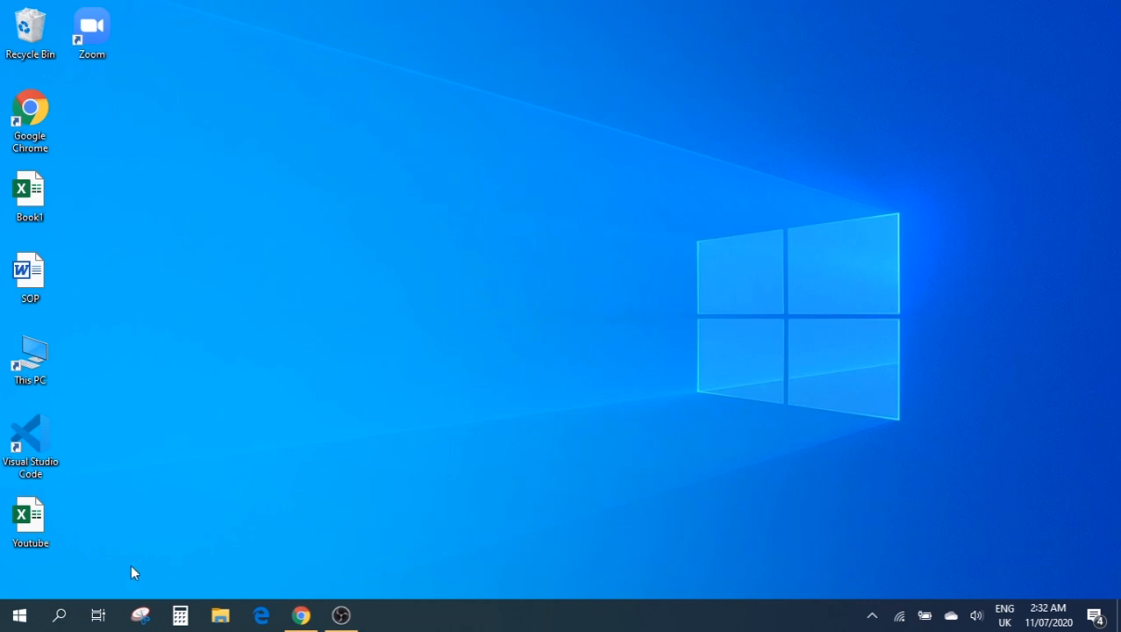
Search Windows for 'word' to bring up the Word app
{"action": "left_click", "coordinate": [59, 615]}
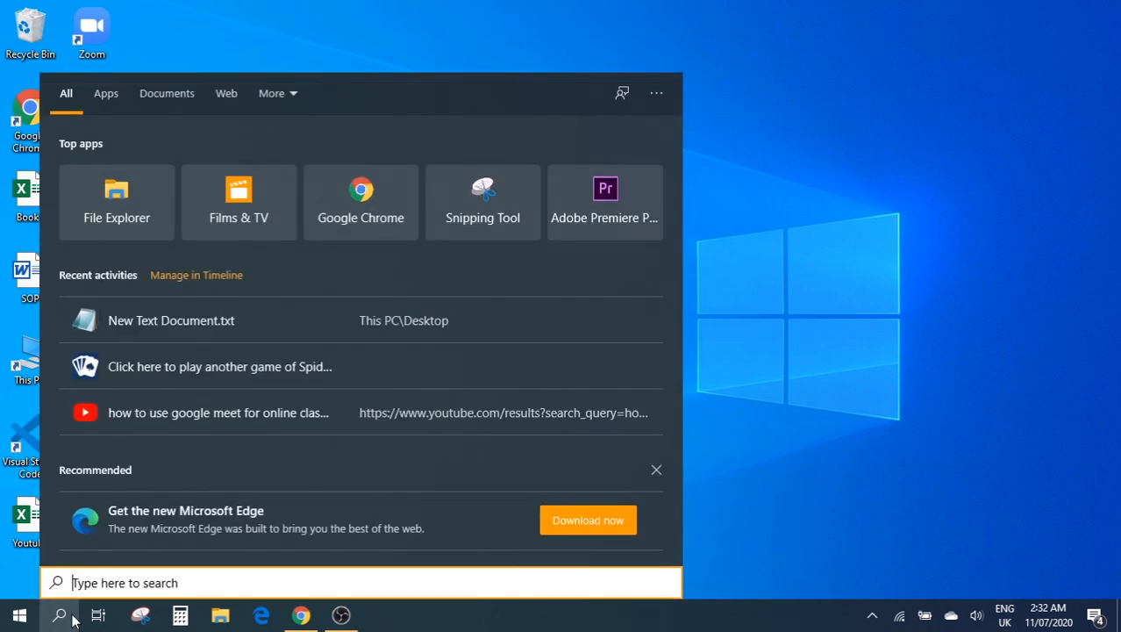
{"action": "type", "text": "word"}
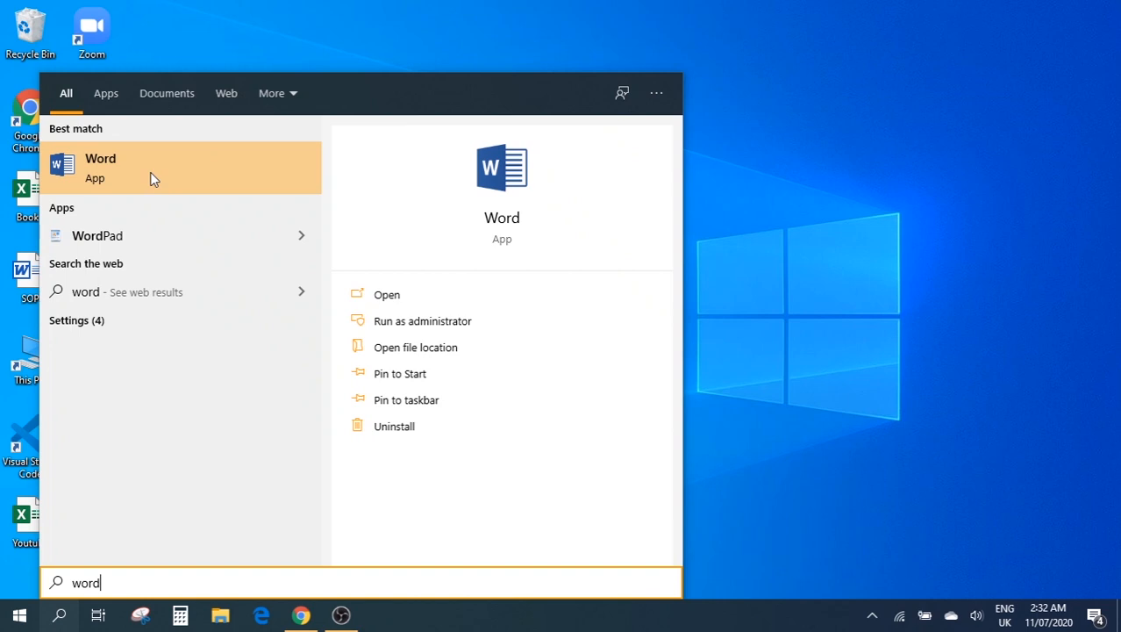
Launch Word and scroll through the full gallery of document templates
{"action": "left_click", "coordinate": [150, 172]}
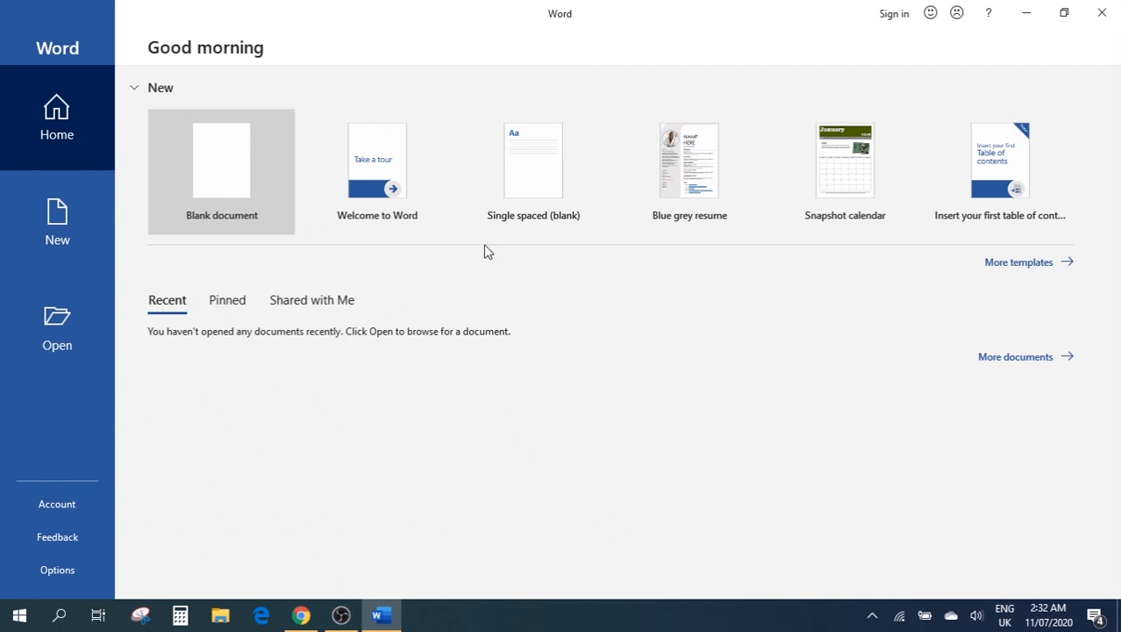
{"action": "left_click", "coordinate": [1003, 267]}
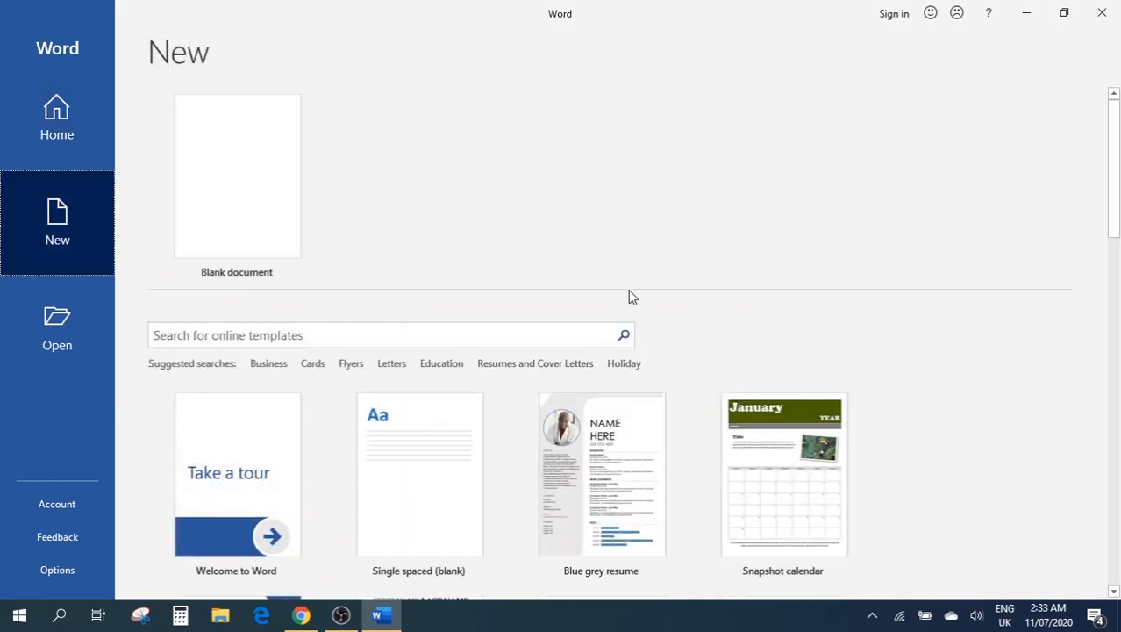
{"action": "scroll", "coordinate": [629, 290], "scroll_direction": "down", "scroll_amount": 6}
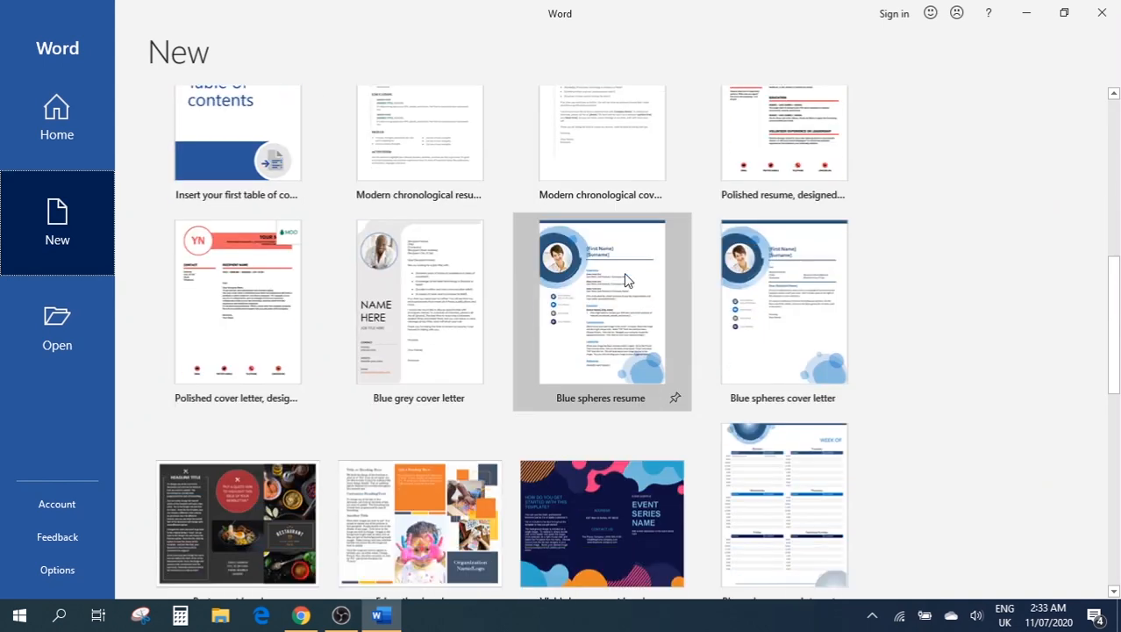
{"action": "scroll", "coordinate": [623, 279], "scroll_direction": "down", "scroll_amount": 2}
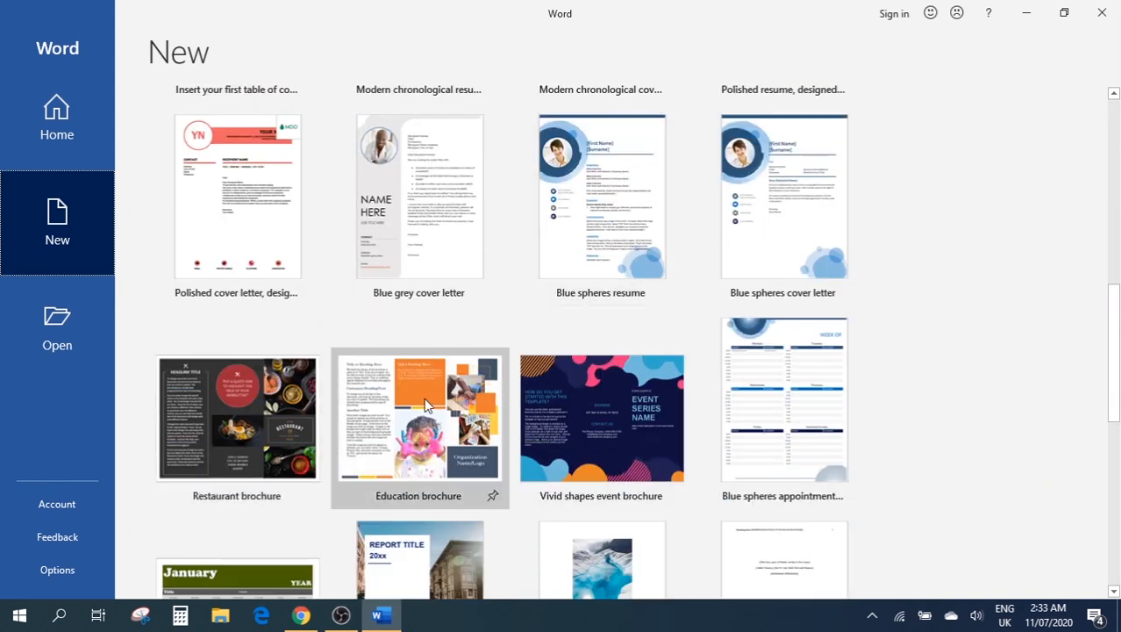
{"action": "scroll", "coordinate": [425, 403], "scroll_direction": "down", "scroll_amount": 2}
{"action": "scroll", "coordinate": [614, 404], "scroll_direction": "down", "scroll_amount": 2}
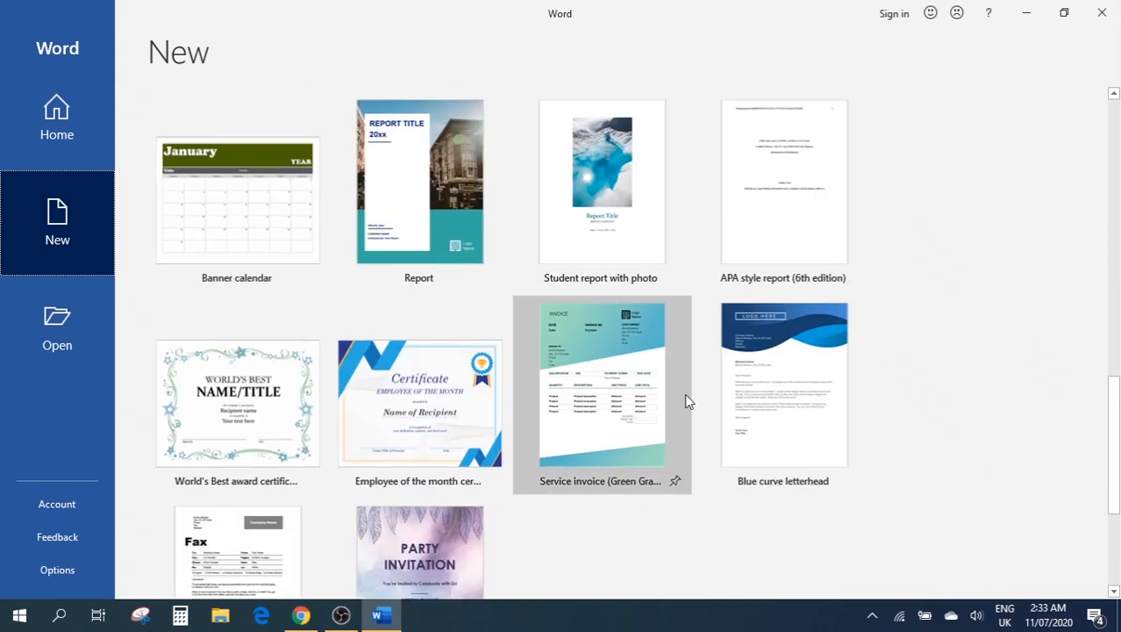
{"action": "scroll", "coordinate": [693, 394], "scroll_direction": "down", "scroll_amount": 2}
{"action": "scroll", "coordinate": [742, 364], "scroll_direction": "up", "scroll_amount": 5}
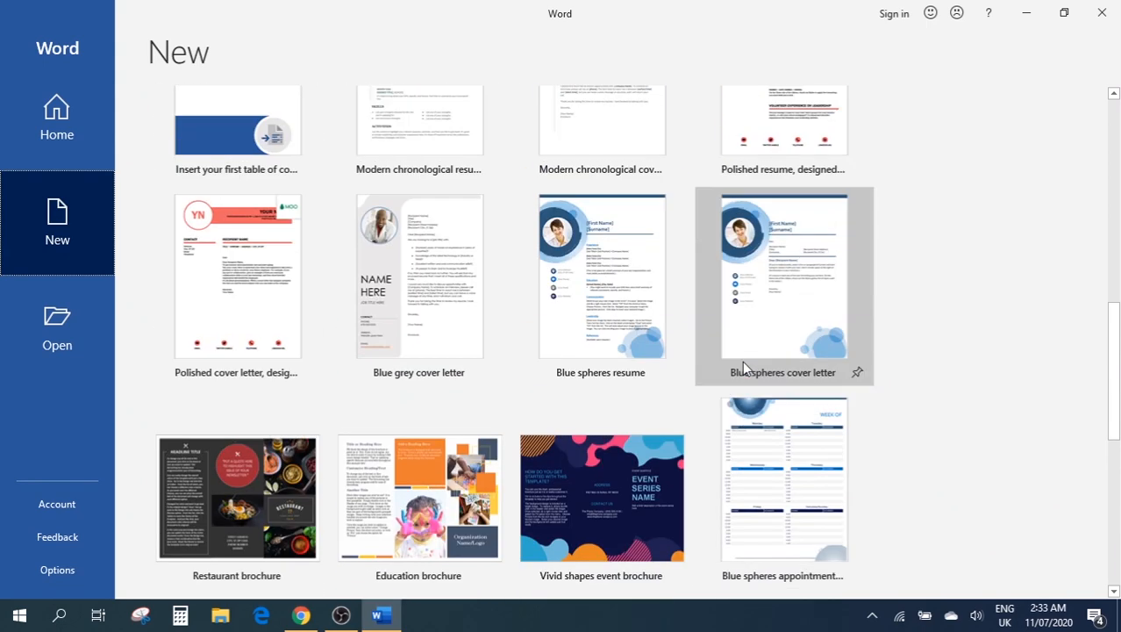
{"action": "scroll", "coordinate": [742, 363], "scroll_direction": "up", "scroll_amount": 10}
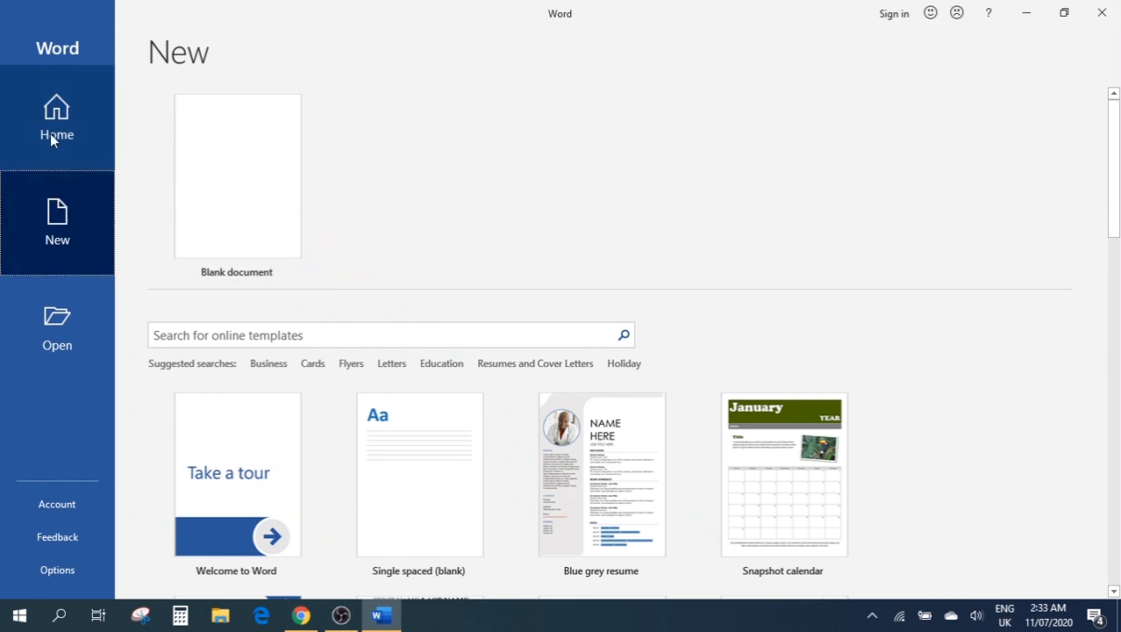
Look over the Home, New and Open backstage pages, then create a Blank document
{"action": "left_click", "coordinate": [52, 110]}
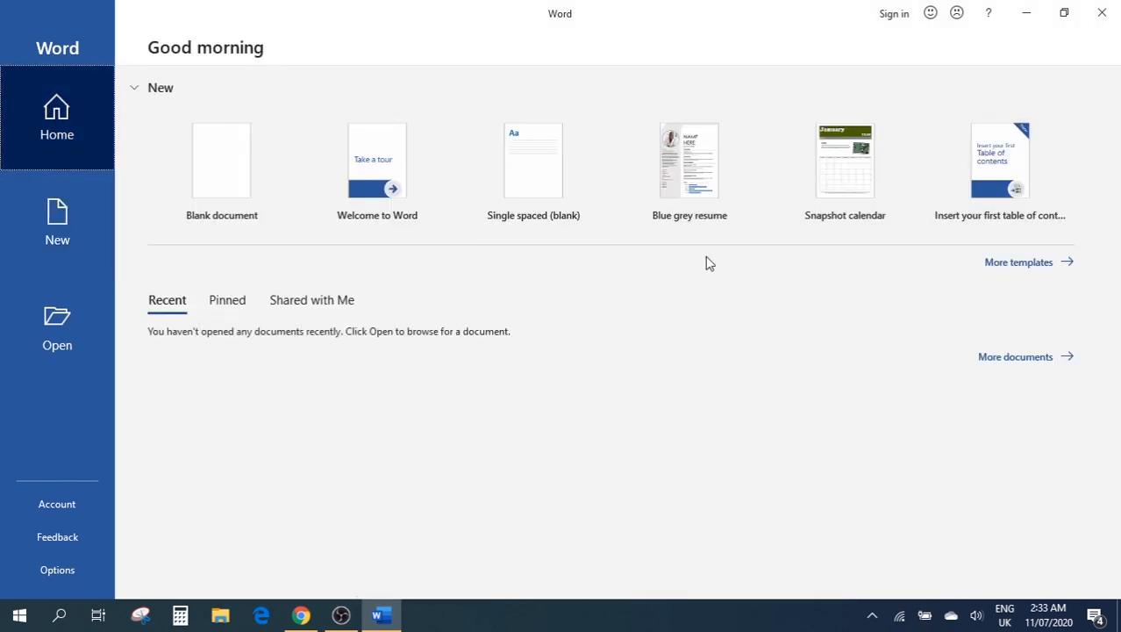
{"action": "left_click", "coordinate": [59, 235]}
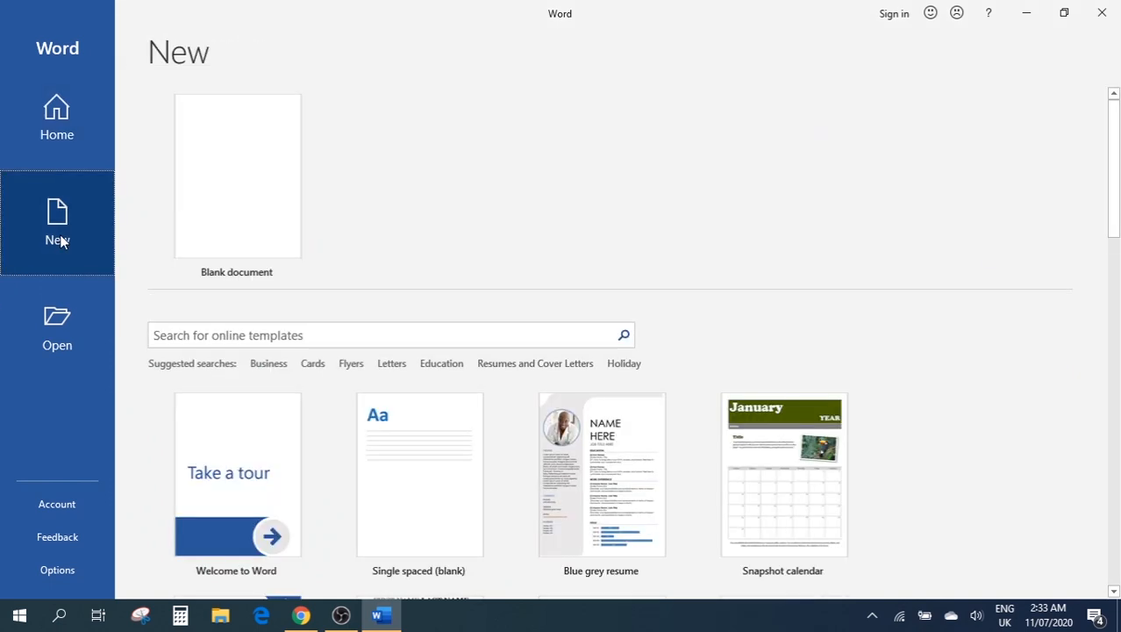
{"action": "left_click", "coordinate": [57, 316]}
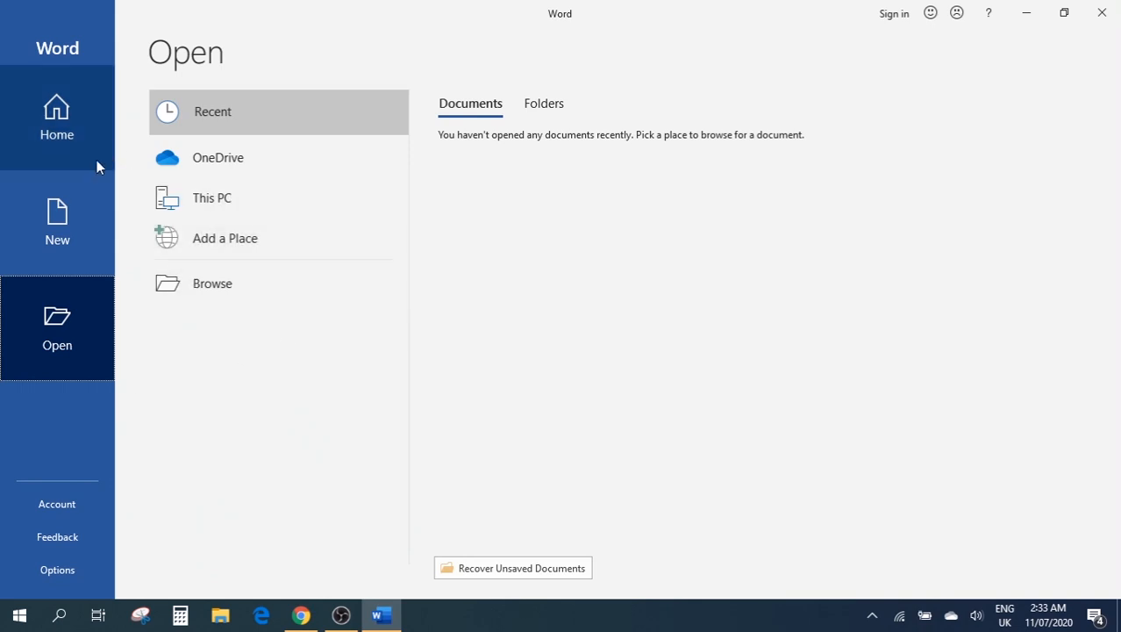
{"action": "left_click", "coordinate": [70, 207]}
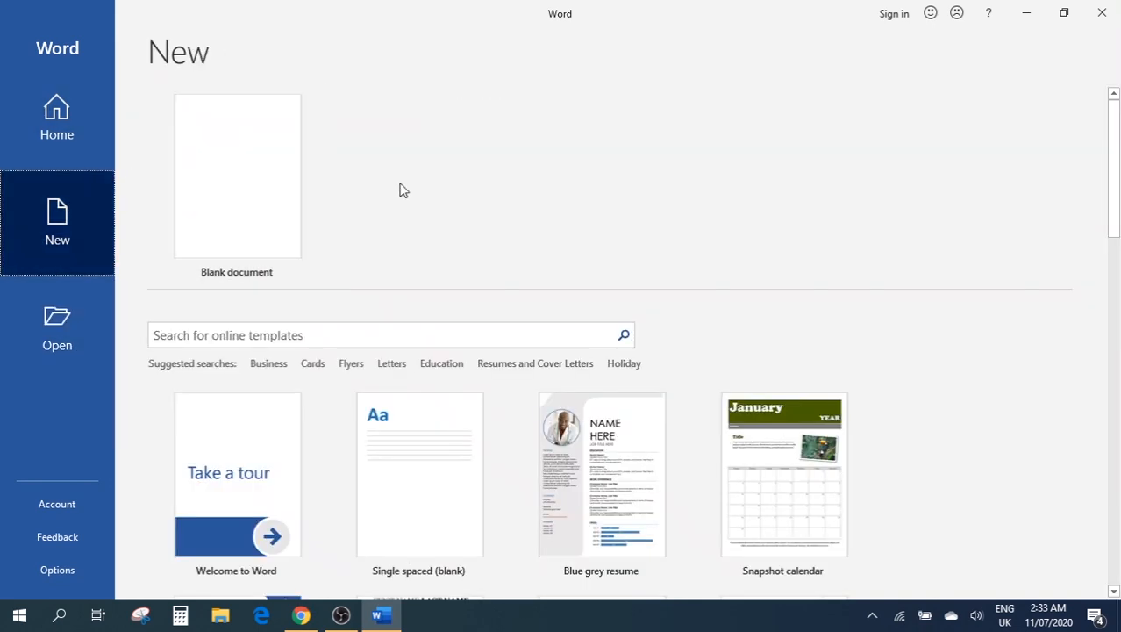
{"action": "left_click", "coordinate": [76, 115]}
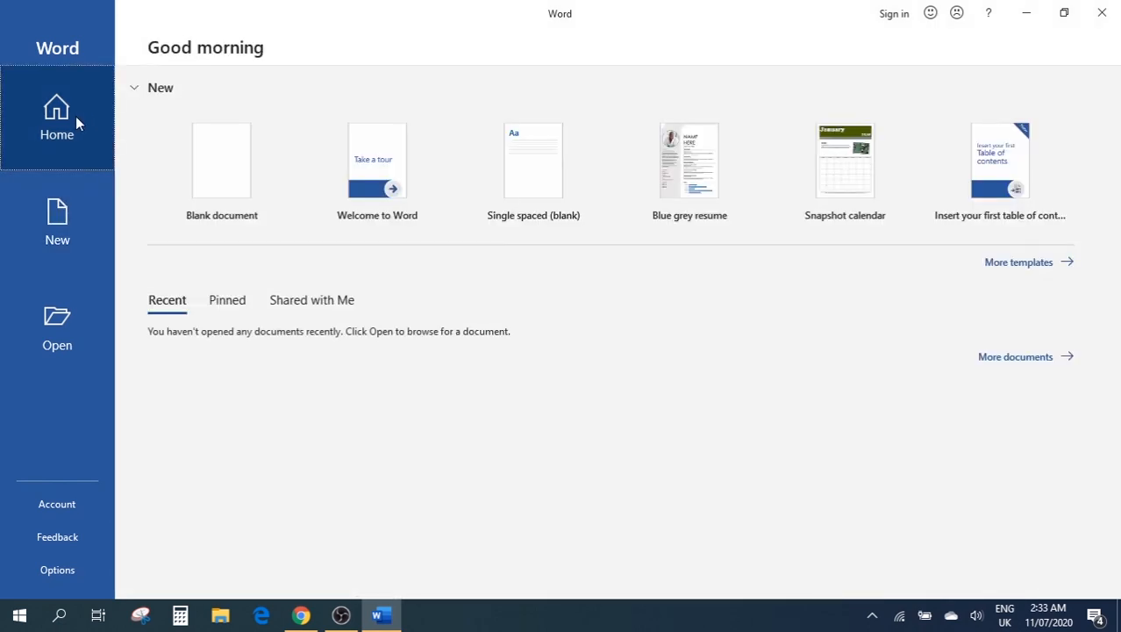
{"action": "left_click", "coordinate": [227, 170]}
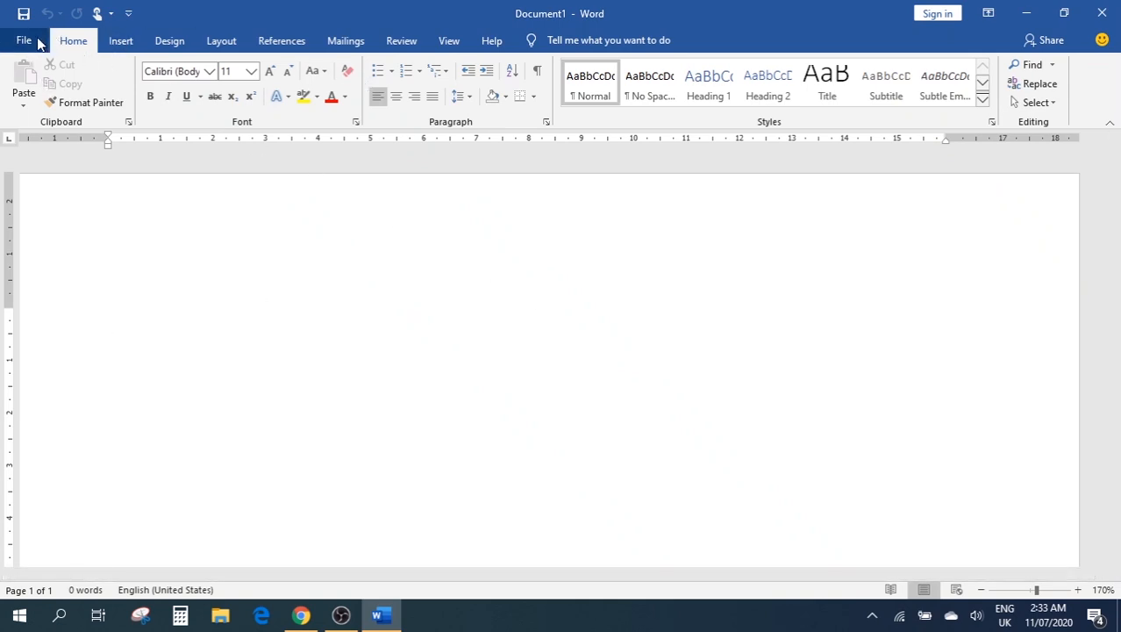
{"action": "left_click", "coordinate": [112, 42]}
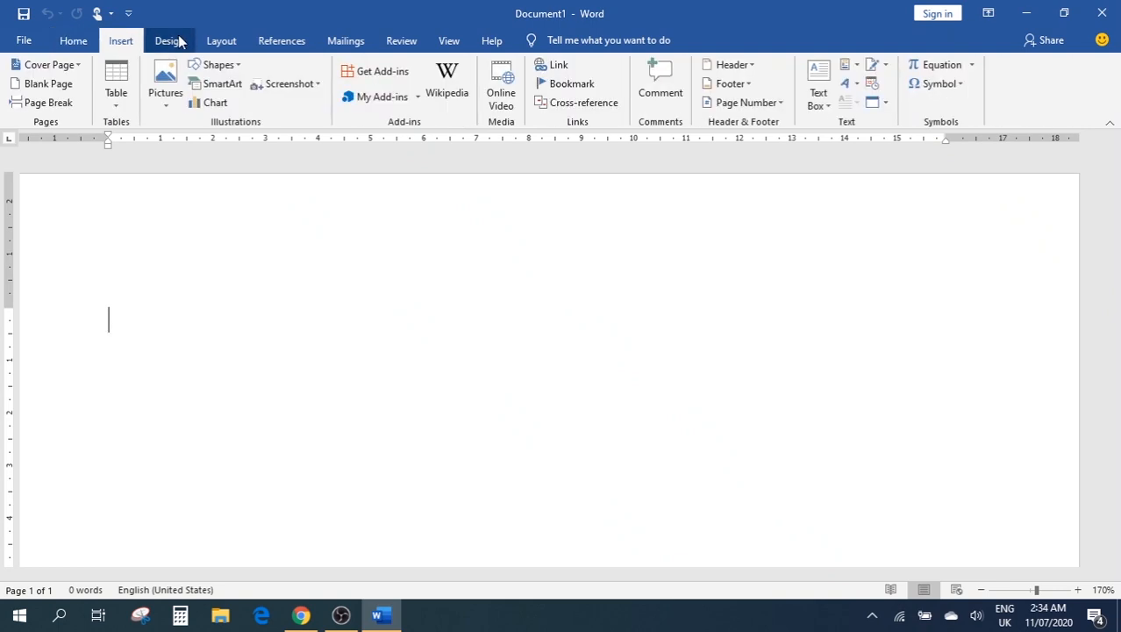
{"action": "left_click", "coordinate": [174, 41]}
{"action": "left_click", "coordinate": [220, 41]}
{"action": "left_click", "coordinate": [281, 41]}
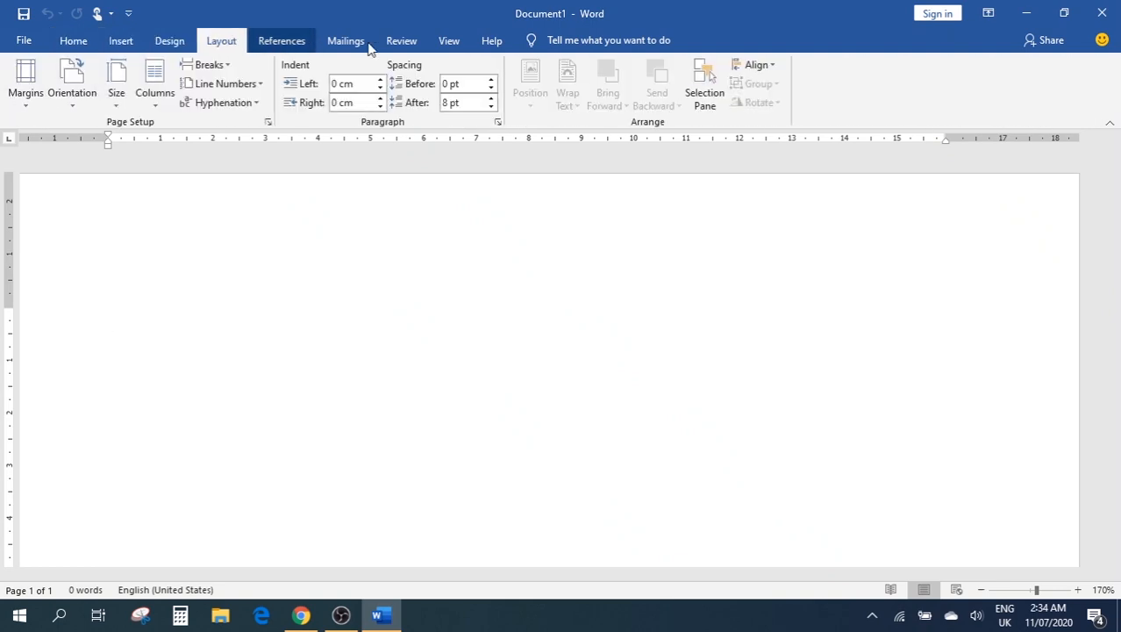
{"action": "left_click", "coordinate": [360, 41]}
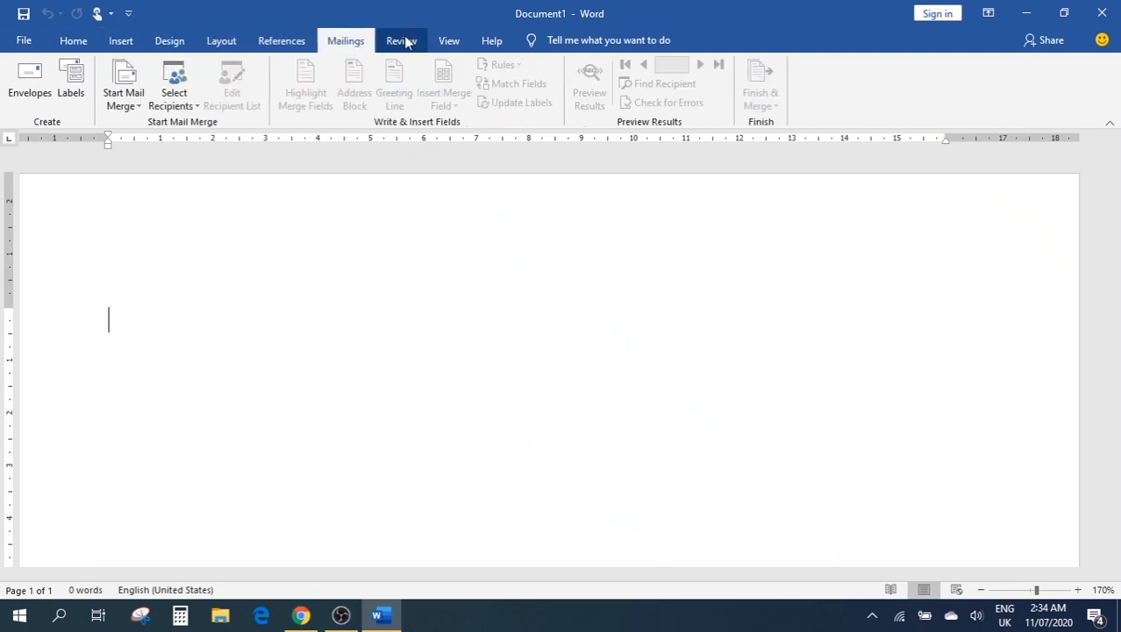
{"action": "left_click", "coordinate": [403, 41]}
{"action": "left_click", "coordinate": [445, 41]}
{"action": "left_click", "coordinate": [479, 44]}
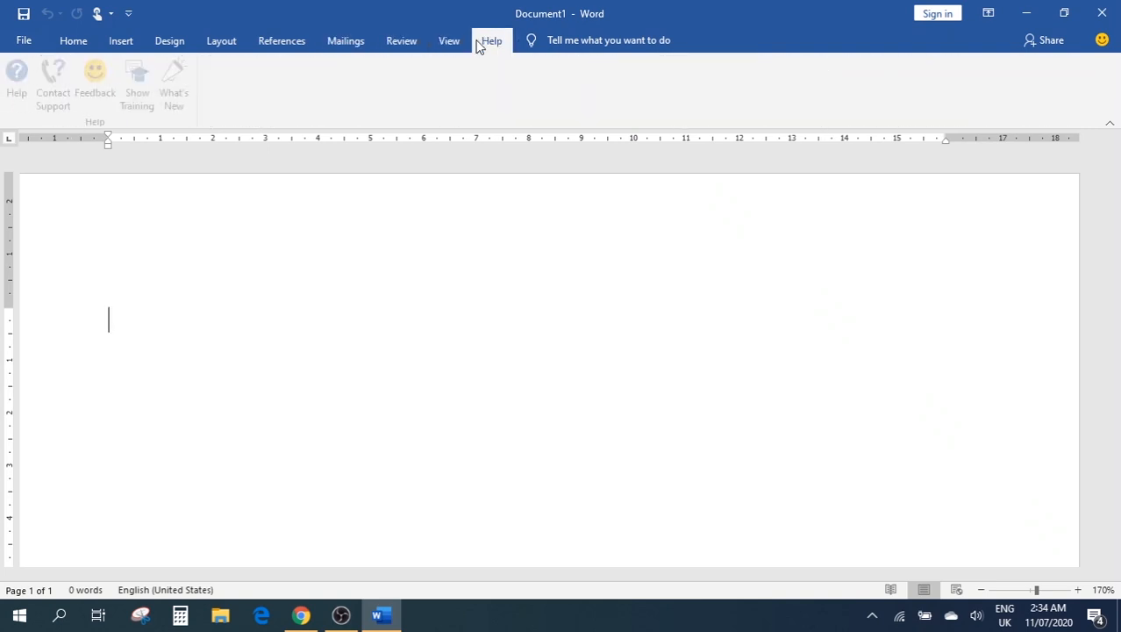
{"action": "left_click", "coordinate": [70, 41]}
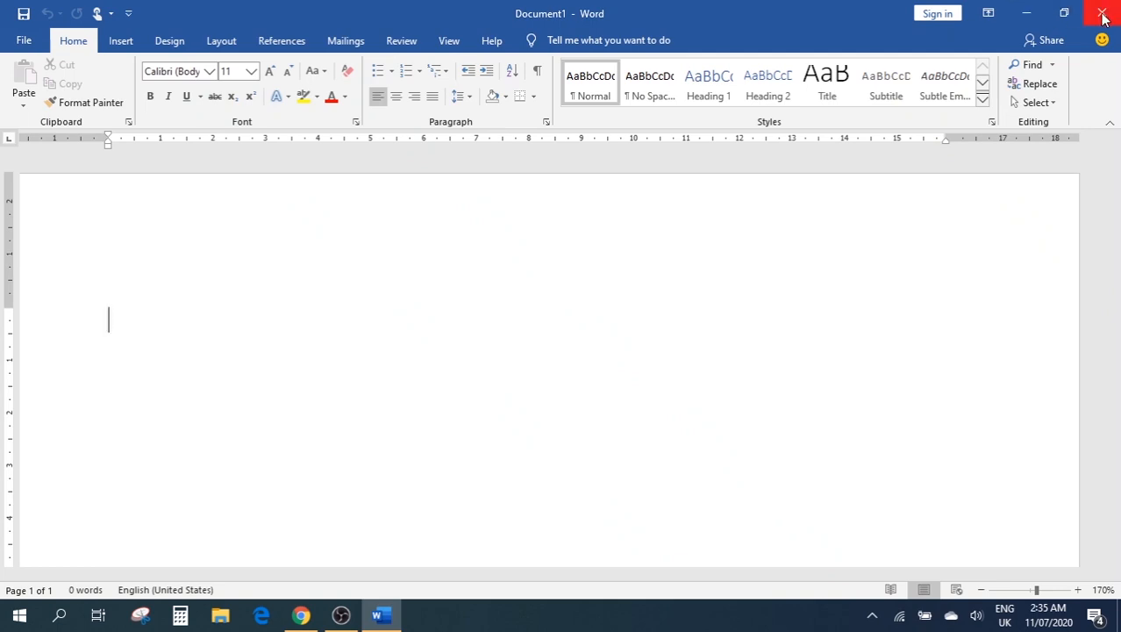
{"action": "left_click", "coordinate": [1072, 16]}
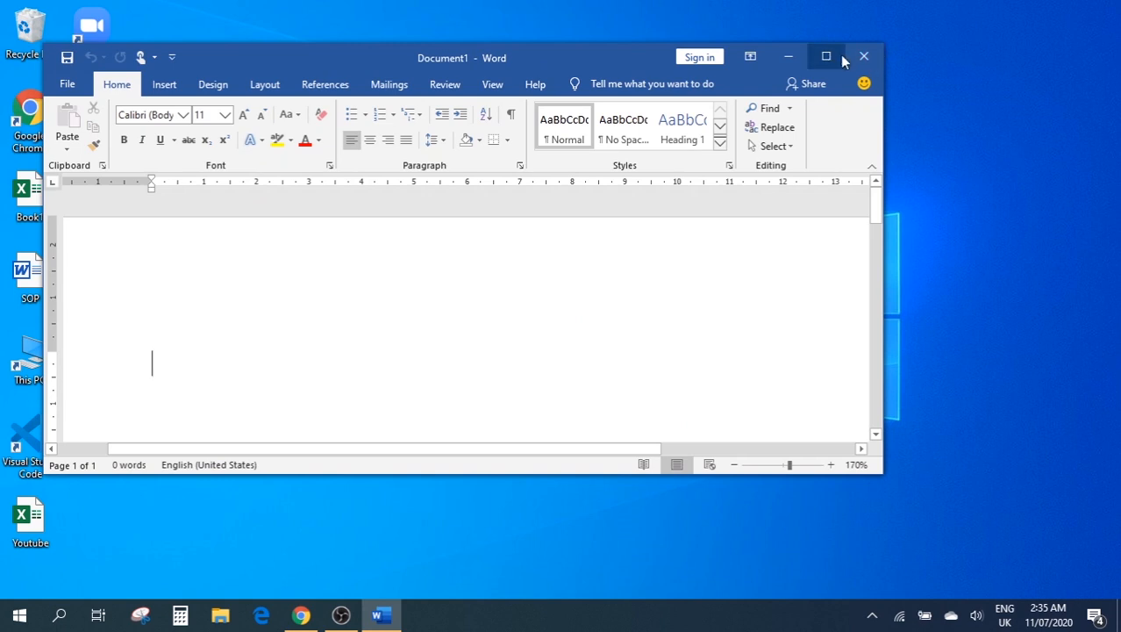
{"action": "left_click", "coordinate": [829, 56]}
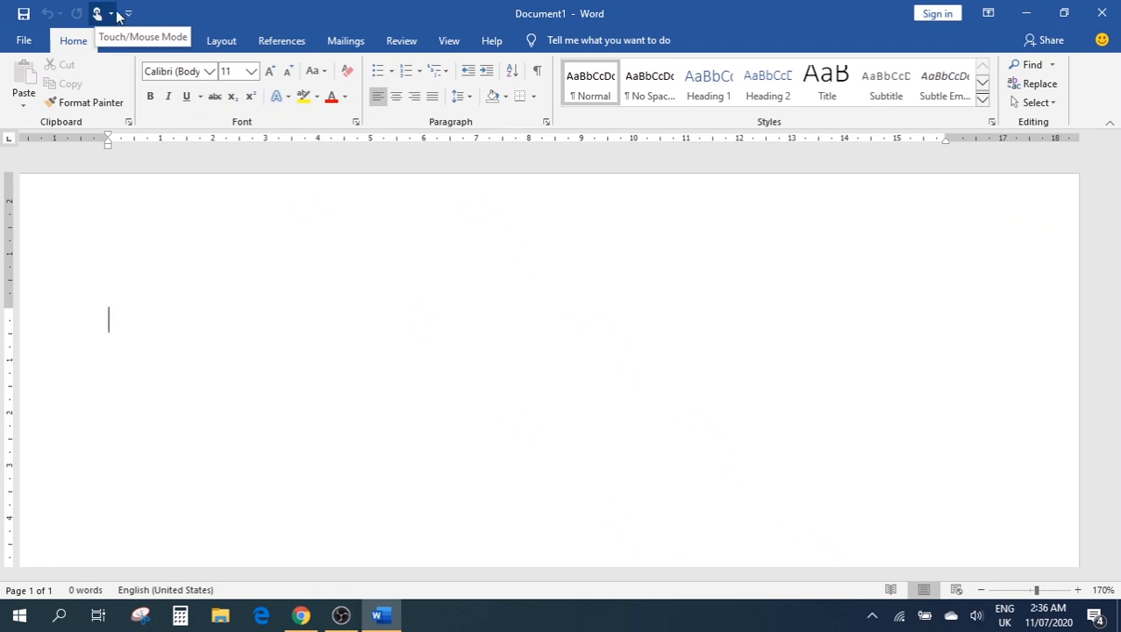
{"action": "left_click", "coordinate": [110, 15]}
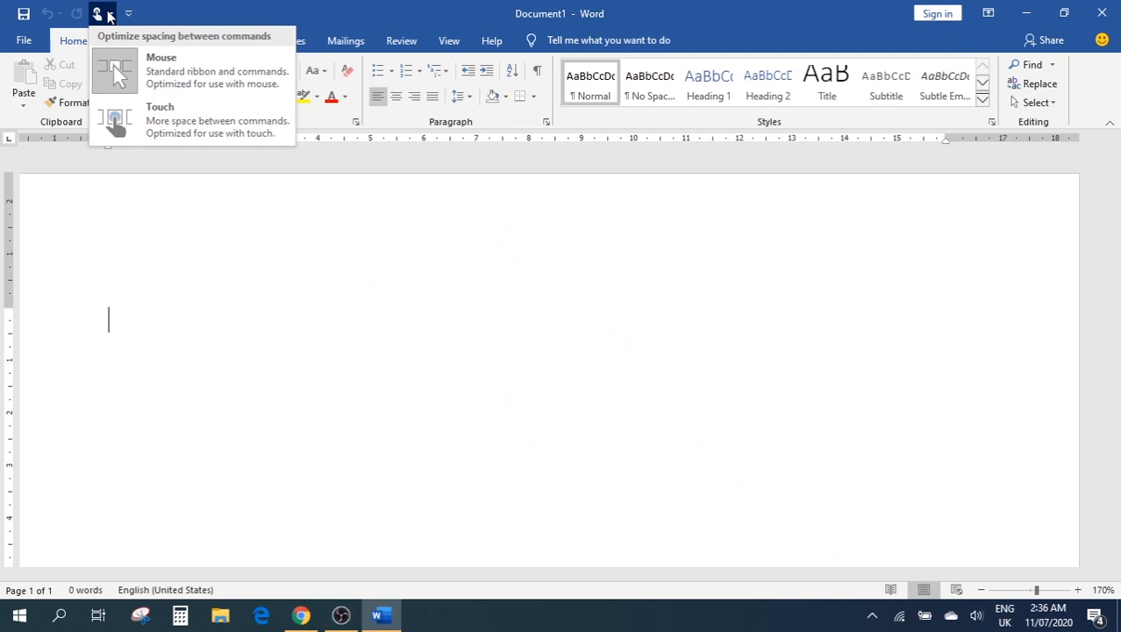
{"action": "left_click", "coordinate": [110, 15]}
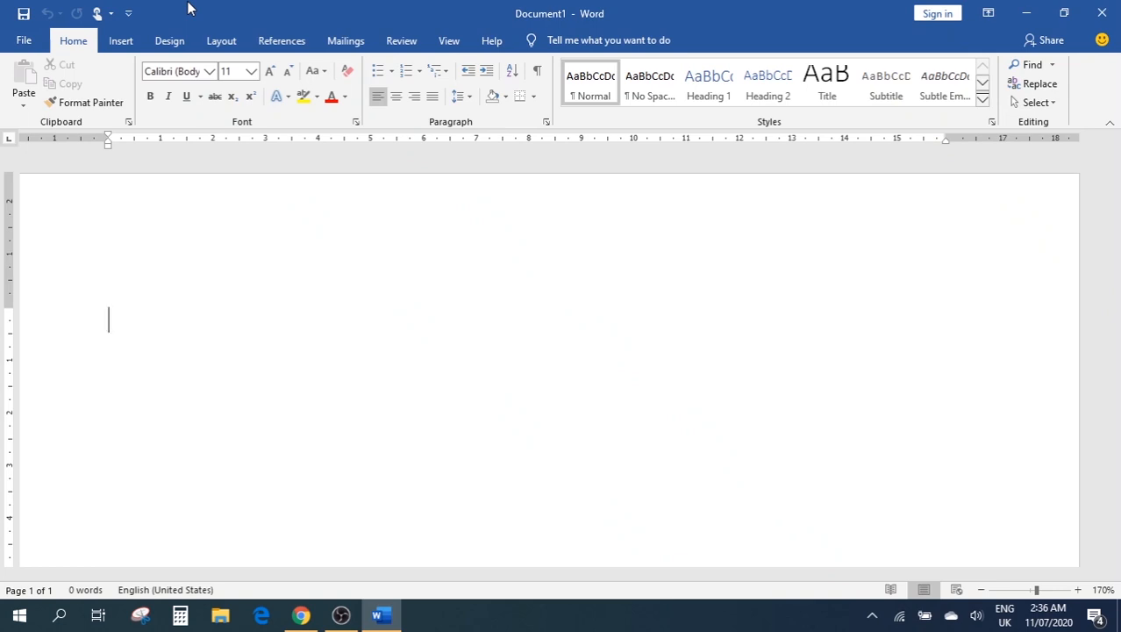
Add Open and New to the Quick Access Toolbar and remove Touch/Mouse Mode
{"action": "left_click", "coordinate": [129, 15]}
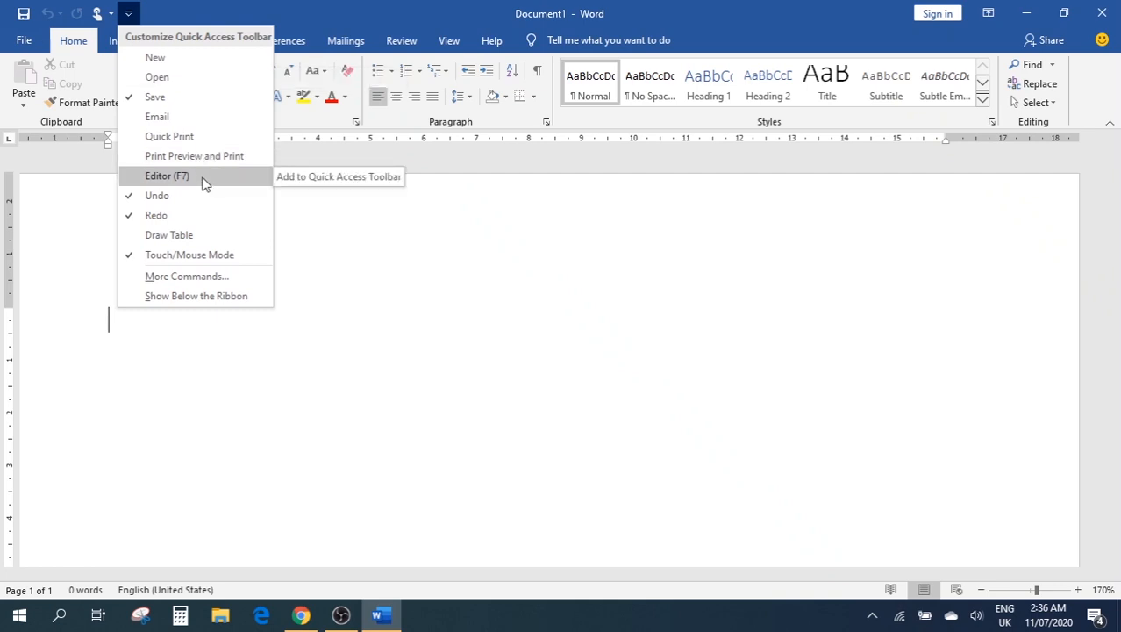
{"action": "left_click", "coordinate": [158, 78]}
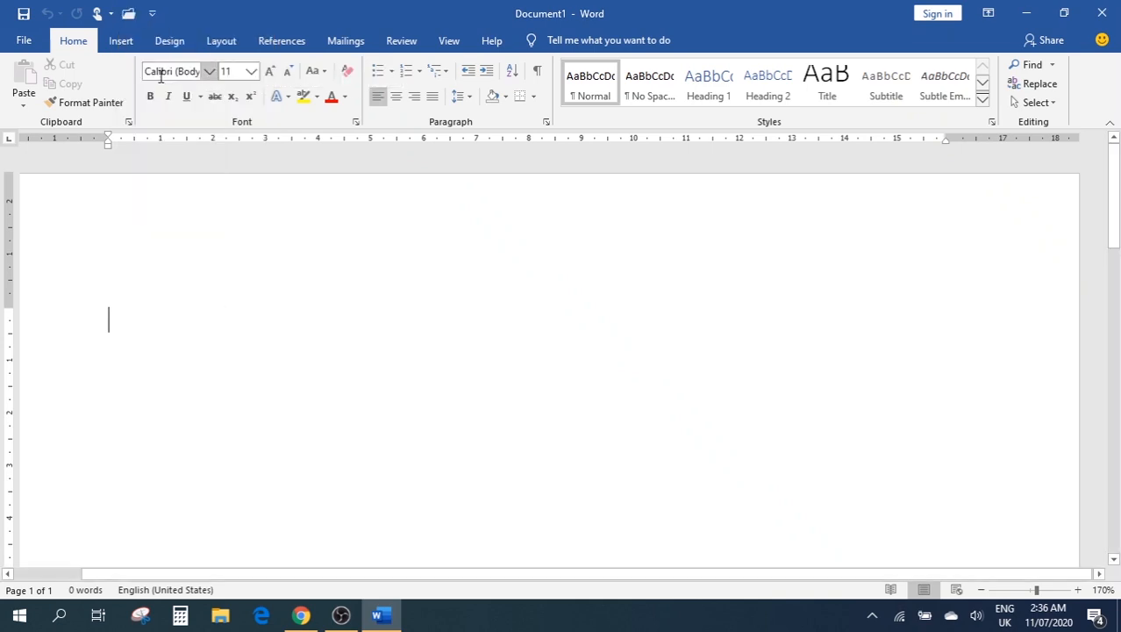
{"action": "left_click", "coordinate": [152, 13]}
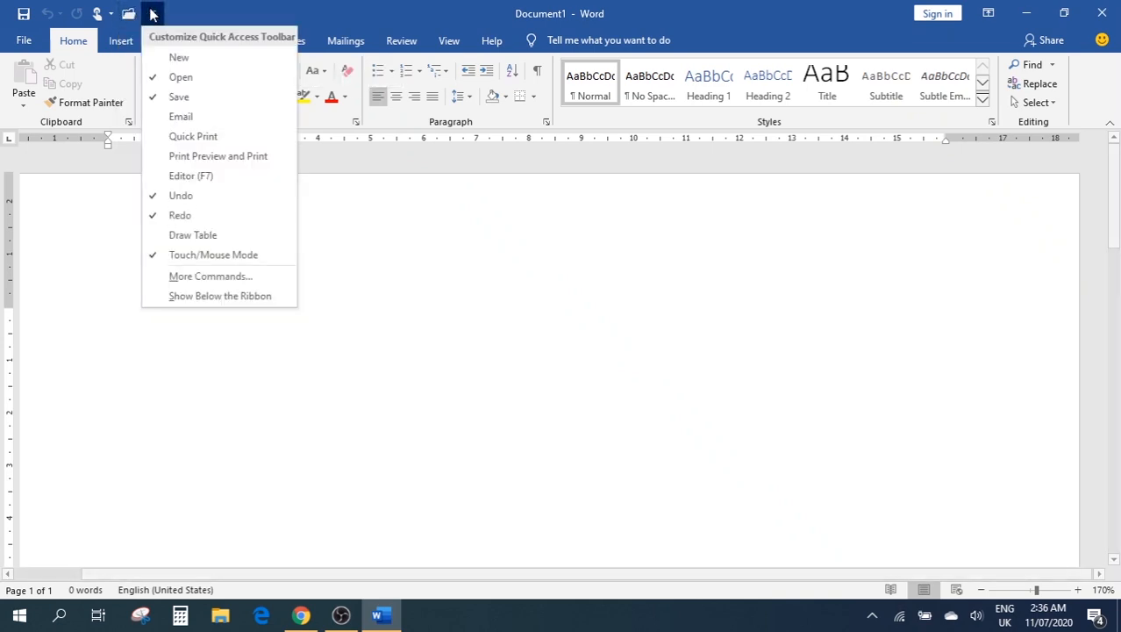
{"action": "left_click", "coordinate": [228, 55]}
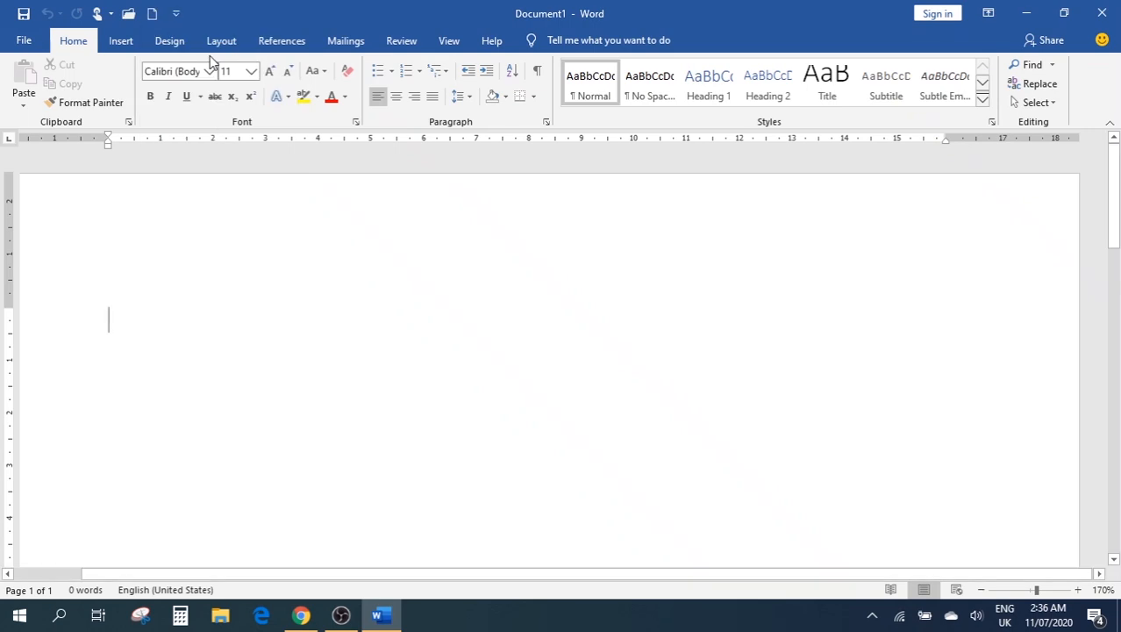
{"action": "left_click", "coordinate": [177, 14]}
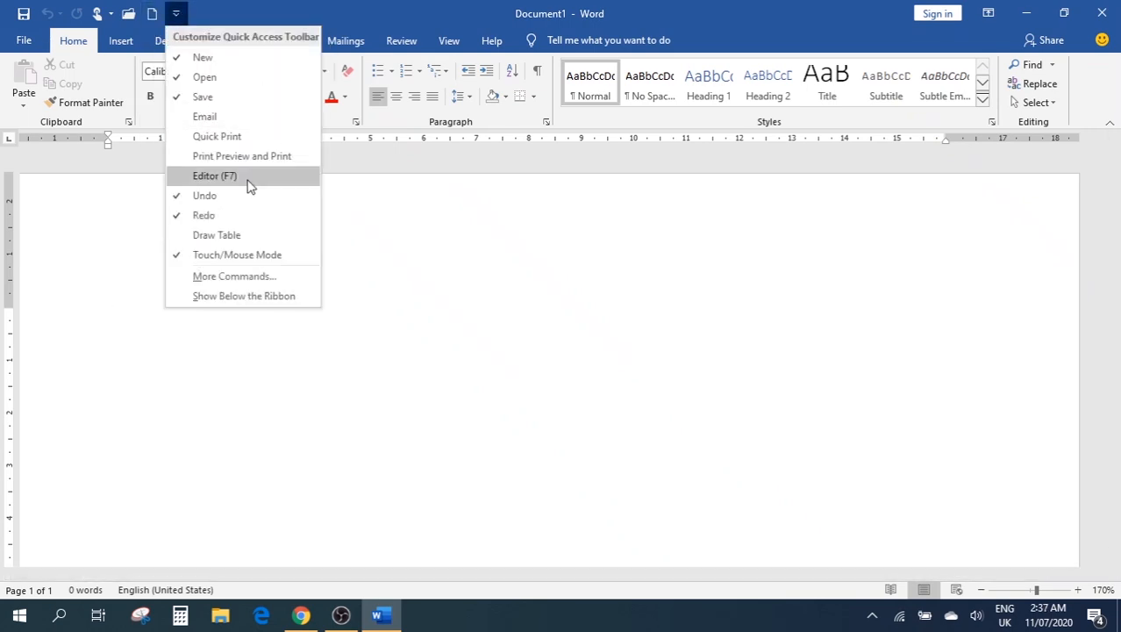
{"action": "left_click", "coordinate": [219, 254]}
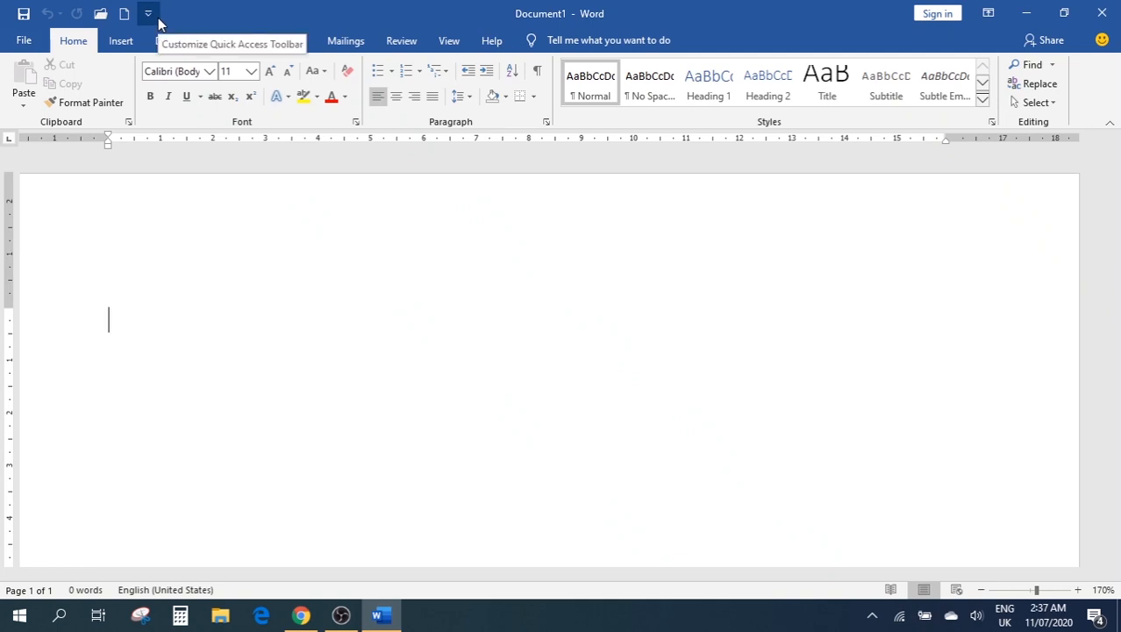
{"action": "double_click", "coordinate": [507, 17]}
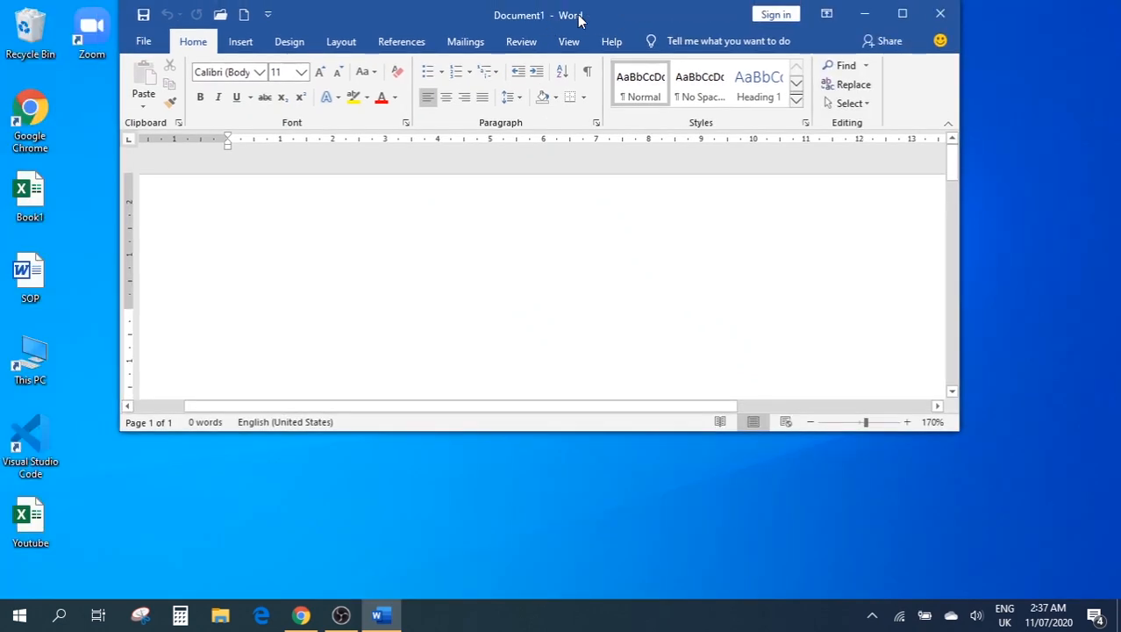
{"action": "left_click", "coordinate": [902, 13]}
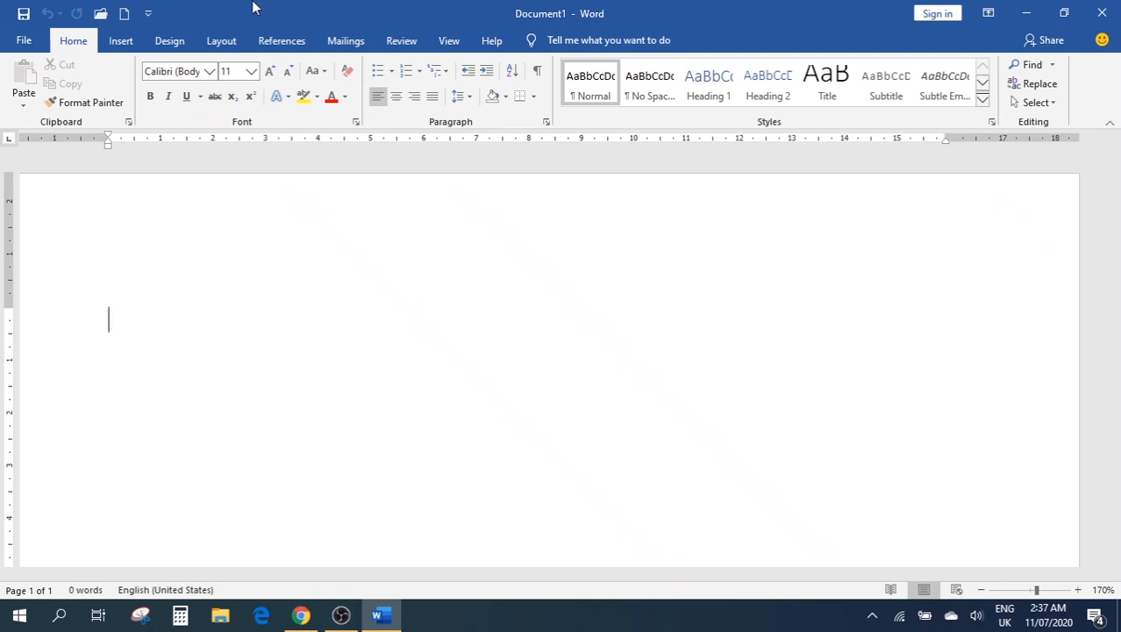
Open the File backstage and look through the Home and New template pages
{"action": "left_click", "coordinate": [24, 41]}
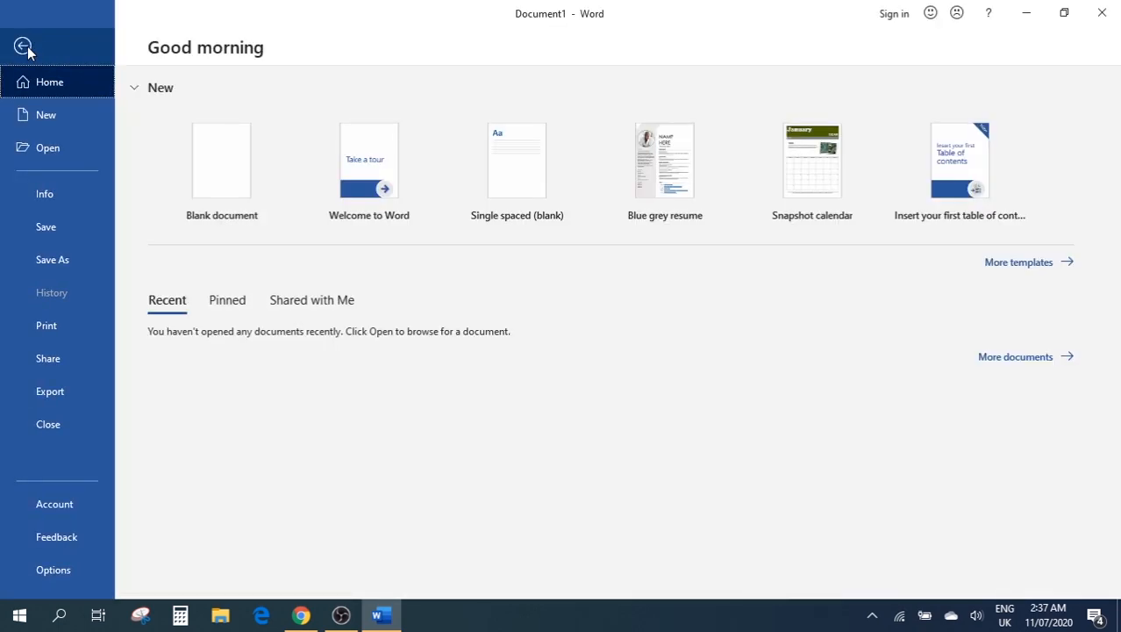
{"action": "left_click", "coordinate": [54, 85]}
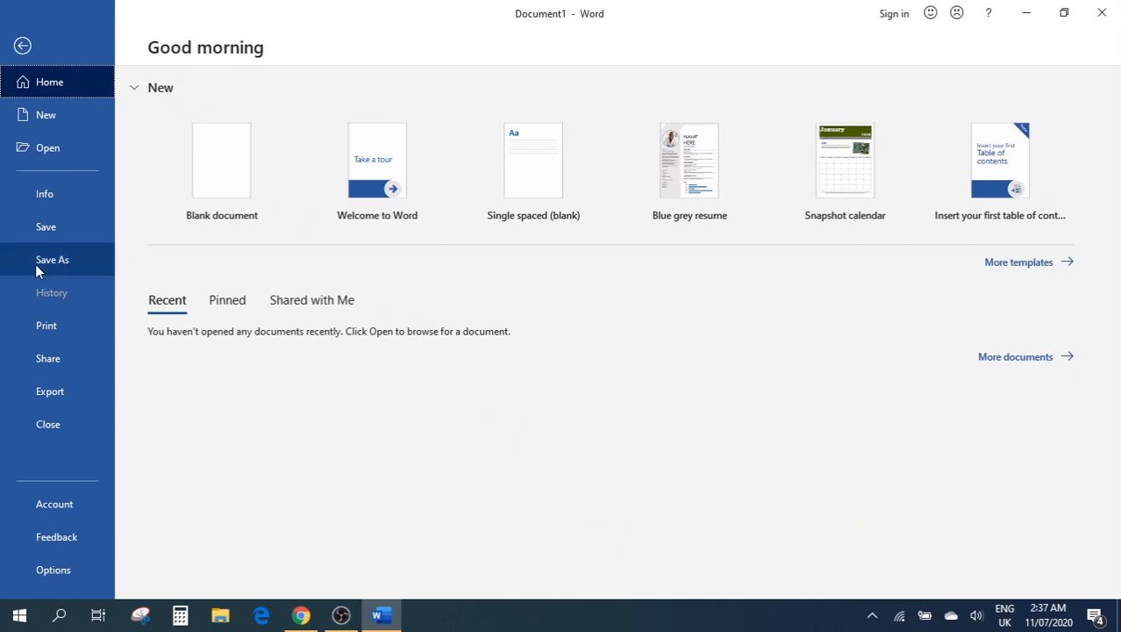
{"action": "left_click", "coordinate": [74, 115]}
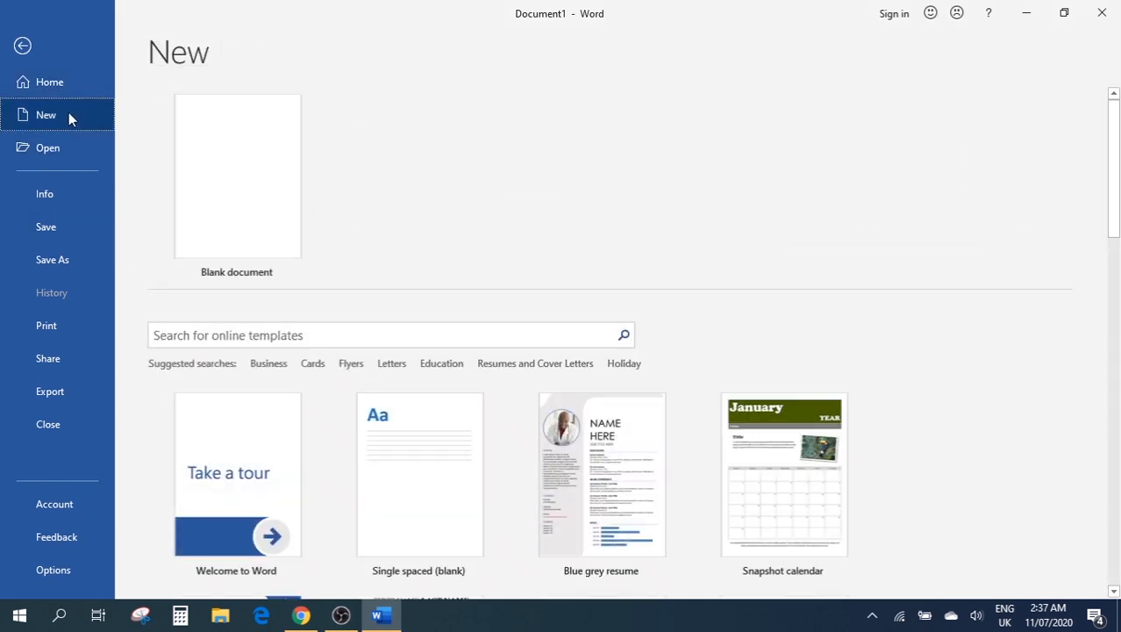
{"action": "scroll", "coordinate": [745, 315], "scroll_direction": "down", "scroll_amount": 2}
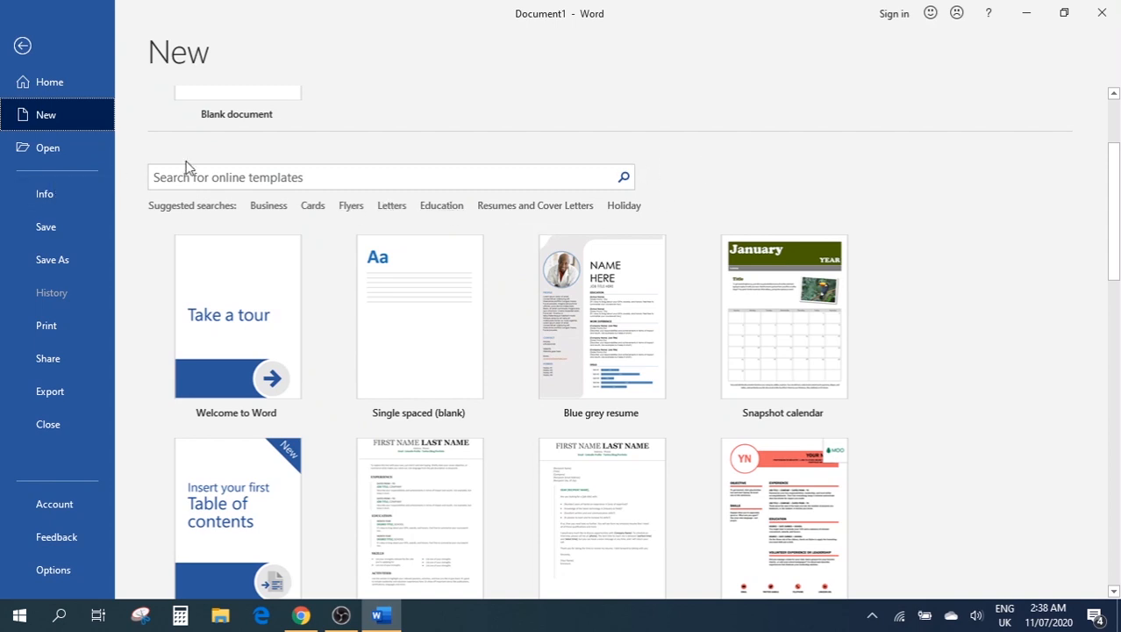
Browse This PC's Documents folders, cancel the Browse dialog, and show the Info page
{"action": "left_click", "coordinate": [49, 151]}
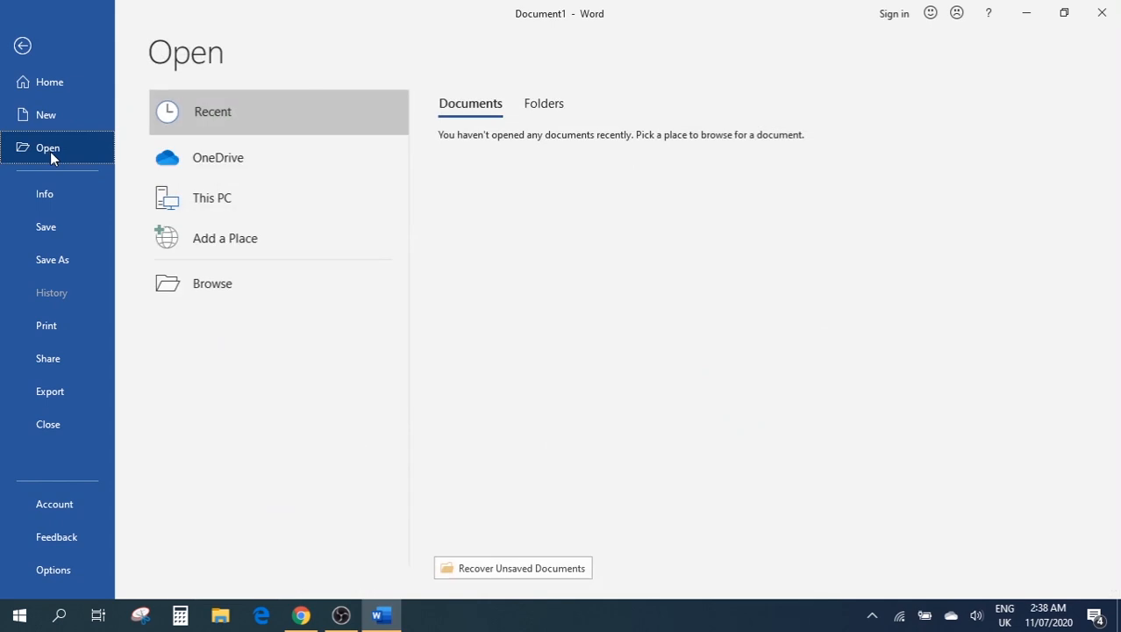
{"action": "left_click", "coordinate": [252, 198]}
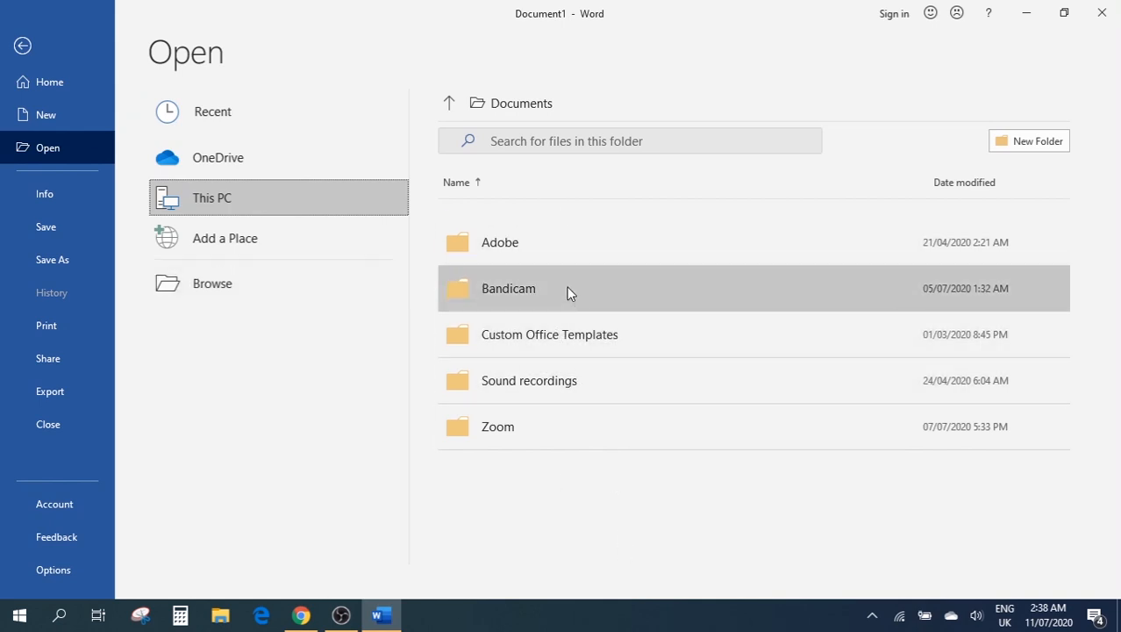
{"action": "left_click", "coordinate": [295, 281]}
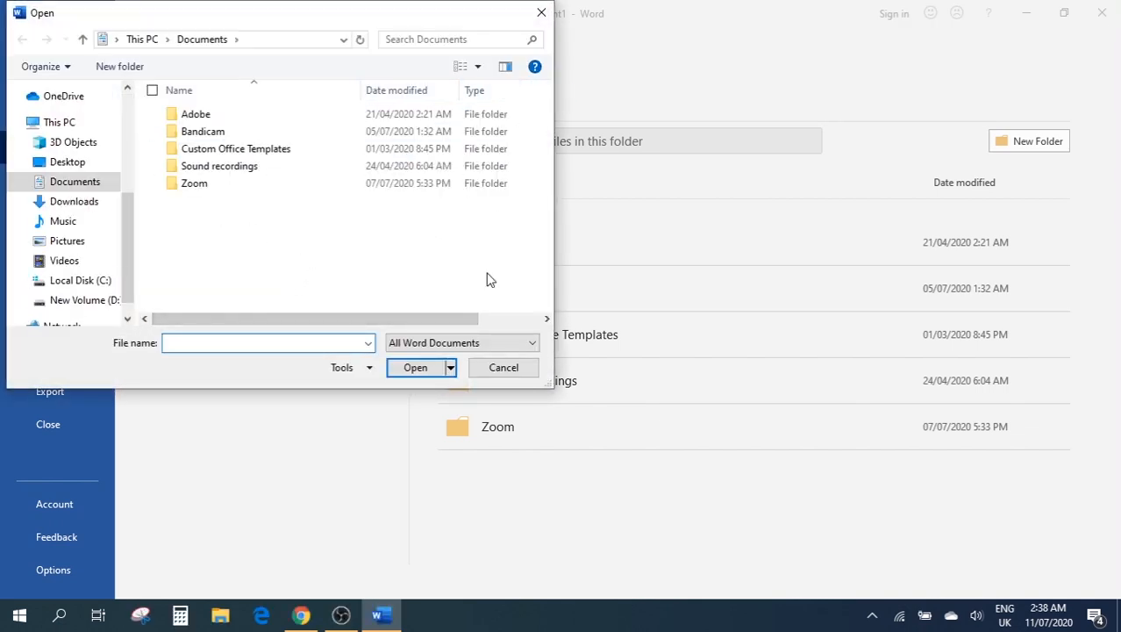
{"action": "left_click", "coordinate": [541, 13]}
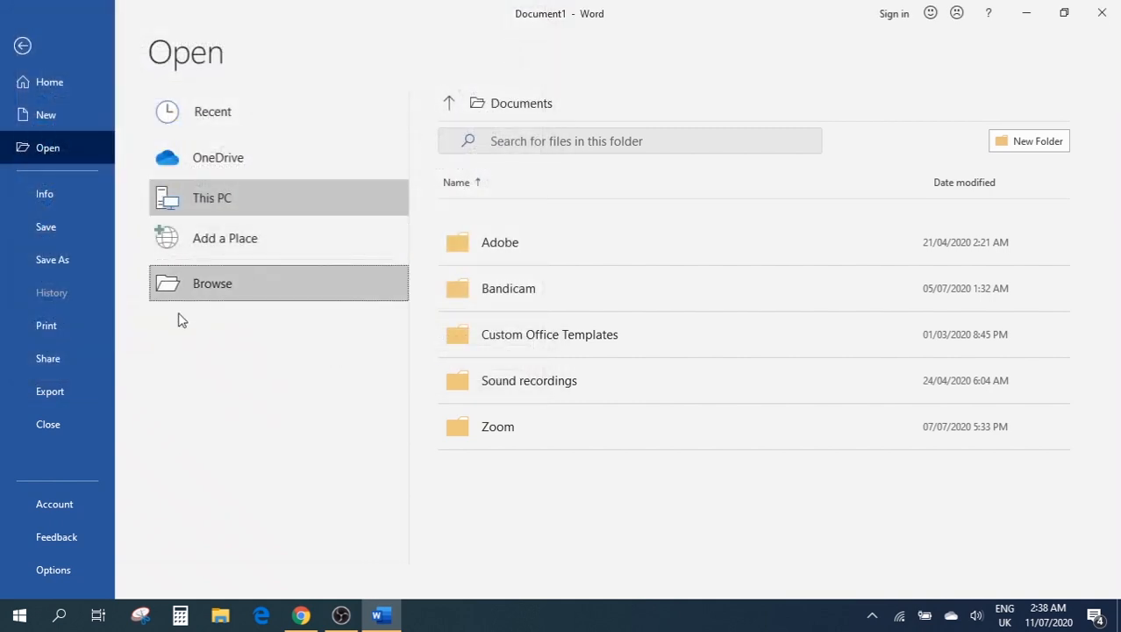
{"action": "left_click", "coordinate": [63, 197]}
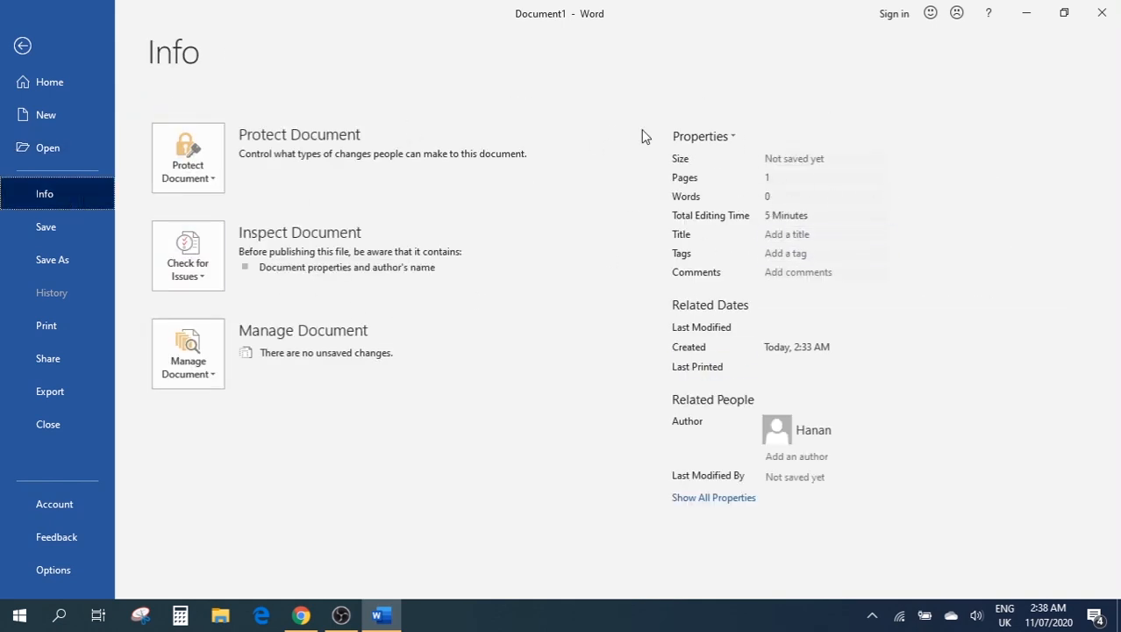
Review the Save As, Print, Share and Export pages, then open Word Options
{"action": "left_click", "coordinate": [60, 230]}
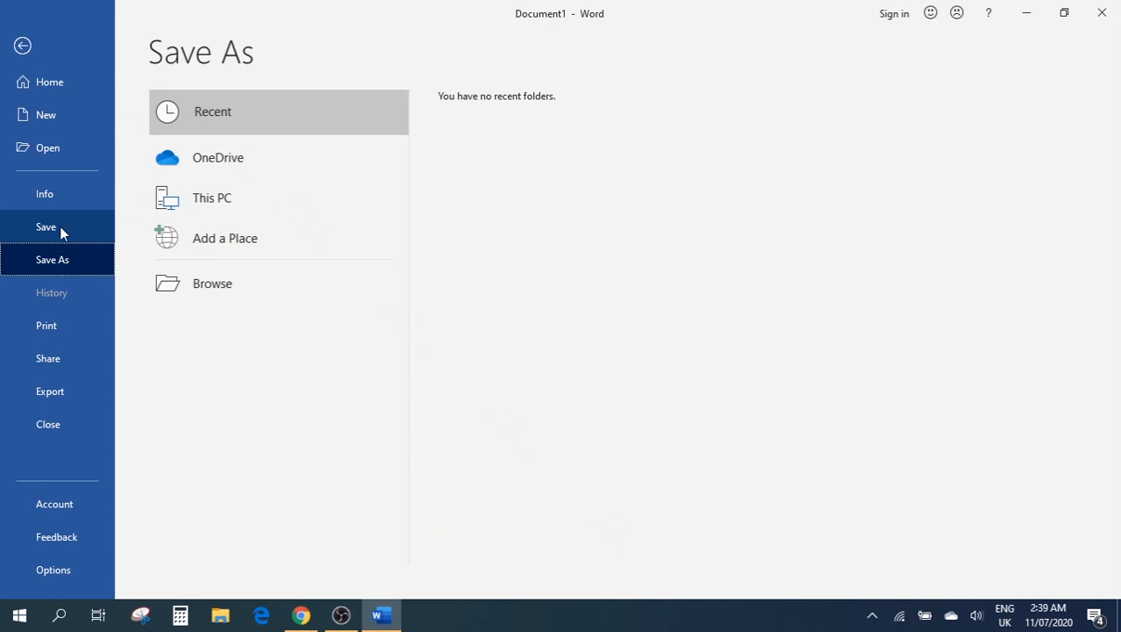
{"action": "left_click", "coordinate": [71, 324]}
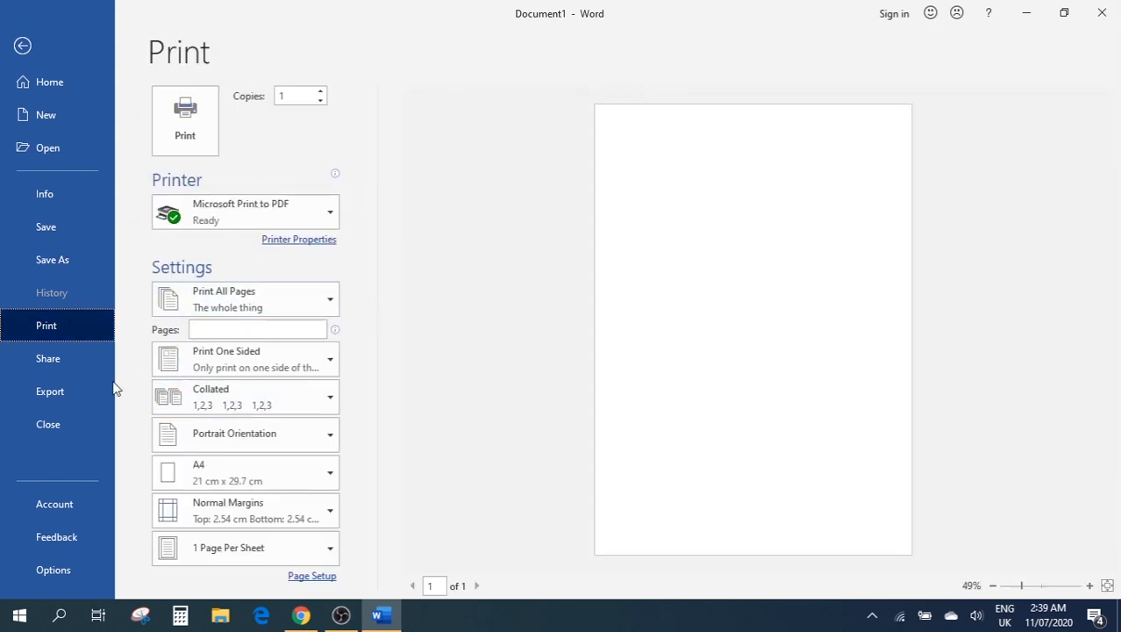
{"action": "left_click", "coordinate": [65, 360]}
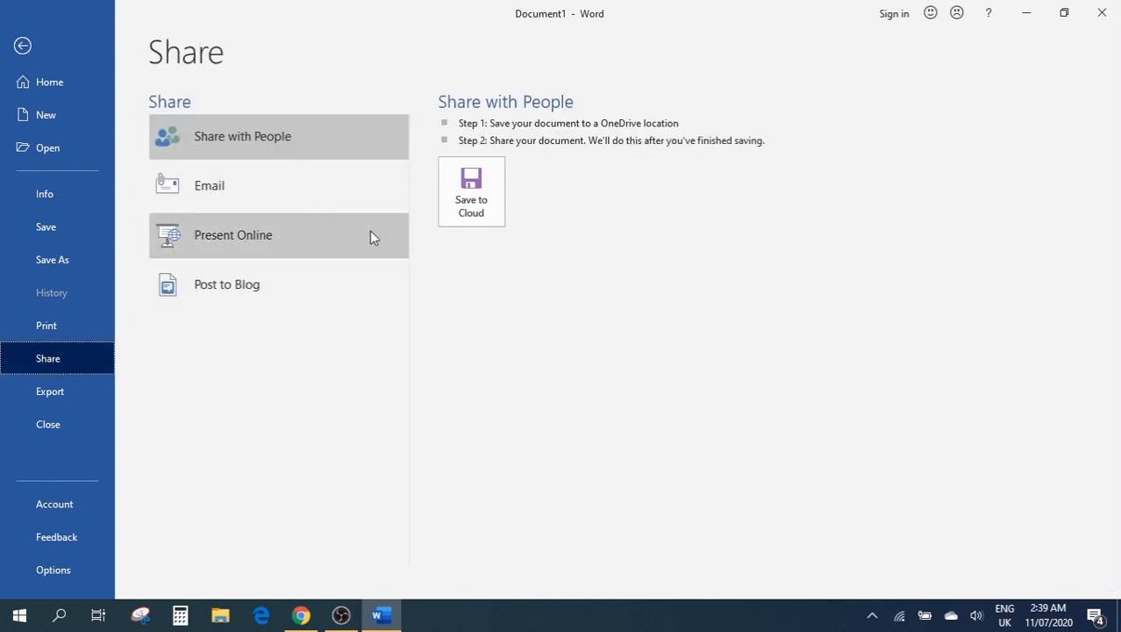
{"action": "left_click", "coordinate": [66, 392]}
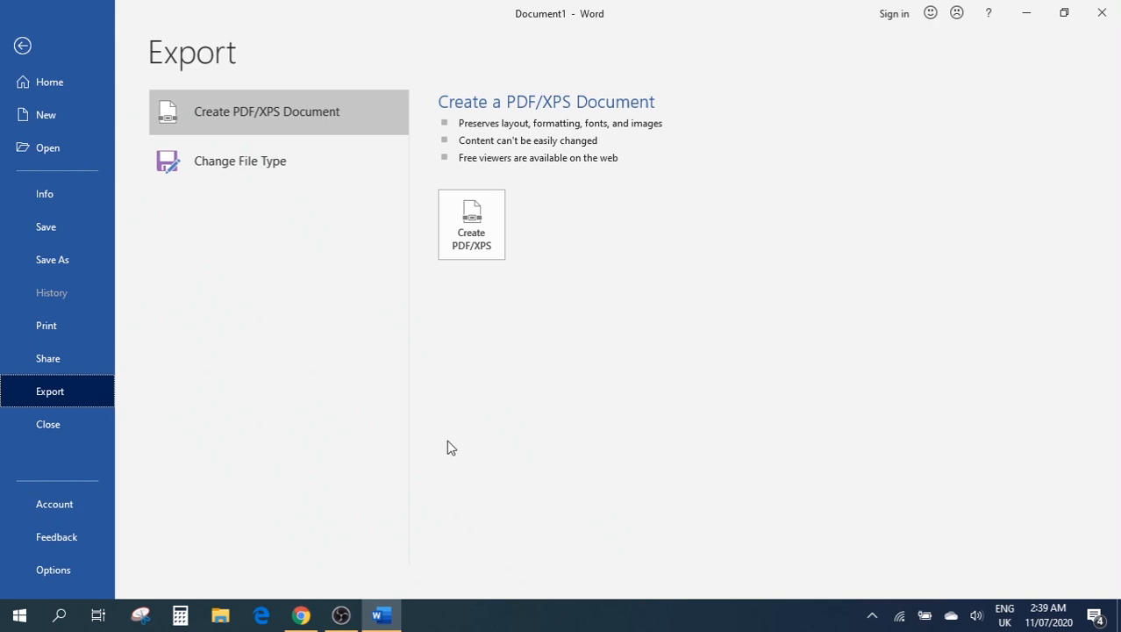
{"action": "left_click", "coordinate": [54, 570]}
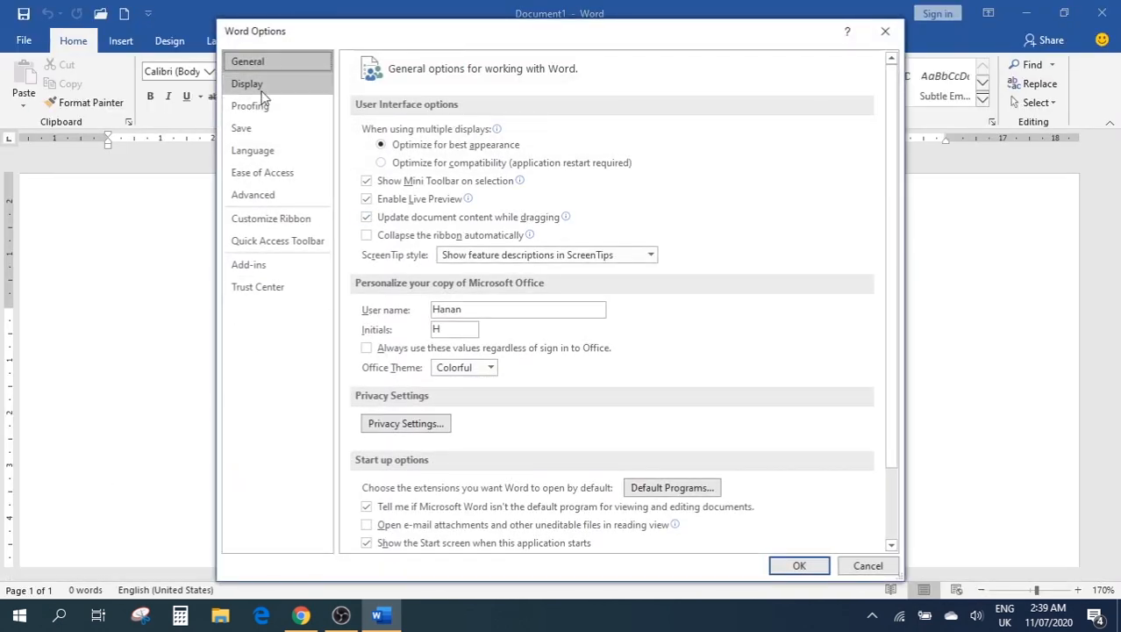
Look at the Display, Ease of Access and Advanced settings, then close Word Options
{"action": "left_click", "coordinate": [248, 83]}
{"action": "left_click", "coordinate": [271, 175]}
{"action": "left_click", "coordinate": [263, 195]}
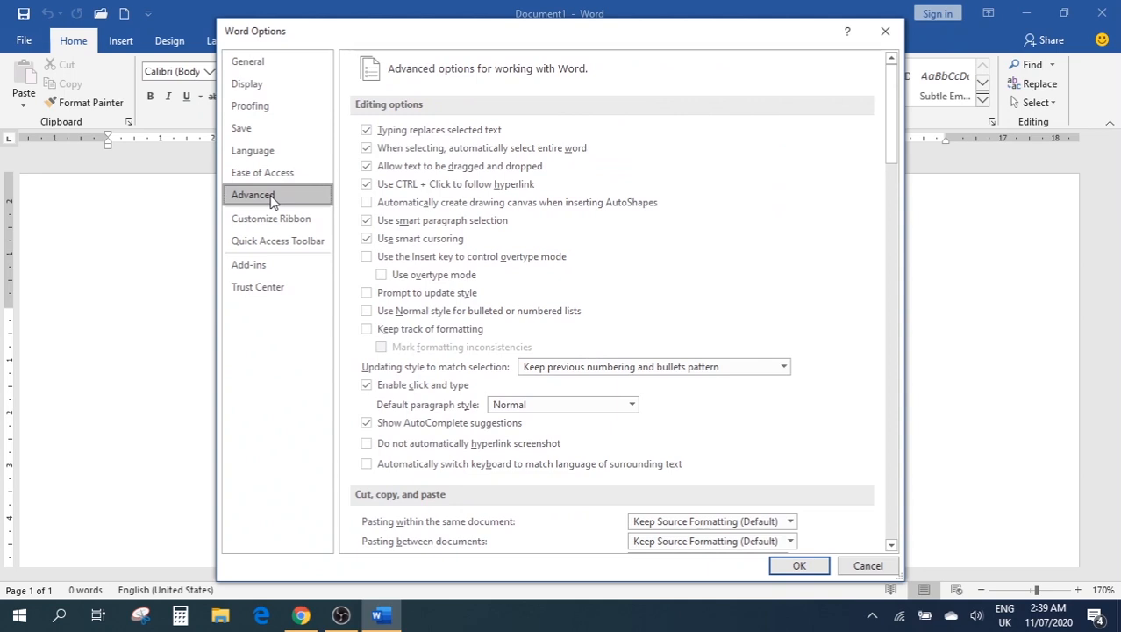
{"action": "left_click", "coordinate": [884, 32]}
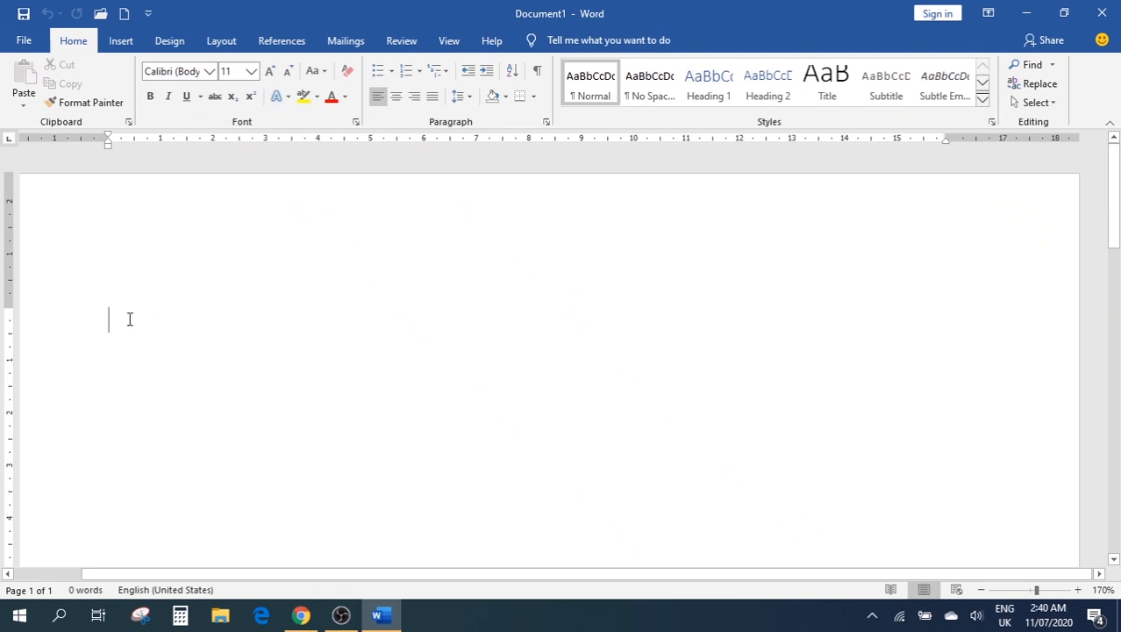
Enter =rand() in the blank document to generate five sample paragraphs
{"action": "left_click", "coordinate": [72, 340]}
{"action": "left_click", "coordinate": [493, 322]}
{"action": "type", "text": "=ran"}
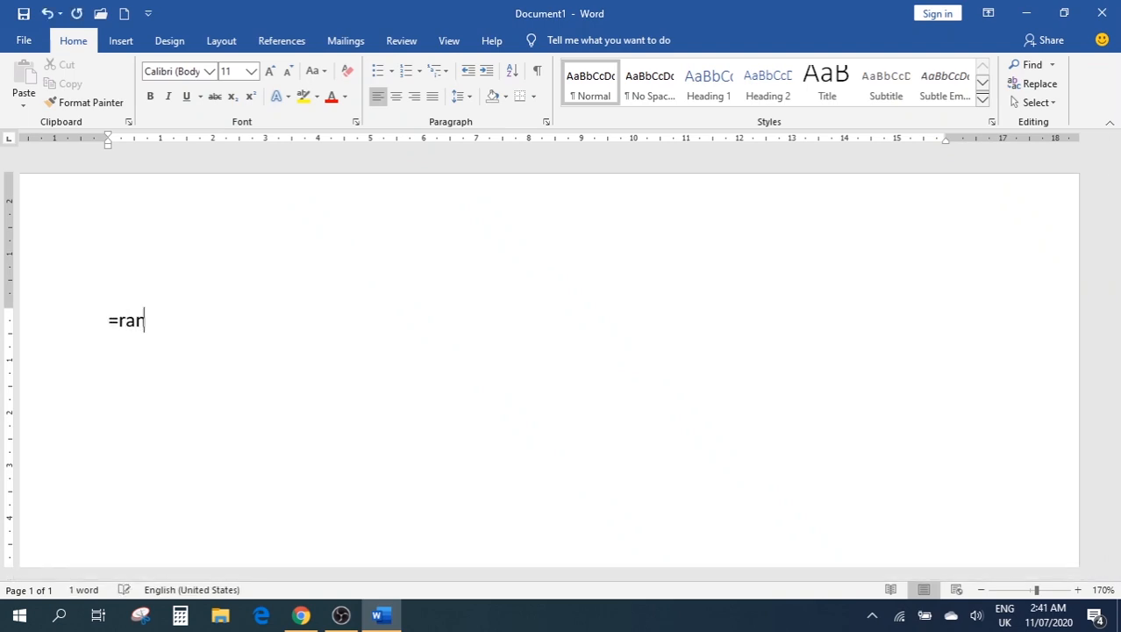
{"action": "type", "text": "d()"}
{"action": "key", "text": "Return"}
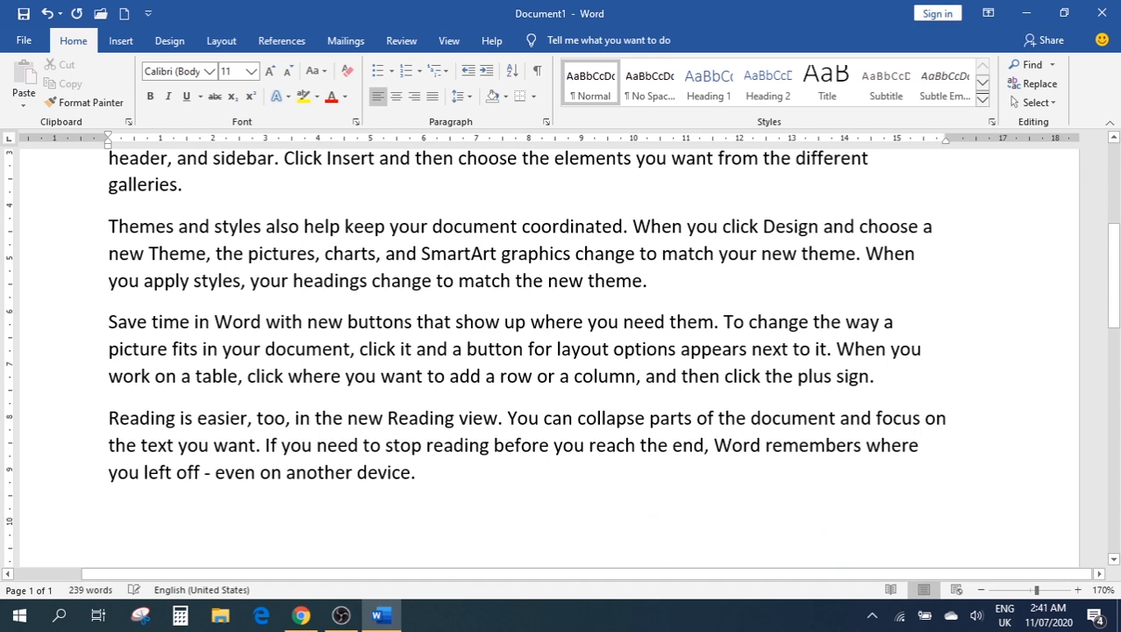
{"action": "scroll", "coordinate": [203, 378], "scroll_direction": "up", "scroll_amount": 1}
{"action": "scroll", "coordinate": [203, 378], "scroll_direction": "up", "scroll_amount": 1}
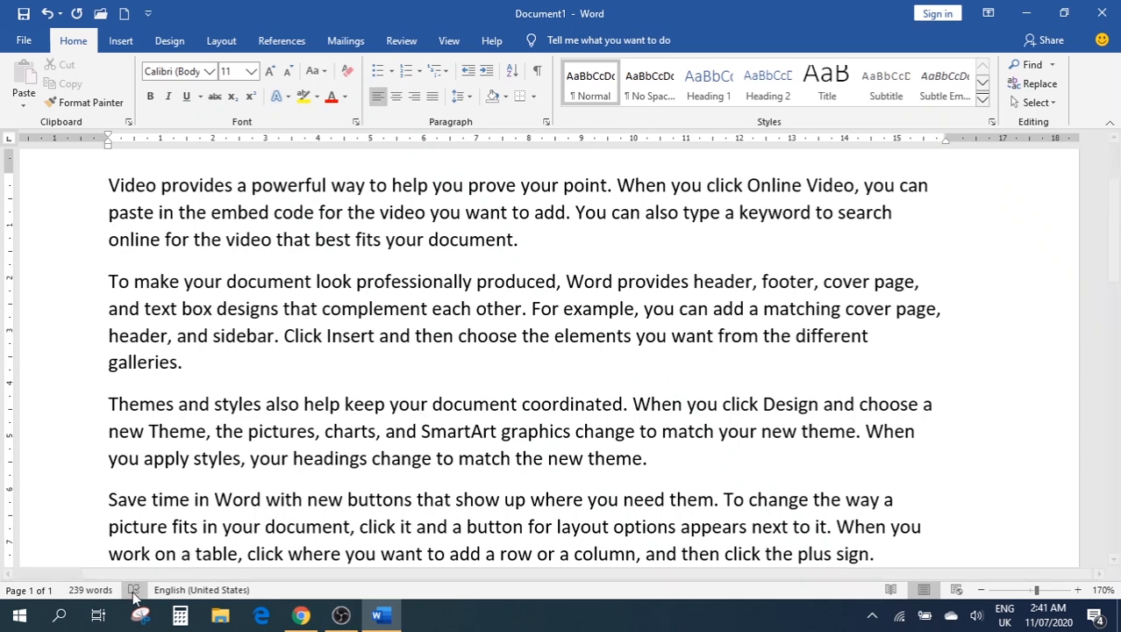
{"action": "scroll", "coordinate": [279, 384], "scroll_direction": "up", "scroll_amount": 3}
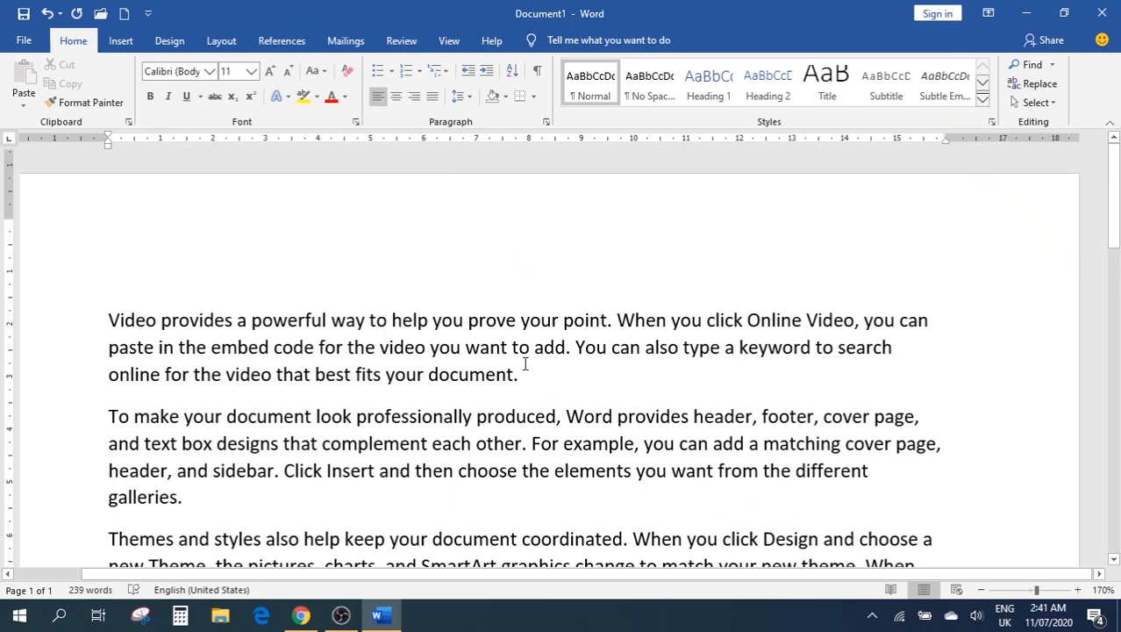
{"action": "scroll", "coordinate": [526, 358], "scroll_direction": "down", "scroll_amount": 2}
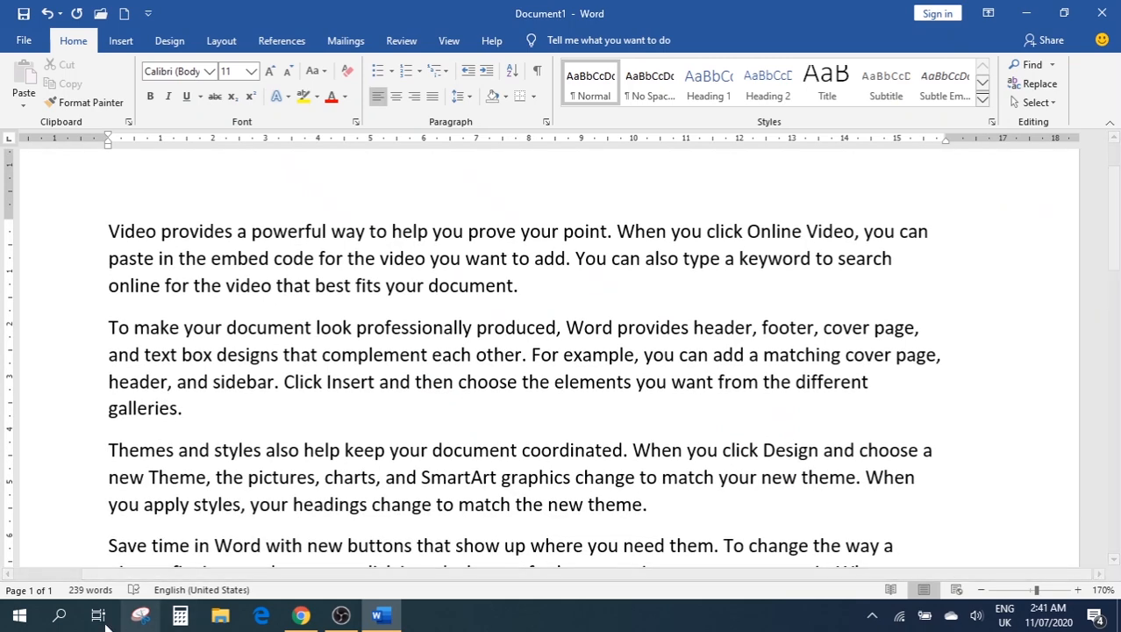
{"action": "left_click", "coordinate": [1077, 590]}
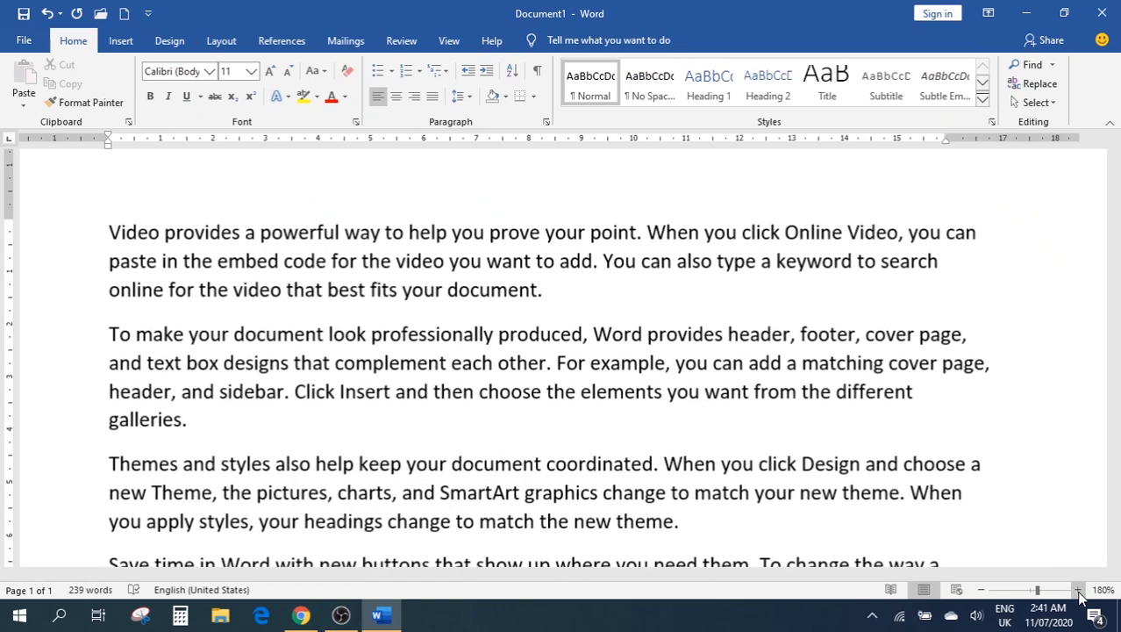
{"action": "left_click_drag", "start_coordinate": [1038, 591], "coordinate": [1088, 594]}
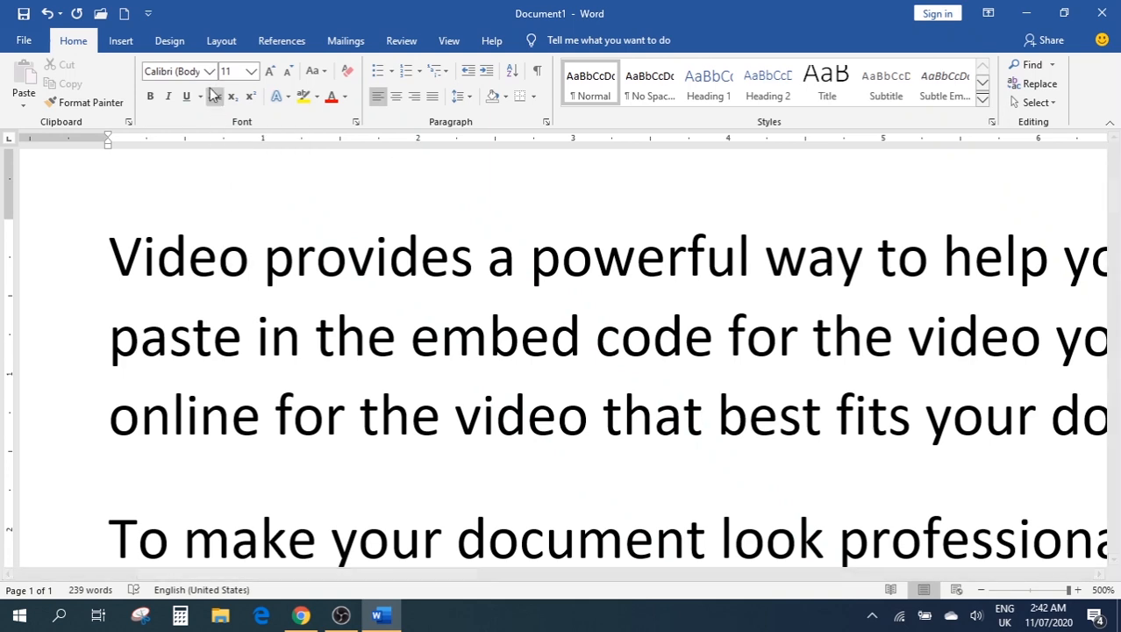
{"action": "left_click", "coordinate": [251, 72]}
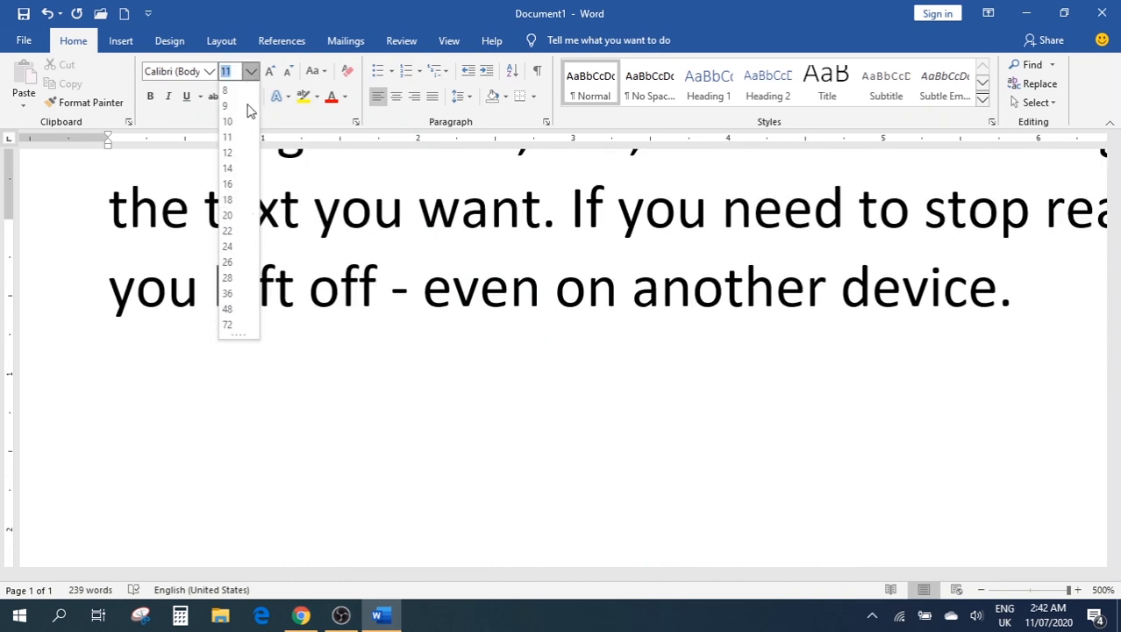
{"action": "left_click", "coordinate": [384, 206]}
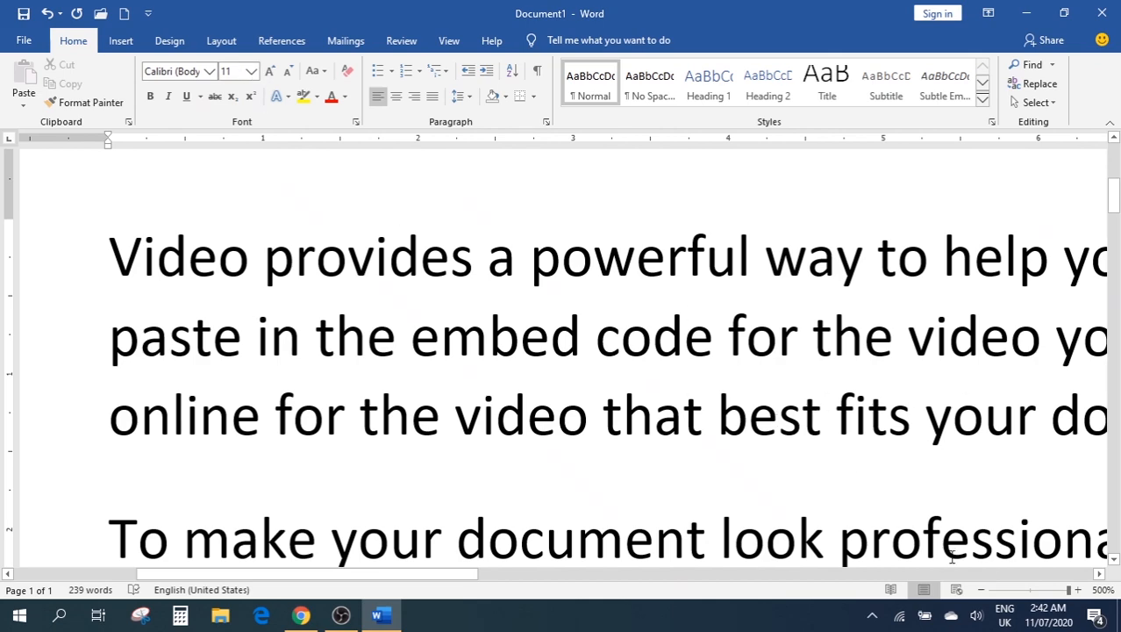
{"action": "left_click", "coordinate": [1039, 591]}
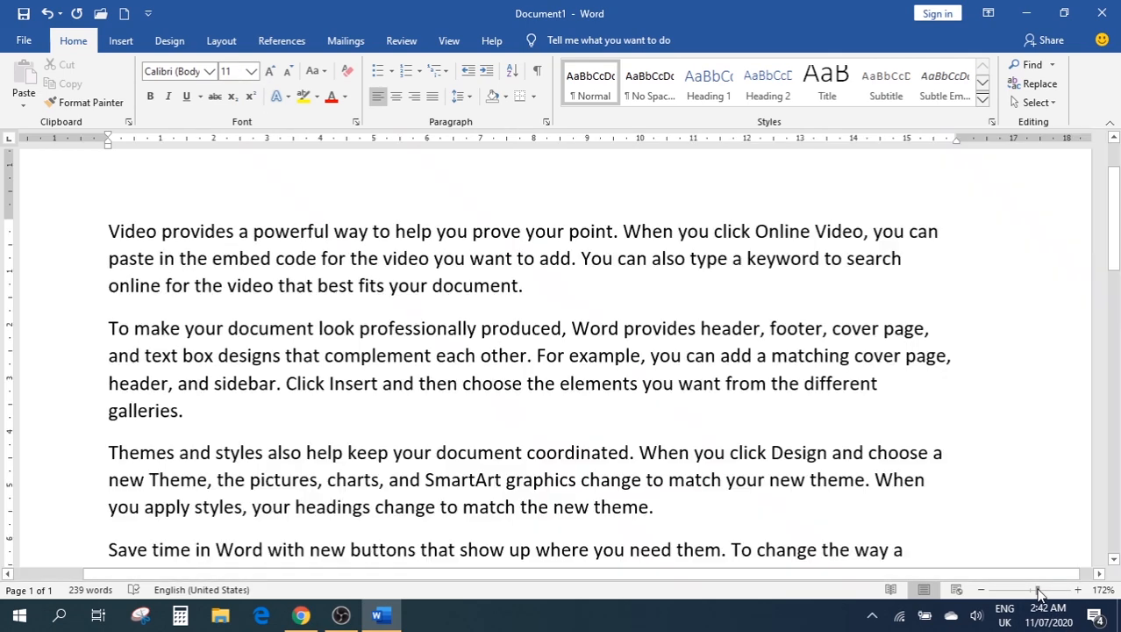
{"action": "left_click", "coordinate": [982, 591]}
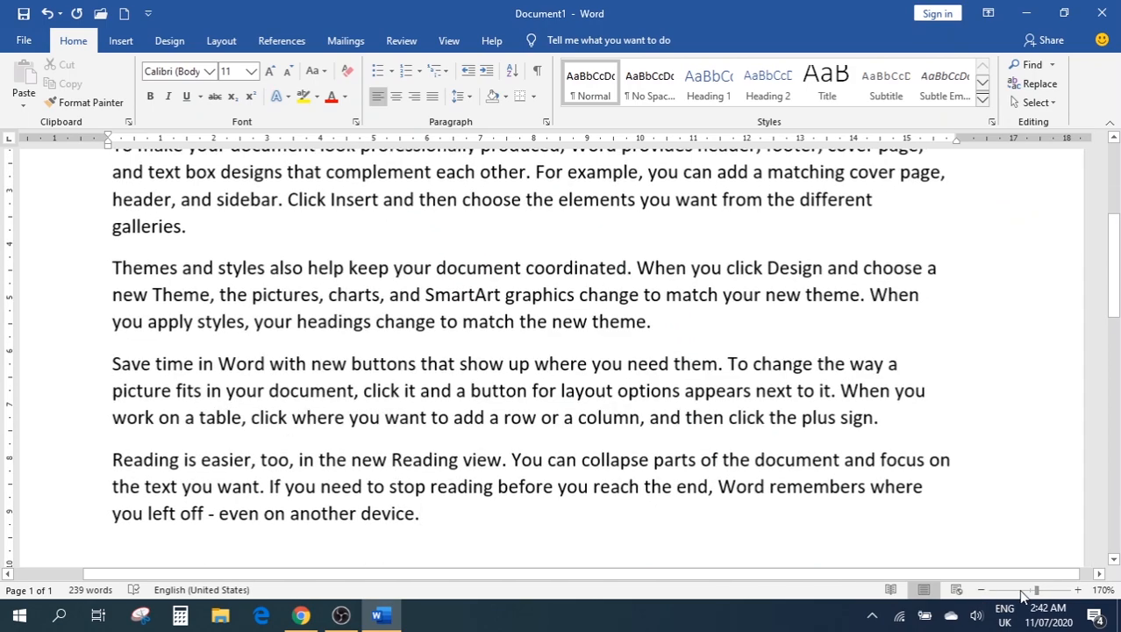
{"action": "scroll", "coordinate": [388, 361], "scroll_direction": "up", "scroll_amount": 4}
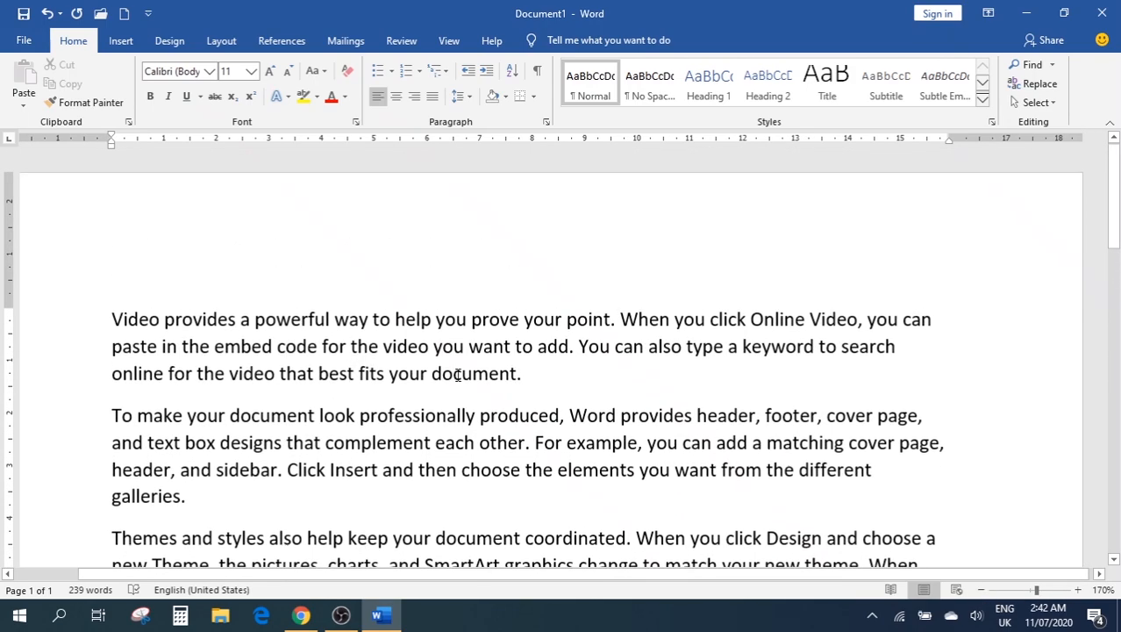
{"action": "scroll", "coordinate": [458, 376], "scroll_direction": "down", "scroll_amount": 2}
{"action": "scroll", "coordinate": [457, 376], "scroll_direction": "up", "scroll_amount": 2}
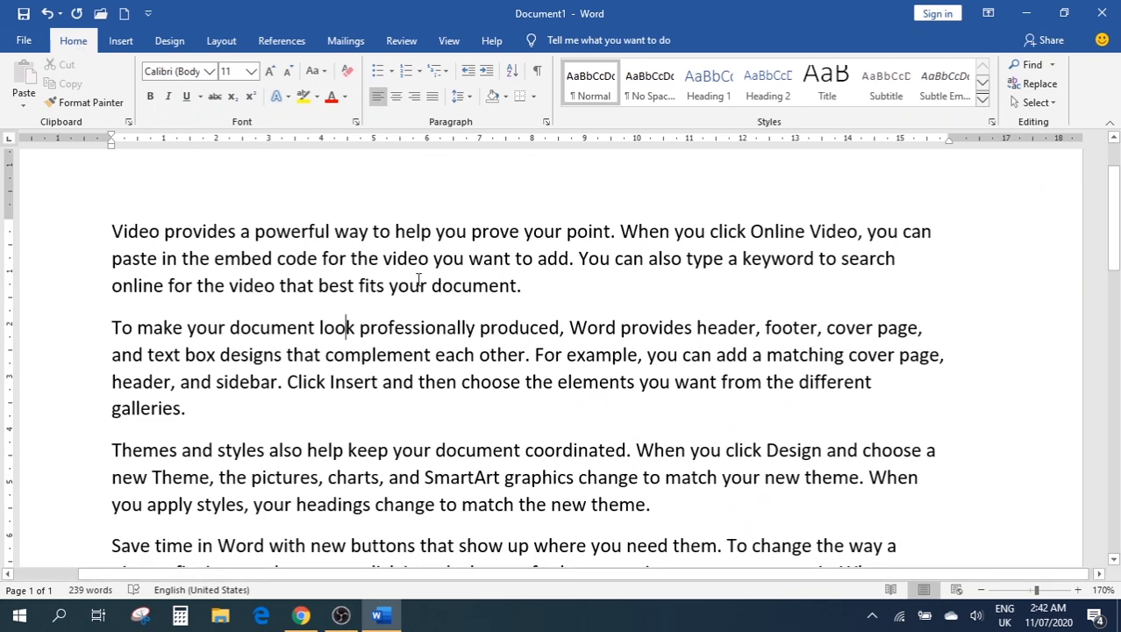
{"action": "scroll", "coordinate": [420, 279], "scroll_direction": "down", "scroll_amount": 1}
{"action": "scroll", "coordinate": [82, 180], "scroll_direction": "up", "scroll_amount": 2}
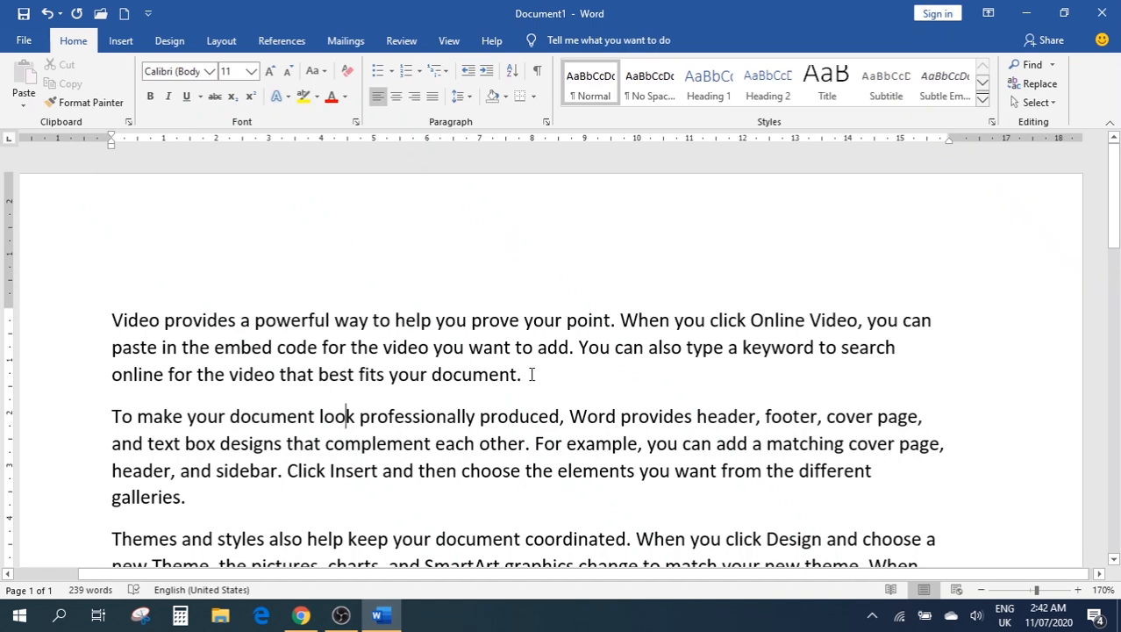
Select the first paragraph and copy it, undoing an accidental replacement by 'c'
{"action": "left_click_drag", "start_coordinate": [532, 374], "coordinate": [112, 319]}
{"action": "key", "text": "ctrl+c"}
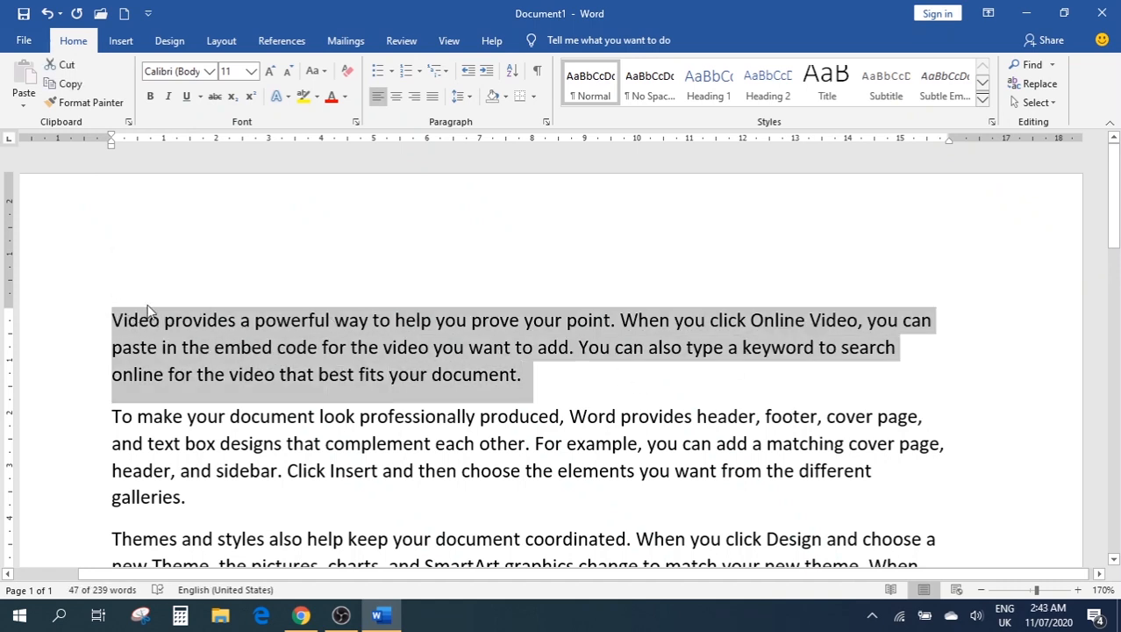
{"action": "type", "text": "c"}
{"action": "scroll", "coordinate": [235, 313], "scroll_direction": "down", "scroll_amount": 6}
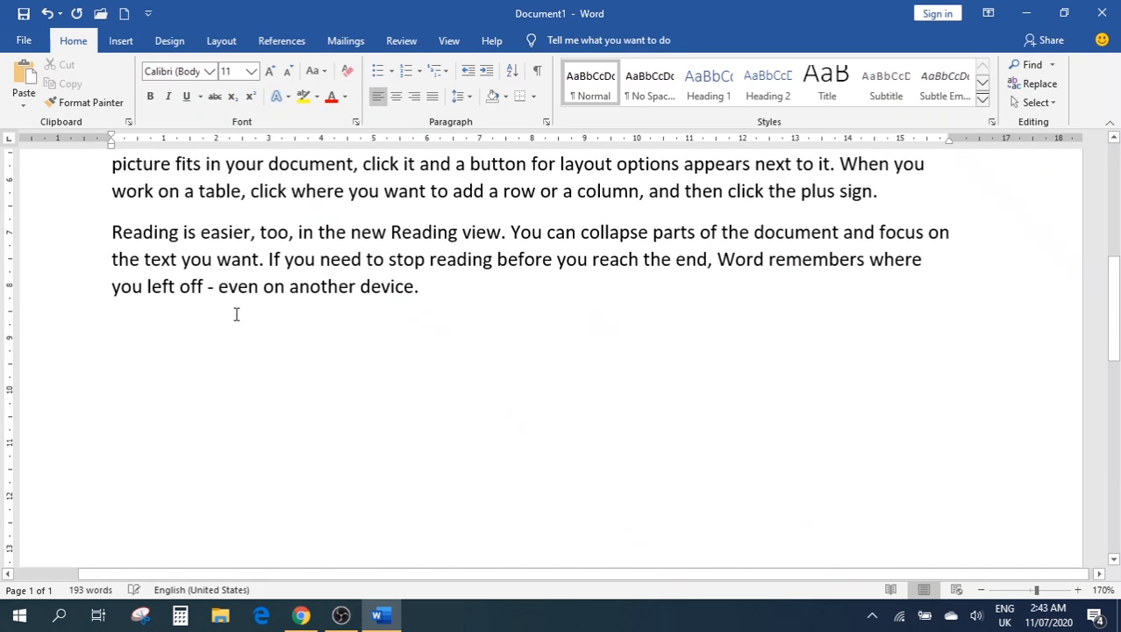
{"action": "scroll", "coordinate": [235, 313], "scroll_direction": "up", "scroll_amount": 6}
{"action": "key", "text": "ctrl+z"}
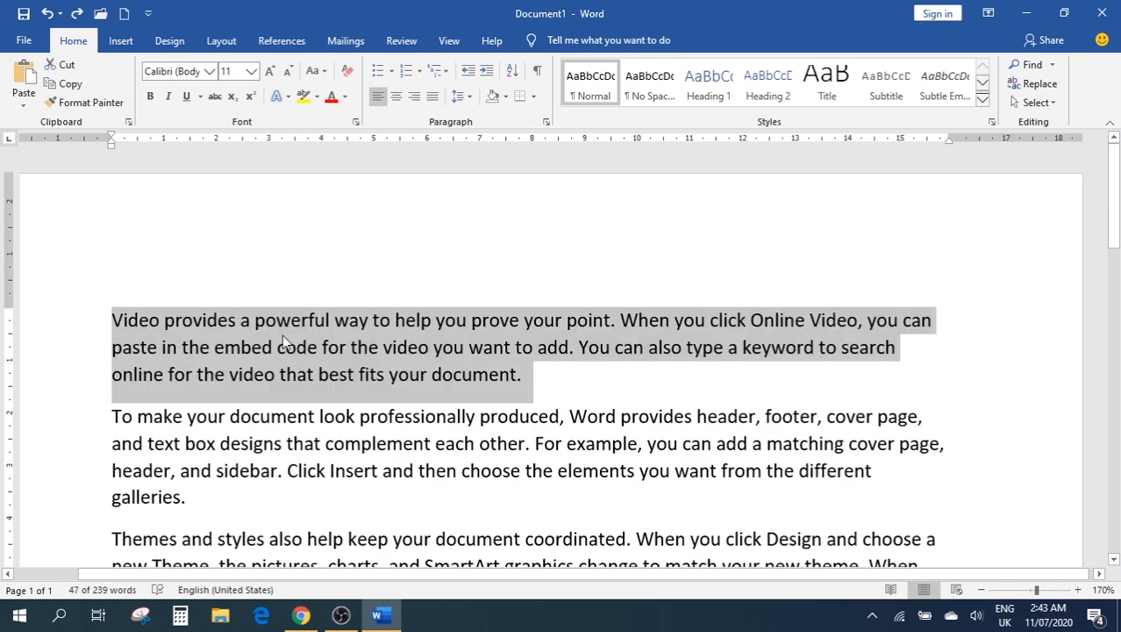
Test-paste the paragraph after the last line, undo it, and open Paste options on line two
{"action": "scroll", "coordinate": [463, 354], "scroll_direction": "down", "scroll_amount": 4}
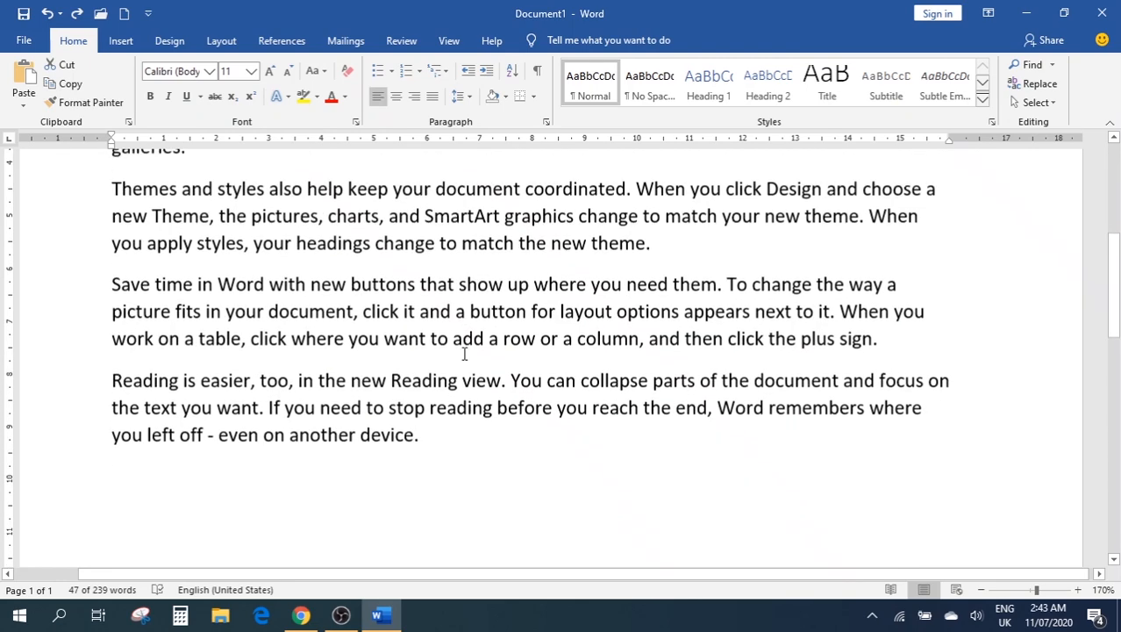
{"action": "left_click", "coordinate": [507, 435]}
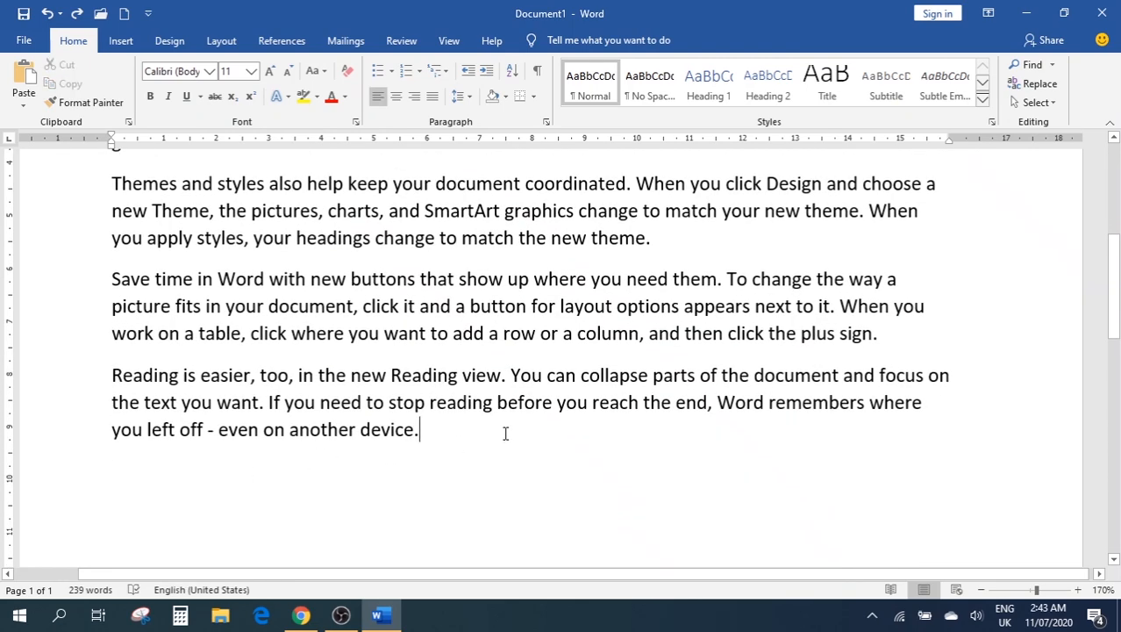
{"action": "key", "text": "Return"}
{"action": "key", "text": "ctrl+v"}
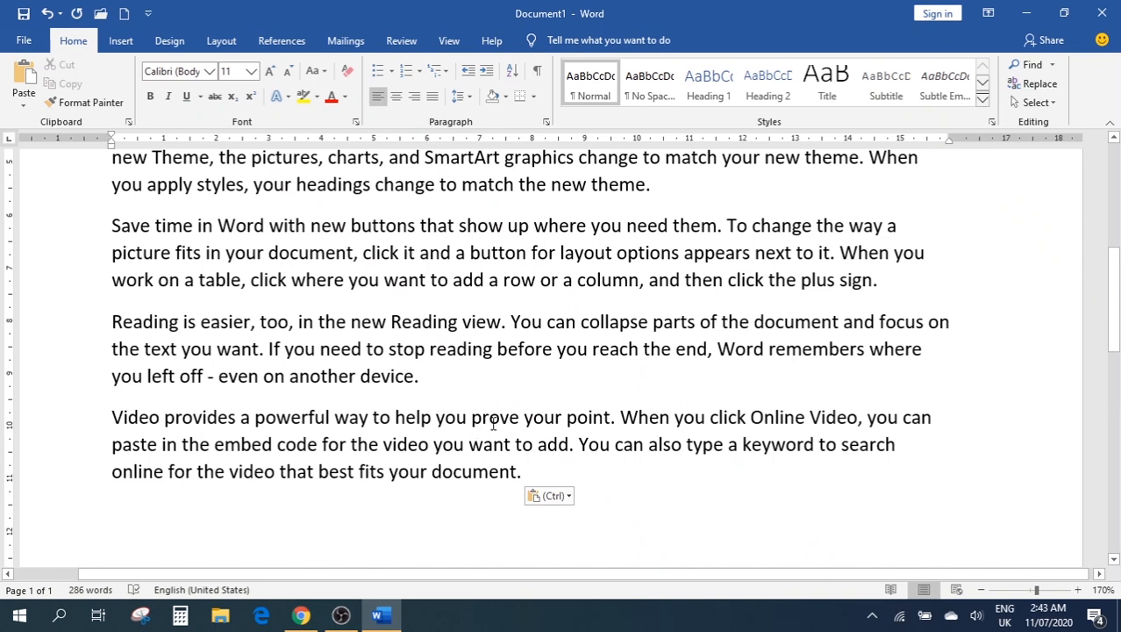
{"action": "key", "text": "ctrl+z"}
{"action": "scroll", "coordinate": [491, 422], "scroll_direction": "up", "scroll_amount": 5}
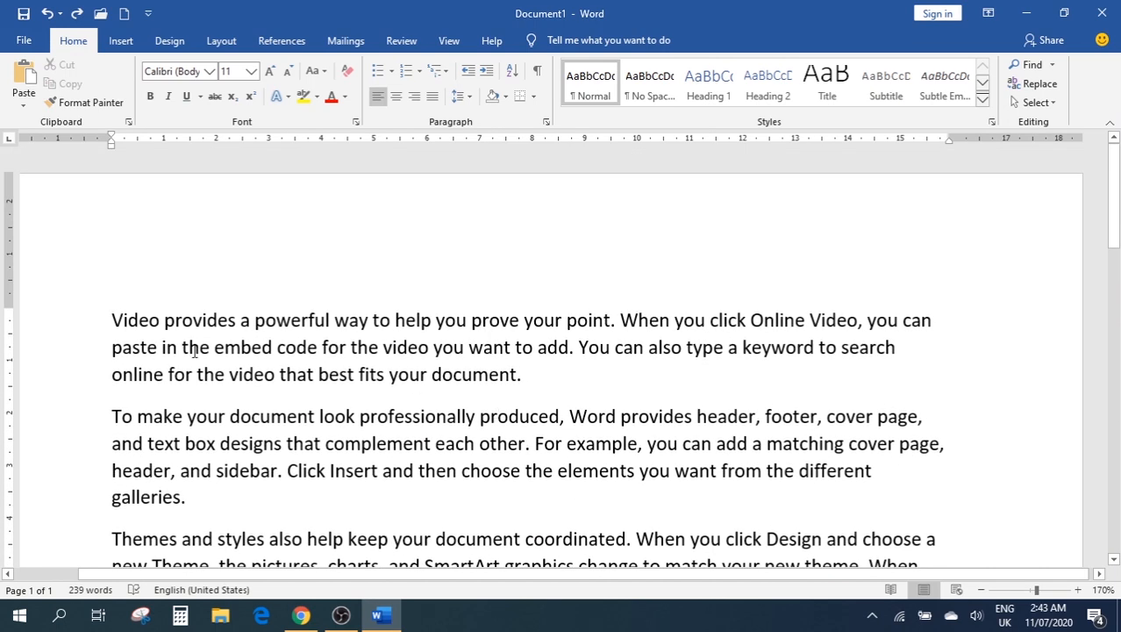
{"action": "left_click", "coordinate": [190, 347]}
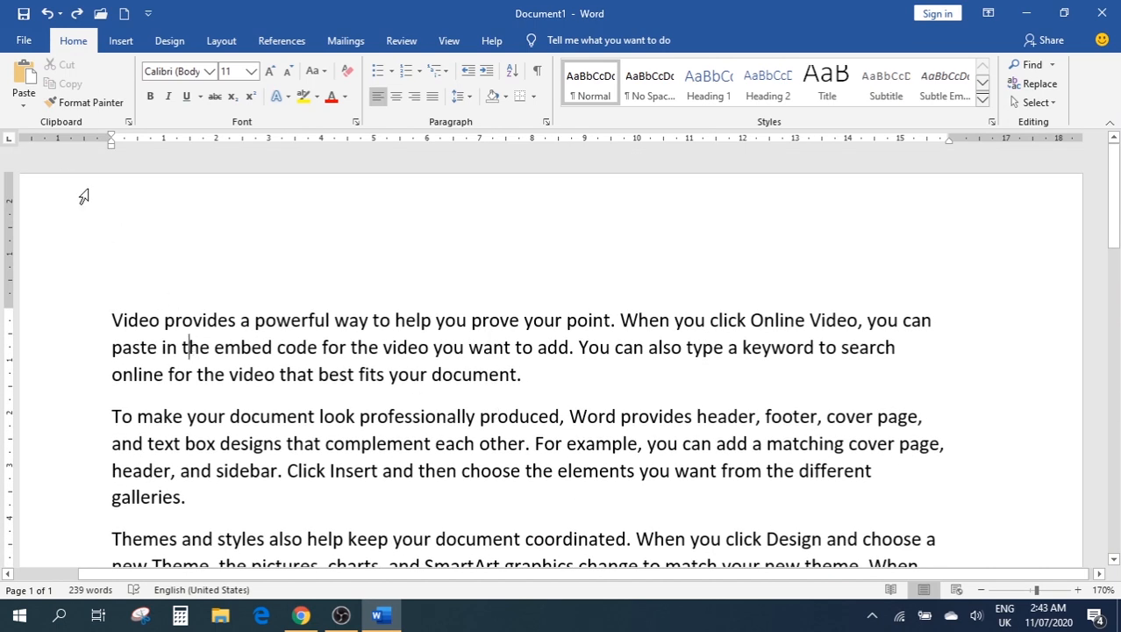
{"action": "left_click", "coordinate": [23, 107]}
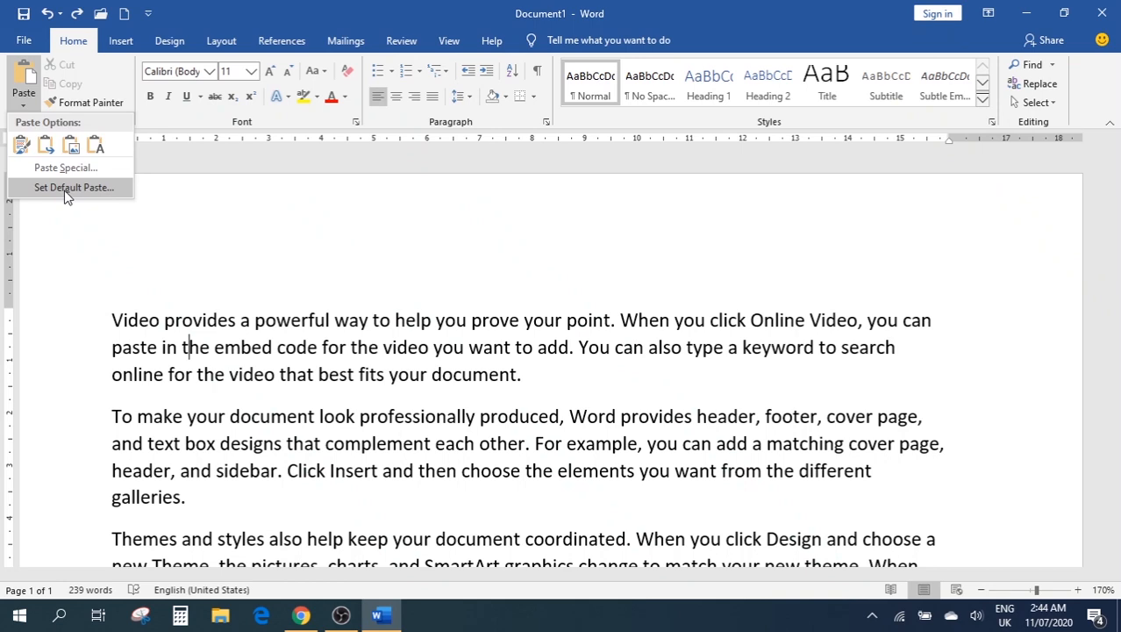
Dismiss the Paste options menu without pasting anything
{"action": "left_click", "coordinate": [291, 256]}
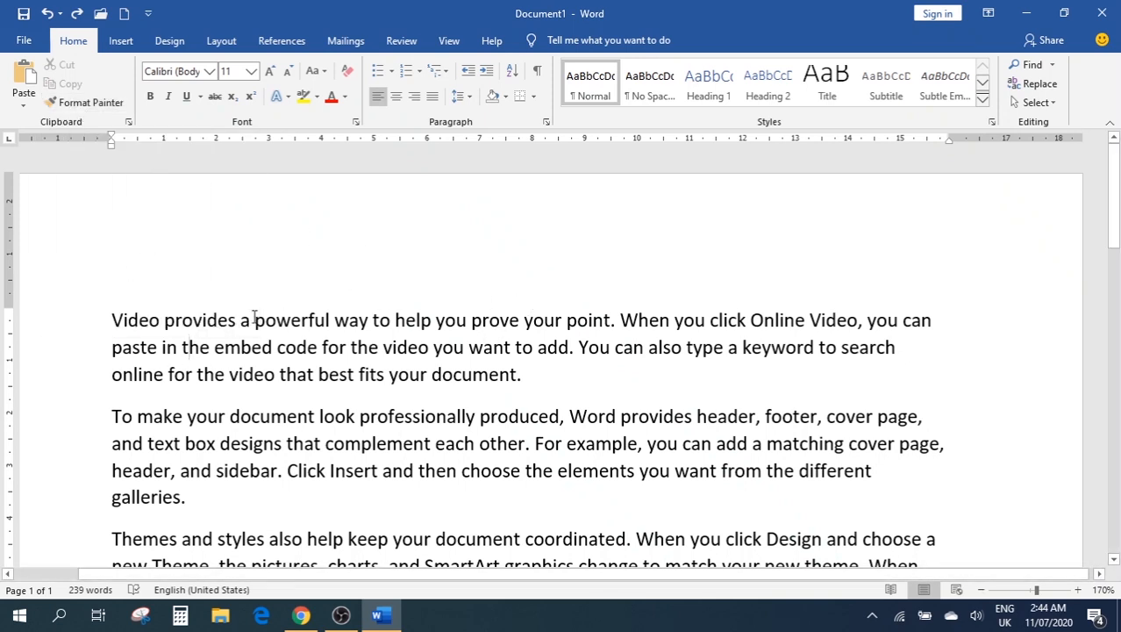
Select the opening sentence ending 'prove your point.' and make it bold with red font colour
{"action": "left_click_drag", "start_coordinate": [113, 319], "coordinate": [484, 325]}
{"action": "left_click", "coordinate": [569, 321]}
{"action": "left_click", "coordinate": [612, 321]}
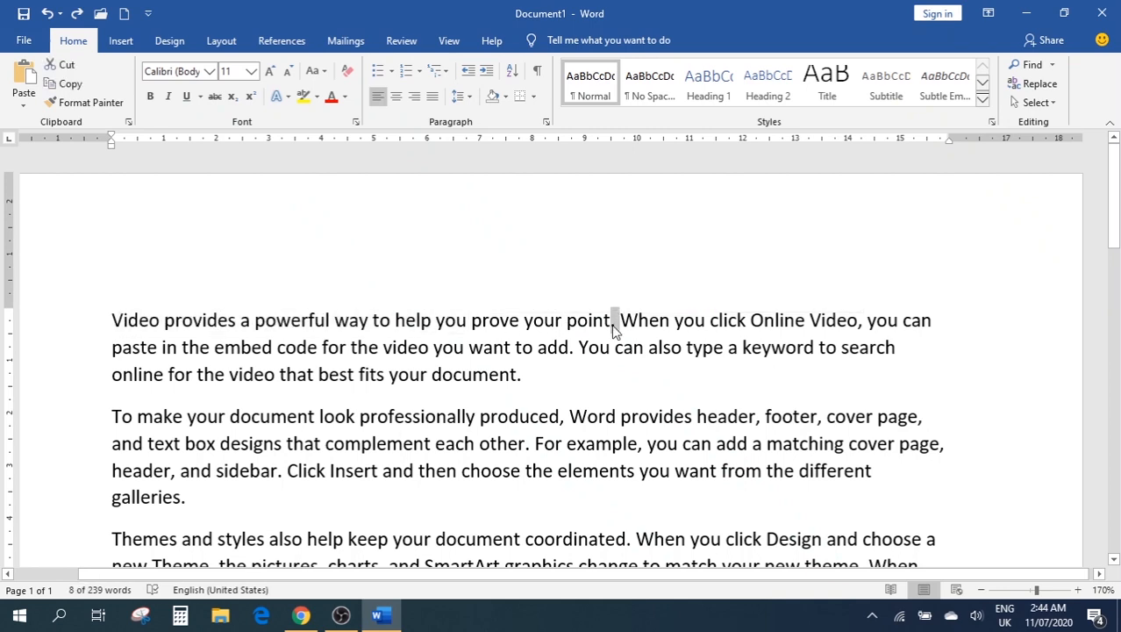
{"action": "left_click_drag", "start_coordinate": [619, 322], "coordinate": [136, 312]}
{"action": "key", "text": "ctrl+b"}
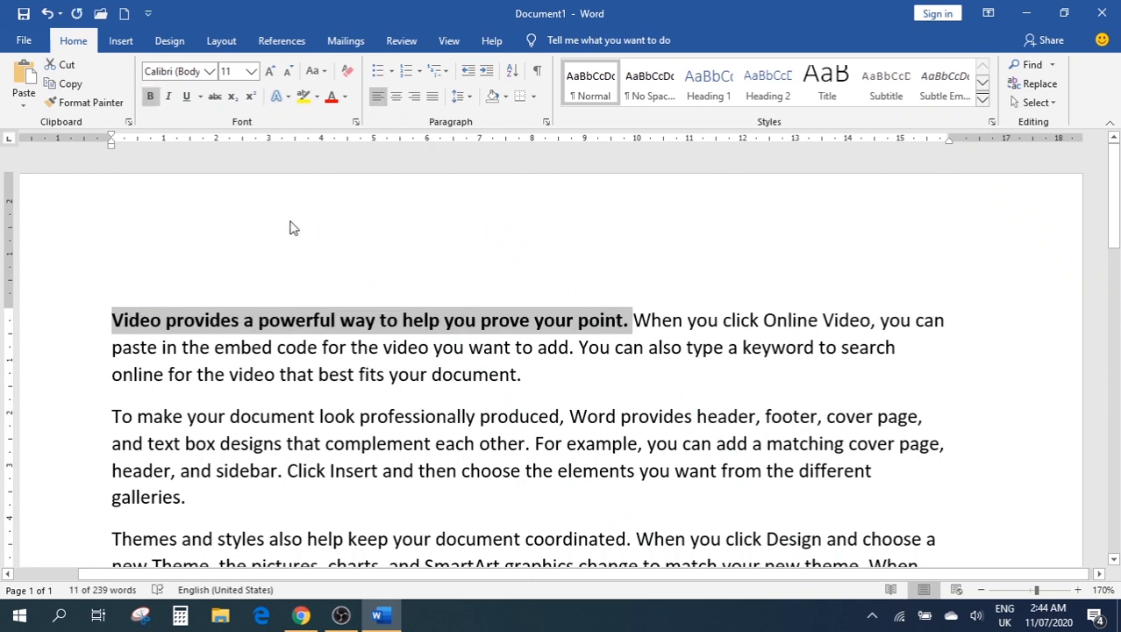
{"action": "left_click", "coordinate": [332, 96]}
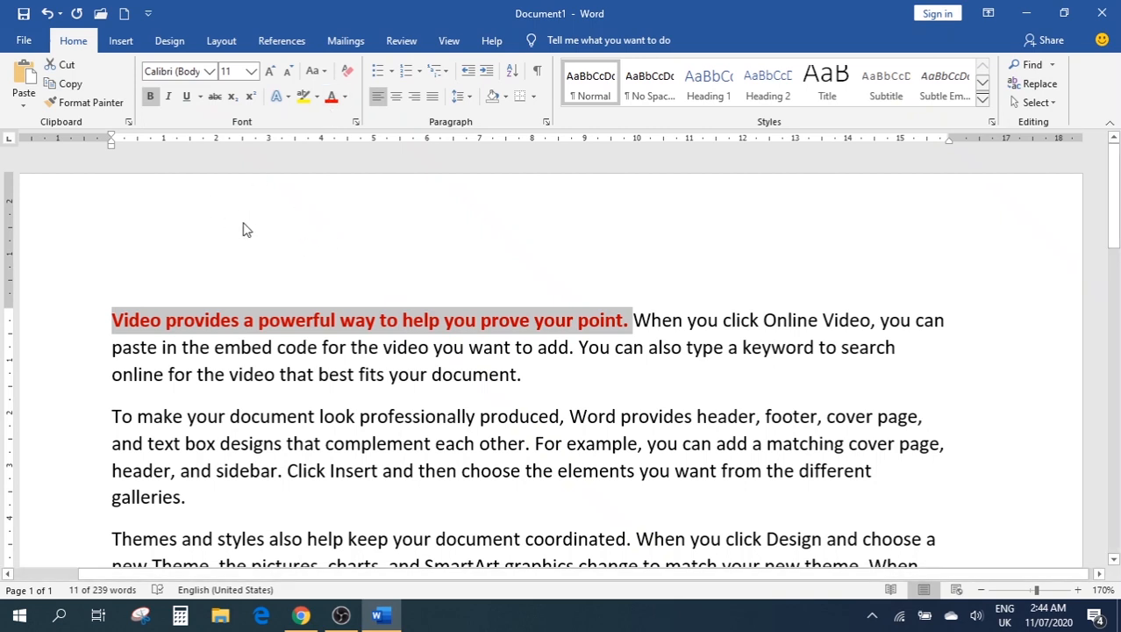
Copy the first sentence's bold red formatting onto 'Themes and styles also help keep your document coordinated'
{"action": "left_click", "coordinate": [77, 103]}
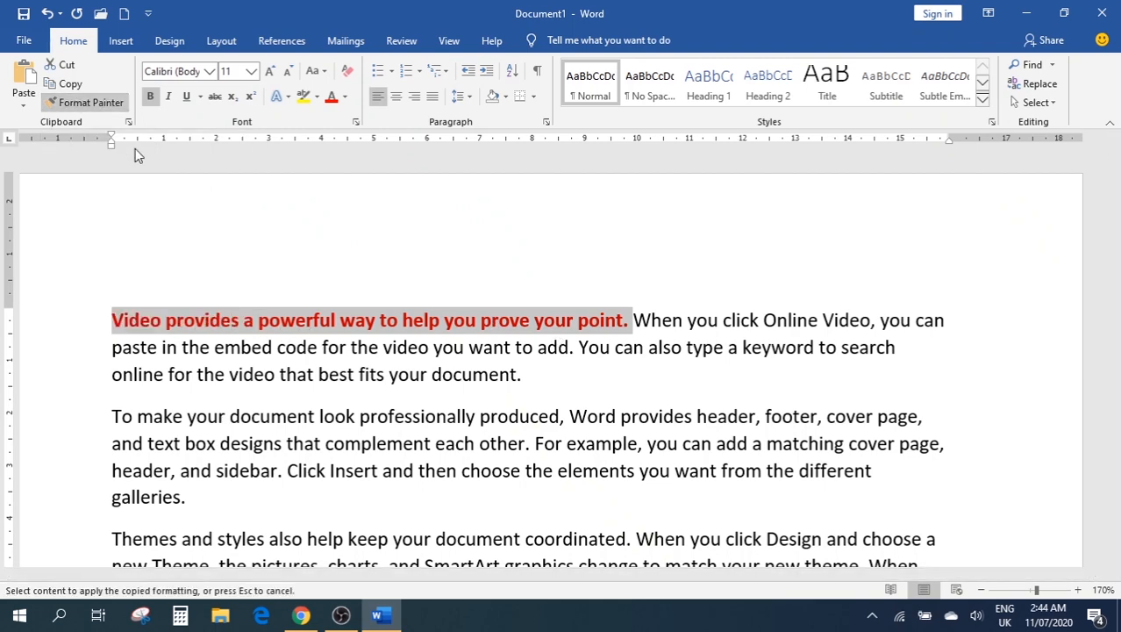
{"action": "scroll", "coordinate": [429, 314], "scroll_direction": "down", "scroll_amount": 1}
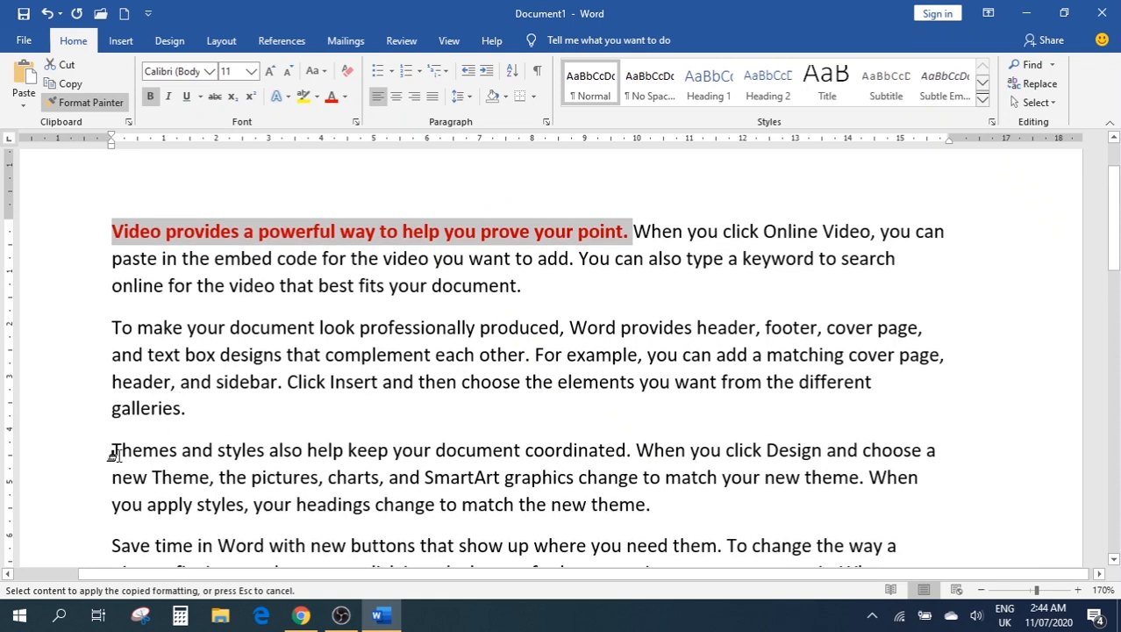
{"action": "left_click_drag", "start_coordinate": [110, 450], "coordinate": [628, 450]}
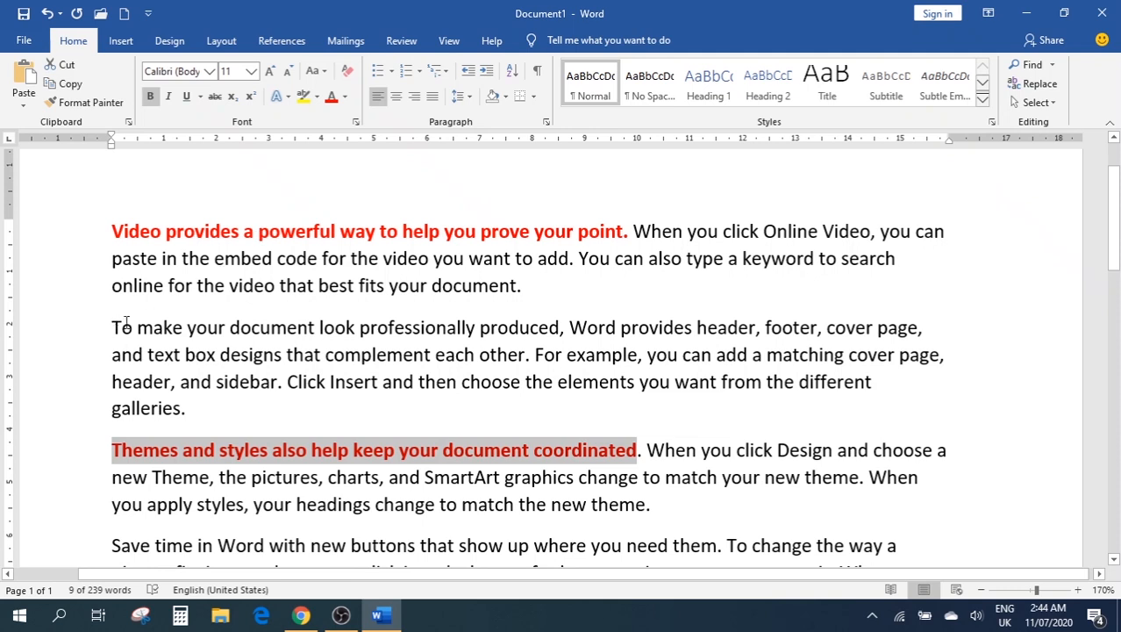
Paint the same bold red formatting onto 'To make your document look professionally produced'
{"action": "left_click_drag", "start_coordinate": [125, 327], "coordinate": [561, 329]}
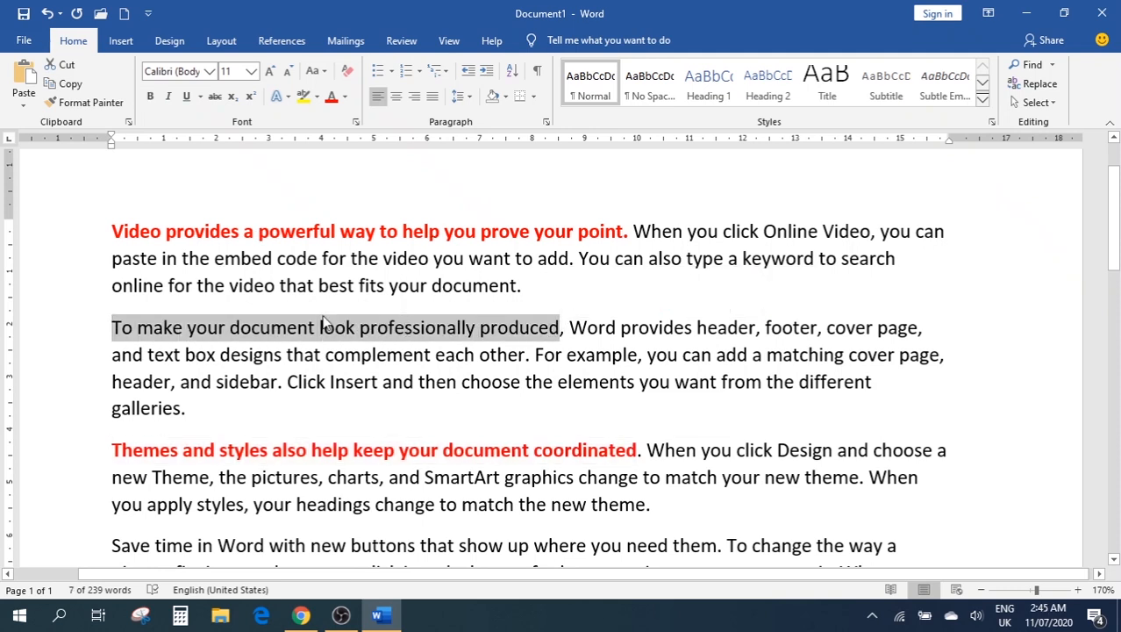
{"action": "left_click", "coordinate": [97, 101]}
{"action": "left_click", "coordinate": [284, 354]}
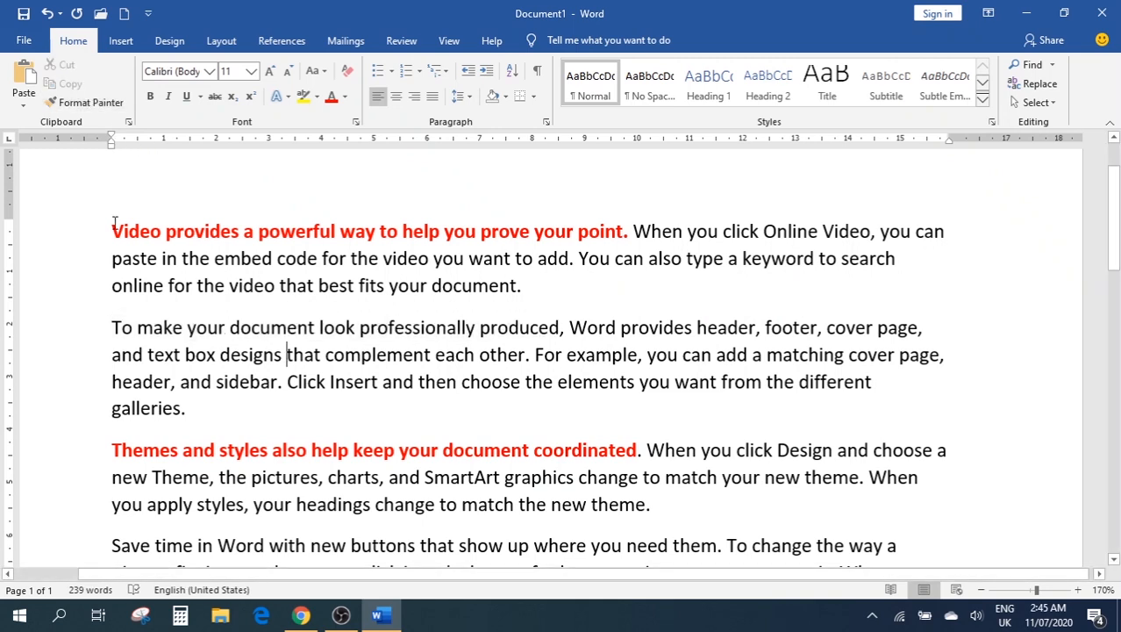
{"action": "left_click_drag", "start_coordinate": [112, 232], "coordinate": [623, 232]}
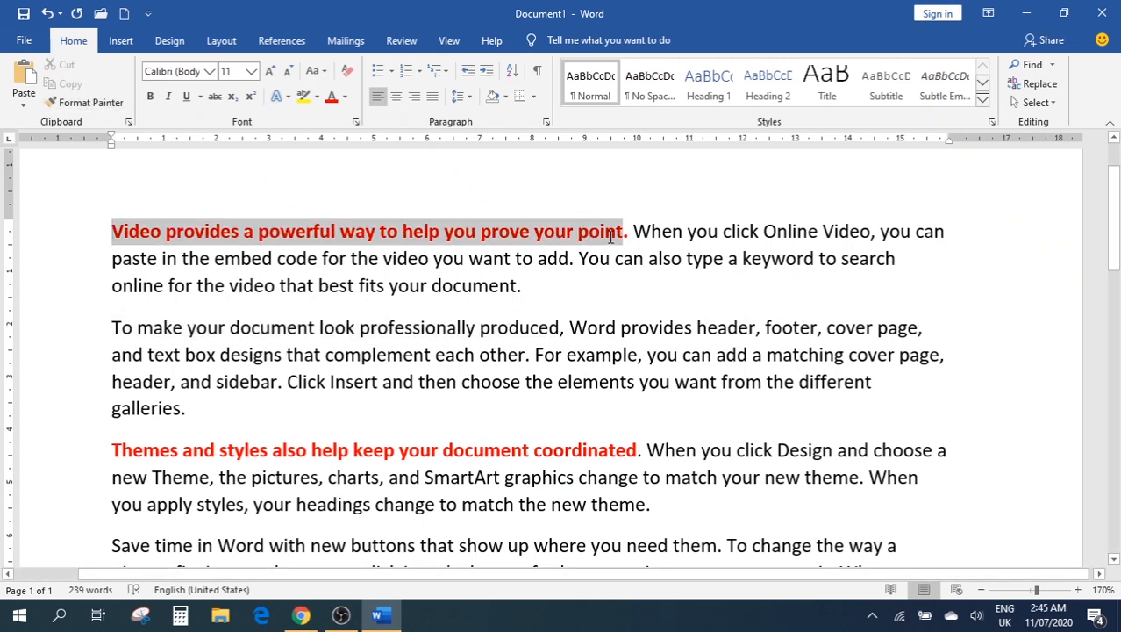
{"action": "left_click", "coordinate": [65, 102]}
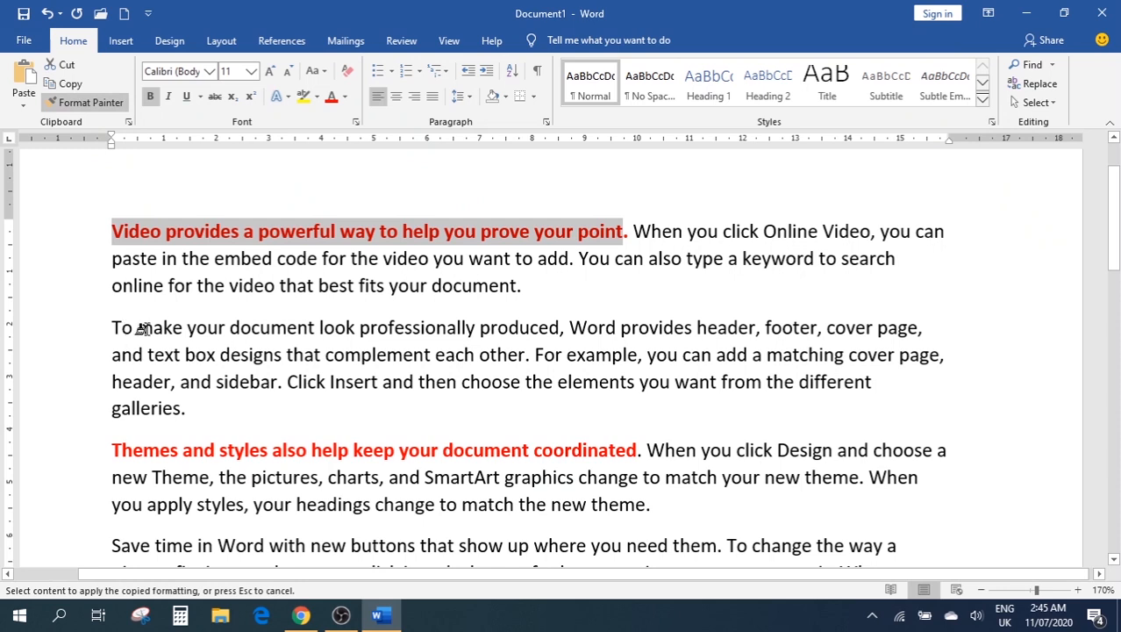
{"action": "left_click_drag", "start_coordinate": [143, 328], "coordinate": [566, 327]}
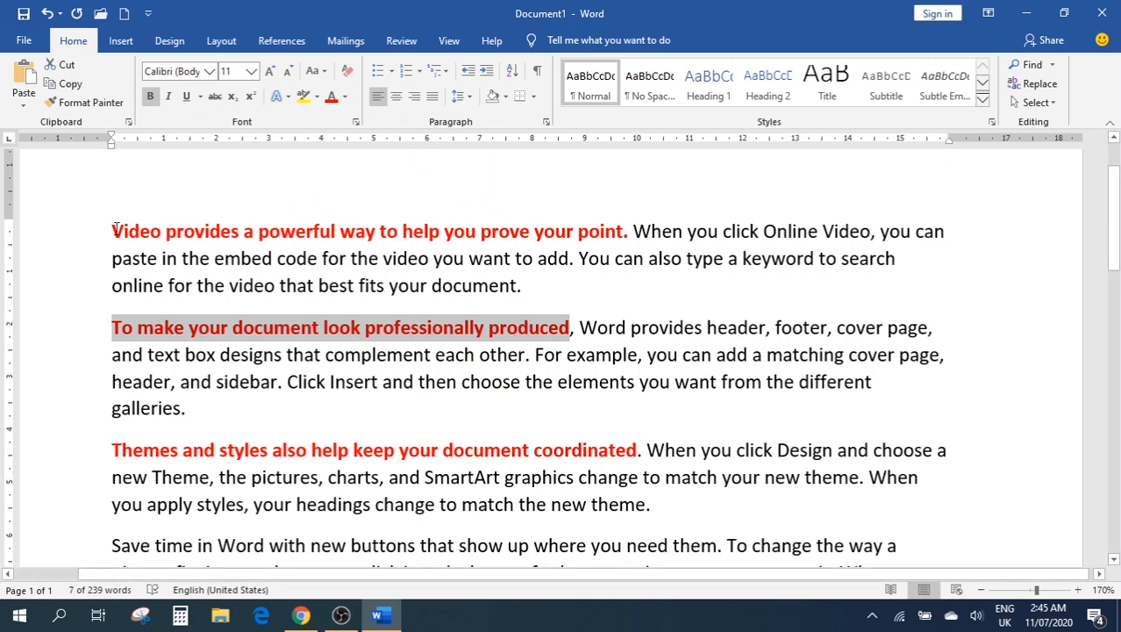
{"action": "left_click_drag", "start_coordinate": [114, 230], "coordinate": [630, 233]}
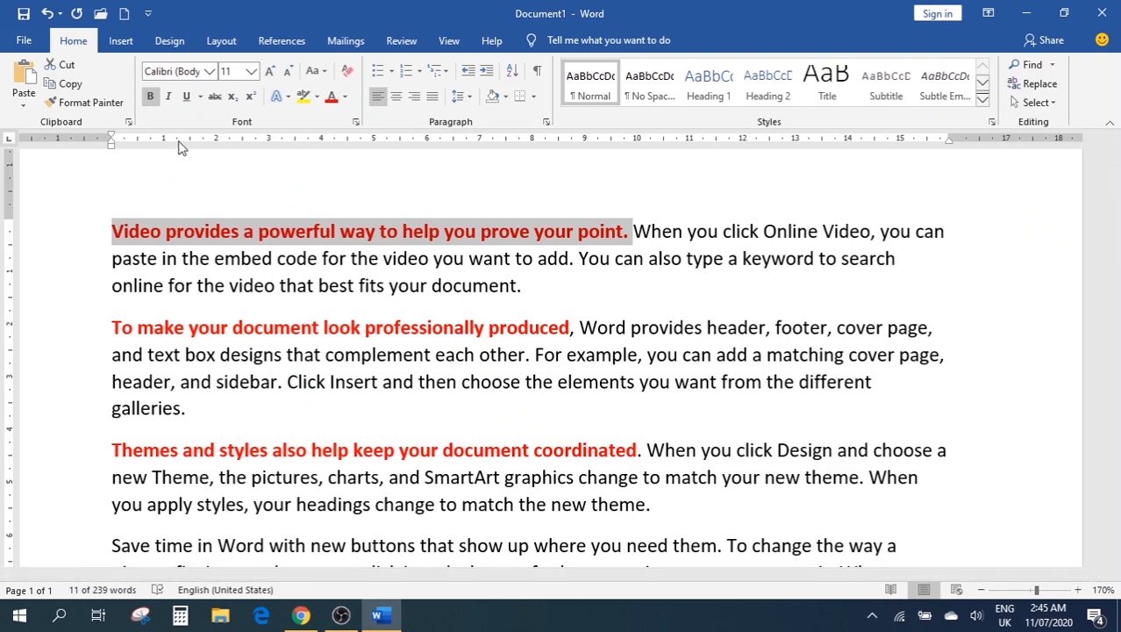
Collect three phrases, including 'header, and sidebar. Click Insert and then' and 'Save time in Word with new buttons', in the Clipboard pane
{"action": "left_click", "coordinate": [128, 123]}
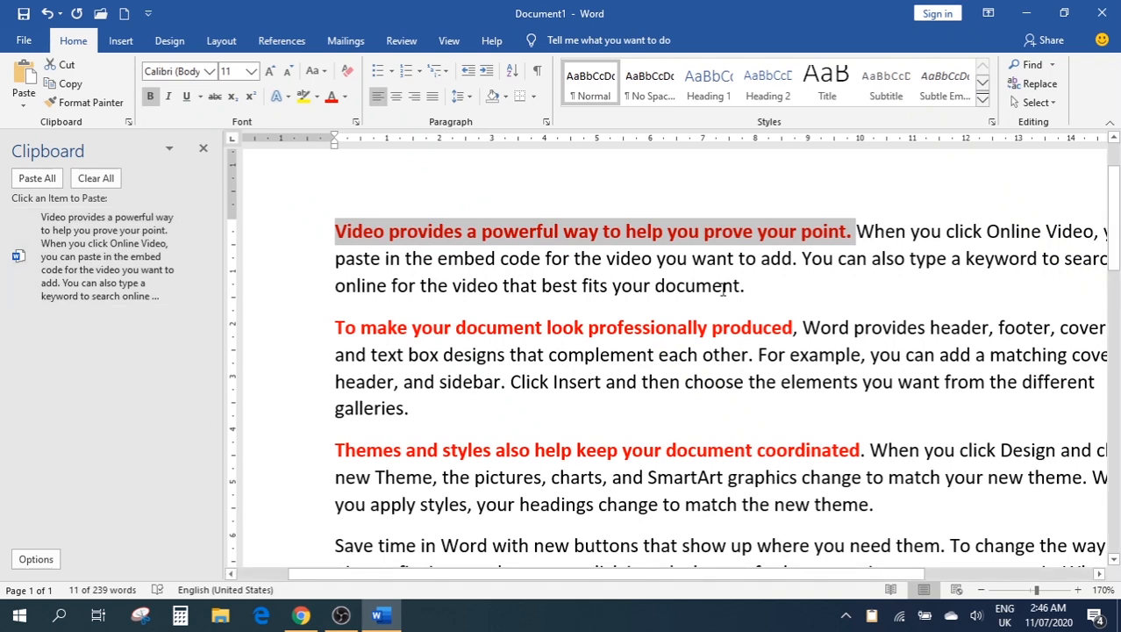
{"action": "left_click_drag", "start_coordinate": [723, 288], "coordinate": [311, 289]}
{"action": "key", "text": "ctrl+c"}
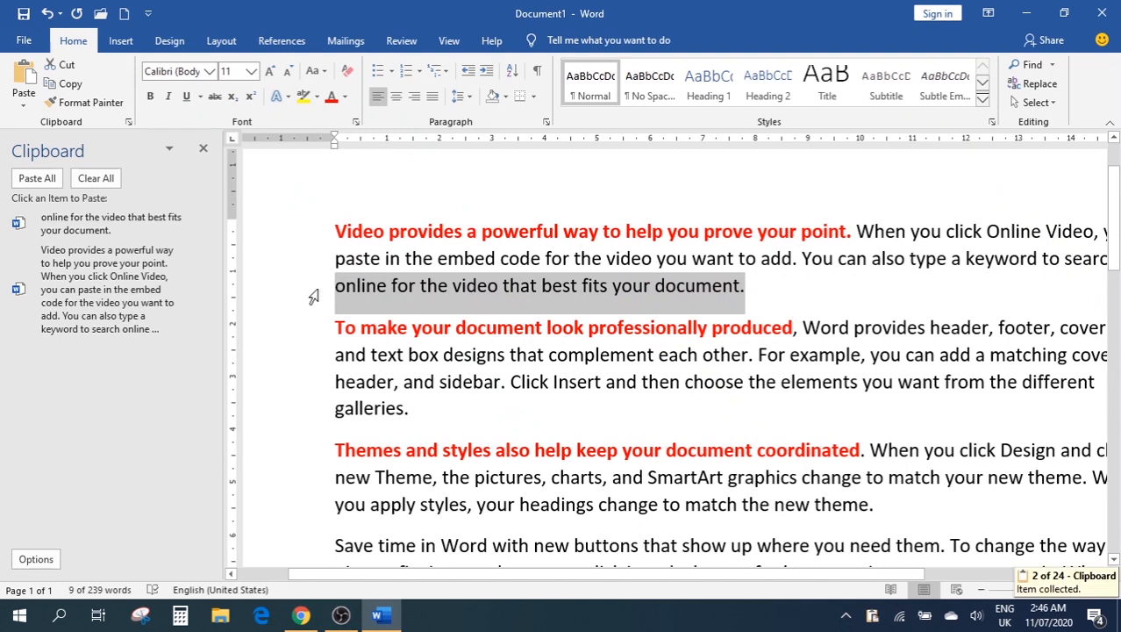
{"action": "left_click_drag", "start_coordinate": [682, 382], "coordinate": [358, 401]}
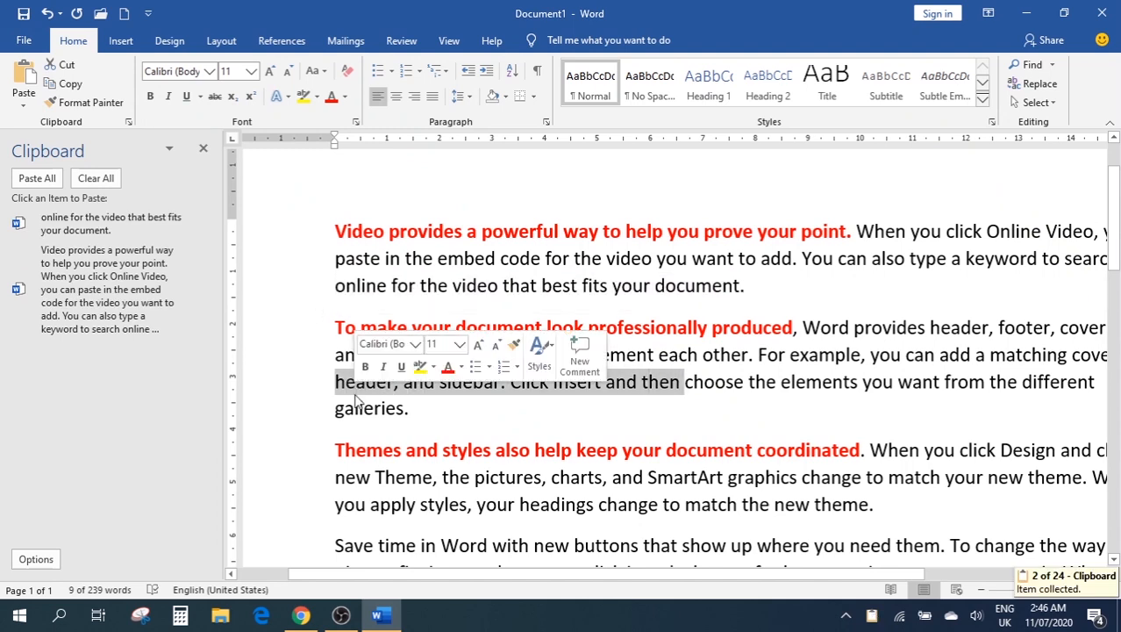
{"action": "key", "text": "ctrl+c"}
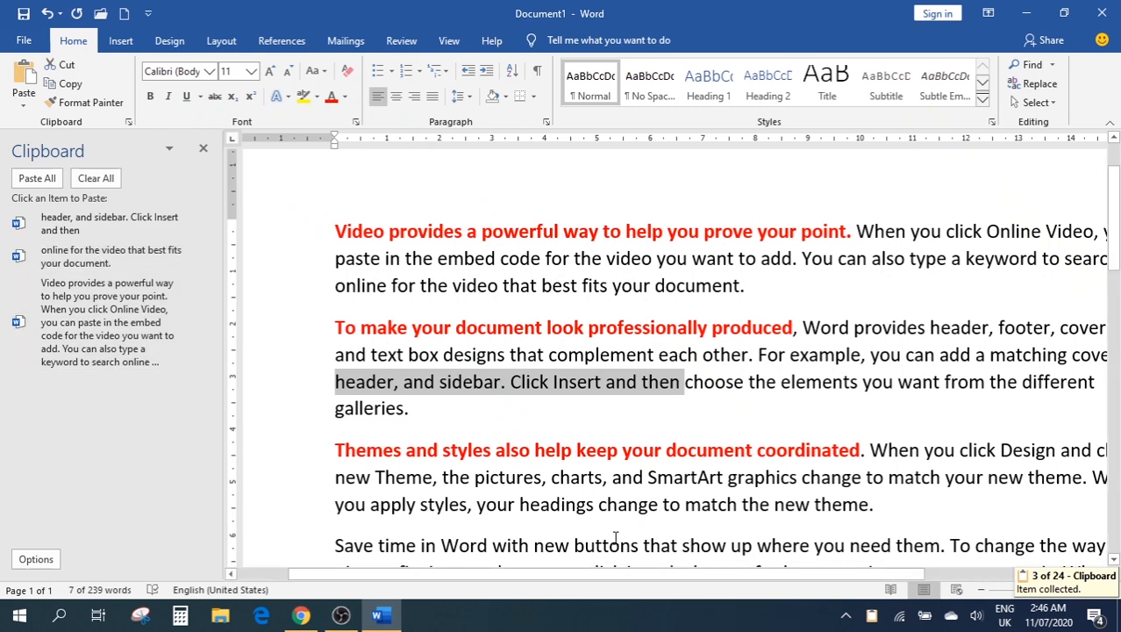
{"action": "left_click_drag", "start_coordinate": [644, 545], "coordinate": [331, 545]}
{"action": "key", "text": "ctrl+c"}
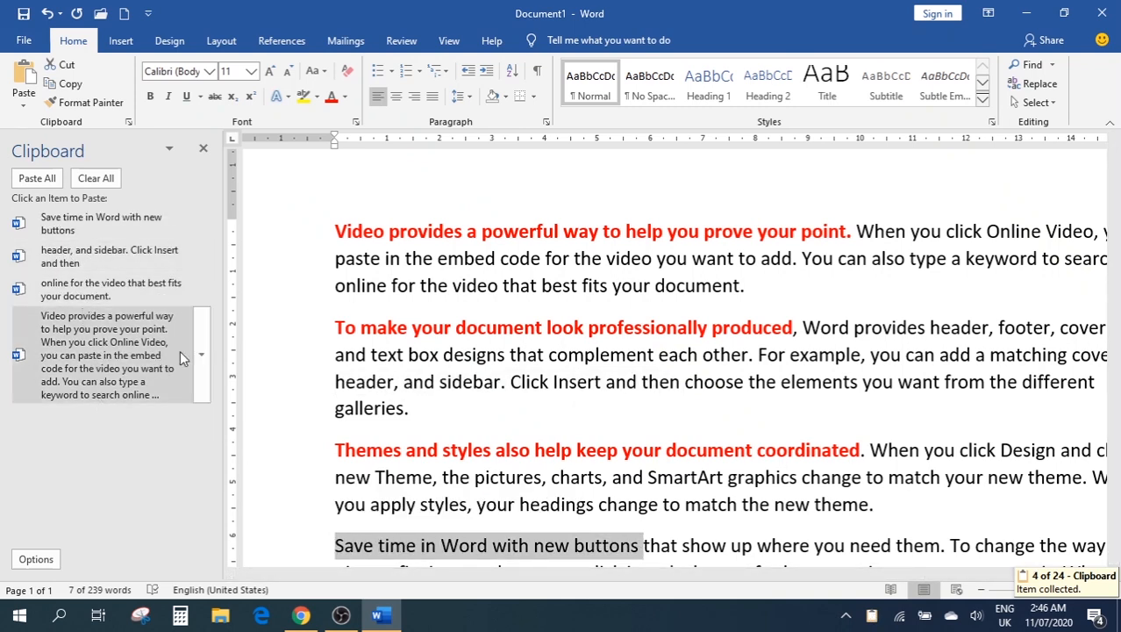
{"action": "scroll", "coordinate": [496, 234], "scroll_direction": "down", "scroll_amount": 5}
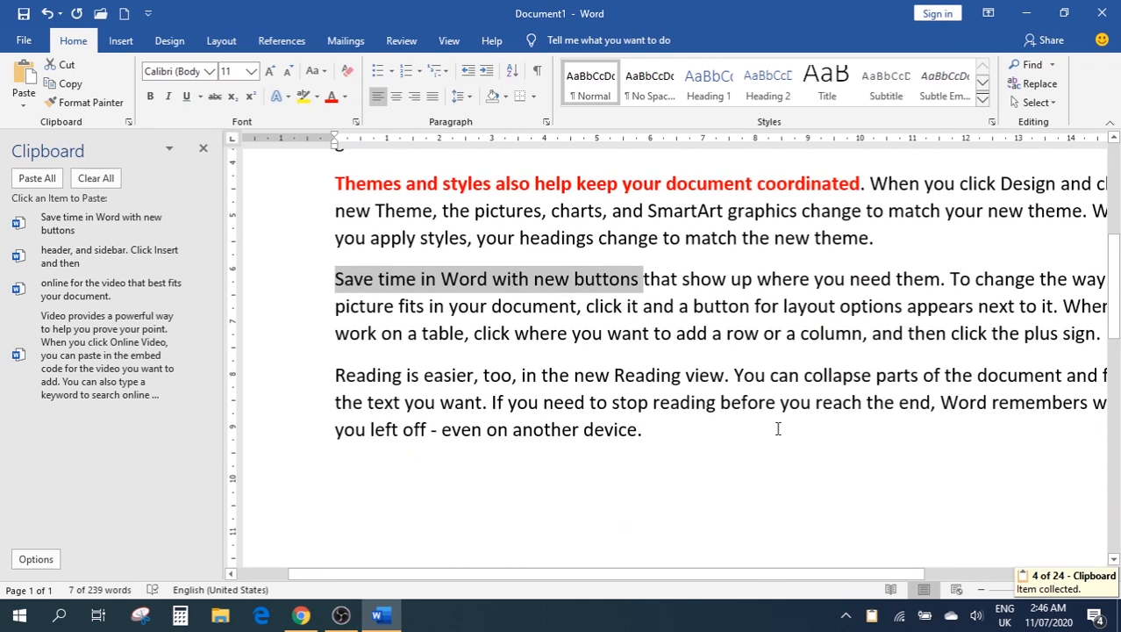
{"action": "left_click", "coordinate": [702, 443]}
Paste the collected snippets after 'device.', then empty and close the Clipboard pane
{"action": "key", "text": "Return"}
{"action": "key", "text": "Return"}
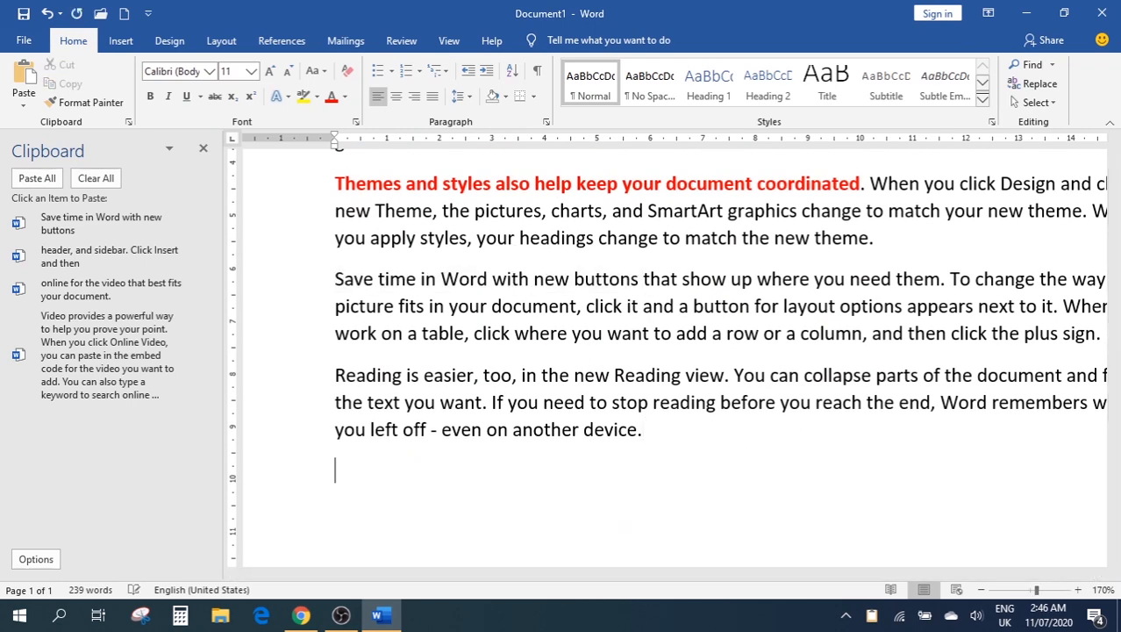
{"action": "left_click", "coordinate": [79, 257]}
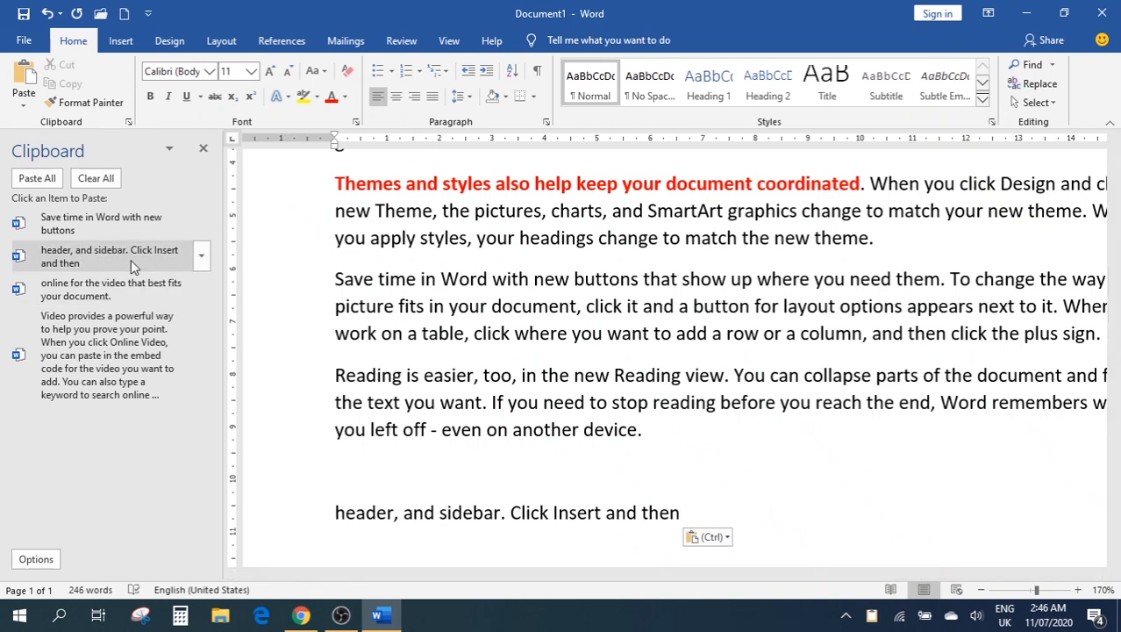
{"action": "left_click", "coordinate": [99, 225]}
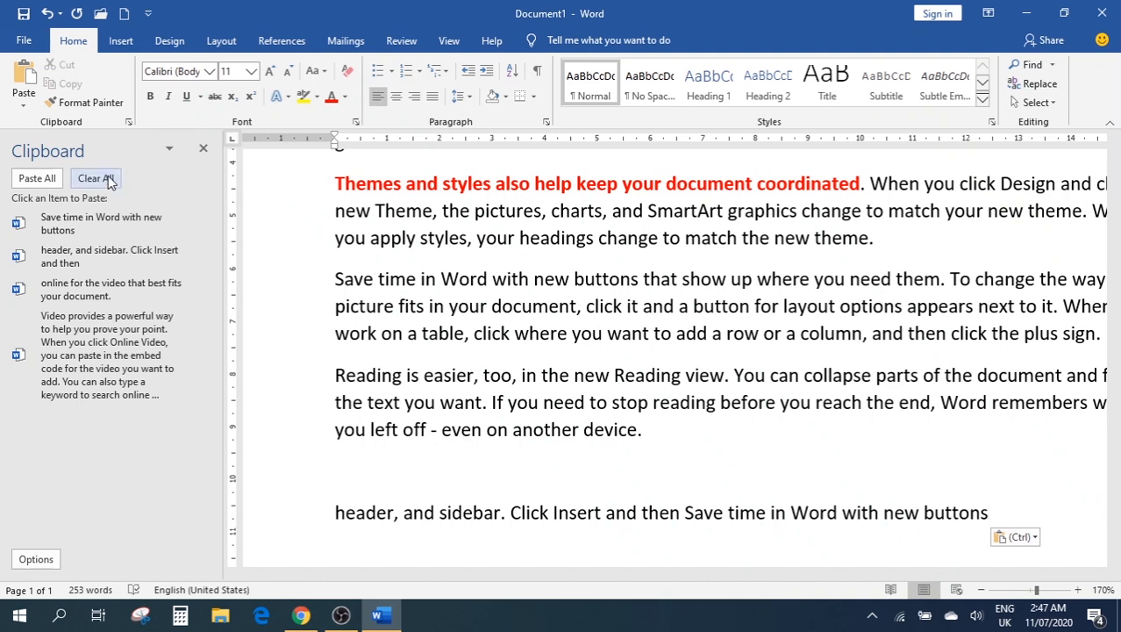
{"action": "left_click", "coordinate": [37, 178]}
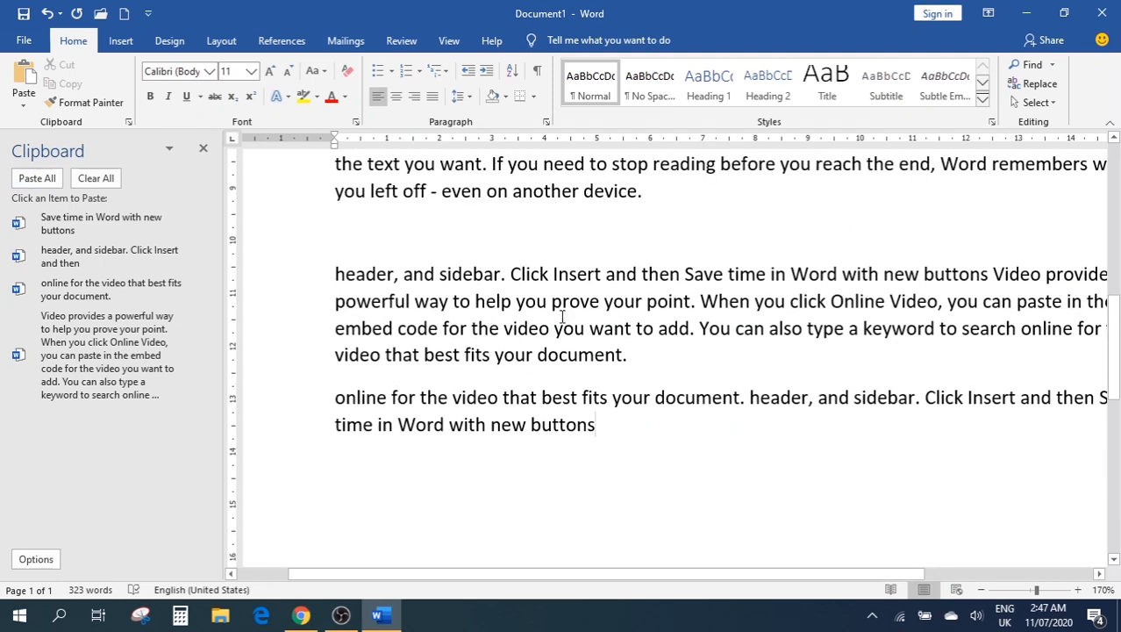
{"action": "left_click", "coordinate": [114, 179]}
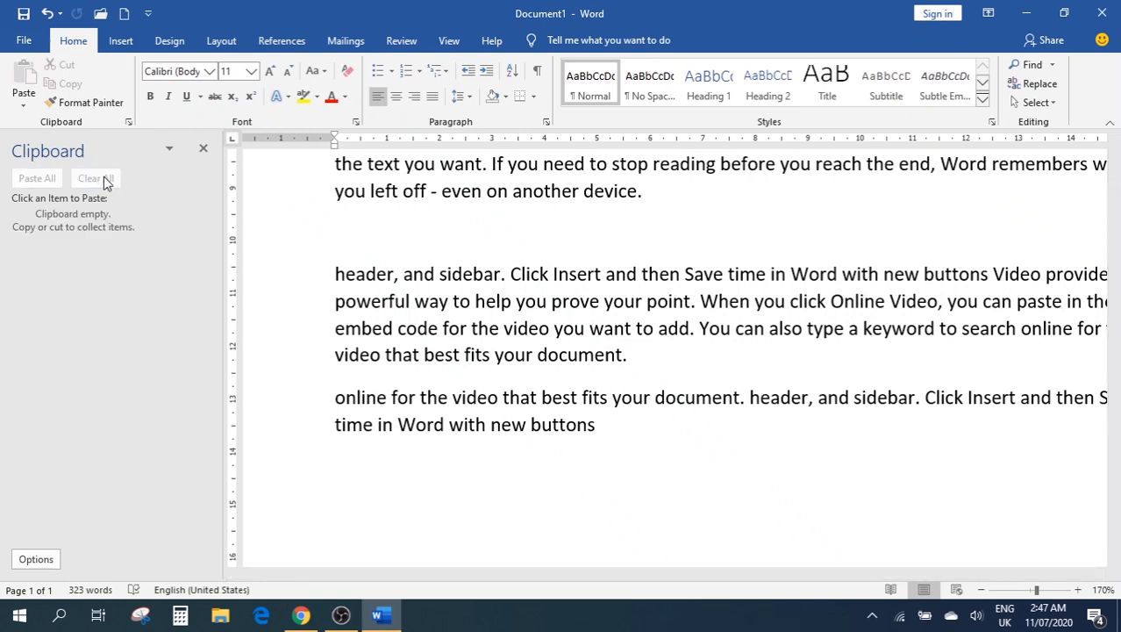
{"action": "left_click", "coordinate": [203, 148]}
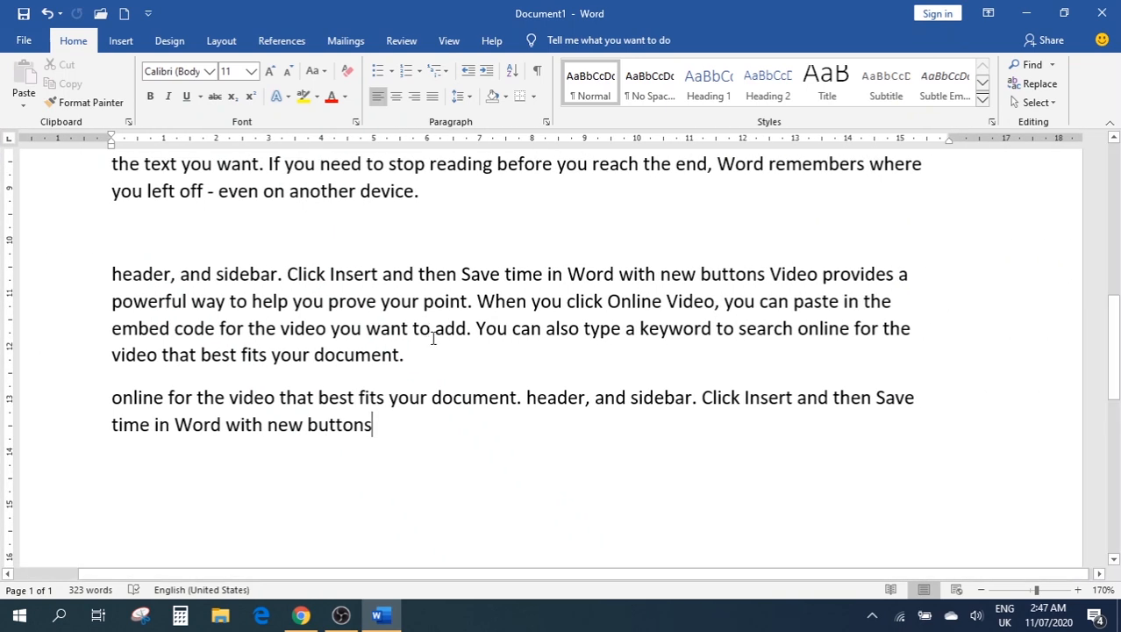
Delete all existing text and generate fresh sample paragraphs with =rand()
{"action": "scroll", "coordinate": [427, 330], "scroll_direction": "up", "scroll_amount": 10}
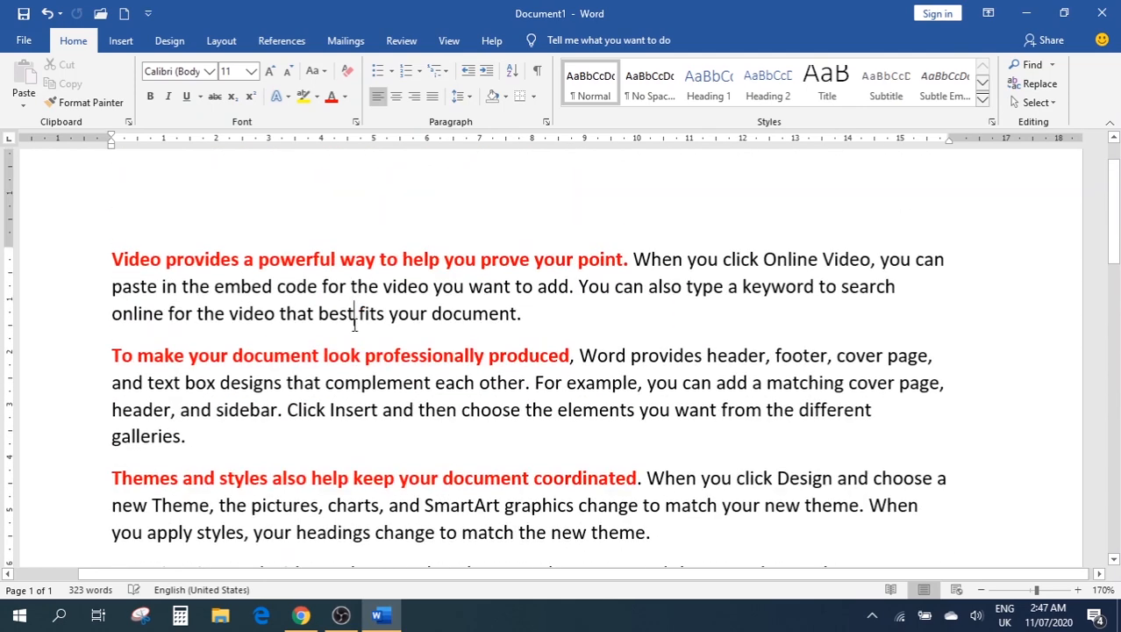
{"action": "key", "text": "ctrl+a"}
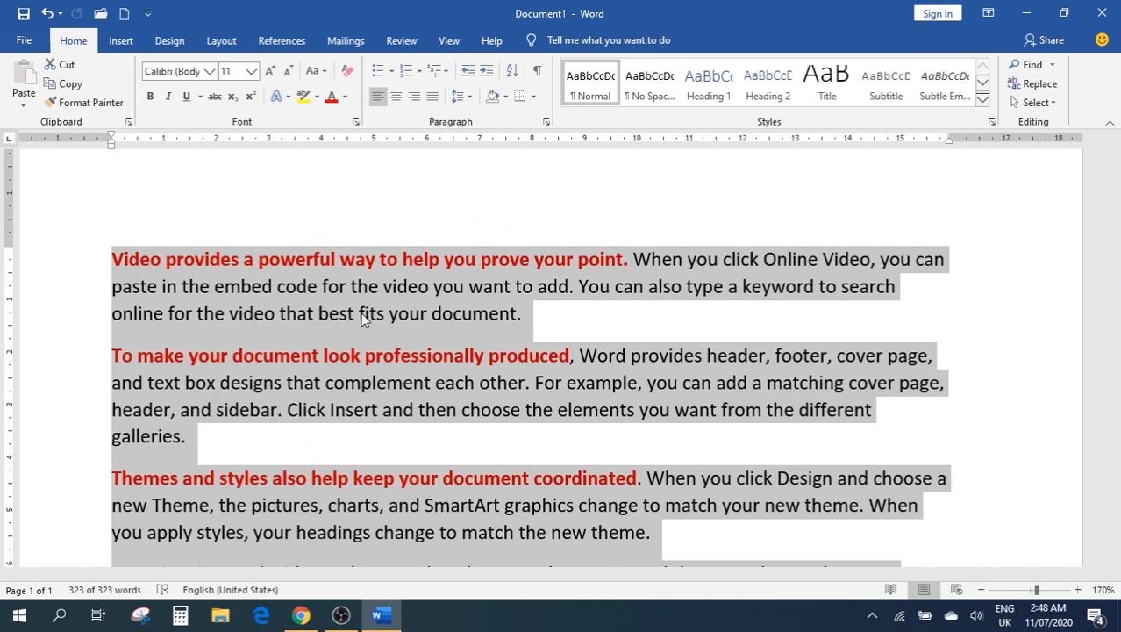
{"action": "key", "text": "Delete"}
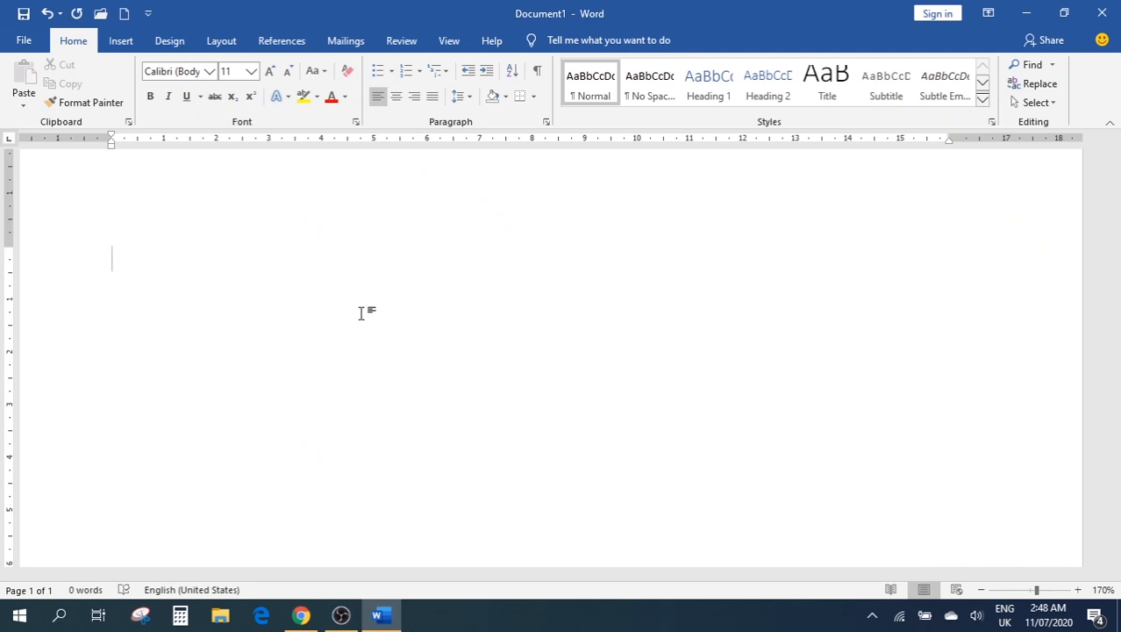
{"action": "type", "text": "=rand()"}
{"action": "key", "text": "Return"}
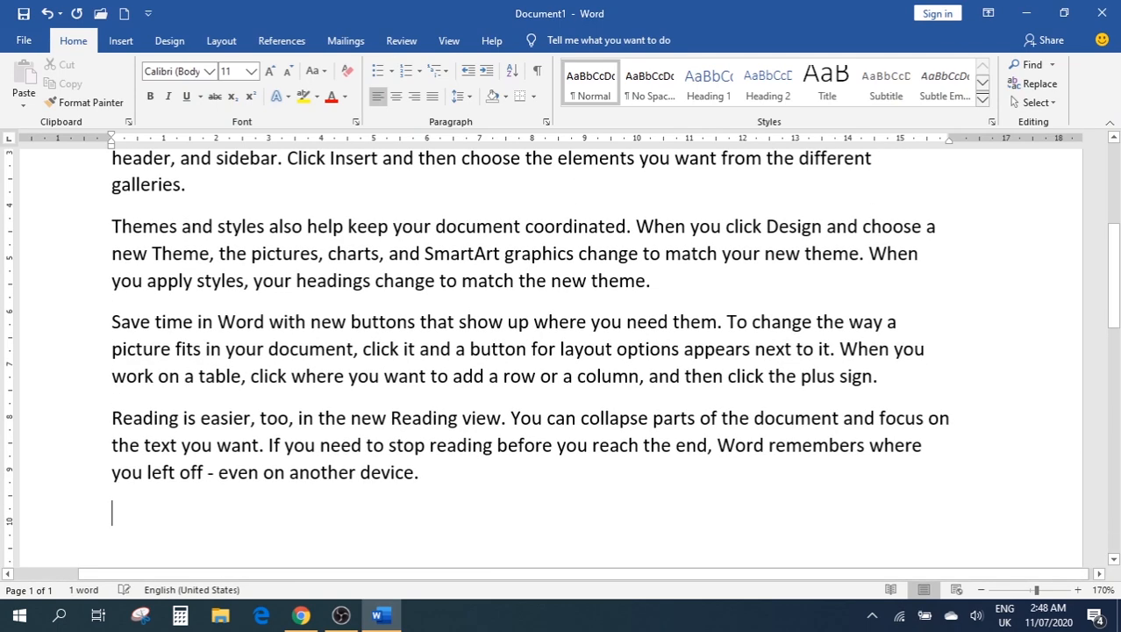
{"action": "scroll", "coordinate": [303, 392], "scroll_direction": "up", "scroll_amount": 3}
{"action": "scroll", "coordinate": [302, 392], "scroll_direction": "up", "scroll_amount": 1}
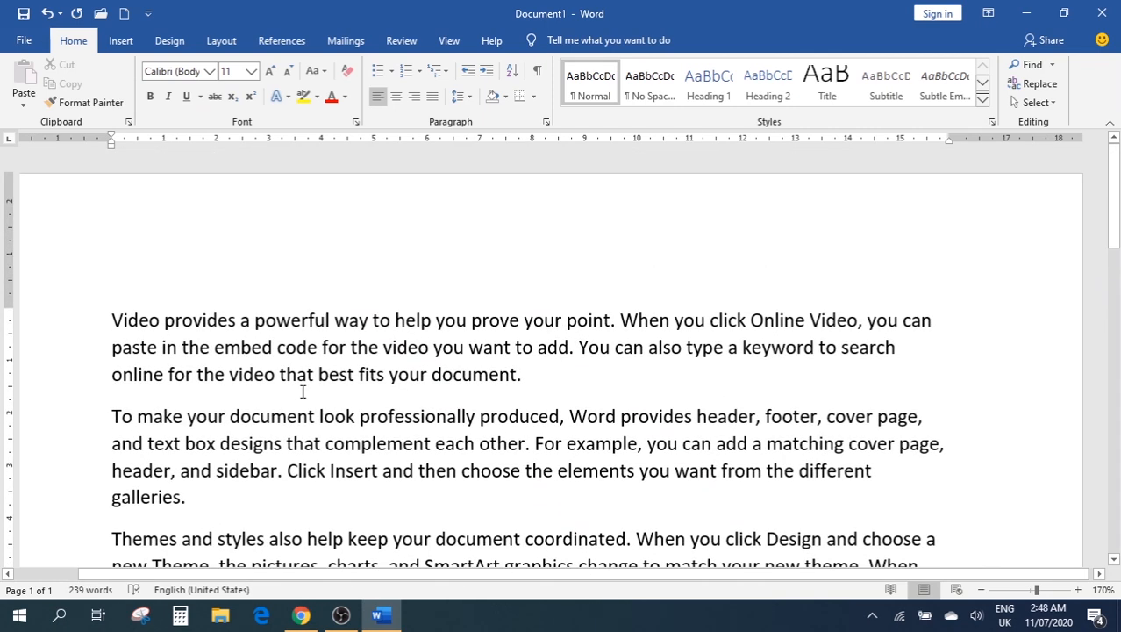
Select the first paragraph and browse the font list to preview typefaces on it
{"action": "left_click", "coordinate": [300, 272]}
{"action": "left_click_drag", "start_coordinate": [523, 376], "coordinate": [112, 318]}
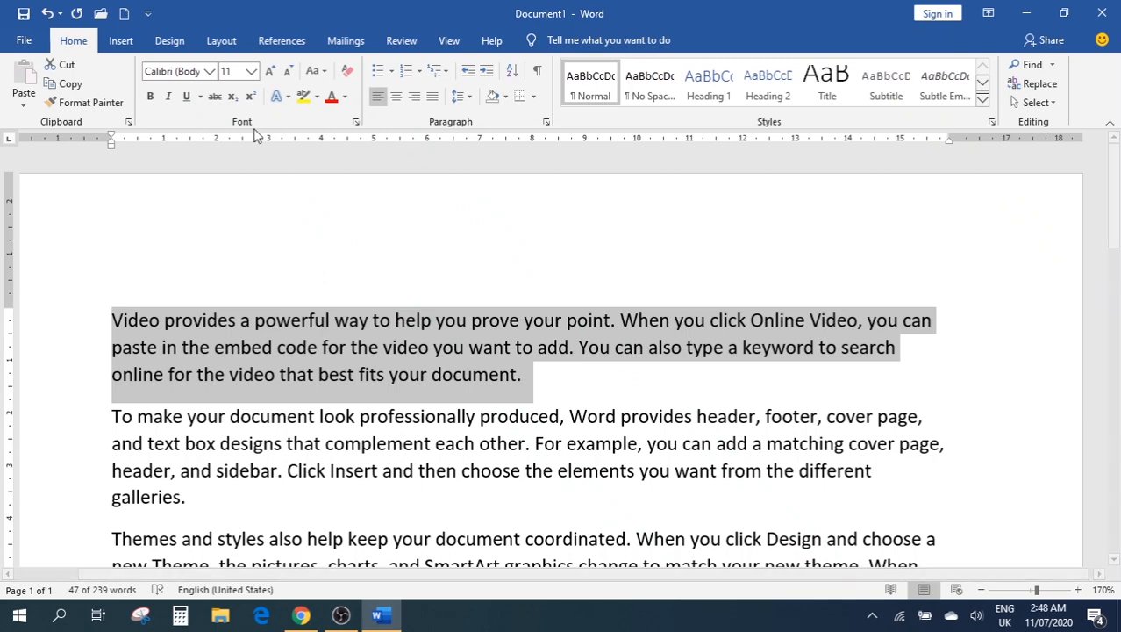
{"action": "left_click", "coordinate": [210, 71]}
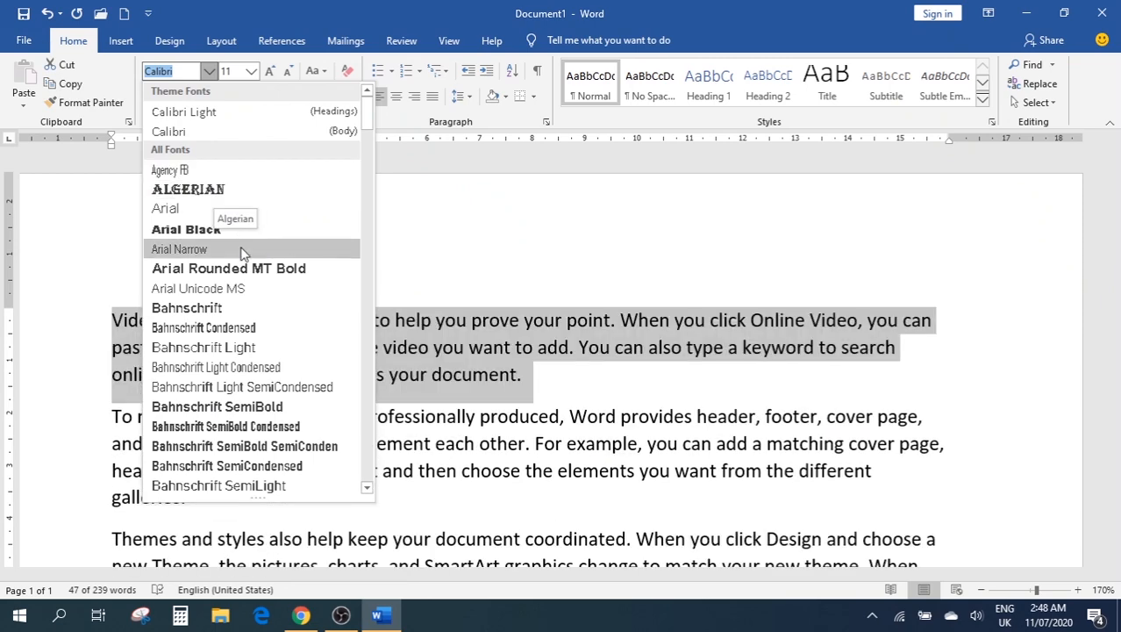
{"action": "scroll", "coordinate": [242, 255], "scroll_direction": "down", "scroll_amount": 3}
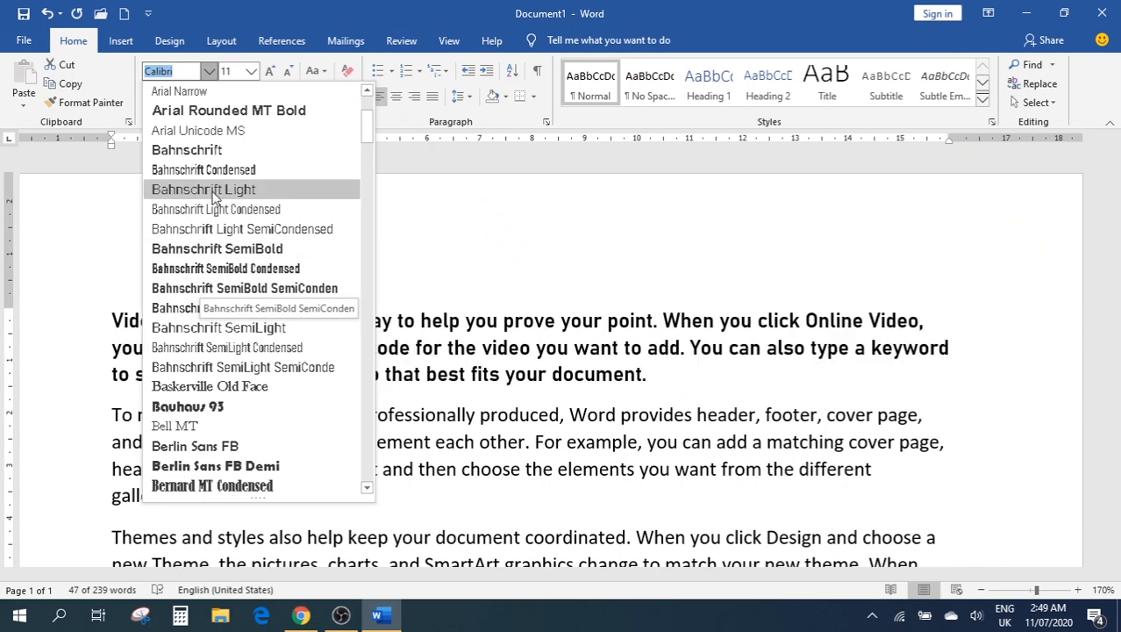
Make the 'Video provides a powerful way…' paragraph bold and italic, keeping Calibri 11
{"action": "left_click", "coordinate": [251, 71]}
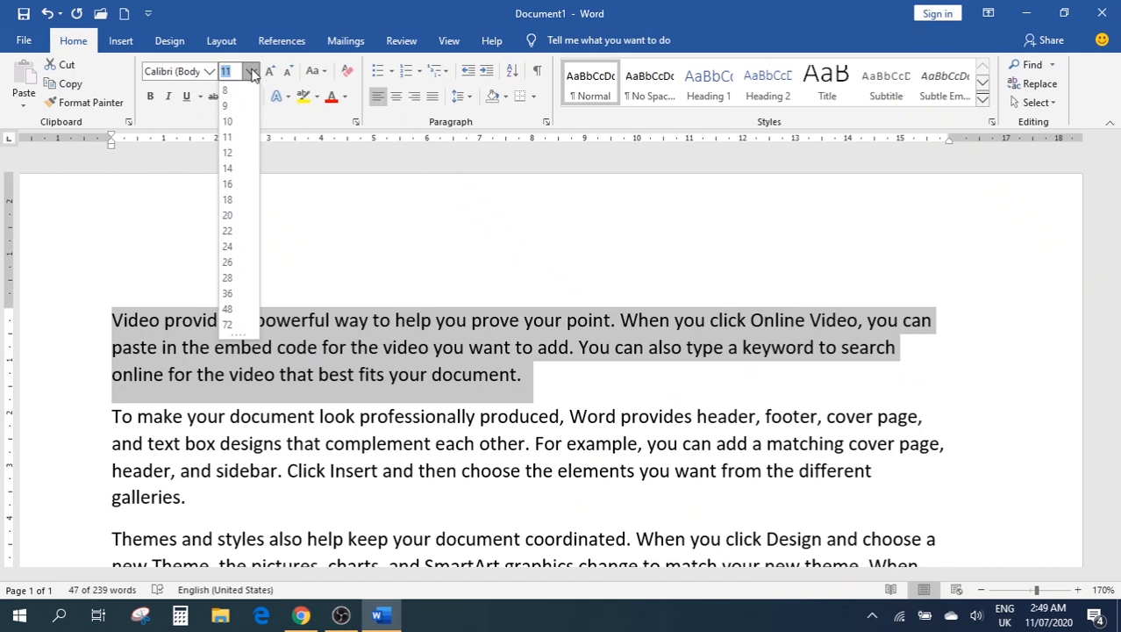
{"action": "left_click", "coordinate": [251, 72]}
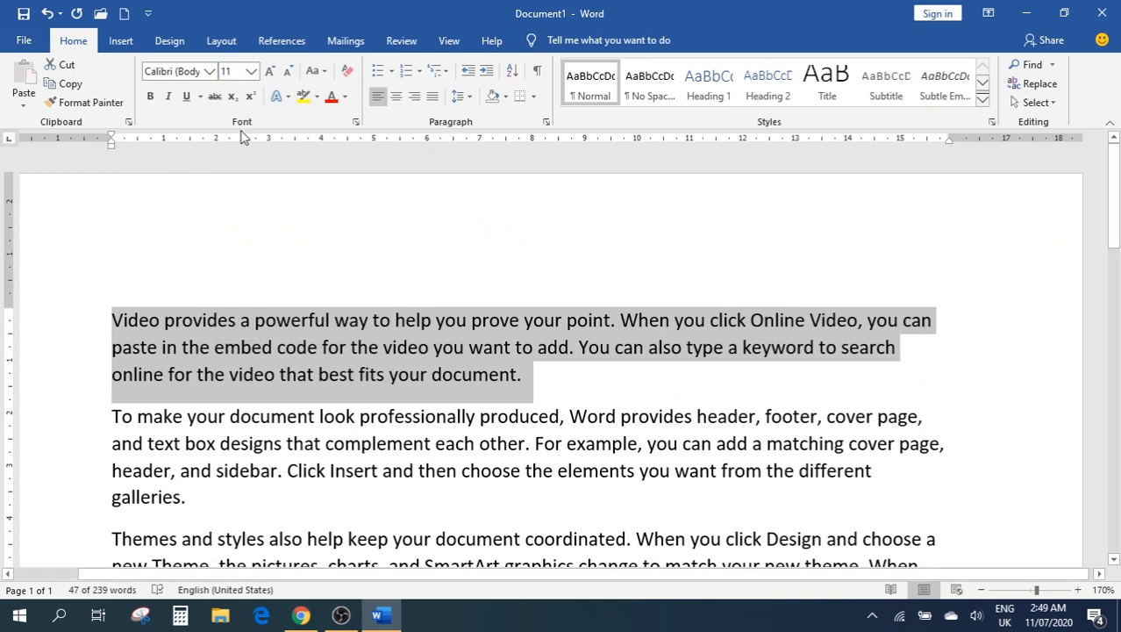
{"action": "left_click", "coordinate": [151, 97]}
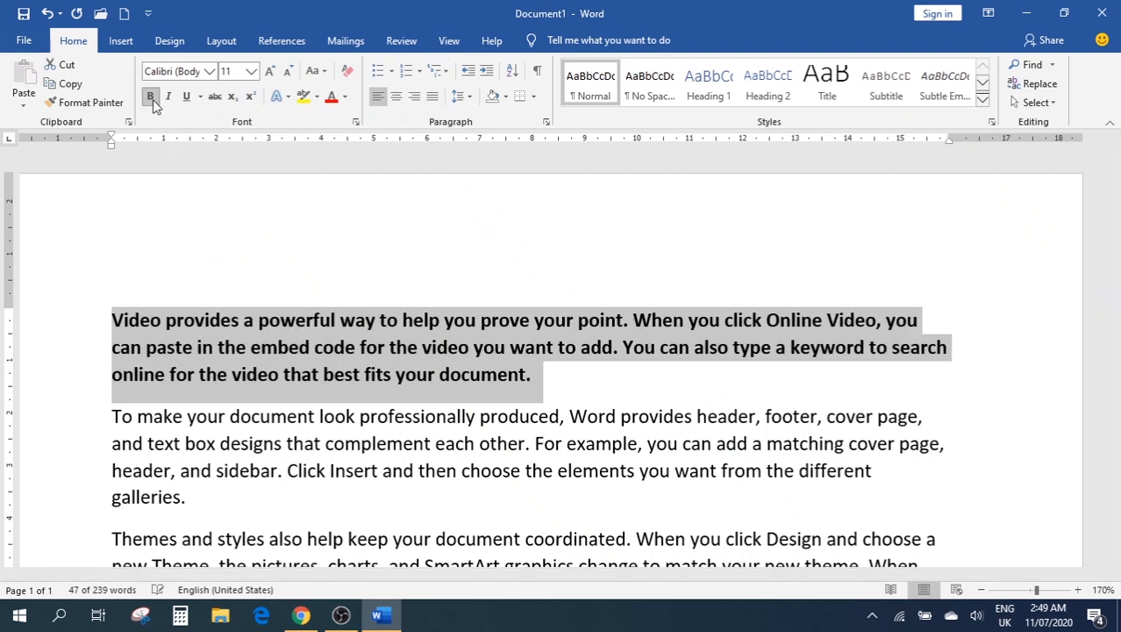
{"action": "left_click", "coordinate": [168, 97]}
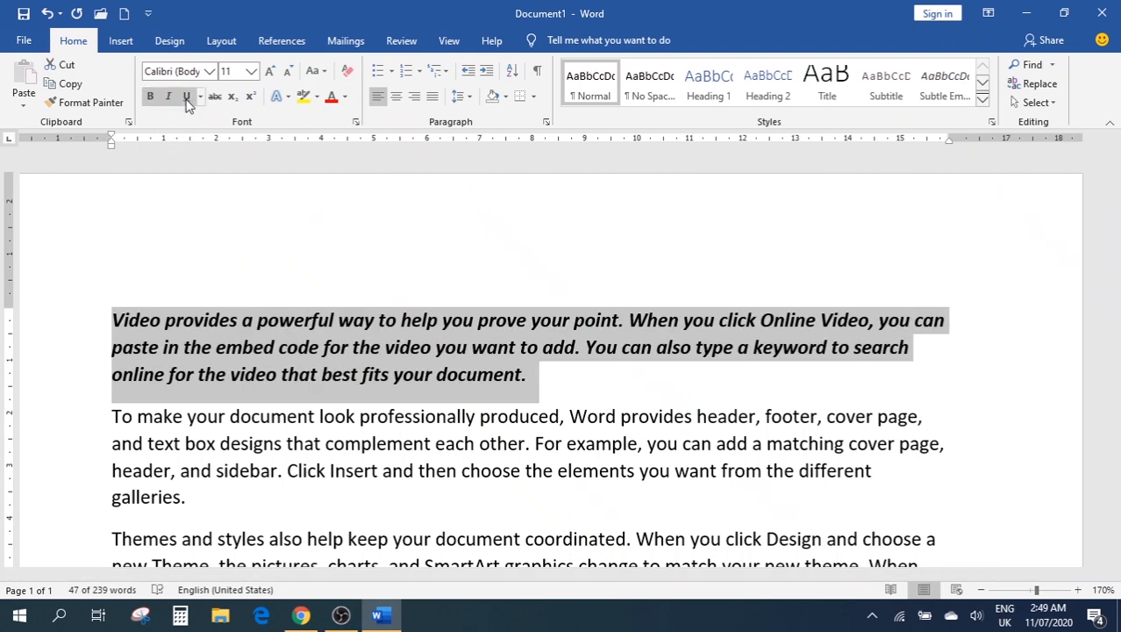
Add a single underline to the opening paragraph and display the underline style gallery
{"action": "left_click", "coordinate": [187, 99]}
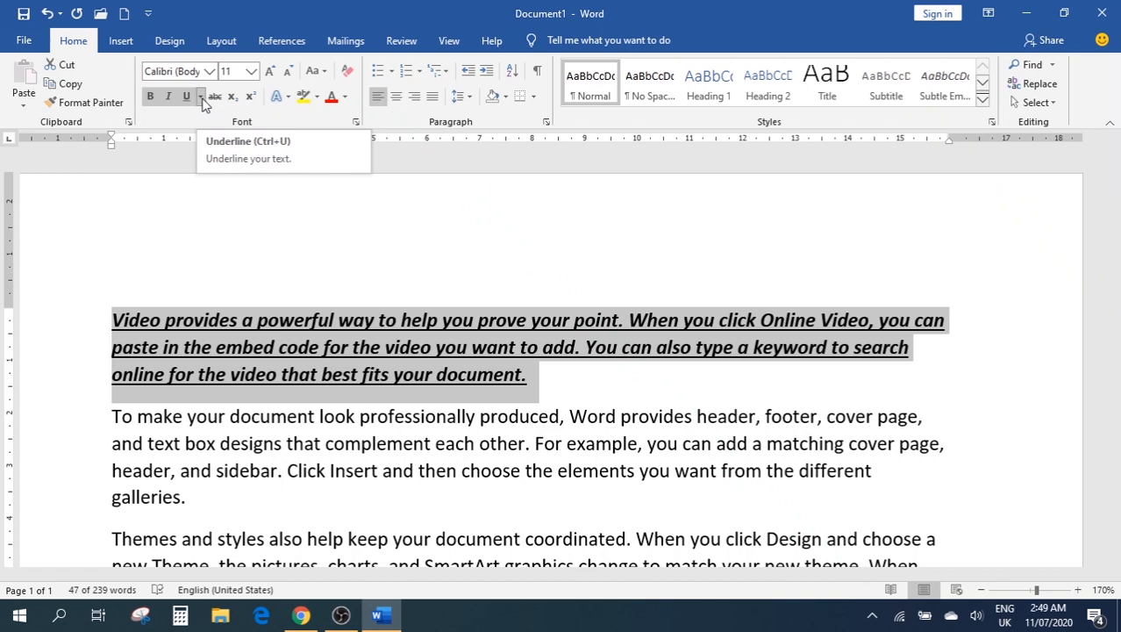
{"action": "left_click", "coordinate": [200, 96]}
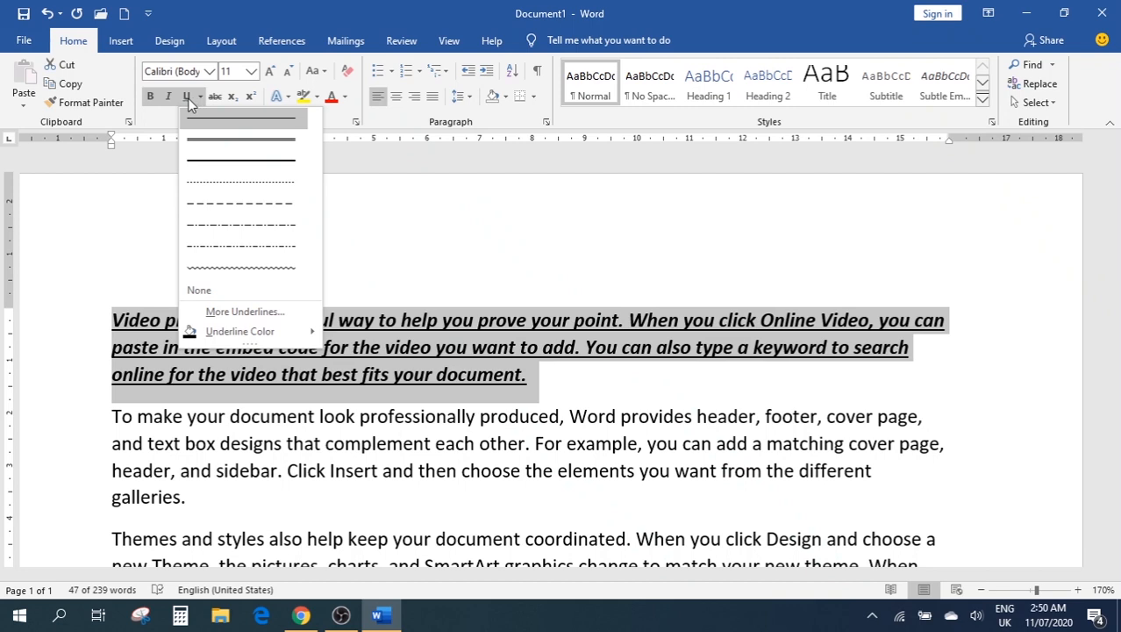
{"action": "left_click", "coordinate": [245, 312]}
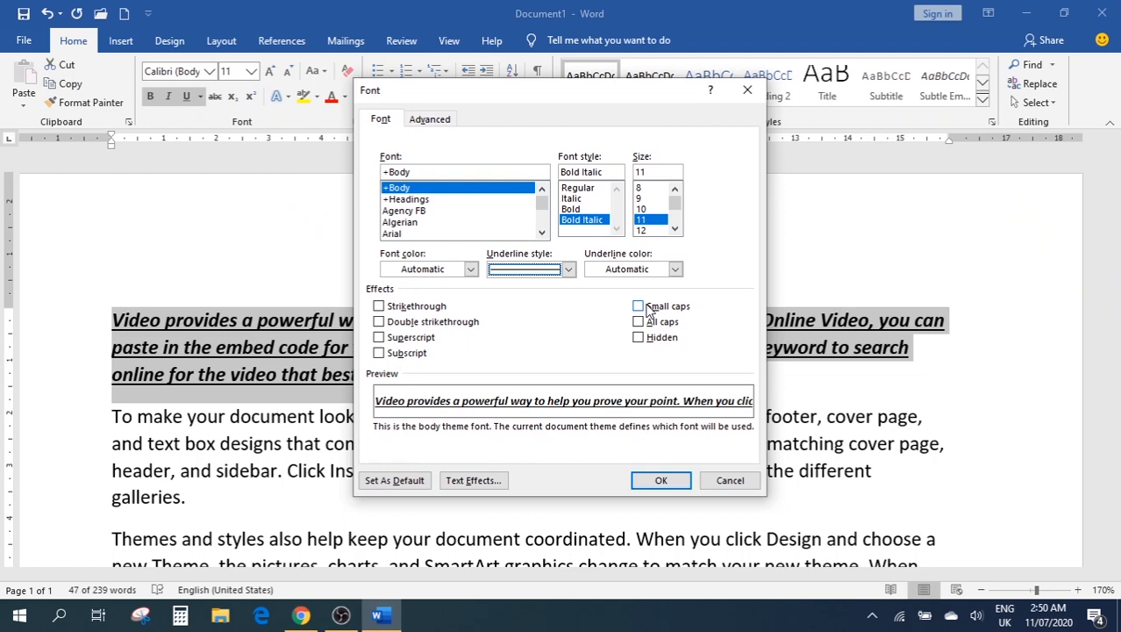
{"action": "left_click", "coordinate": [747, 89]}
{"action": "left_click", "coordinate": [202, 97]}
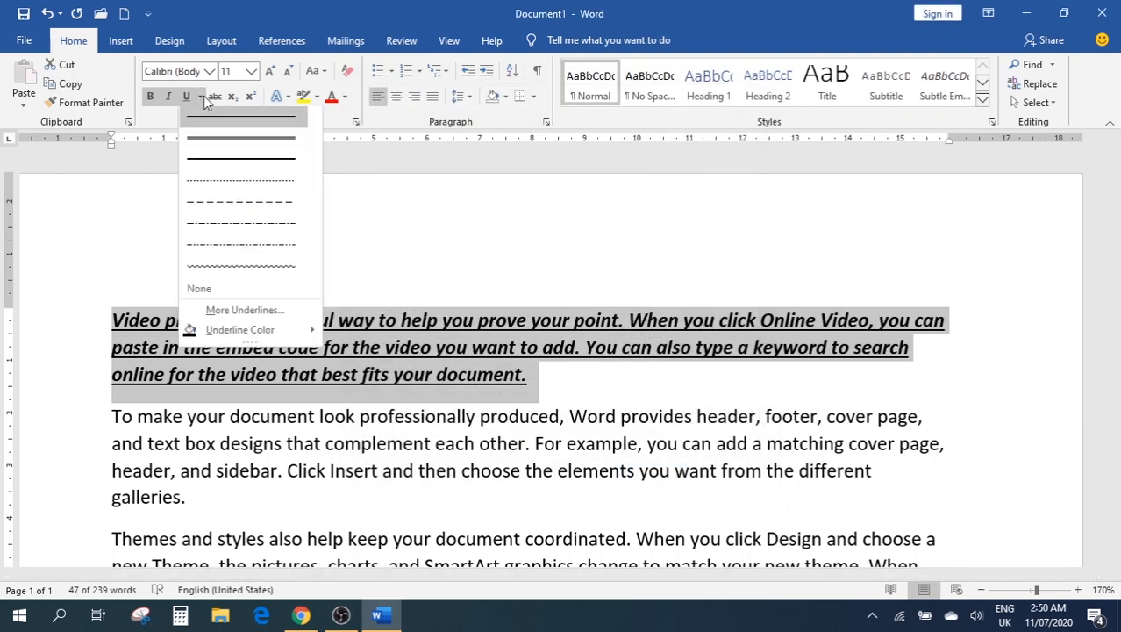
{"action": "mouse_move", "coordinate": [268, 335]}
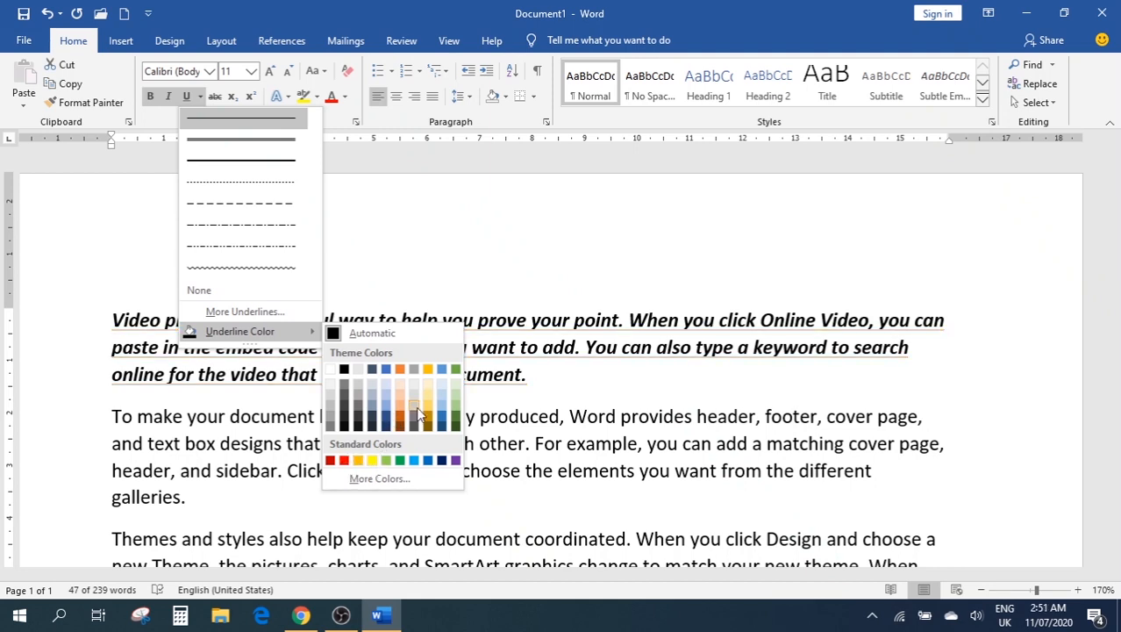
{"action": "left_click", "coordinate": [379, 479]}
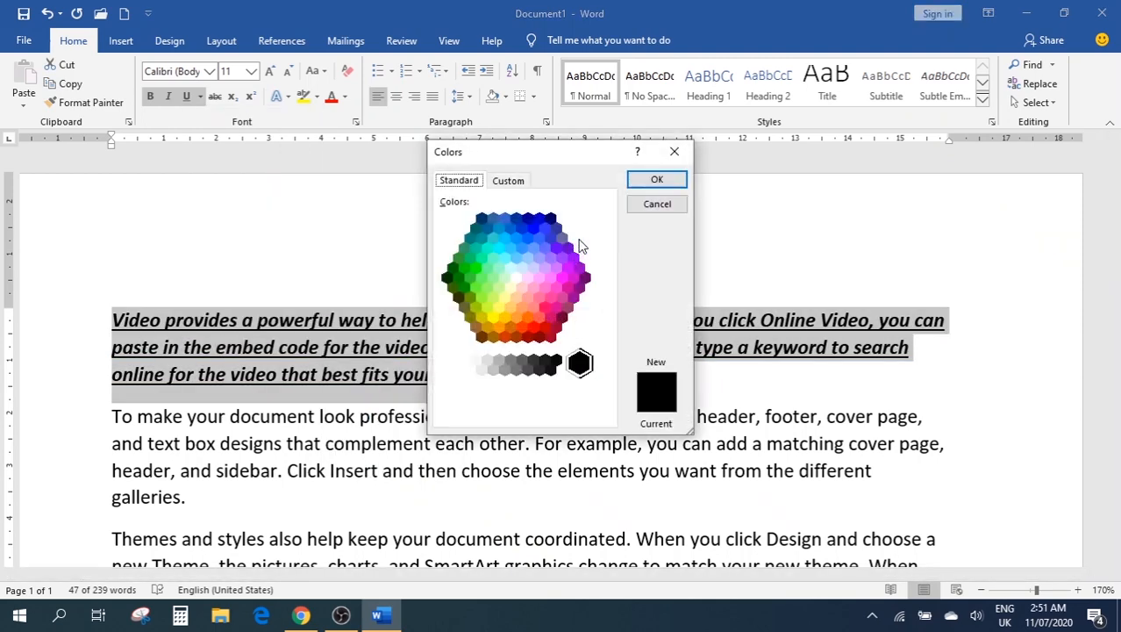
{"action": "left_click", "coordinate": [671, 152]}
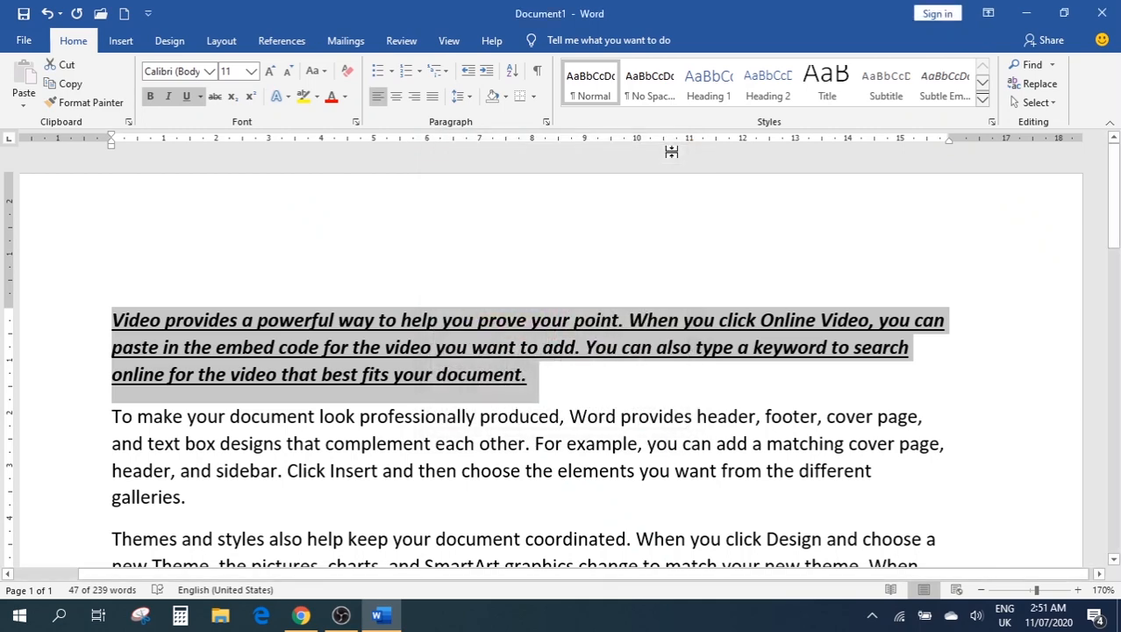
{"action": "left_click", "coordinate": [200, 97]}
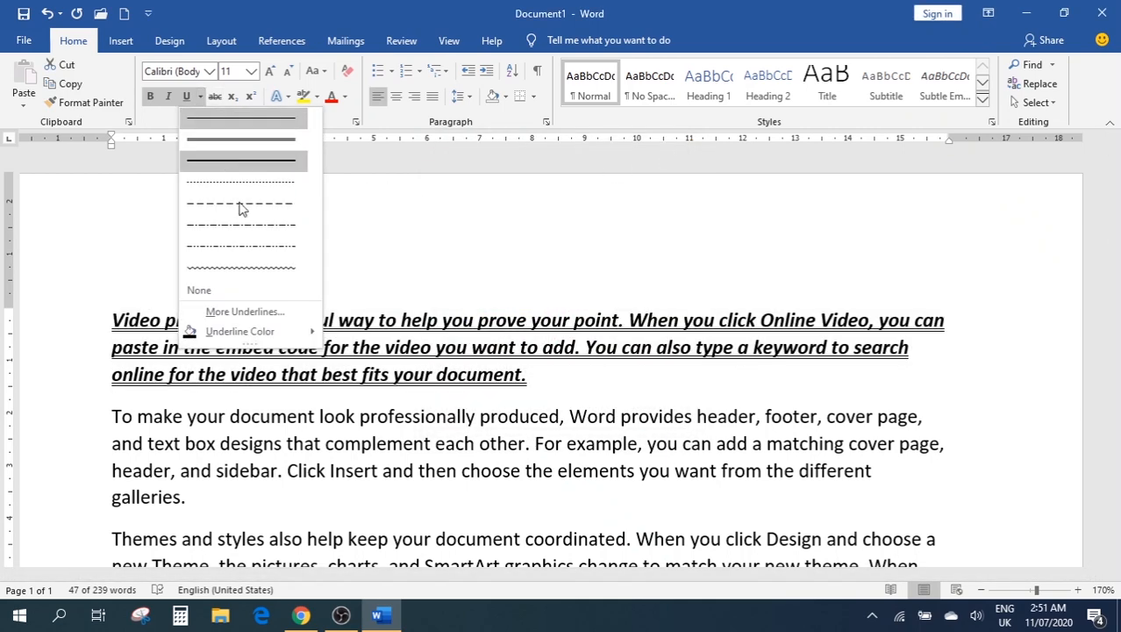
Open the Font dialog via More Underlines and the Font group launcher, closing it unchanged both times
{"action": "left_click", "coordinate": [274, 316]}
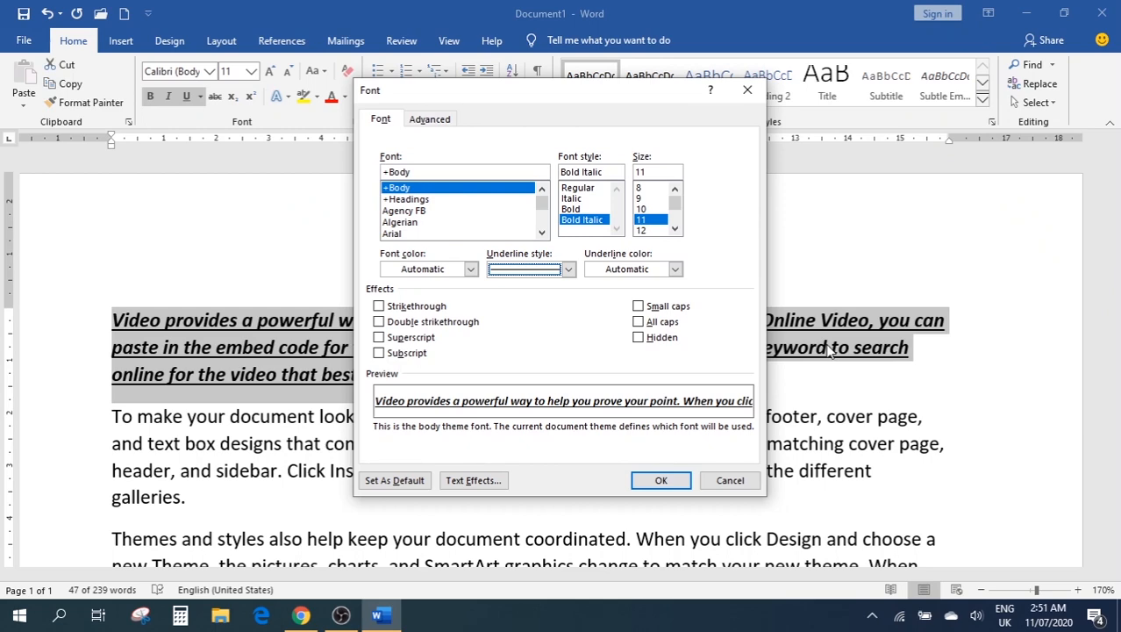
{"action": "mouse_move", "coordinate": [562, 94]}
{"action": "left_mouse_down"}
{"action": "mouse_move", "coordinate": [810, 205]}
{"action": "mouse_move", "coordinate": [653, 150]}
{"action": "mouse_move", "coordinate": [579, 105]}
{"action": "left_mouse_up"}
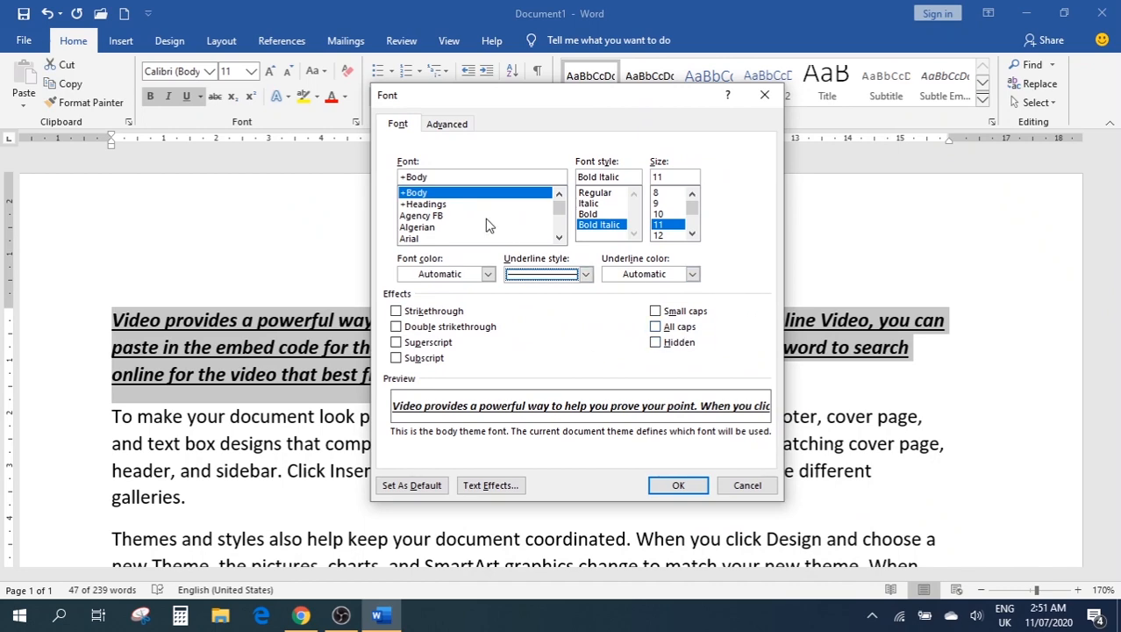
{"action": "left_click", "coordinate": [764, 97]}
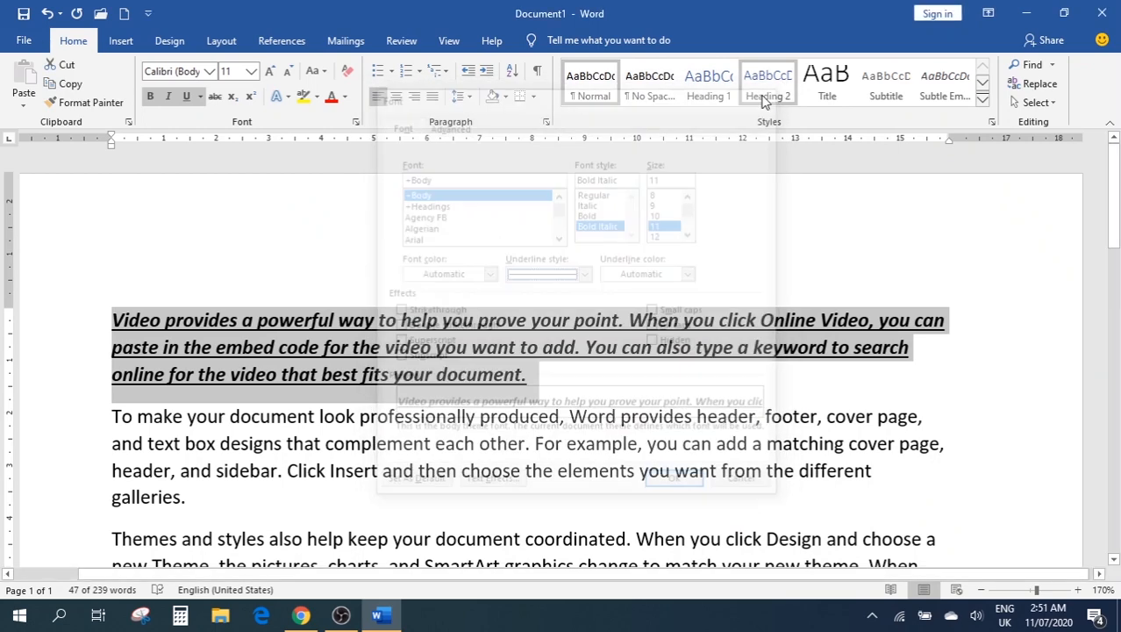
{"action": "left_click", "coordinate": [355, 125]}
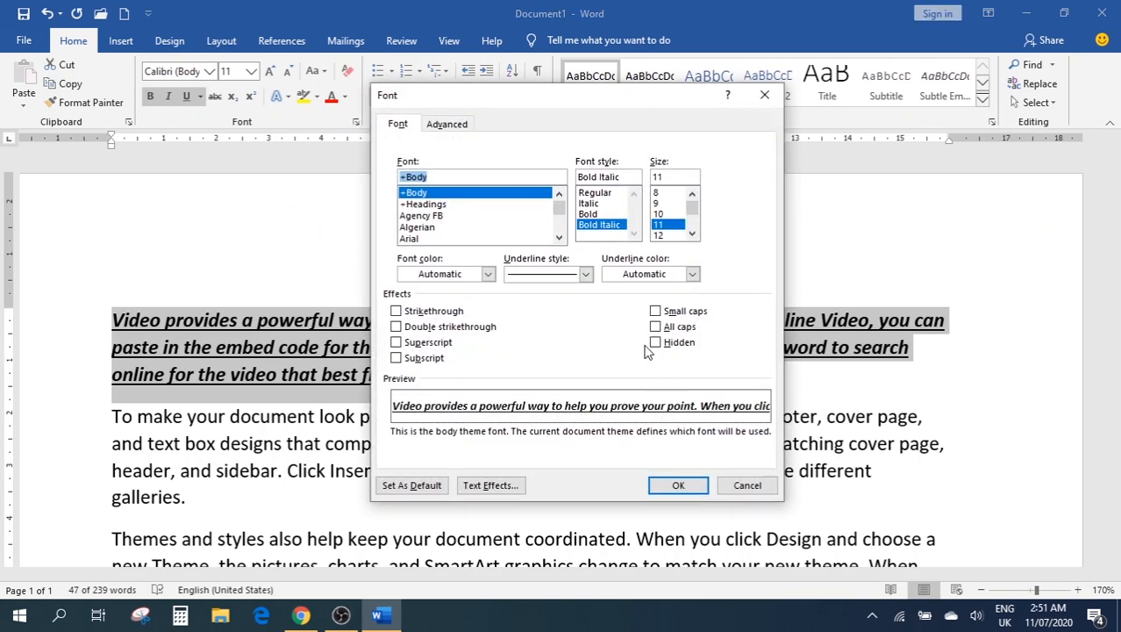
{"action": "left_click", "coordinate": [764, 95]}
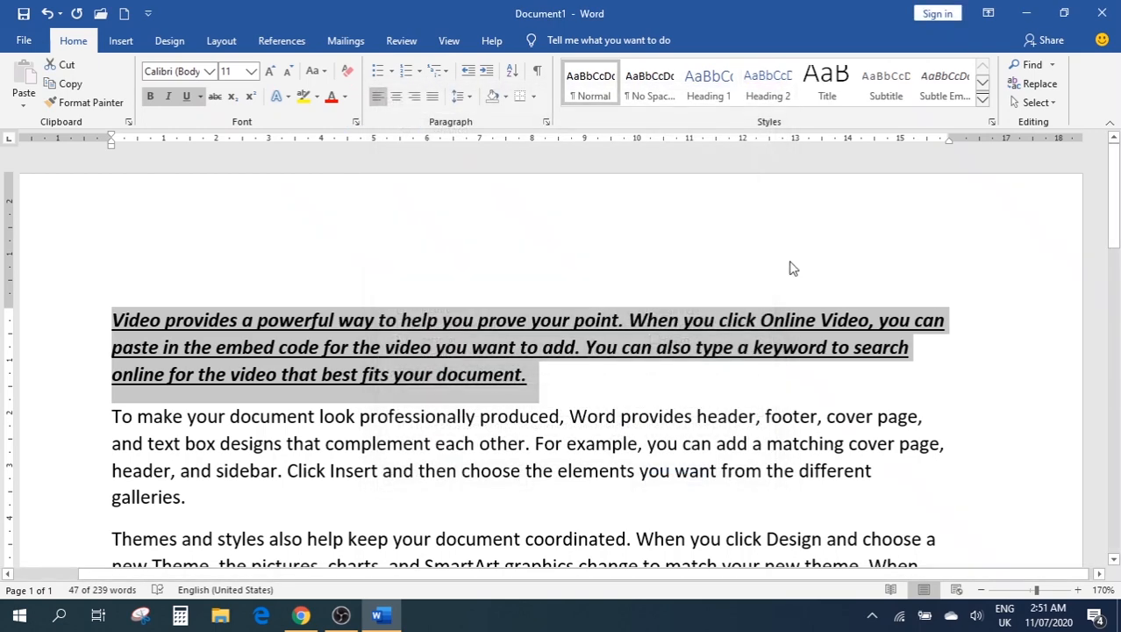
{"action": "left_click", "coordinate": [582, 383]}
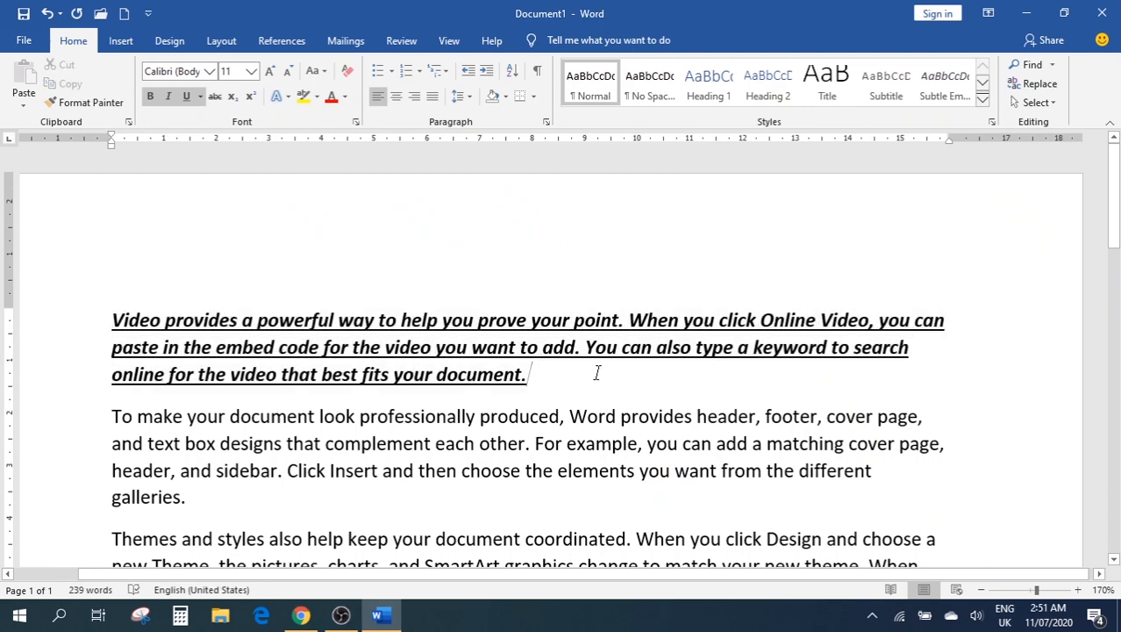
{"action": "scroll", "coordinate": [230, 328], "scroll_direction": "down", "scroll_amount": 2}
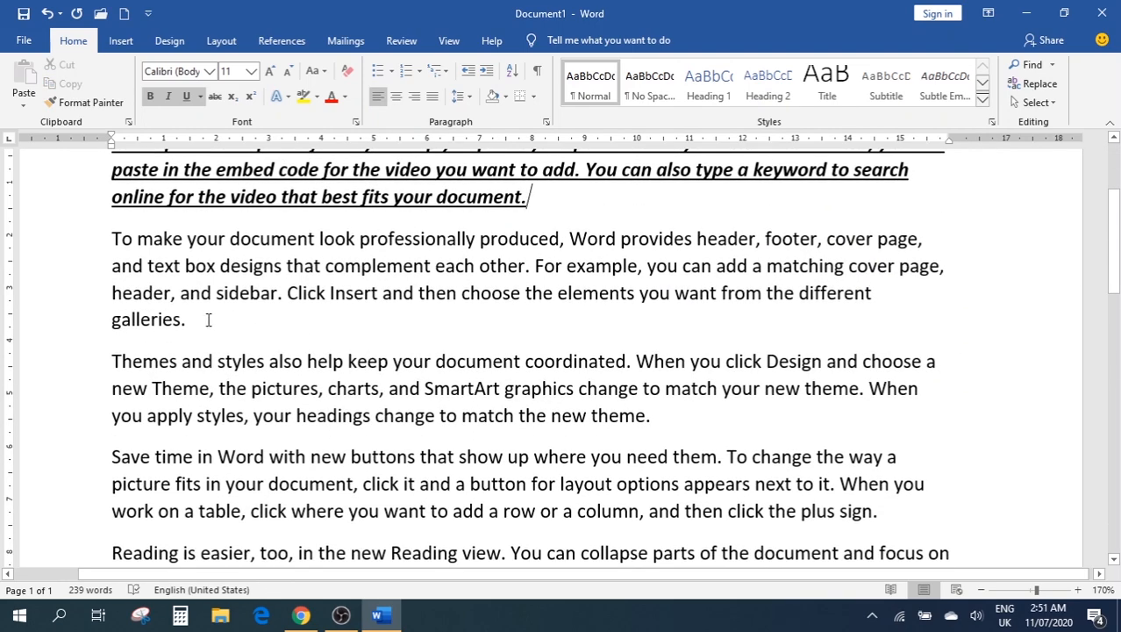
{"action": "left_click_drag", "start_coordinate": [208, 319], "coordinate": [83, 248]}
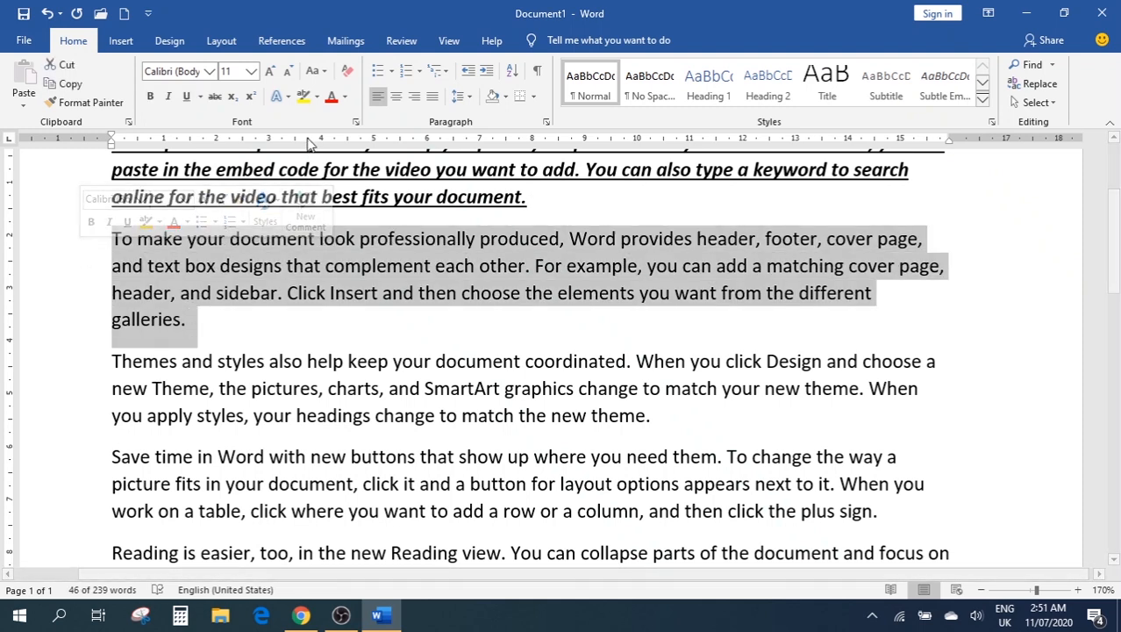
{"action": "left_click", "coordinate": [211, 103]}
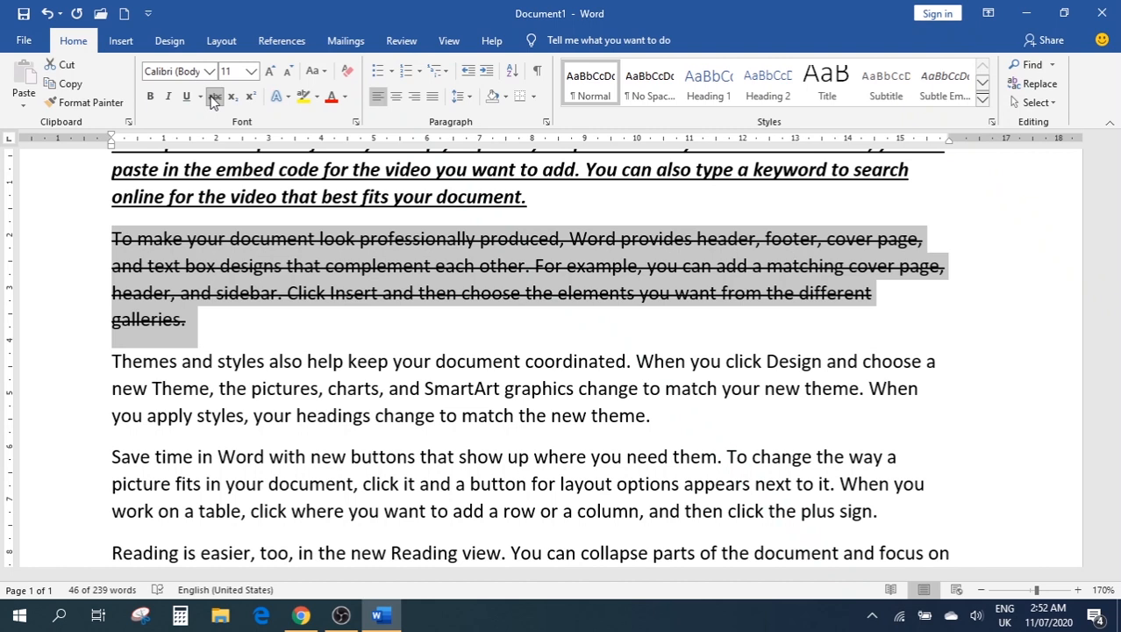
{"action": "left_click", "coordinate": [231, 97]}
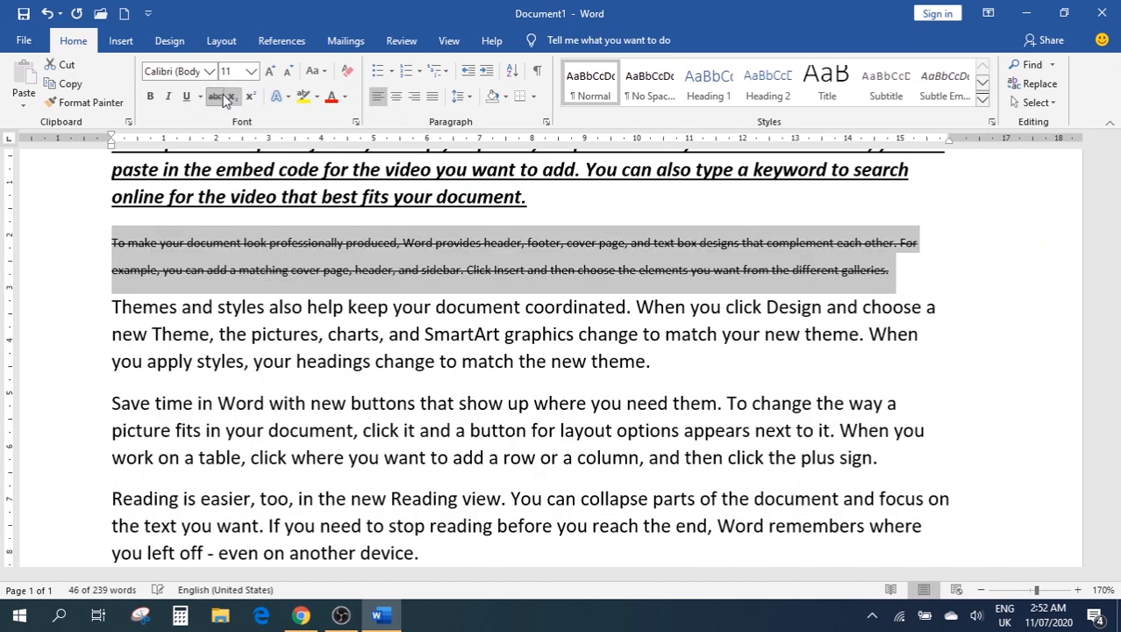
{"action": "left_click", "coordinate": [231, 97]}
{"action": "left_click", "coordinate": [214, 97]}
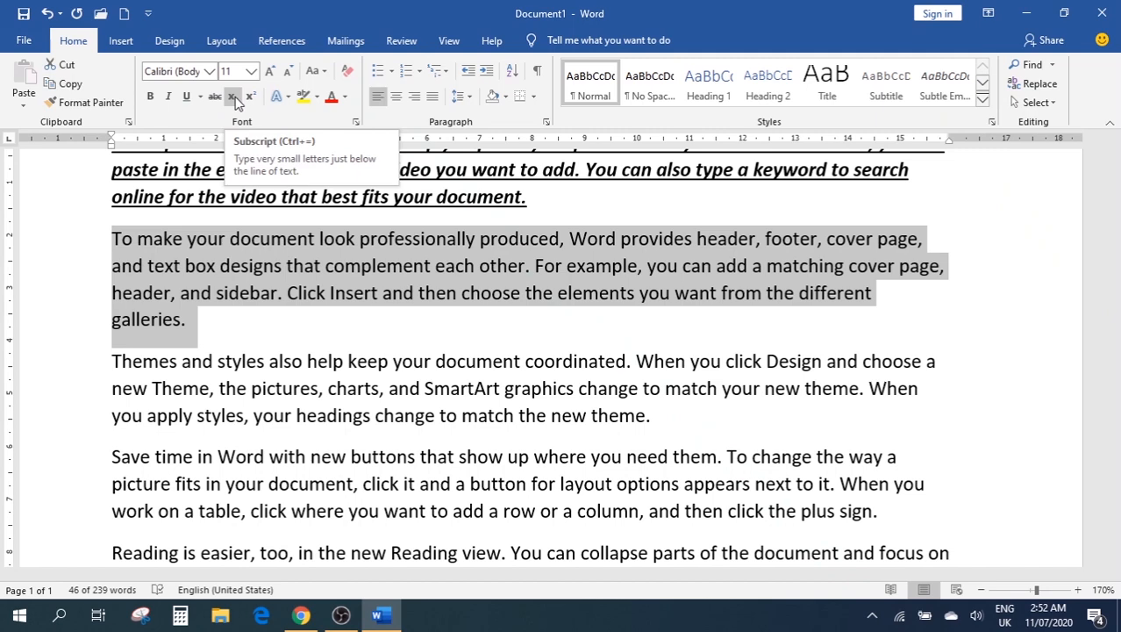
{"action": "left_click", "coordinate": [221, 317]}
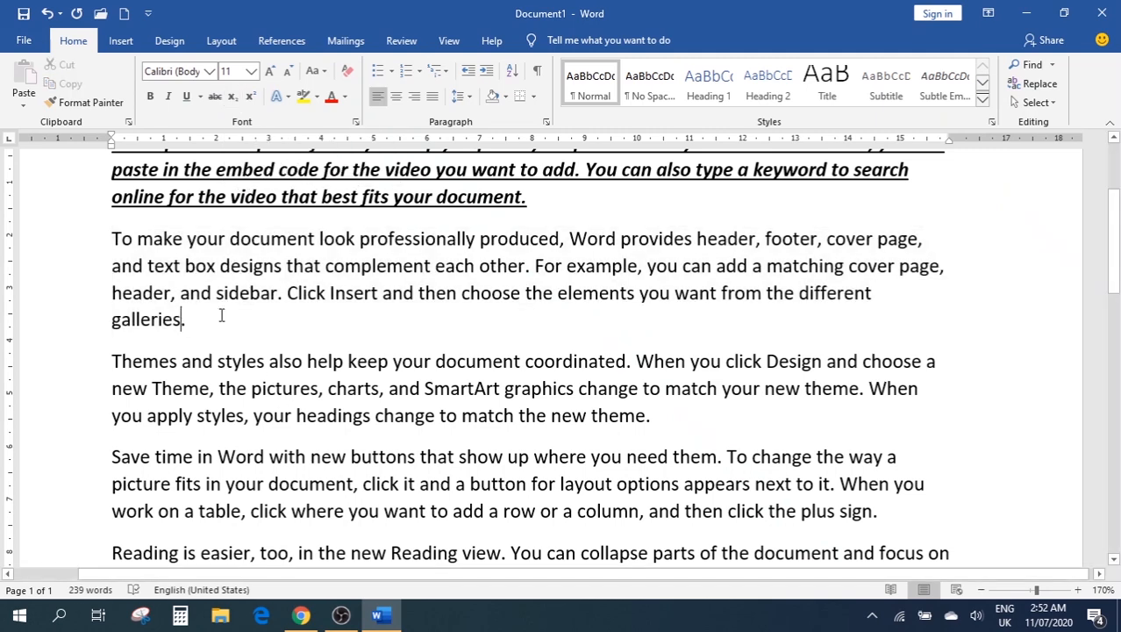
On a new line after 'galleries.', type H₂O with a subscript 2, followed by a2+b2=c2
{"action": "key", "text": "Return"}
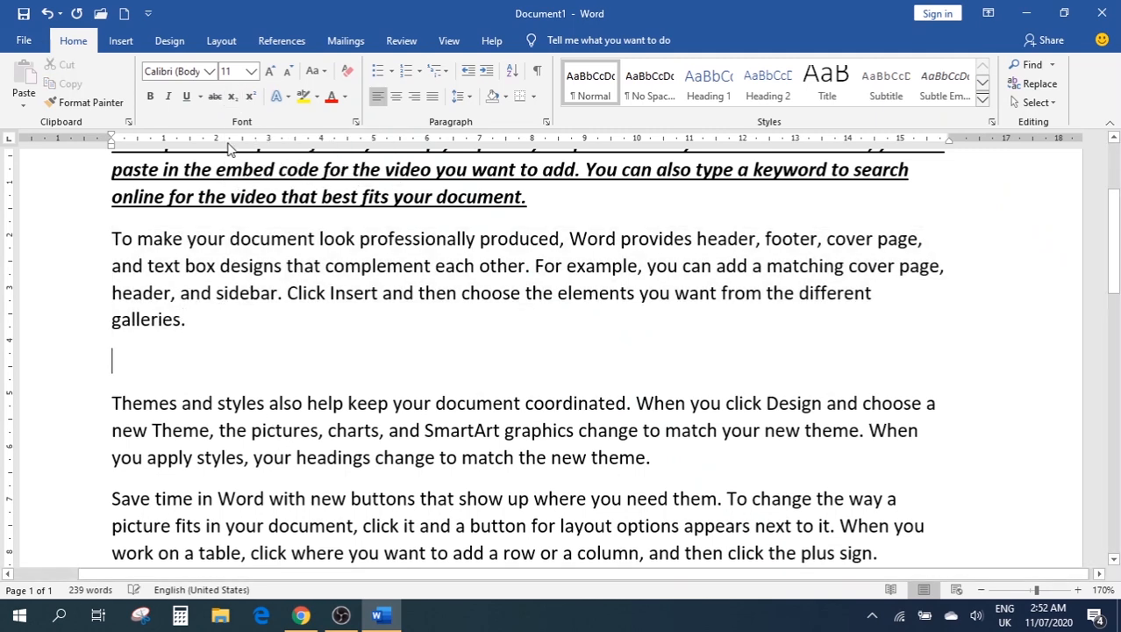
{"action": "type", "text": "H"}
{"action": "left_click", "coordinate": [232, 97]}
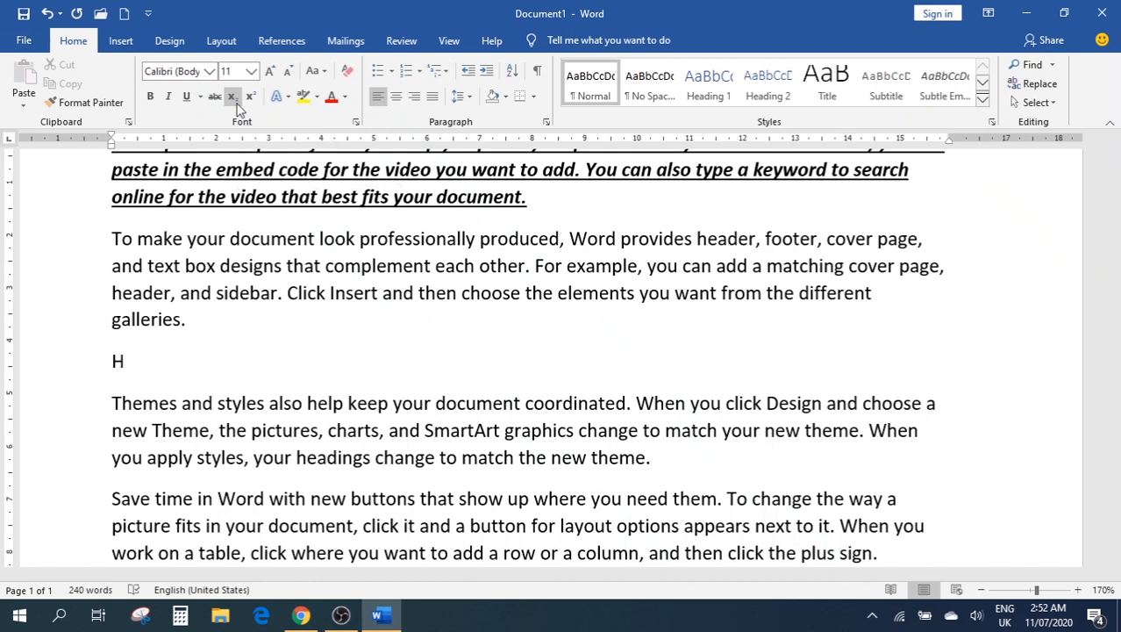
{"action": "type", "text": "2"}
{"action": "left_click", "coordinate": [235, 99]}
{"action": "type", "text": "O"}
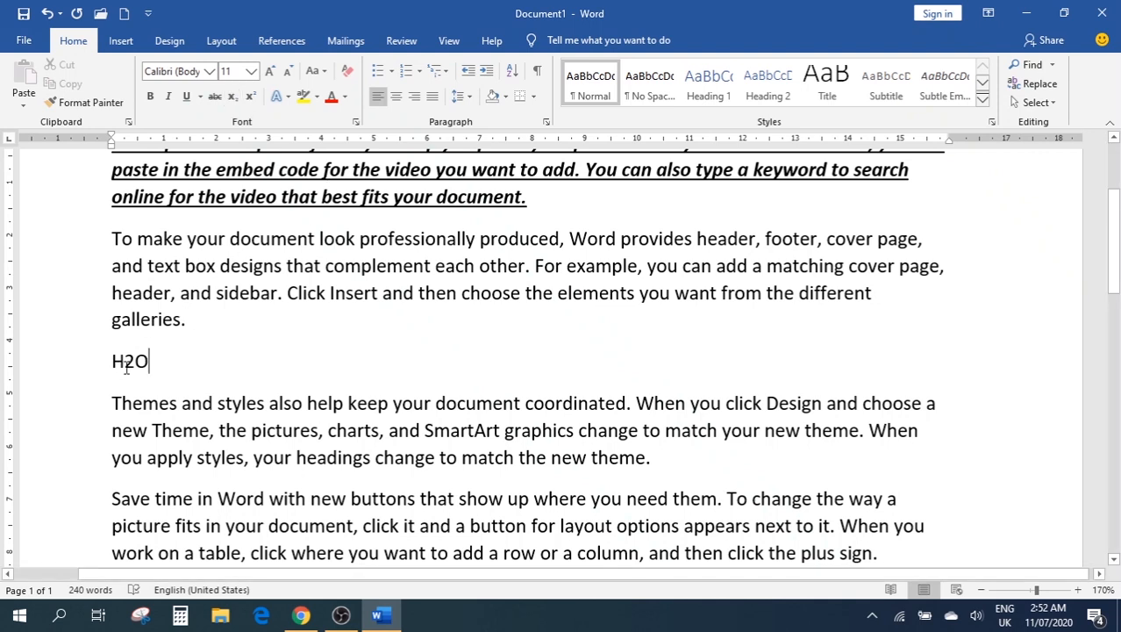
{"action": "left_click_drag", "start_coordinate": [135, 365], "coordinate": [128, 369]}
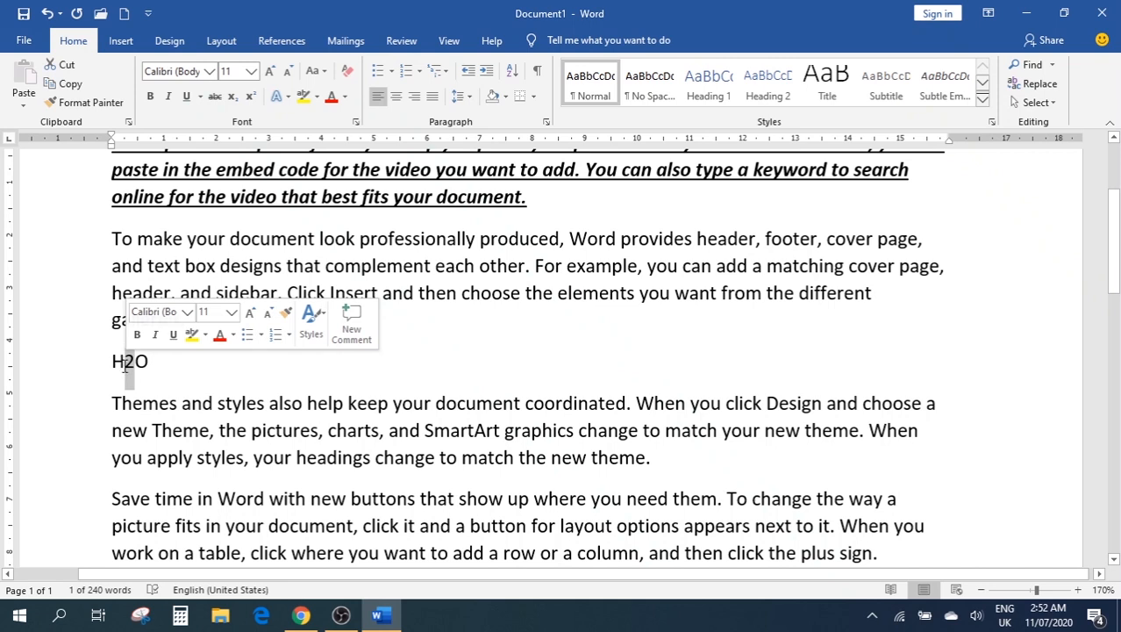
{"action": "left_click", "coordinate": [232, 98]}
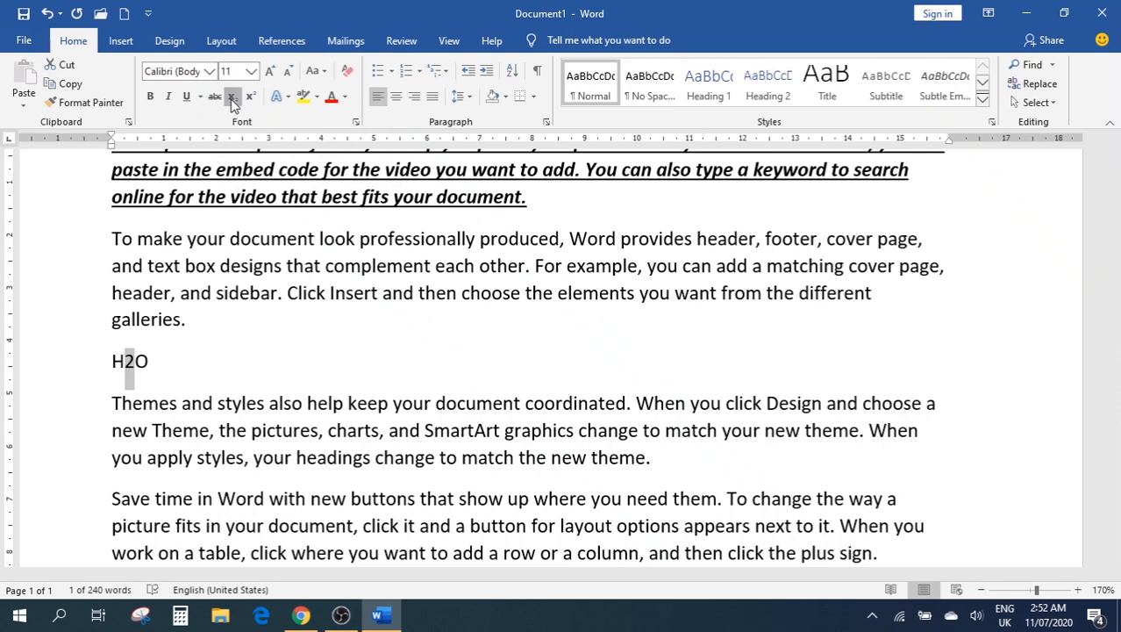
{"action": "left_click", "coordinate": [168, 363]}
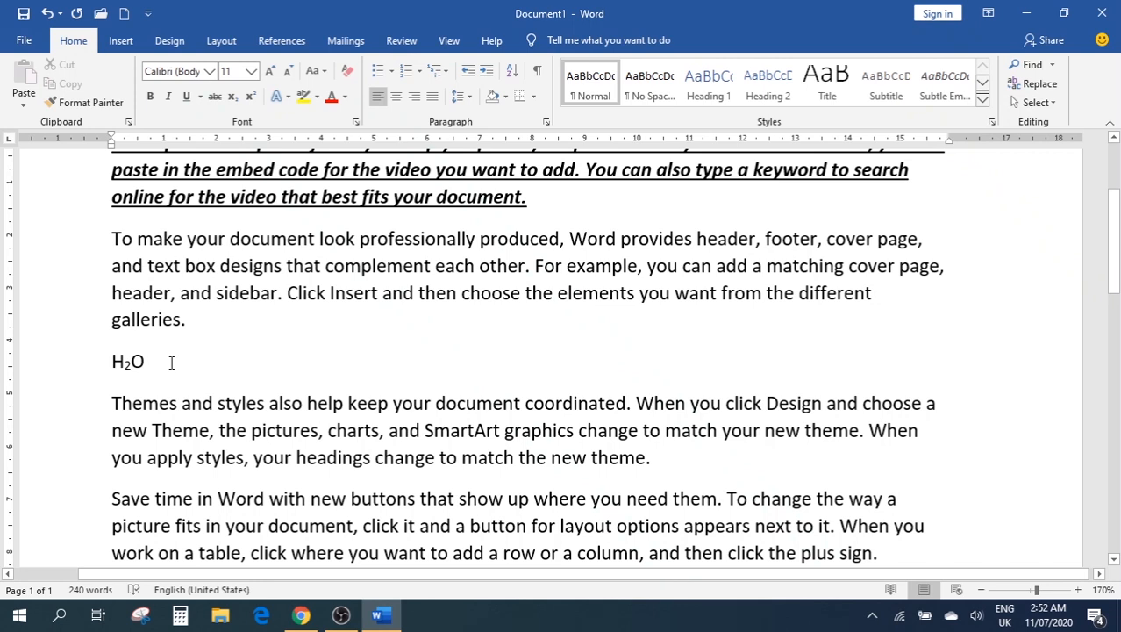
{"action": "type", "text": "a"}
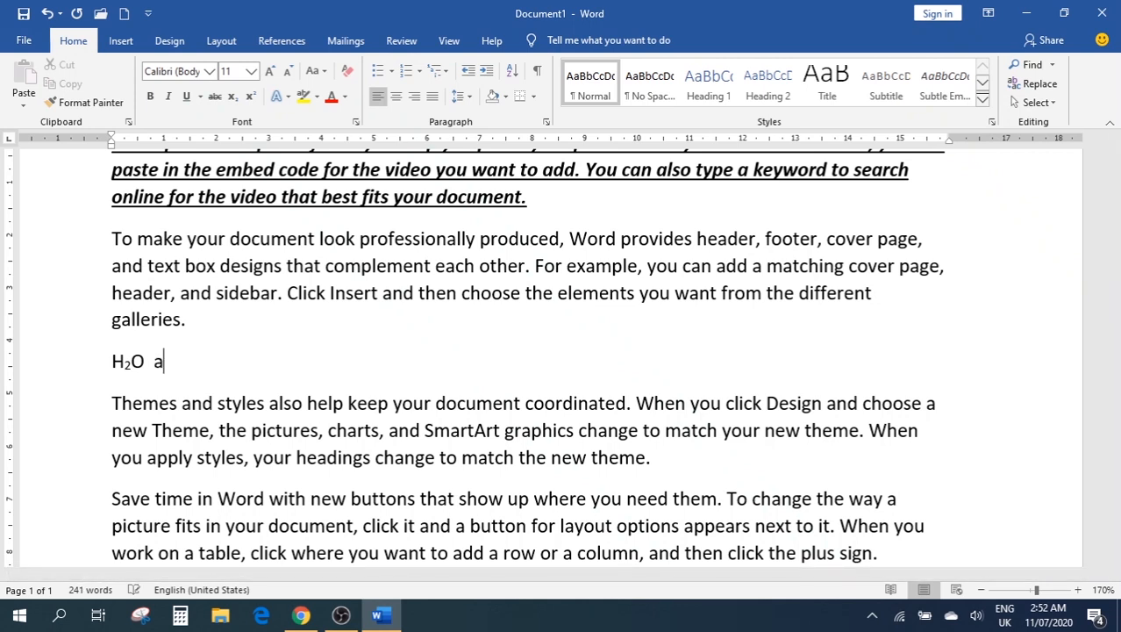
{"action": "type", "text": "2+b2"}
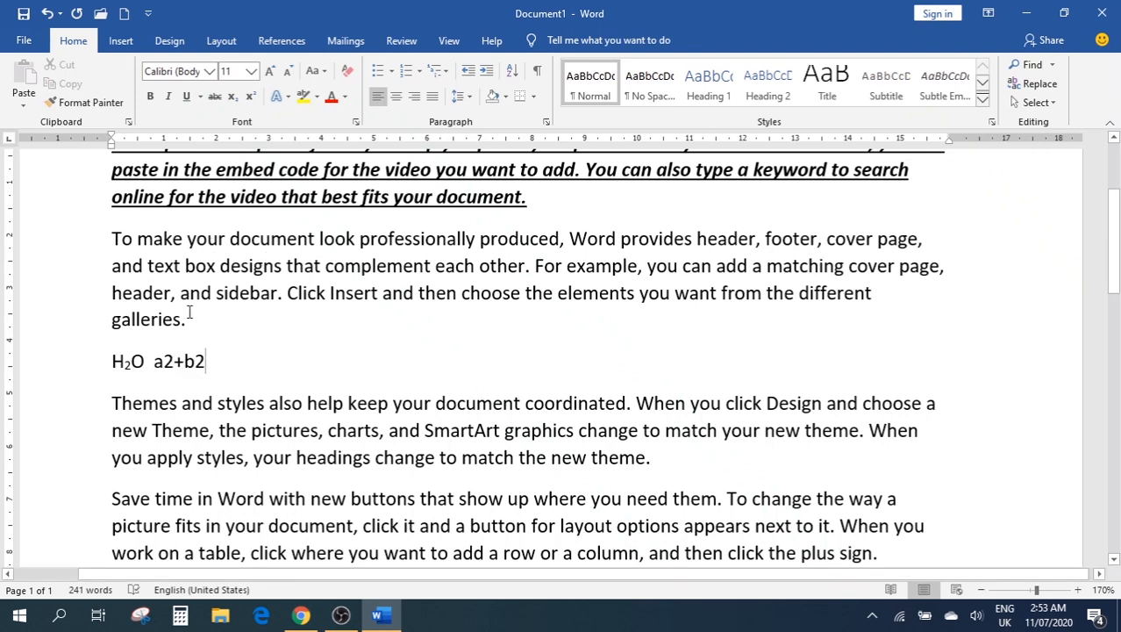
{"action": "type", "text": "=c2"}
Superscript the 2 after a, b and c, giving a²+b²=c²
{"action": "left_click_drag", "start_coordinate": [174, 361], "coordinate": [164, 361]}
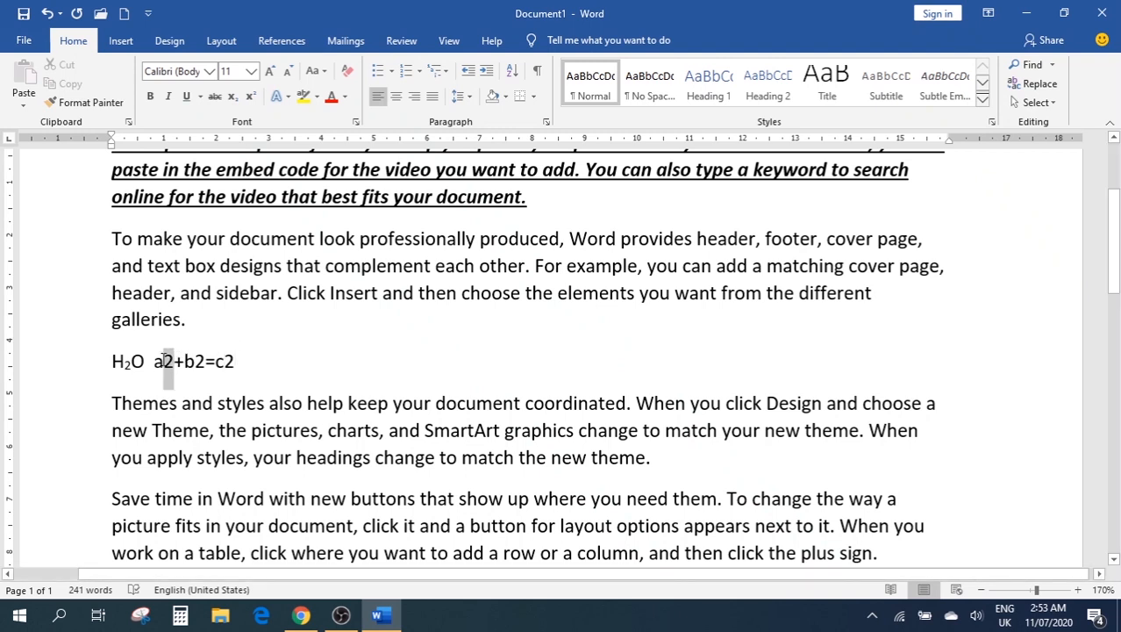
{"action": "left_click", "coordinate": [250, 99]}
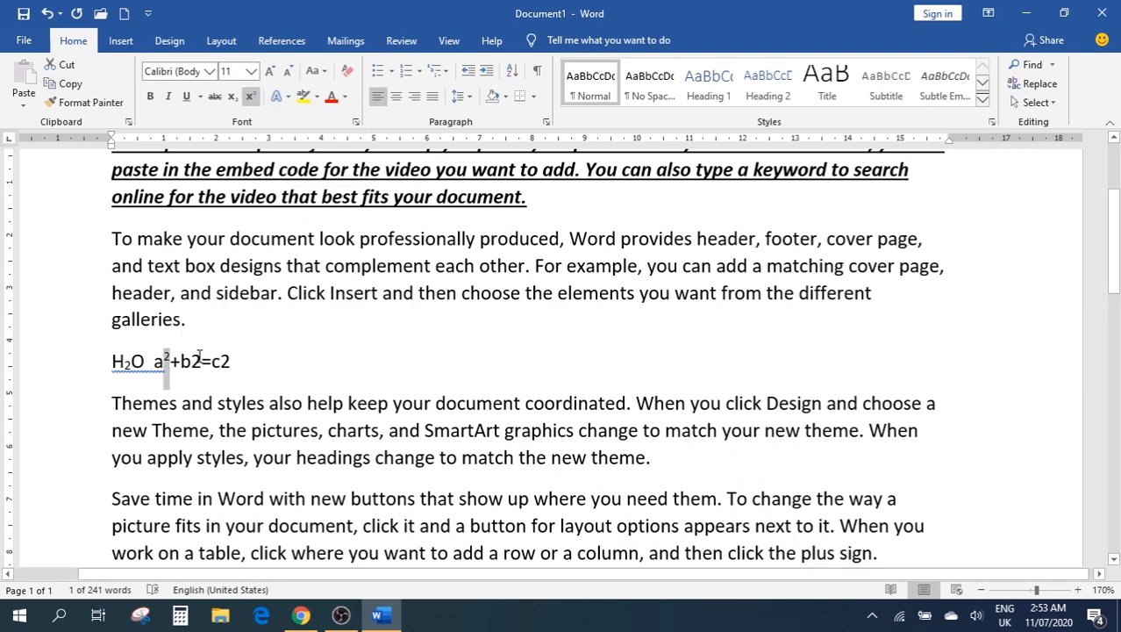
{"action": "left_click_drag", "start_coordinate": [199, 358], "coordinate": [191, 360]}
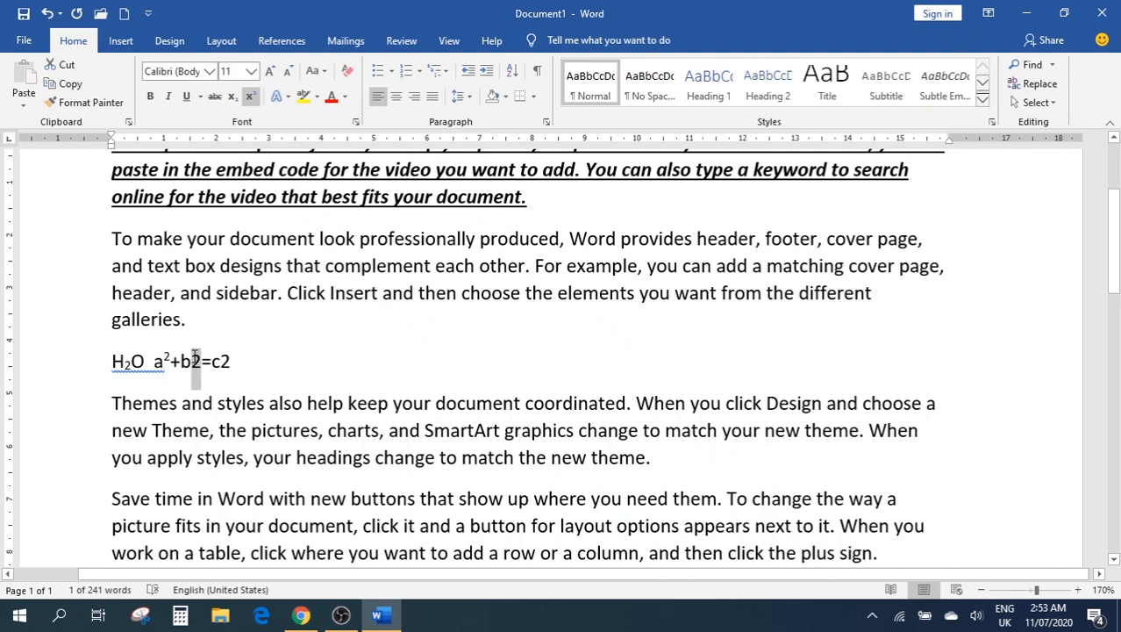
{"action": "left_click", "coordinate": [251, 98]}
{"action": "left_click_drag", "start_coordinate": [226, 360], "coordinate": [217, 359]}
{"action": "left_click", "coordinate": [250, 98]}
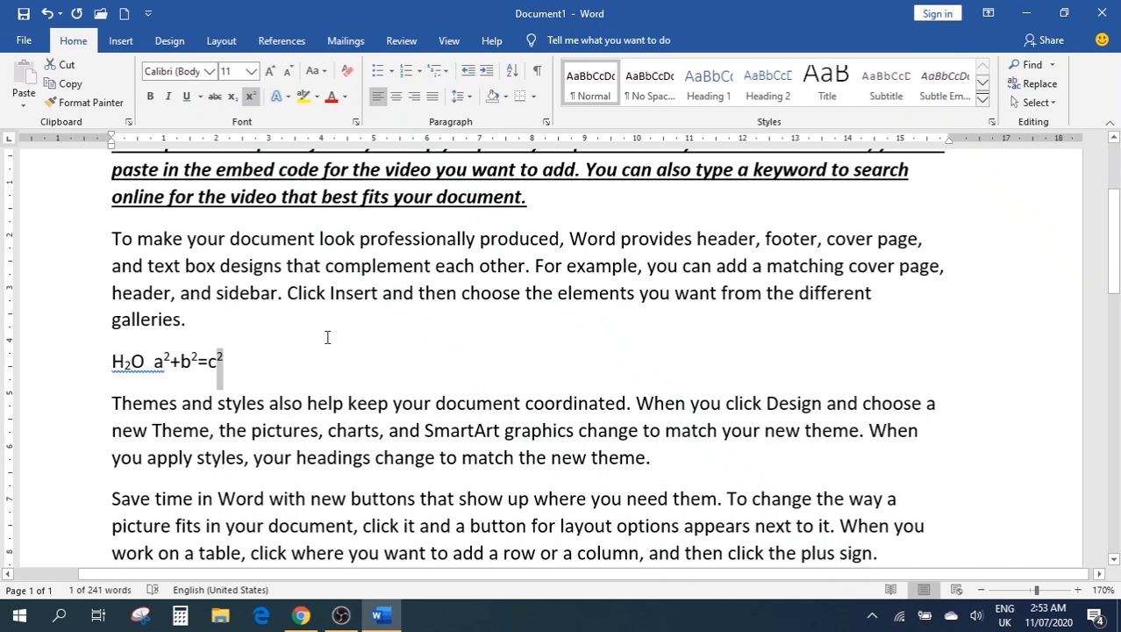
{"action": "left_click_drag", "start_coordinate": [235, 321], "coordinate": [112, 233]}
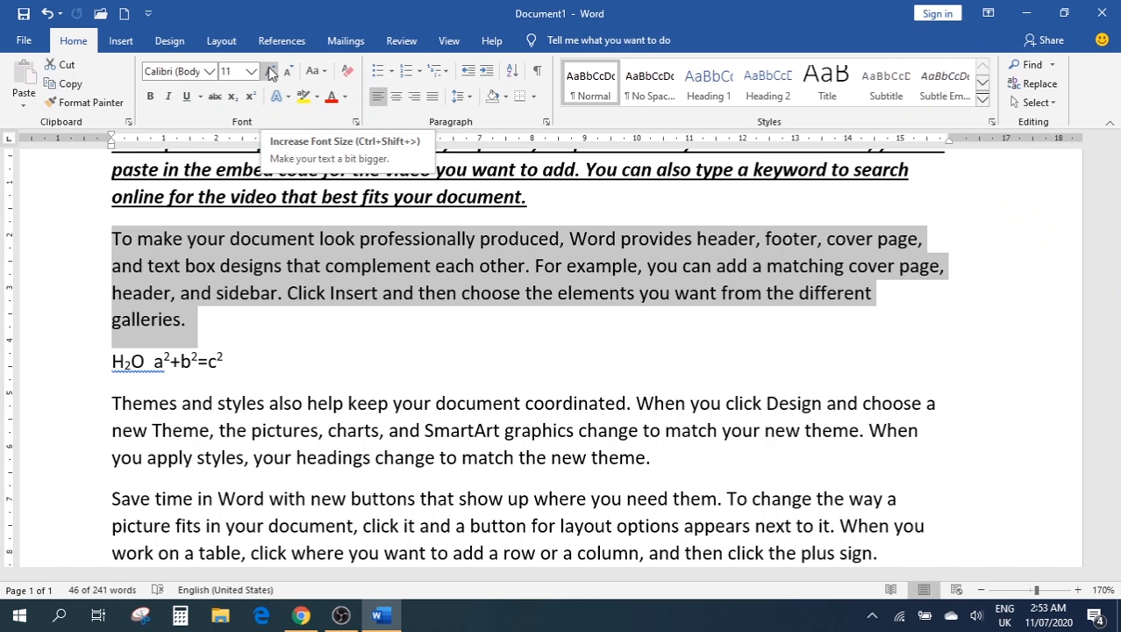
{"action": "left_click", "coordinate": [251, 71]}
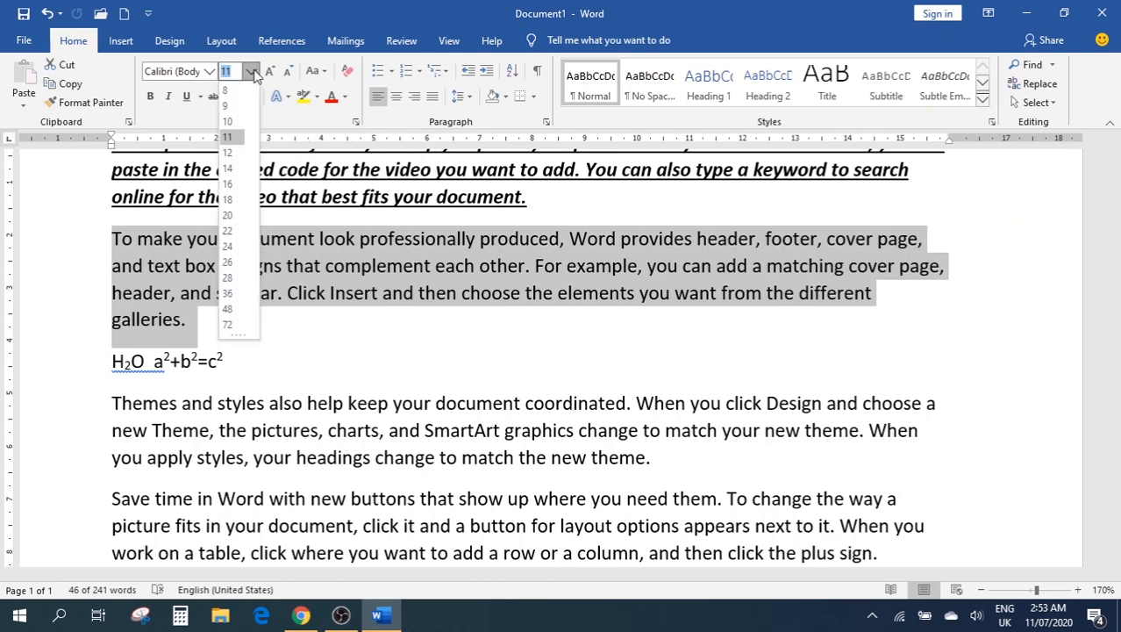
{"action": "left_click", "coordinate": [258, 73]}
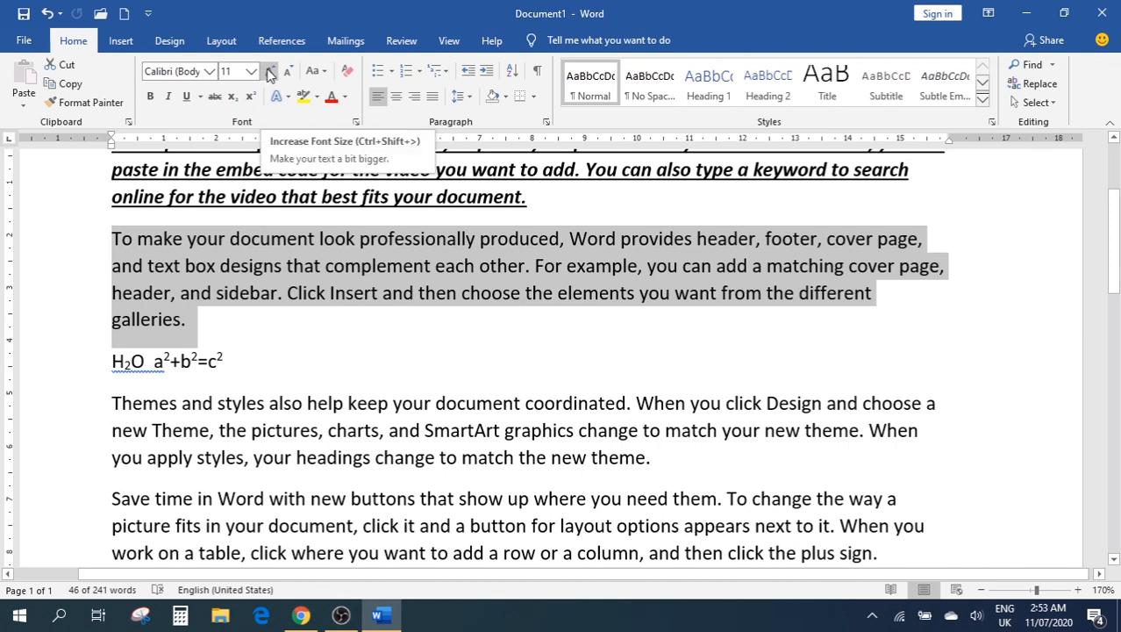
{"action": "left_click", "coordinate": [271, 72]}
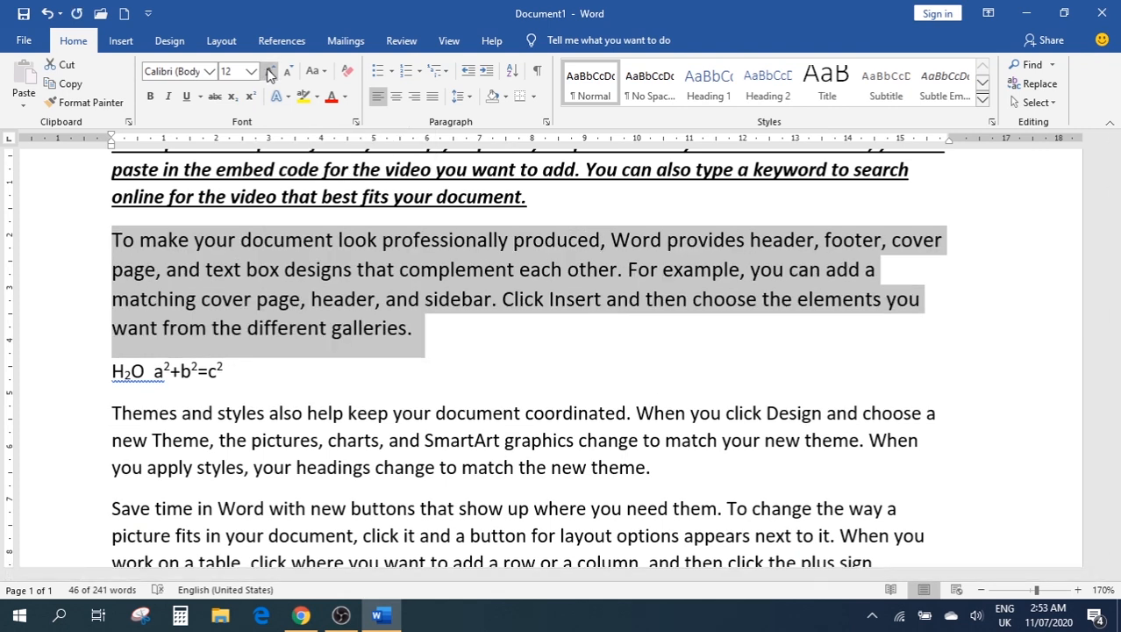
{"action": "left_click", "coordinate": [271, 72]}
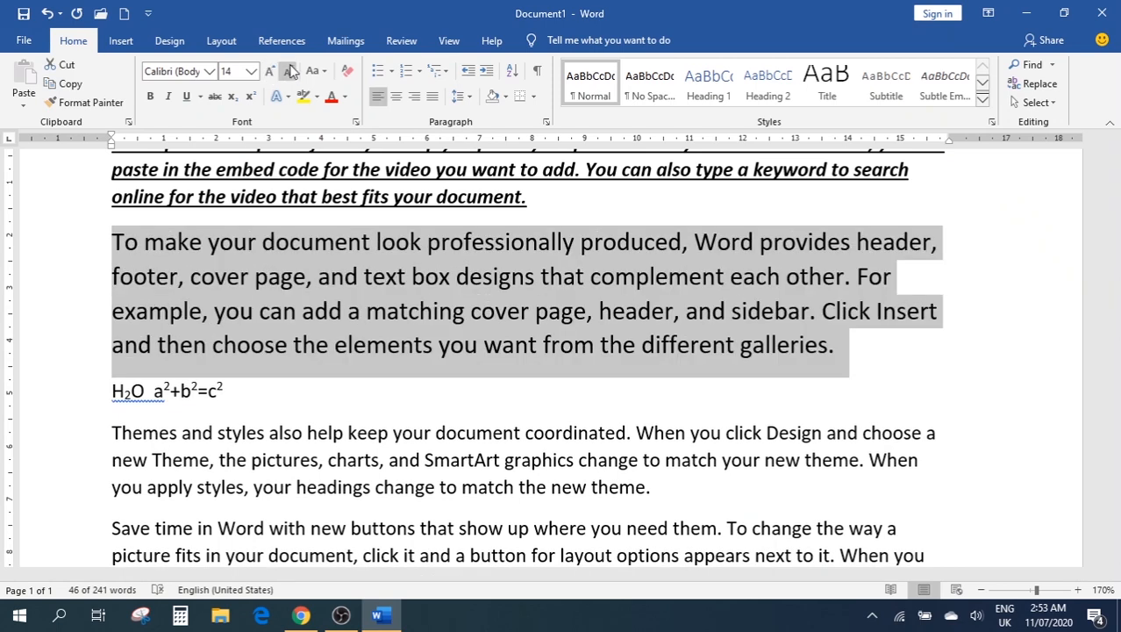
{"action": "left_click", "coordinate": [275, 71]}
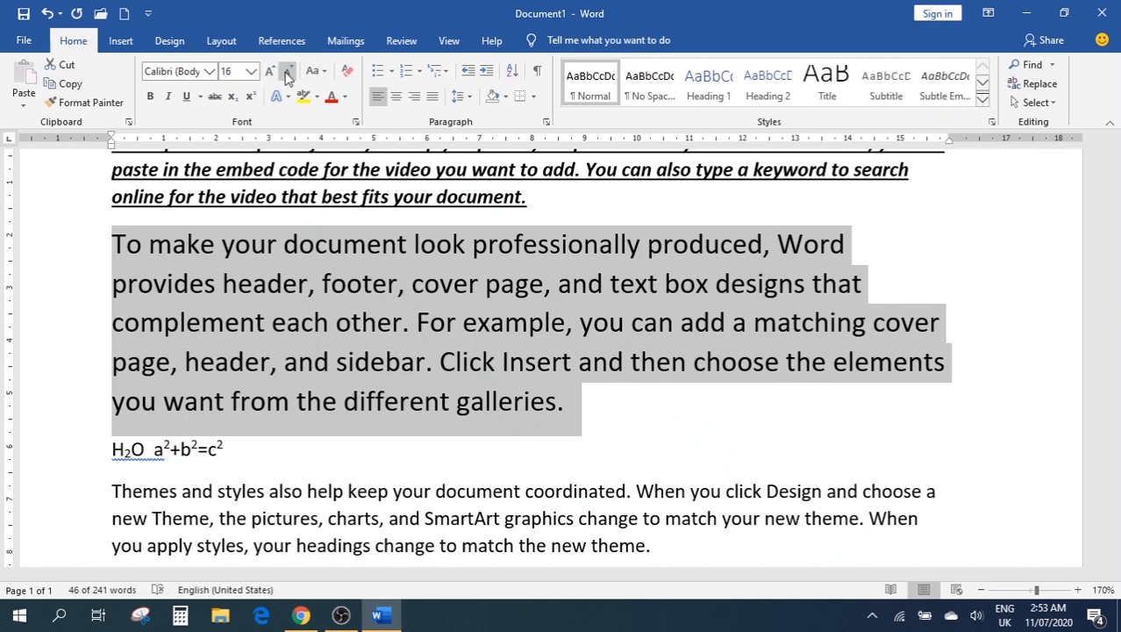
{"action": "left_click", "coordinate": [287, 73]}
{"action": "left_click", "coordinate": [288, 74]}
{"action": "left_click", "coordinate": [287, 73]}
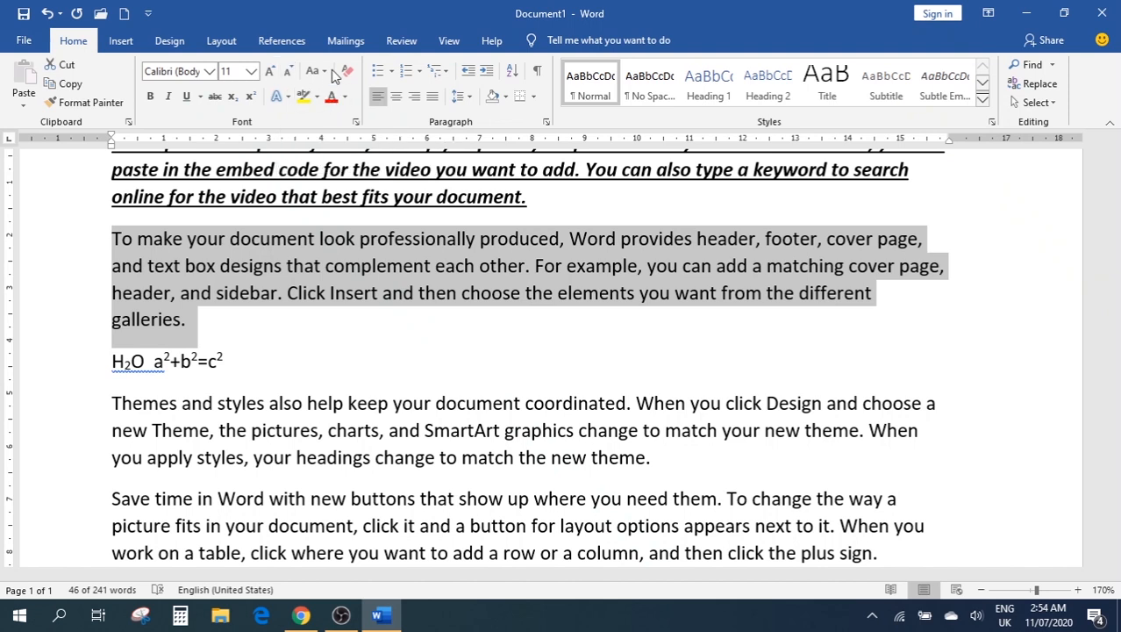
Try UPPERCASE, lowercase and Capitalize Each Word on the paragraph, then set it to Sentence case
{"action": "left_click", "coordinate": [324, 72]}
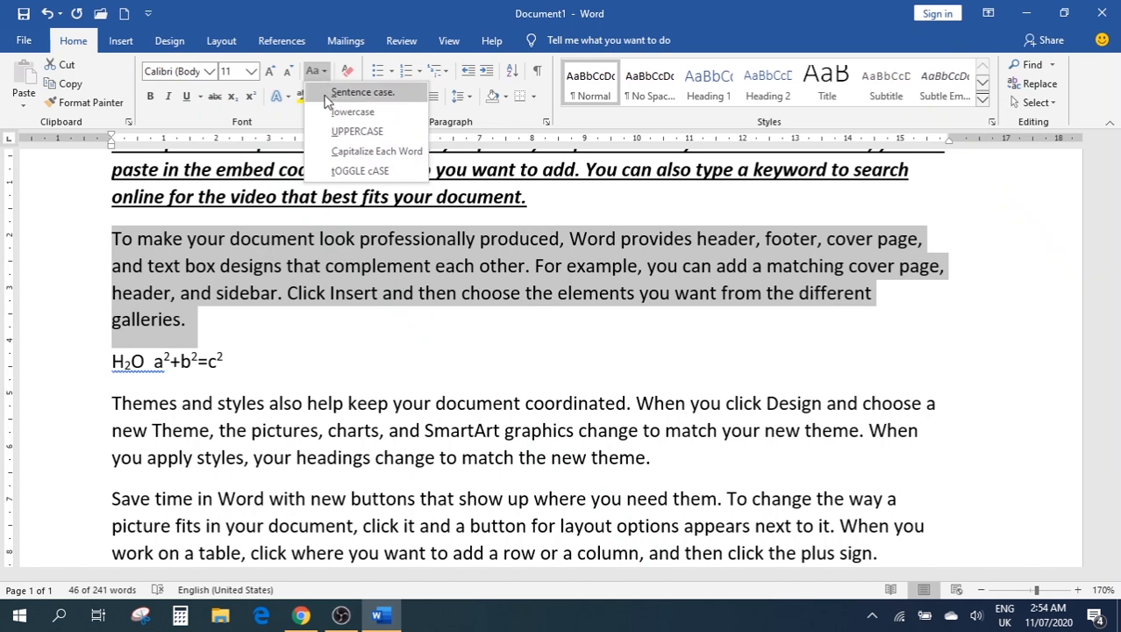
{"action": "left_click", "coordinate": [345, 135]}
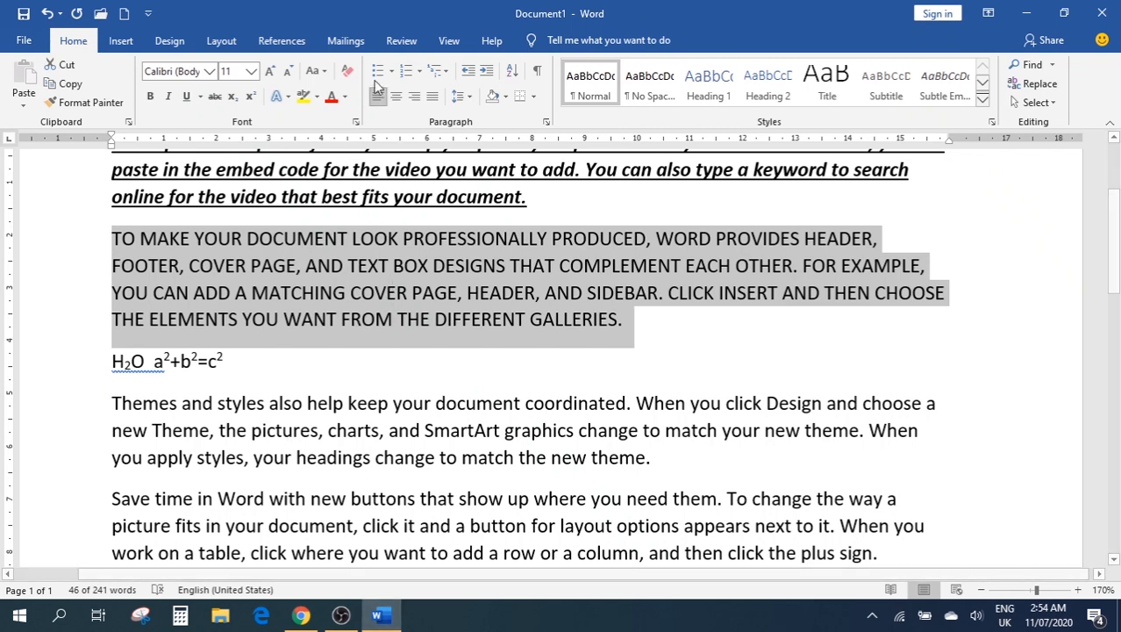
{"action": "left_click", "coordinate": [321, 73]}
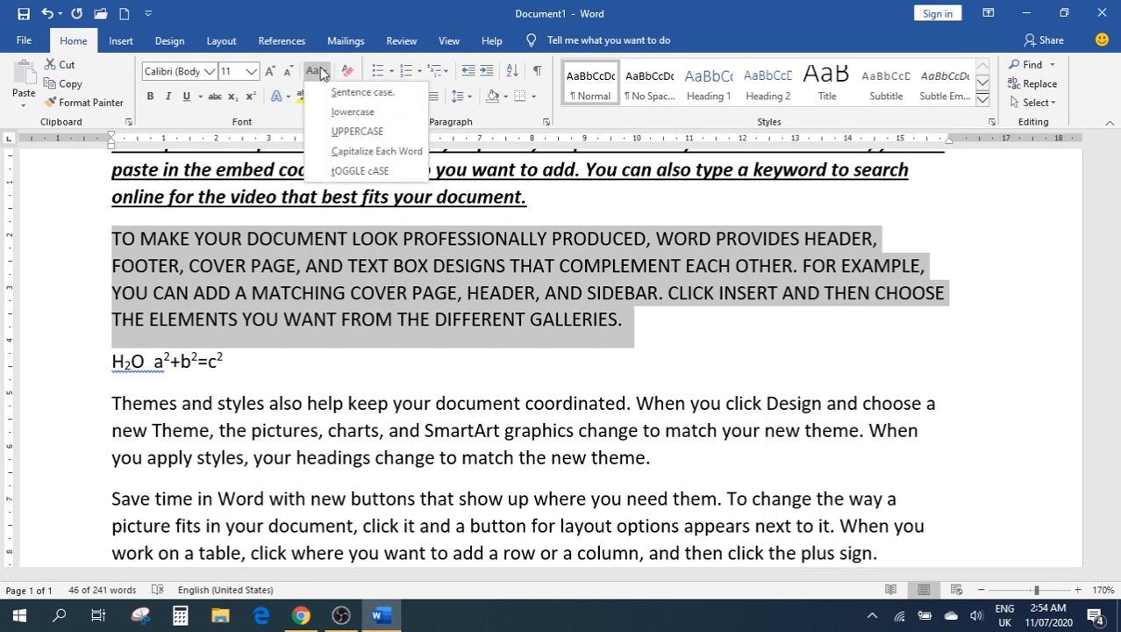
{"action": "left_click", "coordinate": [352, 113]}
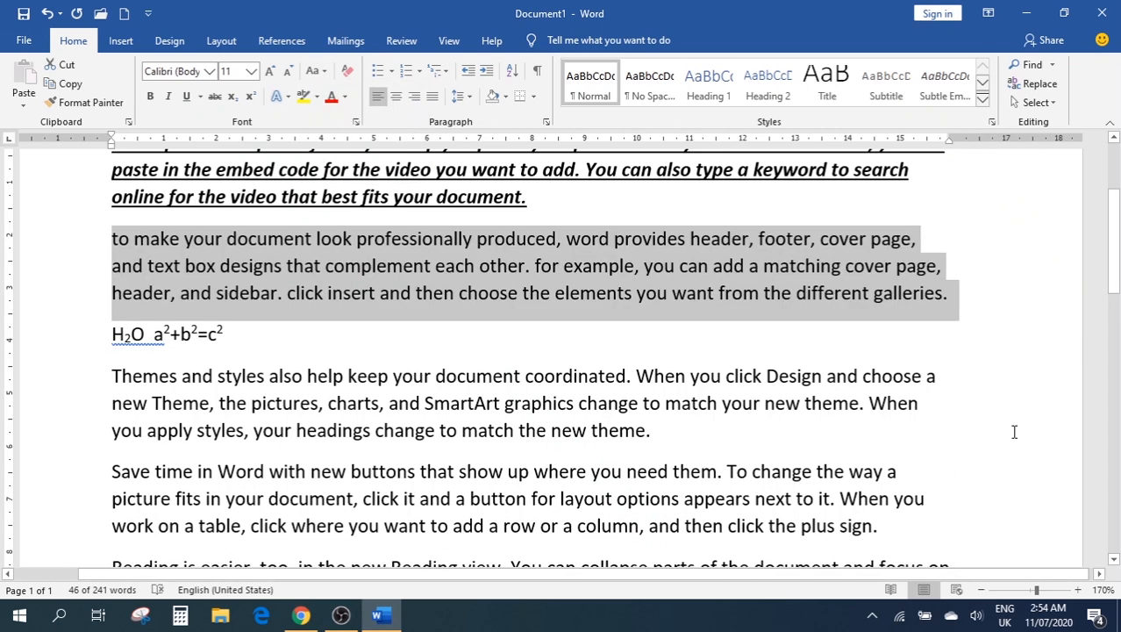
{"action": "left_click", "coordinate": [322, 71]}
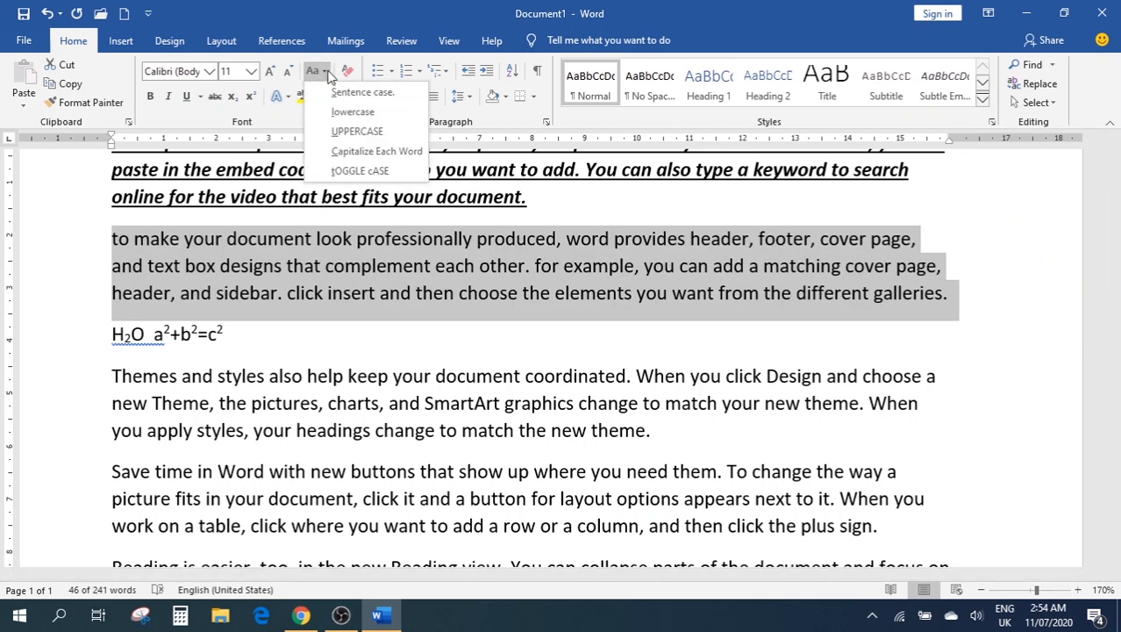
{"action": "left_click", "coordinate": [344, 152]}
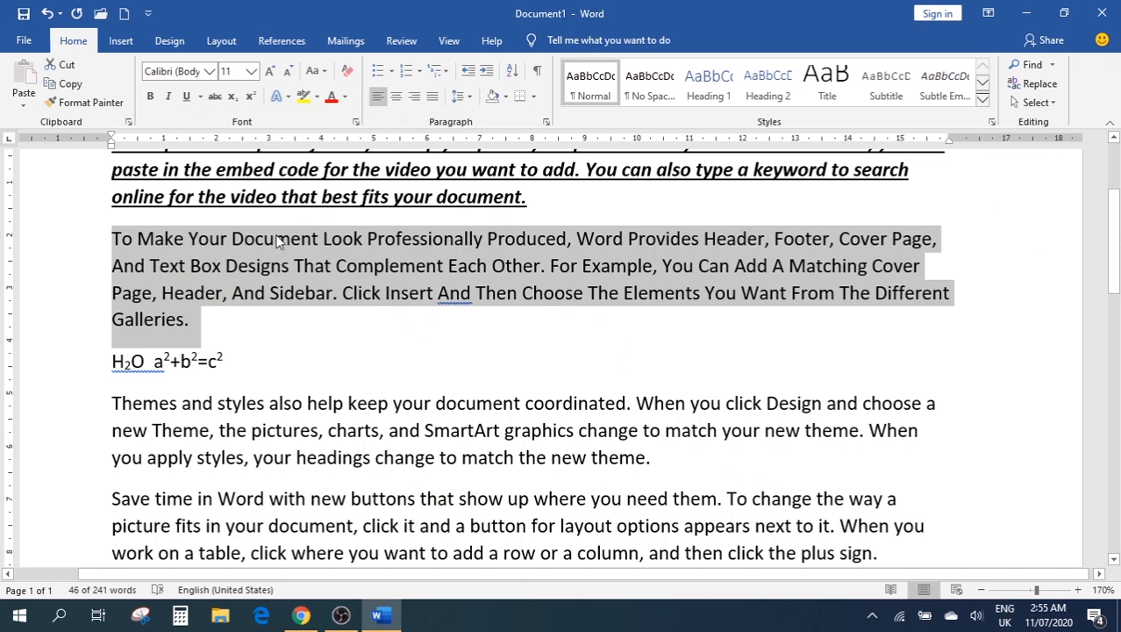
{"action": "left_click", "coordinate": [317, 70]}
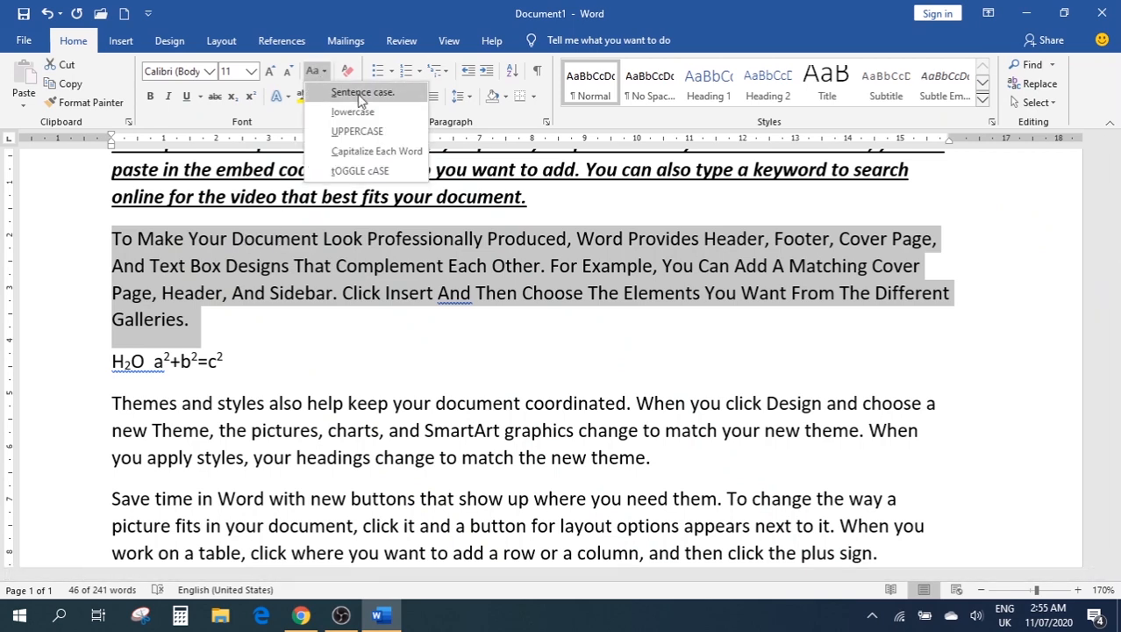
{"action": "left_click", "coordinate": [358, 92]}
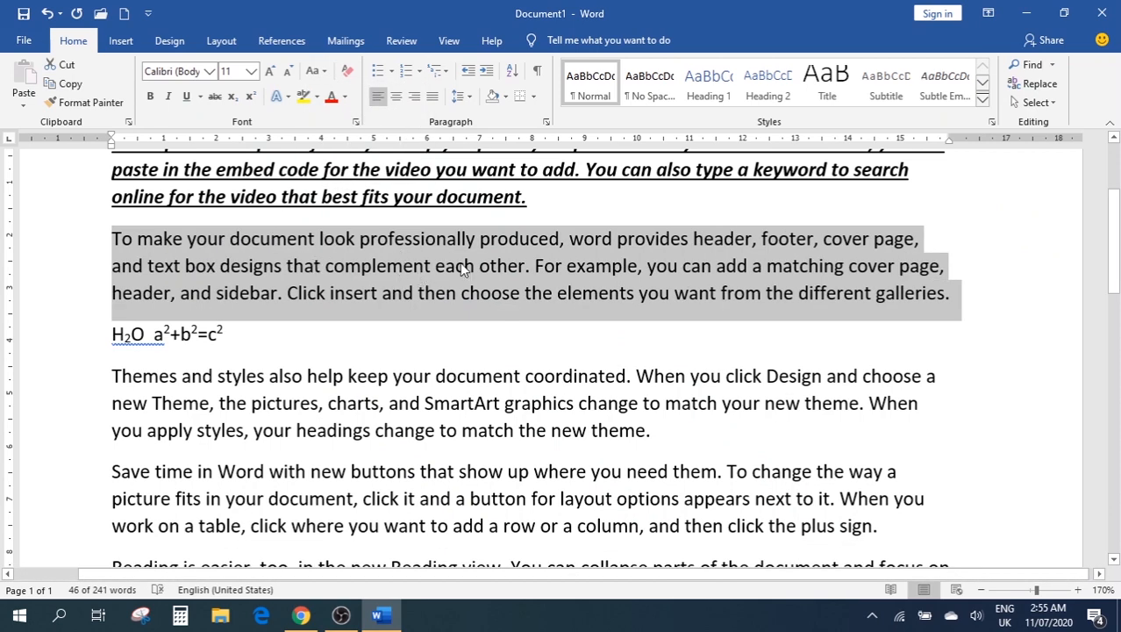
Preview tOGGLE cASE and lowercase, finally leaving the paragraph in Sentence case
{"action": "left_click", "coordinate": [316, 71]}
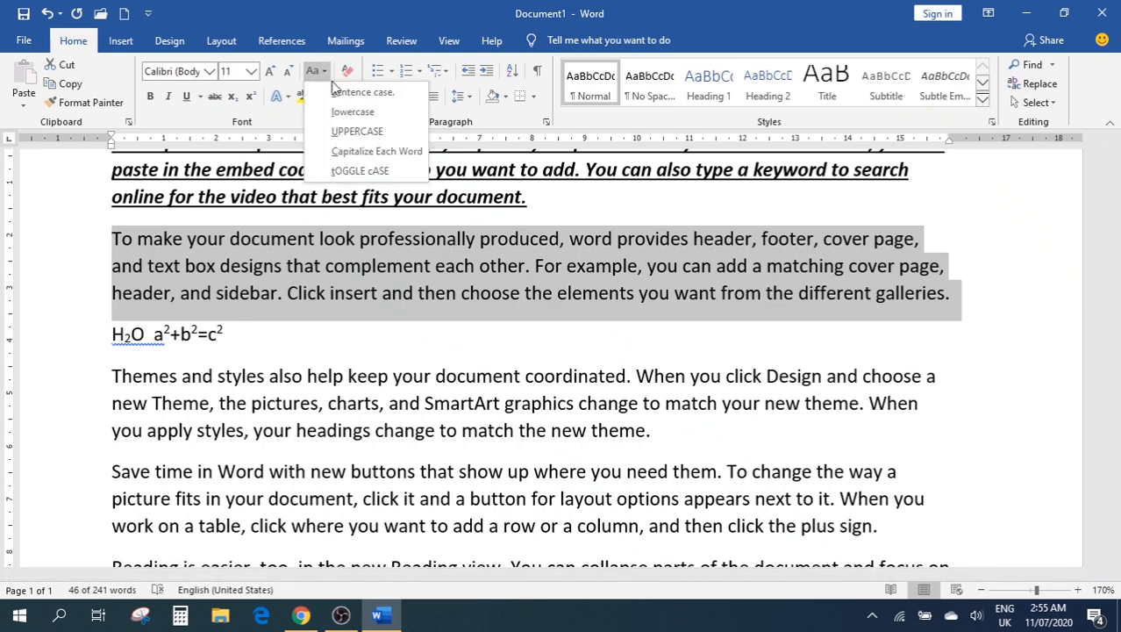
{"action": "left_click", "coordinate": [369, 171]}
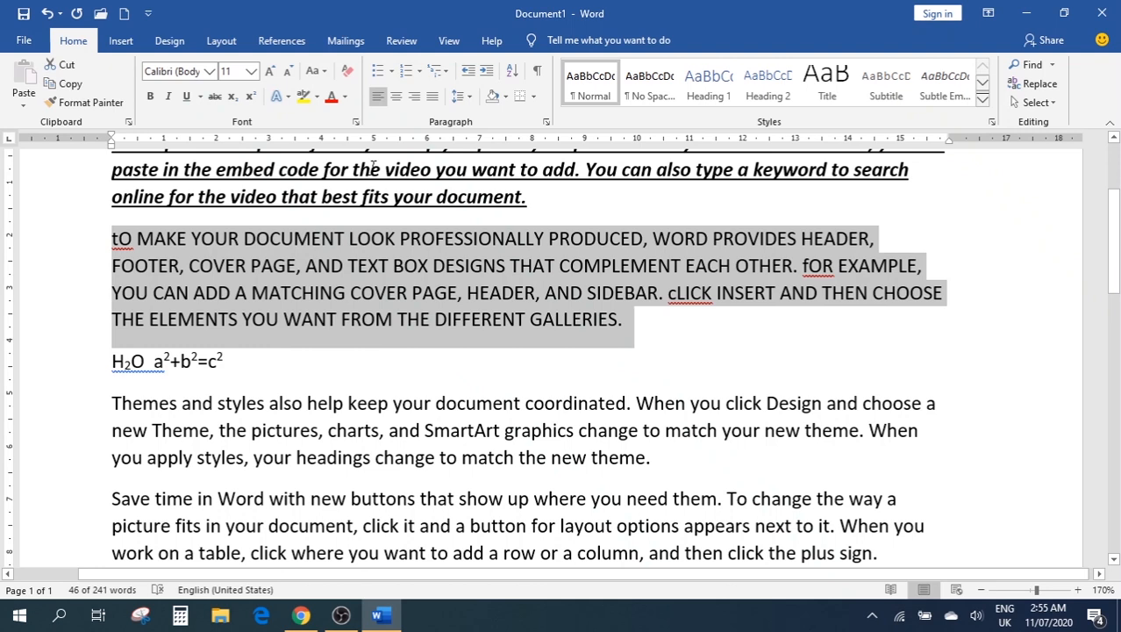
{"action": "left_click", "coordinate": [314, 71]}
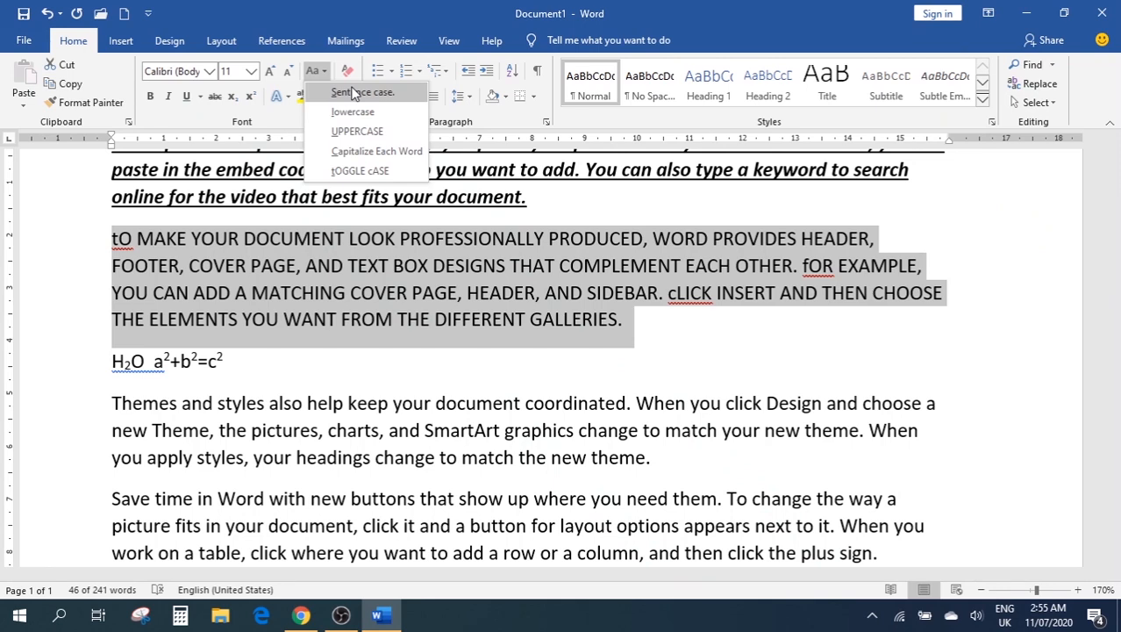
{"action": "left_click", "coordinate": [353, 93]}
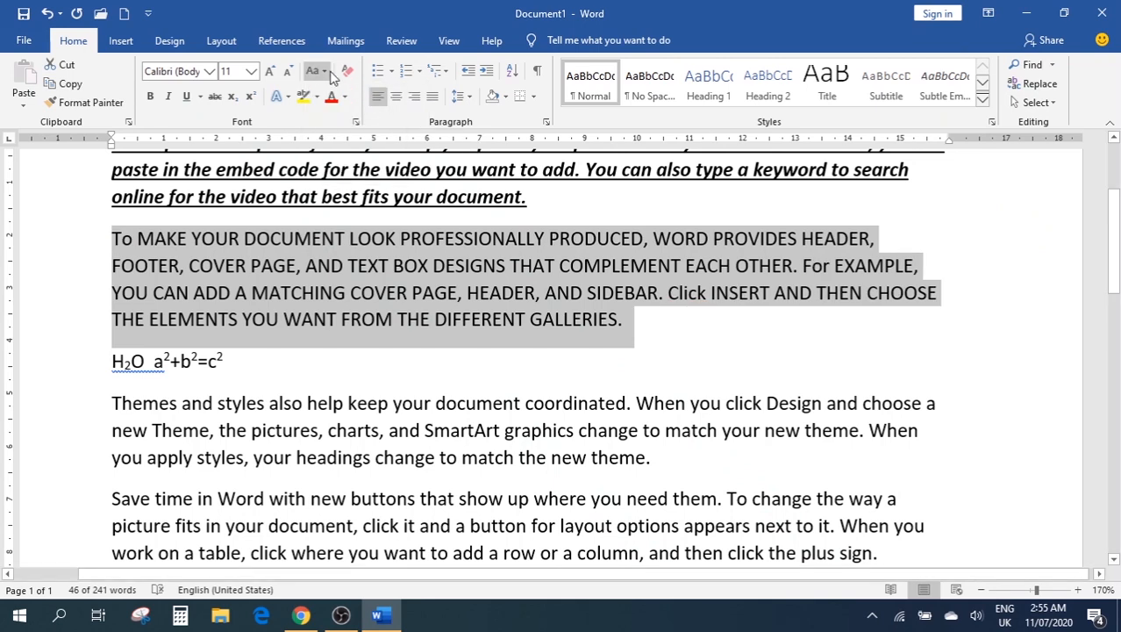
{"action": "left_click", "coordinate": [314, 74]}
{"action": "left_click", "coordinate": [352, 112]}
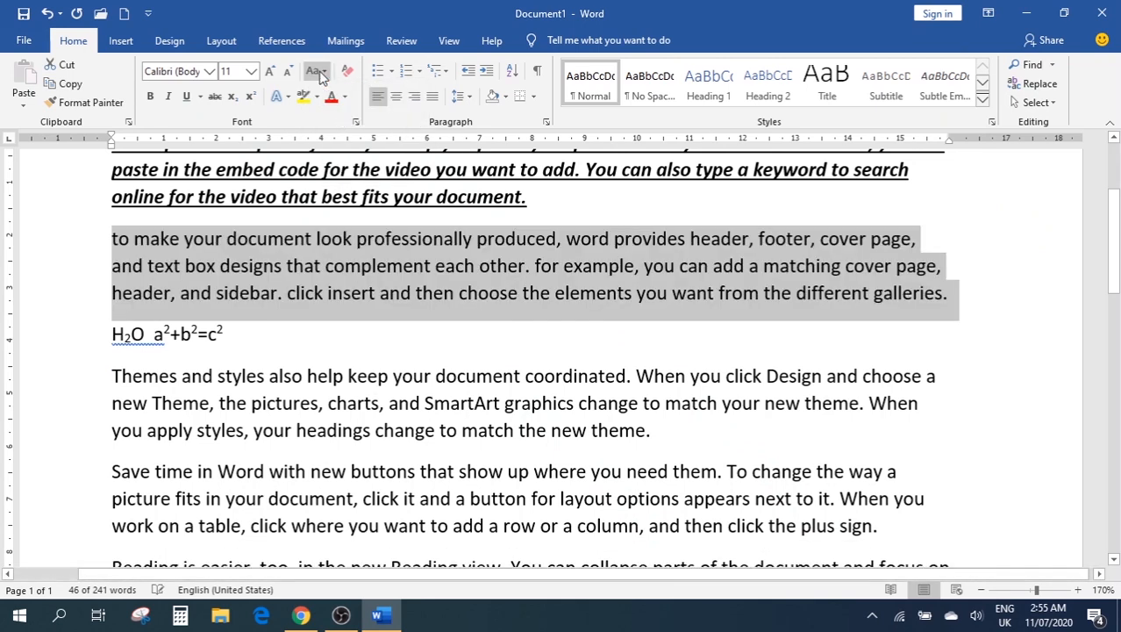
{"action": "left_click", "coordinate": [314, 72]}
{"action": "left_click", "coordinate": [328, 94]}
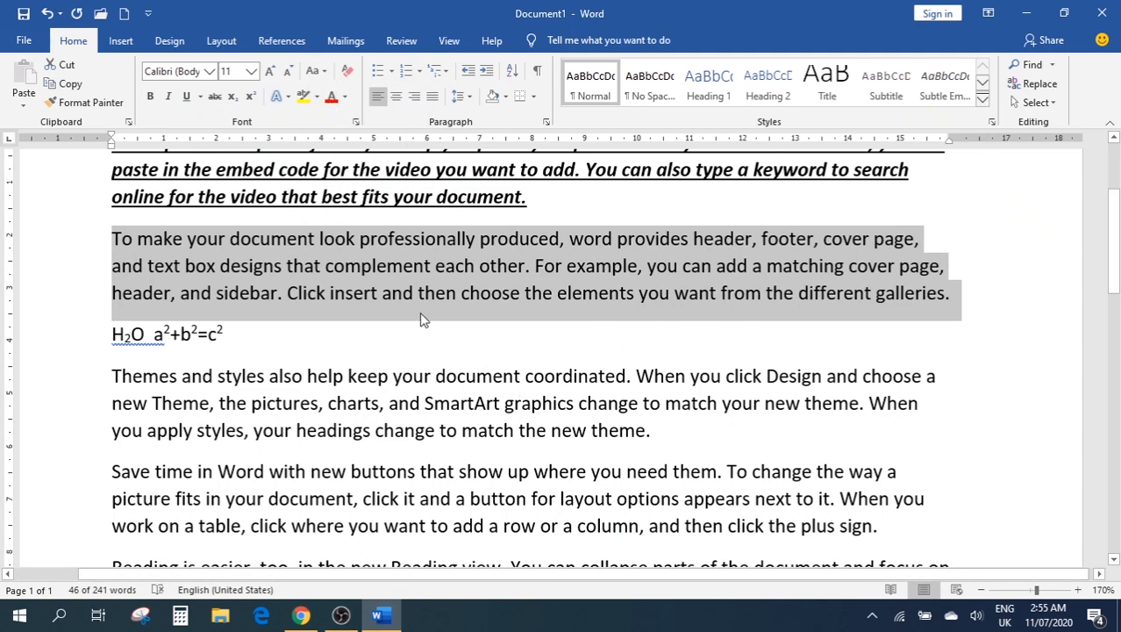
{"action": "left_click", "coordinate": [290, 100]}
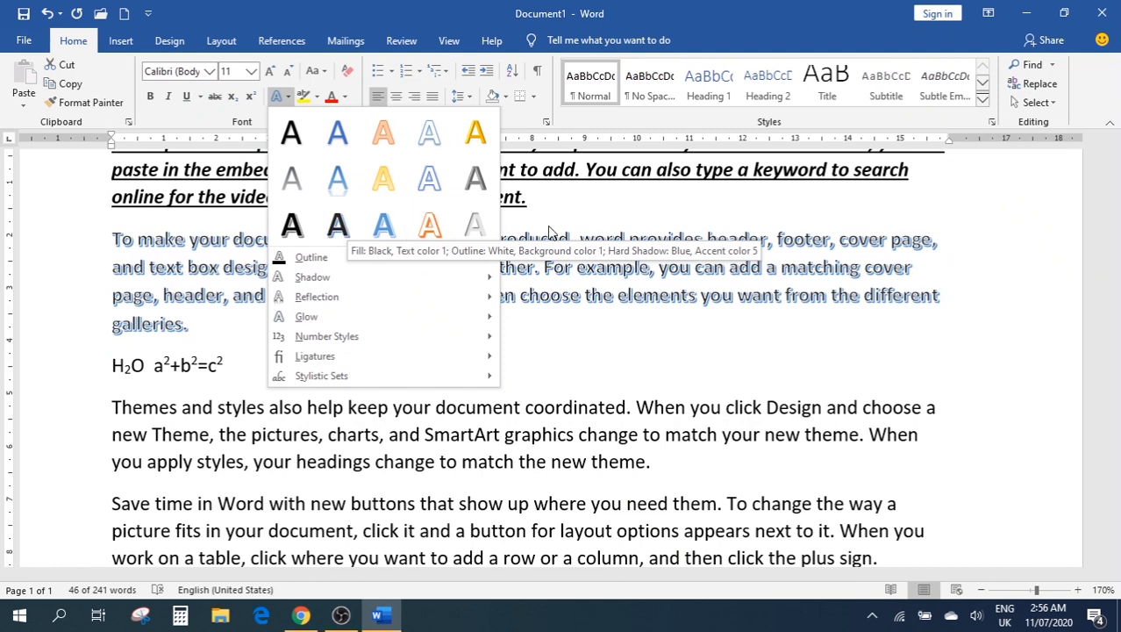
{"action": "mouse_move", "coordinate": [444, 263]}
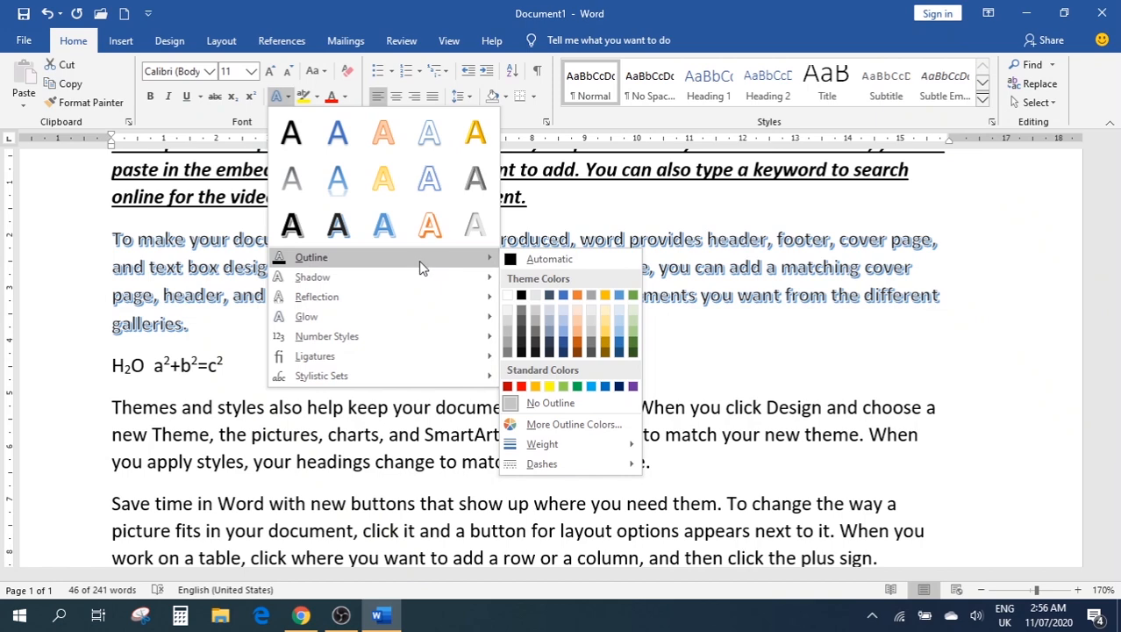
{"action": "mouse_move", "coordinate": [387, 291]}
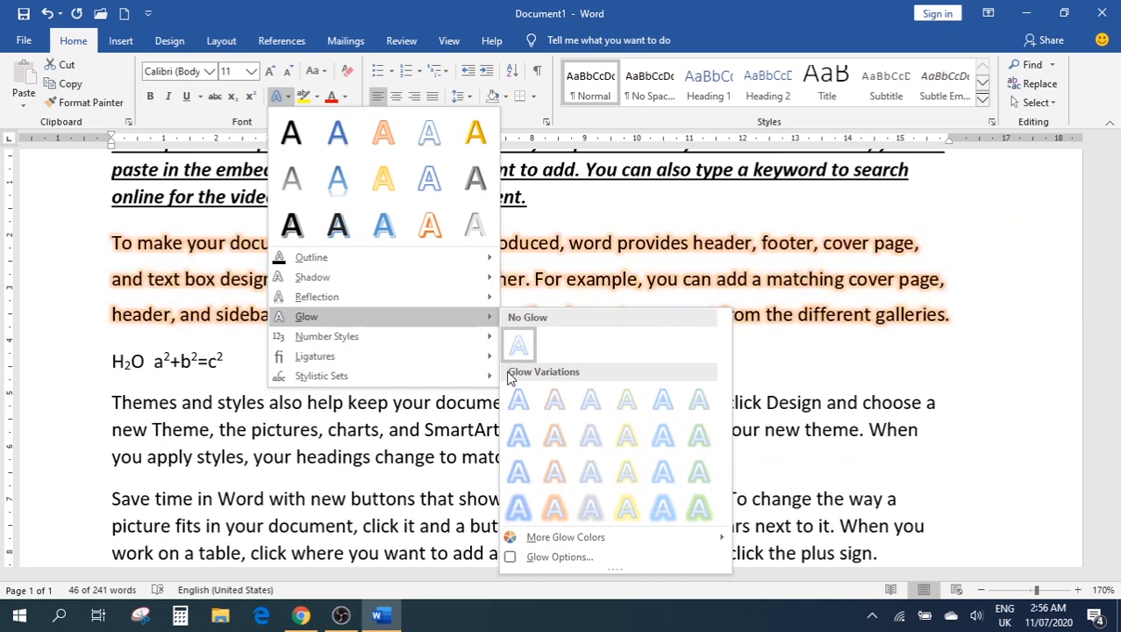
{"action": "mouse_move", "coordinate": [399, 342]}
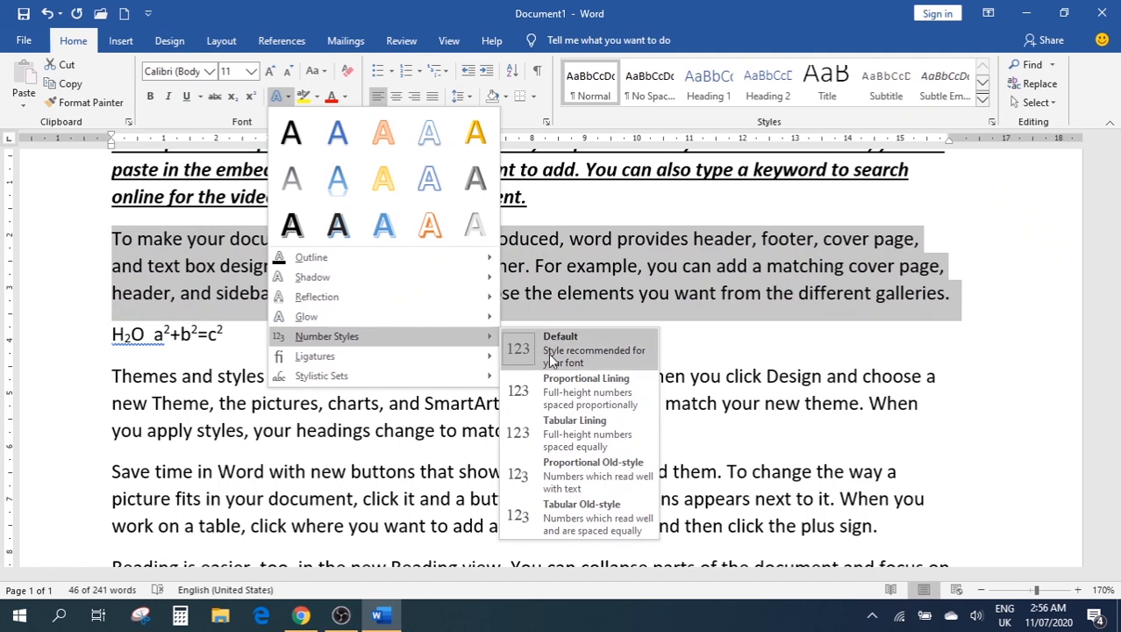
{"action": "mouse_move", "coordinate": [418, 364]}
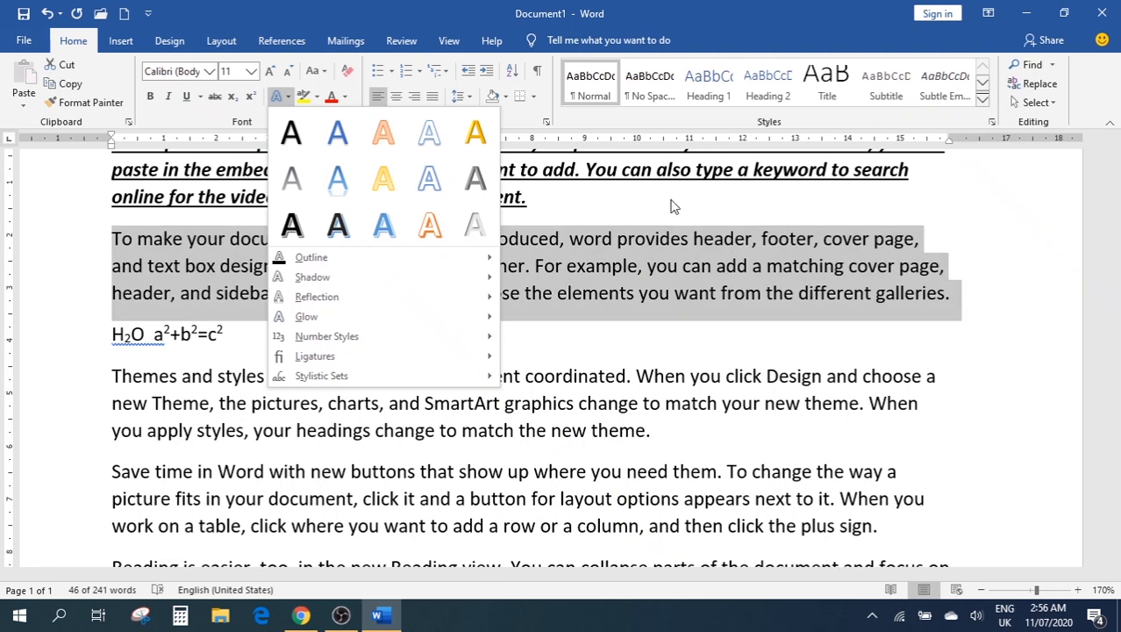
{"action": "key", "text": "Escape"}
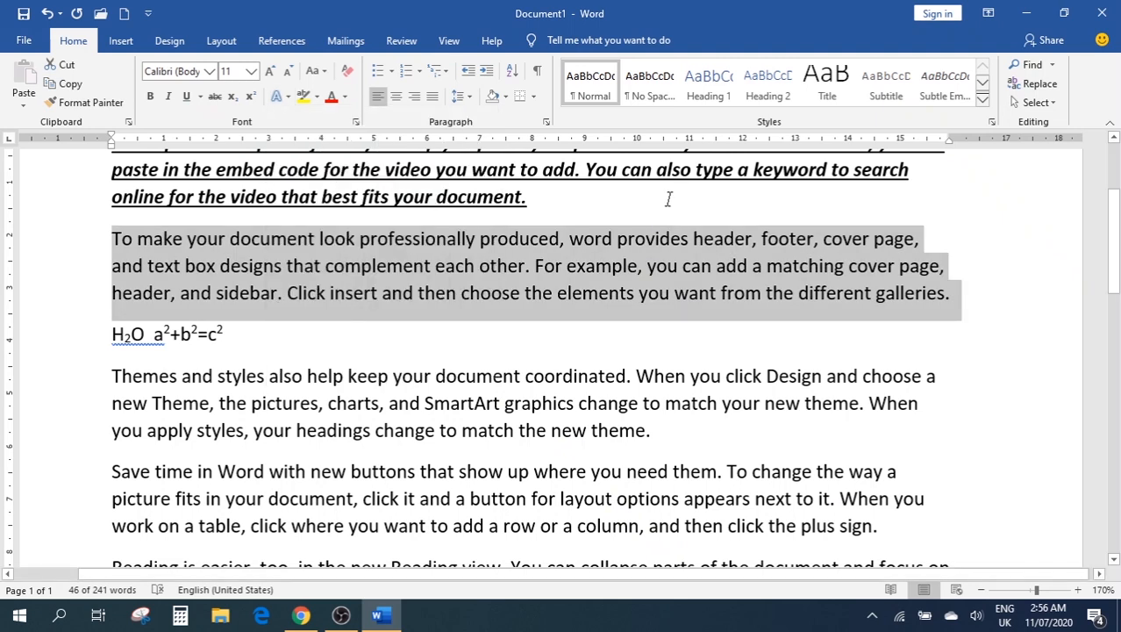
{"action": "left_click", "coordinate": [303, 97]}
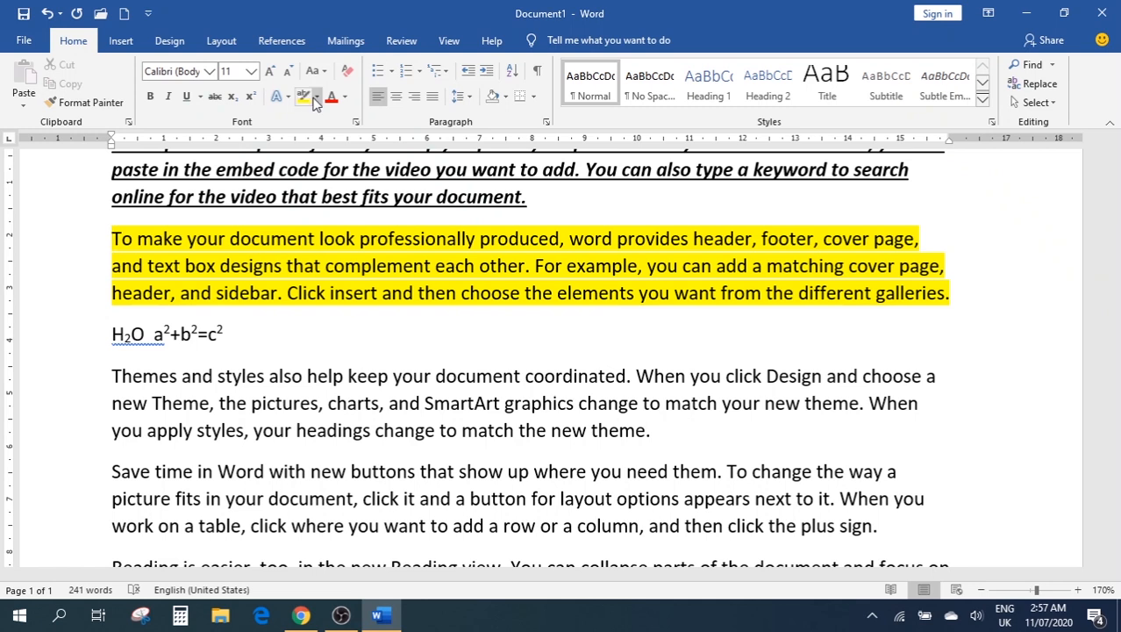
{"action": "left_click", "coordinate": [317, 98]}
{"action": "left_click", "coordinate": [325, 118]}
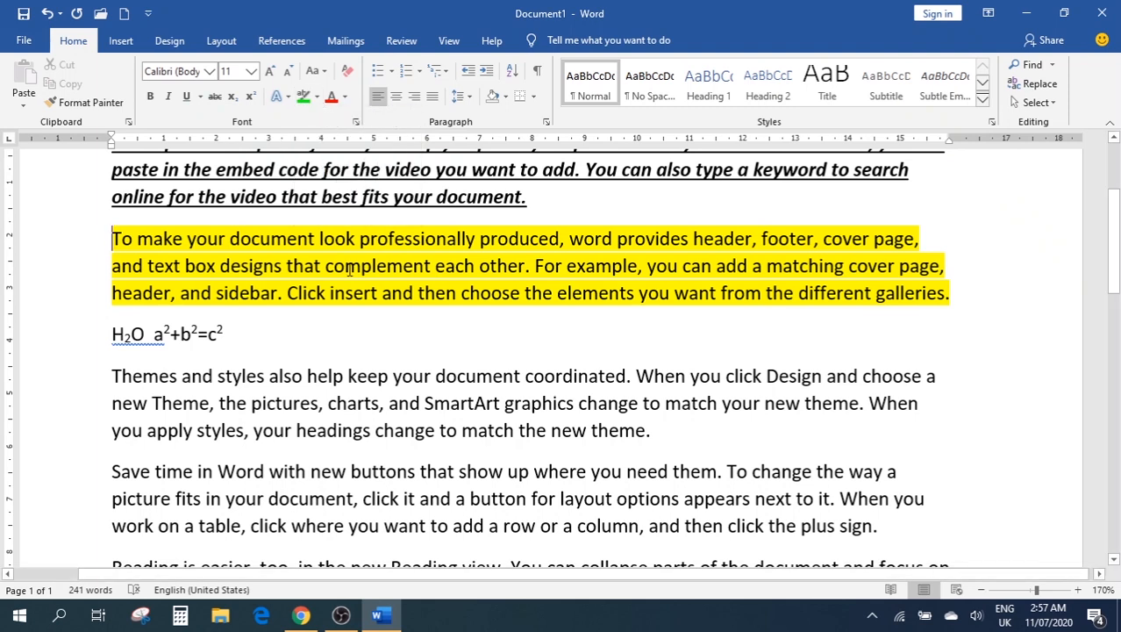
{"action": "left_click_drag", "start_coordinate": [951, 296], "coordinate": [37, 238]}
{"action": "left_click", "coordinate": [306, 99]}
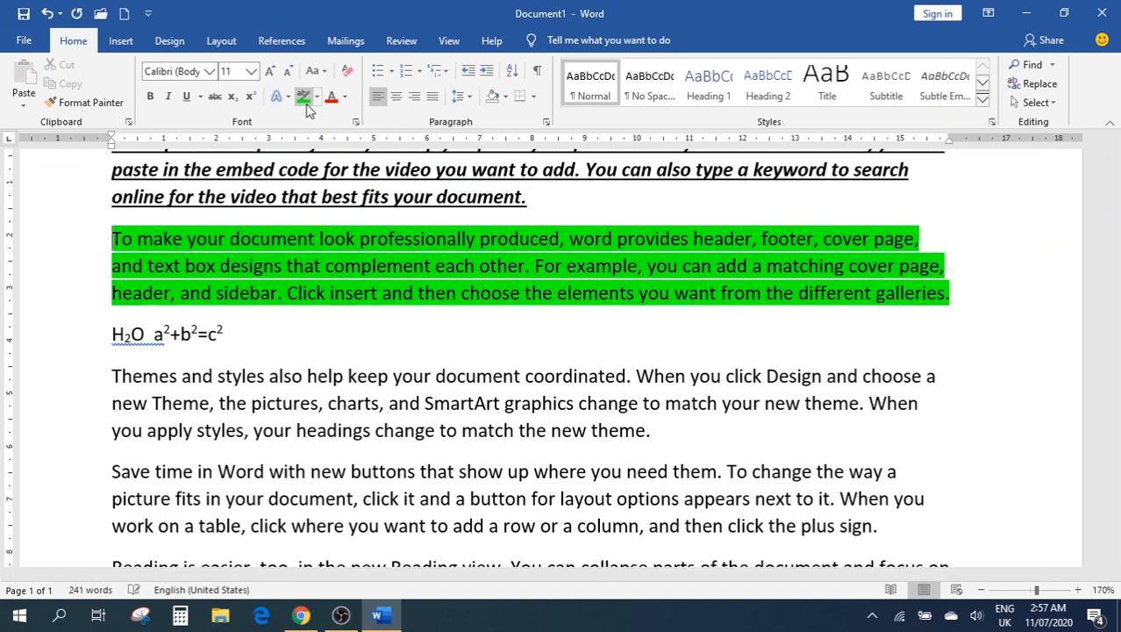
{"action": "left_click", "coordinate": [317, 98]}
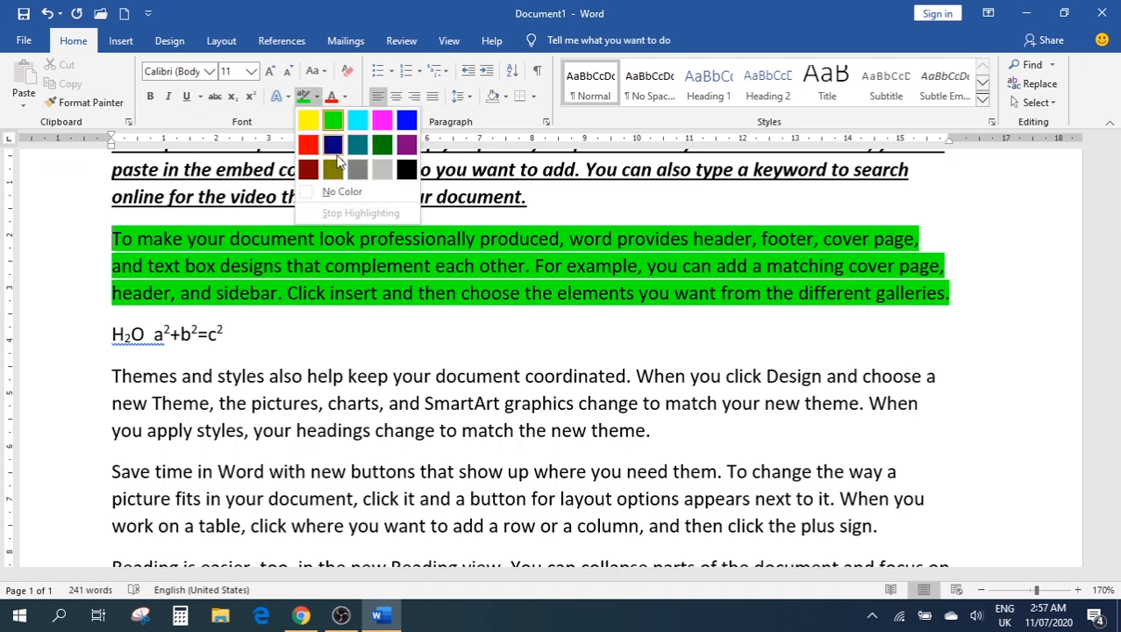
{"action": "left_click", "coordinate": [332, 147]}
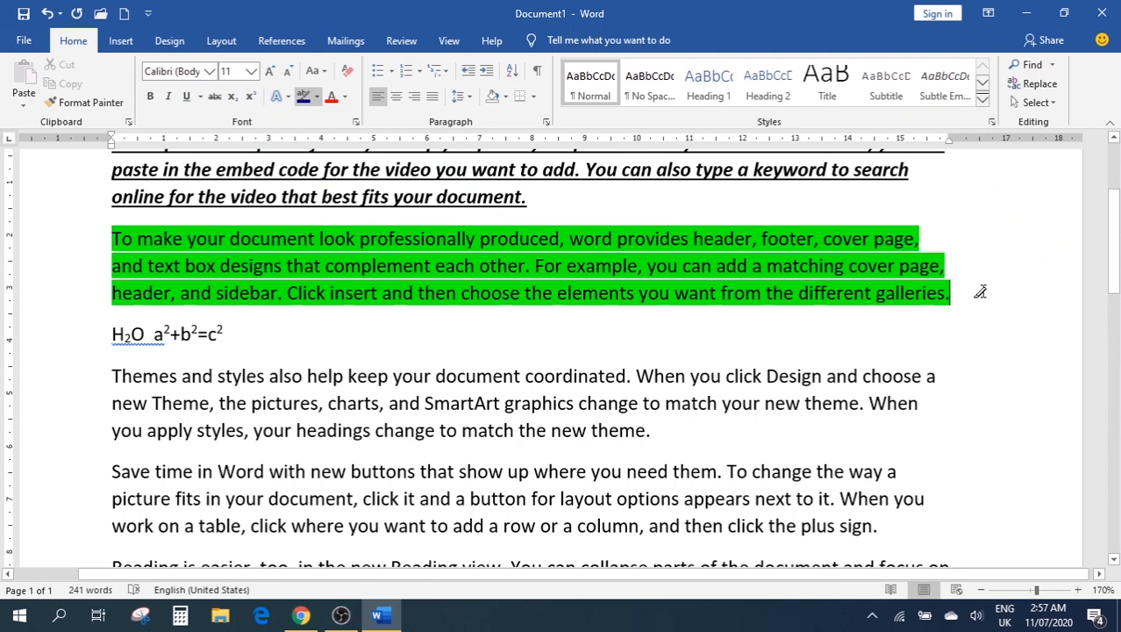
{"action": "mouse_move", "coordinate": [978, 290]}
{"action": "left_mouse_down"}
{"action": "mouse_move", "coordinate": [651, 297]}
{"action": "mouse_move", "coordinate": [201, 269]}
{"action": "mouse_move", "coordinate": [102, 238]}
{"action": "left_mouse_up"}
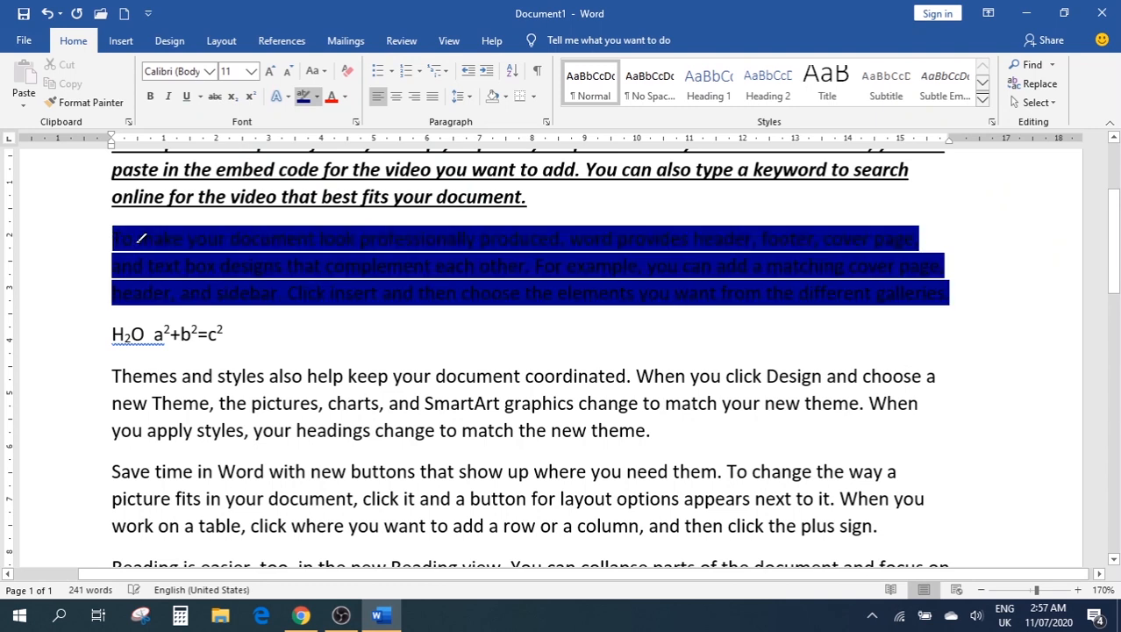
{"action": "left_click", "coordinate": [316, 99]}
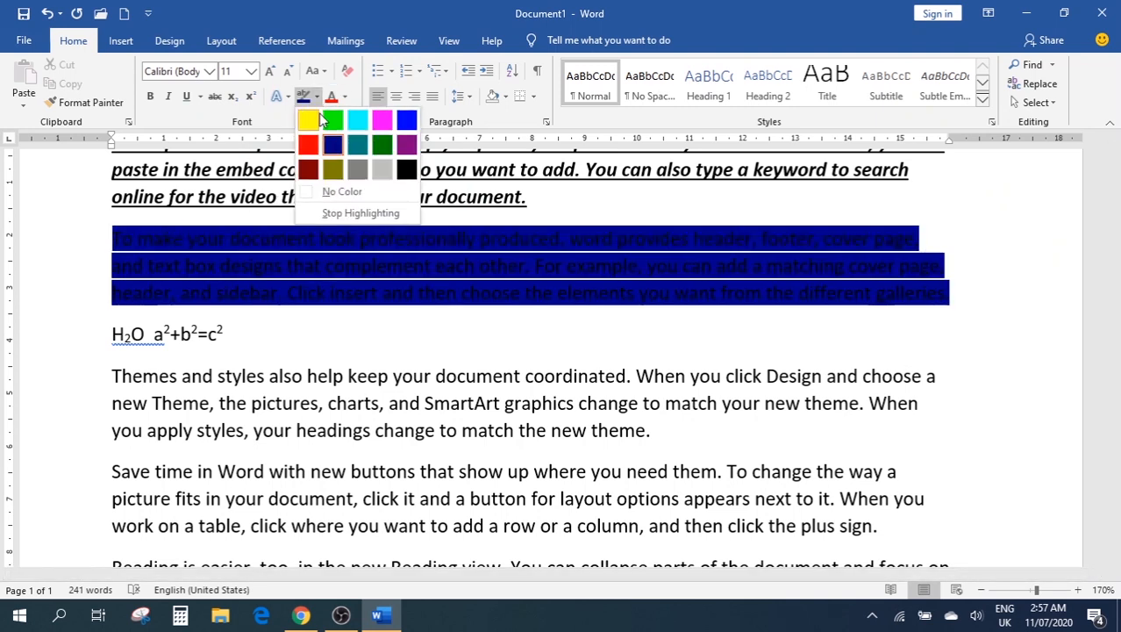
{"action": "left_click", "coordinate": [356, 167]}
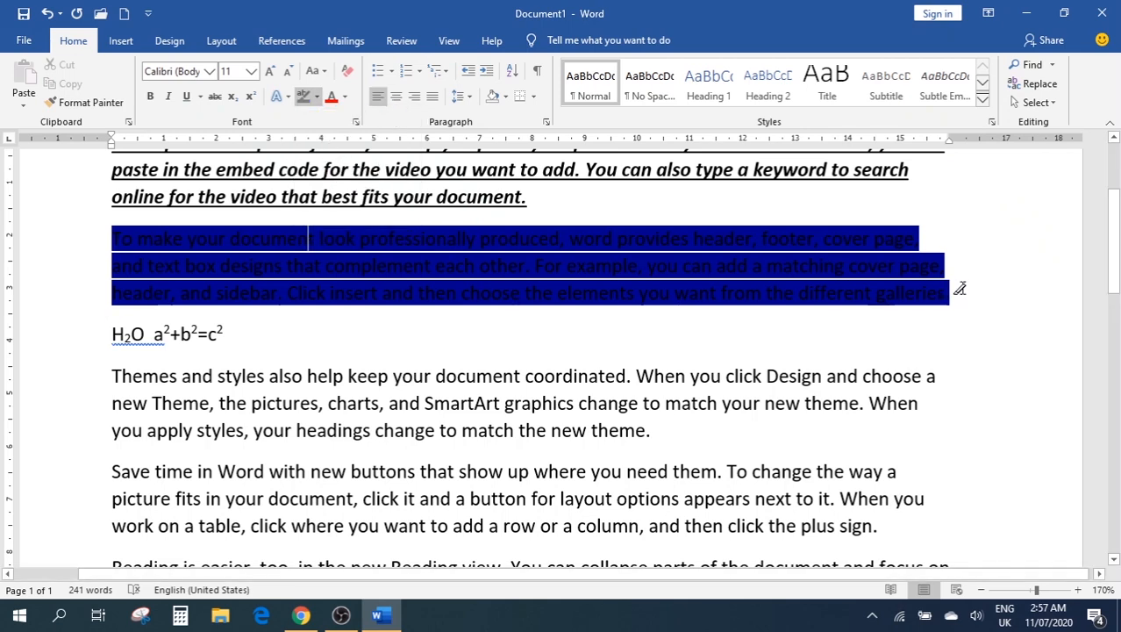
{"action": "left_click_drag", "start_coordinate": [959, 291], "coordinate": [100, 242]}
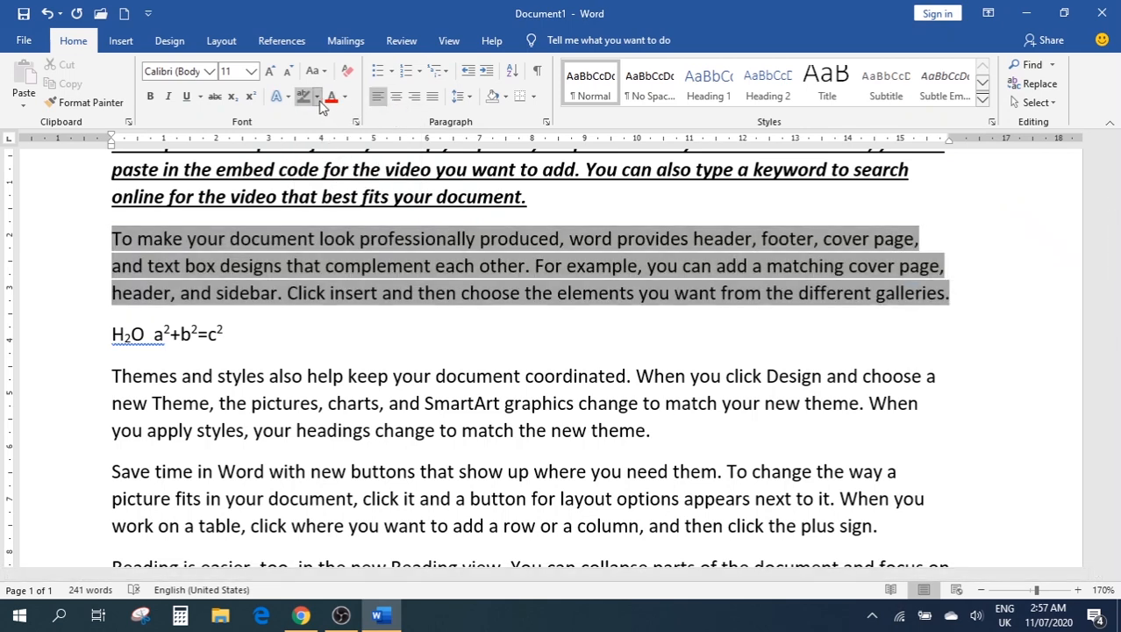
{"action": "left_click", "coordinate": [317, 98]}
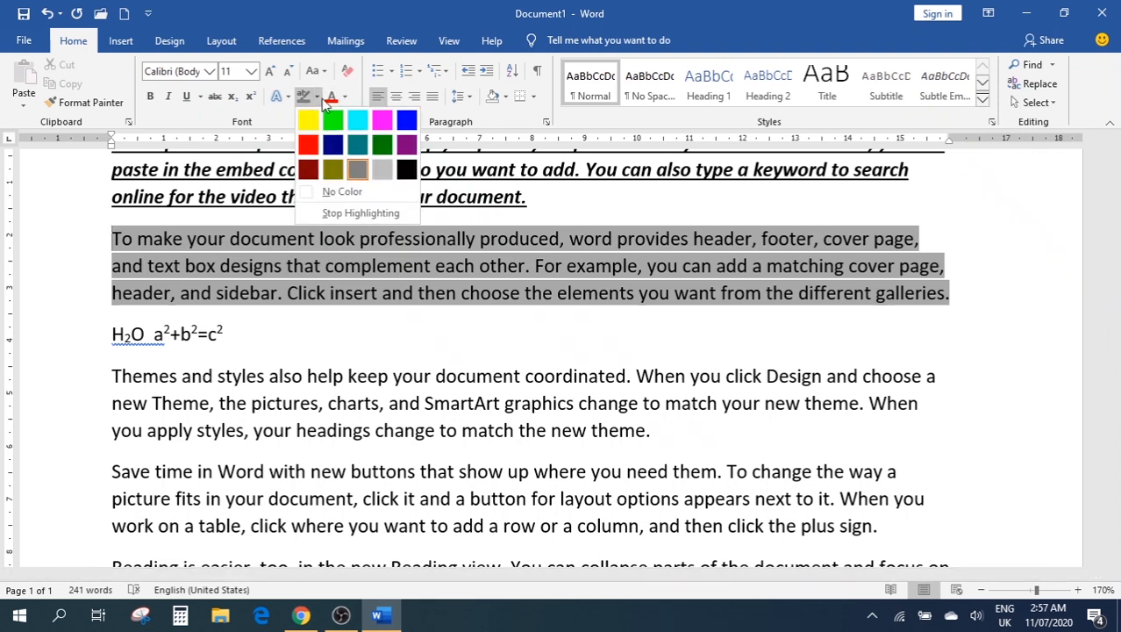
{"action": "left_click", "coordinate": [344, 196]}
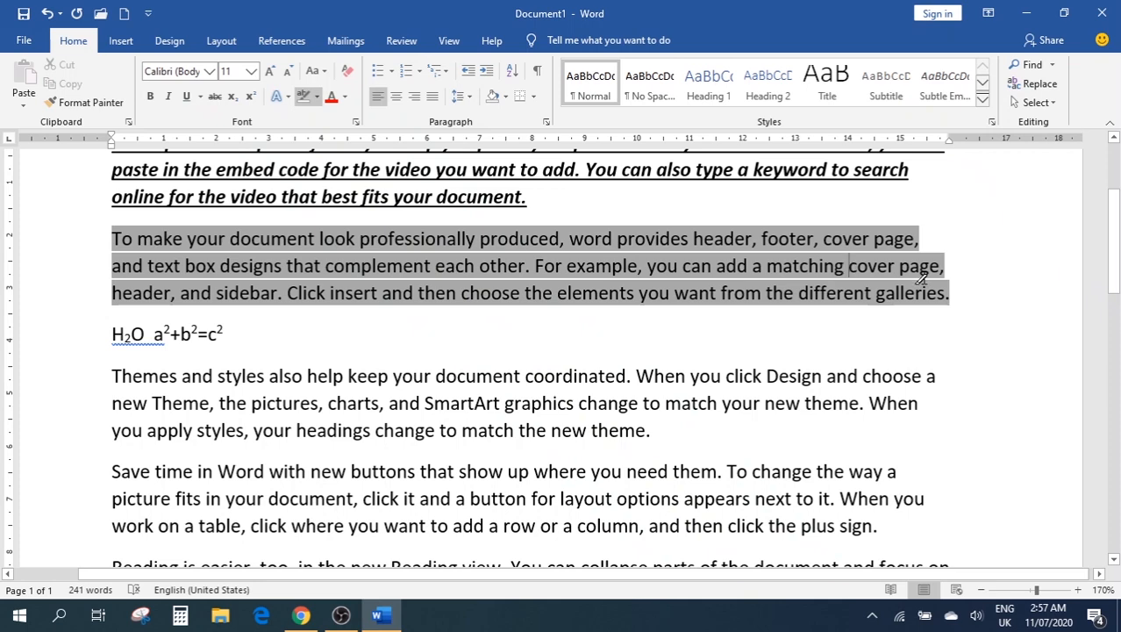
{"action": "left_click_drag", "start_coordinate": [961, 286], "coordinate": [94, 233]}
{"action": "left_click", "coordinate": [370, 283]}
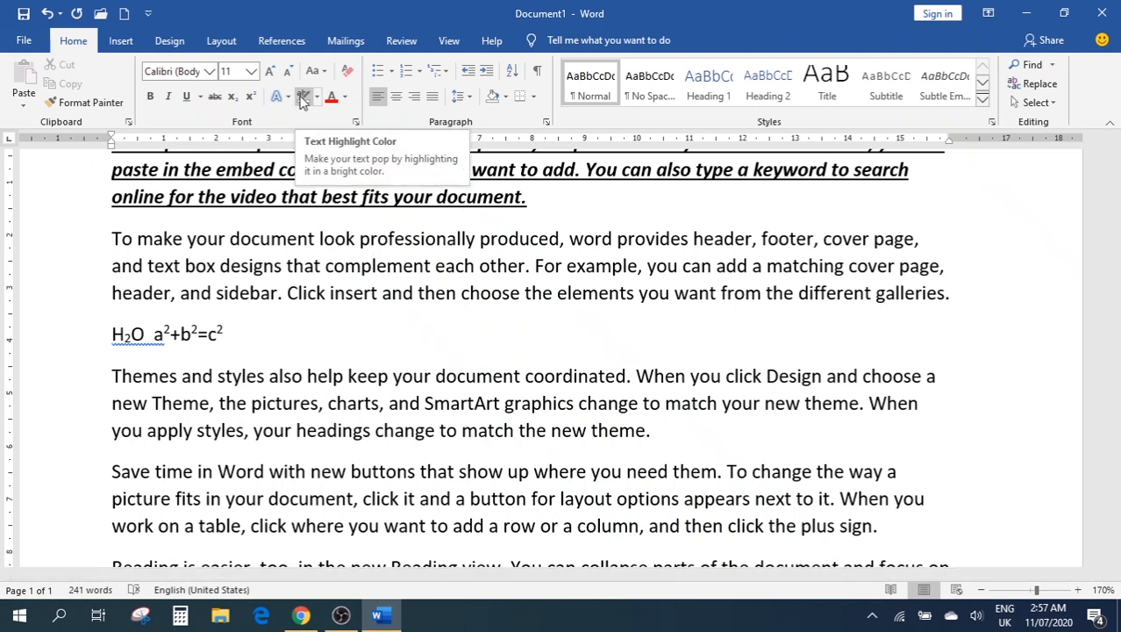
{"action": "mouse_move", "coordinate": [110, 233]}
{"action": "left_mouse_down"}
{"action": "mouse_move", "coordinate": [156, 258]}
{"action": "mouse_move", "coordinate": [614, 285]}
{"action": "mouse_move", "coordinate": [834, 268]}
{"action": "mouse_move", "coordinate": [969, 293]}
{"action": "mouse_move", "coordinate": [954, 295]}
{"action": "left_mouse_up"}
{"action": "left_click", "coordinate": [303, 99]}
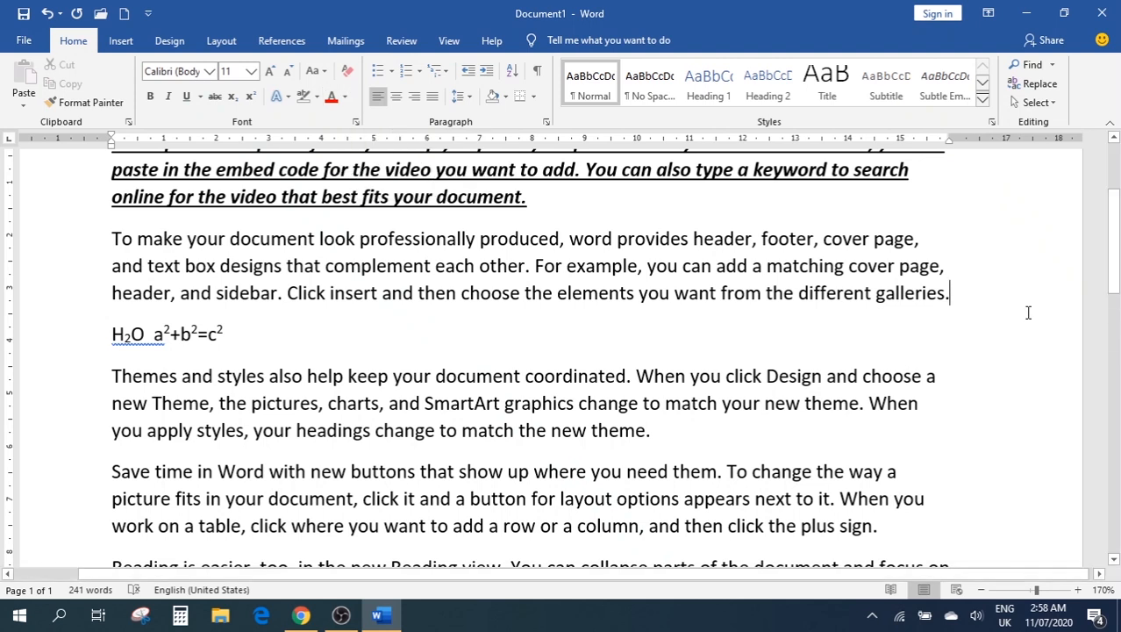
{"action": "left_click_drag", "start_coordinate": [966, 293], "coordinate": [93, 235]}
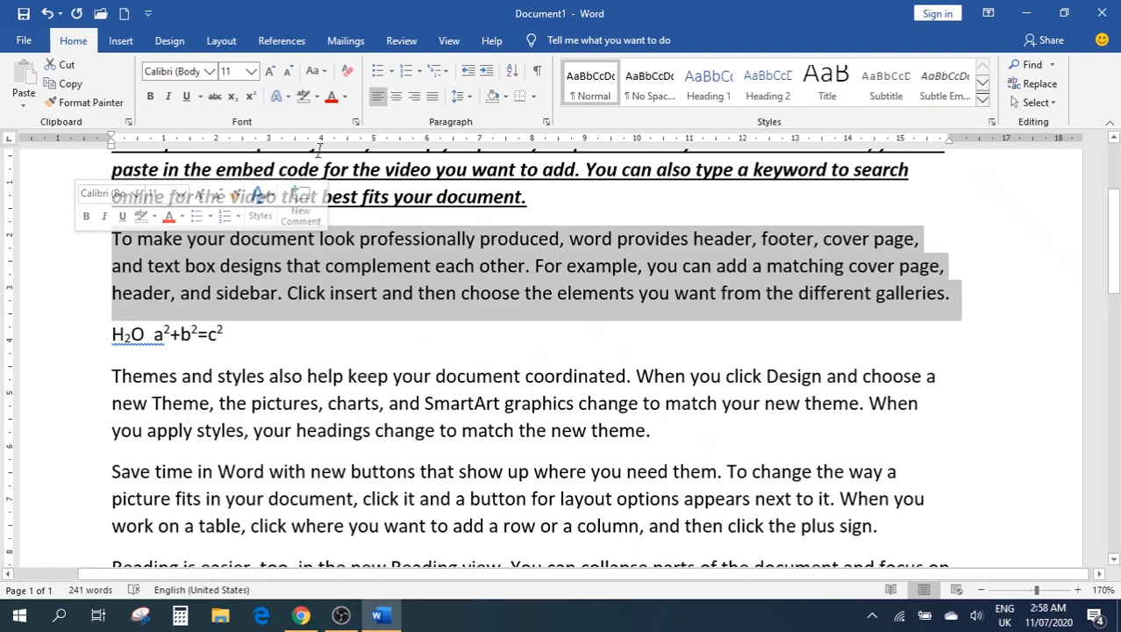
Look over the font colour and text fill options, then close the Format Text Effects pane
{"action": "left_click", "coordinate": [346, 98]}
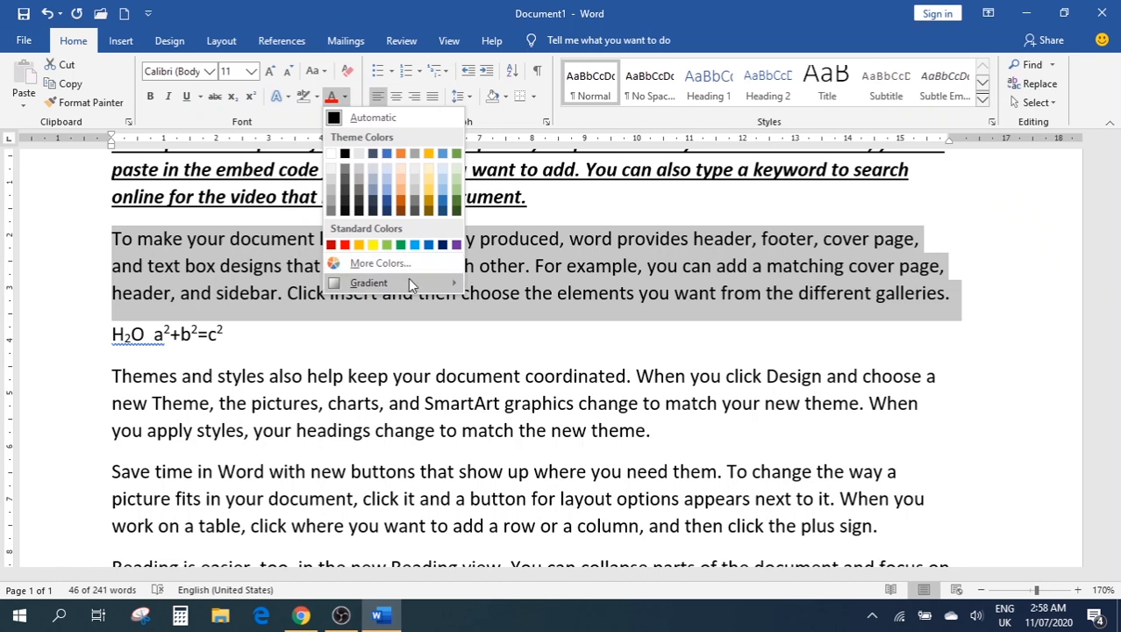
{"action": "mouse_move", "coordinate": [403, 289]}
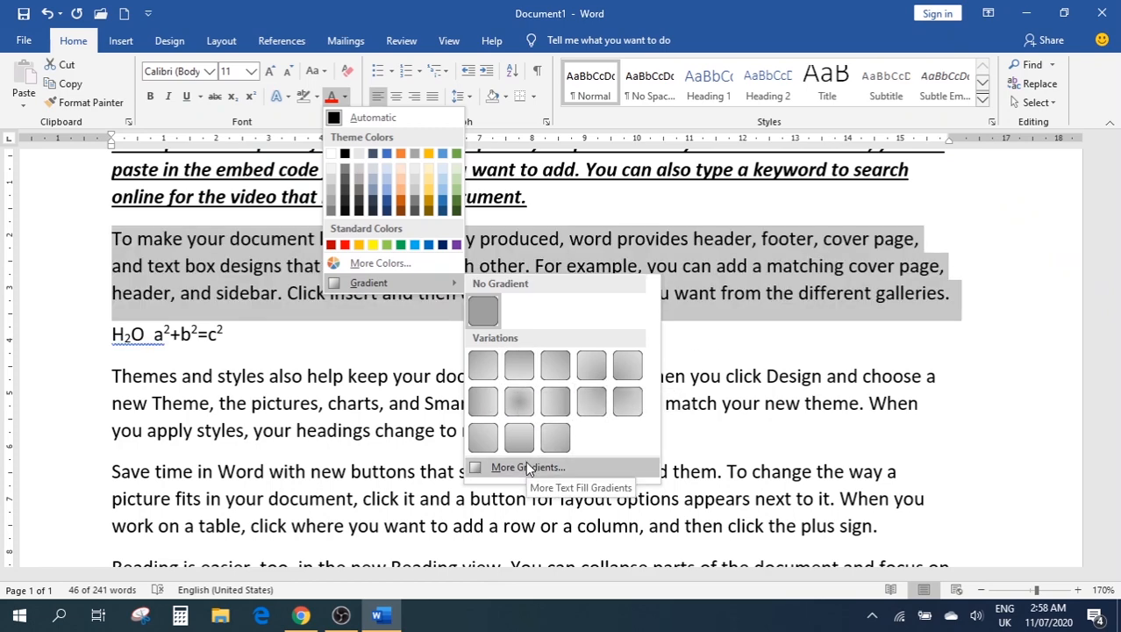
{"action": "left_click", "coordinate": [526, 467]}
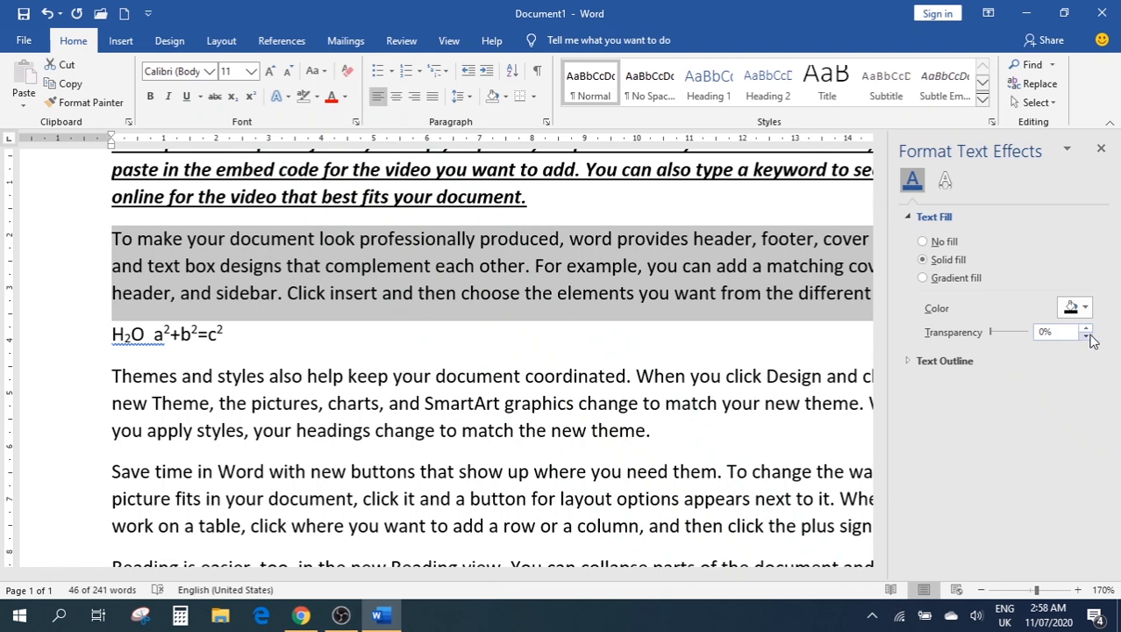
{"action": "left_click", "coordinate": [739, 344]}
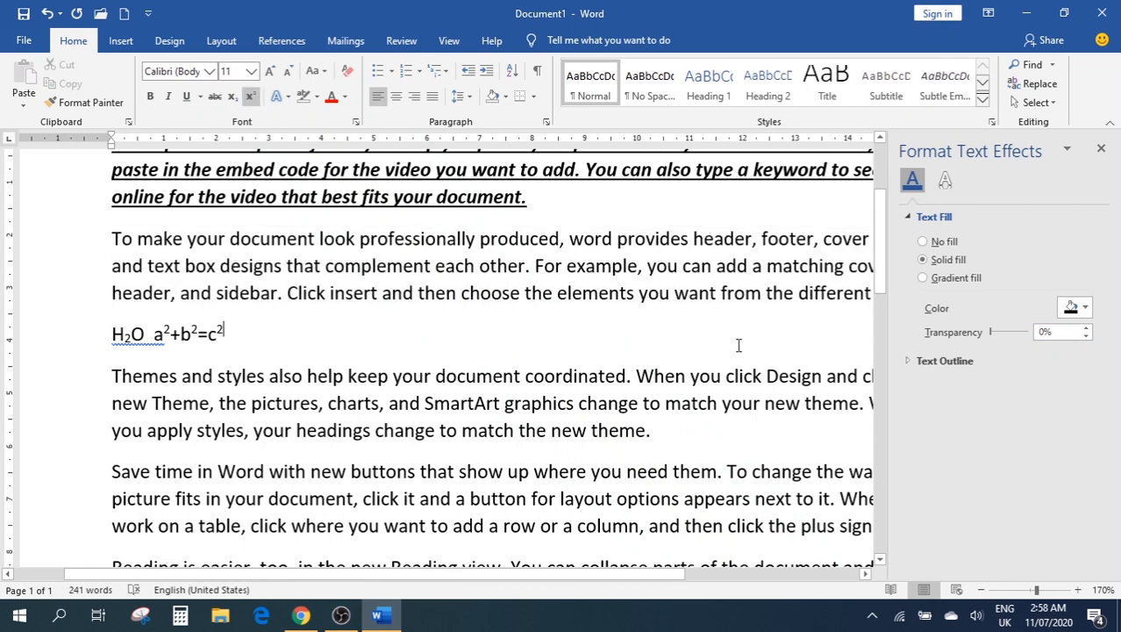
{"action": "left_click", "coordinate": [1101, 148]}
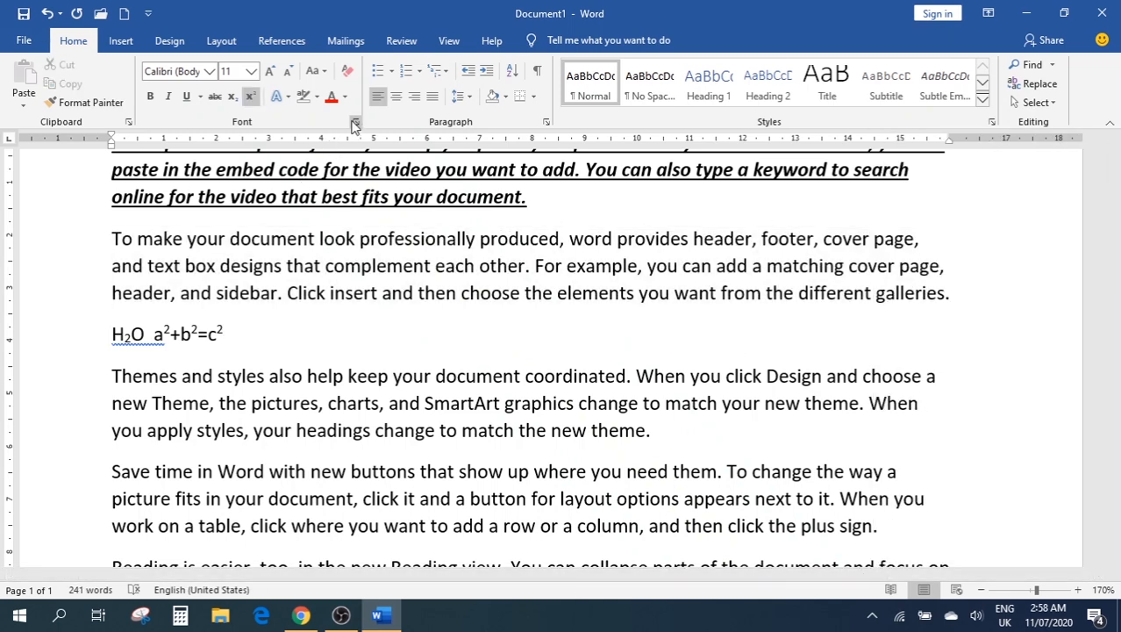
Apply Small caps to the 'To make your document' paragraph through the Font dialog
{"action": "left_click", "coordinate": [957, 294]}
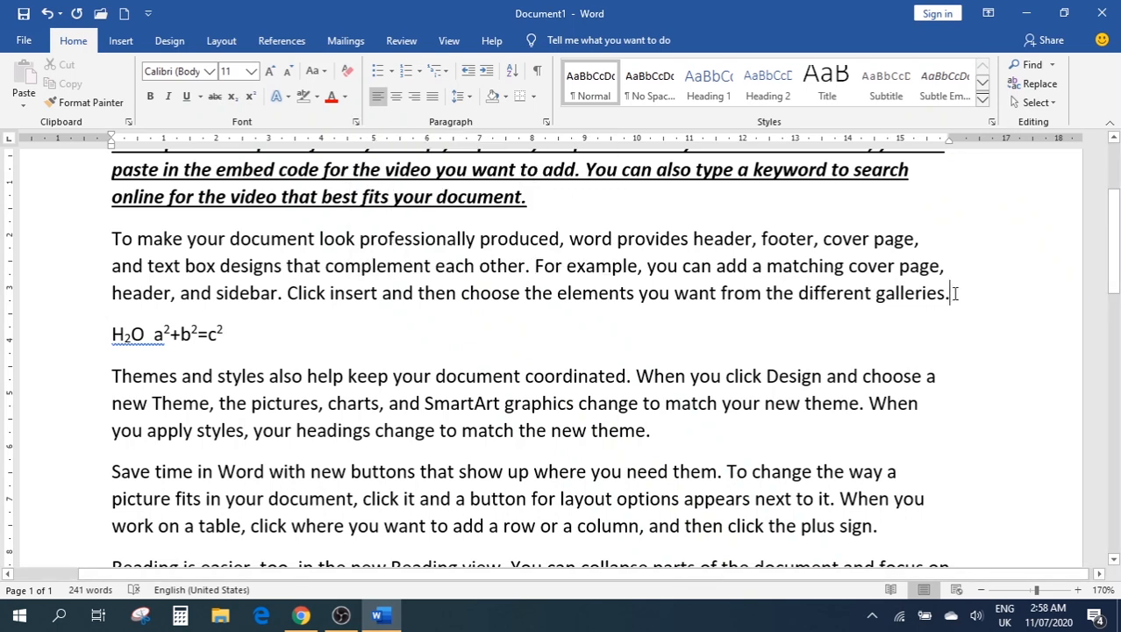
{"action": "left_click_drag", "start_coordinate": [956, 294], "coordinate": [60, 238]}
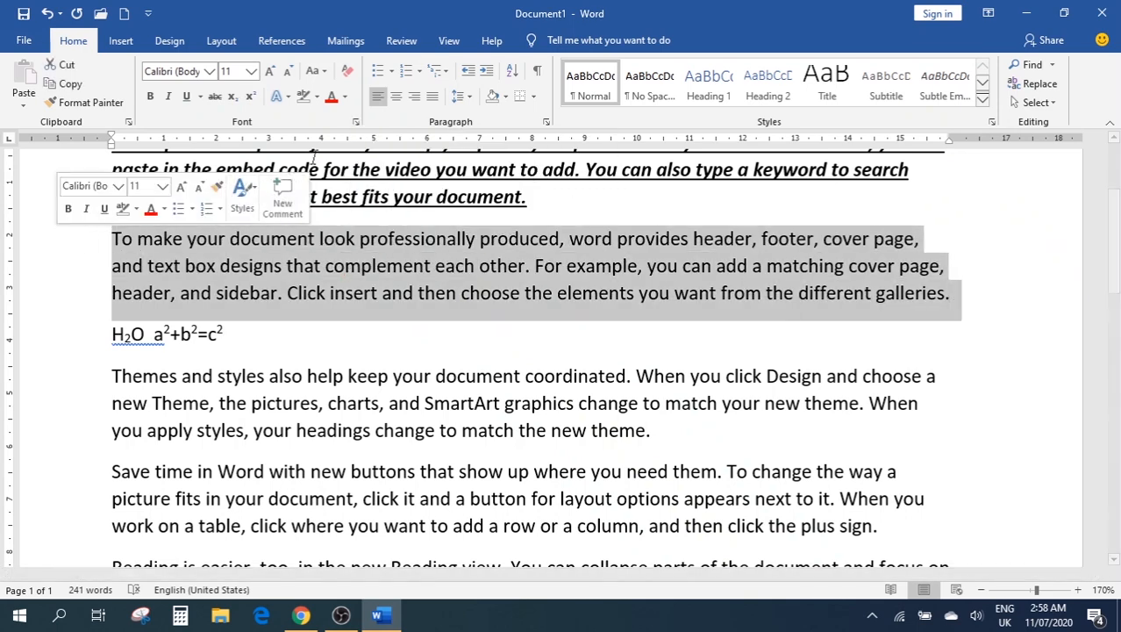
{"action": "left_click", "coordinate": [356, 123]}
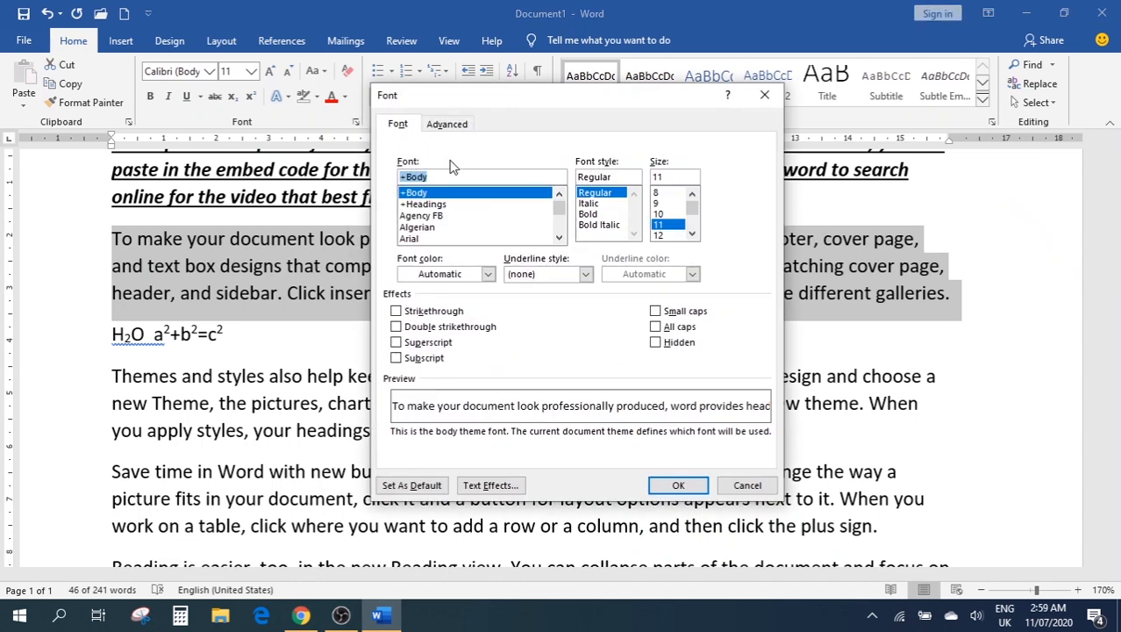
{"action": "left_click", "coordinate": [656, 312]}
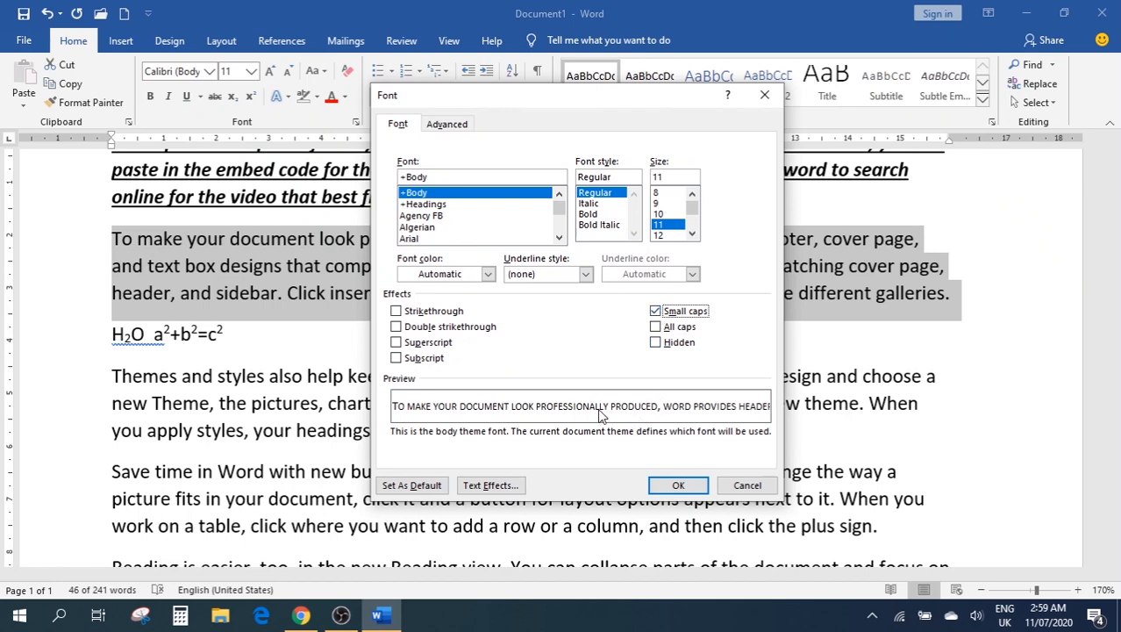
{"action": "left_click", "coordinate": [676, 485]}
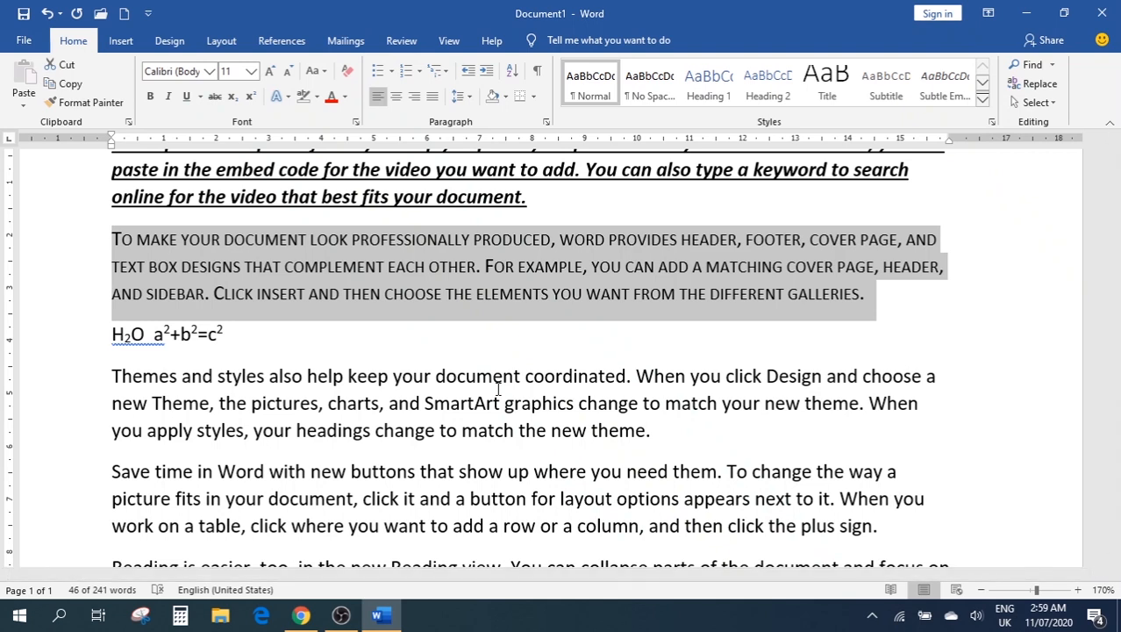
Select the whole small-caps 'To make your document' paragraph
{"action": "left_click", "coordinate": [125, 245]}
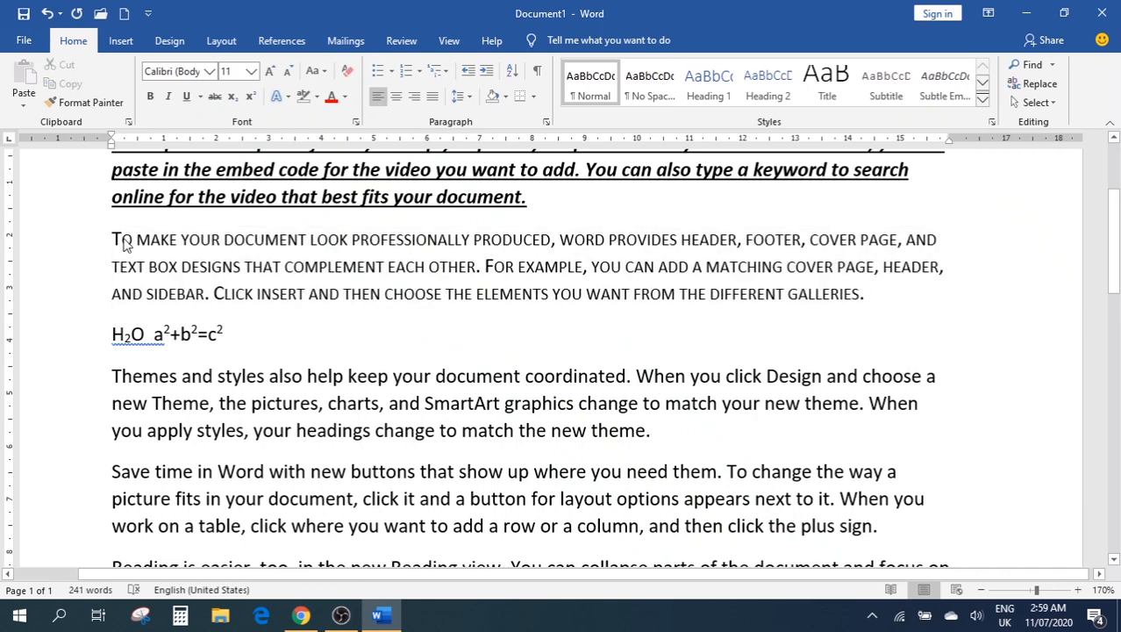
{"action": "left_click_drag", "start_coordinate": [113, 242], "coordinate": [175, 247]}
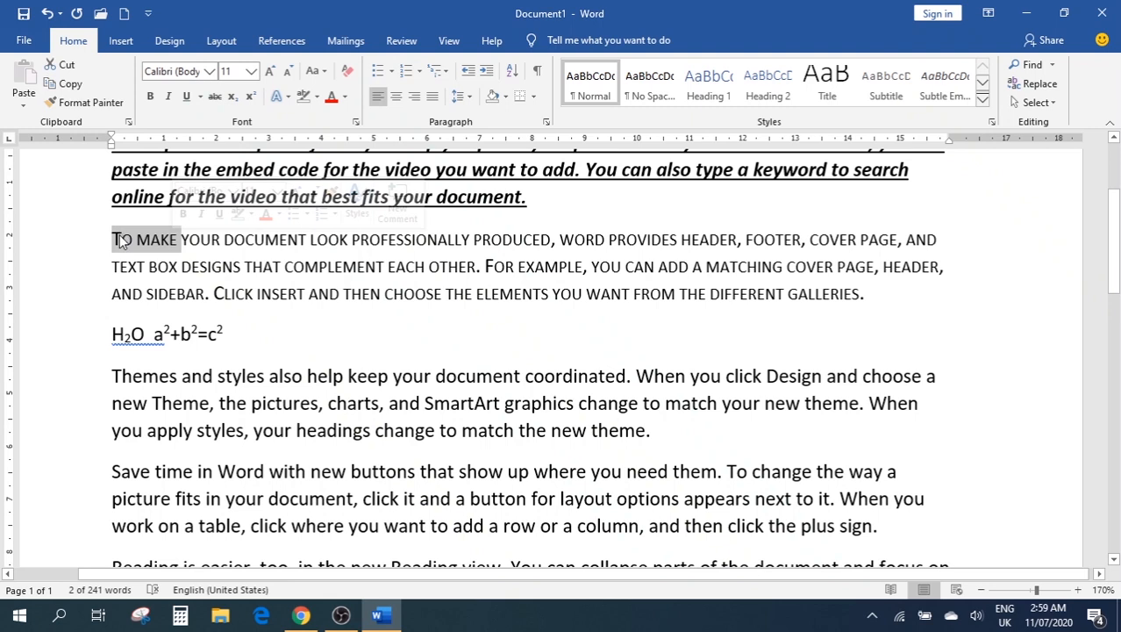
{"action": "left_click", "coordinate": [123, 244]}
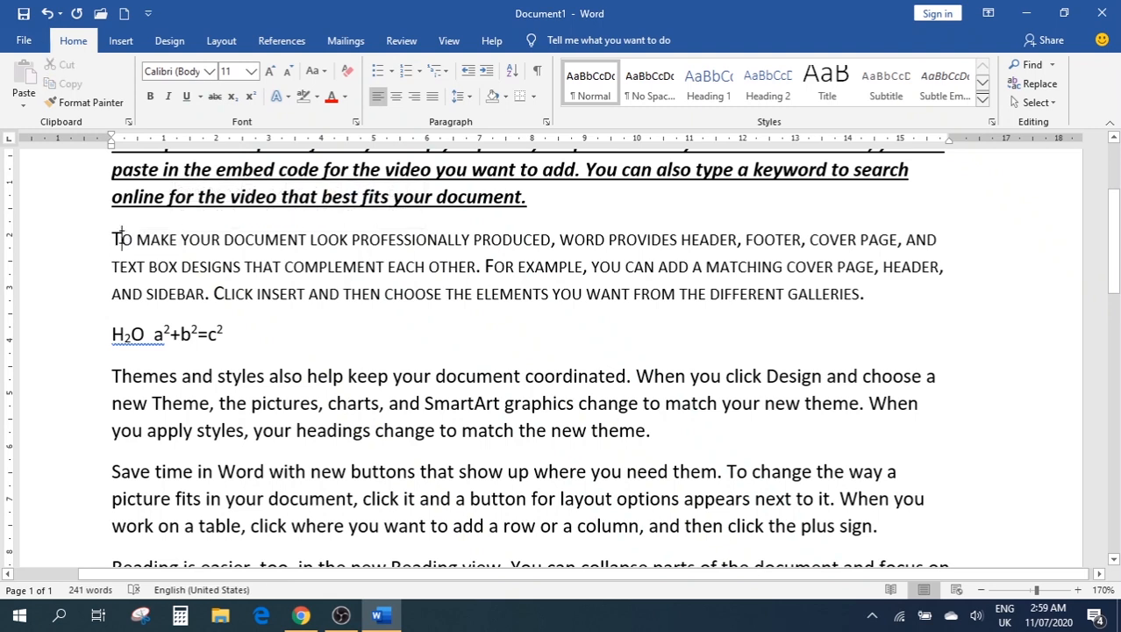
{"action": "left_click", "coordinate": [880, 293]}
{"action": "left_click_drag", "start_coordinate": [880, 293], "coordinate": [96, 247]}
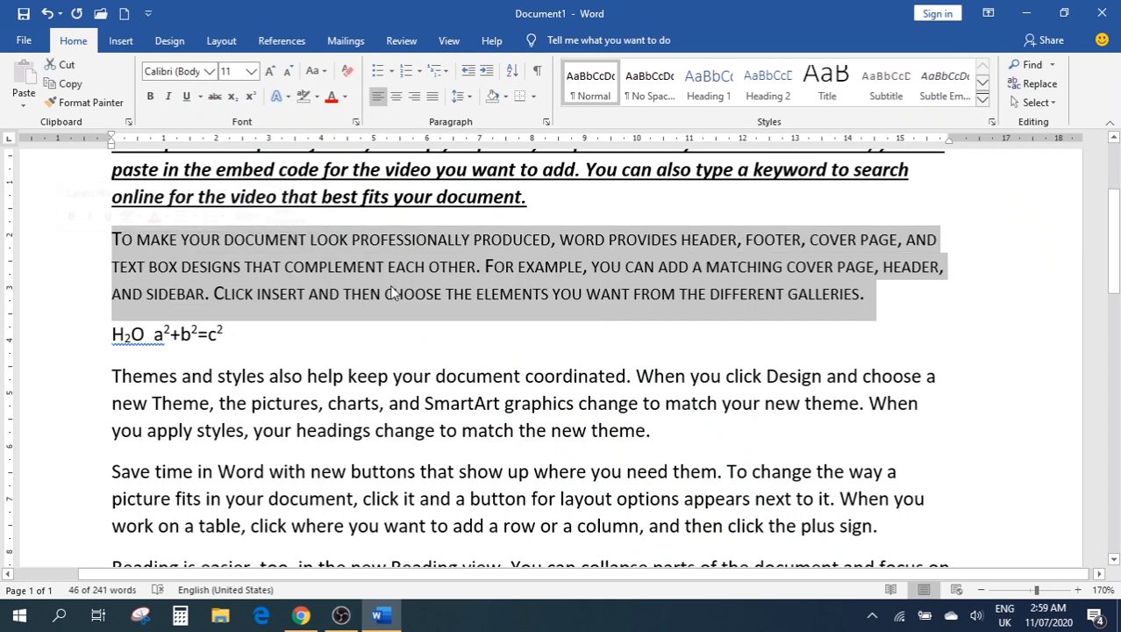
In the Font dialog, turn off Small caps, preview All caps, and apply Hidden
{"action": "left_click", "coordinate": [355, 121]}
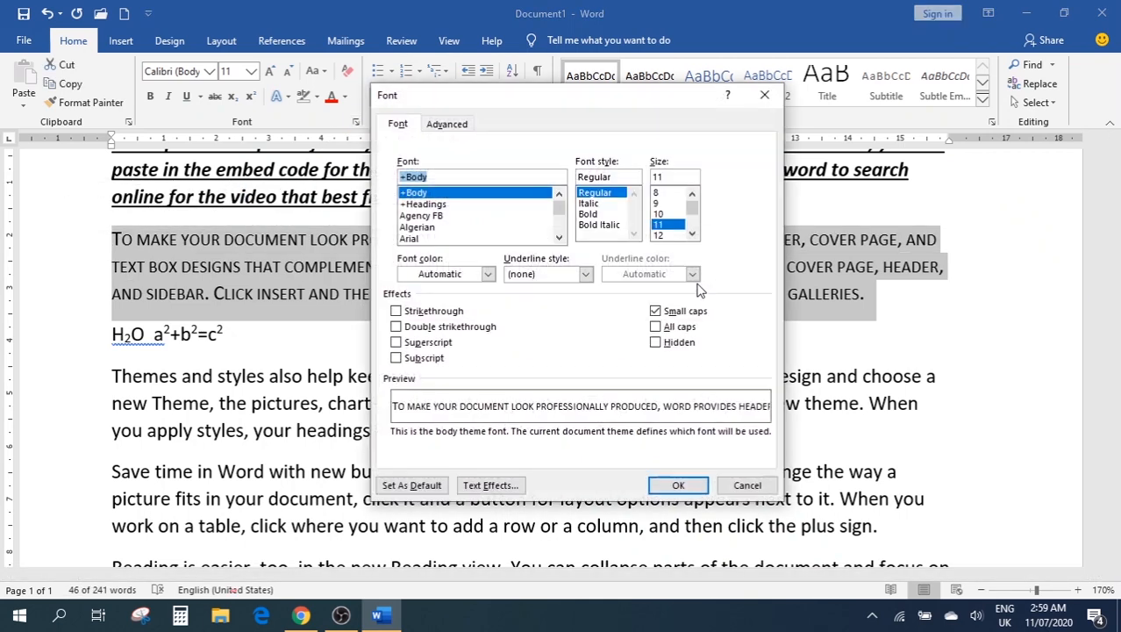
{"action": "left_click", "coordinate": [668, 312]}
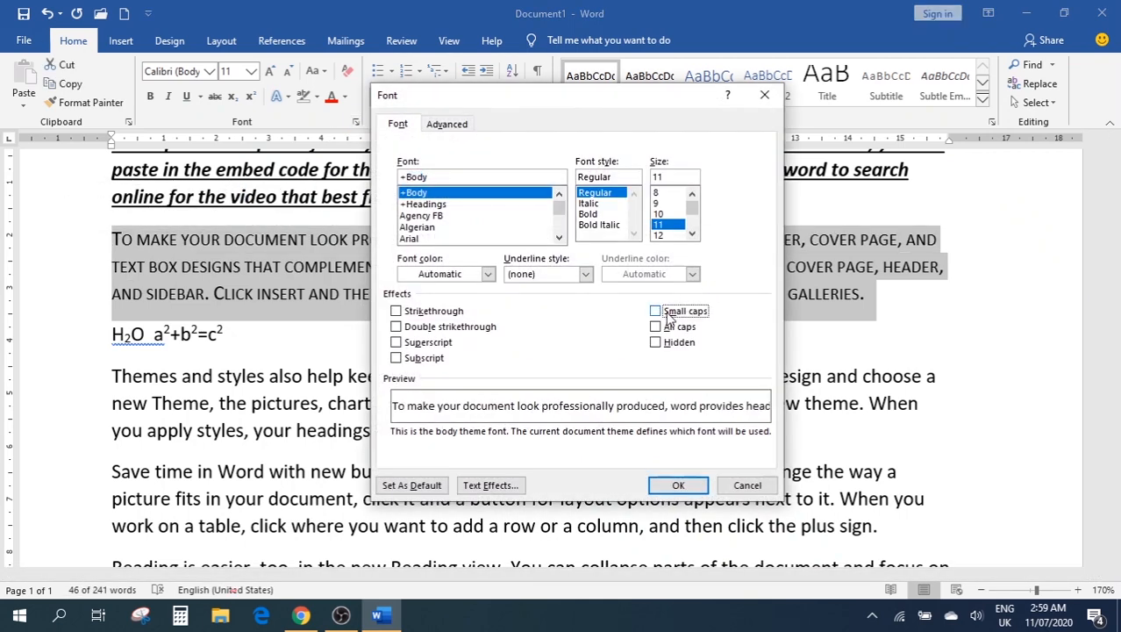
{"action": "left_click", "coordinate": [674, 329]}
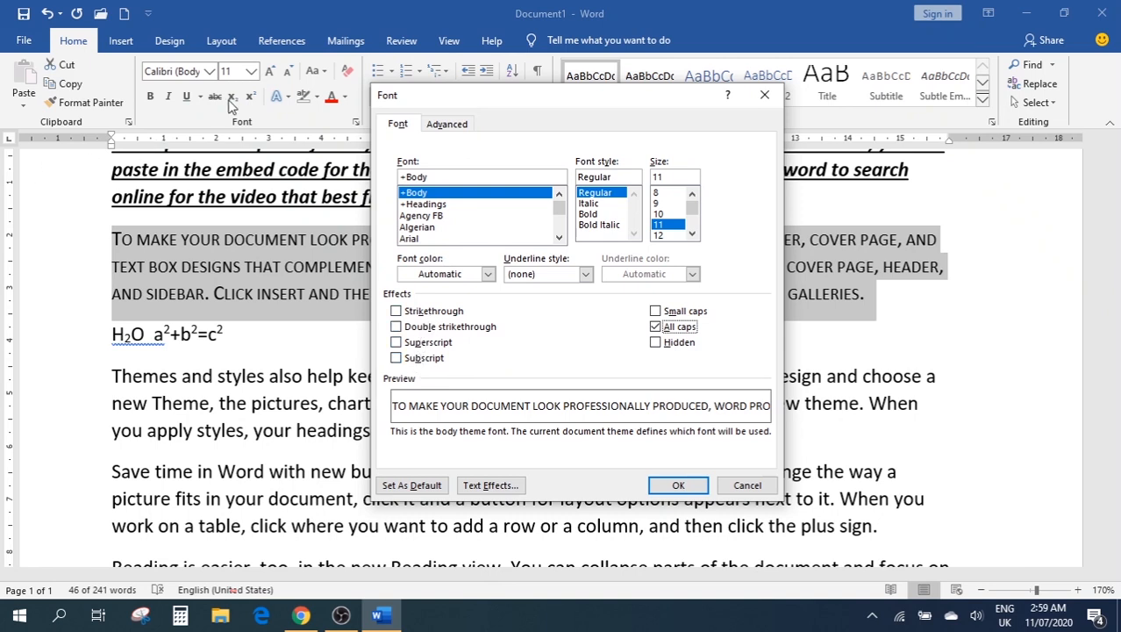
{"action": "left_click", "coordinate": [660, 328]}
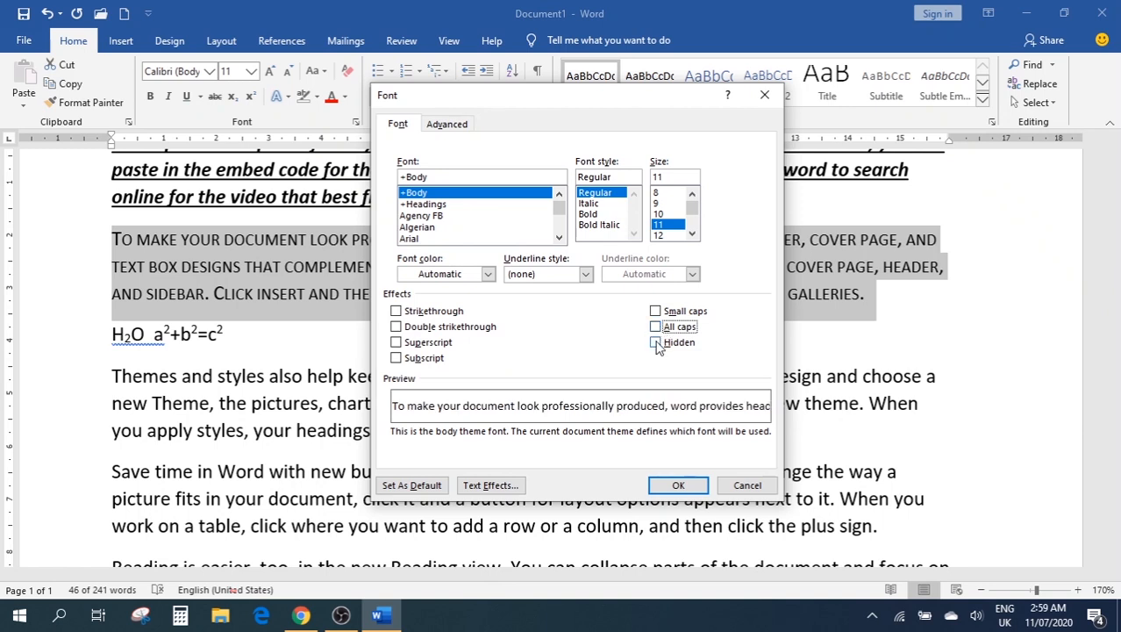
{"action": "left_click", "coordinate": [657, 343]}
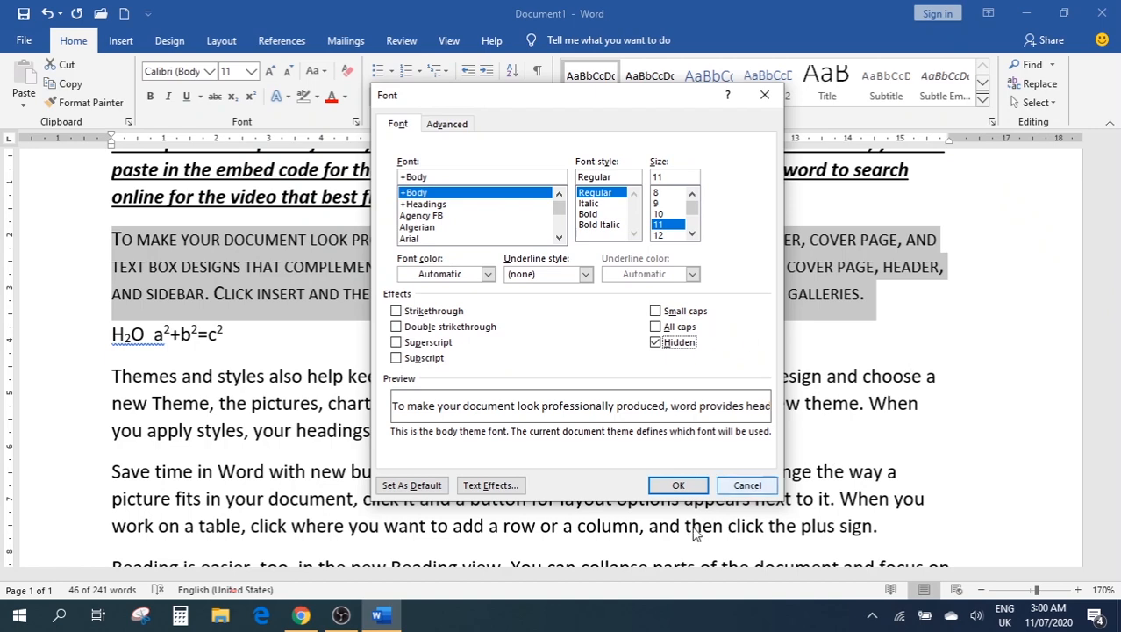
{"action": "left_click", "coordinate": [674, 487]}
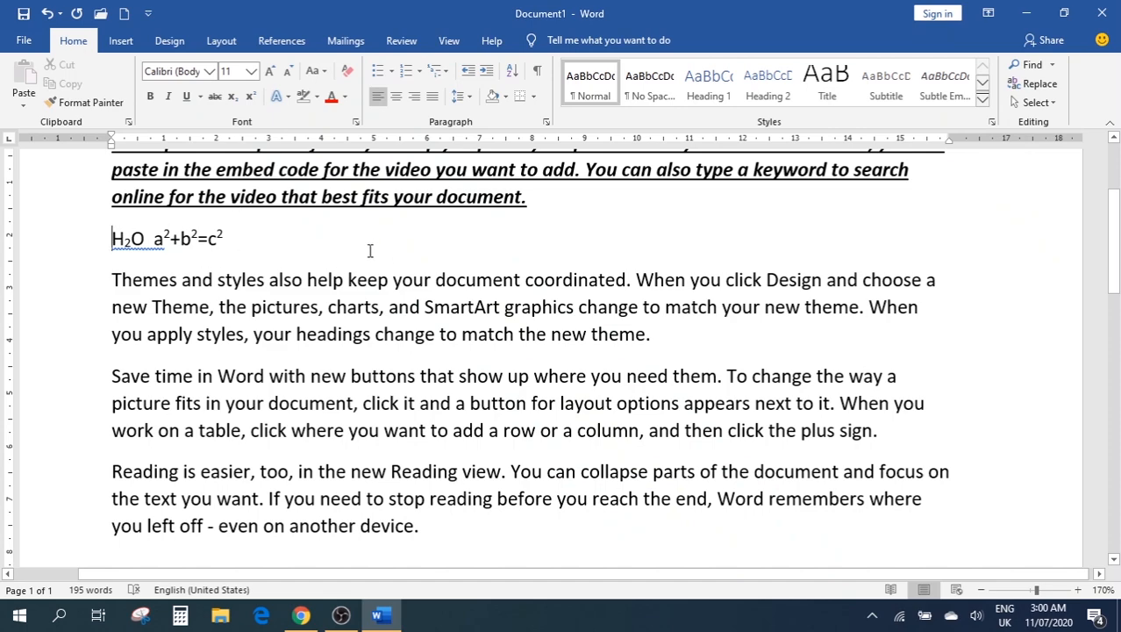
Open the Font dialog and close it without making changes
{"action": "scroll", "coordinate": [516, 266], "scroll_direction": "down", "scroll_amount": 1}
{"action": "scroll", "coordinate": [526, 292], "scroll_direction": "up", "scroll_amount": 3}
{"action": "scroll", "coordinate": [525, 293], "scroll_direction": "down", "scroll_amount": 5}
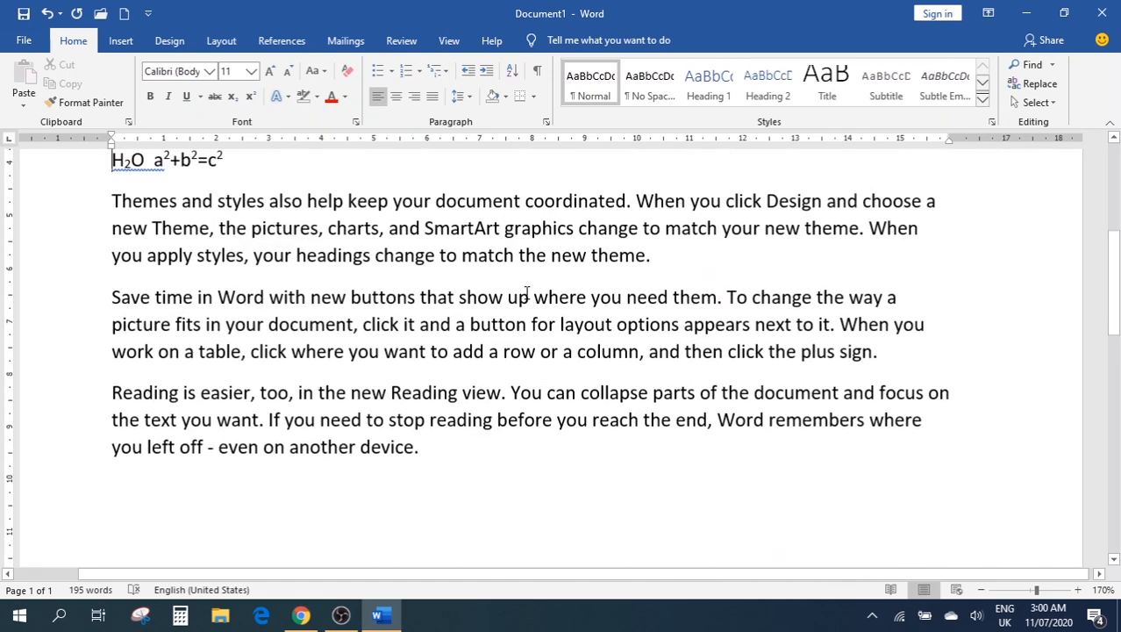
{"action": "scroll", "coordinate": [526, 294], "scroll_direction": "up", "scroll_amount": 5}
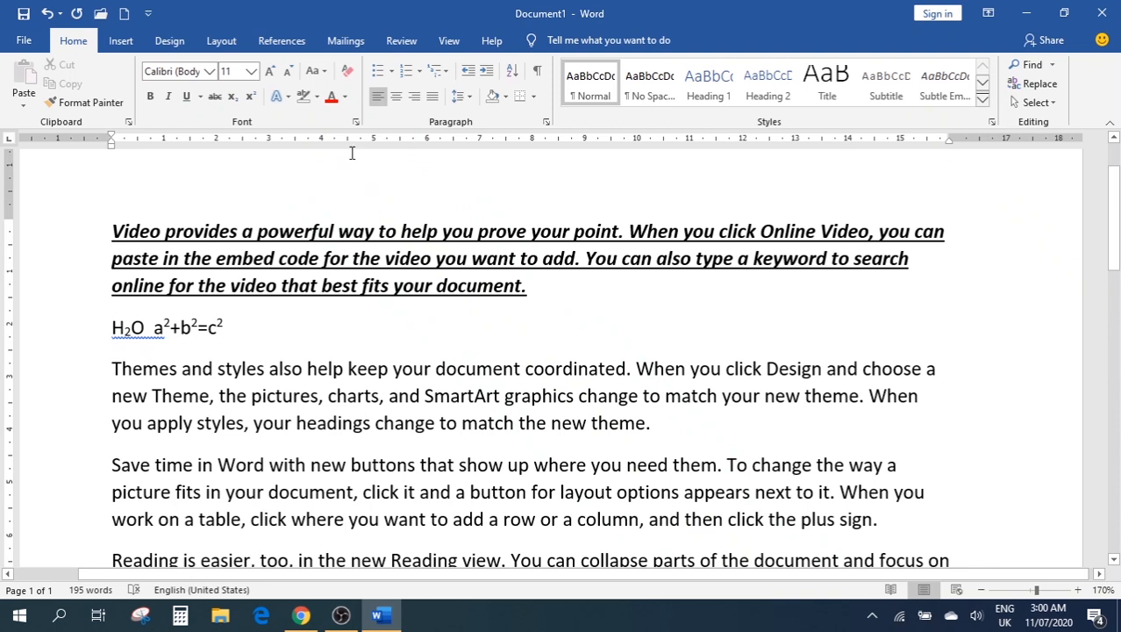
{"action": "left_click", "coordinate": [355, 122]}
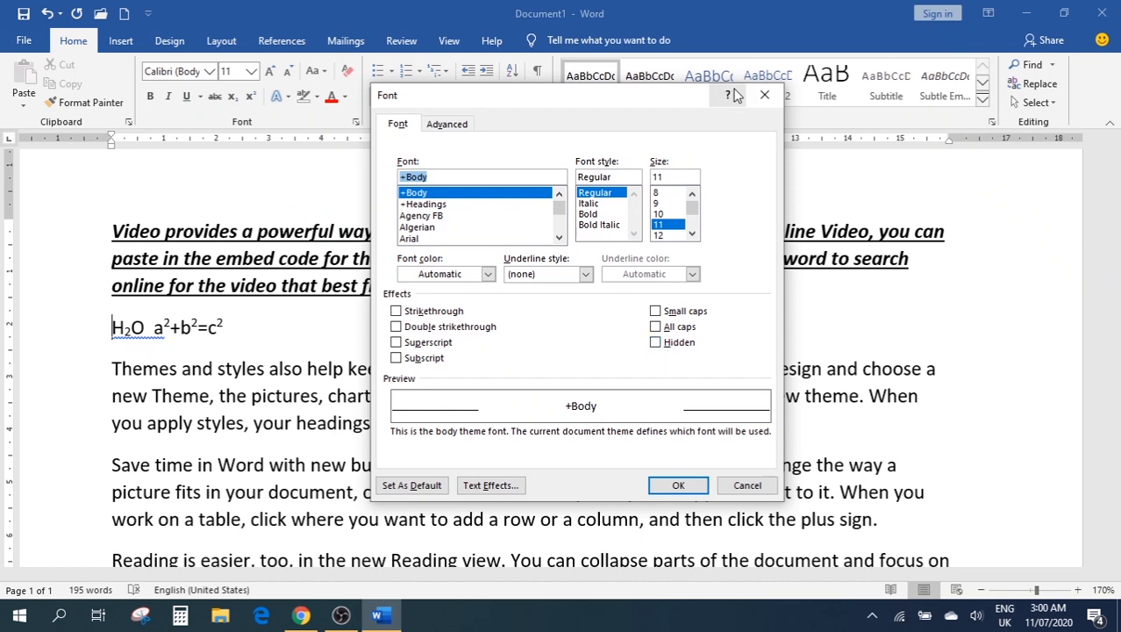
{"action": "left_click", "coordinate": [764, 97]}
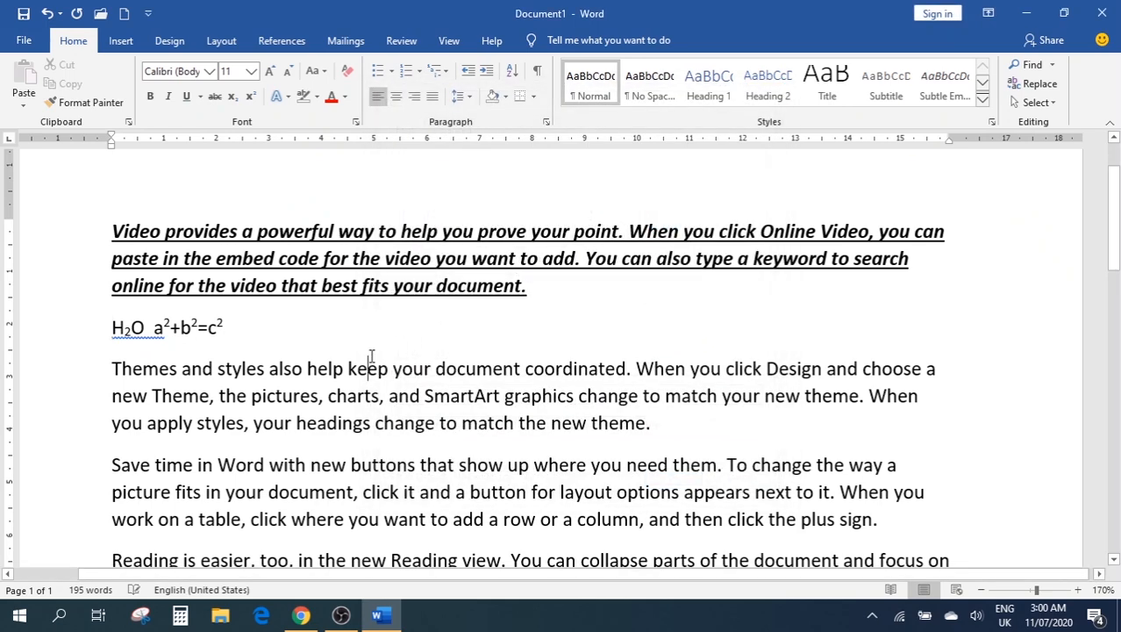
Select all text and clear Hidden in the Font dialog so the paragraph reappears
{"action": "key", "text": "ctrl+a"}
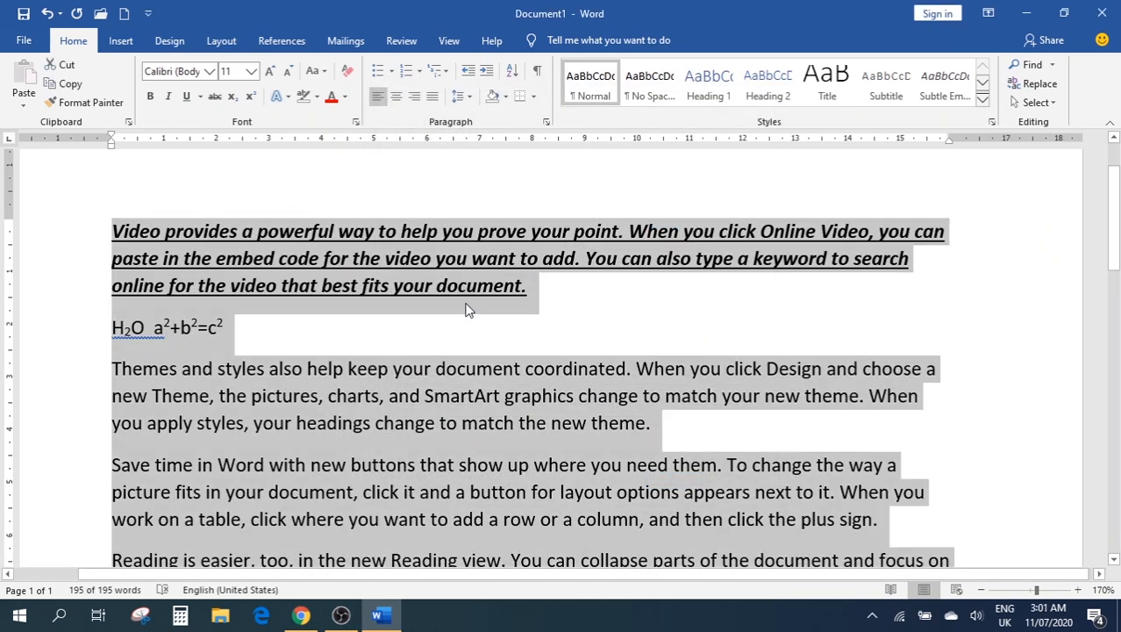
{"action": "left_click", "coordinate": [356, 124]}
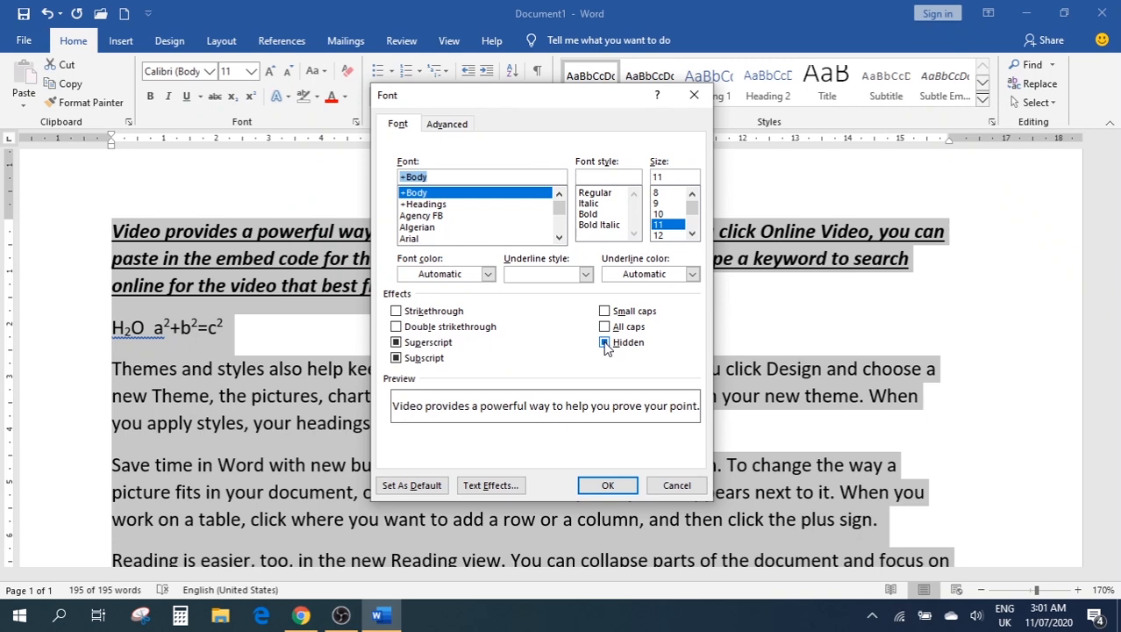
{"action": "left_click", "coordinate": [605, 343]}
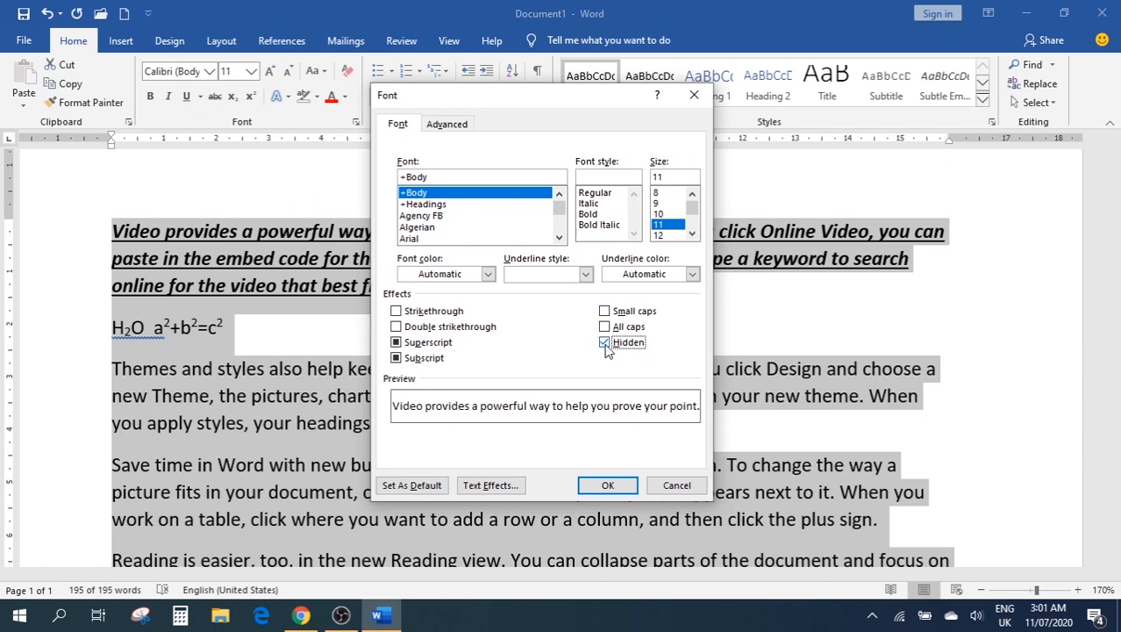
{"action": "left_click", "coordinate": [606, 344]}
{"action": "left_click", "coordinate": [600, 488]}
{"action": "left_click", "coordinate": [267, 368]}
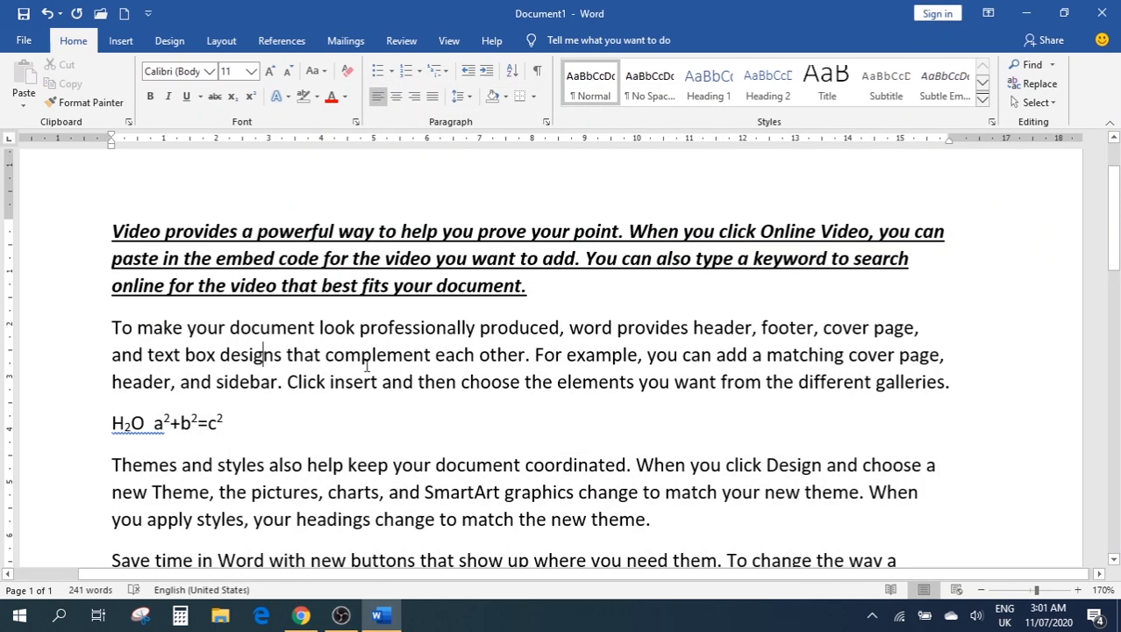
{"action": "left_click_drag", "start_coordinate": [959, 381], "coordinate": [86, 338]}
{"action": "left_click", "coordinate": [570, 403]}
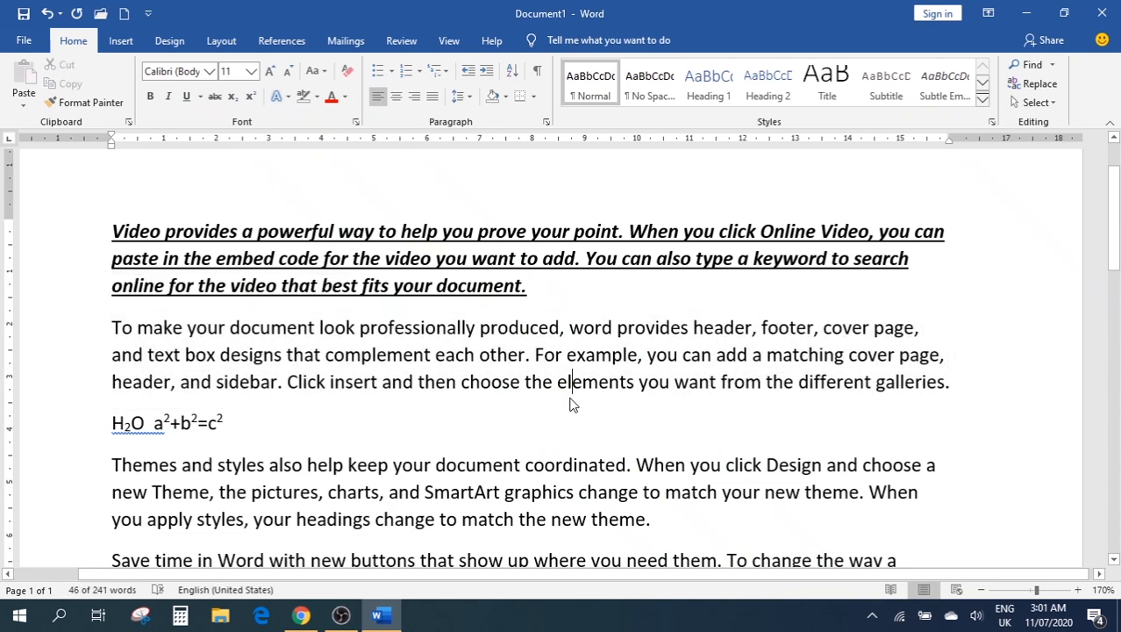
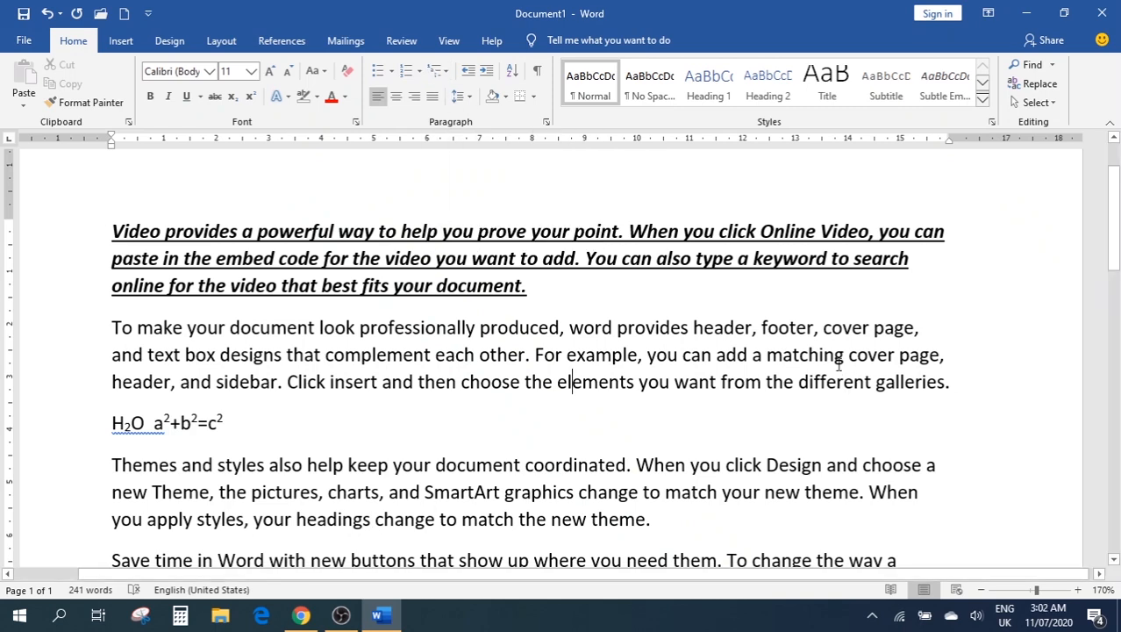
Clear the document and type John, James, Alan, Paul and Henry on separate lines
{"action": "key", "text": "ctrl+a"}
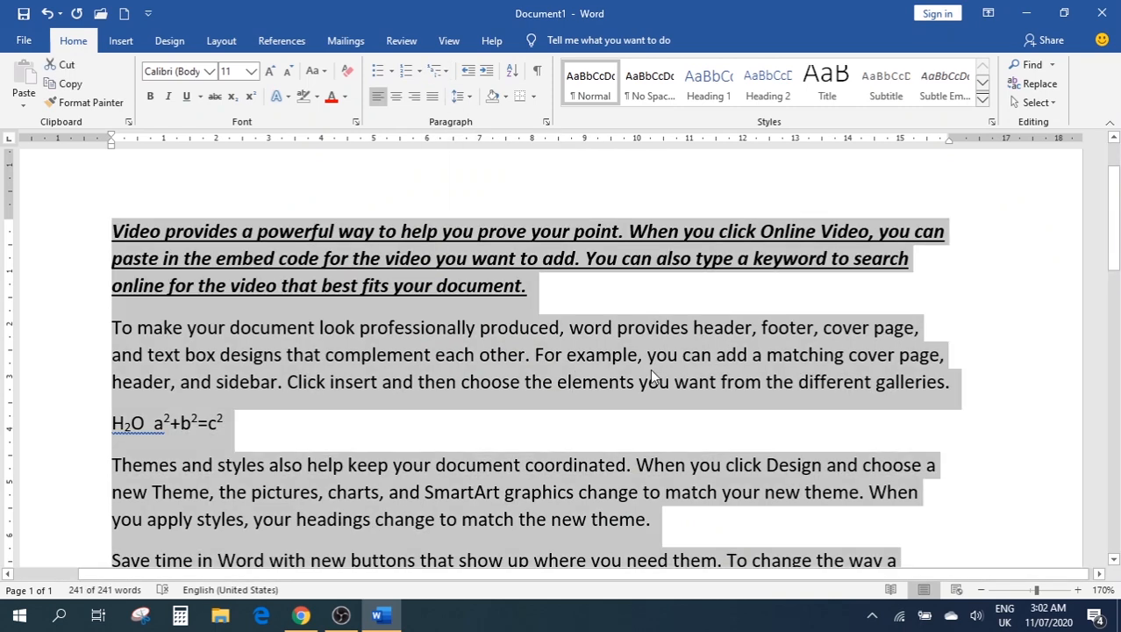
{"action": "key", "text": "Delete"}
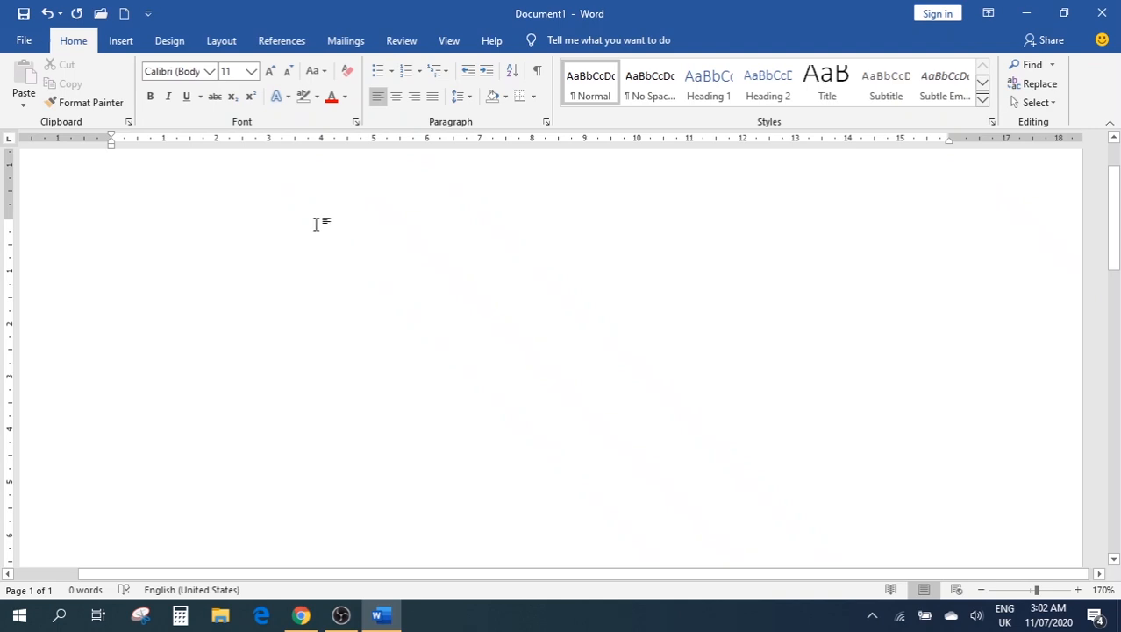
{"action": "type", "text": "J"}
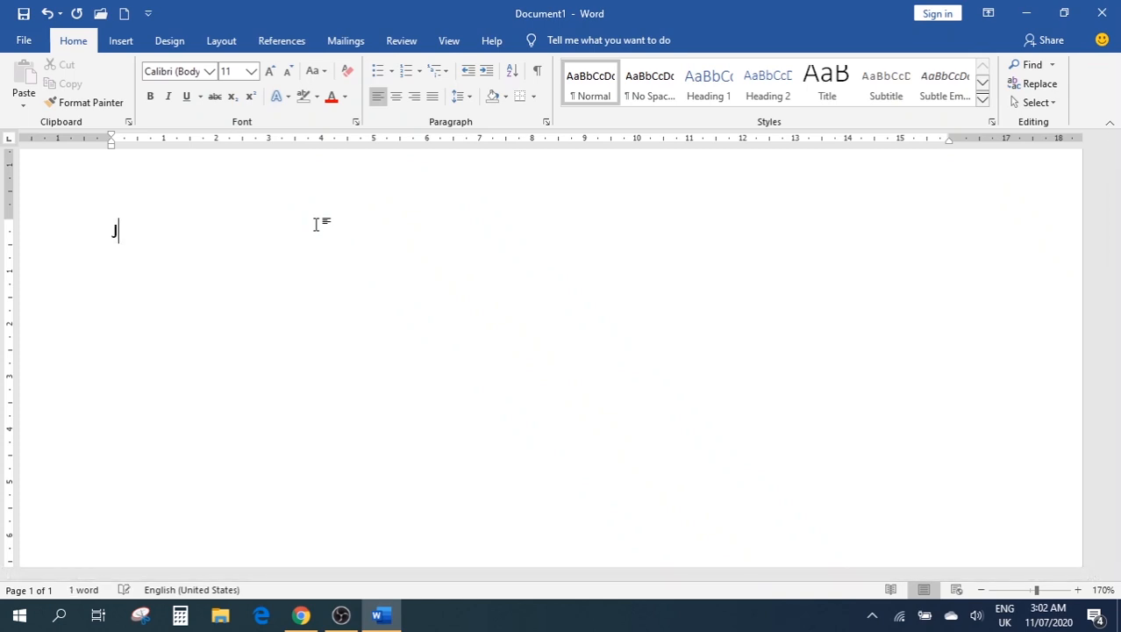
{"action": "type", "text": "ohn"}
{"action": "type", "text": "James"}
{"action": "key", "text": "Return"}
{"action": "type", "text": "/alan"}
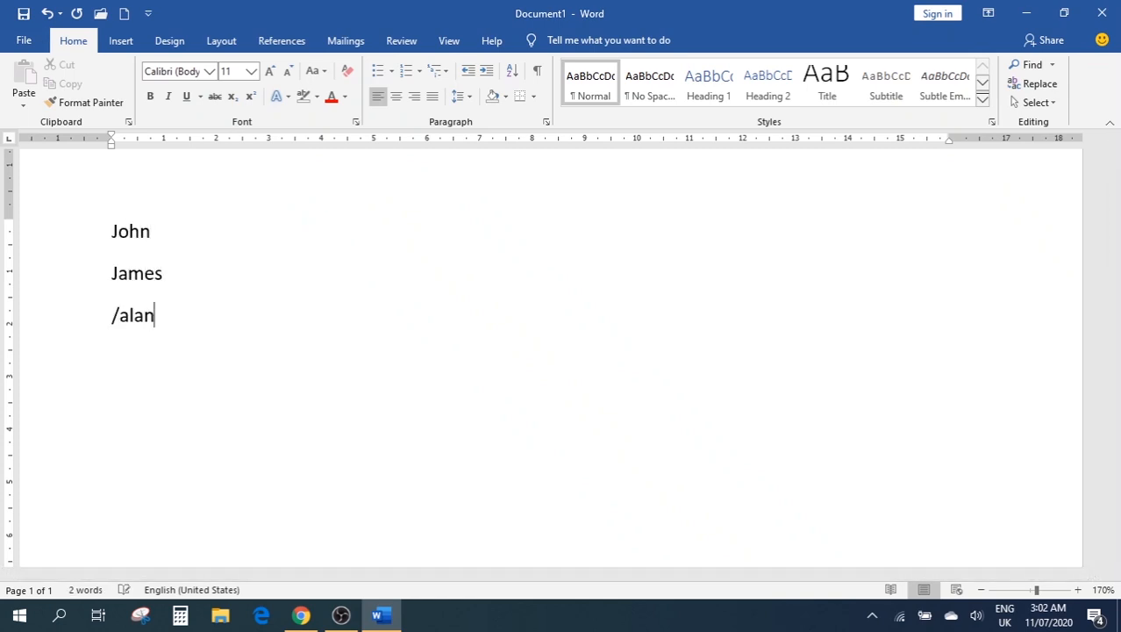
{"action": "key", "text": "BackSpace"}
{"action": "key", "text": "BackSpace"}
{"action": "key", "text": "BackSpace"}
{"action": "key", "text": "BackSpace"}
{"action": "key", "text": "BackSpace"}
{"action": "type", "text": "Alan"}
{"action": "key", "text": "Return"}
{"action": "type", "text": "Paul"}
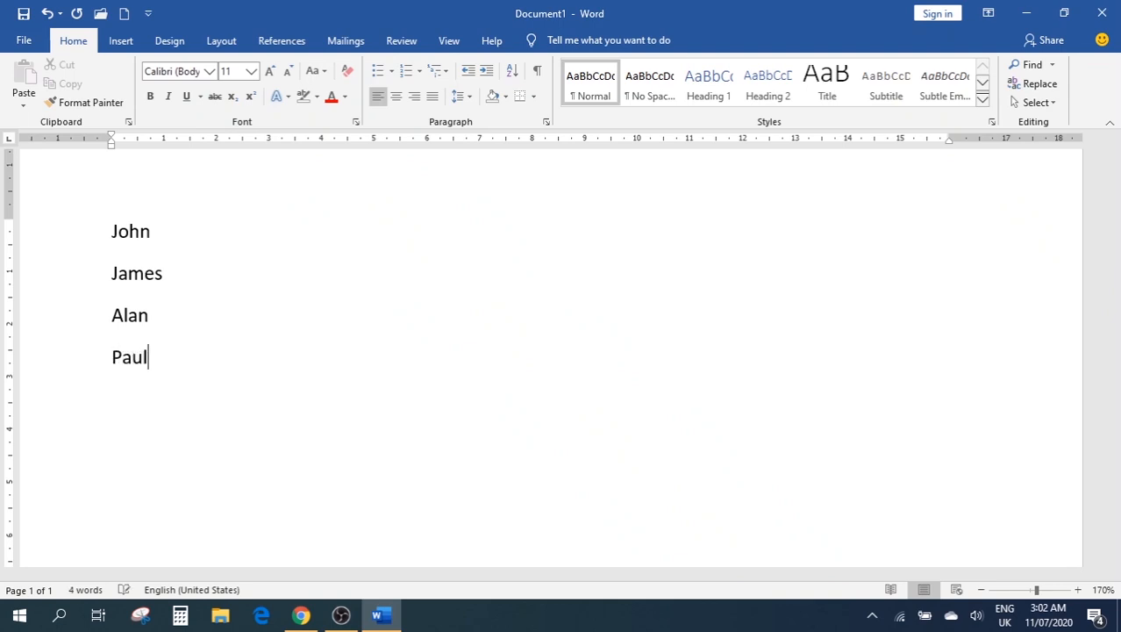
{"action": "key", "text": "Return"}
{"action": "type", "text": "Henry"}
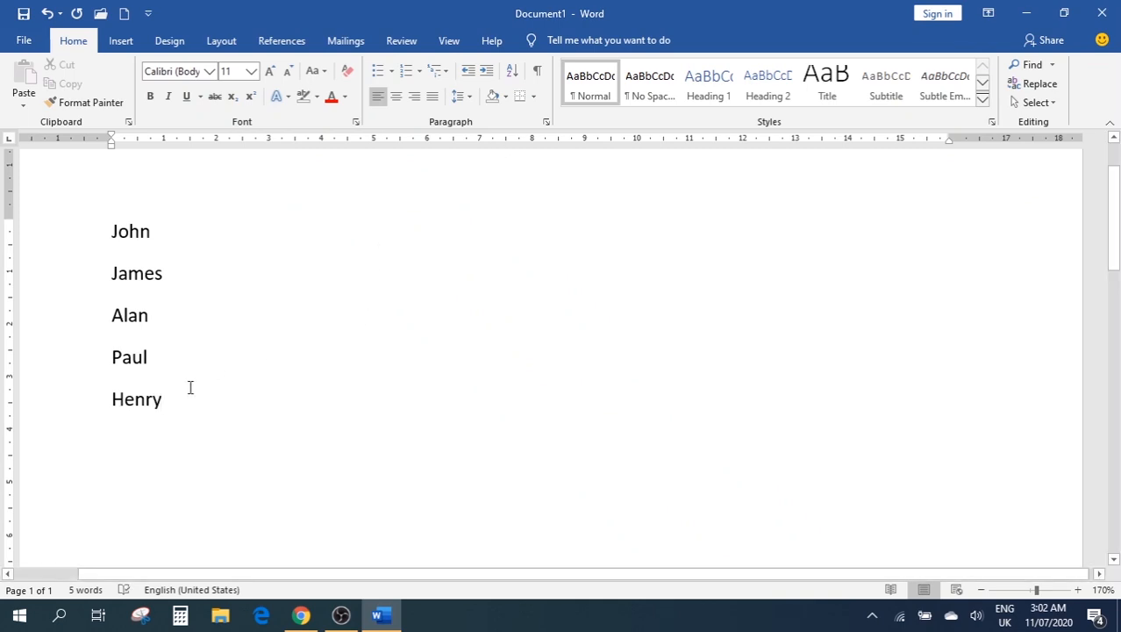
Apply round bullets to the five names, trying list level 4 and undoing back to level 1
{"action": "left_click_drag", "start_coordinate": [180, 397], "coordinate": [98, 232]}
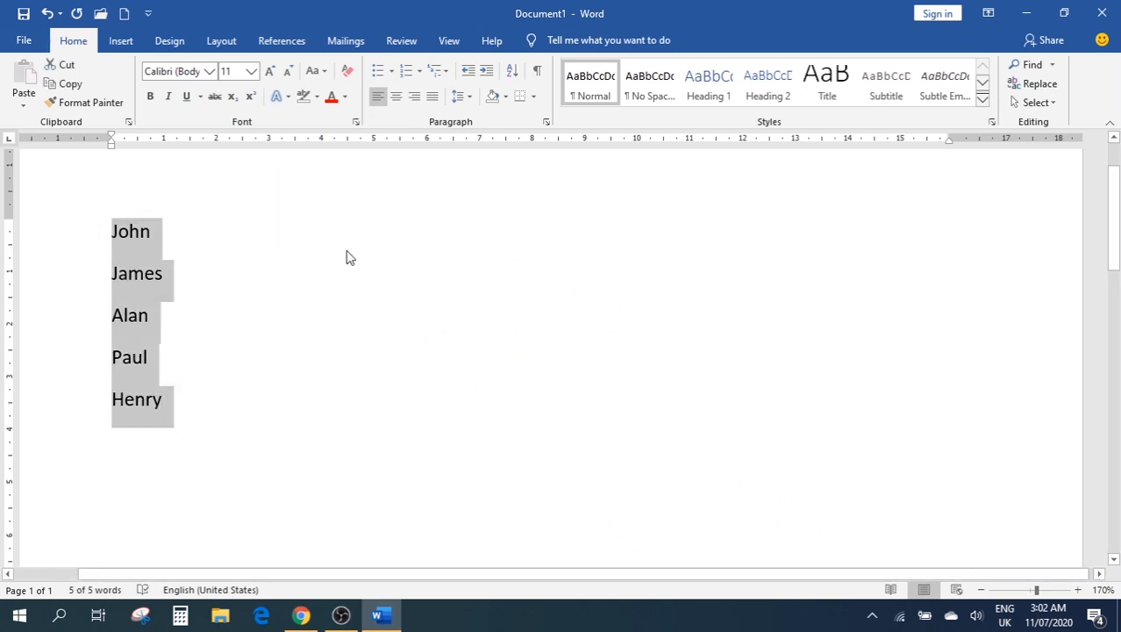
{"action": "left_click", "coordinate": [377, 71]}
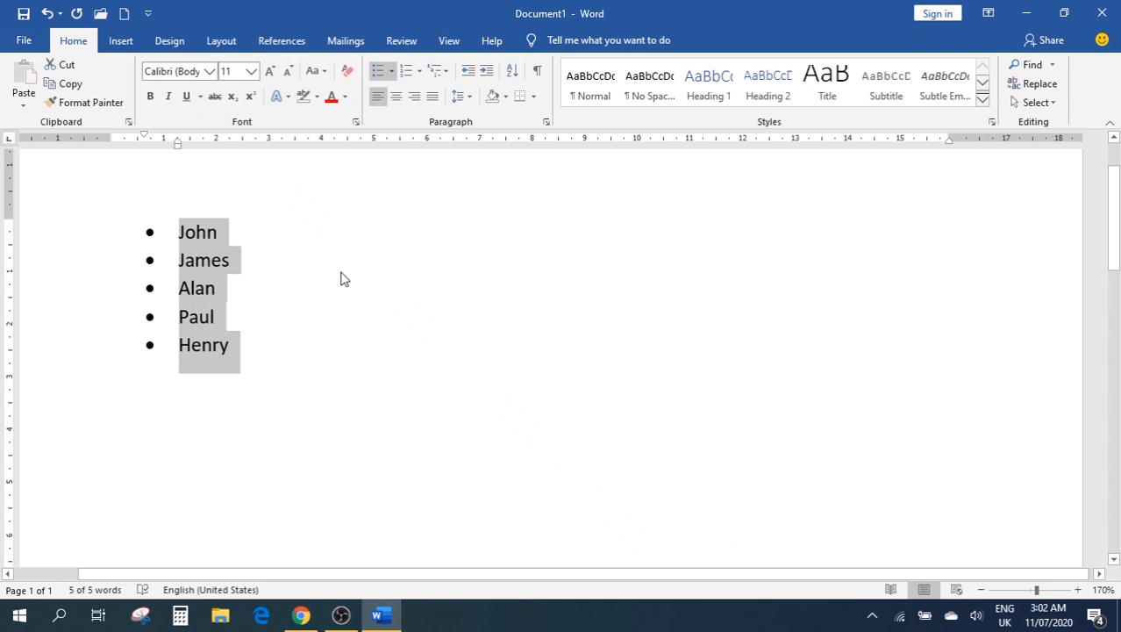
{"action": "left_click", "coordinate": [392, 75]}
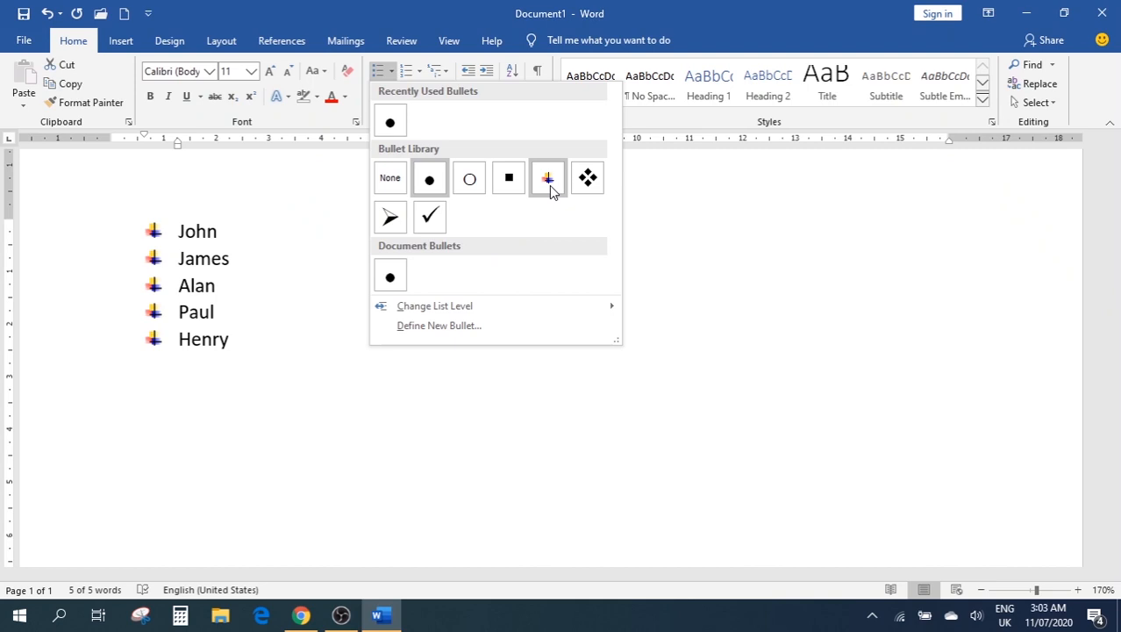
{"action": "mouse_move", "coordinate": [481, 305]}
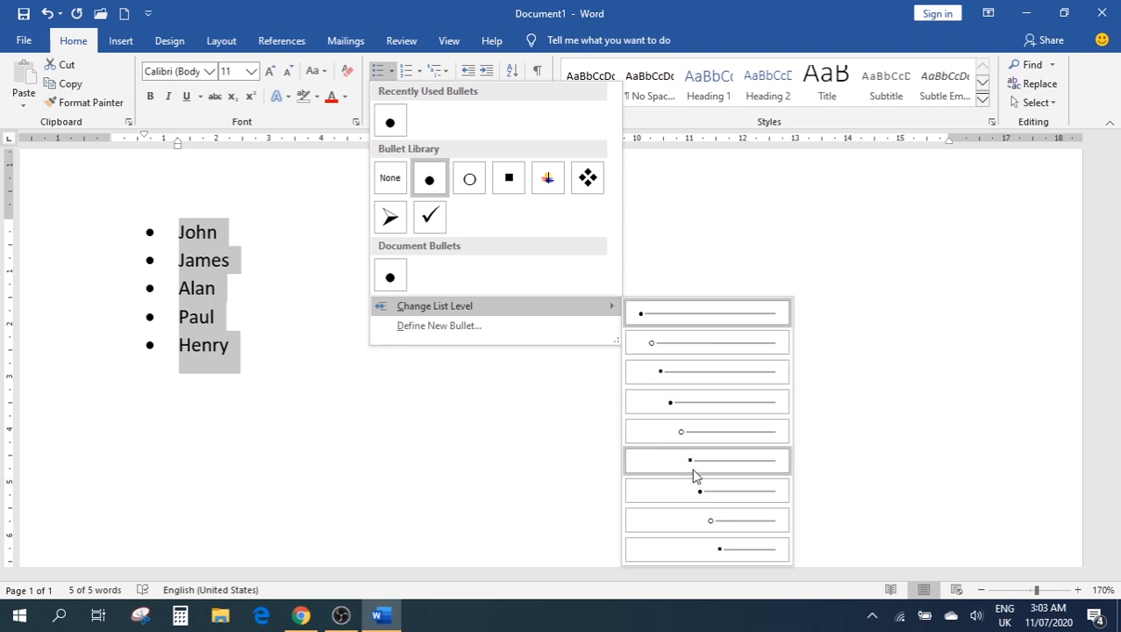
{"action": "left_click", "coordinate": [703, 403]}
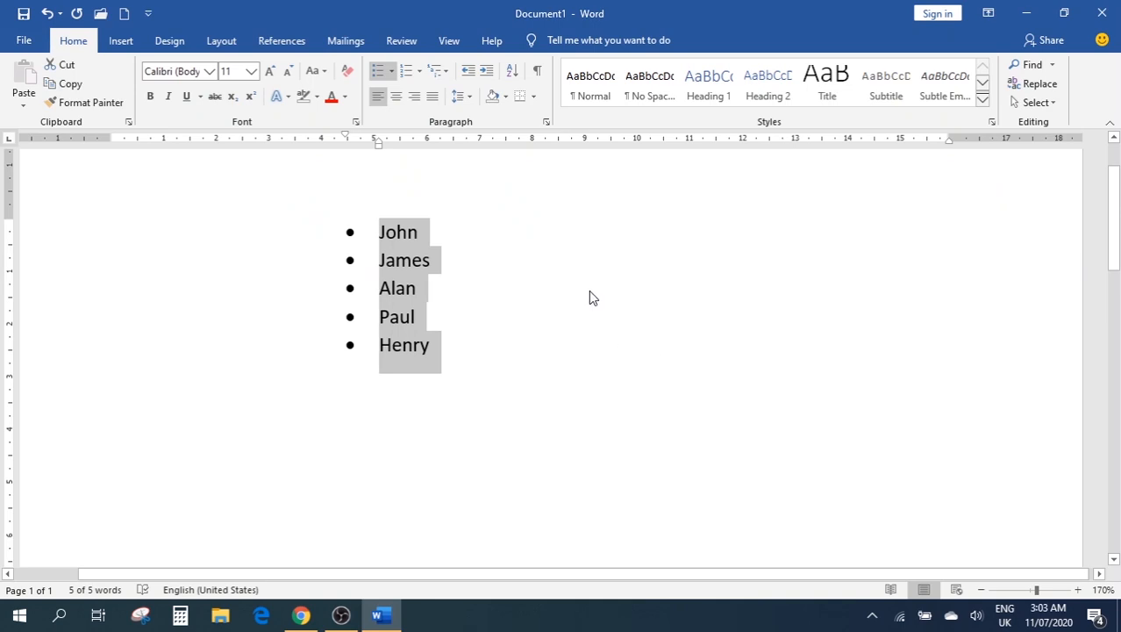
{"action": "key", "text": "ctrl+z"}
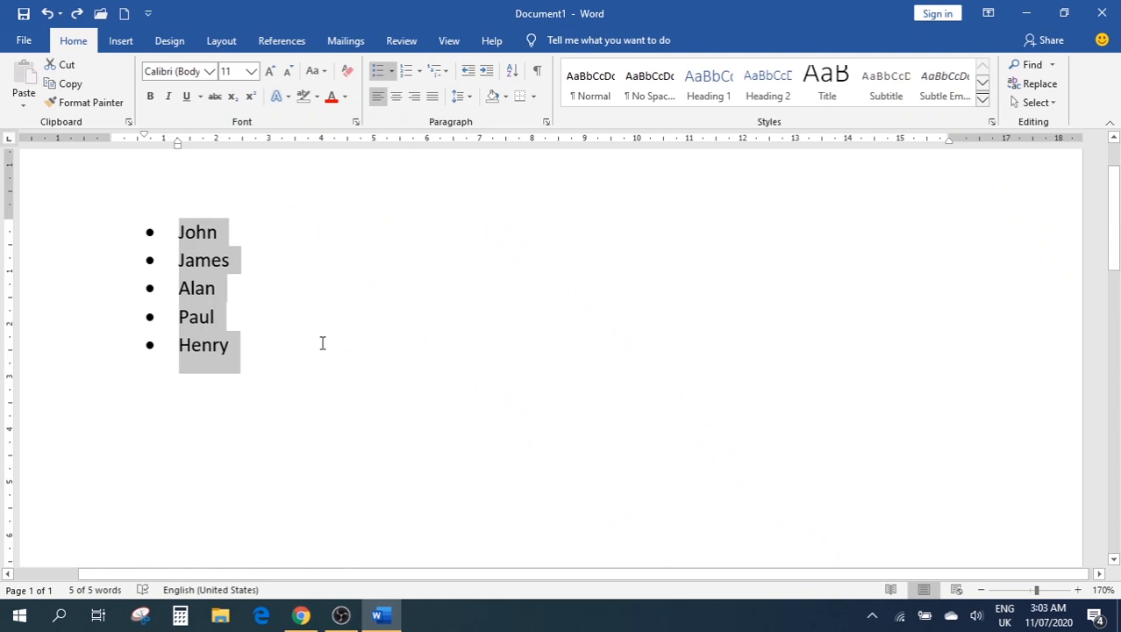
{"action": "left_click_drag", "start_coordinate": [240, 351], "coordinate": [175, 219]}
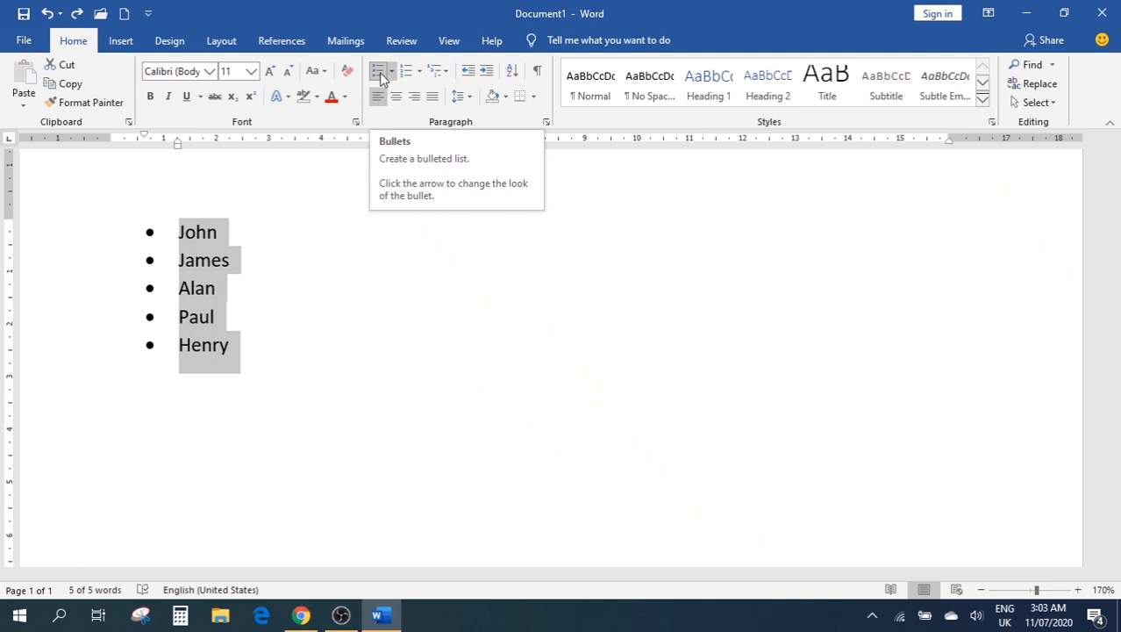
Remove the bullets, try 1–5 numbering on the names, then remove the numbering
{"action": "left_click", "coordinate": [379, 75]}
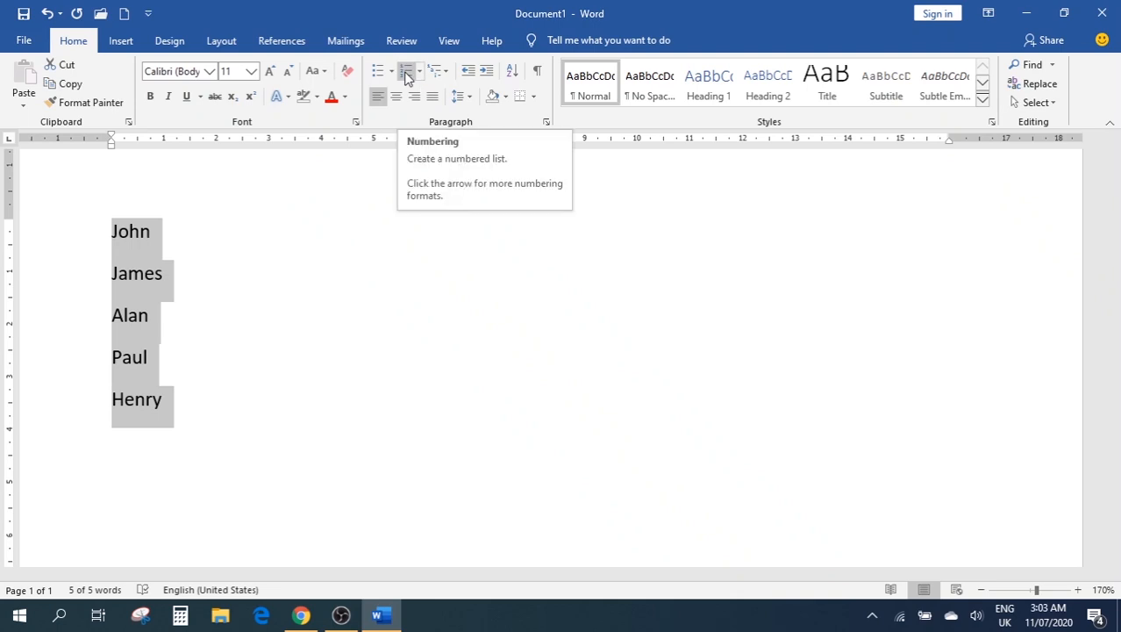
{"action": "left_click", "coordinate": [406, 75]}
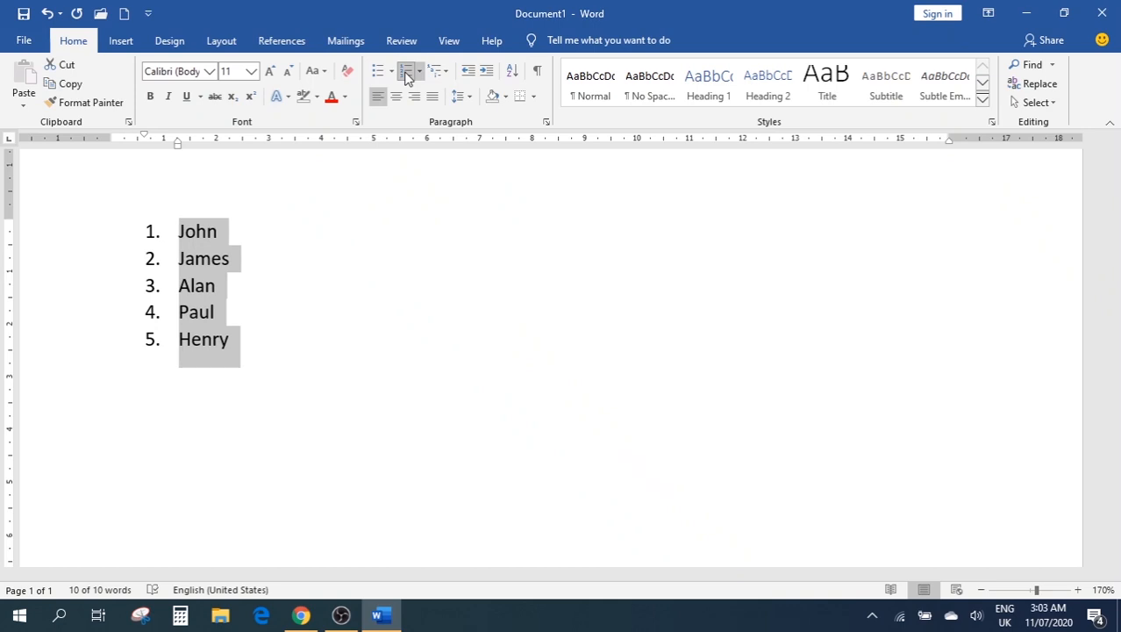
{"action": "left_click", "coordinate": [419, 71]}
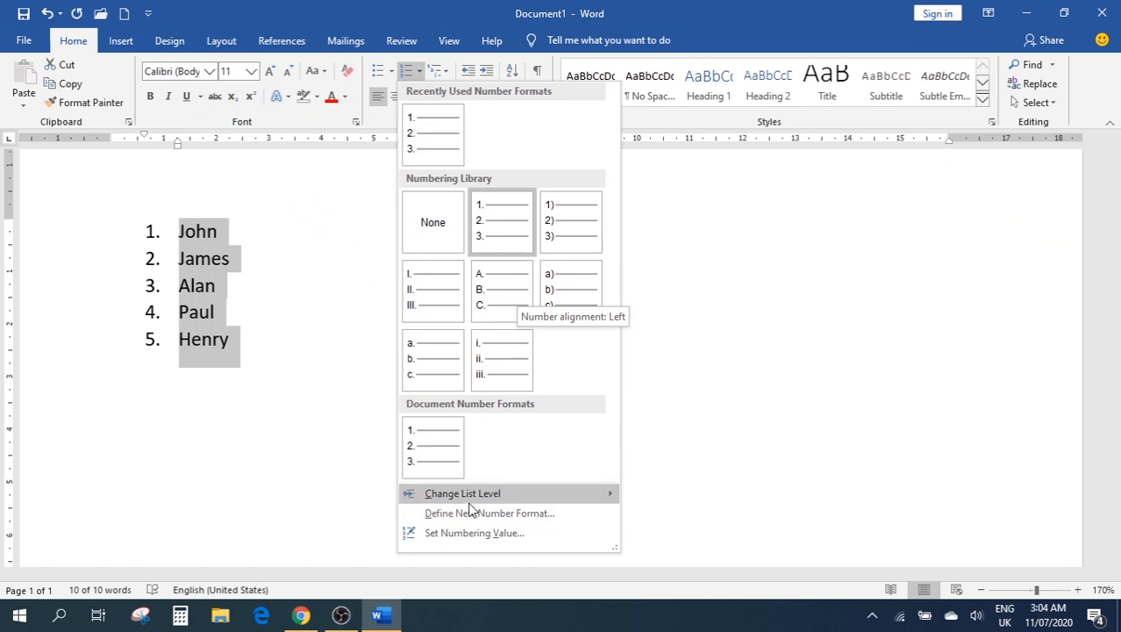
{"action": "mouse_move", "coordinate": [529, 501]}
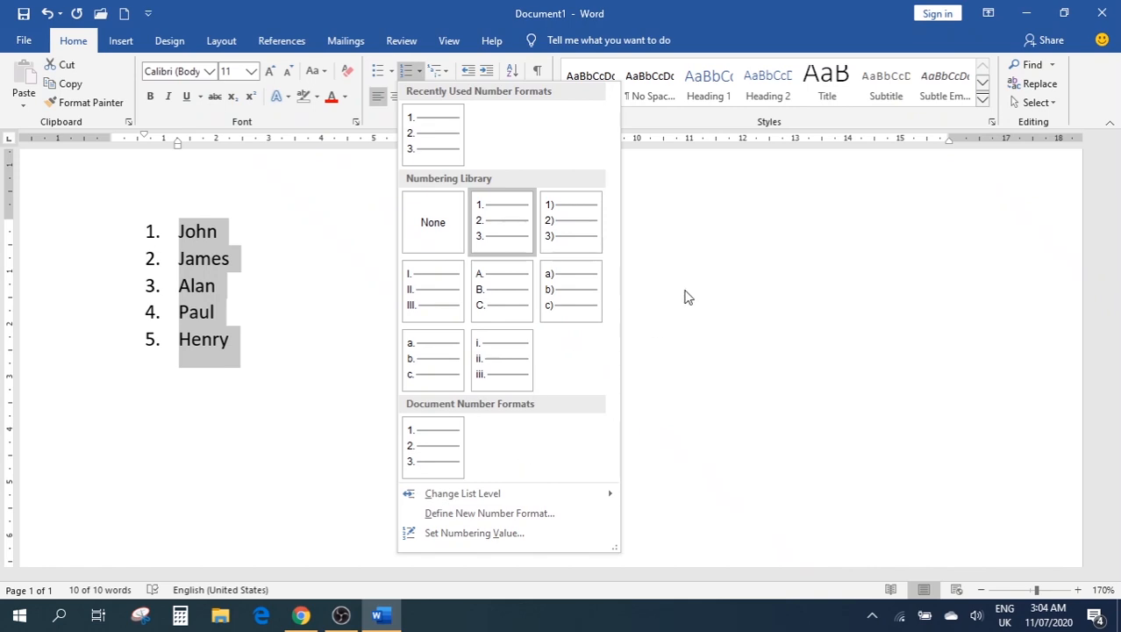
{"action": "left_click", "coordinate": [409, 78]}
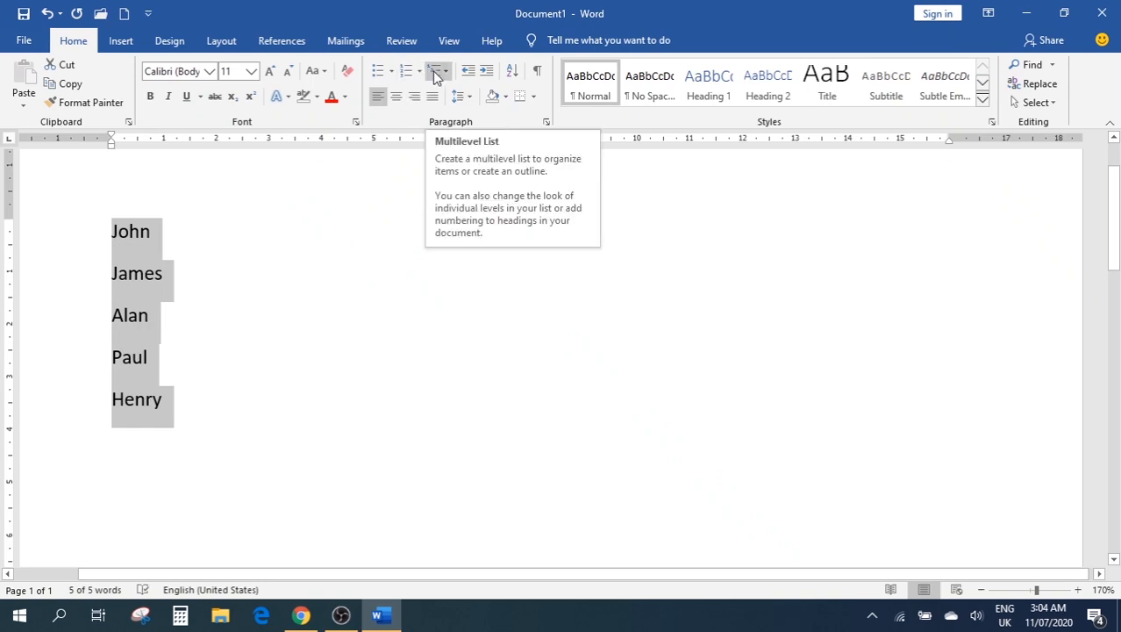
Apply the four-diamond ❖ bullet style from the Multilevel List library to the names
{"action": "left_click", "coordinate": [433, 72]}
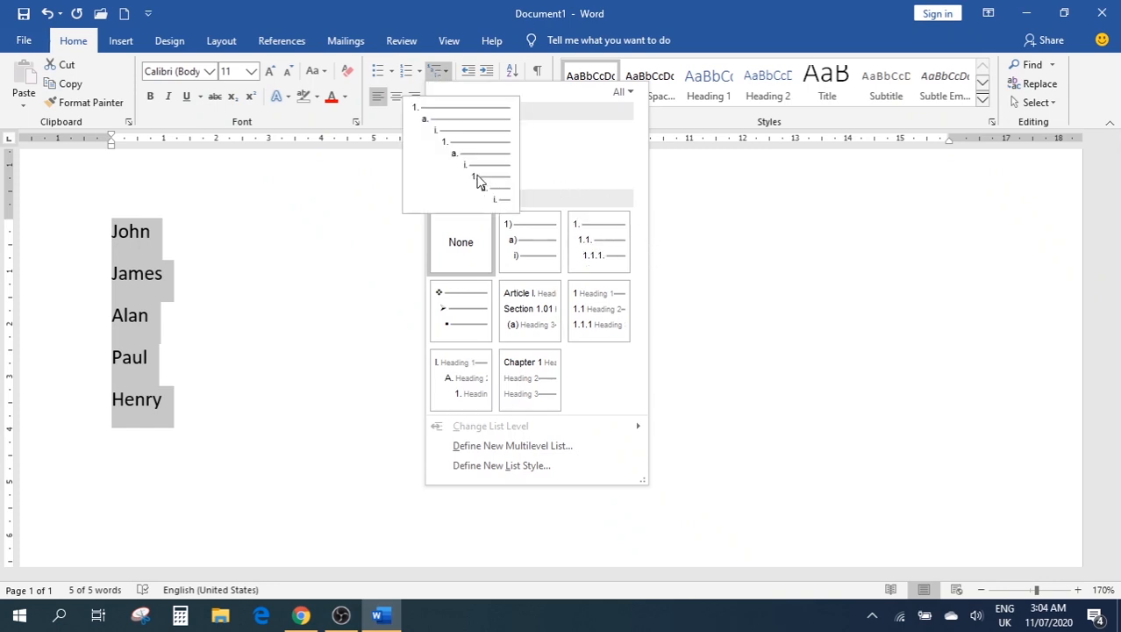
{"action": "left_click", "coordinate": [470, 171]}
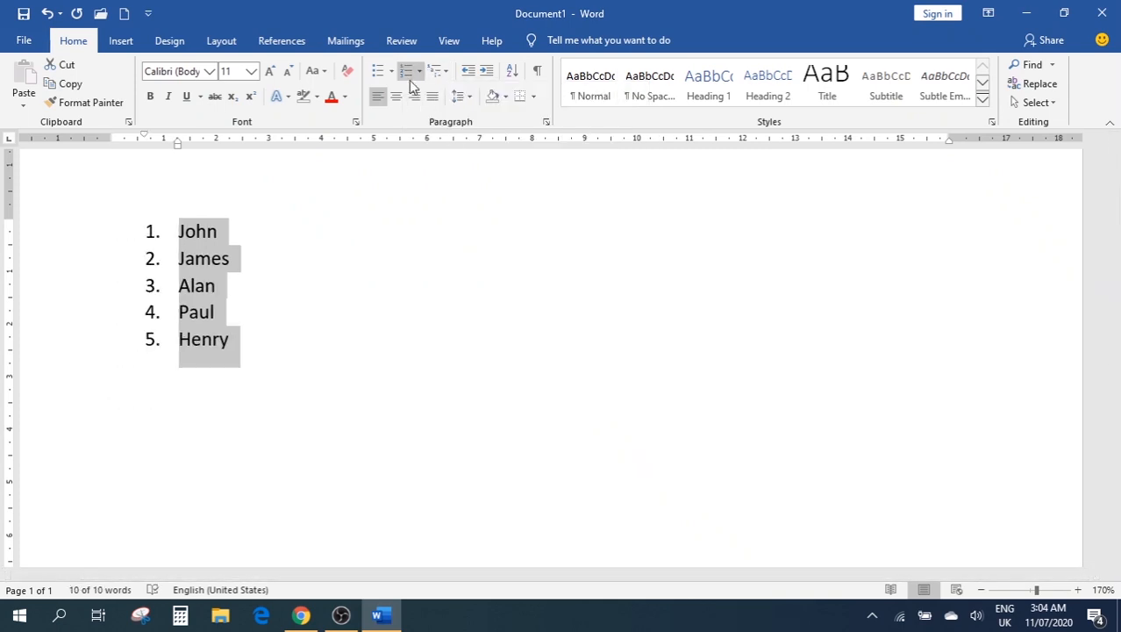
{"action": "key", "text": "ctrl+z"}
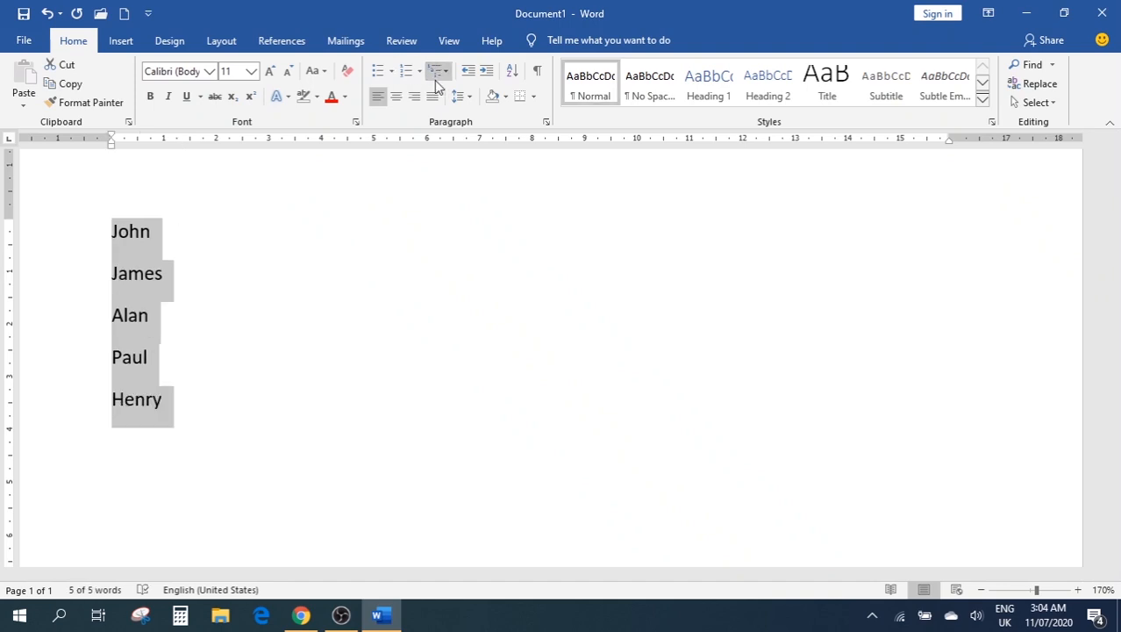
{"action": "left_click", "coordinate": [446, 73]}
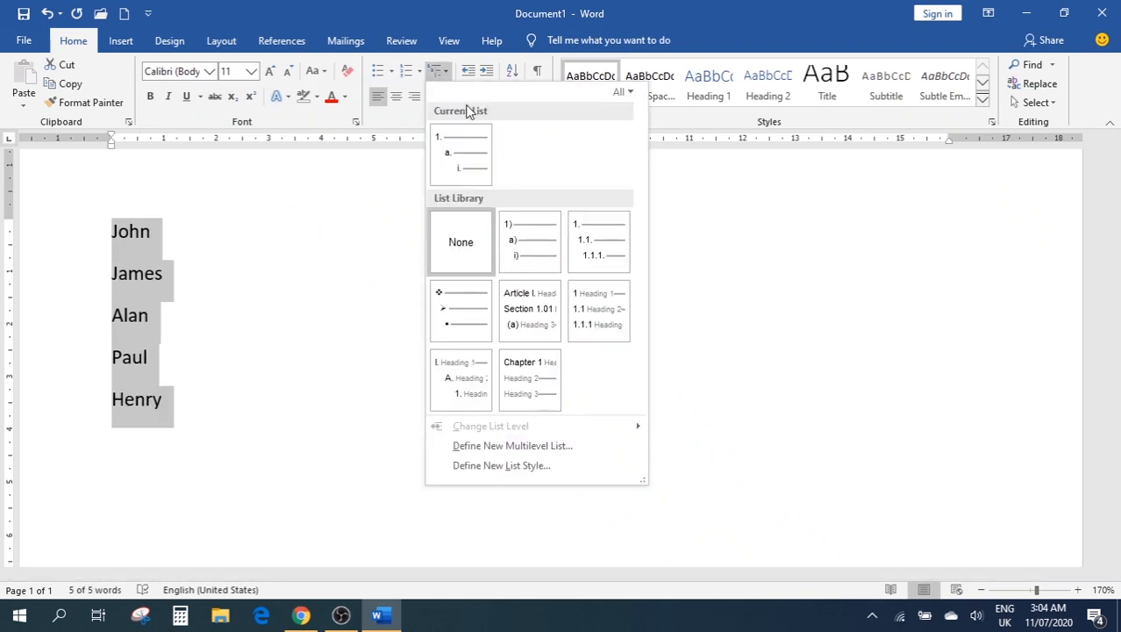
{"action": "left_click", "coordinate": [458, 133]}
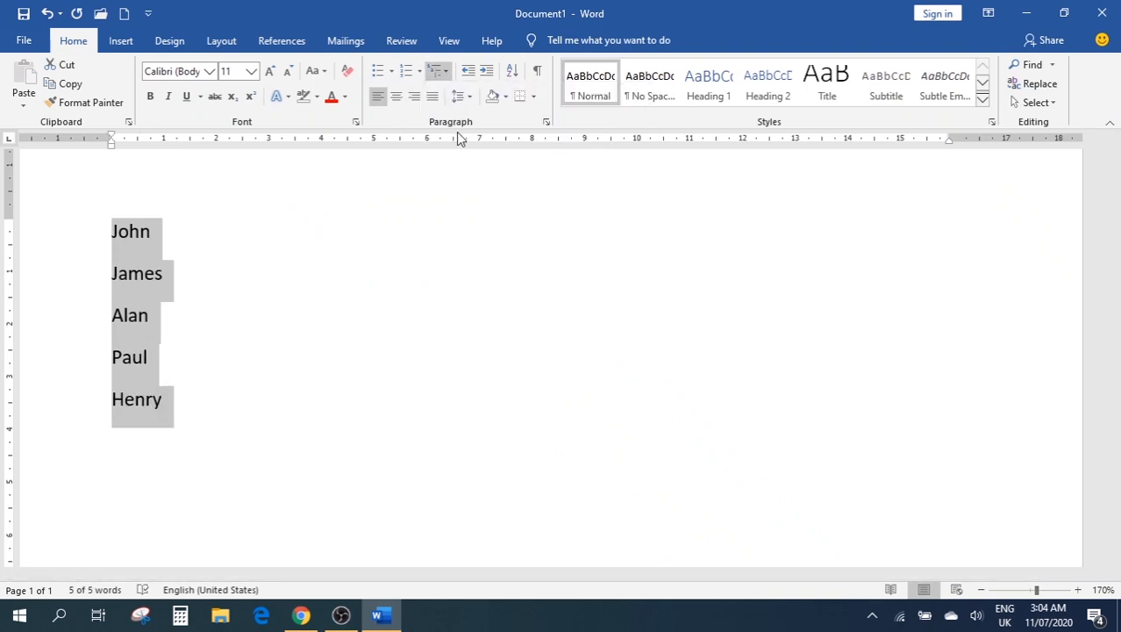
{"action": "left_click", "coordinate": [451, 73]}
{"action": "mouse_move", "coordinate": [471, 304]}
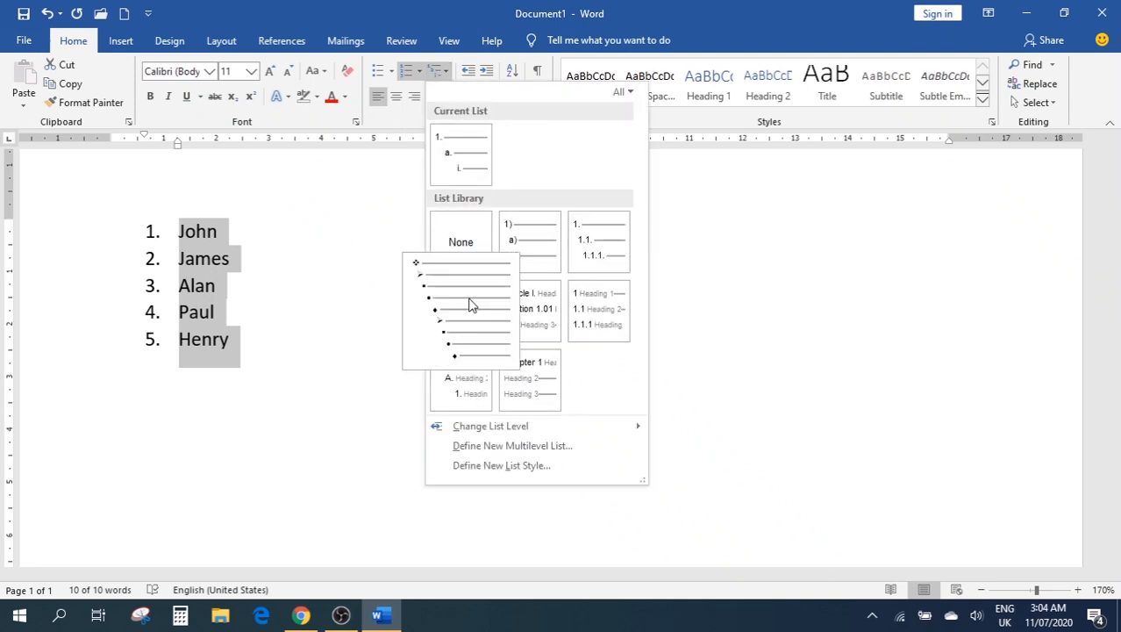
{"action": "mouse_move", "coordinate": [514, 378]}
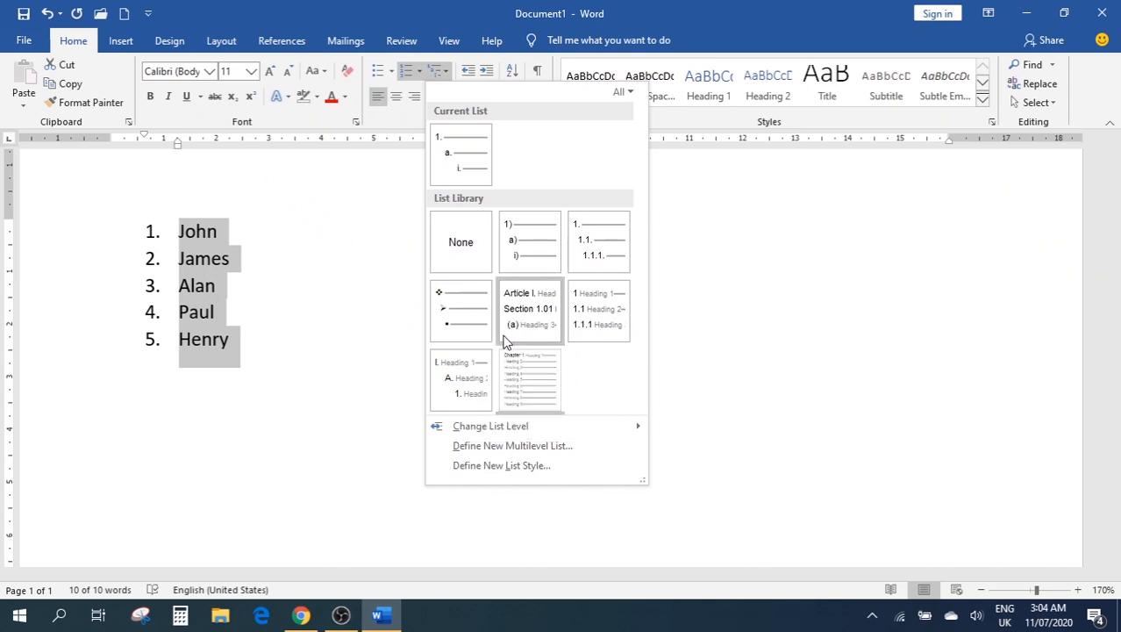
{"action": "left_click", "coordinate": [449, 312]}
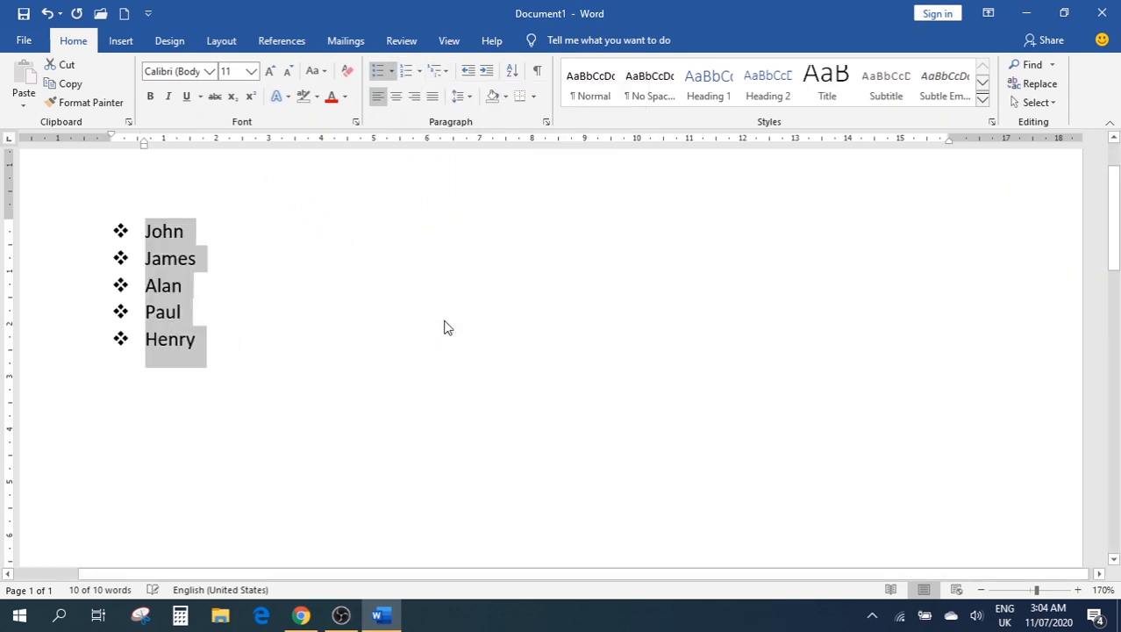
Remove the bullets, indent the names five steps, then decrease the indent back to the margin
{"action": "left_click", "coordinate": [379, 75]}
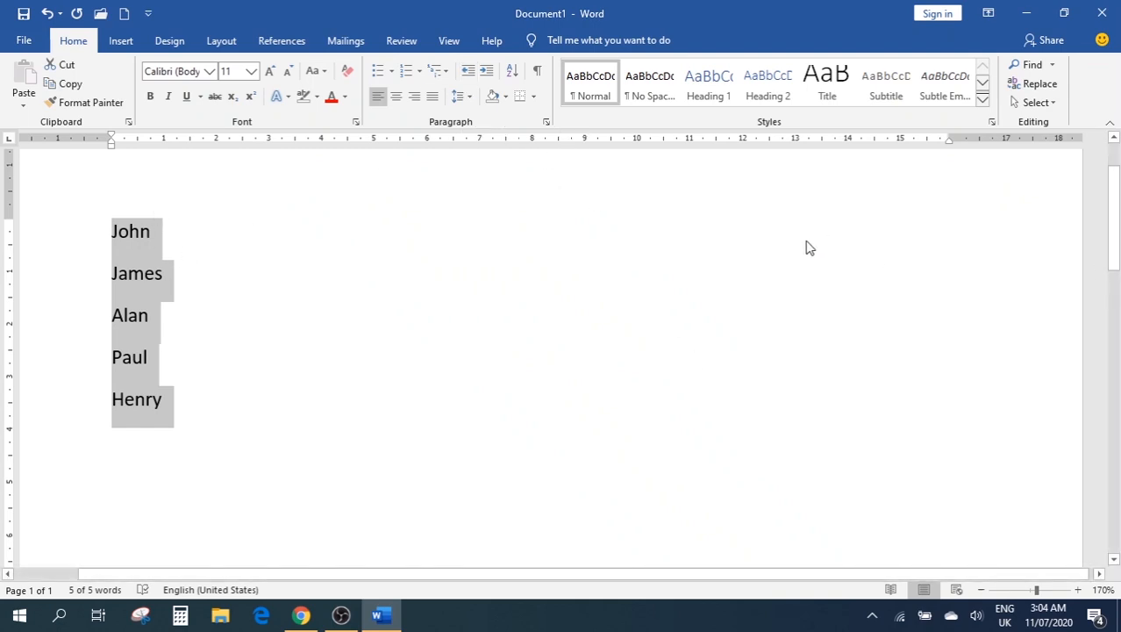
{"action": "left_click", "coordinate": [488, 73]}
{"action": "left_click", "coordinate": [488, 73]}
{"action": "left_click", "coordinate": [488, 73]}
{"action": "left_click", "coordinate": [488, 74]}
{"action": "left_click", "coordinate": [488, 74]}
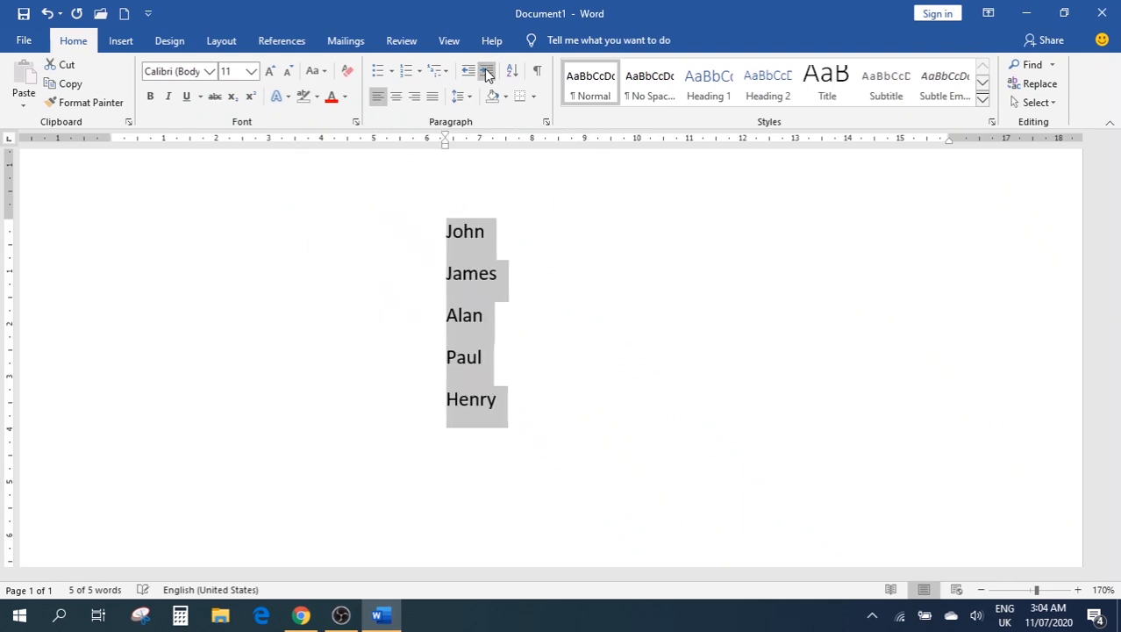
{"action": "left_click", "coordinate": [488, 74]}
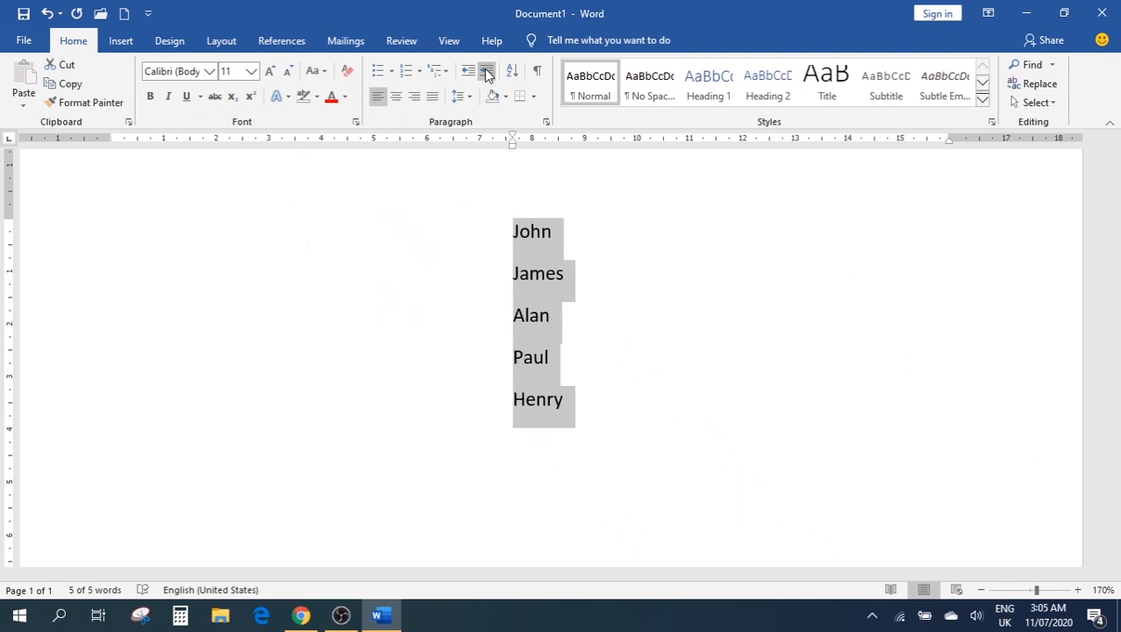
{"action": "left_click", "coordinate": [469, 74]}
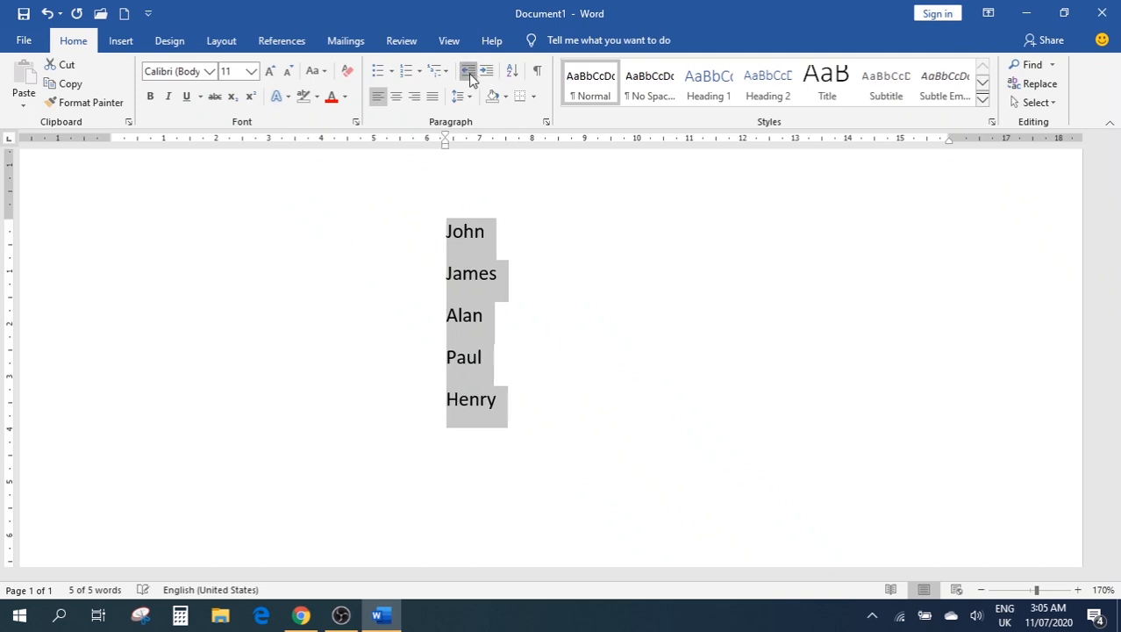
{"action": "left_click", "coordinate": [470, 74]}
{"action": "left_click", "coordinate": [469, 74]}
{"action": "left_click", "coordinate": [469, 74]}
{"action": "left_click", "coordinate": [469, 73]}
{"action": "left_click", "coordinate": [469, 74]}
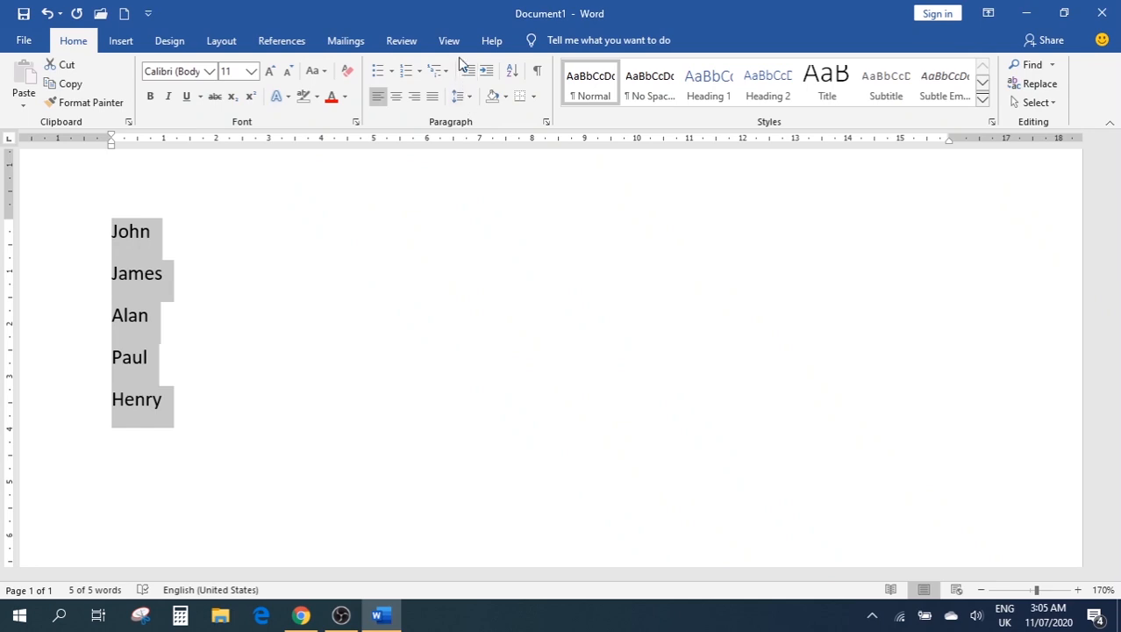
Sort the names ascending, then re-sort them descending: Paul, John, James, Henry, Alan
{"action": "left_click", "coordinate": [514, 73]}
{"action": "left_click", "coordinate": [513, 75]}
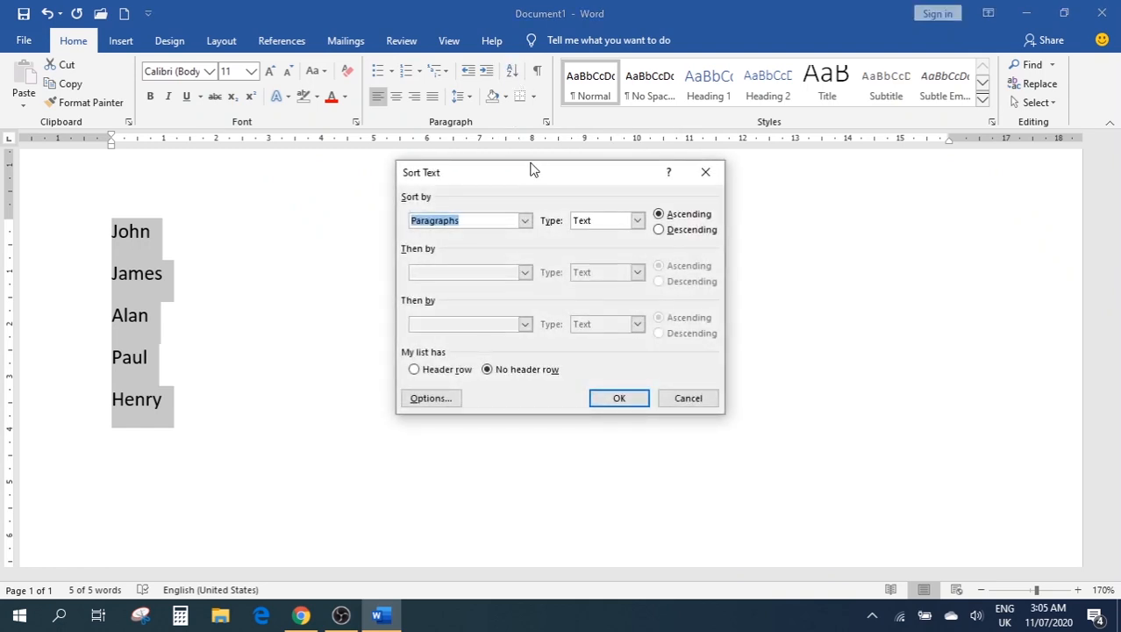
{"action": "left_click", "coordinate": [678, 218]}
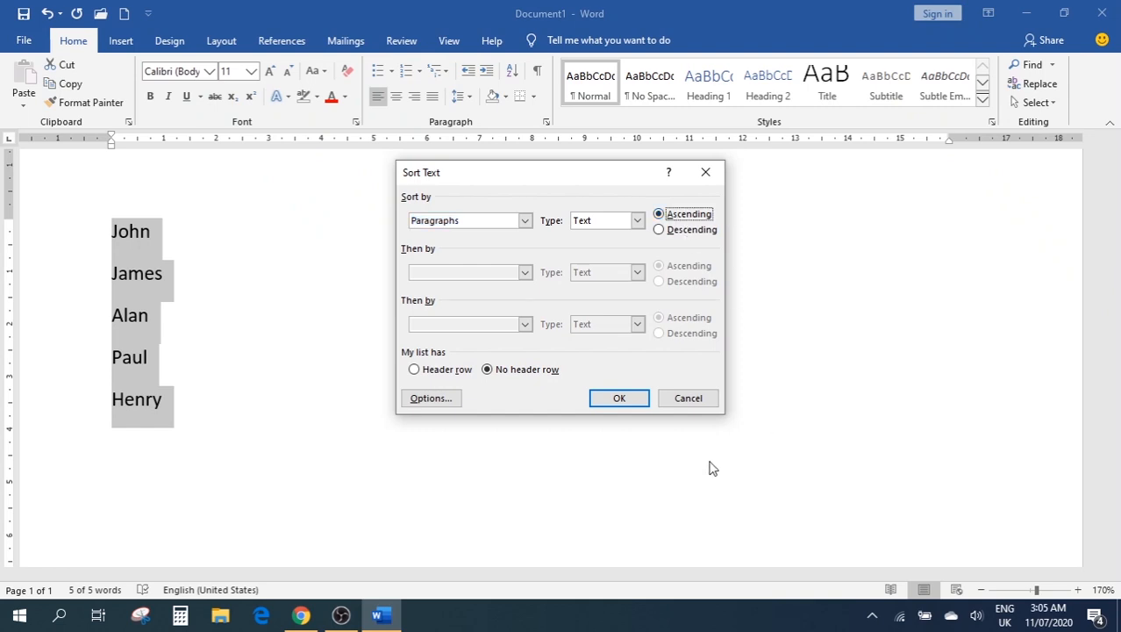
{"action": "left_click", "coordinate": [618, 402]}
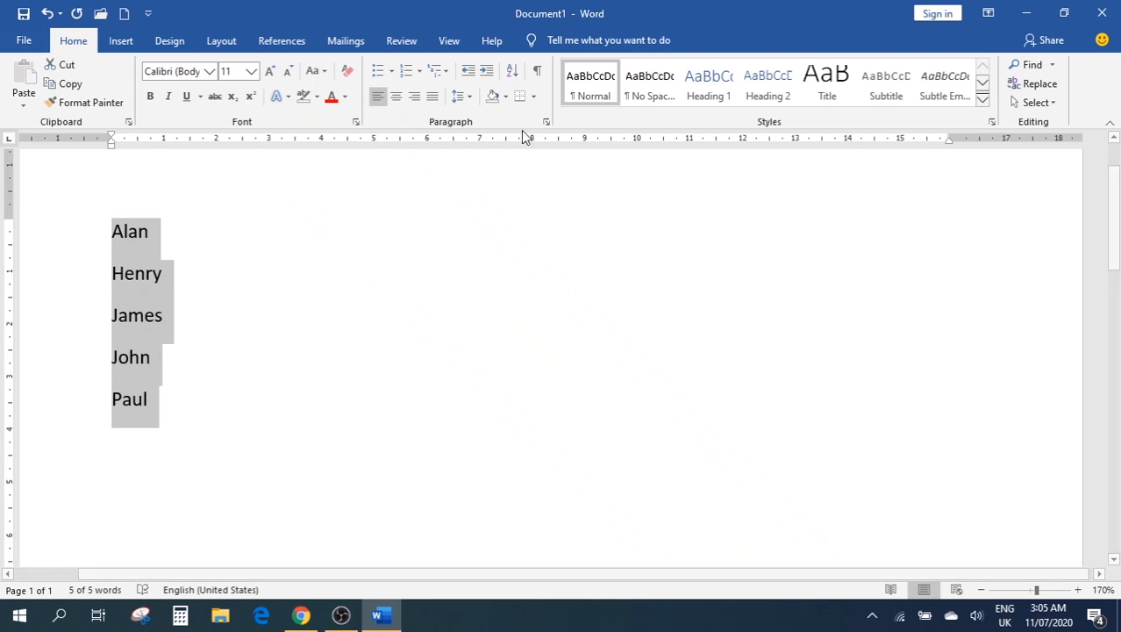
{"action": "left_click", "coordinate": [513, 71]}
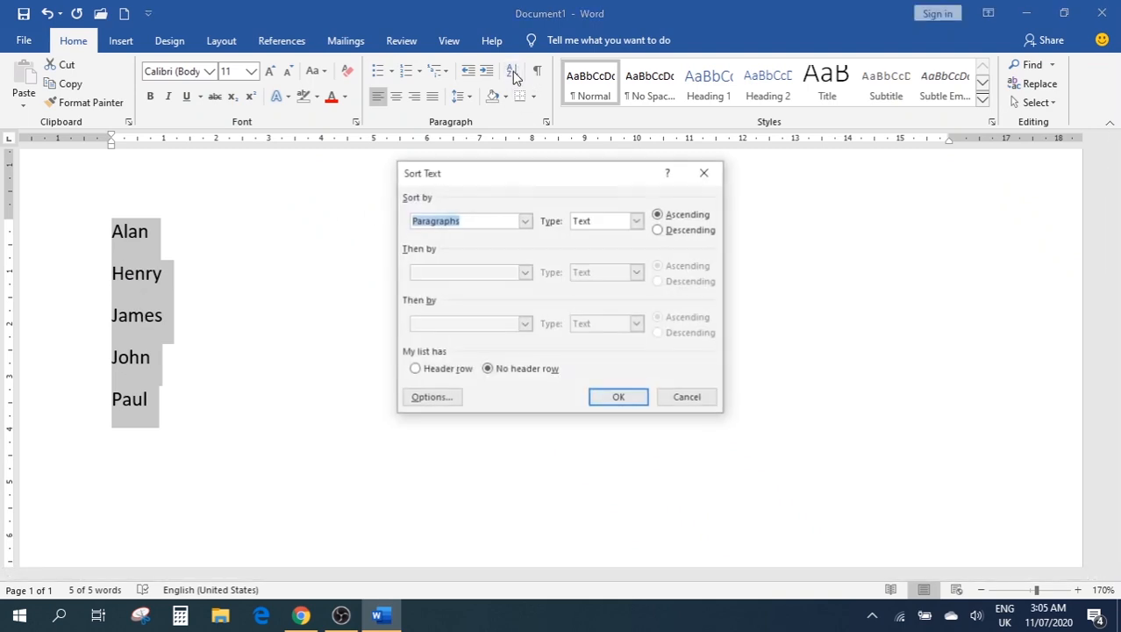
{"action": "left_click", "coordinate": [667, 230]}
{"action": "key", "text": "Return"}
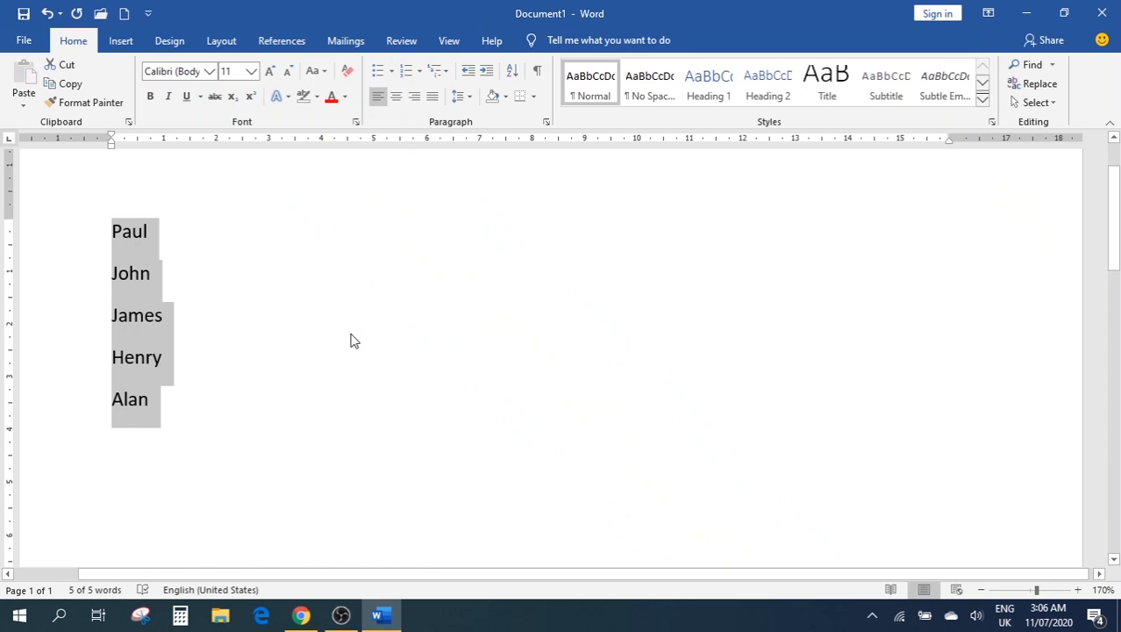
Replace the names with =rand(2,2) and expand it into sample paragraphs
{"action": "key", "text": "Delete"}
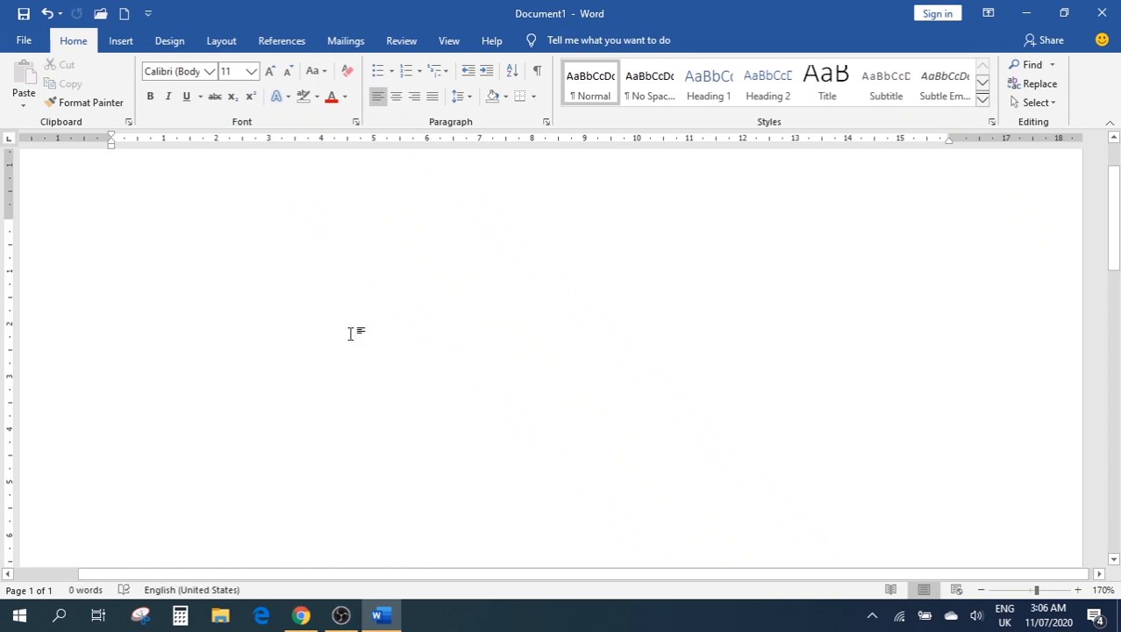
{"action": "type", "text": "=ra"}
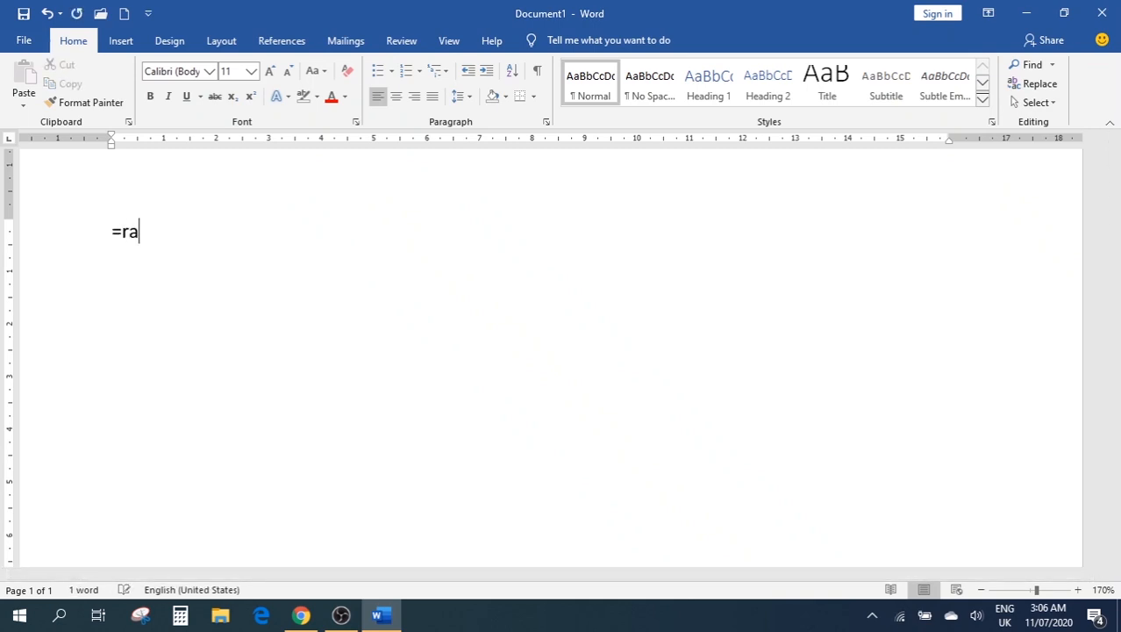
{"action": "type", "text": "nd()"}
{"action": "key", "text": "Left"}
{"action": "type", "text": "2,2"}
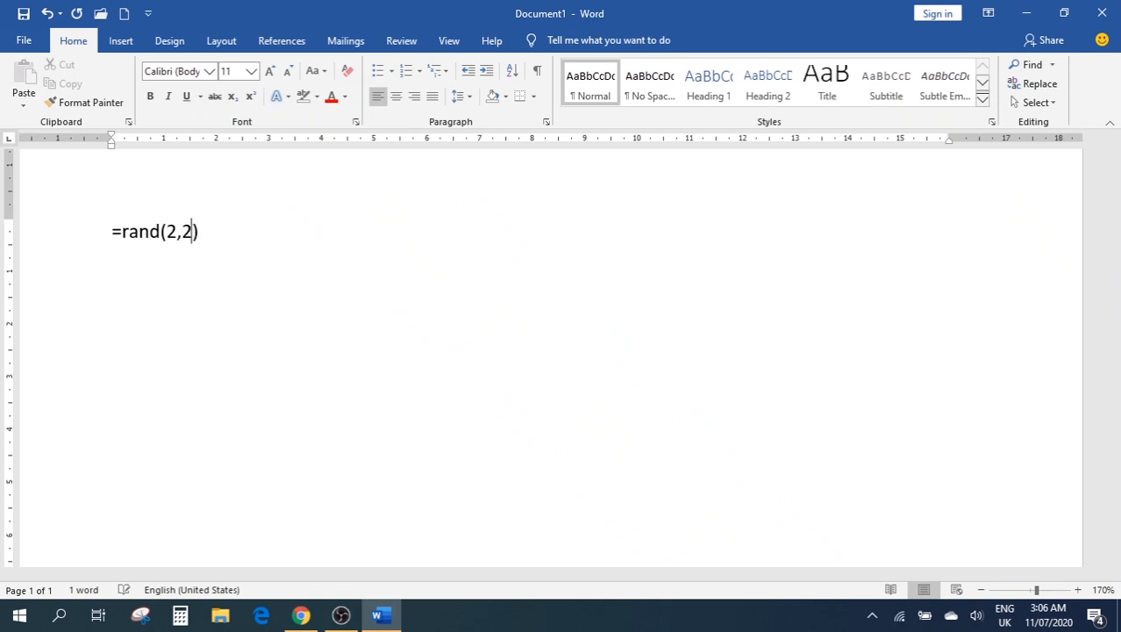
{"action": "key", "text": "Return"}
{"action": "key", "text": "BackSpace"}
{"action": "key", "text": "End"}
{"action": "key", "text": "Return"}
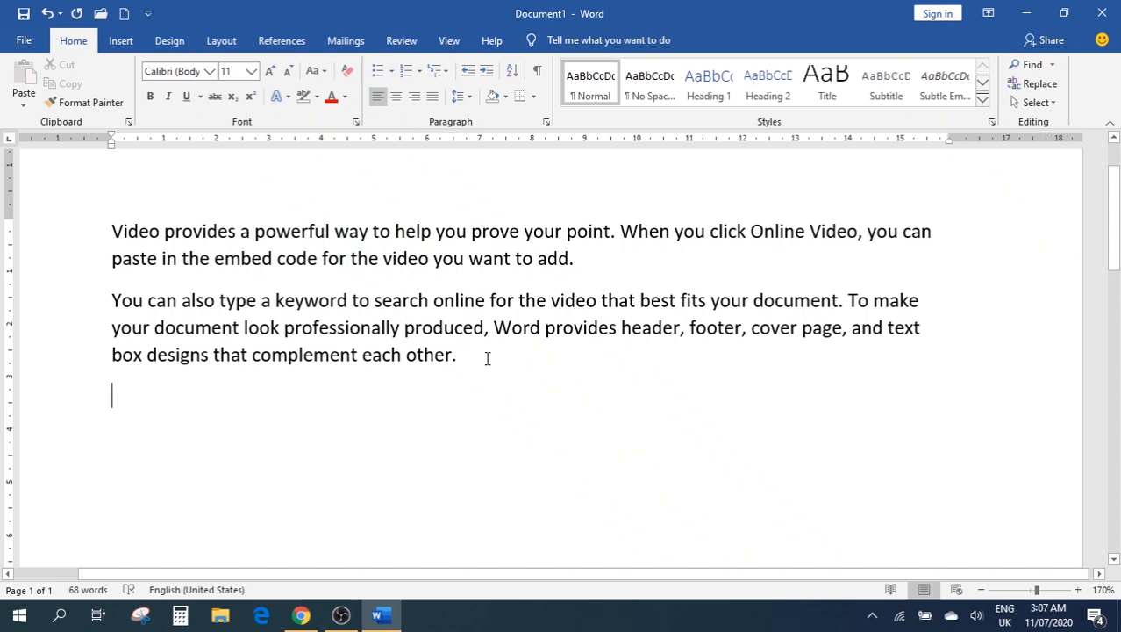
Undo that and generate default placeholder text with =rand() instead, totalling 239 words
{"action": "key", "text": "ctrl+z"}
{"action": "key", "text": "BackSpace"}
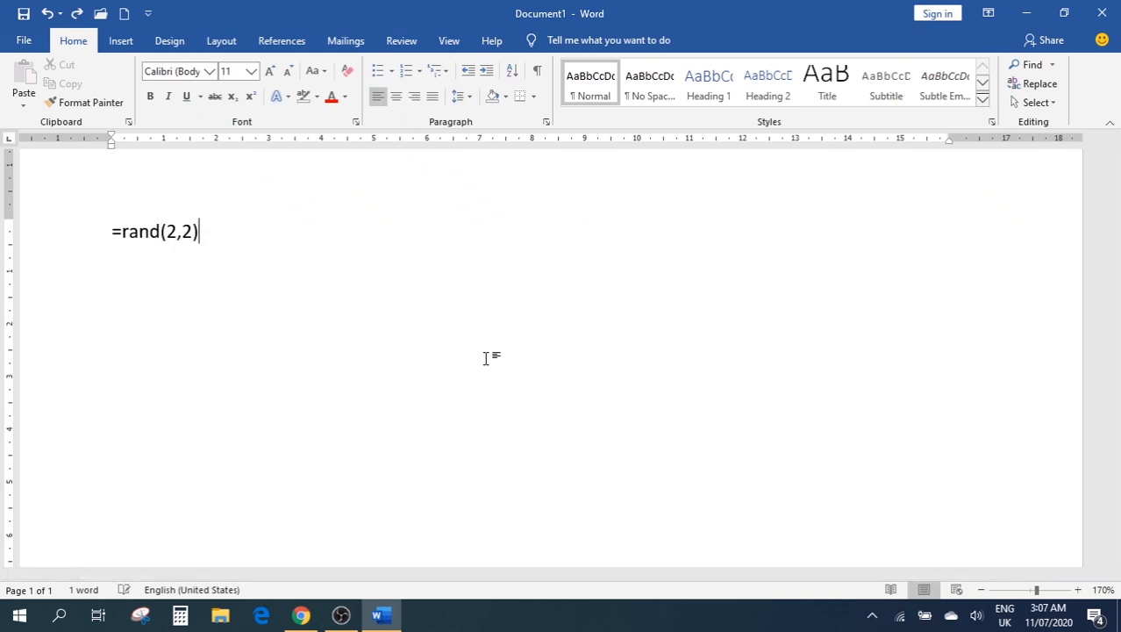
{"action": "key", "text": "BackSpace"}
{"action": "key", "text": "BackSpace"}
{"action": "key", "text": "BackSpace"}
{"action": "key", "text": "BackSpace"}
{"action": "type", "text": ")"}
{"action": "key", "text": "Return"}
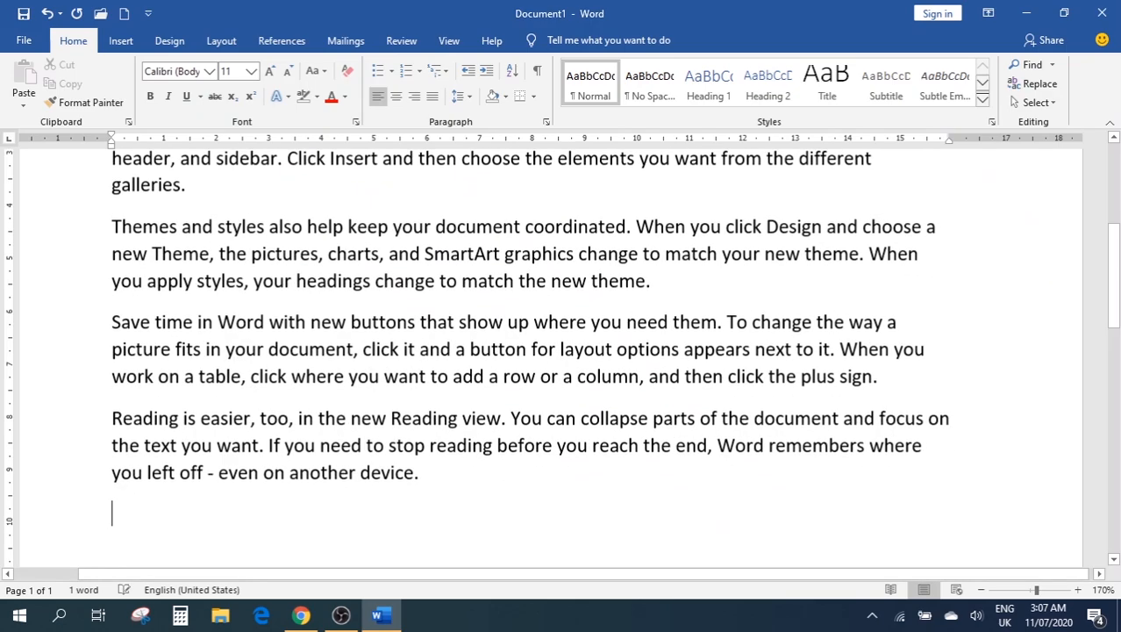
{"action": "scroll", "coordinate": [476, 356], "scroll_direction": "up", "scroll_amount": 4}
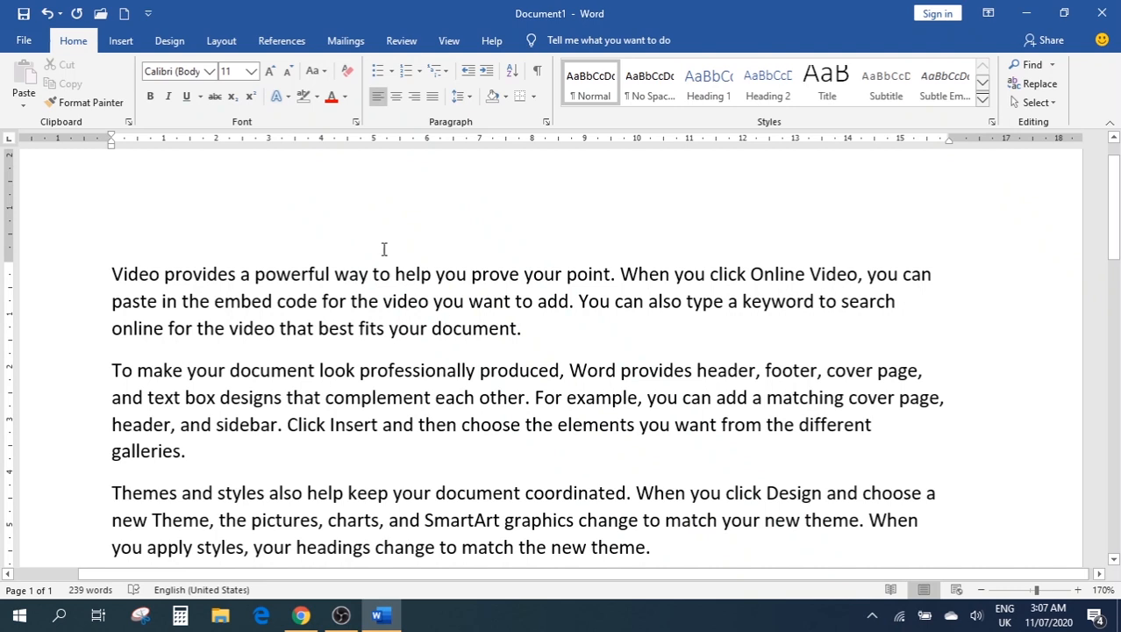
{"action": "left_click", "coordinate": [538, 78]}
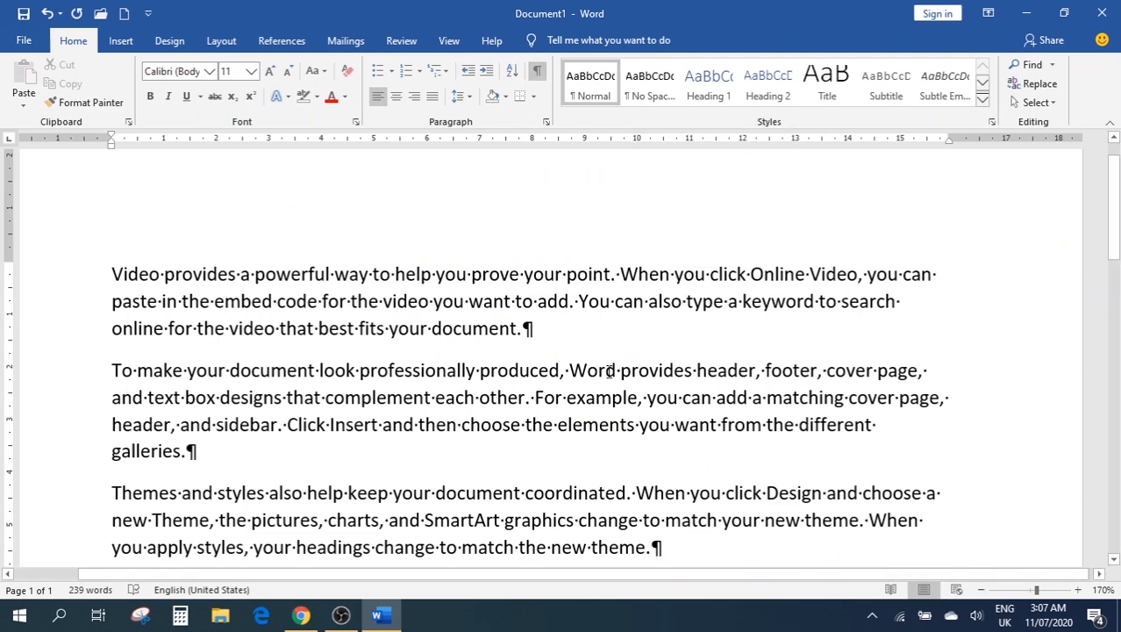
{"action": "scroll", "coordinate": [659, 358], "scroll_direction": "down", "scroll_amount": 2}
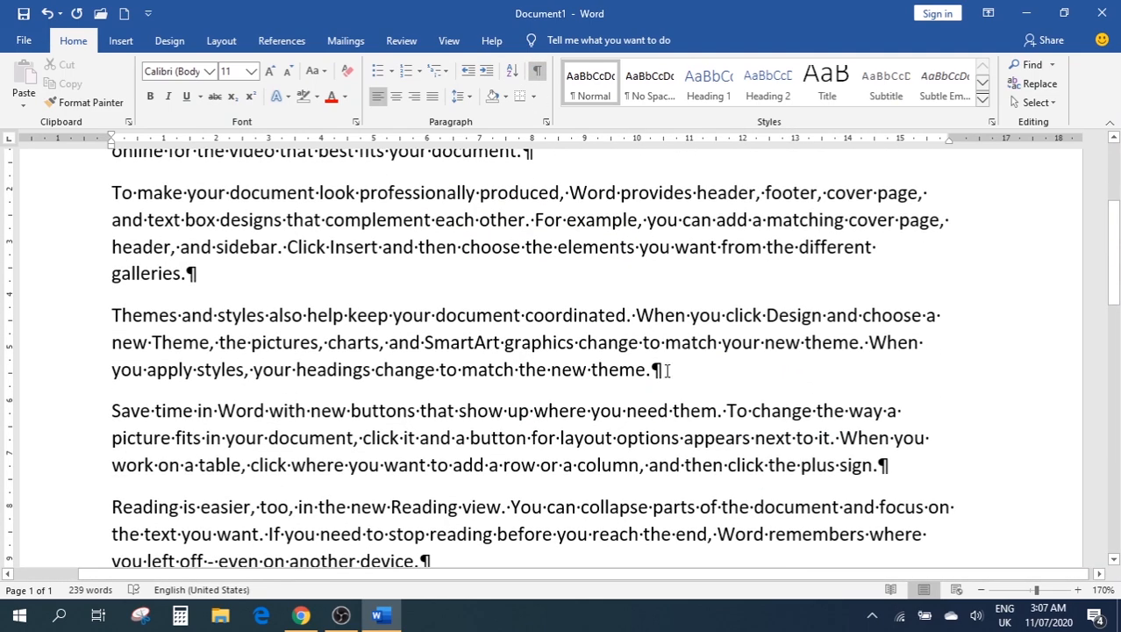
{"action": "scroll", "coordinate": [537, 312], "scroll_direction": "down", "scroll_amount": 2}
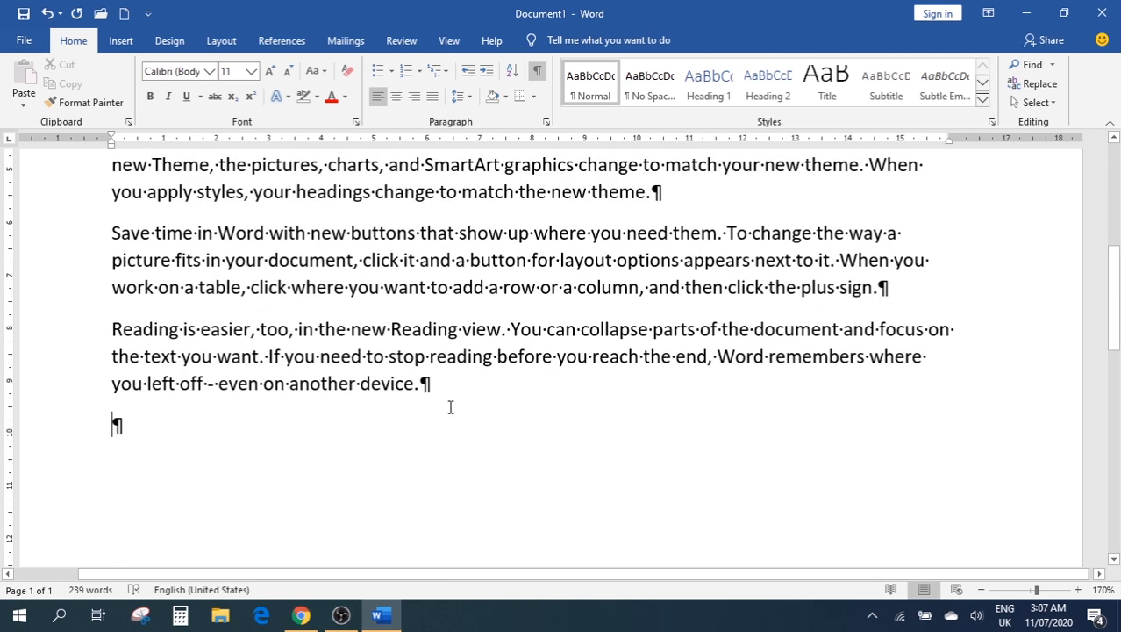
{"action": "scroll", "coordinate": [452, 406], "scroll_direction": "up", "scroll_amount": 3}
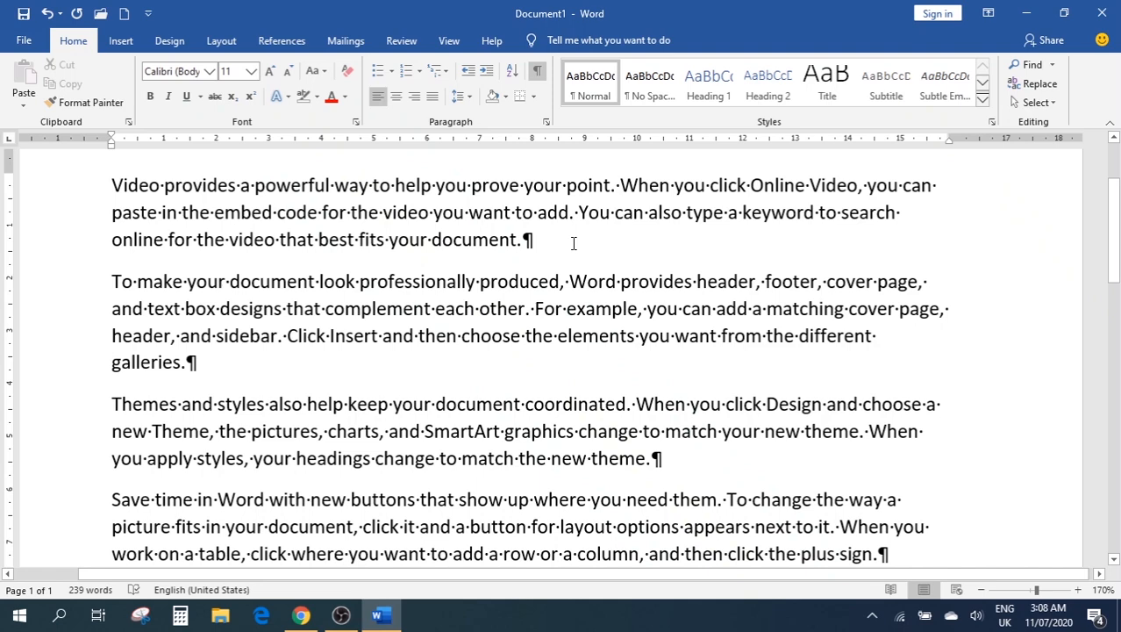
{"action": "left_click", "coordinate": [539, 75]}
{"action": "scroll", "coordinate": [658, 295], "scroll_direction": "up", "scroll_amount": 3}
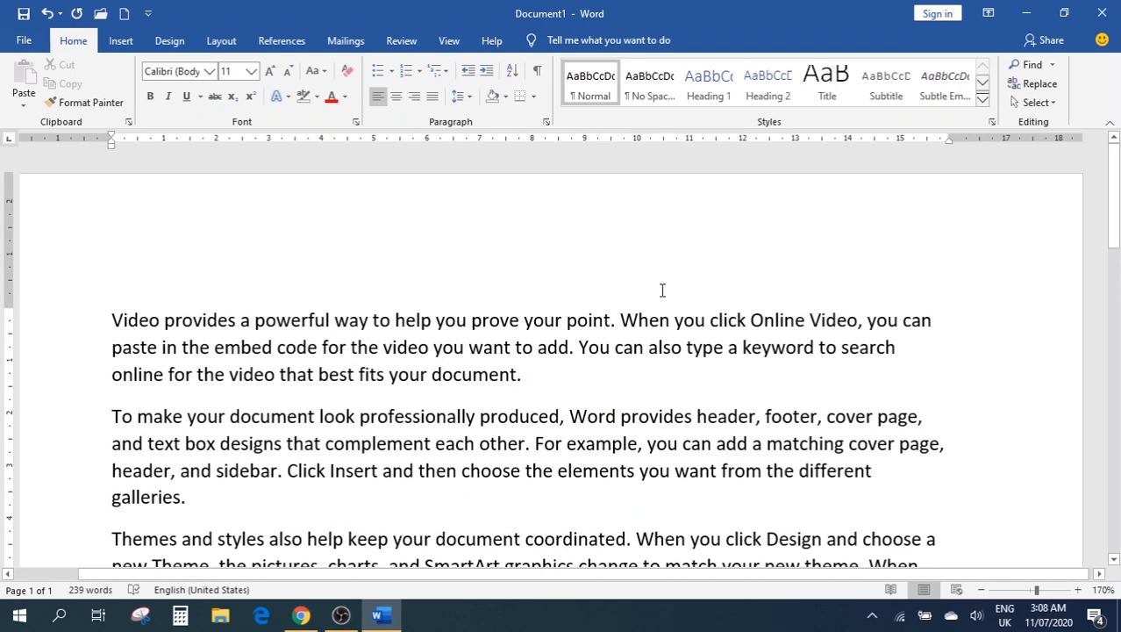
{"action": "scroll", "coordinate": [621, 271], "scroll_direction": "down", "scroll_amount": 4}
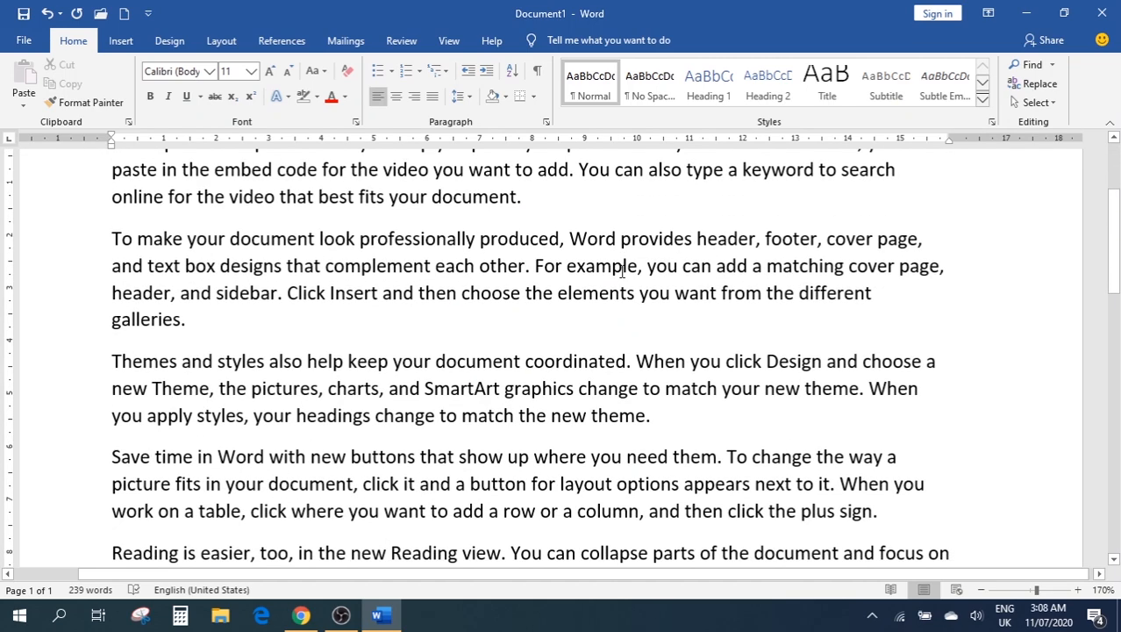
{"action": "scroll", "coordinate": [619, 298], "scroll_direction": "up", "scroll_amount": 2}
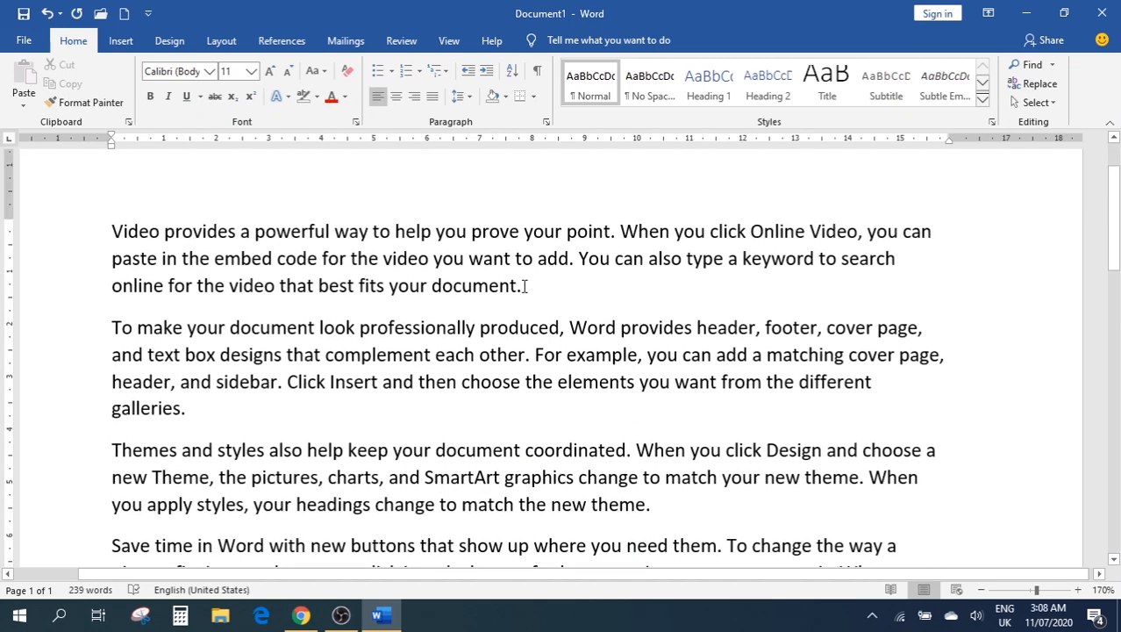
{"action": "left_click_drag", "start_coordinate": [524, 290], "coordinate": [112, 226]}
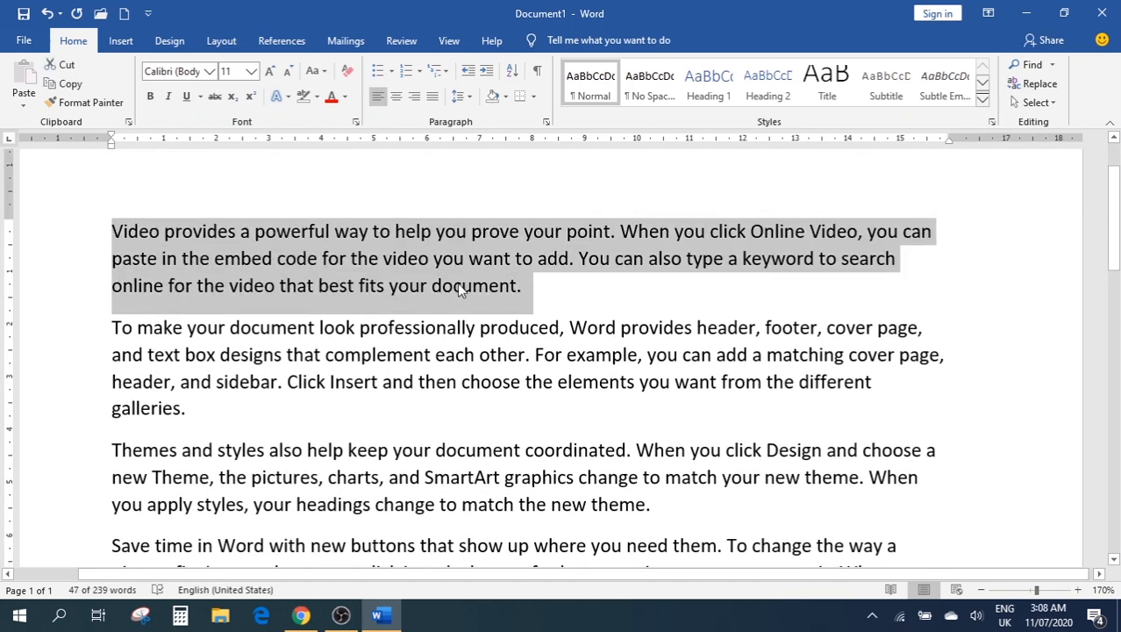
{"action": "left_click", "coordinate": [396, 98]}
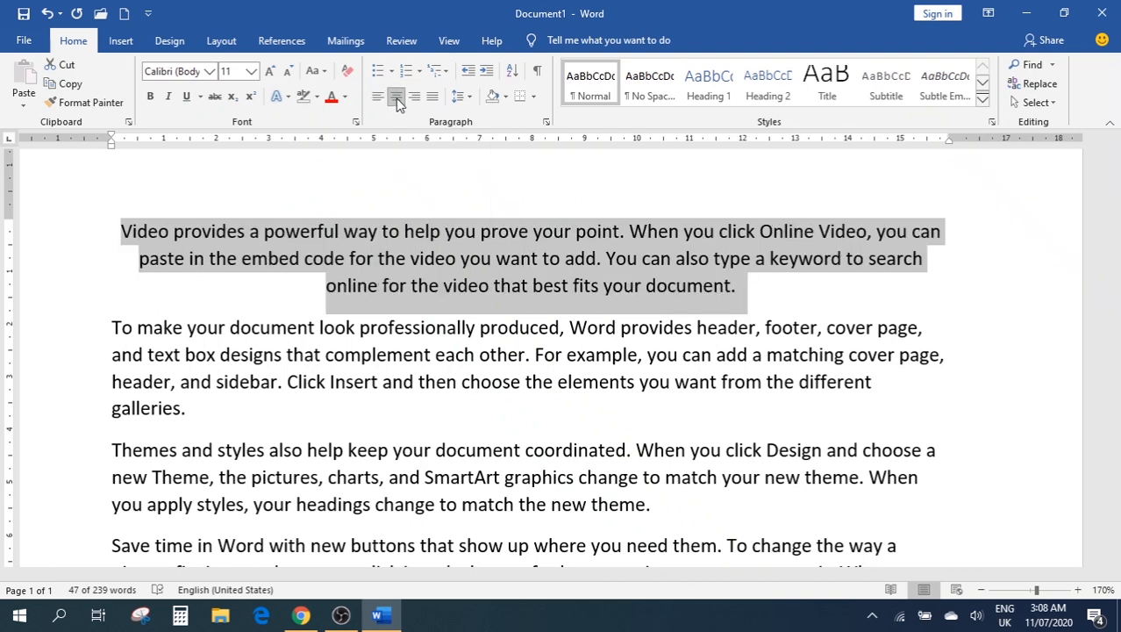
{"action": "left_click", "coordinate": [414, 98]}
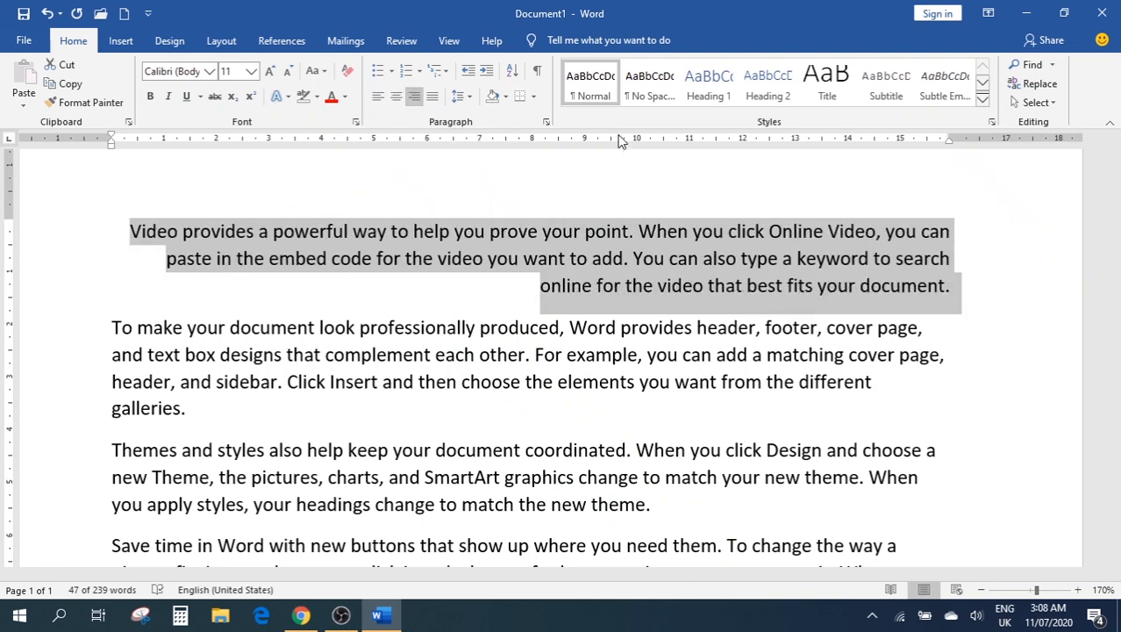
{"action": "left_click", "coordinate": [432, 97]}
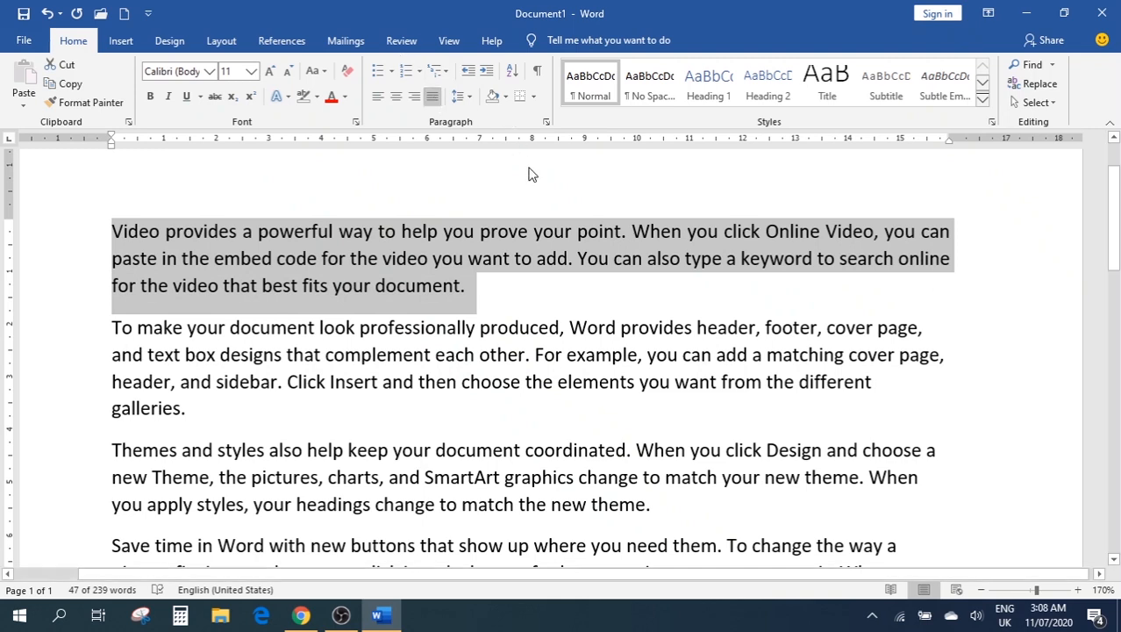
{"action": "left_click", "coordinate": [378, 99]}
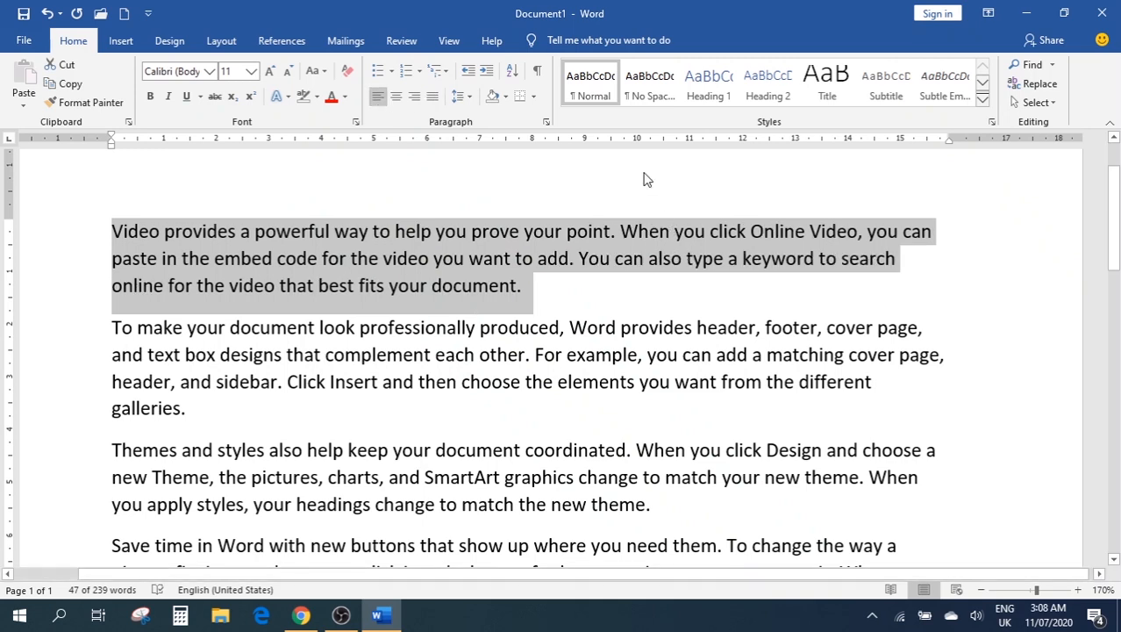
Add space before the first paragraph and remove it again, twice over
{"action": "left_click", "coordinate": [471, 98]}
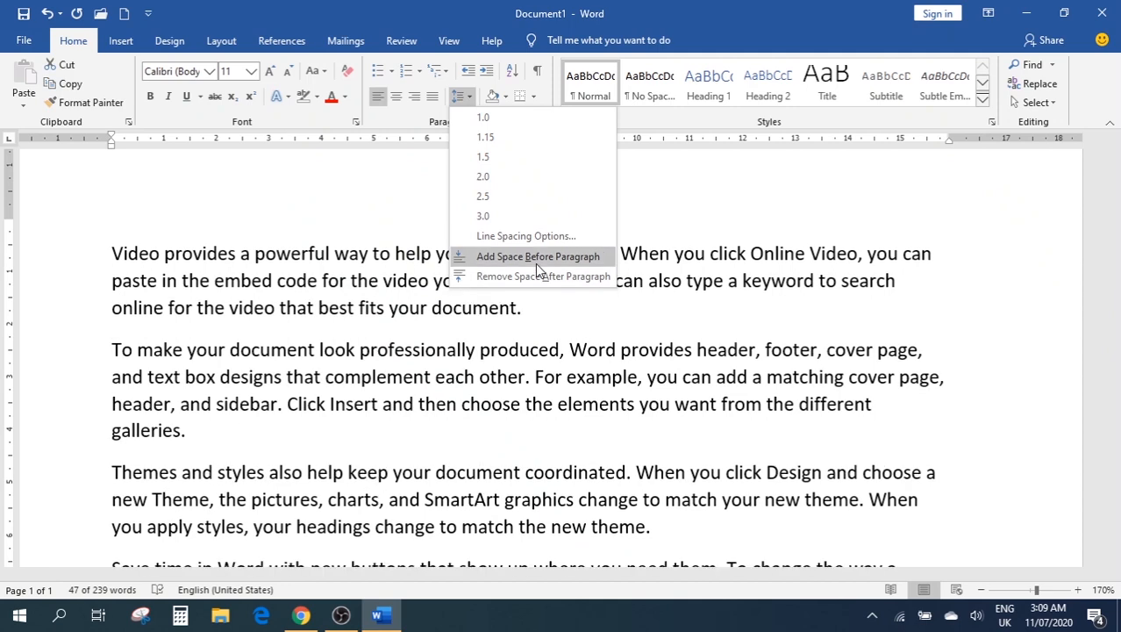
{"action": "left_click", "coordinate": [535, 256]}
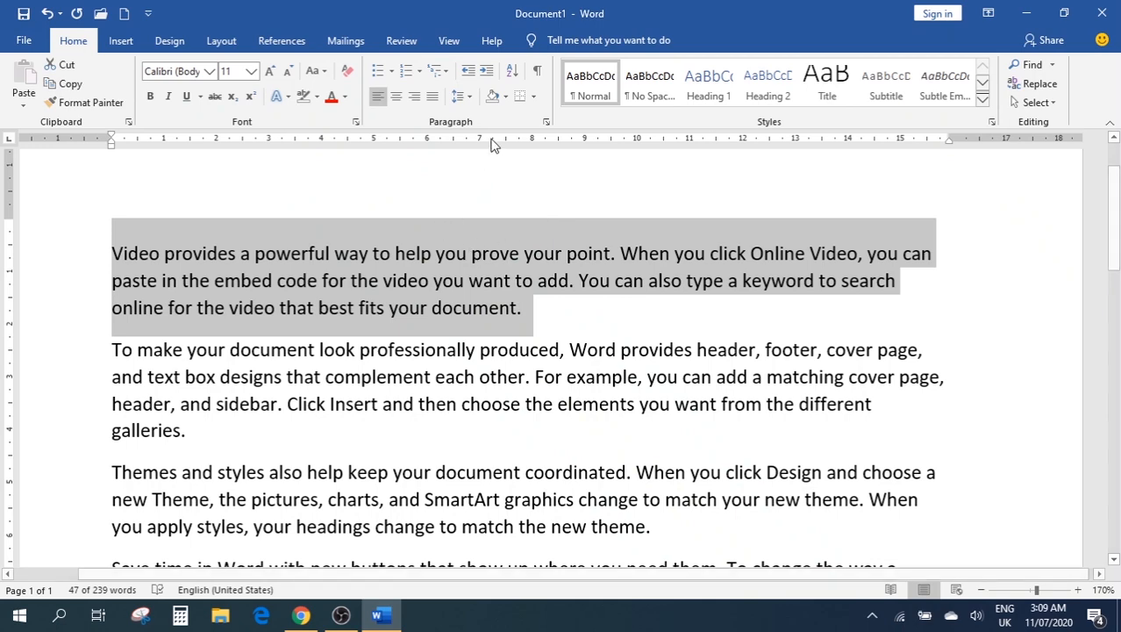
{"action": "left_click", "coordinate": [458, 96]}
{"action": "left_click", "coordinate": [541, 257]}
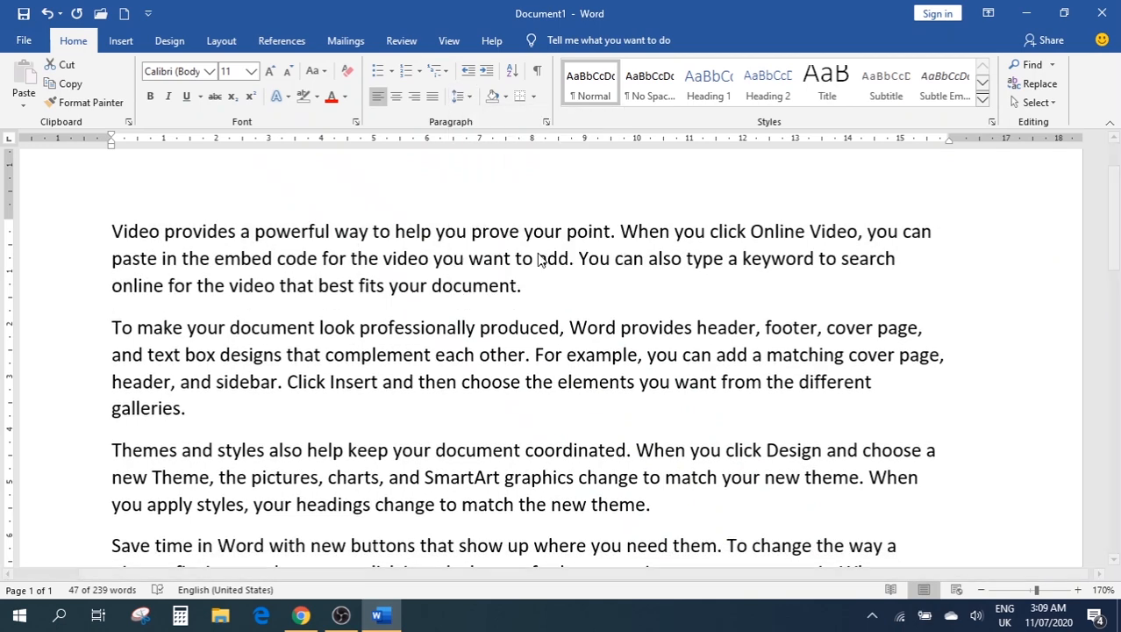
{"action": "left_click", "coordinate": [471, 96]}
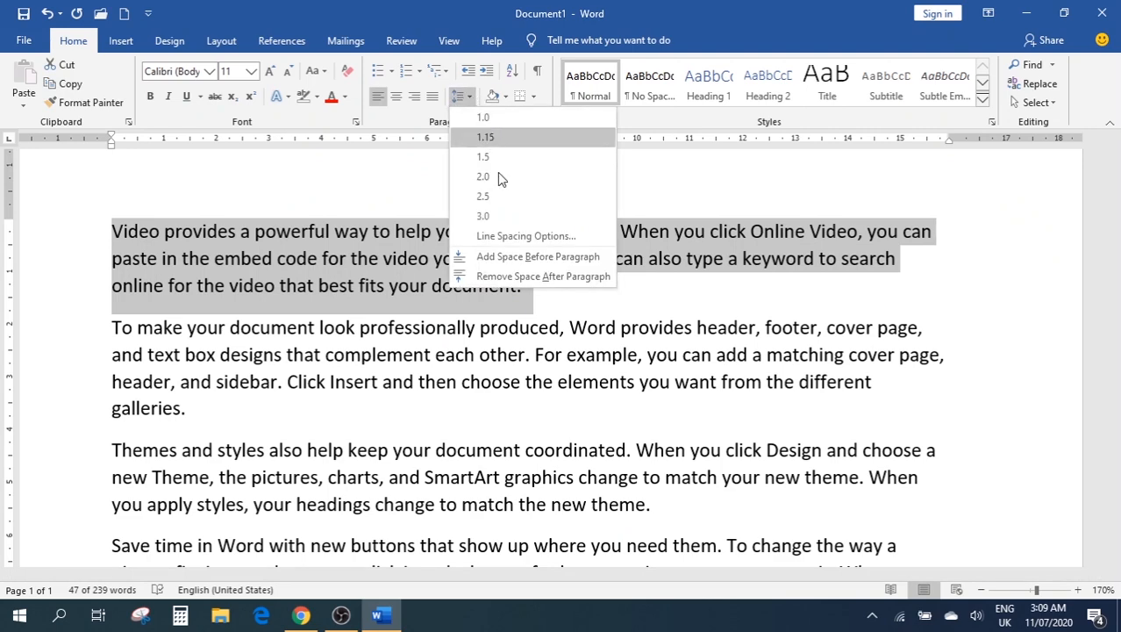
{"action": "left_click", "coordinate": [516, 256]}
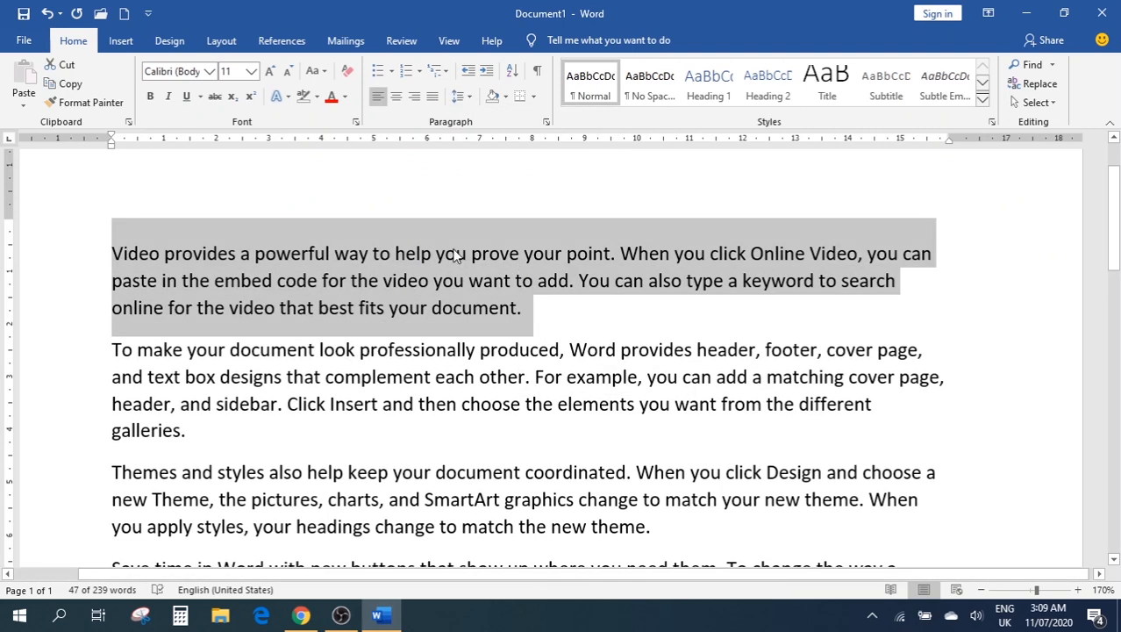
{"action": "left_click", "coordinate": [460, 96]}
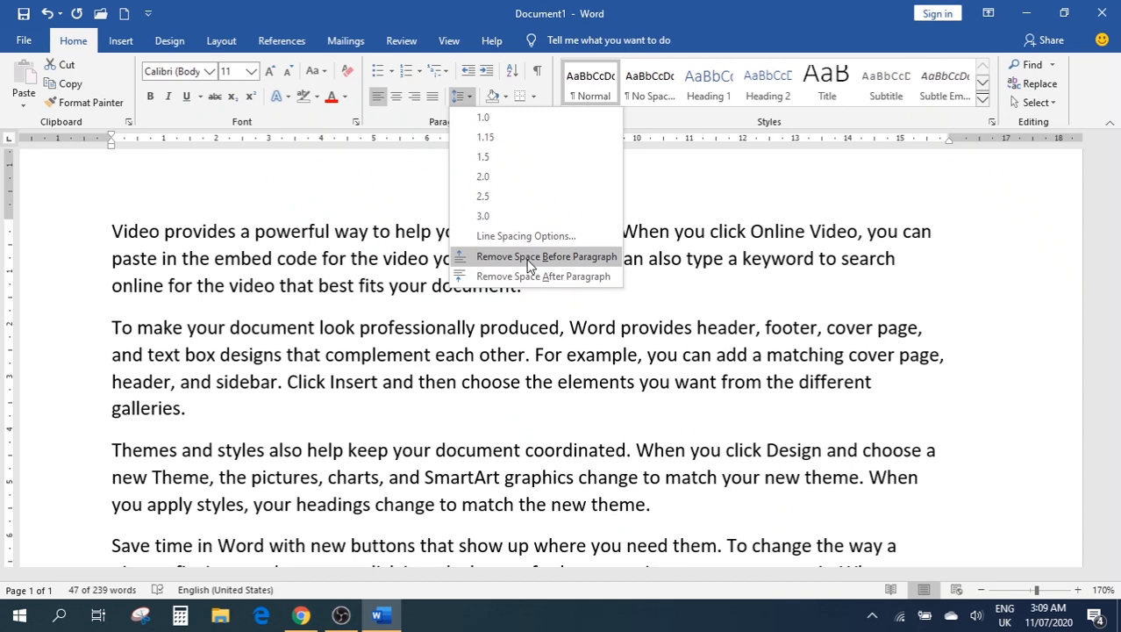
{"action": "left_click", "coordinate": [529, 259]}
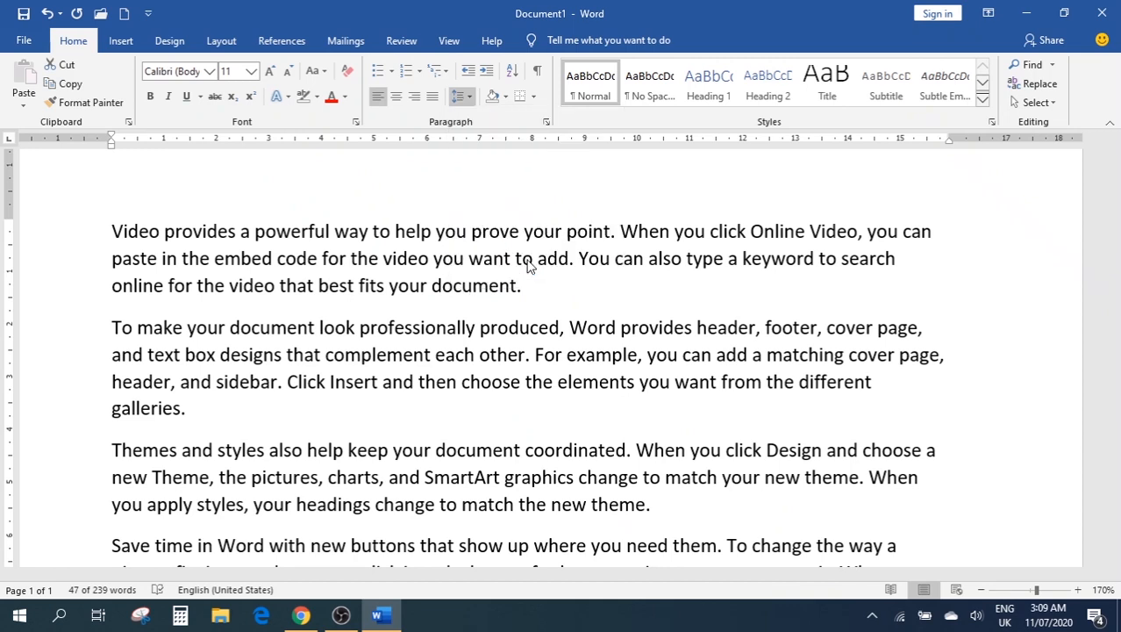
{"action": "left_click", "coordinate": [519, 260]}
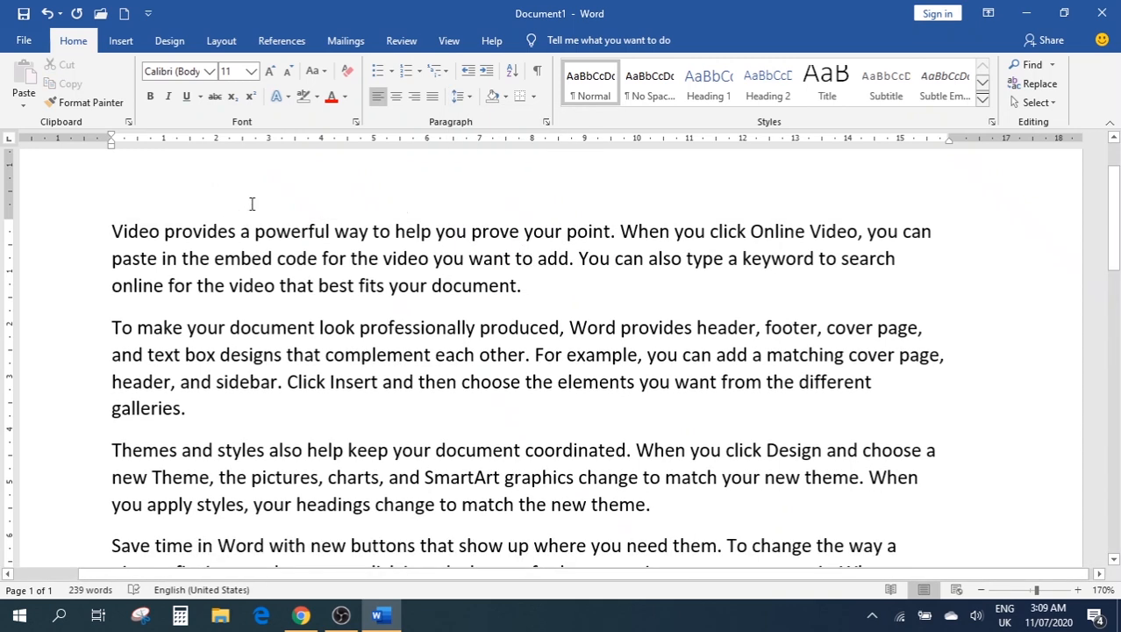
Make the first paragraph bold, underlined, italic and 22 pt, then clear all formatting
{"action": "left_click", "coordinate": [579, 304]}
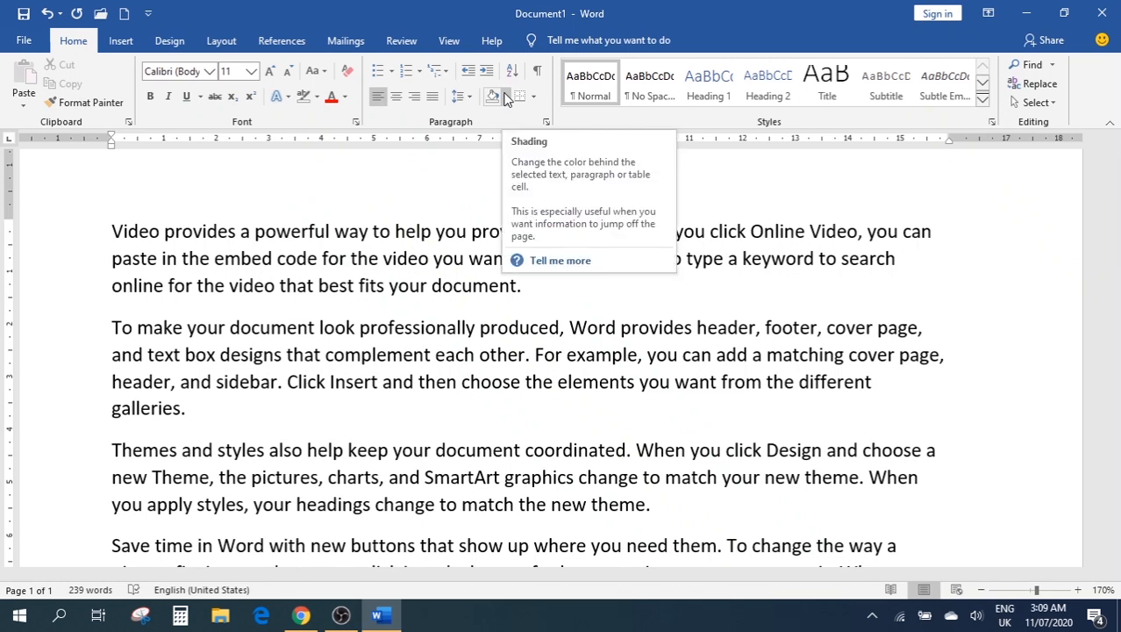
{"action": "triple_click", "coordinate": [323, 285]}
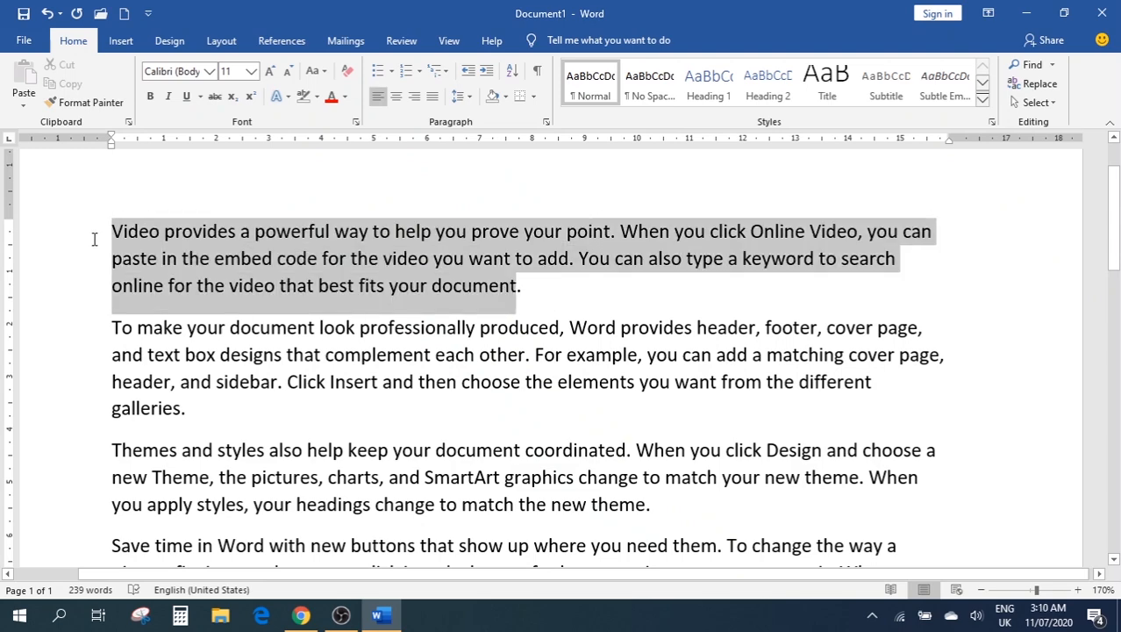
{"action": "left_click", "coordinate": [153, 97]}
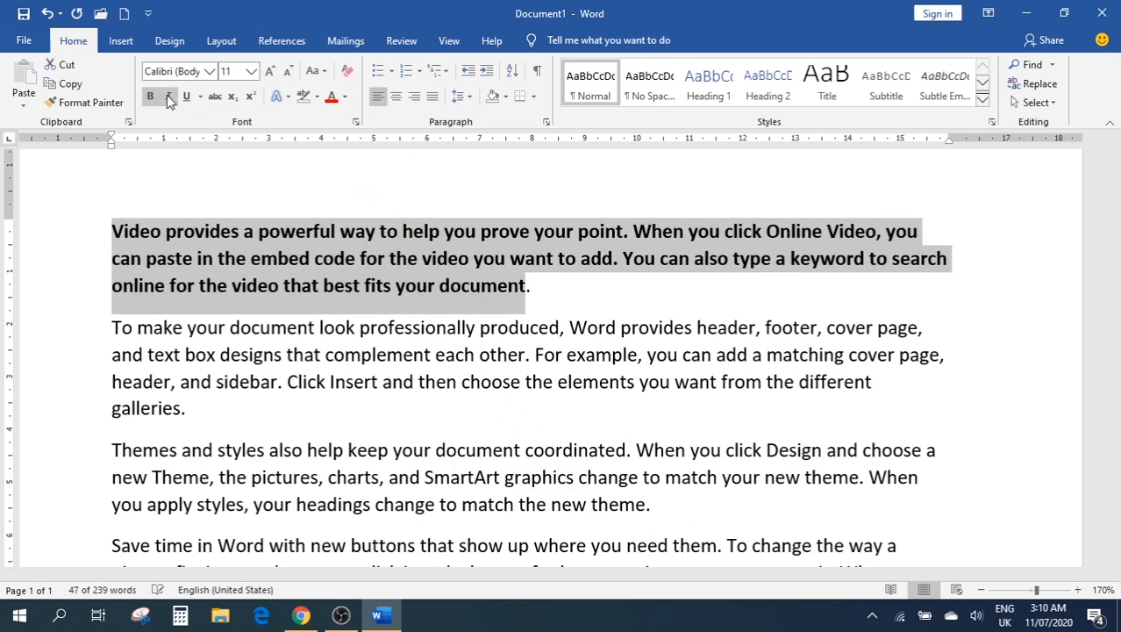
{"action": "left_click", "coordinate": [186, 97]}
{"action": "left_click", "coordinate": [168, 97]}
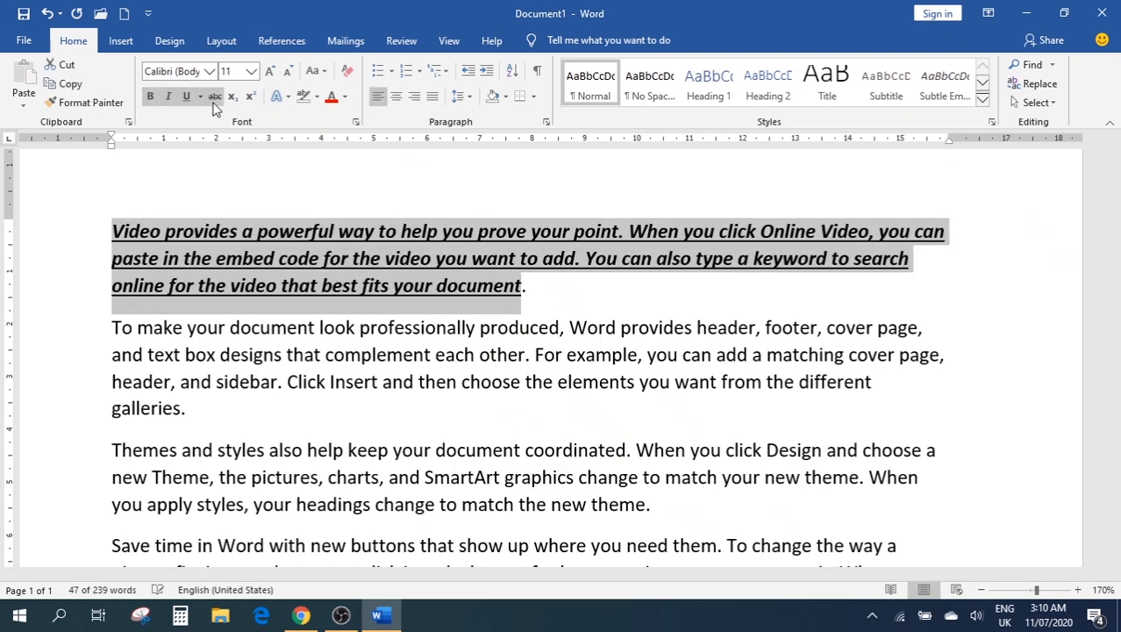
{"action": "left_click", "coordinate": [251, 71]}
{"action": "left_click", "coordinate": [227, 233]}
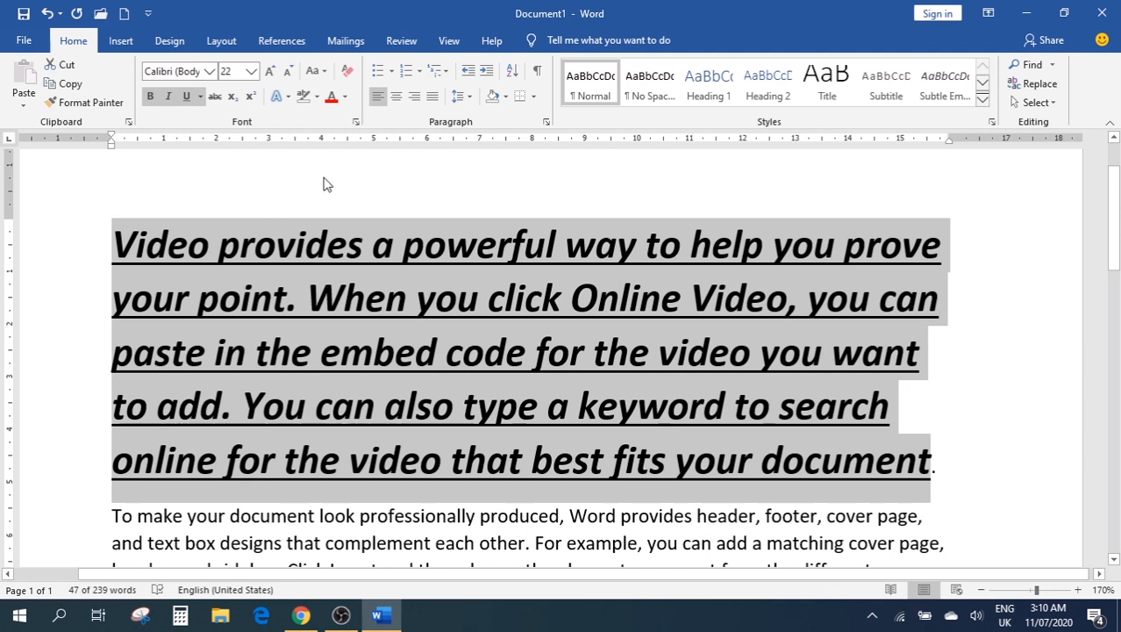
{"action": "left_click", "coordinate": [347, 79]}
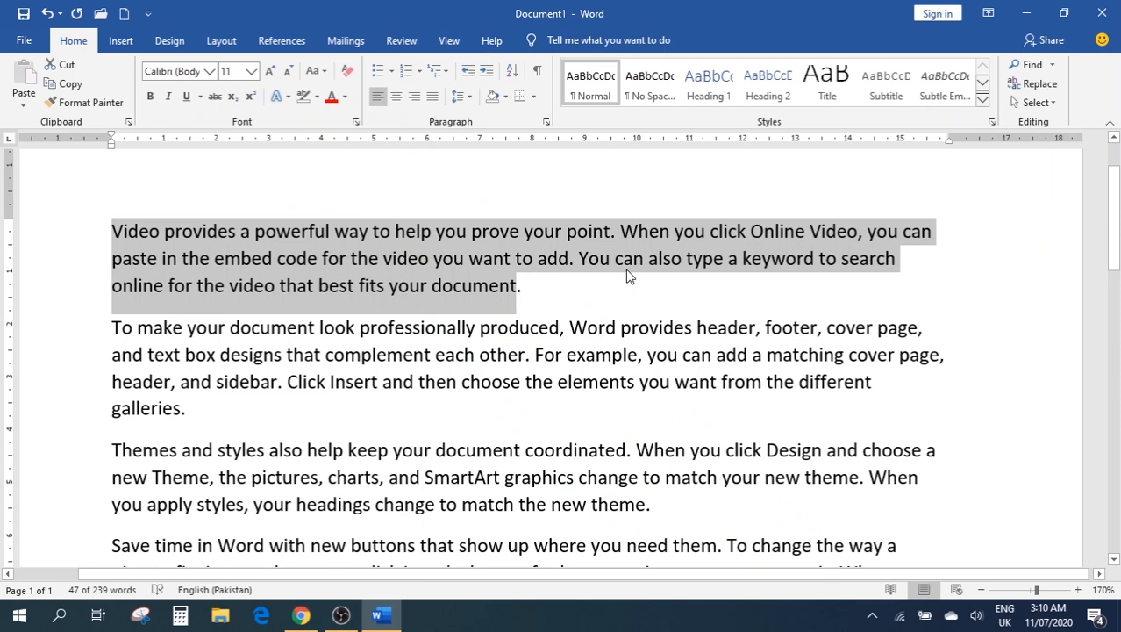
Shade the whole first paragraph Gold, Accent 4, Darker 25%
{"action": "left_click", "coordinate": [568, 291]}
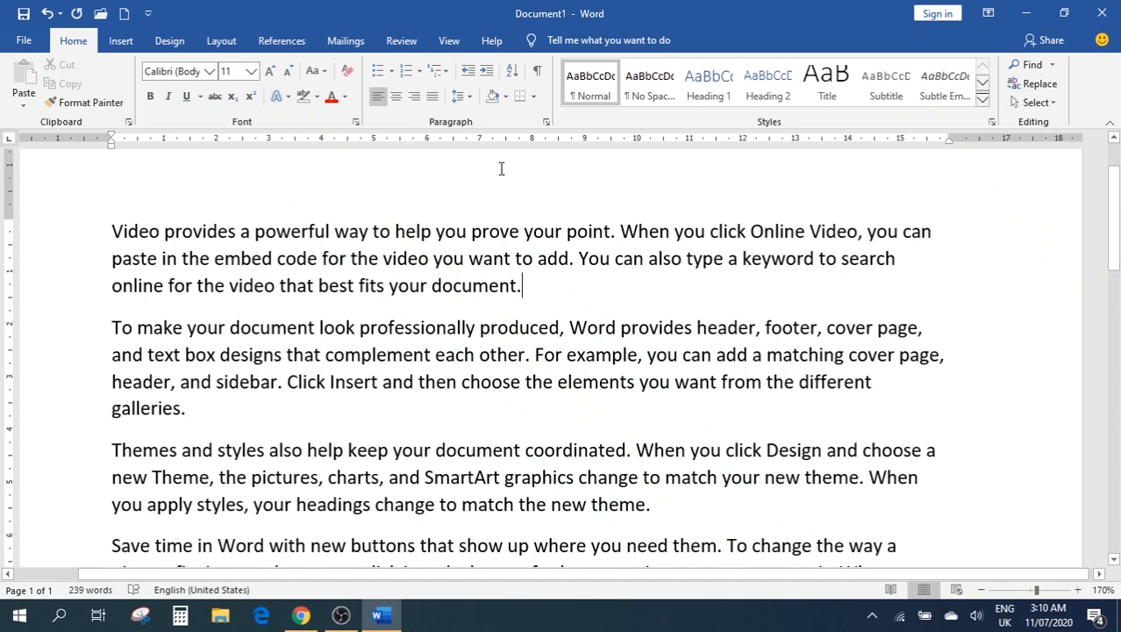
{"action": "left_click", "coordinate": [506, 97]}
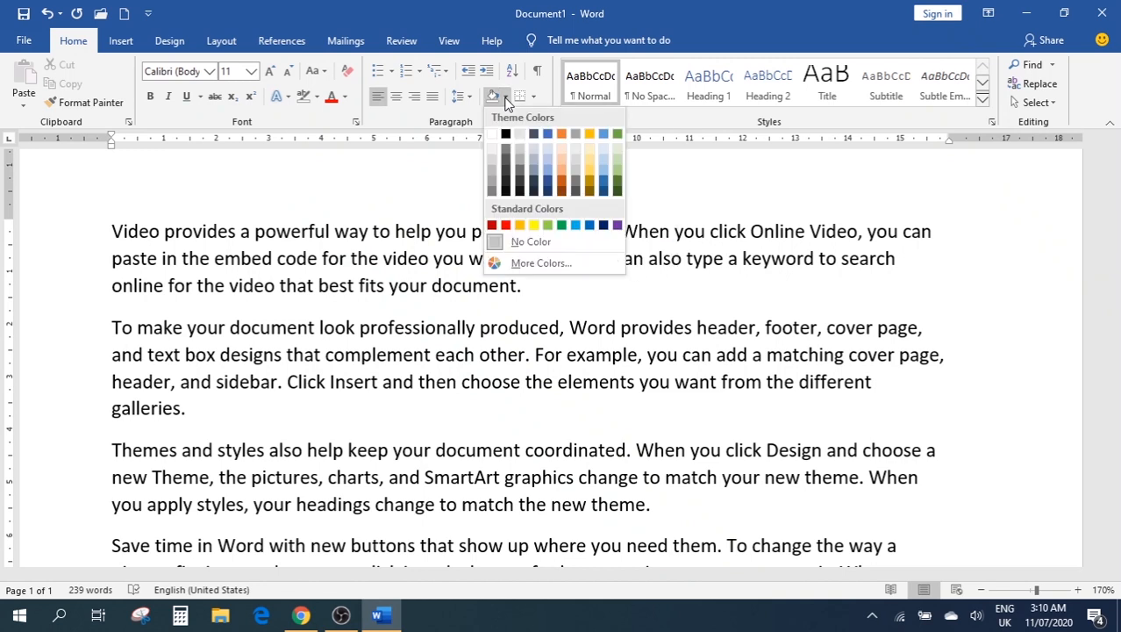
{"action": "left_click", "coordinate": [678, 326]}
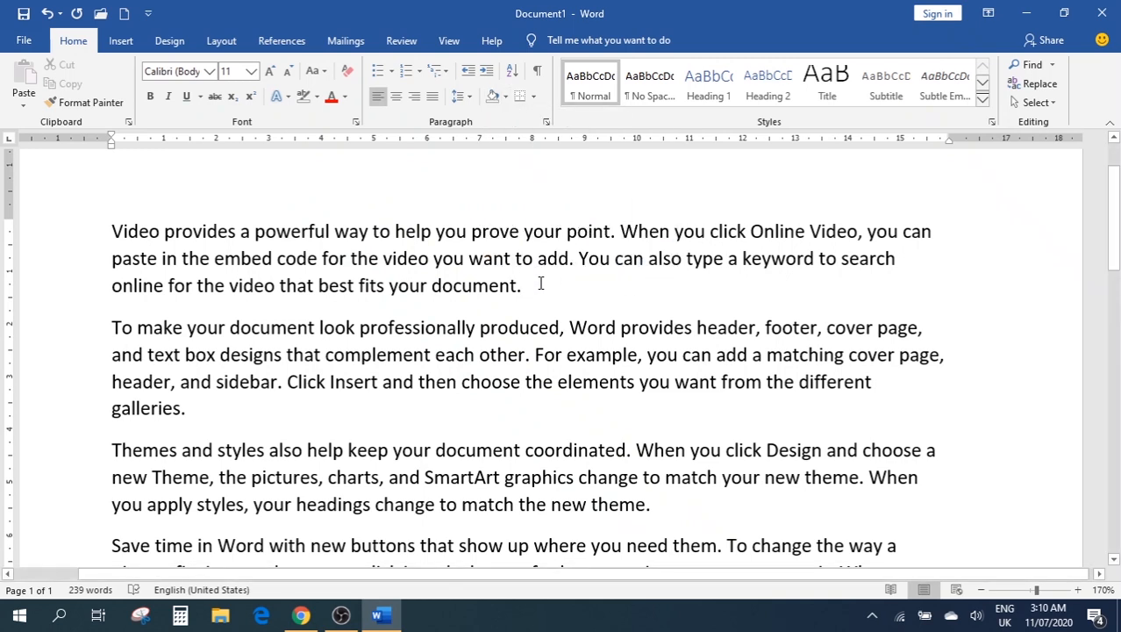
{"action": "mouse_move", "coordinate": [540, 283]}
{"action": "left_mouse_down"}
{"action": "mouse_move", "coordinate": [103, 218]}
{"action": "mouse_move", "coordinate": [118, 218]}
{"action": "left_mouse_up"}
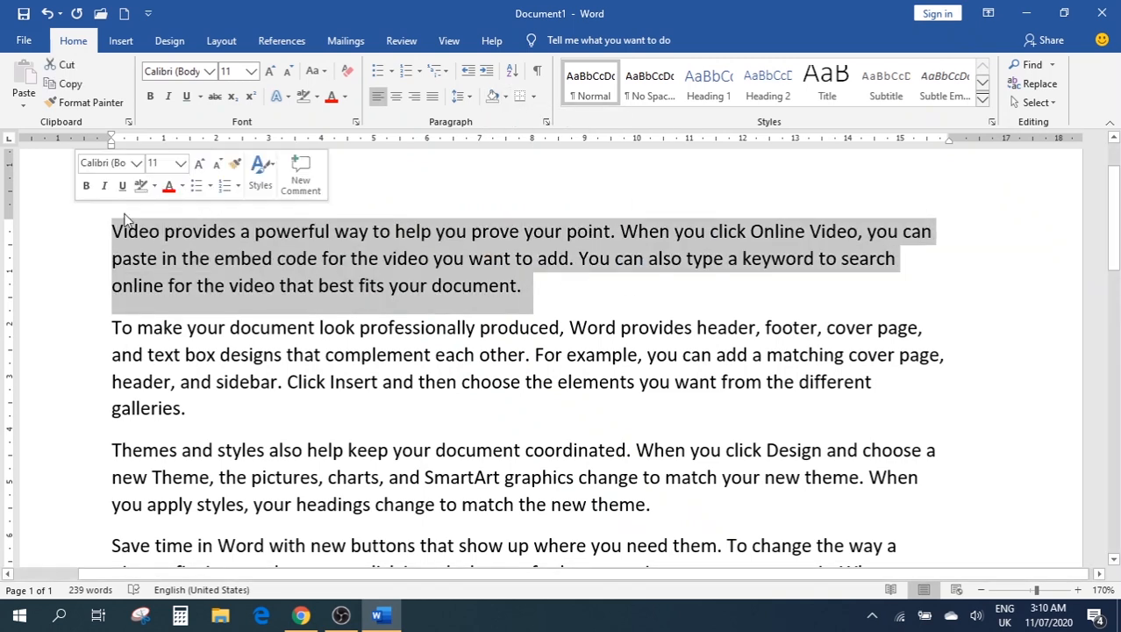
{"action": "left_click", "coordinate": [506, 96]}
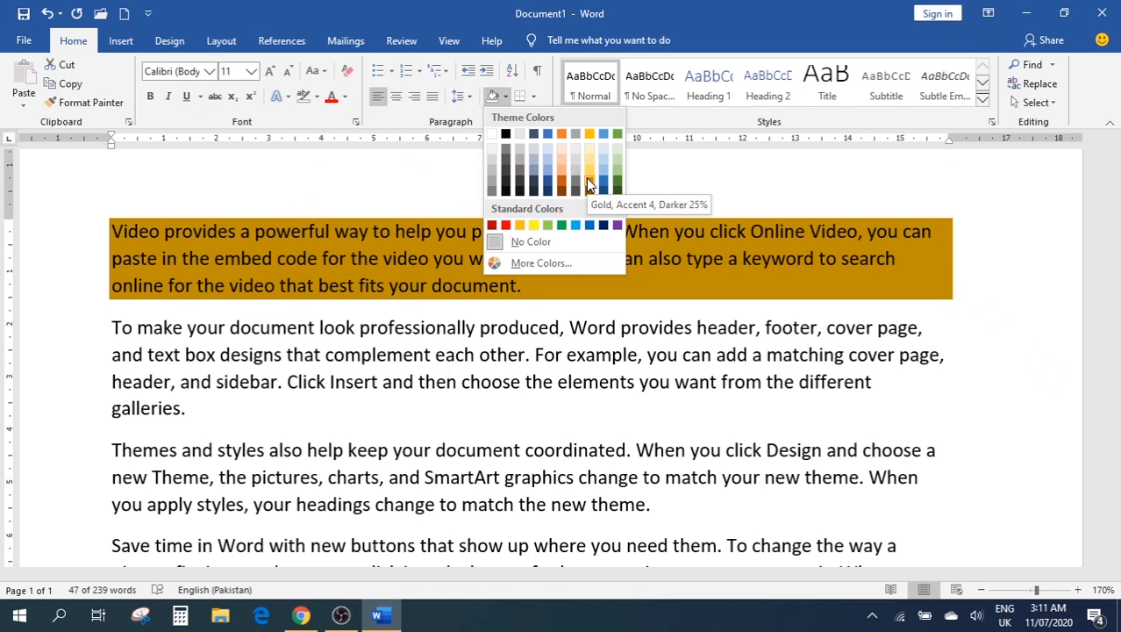
{"action": "left_click", "coordinate": [586, 177]}
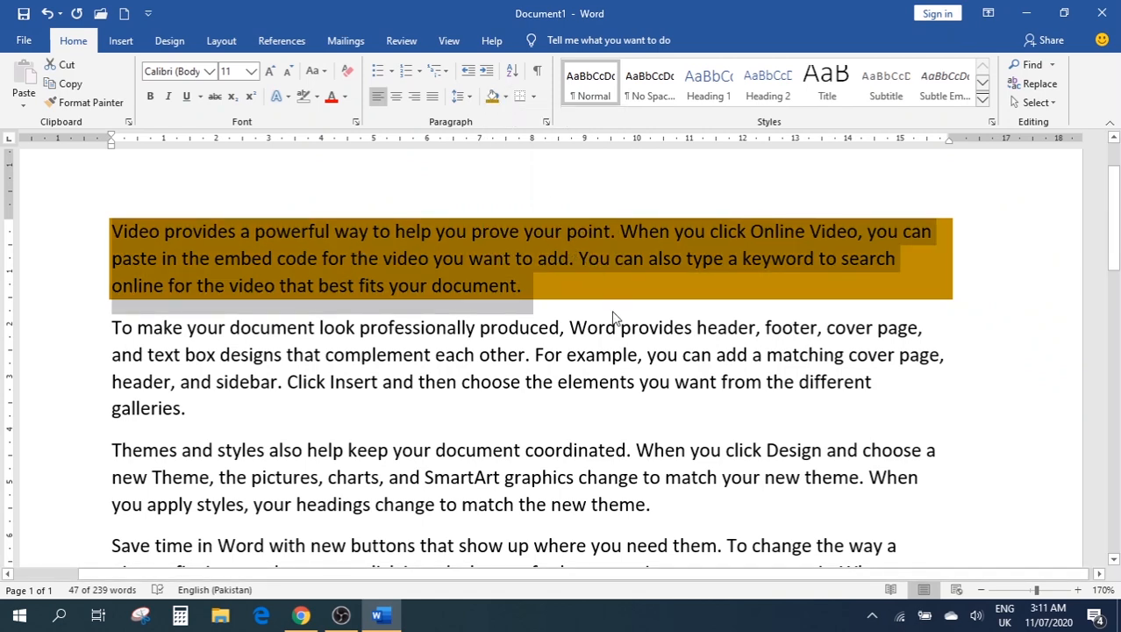
{"action": "left_click", "coordinate": [617, 326]}
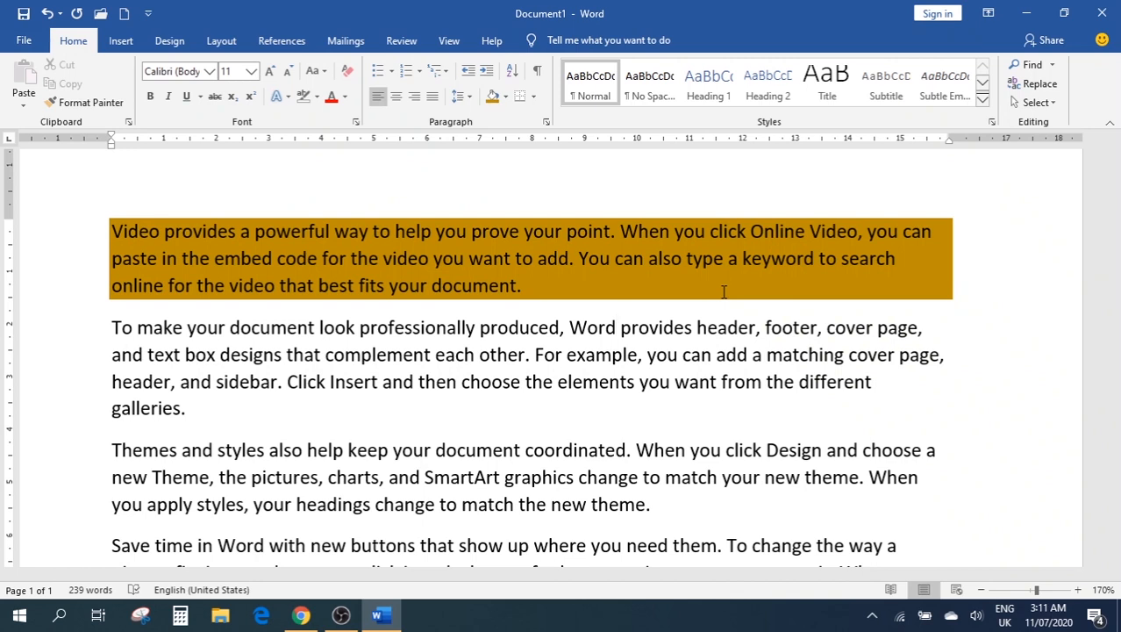
Try a bottom border on the first paragraph, then give it borders on all sides
{"action": "left_click", "coordinate": [532, 98]}
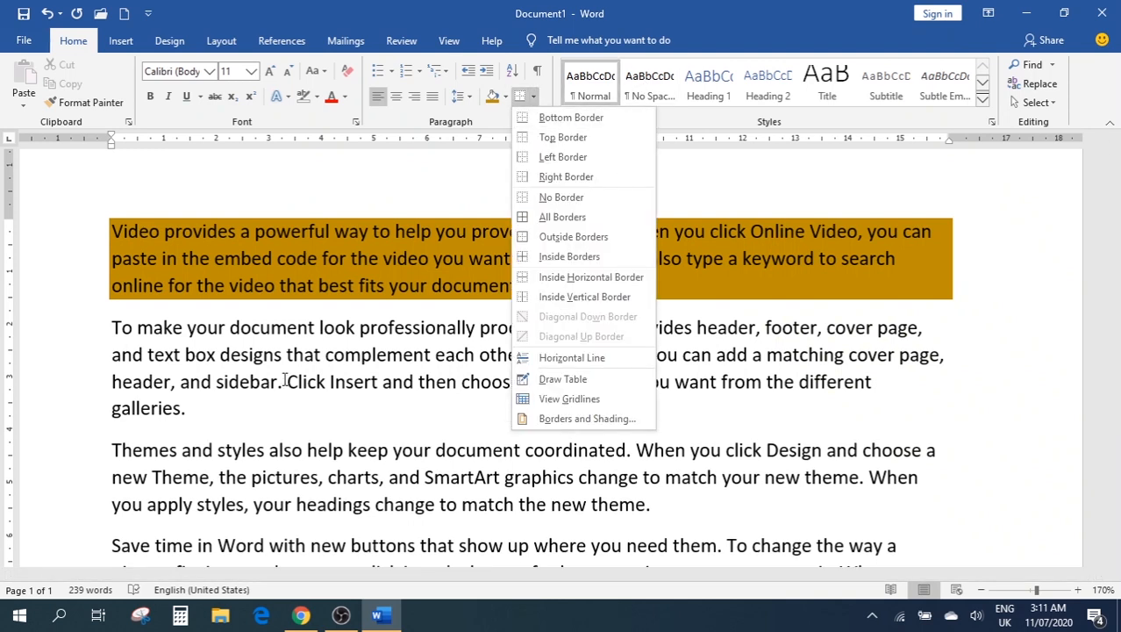
{"action": "left_click", "coordinate": [328, 322]}
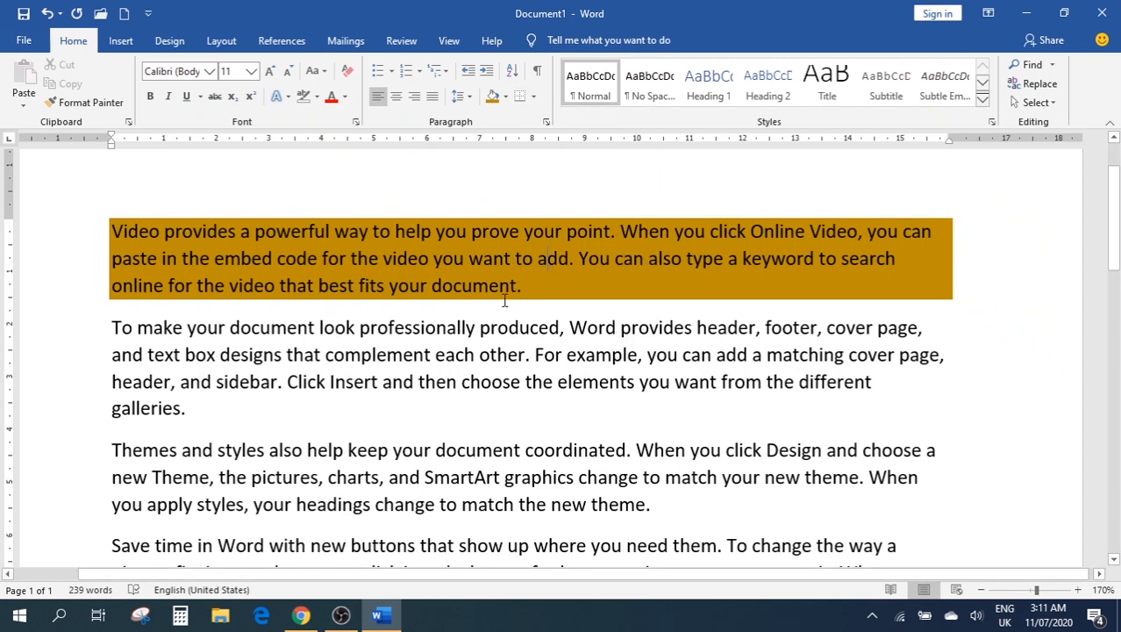
{"action": "mouse_move", "coordinate": [524, 286]}
{"action": "left_mouse_down"}
{"action": "mouse_move", "coordinate": [426, 288]}
{"action": "mouse_move", "coordinate": [102, 244]}
{"action": "left_mouse_up"}
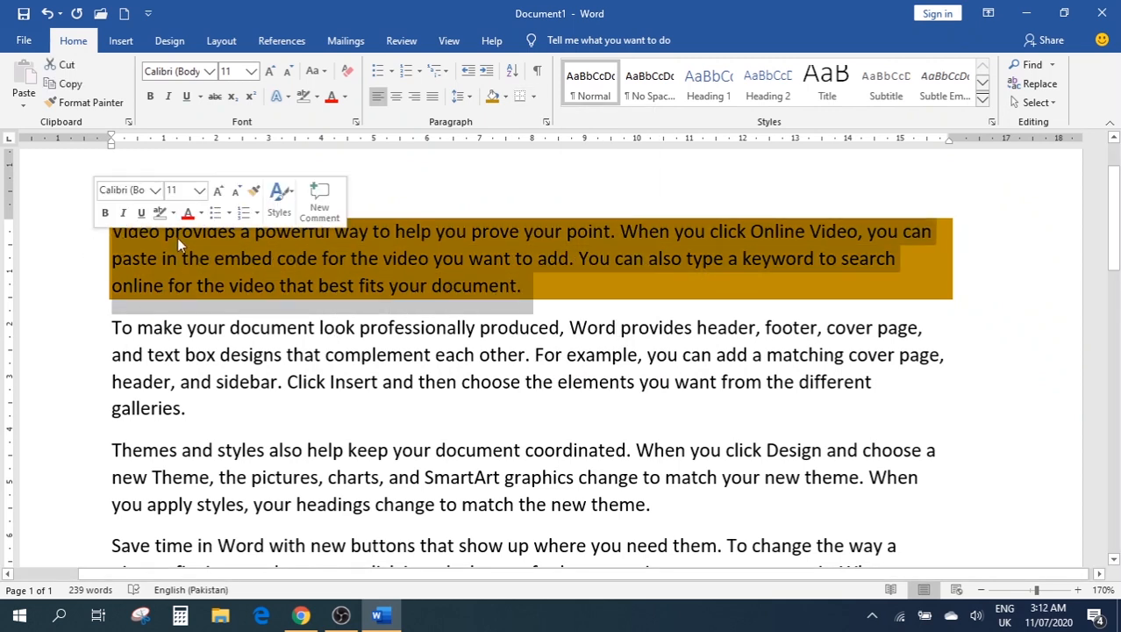
{"action": "left_click", "coordinate": [520, 98]}
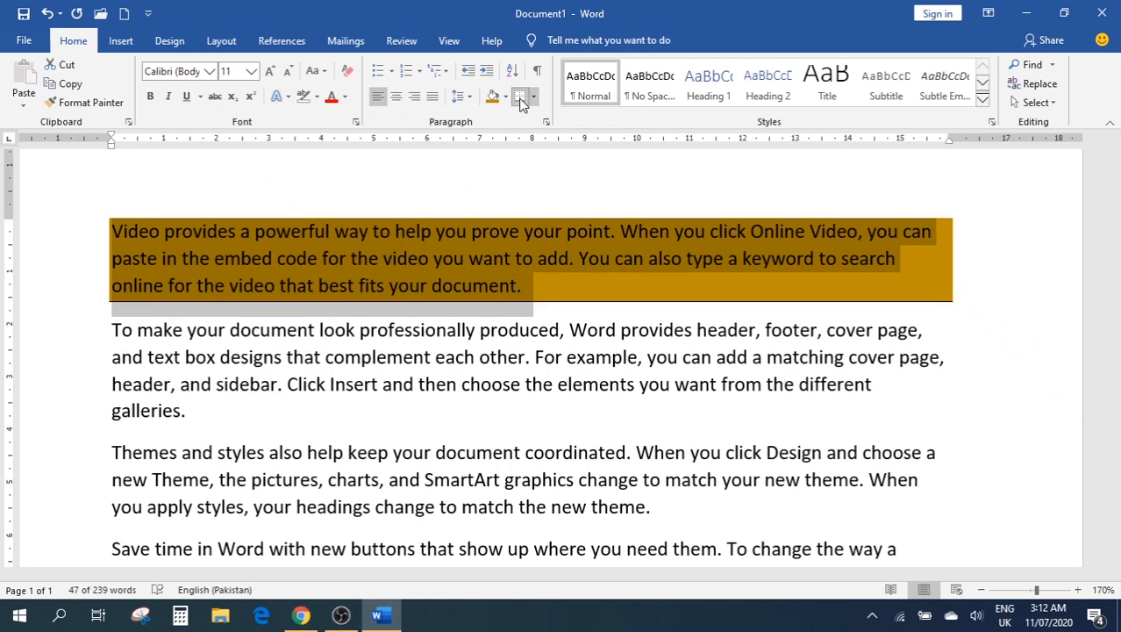
{"action": "left_click", "coordinate": [520, 98]}
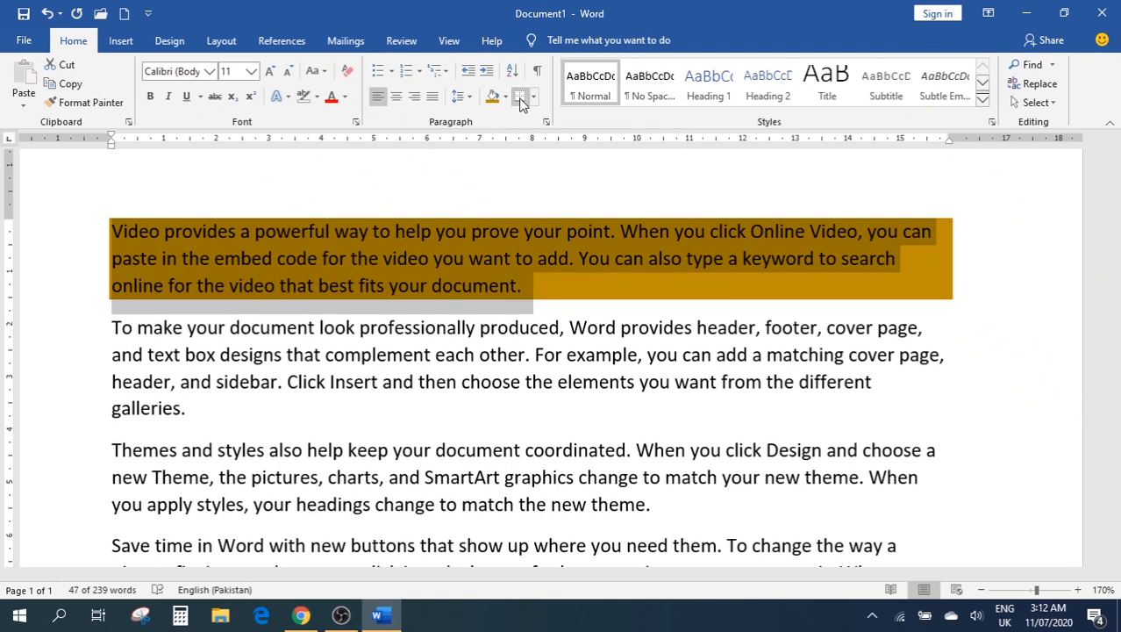
{"action": "left_click", "coordinate": [533, 97]}
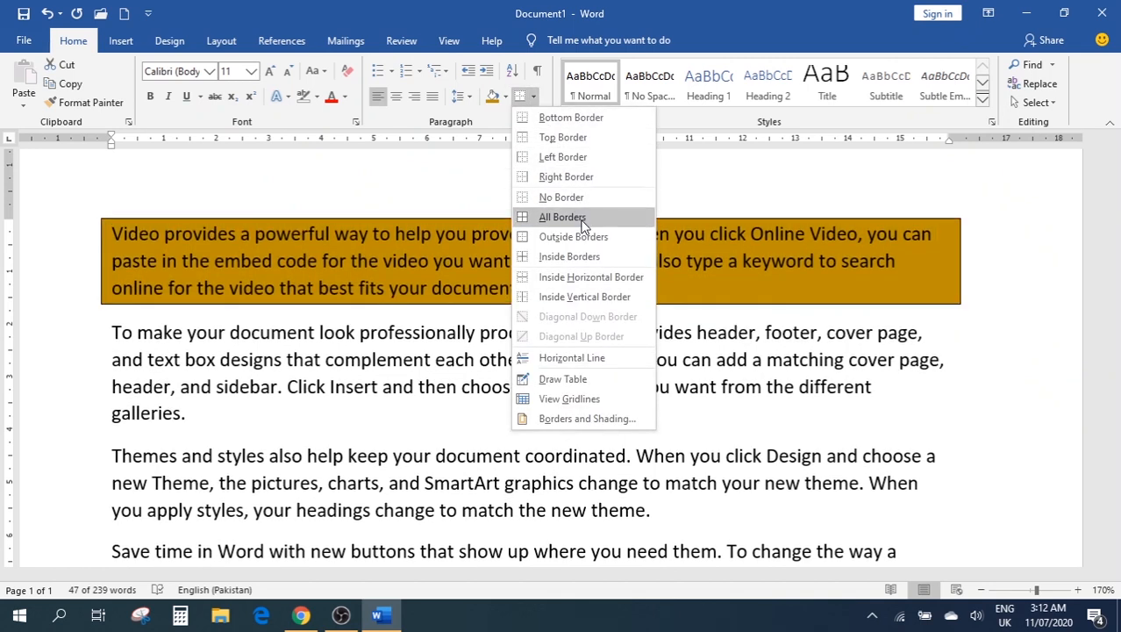
{"action": "left_click", "coordinate": [582, 220]}
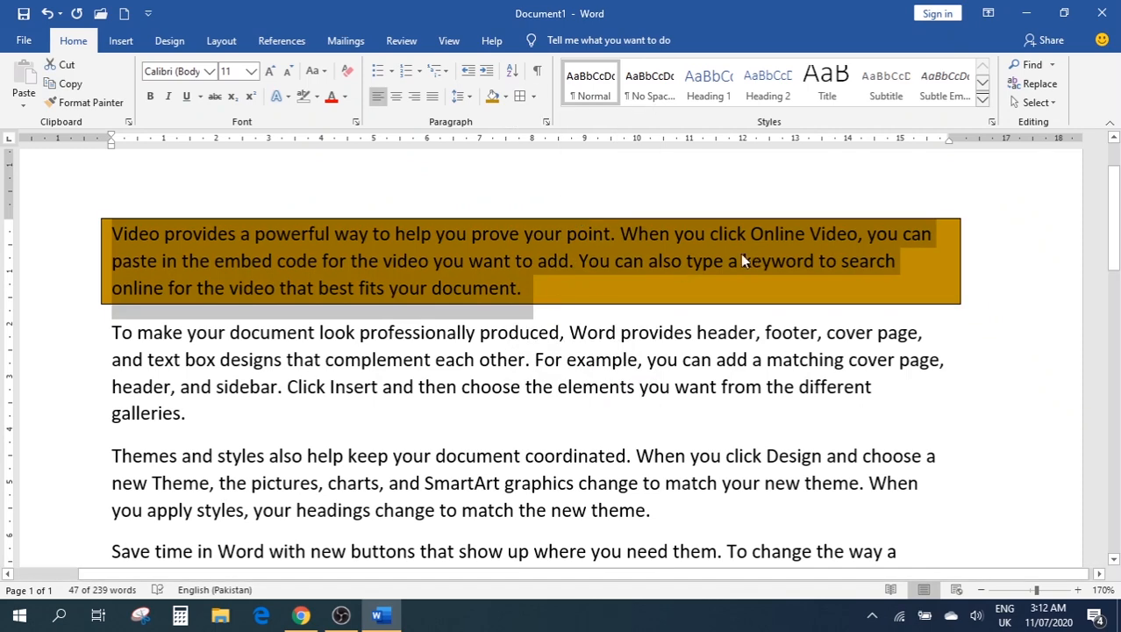
{"action": "left_click", "coordinate": [832, 332]}
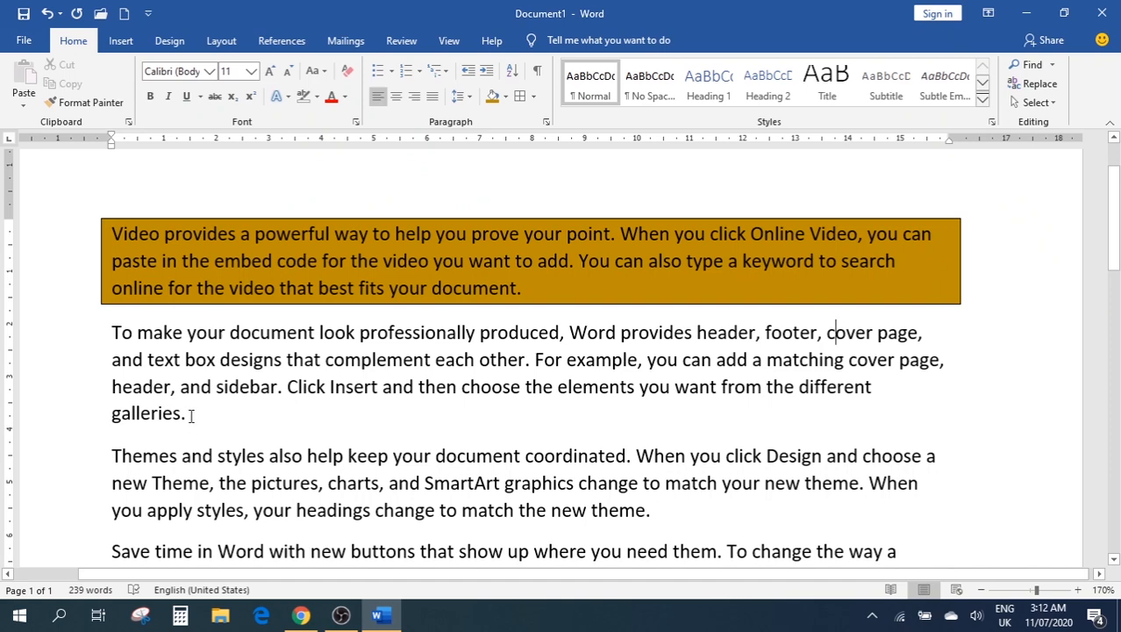
Box the second paragraph and toggle View Gridlines from the Borders list
{"action": "left_click_drag", "start_coordinate": [187, 413], "coordinate": [95, 346]}
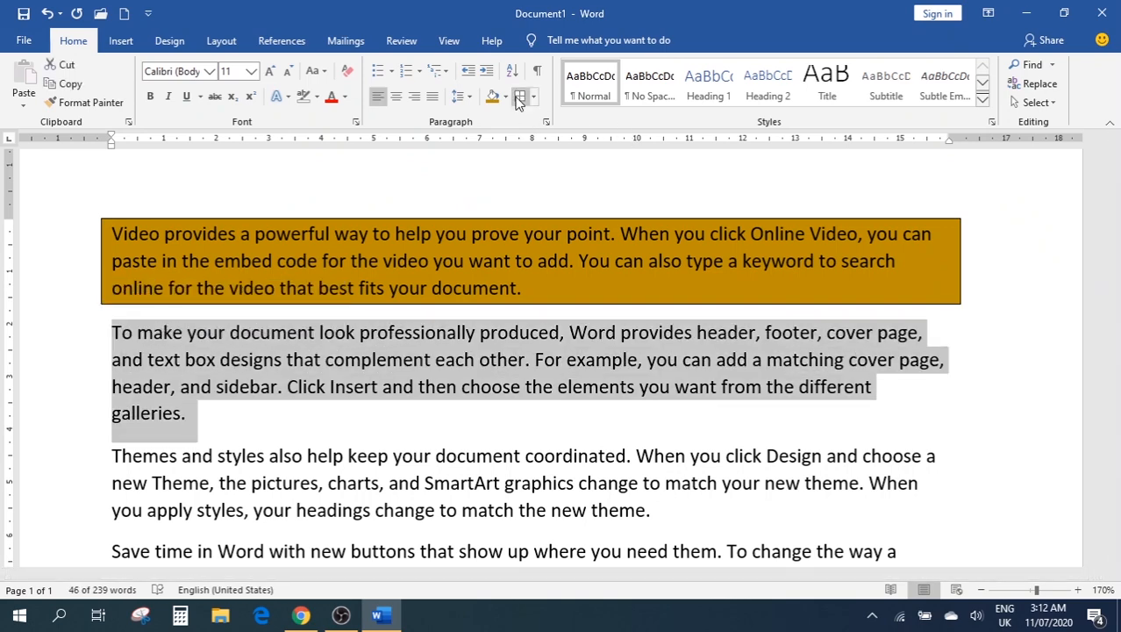
{"action": "left_click", "coordinate": [519, 95]}
{"action": "left_click", "coordinate": [1031, 401]}
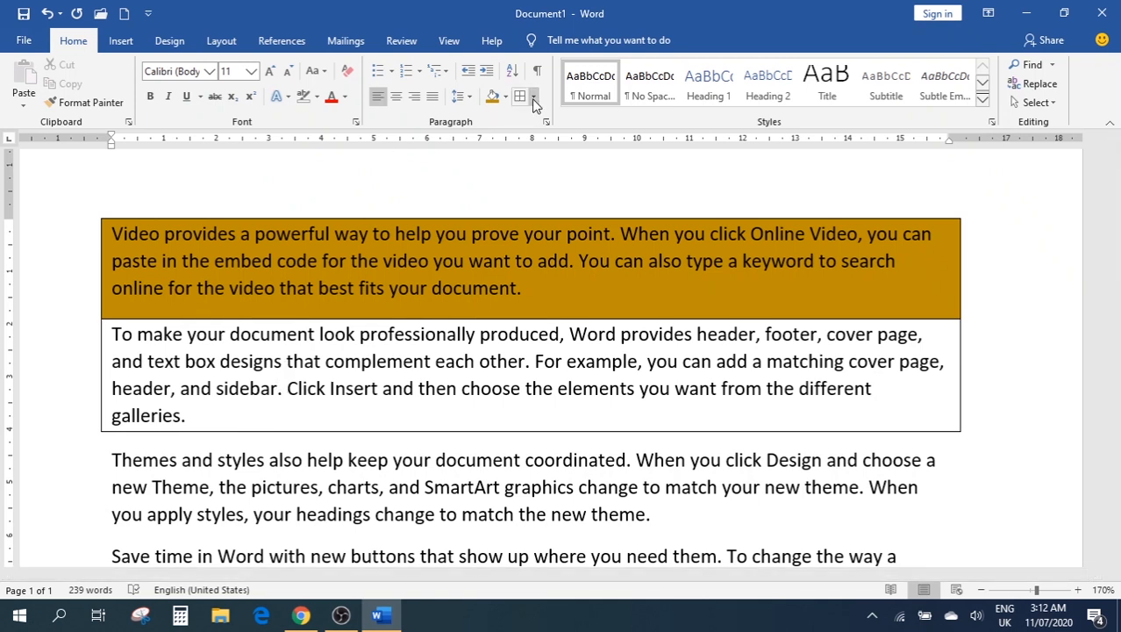
{"action": "mouse_move", "coordinate": [185, 415]}
{"action": "left_mouse_down"}
{"action": "mouse_move", "coordinate": [86, 329]}
{"action": "mouse_move", "coordinate": [116, 341]}
{"action": "left_mouse_up"}
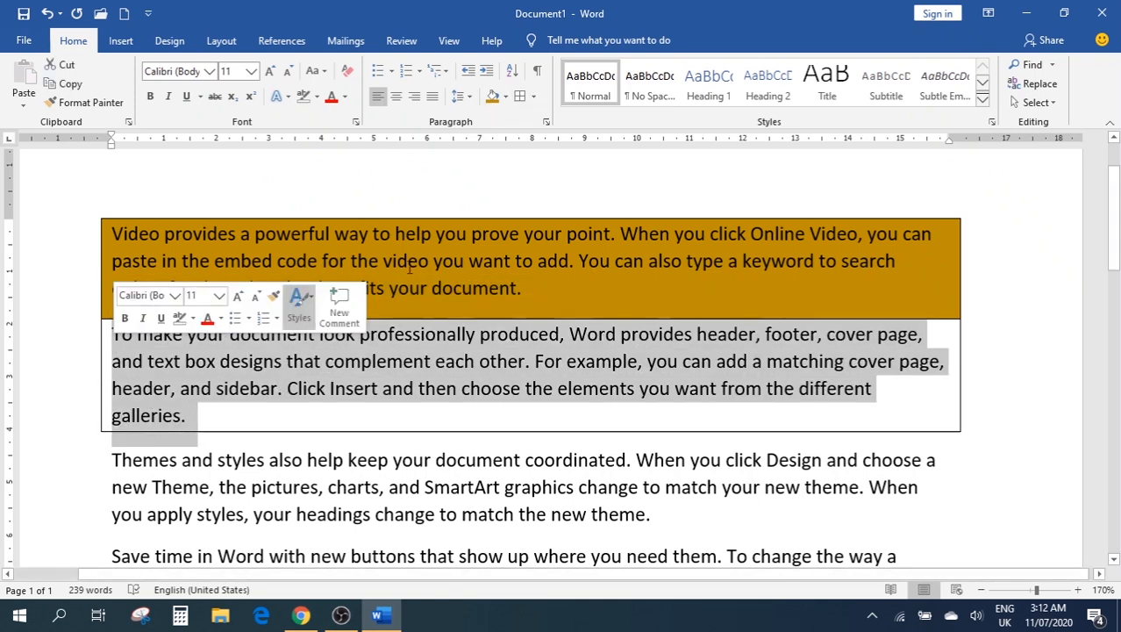
{"action": "left_click", "coordinate": [533, 95]}
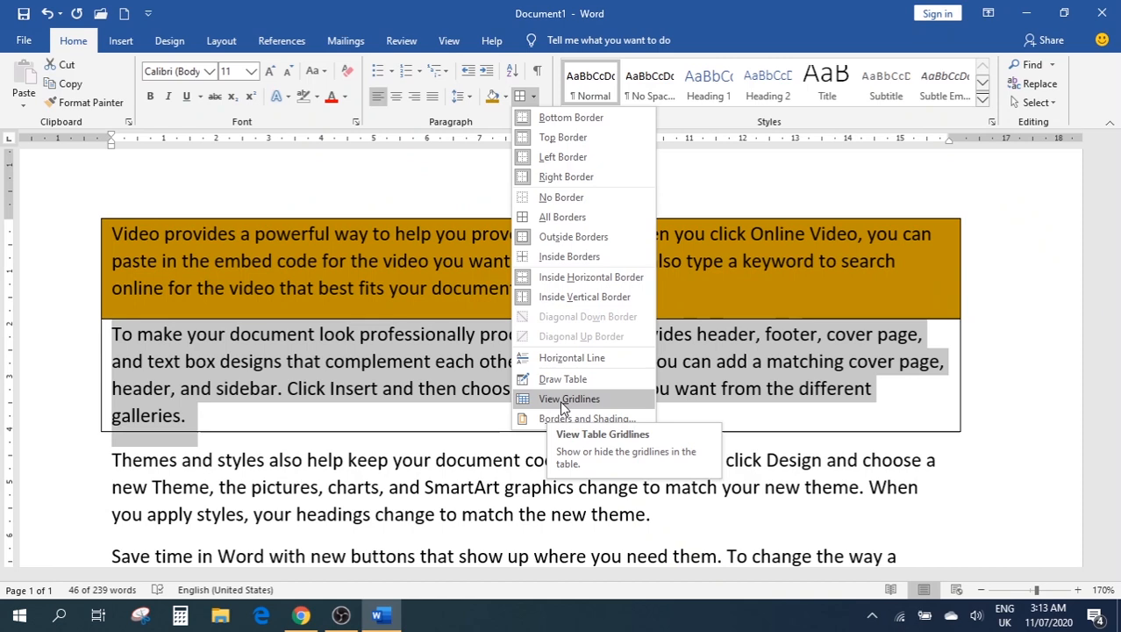
{"action": "left_click", "coordinate": [559, 400]}
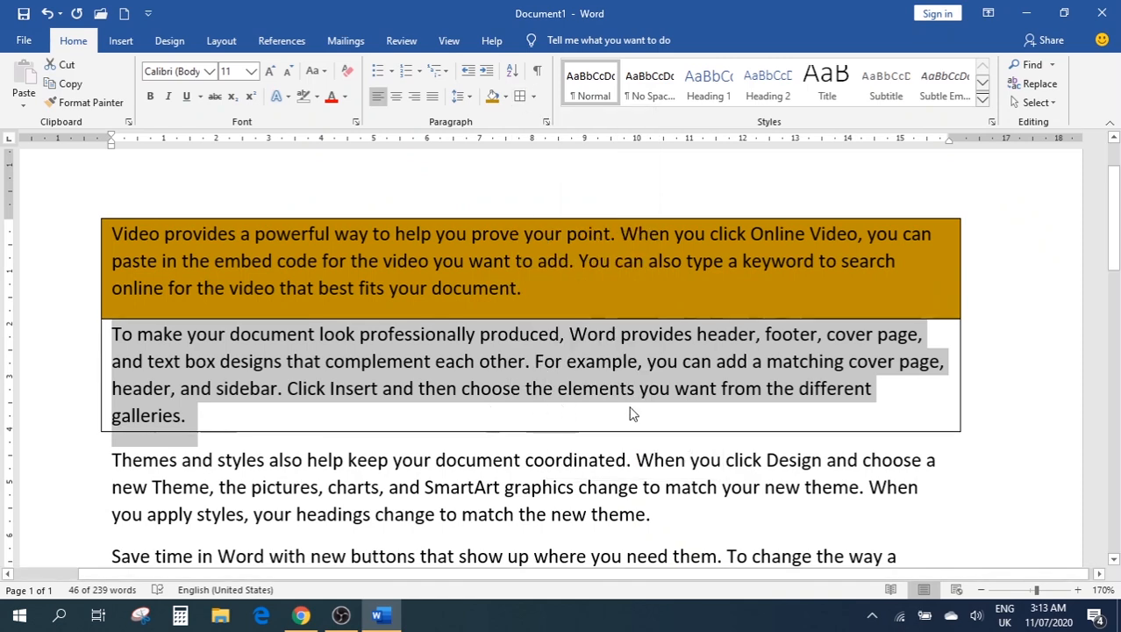
{"action": "scroll", "coordinate": [692, 406], "scroll_direction": "down", "scroll_amount": 4}
{"action": "scroll", "coordinate": [692, 406], "scroll_direction": "up", "scroll_amount": 3}
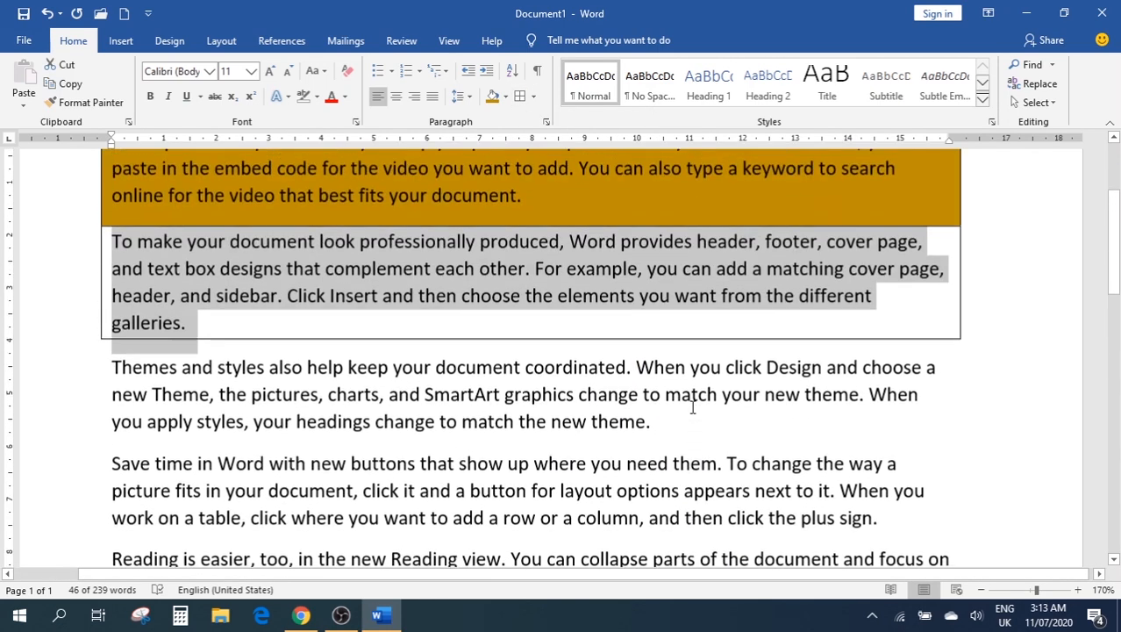
{"action": "scroll", "coordinate": [693, 407], "scroll_direction": "up", "scroll_amount": 2}
{"action": "left_click", "coordinate": [507, 454]}
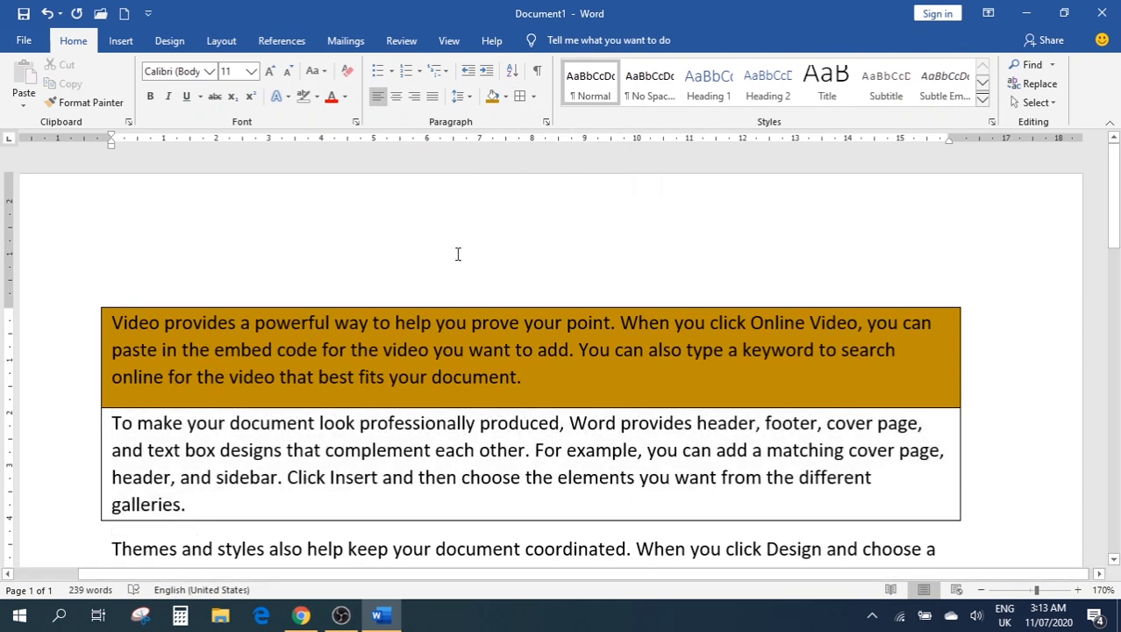
Select and delete everything in the document, leaving a blank page
{"action": "key", "text": "ctrl+a"}
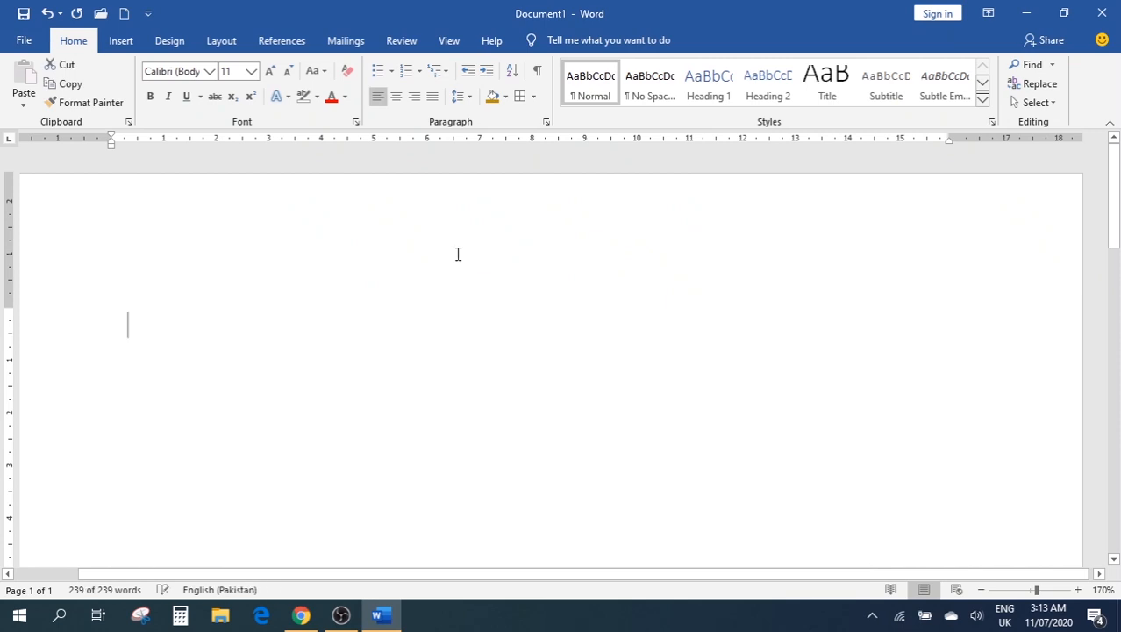
{"action": "key", "text": "Delete"}
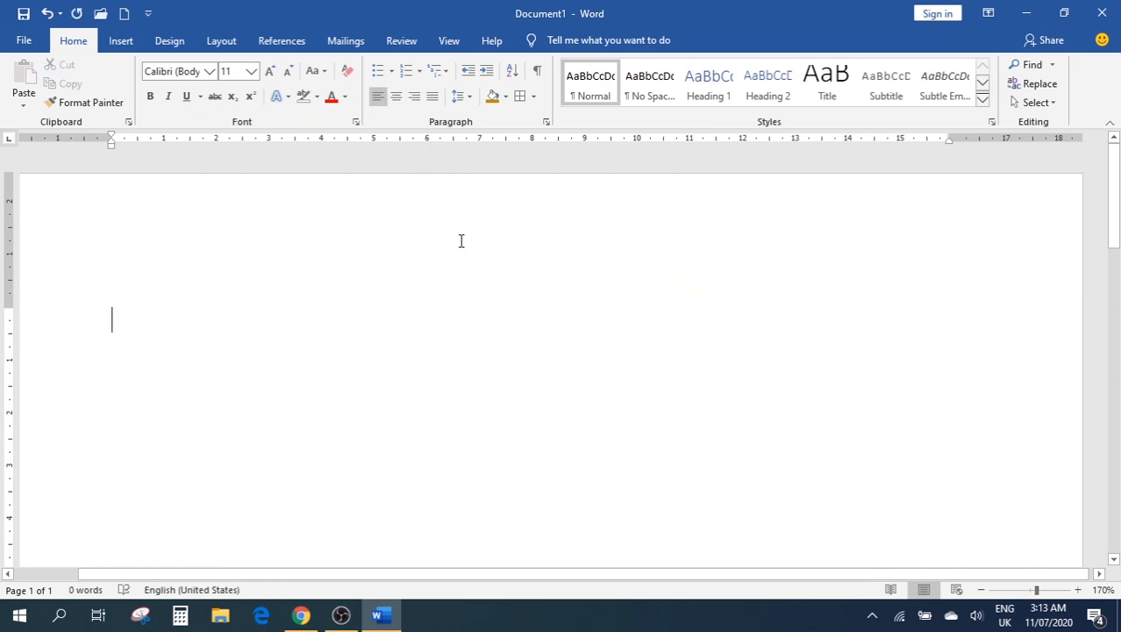
{"action": "left_click", "coordinate": [533, 96]}
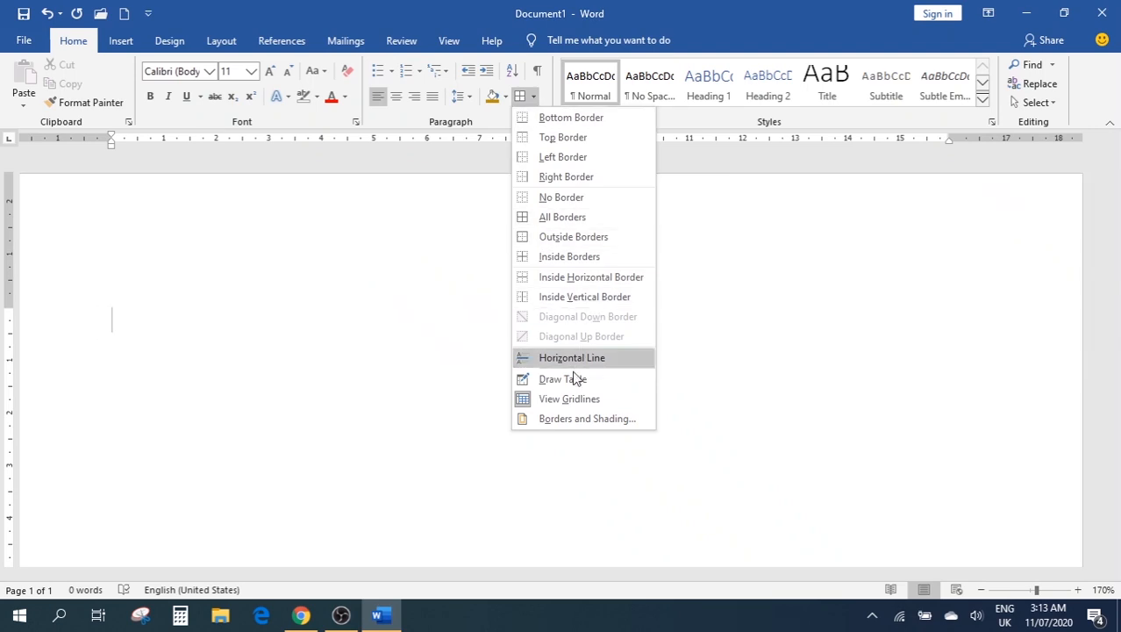
{"action": "left_click", "coordinate": [386, 300]}
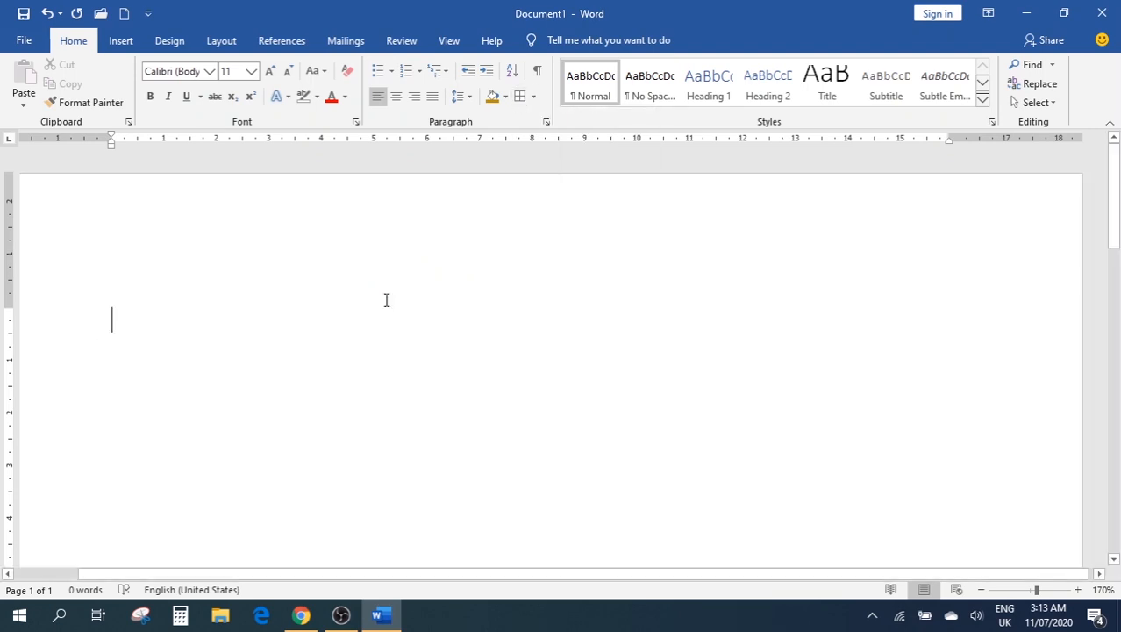
{"action": "left_click", "coordinate": [545, 122]}
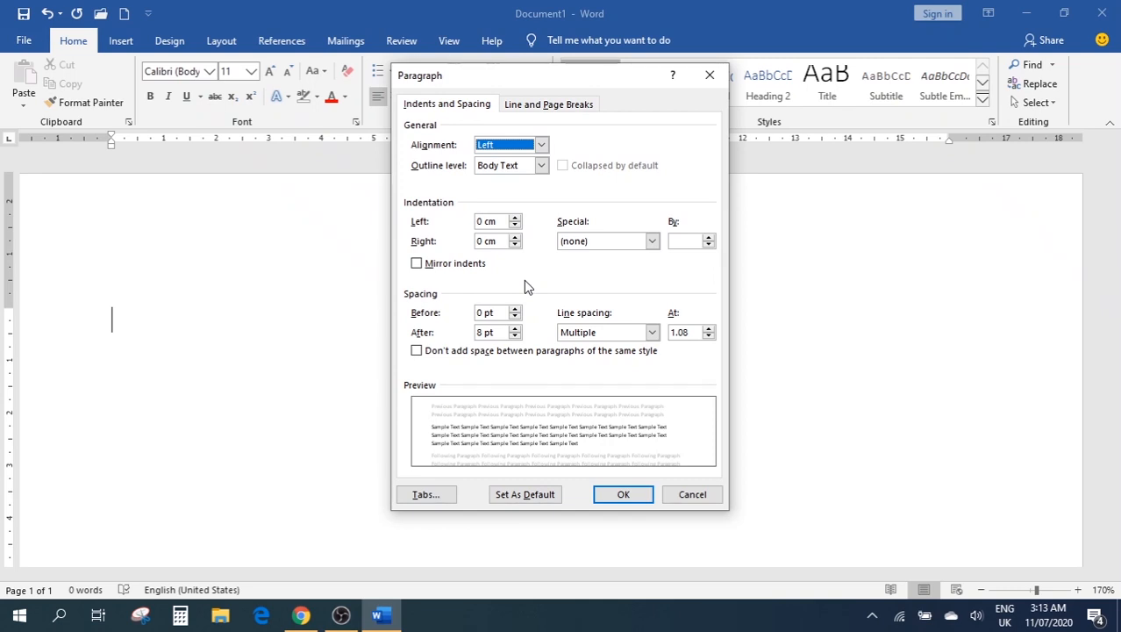
{"action": "left_click", "coordinate": [520, 104]}
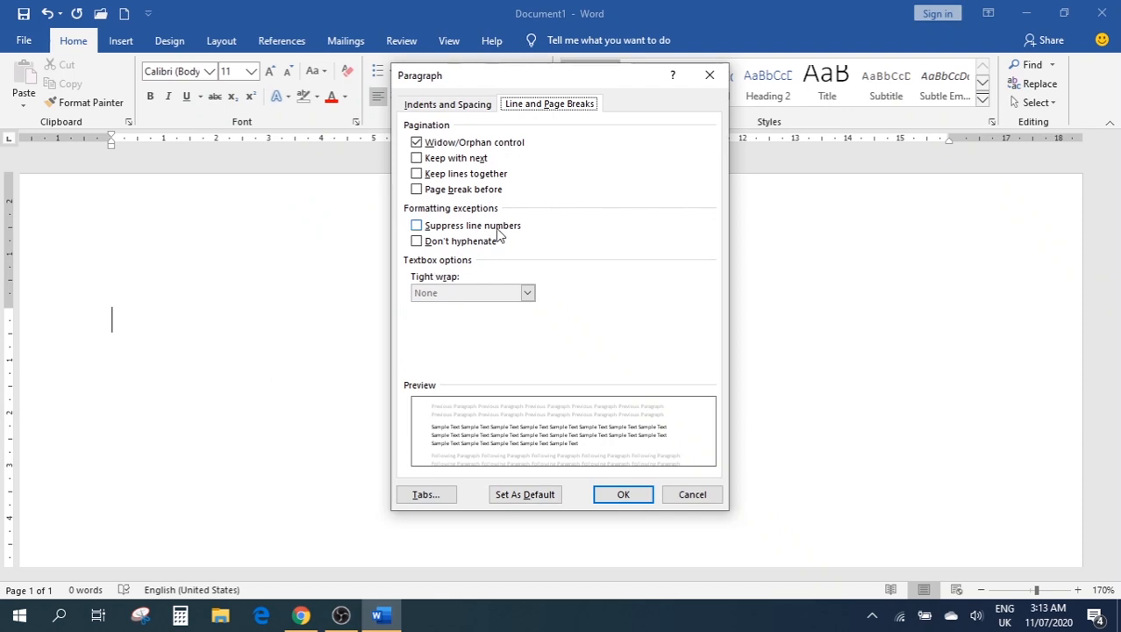
{"action": "left_click", "coordinate": [710, 76]}
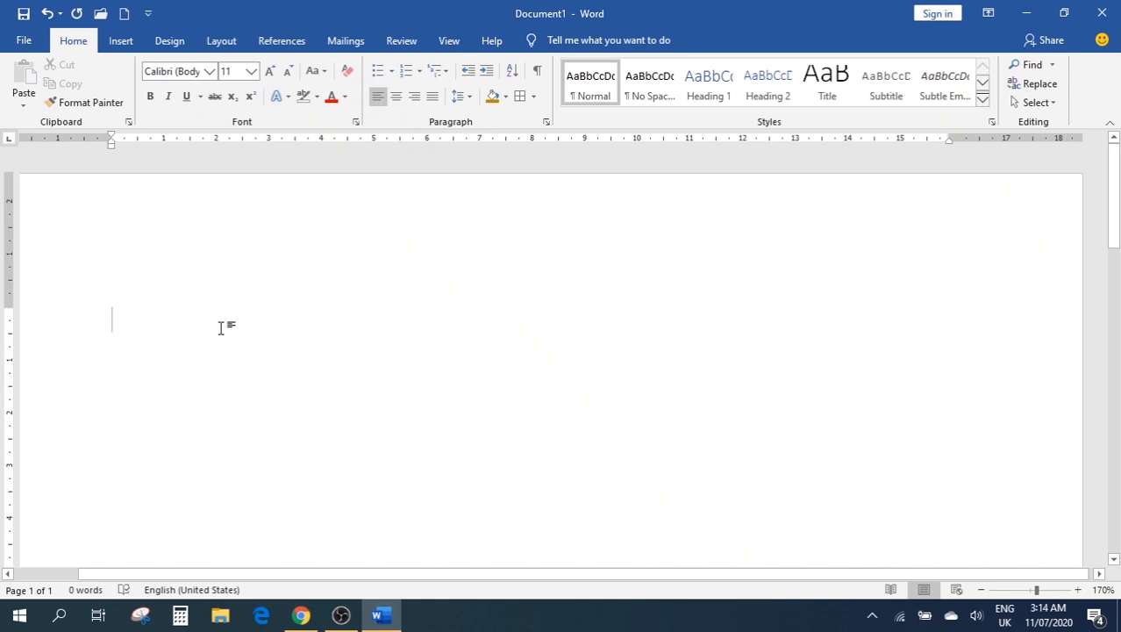
{"action": "type", "text": "=r"}
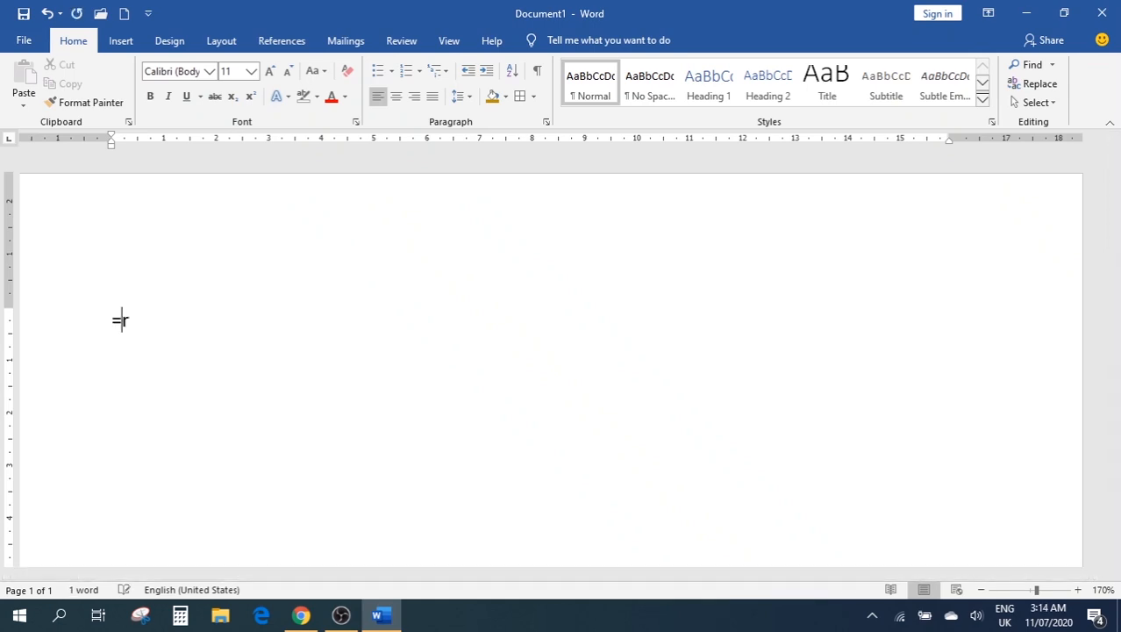
{"action": "type", "text": "nandom"}
{"action": "key", "text": "BackSpace"}
{"action": "key", "text": "BackSpace"}
{"action": "type", "text": "()"}
{"action": "key", "text": "Return"}
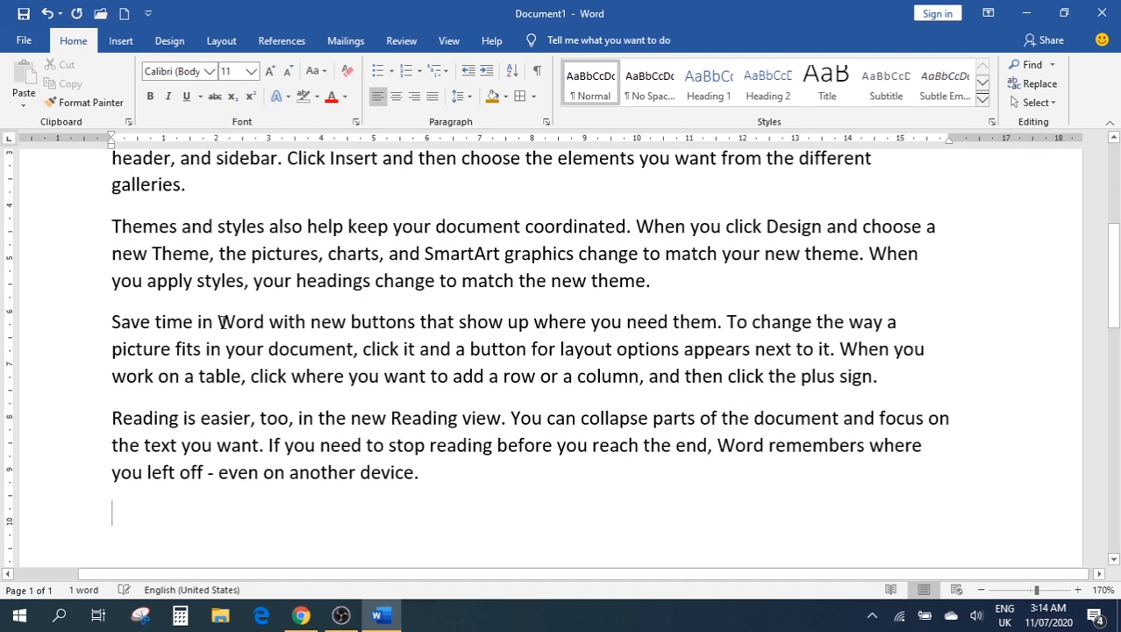
{"action": "scroll", "coordinate": [168, 342], "scroll_direction": "up", "scroll_amount": 4}
{"action": "scroll", "coordinate": [329, 360], "scroll_direction": "down", "scroll_amount": 1}
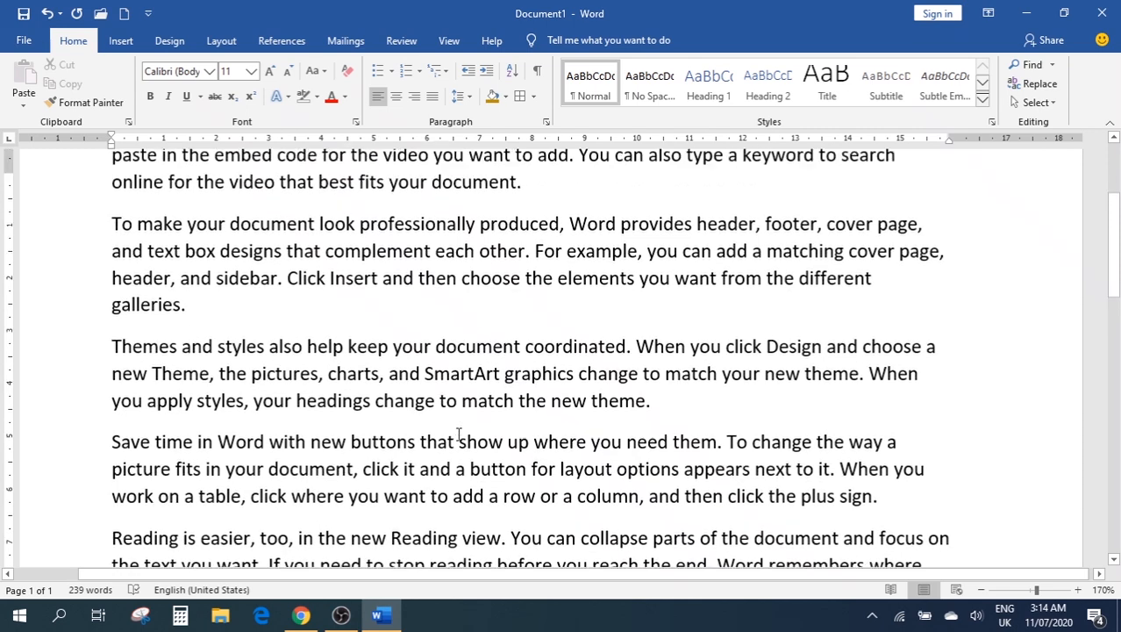
{"action": "scroll", "coordinate": [457, 435], "scroll_direction": "up", "scroll_amount": 3}
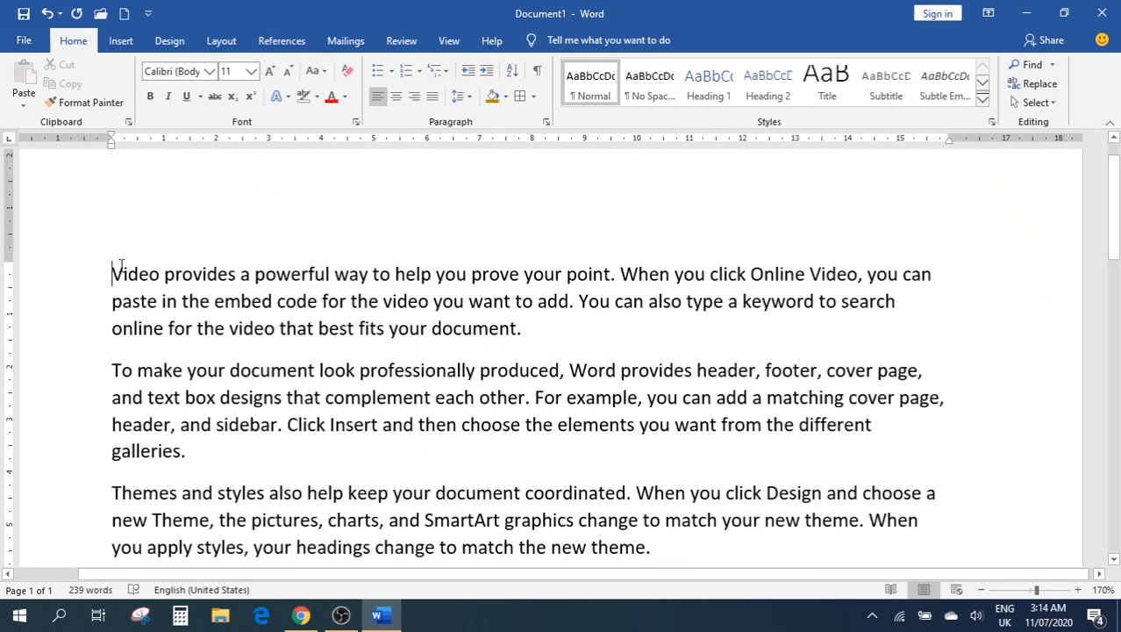
{"action": "key", "text": "ctrl+a"}
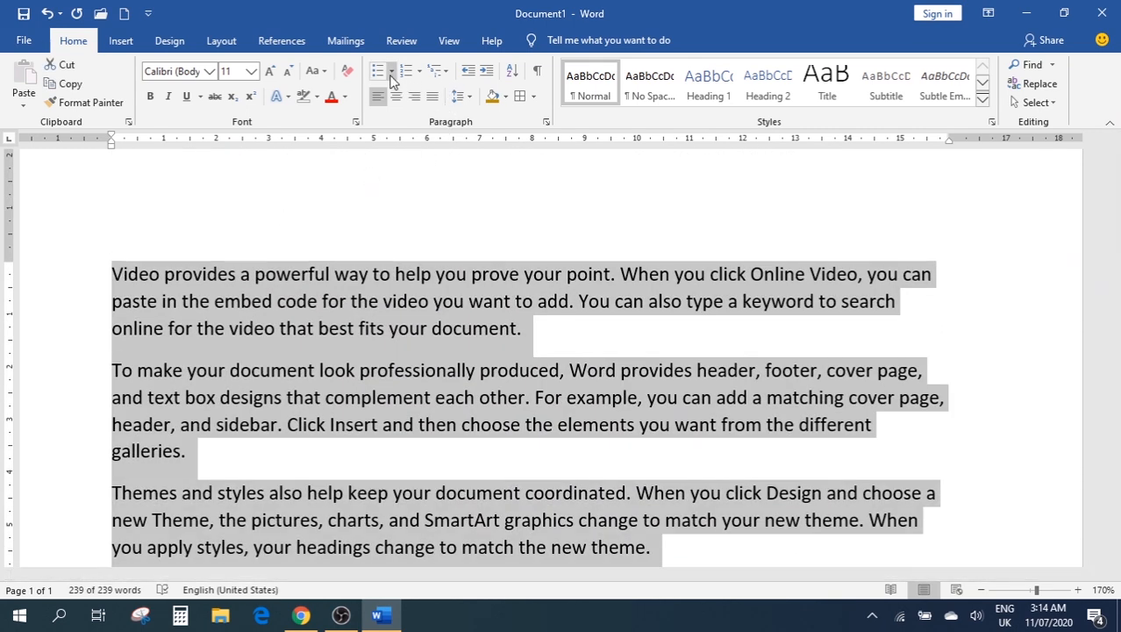
{"action": "left_click", "coordinate": [409, 77]}
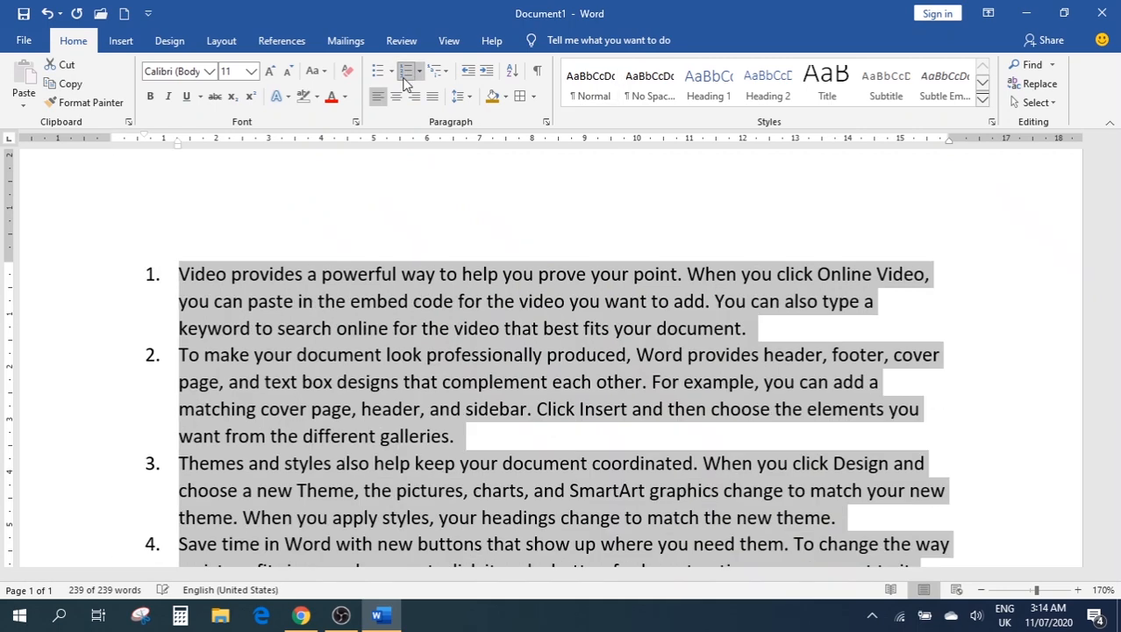
{"action": "scroll", "coordinate": [392, 240], "scroll_direction": "down", "scroll_amount": 4}
{"action": "scroll", "coordinate": [431, 323], "scroll_direction": "down", "scroll_amount": 3}
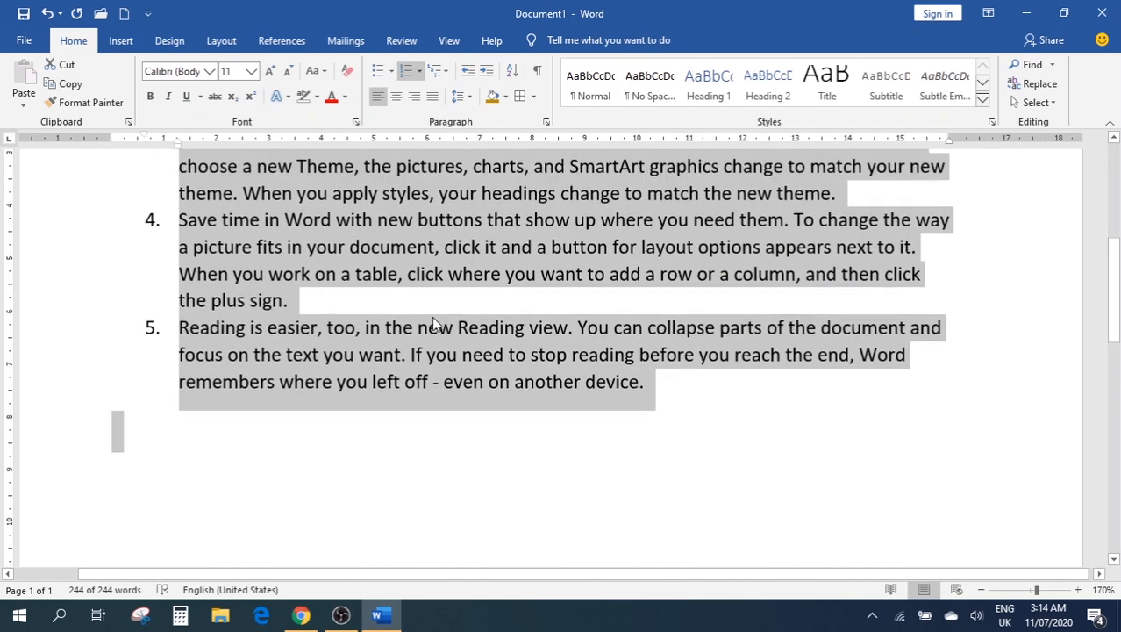
{"action": "scroll", "coordinate": [432, 323], "scroll_direction": "up", "scroll_amount": 3}
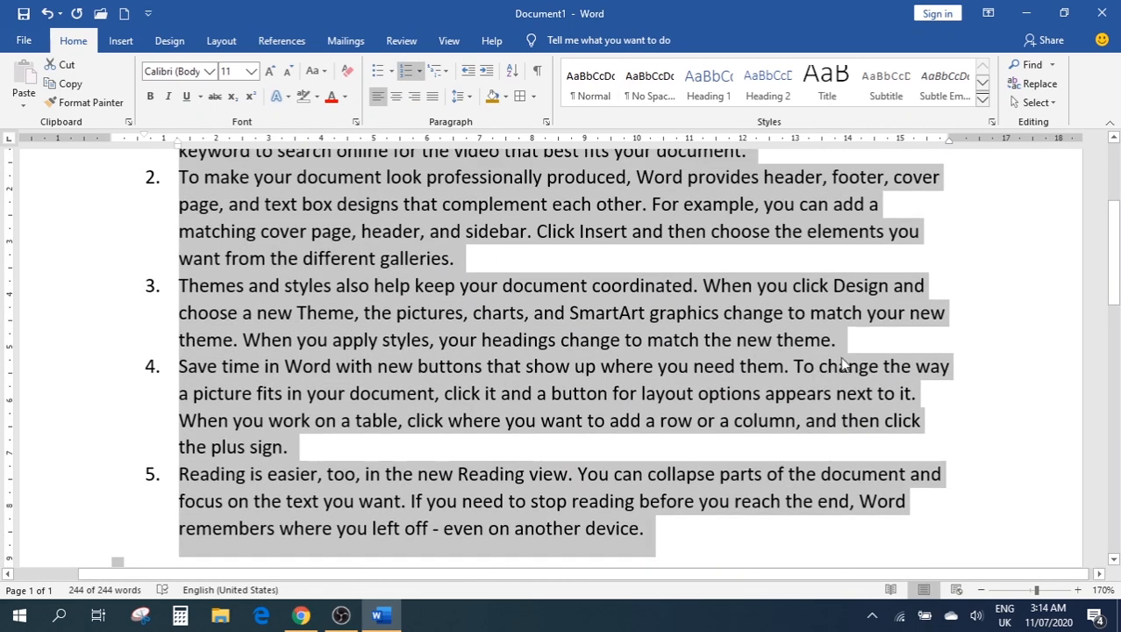
{"action": "left_click_drag", "start_coordinate": [840, 343], "coordinate": [181, 289]}
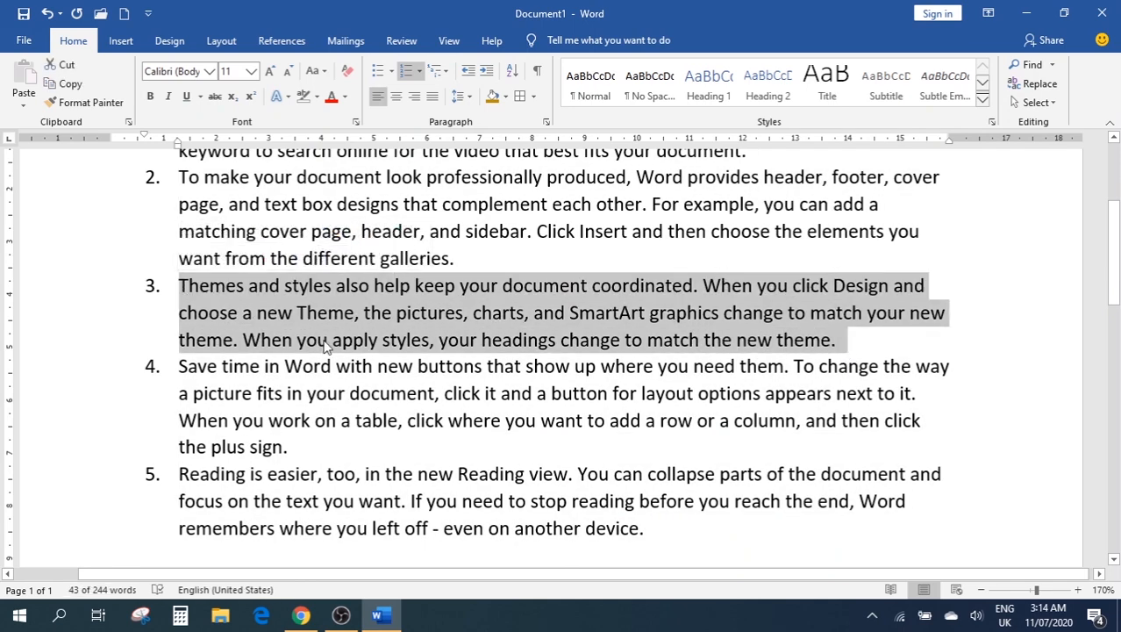
{"action": "left_click", "coordinate": [546, 122]}
{"action": "left_click", "coordinate": [551, 106]}
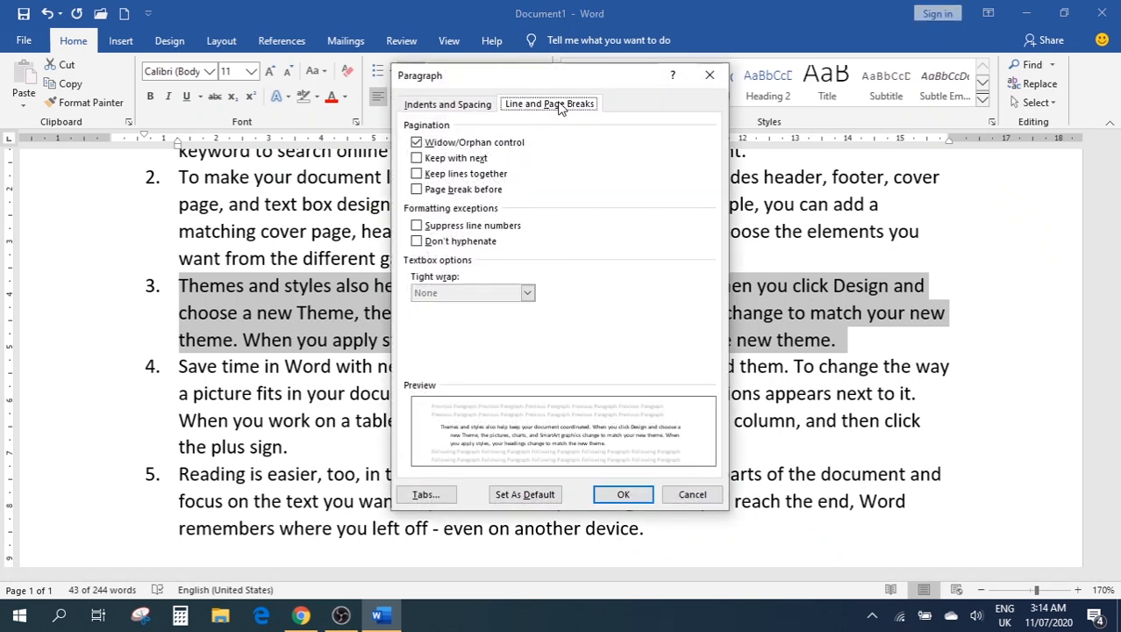
{"action": "left_click", "coordinate": [454, 227]}
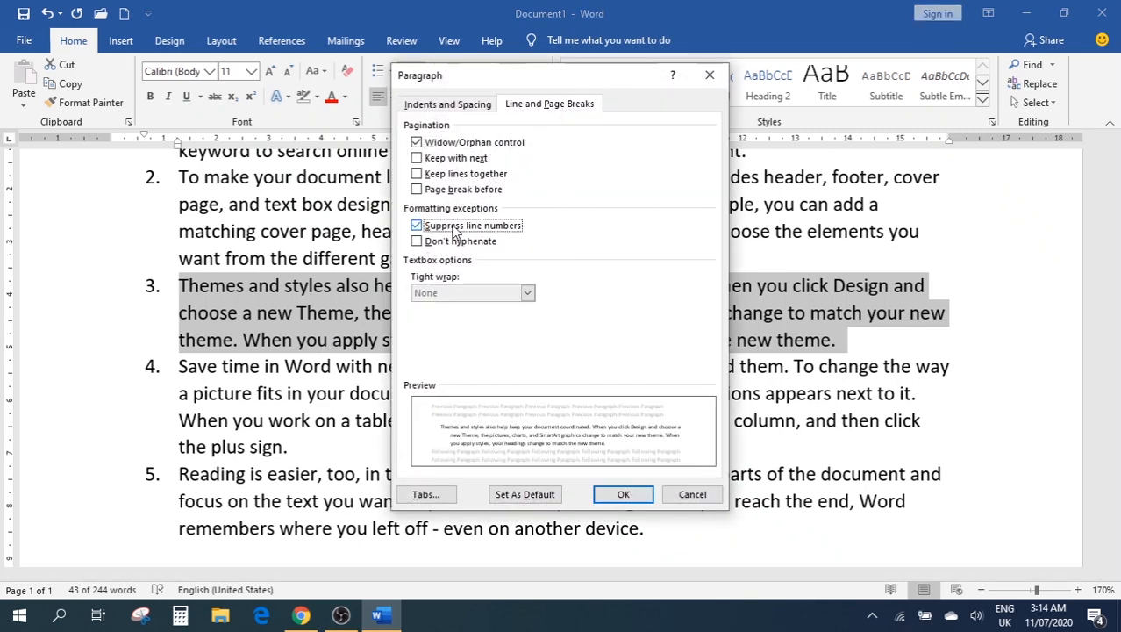
{"action": "left_click", "coordinate": [622, 495]}
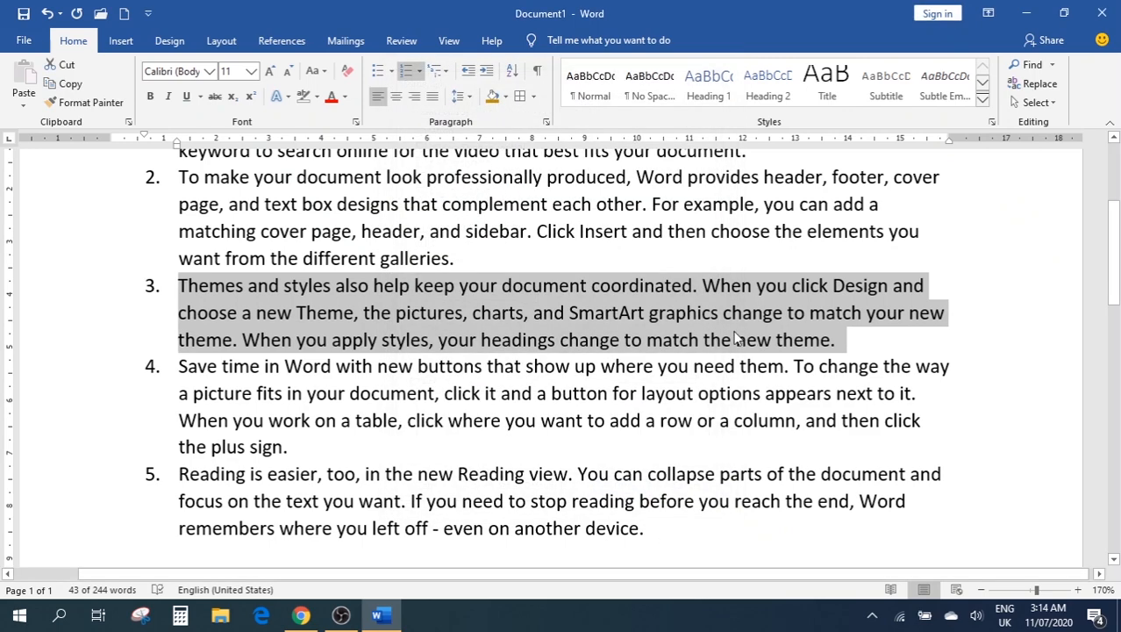
{"action": "key", "text": "ctrl+a"}
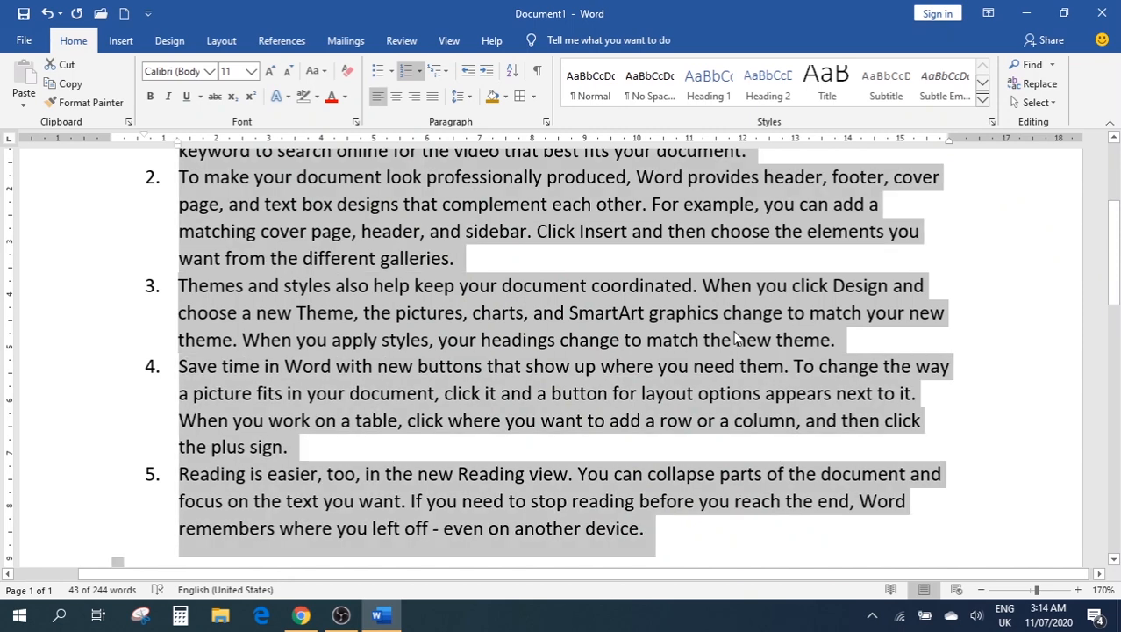
{"action": "key", "text": "Delete"}
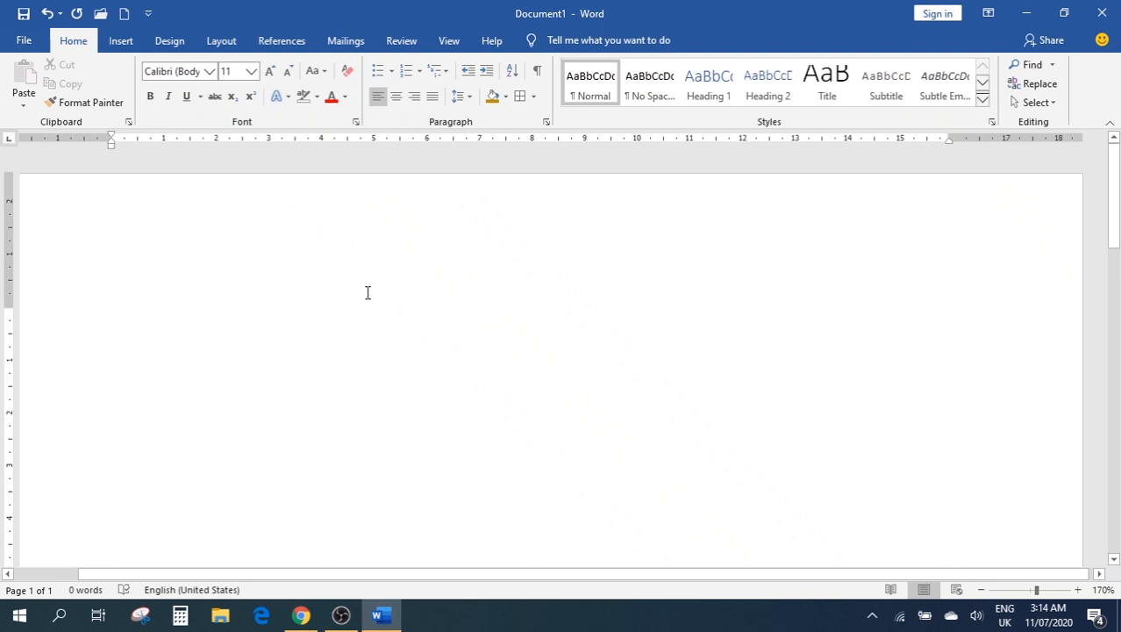
{"action": "left_click", "coordinate": [545, 121]}
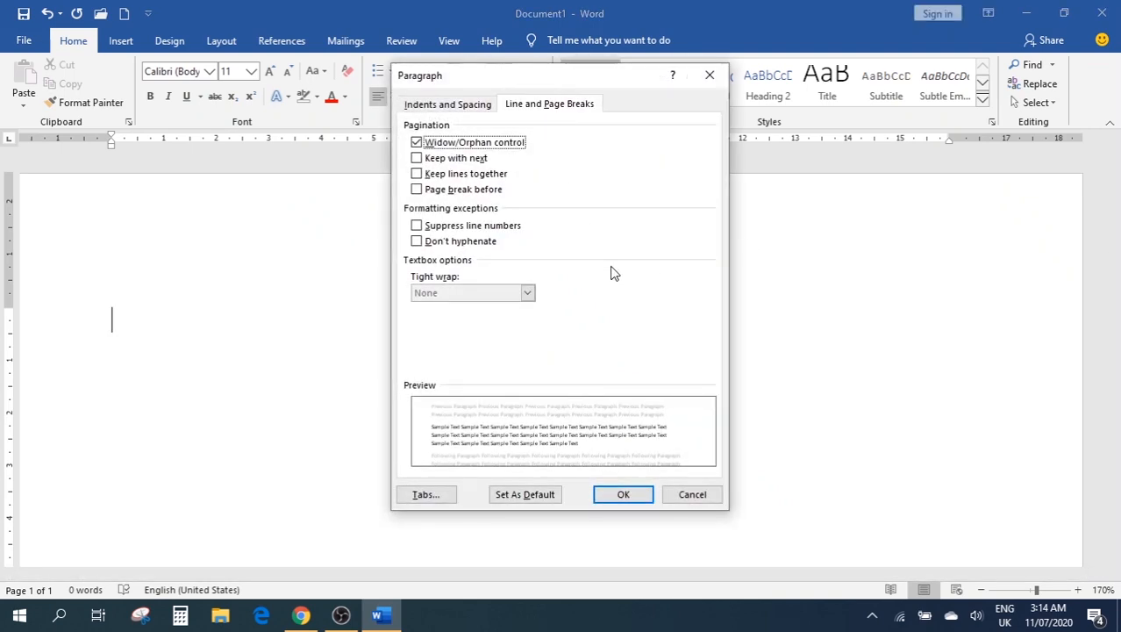
{"action": "left_click", "coordinate": [449, 104]}
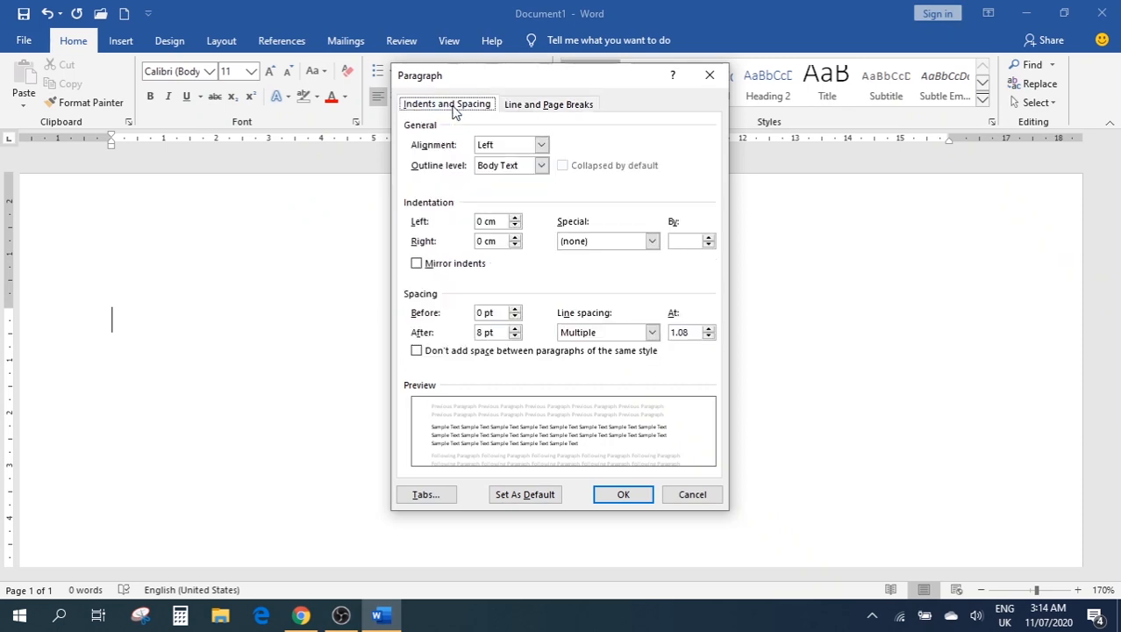
{"action": "left_click", "coordinate": [711, 76]}
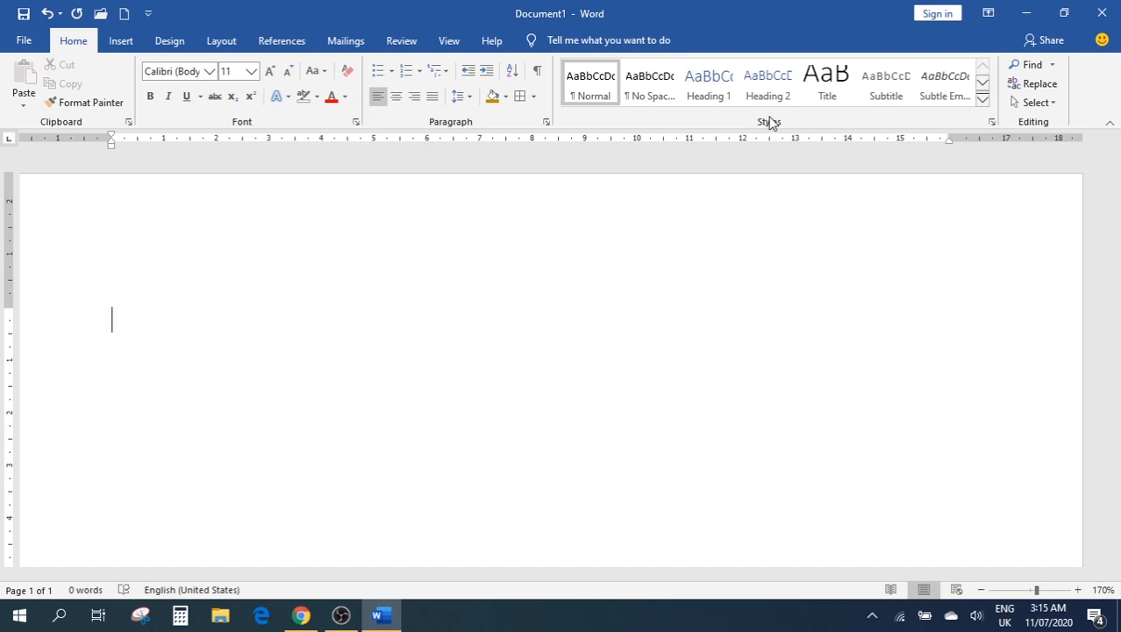
Correct the typed line to =rand() and expand it into five sample paragraphs
{"action": "type", "text": "=ran"}
{"action": "type", "text": "()"}
{"action": "key", "text": "Left"}
{"action": "key", "text": "Left"}
{"action": "type", "text": "d"}
{"action": "key", "text": "Return"}
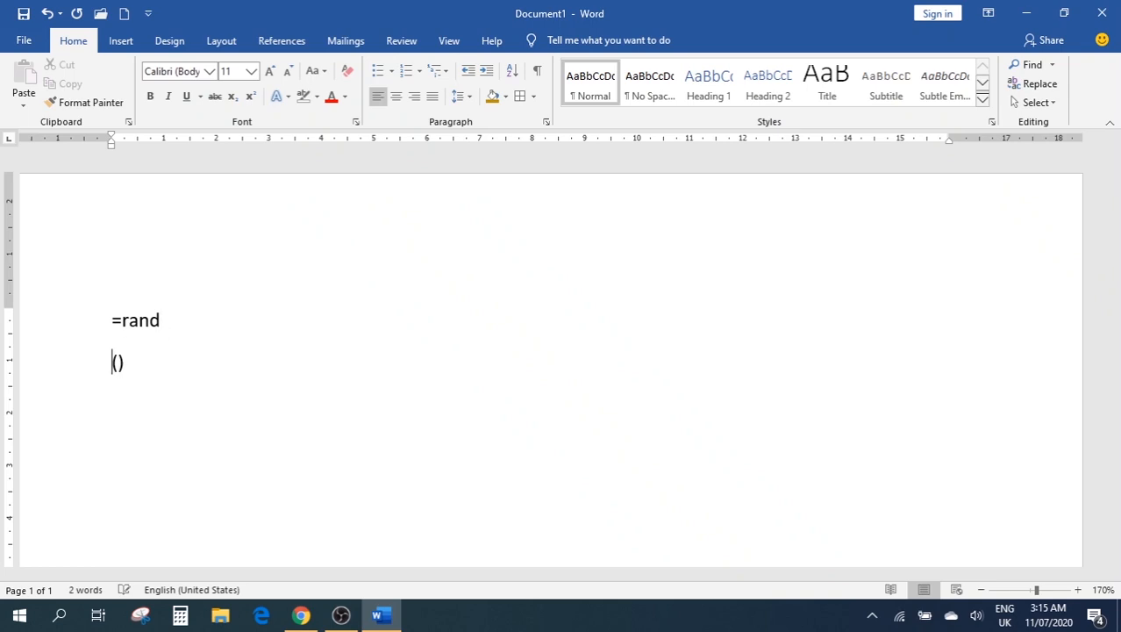
{"action": "key", "text": "BackSpace"}
{"action": "key", "text": "Right"}
{"action": "type", "text": "#"}
{"action": "key", "text": "Return"}
{"action": "key", "text": "BackSpace"}
{"action": "key", "text": "BackSpace"}
{"action": "key", "text": "Return"}
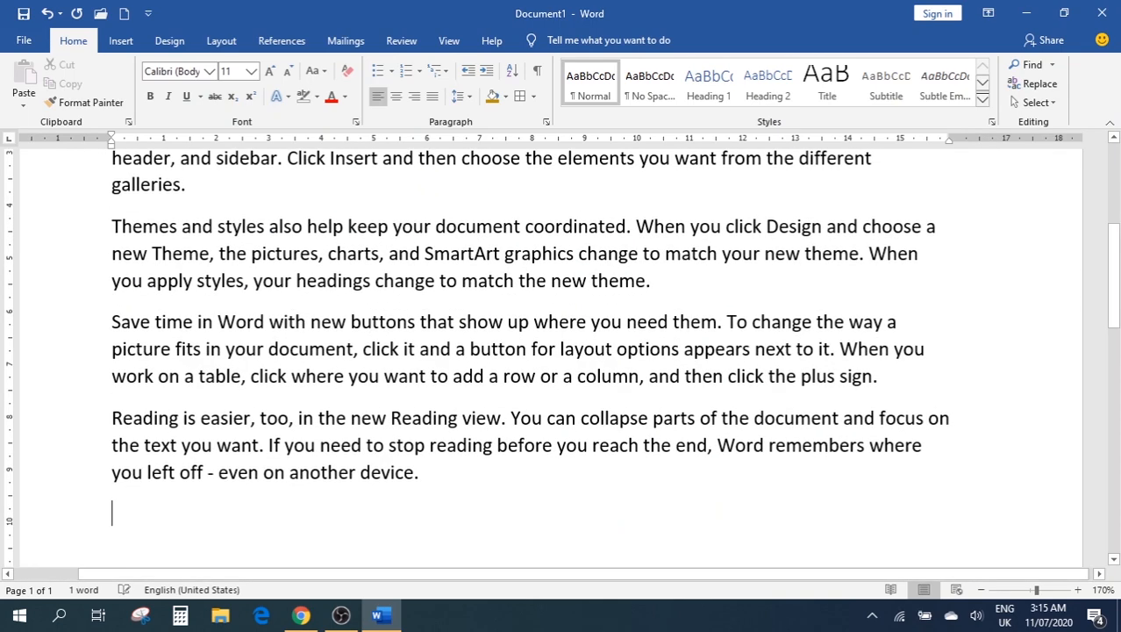
Select the whole first paragraph, beginning 'Video provides a powerful way…'
{"action": "scroll", "coordinate": [569, 372], "scroll_direction": "up", "scroll_amount": 2}
{"action": "scroll", "coordinate": [570, 373], "scroll_direction": "up", "scroll_amount": 3}
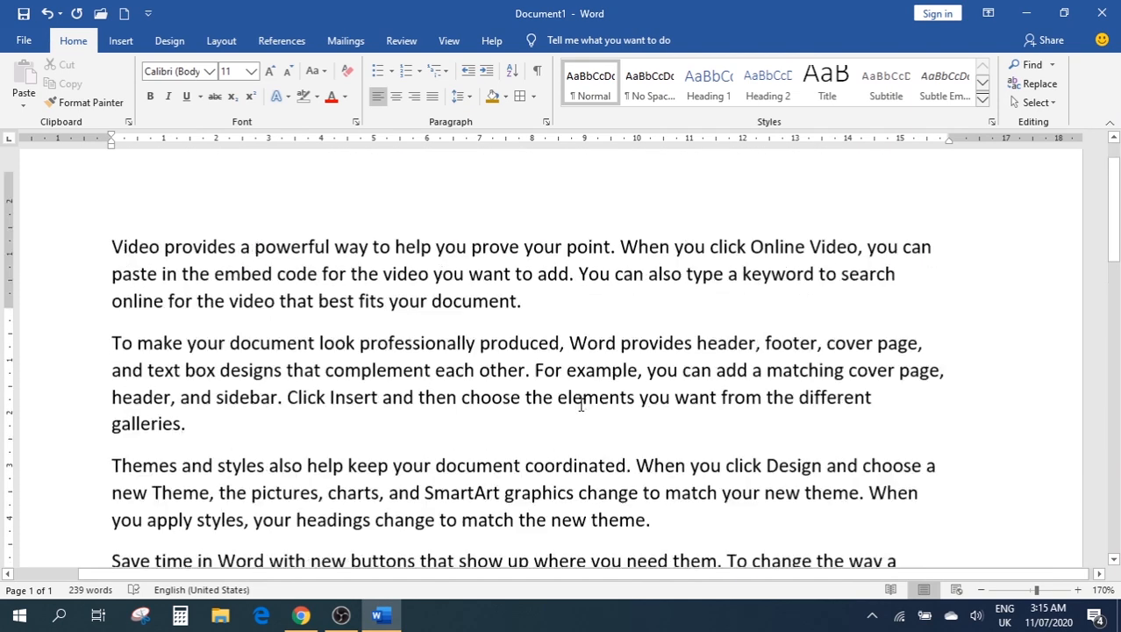
{"action": "scroll", "coordinate": [579, 391], "scroll_direction": "down", "scroll_amount": 2}
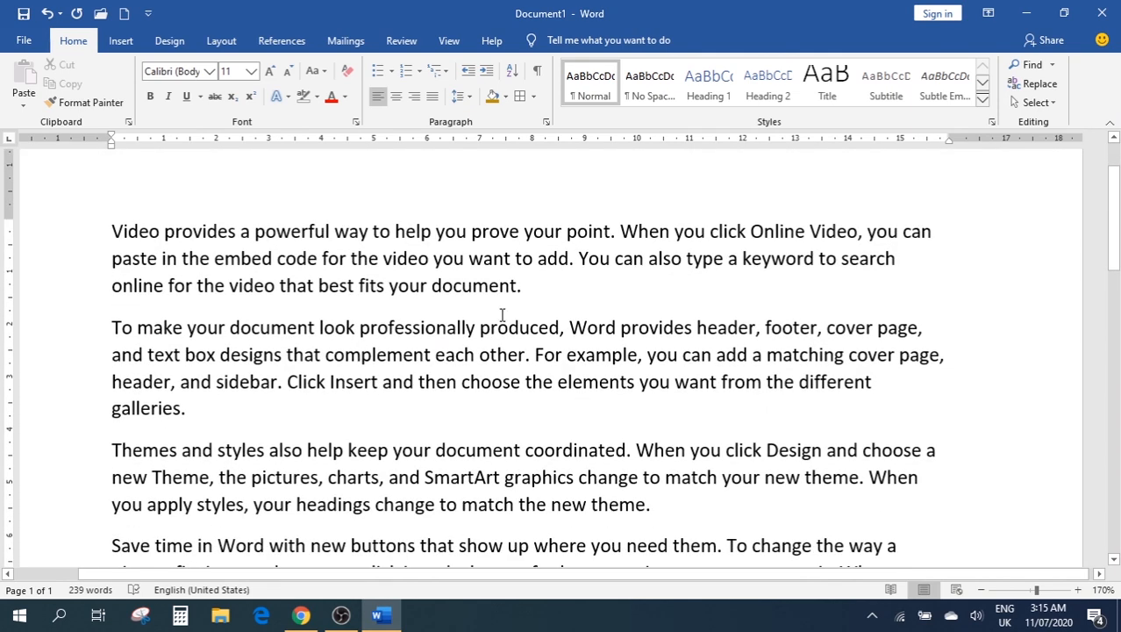
{"action": "left_click_drag", "start_coordinate": [536, 287], "coordinate": [88, 212]}
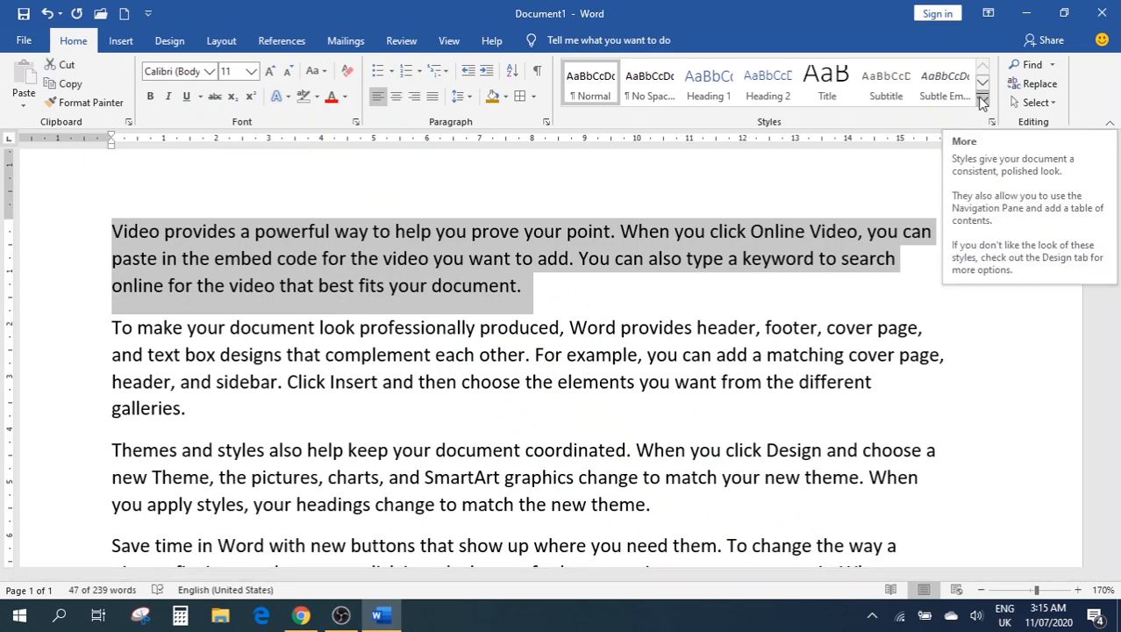
{"action": "left_click", "coordinate": [982, 102]}
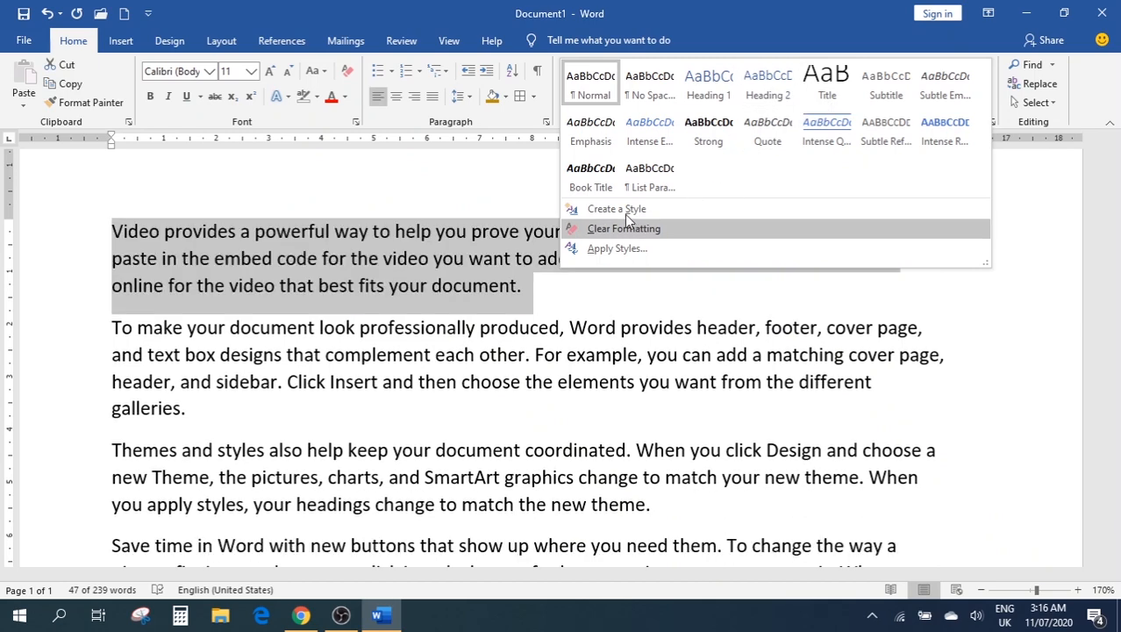
{"action": "left_click", "coordinate": [622, 211]}
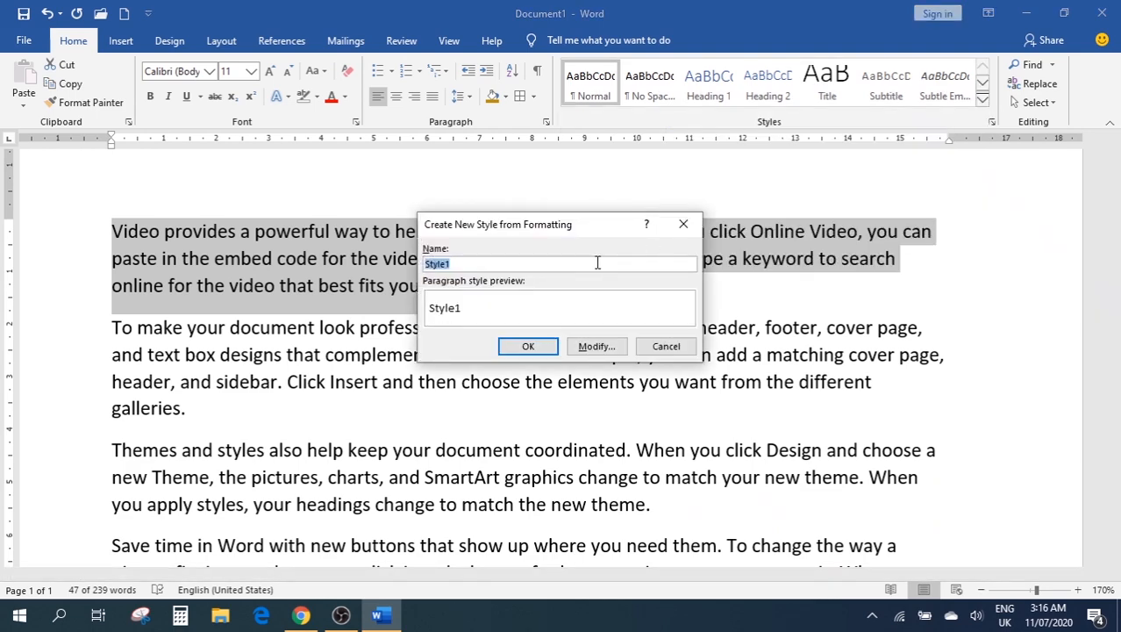
{"action": "left_click", "coordinate": [683, 223]}
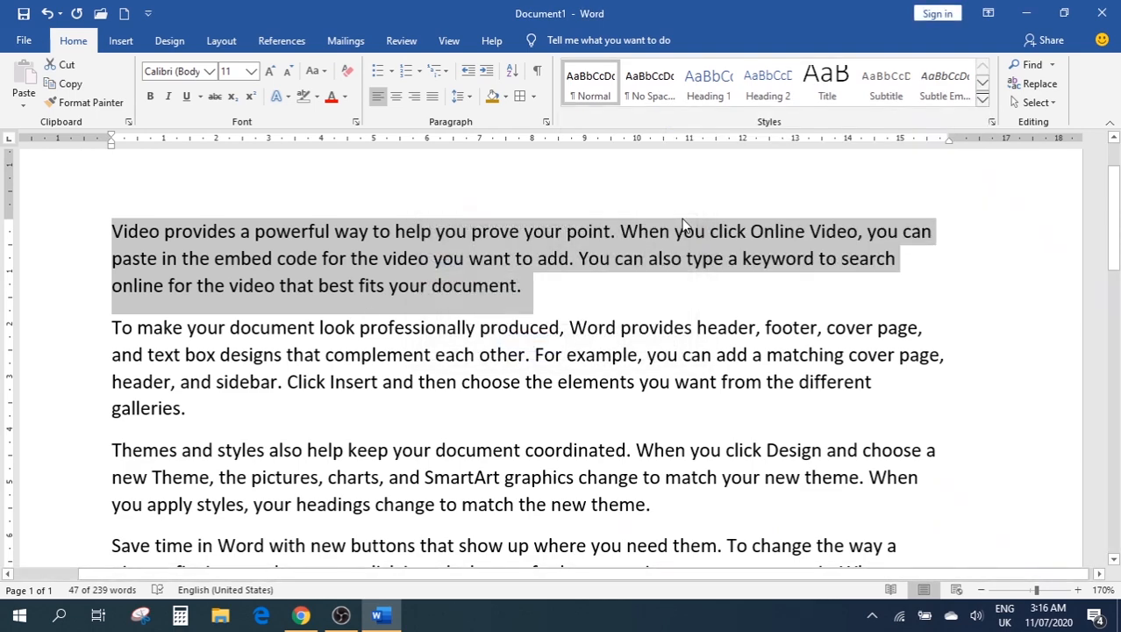
{"action": "left_click", "coordinate": [982, 105]}
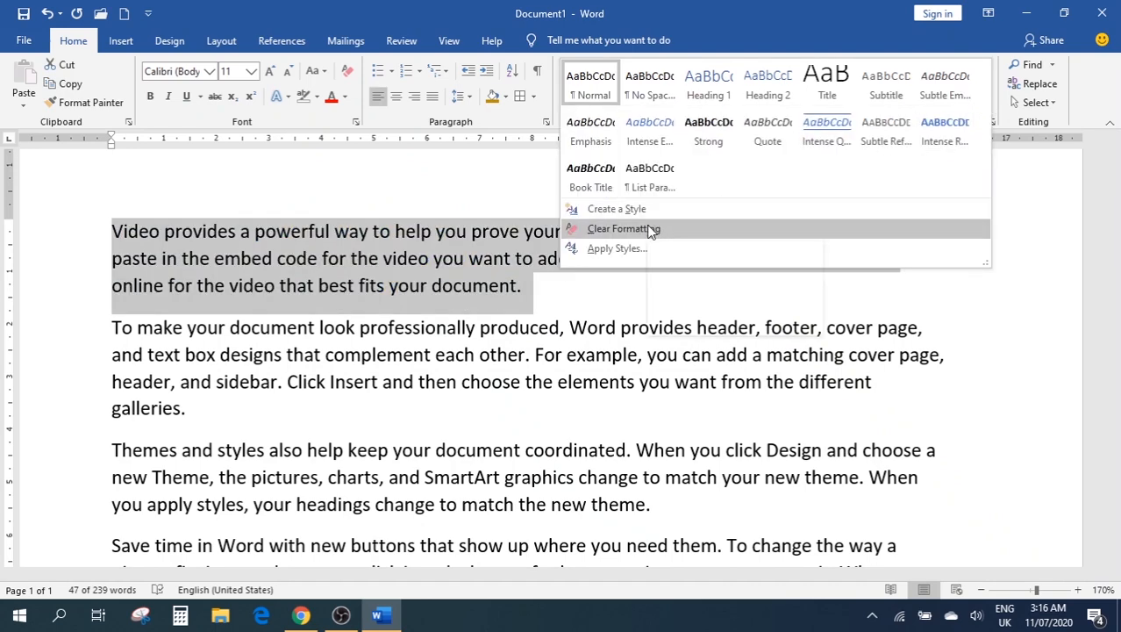
{"action": "left_click", "coordinate": [604, 250]}
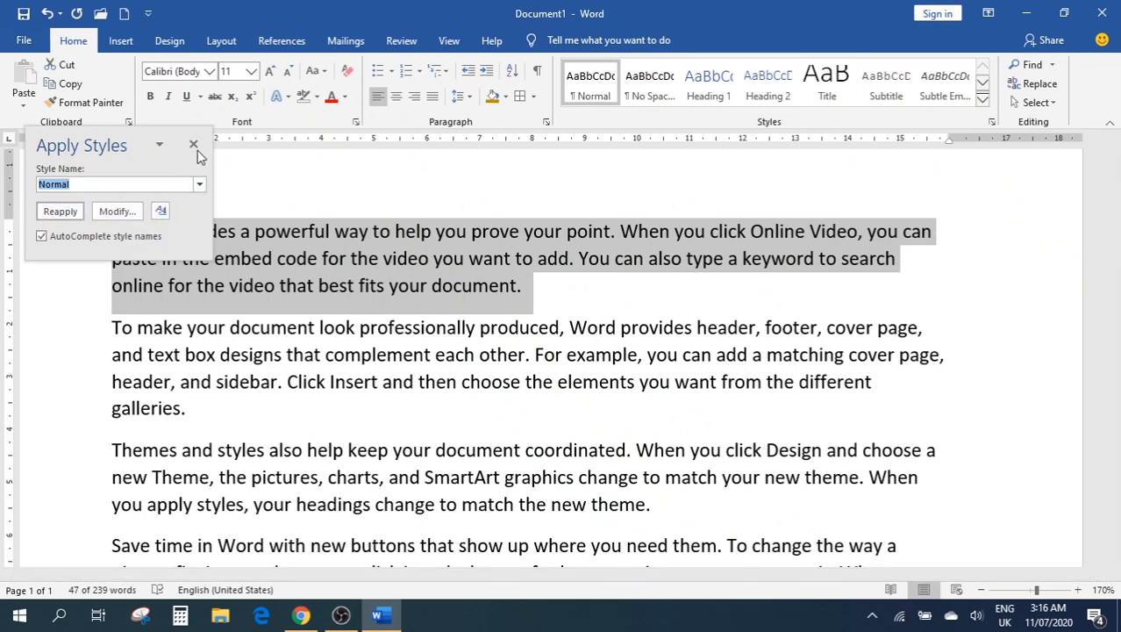
{"action": "left_click", "coordinate": [194, 146]}
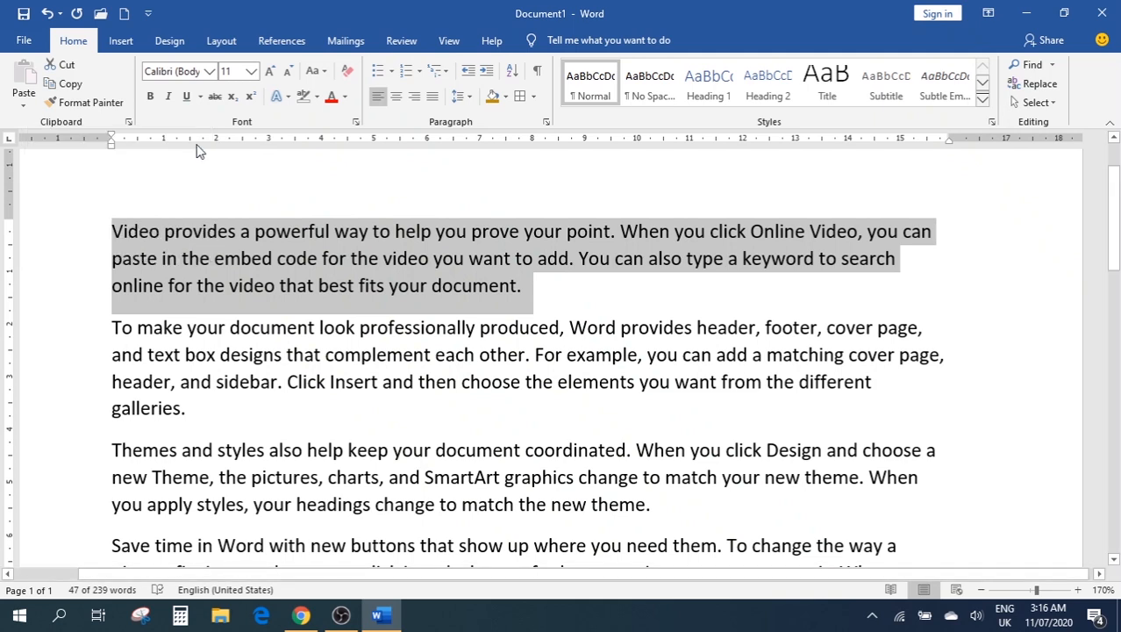
{"action": "left_click", "coordinate": [991, 123]}
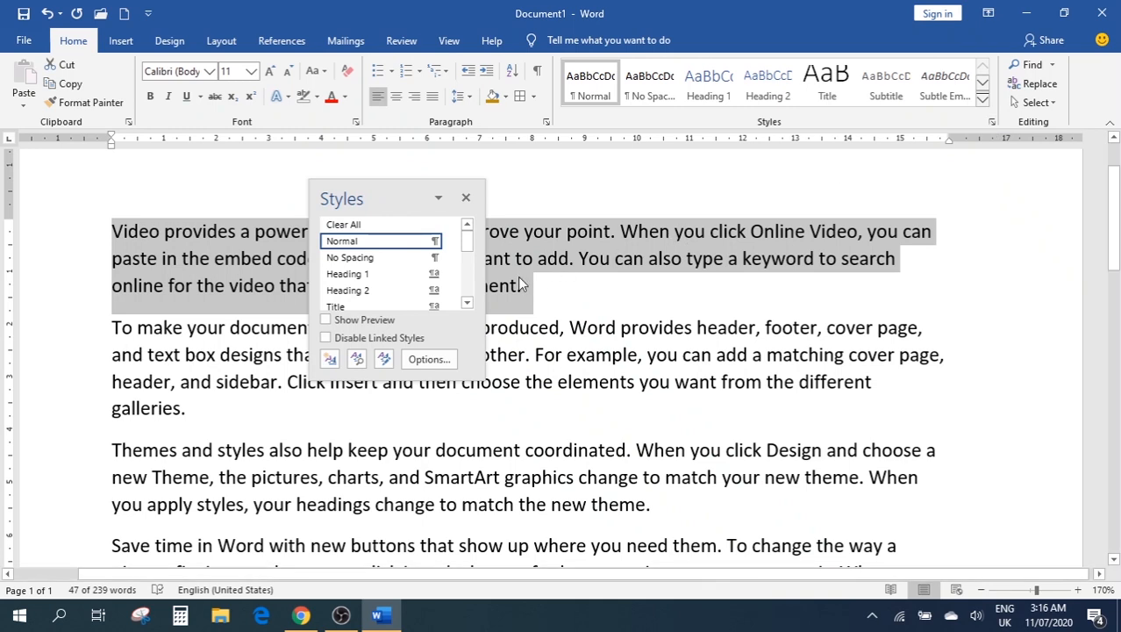
{"action": "scroll", "coordinate": [393, 279], "scroll_direction": "down", "scroll_amount": 3}
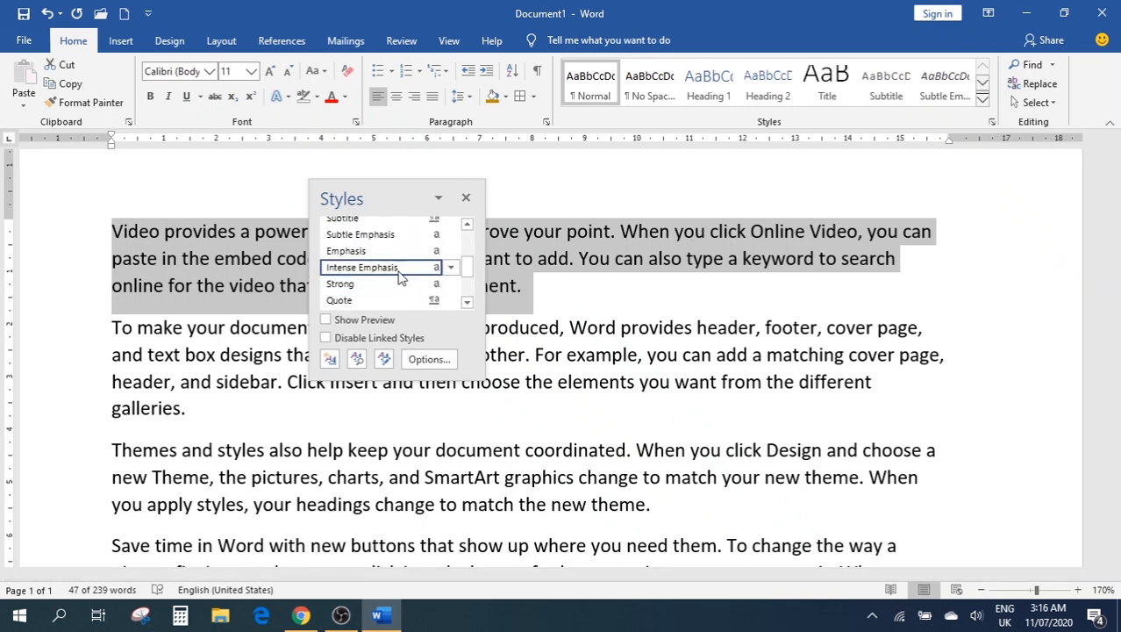
{"action": "scroll", "coordinate": [397, 278], "scroll_direction": "down", "scroll_amount": 1}
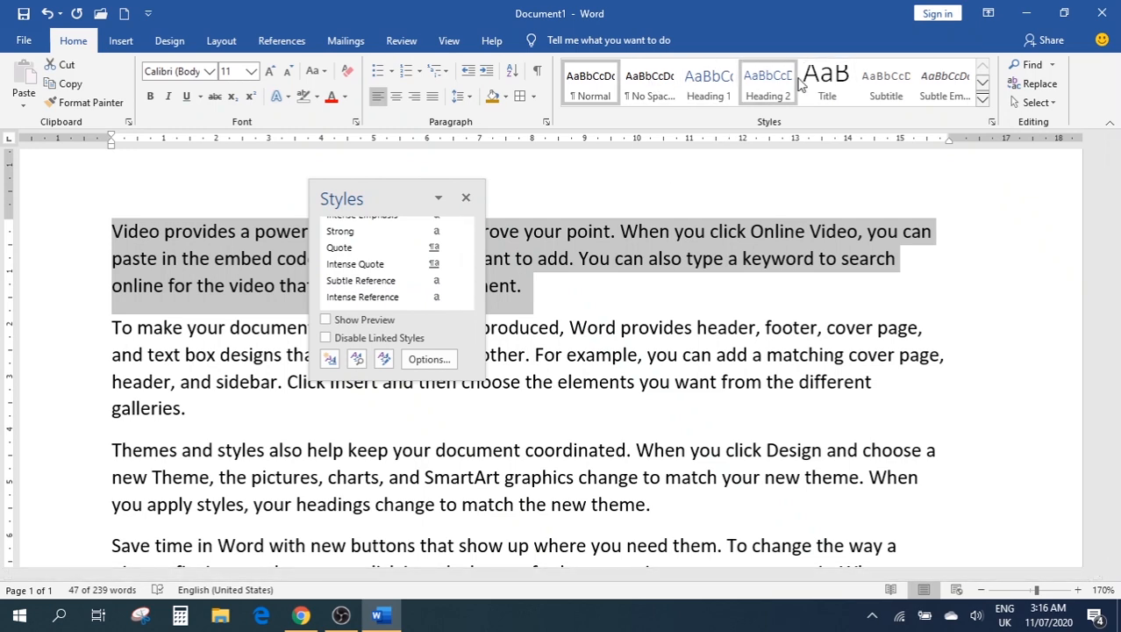
{"action": "scroll", "coordinate": [370, 279], "scroll_direction": "up", "scroll_amount": 4}
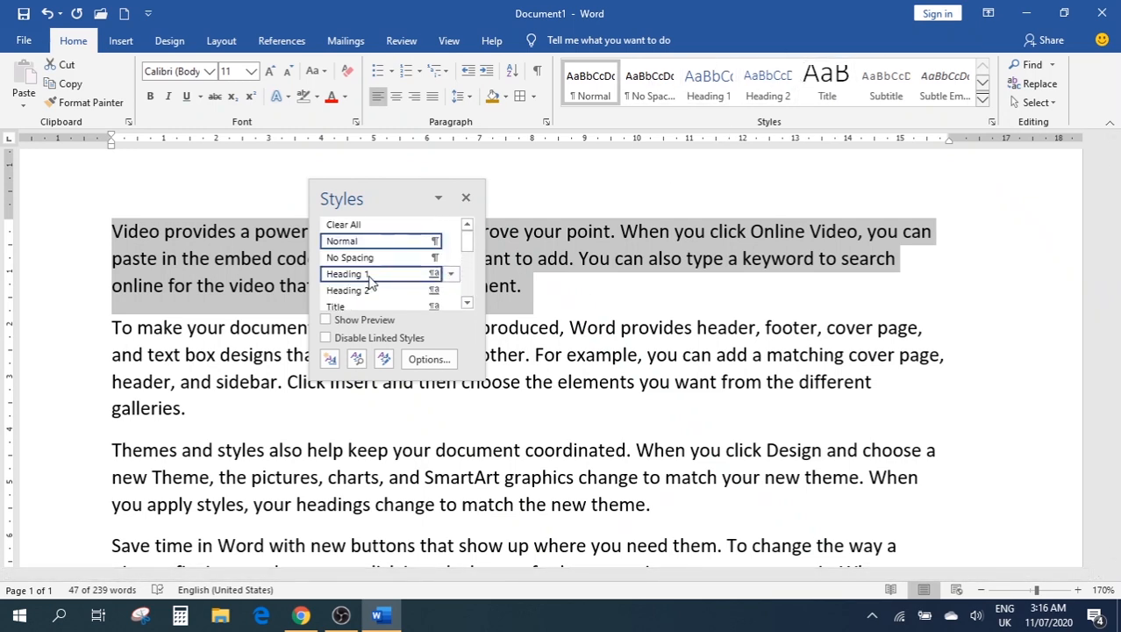
{"action": "left_click", "coordinate": [465, 201]}
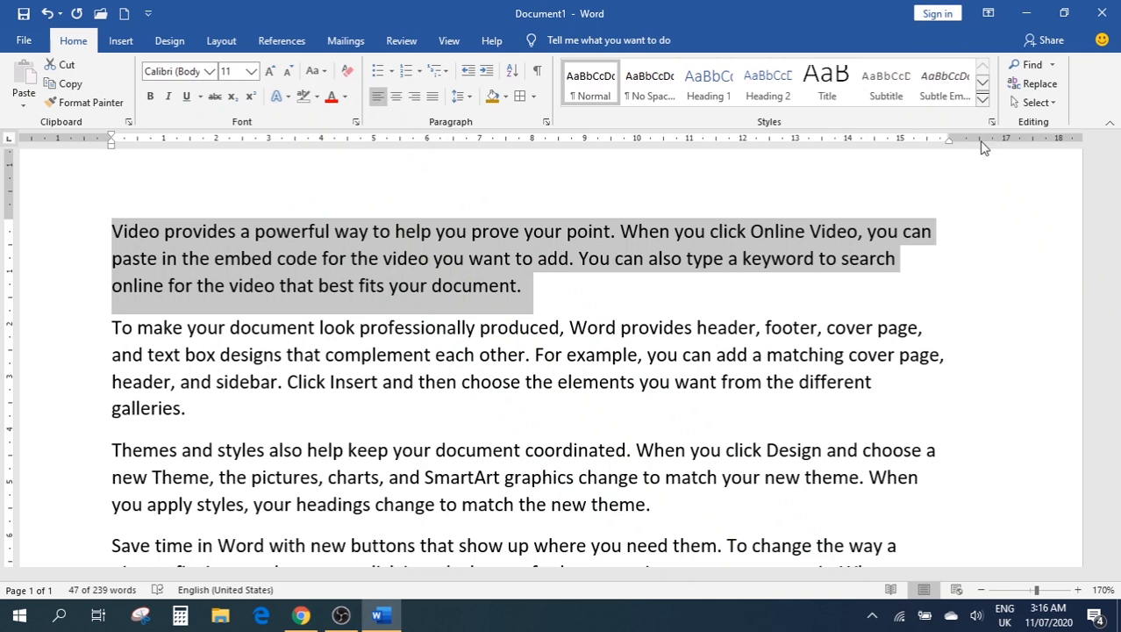
{"action": "left_click", "coordinate": [1052, 66]}
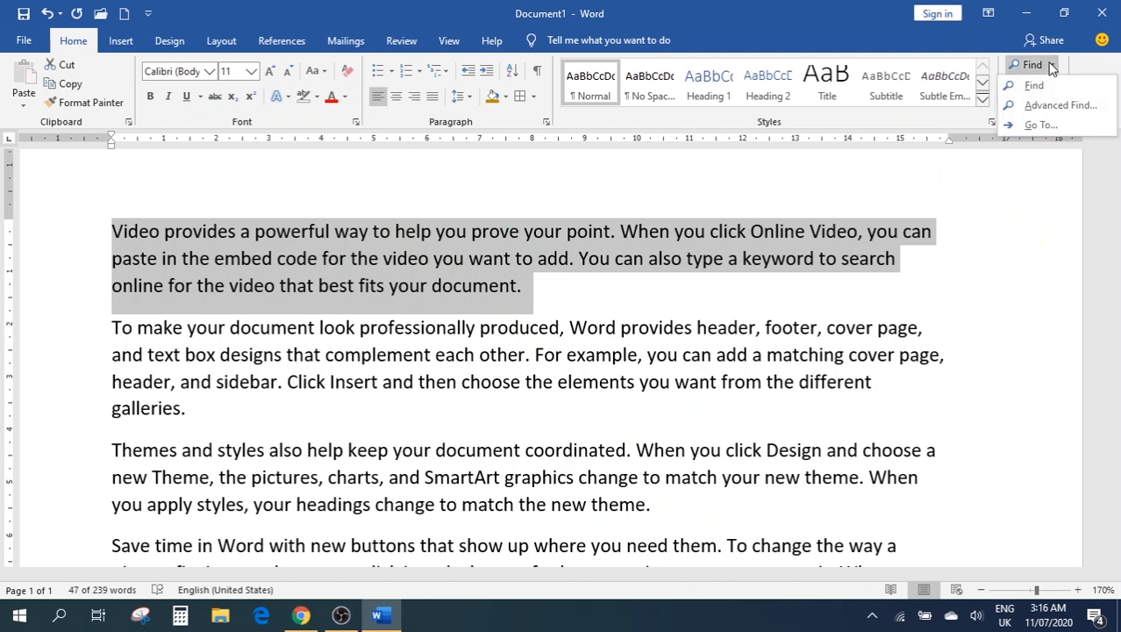
{"action": "left_click", "coordinate": [1031, 68]}
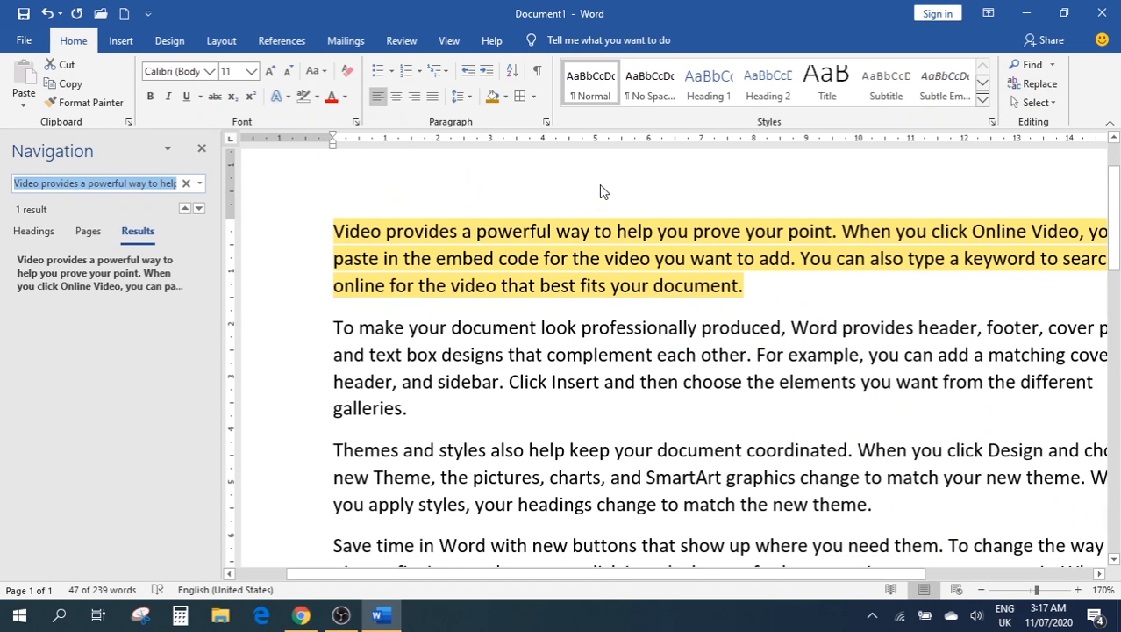
{"action": "key", "text": "BackSpace"}
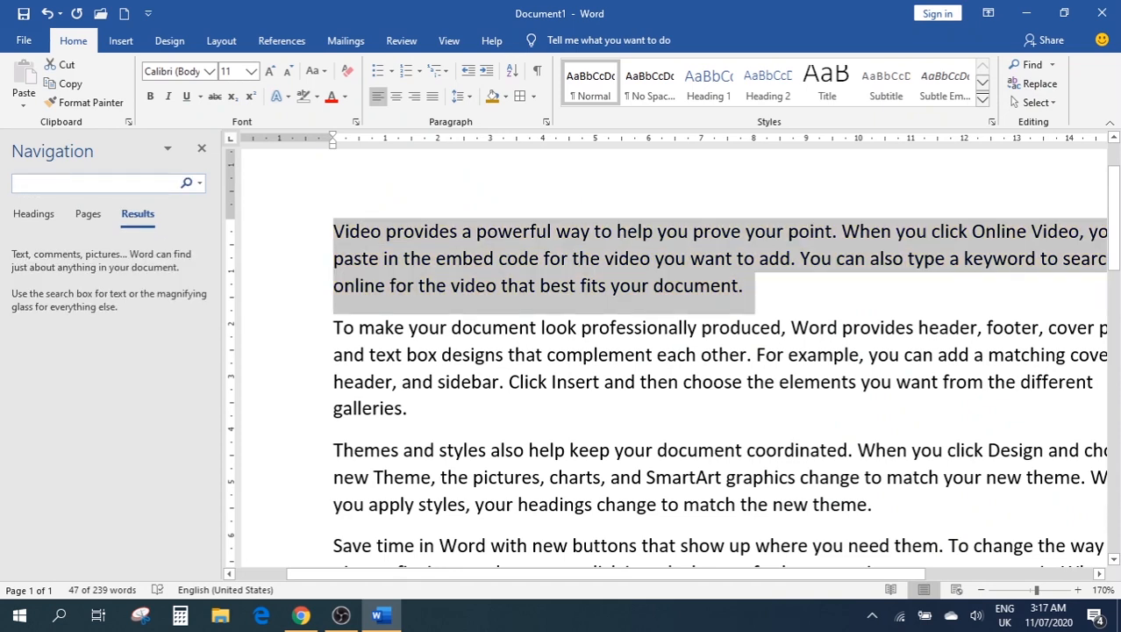
{"action": "type", "text": "Video"}
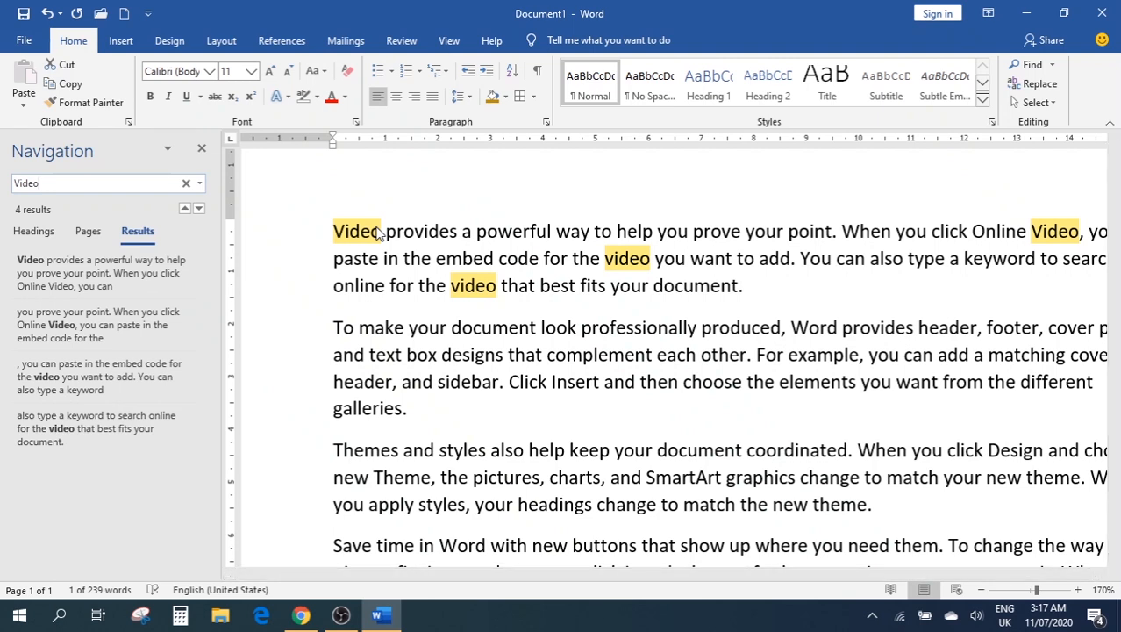
{"action": "left_click", "coordinate": [203, 152]}
{"action": "triple_click", "coordinate": [526, 258]}
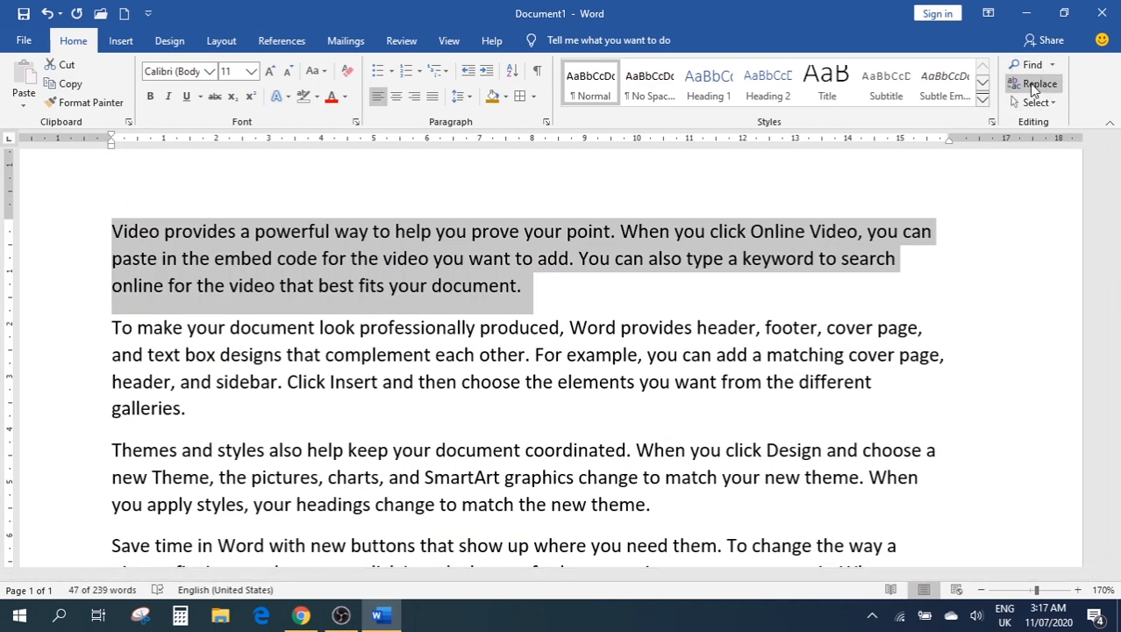
Replace all four 'Video' occurrences in the first paragraph with 'AUDIO', skipping the rest of the document
{"action": "left_click", "coordinate": [1034, 86]}
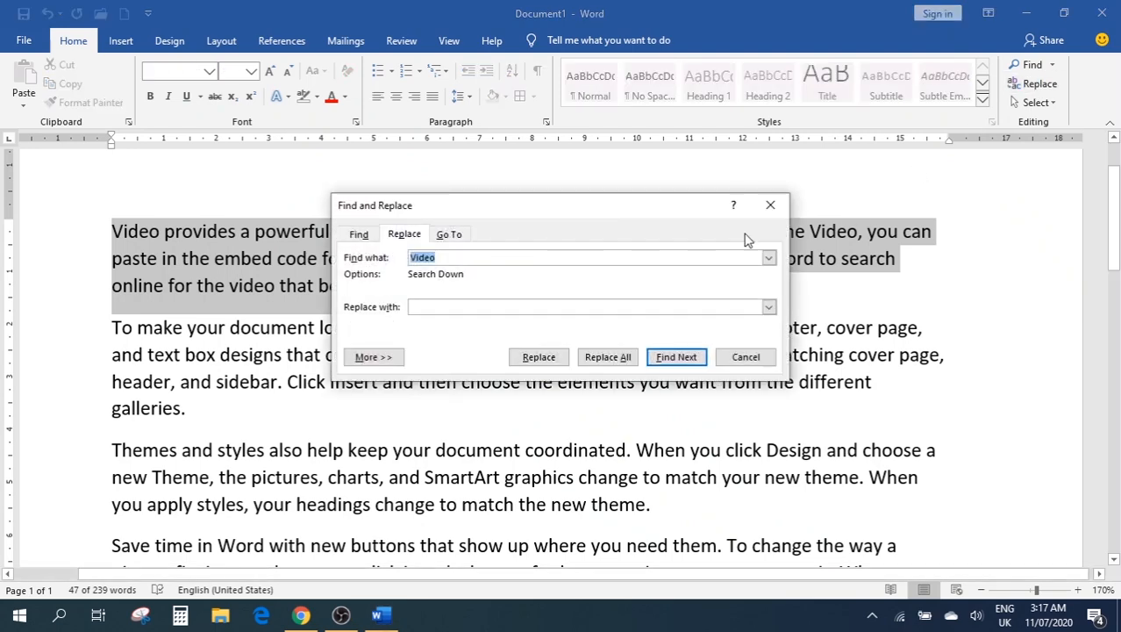
{"action": "left_click", "coordinate": [468, 258]}
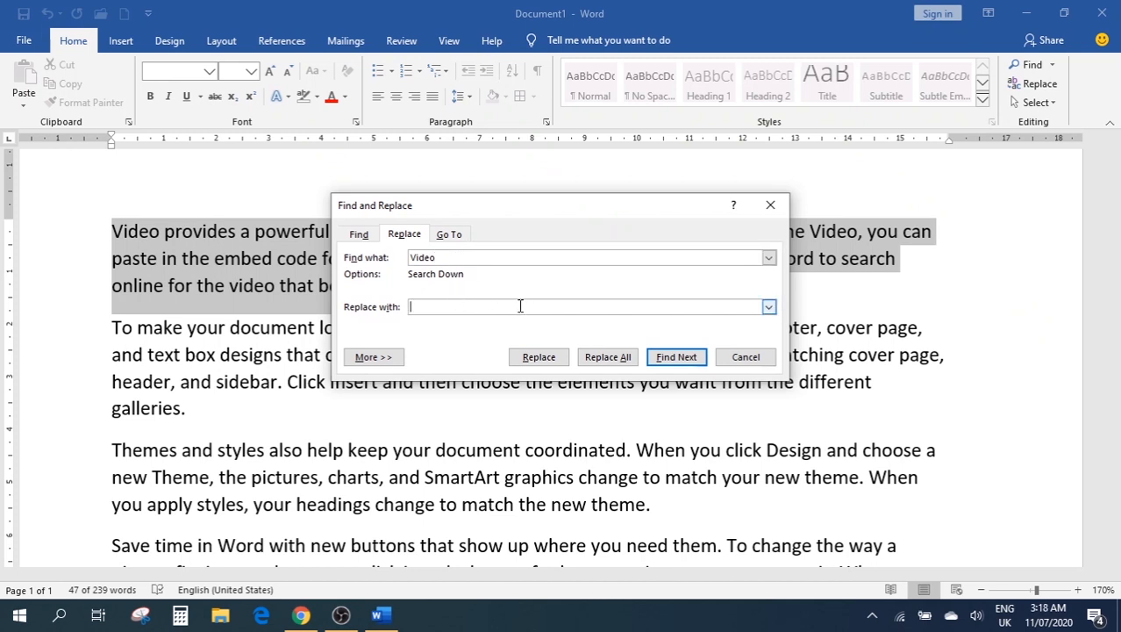
{"action": "type", "text": "Audio"}
{"action": "left_click_drag", "start_coordinate": [464, 306], "coordinate": [359, 296]}
{"action": "type", "text": "AUDIO"}
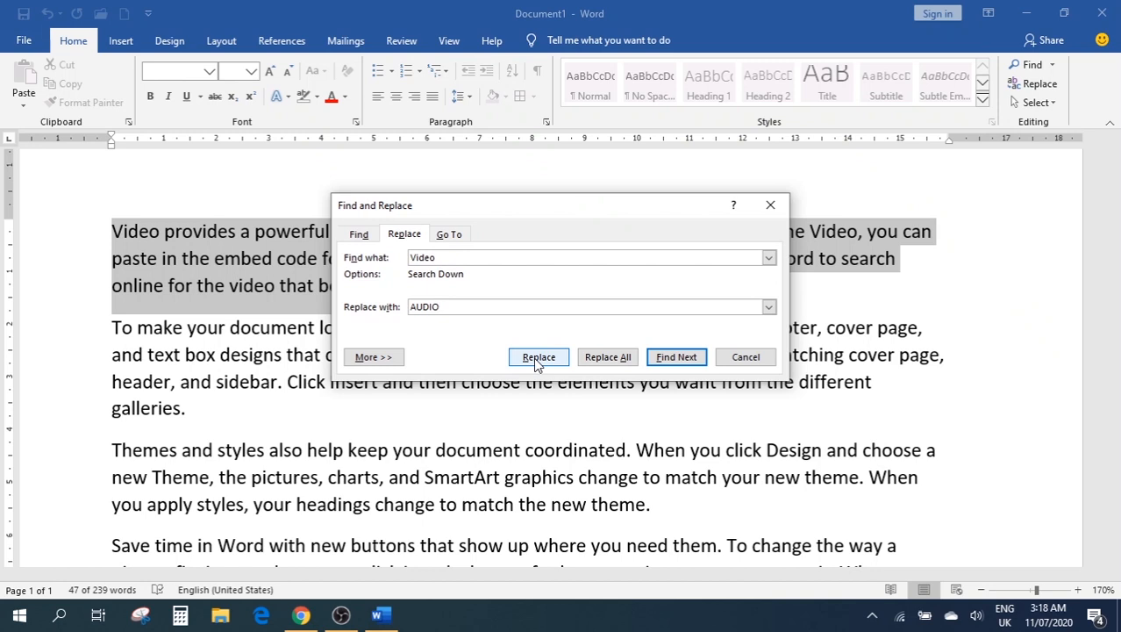
{"action": "left_click", "coordinate": [603, 358]}
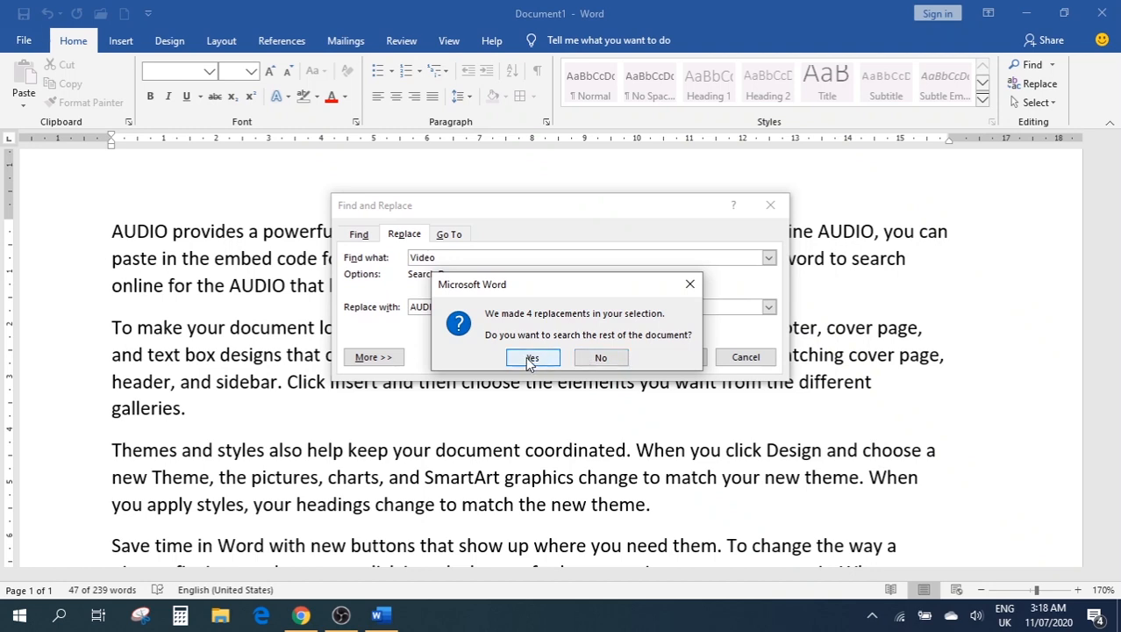
{"action": "left_click", "coordinate": [601, 357]}
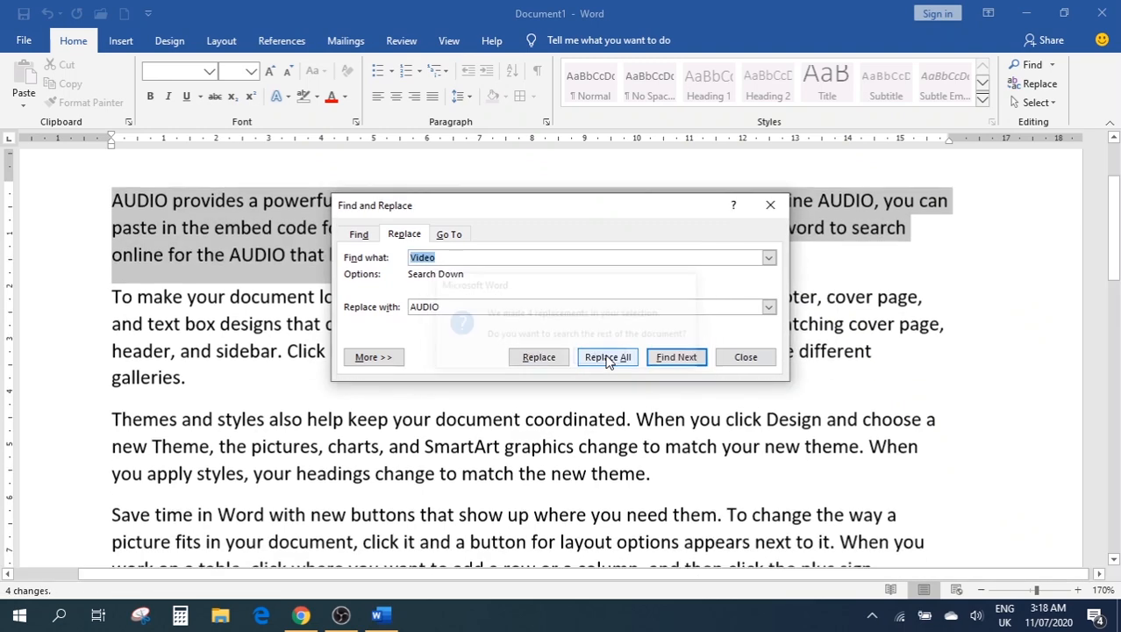
{"action": "left_click", "coordinate": [768, 204]}
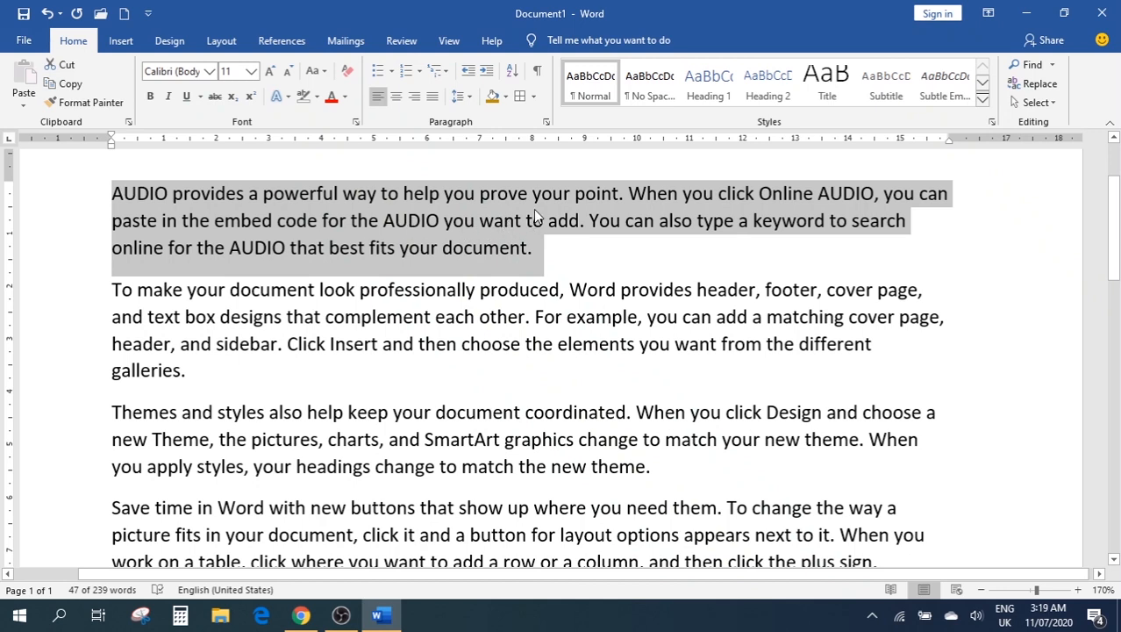
Undo the AUDIO replacements, then select the entire document with Select All
{"action": "key", "text": "ctrl+z"}
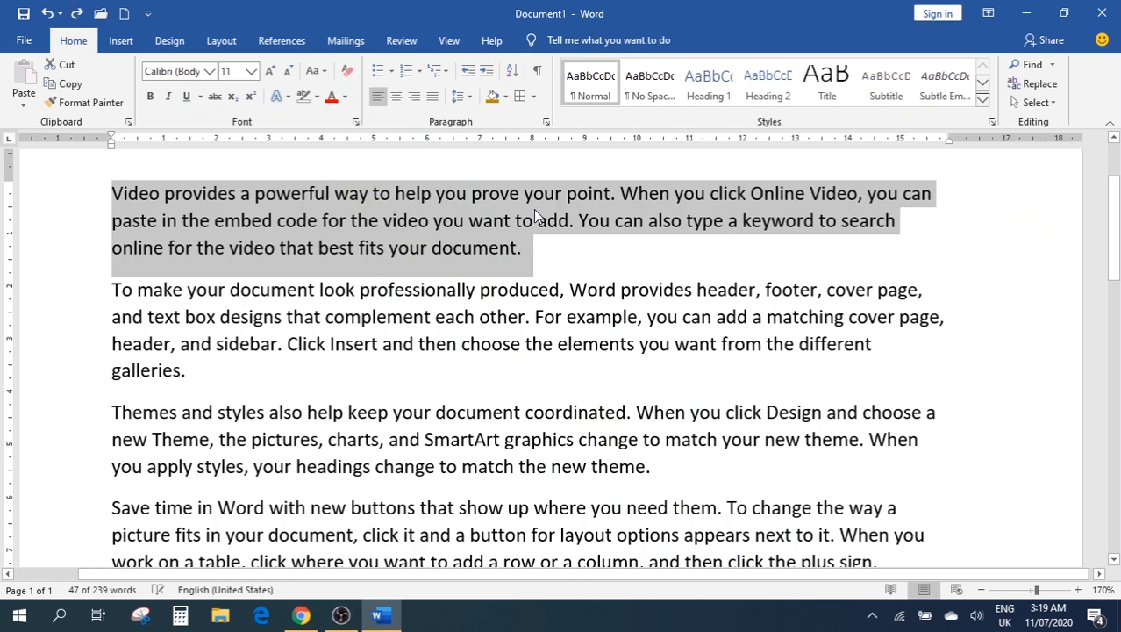
{"action": "left_click", "coordinate": [605, 224]}
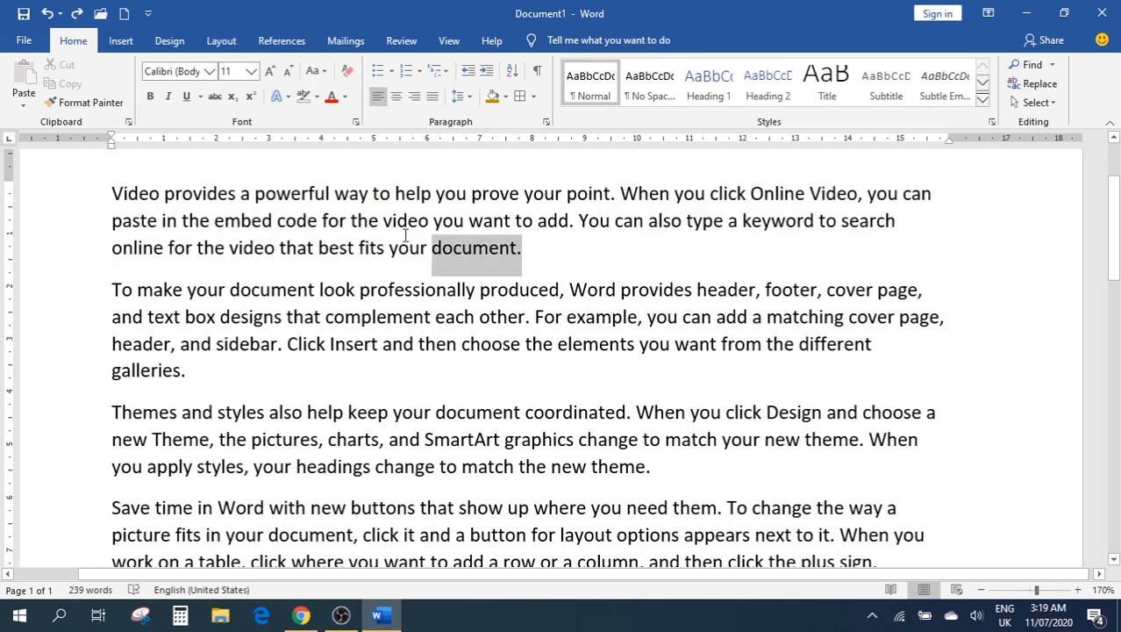
{"action": "triple_click", "coordinate": [561, 253]}
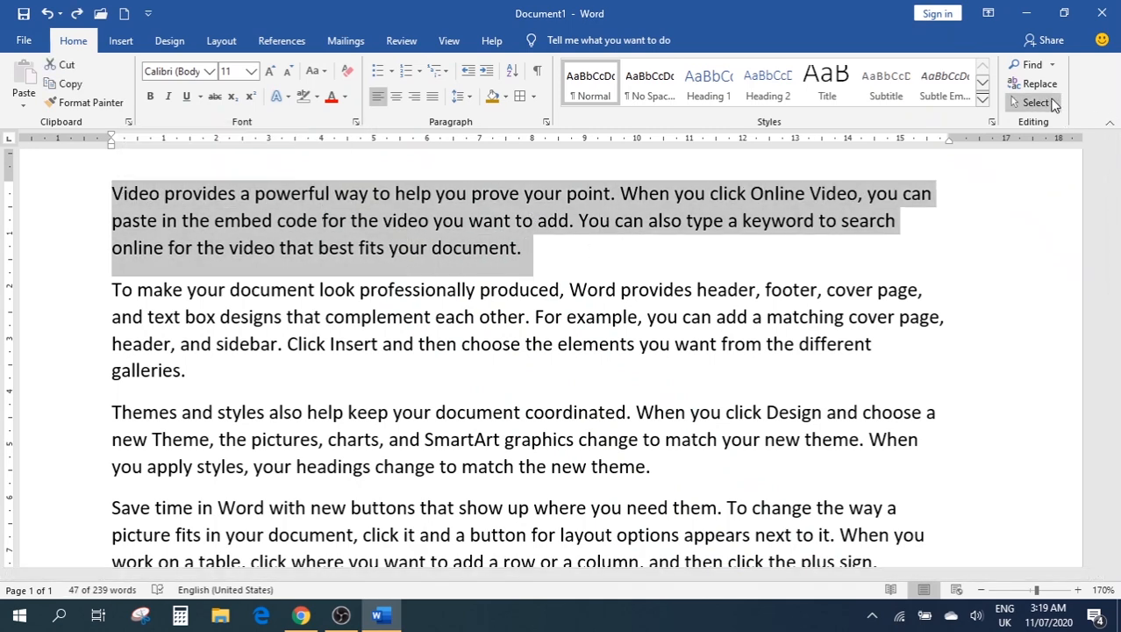
{"action": "left_click", "coordinate": [1035, 103]}
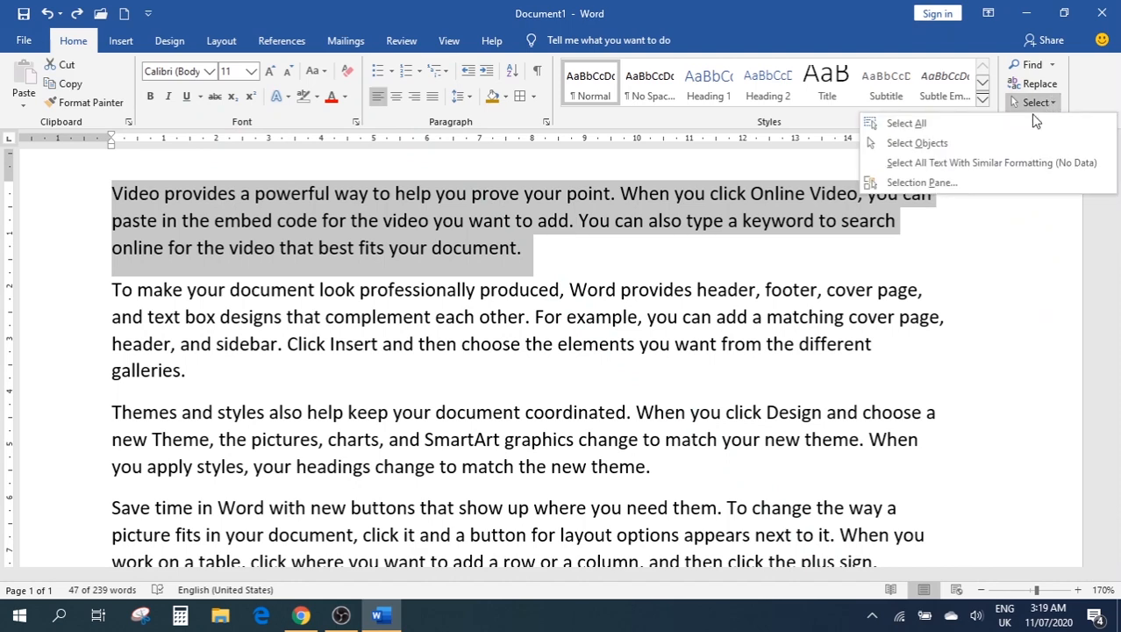
{"action": "left_click", "coordinate": [960, 130]}
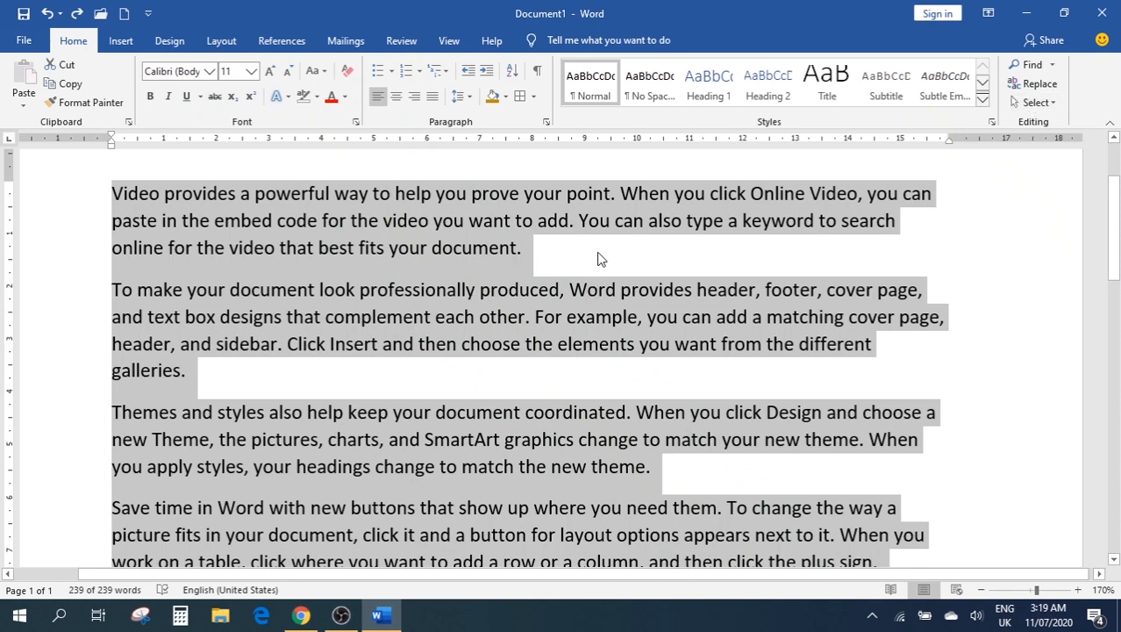
Switch Select to Select Objects and add empty lines after 'document.'
{"action": "left_click", "coordinate": [1049, 103]}
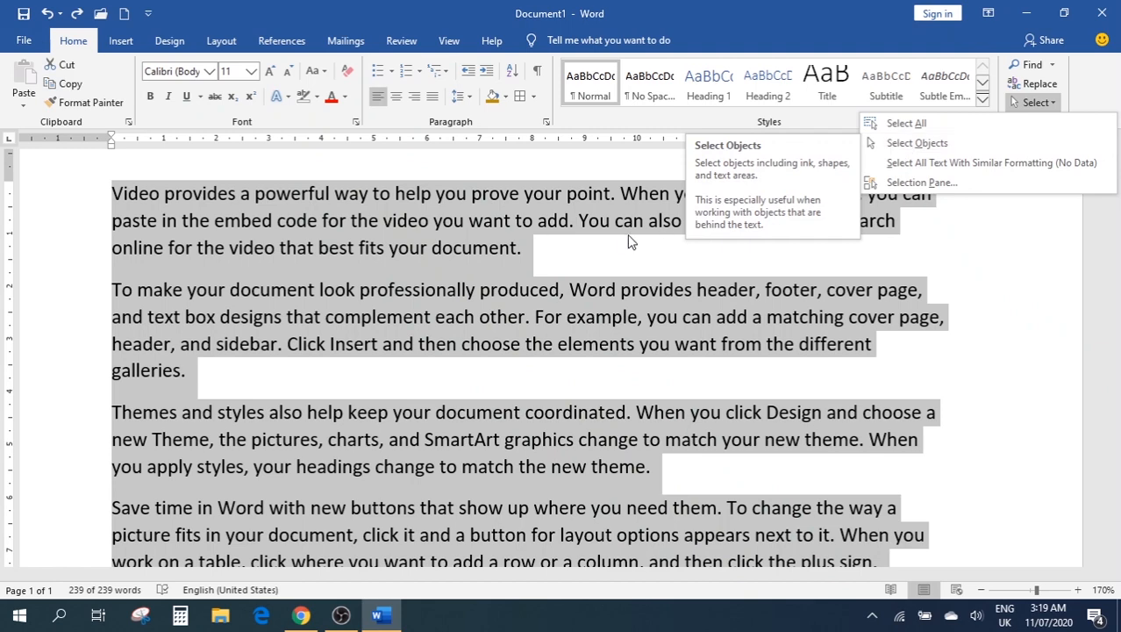
{"action": "left_click", "coordinate": [914, 146]}
{"action": "left_click", "coordinate": [542, 252]}
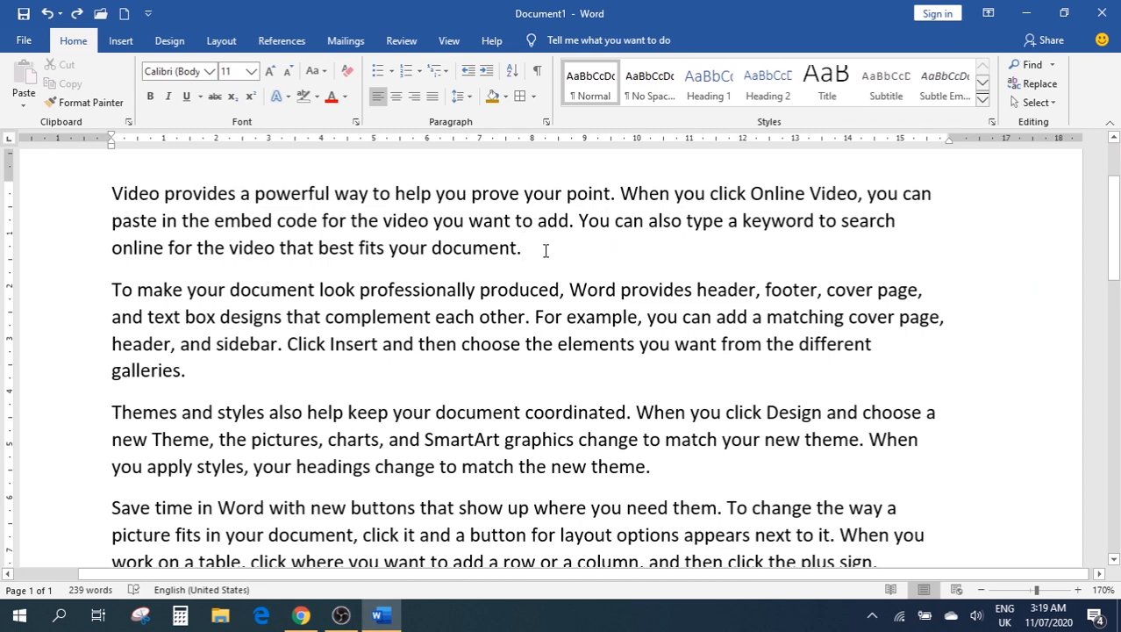
{"action": "key", "text": "Return"}
{"action": "key", "text": "Return"}
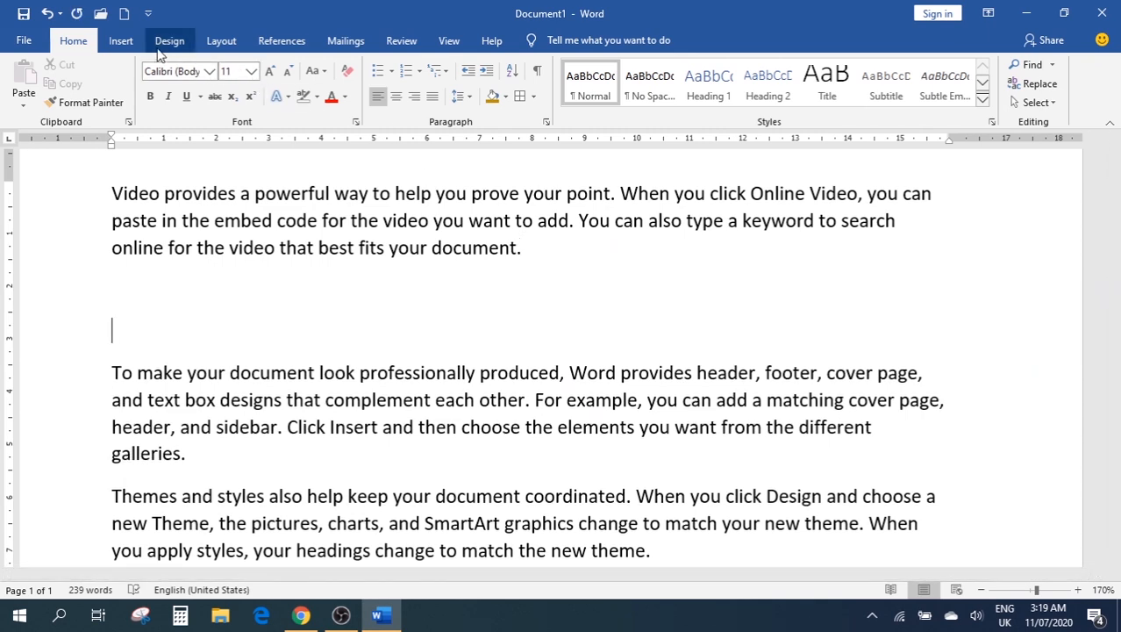
{"action": "left_click", "coordinate": [120, 41]}
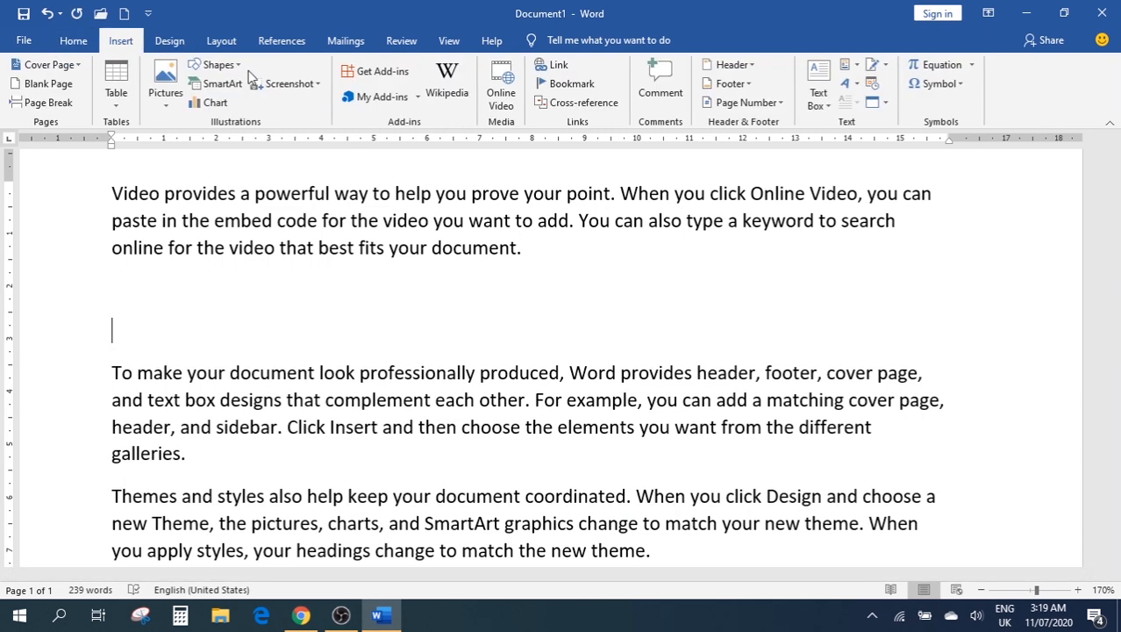
{"action": "left_click", "coordinate": [162, 87]}
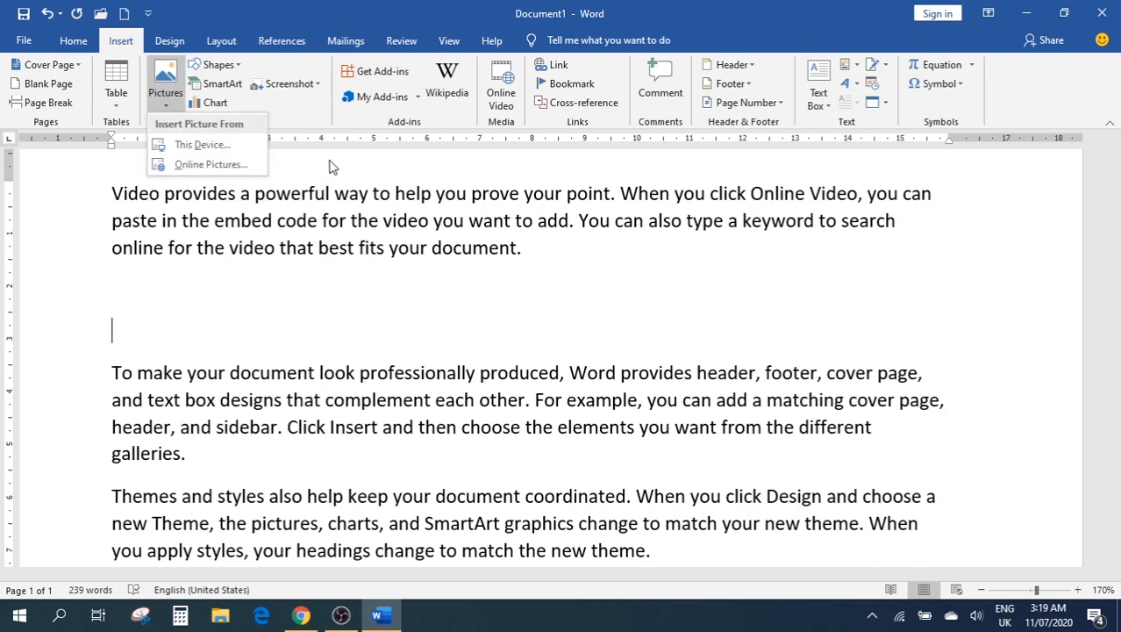
{"action": "left_click", "coordinate": [219, 69]}
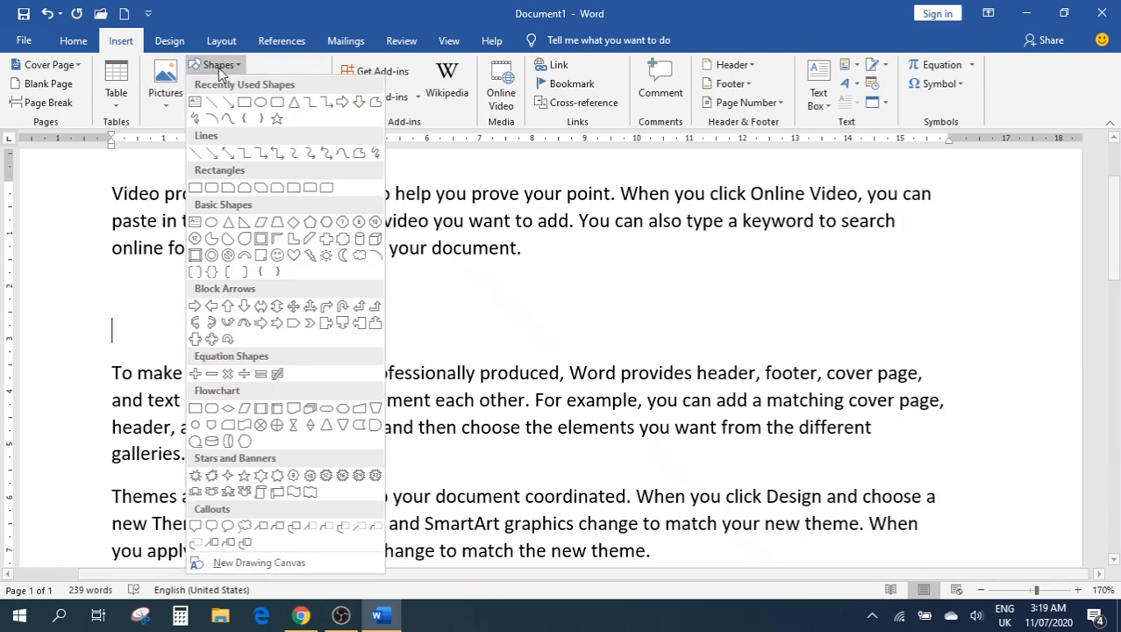
{"action": "left_click", "coordinate": [261, 104]}
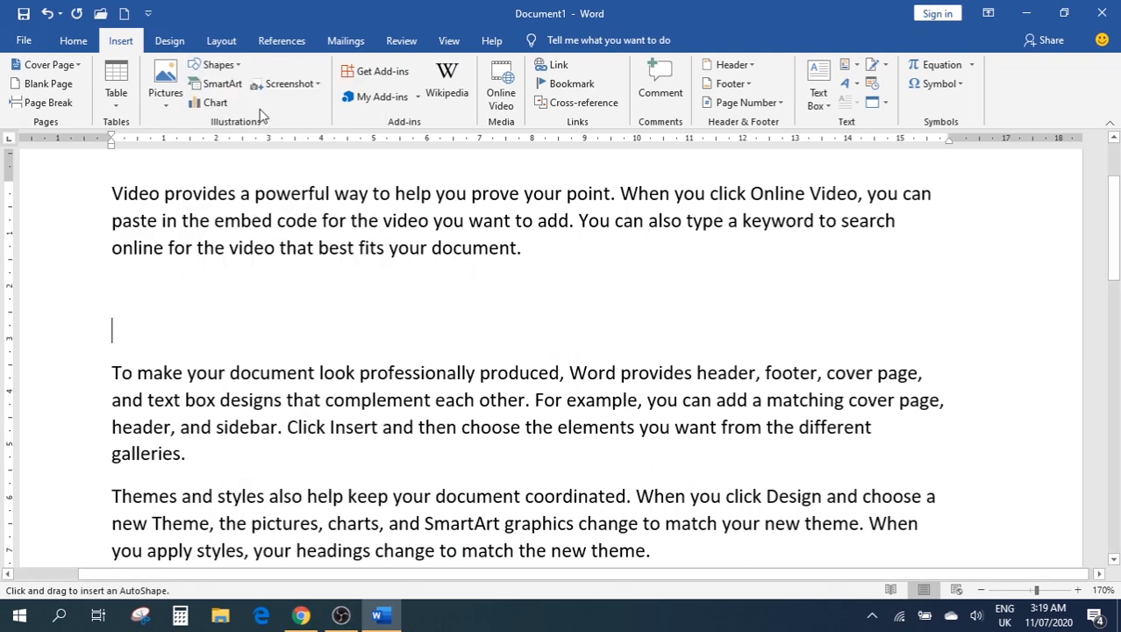
{"action": "mouse_move", "coordinate": [212, 300]}
{"action": "left_mouse_down"}
{"action": "mouse_move", "coordinate": [482, 400]}
{"action": "mouse_move", "coordinate": [535, 396]}
{"action": "left_mouse_up"}
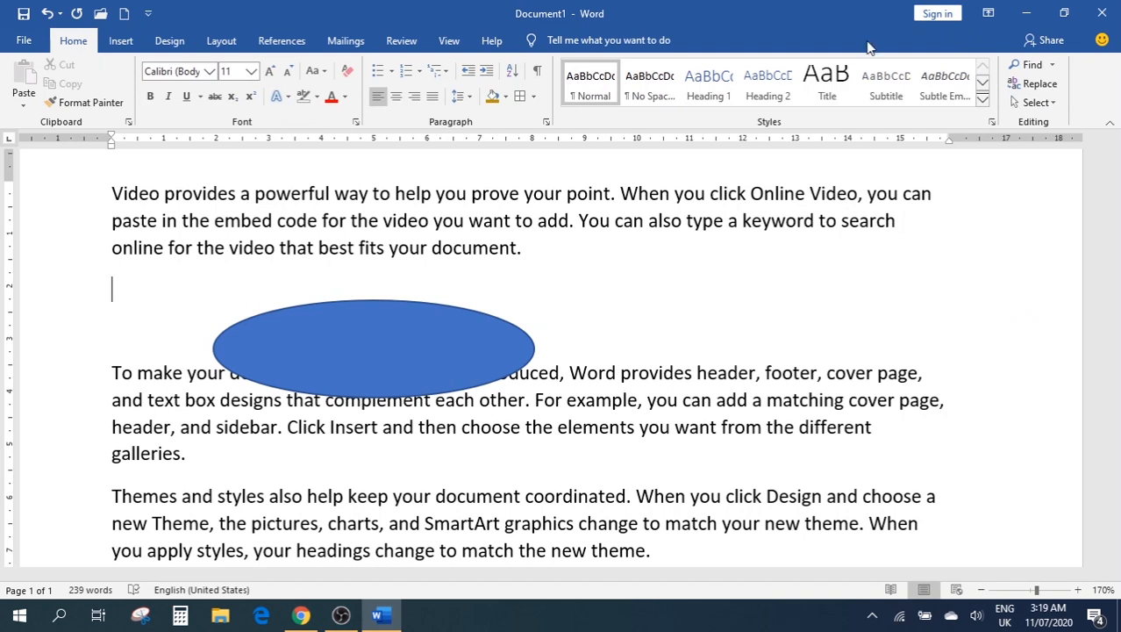
{"action": "left_click", "coordinate": [1041, 103]}
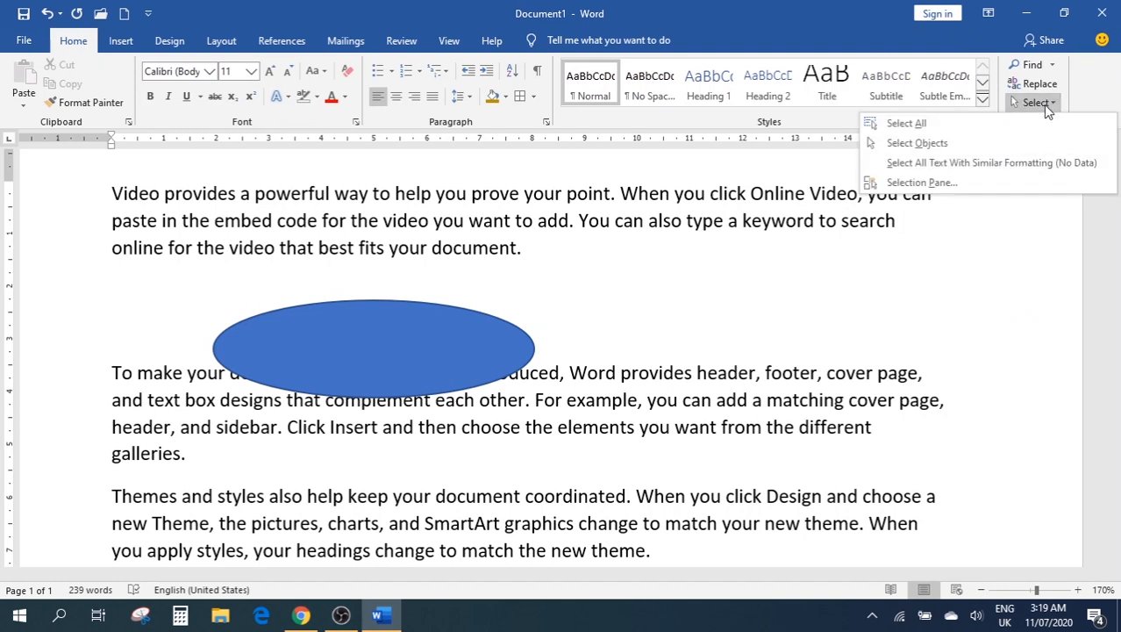
{"action": "left_click", "coordinate": [927, 144]}
{"action": "left_click", "coordinate": [432, 321]}
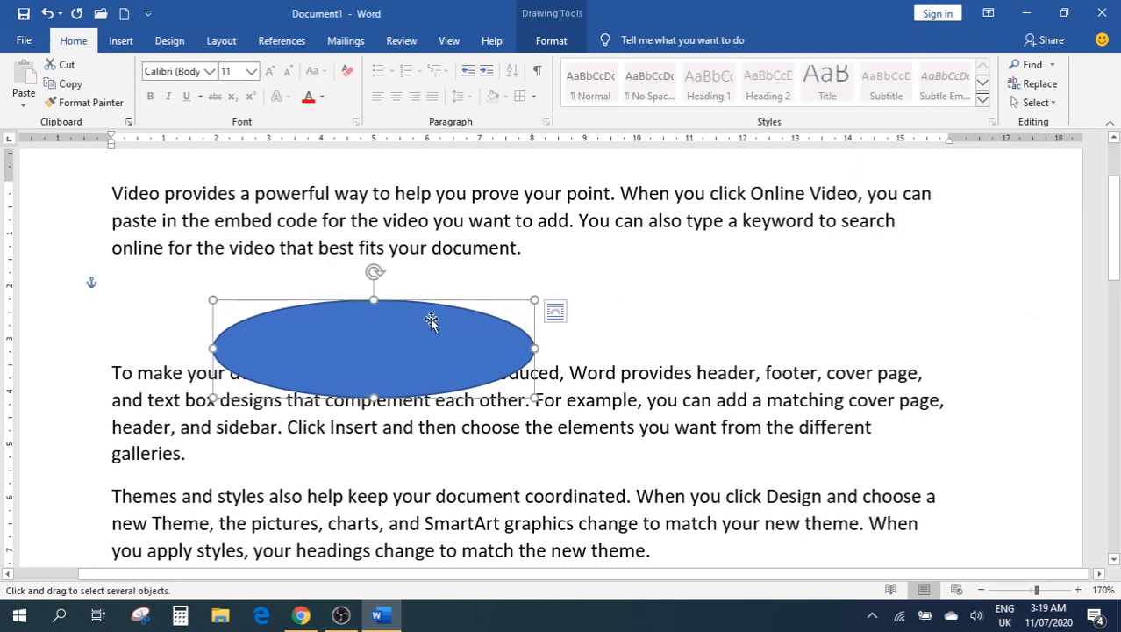
{"action": "left_click", "coordinate": [1028, 103]}
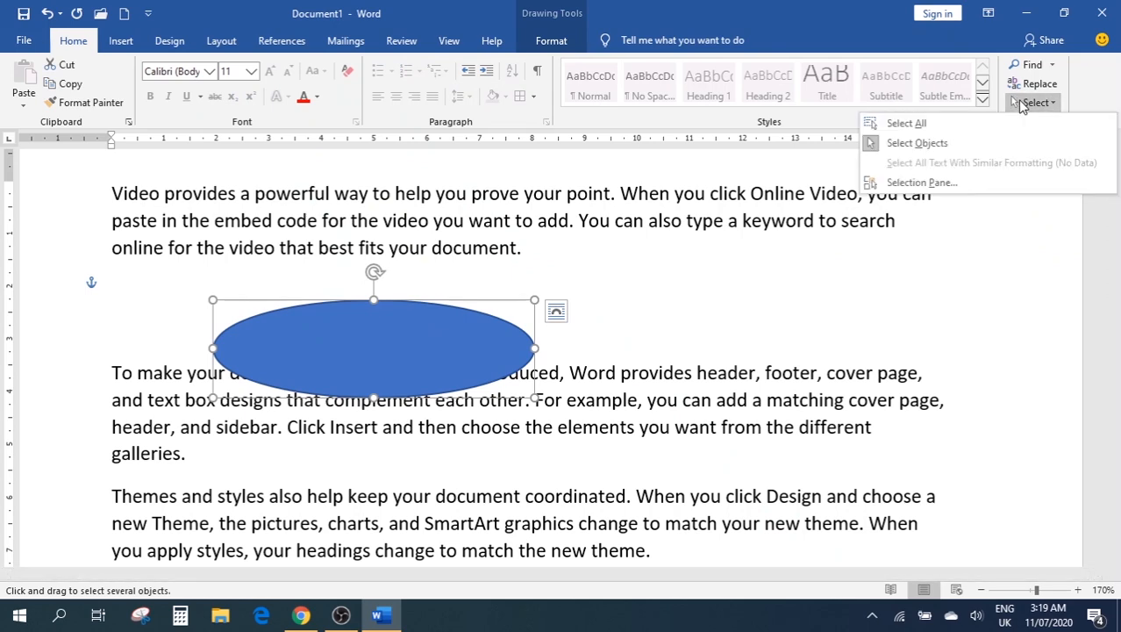
{"action": "left_click", "coordinate": [908, 124]}
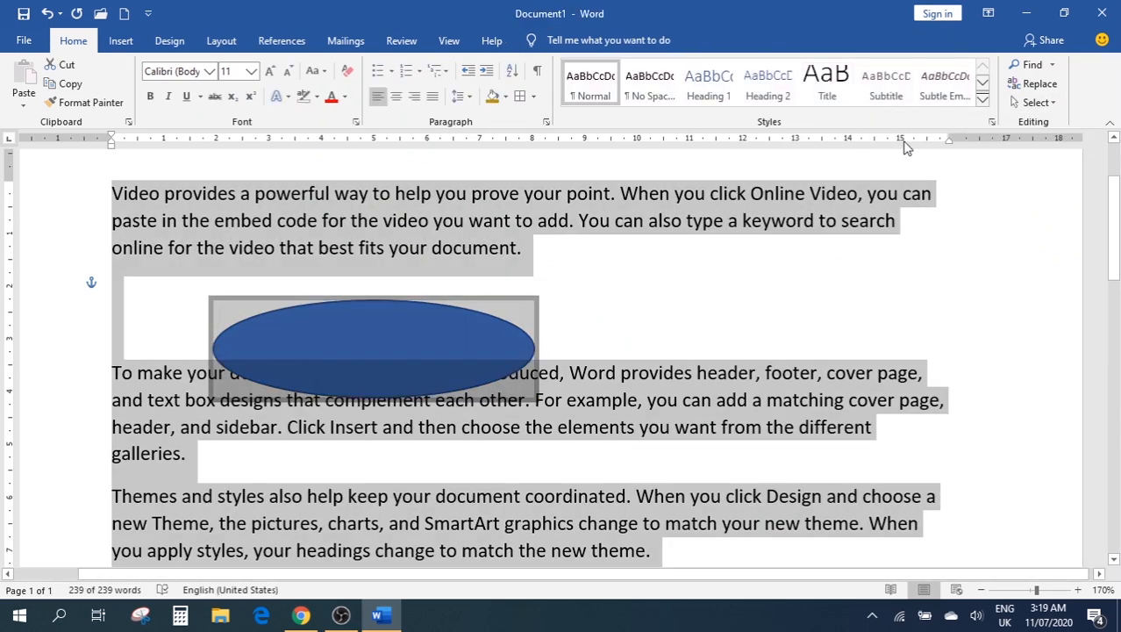
{"action": "left_click", "coordinate": [1035, 103]}
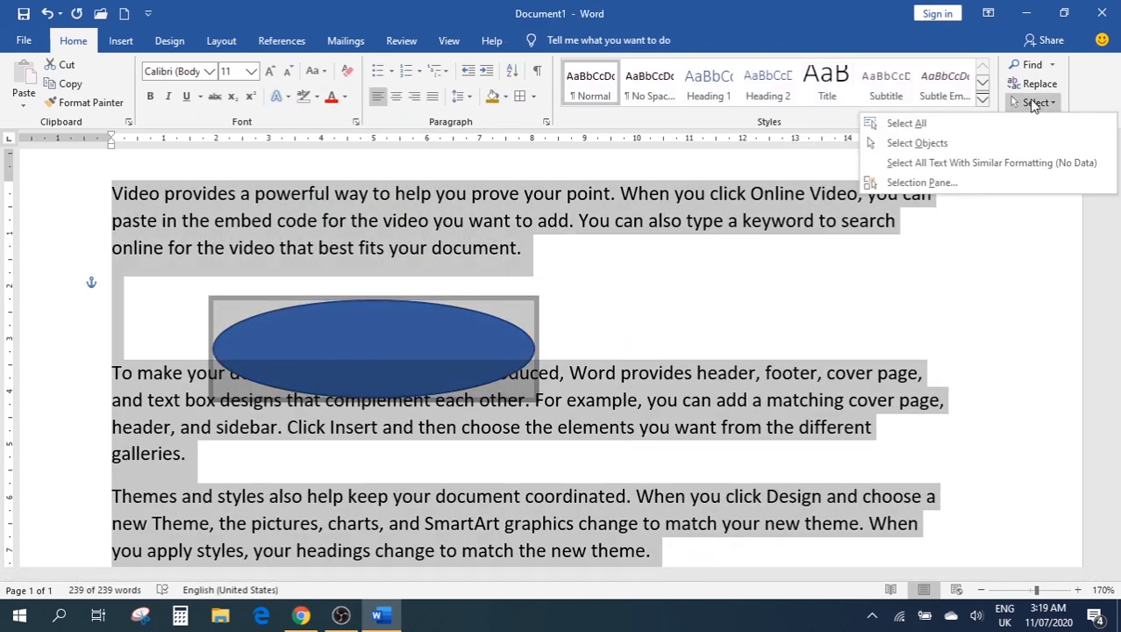
{"action": "left_click", "coordinate": [931, 145]}
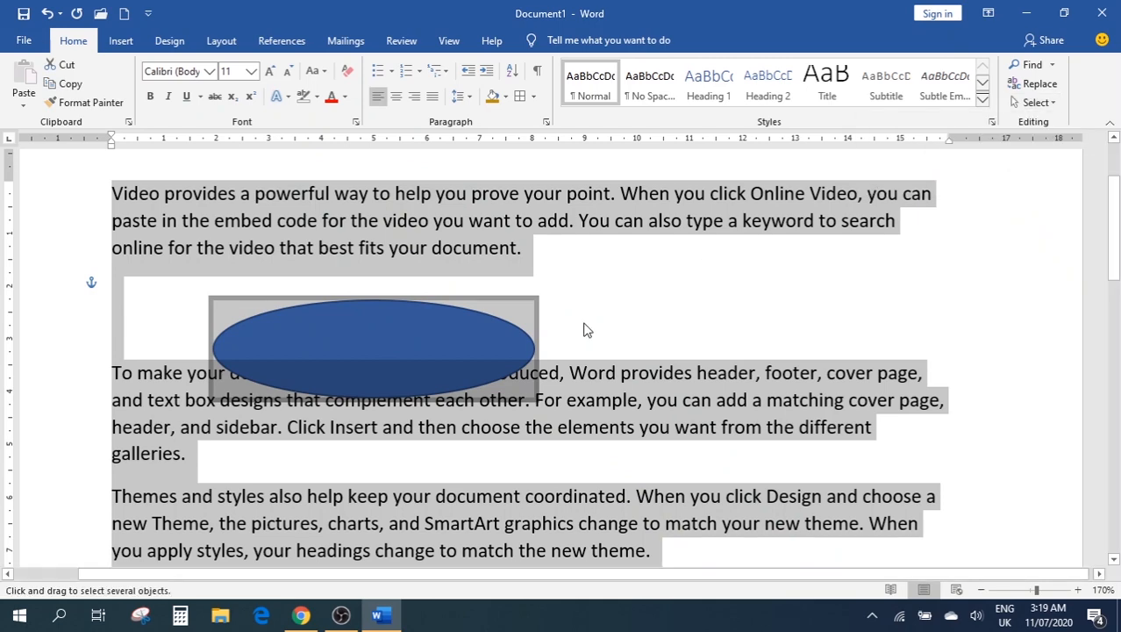
{"action": "left_click", "coordinate": [463, 282]}
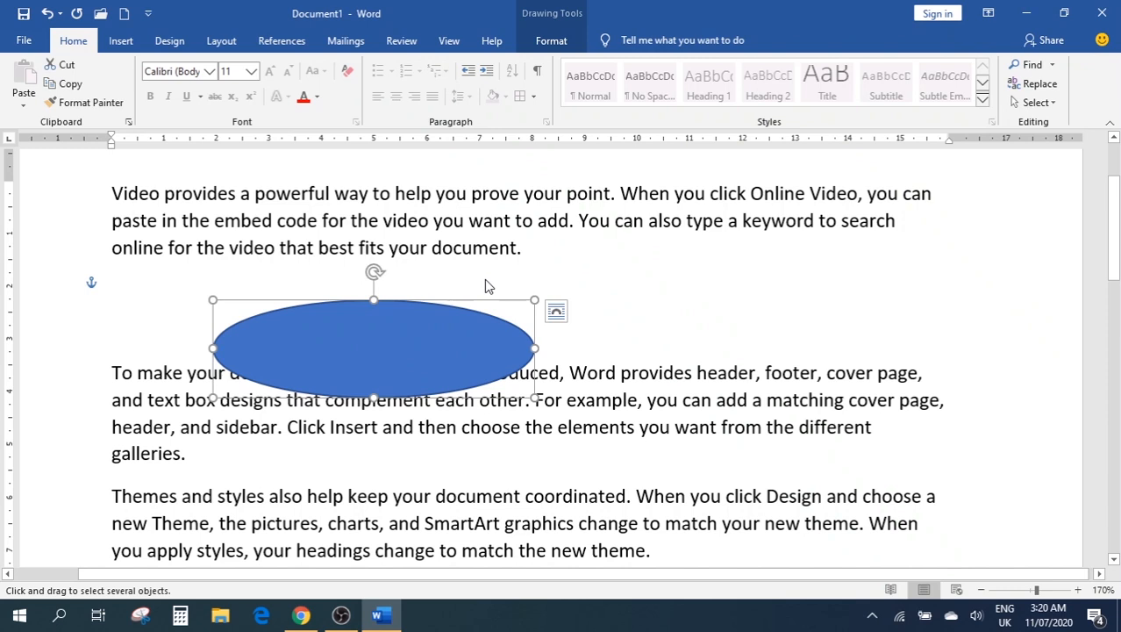
{"action": "key", "text": "Delete"}
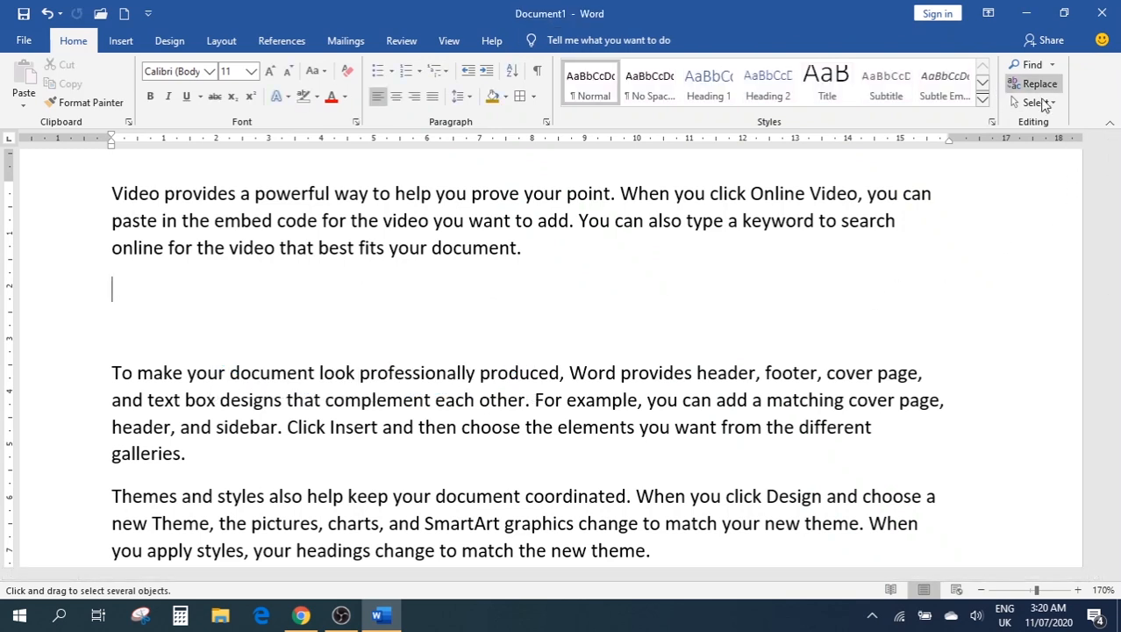
Remove the empty lines after the first paragraph
{"action": "left_click", "coordinate": [1046, 103]}
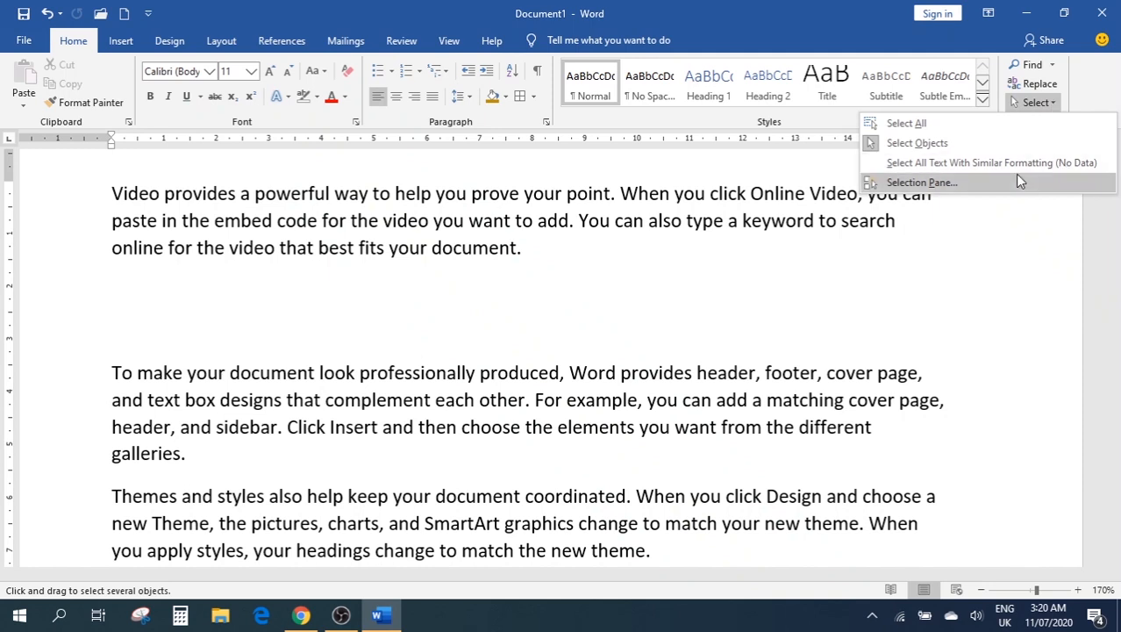
{"action": "left_click", "coordinate": [386, 319]}
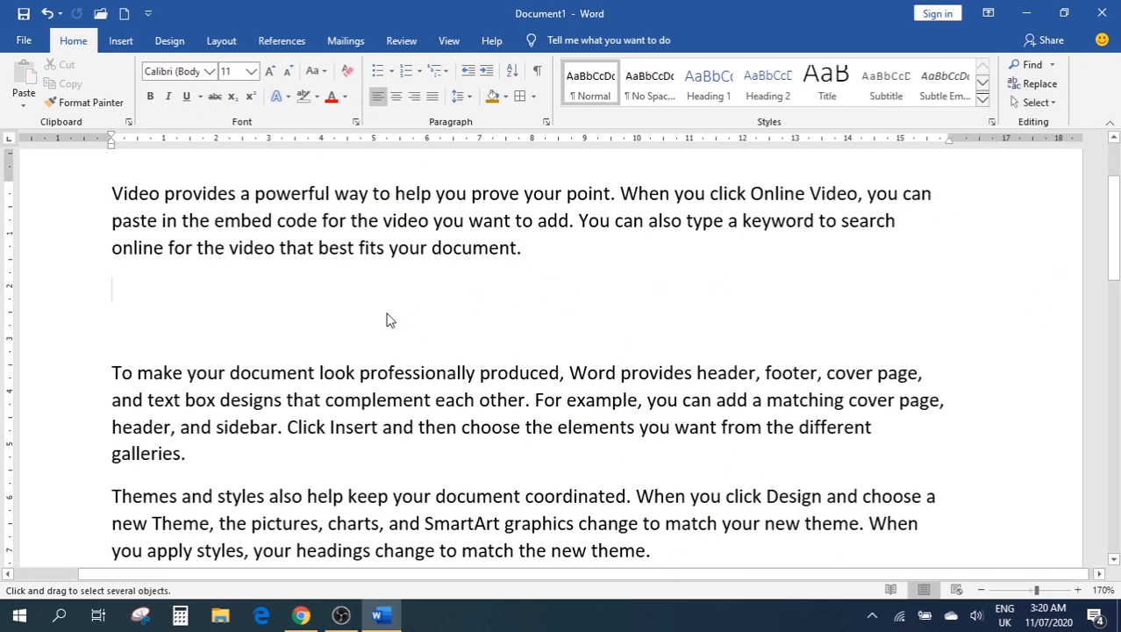
{"action": "key", "text": "BackSpace"}
{"action": "key", "text": "Delete"}
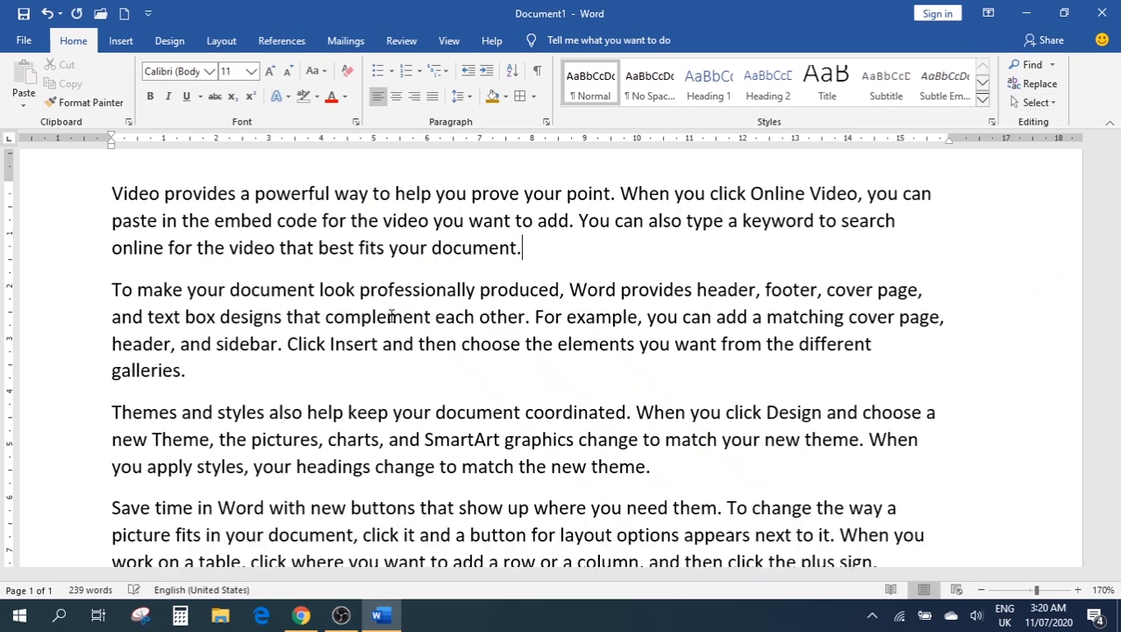
Make the first paragraph's opening sentence bold, italic, underlined and red
{"action": "scroll", "coordinate": [546, 360], "scroll_direction": "up", "scroll_amount": 2}
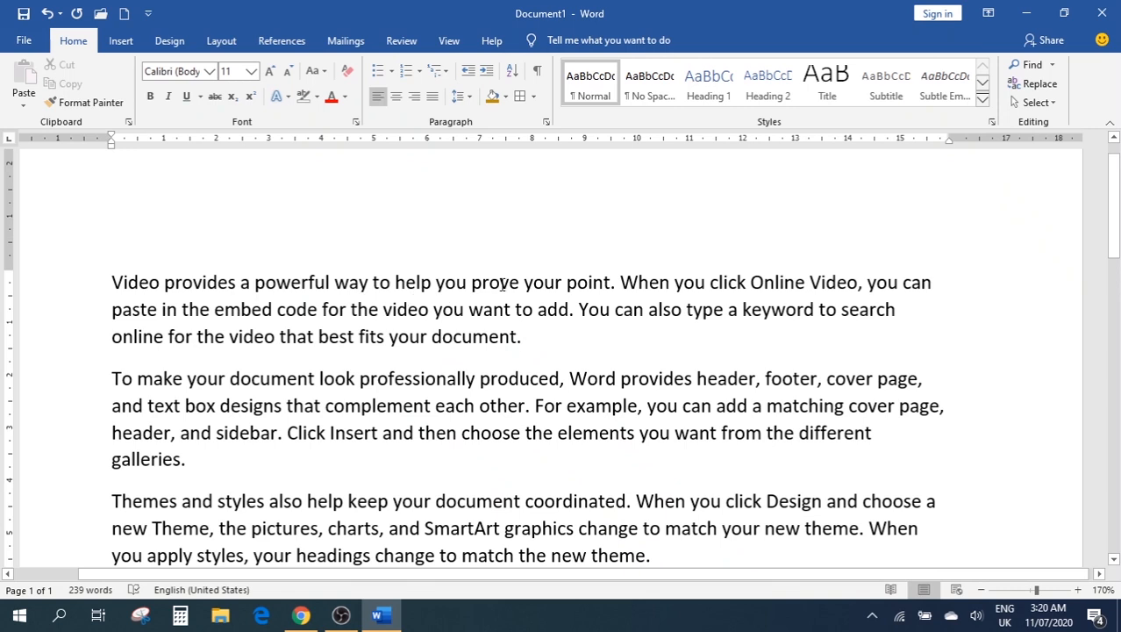
{"action": "left_click_drag", "start_coordinate": [593, 282], "coordinate": [113, 282]}
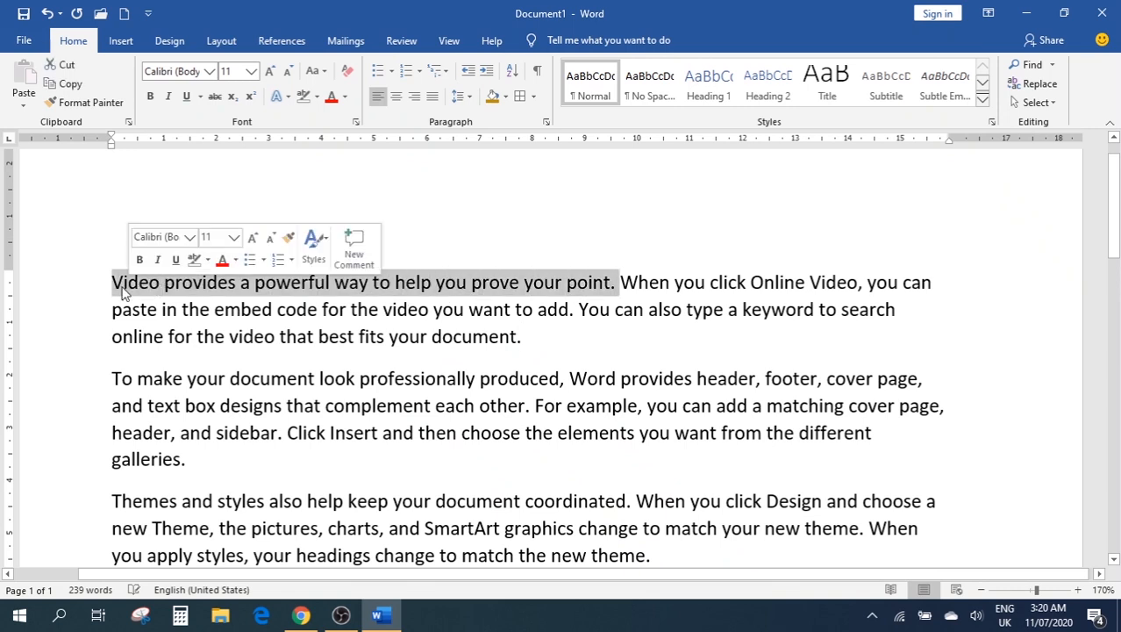
{"action": "left_click", "coordinate": [151, 98]}
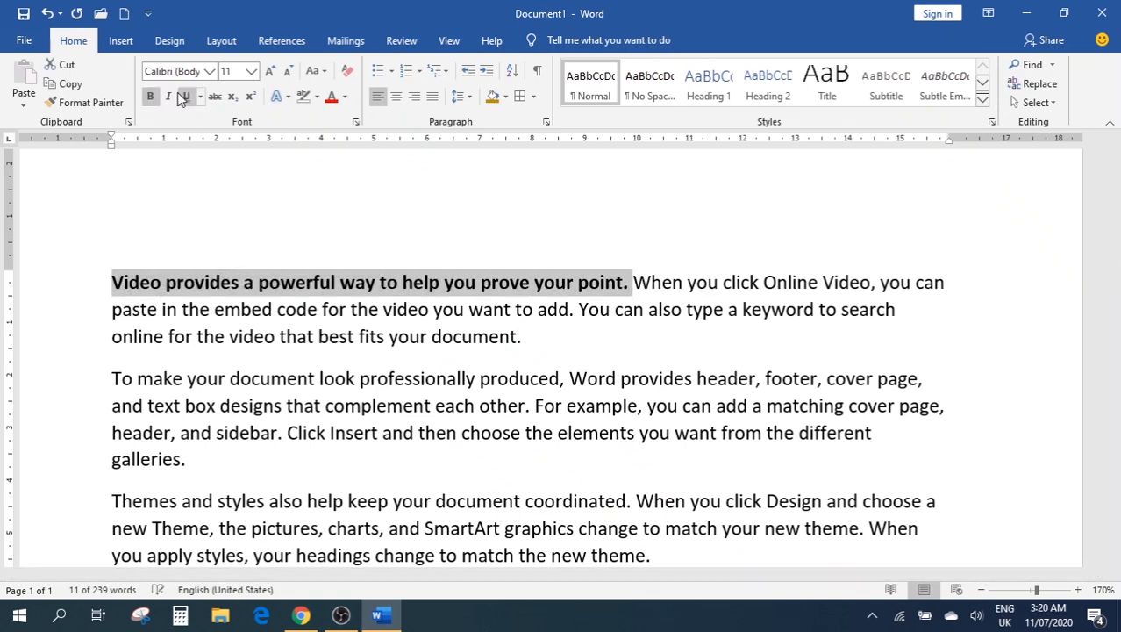
{"action": "left_click", "coordinate": [166, 97]}
{"action": "left_click", "coordinate": [167, 97]}
{"action": "left_click", "coordinate": [167, 97]}
{"action": "left_click", "coordinate": [186, 97]}
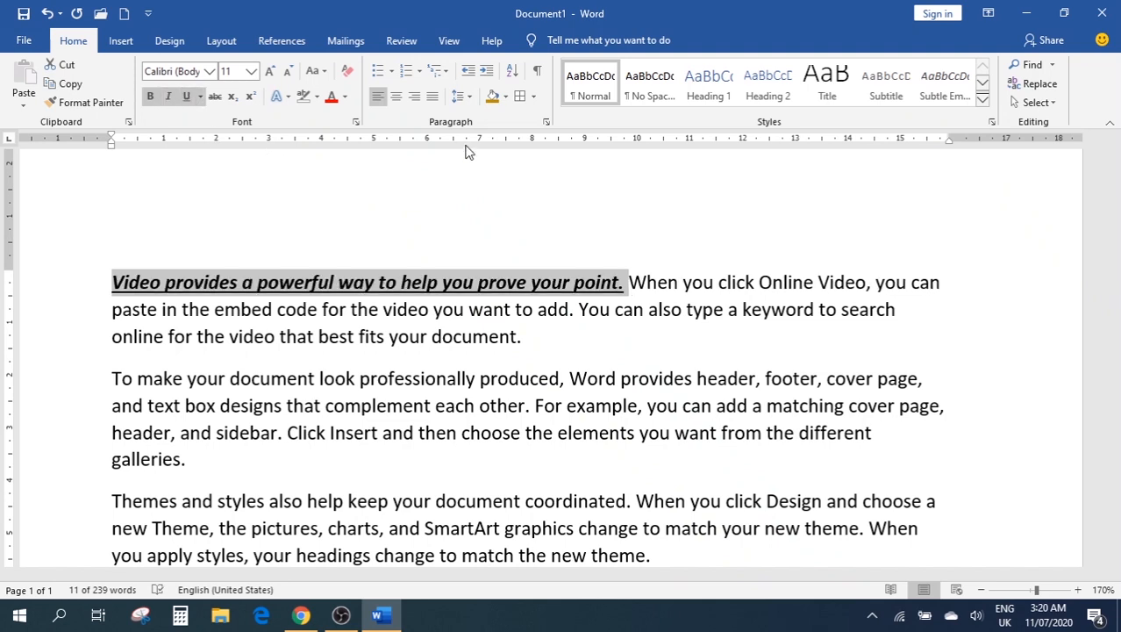
{"action": "left_click", "coordinate": [333, 98]}
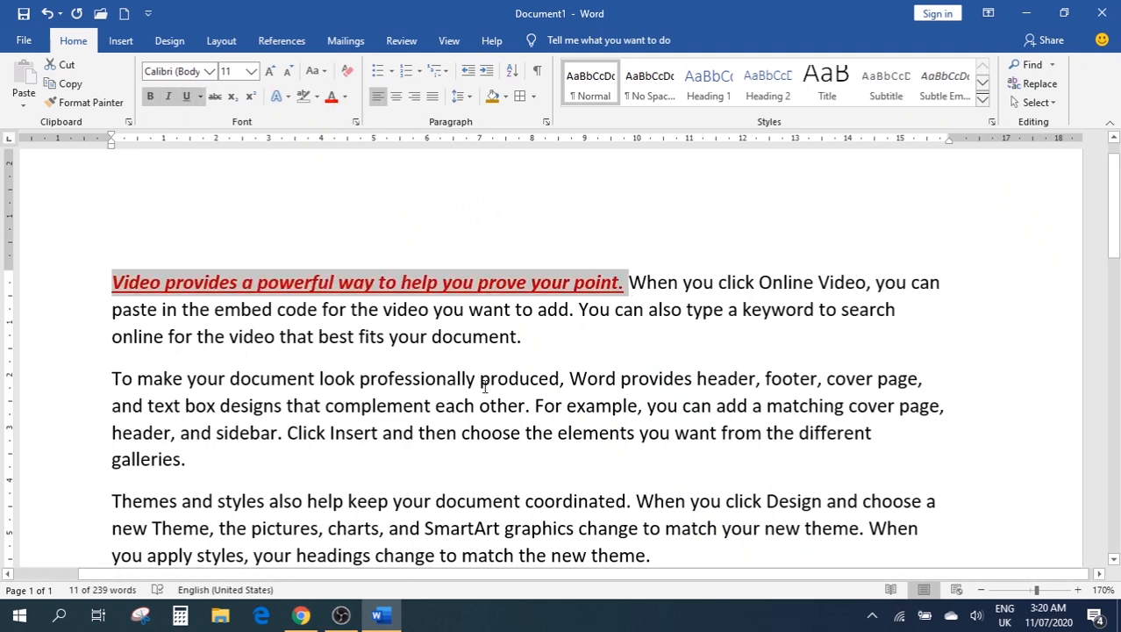
Make the 'Themes and styles' opening sentence bold, italic, underlined and red
{"action": "scroll", "coordinate": [605, 386], "scroll_direction": "down", "scroll_amount": 3}
{"action": "scroll", "coordinate": [614, 370], "scroll_direction": "up", "scroll_amount": 3}
{"action": "scroll", "coordinate": [614, 377], "scroll_direction": "down", "scroll_amount": 1}
{"action": "left_click_drag", "start_coordinate": [634, 412], "coordinate": [67, 409]}
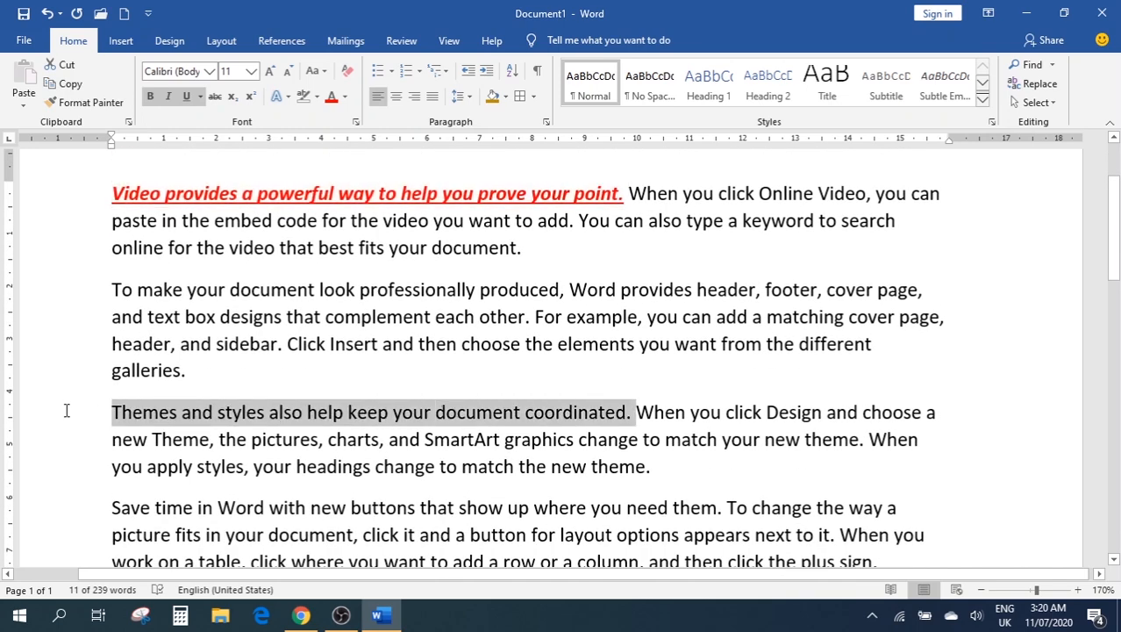
{"action": "left_click", "coordinate": [150, 97]}
{"action": "left_click", "coordinate": [171, 97]}
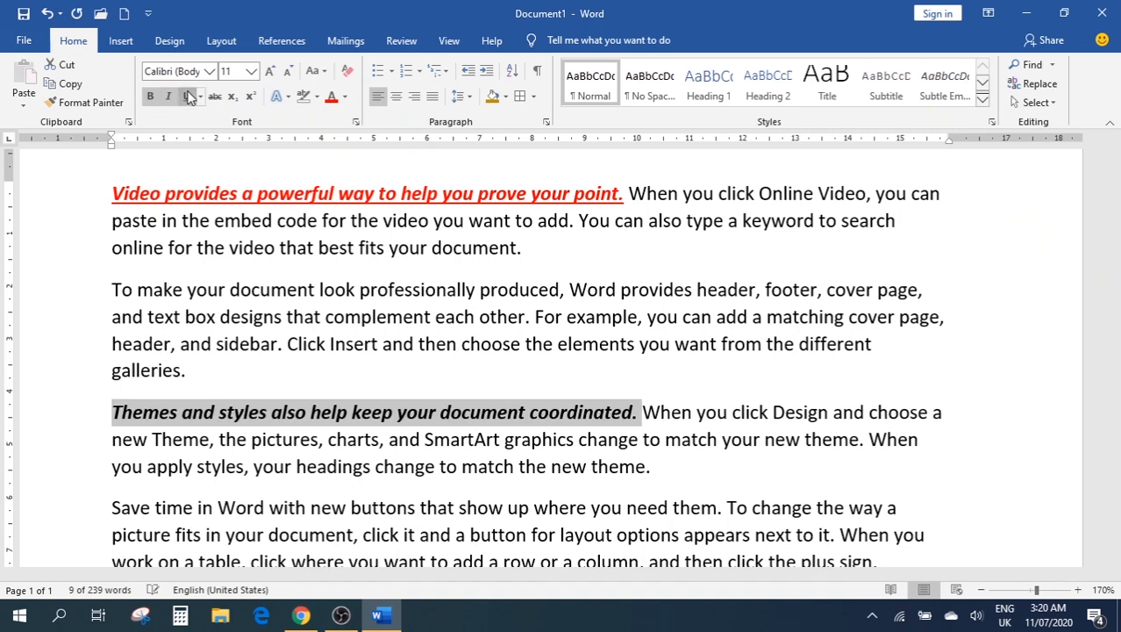
{"action": "left_click", "coordinate": [186, 96]}
{"action": "left_click", "coordinate": [331, 99]}
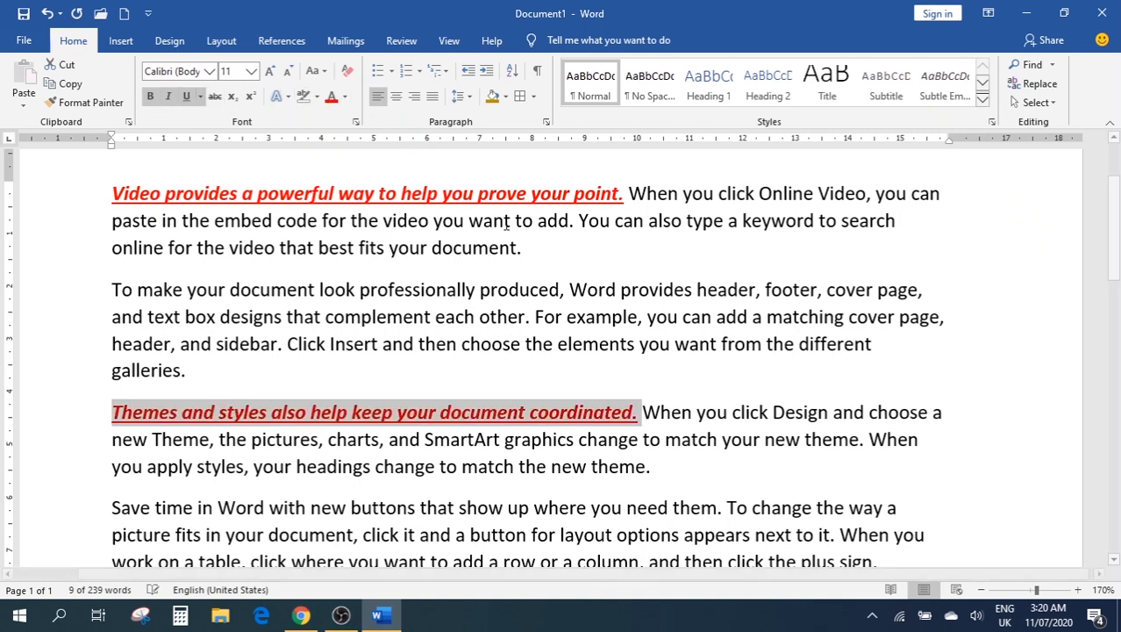
Make the Reading paragraph's opening sentence bold, italic, underlined and red
{"action": "scroll", "coordinate": [527, 350], "scroll_direction": "down", "scroll_amount": 2}
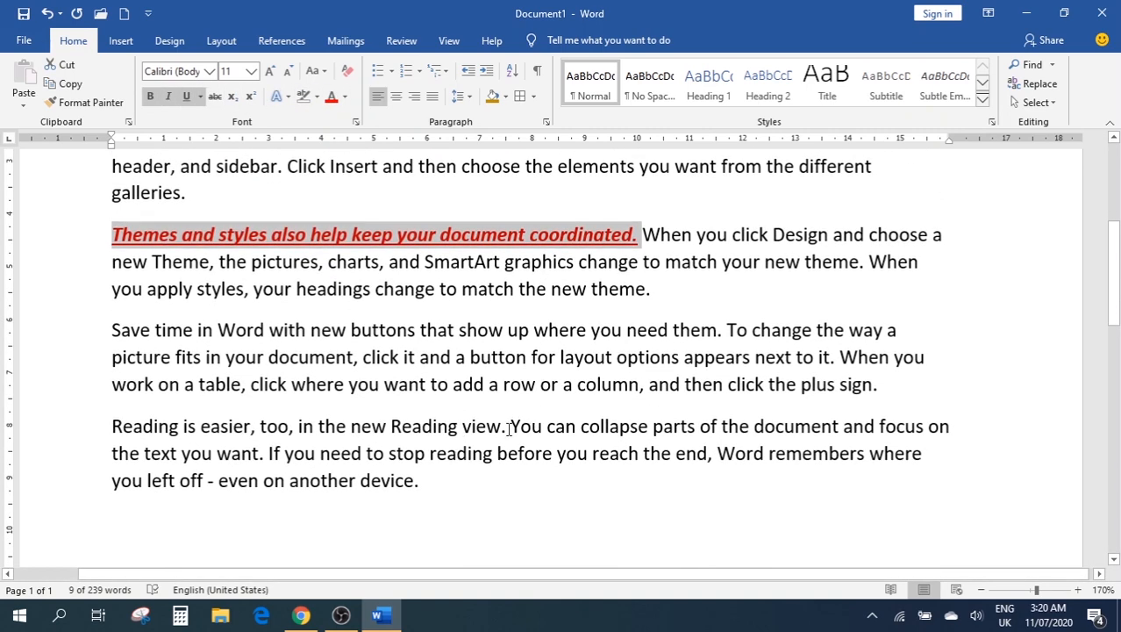
{"action": "left_click_drag", "start_coordinate": [508, 430], "coordinate": [68, 418]}
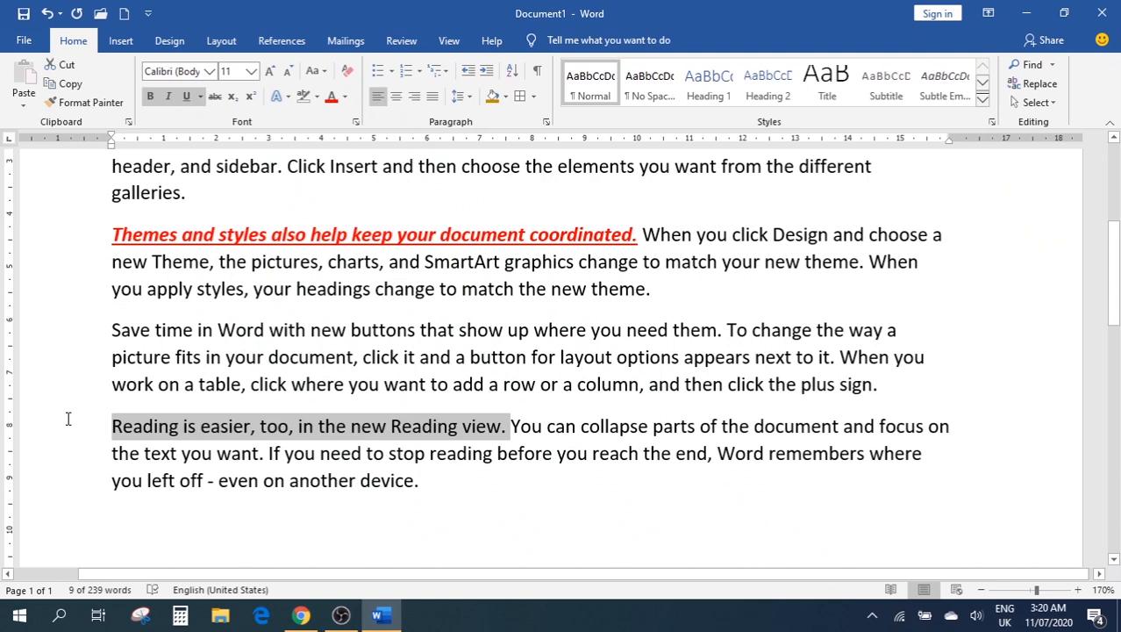
{"action": "left_click", "coordinate": [150, 96]}
{"action": "left_click", "coordinate": [167, 97]}
{"action": "left_click", "coordinate": [186, 98]}
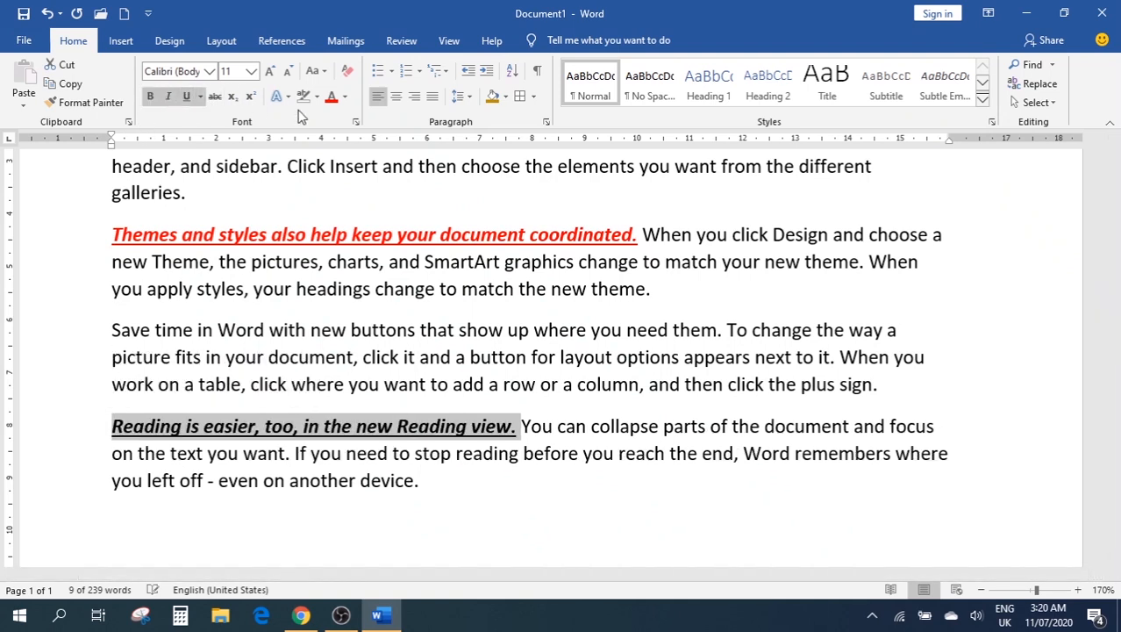
{"action": "left_click", "coordinate": [331, 99]}
{"action": "left_click", "coordinate": [1025, 359]}
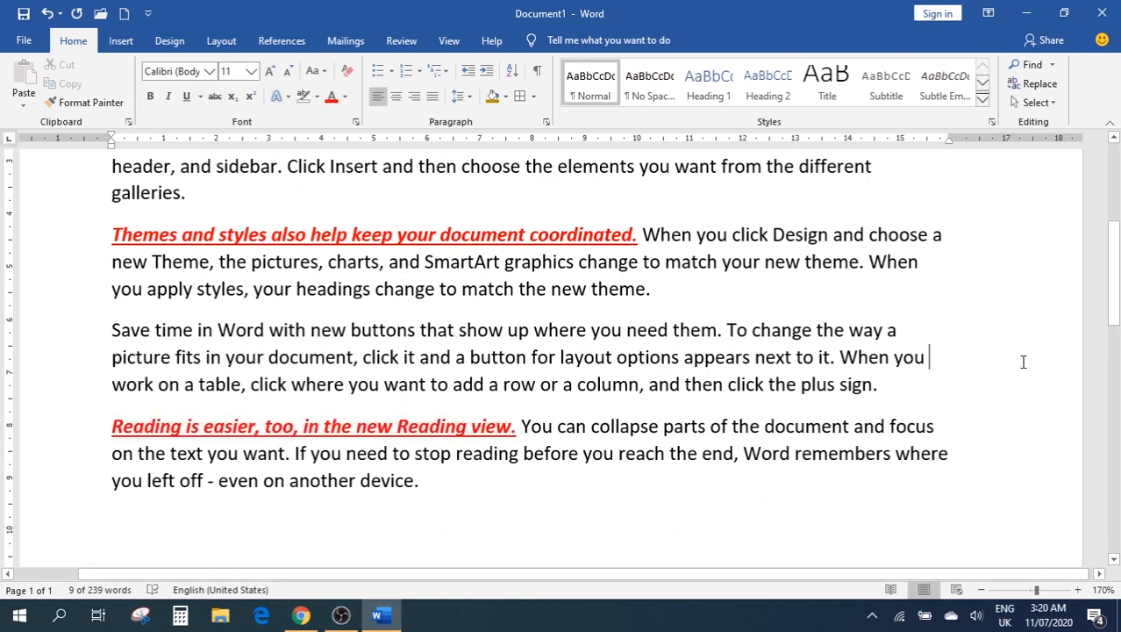
{"action": "scroll", "coordinate": [1030, 335], "scroll_direction": "up", "scroll_amount": 7}
{"action": "scroll", "coordinate": [881, 329], "scroll_direction": "down", "scroll_amount": 2}
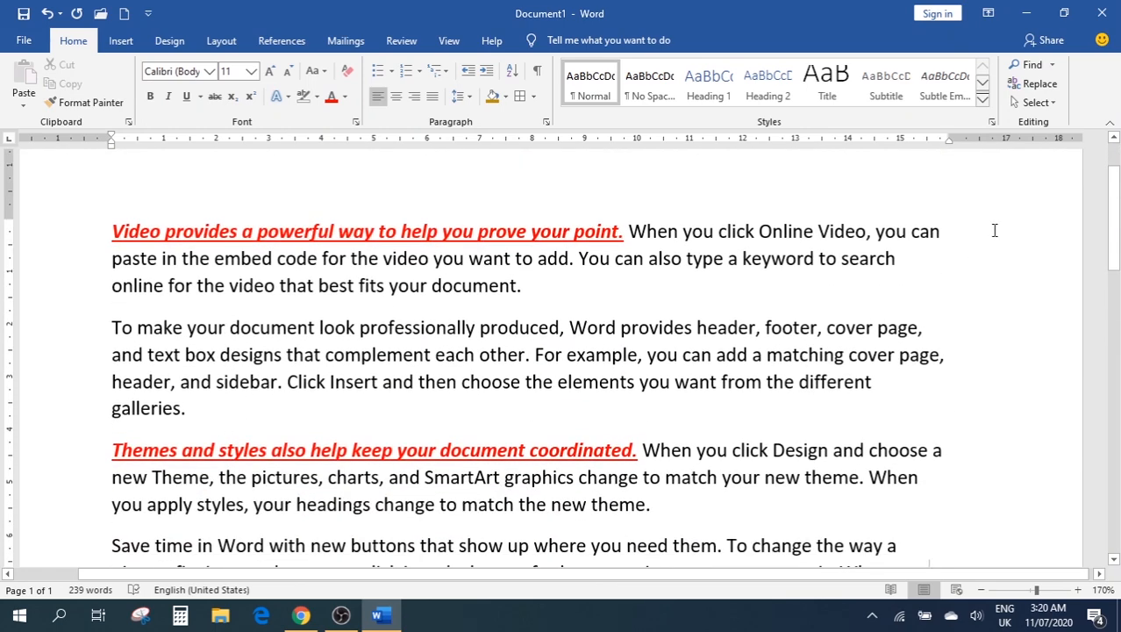
Select the first formatted sentence and all text with similar formatting
{"action": "left_click", "coordinate": [1038, 102]}
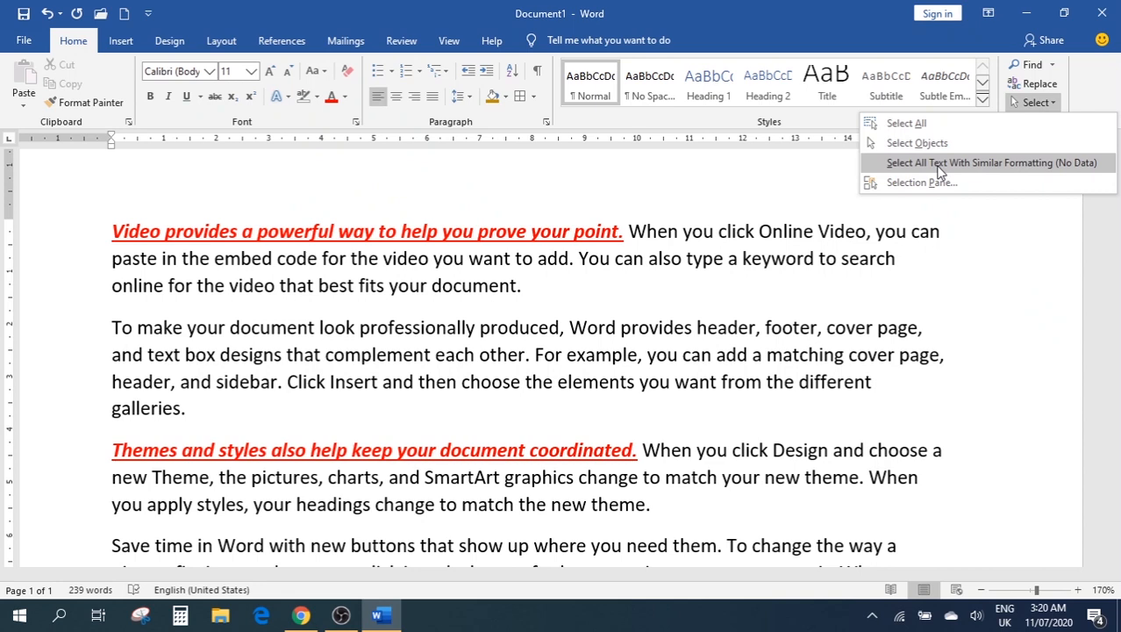
{"action": "left_click", "coordinate": [626, 335]}
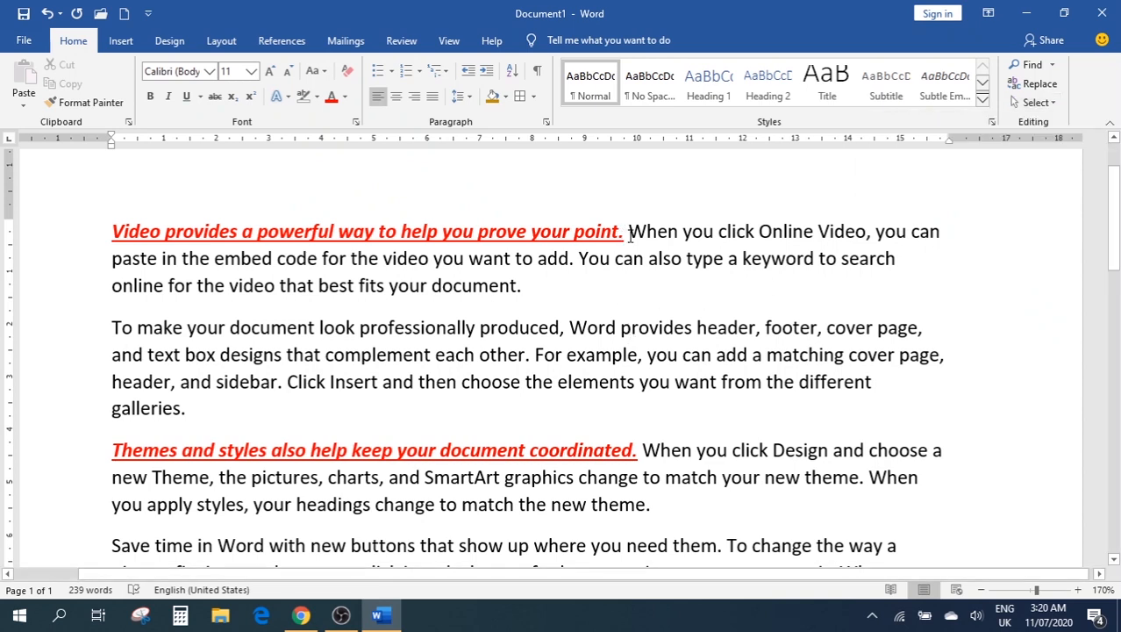
{"action": "left_click_drag", "start_coordinate": [628, 232], "coordinate": [123, 230]}
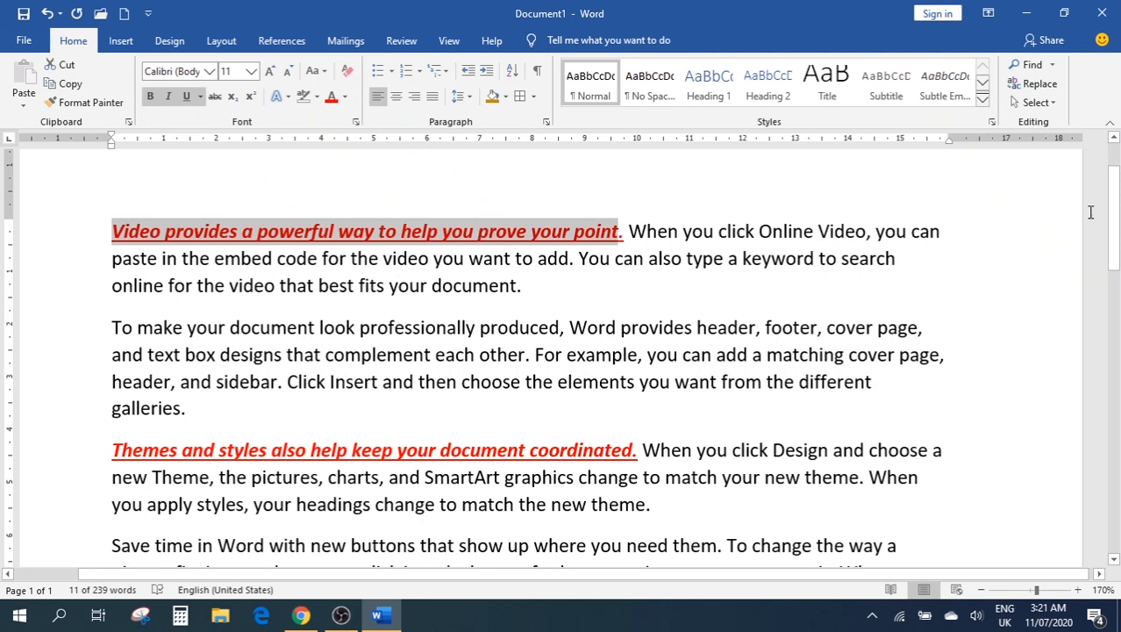
{"action": "left_click", "coordinate": [1034, 102]}
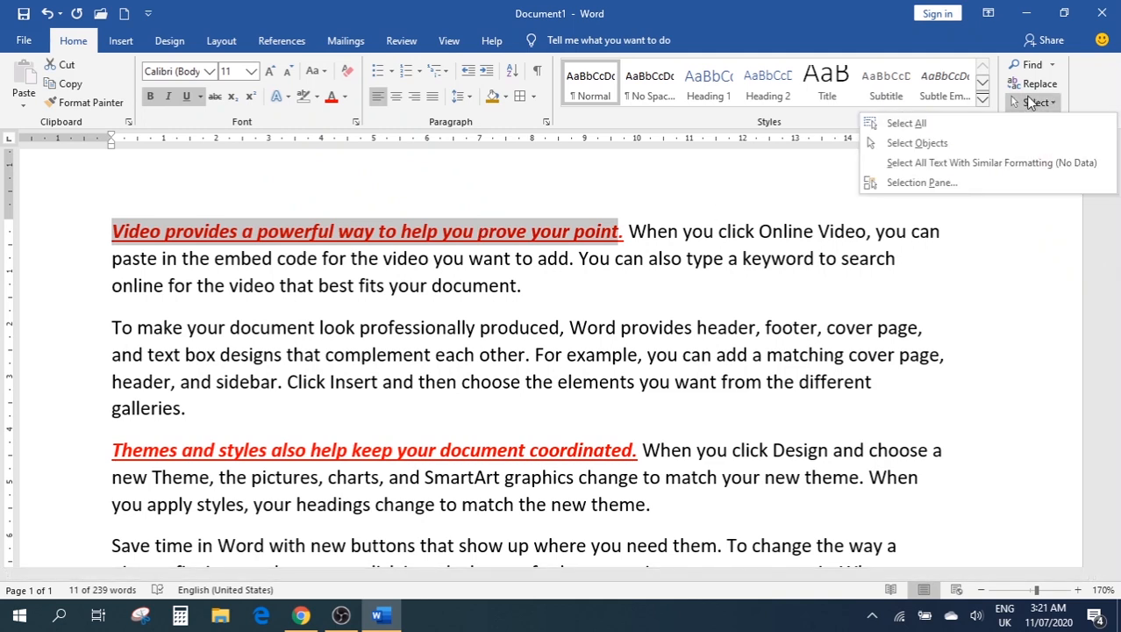
{"action": "left_click", "coordinate": [983, 164]}
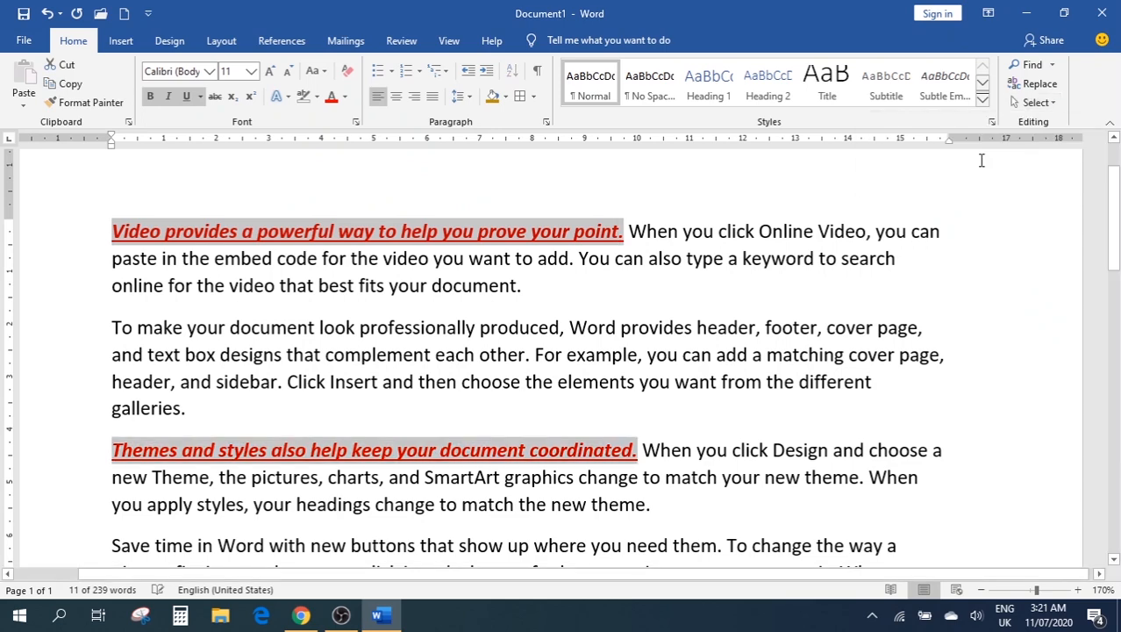
{"action": "scroll", "coordinate": [801, 301], "scroll_direction": "down", "scroll_amount": 3}
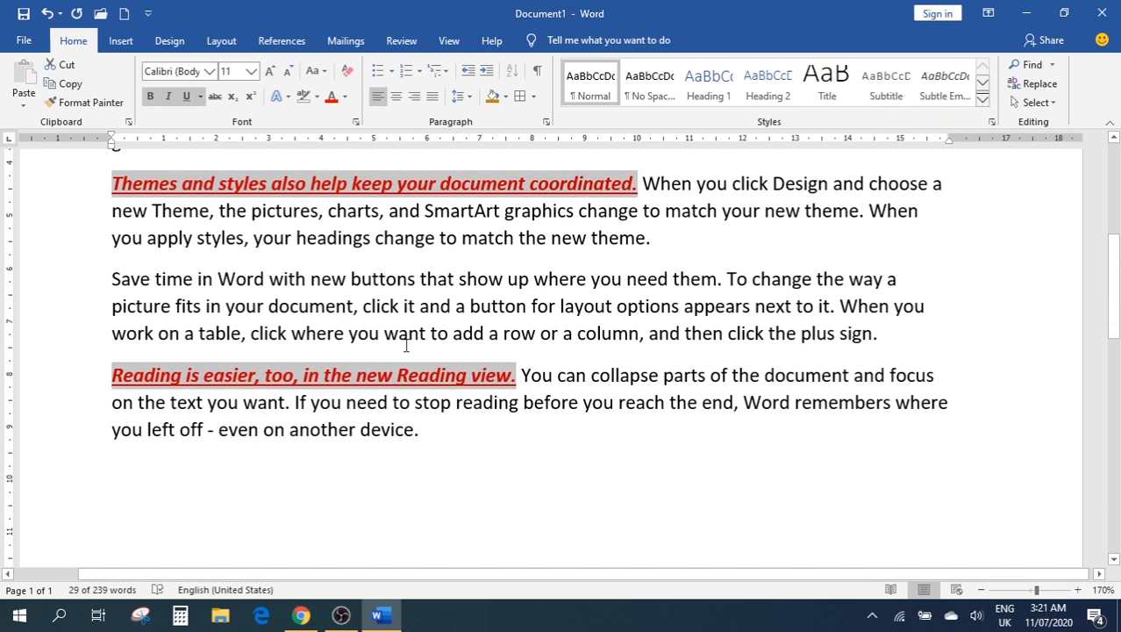
{"action": "scroll", "coordinate": [342, 378], "scroll_direction": "up", "scroll_amount": 3}
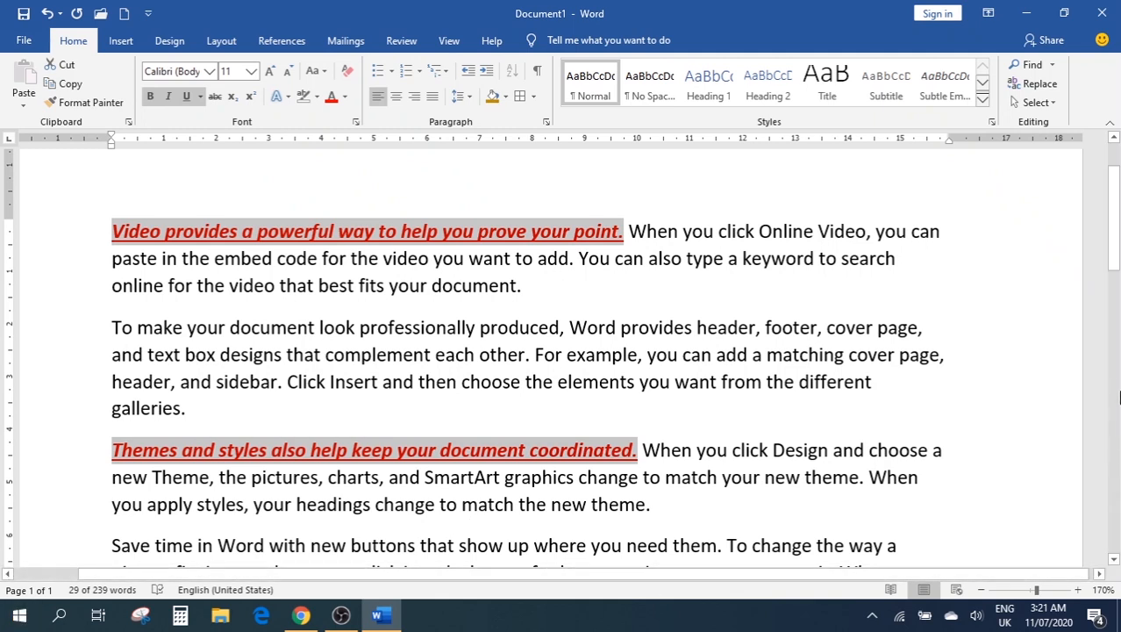
Select all the document text with Ctrl+A and delete it
{"action": "left_click", "coordinate": [1036, 103]}
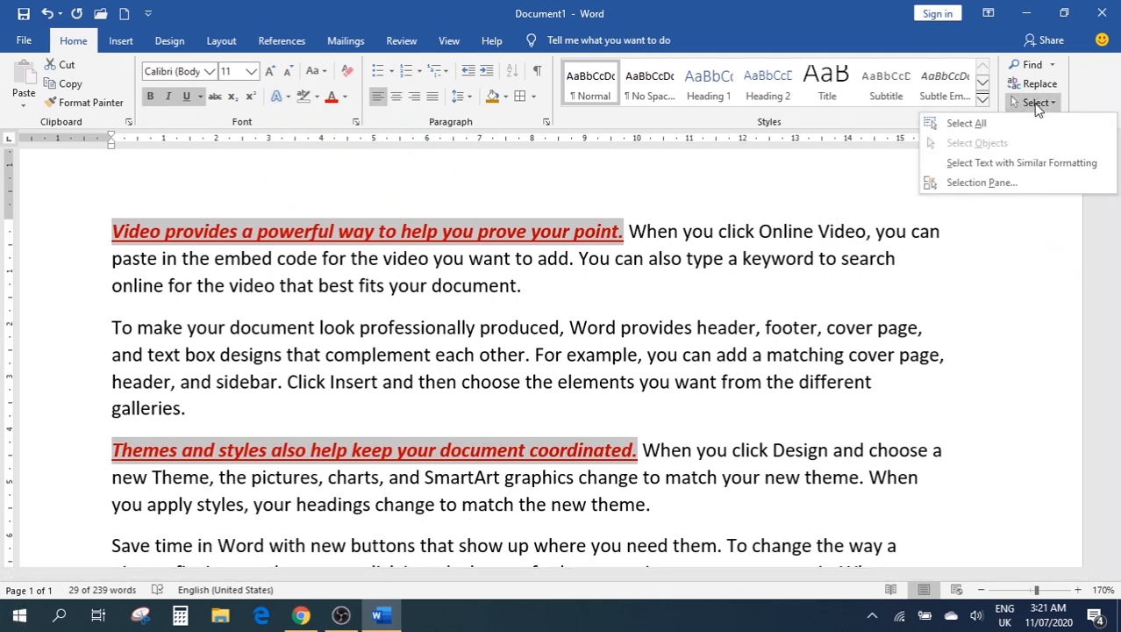
{"action": "left_click", "coordinate": [710, 277]}
{"action": "key", "text": "ctrl+a"}
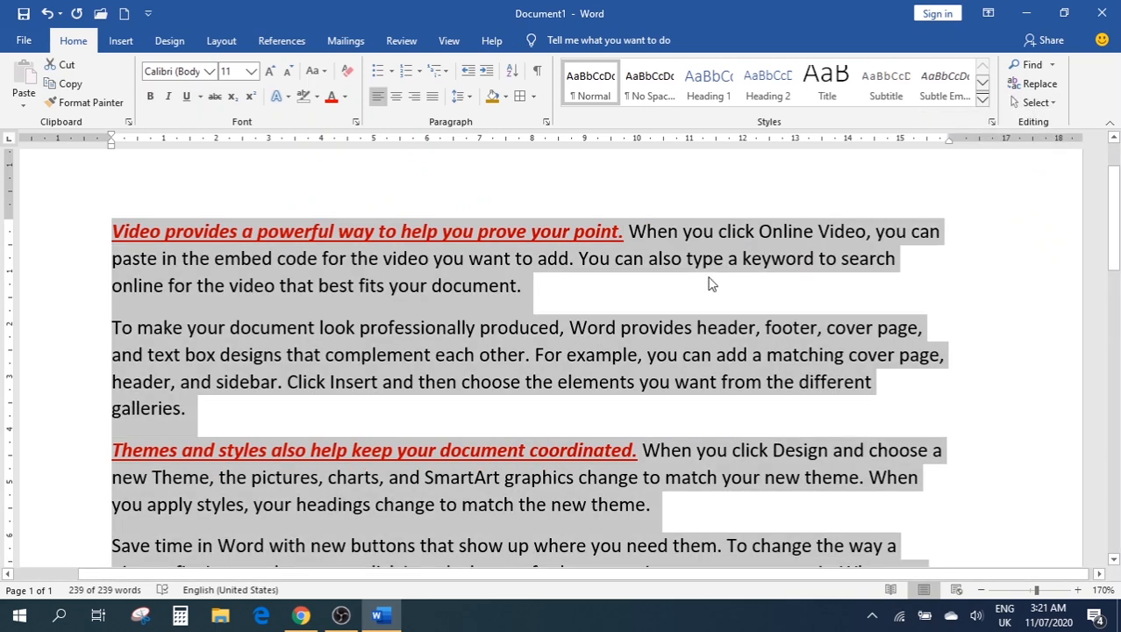
{"action": "key", "text": "Delete"}
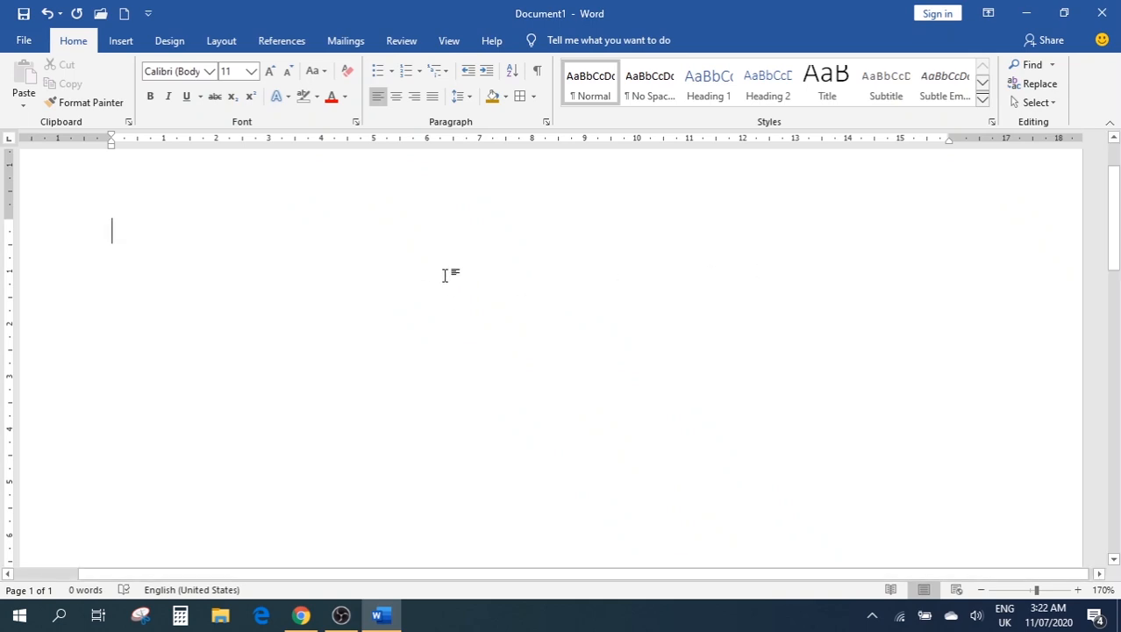
With the Insert tab showing, type =rand() to refill the page with 239 words
{"action": "left_click", "coordinate": [121, 40]}
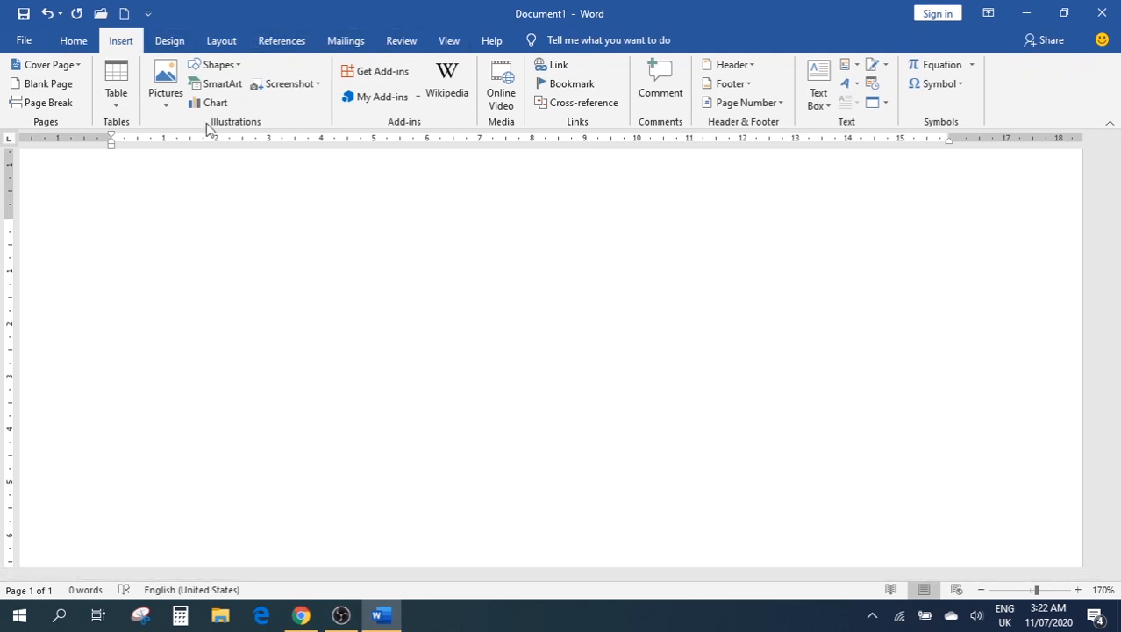
{"action": "left_click", "coordinate": [167, 46]}
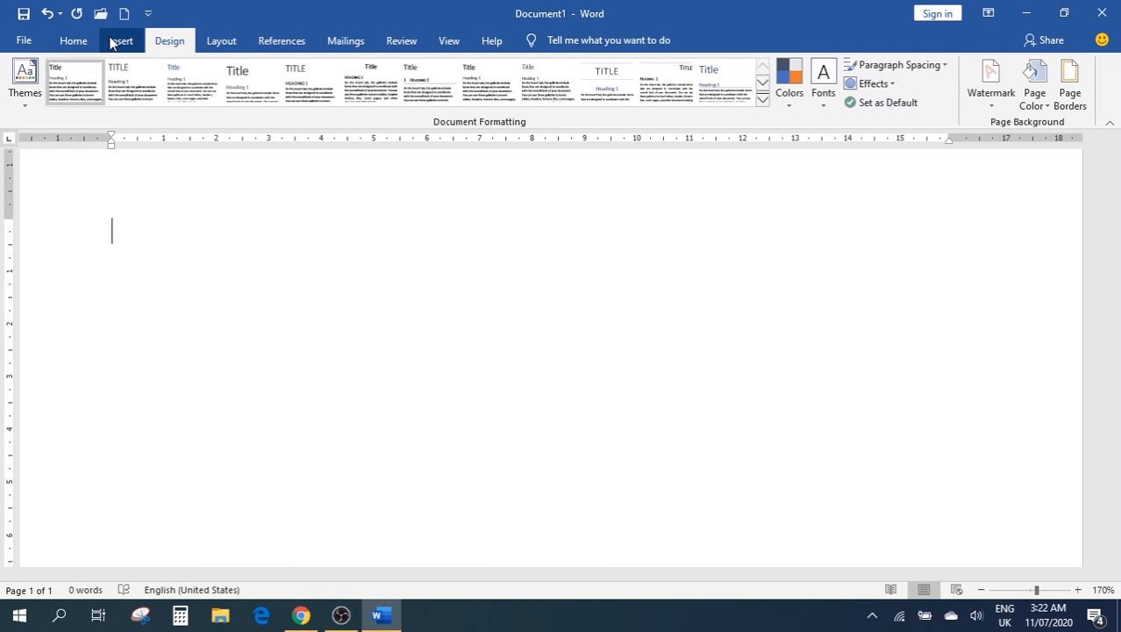
{"action": "left_click", "coordinate": [114, 42]}
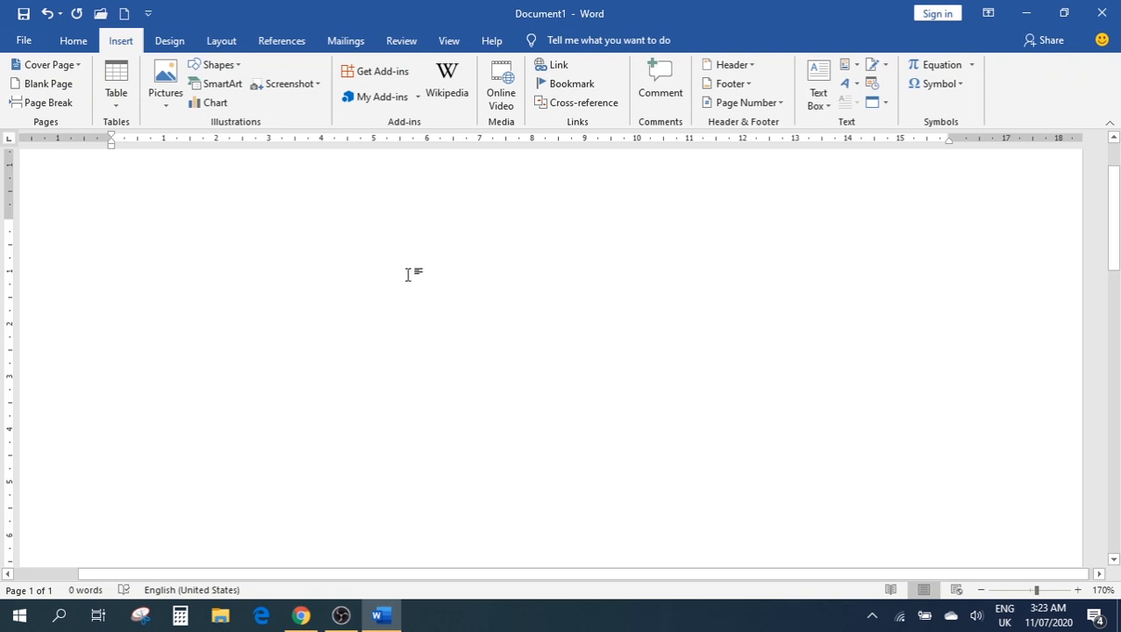
{"action": "type", "text": "=rand"}
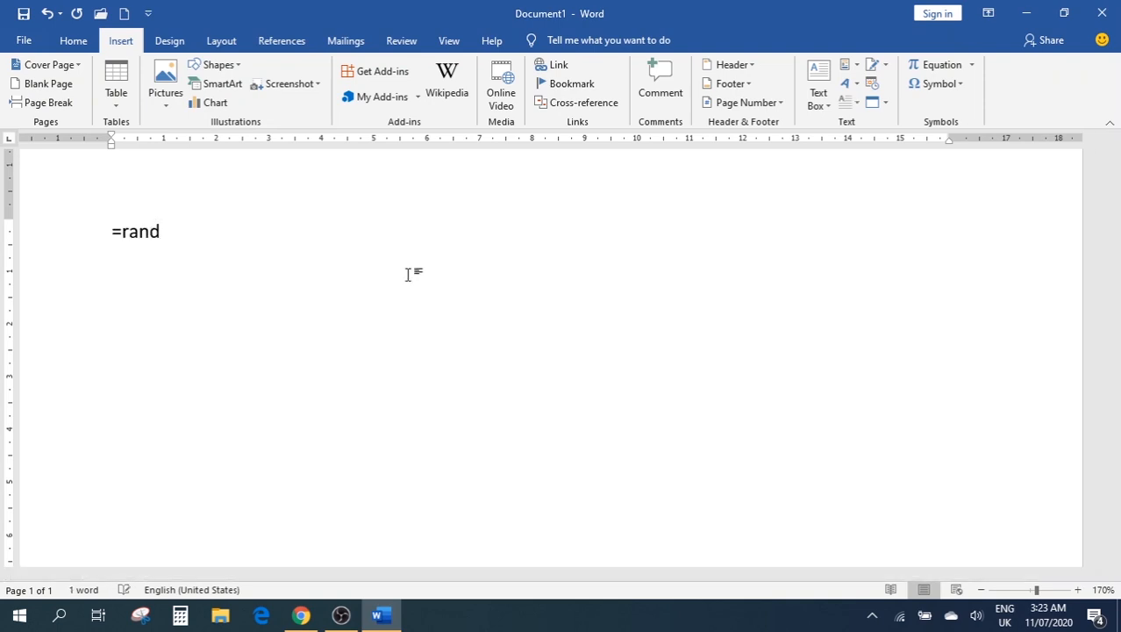
{"action": "type", "text": "()"}
{"action": "key", "text": "Return"}
{"action": "scroll", "coordinate": [351, 245], "scroll_direction": "up", "scroll_amount": 4}
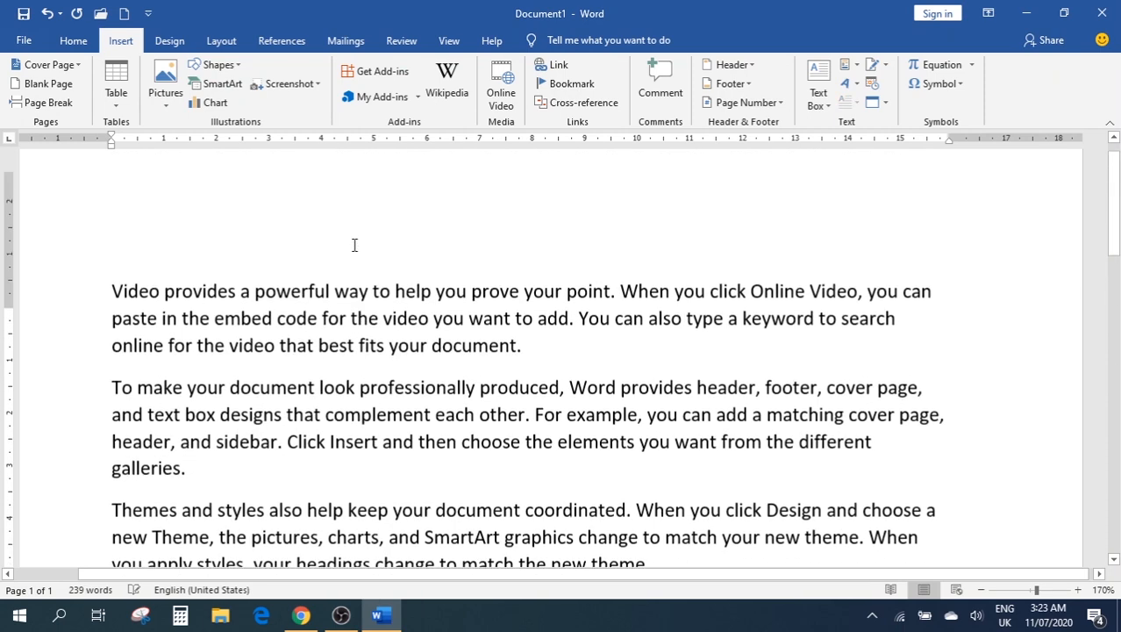
Insert a Slice (Light) cover page ahead of the 'Video' paragraph
{"action": "left_click", "coordinate": [114, 322]}
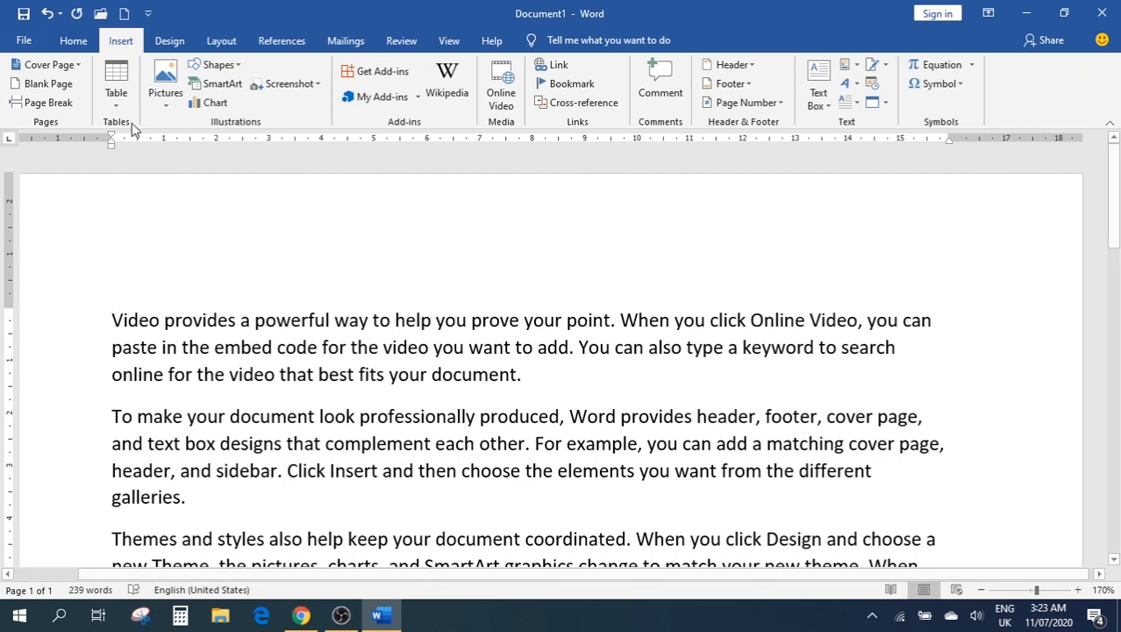
{"action": "left_click", "coordinate": [78, 66]}
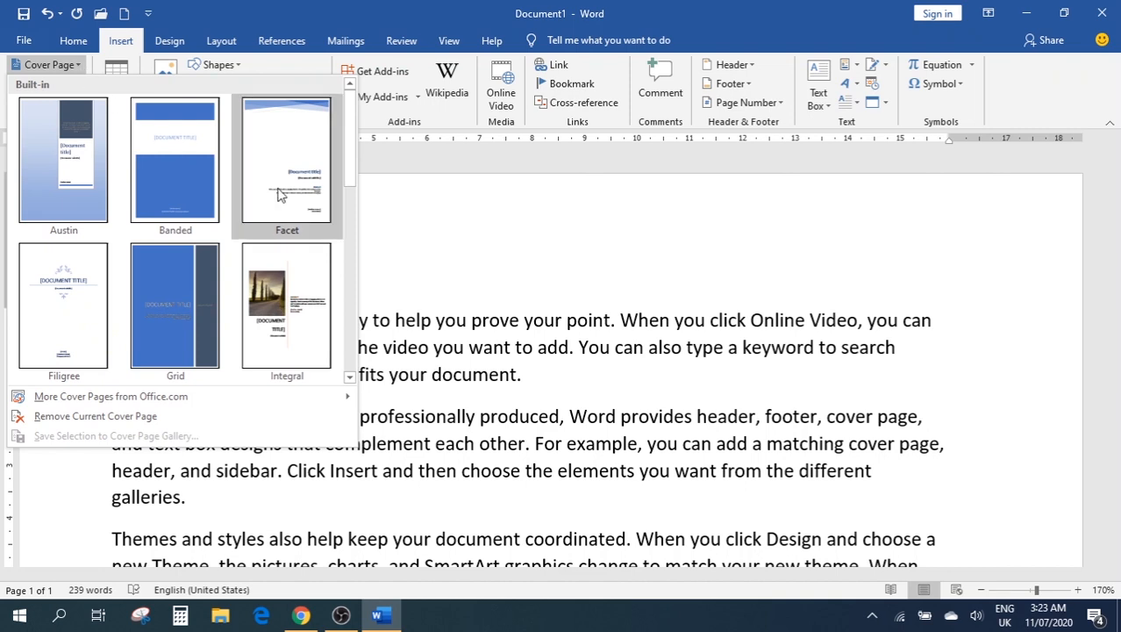
{"action": "scroll", "coordinate": [190, 180], "scroll_direction": "down", "scroll_amount": 5}
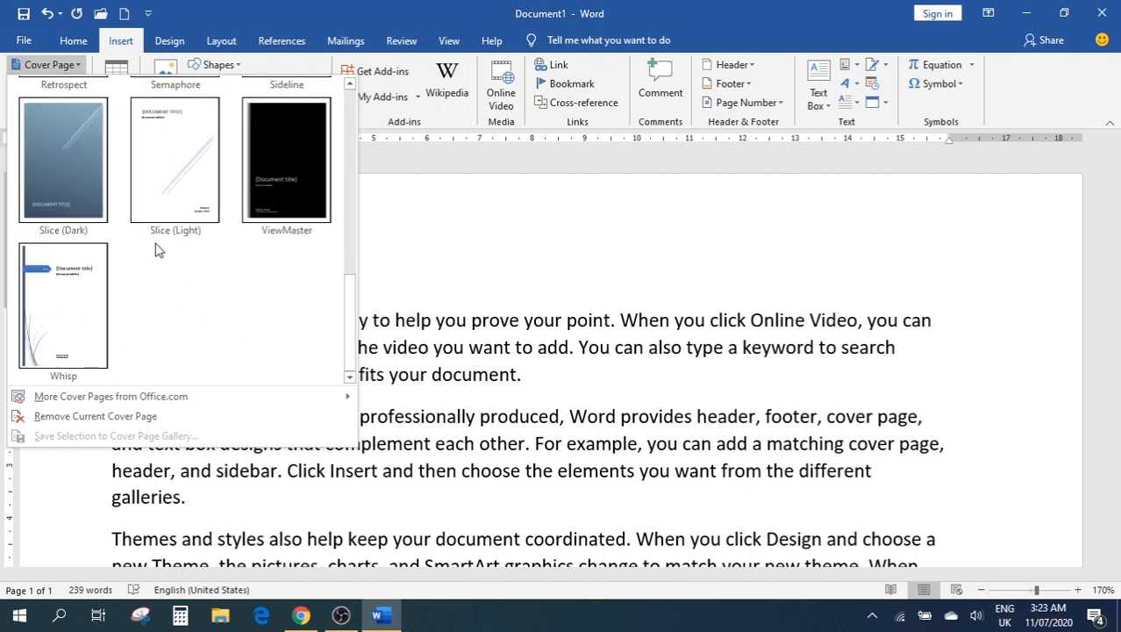
{"action": "left_click", "coordinate": [177, 168]}
{"action": "scroll", "coordinate": [532, 256], "scroll_direction": "up", "scroll_amount": 3}
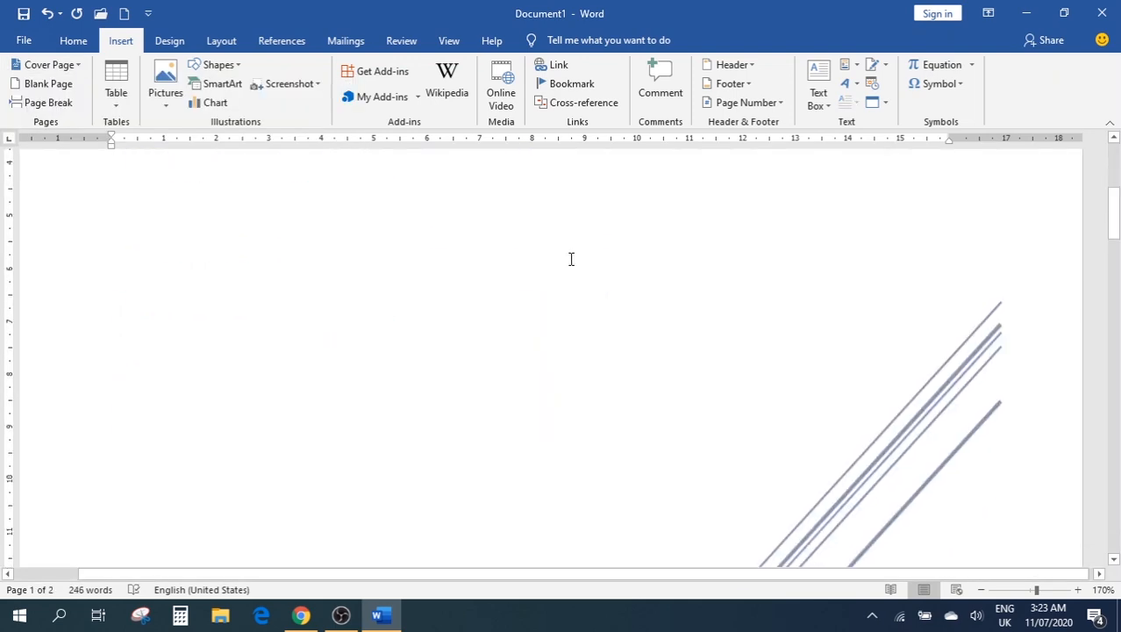
{"action": "scroll", "coordinate": [571, 259], "scroll_direction": "down", "scroll_amount": 10}
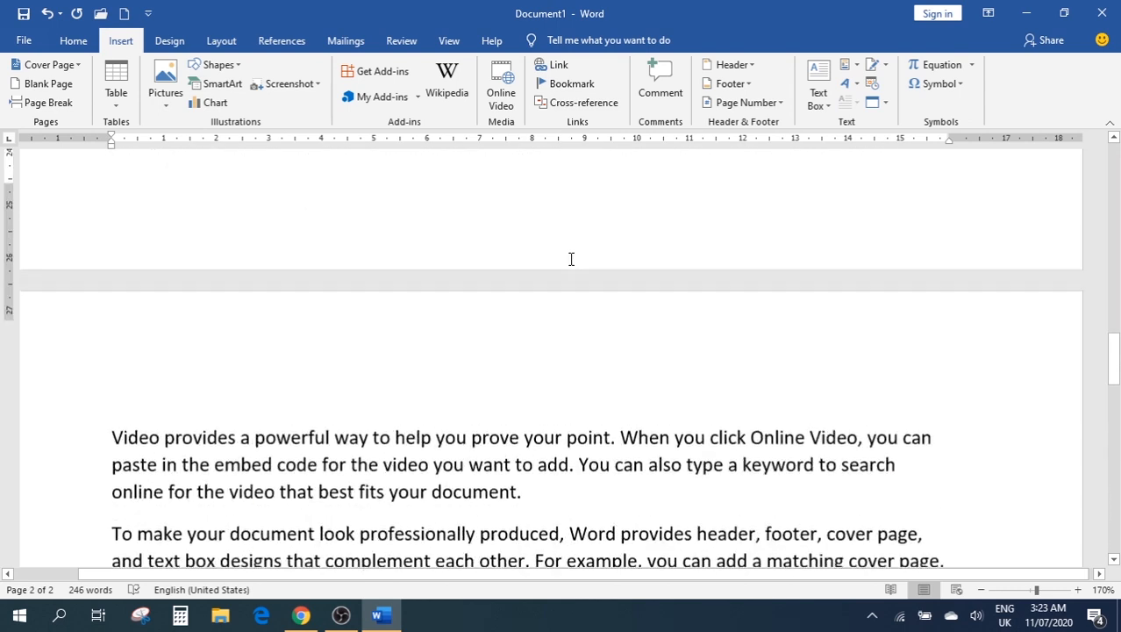
{"action": "scroll", "coordinate": [571, 259], "scroll_direction": "up", "scroll_amount": 3}
{"action": "scroll", "coordinate": [571, 259], "scroll_direction": "down", "scroll_amount": 3}
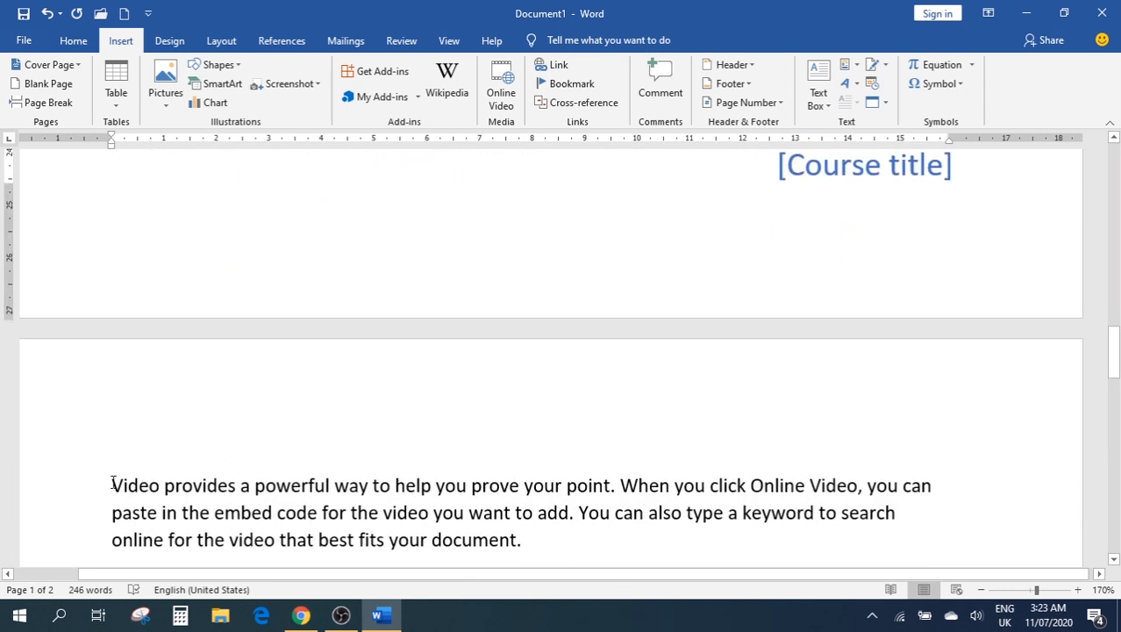
{"action": "scroll", "coordinate": [523, 237], "scroll_direction": "up", "scroll_amount": 15}
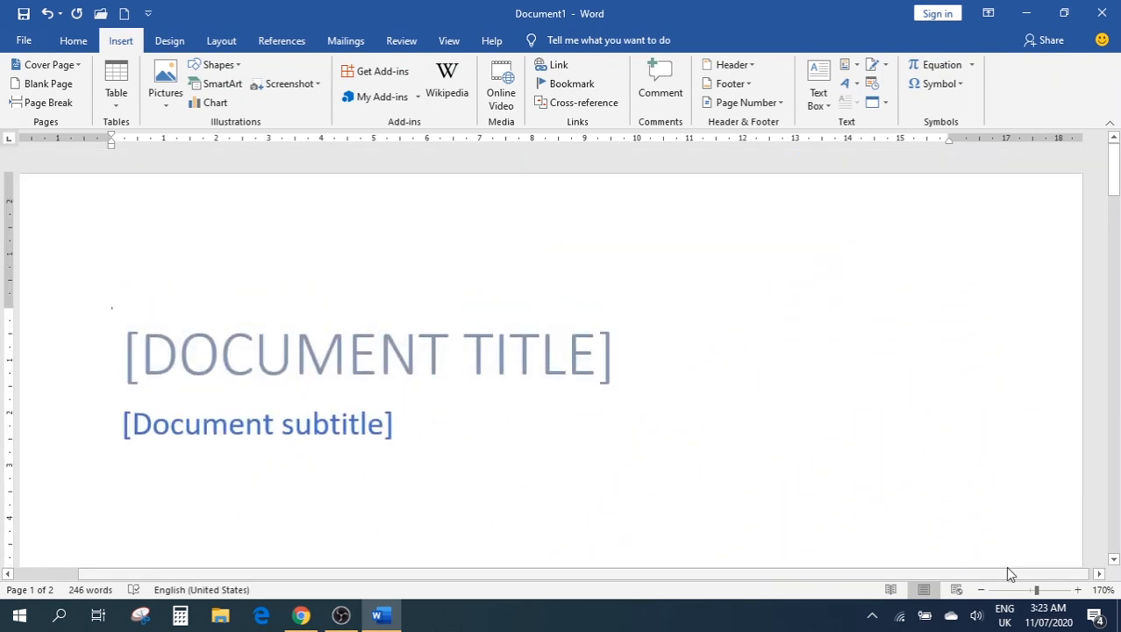
Zoom to 170% to inspect the cover page's [School] and [Course title] placeholders
{"action": "left_click_drag", "start_coordinate": [1036, 589], "coordinate": [1000, 589]}
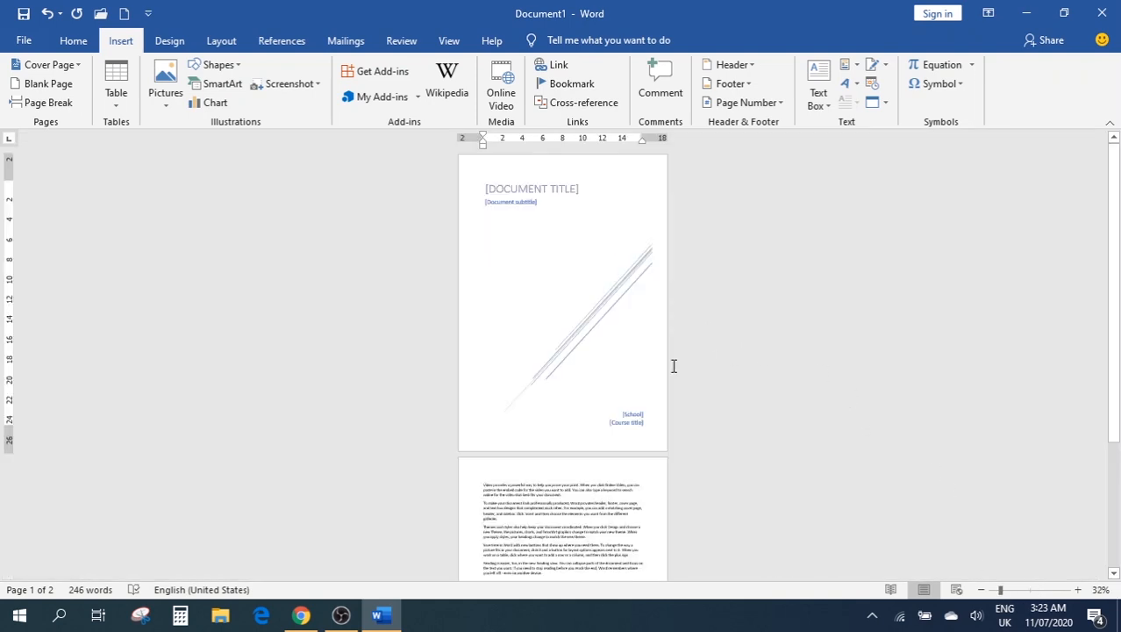
{"action": "scroll", "coordinate": [605, 359], "scroll_direction": "down", "scroll_amount": 2}
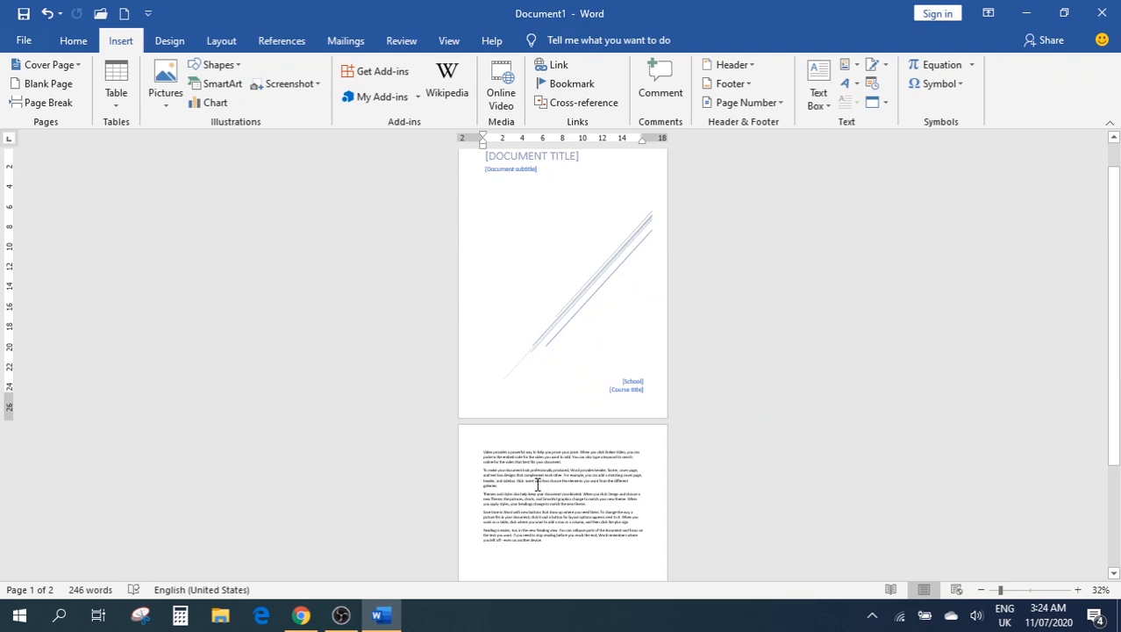
{"action": "left_click", "coordinate": [1057, 589]}
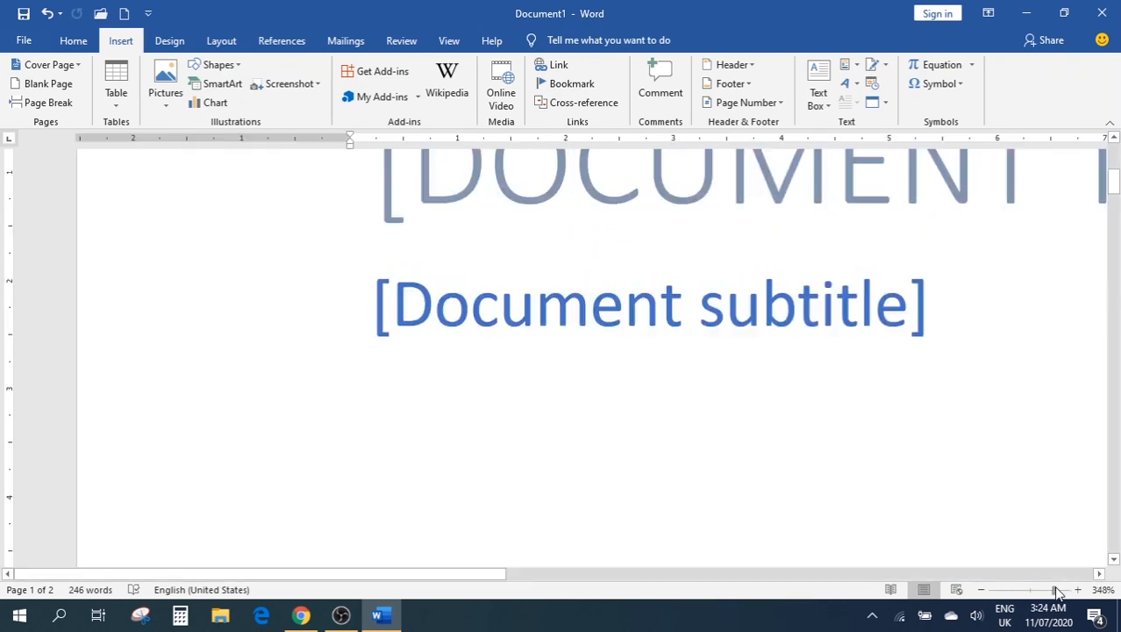
{"action": "left_click_drag", "start_coordinate": [1053, 595], "coordinate": [1046, 595]}
{"action": "left_click", "coordinate": [981, 590]}
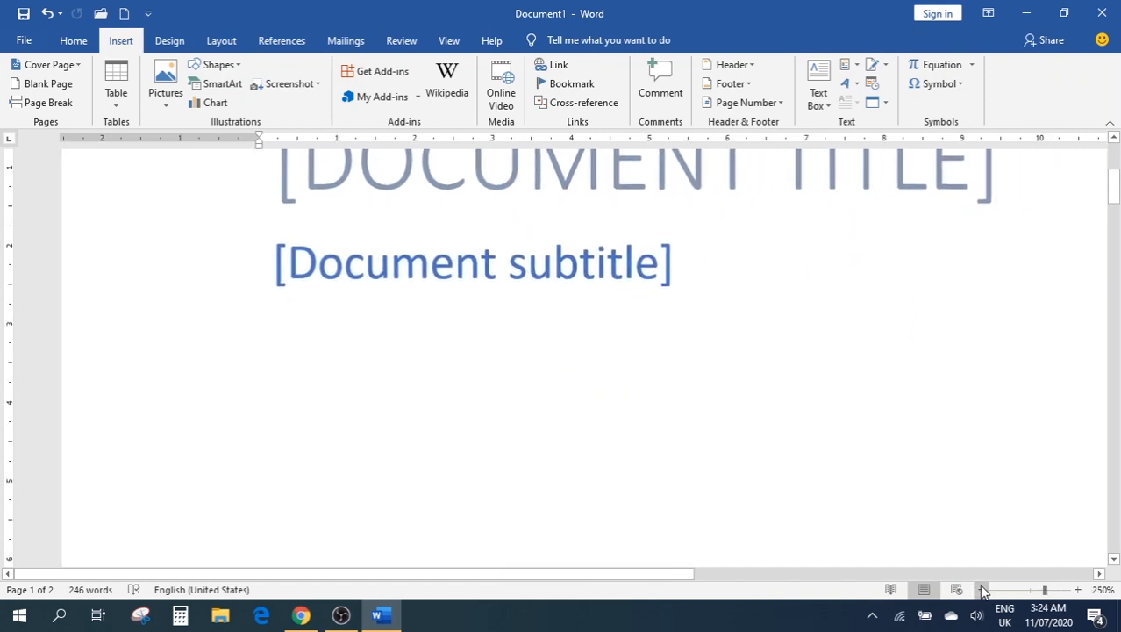
{"action": "left_click", "coordinate": [981, 590]}
{"action": "left_click", "coordinate": [981, 591]}
{"action": "left_click", "coordinate": [981, 591]}
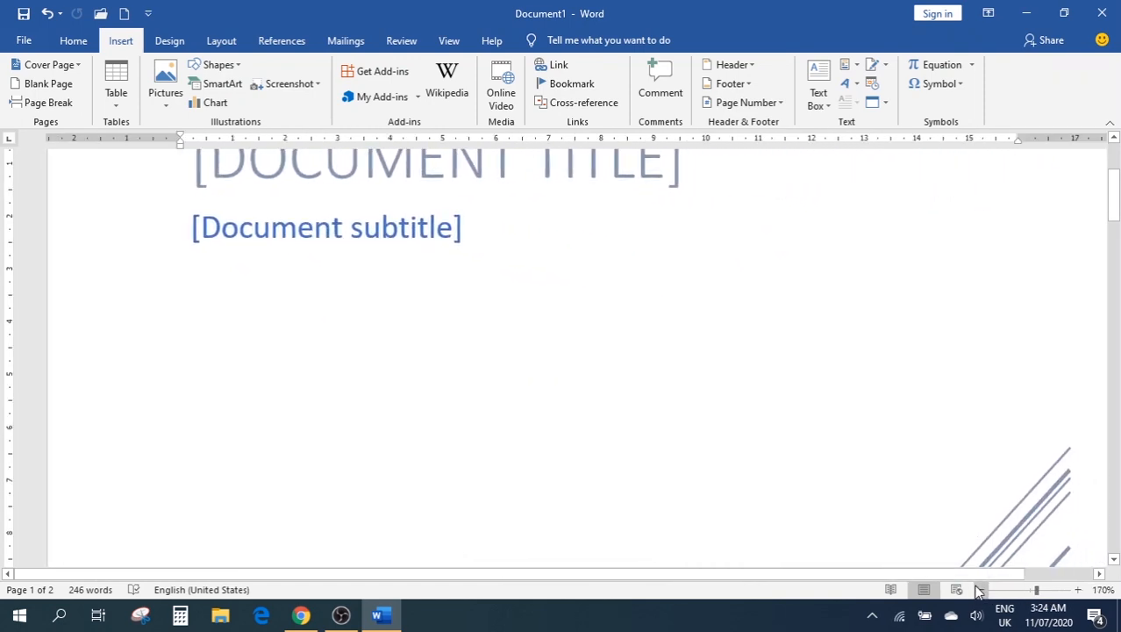
{"action": "scroll", "coordinate": [632, 301], "scroll_direction": "up", "scroll_amount": 3}
{"action": "scroll", "coordinate": [630, 301], "scroll_direction": "down", "scroll_amount": 10}
{"action": "scroll", "coordinate": [631, 301], "scroll_direction": "down", "scroll_amount": 10}
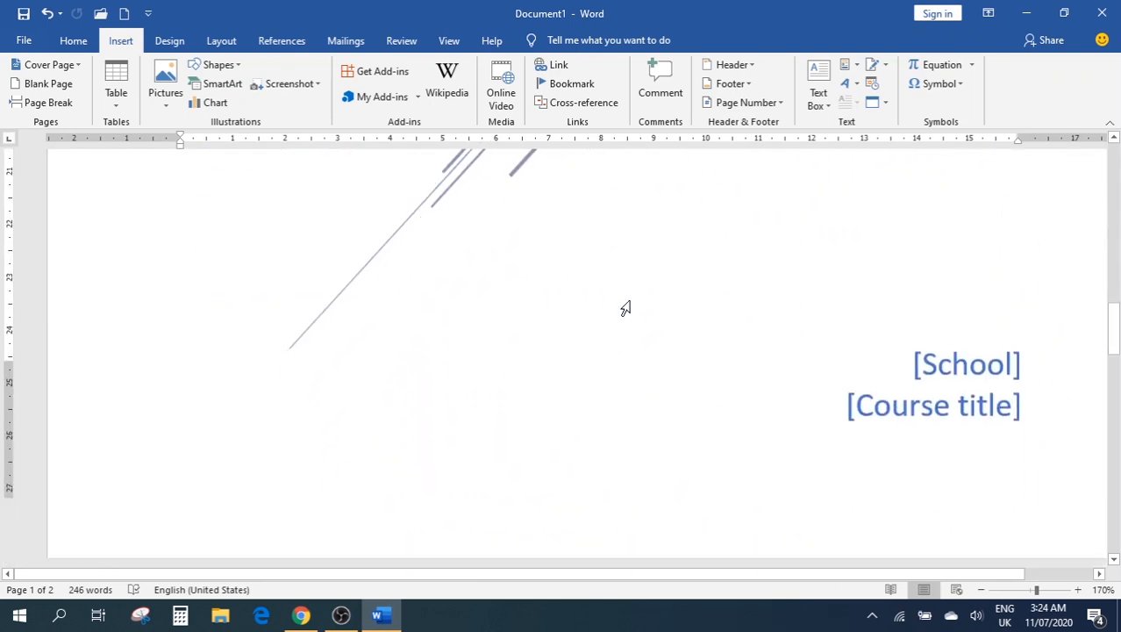
{"action": "scroll", "coordinate": [443, 281], "scroll_direction": "up", "scroll_amount": 3}
{"action": "scroll", "coordinate": [443, 281], "scroll_direction": "up", "scroll_amount": 1}
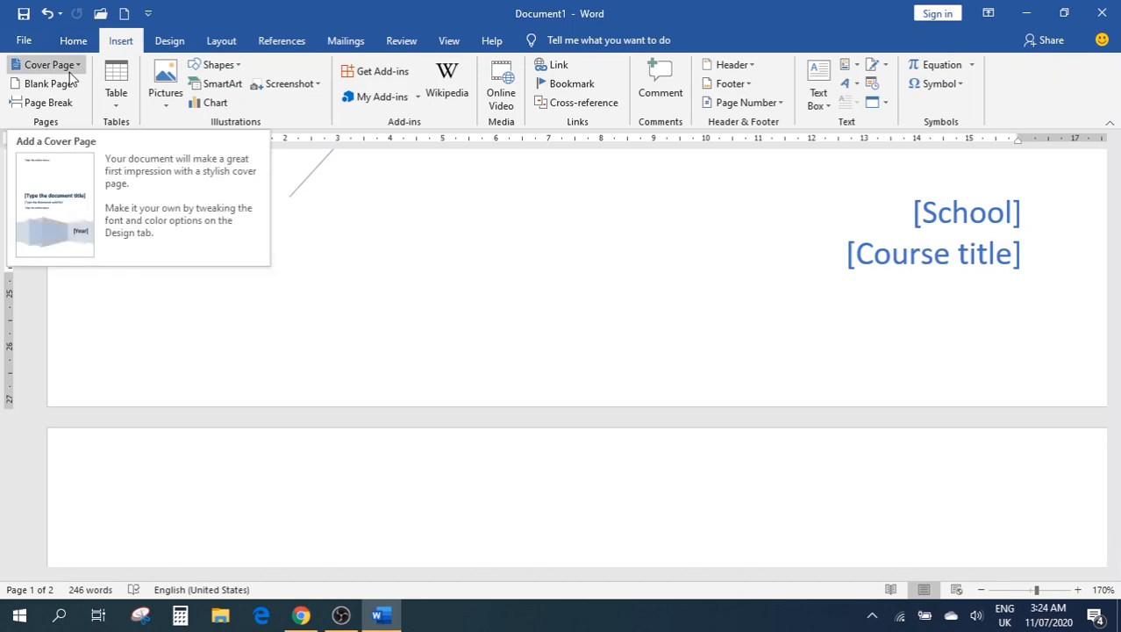
Insert a blank page before 'Video', between the cover page and body text
{"action": "scroll", "coordinate": [614, 254], "scroll_direction": "down", "scroll_amount": 6}
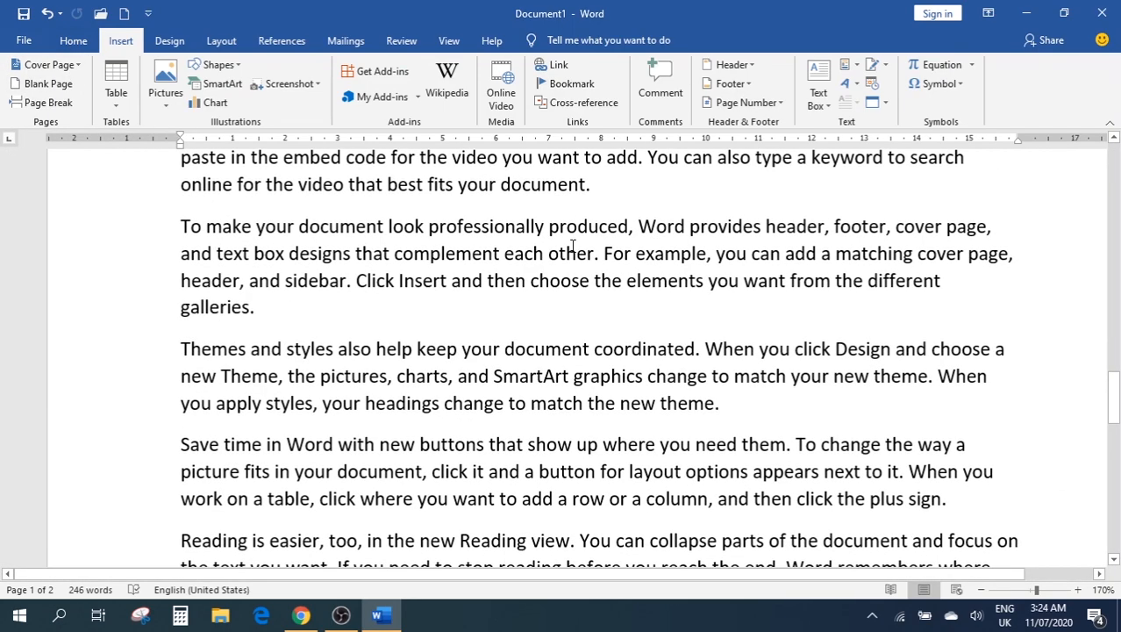
{"action": "scroll", "coordinate": [226, 368], "scroll_direction": "up", "scroll_amount": 3}
{"action": "left_click", "coordinate": [179, 397]}
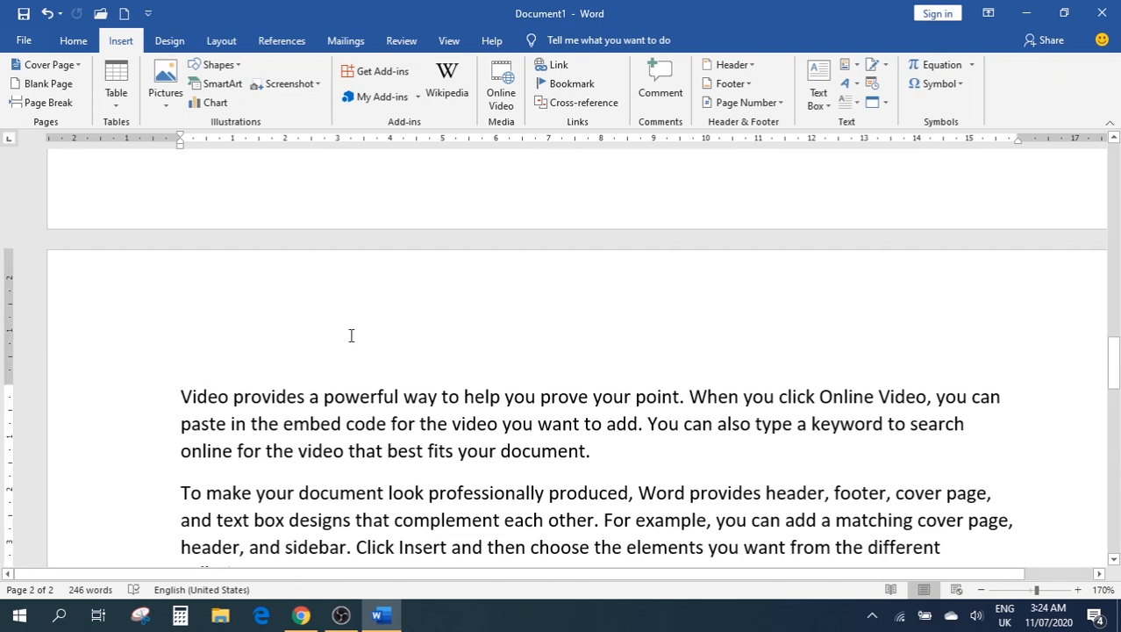
{"action": "scroll", "coordinate": [394, 329], "scroll_direction": "down", "scroll_amount": 4}
{"action": "scroll", "coordinate": [263, 325], "scroll_direction": "up", "scroll_amount": 4}
{"action": "left_click", "coordinate": [58, 87]}
{"action": "scroll", "coordinate": [757, 295], "scroll_direction": "up", "scroll_amount": 10}
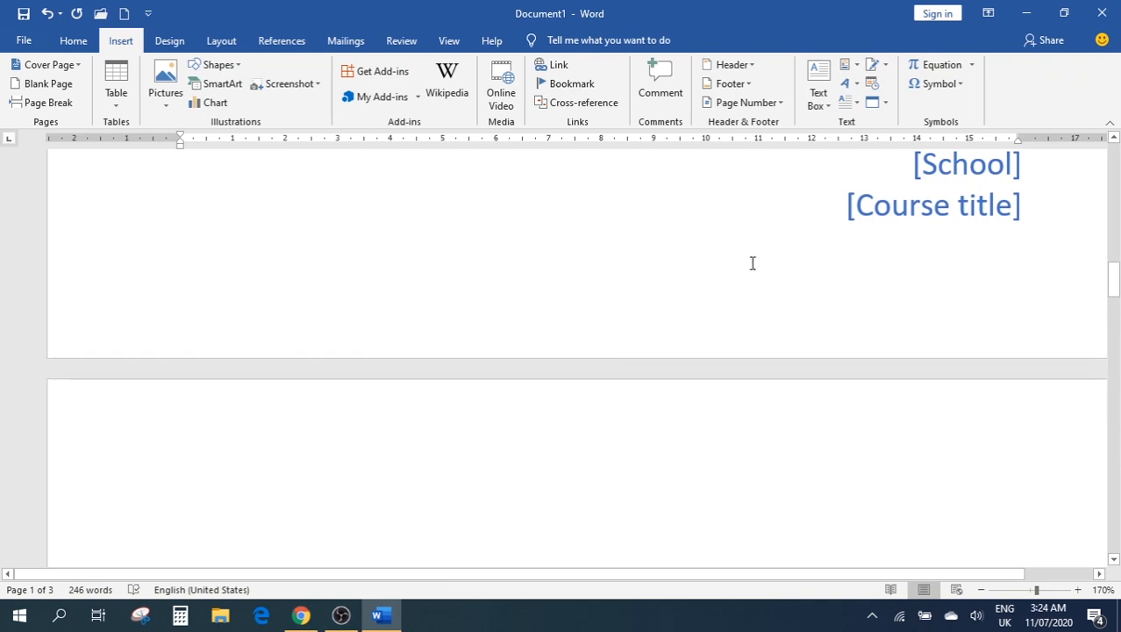
{"action": "scroll", "coordinate": [629, 259], "scroll_direction": "down", "scroll_amount": 5}
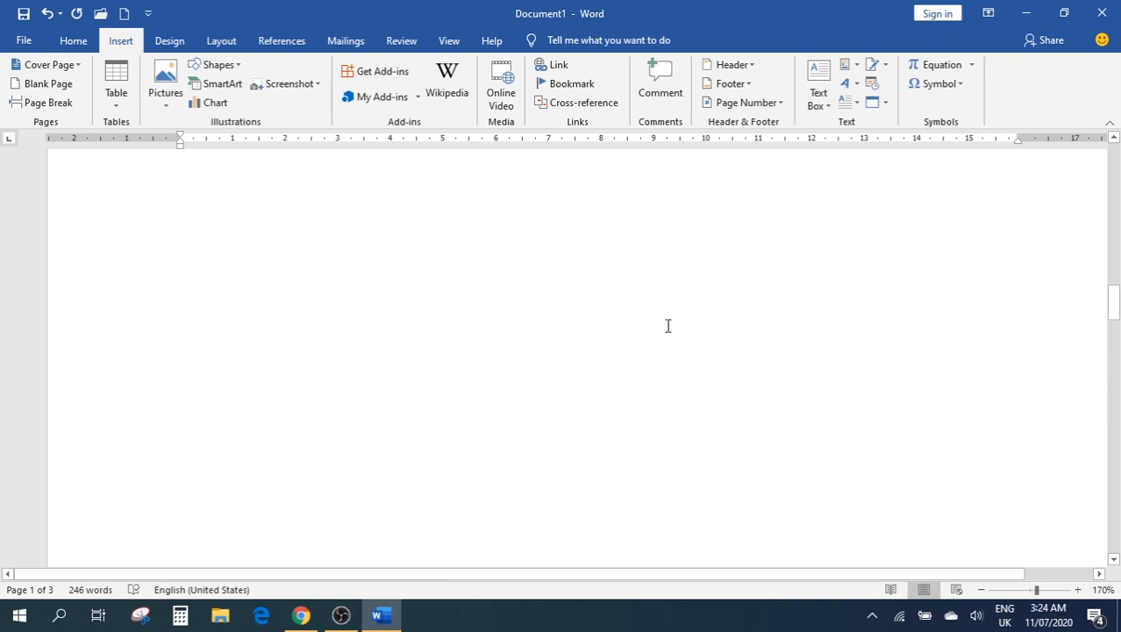
{"action": "scroll", "coordinate": [667, 326], "scroll_direction": "down", "scroll_amount": 8}
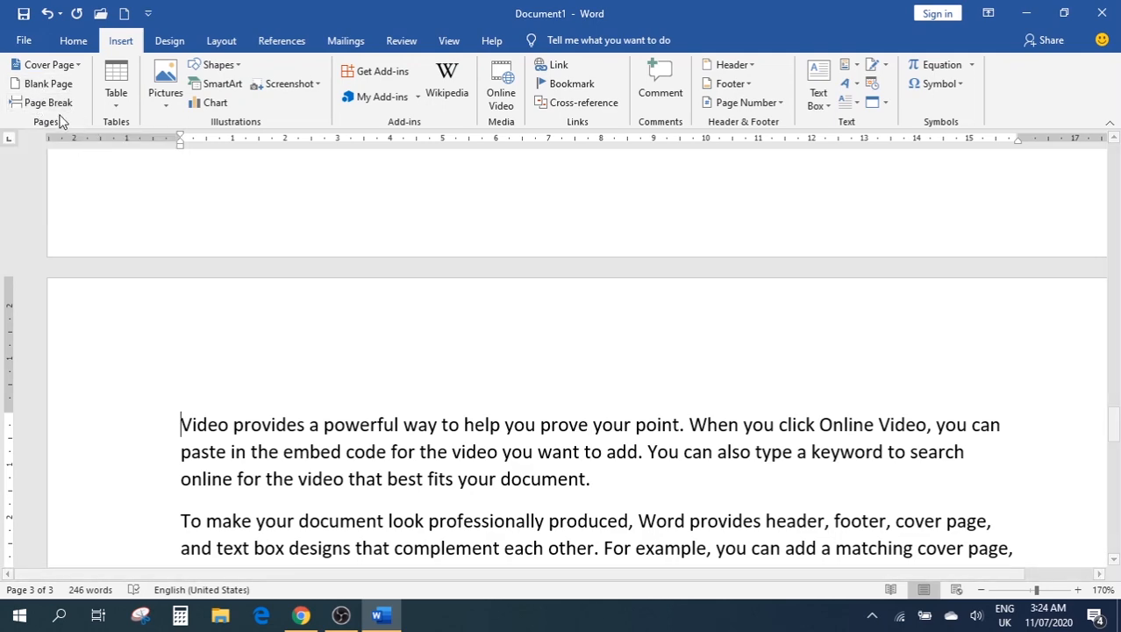
Place the insertion point right after 'device.' at the end of the text
{"action": "scroll", "coordinate": [628, 355], "scroll_direction": "down", "scroll_amount": 7}
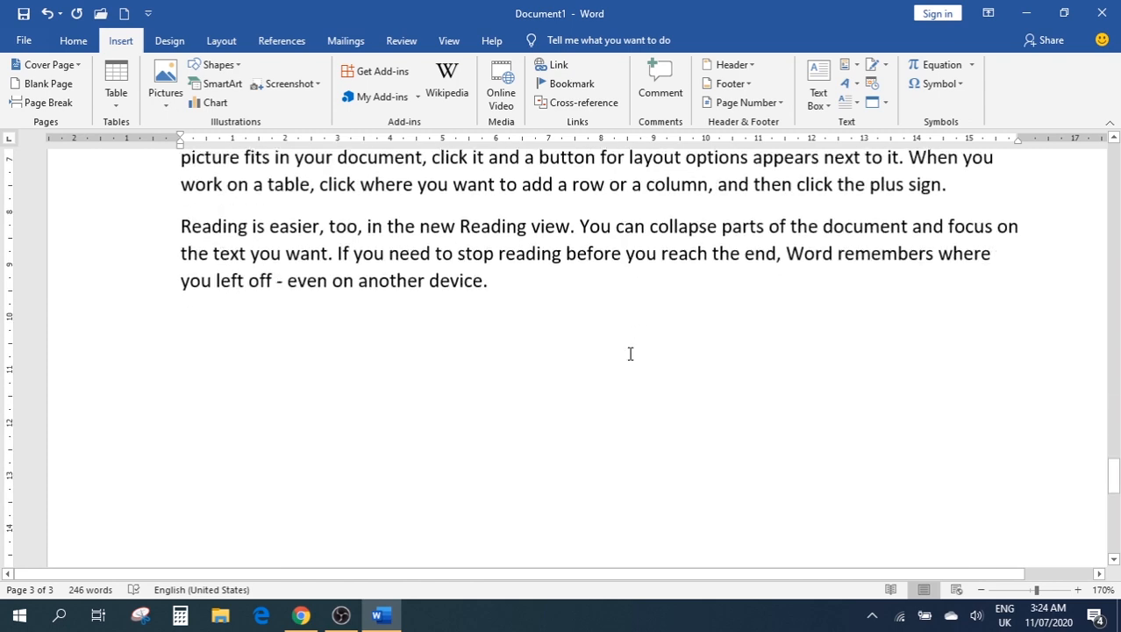
{"action": "scroll", "coordinate": [628, 354], "scroll_direction": "up", "scroll_amount": 1}
{"action": "scroll", "coordinate": [628, 355], "scroll_direction": "up", "scroll_amount": 1}
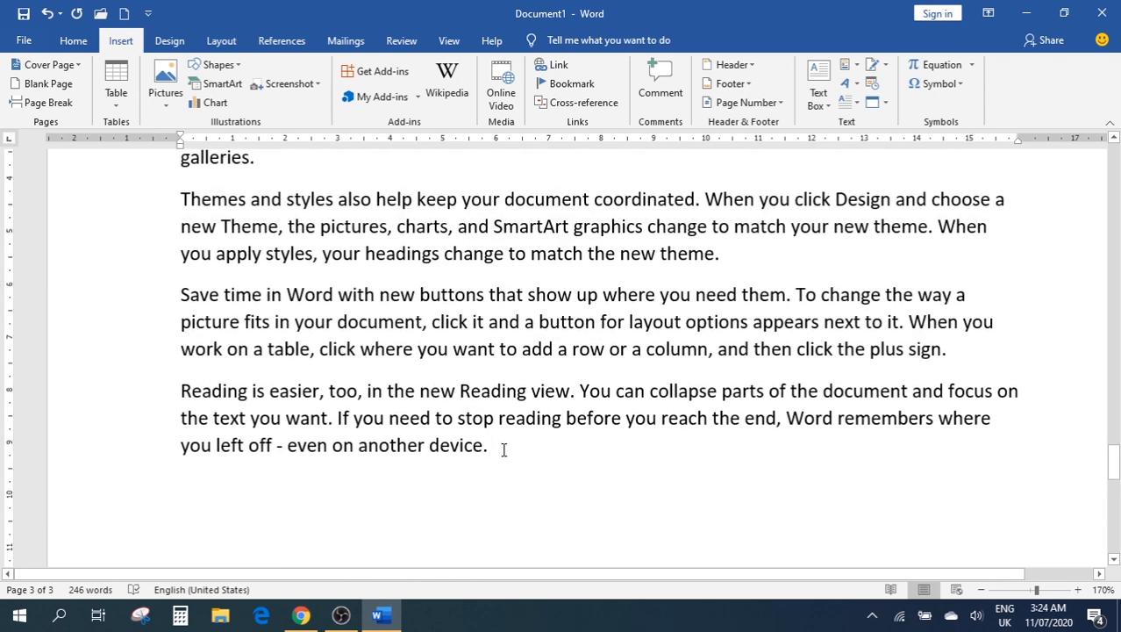
{"action": "left_click", "coordinate": [35, 103]}
{"action": "scroll", "coordinate": [689, 301], "scroll_direction": "up", "scroll_amount": 10}
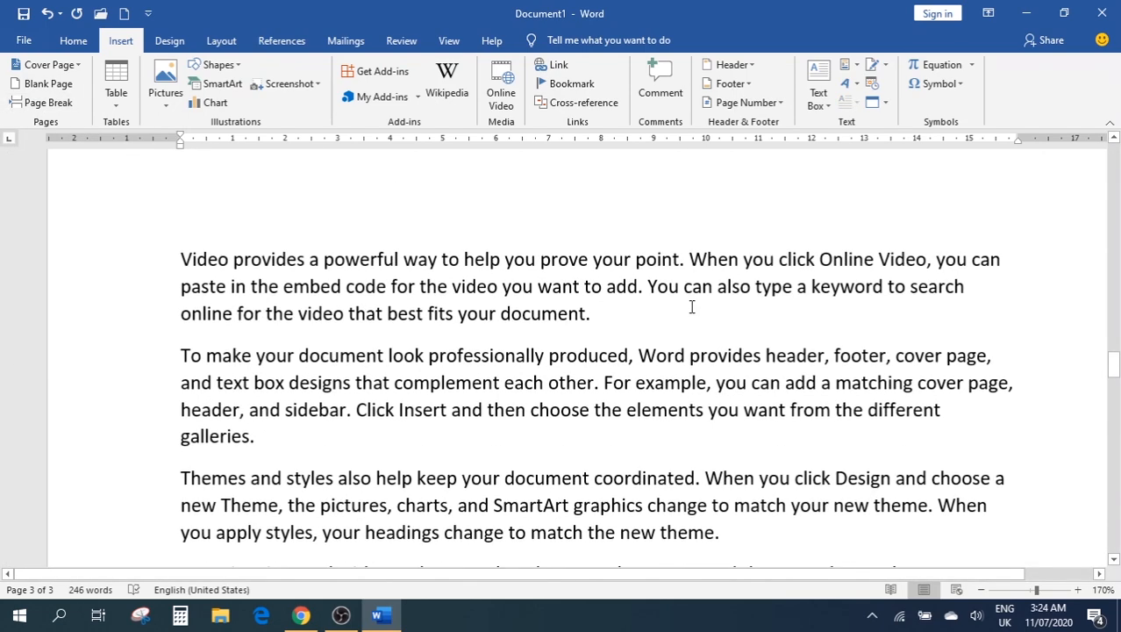
{"action": "scroll", "coordinate": [691, 306], "scroll_direction": "down", "scroll_amount": 4}
{"action": "scroll", "coordinate": [641, 320], "scroll_direction": "up", "scroll_amount": 3}
{"action": "scroll", "coordinate": [497, 546], "scroll_direction": "down", "scroll_amount": 2}
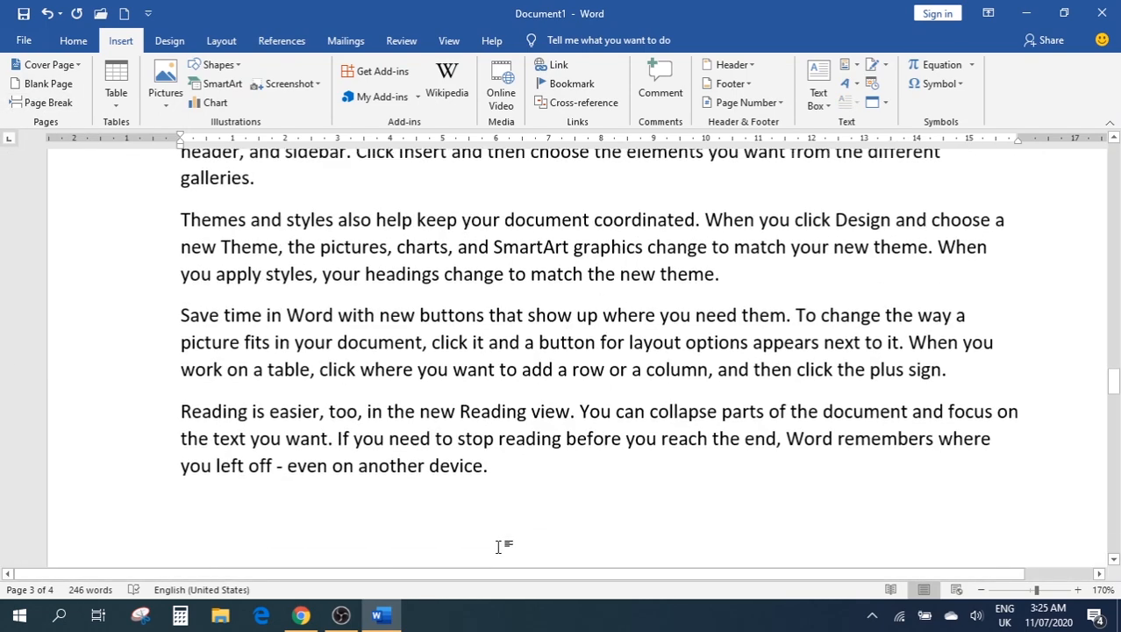
{"action": "scroll", "coordinate": [560, 438], "scroll_direction": "down", "scroll_amount": 5}
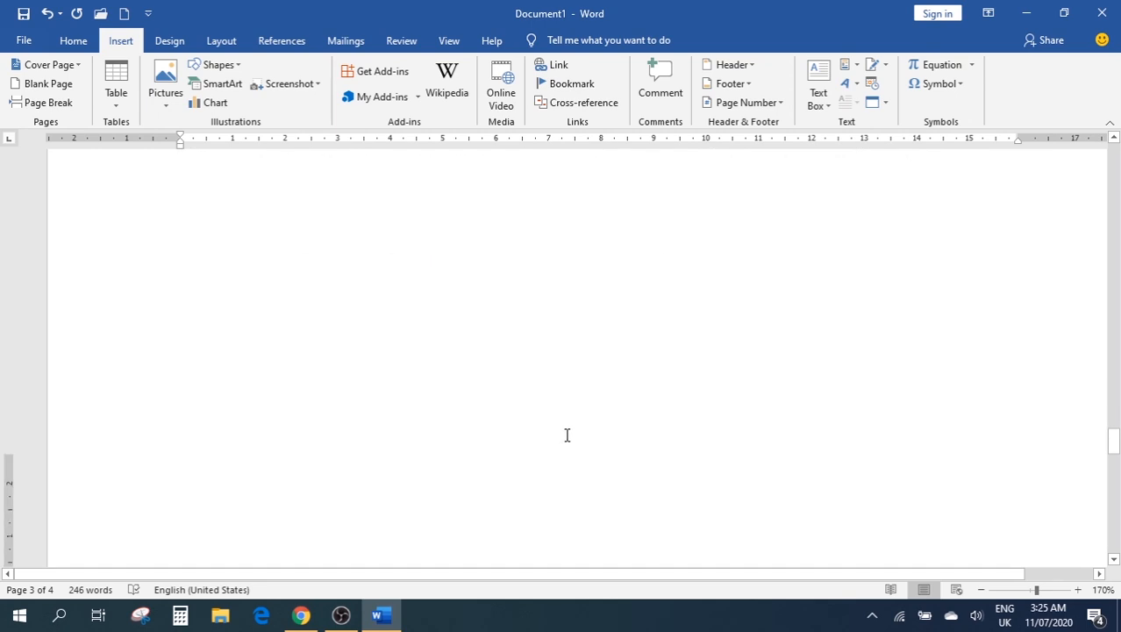
{"action": "scroll", "coordinate": [418, 351], "scroll_direction": "up", "scroll_amount": 5}
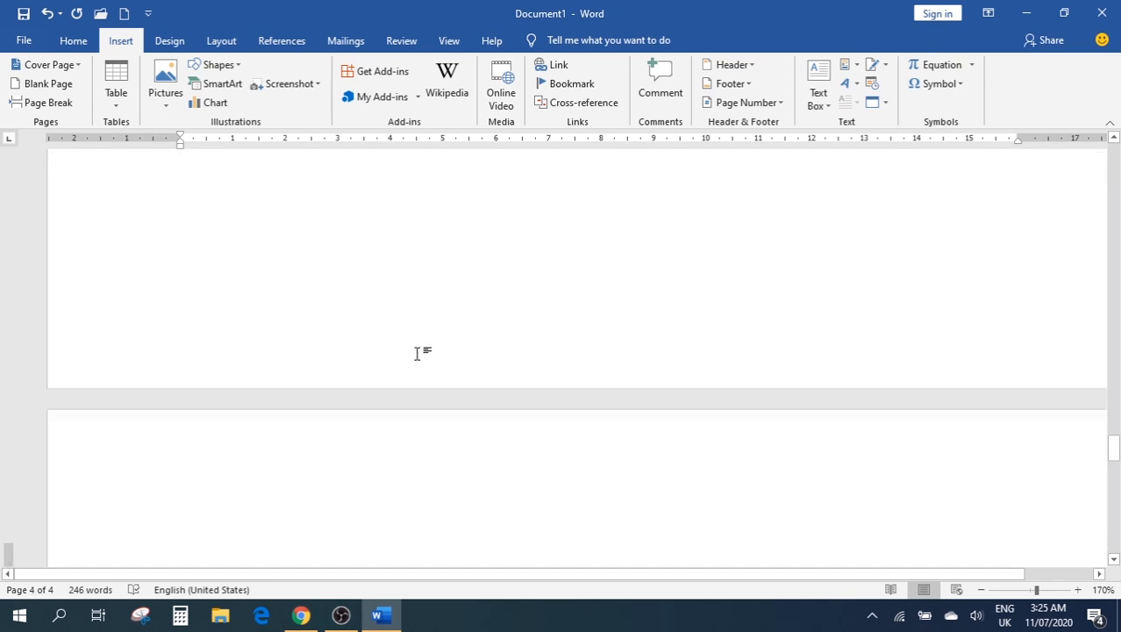
{"action": "left_click", "coordinate": [505, 360]}
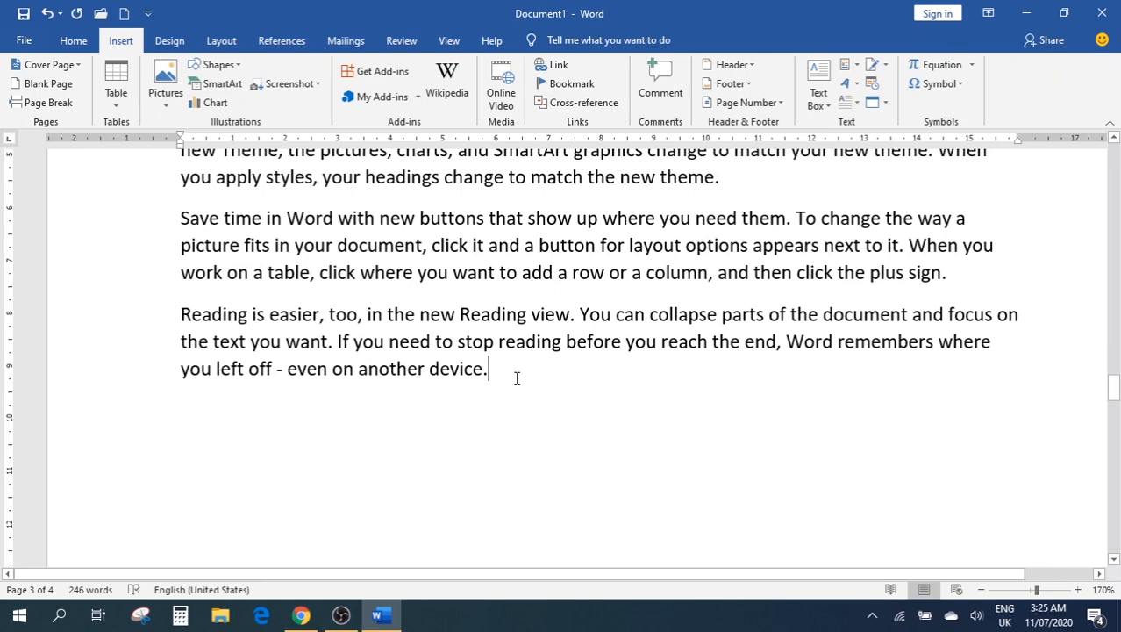
{"action": "scroll", "coordinate": [517, 375], "scroll_direction": "down", "scroll_amount": 5}
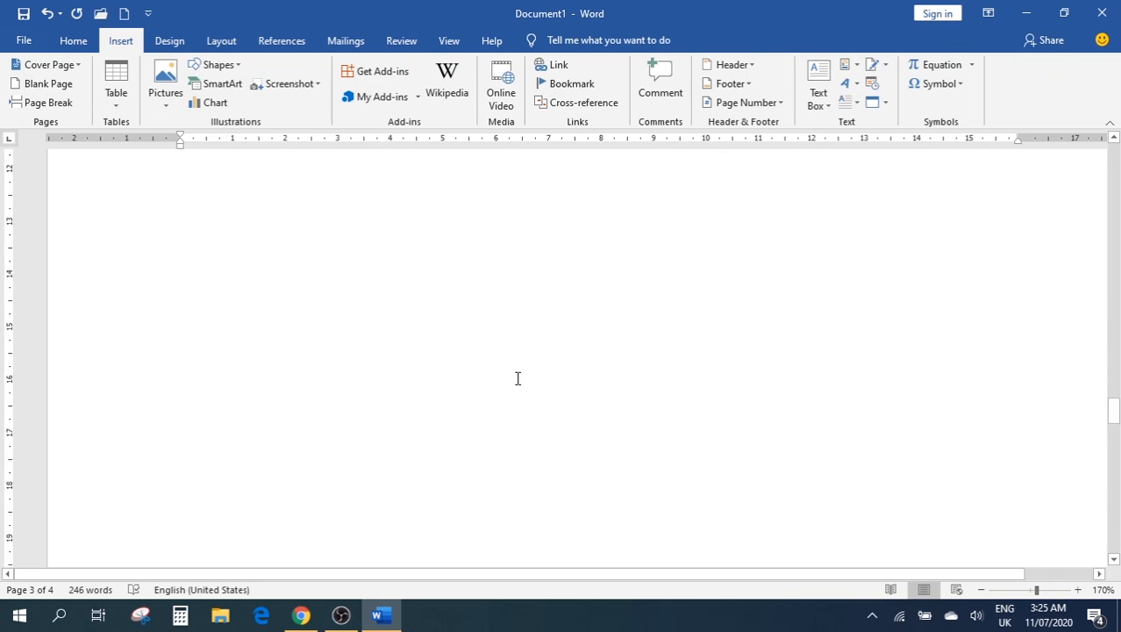
{"action": "scroll", "coordinate": [226, 300], "scroll_direction": "up", "scroll_amount": 3}
{"action": "scroll", "coordinate": [225, 301], "scroll_direction": "up", "scroll_amount": 2}
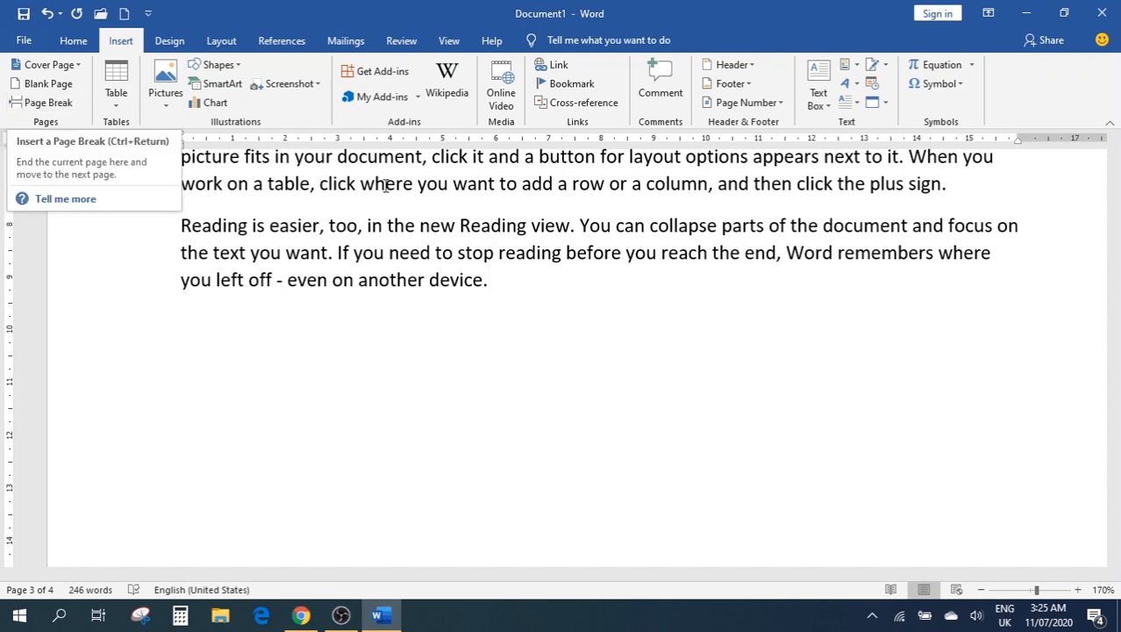
Add a page break after the final paragraph, creating an empty fourth page
{"action": "left_click", "coordinate": [50, 104]}
{"action": "scroll", "coordinate": [758, 290], "scroll_direction": "down", "scroll_amount": 5}
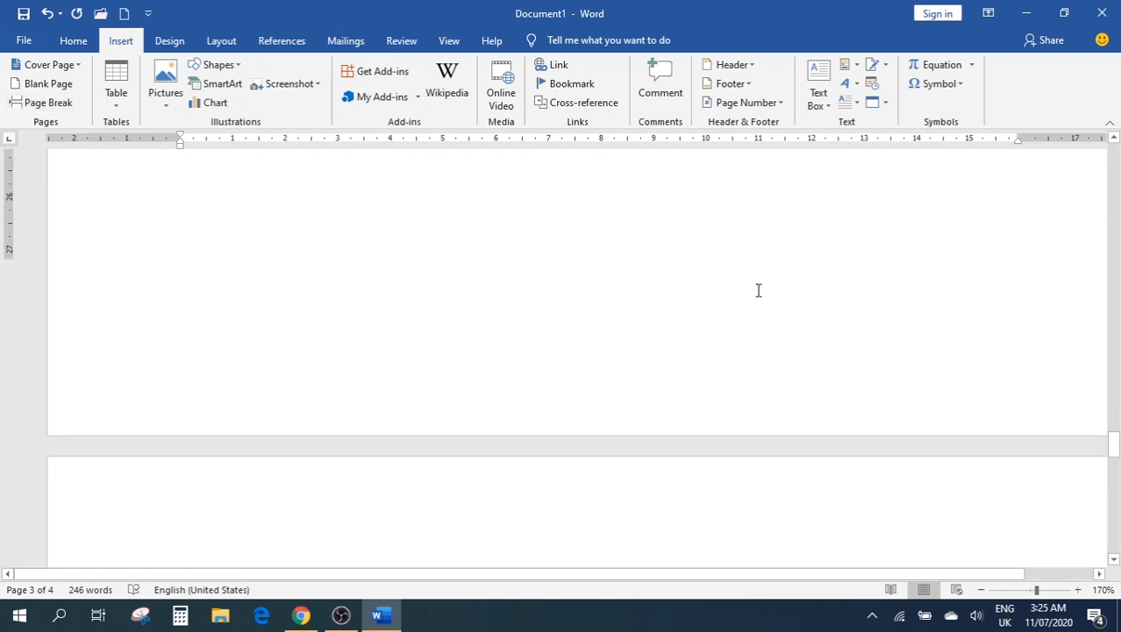
{"action": "left_click", "coordinate": [329, 282]}
{"action": "scroll", "coordinate": [344, 281], "scroll_direction": "up", "scroll_amount": 3}
{"action": "scroll", "coordinate": [343, 281], "scroll_direction": "up", "scroll_amount": 2}
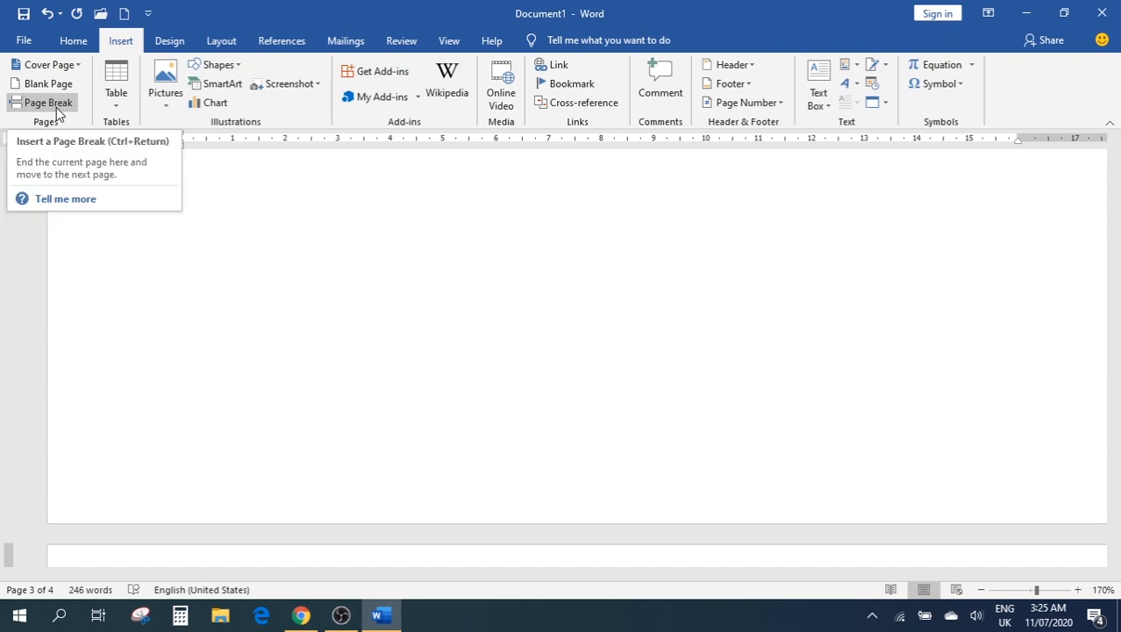
{"action": "scroll", "coordinate": [566, 300], "scroll_direction": "down", "scroll_amount": 6}
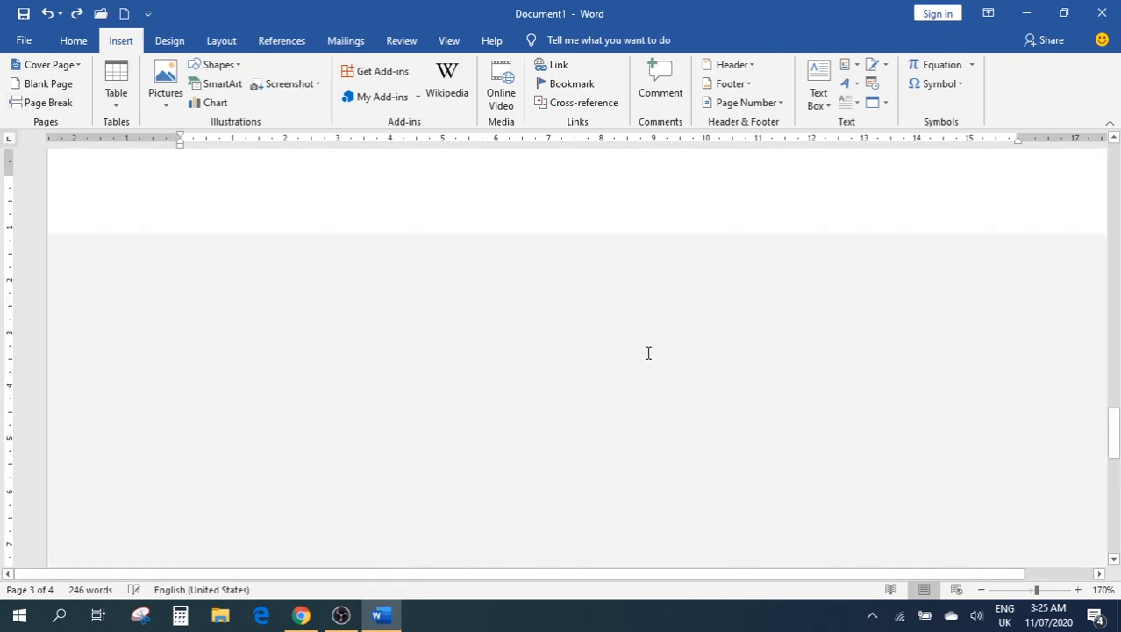
Undo back to the =rand() line and regenerate the sample paragraphs
{"action": "key", "text": "ctrl+z"}
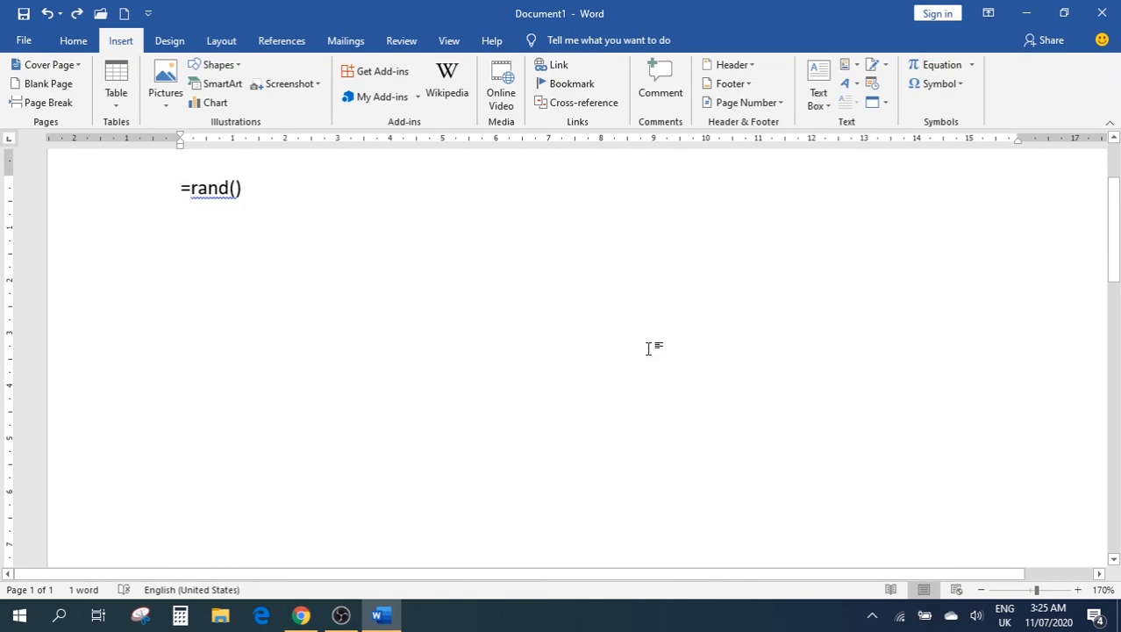
{"action": "key", "text": "BackSpace"}
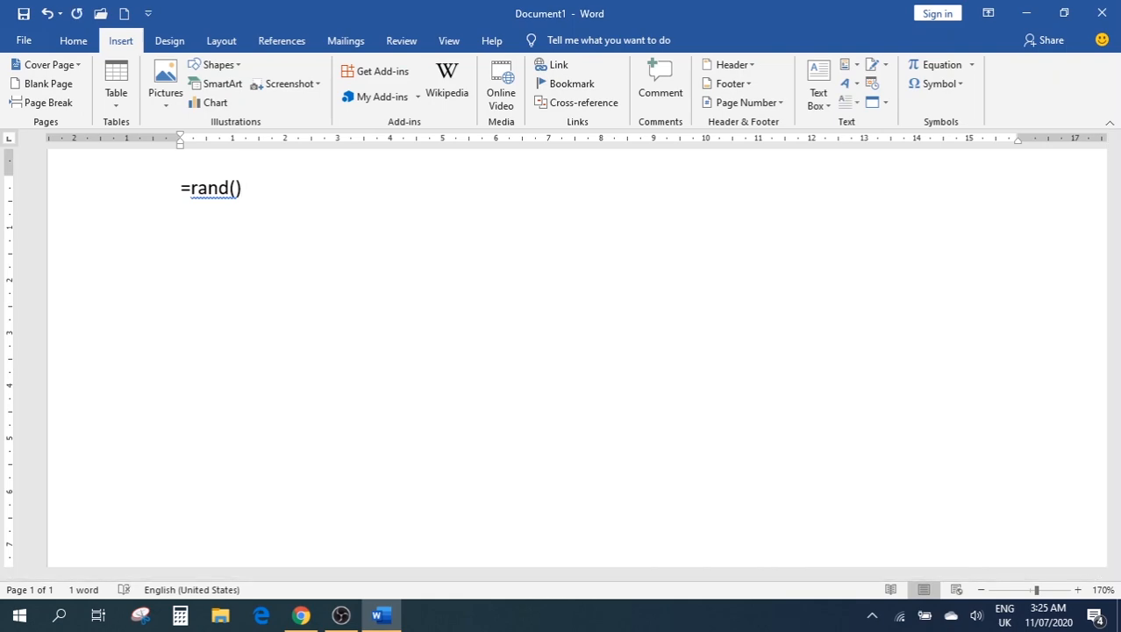
{"action": "key", "text": "Return"}
{"action": "scroll", "coordinate": [580, 338], "scroll_direction": "up", "scroll_amount": 5}
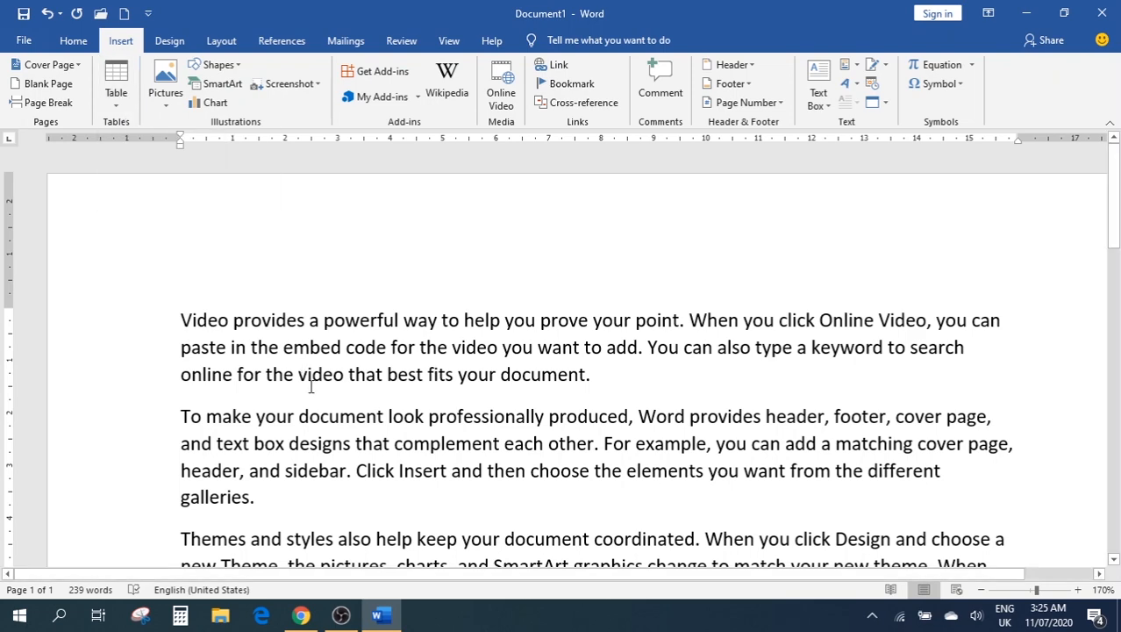
Delete all the document text, leaving one empty page, and open the Insert Table grid
{"action": "key", "text": "ctrl+a"}
{"action": "key", "text": "Delete"}
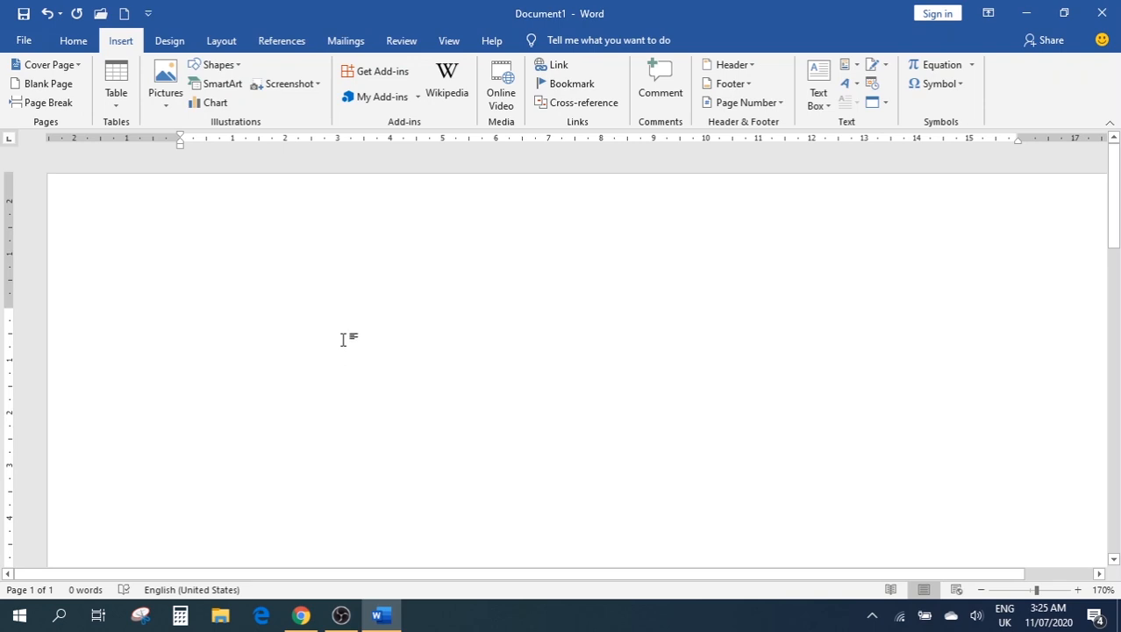
{"action": "left_click", "coordinate": [117, 83]}
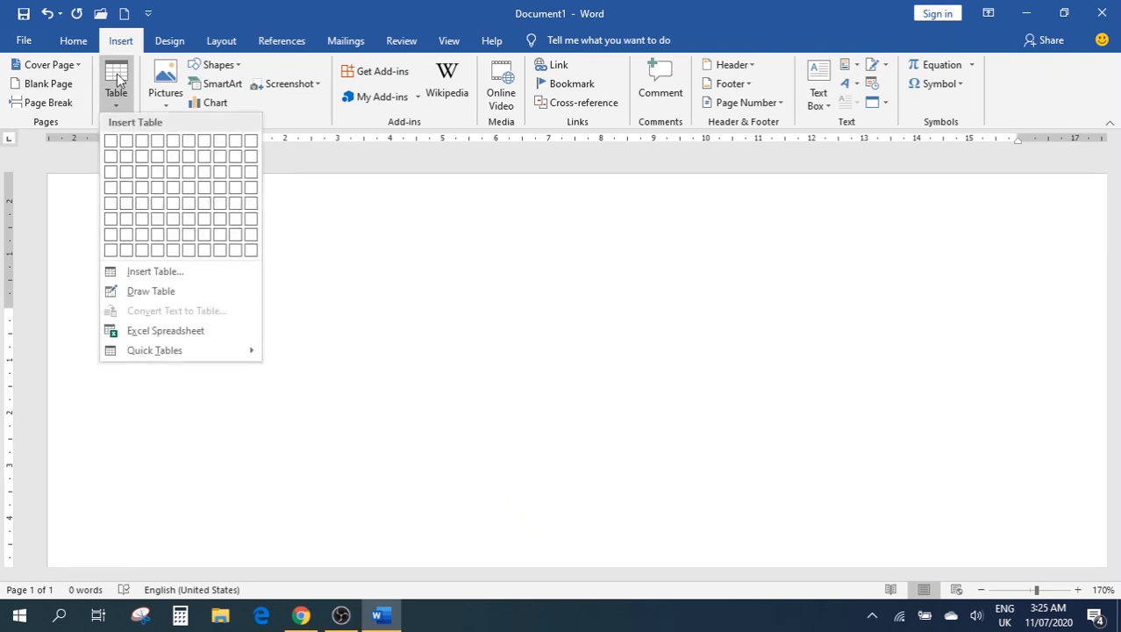
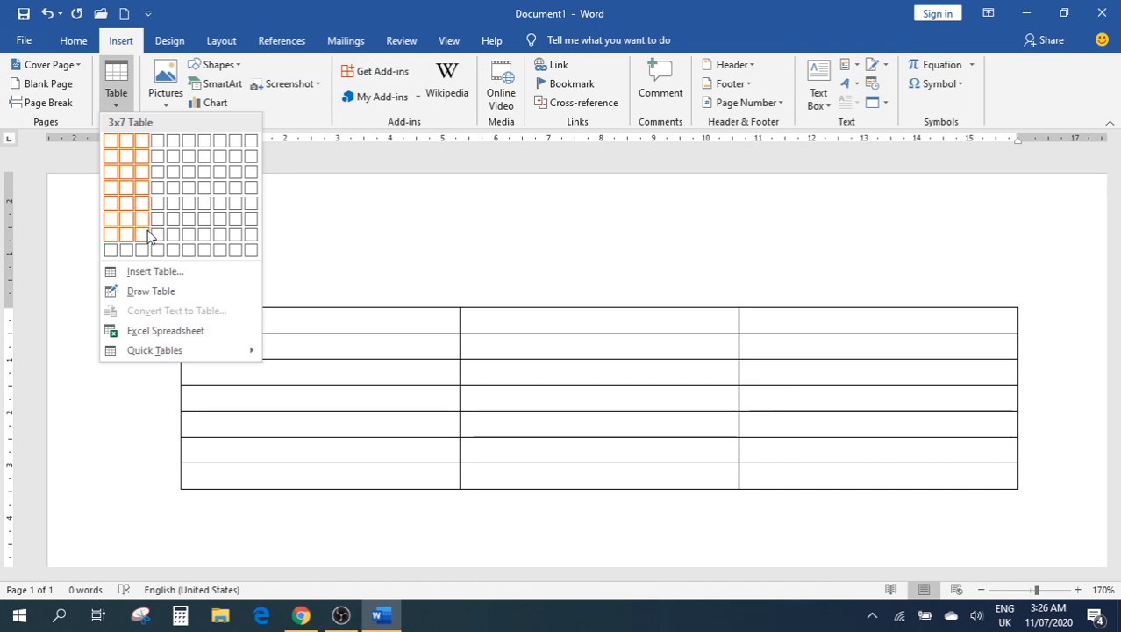
Insert an empty table with 6 columns and 8 rows from the Insert Table dialog
{"action": "left_click", "coordinate": [194, 274]}
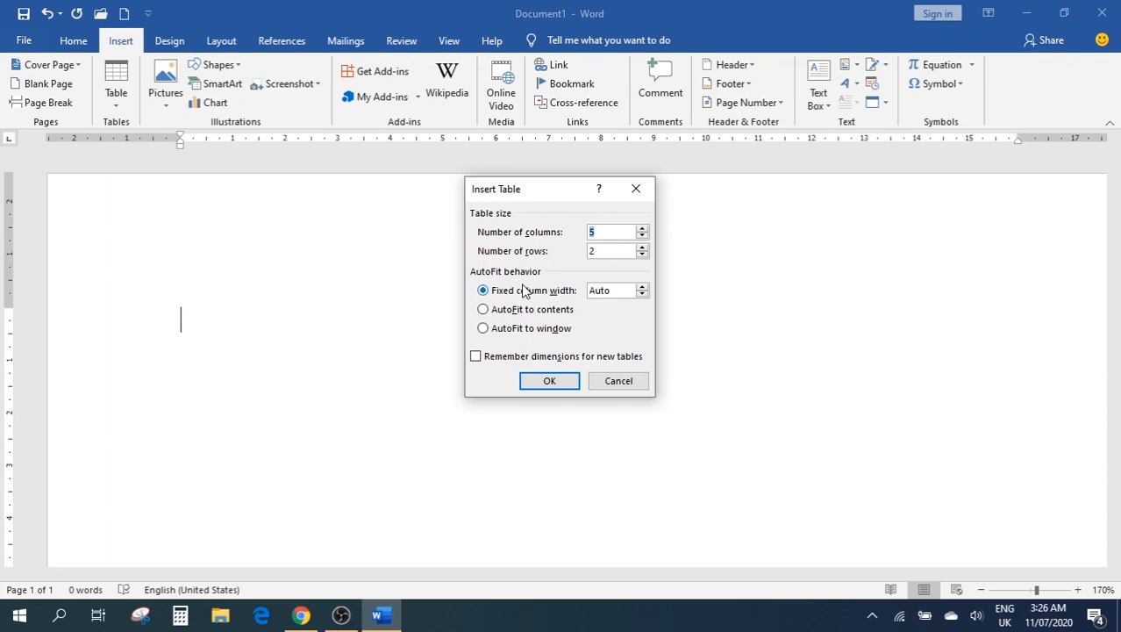
{"action": "left_click", "coordinate": [599, 230]}
{"action": "key", "text": "BackSpace"}
{"action": "type", "text": "6"}
{"action": "key", "text": "Tab"}
{"action": "type", "text": "8"}
{"action": "left_click", "coordinate": [547, 380]}
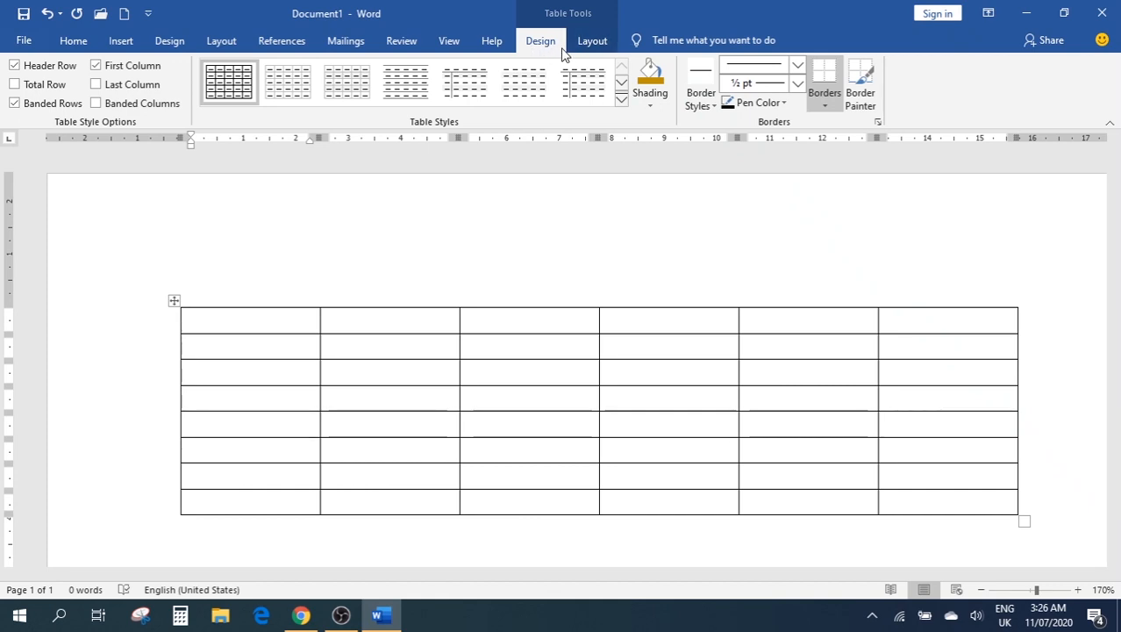
{"action": "left_click", "coordinate": [590, 48]}
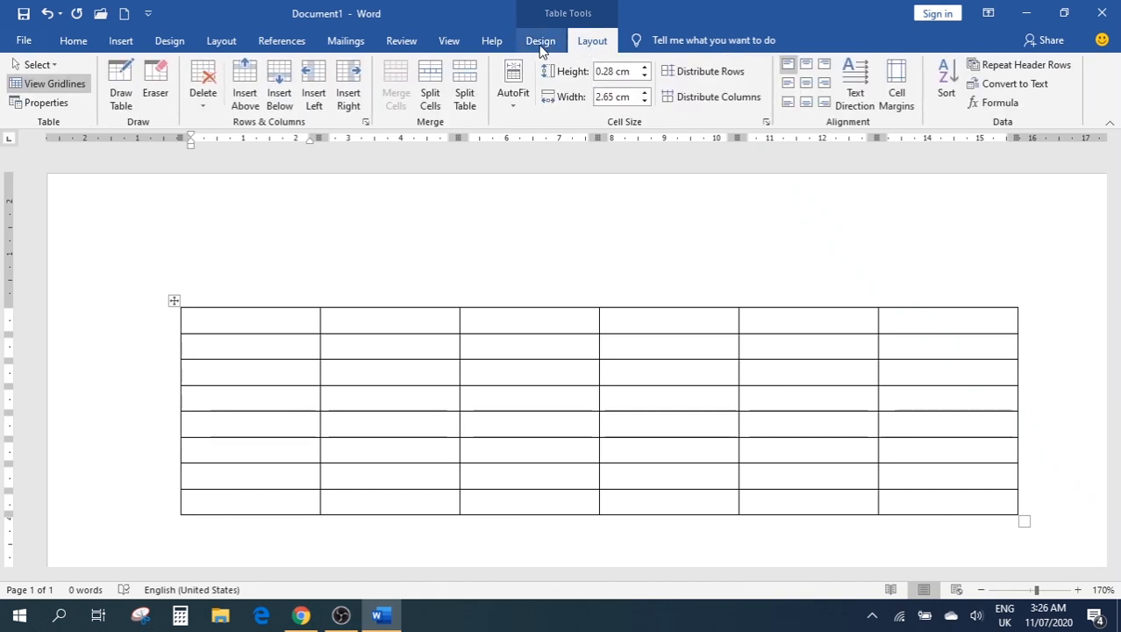
{"action": "left_click", "coordinate": [541, 49]}
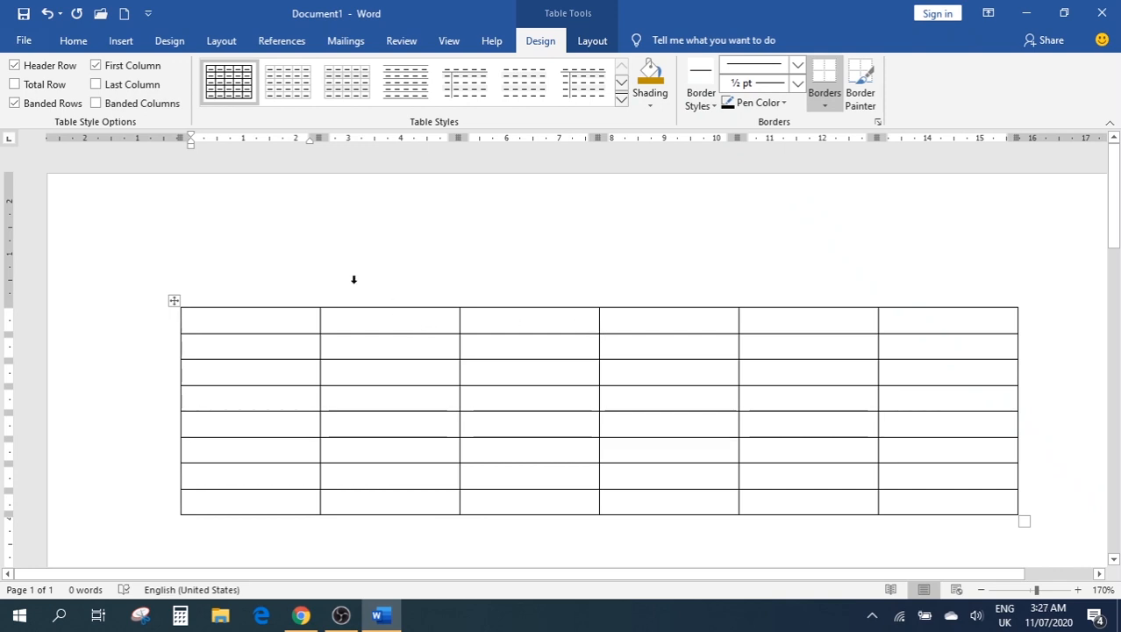
{"action": "left_click", "coordinate": [73, 42]}
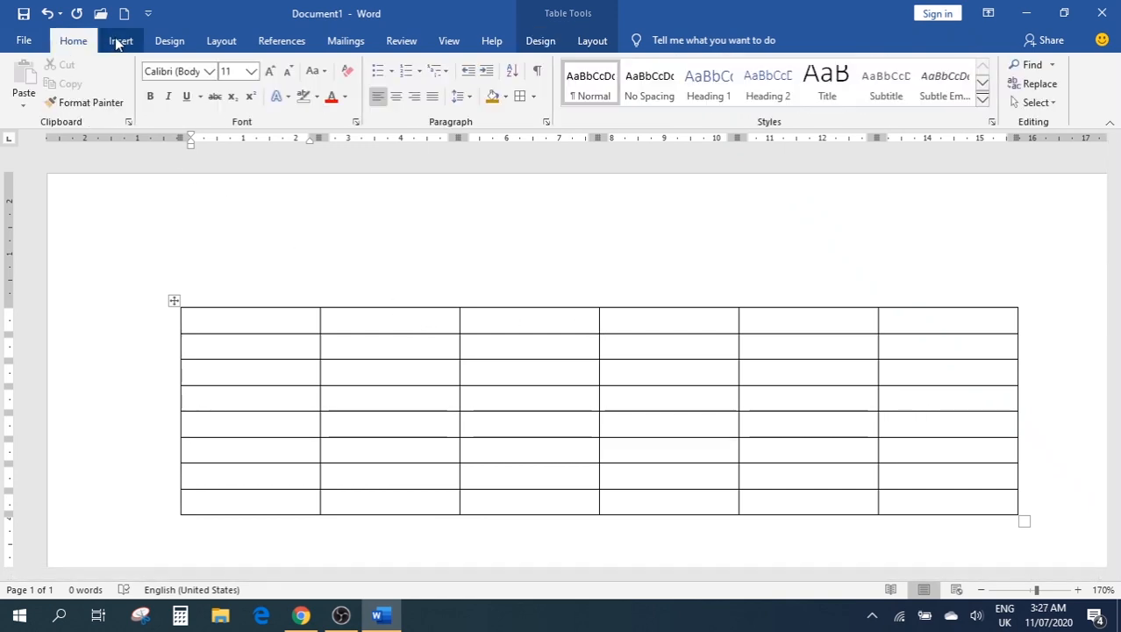
{"action": "left_click", "coordinate": [120, 41]}
{"action": "left_click", "coordinate": [122, 96]}
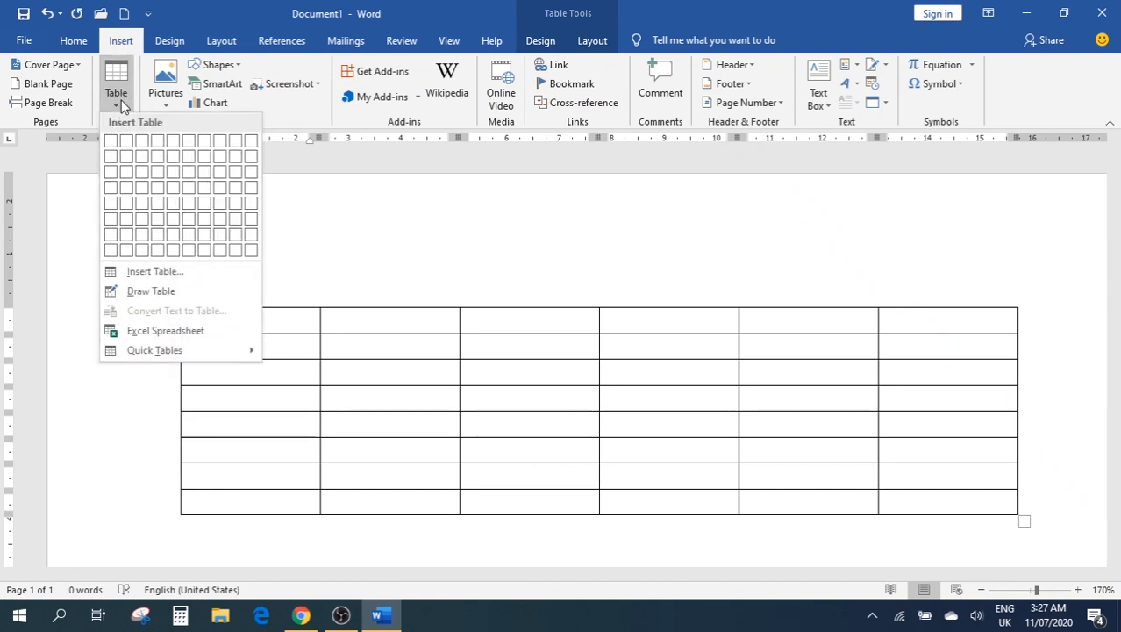
{"action": "left_click", "coordinate": [143, 271]}
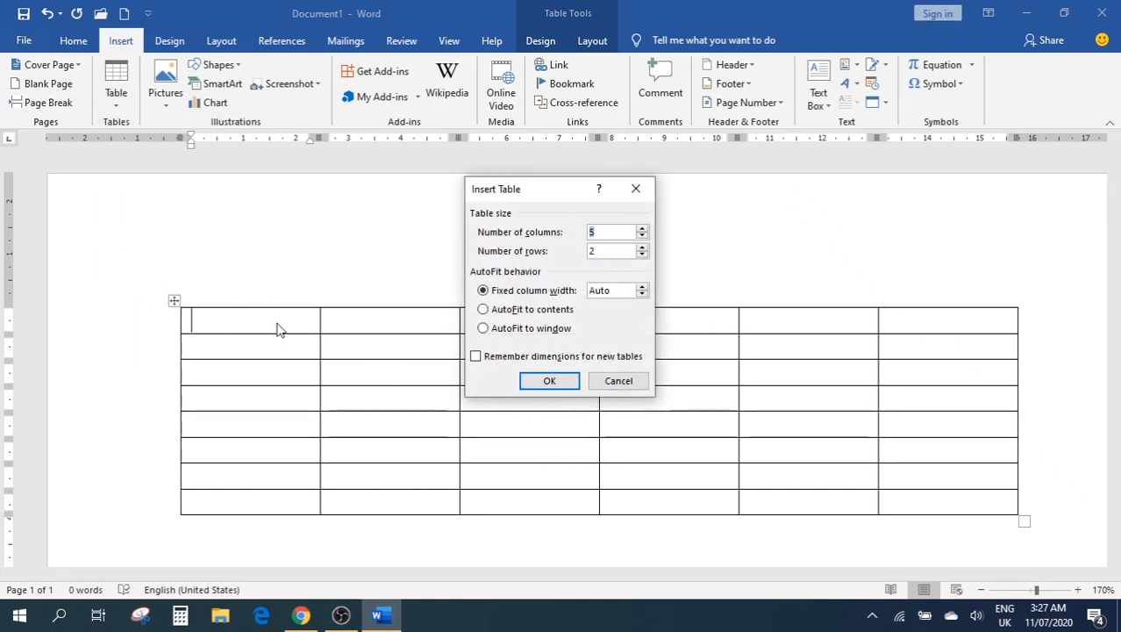
{"action": "left_click", "coordinate": [537, 317]}
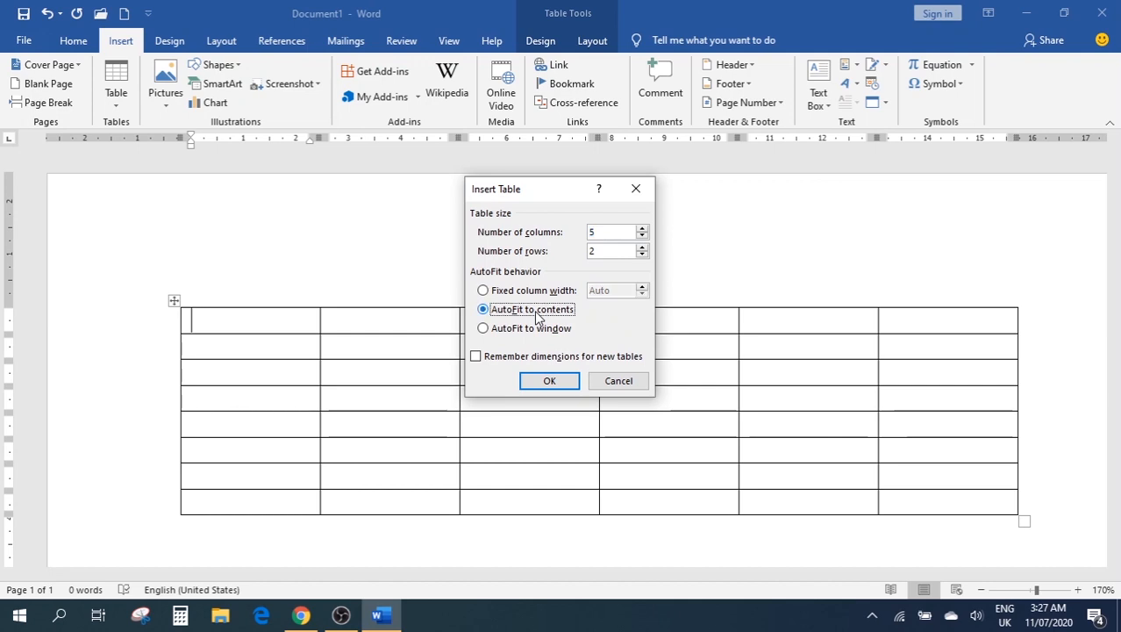
{"action": "left_click", "coordinate": [548, 380]}
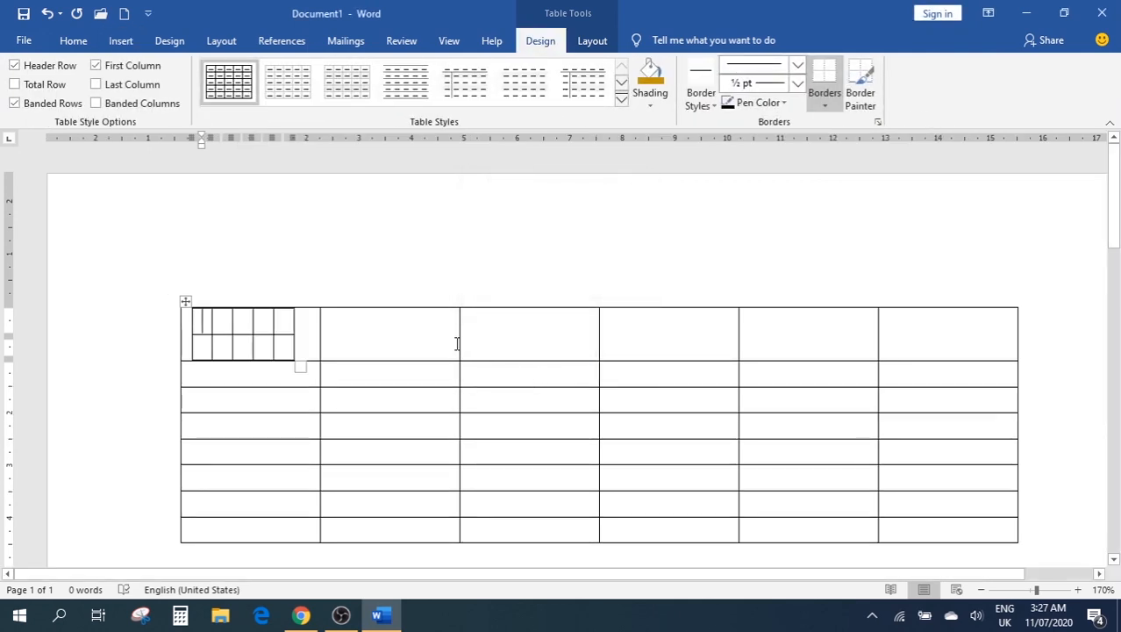
{"action": "key", "text": "ctrl+z"}
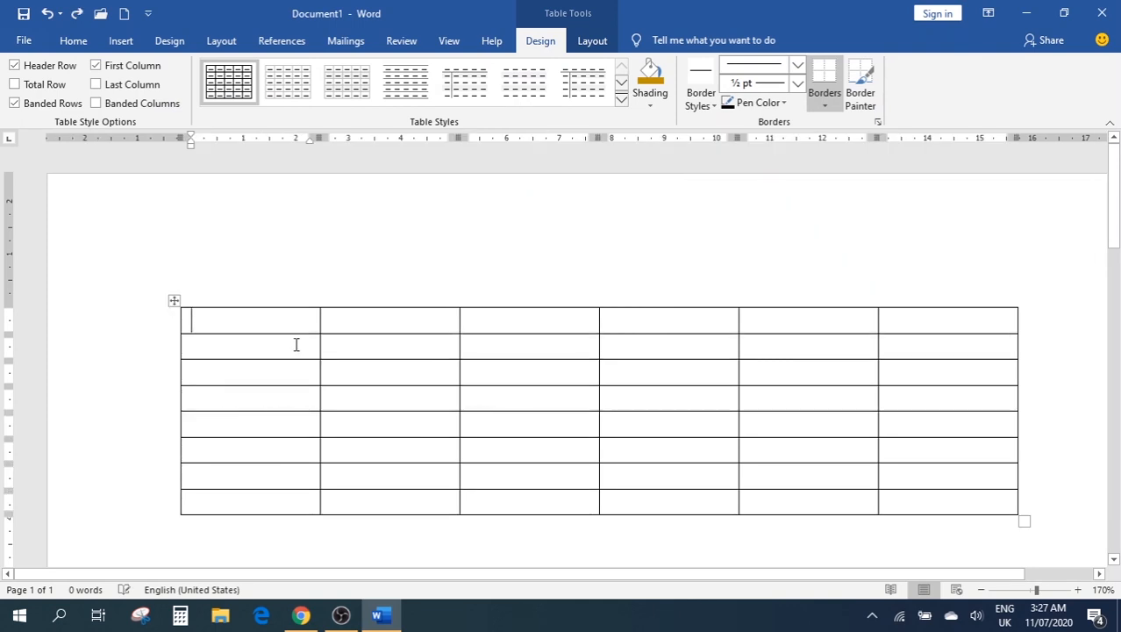
{"action": "scroll", "coordinate": [490, 470], "scroll_direction": "down", "scroll_amount": 5}
{"action": "left_click", "coordinate": [226, 250]}
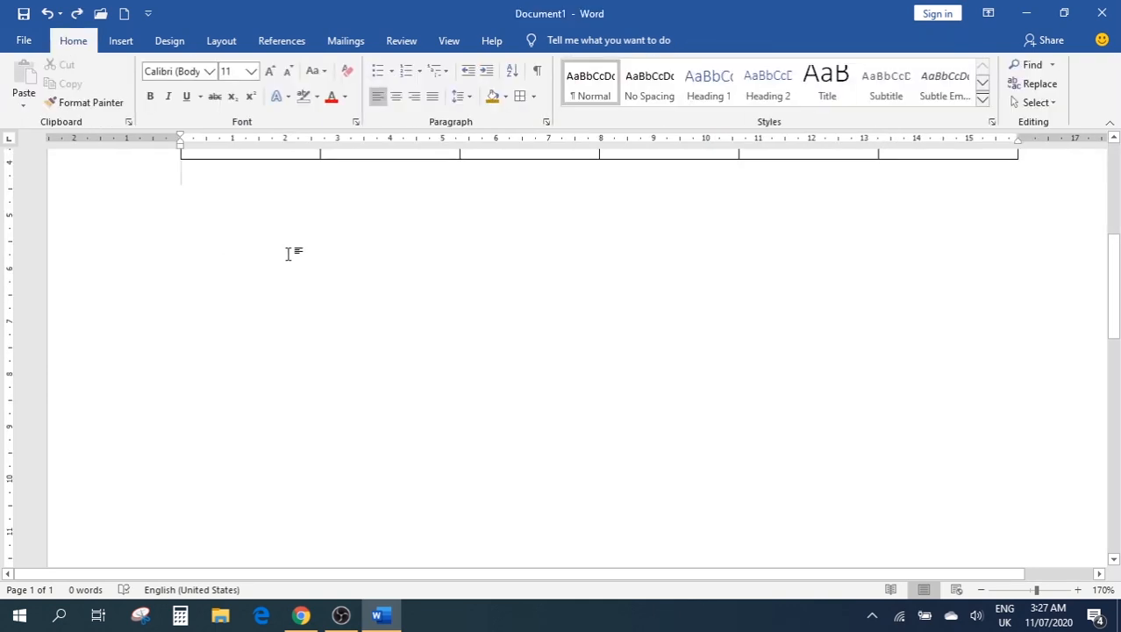
Below the first table, insert a 5-column, 2-row table set to AutoFit to contents
{"action": "key", "text": "Return"}
{"action": "left_click", "coordinate": [121, 41]}
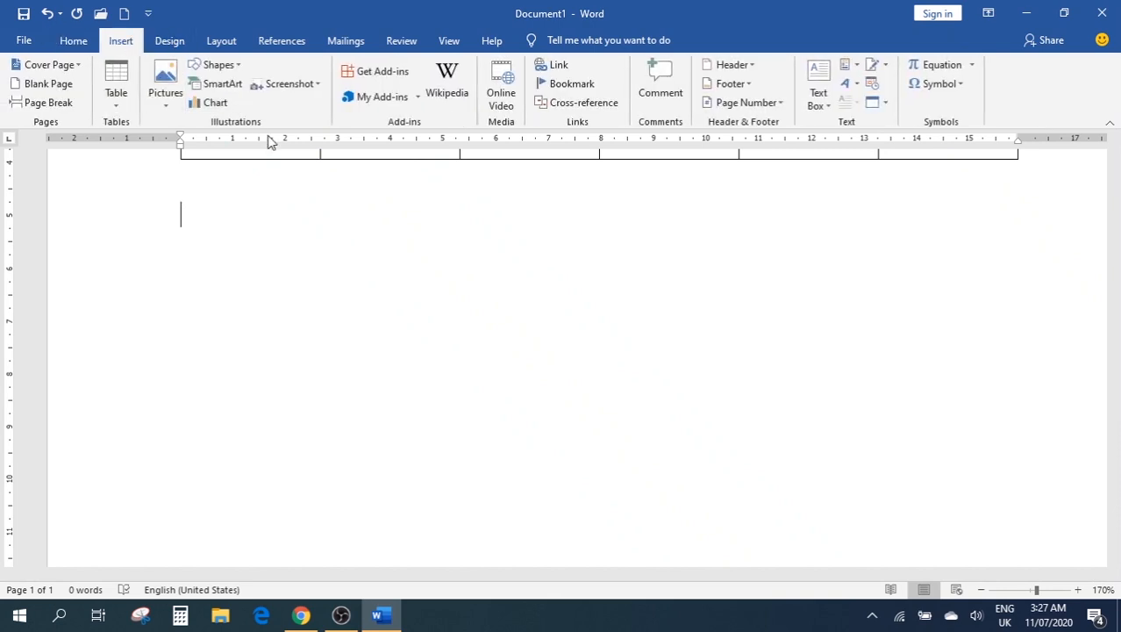
{"action": "left_click", "coordinate": [116, 99]}
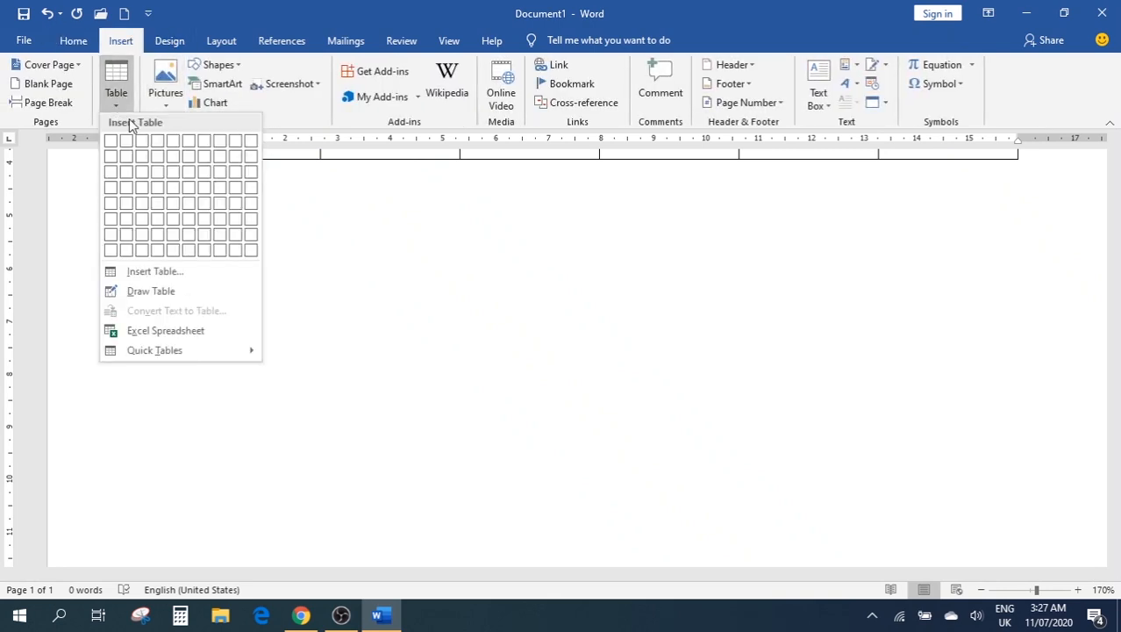
{"action": "left_click", "coordinate": [137, 276]}
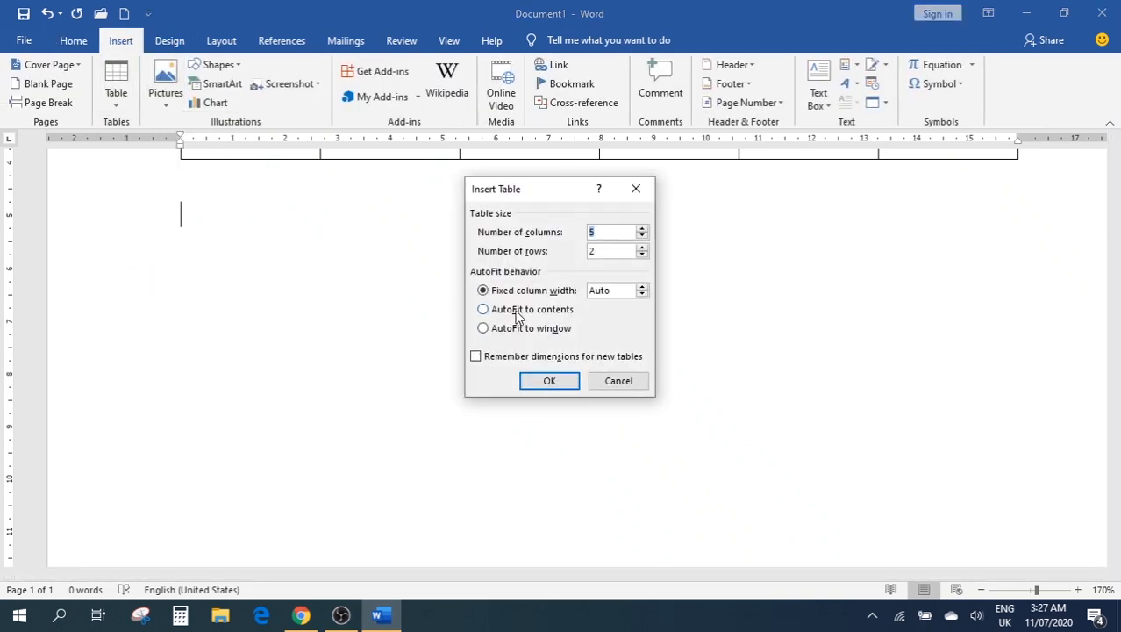
{"action": "left_click", "coordinate": [518, 316]}
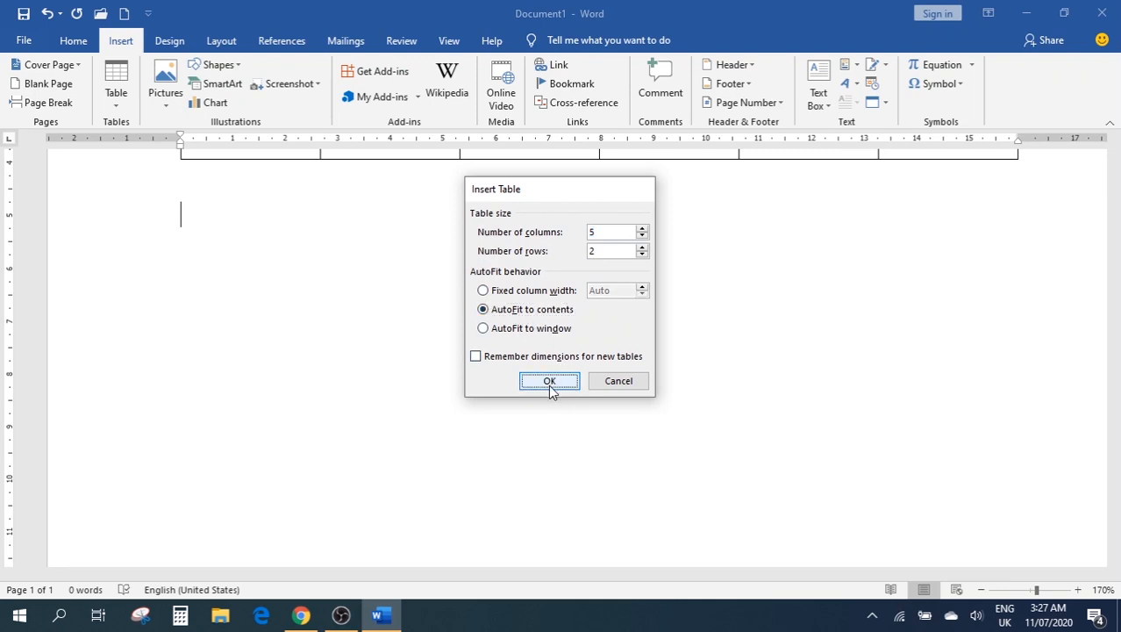
{"action": "left_click", "coordinate": [549, 383]}
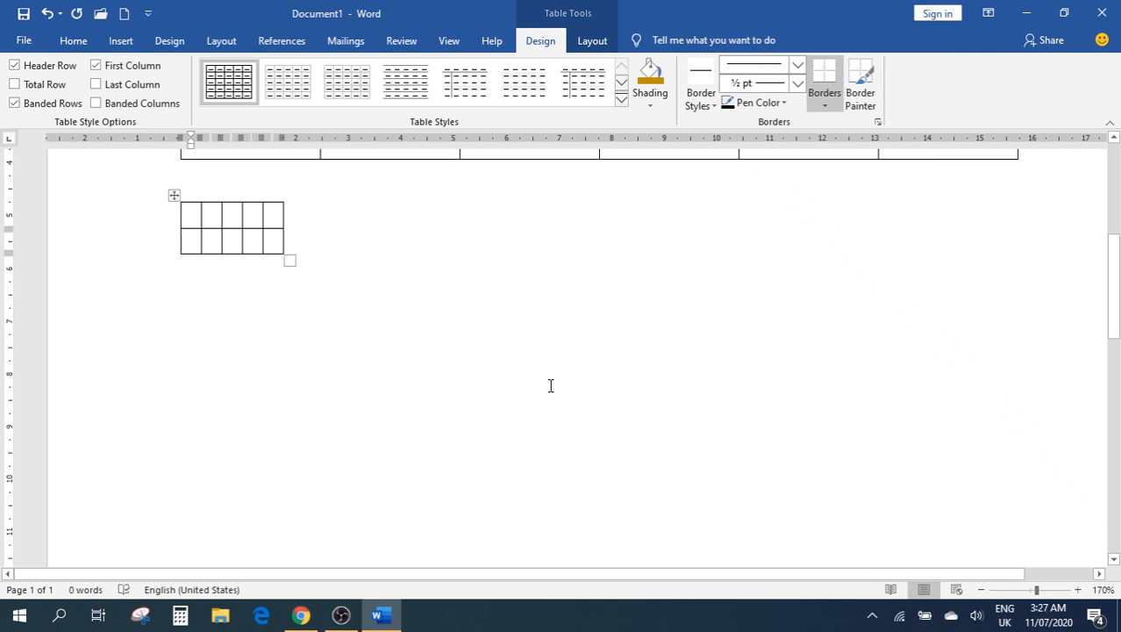
Type 'Serial No.' and 'Name' into the first two header cells
{"action": "type", "text": "S"}
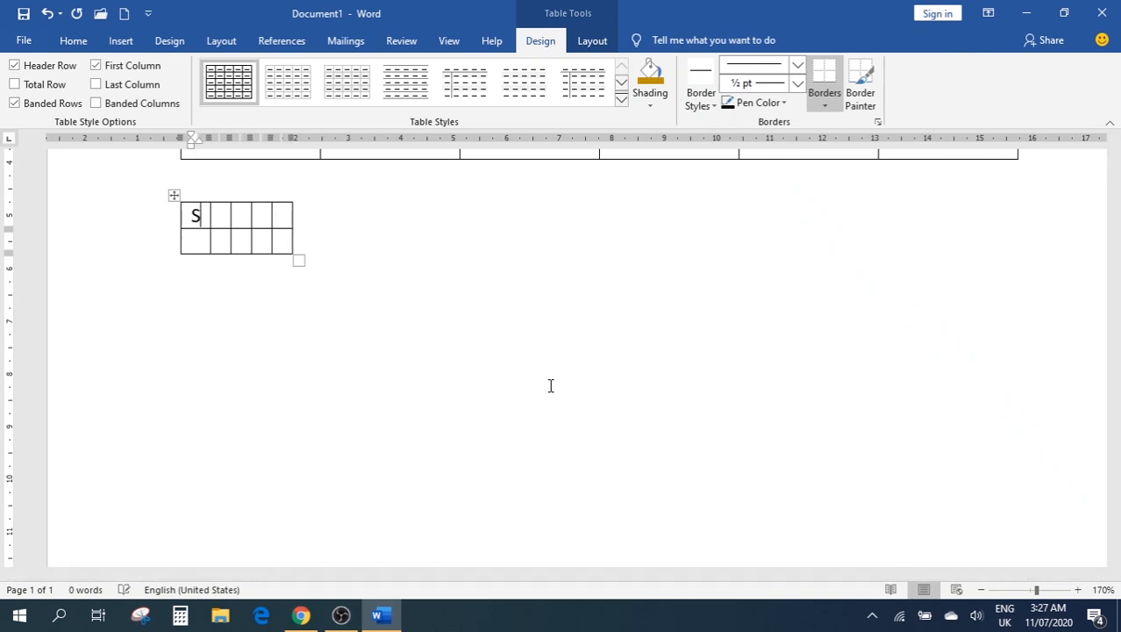
{"action": "type", "text": "erial No."}
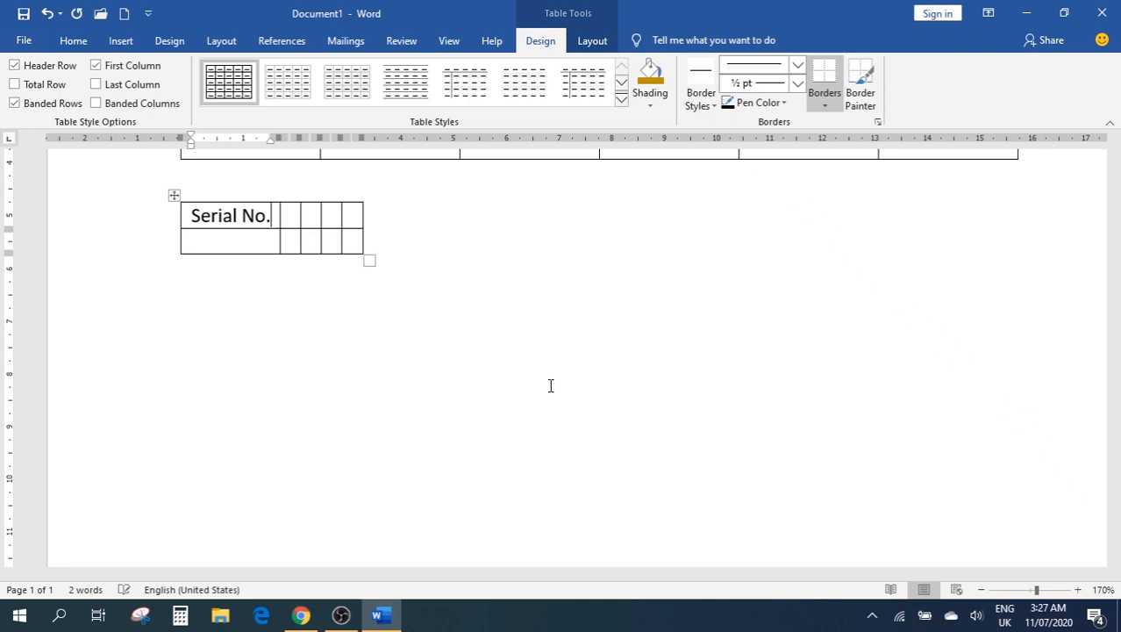
{"action": "key", "text": "Tab"}
{"action": "type", "text": "Name"}
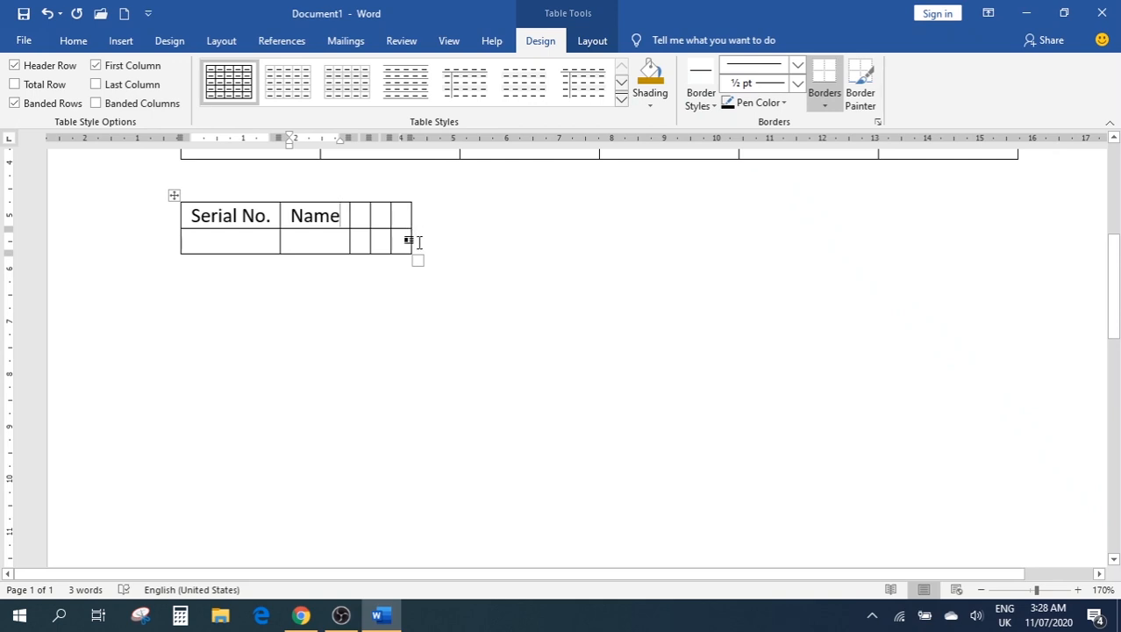
With the cursor in the Serial No. table, bring up the Insert Table dialog, then cancel it
{"action": "scroll", "coordinate": [468, 263], "scroll_direction": "up", "scroll_amount": 5}
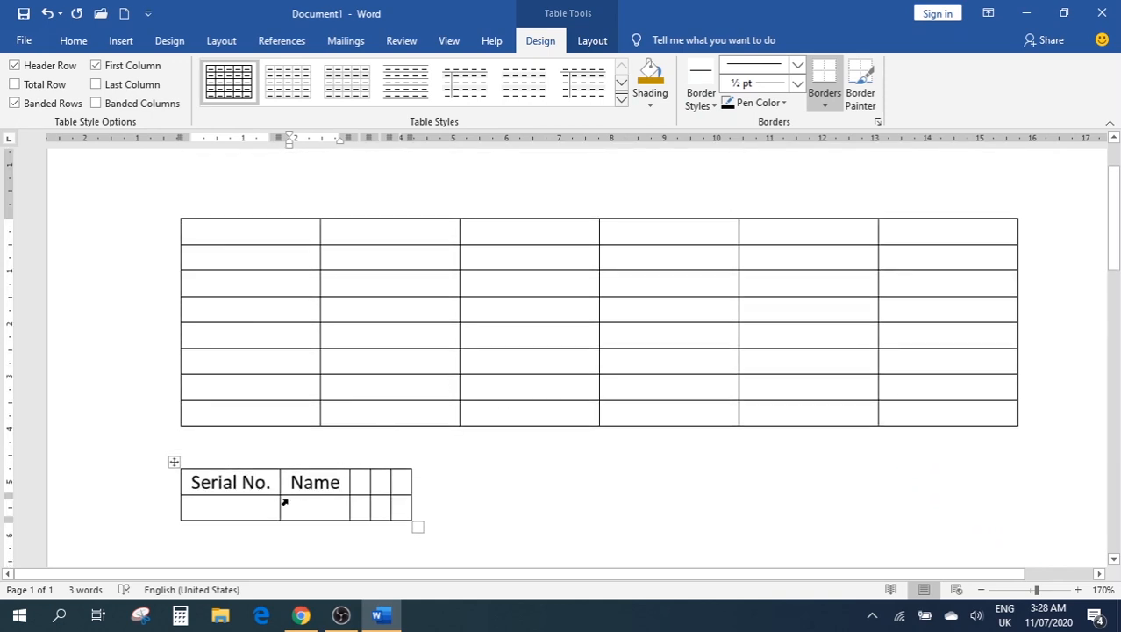
{"action": "left_click", "coordinate": [478, 282]}
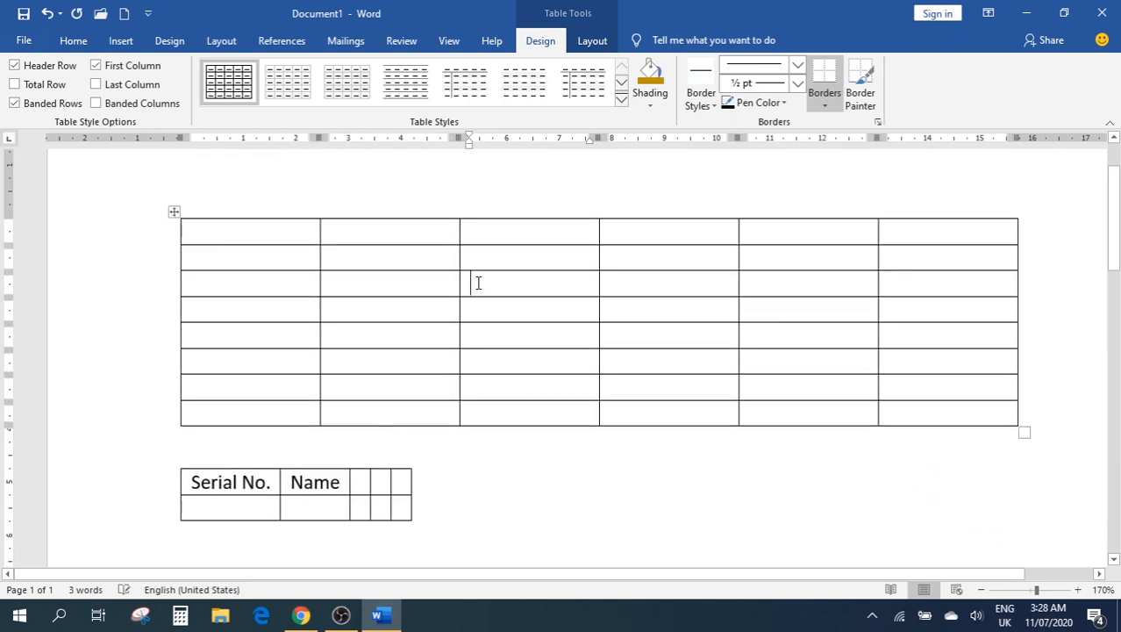
{"action": "left_click", "coordinate": [237, 484]}
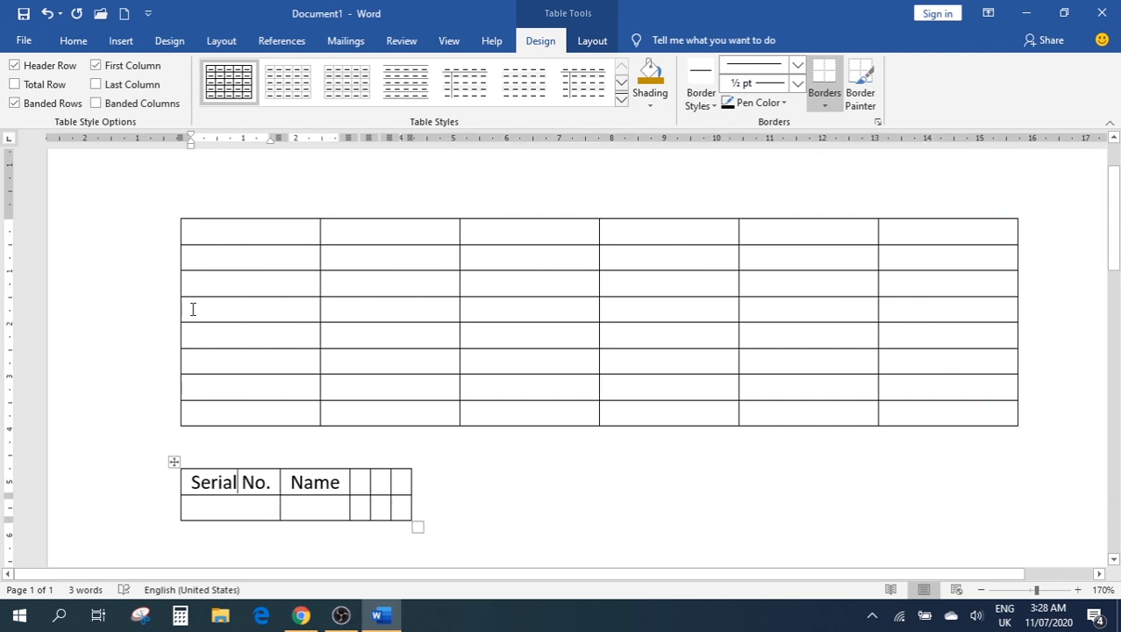
{"action": "left_click", "coordinate": [121, 41]}
{"action": "left_click", "coordinate": [115, 101]}
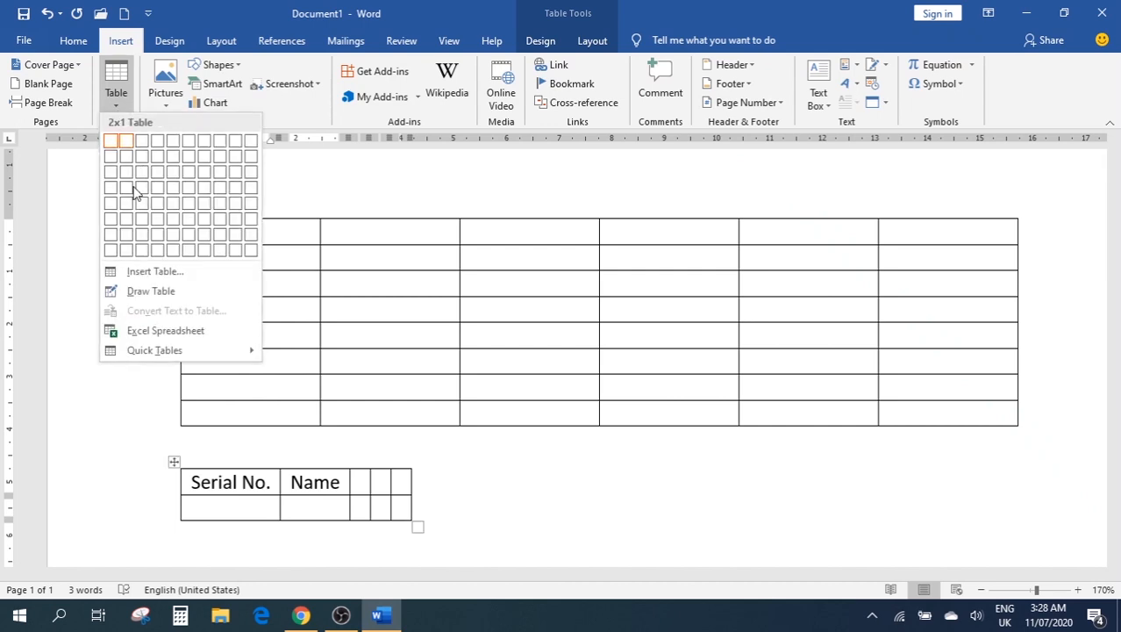
{"action": "left_click", "coordinate": [141, 270]}
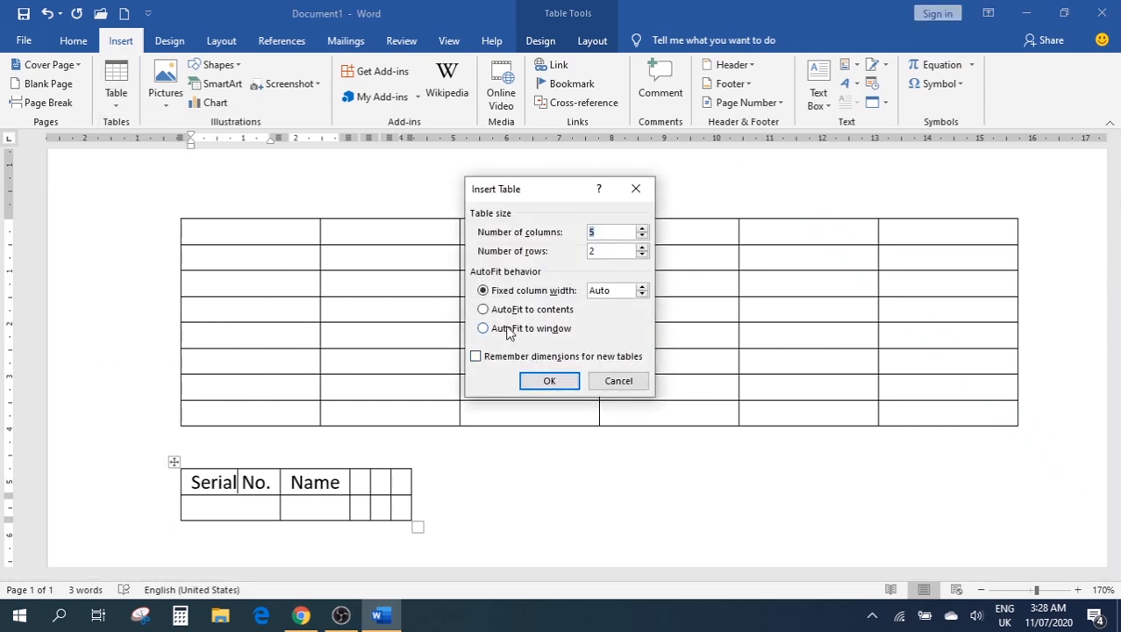
{"action": "left_click", "coordinate": [341, 542]}
{"action": "left_click", "coordinate": [640, 186]}
Try narrowing the small table's last column, then select the table and move below it
{"action": "left_click_drag", "start_coordinate": [412, 507], "coordinate": [286, 494]}
{"action": "scroll", "coordinate": [331, 544], "scroll_direction": "down", "scroll_amount": 5}
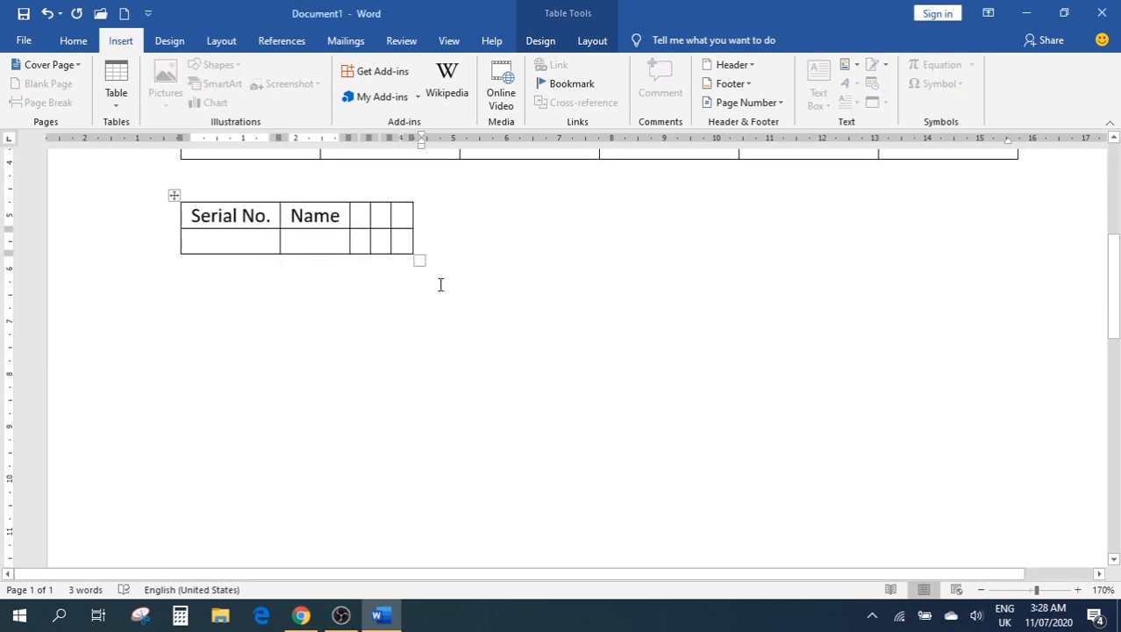
{"action": "left_click", "coordinate": [419, 263]}
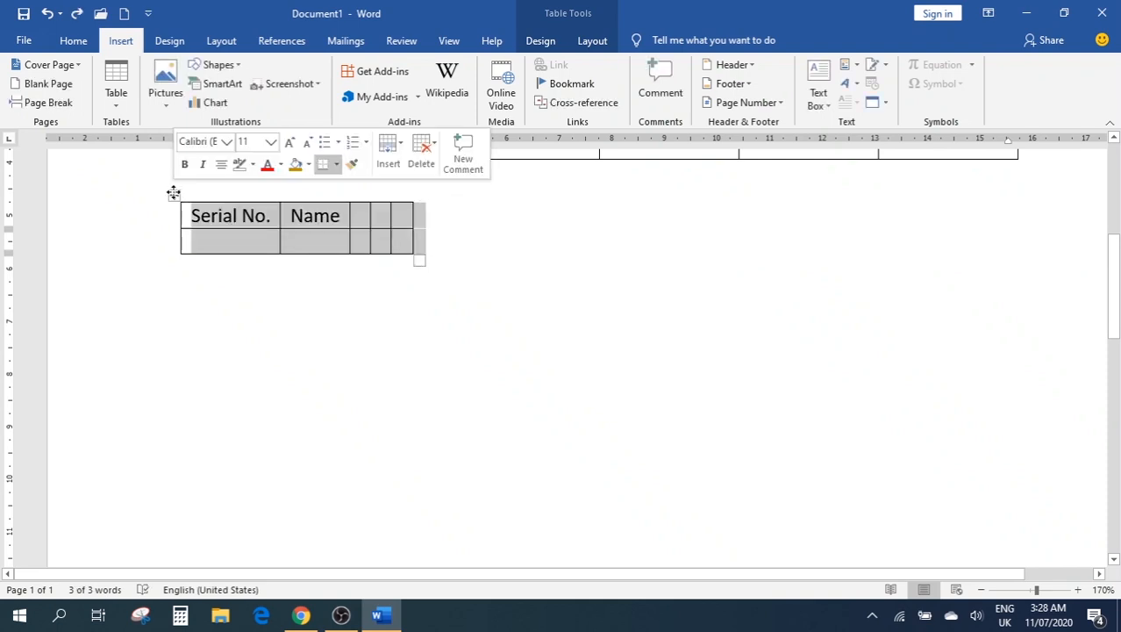
{"action": "left_click", "coordinate": [161, 99]}
{"action": "left_click", "coordinate": [116, 98]}
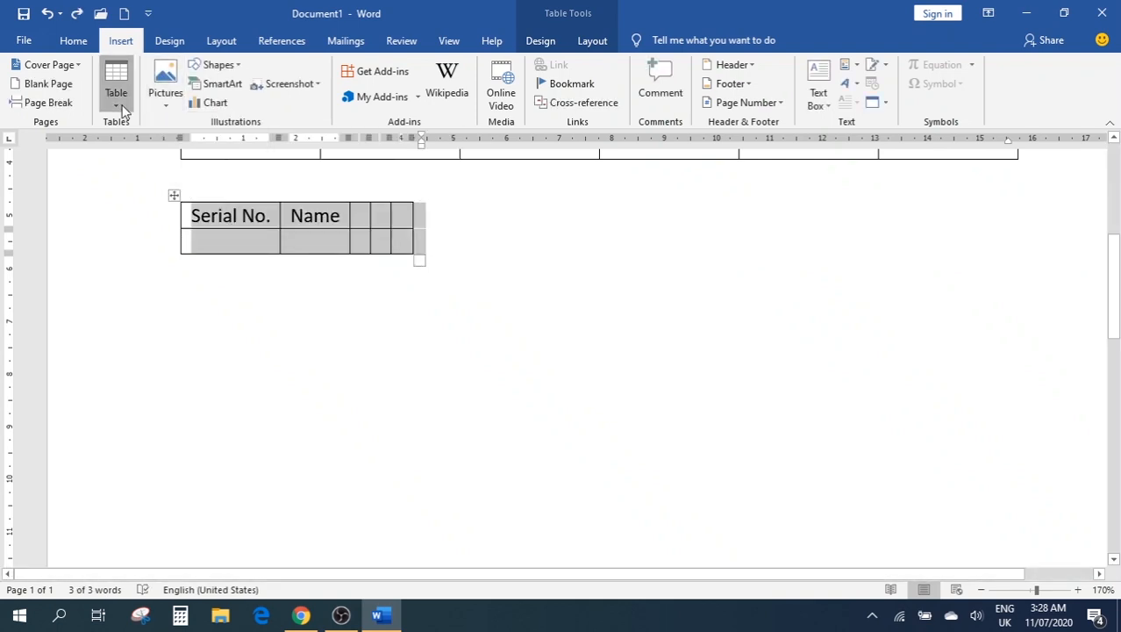
{"action": "left_click", "coordinate": [116, 98]}
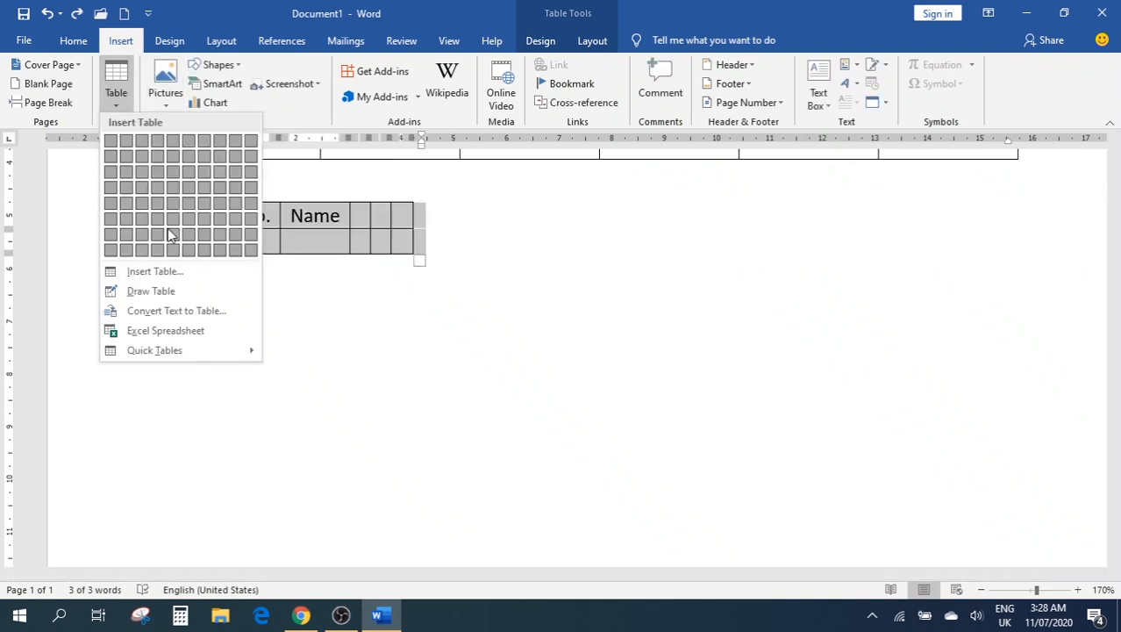
{"action": "key", "text": "Escape"}
{"action": "left_click", "coordinate": [248, 280]}
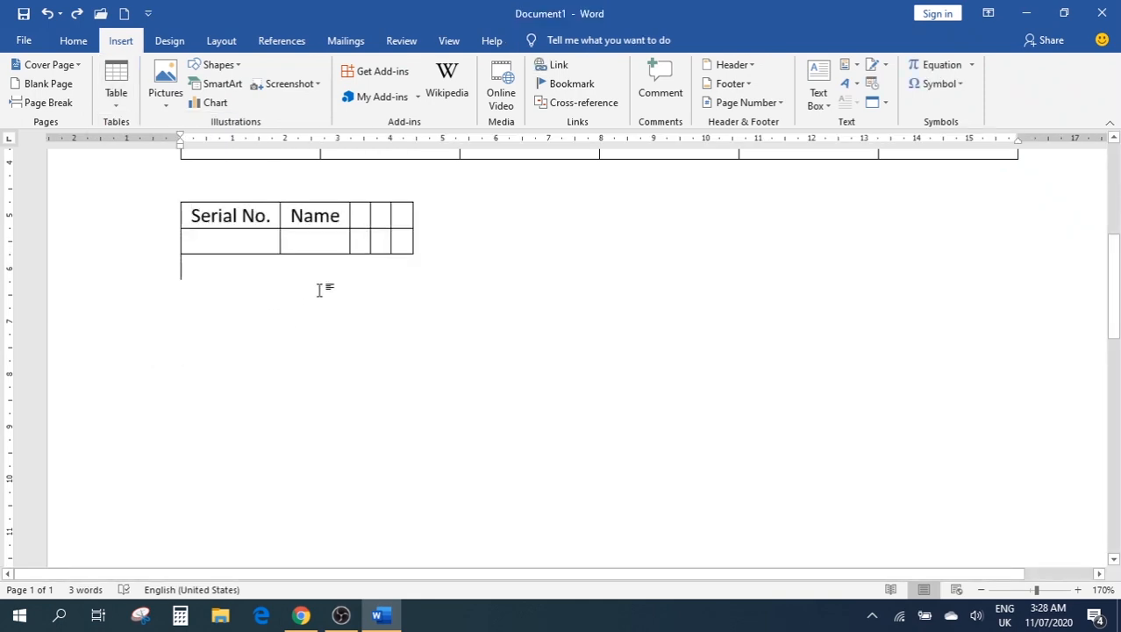
Insert a full-width 5-column, 2-row table set to AutoFit to window
{"action": "left_click", "coordinate": [118, 104]}
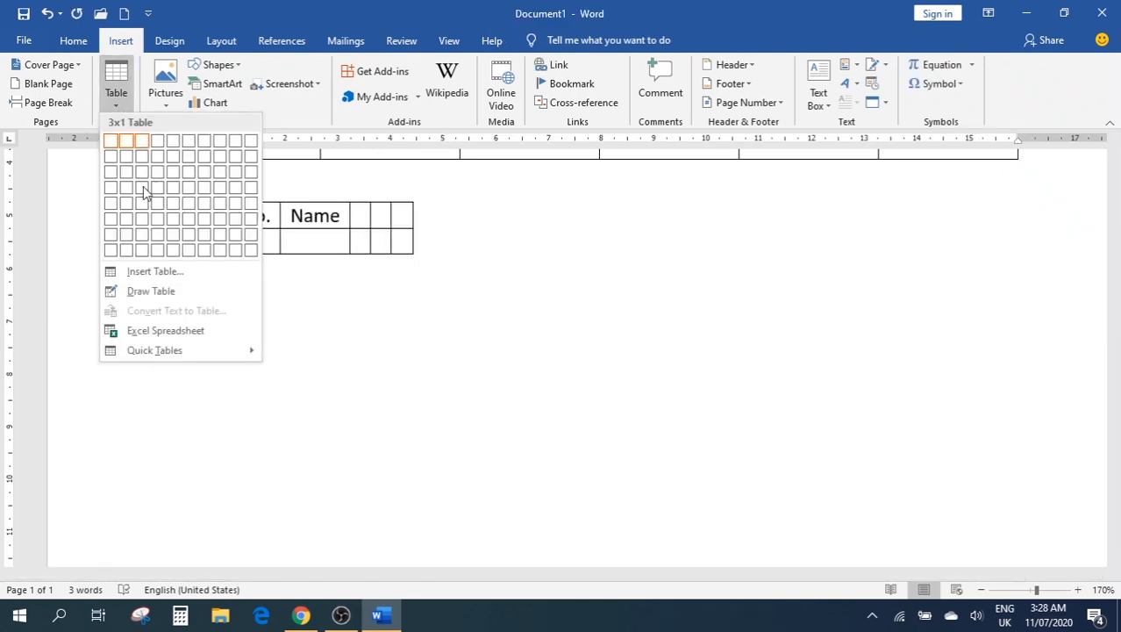
{"action": "left_click", "coordinate": [147, 272]}
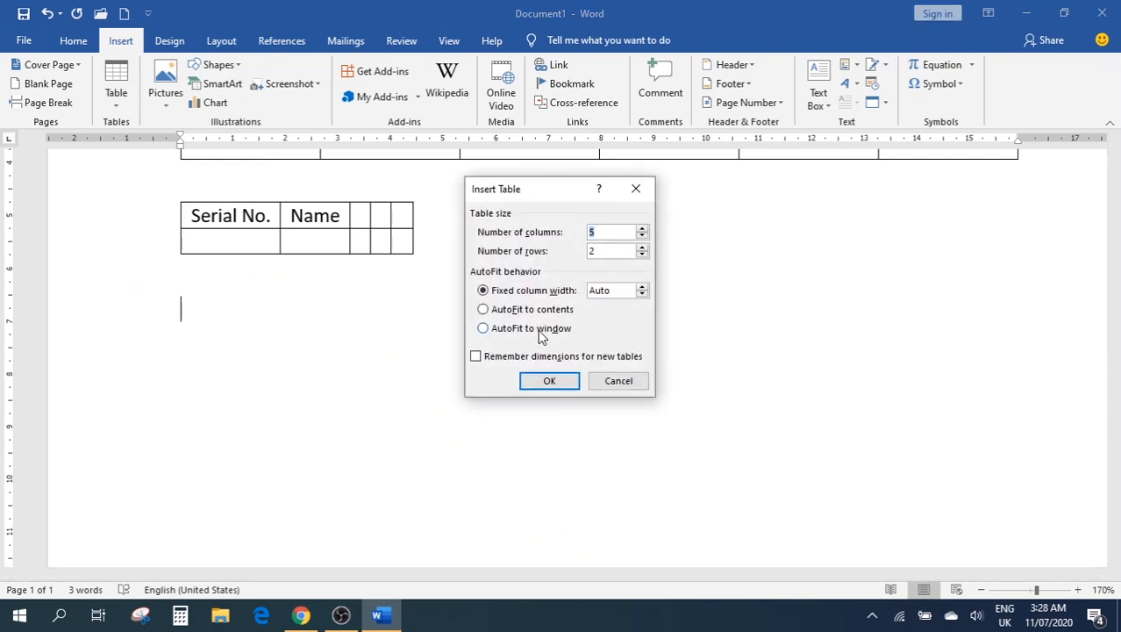
{"action": "left_click", "coordinate": [538, 334]}
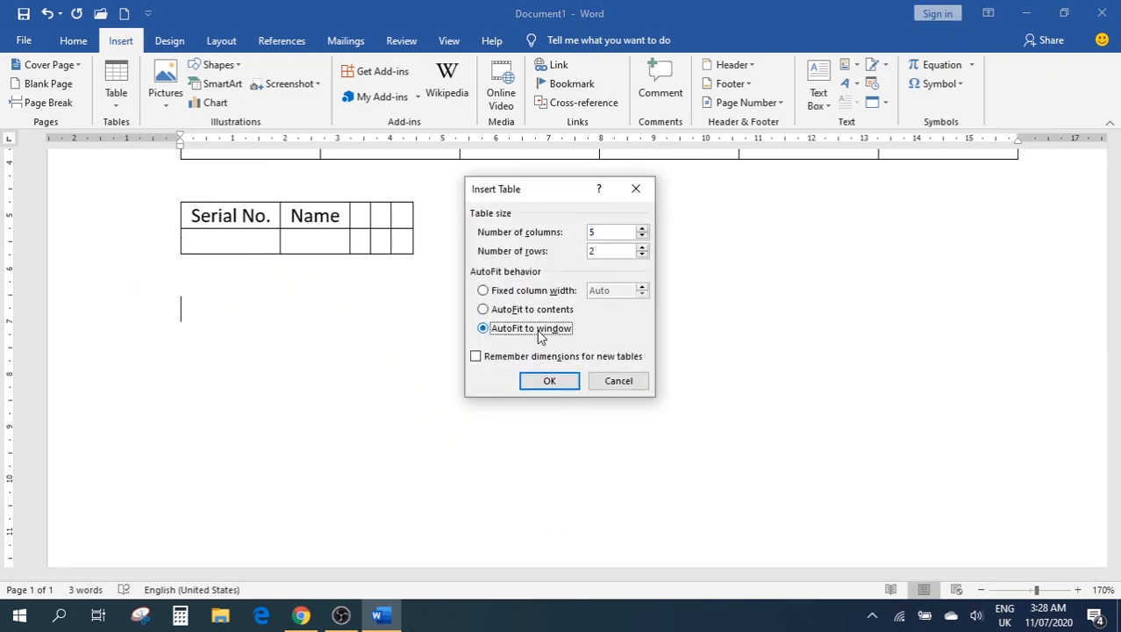
{"action": "left_click", "coordinate": [550, 383]}
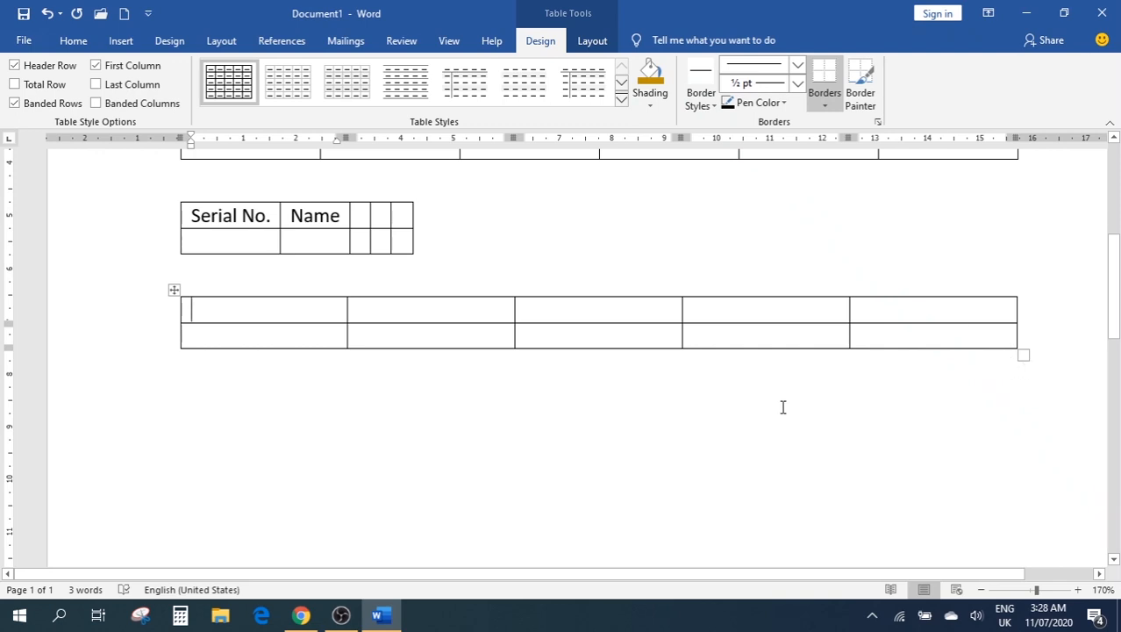
{"action": "scroll", "coordinate": [667, 435], "scroll_direction": "up", "scroll_amount": 5}
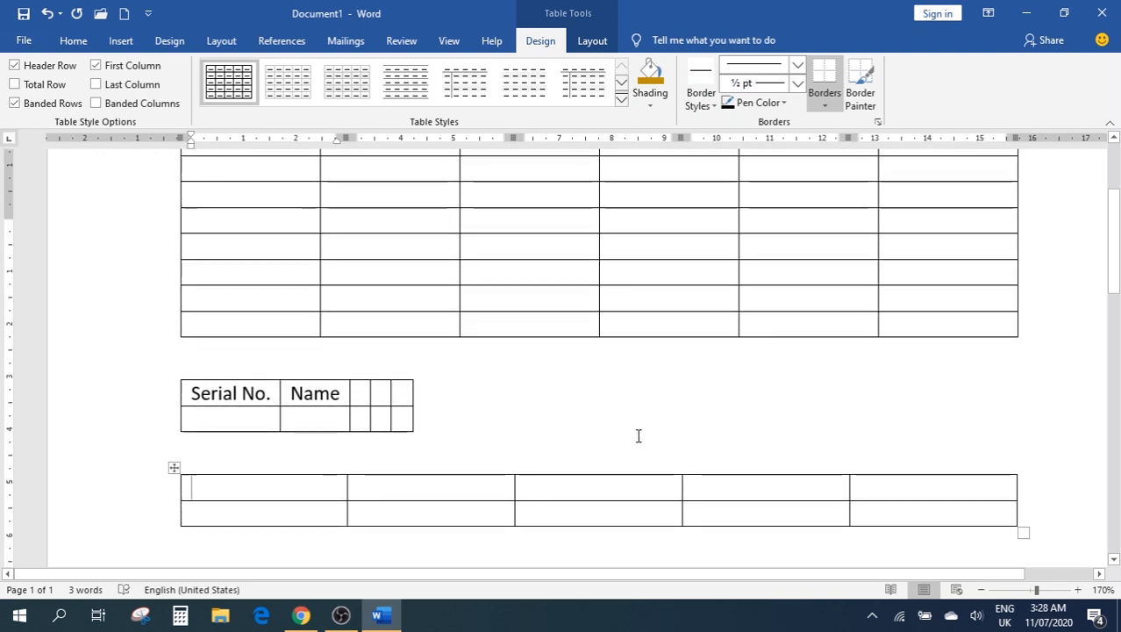
{"action": "left_click", "coordinate": [120, 40]}
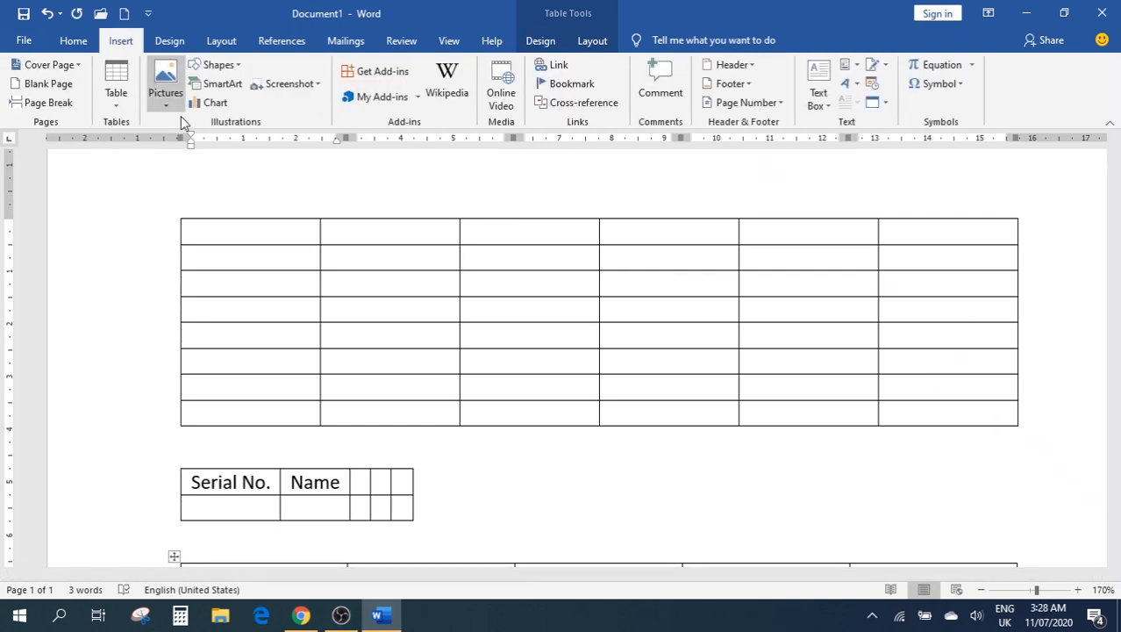
With Draw Table, draw the outer table box and horizontal row lines
{"action": "left_click", "coordinate": [118, 100]}
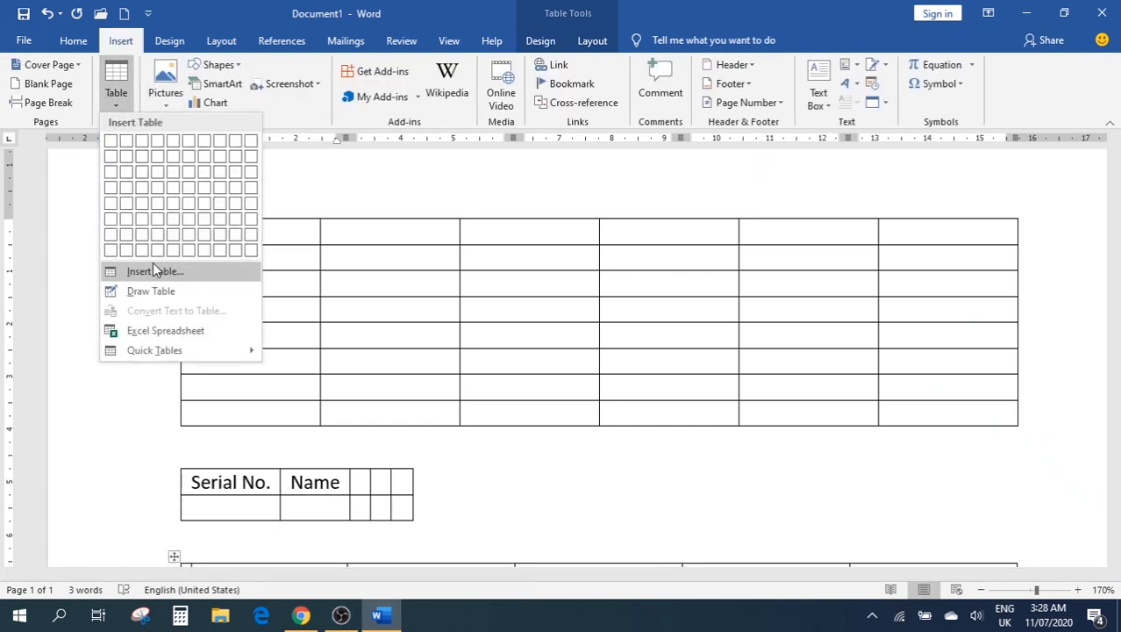
{"action": "scroll", "coordinate": [590, 270], "scroll_direction": "down", "scroll_amount": 5}
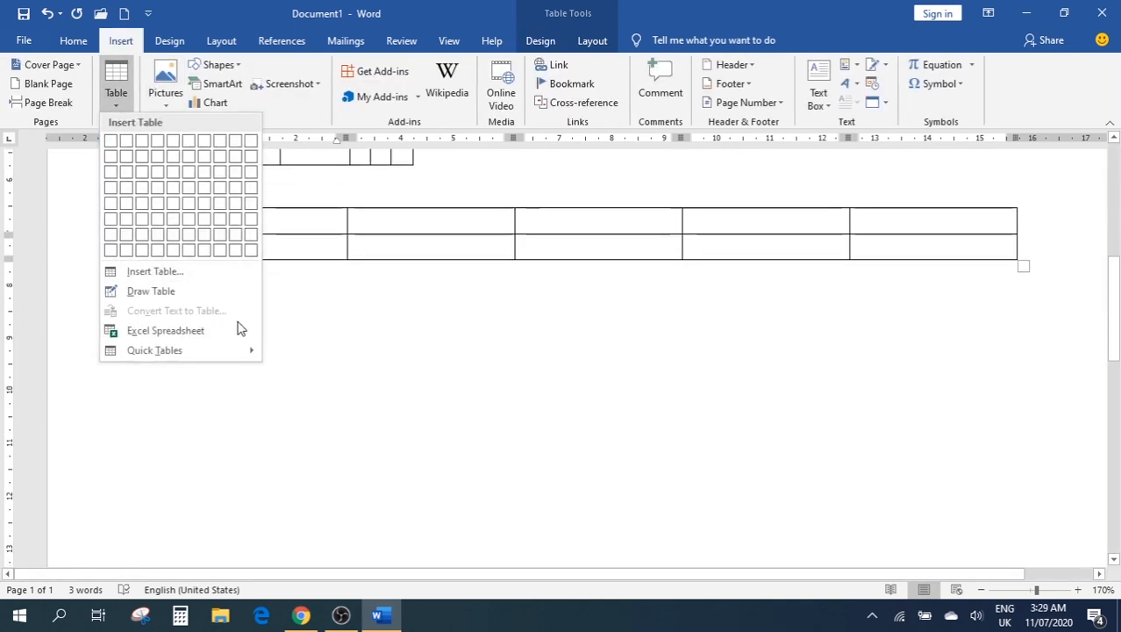
{"action": "left_click", "coordinate": [151, 292]}
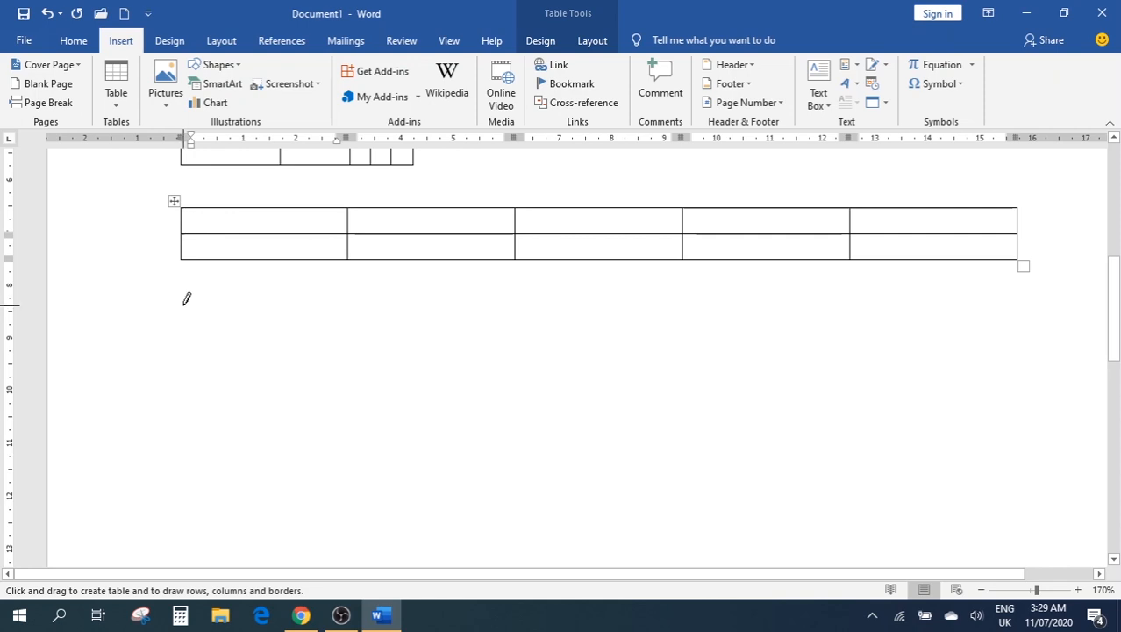
{"action": "mouse_move", "coordinate": [185, 304]}
{"action": "left_mouse_down"}
{"action": "mouse_move", "coordinate": [187, 408]}
{"action": "mouse_move", "coordinate": [935, 429]}
{"action": "mouse_move", "coordinate": [1018, 416]}
{"action": "left_mouse_up"}
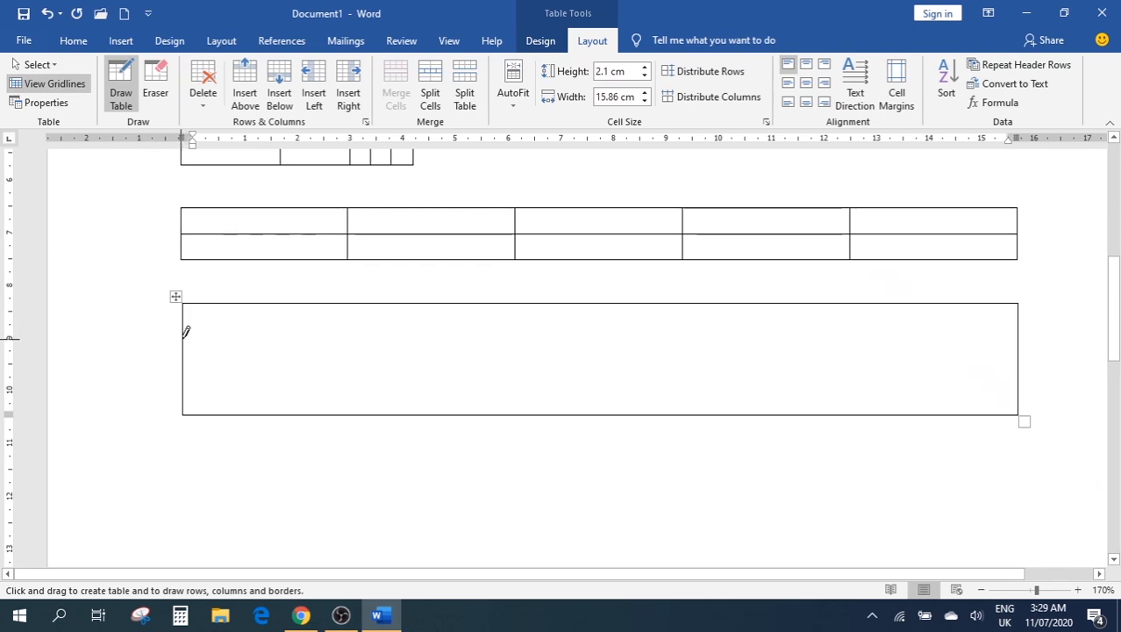
{"action": "left_click_drag", "start_coordinate": [185, 338], "coordinate": [763, 323]}
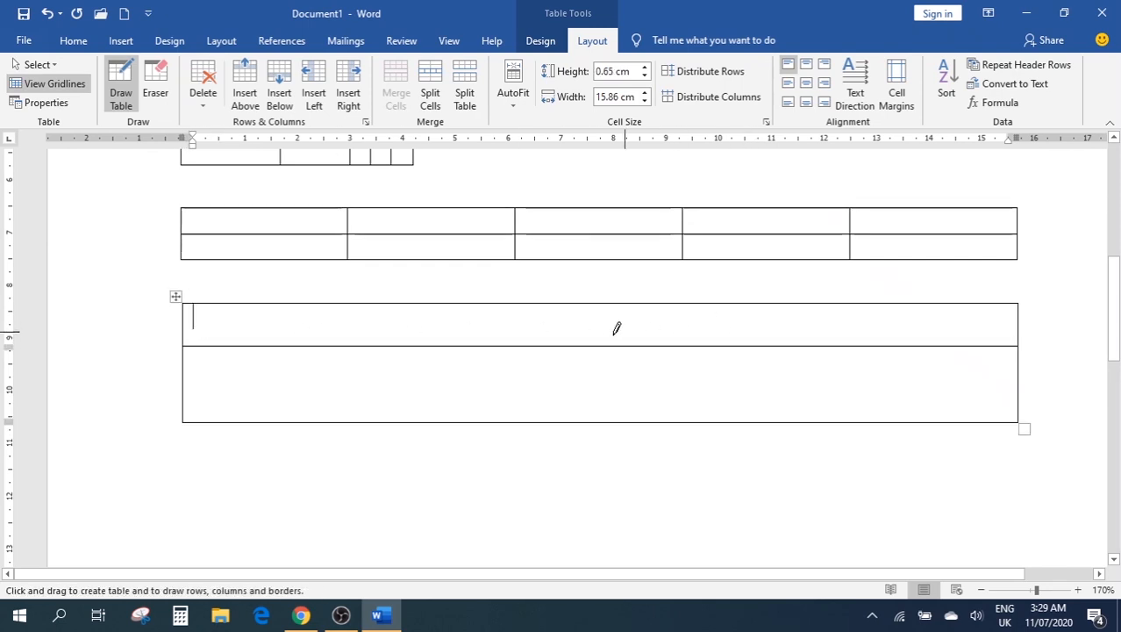
{"action": "left_click_drag", "start_coordinate": [182, 381], "coordinate": [638, 378]}
Draw vertical column dividers, undoing a stray box, to form five uneven columns
{"action": "left_click_drag", "start_coordinate": [316, 303], "coordinate": [329, 430]}
{"action": "left_click_drag", "start_coordinate": [493, 298], "coordinate": [661, 363]}
{"action": "left_click_drag", "start_coordinate": [671, 296], "coordinate": [691, 430]}
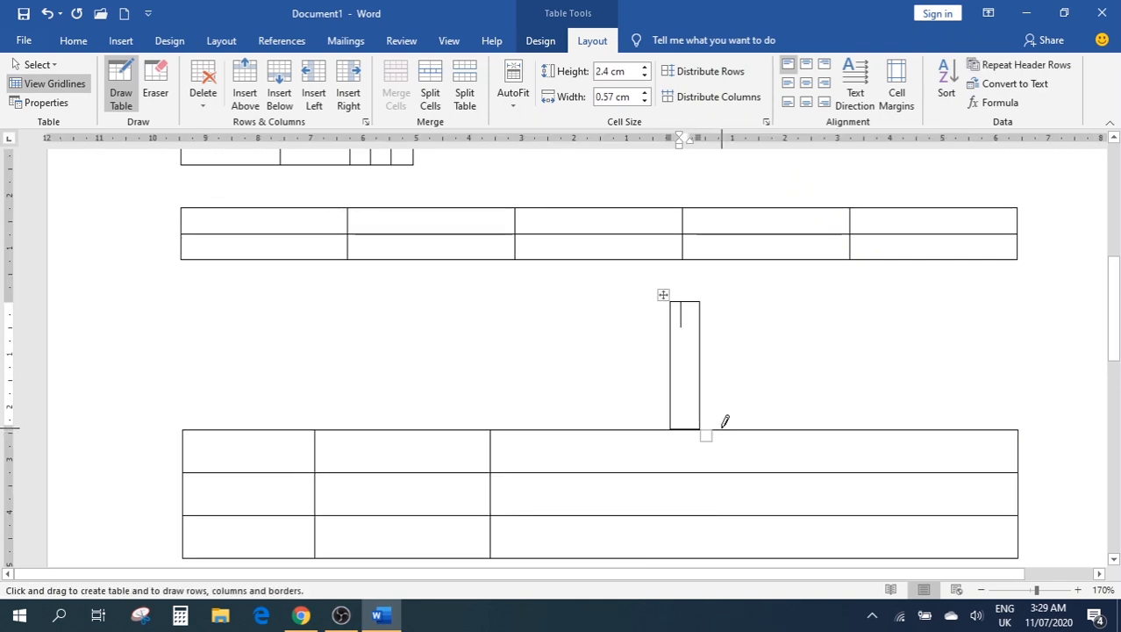
{"action": "key", "text": "ctrl+z"}
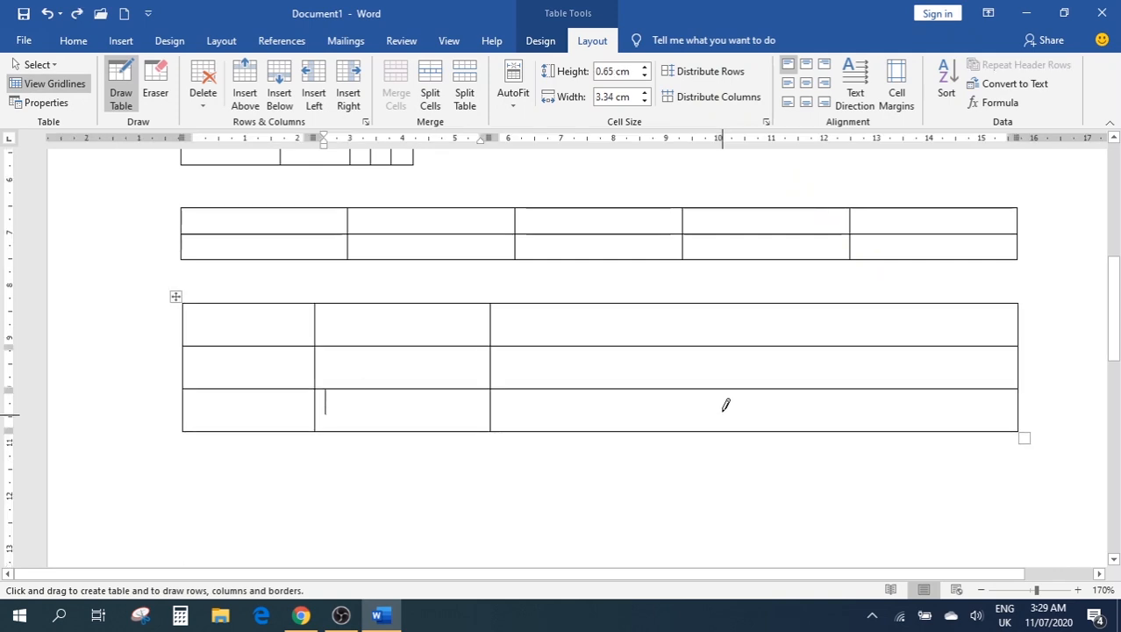
{"action": "left_click_drag", "start_coordinate": [656, 301], "coordinate": [653, 428]}
{"action": "left_click_drag", "start_coordinate": [864, 297], "coordinate": [871, 401]}
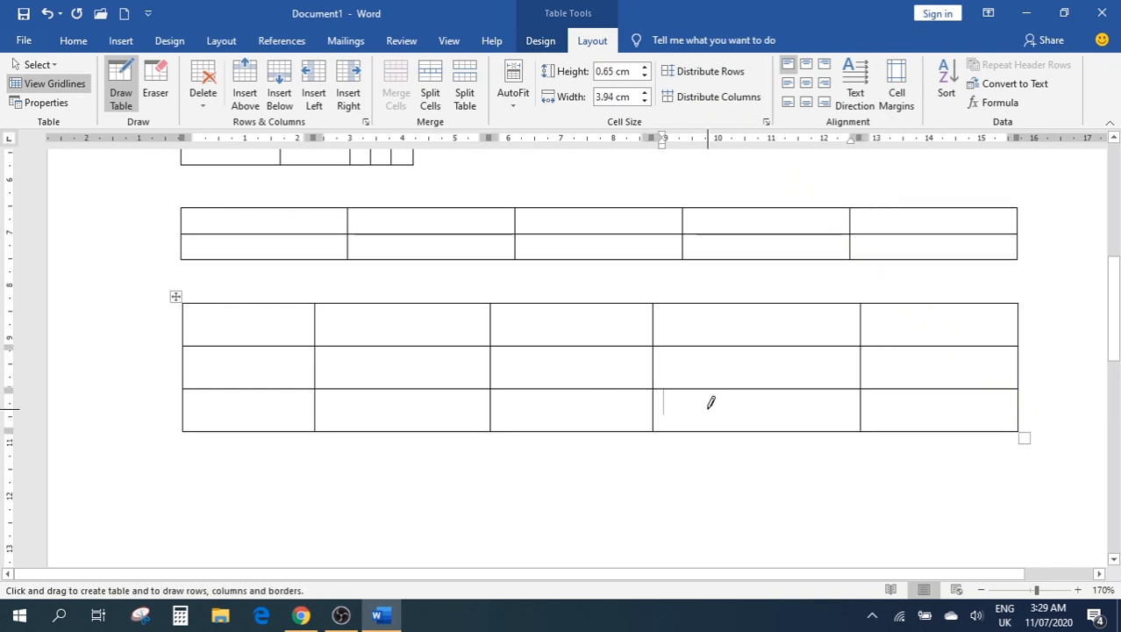
{"action": "scroll", "coordinate": [710, 402], "scroll_direction": "up", "scroll_amount": 8}
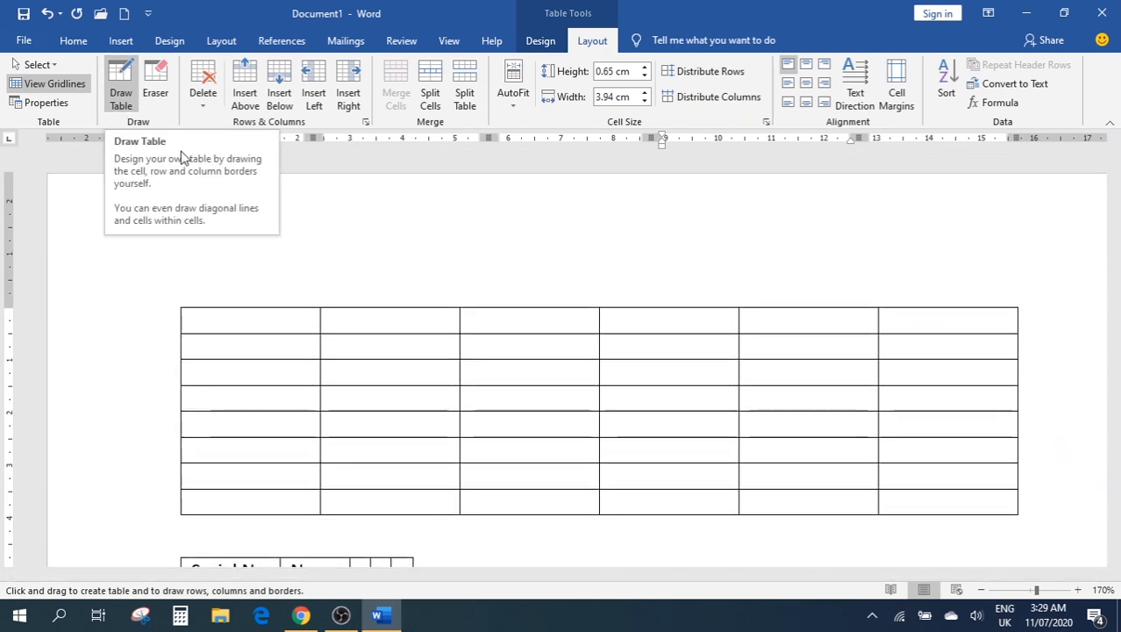
{"action": "left_click", "coordinate": [121, 42]}
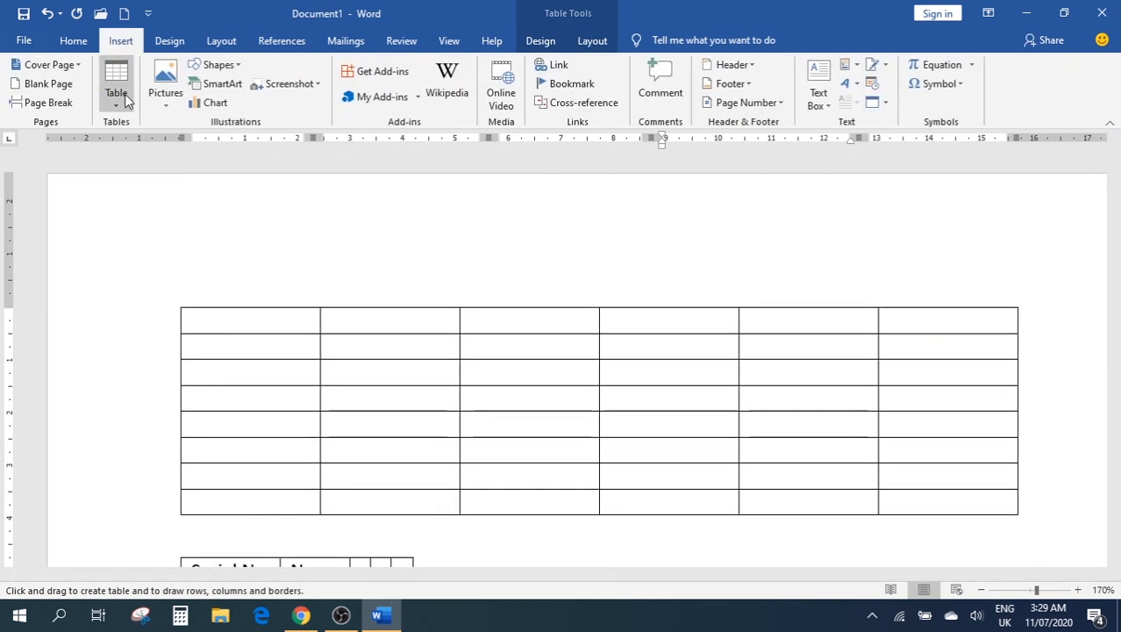
{"action": "left_click", "coordinate": [125, 101]}
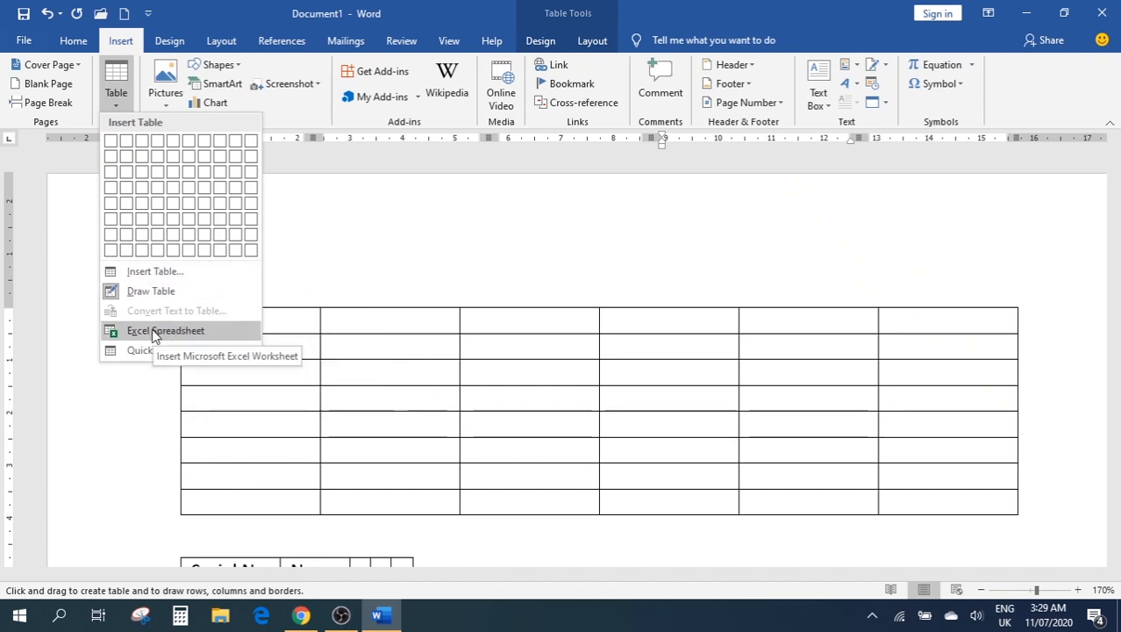
{"action": "mouse_move", "coordinate": [180, 352]}
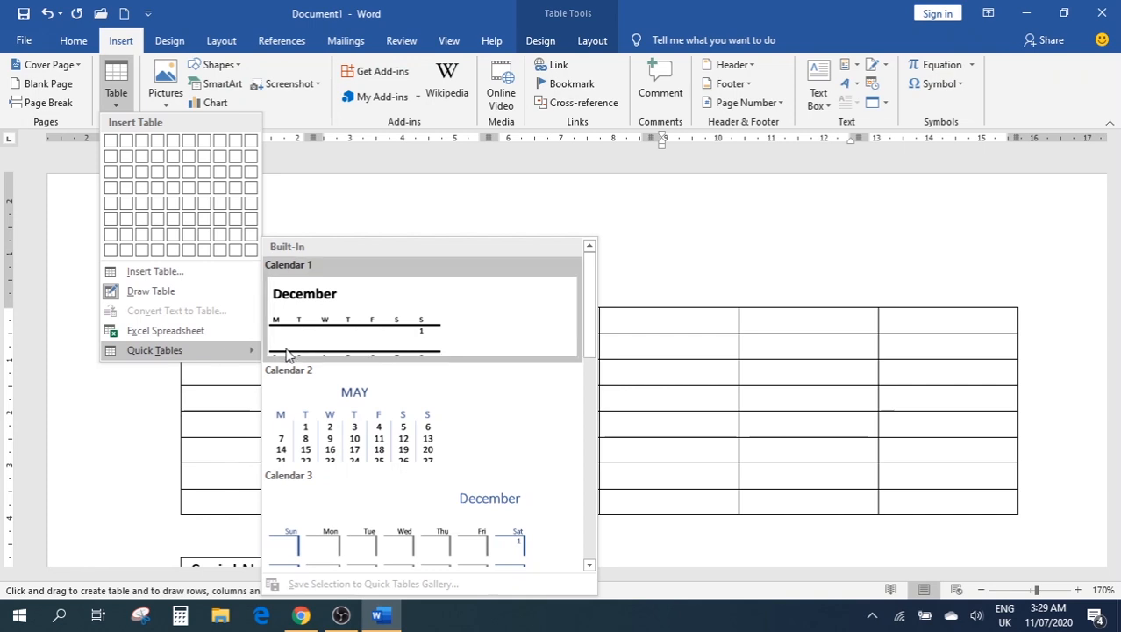
{"action": "scroll", "coordinate": [489, 376], "scroll_direction": "down", "scroll_amount": 4}
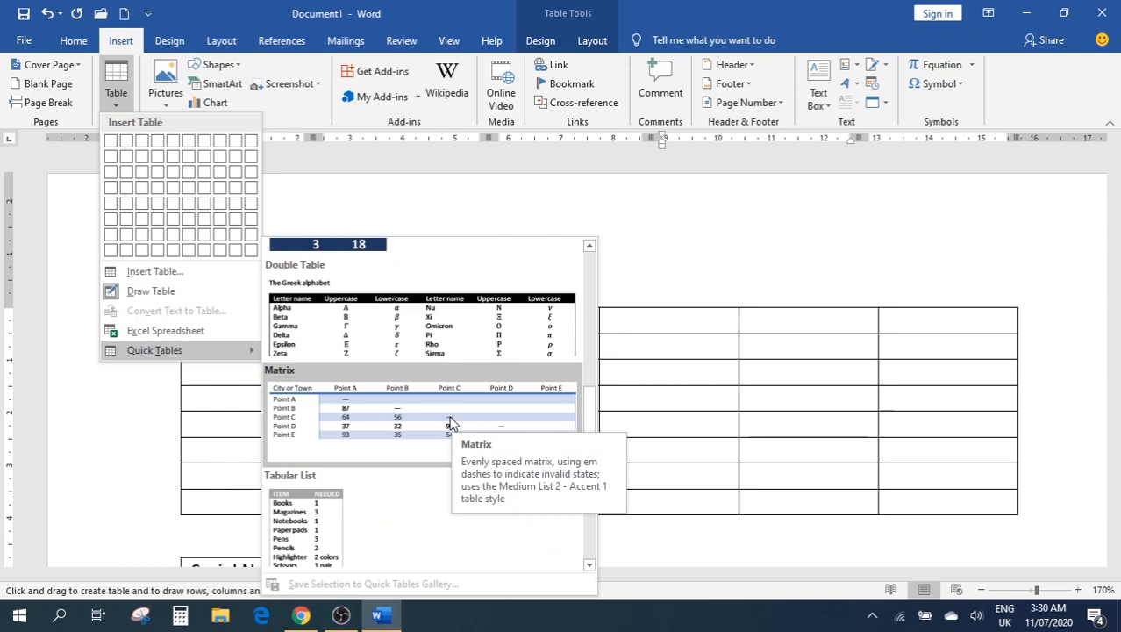
{"action": "left_click", "coordinate": [719, 233]}
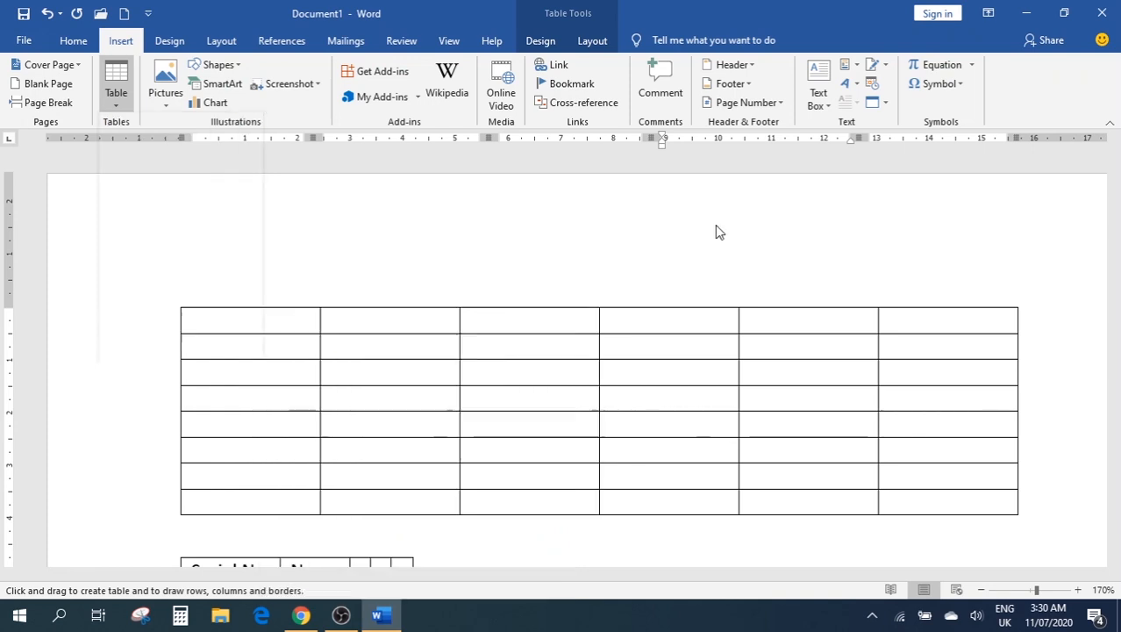
Delete all four tables with Ctrl+A and Delete, then embed a new Excel worksheet
{"action": "key", "text": "ctrl+a"}
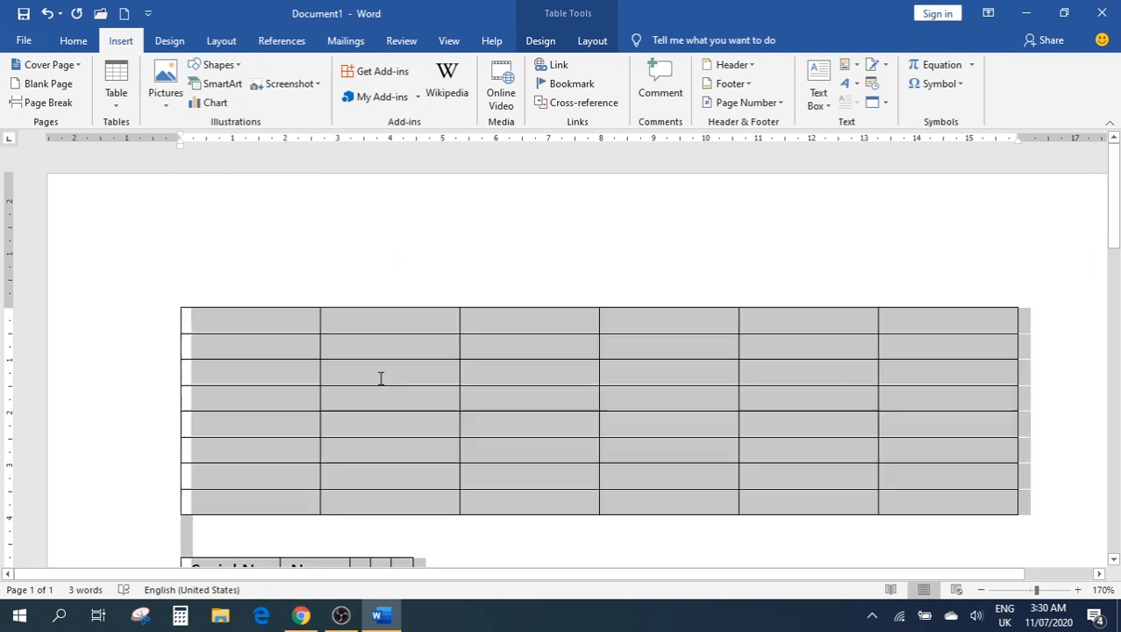
{"action": "key", "text": "Delete"}
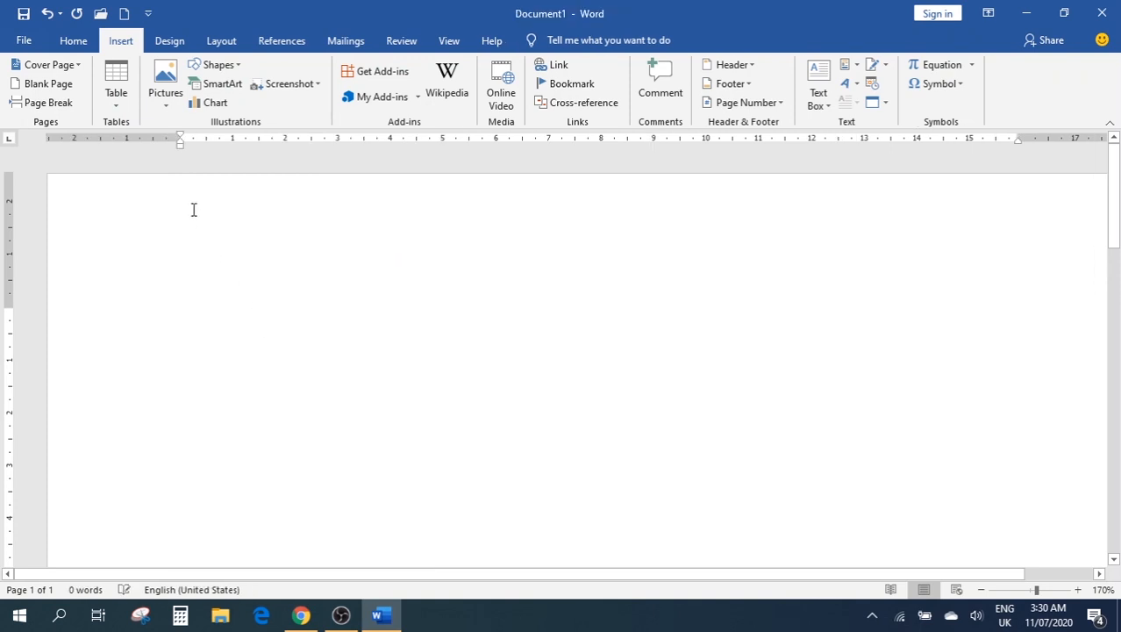
{"action": "left_click", "coordinate": [116, 92]}
{"action": "left_click", "coordinate": [181, 149]}
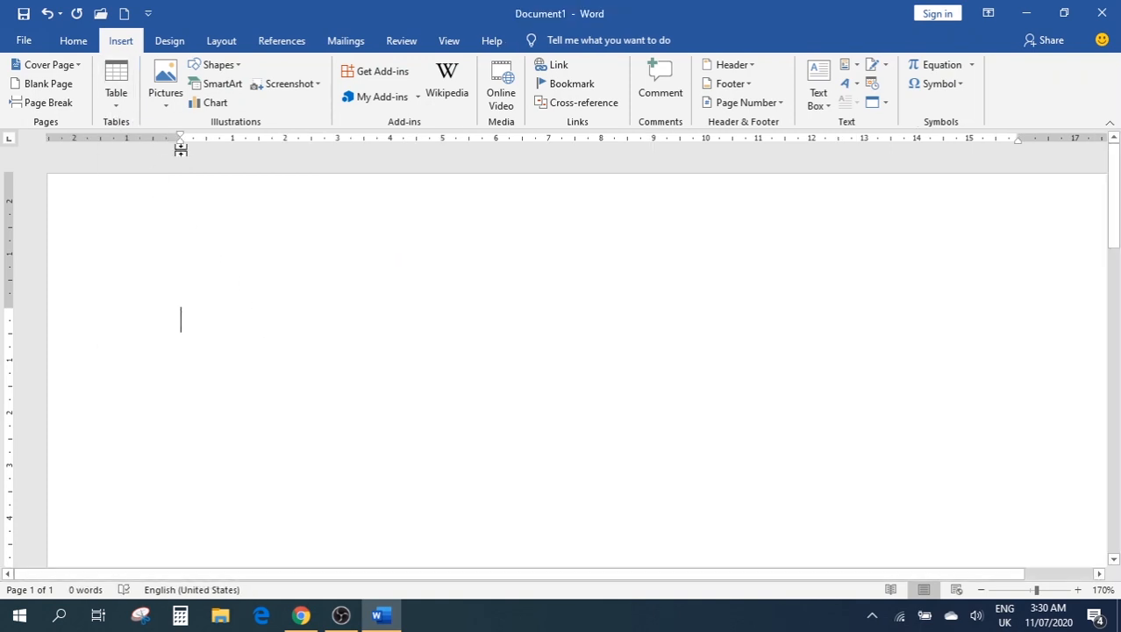
{"action": "left_click", "coordinate": [121, 94]}
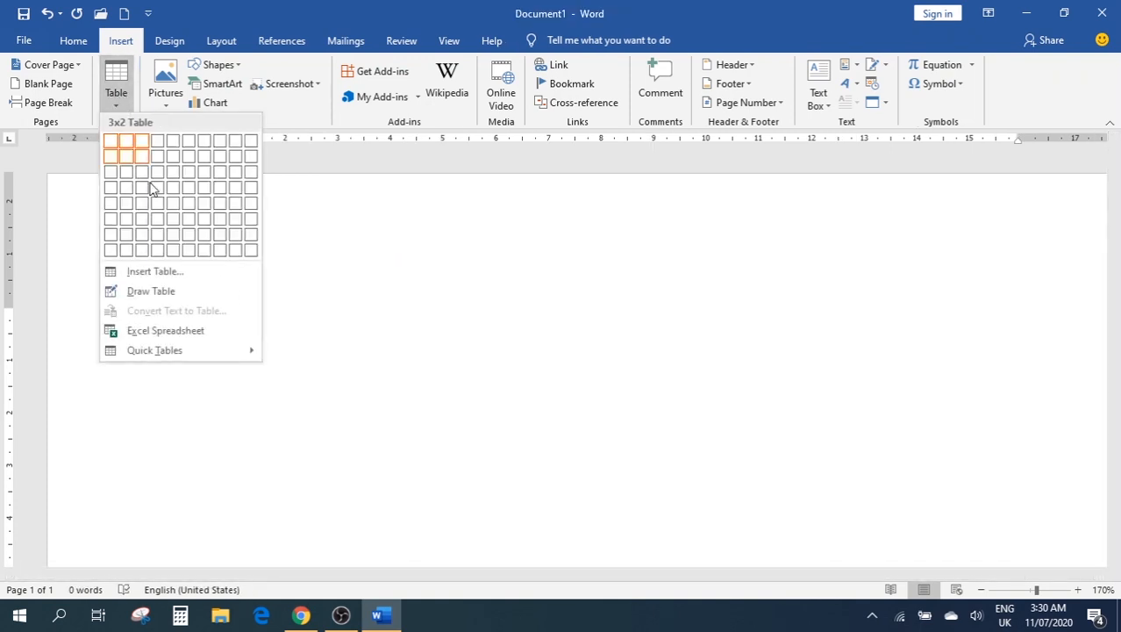
{"action": "left_click", "coordinate": [136, 333]}
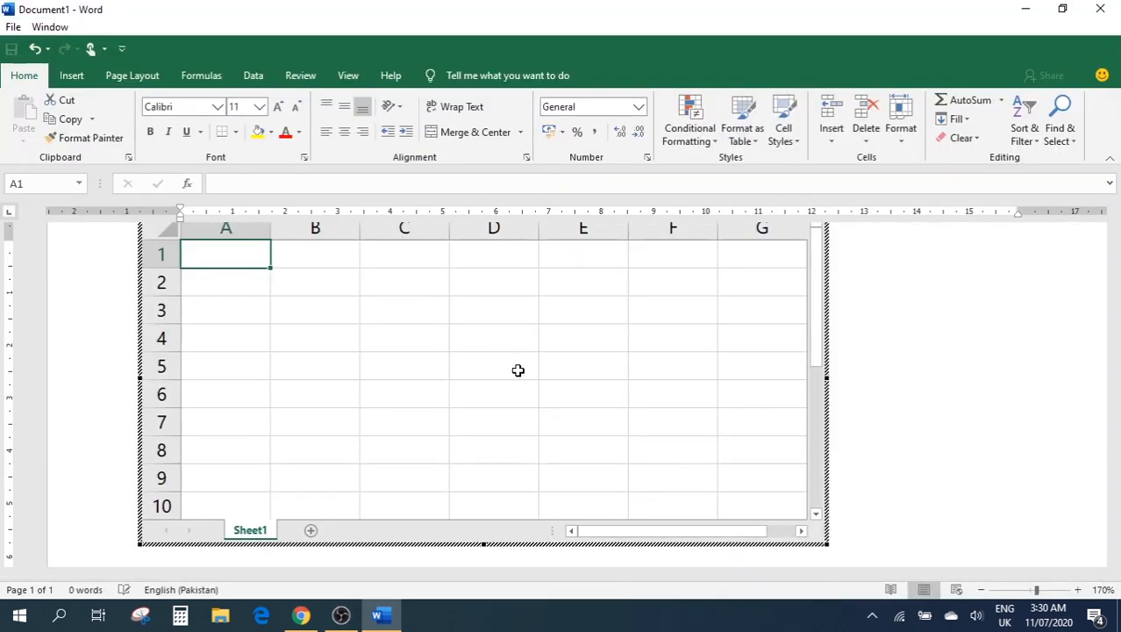
Enter 'shfshf' in E6, 'sfsdfd' in B4 and 'sfdsfds' in D5, then exit the worksheet
{"action": "left_click", "coordinate": [451, 363]}
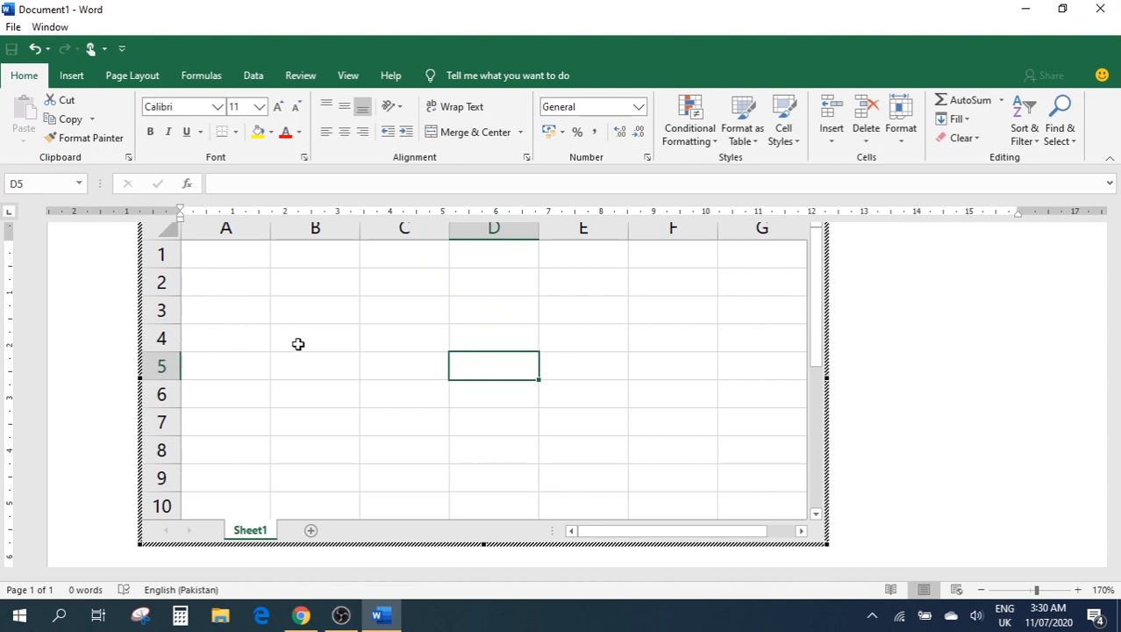
{"action": "left_click", "coordinate": [246, 252]}
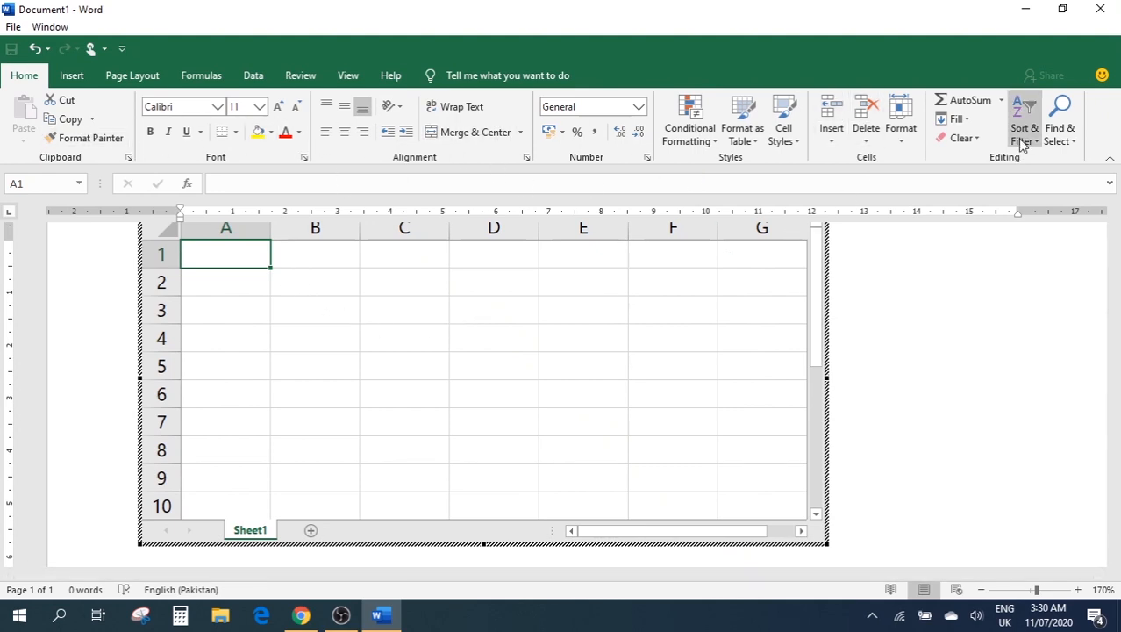
{"action": "left_click", "coordinate": [554, 390]}
{"action": "type", "text": "shfshf"}
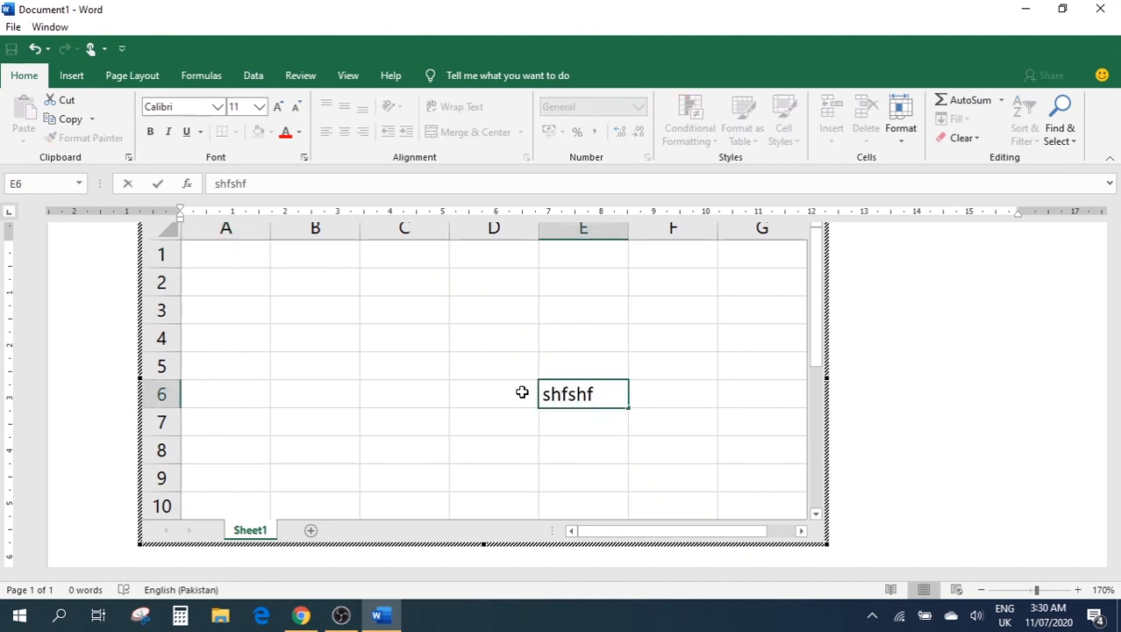
{"action": "left_click", "coordinate": [334, 348]}
{"action": "type", "text": "sfsdfd"}
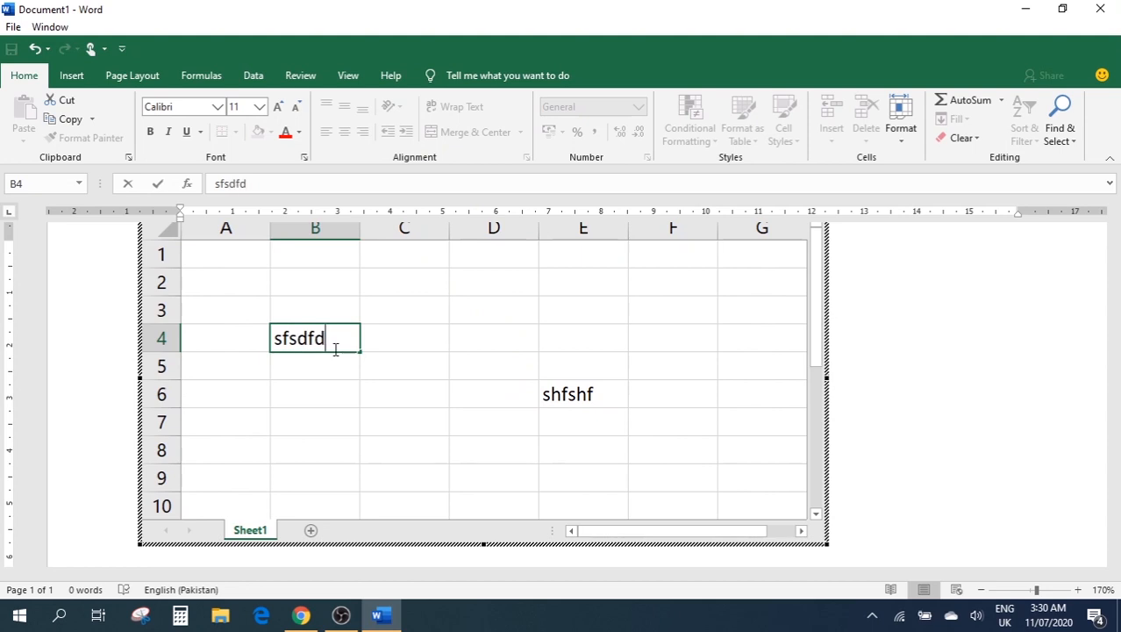
{"action": "left_click", "coordinate": [492, 366]}
{"action": "type", "text": "sfdsfds"}
{"action": "left_click", "coordinate": [400, 367]}
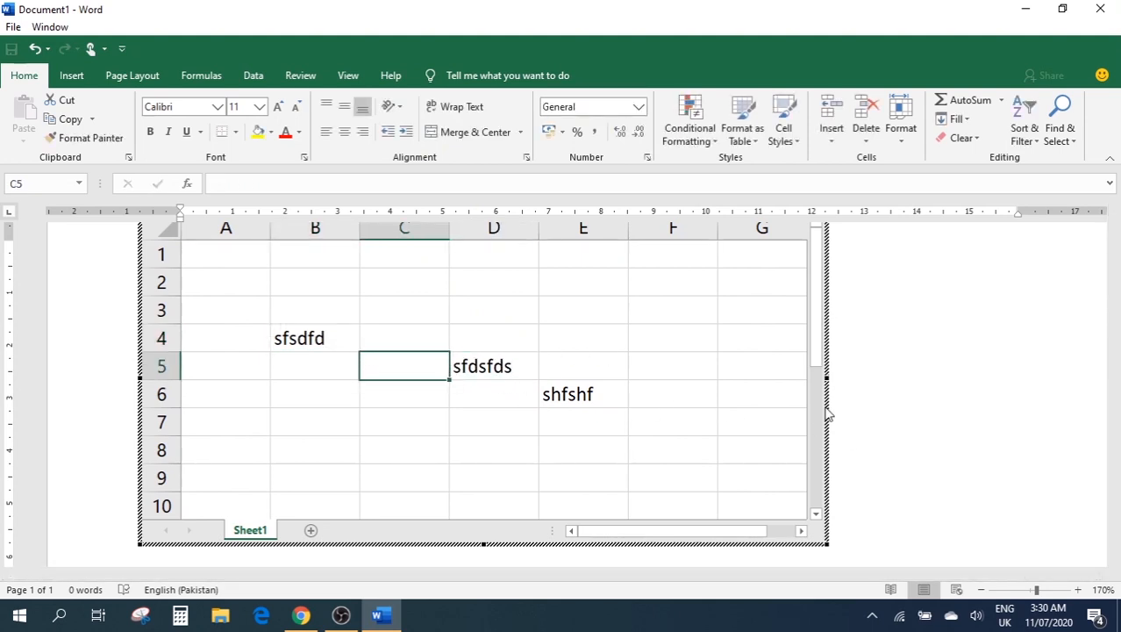
{"action": "left_click", "coordinate": [918, 354]}
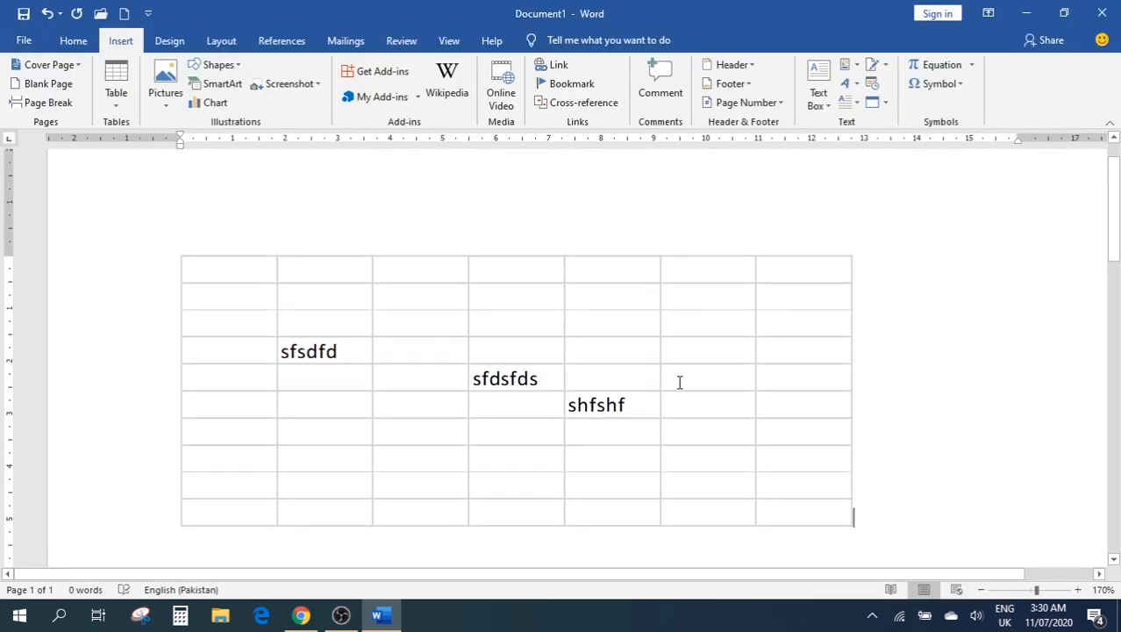
{"action": "scroll", "coordinate": [560, 372], "scroll_direction": "up", "scroll_amount": 1}
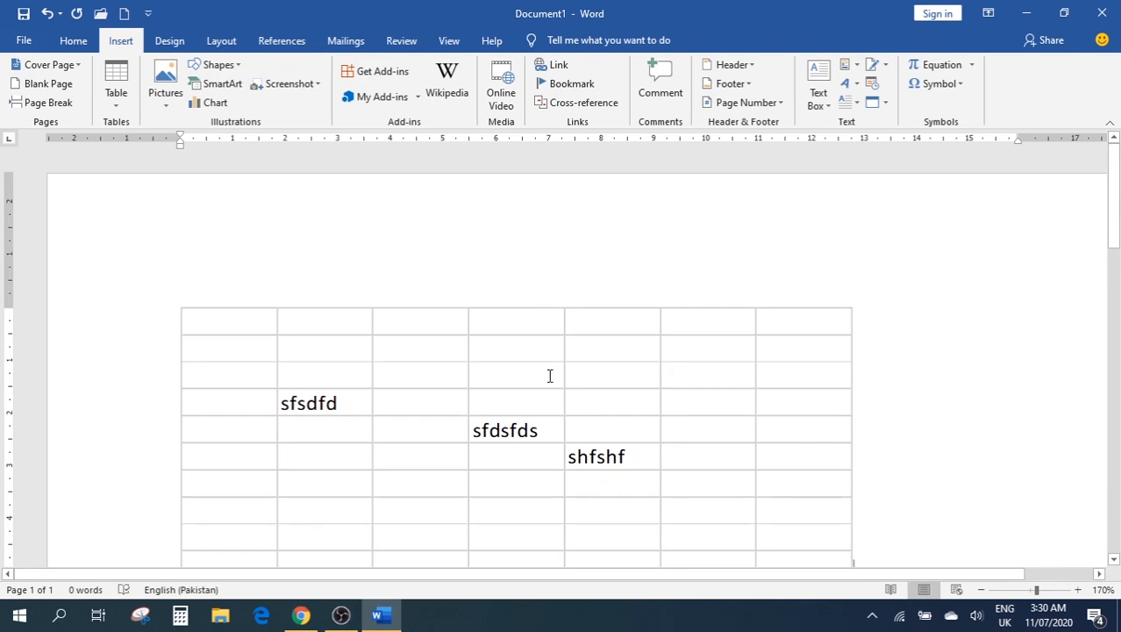
{"action": "scroll", "coordinate": [552, 373], "scroll_direction": "down", "scroll_amount": 2}
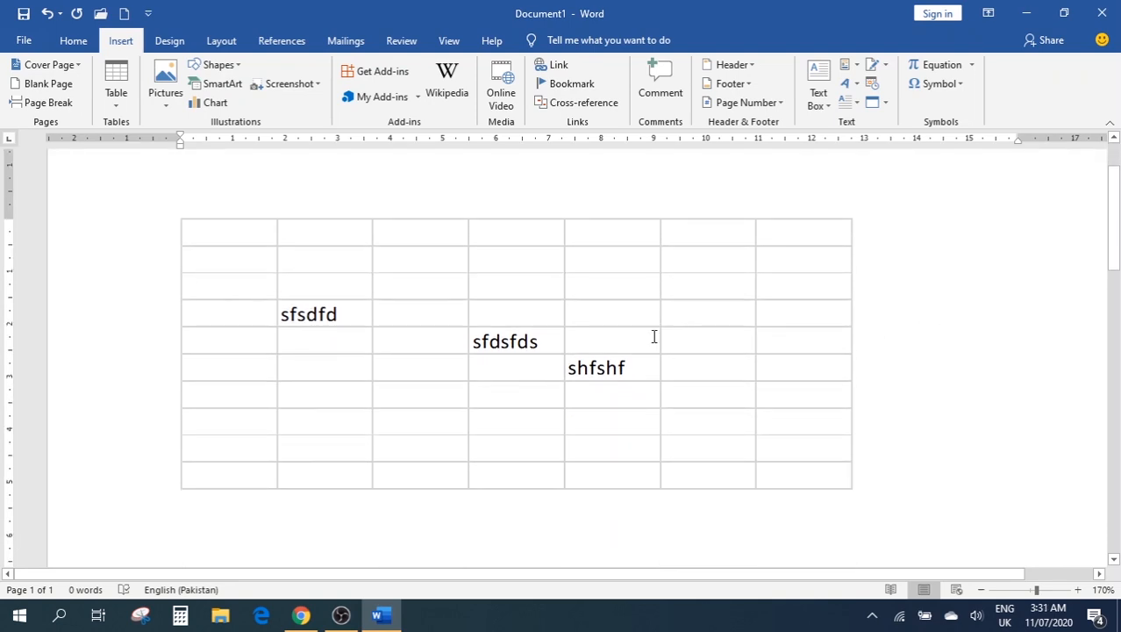
{"action": "left_click", "coordinate": [605, 322]}
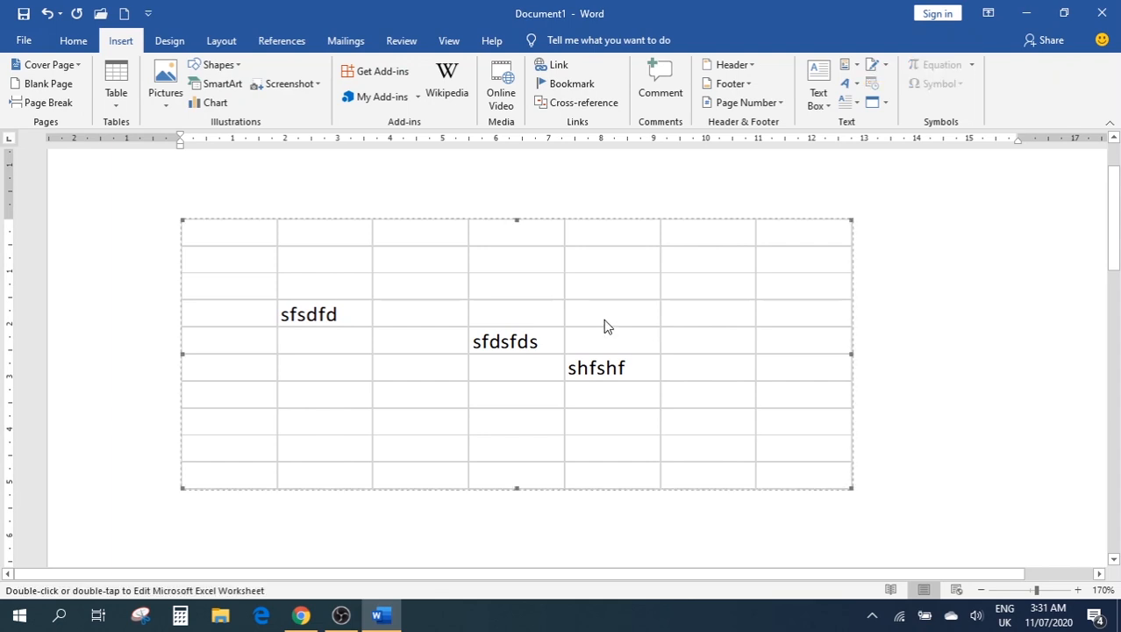
{"action": "double_click", "coordinate": [601, 319]}
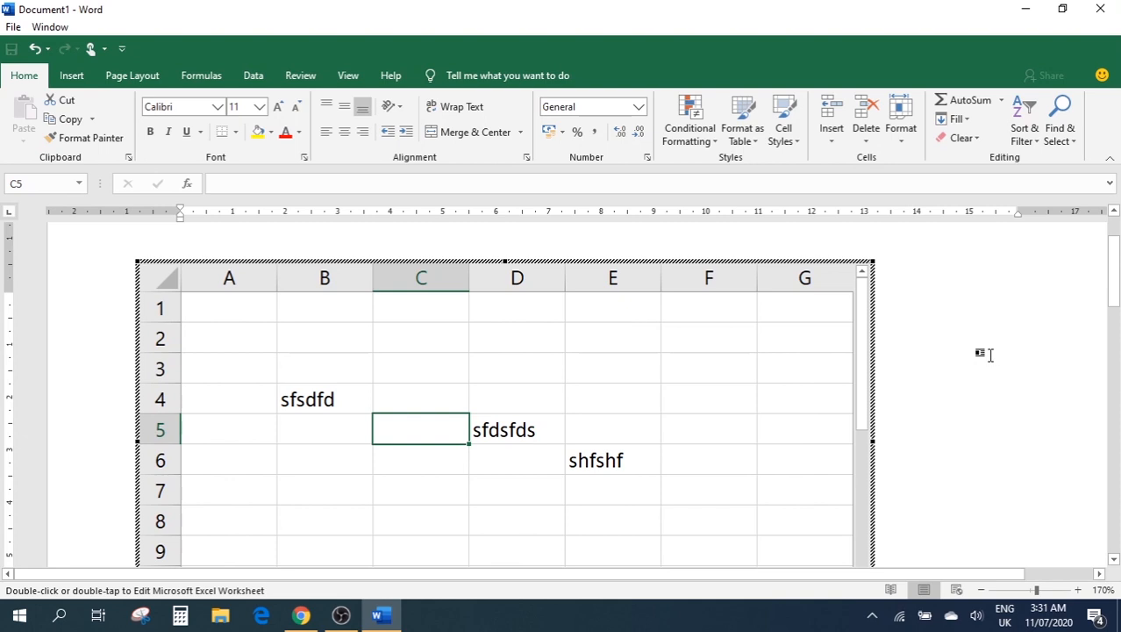
{"action": "left_click", "coordinate": [930, 345]}
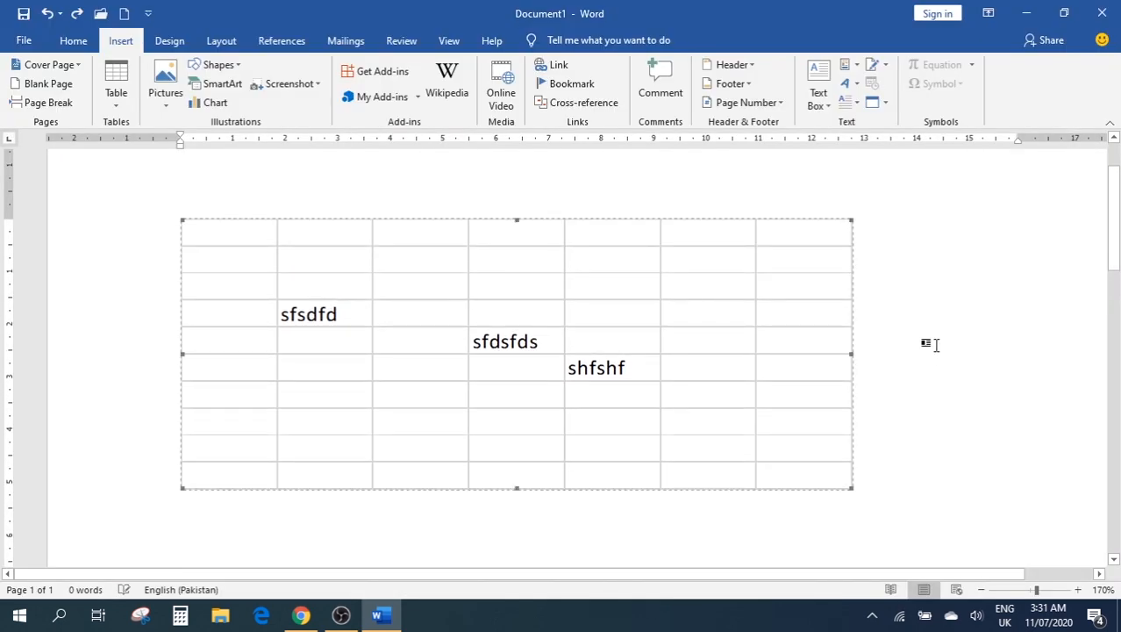
Delete the embedded worksheet and bring up the Pictures source options
{"action": "key", "text": "Delete"}
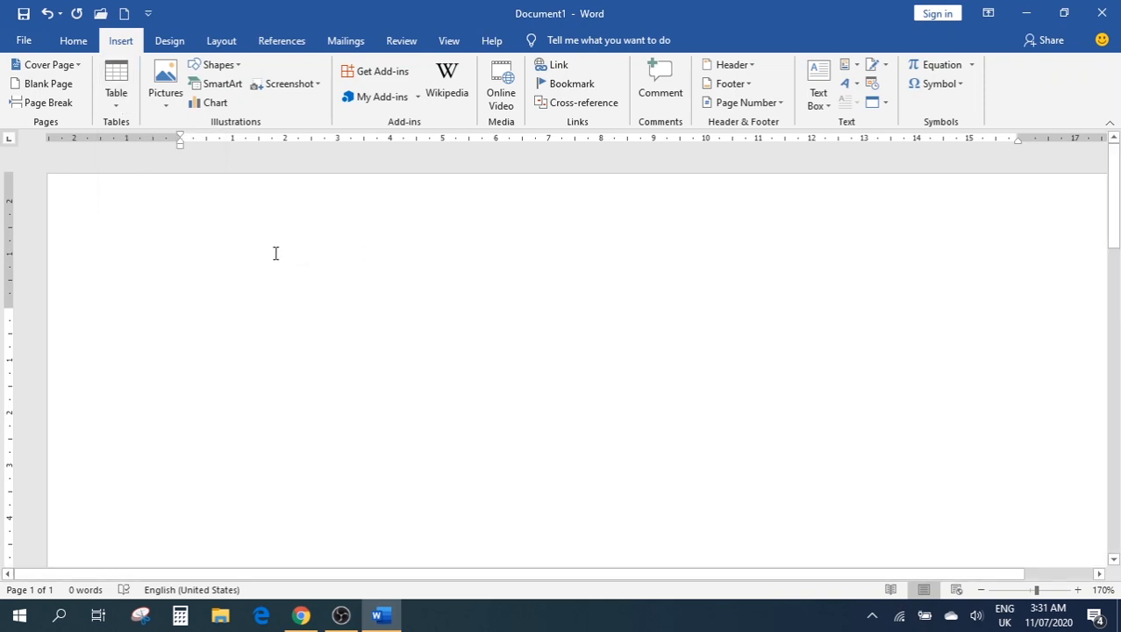
{"action": "left_click", "coordinate": [173, 105]}
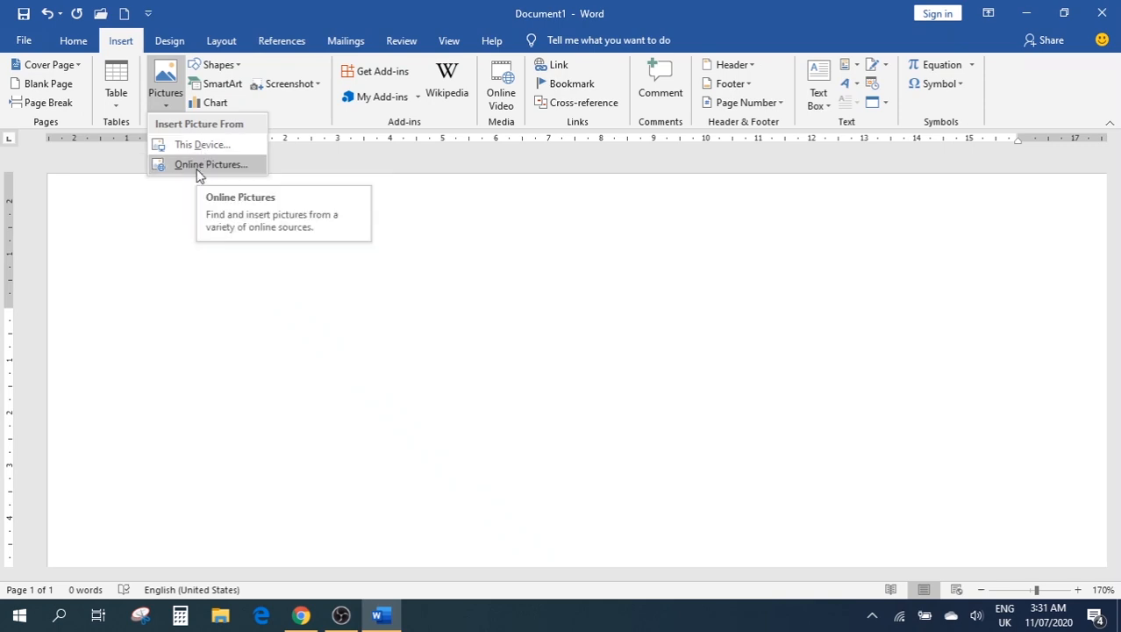
Insert Screenshot (4) from the Pictures > Screenshots folder via This Device
{"action": "left_click", "coordinate": [186, 145]}
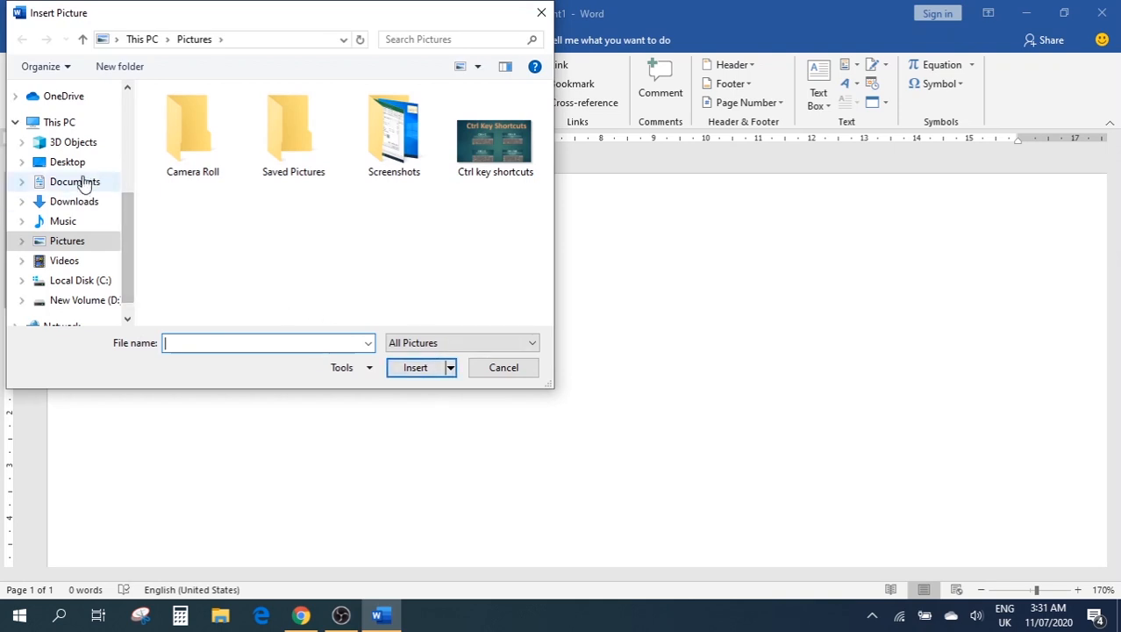
{"action": "scroll", "coordinate": [80, 197], "scroll_direction": "up", "scroll_amount": 3}
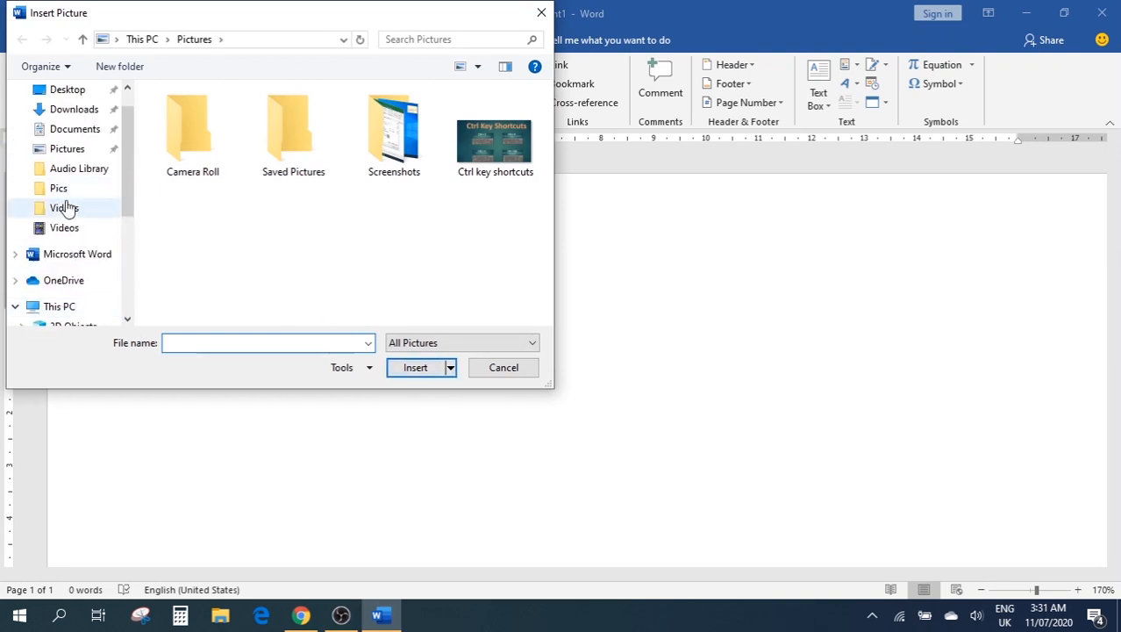
{"action": "left_click", "coordinate": [58, 189]}
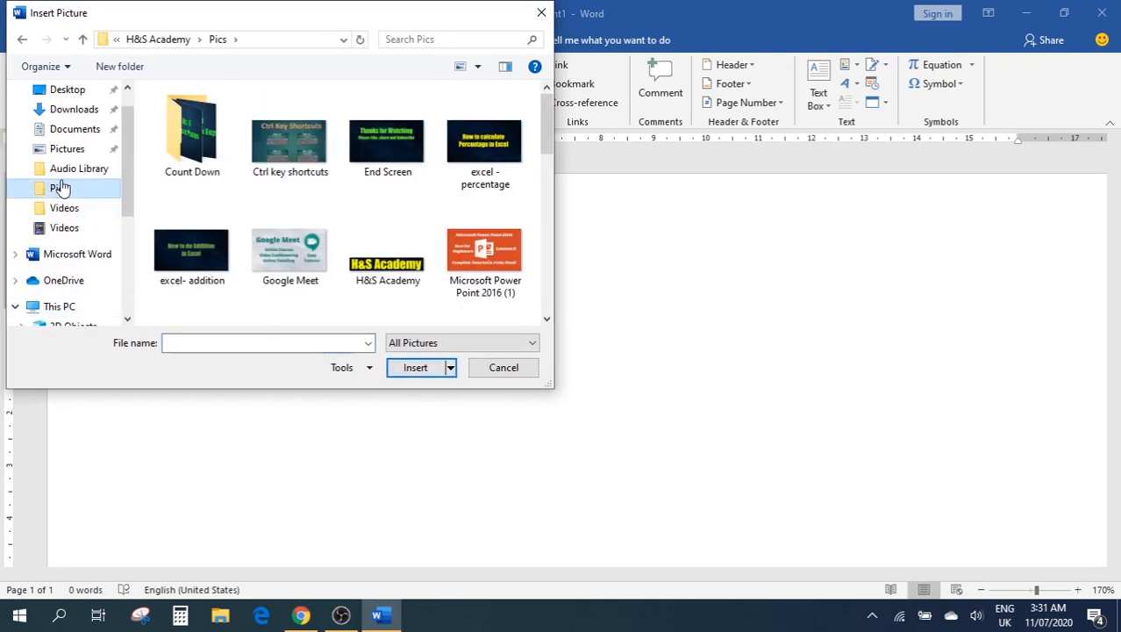
{"action": "scroll", "coordinate": [40, 175], "scroll_direction": "up", "scroll_amount": 1}
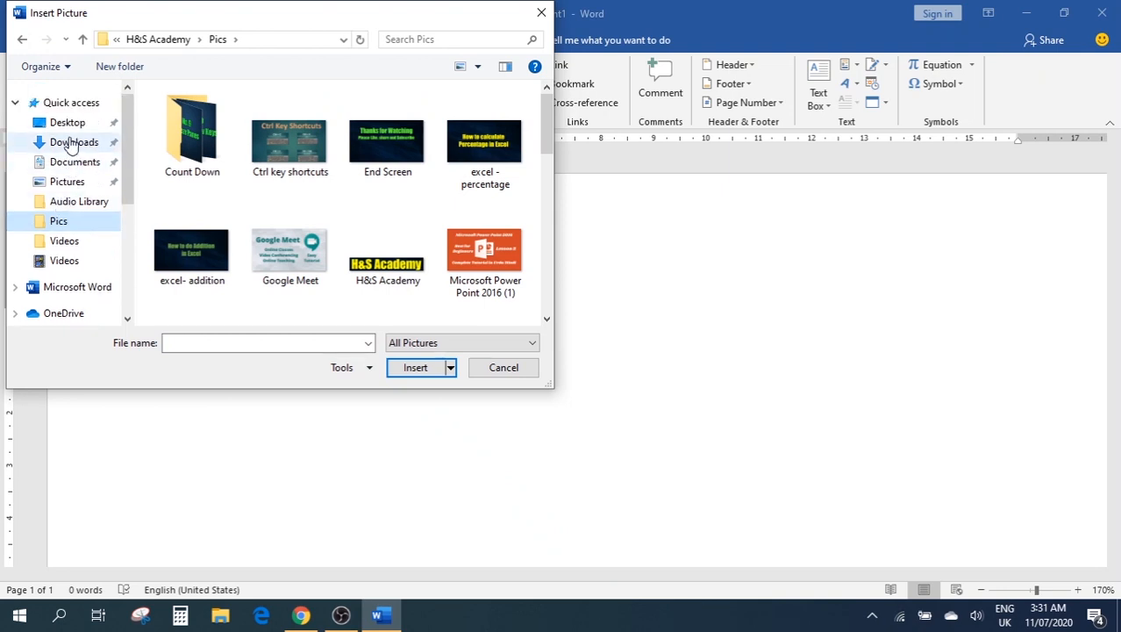
{"action": "left_click", "coordinate": [72, 143]}
{"action": "left_click", "coordinate": [70, 181]}
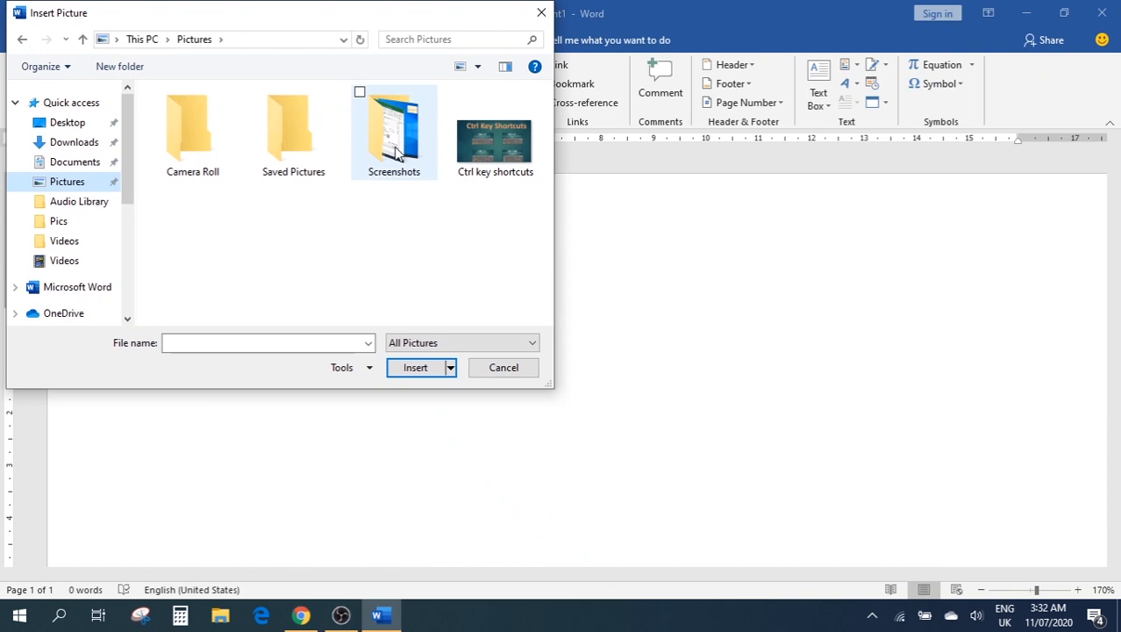
{"action": "double_click", "coordinate": [281, 133]}
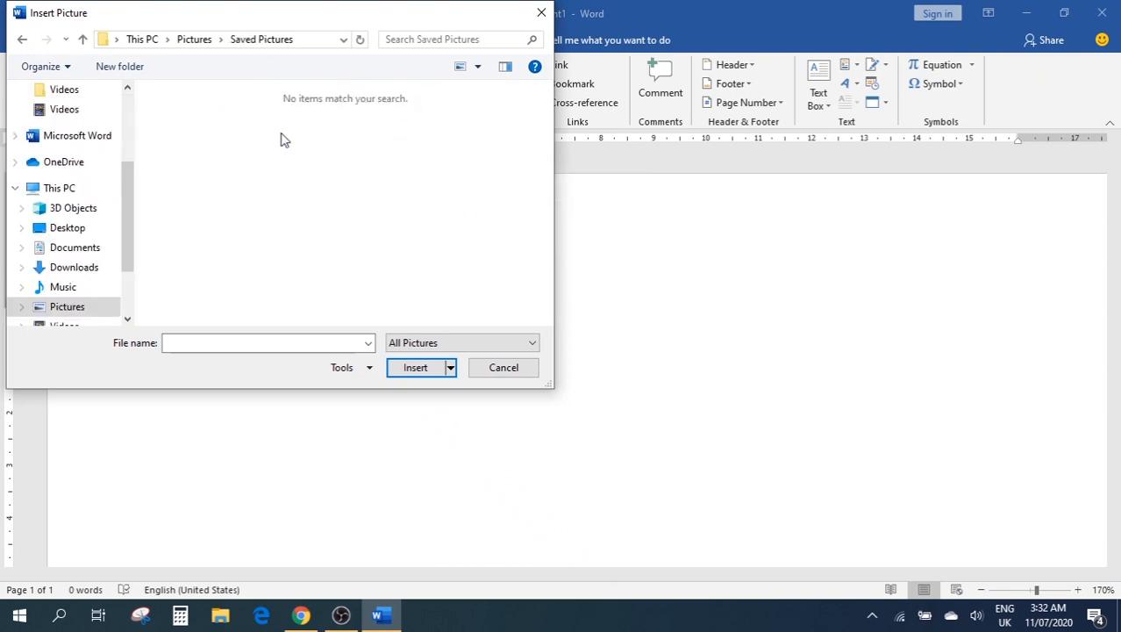
{"action": "left_click", "coordinate": [22, 40]}
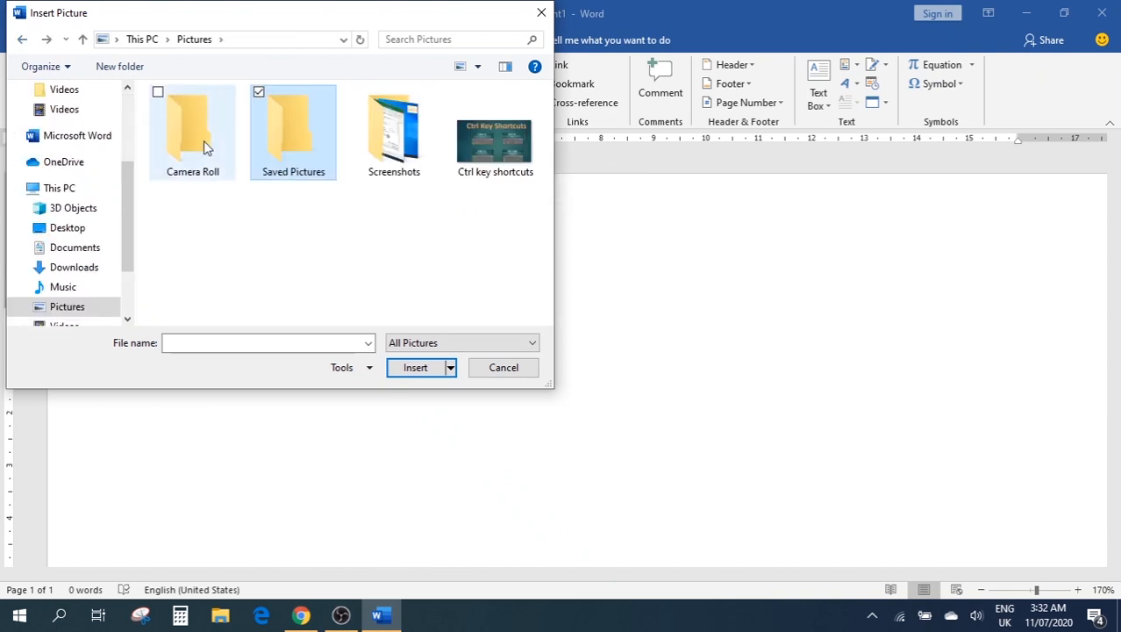
{"action": "double_click", "coordinate": [197, 140]}
{"action": "left_click", "coordinate": [22, 40]}
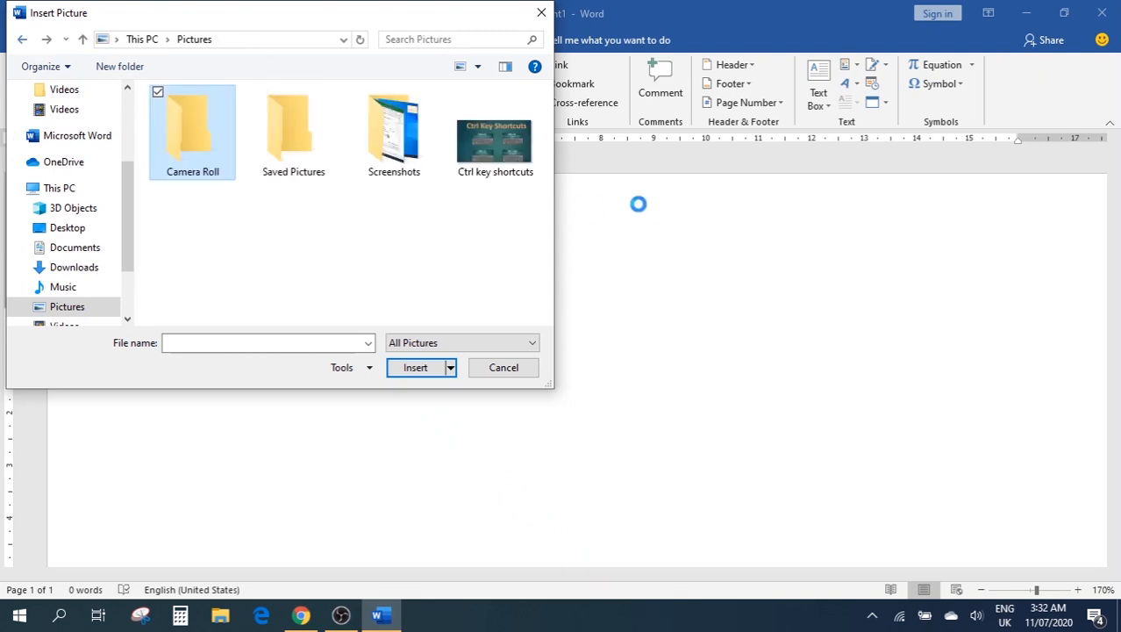
{"action": "double_click", "coordinate": [405, 140]}
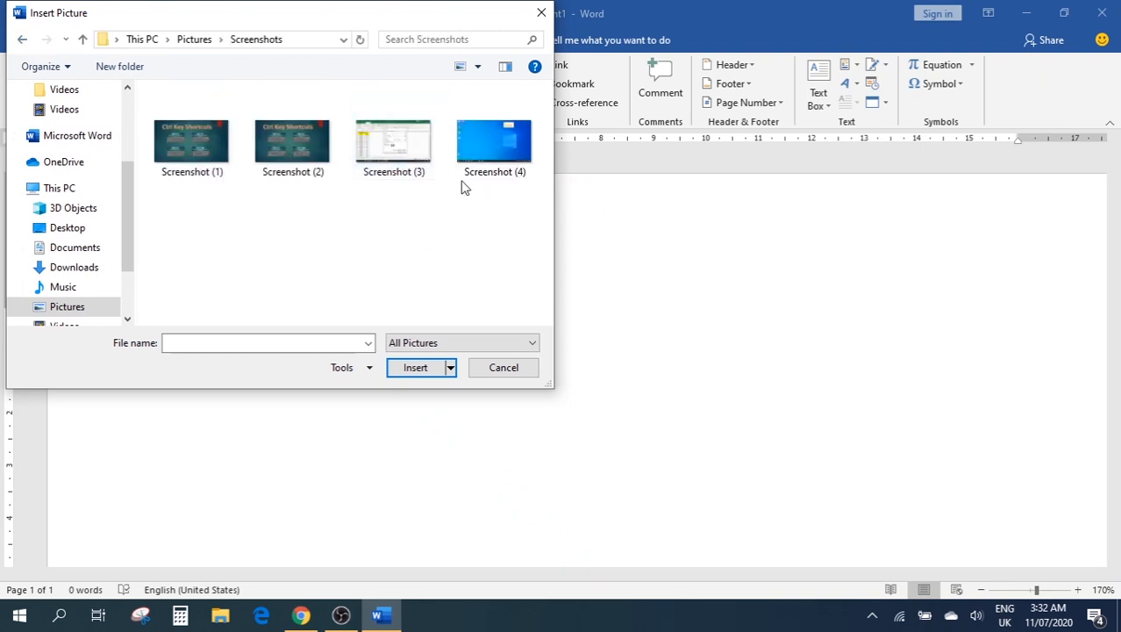
{"action": "left_click", "coordinate": [482, 147]}
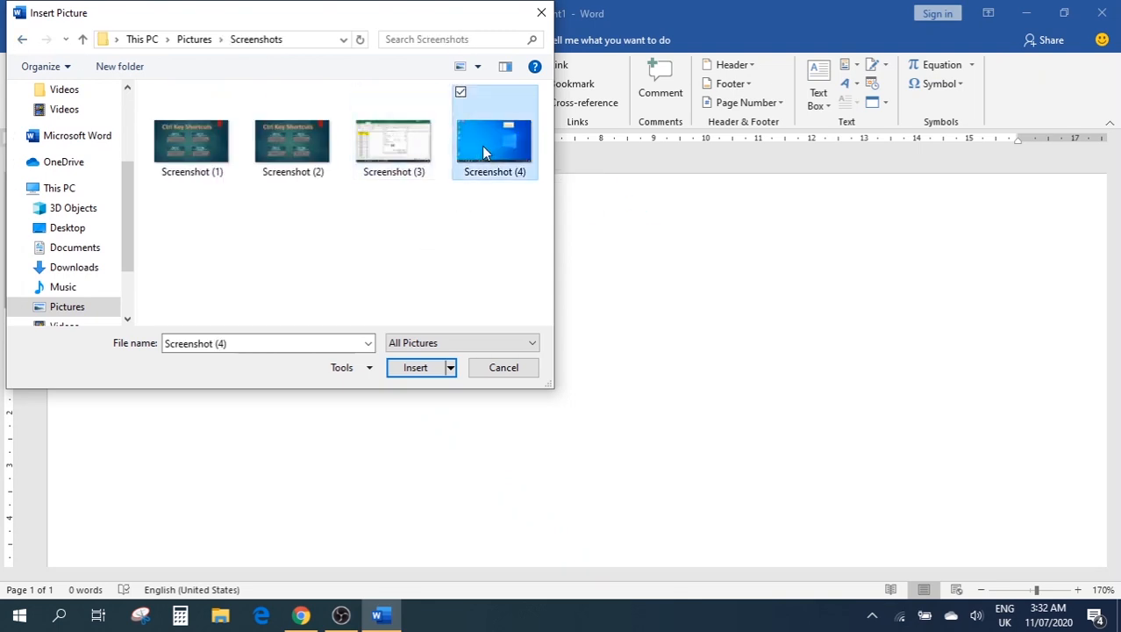
{"action": "left_click", "coordinate": [415, 368]}
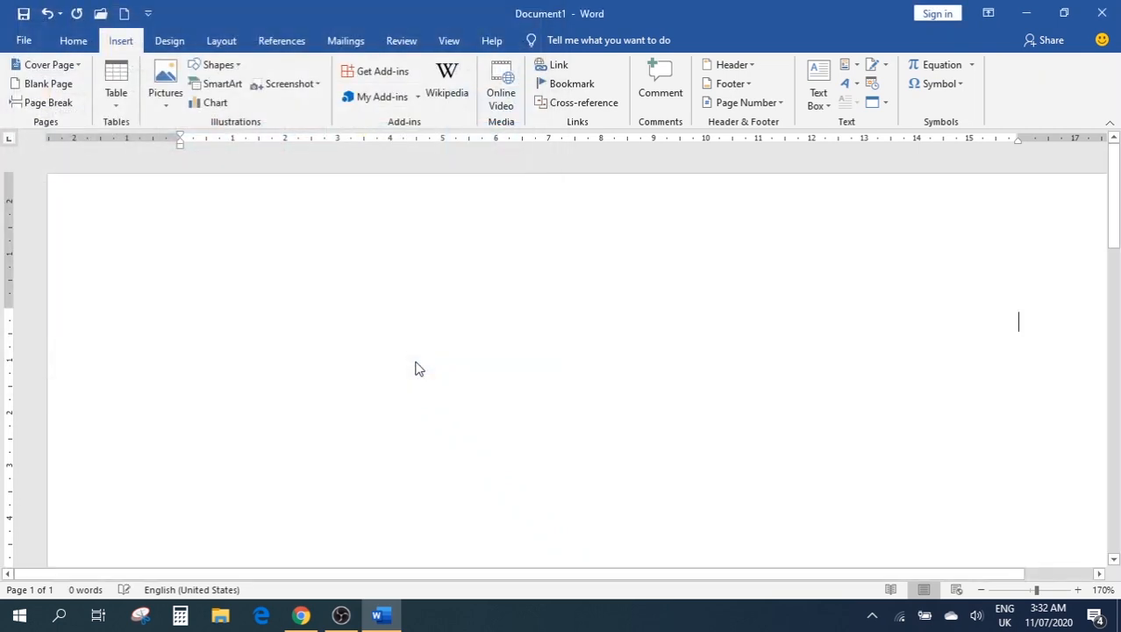
Delete the inserted screenshot and reopen the This Device picture dialog
{"action": "scroll", "coordinate": [676, 383], "scroll_direction": "down", "scroll_amount": 3}
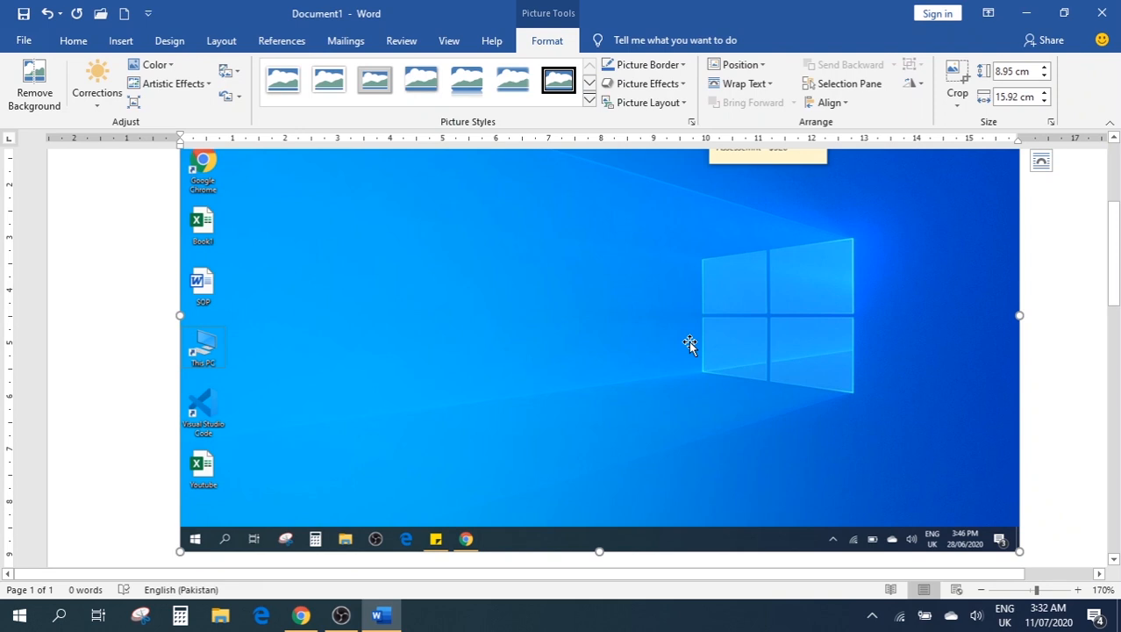
{"action": "key", "text": "Delete"}
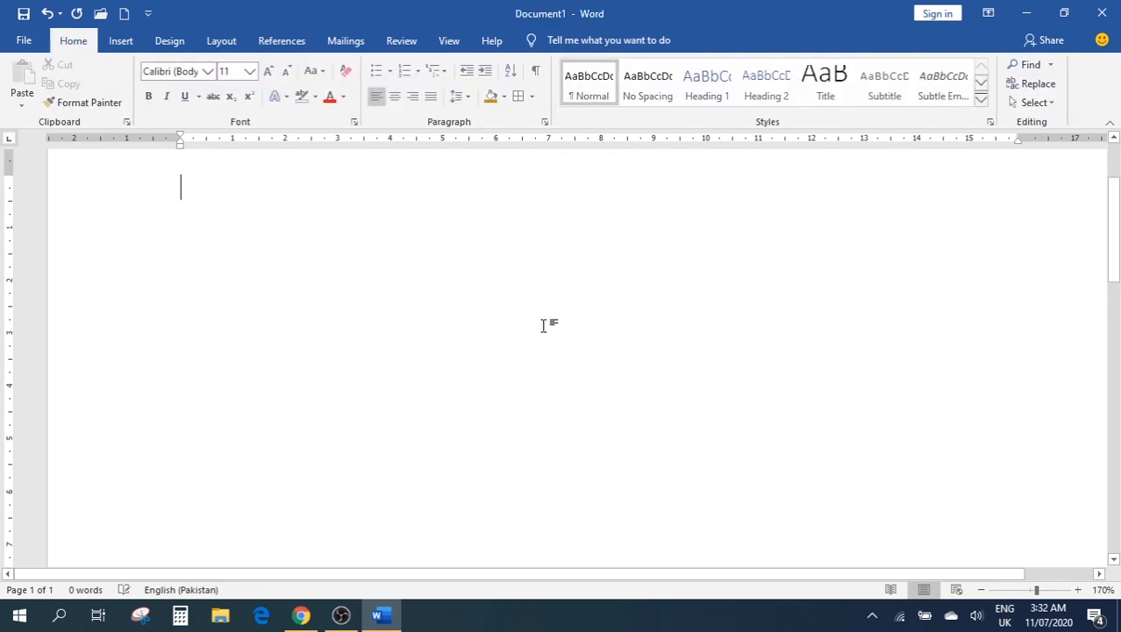
{"action": "scroll", "coordinate": [509, 333], "scroll_direction": "up", "scroll_amount": 3}
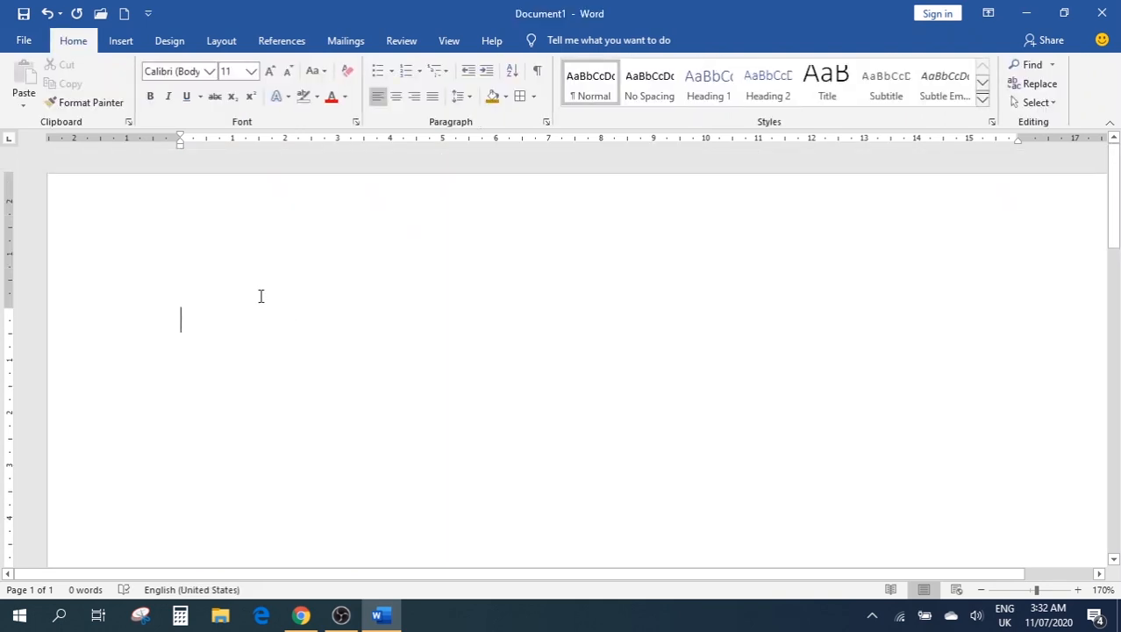
{"action": "left_click", "coordinate": [124, 53]}
{"action": "left_click", "coordinate": [163, 94]}
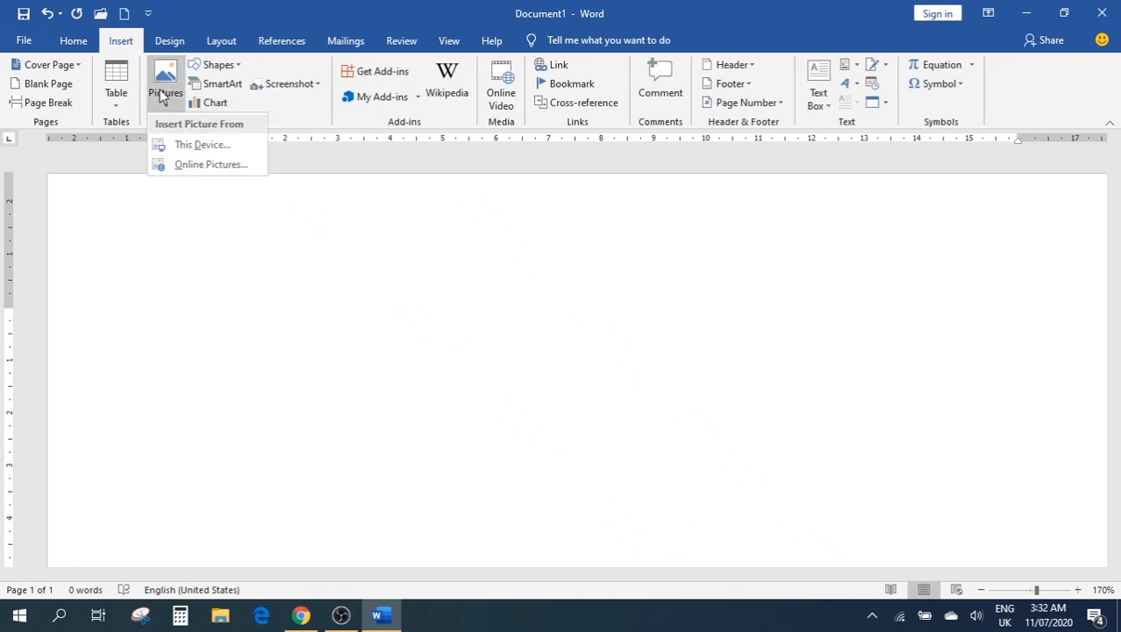
{"action": "left_click", "coordinate": [193, 149]}
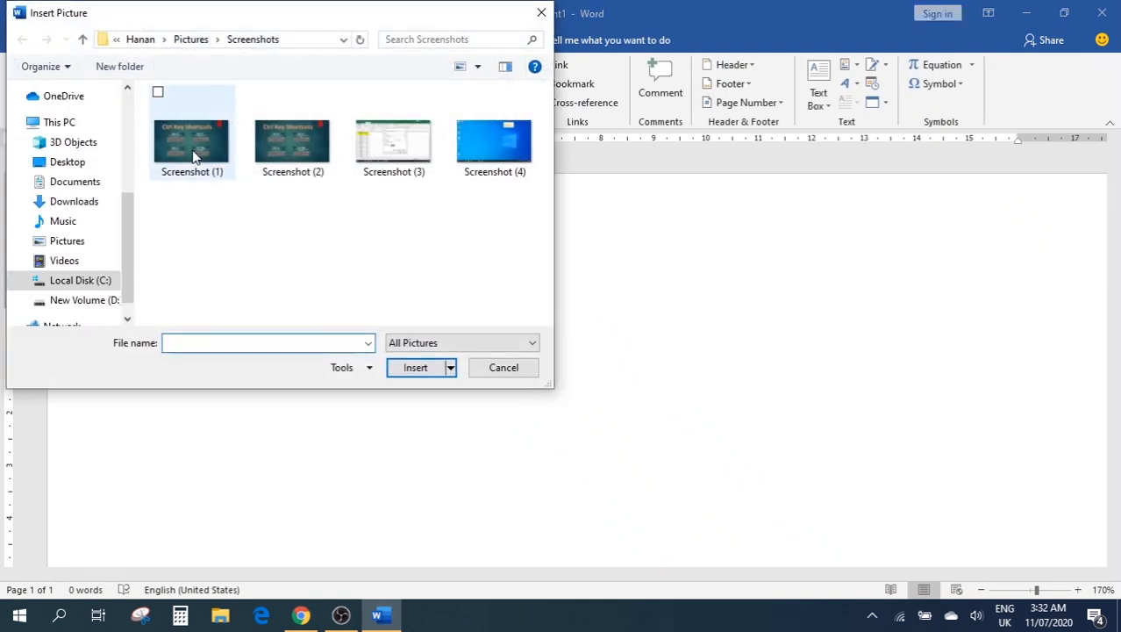
Insert Screenshot (1), the Ctrl Key Shortcuts image, into the page
{"action": "left_click", "coordinate": [210, 158]}
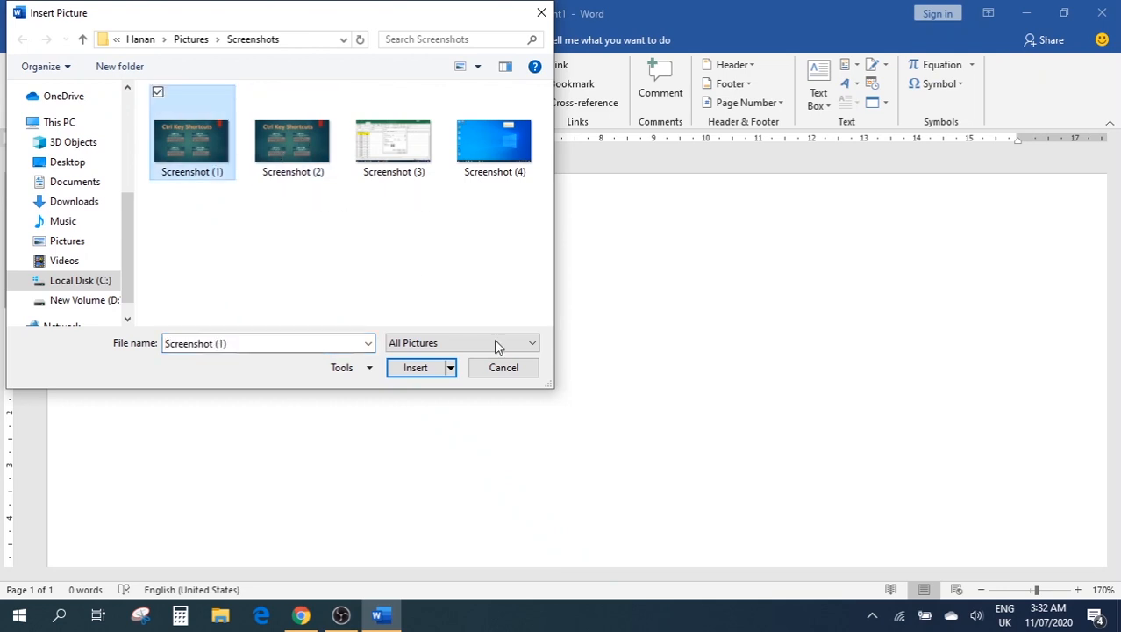
{"action": "left_click", "coordinate": [410, 369]}
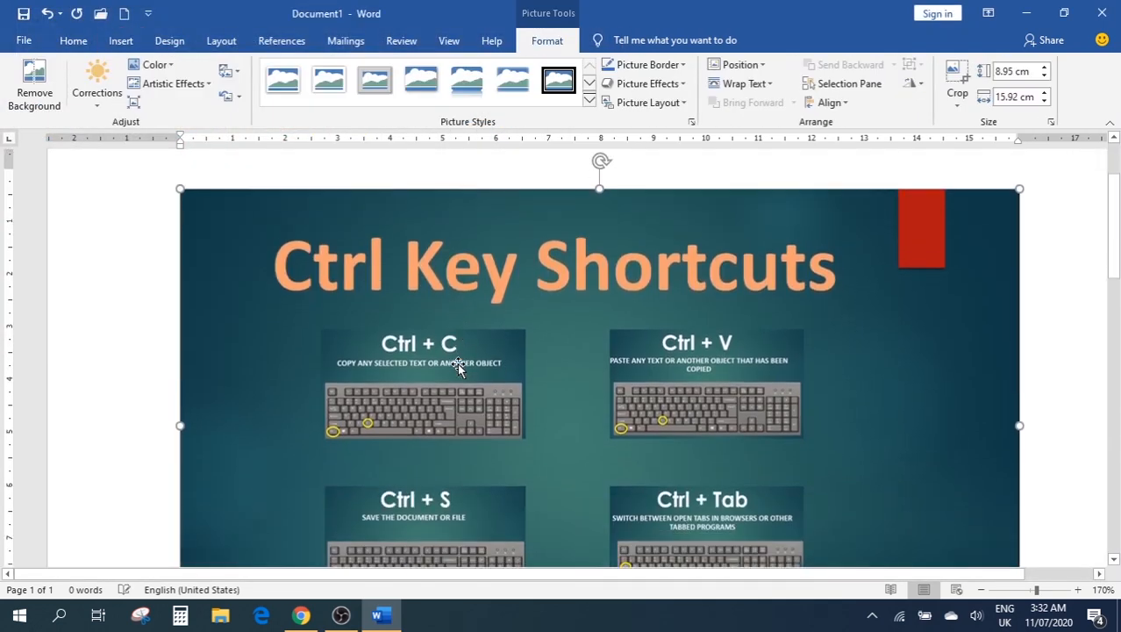
{"action": "scroll", "coordinate": [789, 360], "scroll_direction": "down", "scroll_amount": 3}
{"action": "scroll", "coordinate": [800, 358], "scroll_direction": "up", "scroll_amount": 5}
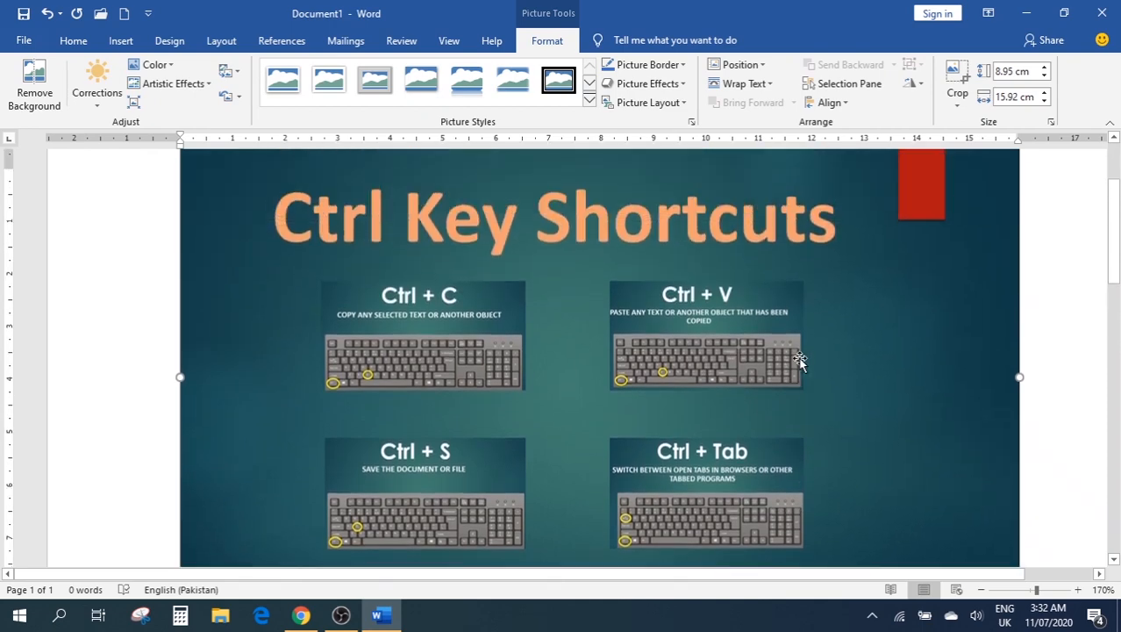
Shrink the picture to about 3.14 cm by 5.58 cm by dragging its corner
{"action": "left_click_drag", "start_coordinate": [1017, 256], "coordinate": [213, 459]}
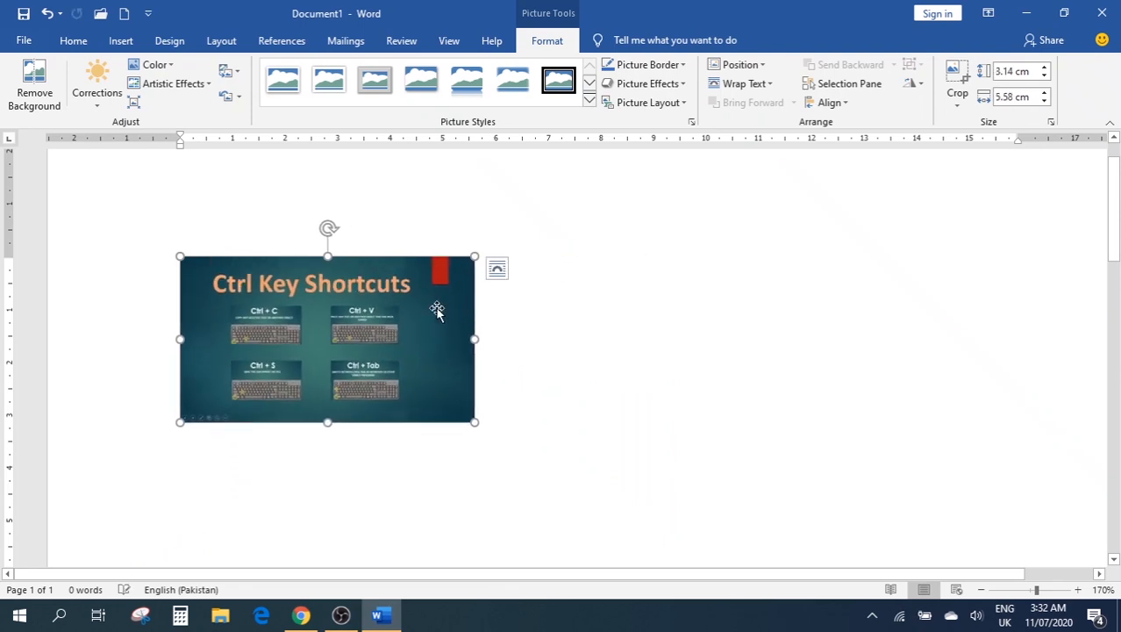
{"action": "left_click", "coordinate": [649, 393]}
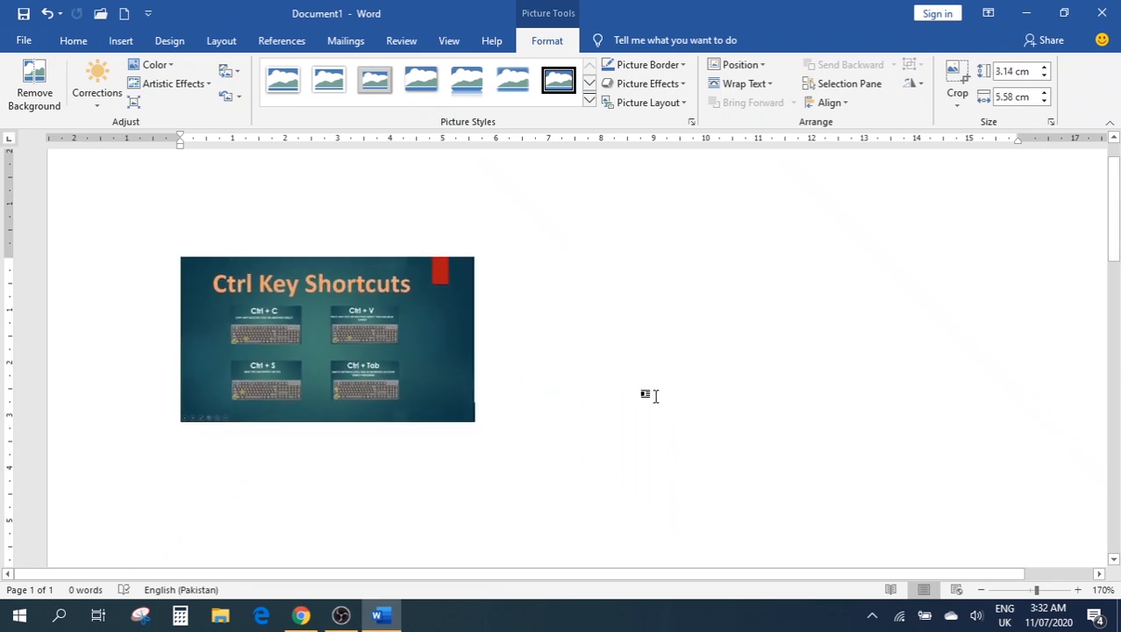
{"action": "left_click", "coordinate": [463, 318]}
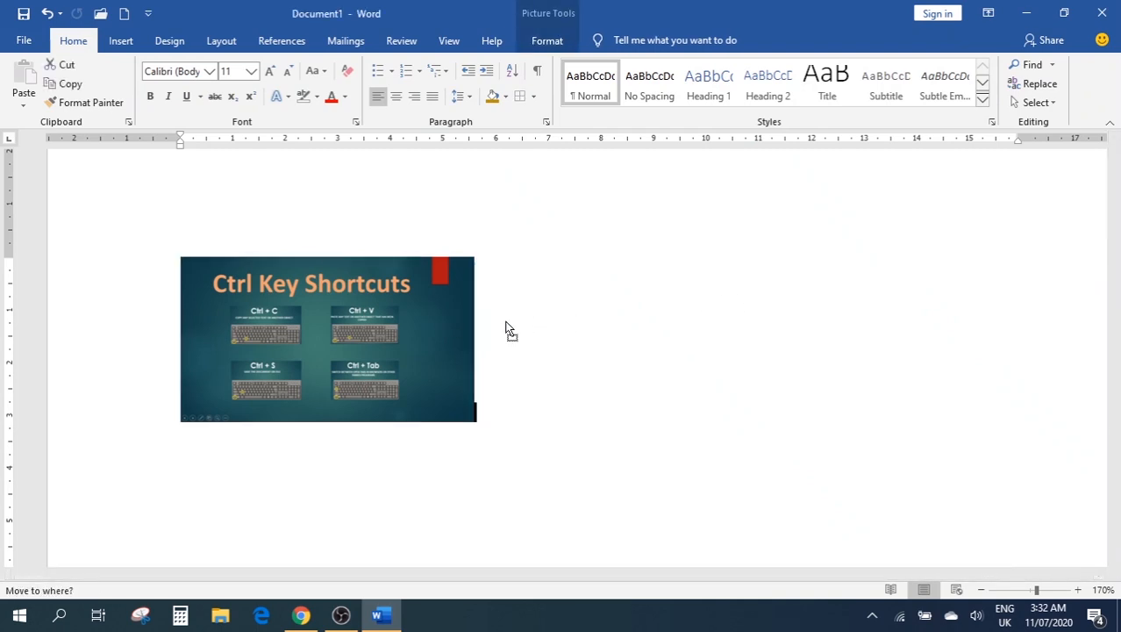
{"action": "left_click", "coordinate": [909, 319]}
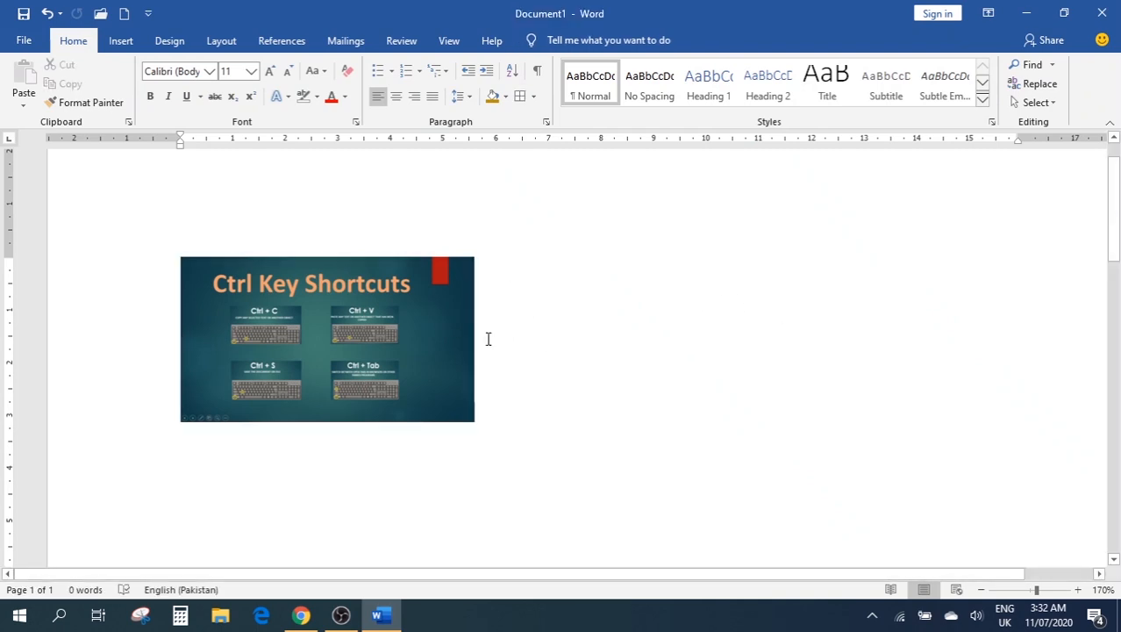
{"action": "left_click", "coordinate": [389, 327]}
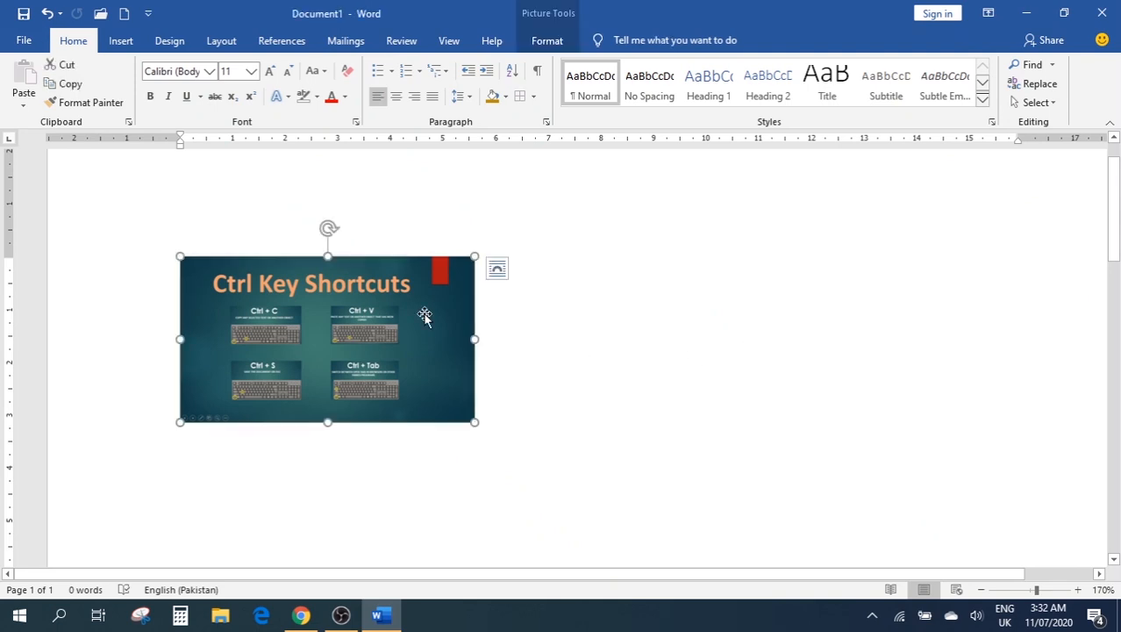
Apply Square text wrapping to the Ctrl Key Shortcuts picture
{"action": "left_click", "coordinate": [544, 44]}
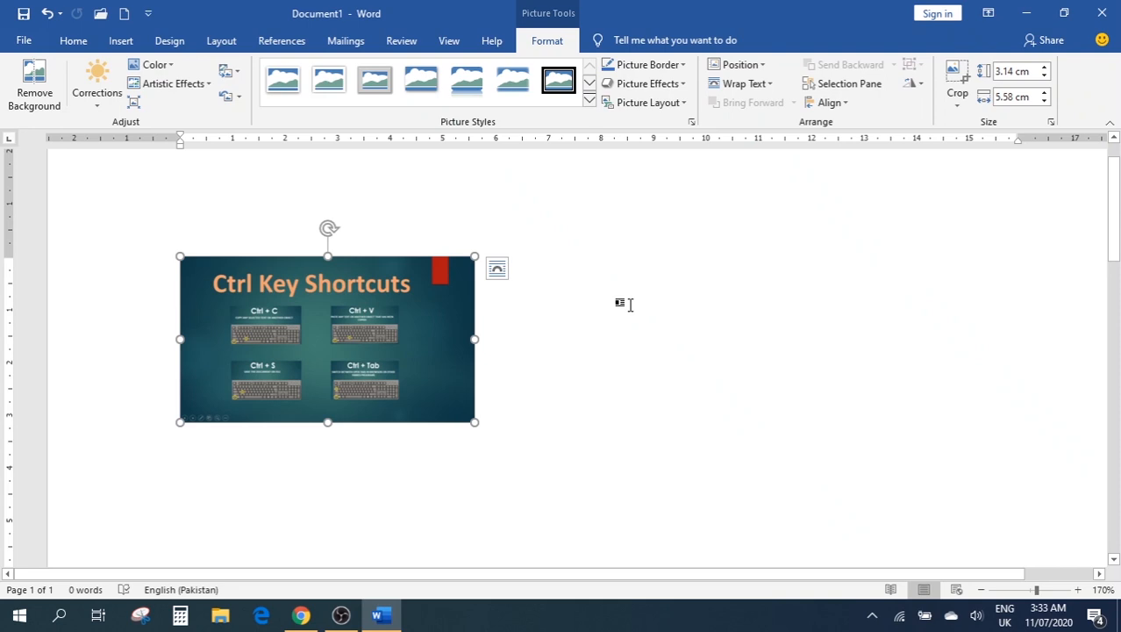
{"action": "left_click", "coordinate": [762, 88]}
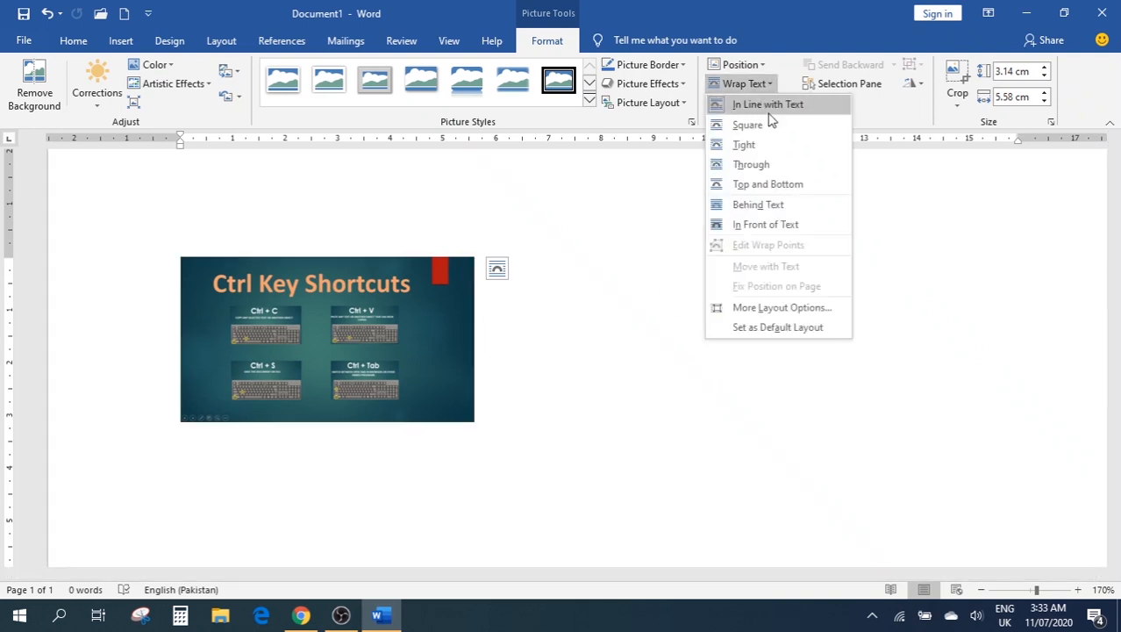
{"action": "left_click", "coordinate": [747, 126]}
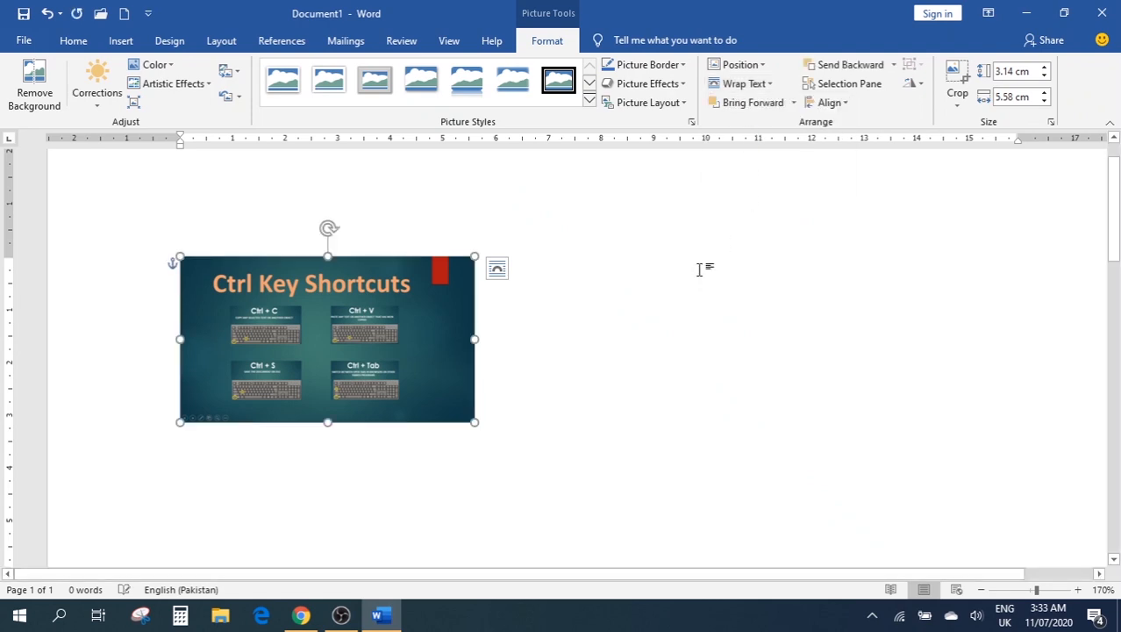
Drag the picture to the left side of the page and deselect it
{"action": "left_click_drag", "start_coordinate": [380, 325], "coordinate": [839, 228]}
{"action": "scroll", "coordinate": [463, 364], "scroll_direction": "down", "scroll_amount": 2}
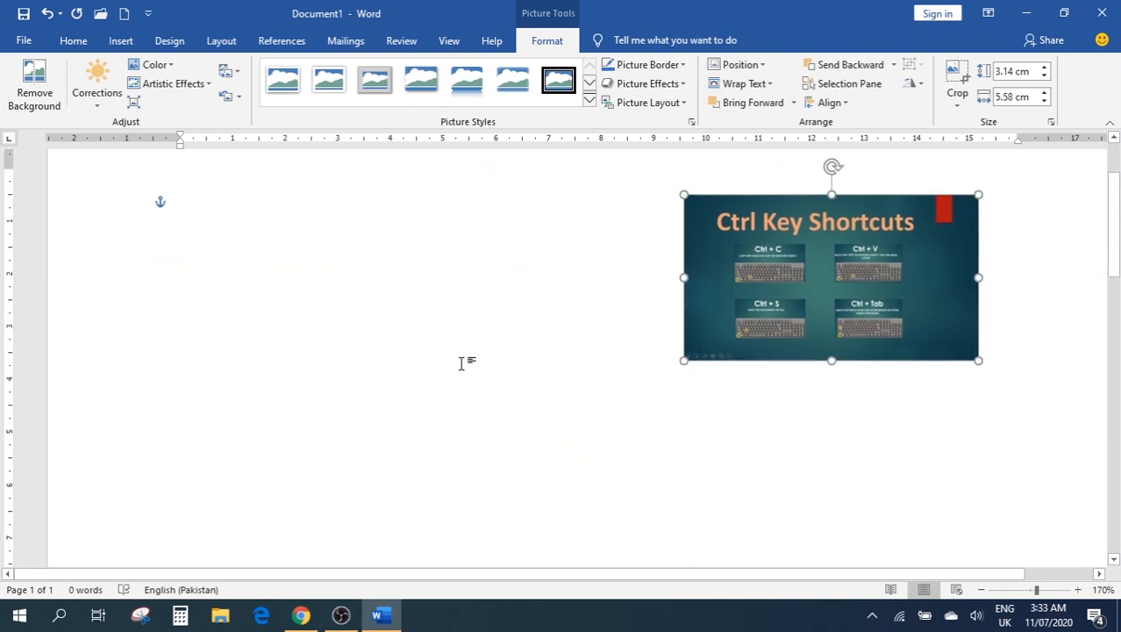
{"action": "left_click_drag", "start_coordinate": [715, 256], "coordinate": [148, 260]}
{"action": "scroll", "coordinate": [498, 272], "scroll_direction": "up", "scroll_amount": 3}
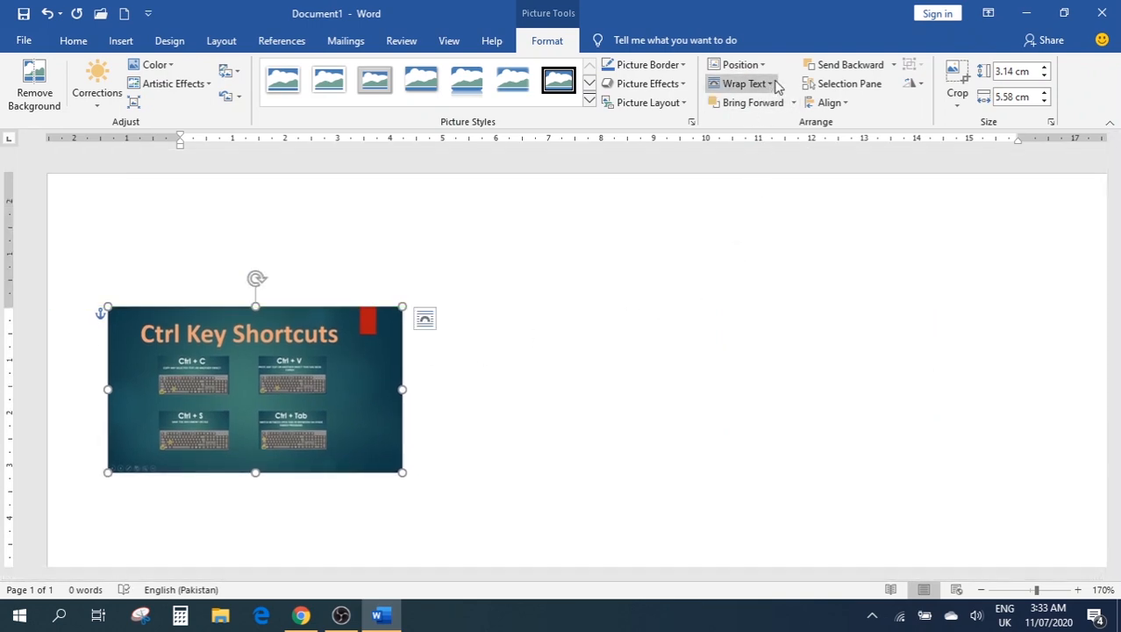
{"action": "left_click", "coordinate": [770, 84]}
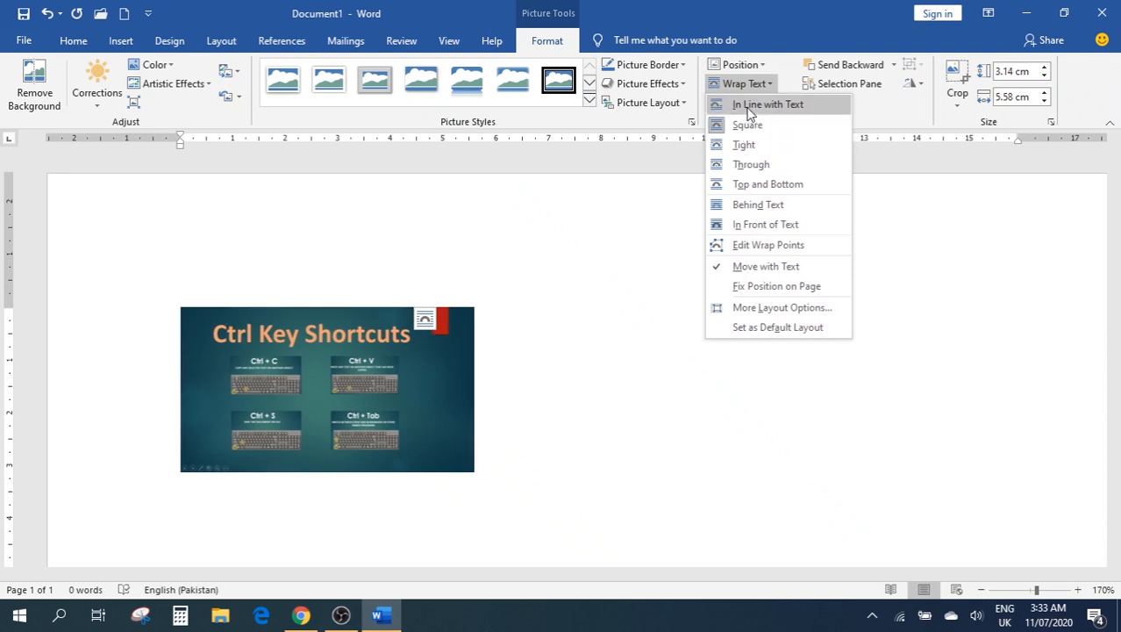
{"action": "left_click", "coordinate": [570, 364]}
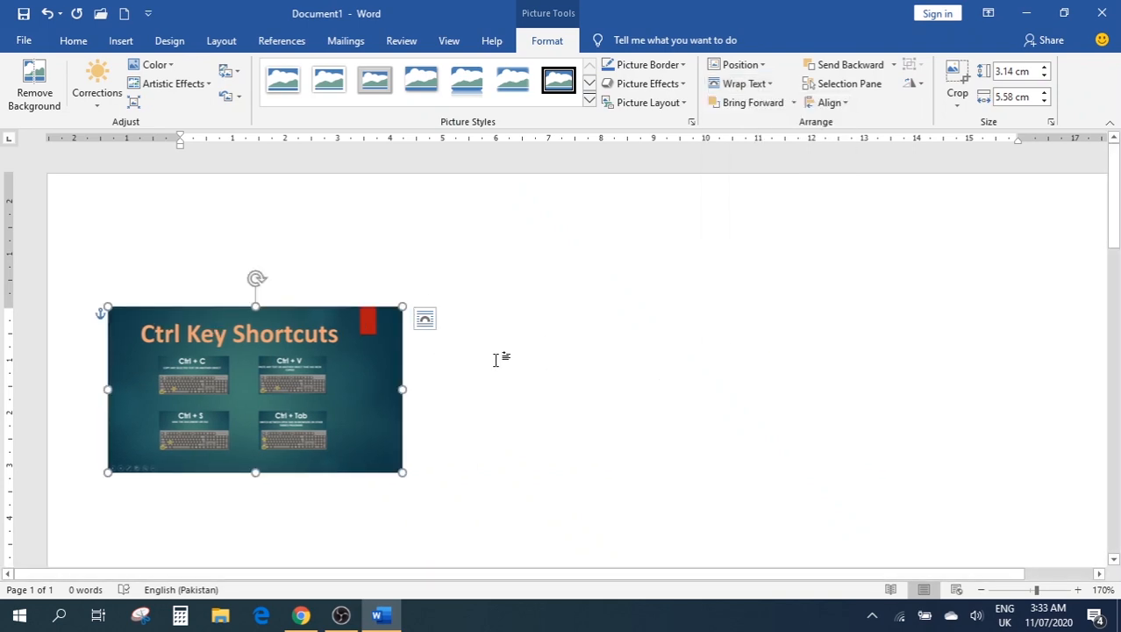
{"action": "left_click", "coordinate": [86, 365]}
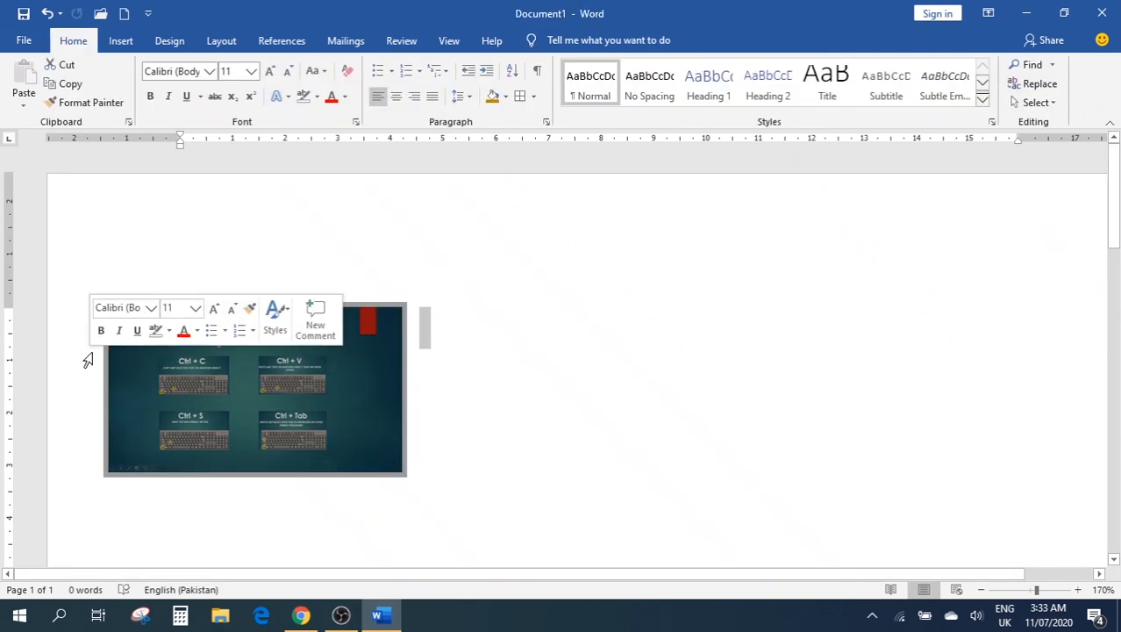
{"action": "left_click", "coordinate": [87, 360]}
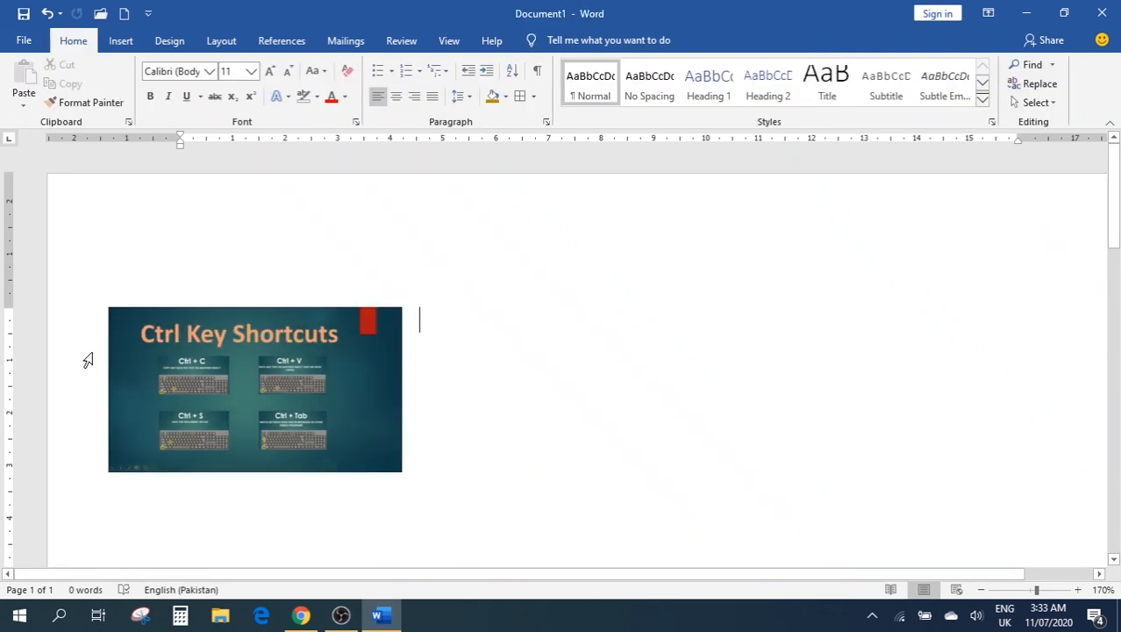
Add sample paragraphs above the picture with =rand()
{"action": "key", "text": "Return"}
{"action": "key", "text": "Return"}
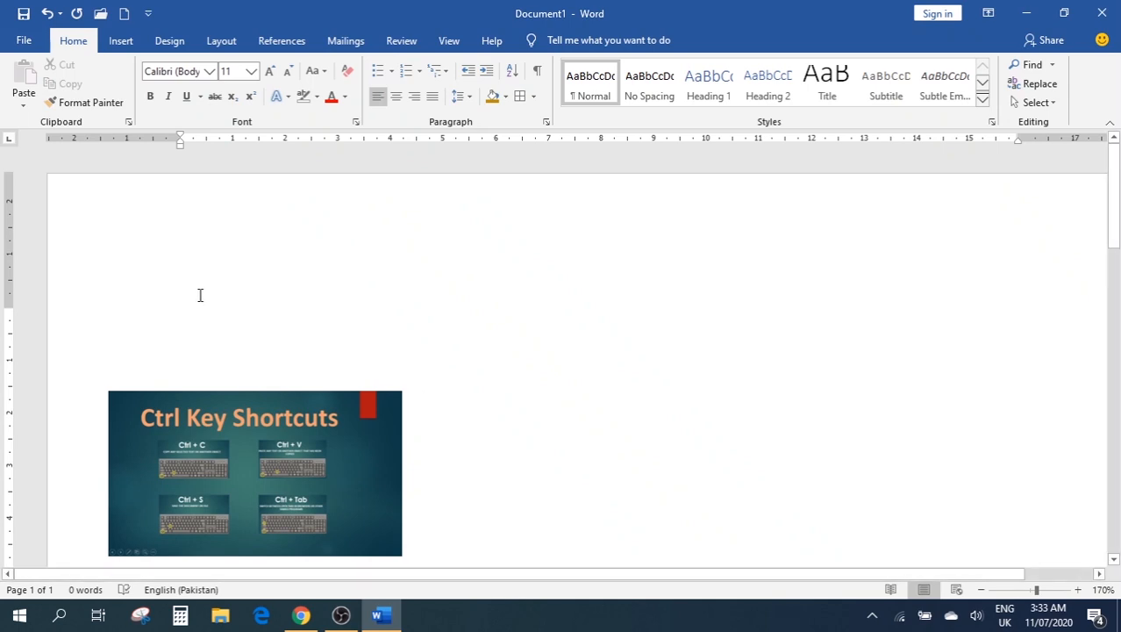
{"action": "type", "text": "=rand"}
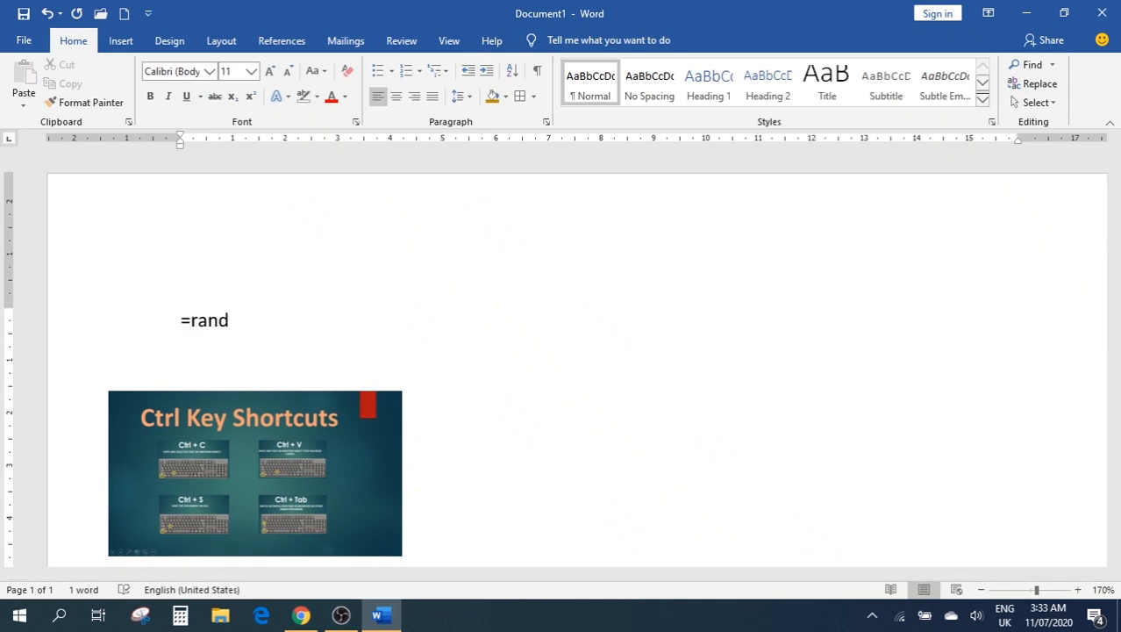
{"action": "type", "text": "()"}
{"action": "key", "text": "Return"}
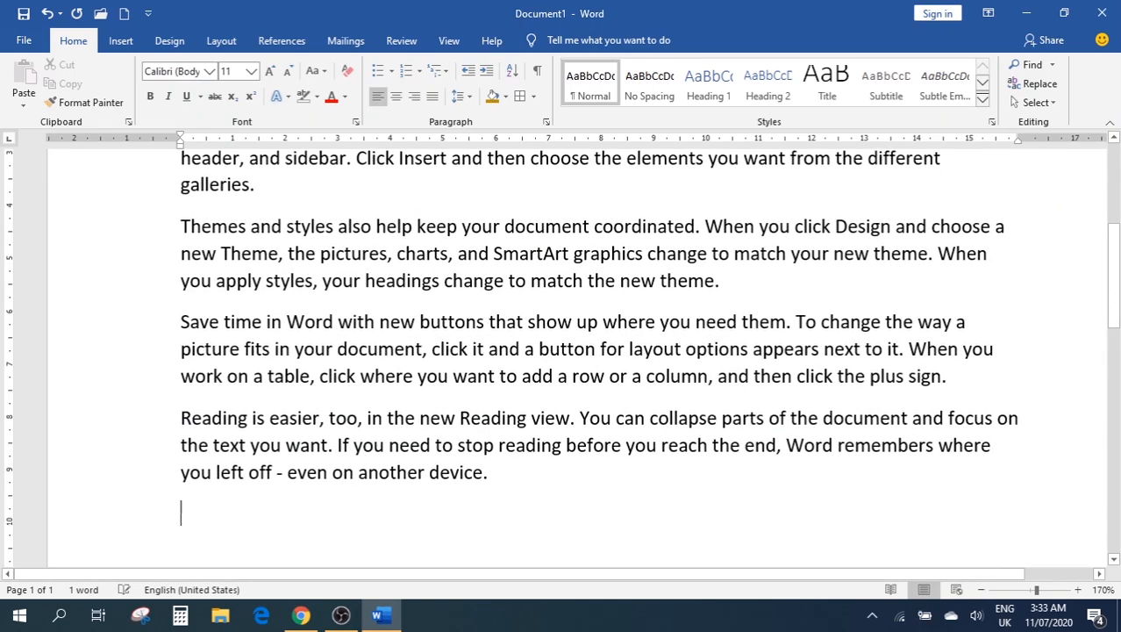
Drag the picture up to the right of the second paragraph
{"action": "scroll", "coordinate": [310, 281], "scroll_direction": "up", "scroll_amount": 4}
{"action": "scroll", "coordinate": [342, 303], "scroll_direction": "down", "scroll_amount": 5}
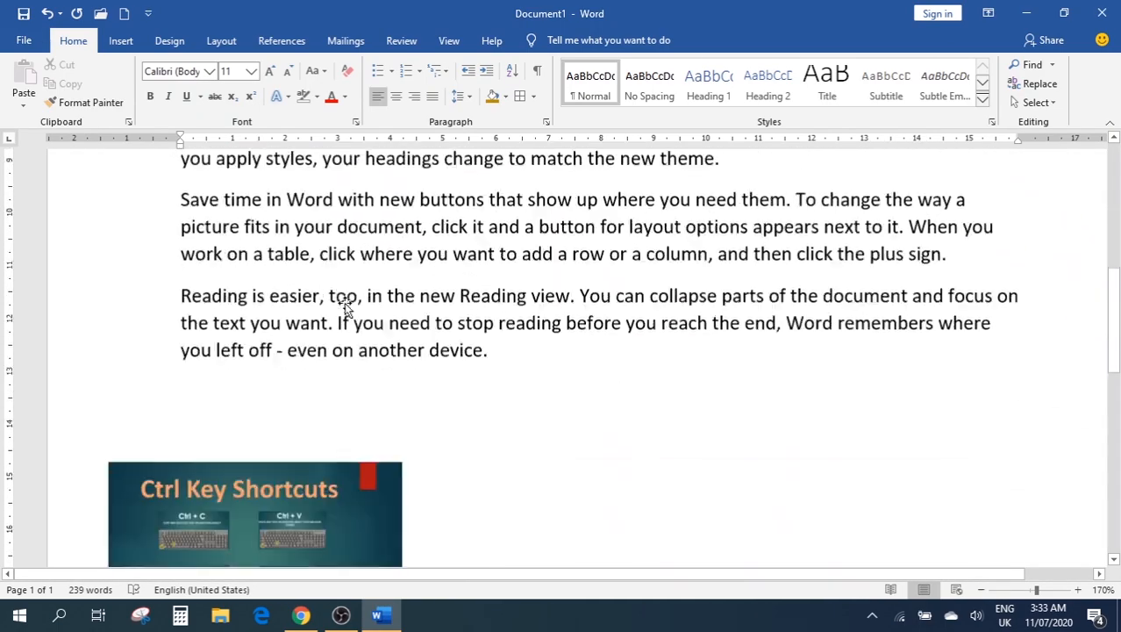
{"action": "scroll", "coordinate": [344, 307], "scroll_direction": "down", "scroll_amount": 3}
{"action": "left_click_drag", "start_coordinate": [288, 353], "coordinate": [444, 203]}
{"action": "scroll", "coordinate": [444, 203], "scroll_direction": "up", "scroll_amount": 4}
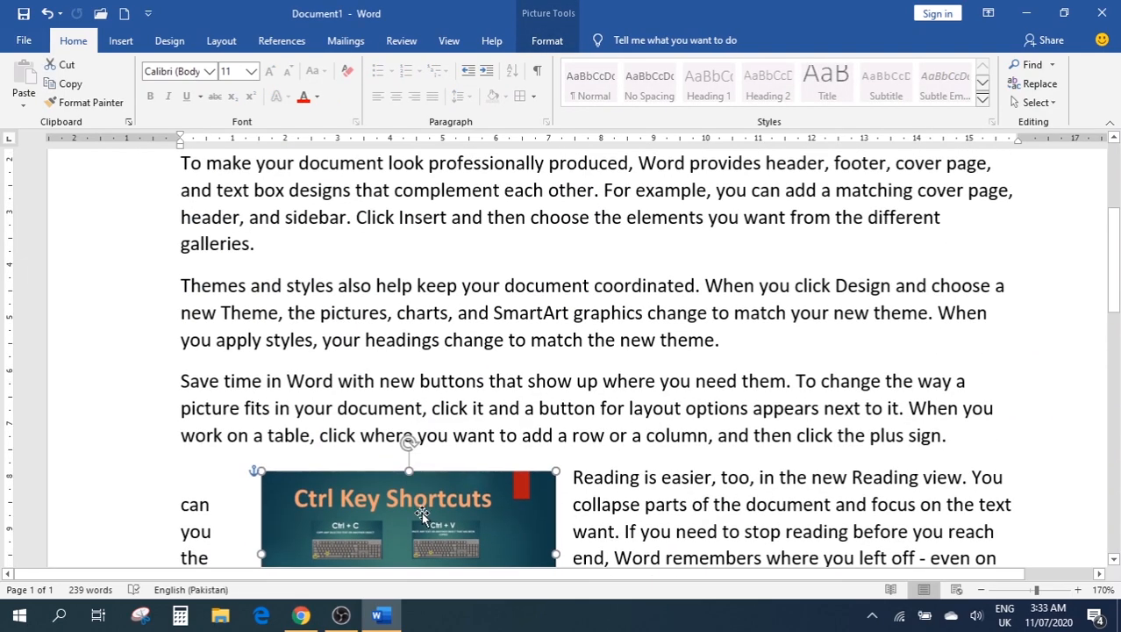
{"action": "left_click_drag", "start_coordinate": [422, 515], "coordinate": [873, 188]}
{"action": "scroll", "coordinate": [677, 208], "scroll_direction": "up", "scroll_amount": 4}
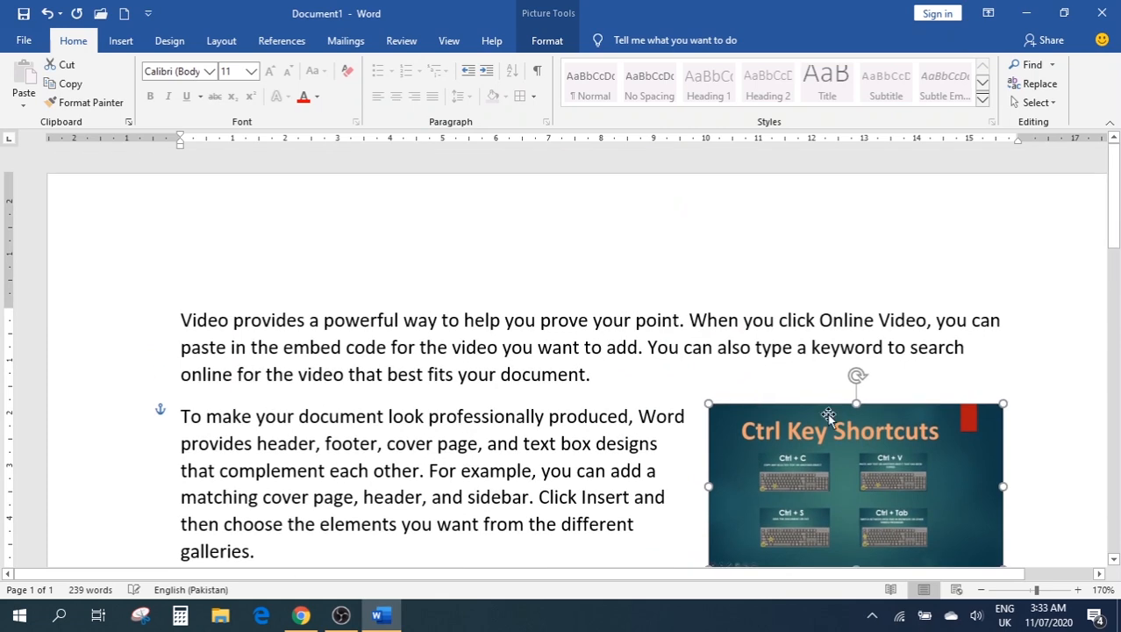
{"action": "left_click_drag", "start_coordinate": [820, 416], "coordinate": [955, 448]}
{"action": "scroll", "coordinate": [706, 404], "scroll_direction": "down", "scroll_amount": 2}
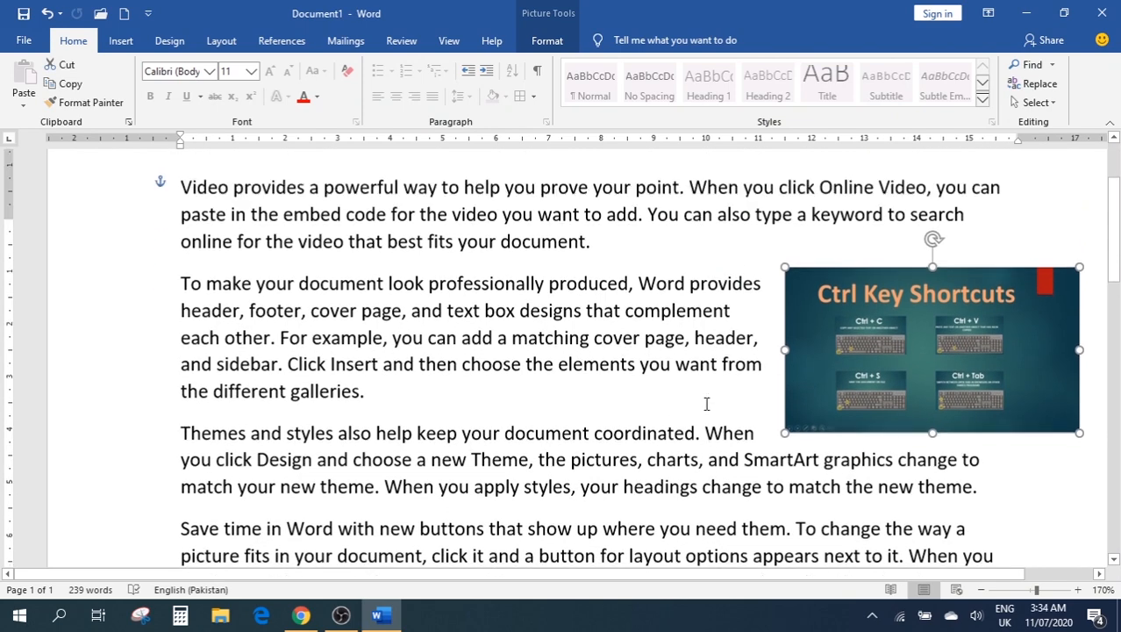
{"action": "scroll", "coordinate": [707, 404], "scroll_direction": "up", "scroll_amount": 1}
{"action": "left_click_drag", "start_coordinate": [865, 373], "coordinate": [773, 374]}
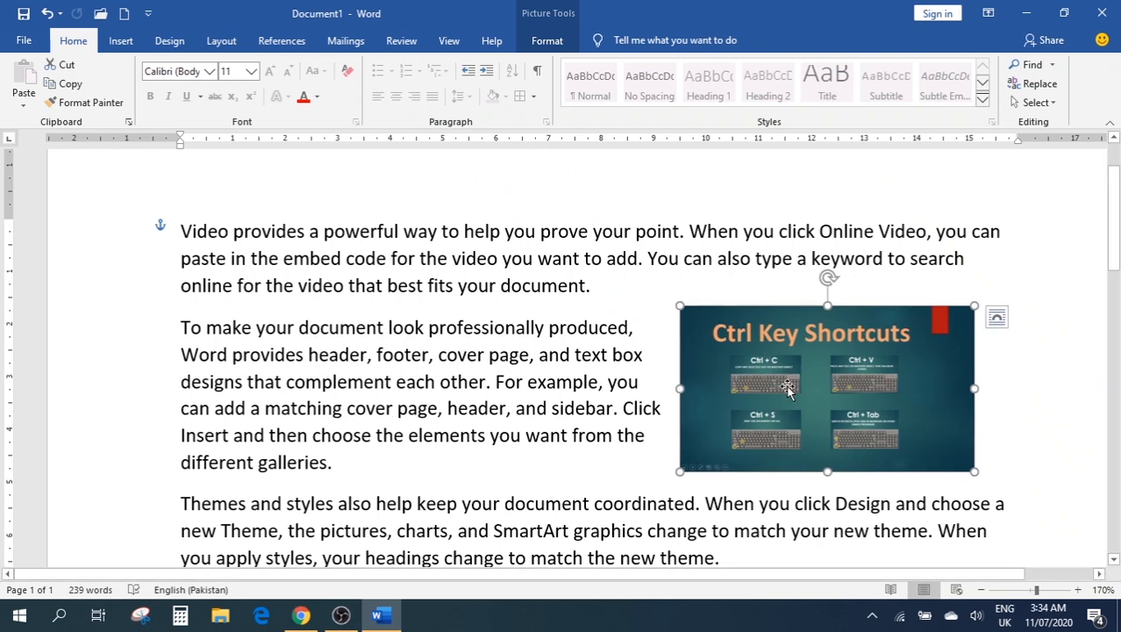
Switch the picture to Tight wrapping and nudge it beside the second paragraph
{"action": "left_click", "coordinate": [545, 41]}
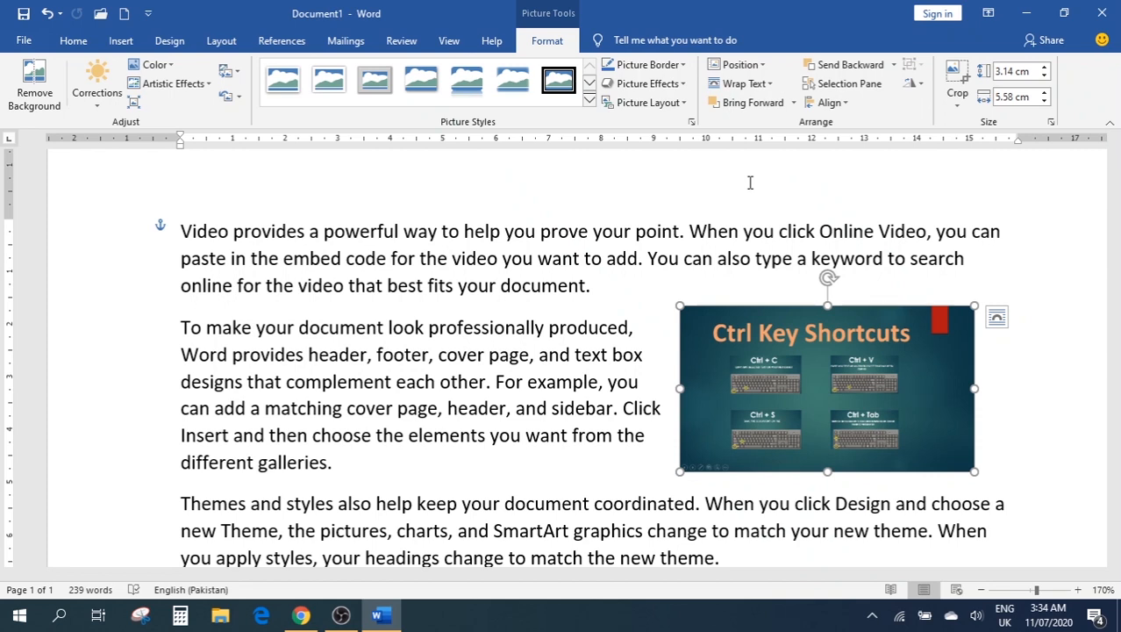
{"action": "left_click", "coordinate": [763, 88]}
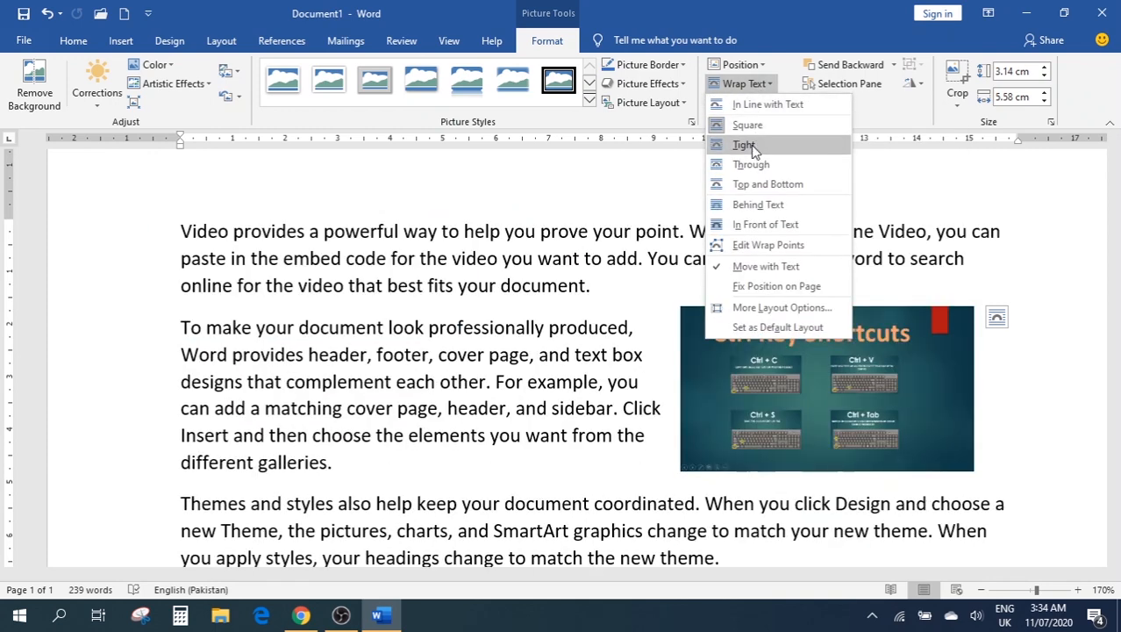
{"action": "left_click", "coordinate": [753, 149]}
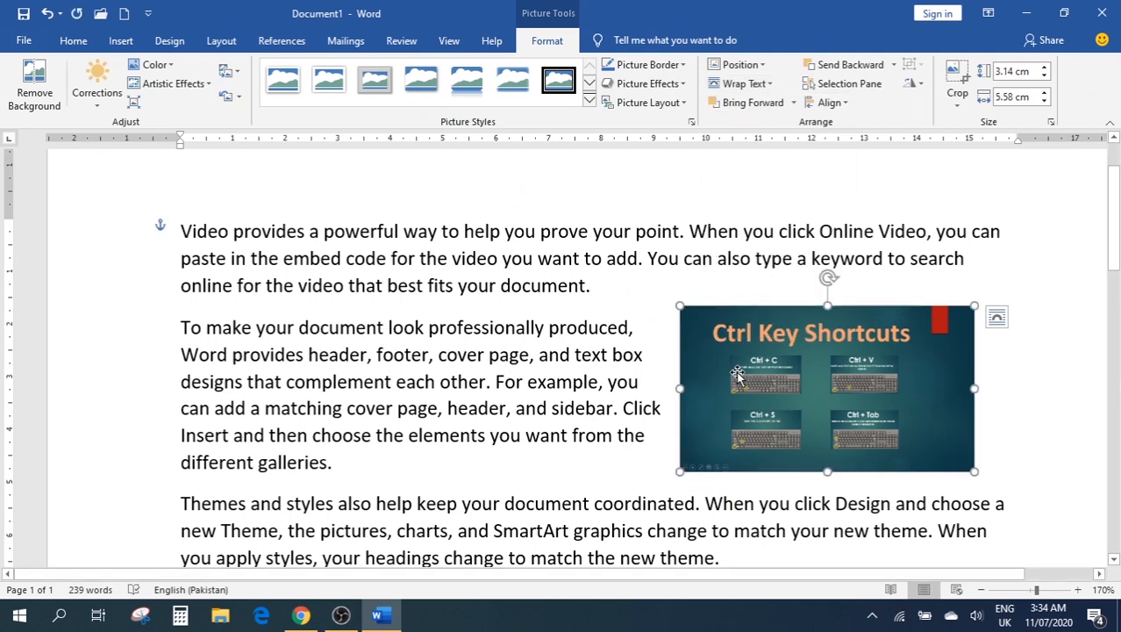
{"action": "left_click_drag", "start_coordinate": [733, 375], "coordinate": [756, 407]}
{"action": "left_click", "coordinate": [744, 83]}
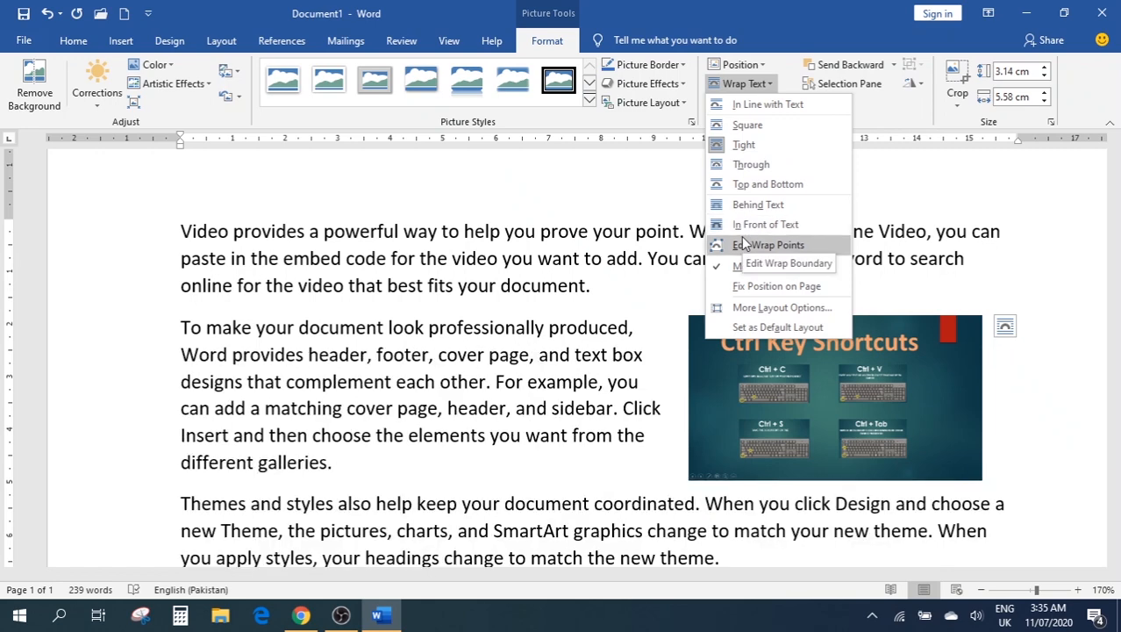
Pull the picture's upper-left and lower-left wrap points leftward into the second paragraph
{"action": "left_click", "coordinate": [748, 245]}
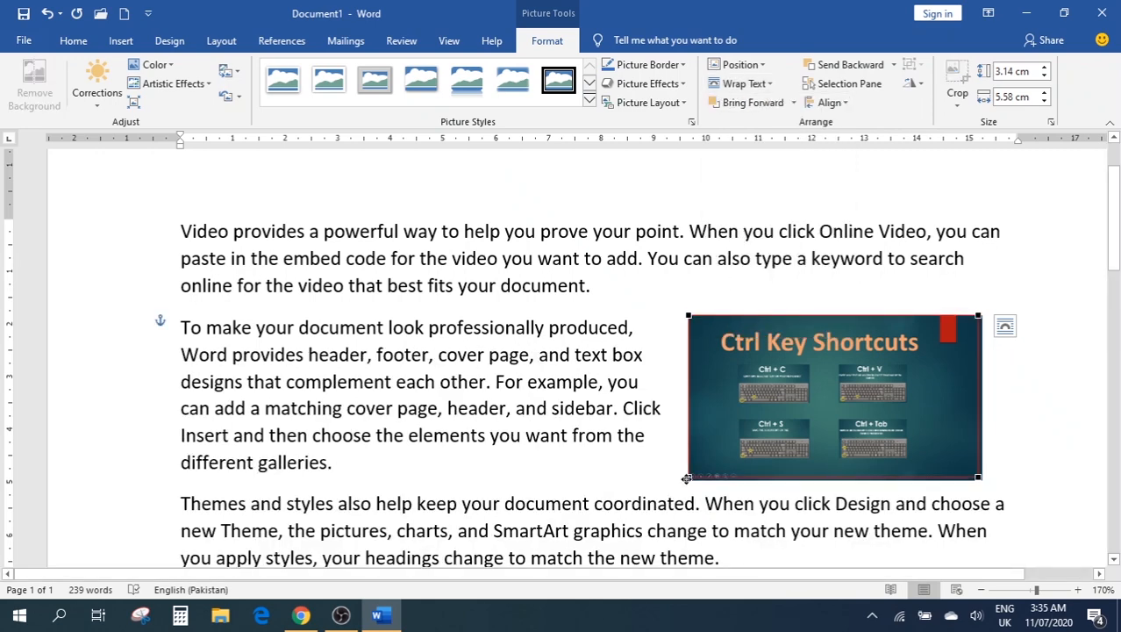
{"action": "left_click_drag", "start_coordinate": [686, 479], "coordinate": [424, 509]}
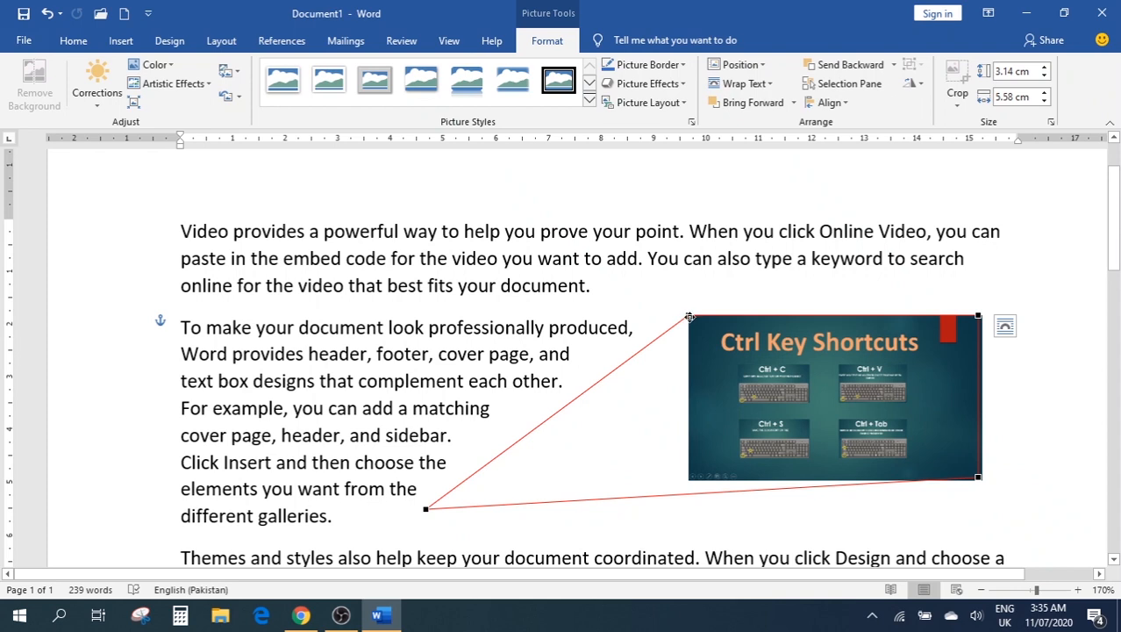
{"action": "left_click_drag", "start_coordinate": [689, 317], "coordinate": [579, 321]}
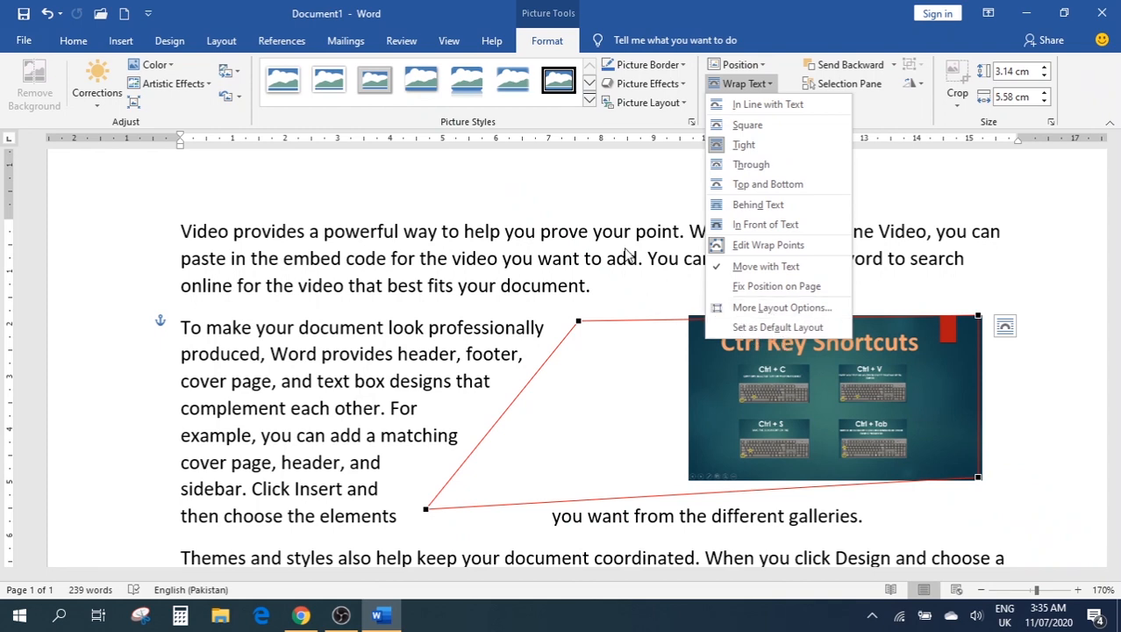
{"action": "left_click", "coordinate": [634, 191]}
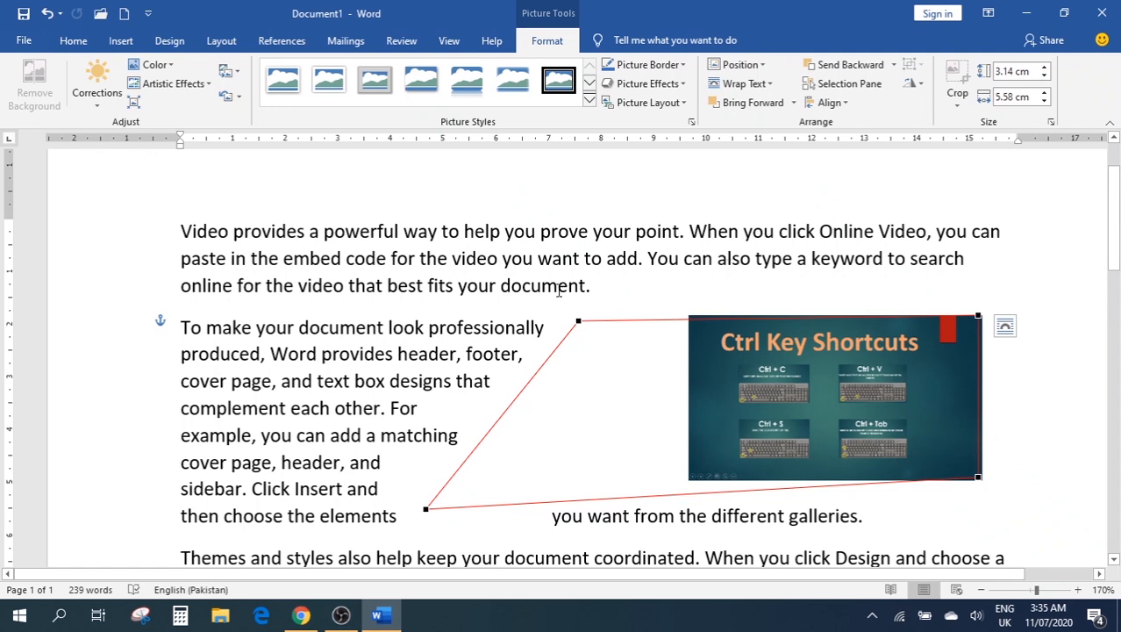
{"action": "left_click", "coordinate": [801, 400]}
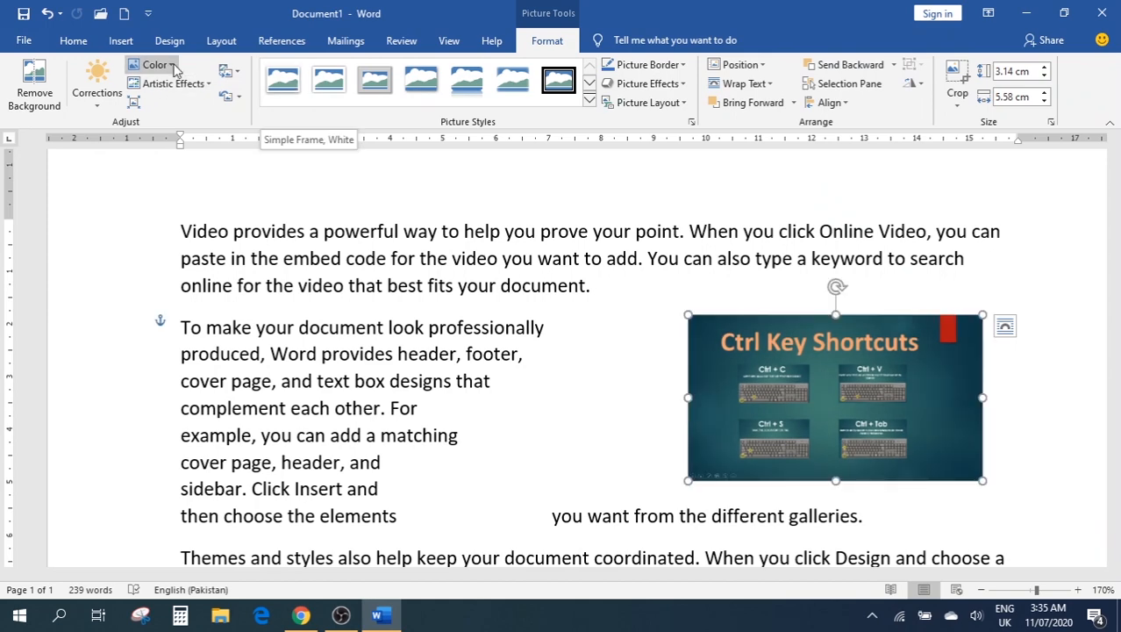
{"action": "left_click", "coordinate": [156, 65]}
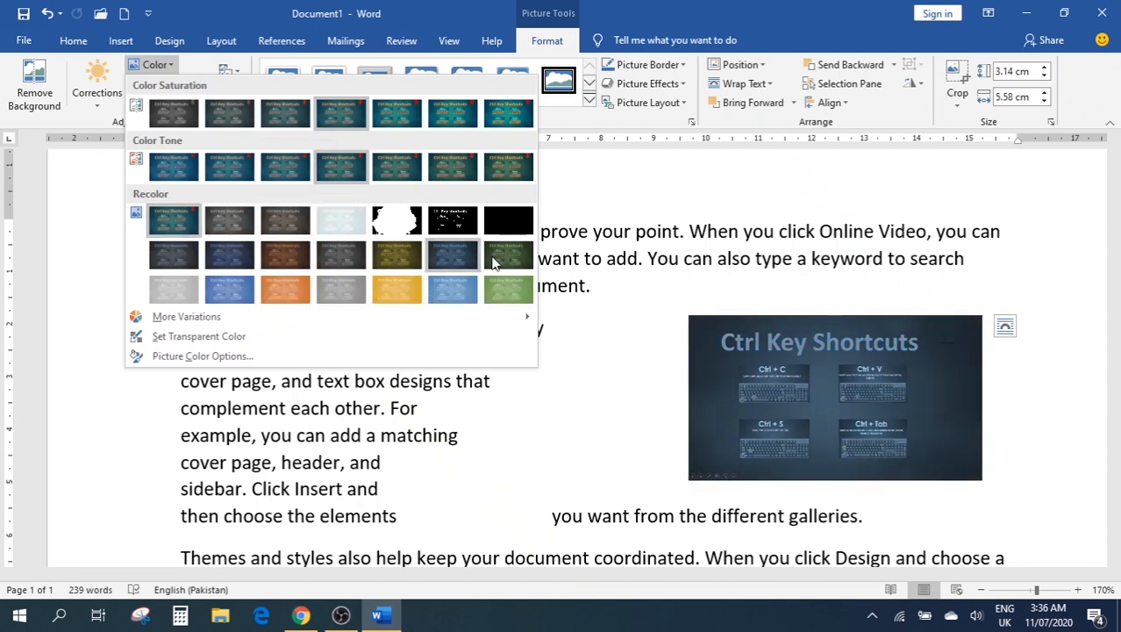
{"action": "left_click", "coordinate": [586, 183]}
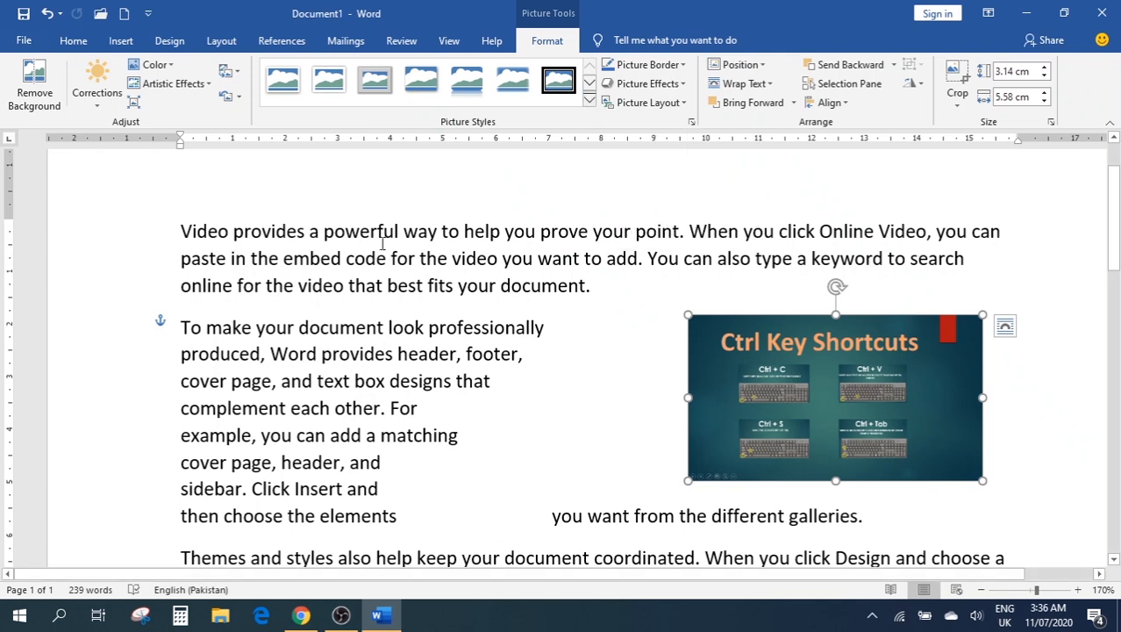
{"action": "left_click", "coordinate": [207, 84]}
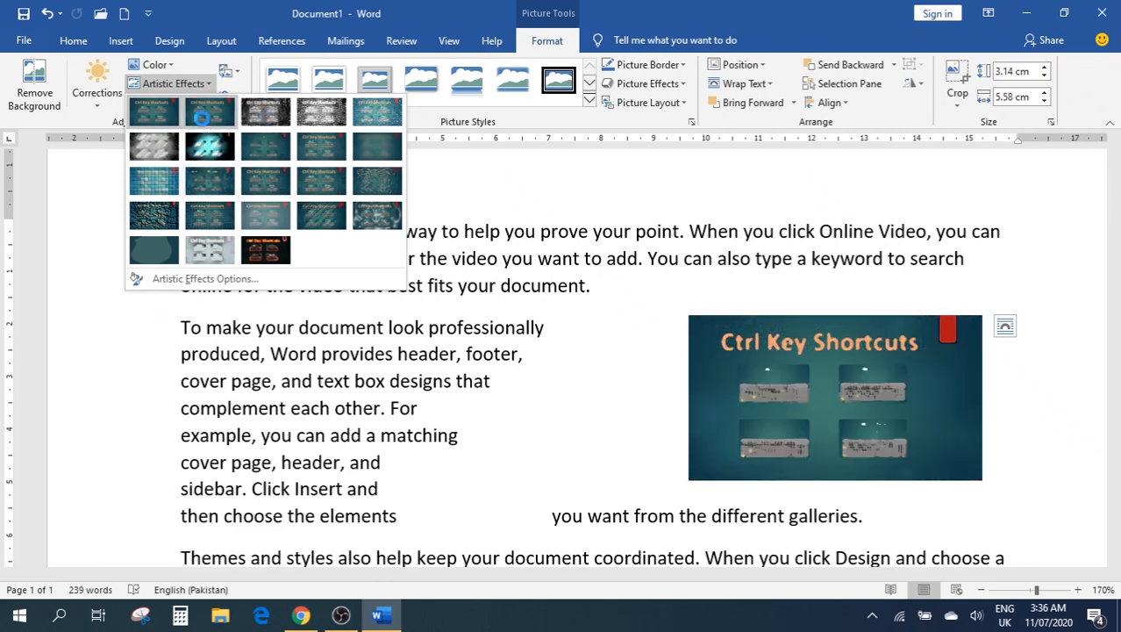
{"action": "left_click", "coordinate": [601, 202]}
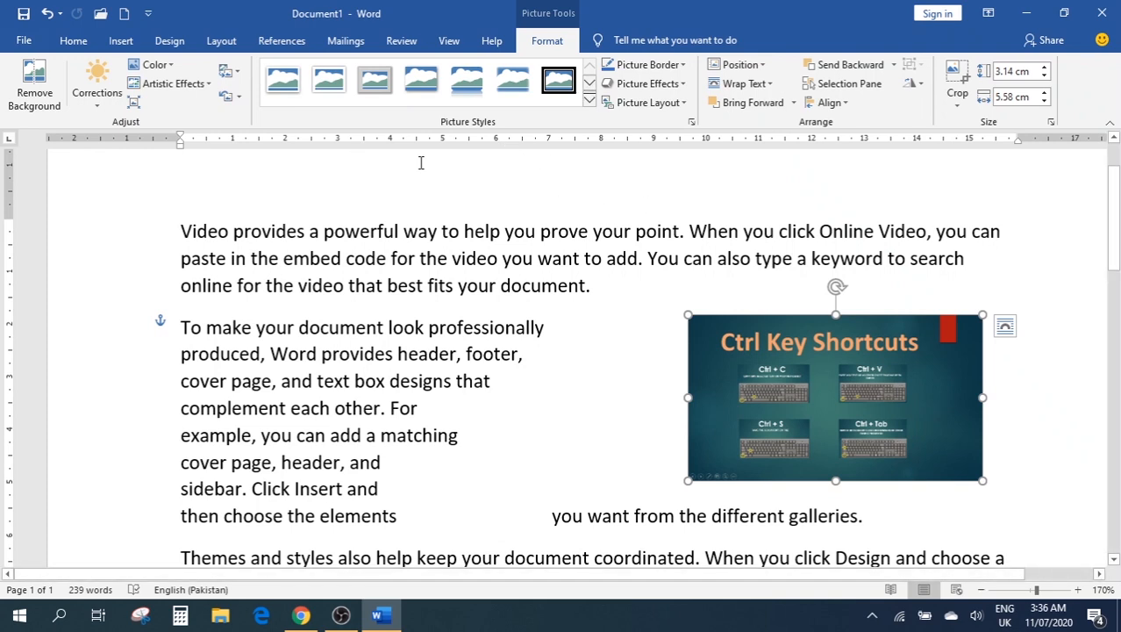
{"action": "left_click", "coordinate": [31, 104]}
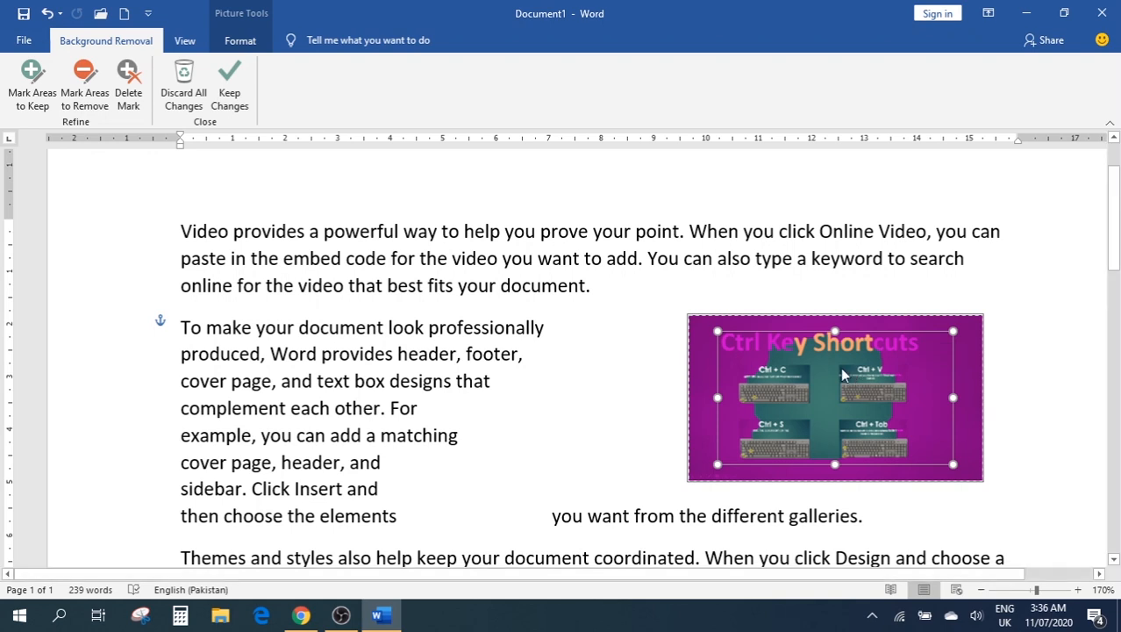
{"action": "key", "text": "ctrl+z"}
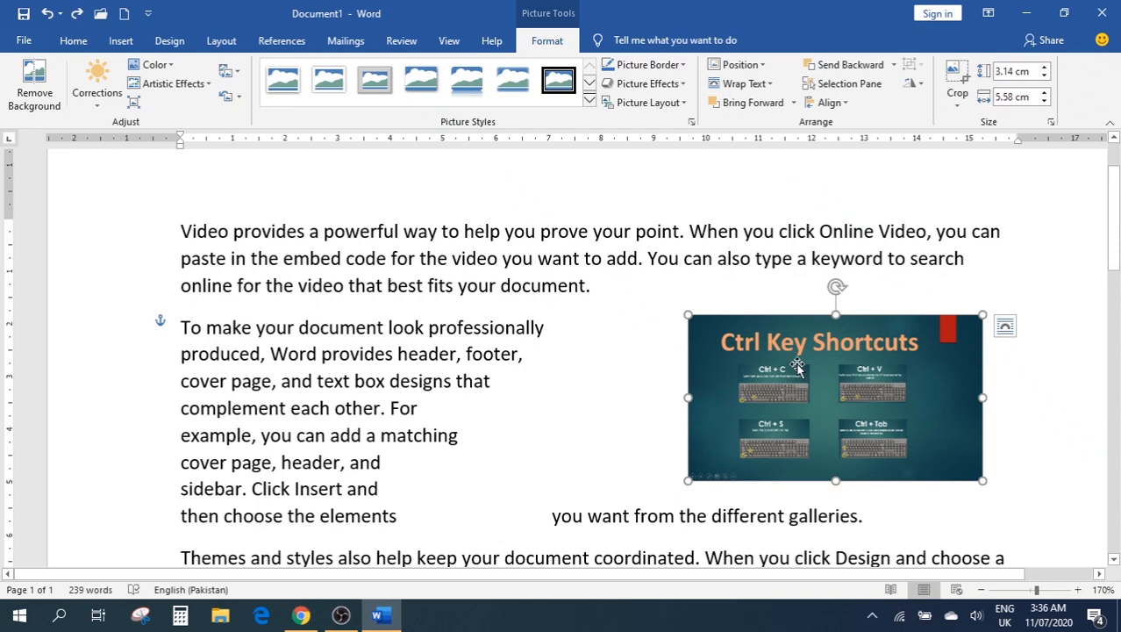
{"action": "left_click", "coordinate": [687, 63]}
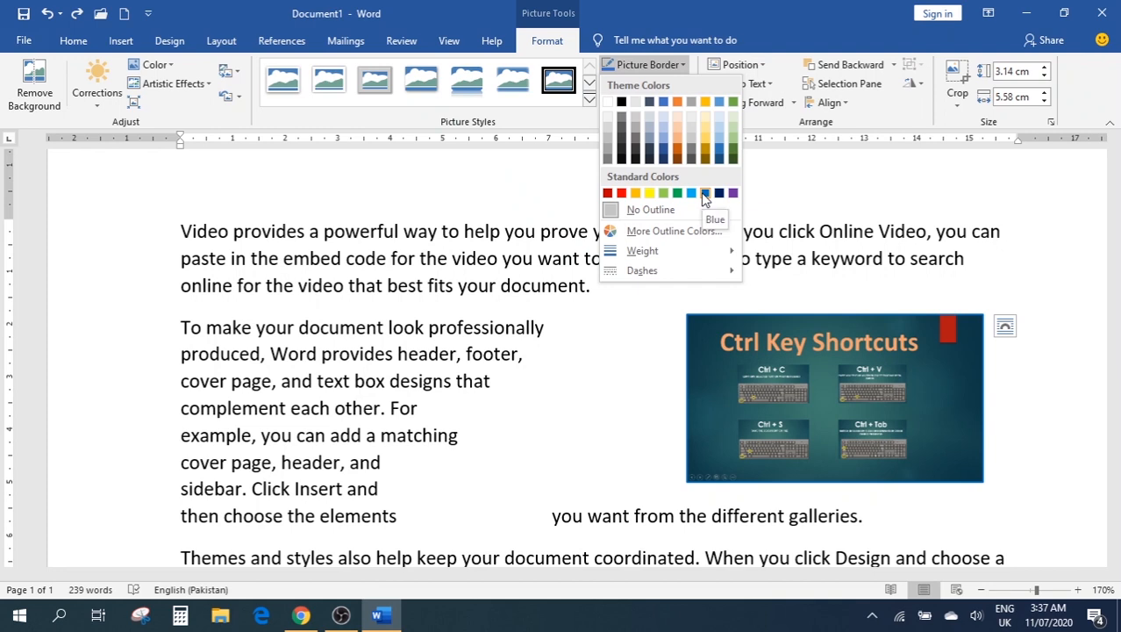
{"action": "mouse_move", "coordinate": [702, 251]}
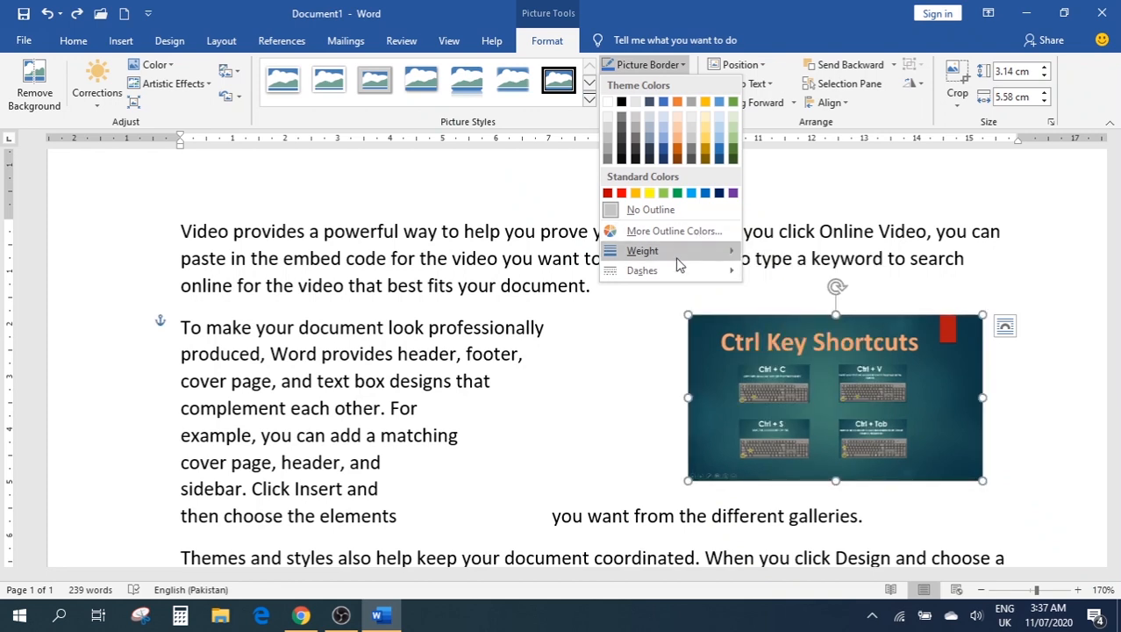
{"action": "mouse_move", "coordinate": [672, 266]}
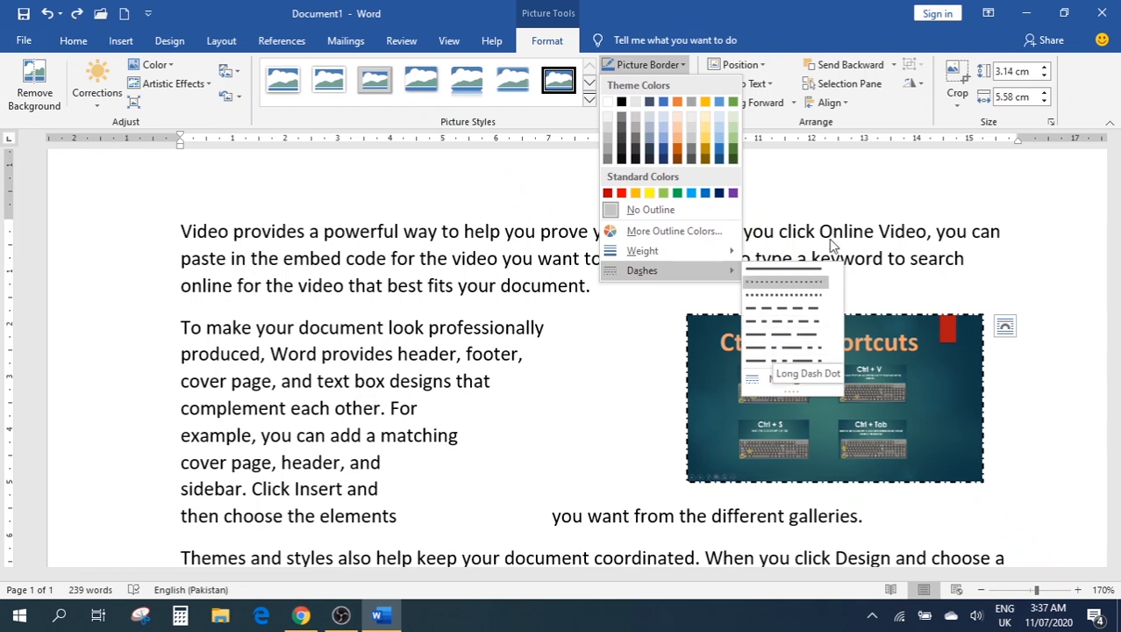
{"action": "left_click", "coordinate": [853, 185]}
{"action": "left_click", "coordinate": [647, 85]}
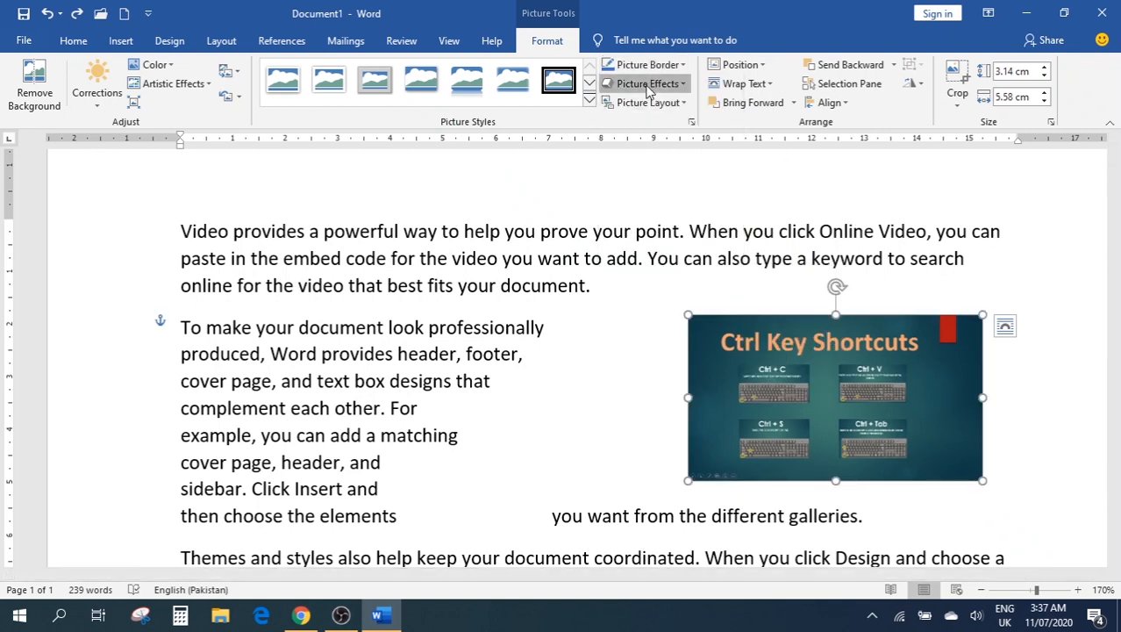
{"action": "mouse_move", "coordinate": [654, 121]}
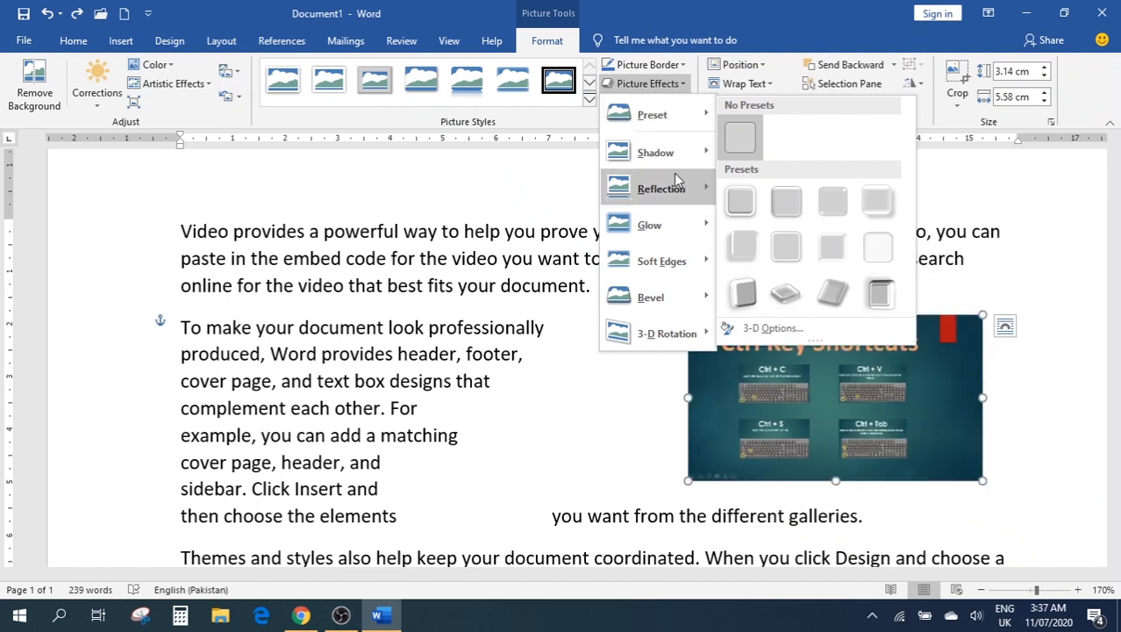
{"action": "mouse_move", "coordinate": [702, 193]}
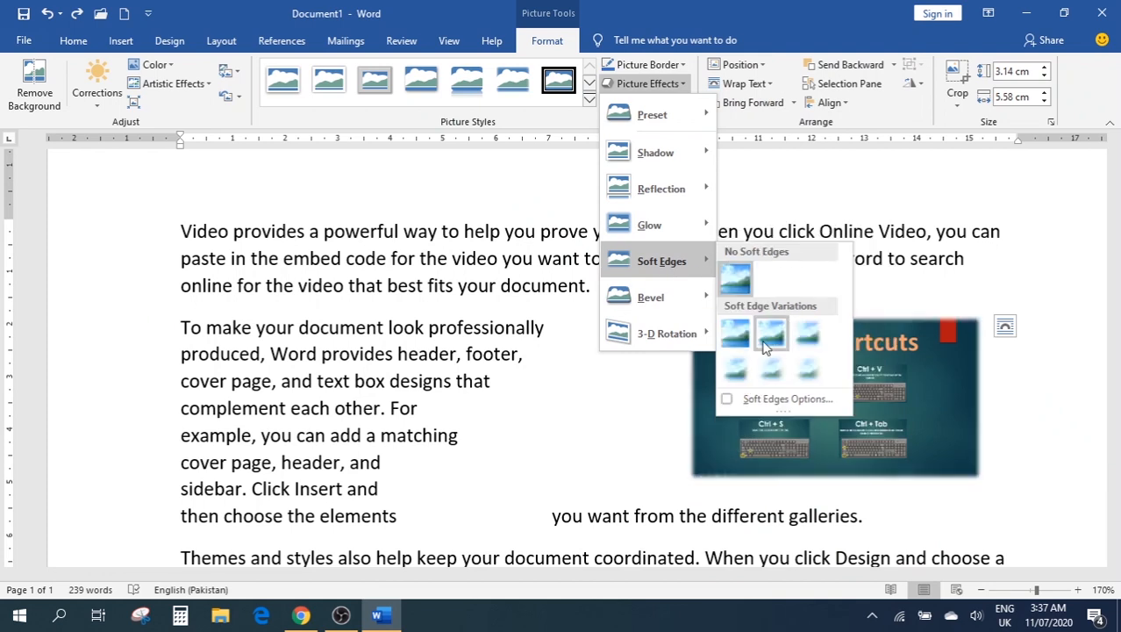
{"action": "mouse_move", "coordinate": [656, 226]}
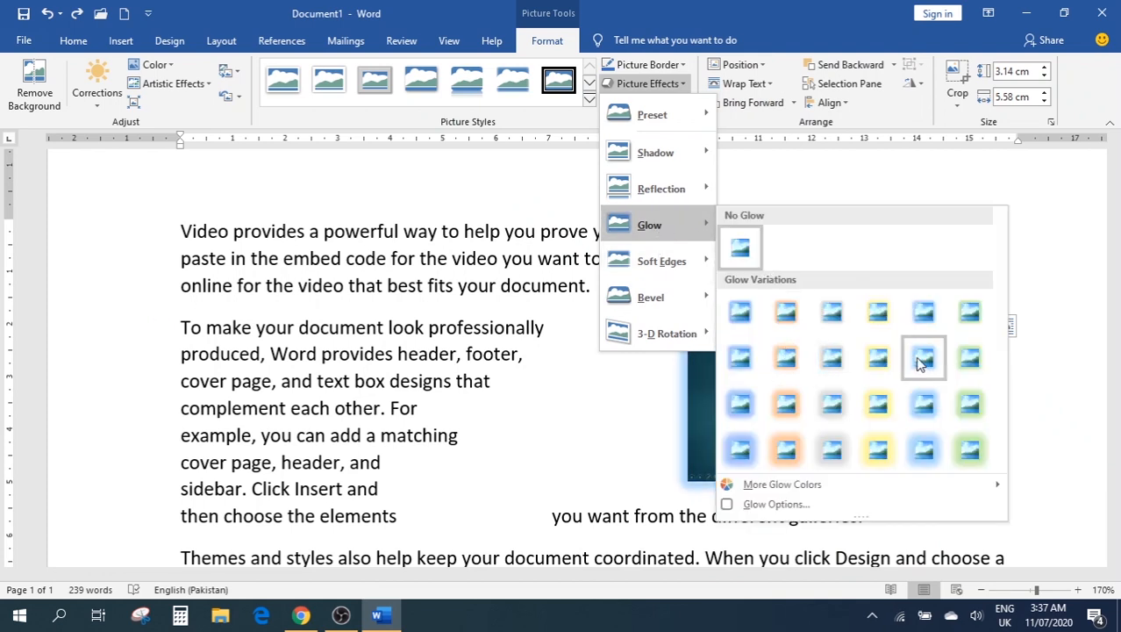
{"action": "mouse_move", "coordinate": [663, 340]}
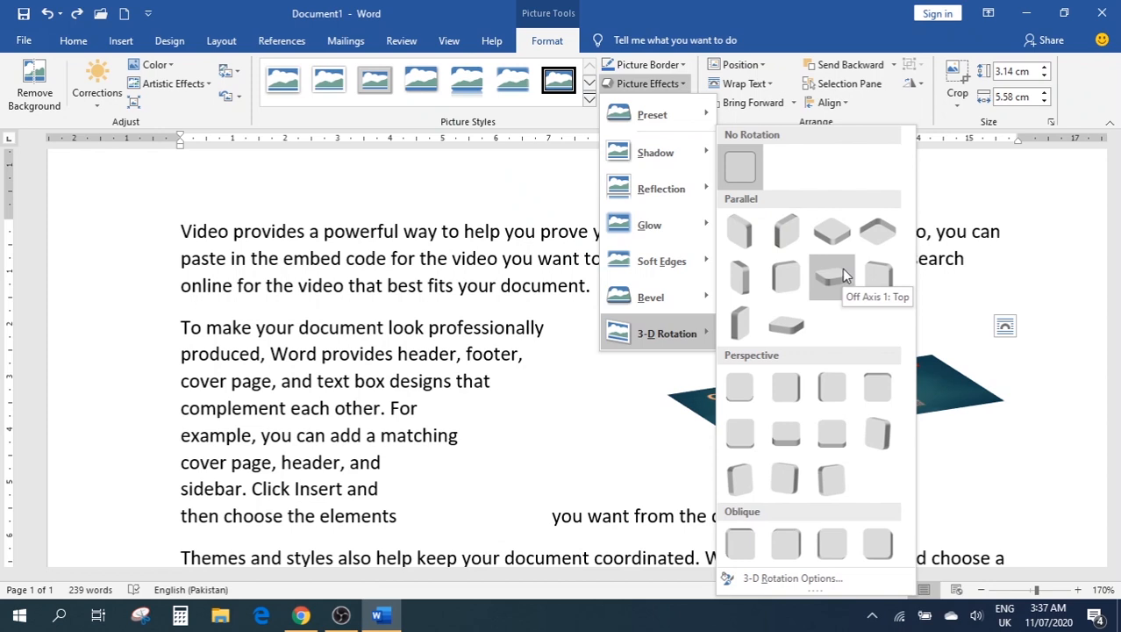
{"action": "left_click", "coordinate": [1036, 193]}
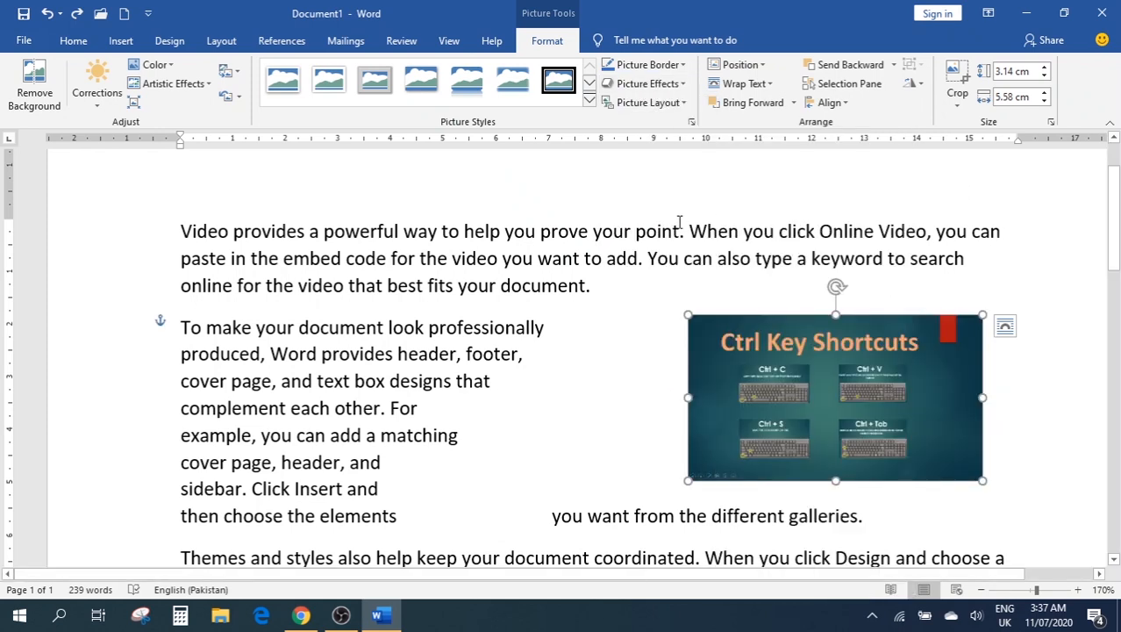
Preview Picture Layout choices without applying one, then display the Position gallery
{"action": "left_click", "coordinate": [649, 101]}
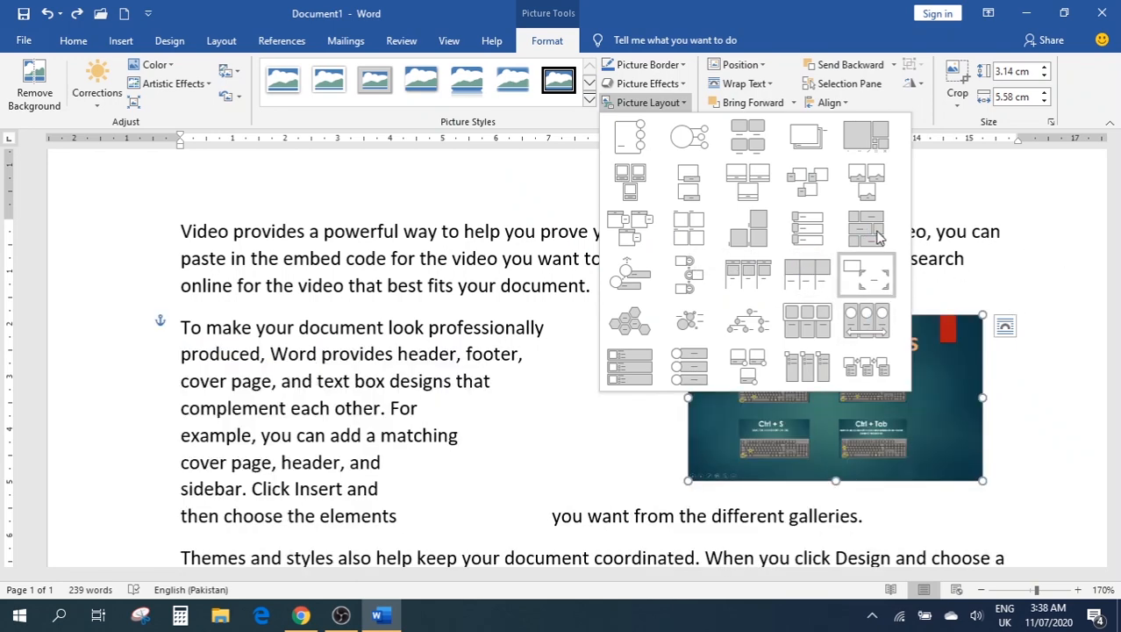
{"action": "key", "text": "Escape"}
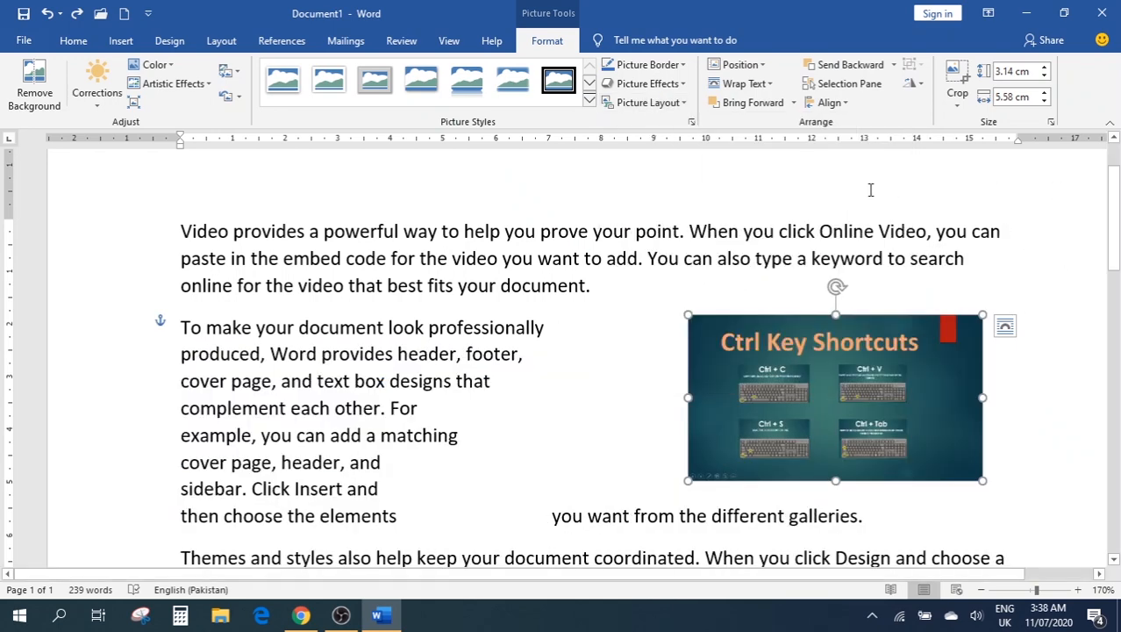
{"action": "left_click", "coordinate": [760, 67]}
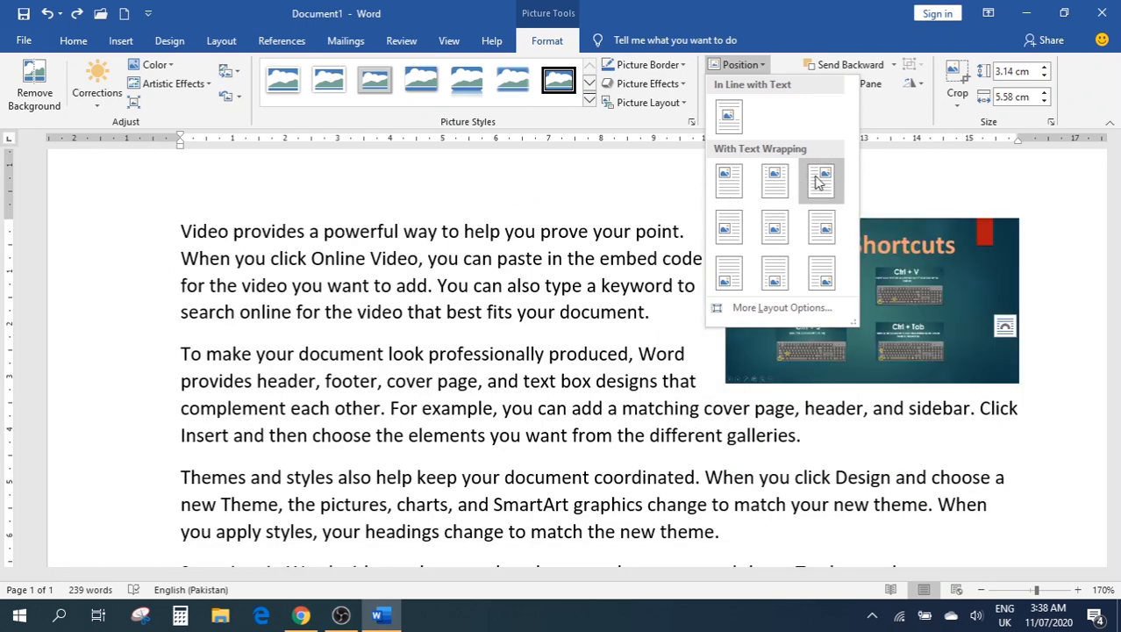
Position the picture at the bottom centre of the page
{"action": "left_click", "coordinate": [774, 273]}
{"action": "scroll", "coordinate": [628, 340], "scroll_direction": "down", "scroll_amount": 15}
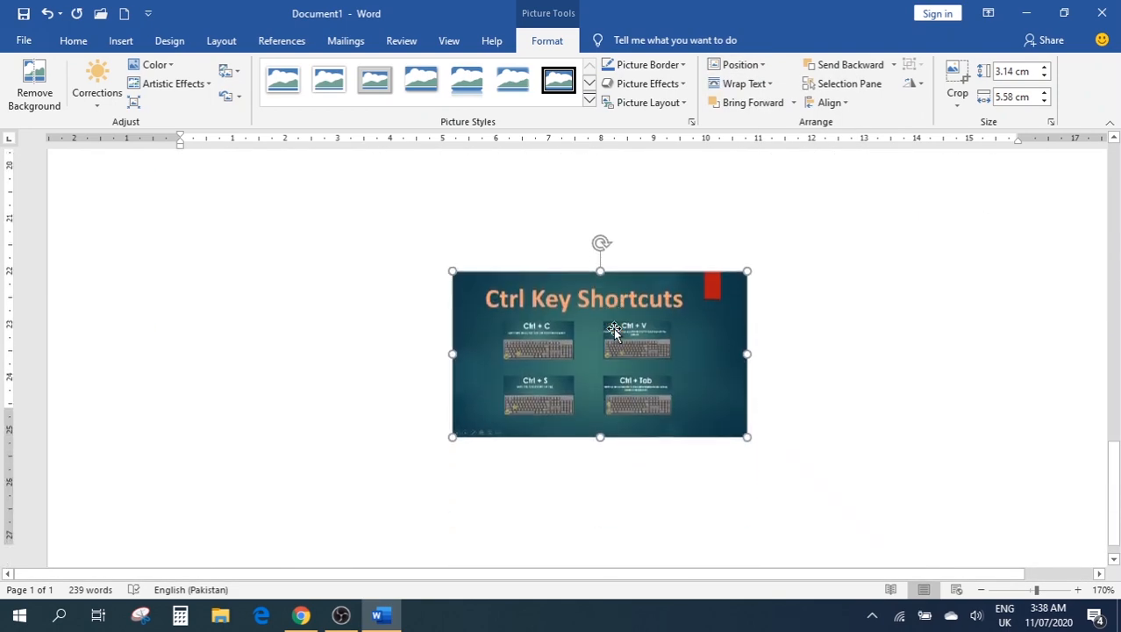
{"action": "scroll", "coordinate": [605, 315], "scroll_direction": "up", "scroll_amount": 12}
{"action": "scroll", "coordinate": [596, 285], "scroll_direction": "up", "scroll_amount": 4}
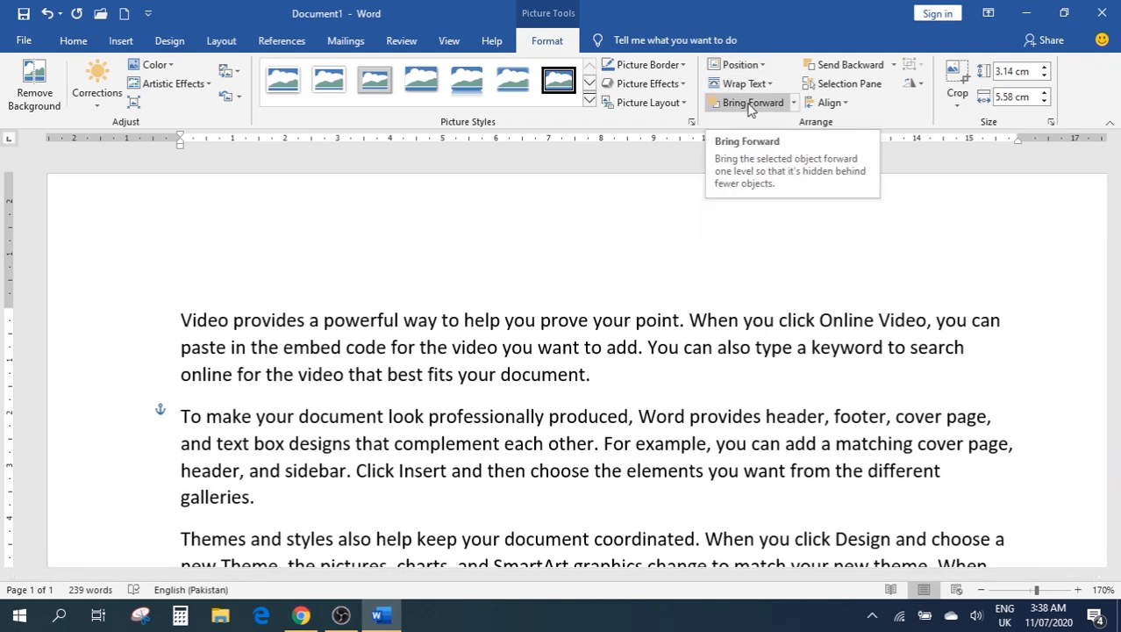
Check the Bring Forward and Align menus without changing anything
{"action": "left_click", "coordinate": [794, 102]}
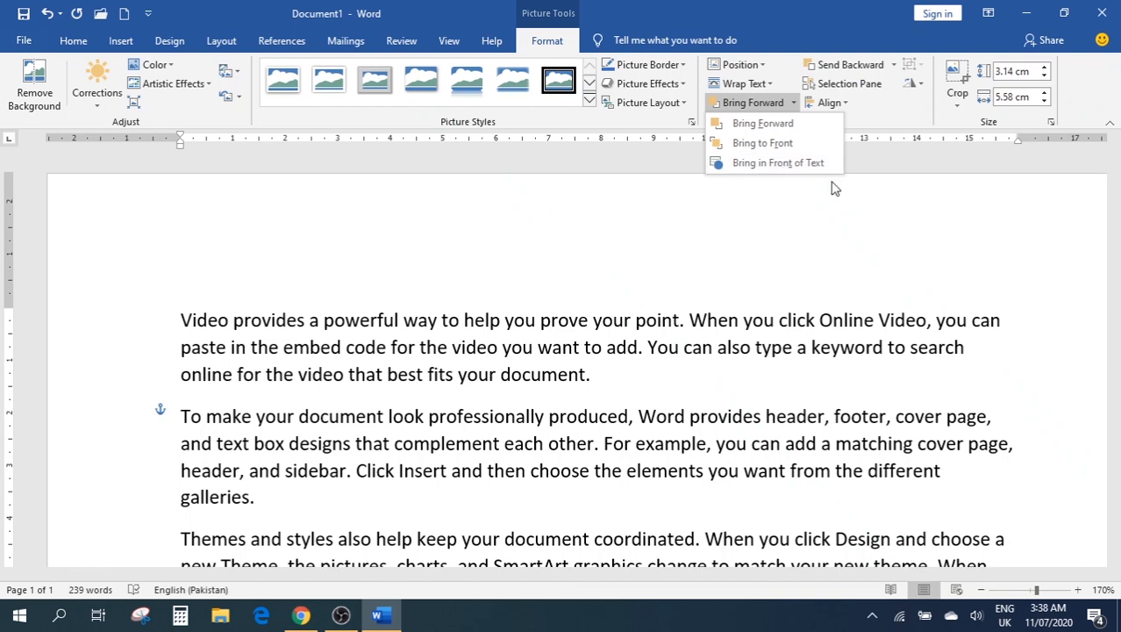
{"action": "left_click", "coordinate": [872, 221]}
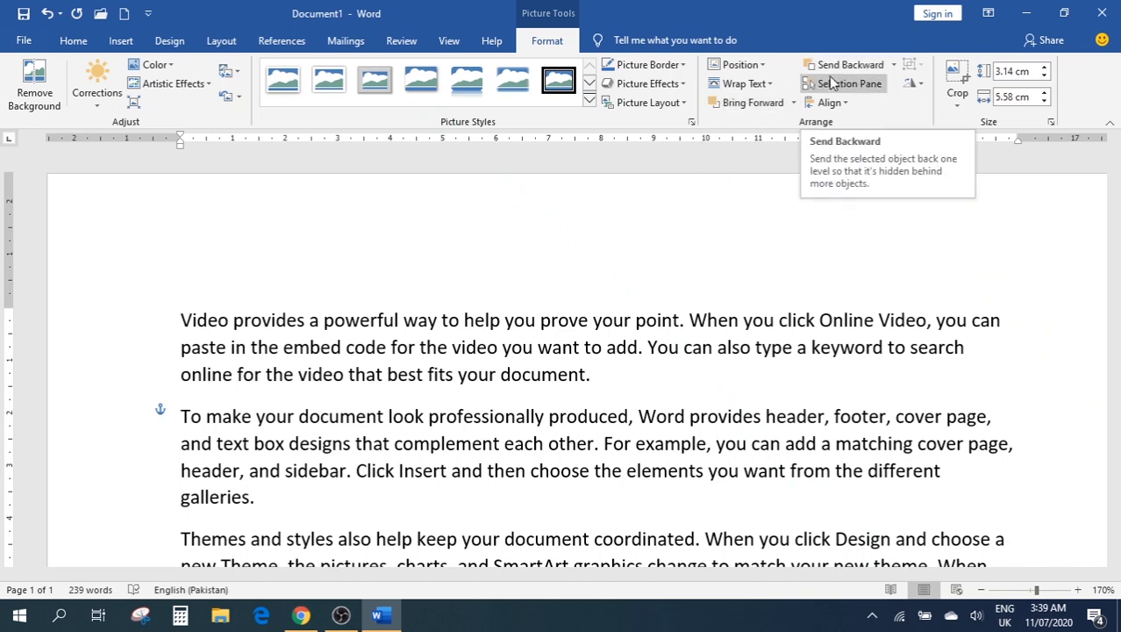
{"action": "left_click", "coordinate": [833, 103]}
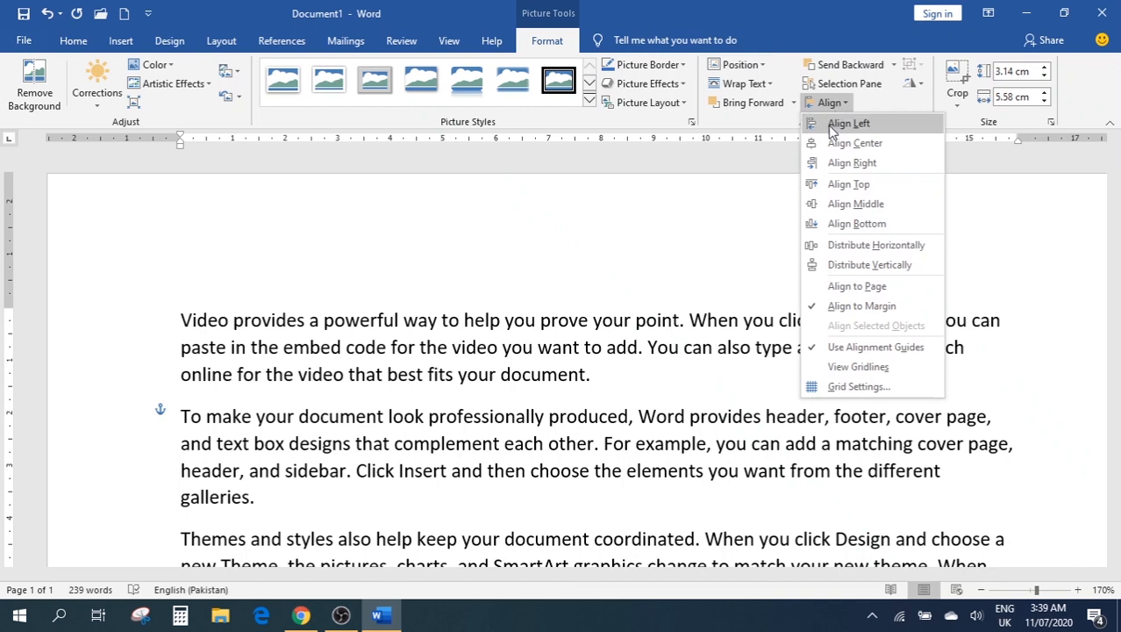
{"action": "left_click", "coordinate": [662, 192]}
{"action": "scroll", "coordinate": [669, 192], "scroll_direction": "down", "scroll_amount": 15}
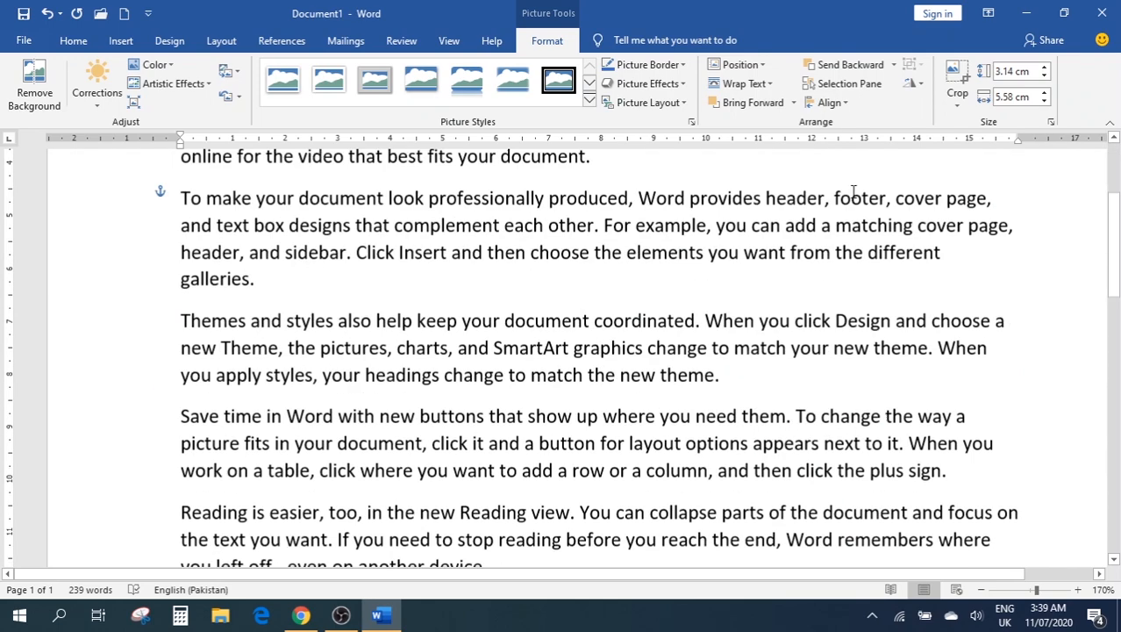
{"action": "scroll", "coordinate": [436, 424], "scroll_direction": "down", "scroll_amount": 3}
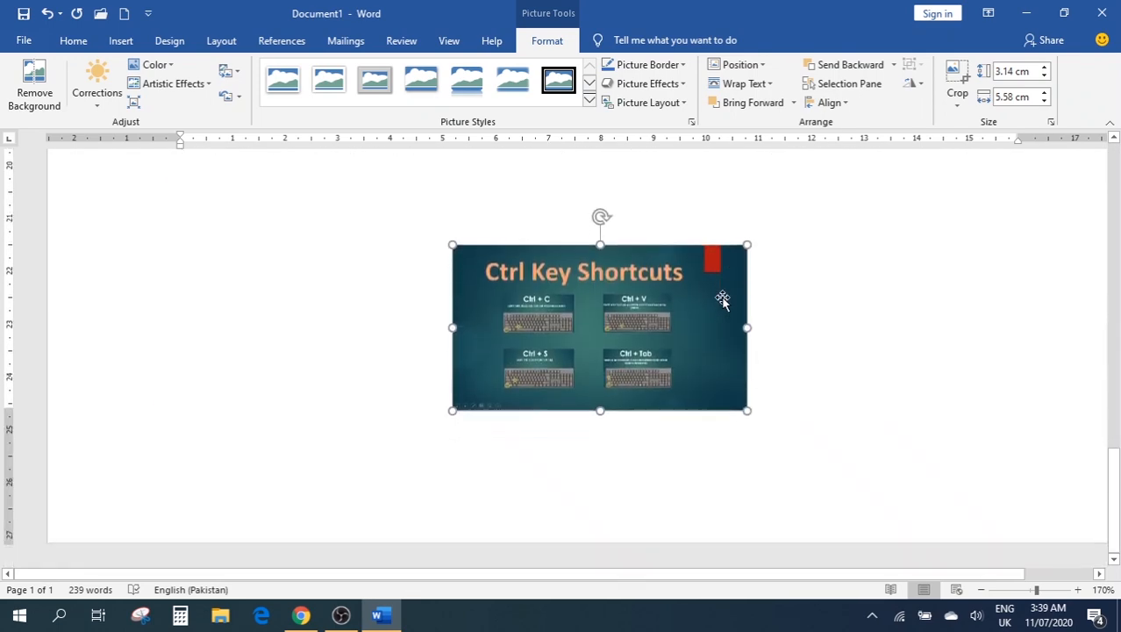
Set the picture's position to In Line with Text
{"action": "left_click", "coordinate": [733, 65]}
{"action": "left_click", "coordinate": [725, 117]}
{"action": "scroll", "coordinate": [781, 202], "scroll_direction": "up", "scroll_amount": 11}
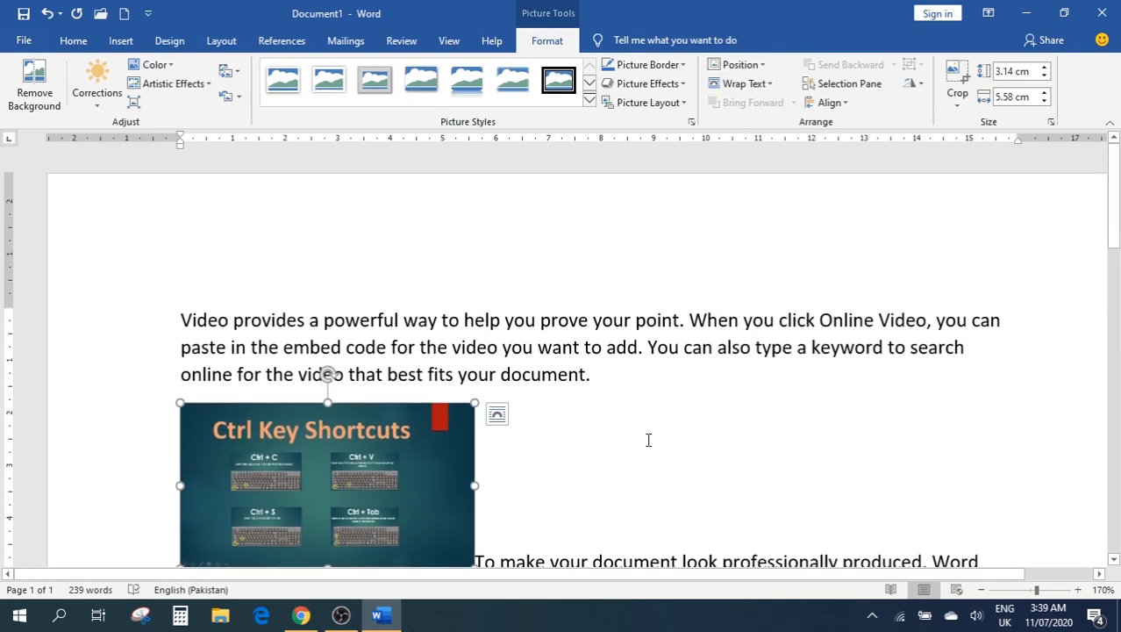
Crop off the picture's right side so only Ctrl Key remains
{"action": "left_click", "coordinate": [956, 98]}
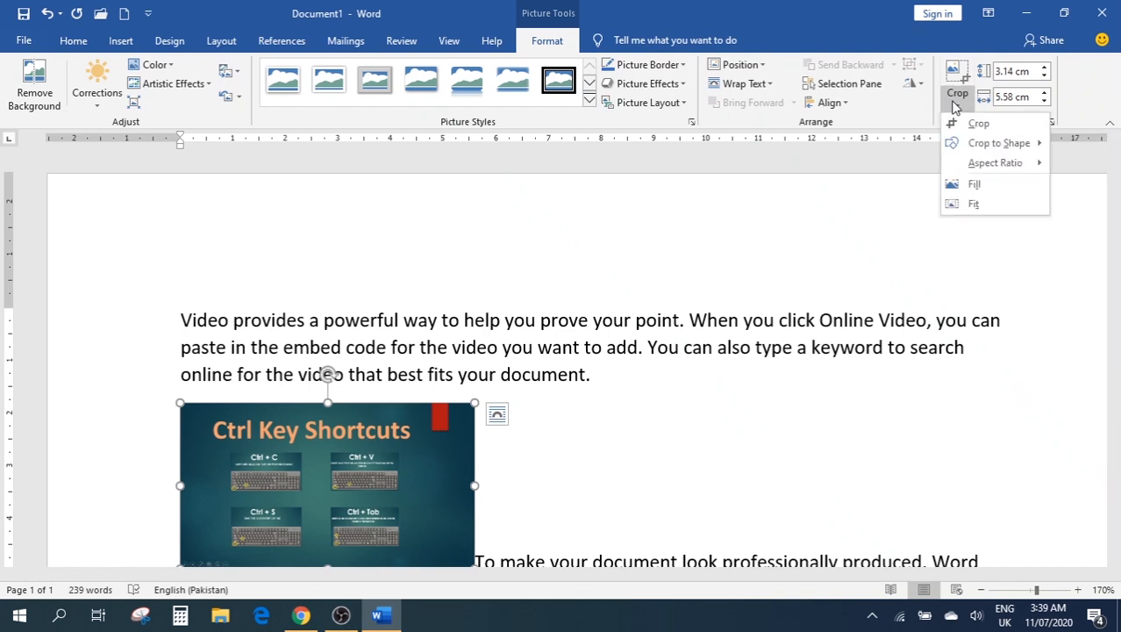
{"action": "left_click", "coordinate": [977, 124]}
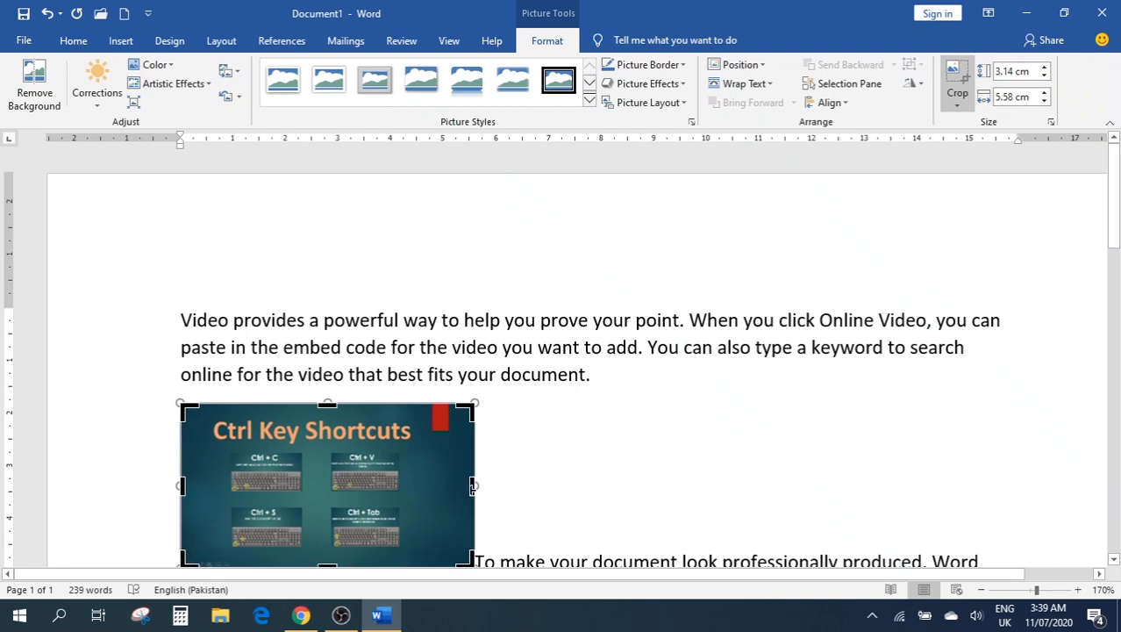
{"action": "left_click_drag", "start_coordinate": [473, 485], "coordinate": [303, 507]}
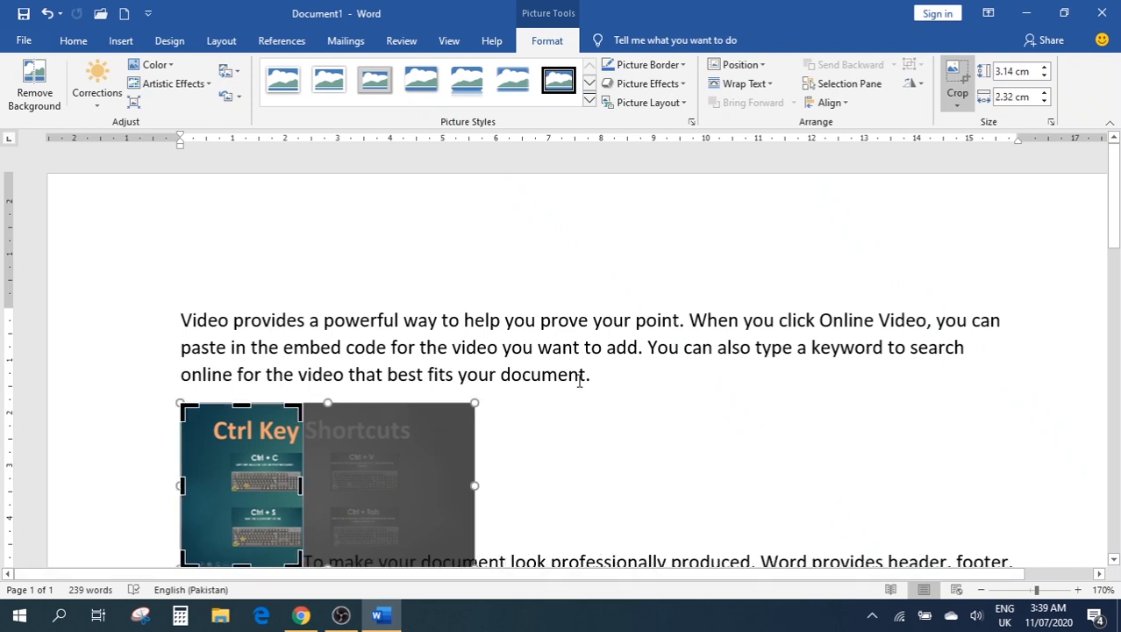
{"action": "left_click", "coordinate": [618, 376]}
{"action": "scroll", "coordinate": [574, 375], "scroll_direction": "down", "scroll_amount": 3}
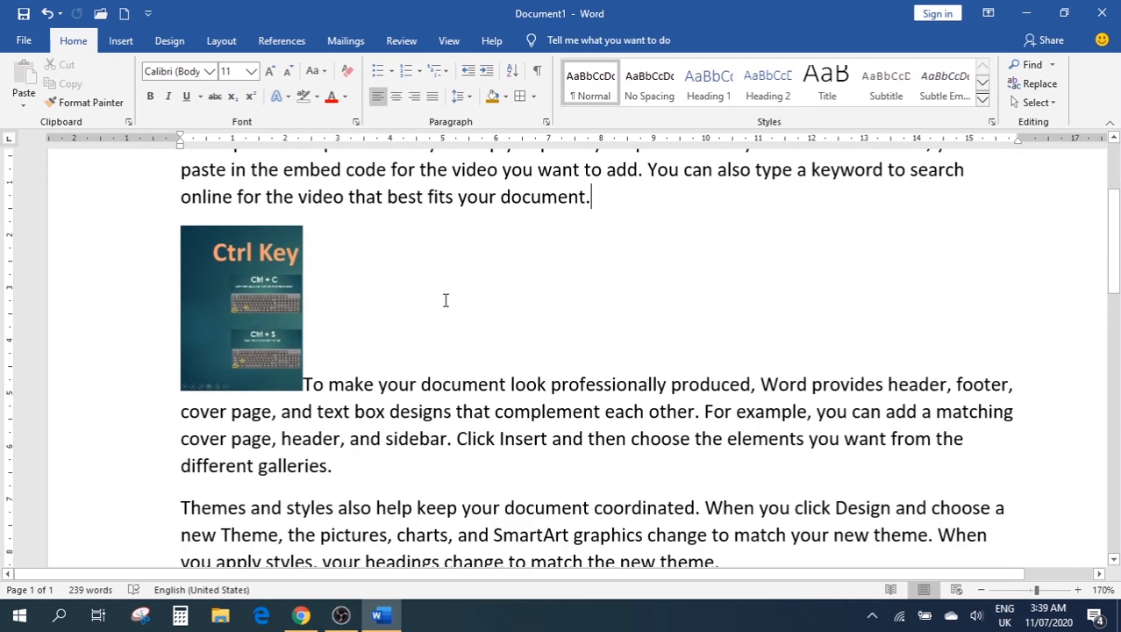
Set the cropped picture's shape height to 20 cm
{"action": "left_click", "coordinate": [292, 272]}
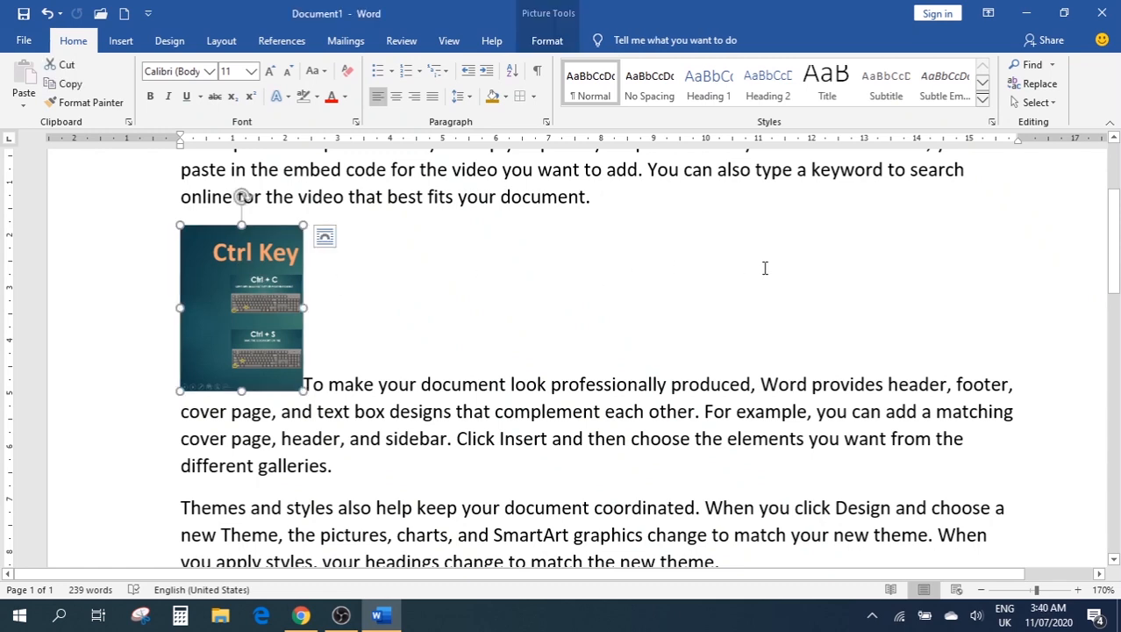
{"action": "left_click", "coordinate": [531, 41]}
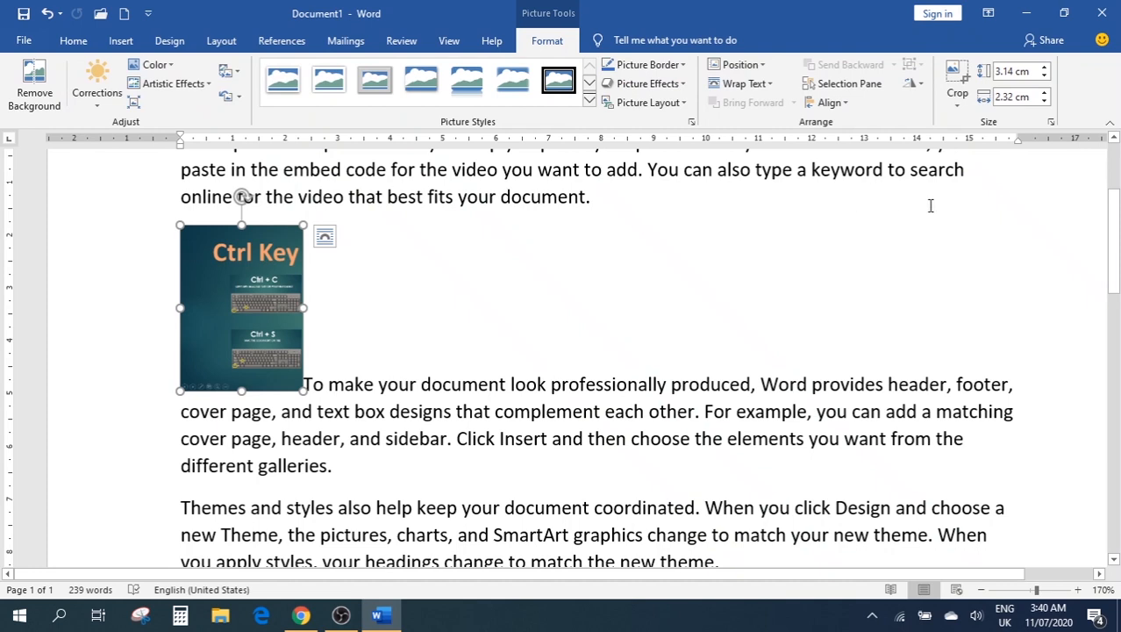
{"action": "left_click", "coordinate": [1050, 78]}
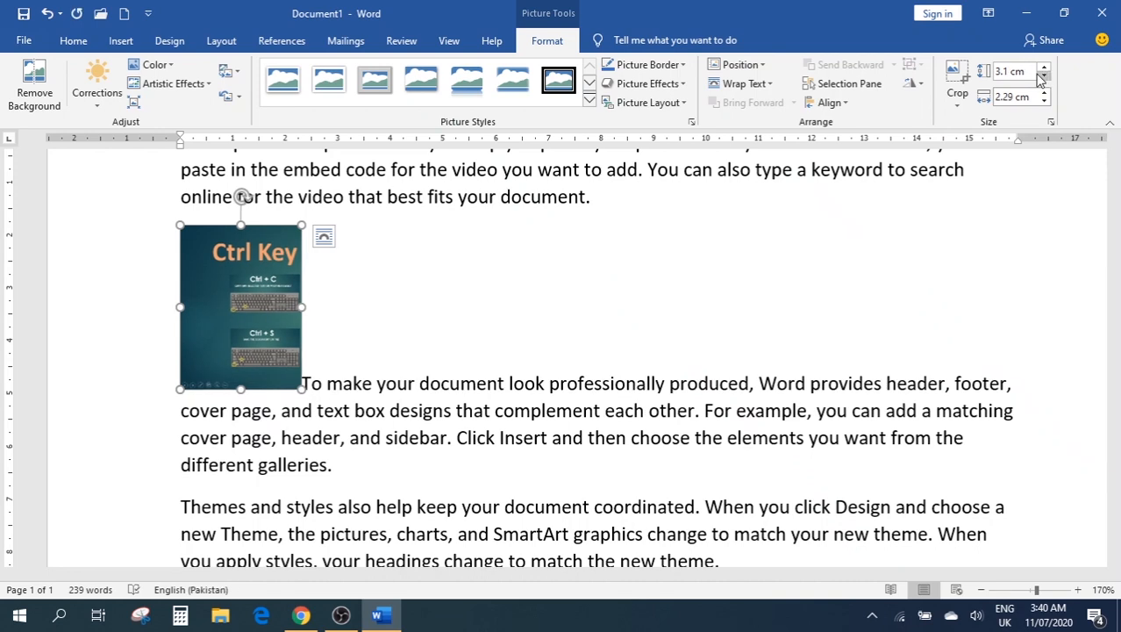
{"action": "left_click", "coordinate": [1023, 74]}
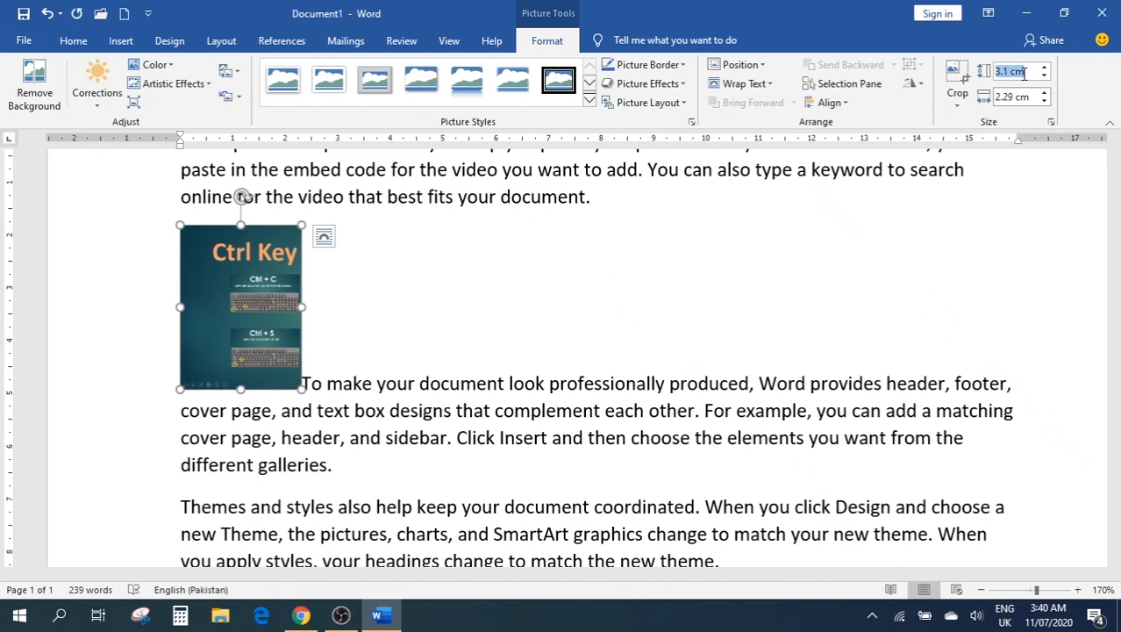
{"action": "type", "text": "20"}
{"action": "left_click", "coordinate": [1010, 194]}
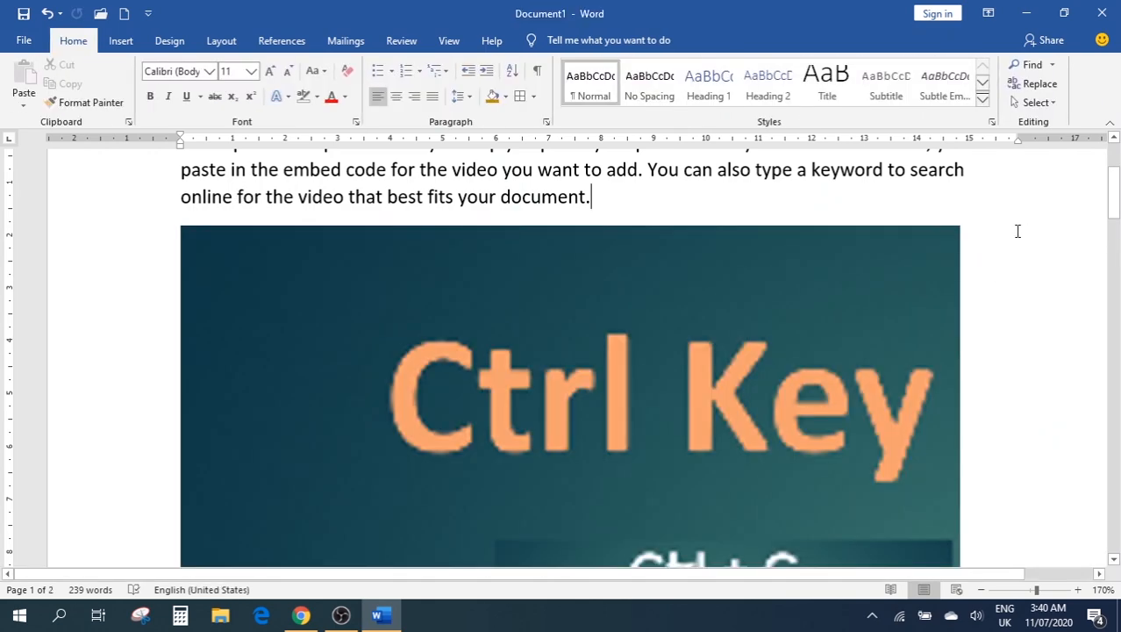
Select all the document's text and picture and cut it, leaving a blank page
{"action": "left_click", "coordinate": [646, 282]}
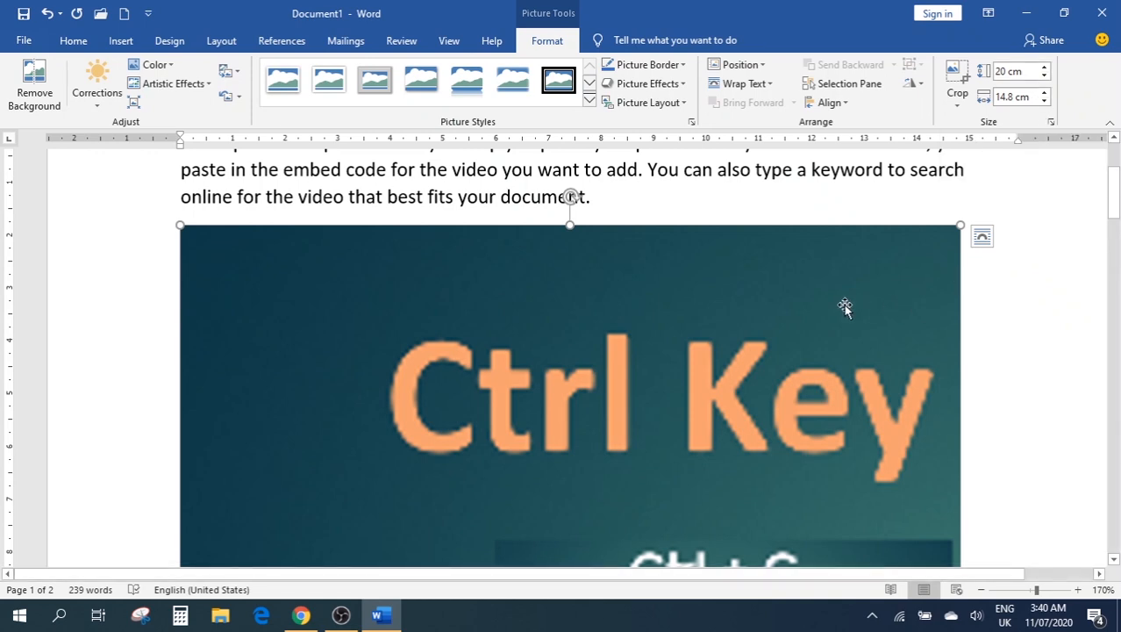
{"action": "key", "text": "ctrl+a"}
{"action": "key", "text": "ctrl+x"}
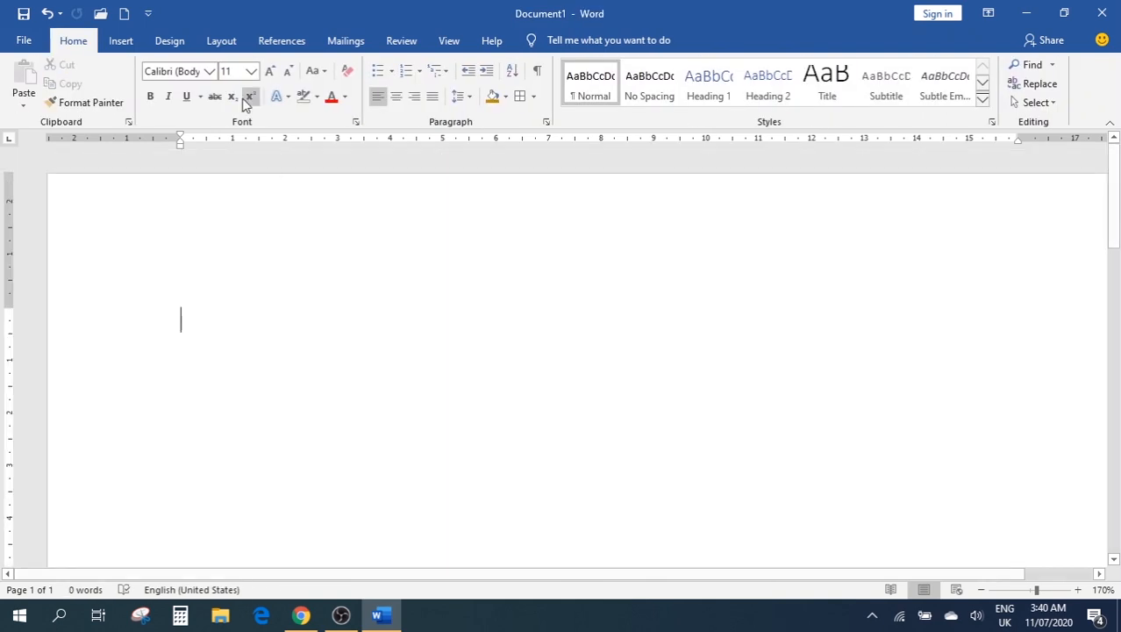
{"action": "left_click", "coordinate": [111, 46]}
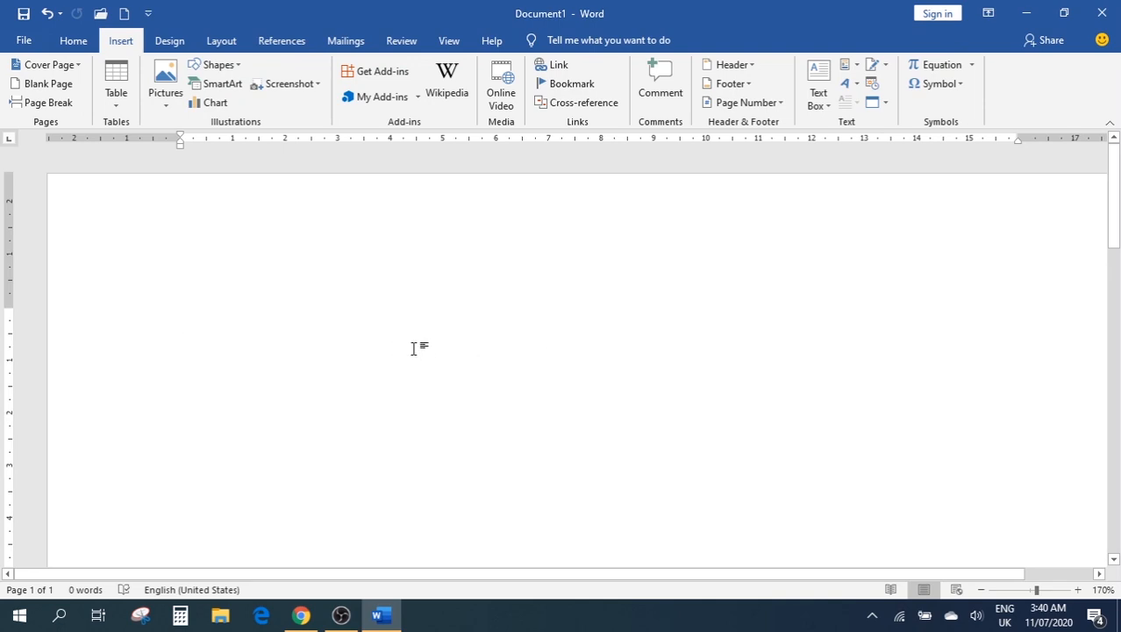
{"action": "left_click", "coordinate": [227, 71]}
{"action": "left_click", "coordinate": [247, 309]}
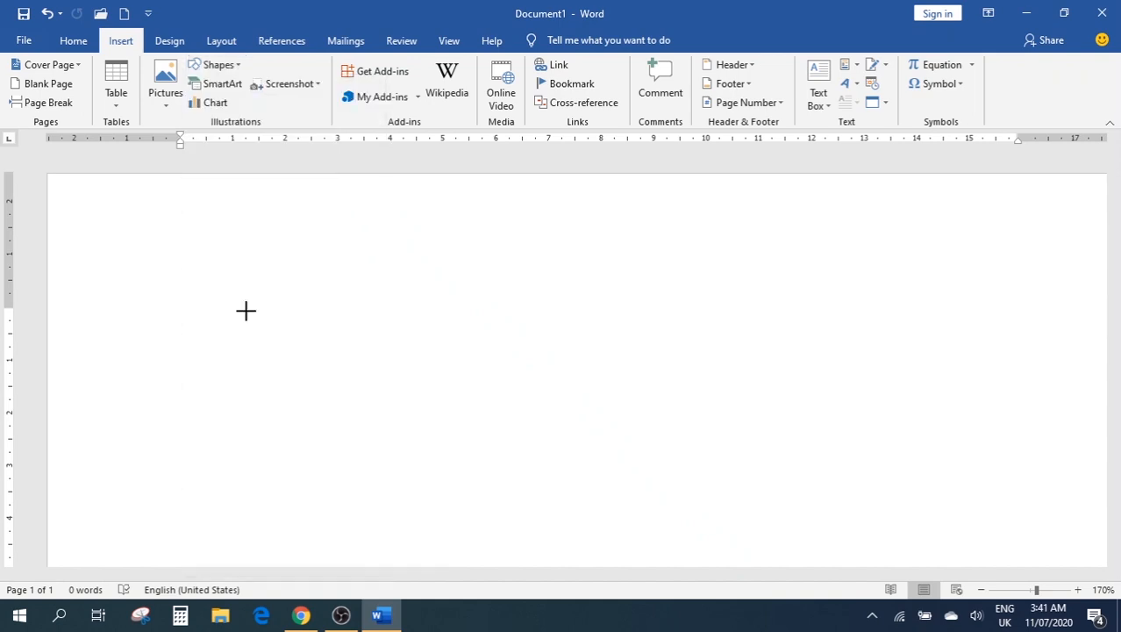
{"action": "mouse_move", "coordinate": [214, 316]}
{"action": "left_mouse_down"}
{"action": "mouse_move", "coordinate": [671, 372]}
{"action": "mouse_move", "coordinate": [635, 506]}
{"action": "left_mouse_up"}
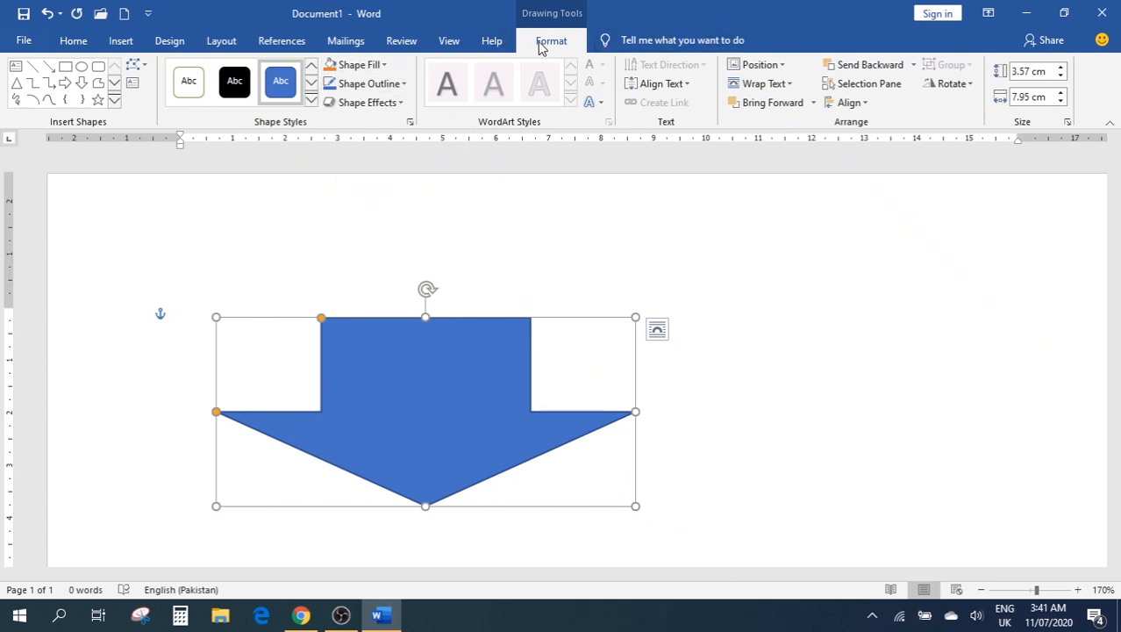
{"action": "left_click", "coordinate": [232, 86]}
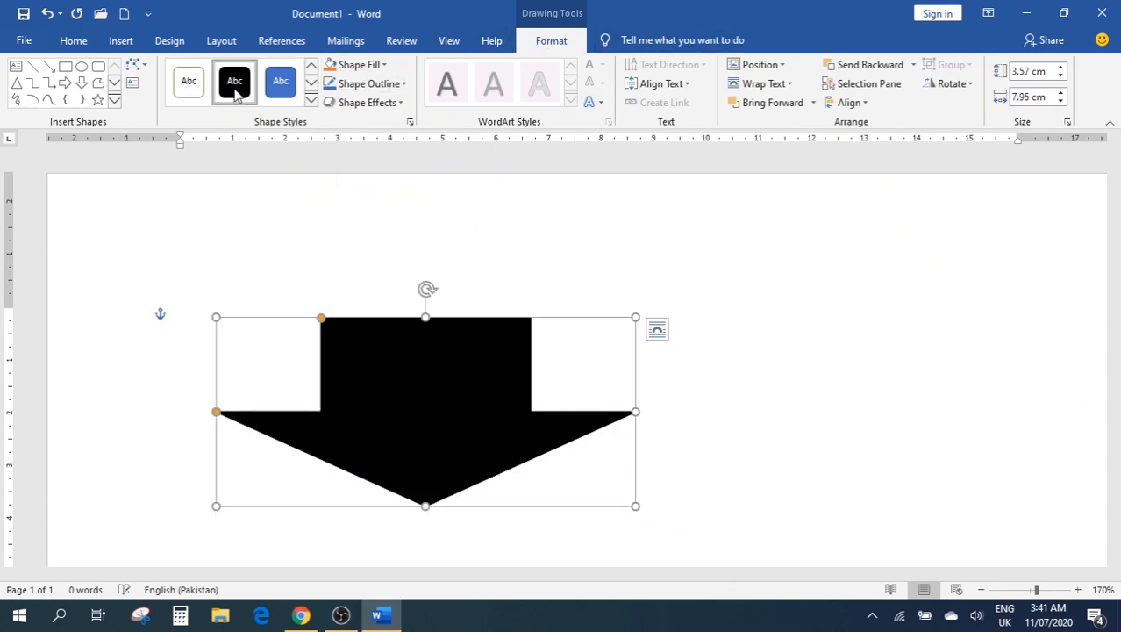
{"action": "left_click", "coordinate": [188, 82]}
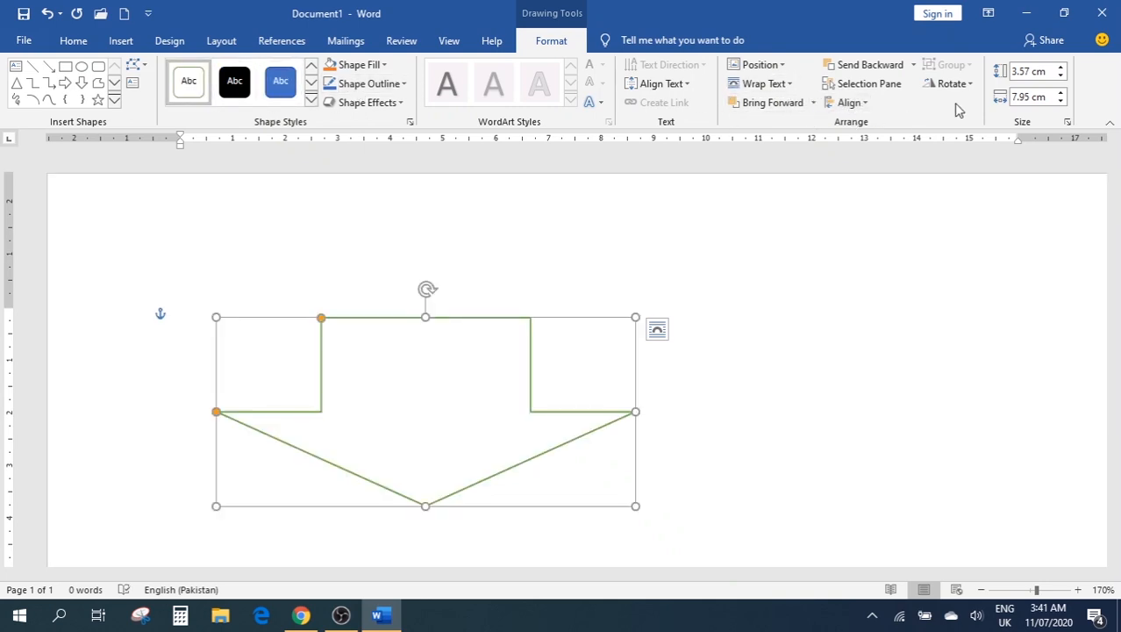
{"action": "left_click", "coordinate": [281, 81]}
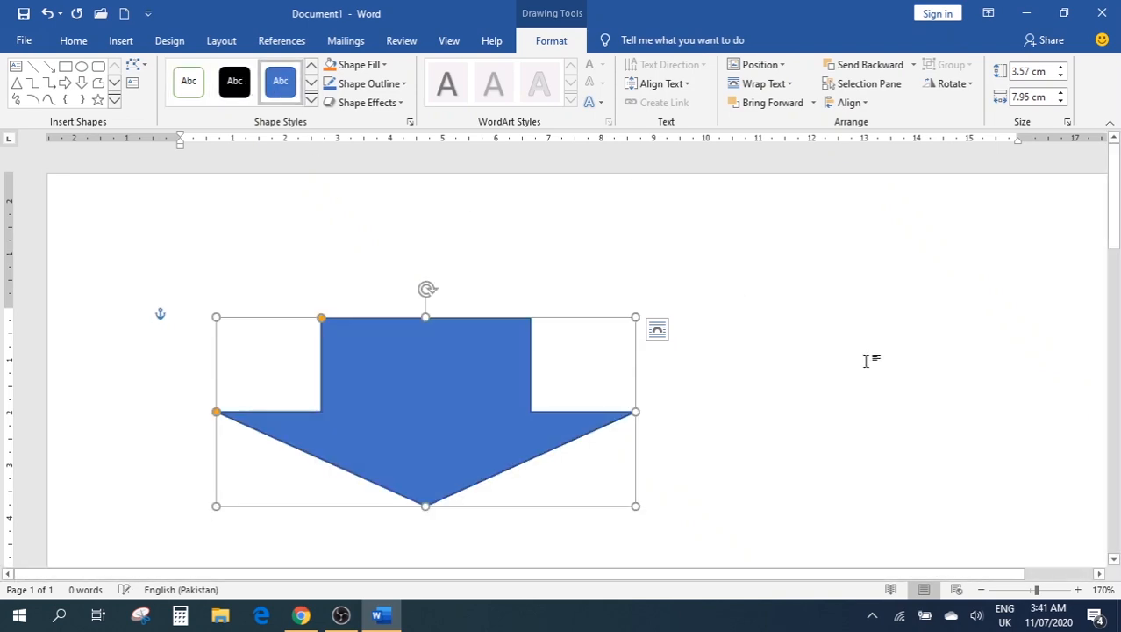
{"action": "left_click", "coordinate": [123, 44]}
{"action": "key", "text": "Delete"}
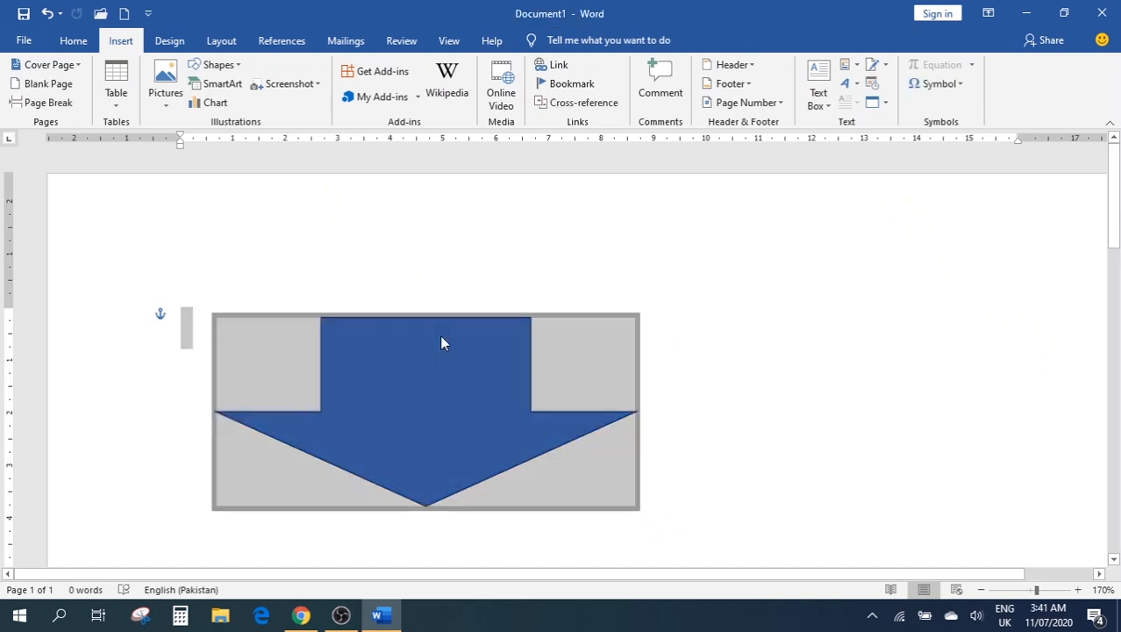
Open the SmartArt chooser and browse the List, Process, Hierarchy, Relationship, Matrix, Pyramid and Picture layouts
{"action": "left_click", "coordinate": [219, 65]}
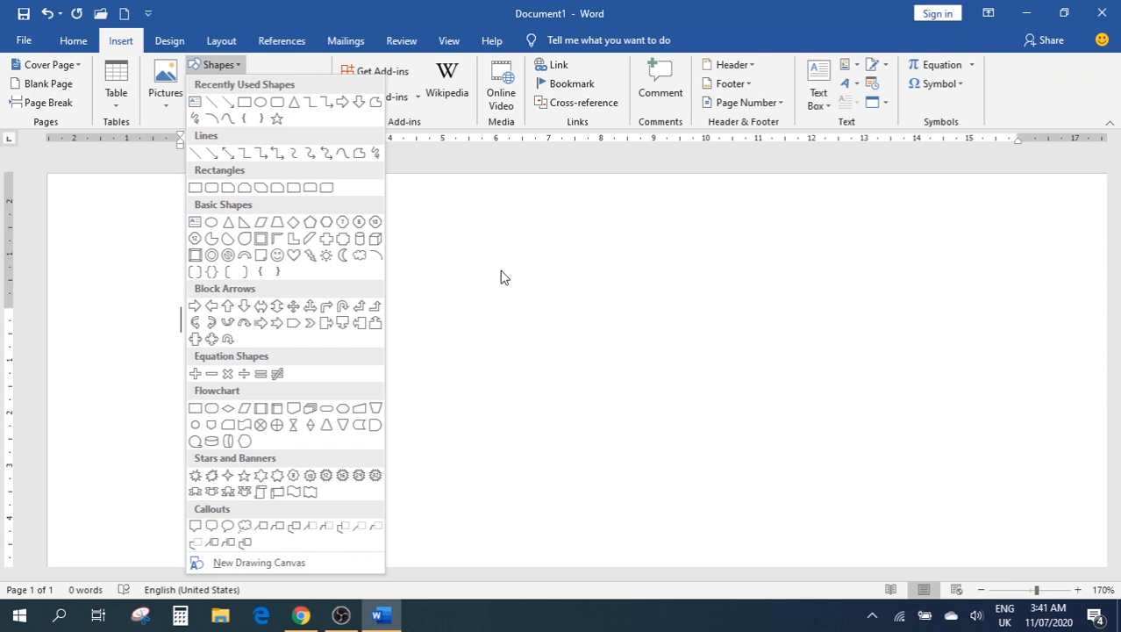
{"action": "left_click", "coordinate": [656, 274]}
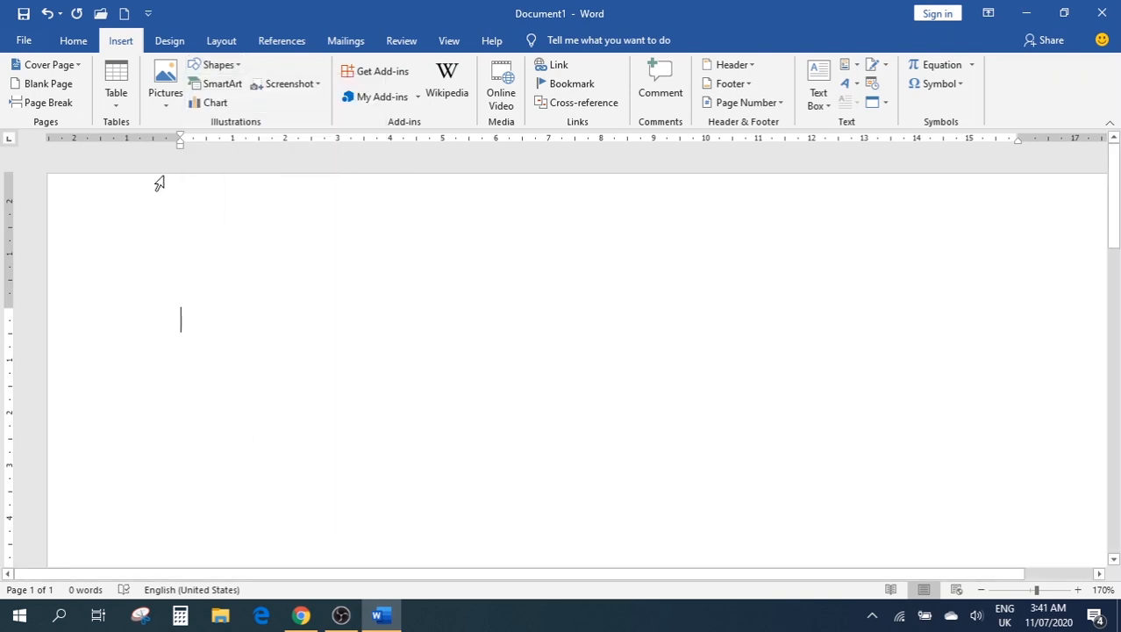
{"action": "left_click", "coordinate": [220, 85]}
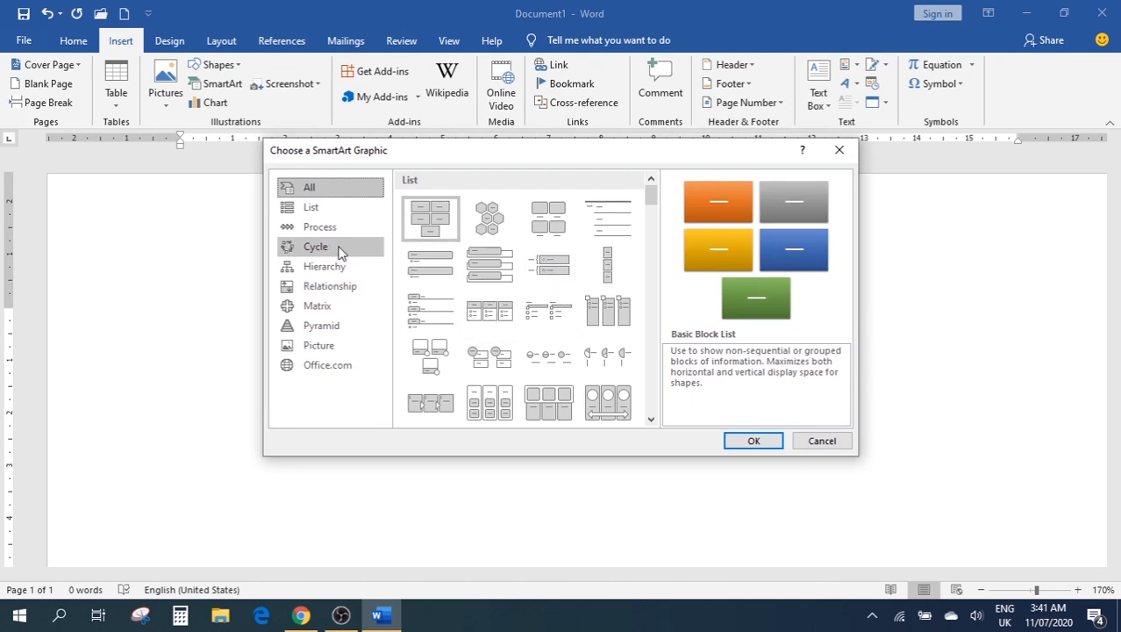
{"action": "left_click", "coordinate": [307, 215]}
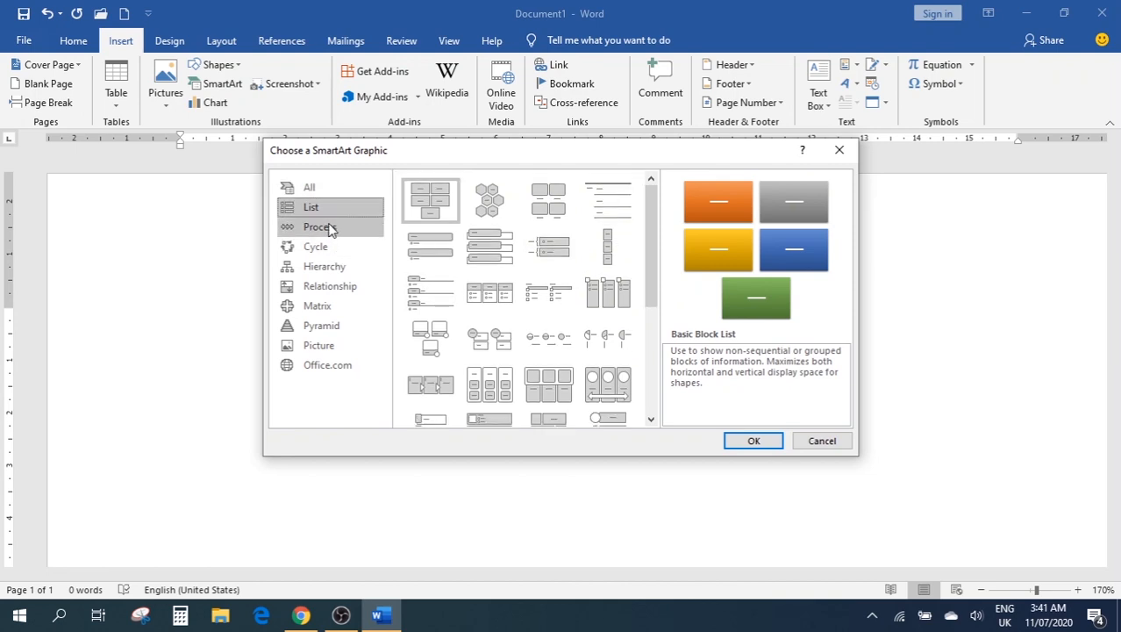
{"action": "left_click", "coordinate": [326, 228]}
{"action": "left_click", "coordinate": [323, 268]}
{"action": "left_click", "coordinate": [323, 288]}
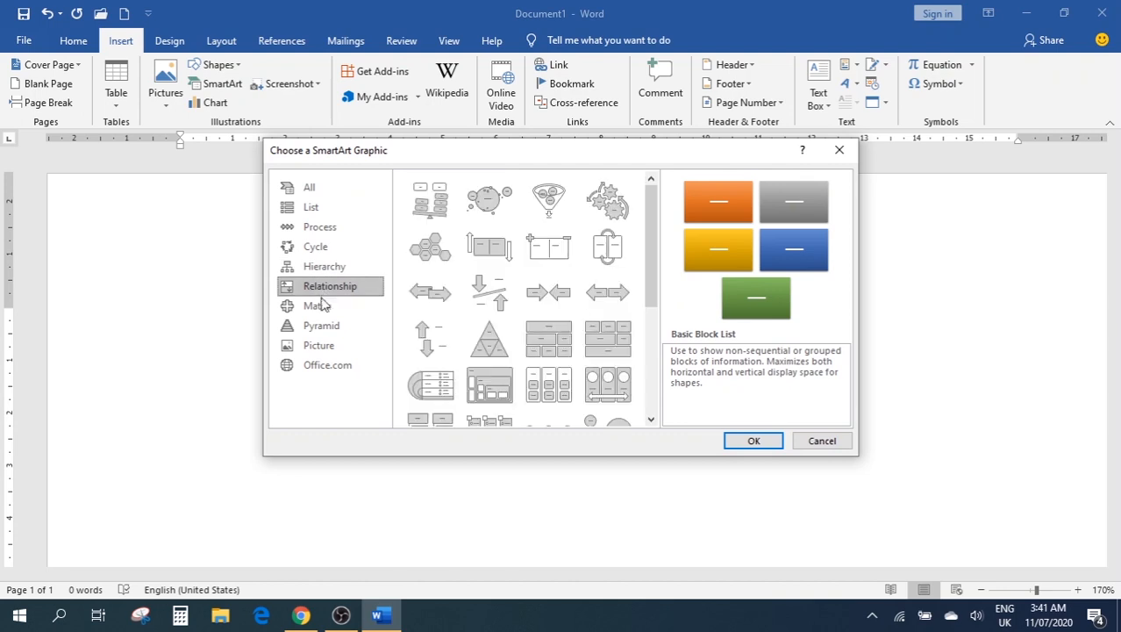
{"action": "left_click", "coordinate": [323, 309]}
{"action": "left_click", "coordinate": [323, 327]}
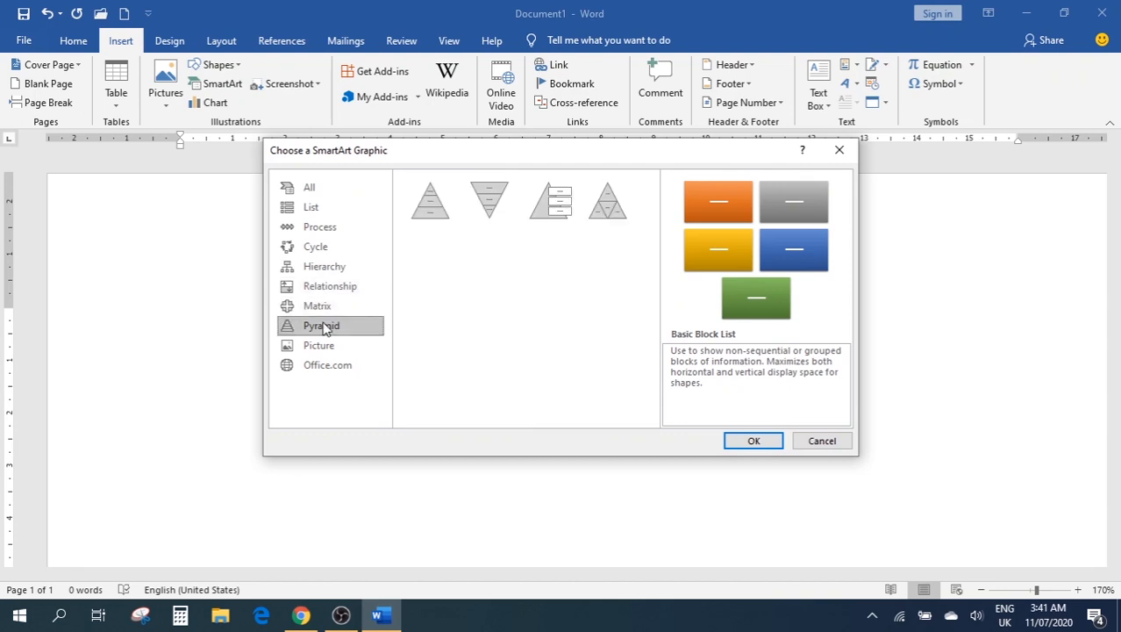
{"action": "left_click", "coordinate": [321, 348]}
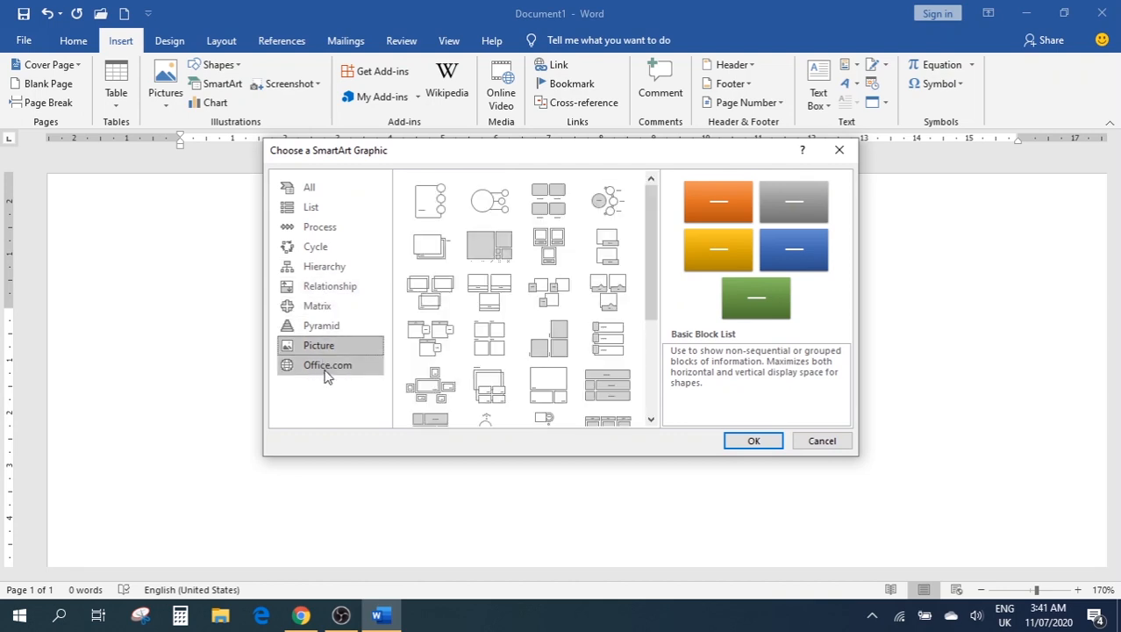
Insert the Basic Cycle layout from the Cycle category
{"action": "left_click", "coordinate": [297, 288]}
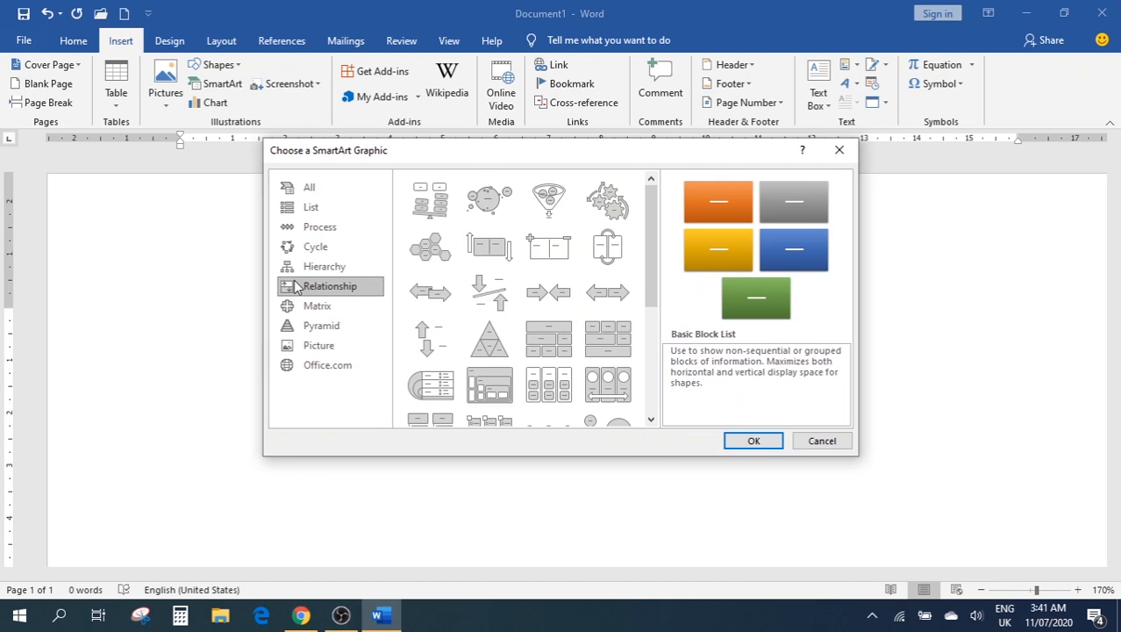
{"action": "left_click", "coordinate": [310, 208]}
{"action": "left_click", "coordinate": [321, 232]}
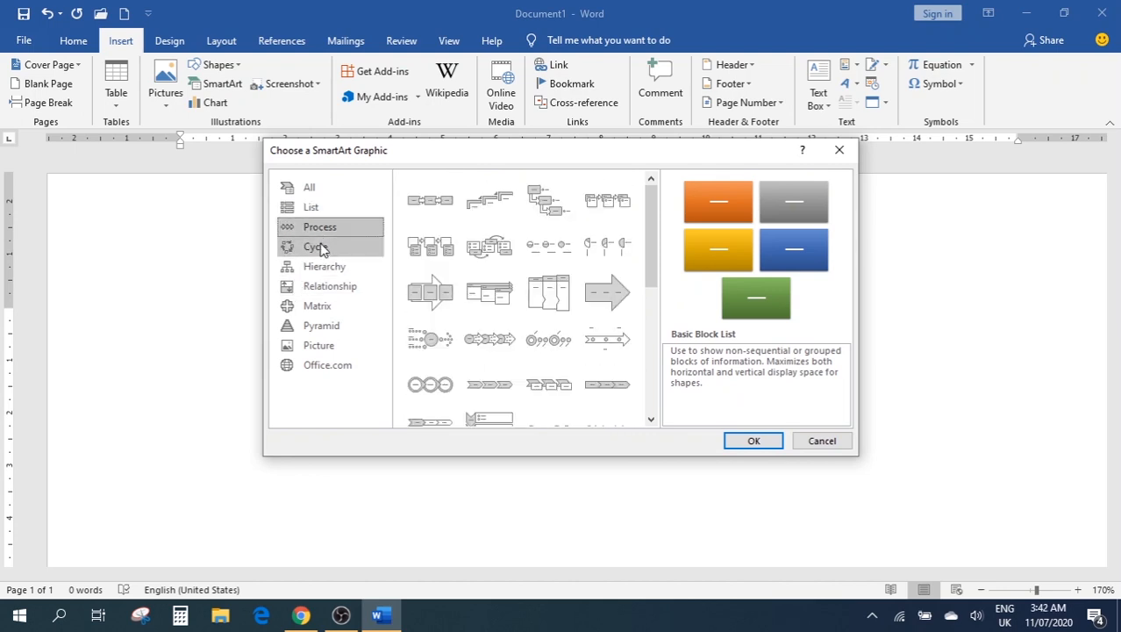
{"action": "left_click", "coordinate": [320, 247]}
{"action": "left_click", "coordinate": [436, 213]}
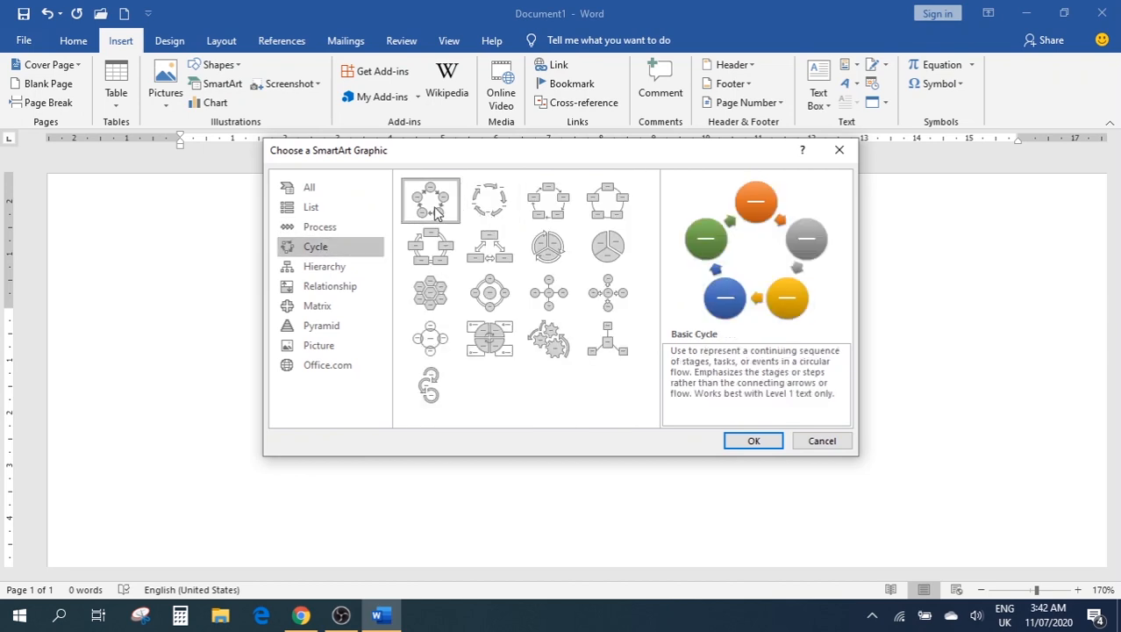
{"action": "left_click", "coordinate": [759, 443]}
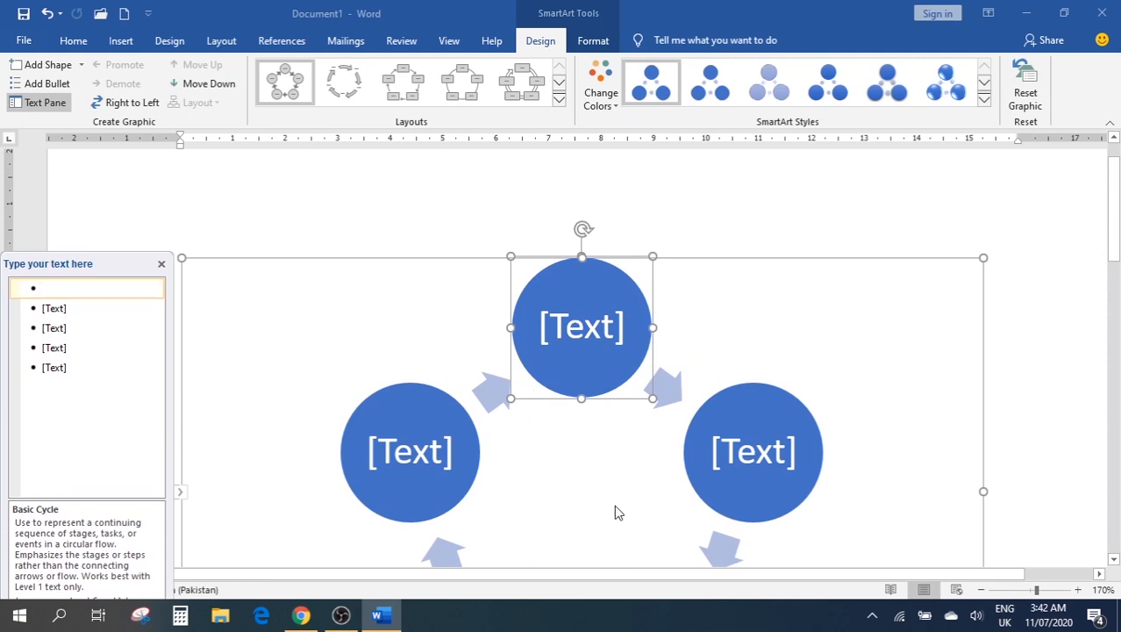
Give the cycle's top circle the white-fill, blue-outline shape style
{"action": "scroll", "coordinate": [579, 282], "scroll_direction": "down", "scroll_amount": 3}
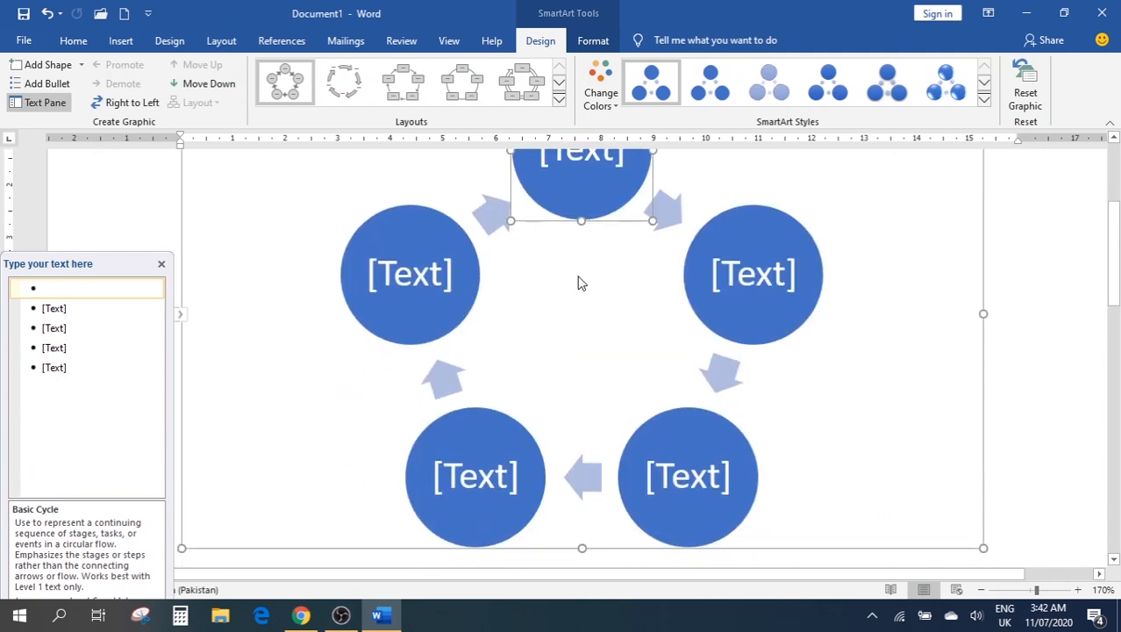
{"action": "scroll", "coordinate": [579, 283], "scroll_direction": "up", "scroll_amount": 3}
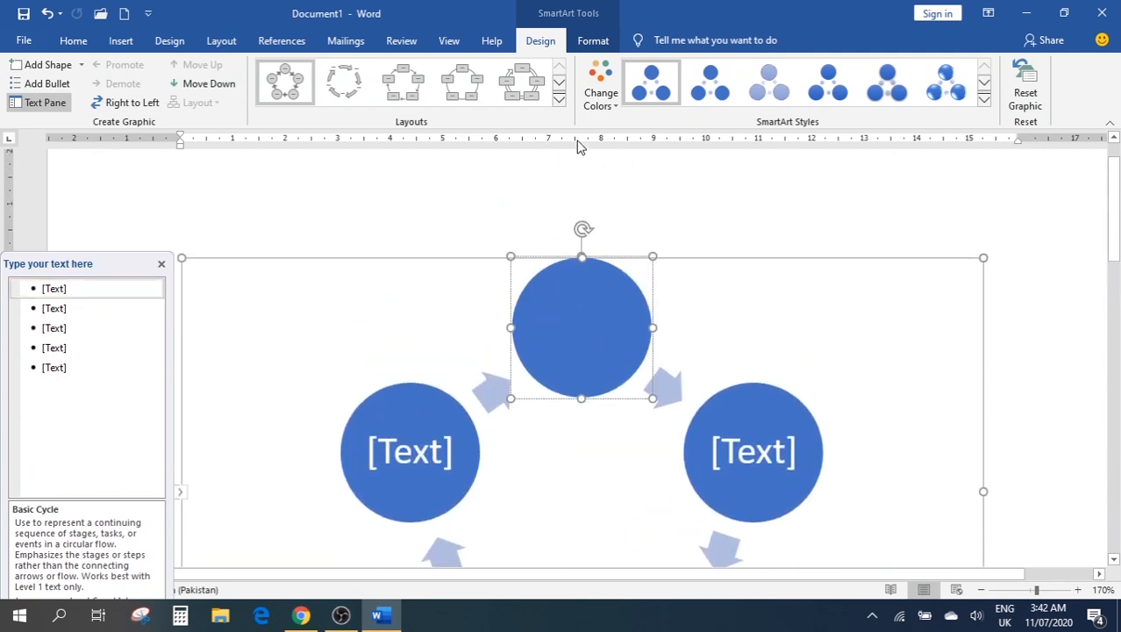
{"action": "left_click", "coordinate": [590, 44]}
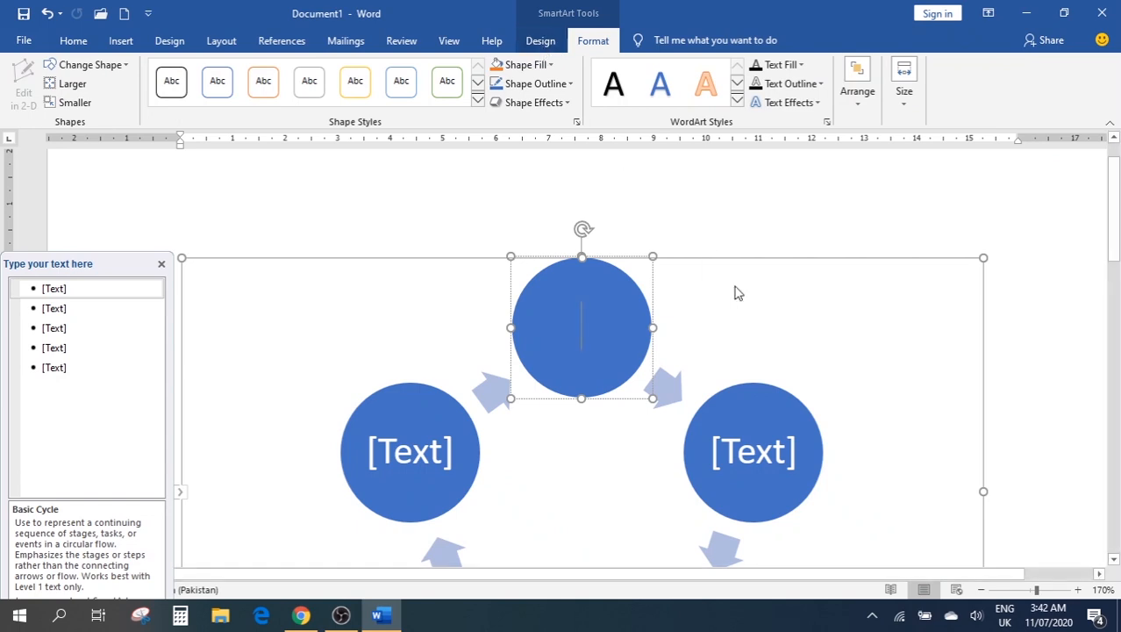
{"action": "left_click", "coordinate": [771, 335]}
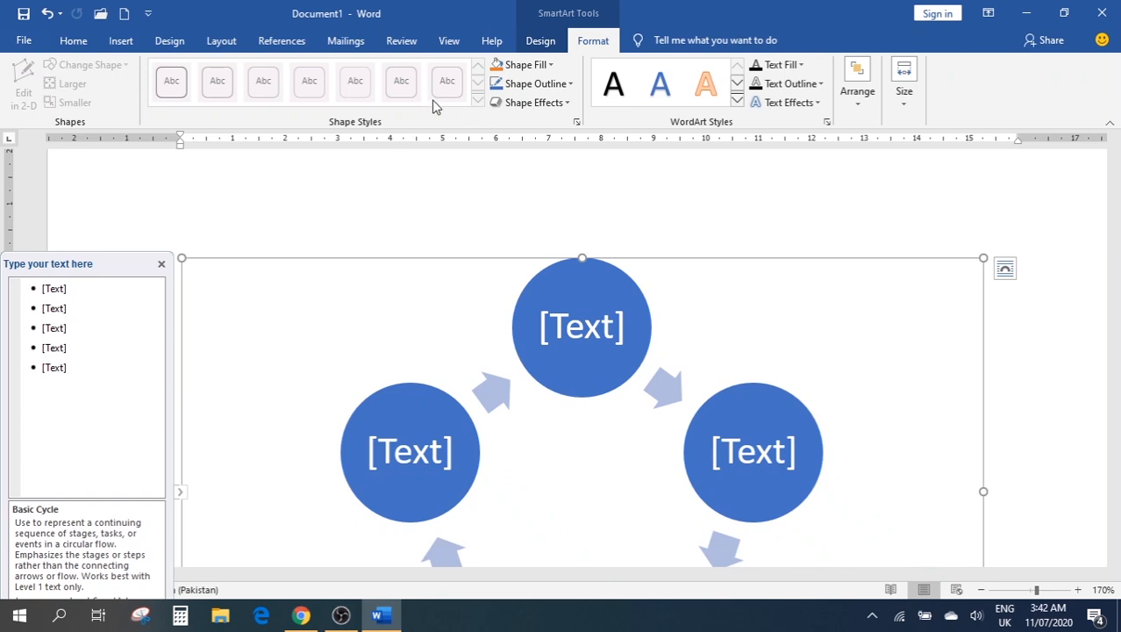
{"action": "left_click", "coordinate": [633, 341]}
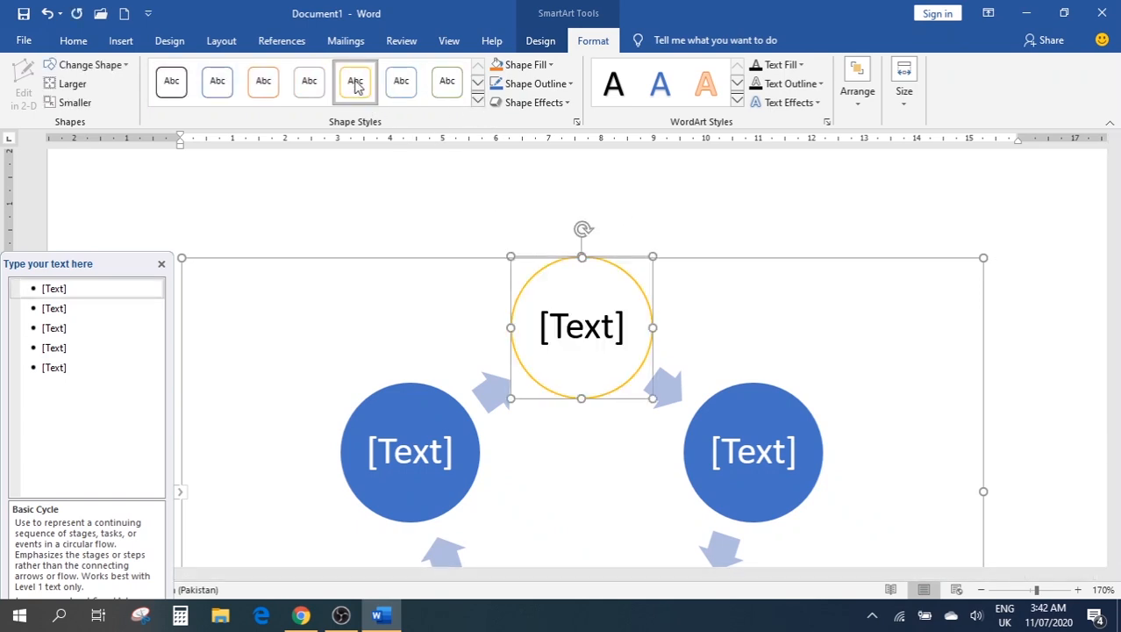
{"action": "left_click", "coordinate": [217, 82]}
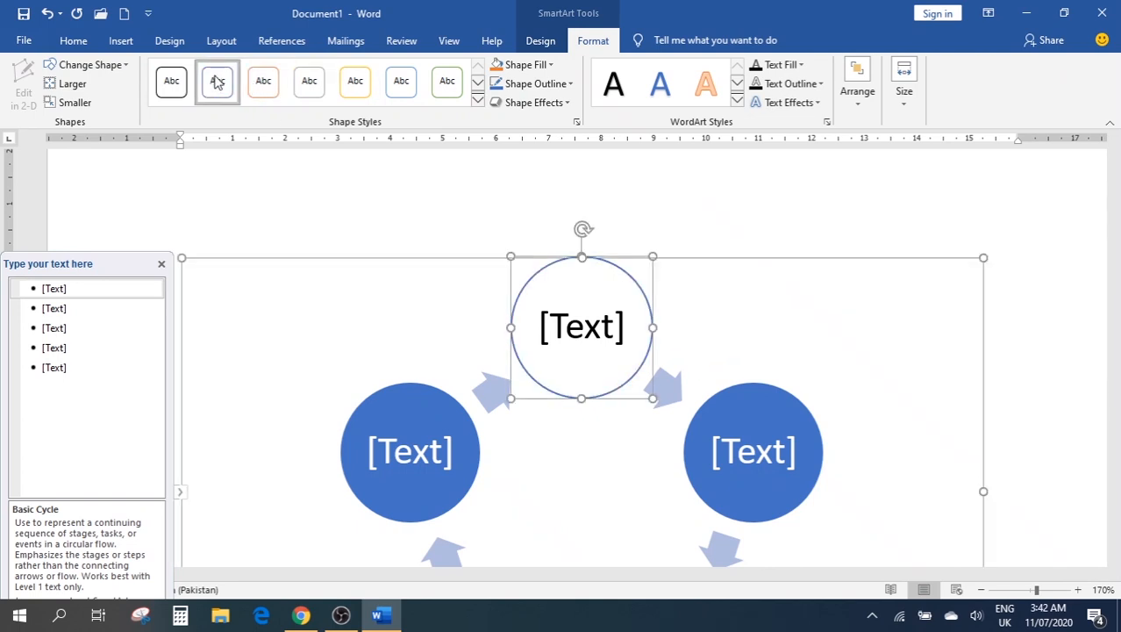
{"action": "left_click", "coordinate": [479, 100]}
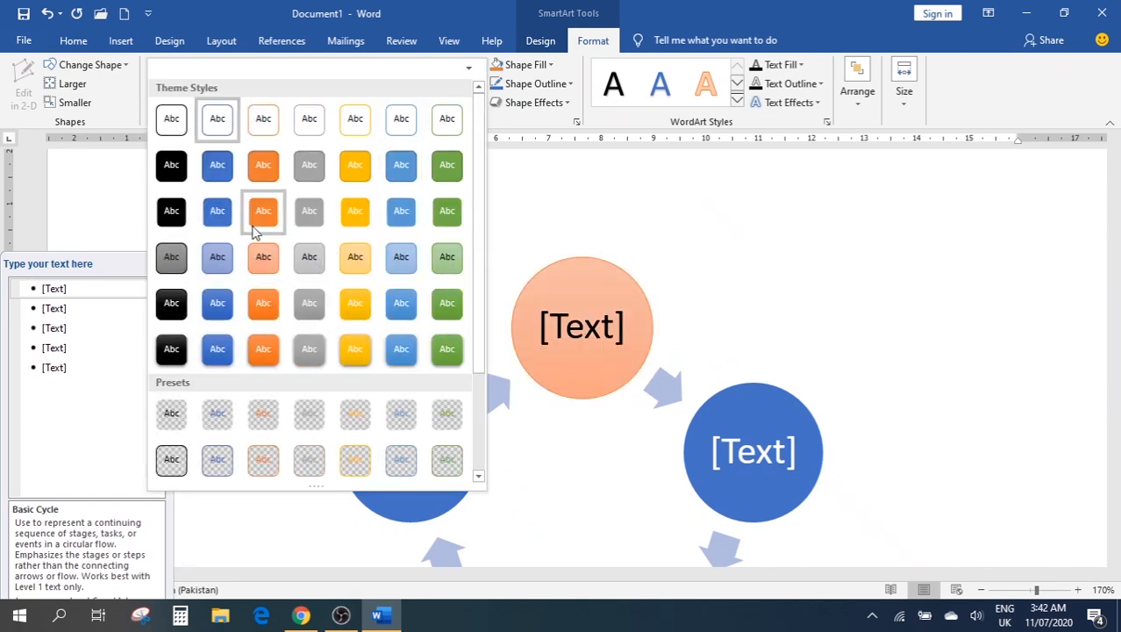
{"action": "left_click", "coordinate": [954, 245]}
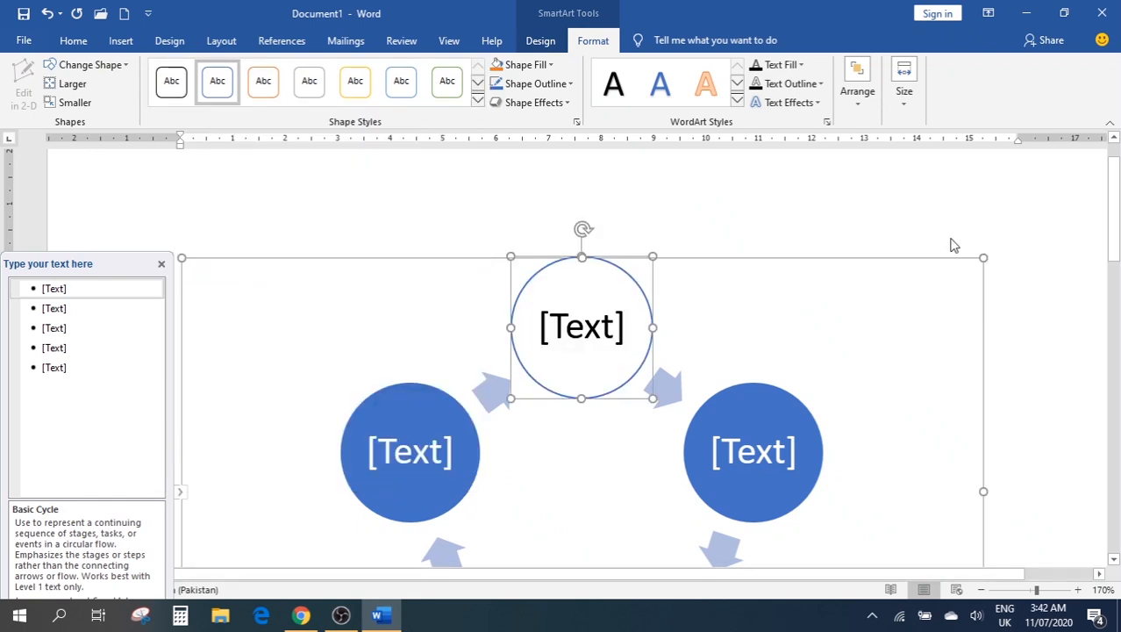
{"action": "scroll", "coordinate": [929, 306], "scroll_direction": "down", "scroll_amount": 4}
{"action": "scroll", "coordinate": [808, 335], "scroll_direction": "up", "scroll_amount": 3}
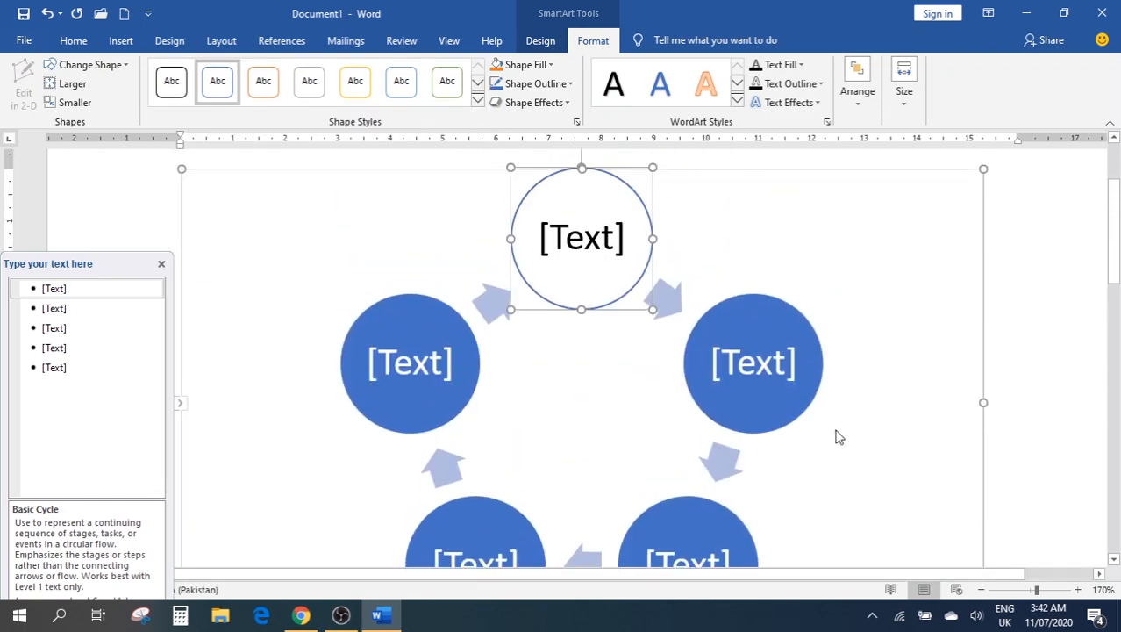
{"action": "key", "text": "ctrl+a"}
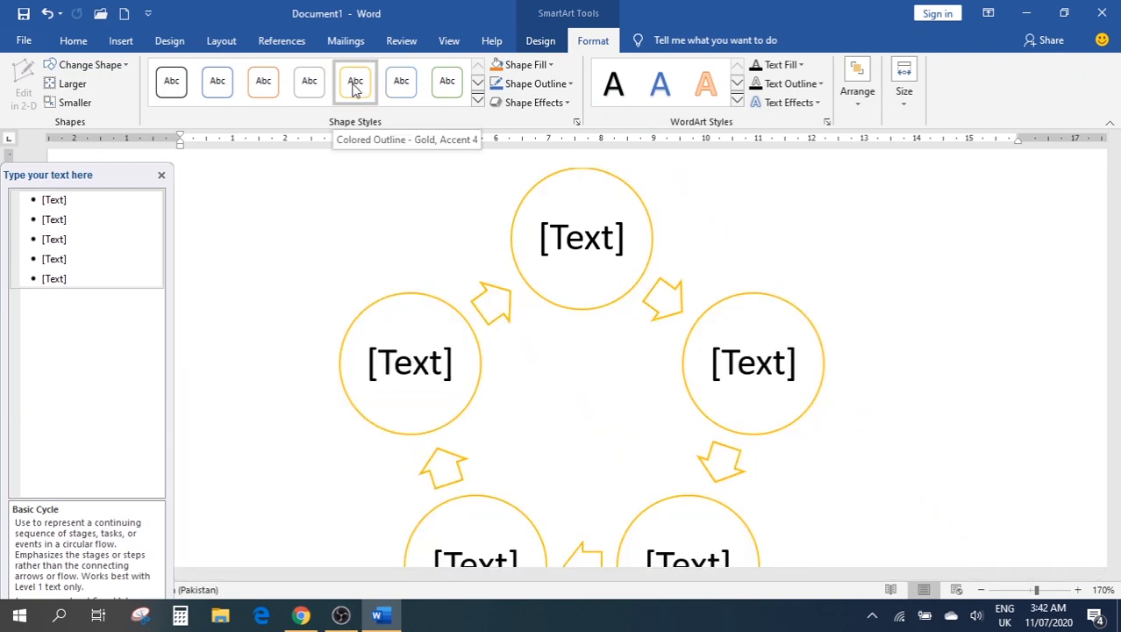
{"action": "left_click", "coordinate": [477, 101]}
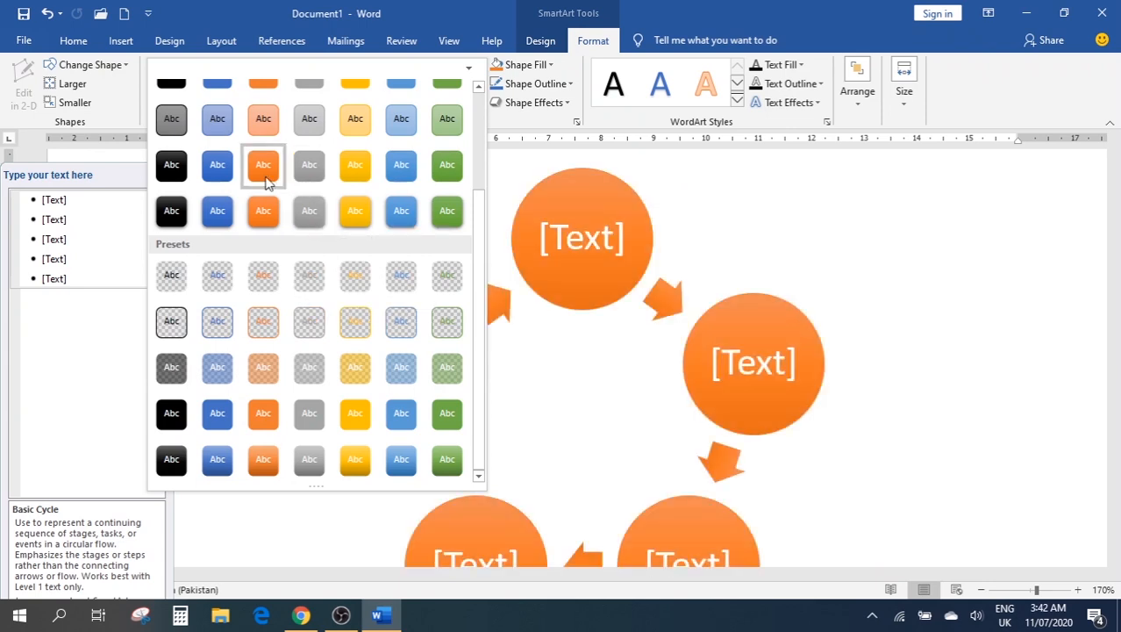
{"action": "scroll", "coordinate": [268, 180], "scroll_direction": "up", "scroll_amount": 1}
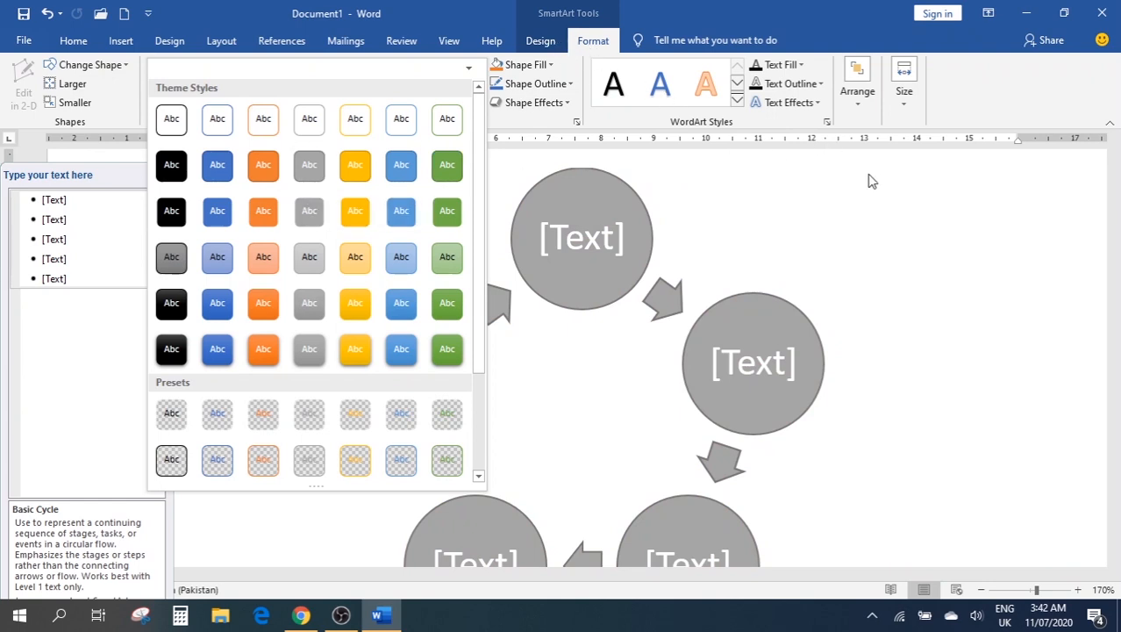
{"action": "left_click", "coordinate": [953, 246]}
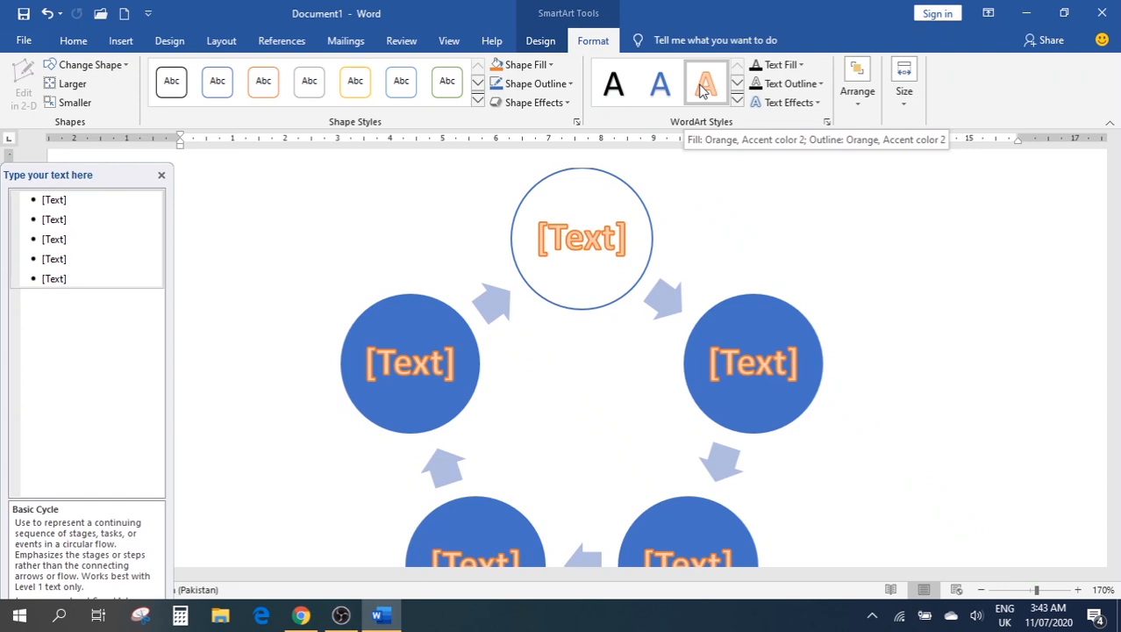
{"action": "left_click", "coordinate": [114, 42]}
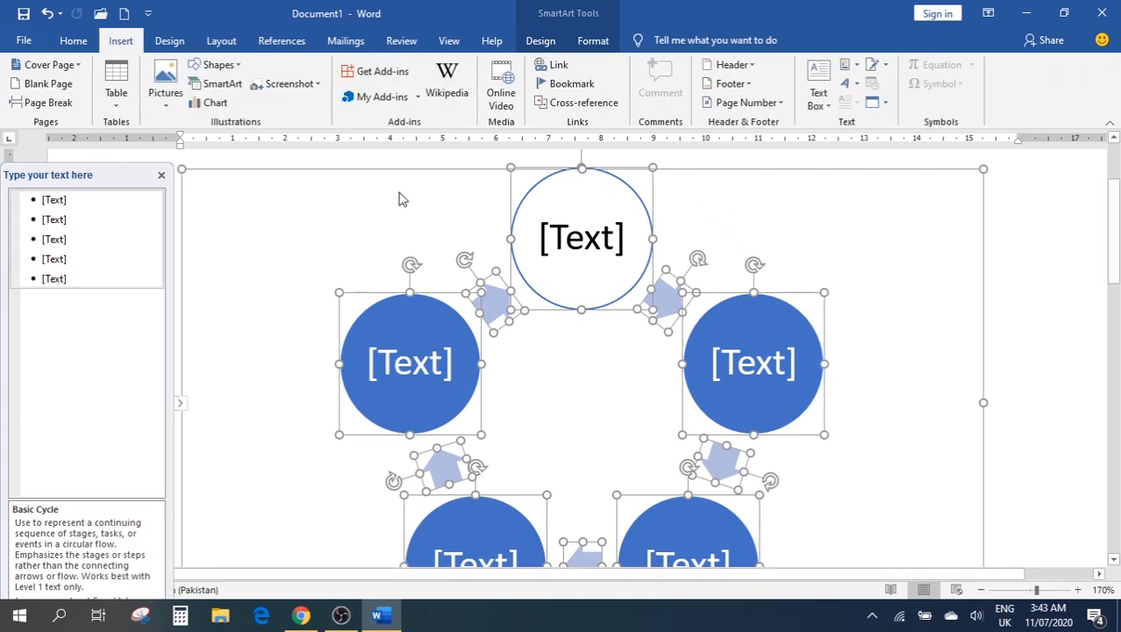
Undo the Basic Cycle SmartArt to leave a blank page, then bring up the Insert Chart dialog
{"action": "left_click", "coordinate": [1013, 317]}
{"action": "scroll", "coordinate": [1016, 319], "scroll_direction": "down", "scroll_amount": 2}
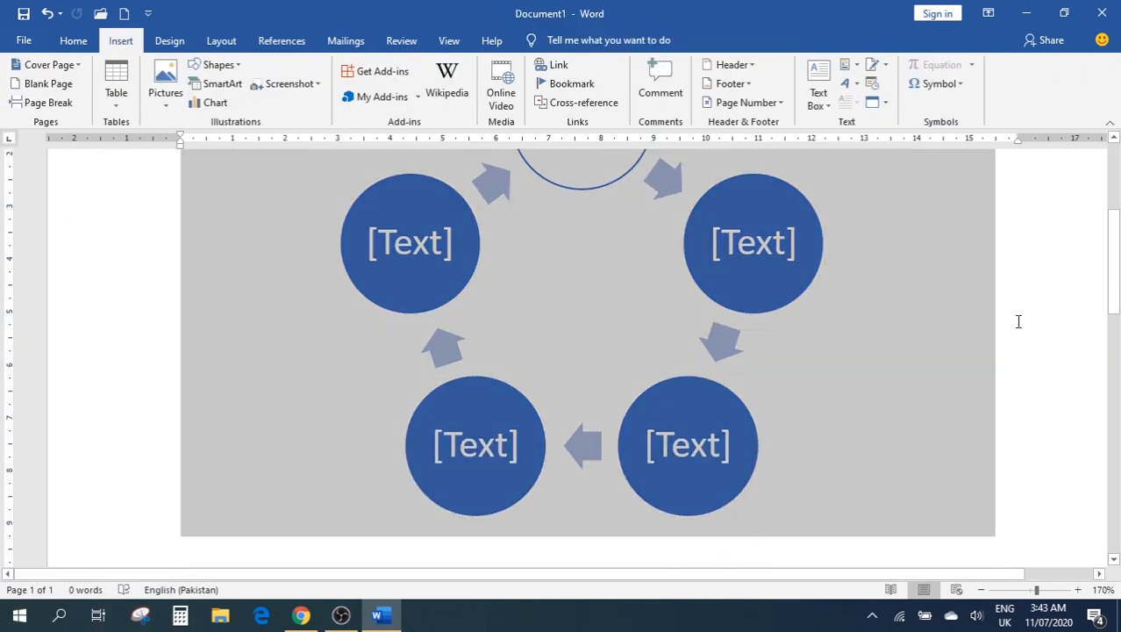
{"action": "key", "text": "ctrl+z"}
{"action": "scroll", "coordinate": [673, 360], "scroll_direction": "up", "scroll_amount": 2}
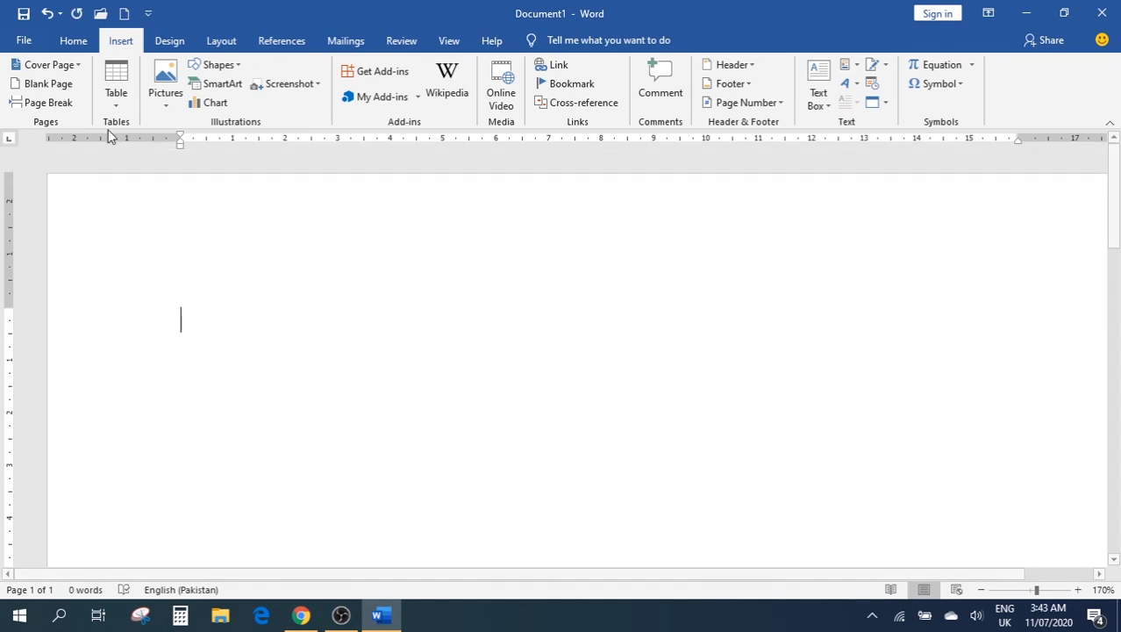
{"action": "left_click", "coordinate": [216, 105]}
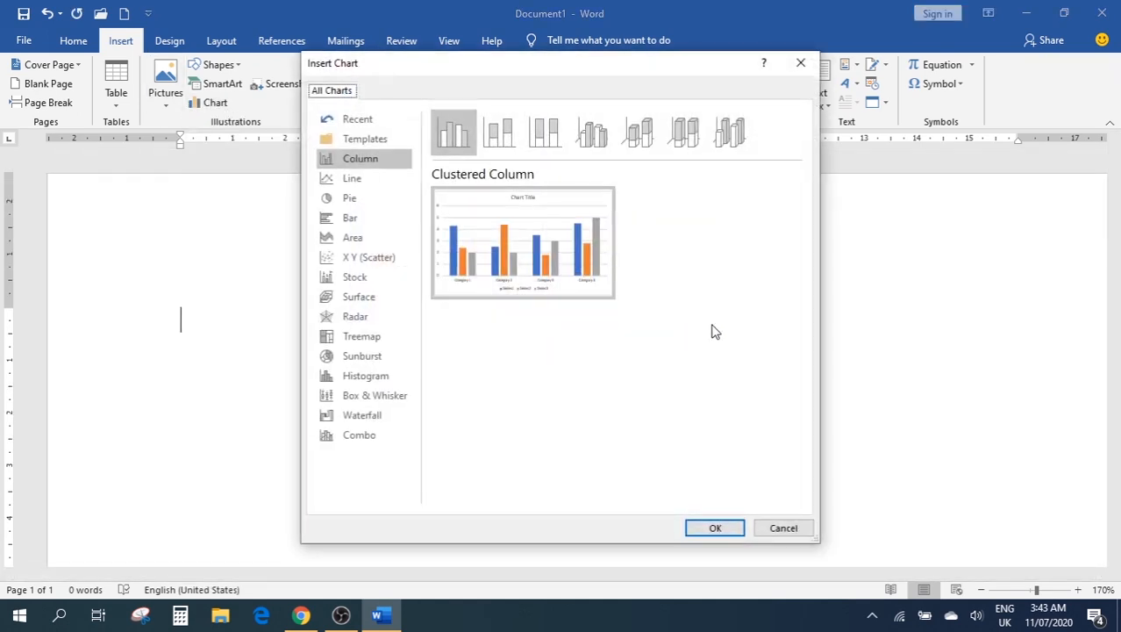
Preview the Line, Stock and Pie chart types, then insert a Clustered Column chart
{"action": "left_click", "coordinate": [361, 180]}
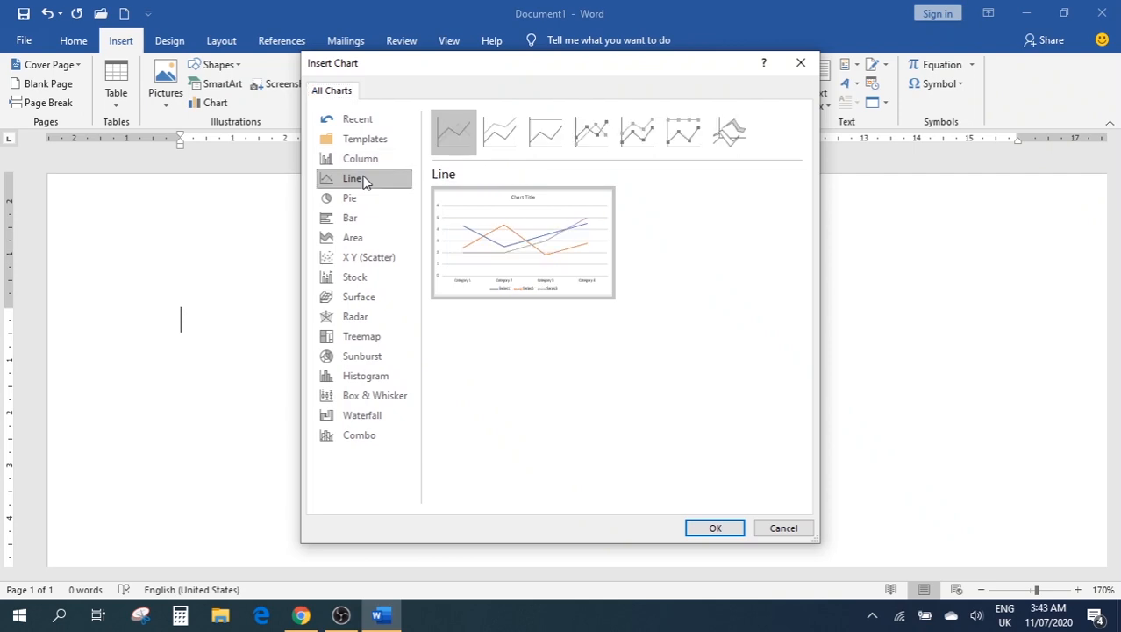
{"action": "left_click", "coordinate": [362, 277]}
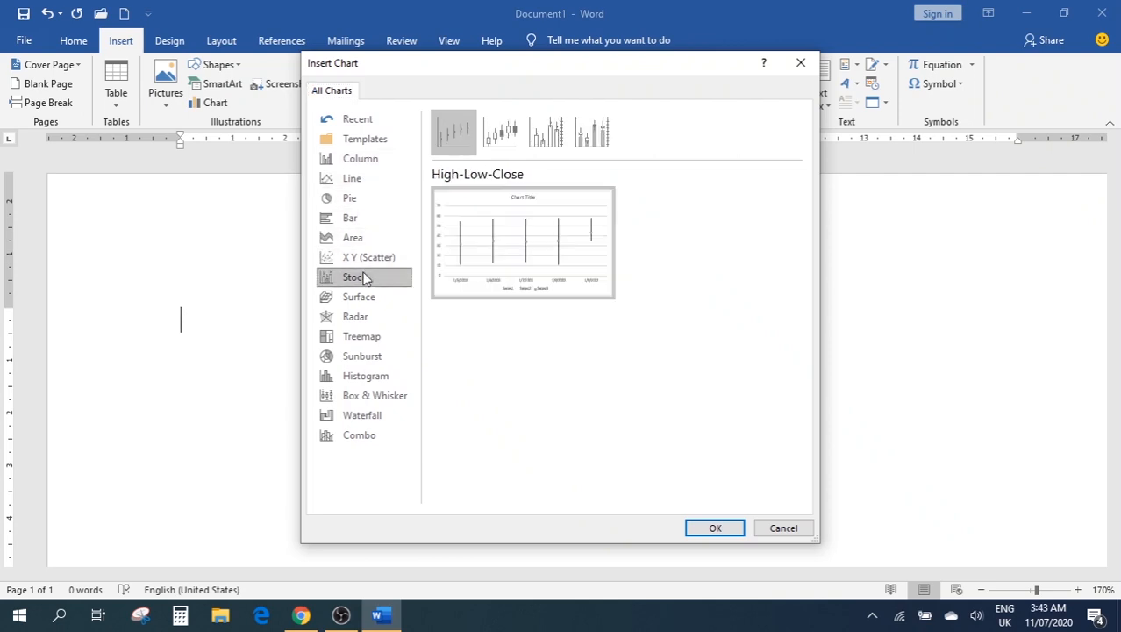
{"action": "left_click", "coordinate": [359, 339]}
{"action": "left_click", "coordinate": [358, 195]}
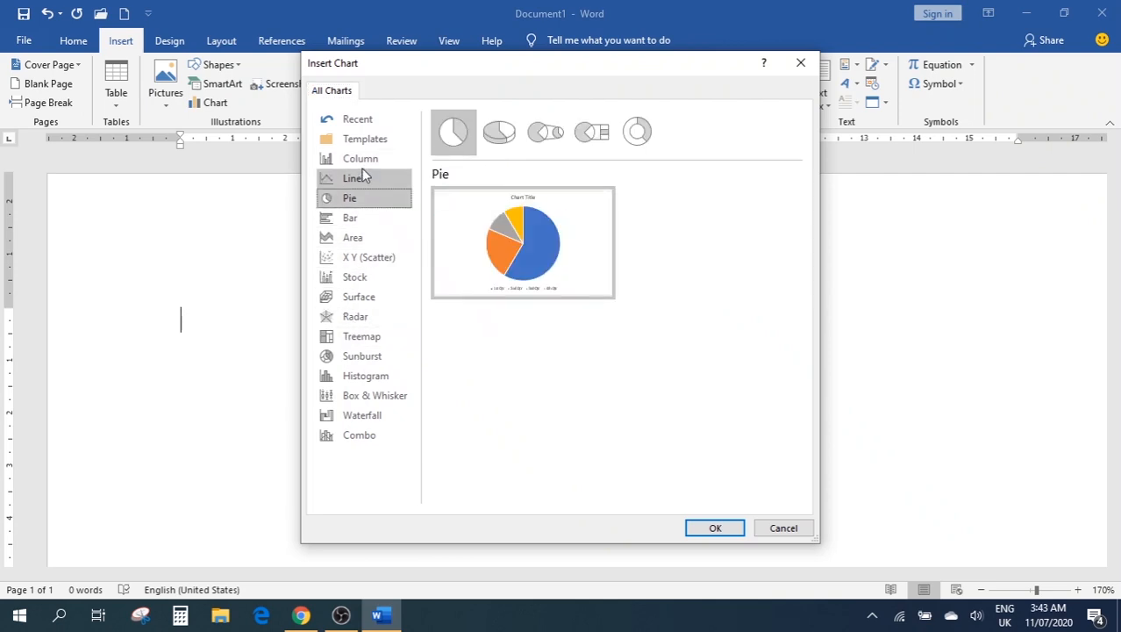
{"action": "left_click", "coordinate": [361, 165]}
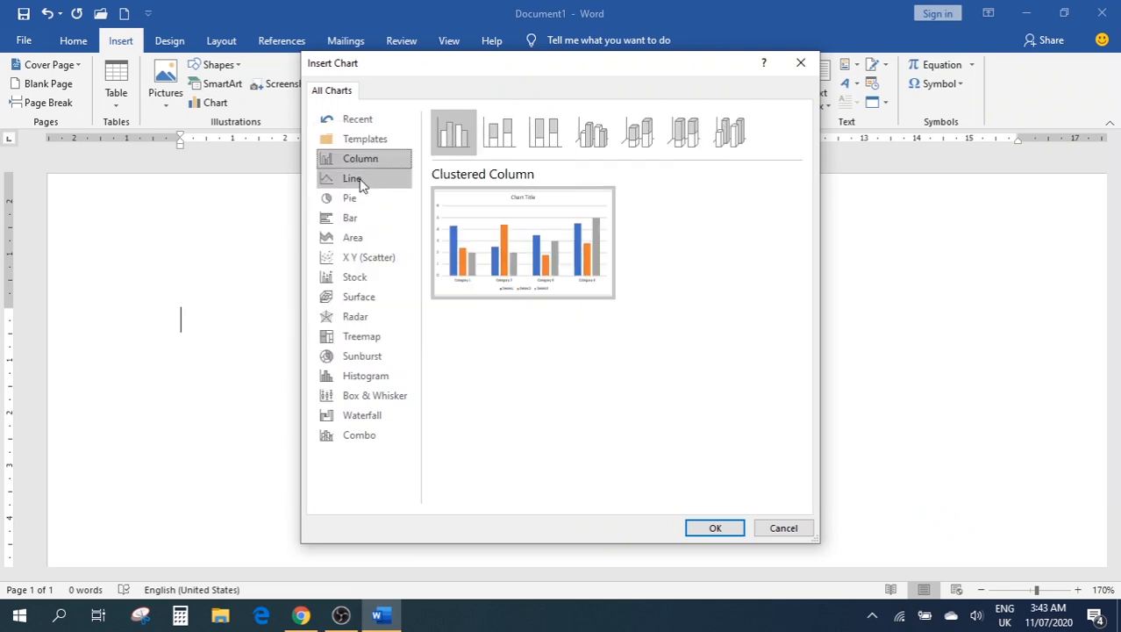
{"action": "left_click", "coordinate": [727, 531]}
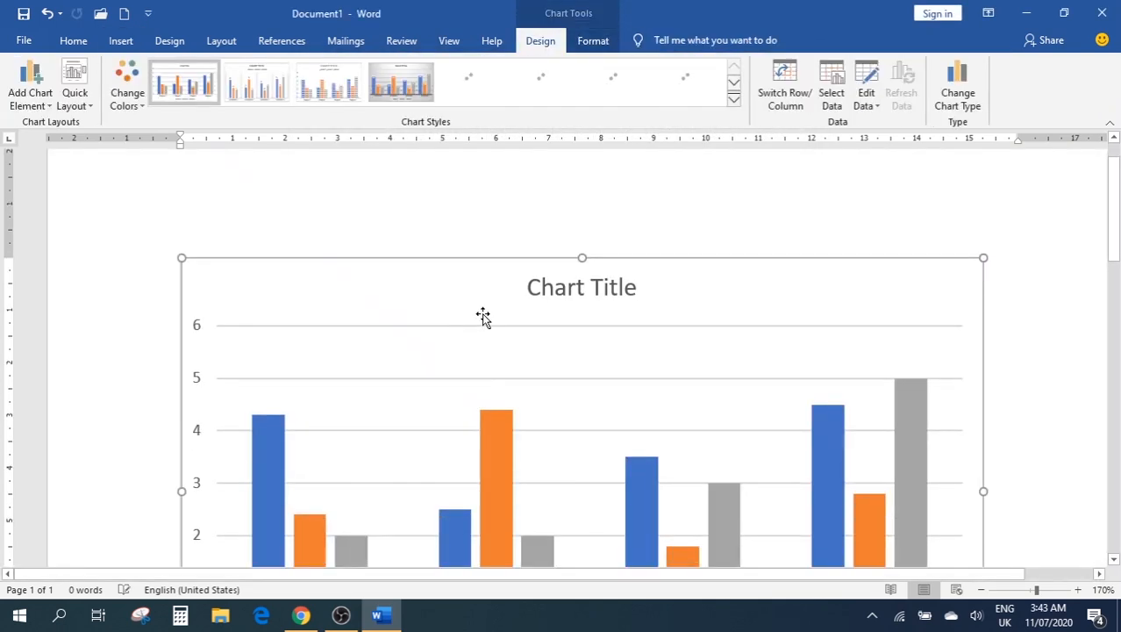
Scroll to view the new chart's Series 1–3 and Category 1–4 sample data
{"action": "scroll", "coordinate": [715, 331], "scroll_direction": "down", "scroll_amount": 2}
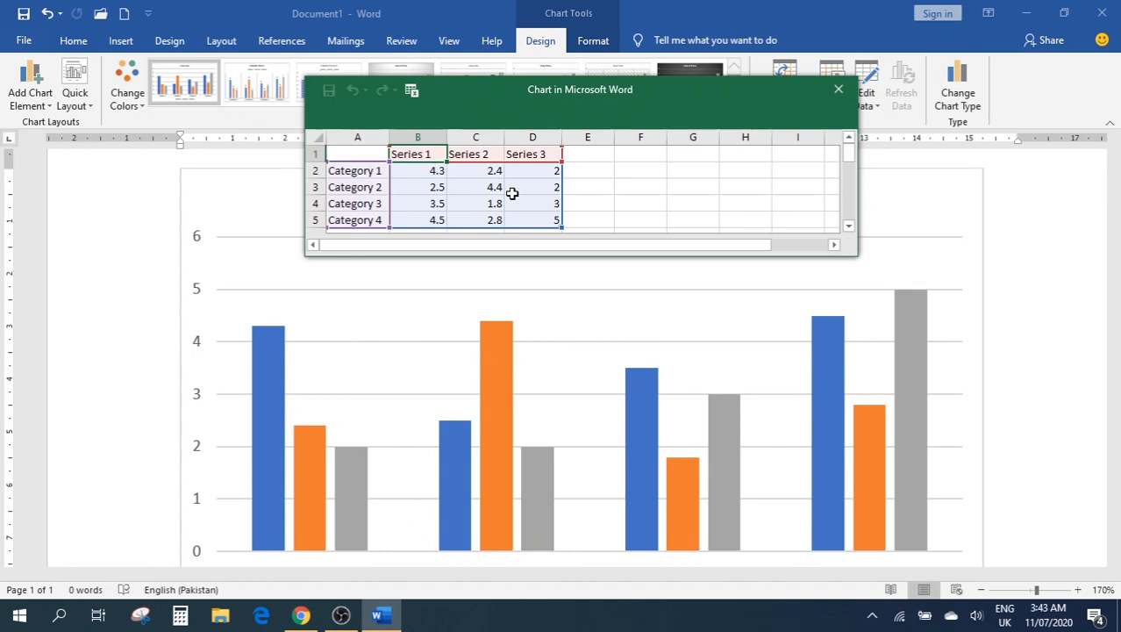
{"action": "scroll", "coordinate": [593, 451], "scroll_direction": "down", "scroll_amount": 5}
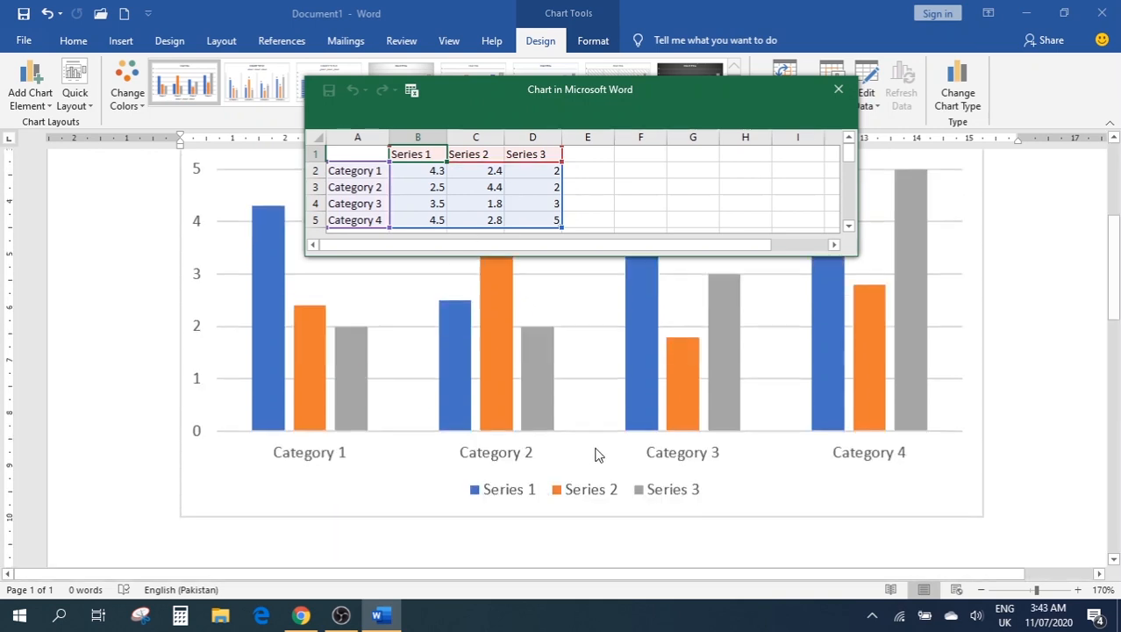
{"action": "scroll", "coordinate": [605, 425], "scroll_direction": "up", "scroll_amount": 3}
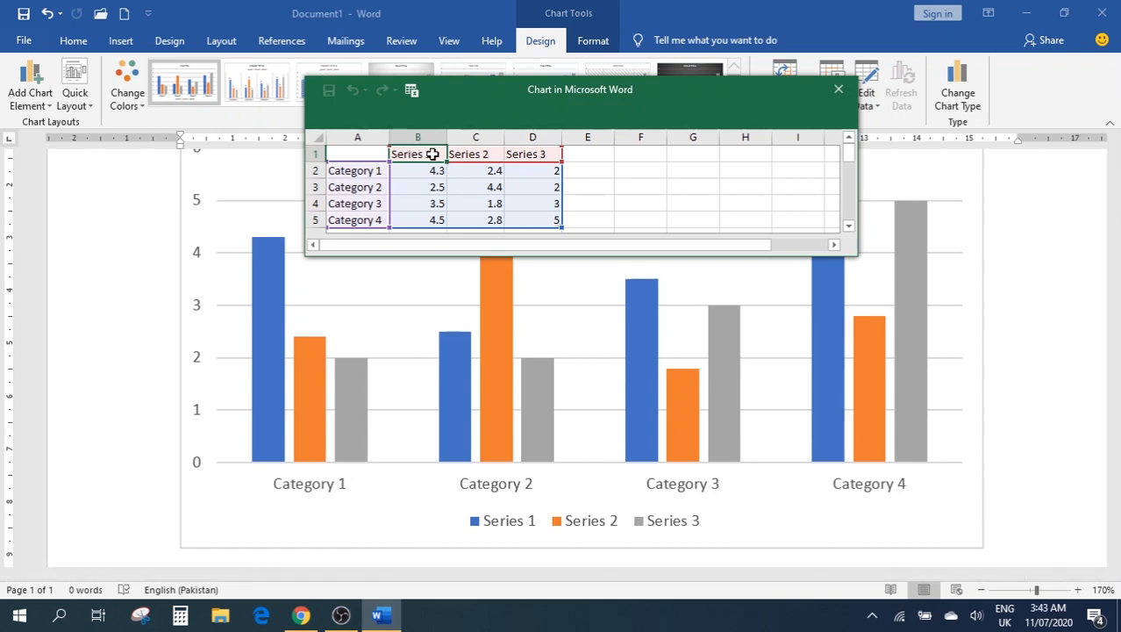
Name the chart series Sub1, Sub2 and Sub3 in cells B1:D1
{"action": "type", "text": "d"}
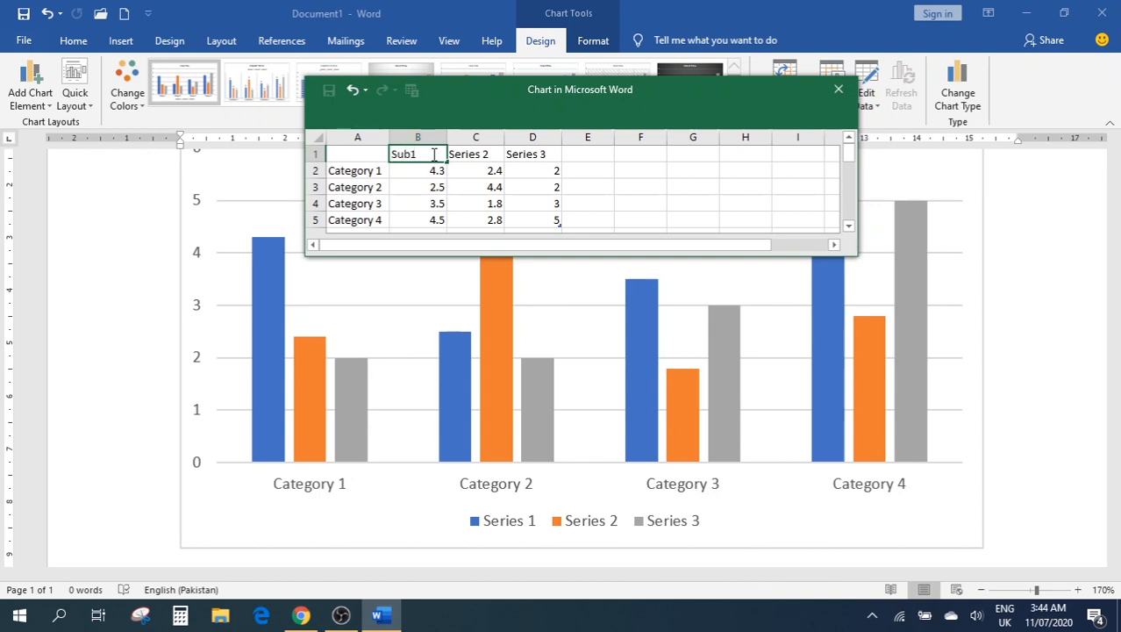
{"action": "key", "text": "Tab"}
{"action": "type", "text": "Sub"}
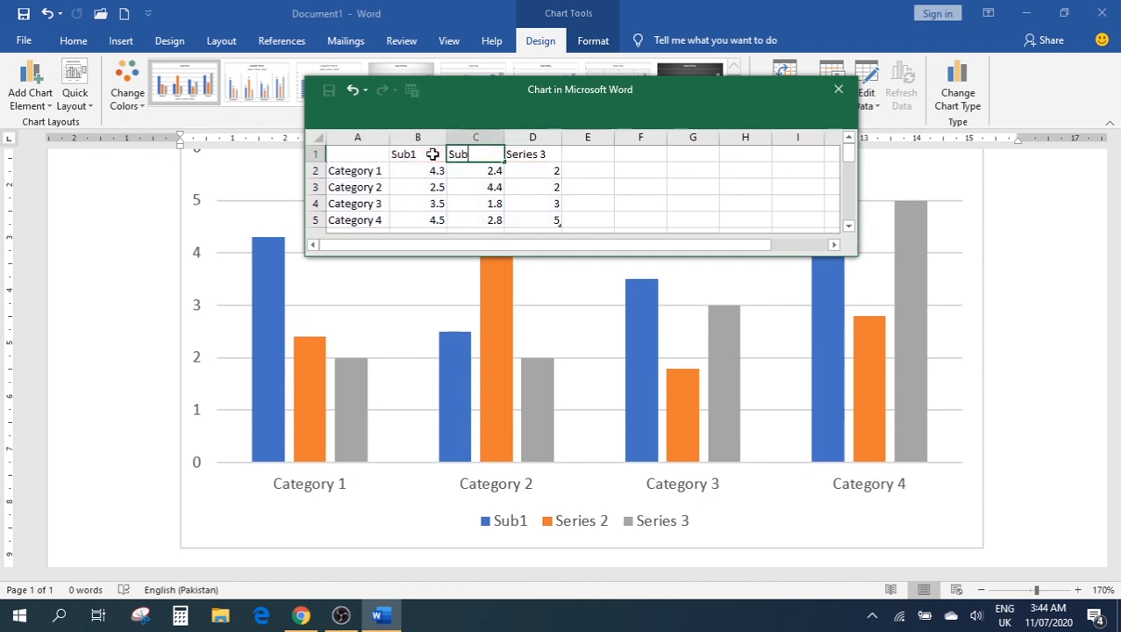
{"action": "type", "text": "2"}
{"action": "key", "text": "Tab"}
{"action": "type", "text": "S"}
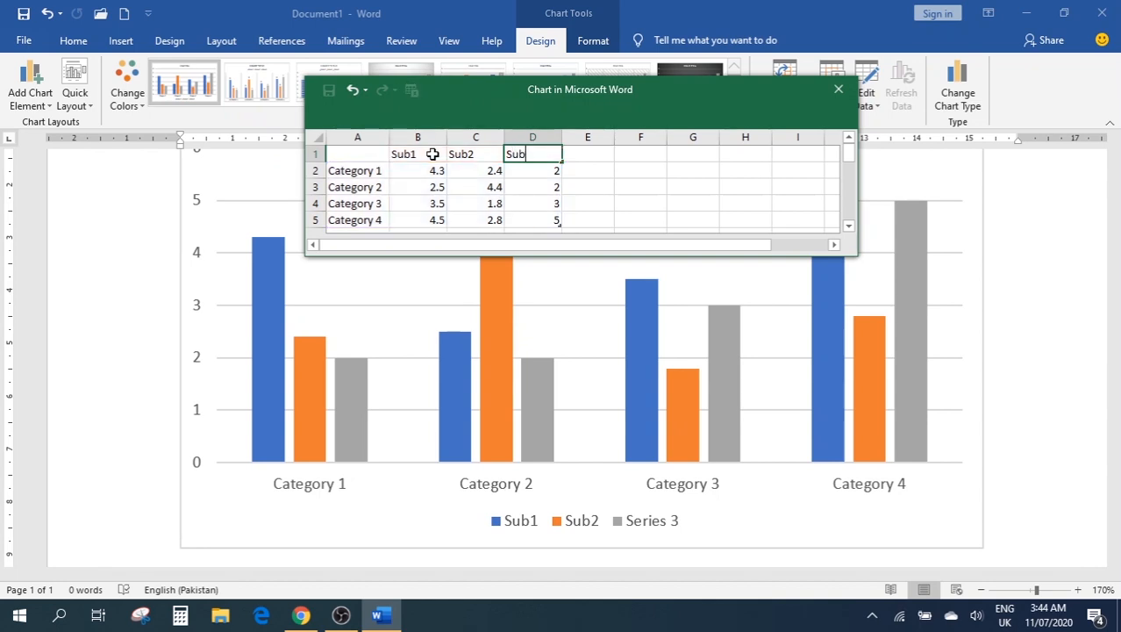
{"action": "type", "text": "ub3"}
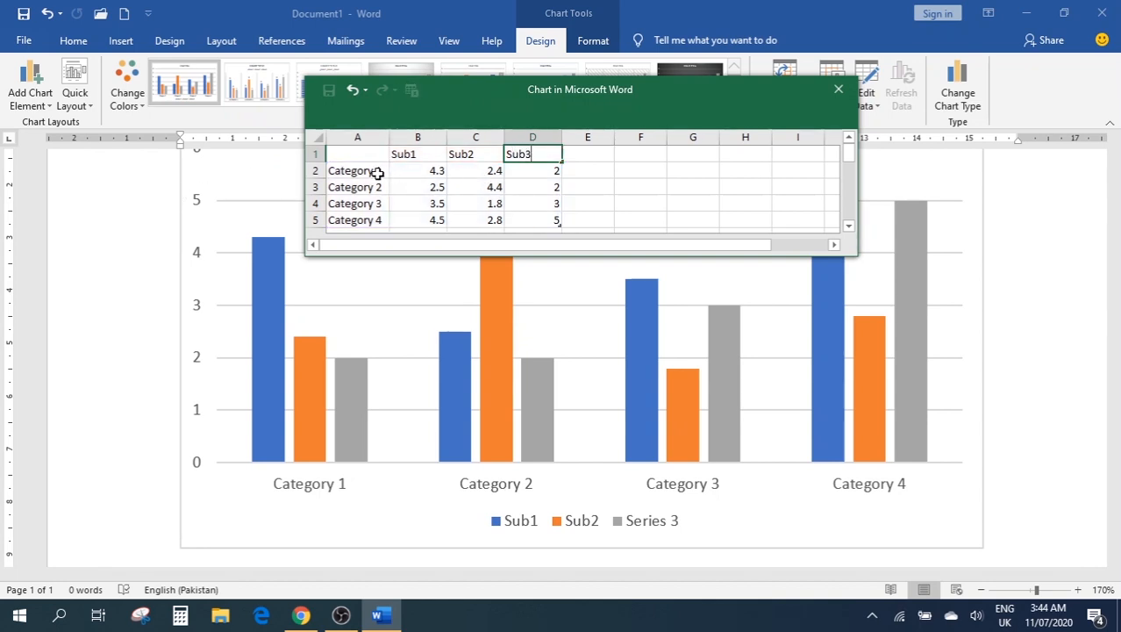
{"action": "left_click", "coordinate": [350, 172]}
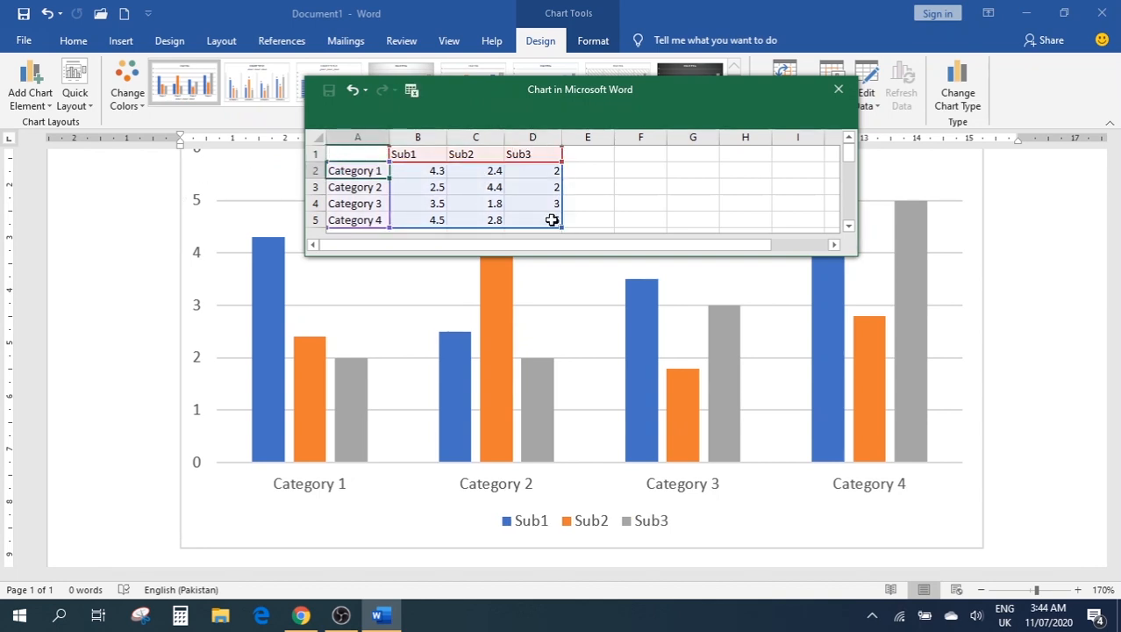
Replace Category 1 and Category 2 in A2:A3 with two people's first names
{"action": "type", "text": "J"}
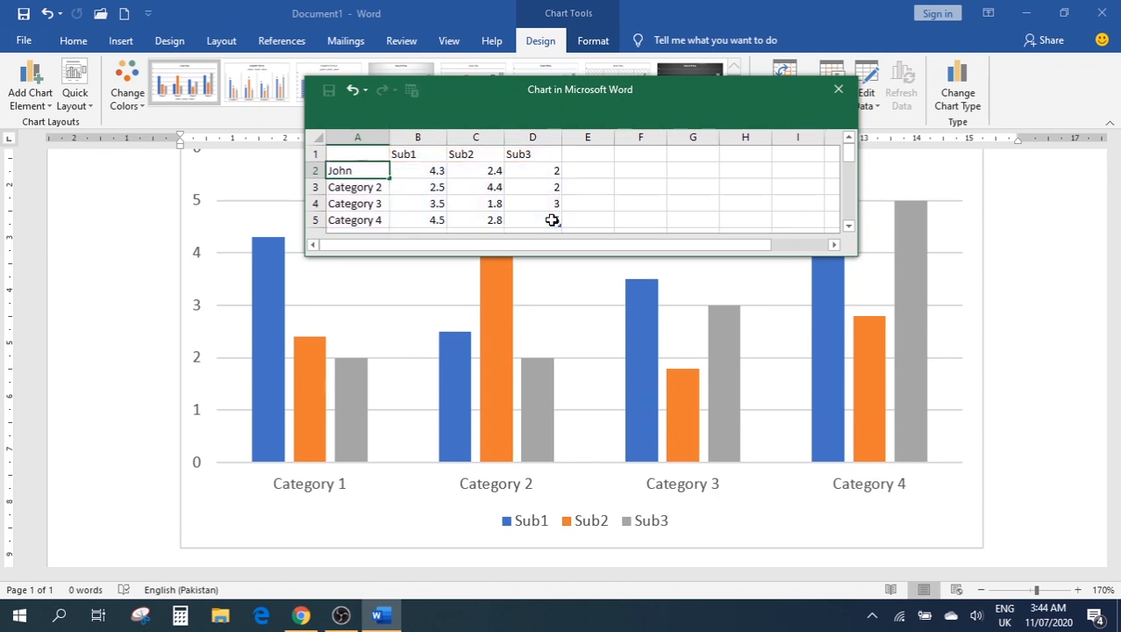
{"action": "type", "text": "ohn"}
{"action": "key", "text": "Return"}
{"action": "type", "text": "Harry"}
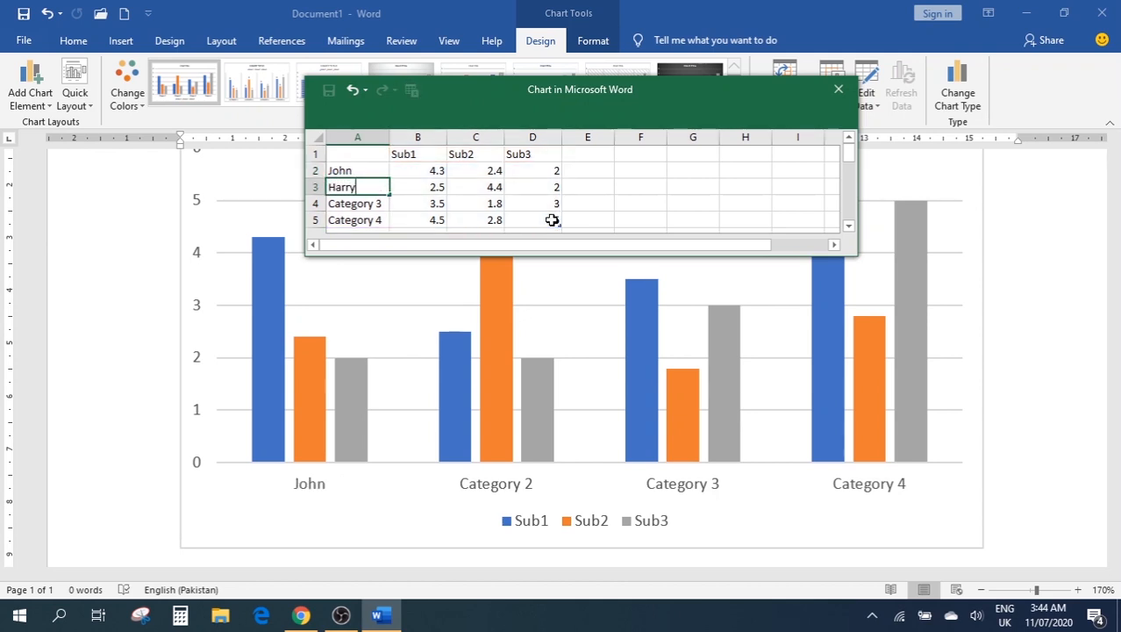
{"action": "key", "text": "Return"}
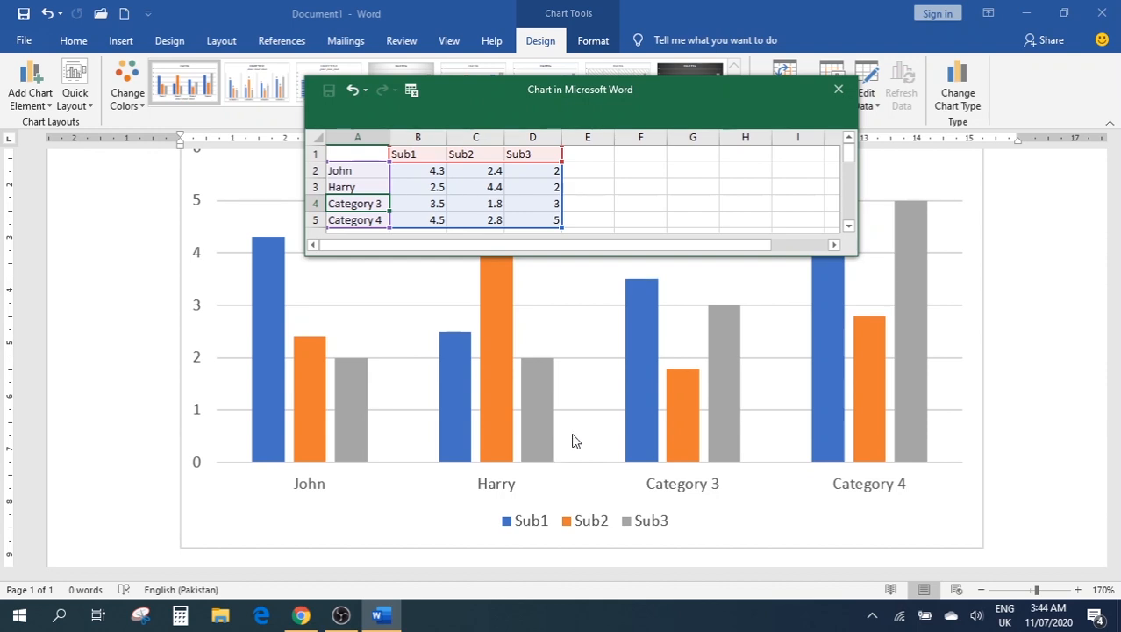
Enter the Sub1 values 55, 67 and 89 in cells B2:B4
{"action": "left_click", "coordinate": [430, 172]}
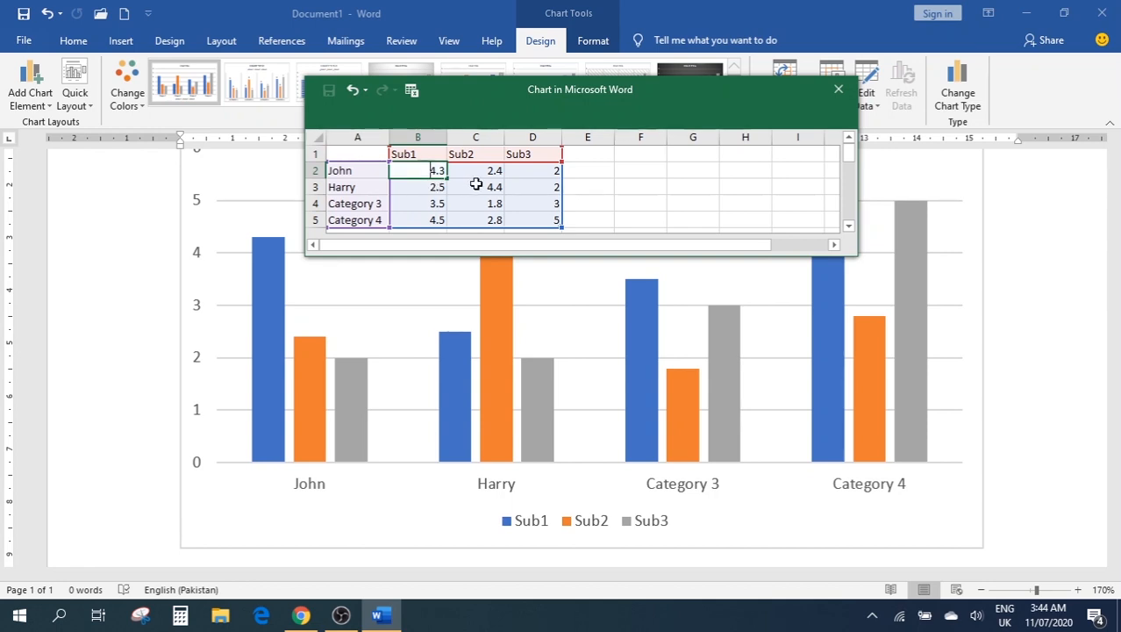
{"action": "type", "text": "55"}
{"action": "key", "text": "Return"}
{"action": "type", "text": "67"}
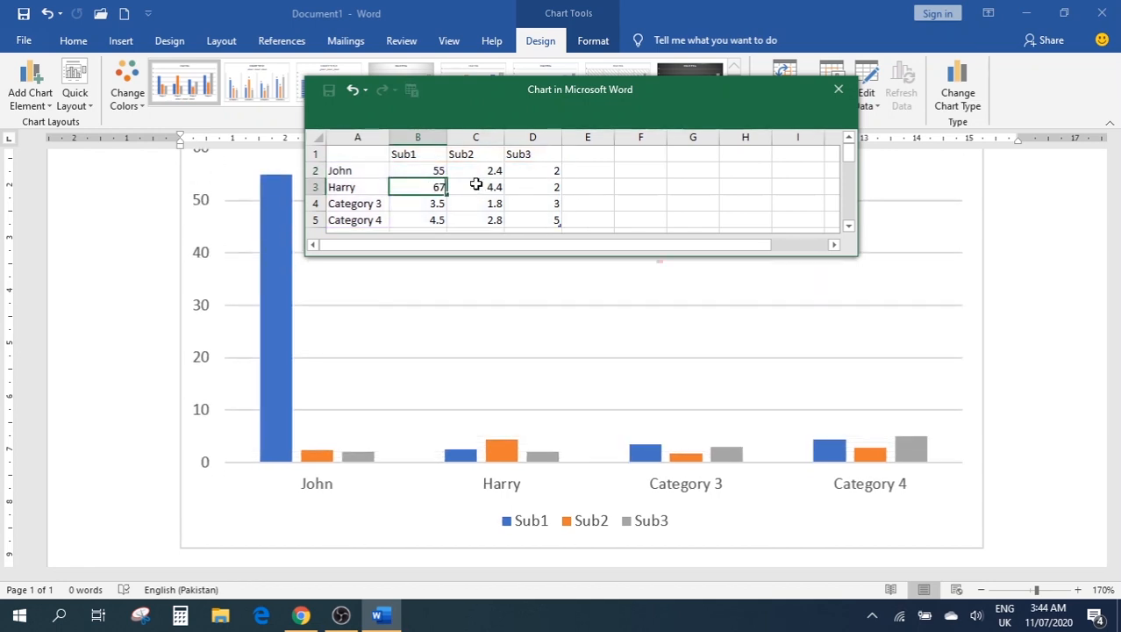
{"action": "key", "text": "Return"}
{"action": "type", "text": "89"}
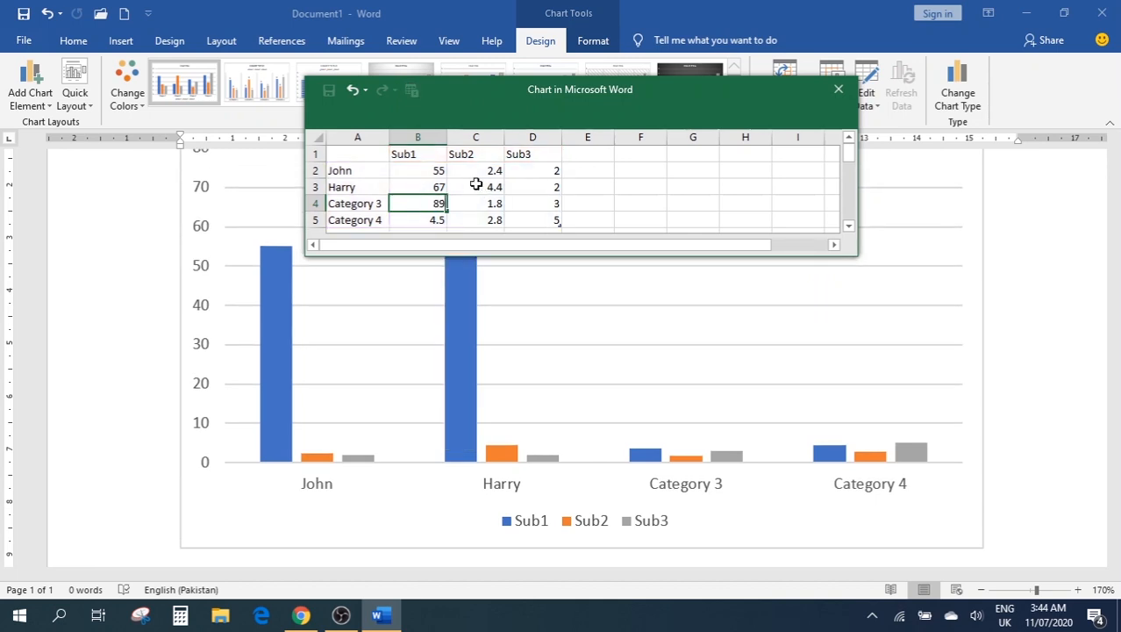
{"action": "key", "text": "Tab"}
Enter Sub2 values 34, 76, 54 in C3:C5 and Sub3 values 67, 54 in D3:D4
{"action": "type", "text": "00"}
{"action": "key", "text": "BackSpace"}
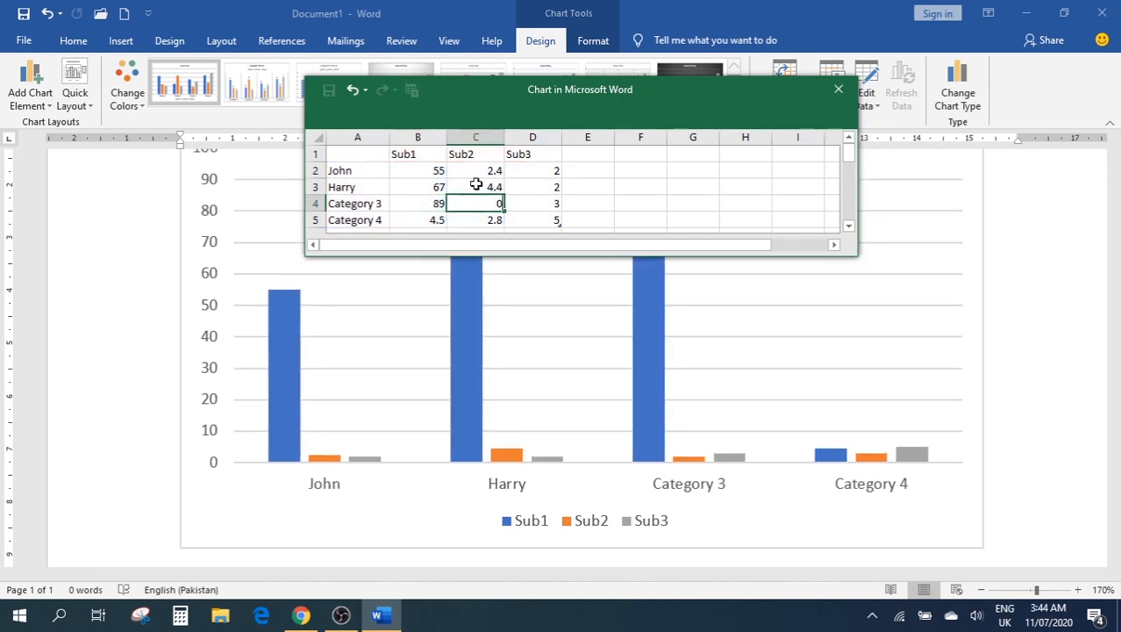
{"action": "key", "text": "Return"}
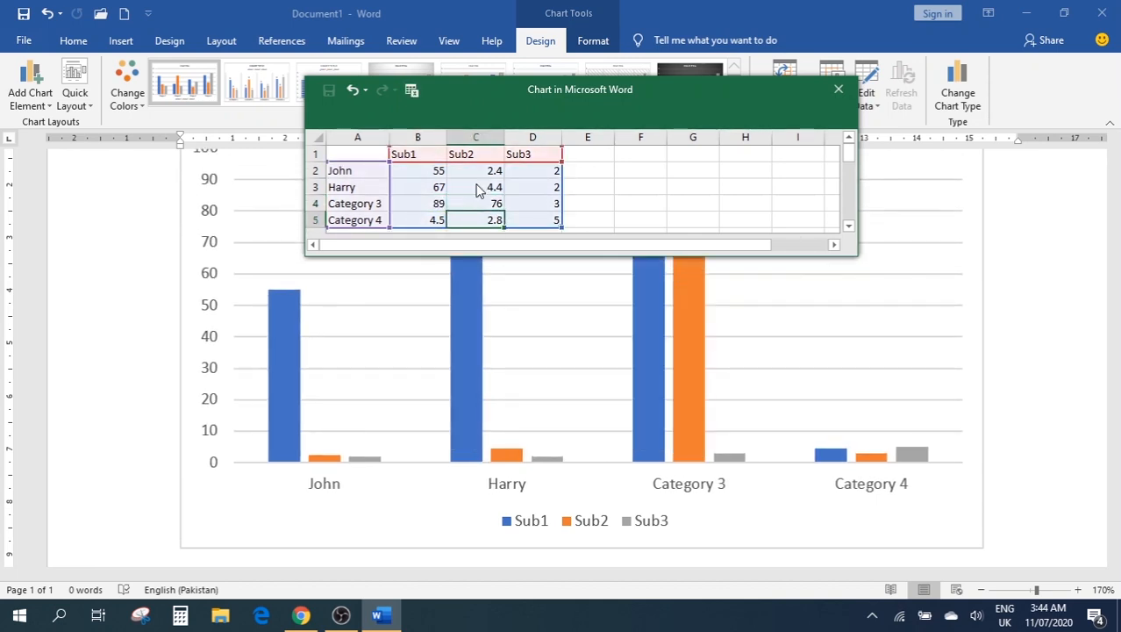
{"action": "type", "text": "54"}
{"action": "key", "text": "Return"}
{"action": "key", "text": "Up"}
{"action": "key", "text": "Up"}
{"action": "key", "text": "Up"}
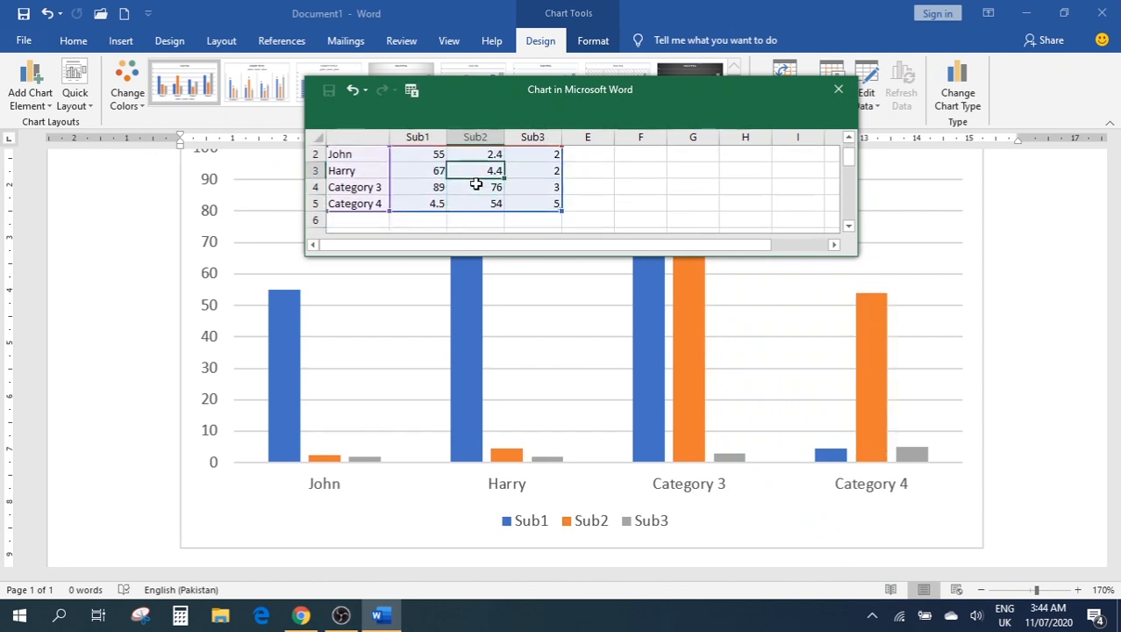
{"action": "type", "text": "34"}
{"action": "key", "text": "Tab"}
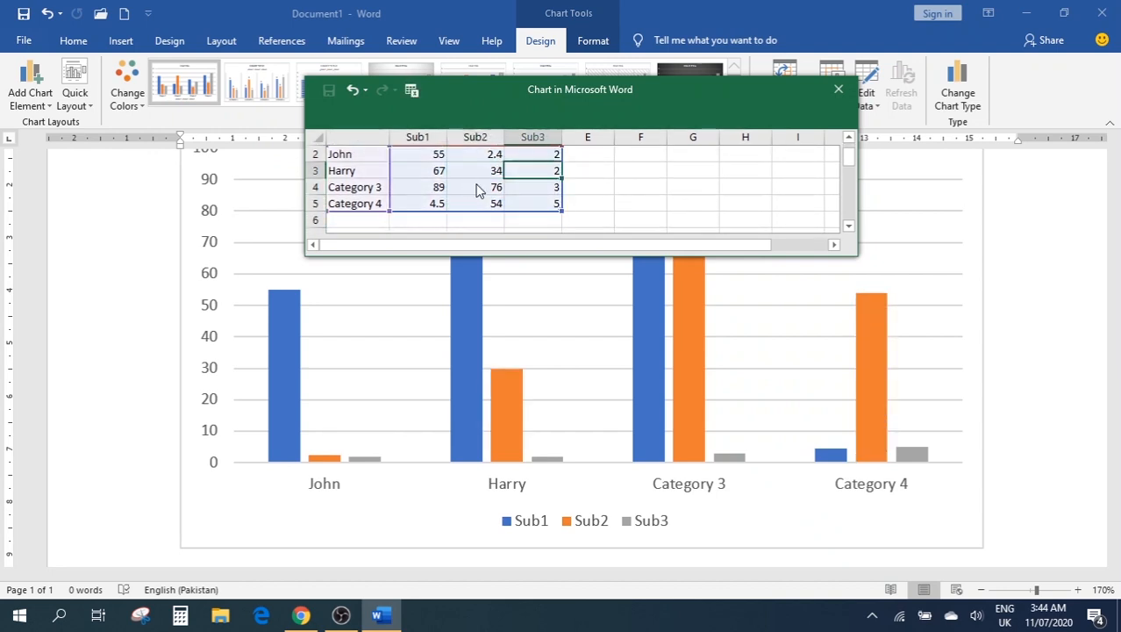
{"action": "type", "text": "67"}
{"action": "key", "text": "Return"}
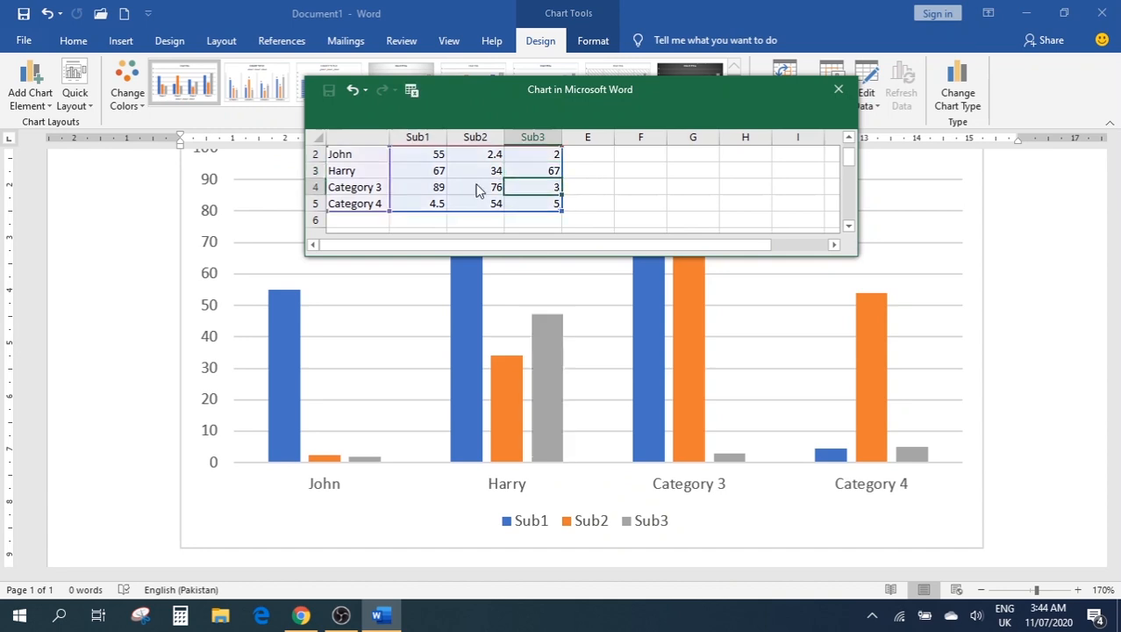
{"action": "type", "text": "54"}
{"action": "key", "text": "Return"}
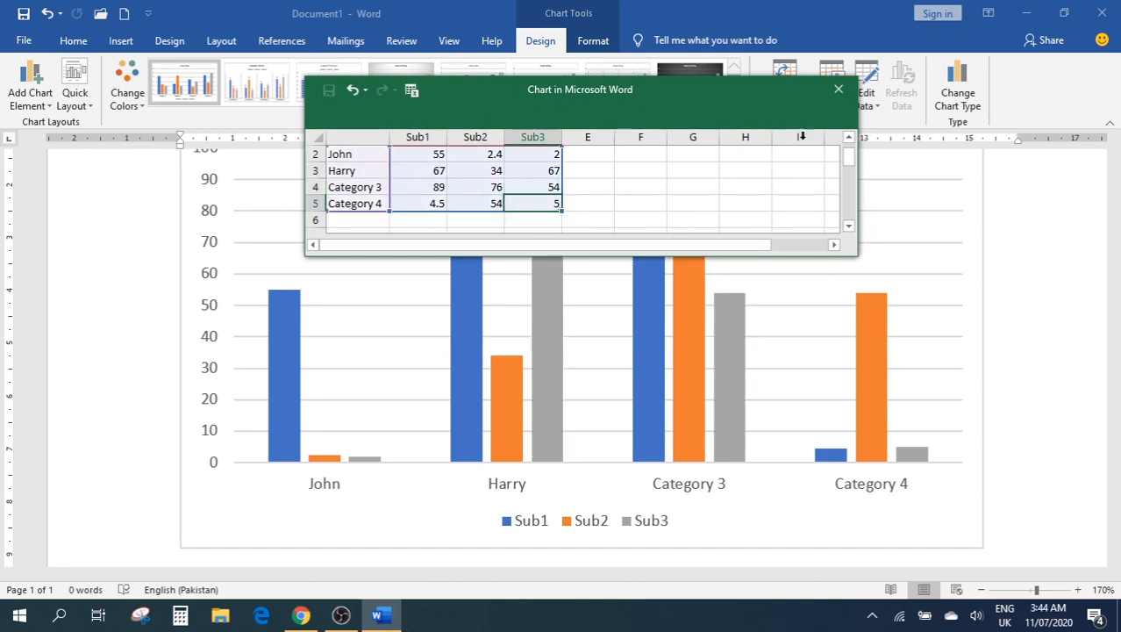
Close the chart's data sheet and shrink the chart by dragging its corner inward
{"action": "left_click", "coordinate": [839, 89]}
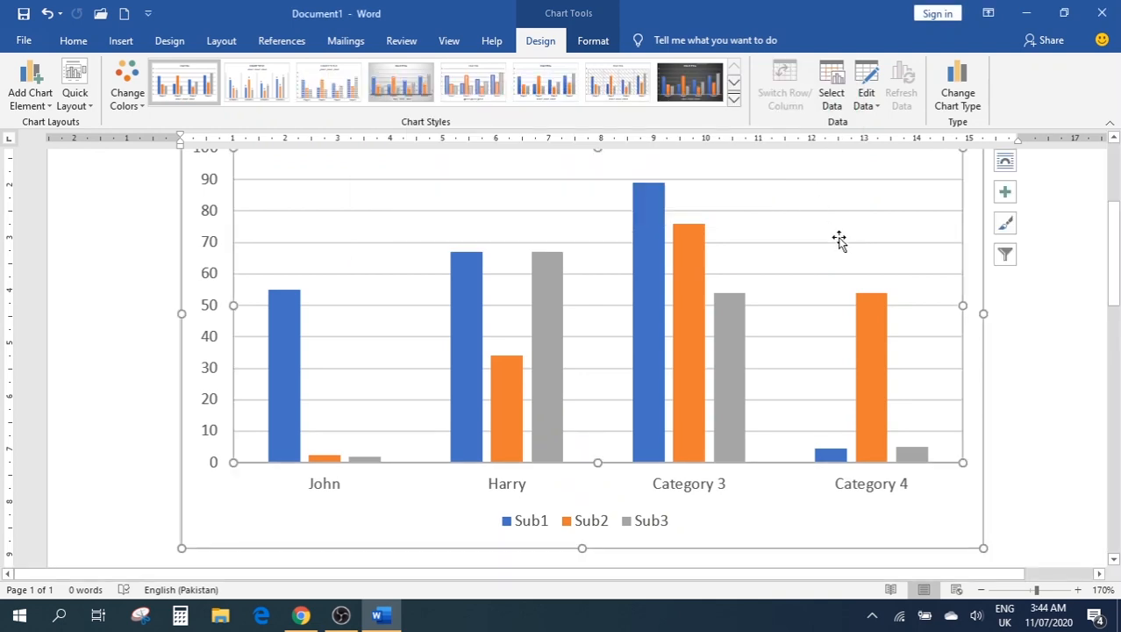
{"action": "scroll", "coordinate": [1015, 383], "scroll_direction": "up", "scroll_amount": 2}
{"action": "scroll", "coordinate": [1015, 384], "scroll_direction": "down", "scroll_amount": 2}
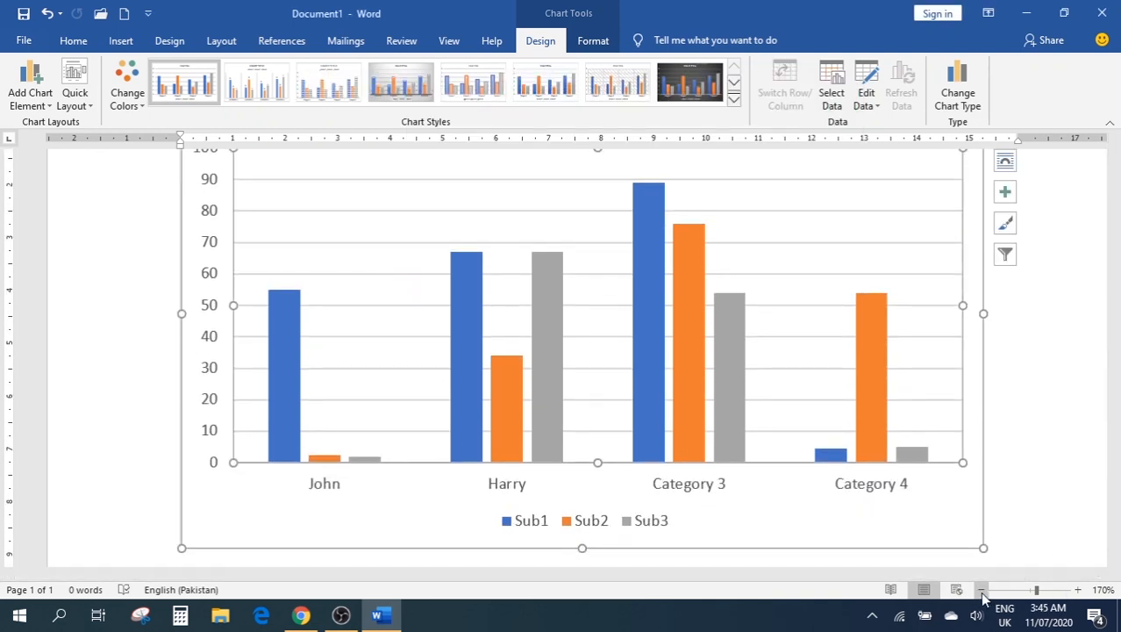
{"action": "left_click_drag", "start_coordinate": [980, 546], "coordinate": [678, 341]}
{"action": "scroll", "coordinate": [728, 395], "scroll_direction": "up", "scroll_amount": 5}
{"action": "scroll", "coordinate": [754, 403], "scroll_direction": "down", "scroll_amount": 2}
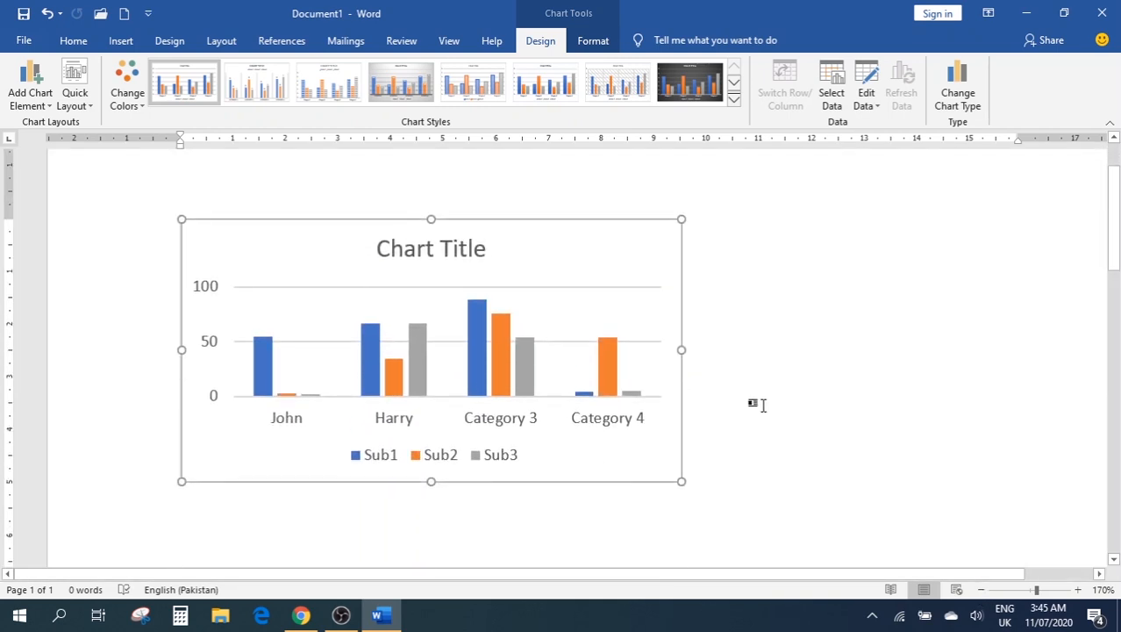
Inspect the Sub1 series, chart area and legend, close the formatting pane, then reselect the whole chart
{"action": "mouse_move", "coordinate": [392, 359]}
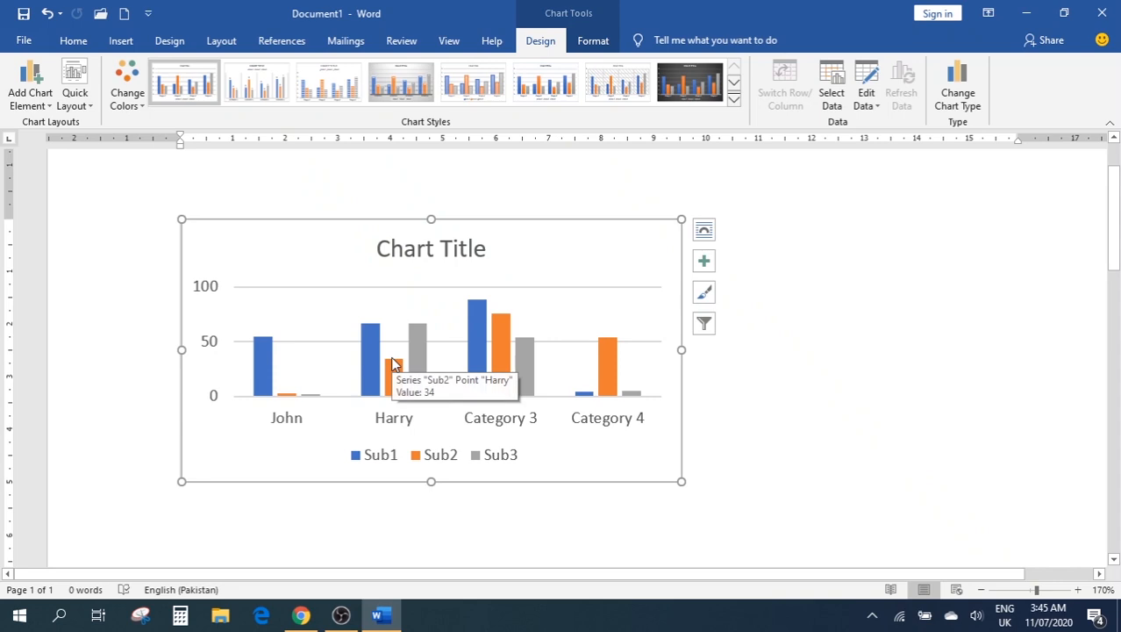
{"action": "left_click", "coordinate": [481, 321]}
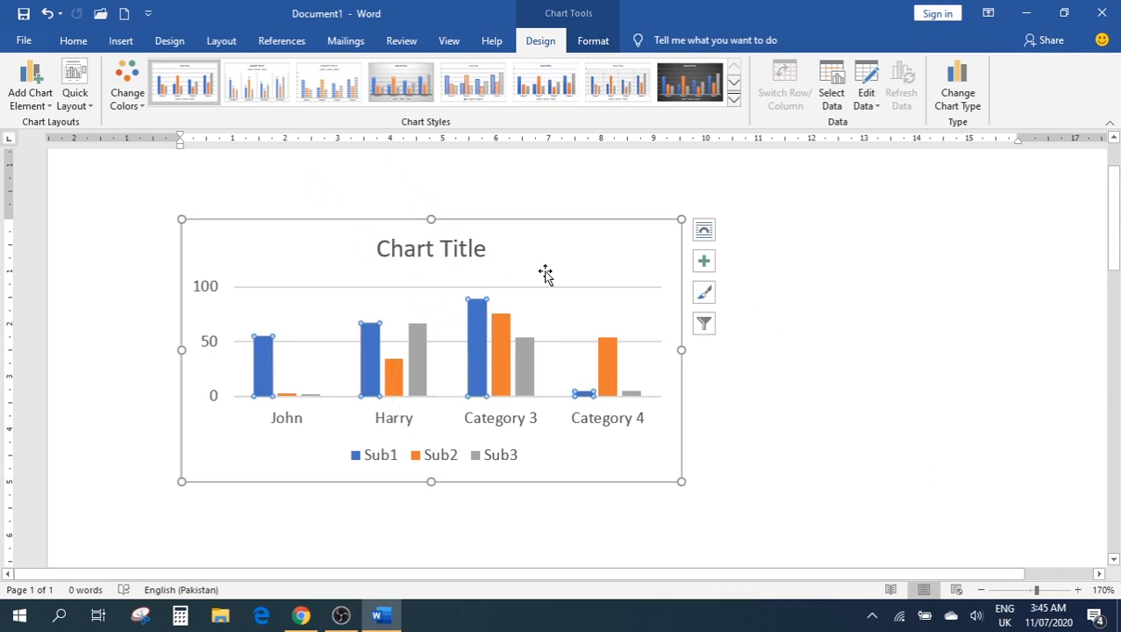
{"action": "double_click", "coordinate": [545, 274]}
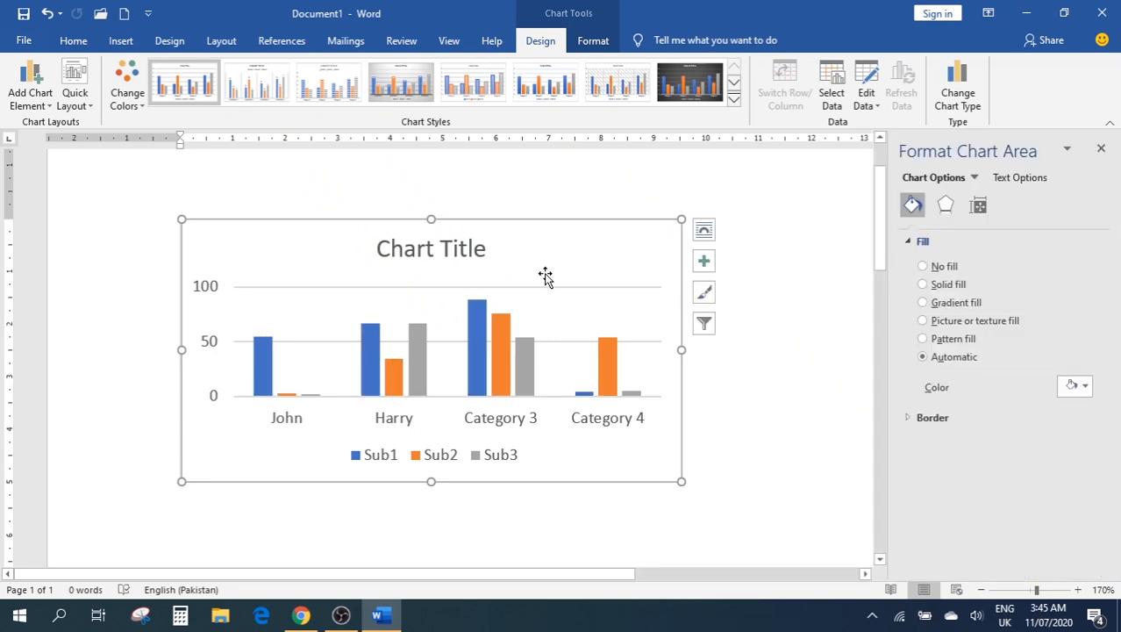
{"action": "left_click", "coordinate": [811, 251]}
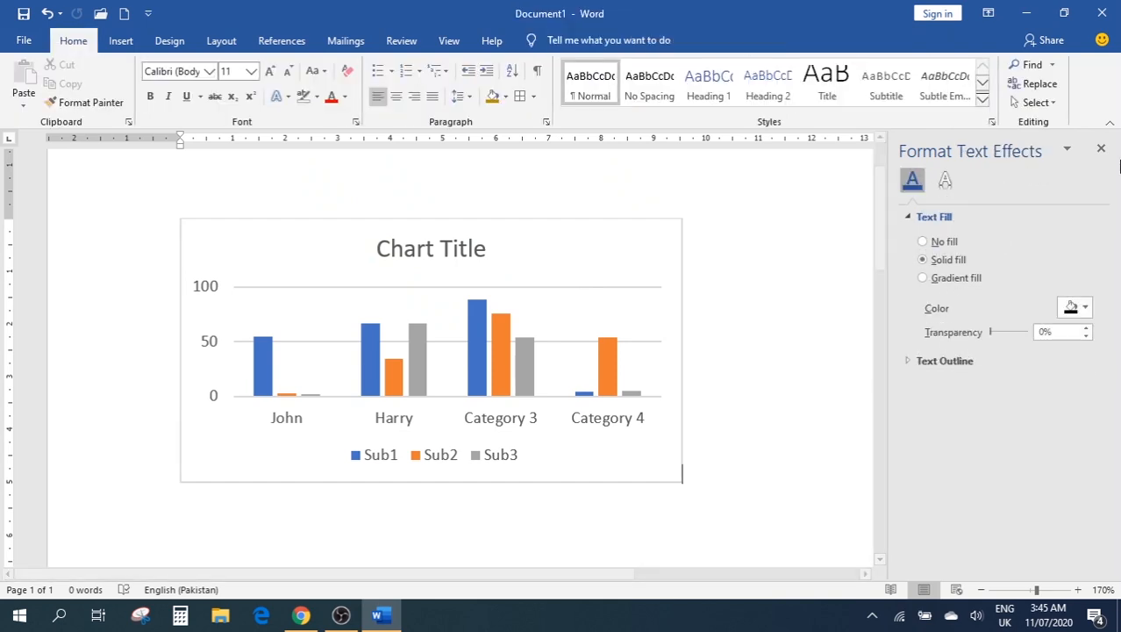
{"action": "left_click", "coordinate": [1103, 150]}
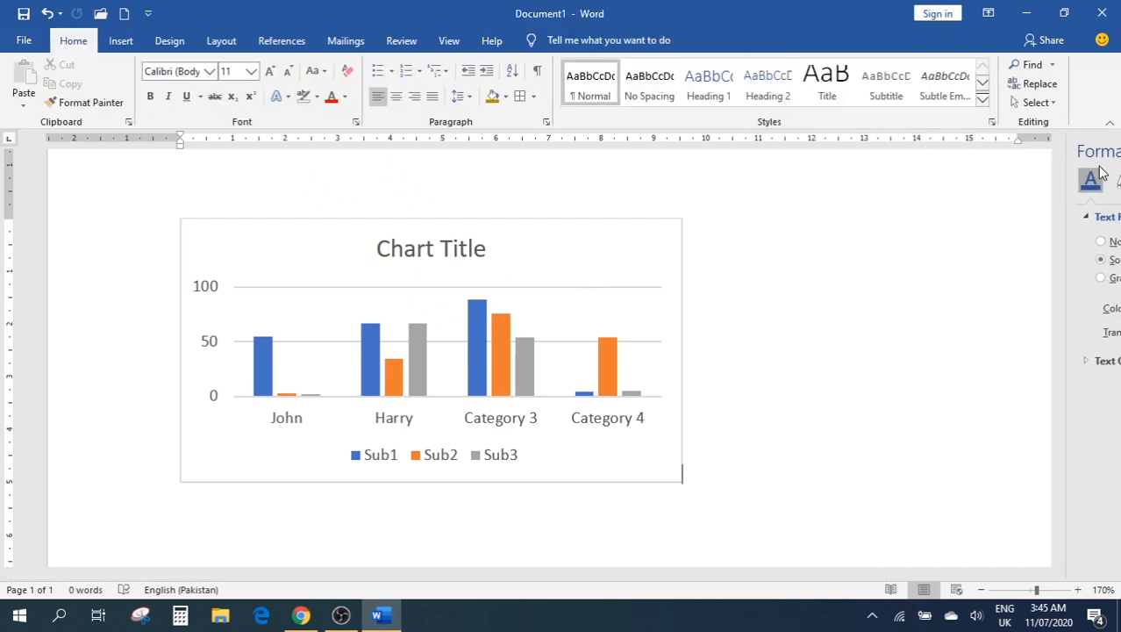
{"action": "left_click", "coordinate": [492, 458]}
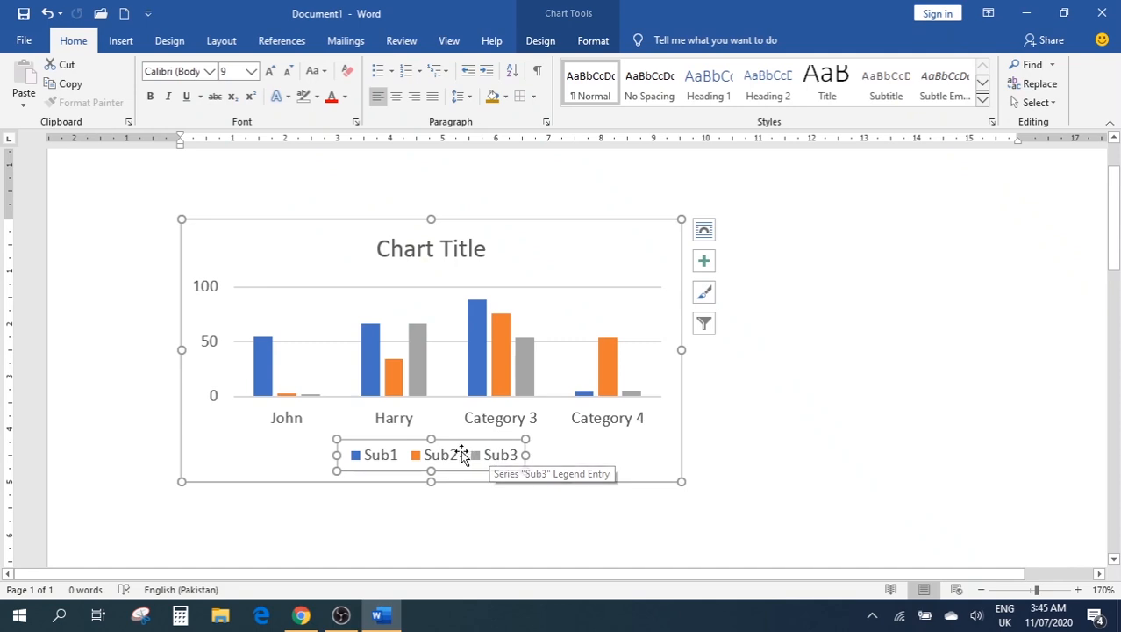
{"action": "mouse_move", "coordinate": [475, 358]}
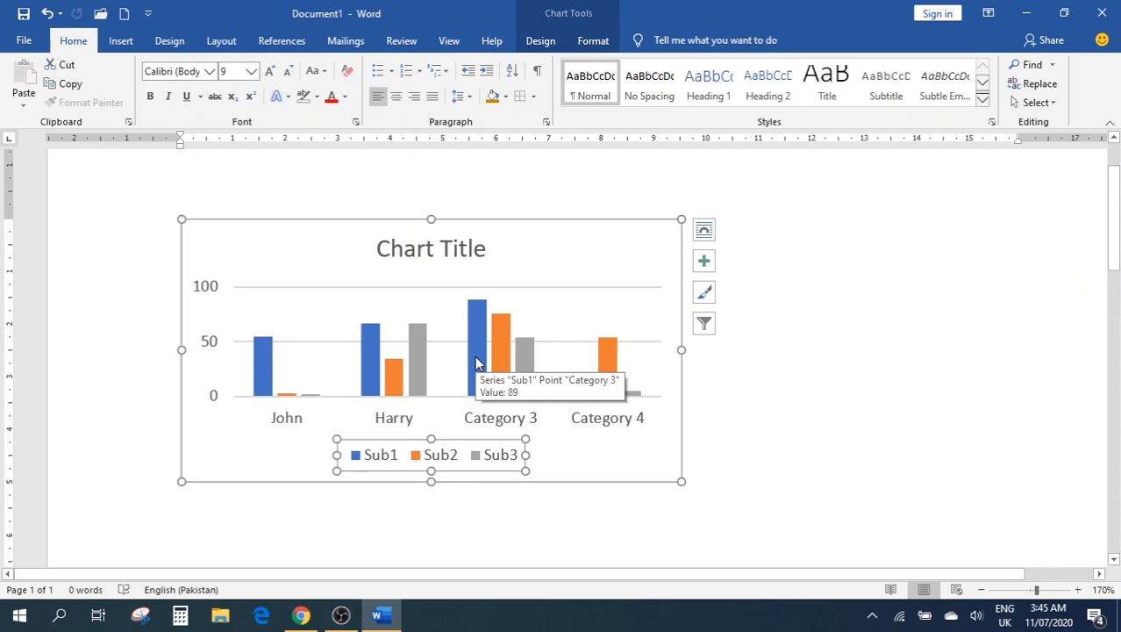
{"action": "left_click", "coordinate": [575, 225]}
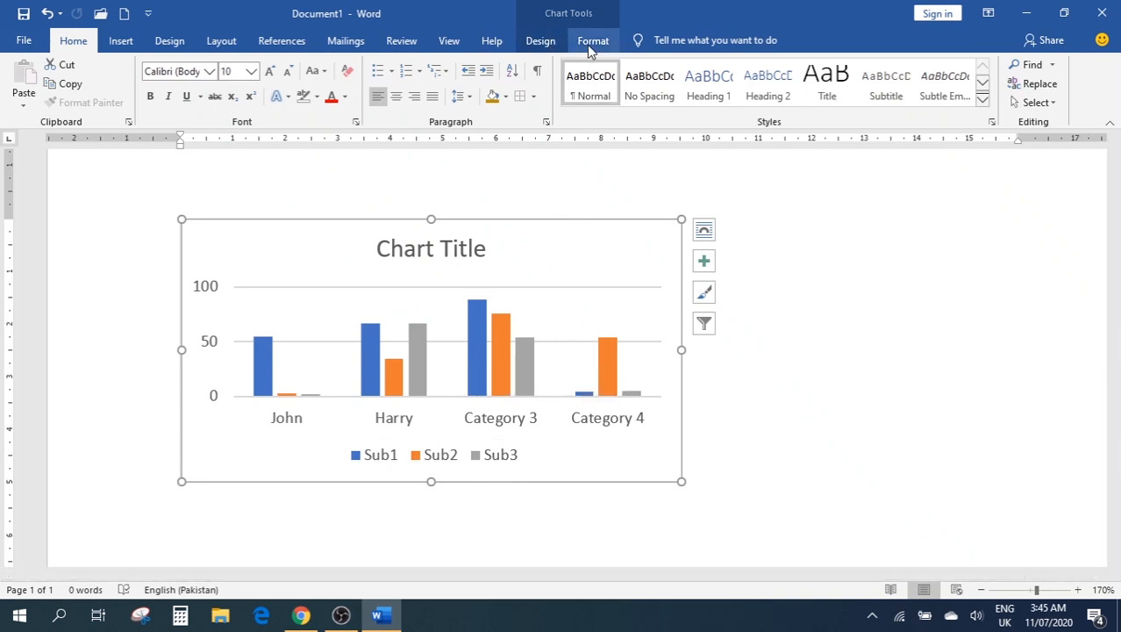
{"action": "left_click", "coordinate": [544, 44]}
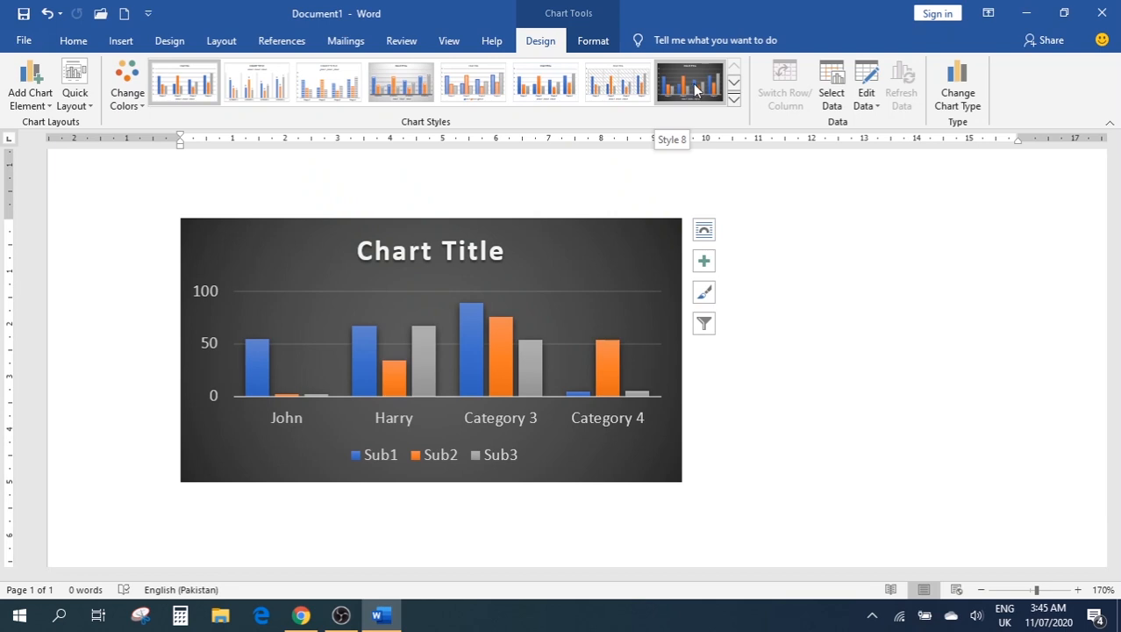
Browse the chart's shape styles without applying any, then deselect the chart on the Insert ribbon
{"action": "left_click", "coordinate": [593, 42]}
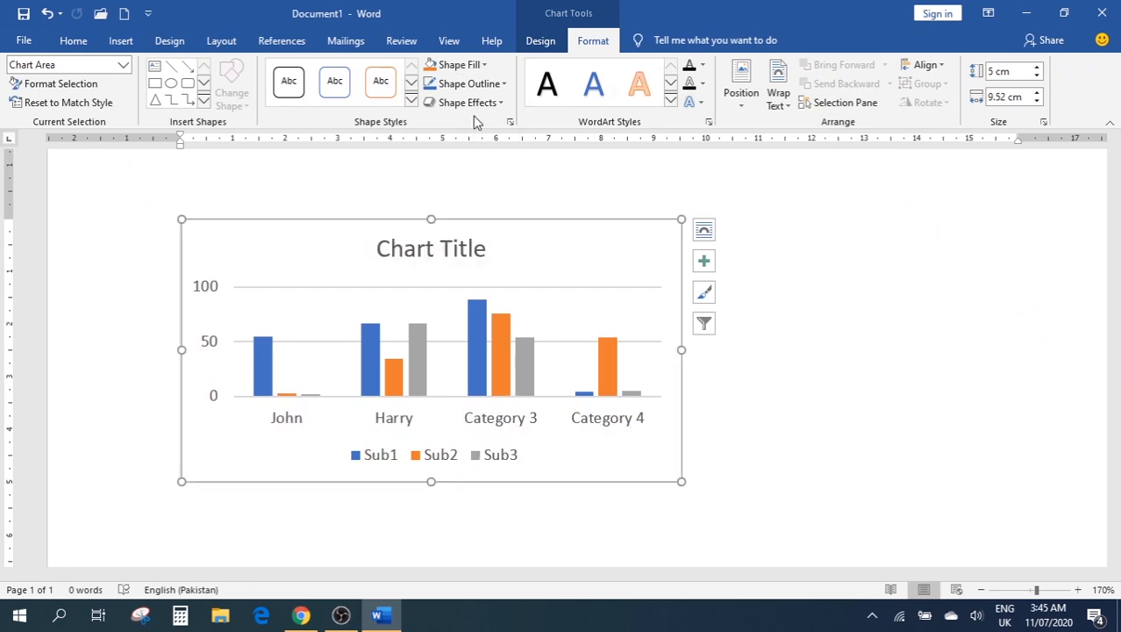
{"action": "left_click", "coordinate": [412, 102]}
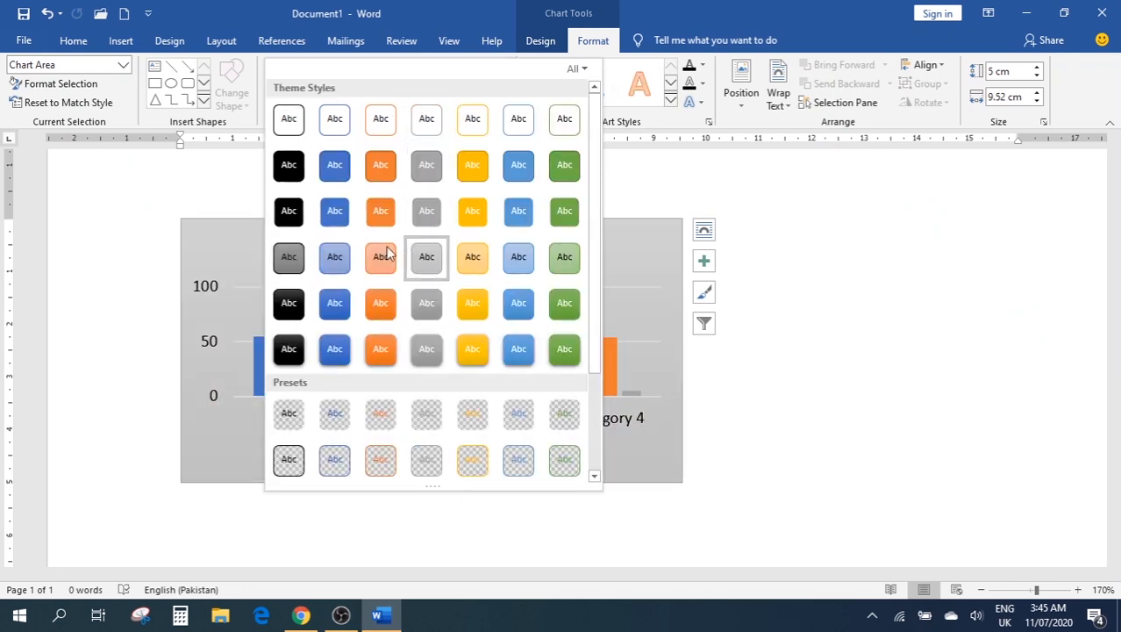
{"action": "left_click", "coordinate": [869, 215]}
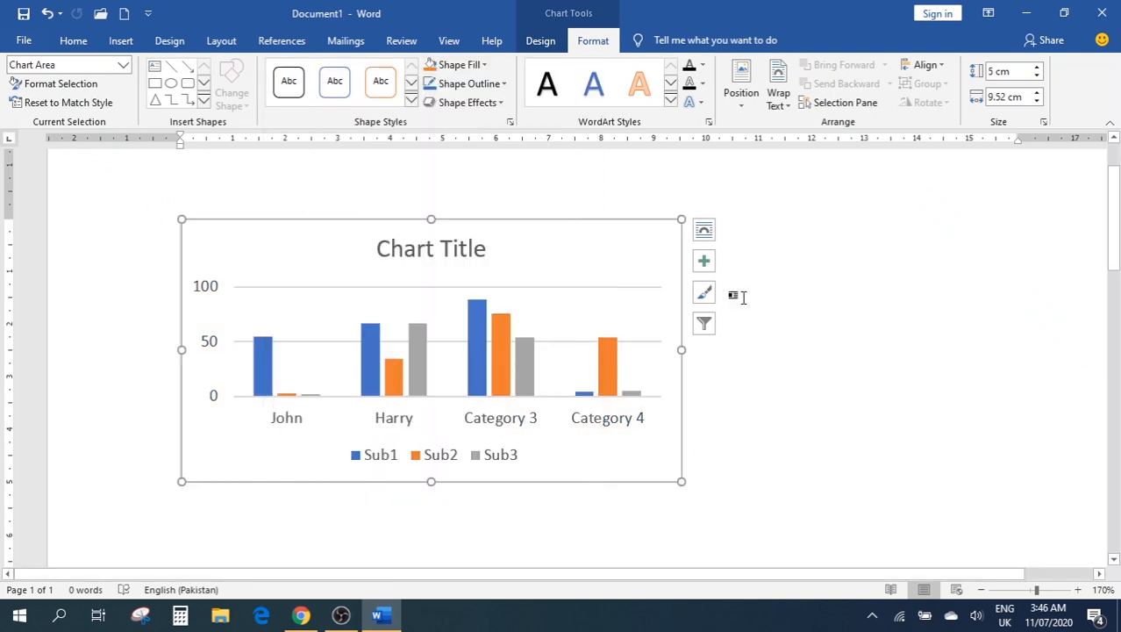
{"action": "left_click", "coordinate": [120, 40]}
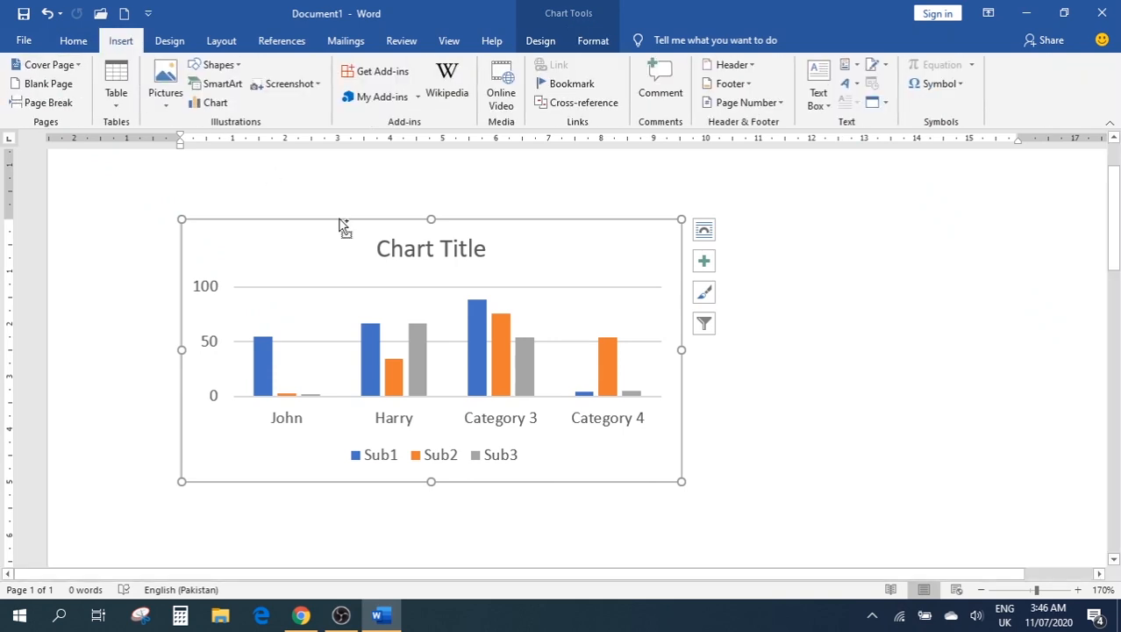
{"action": "left_click", "coordinate": [704, 261]}
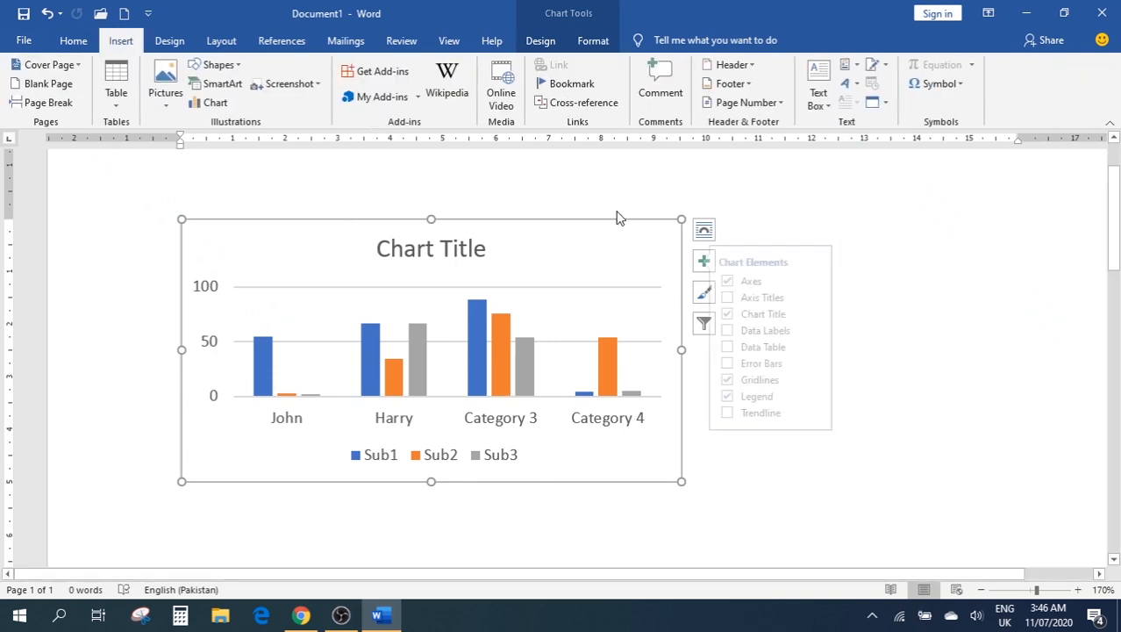
{"action": "left_click", "coordinate": [992, 231]}
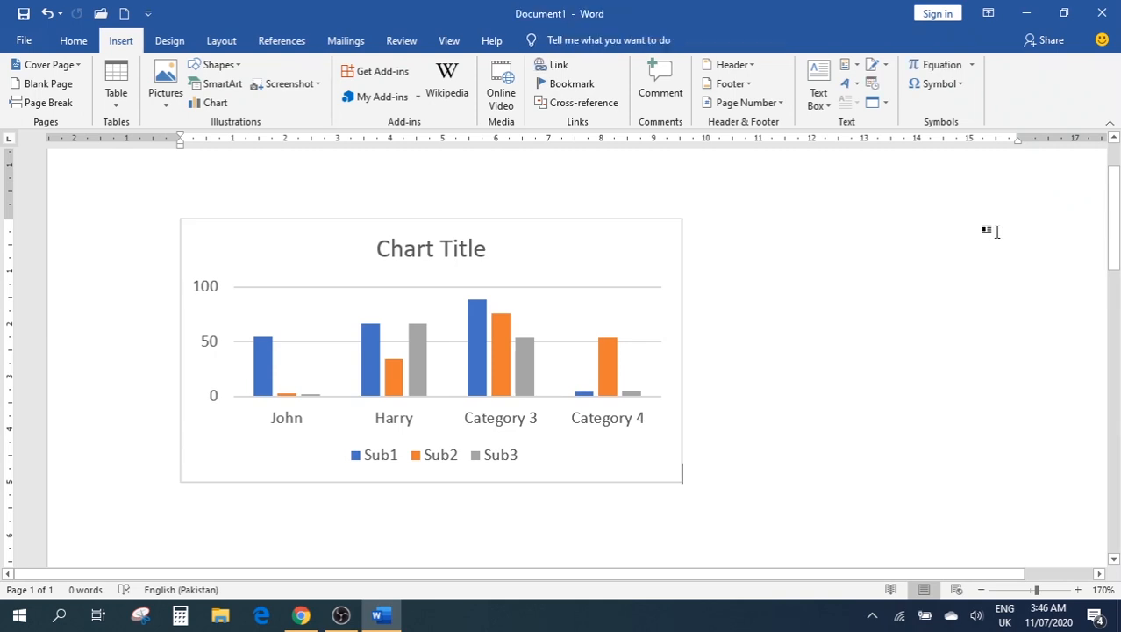
Remove the chart, insert a Screen Clipping of the desktop, then delete that clipping
{"action": "key", "text": "ctrl+z"}
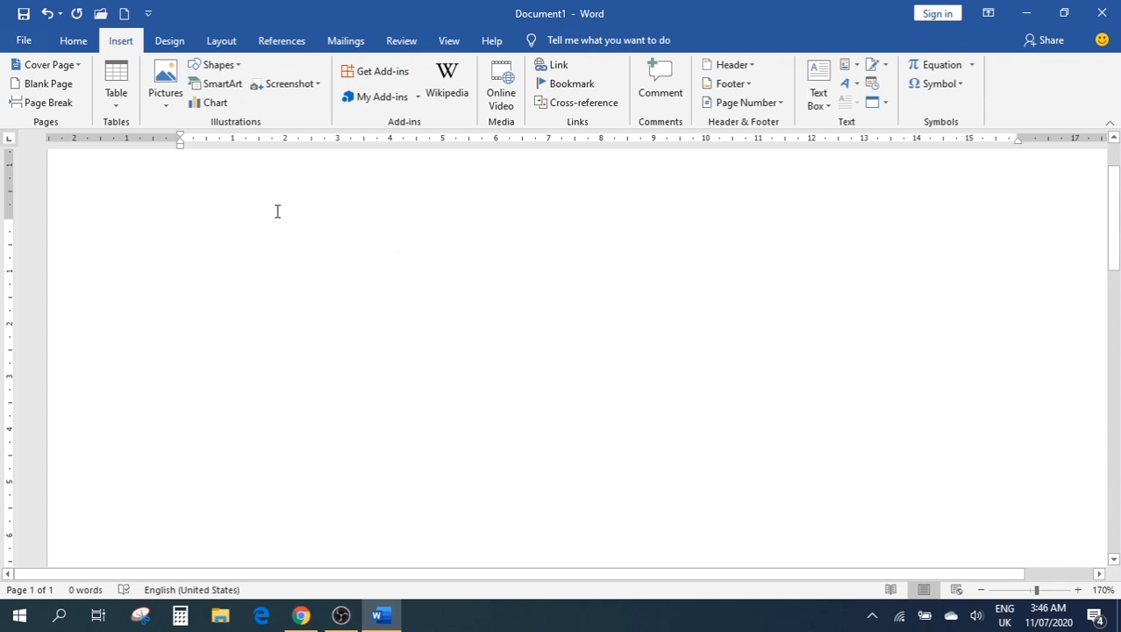
{"action": "left_click", "coordinate": [315, 85]}
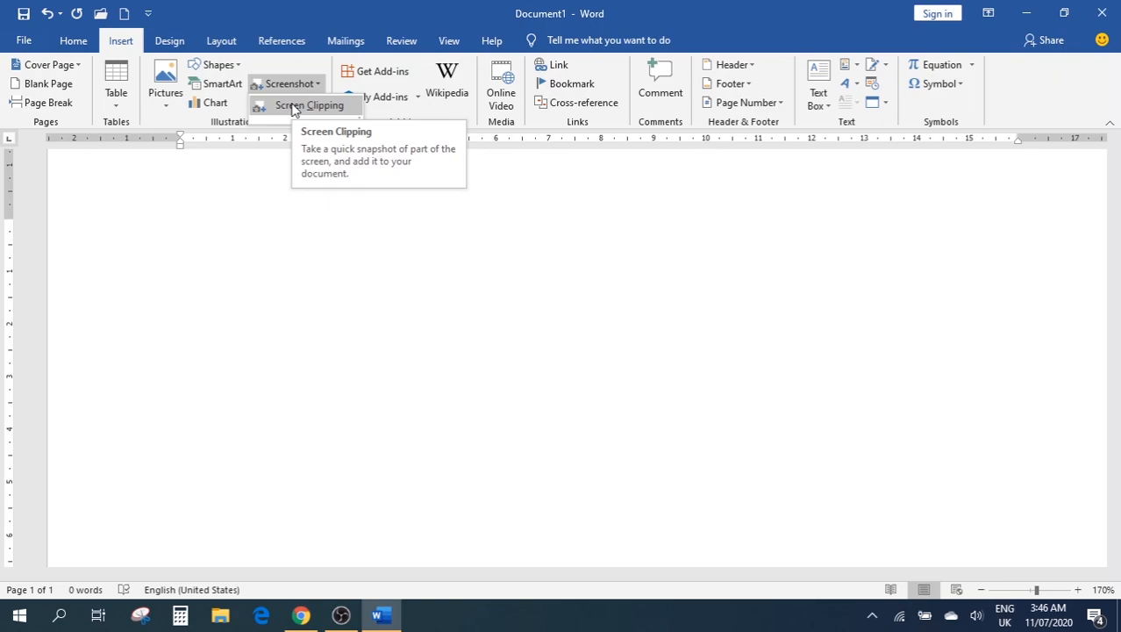
{"action": "left_click", "coordinate": [299, 105]}
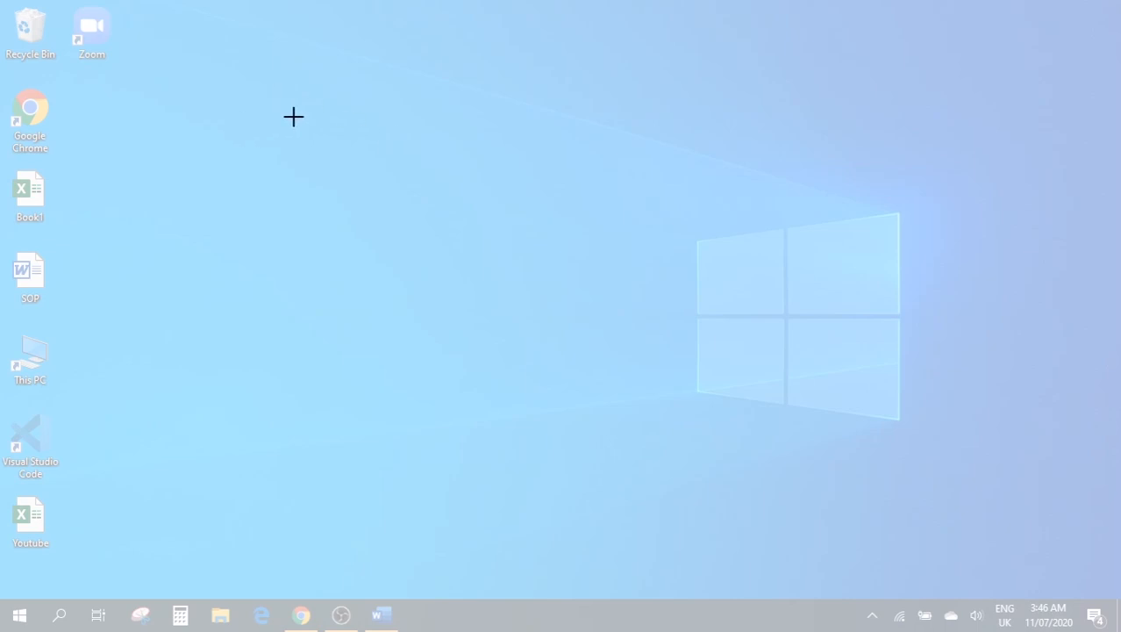
{"action": "left_click_drag", "start_coordinate": [258, 118], "coordinate": [1009, 521]}
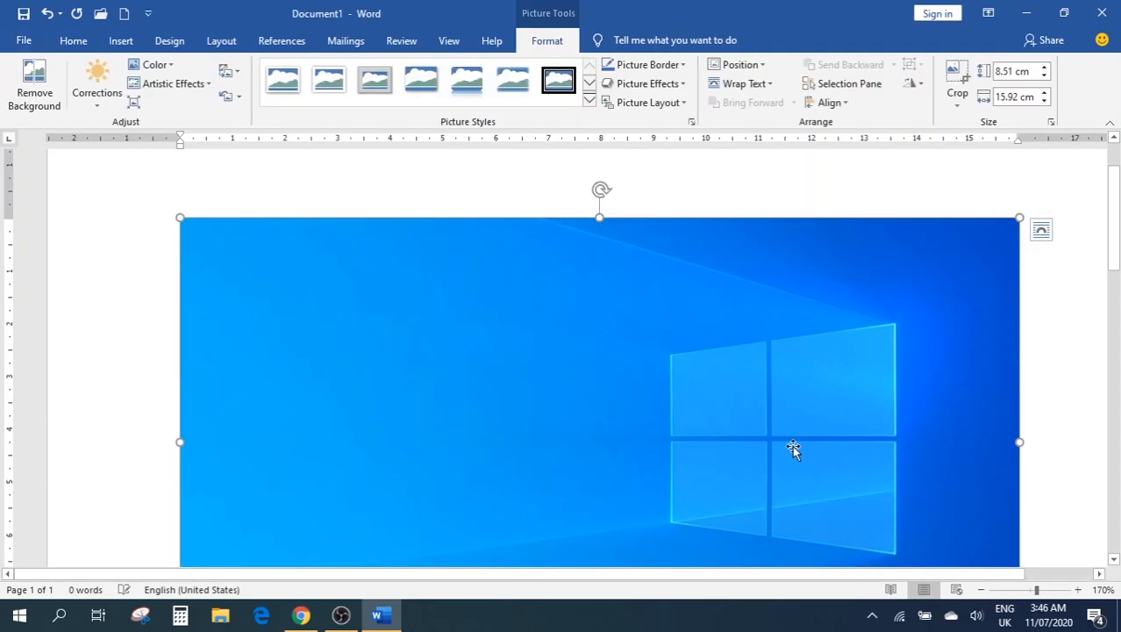
{"action": "scroll", "coordinate": [631, 341], "scroll_direction": "down", "scroll_amount": 5}
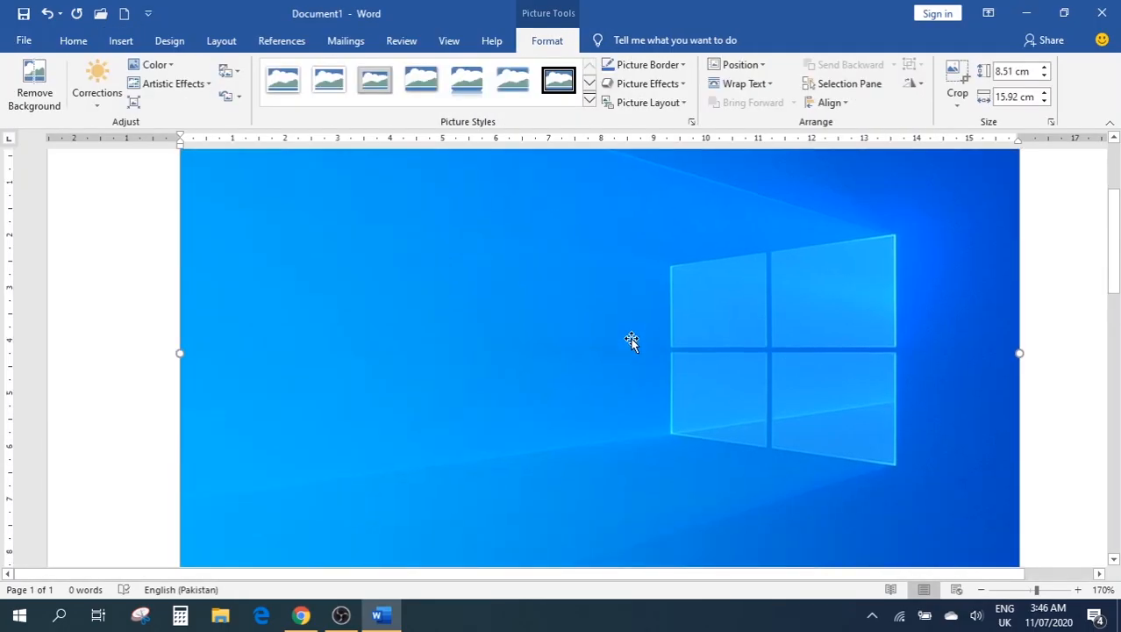
{"action": "scroll", "coordinate": [630, 340], "scroll_direction": "up", "scroll_amount": 5}
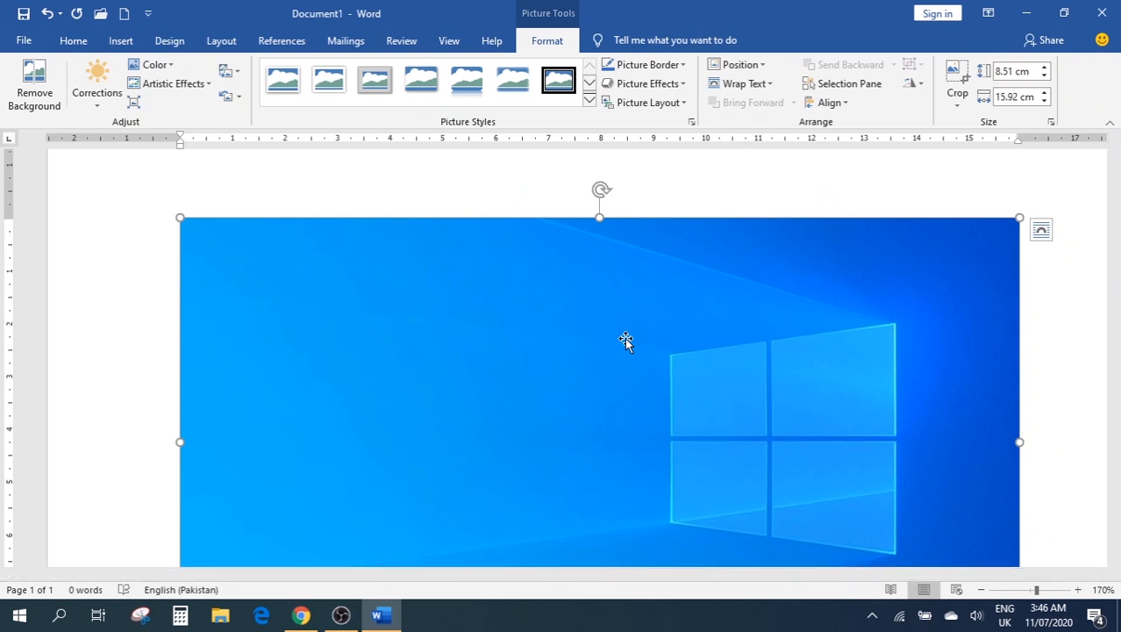
{"action": "key", "text": "Delete"}
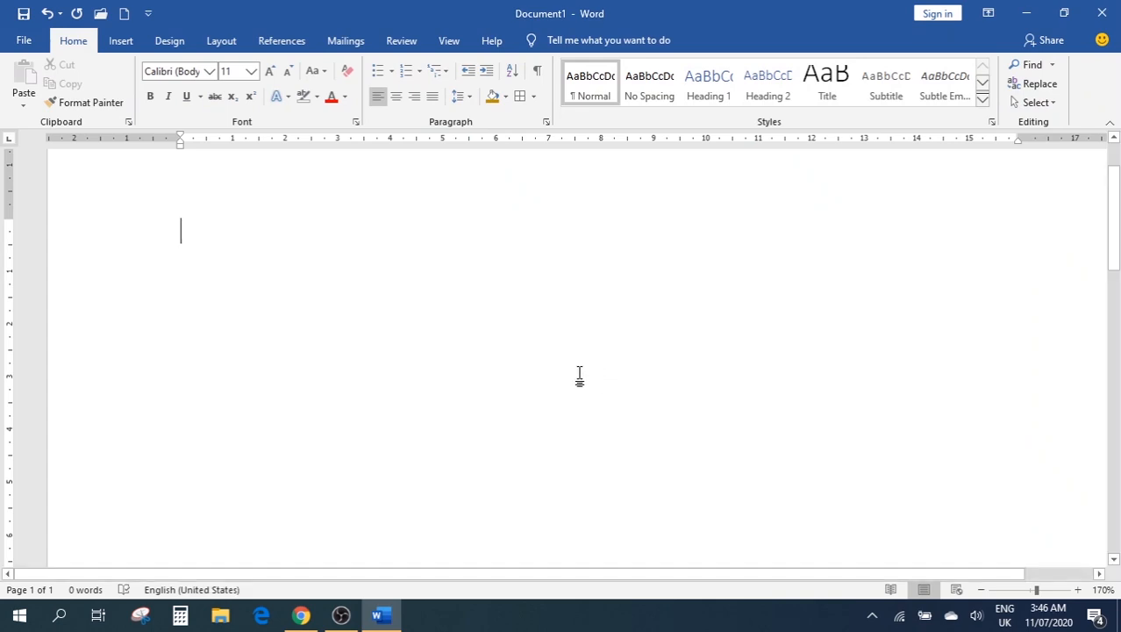
Paste a Print Screen capture of the whole desktop, then delete it and return to the Insert ribbon
{"action": "left_click", "coordinate": [382, 617]}
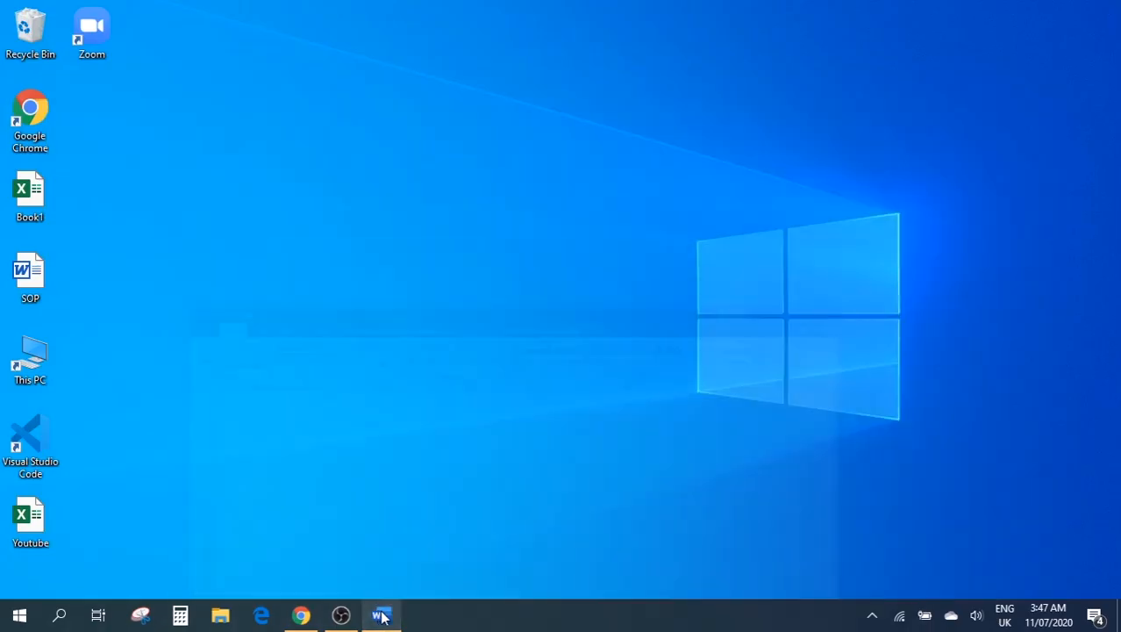
{"action": "key", "text": "Print"}
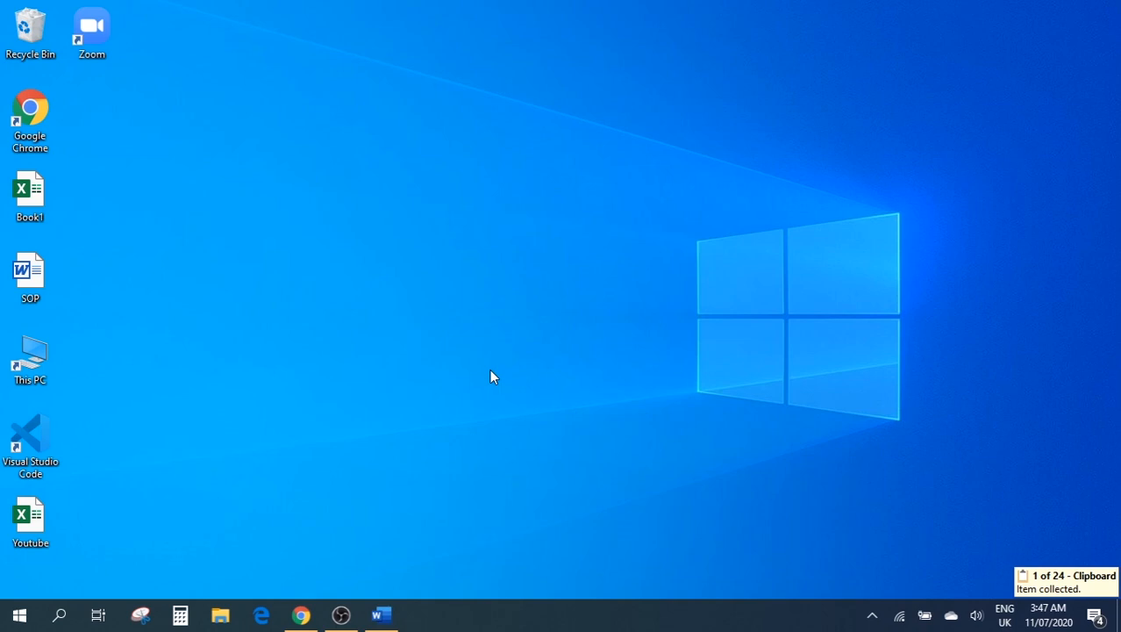
{"action": "left_click", "coordinate": [393, 619]}
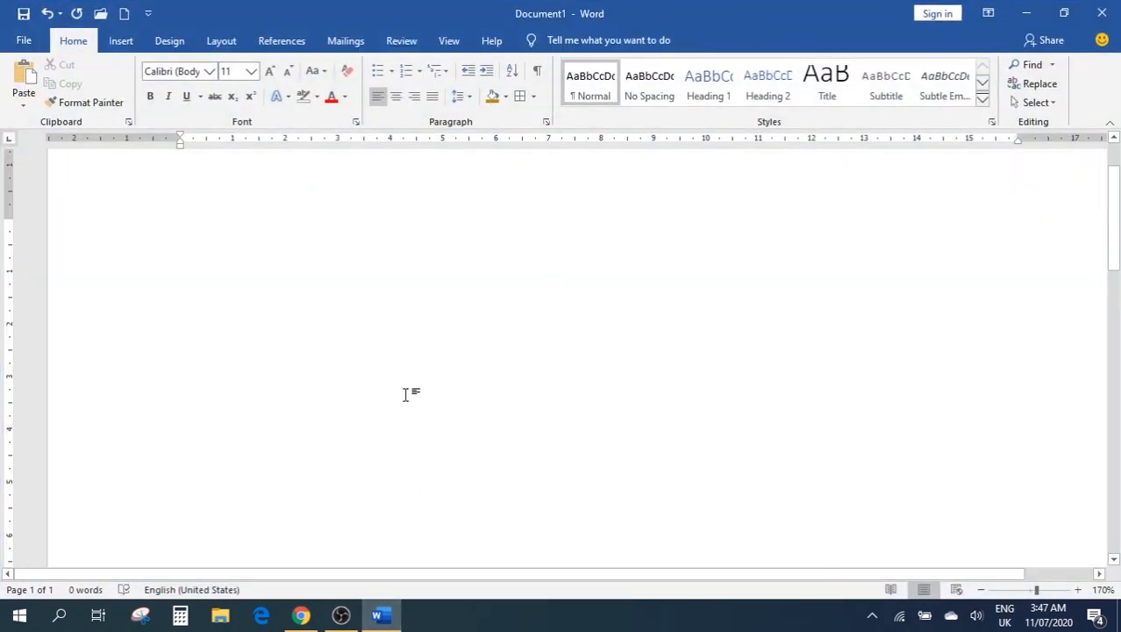
{"action": "key", "text": "ctrl+v"}
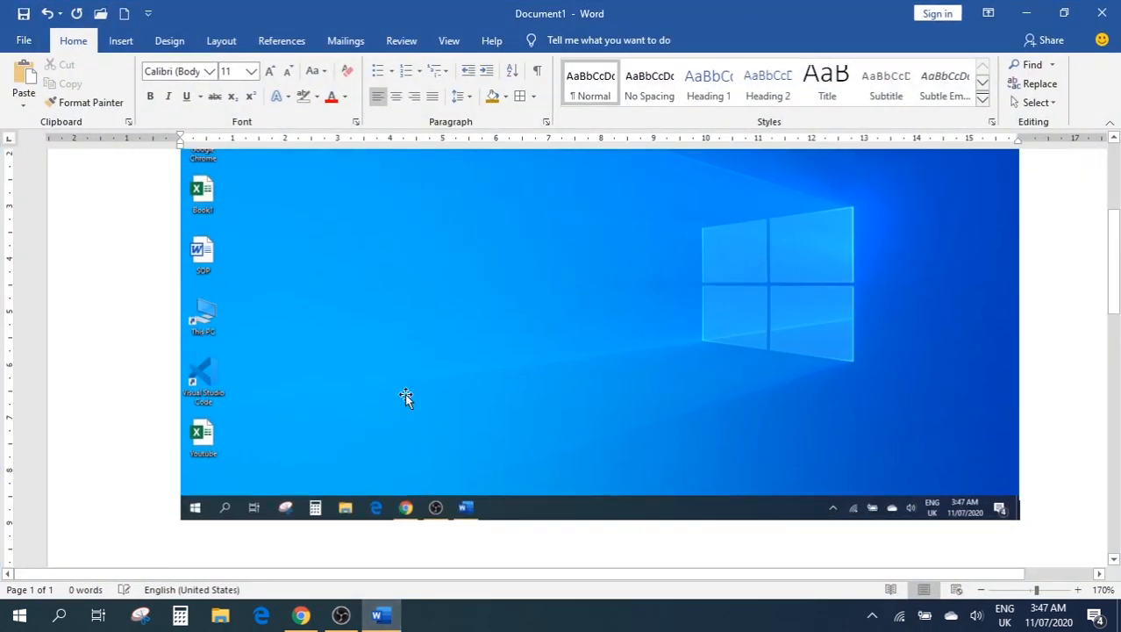
{"action": "left_click", "coordinate": [518, 373]}
{"action": "scroll", "coordinate": [558, 412], "scroll_direction": "up", "scroll_amount": 2}
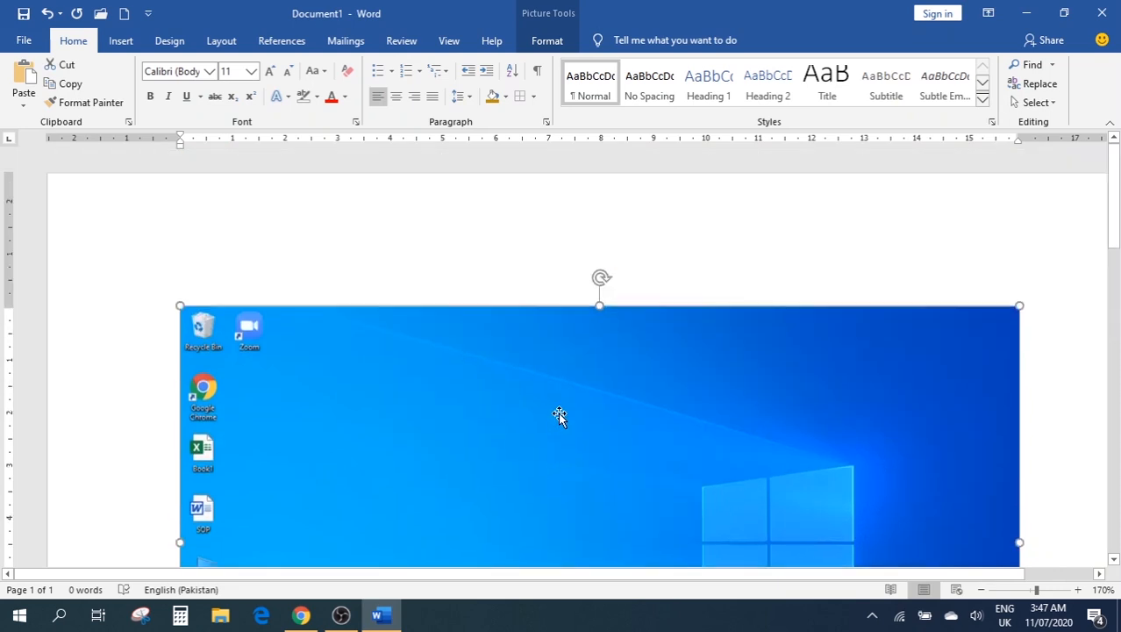
{"action": "scroll", "coordinate": [560, 416], "scroll_direction": "down", "scroll_amount": 6}
{"action": "scroll", "coordinate": [559, 416], "scroll_direction": "up", "scroll_amount": 2}
{"action": "scroll", "coordinate": [560, 417], "scroll_direction": "up", "scroll_amount": 4}
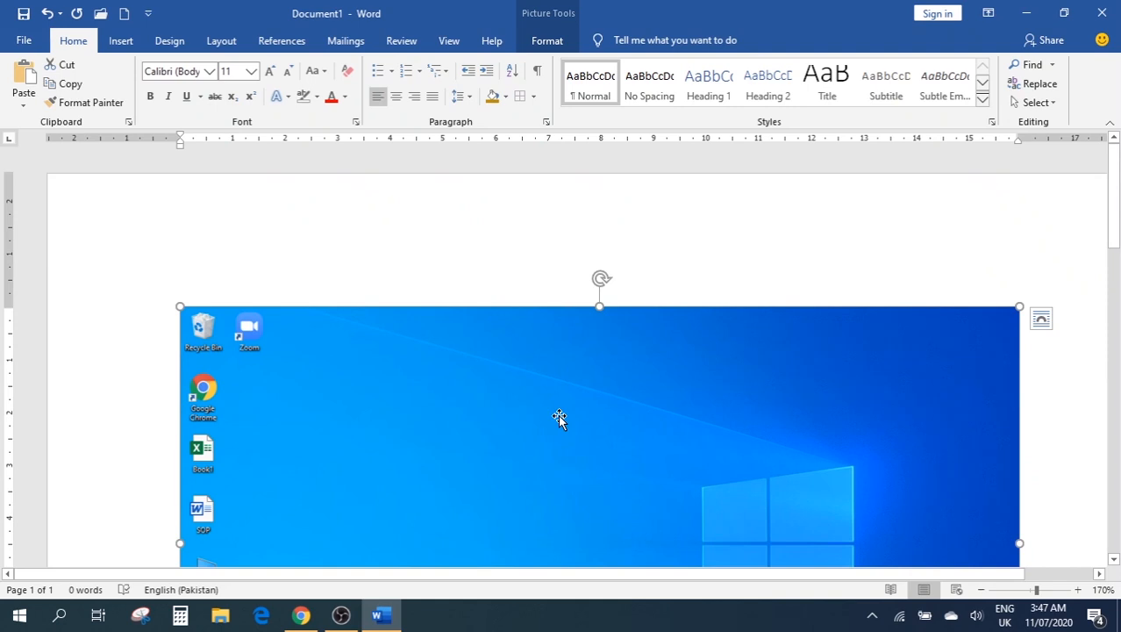
{"action": "key", "text": "Delete"}
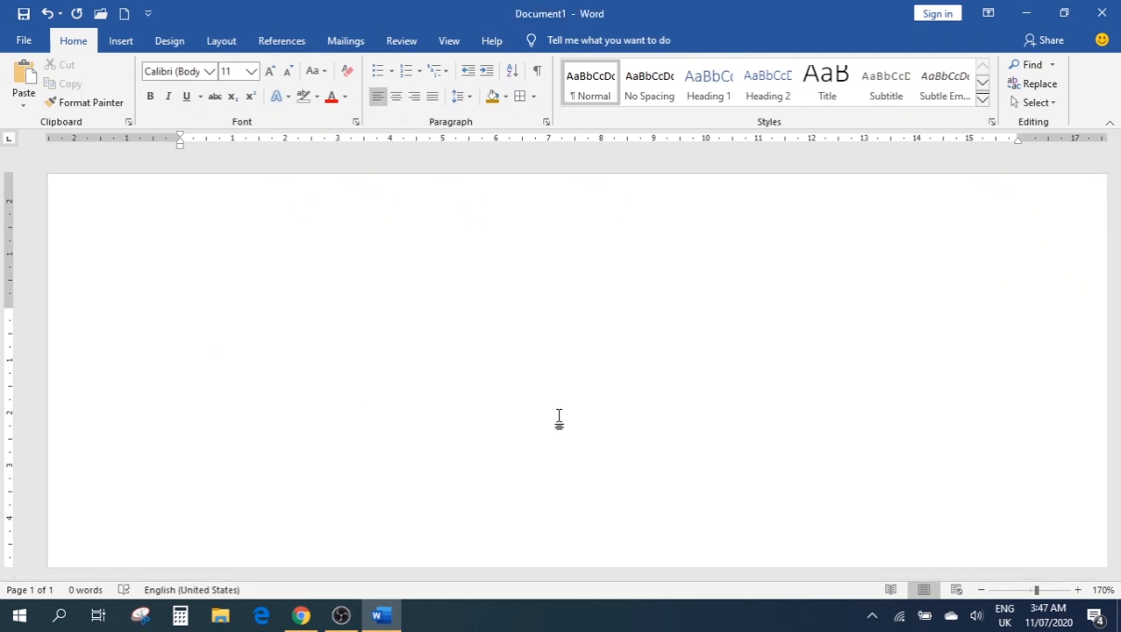
{"action": "left_click", "coordinate": [120, 42]}
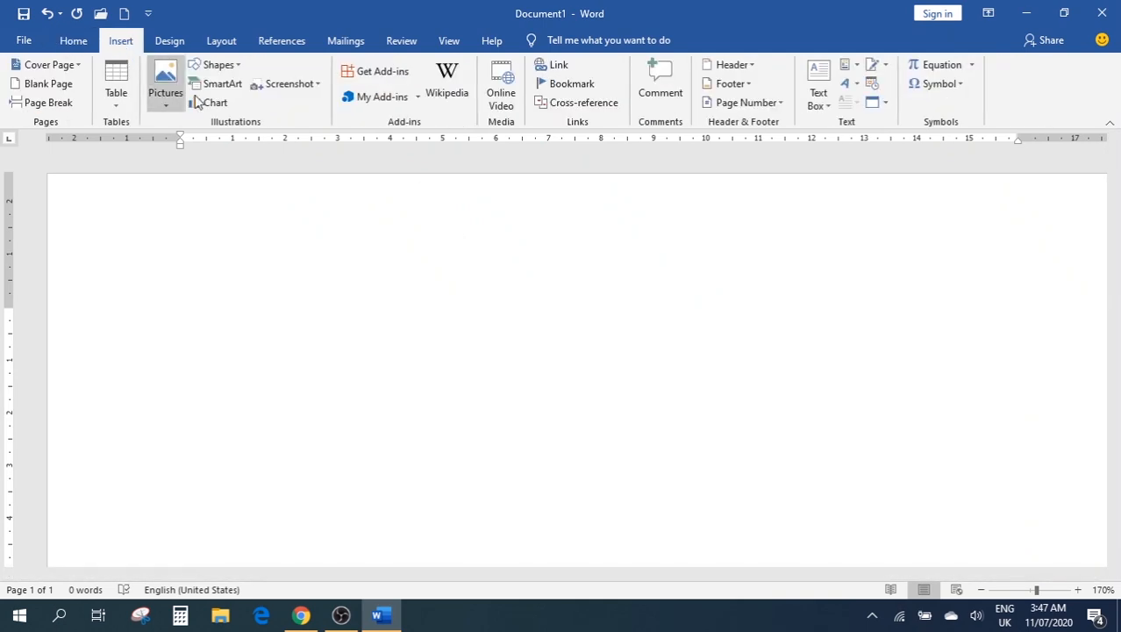
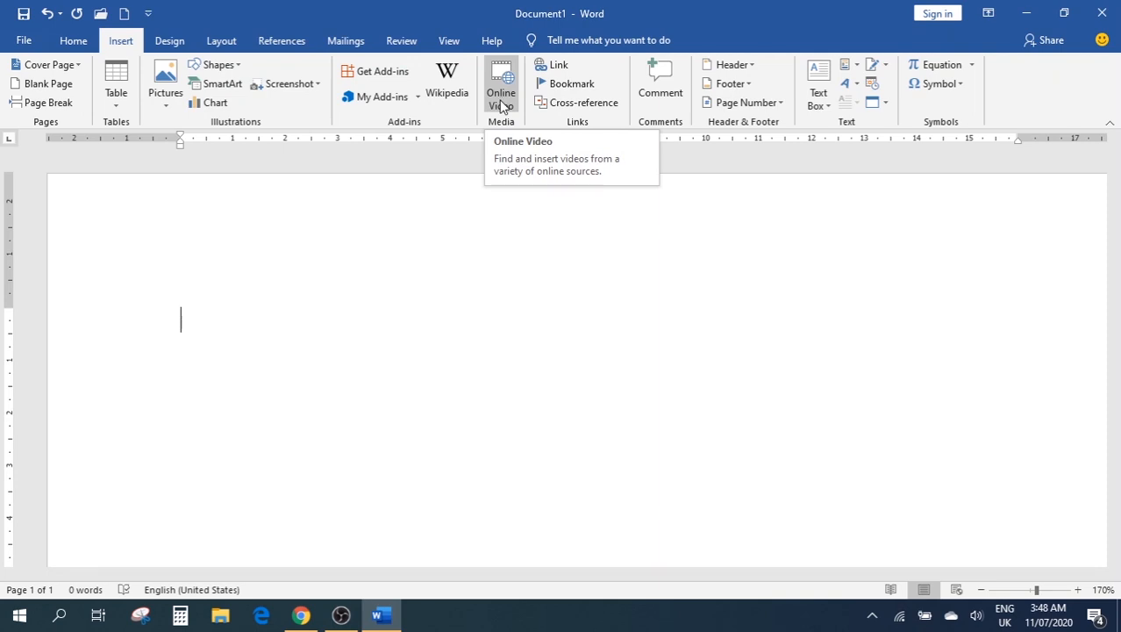
Open the Insert a video dialog from the Insert tab, then switch over to Chrome
{"action": "left_click", "coordinate": [503, 98]}
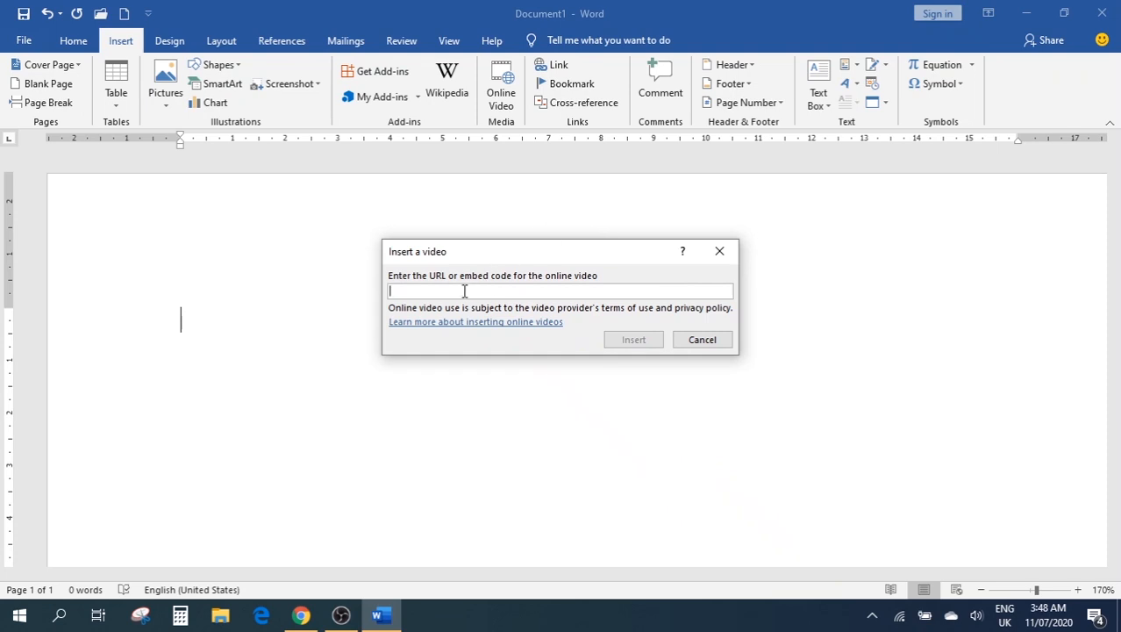
{"action": "left_click", "coordinate": [301, 617]}
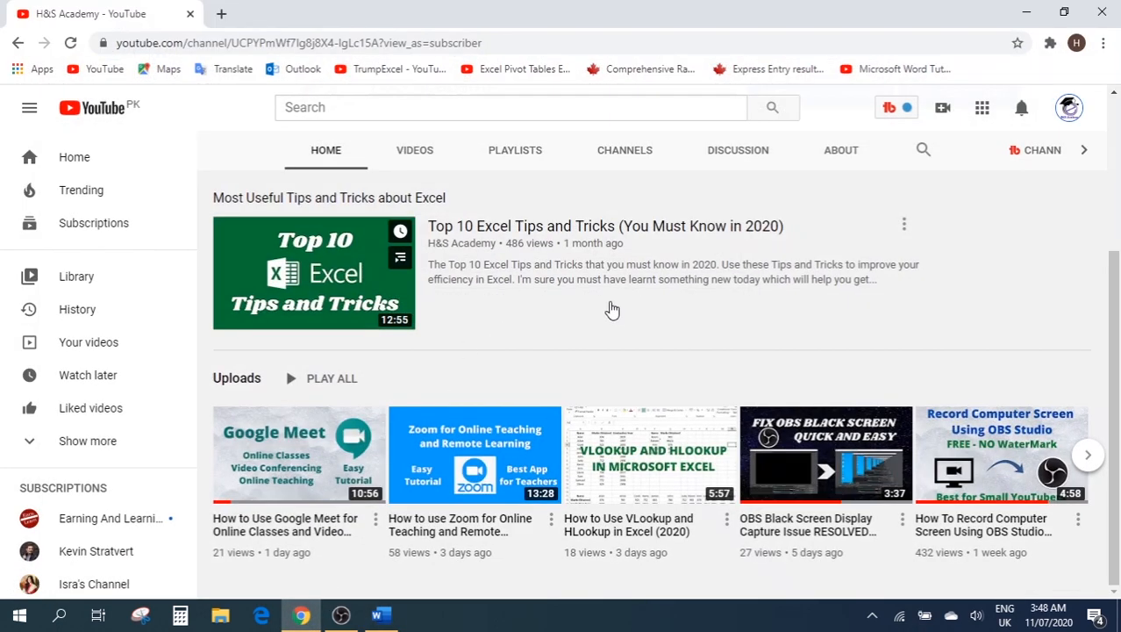
Open the Top 10 Excel Tips and Tricks video on YouTube and pause it
{"action": "scroll", "coordinate": [839, 305], "scroll_direction": "up", "scroll_amount": 3}
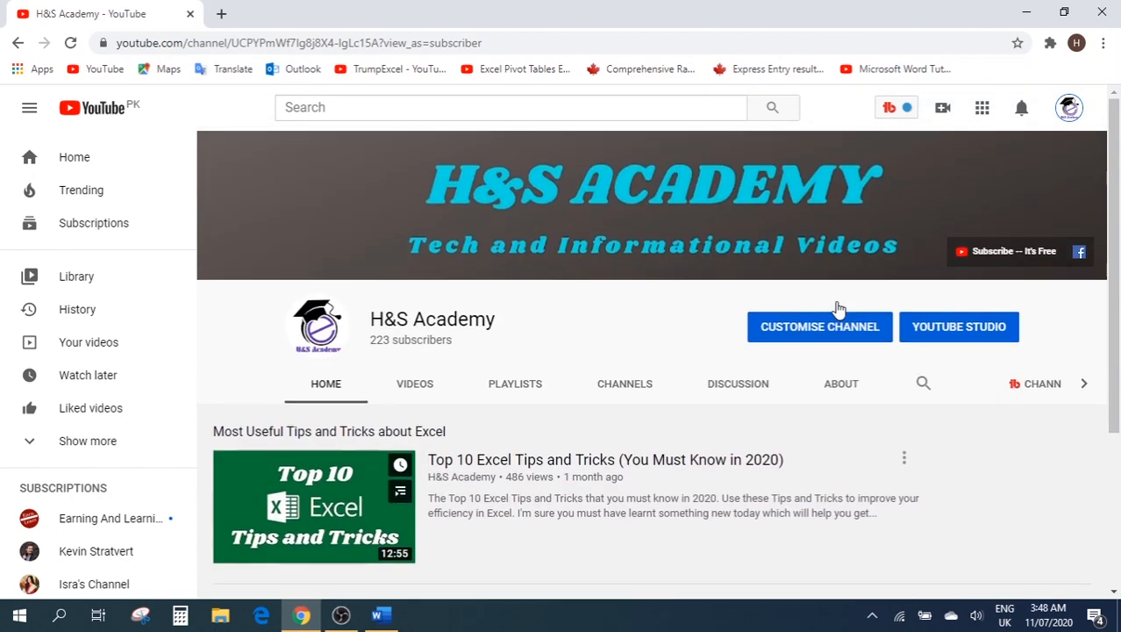
{"action": "scroll", "coordinate": [728, 290], "scroll_direction": "down", "scroll_amount": 3}
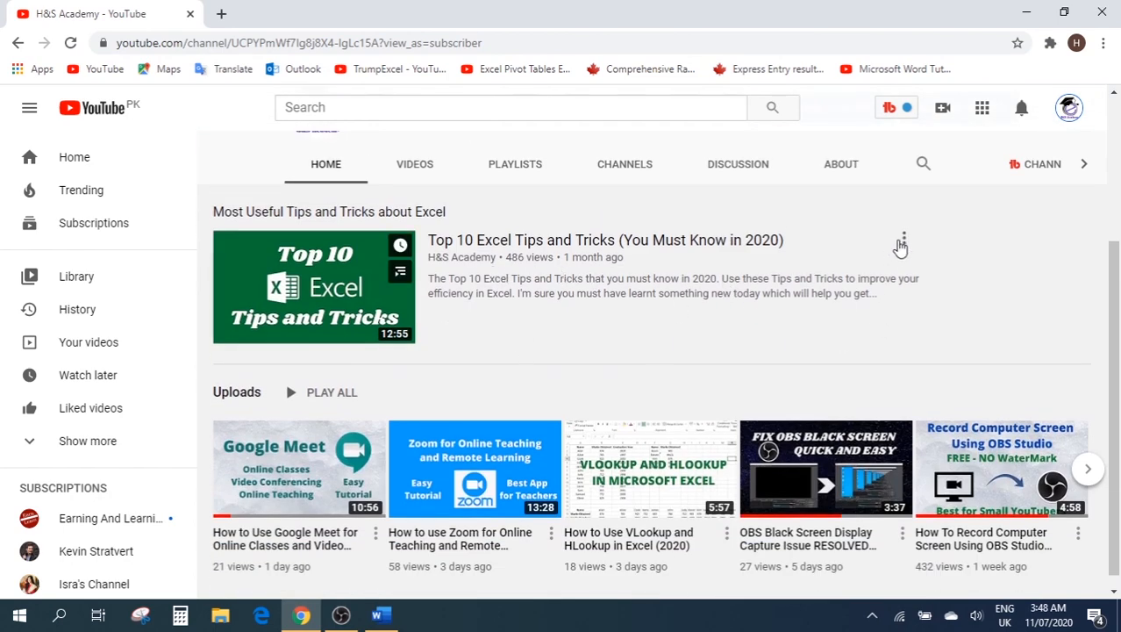
{"action": "left_click", "coordinate": [902, 242]}
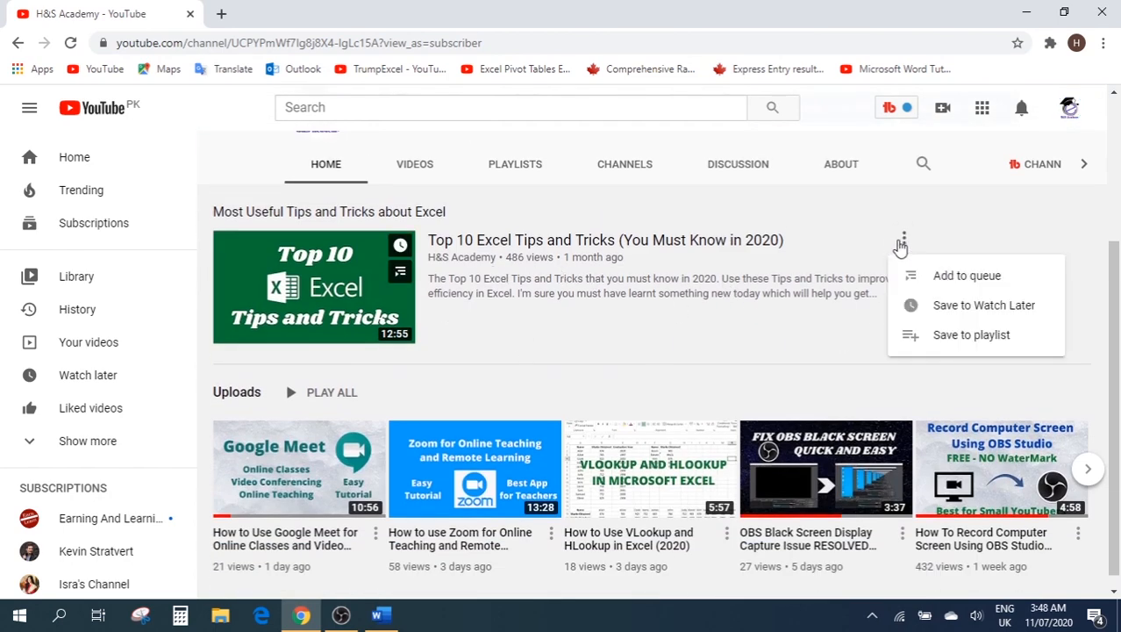
{"action": "left_click", "coordinate": [351, 277]}
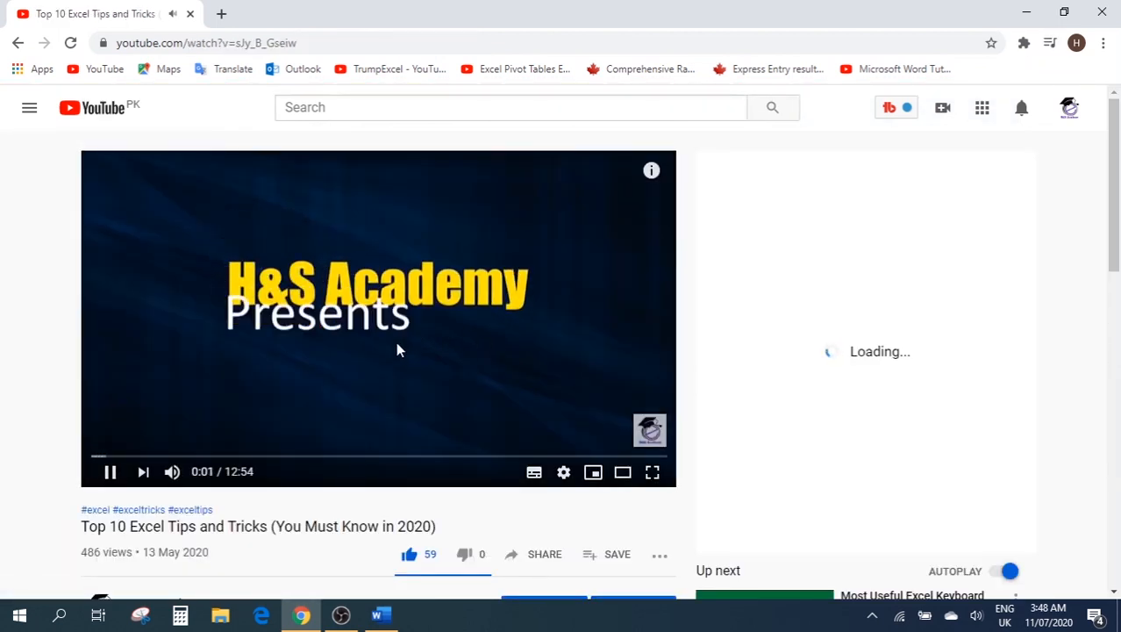
{"action": "left_click", "coordinate": [451, 360]}
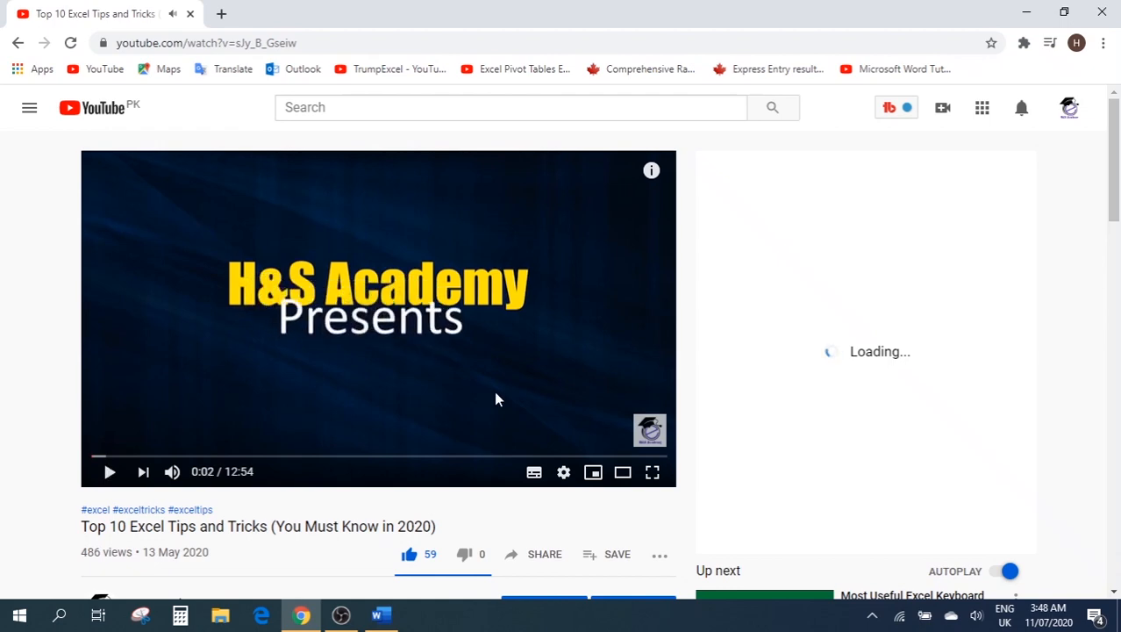
{"action": "scroll", "coordinate": [517, 383], "scroll_direction": "down", "scroll_amount": 4}
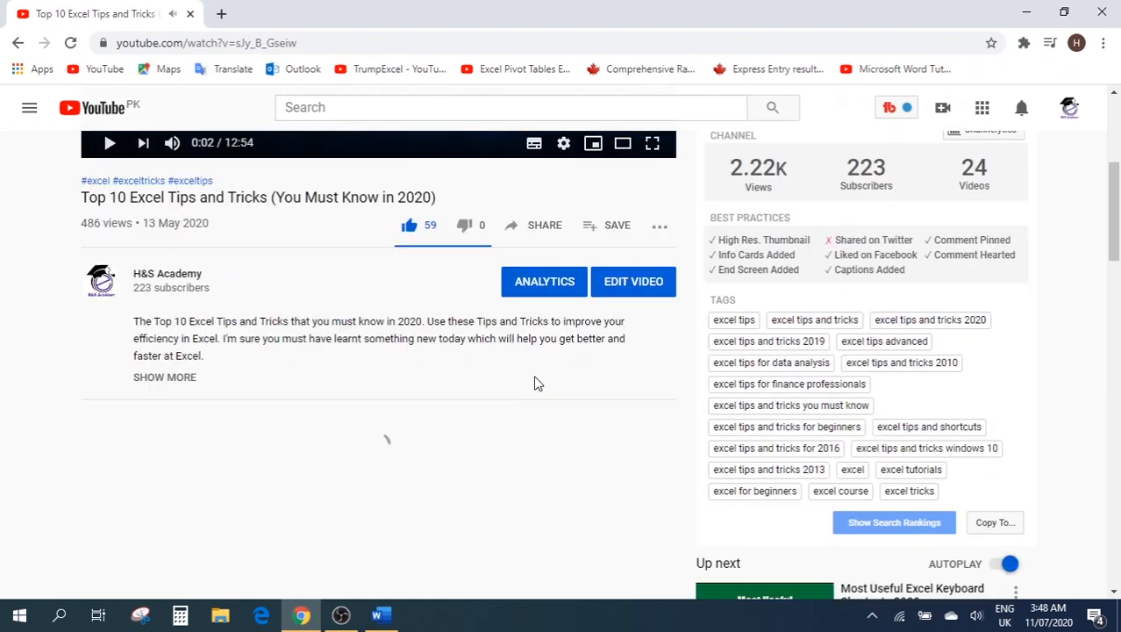
{"action": "scroll", "coordinate": [537, 368], "scroll_direction": "up", "scroll_amount": 1}
Copy the video's share link after viewing its embed code, and return to Word
{"action": "left_click", "coordinate": [535, 335]}
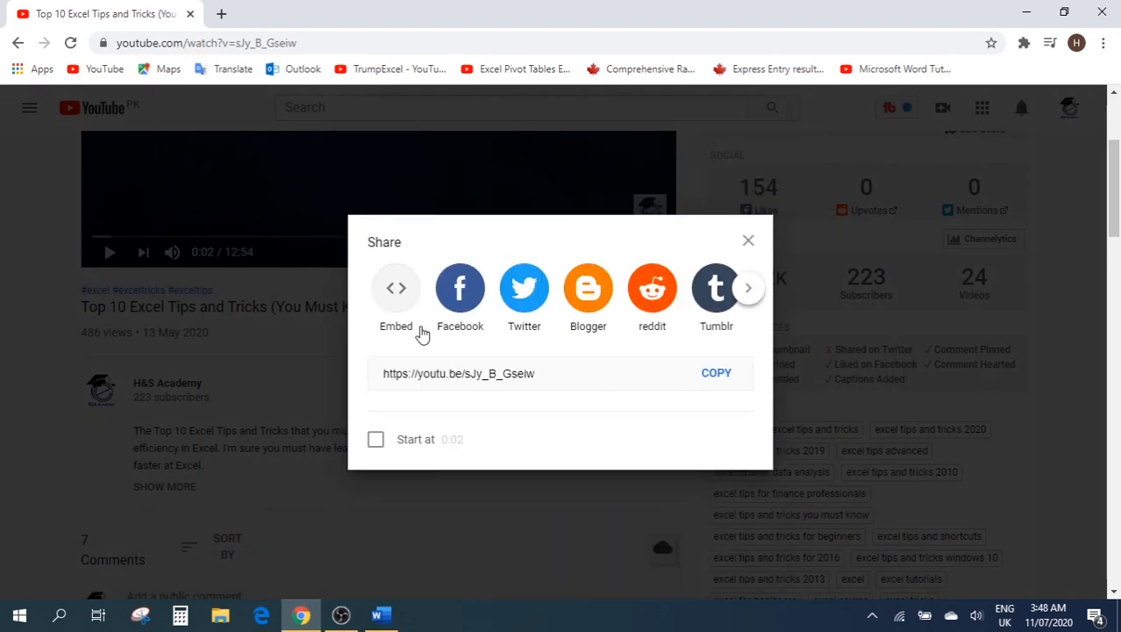
{"action": "left_click", "coordinate": [396, 289]}
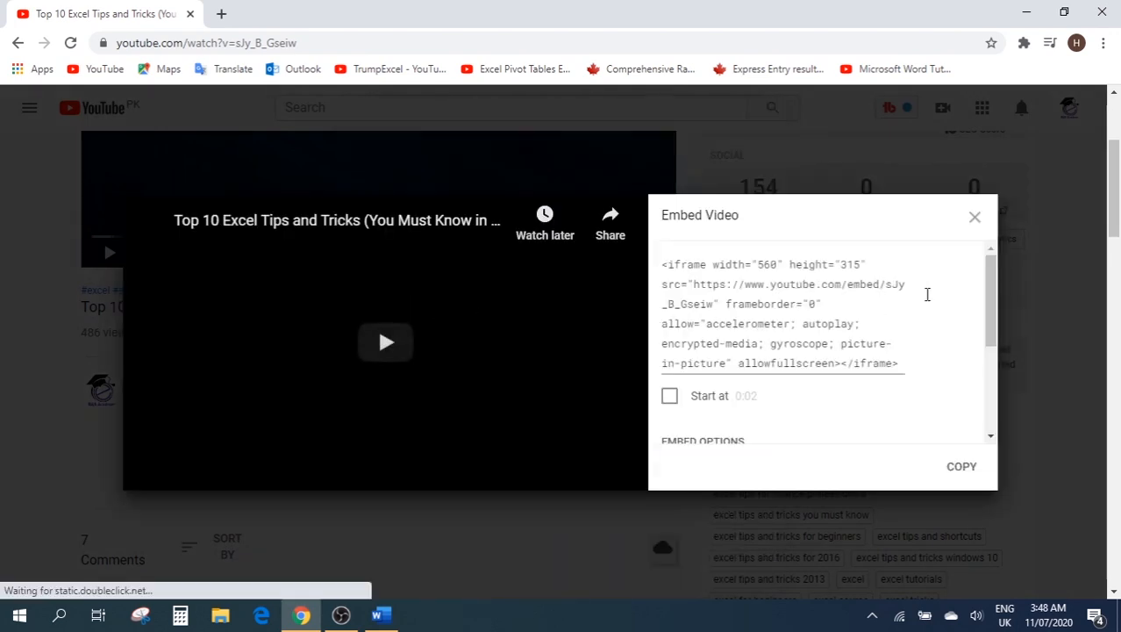
{"action": "left_click", "coordinate": [974, 217]}
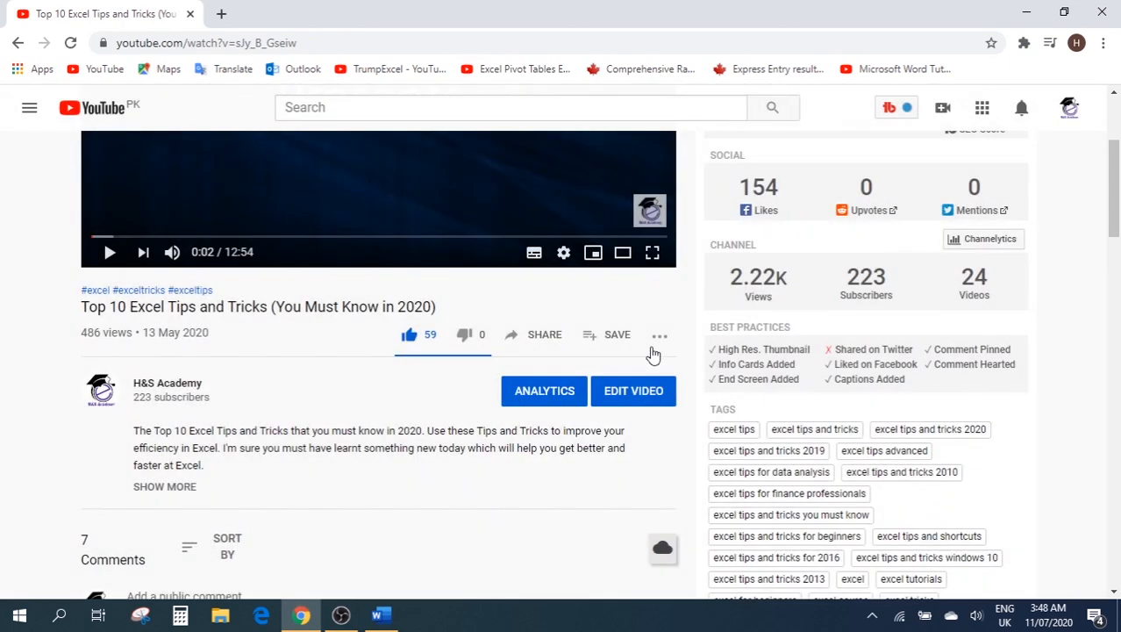
{"action": "left_click", "coordinate": [528, 338]}
{"action": "left_click", "coordinate": [716, 372]}
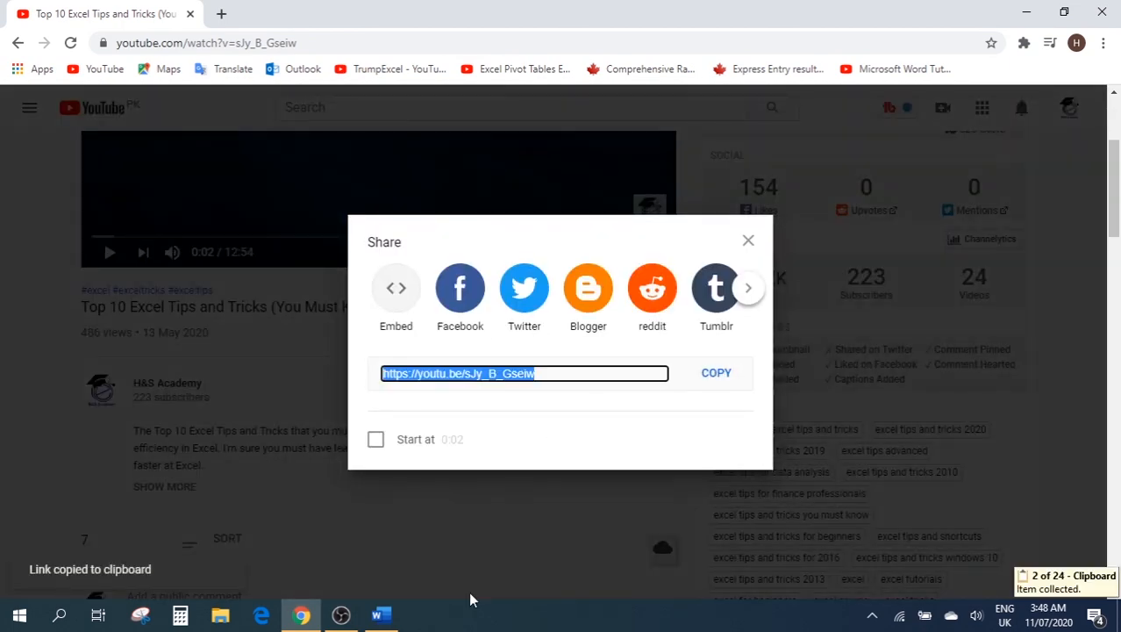
{"action": "left_click", "coordinate": [380, 614]}
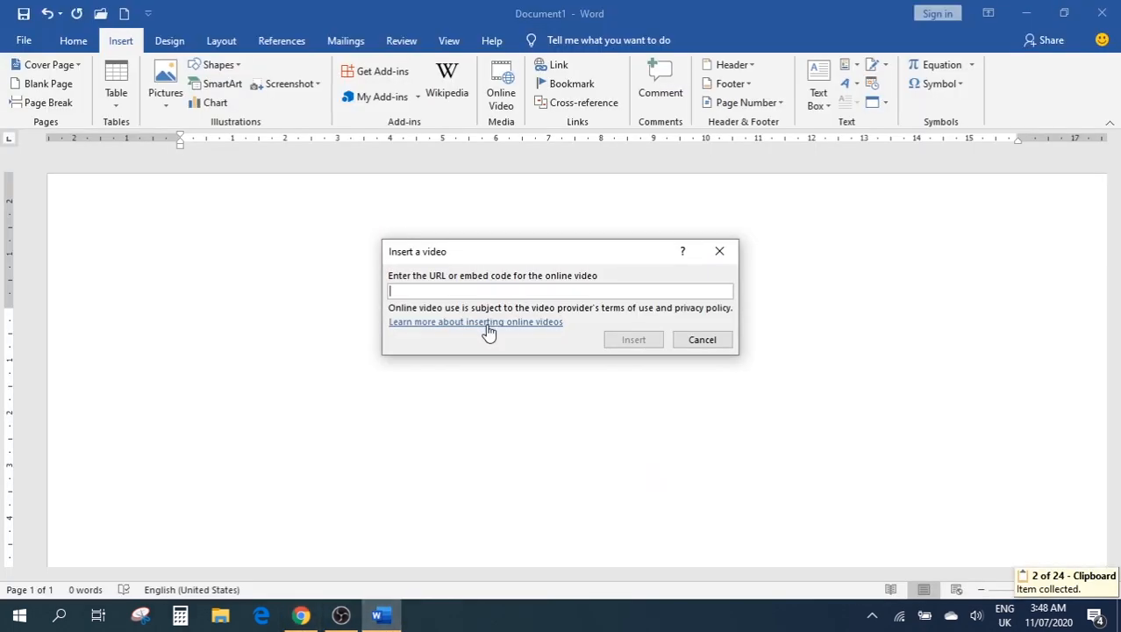
Paste the YouTube link and insert the Top 10 Excel Tips and Tricks video
{"action": "key", "text": "ctrl+v"}
{"action": "left_click", "coordinate": [632, 344]}
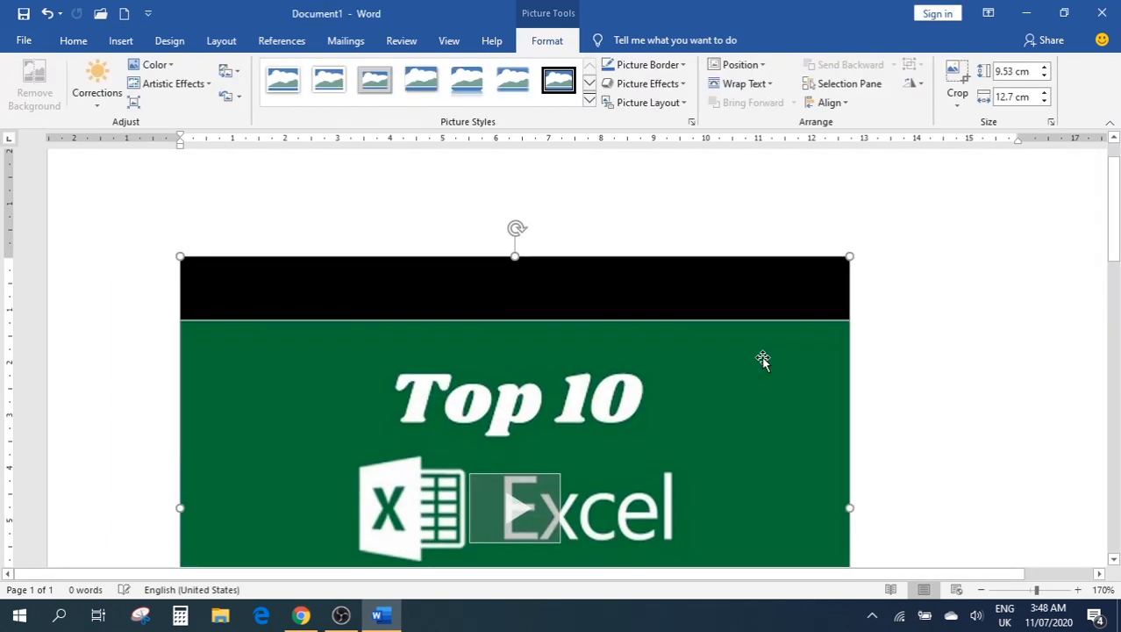
{"action": "scroll", "coordinate": [883, 348], "scroll_direction": "down", "scroll_amount": 1}
{"action": "scroll", "coordinate": [1027, 273], "scroll_direction": "down", "scroll_amount": 2}
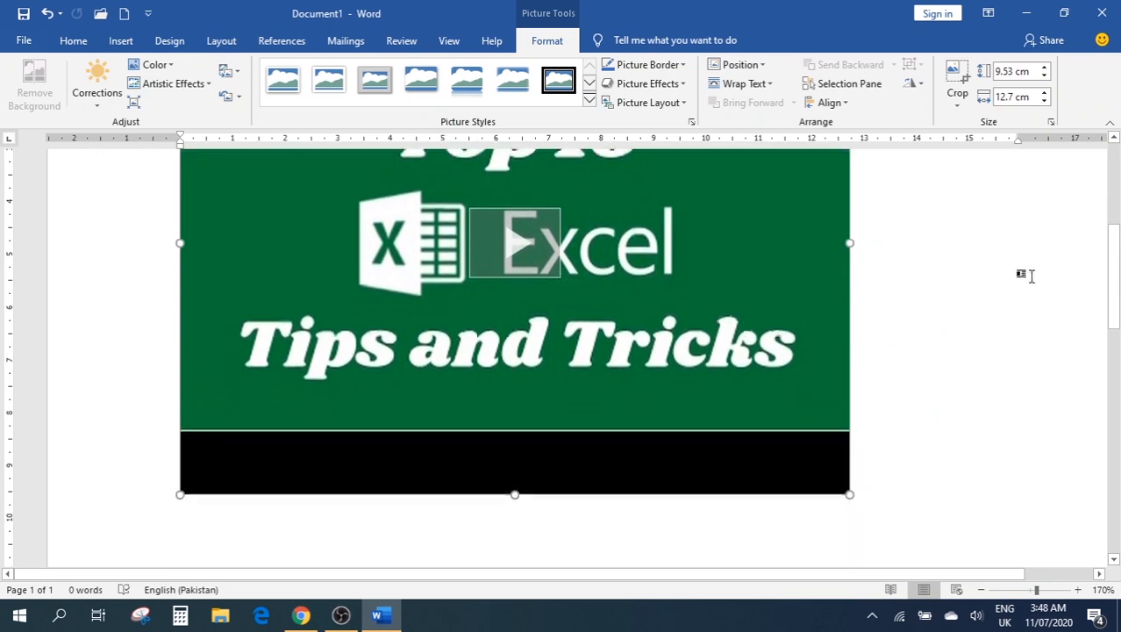
{"action": "scroll", "coordinate": [1039, 310], "scroll_direction": "up", "scroll_amount": 1}
{"action": "scroll", "coordinate": [1020, 330], "scroll_direction": "down", "scroll_amount": 1}
{"action": "left_click", "coordinate": [1020, 330]}
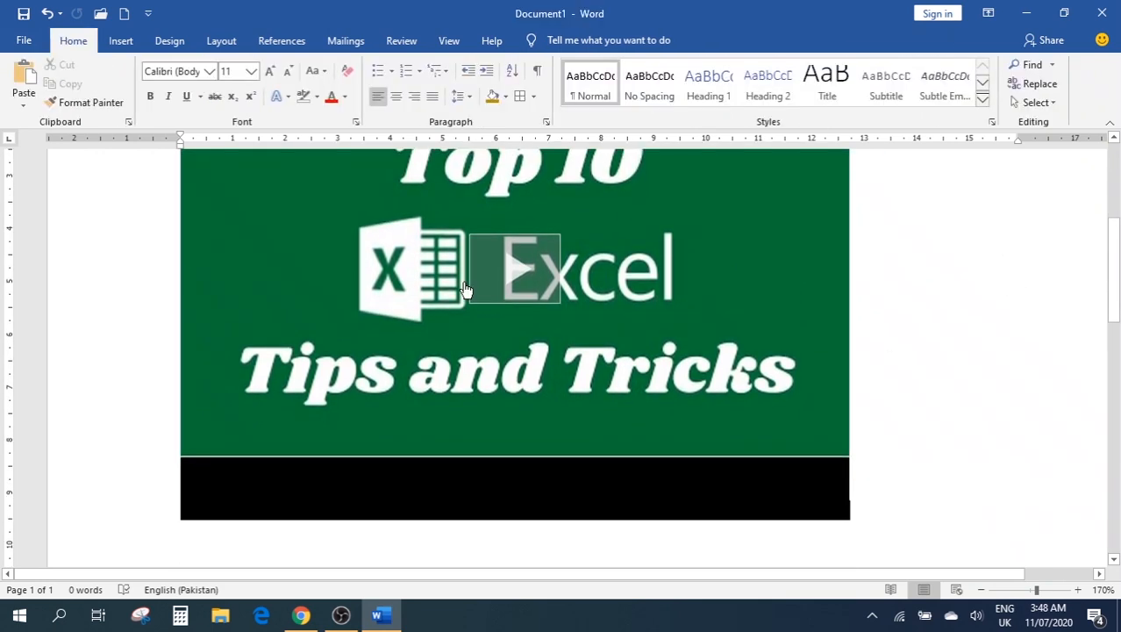
Open the embedded video's player over the page
{"action": "scroll", "coordinate": [737, 300], "scroll_direction": "up", "scroll_amount": 1}
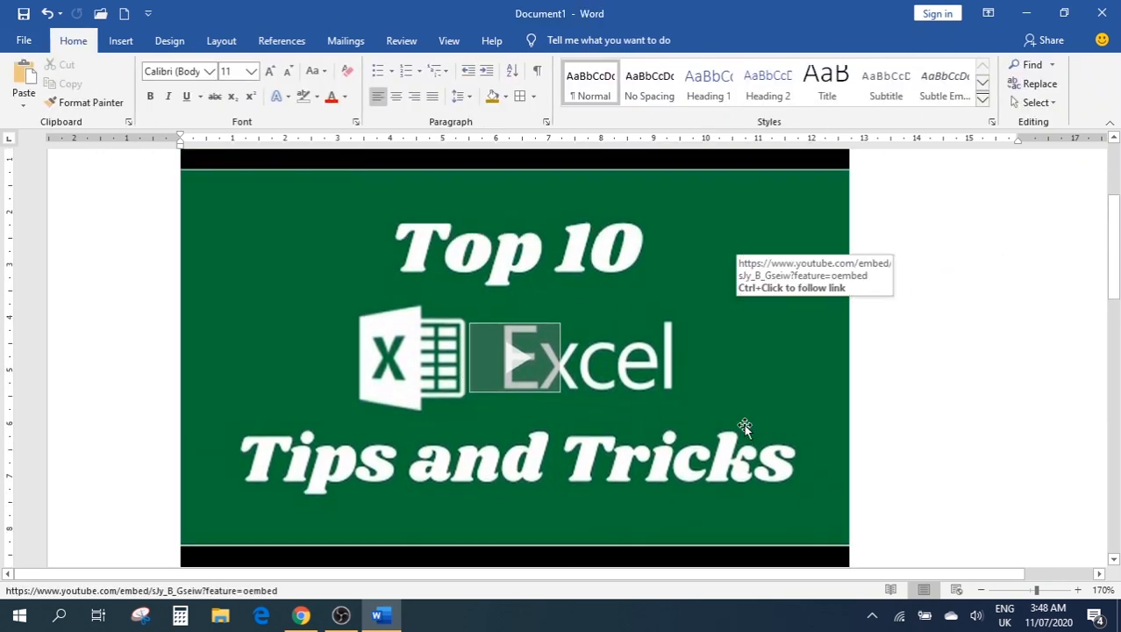
{"action": "scroll", "coordinate": [755, 412], "scroll_direction": "up", "scroll_amount": 1}
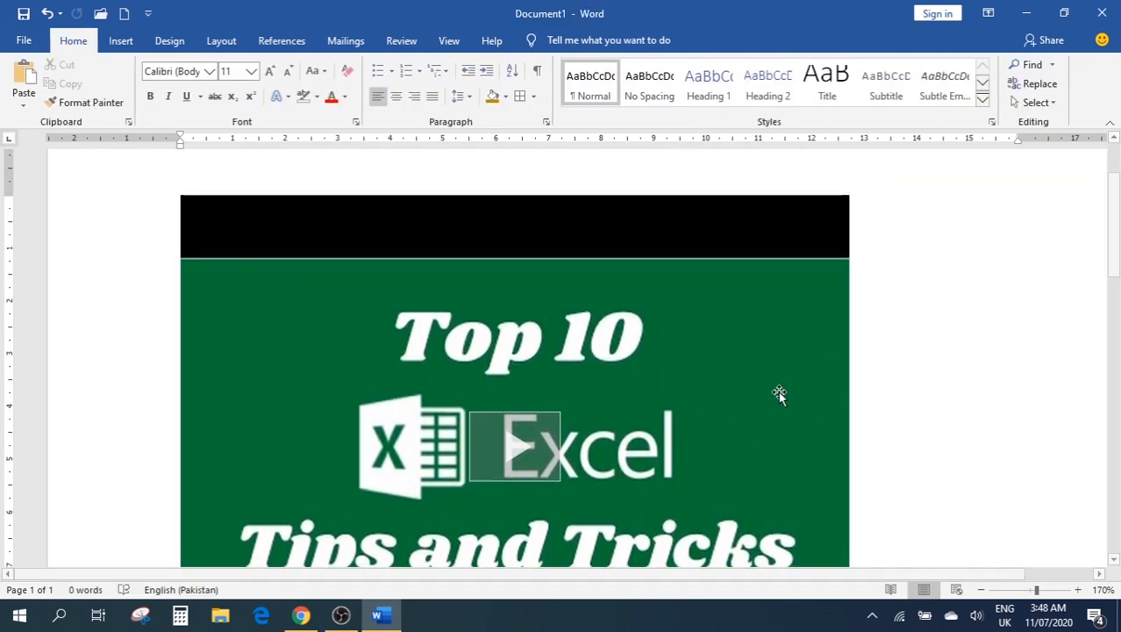
{"action": "left_click", "coordinate": [521, 450]}
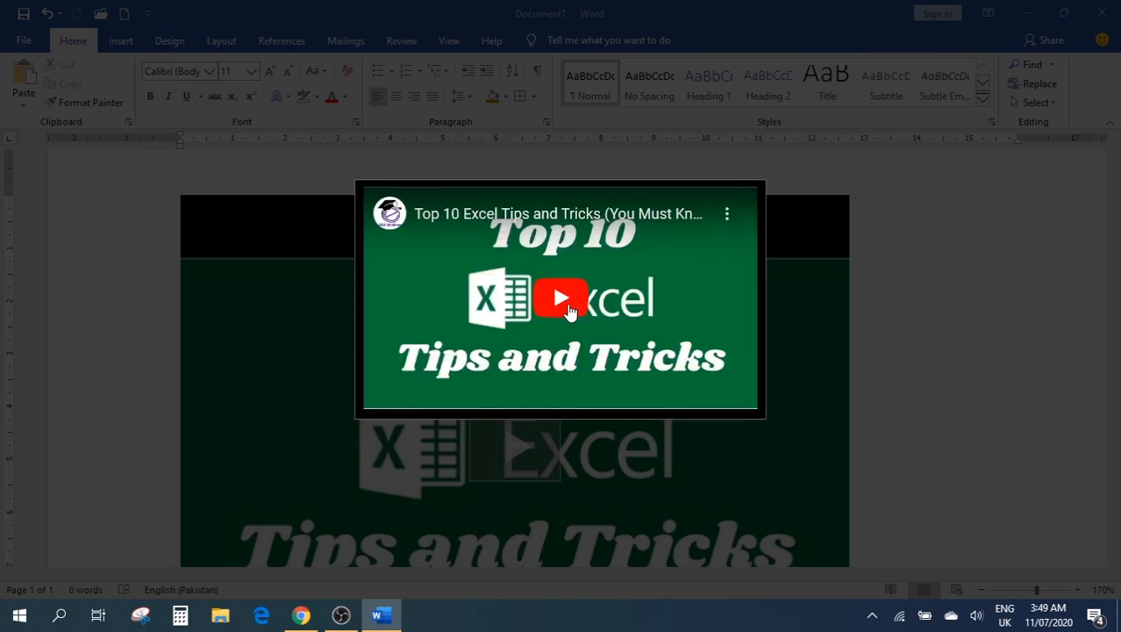
Play the embedded video, close the player, and delete the video from the document
{"action": "left_click", "coordinate": [568, 309]}
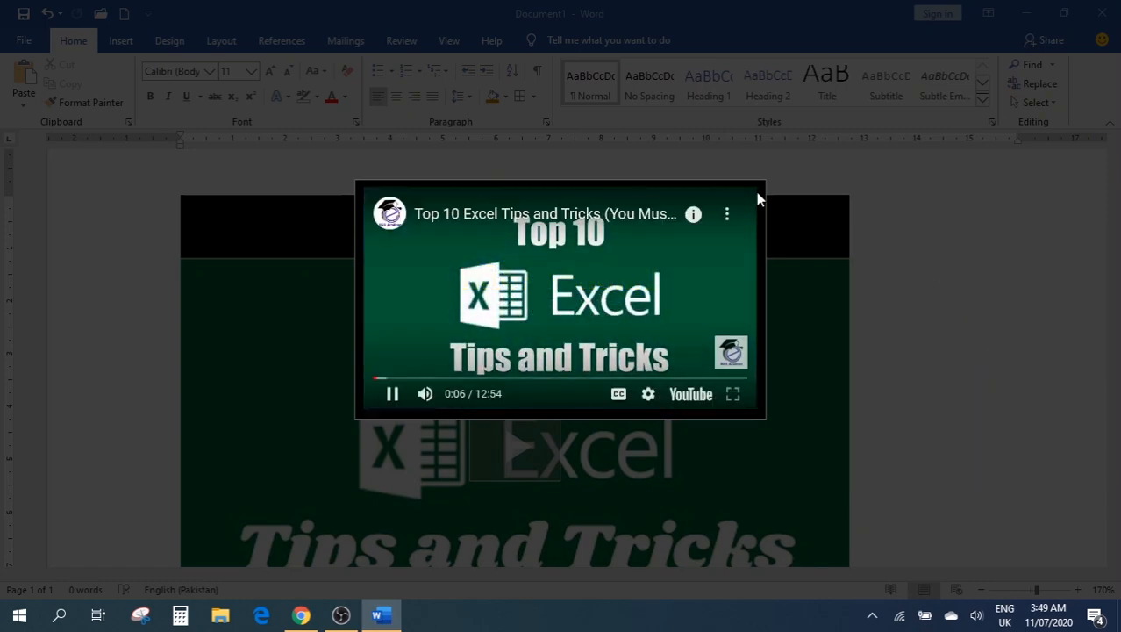
{"action": "left_click", "coordinate": [755, 200]}
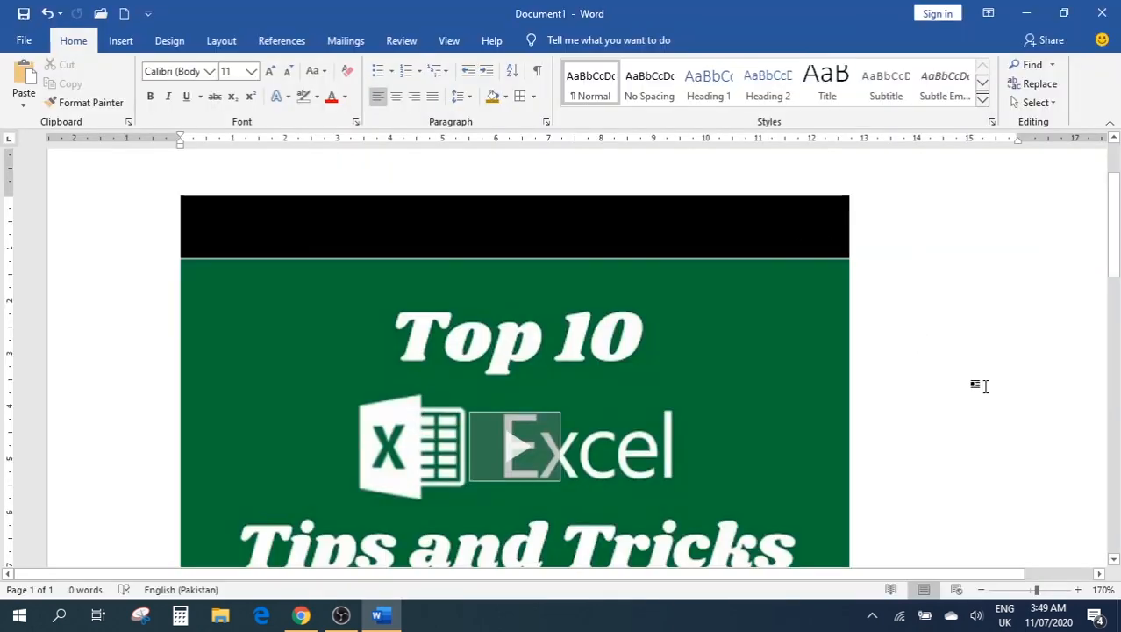
{"action": "left_click", "coordinate": [834, 346]}
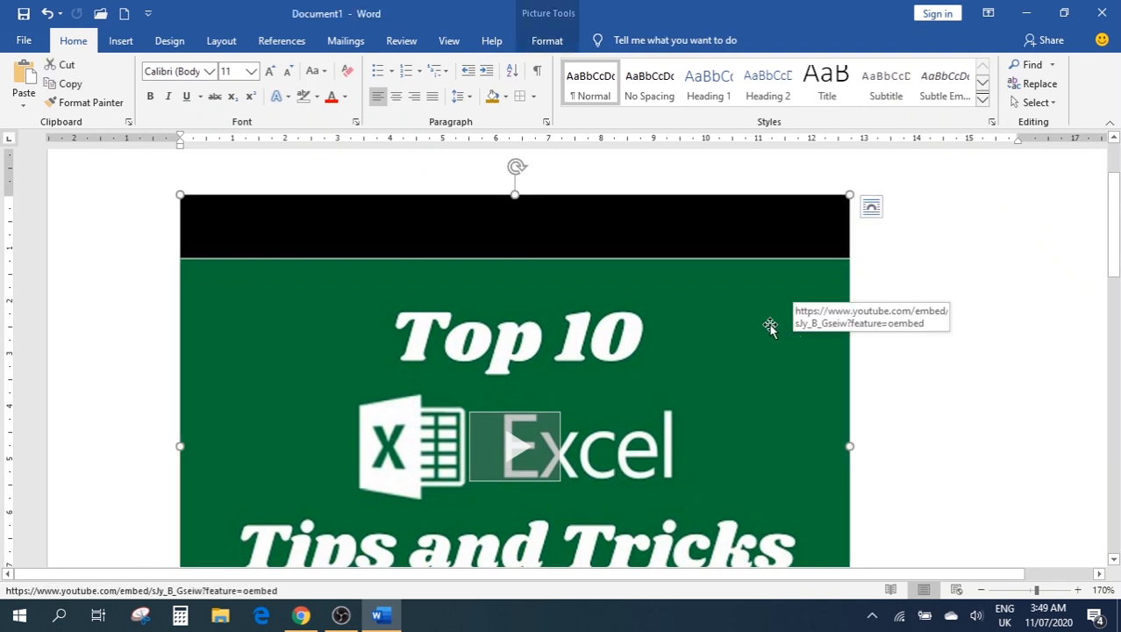
{"action": "scroll", "coordinate": [858, 303], "scroll_direction": "down", "scroll_amount": 5}
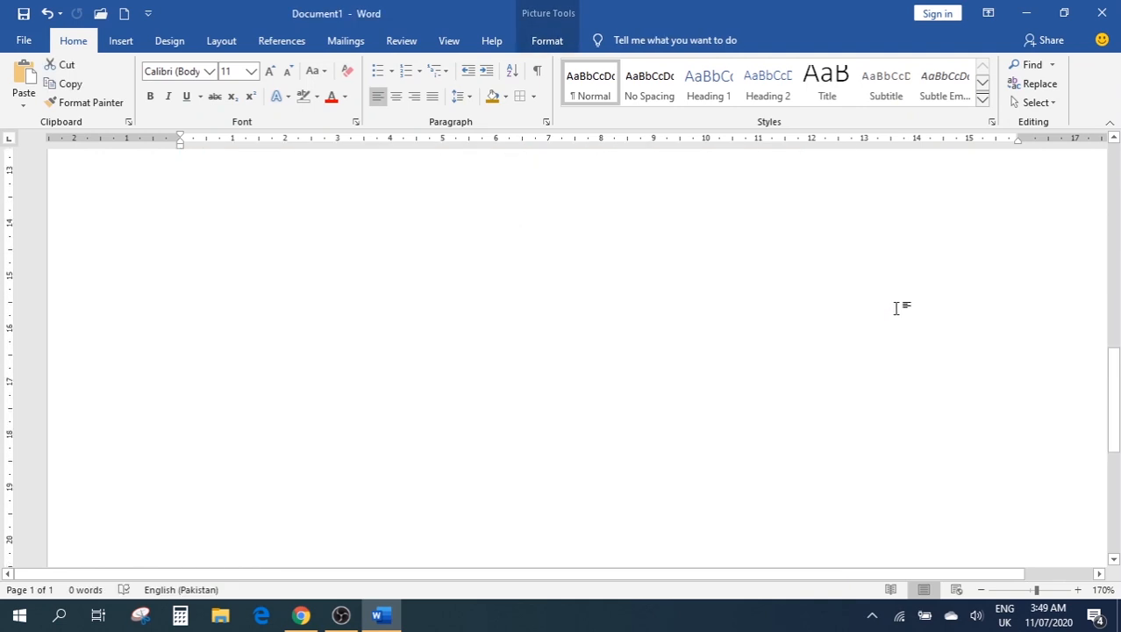
{"action": "scroll", "coordinate": [895, 308], "scroll_direction": "up", "scroll_amount": 4}
{"action": "key", "text": "Delete"}
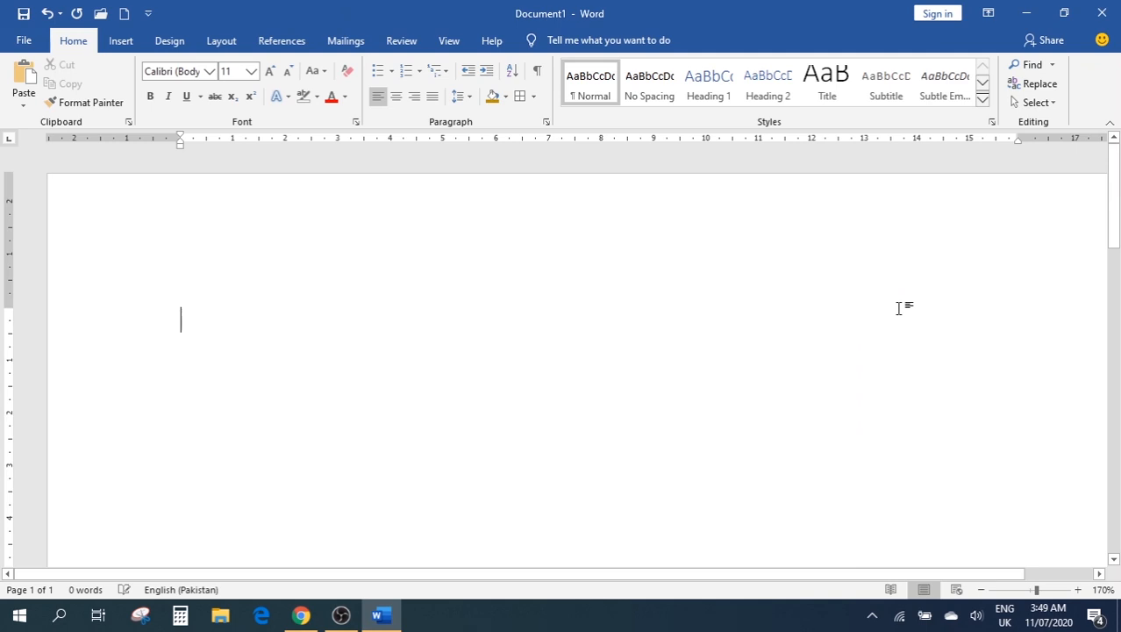
{"action": "left_click", "coordinate": [123, 41]}
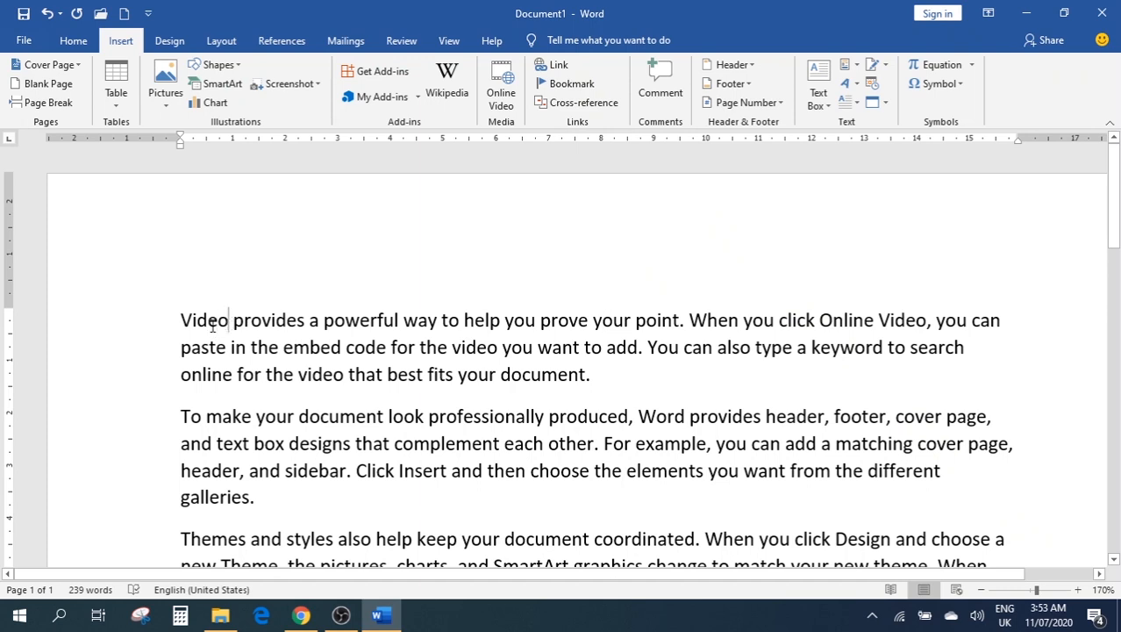
{"action": "left_click_drag", "start_coordinate": [228, 325], "coordinate": [176, 325]}
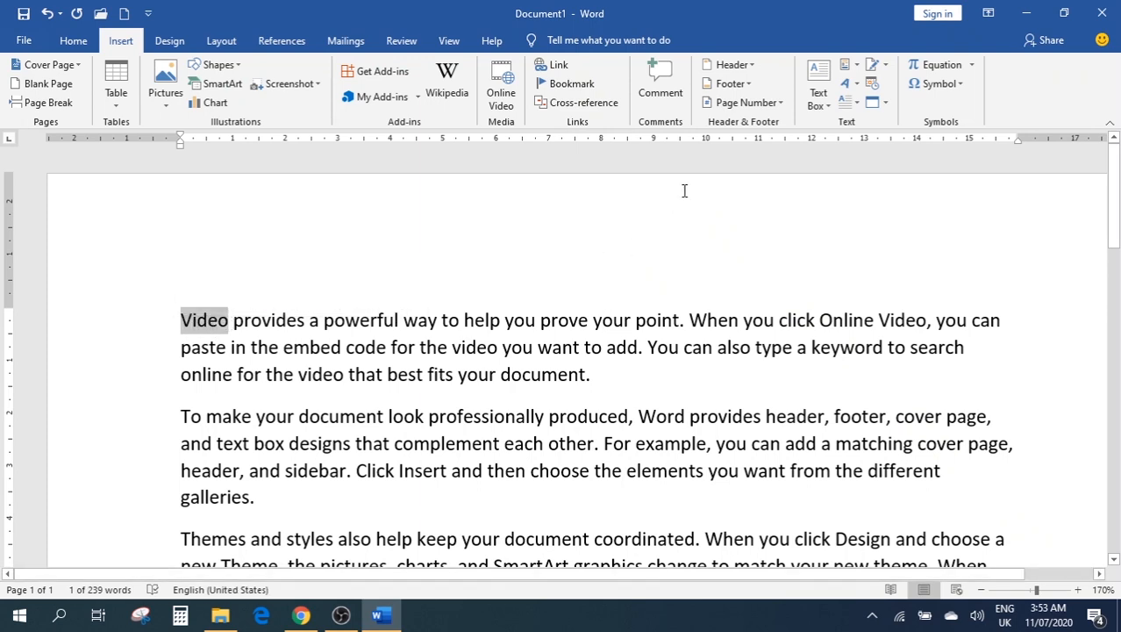
{"action": "left_click", "coordinate": [554, 70]}
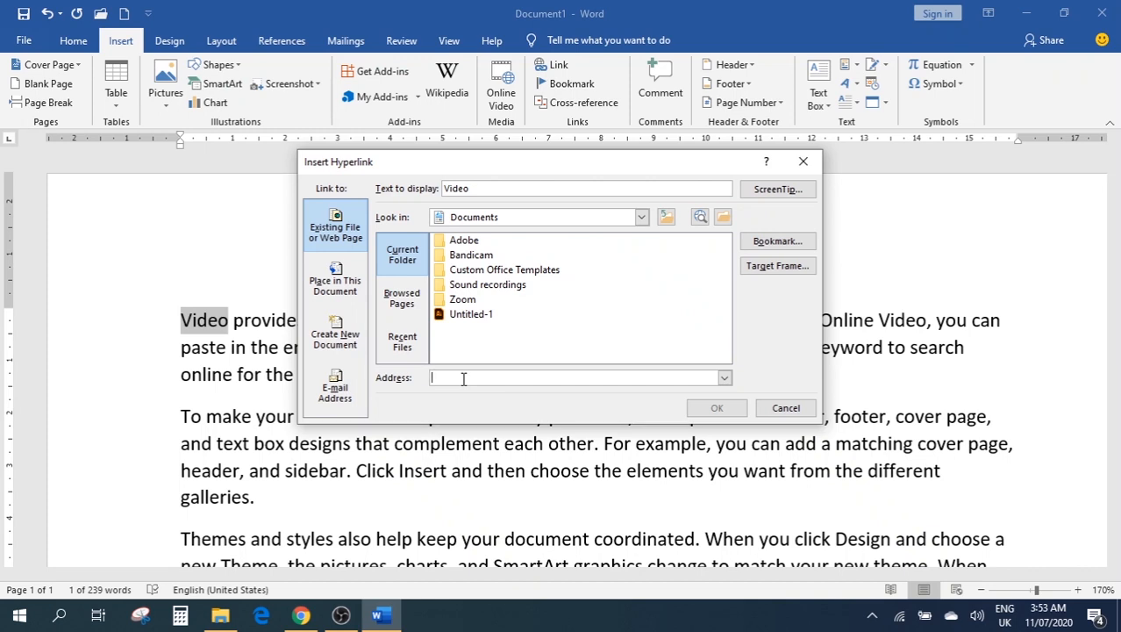
{"action": "type", "text": "www"}
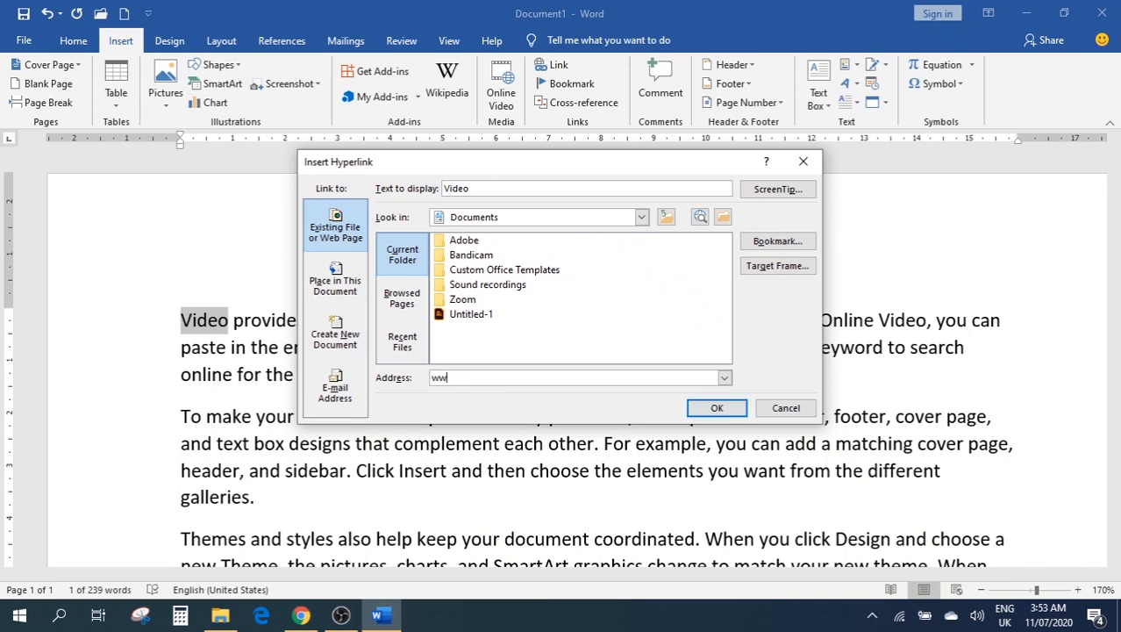
{"action": "key", "text": "BackSpace"}
{"action": "key", "text": "BackSpace"}
{"action": "type", "text": "ht"}
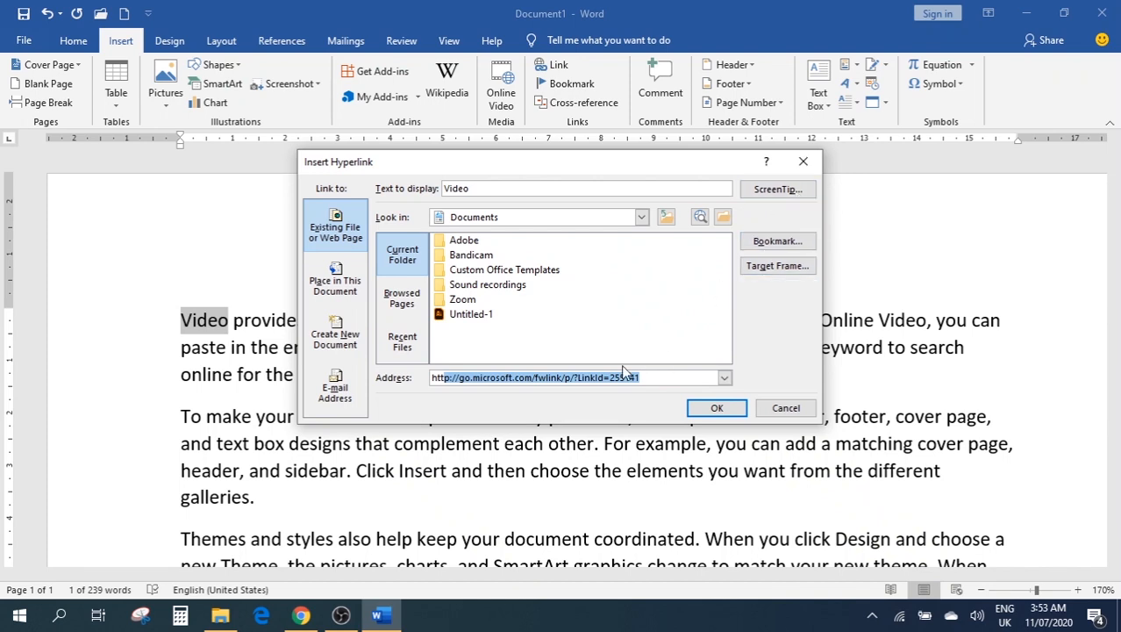
{"action": "left_click", "coordinate": [717, 407]}
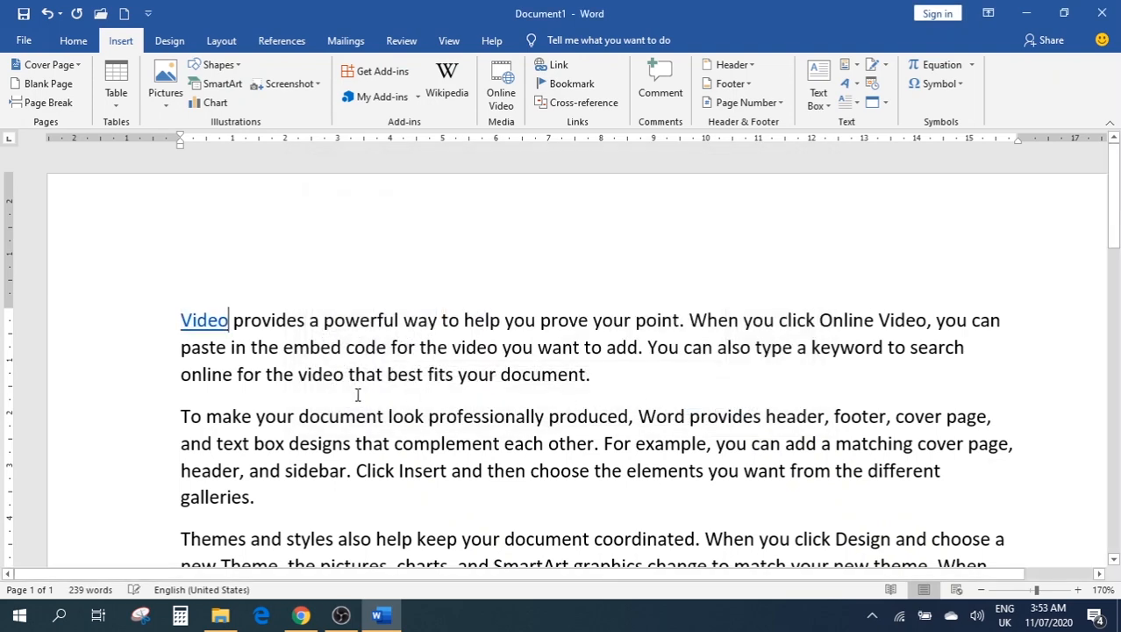
{"action": "mouse_move", "coordinate": [219, 321]}
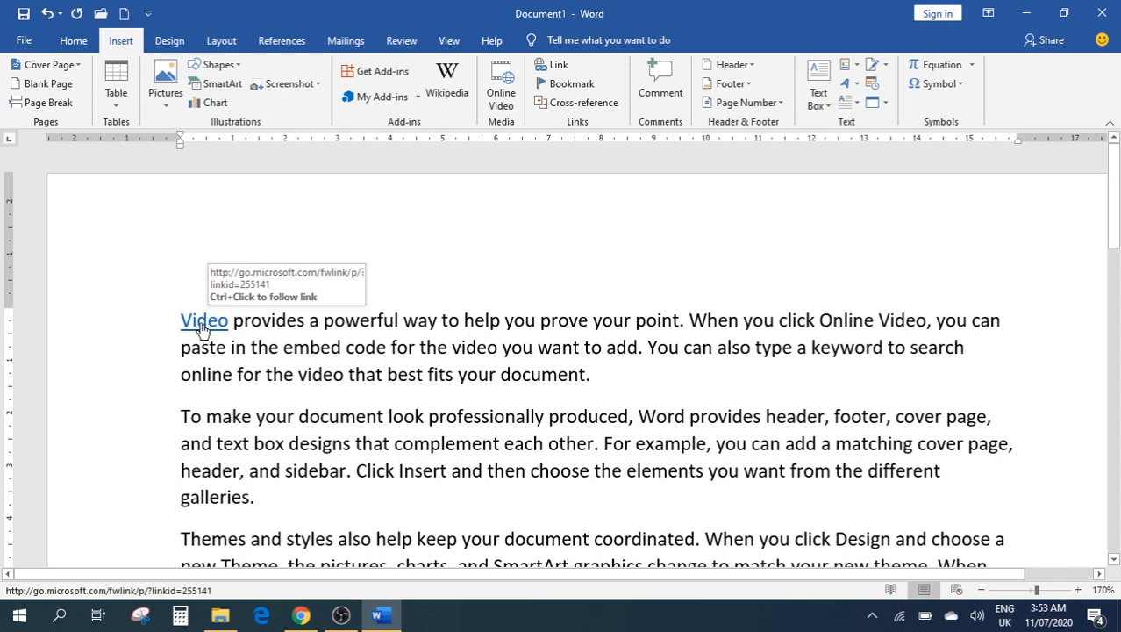
{"action": "left_click", "coordinate": [201, 322], "text": "ctrl"}
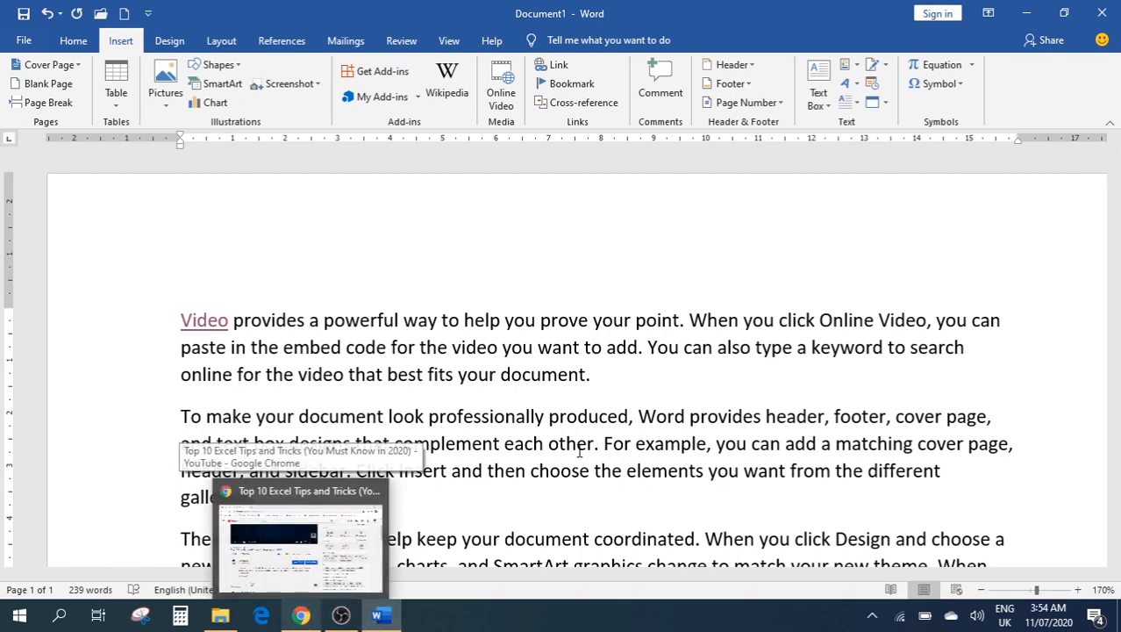
{"action": "left_click", "coordinate": [526, 227]}
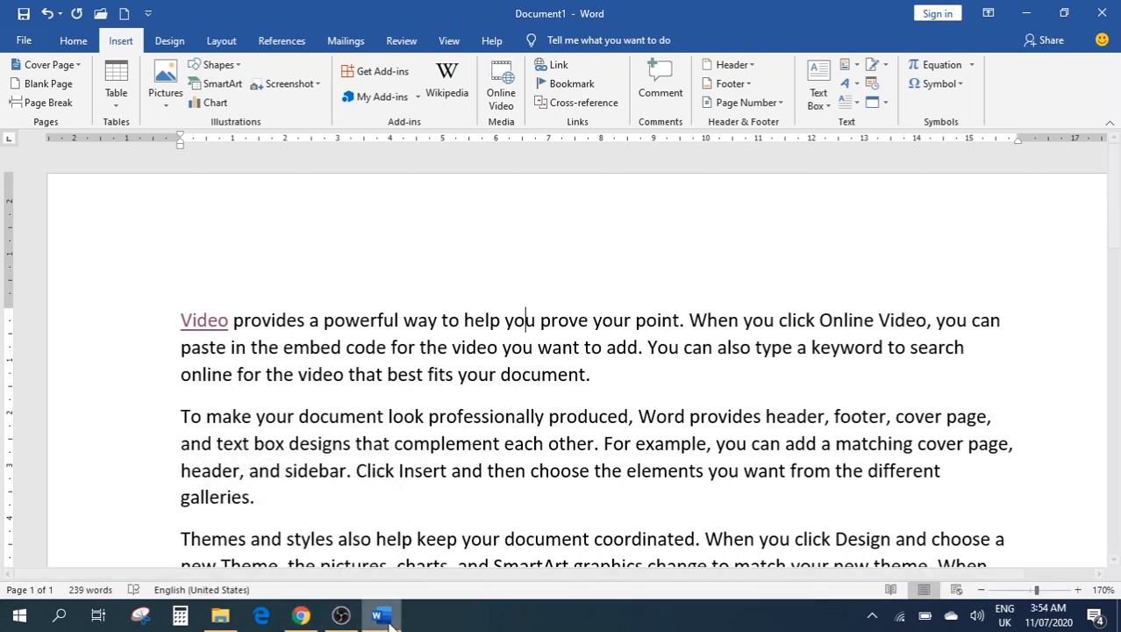
{"action": "left_click", "coordinate": [296, 618]}
{"action": "left_click", "coordinate": [297, 619]}
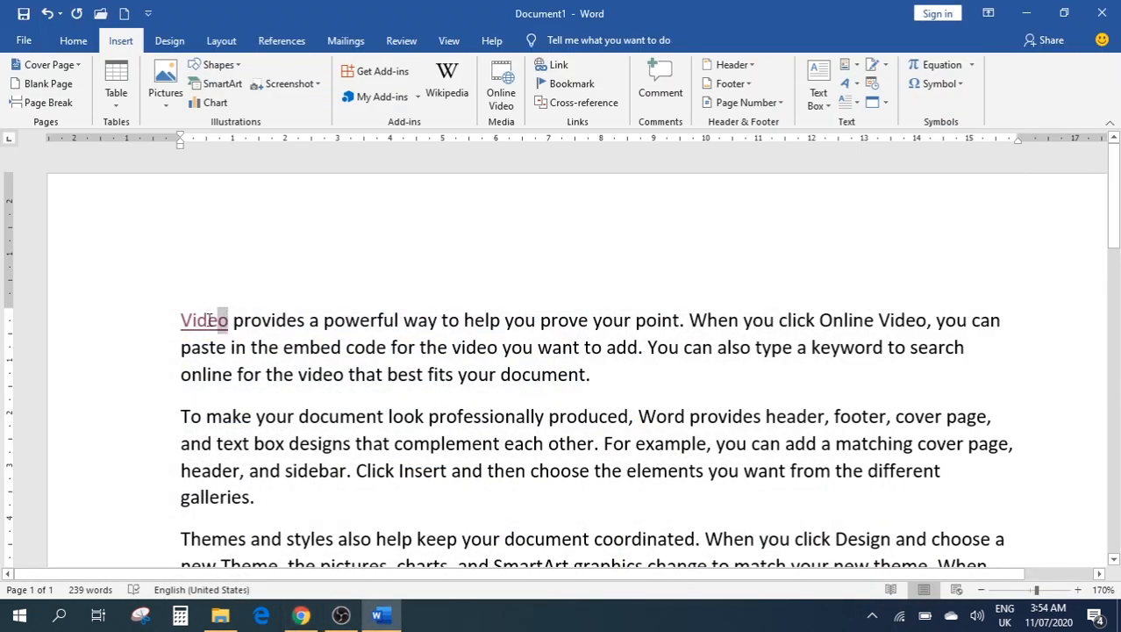
{"action": "double_click", "coordinate": [183, 320]}
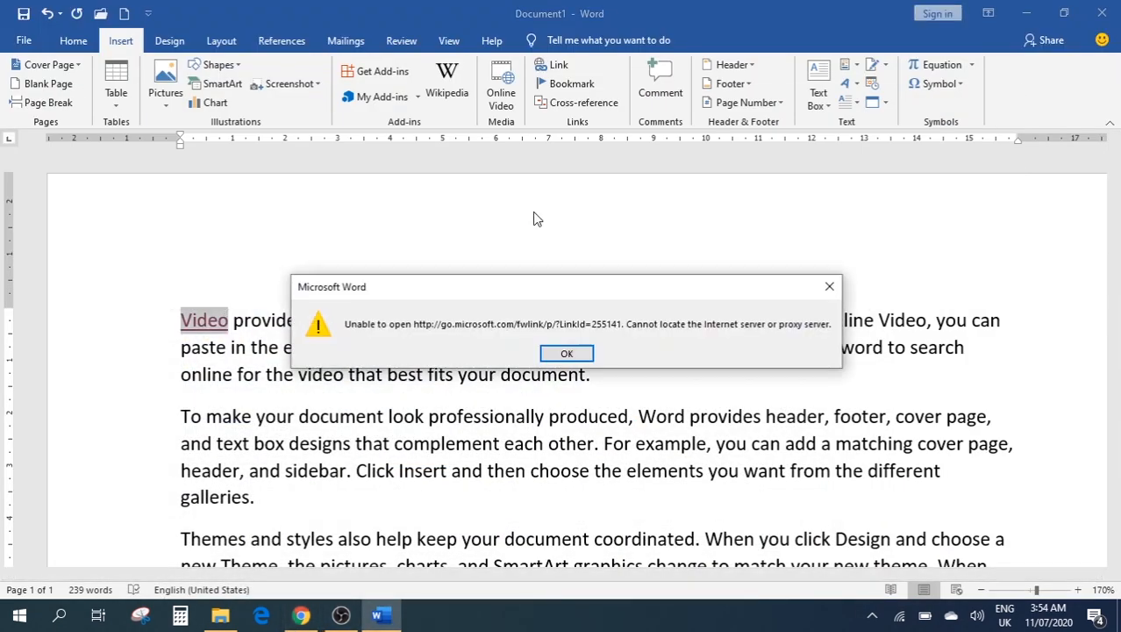
{"action": "left_click", "coordinate": [566, 354]}
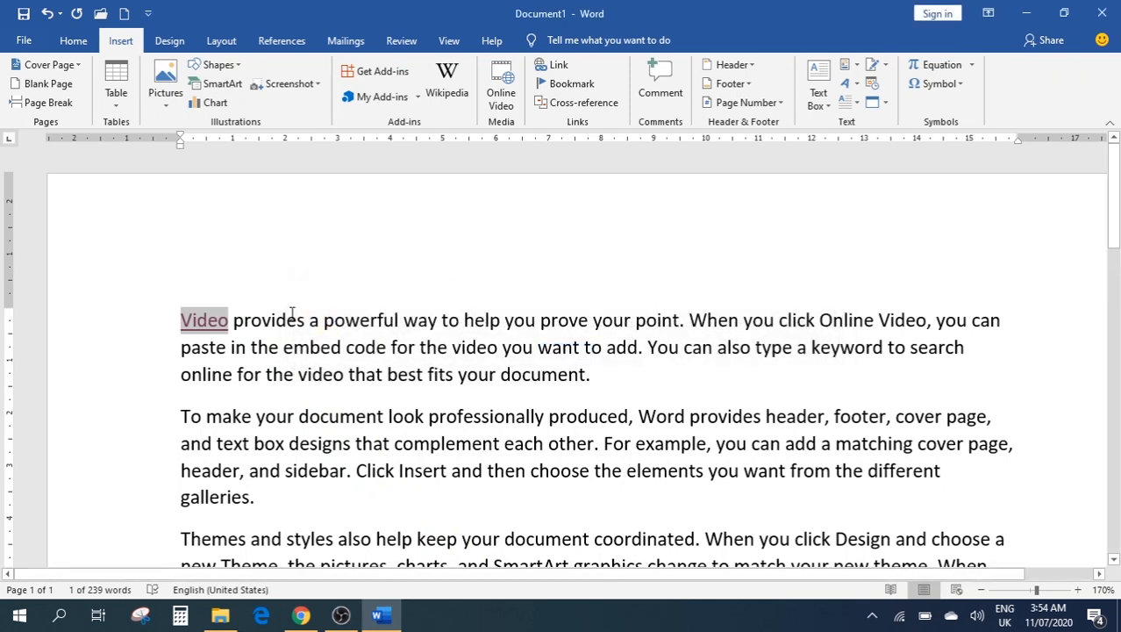
{"action": "left_click", "coordinate": [559, 68]}
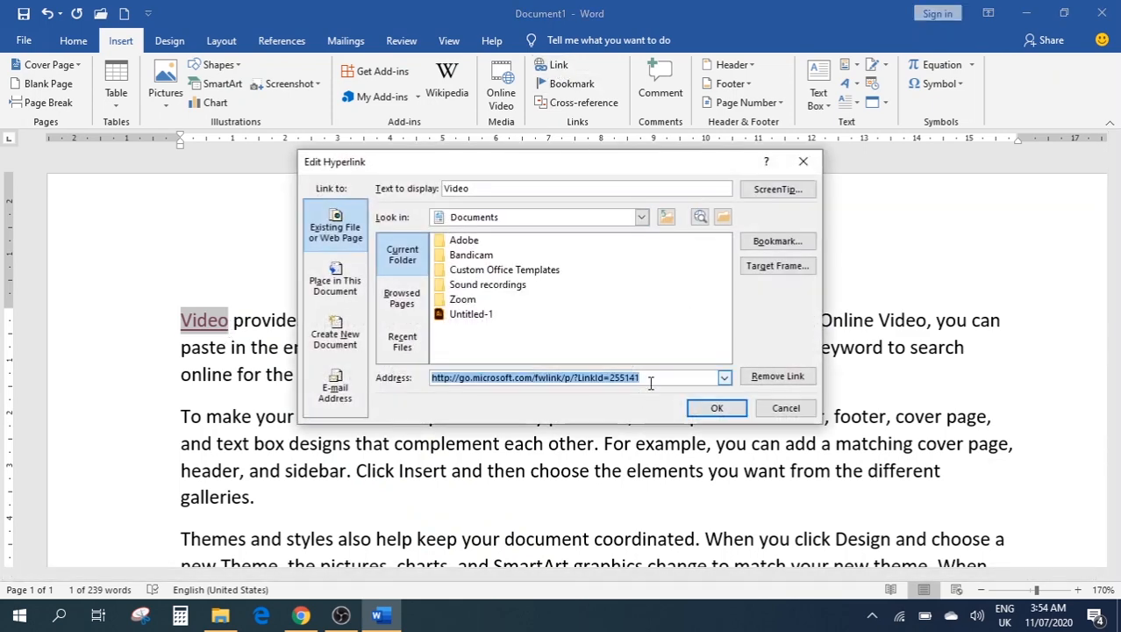
{"action": "left_click", "coordinate": [650, 381]}
{"action": "key", "text": "BackSpace"}
{"action": "key", "text": "BackSpace"}
{"action": "key", "text": "BackSpace"}
{"action": "key", "text": "BackSpace"}
{"action": "key", "text": "BackSpace"}
{"action": "key", "text": "BackSpace"}
{"action": "key", "text": "BackSpace"}
{"action": "key", "text": "BackSpace"}
{"action": "key", "text": "BackSpace"}
{"action": "key", "text": "BackSpace"}
{"action": "key", "text": "BackSpace"}
{"action": "key", "text": "BackSpace"}
{"action": "key", "text": "BackSpace"}
{"action": "key", "text": "BackSpace"}
{"action": "key", "text": "BackSpace"}
{"action": "key", "text": "BackSpace"}
{"action": "key", "text": "BackSpace"}
{"action": "key", "text": "BackSpace"}
{"action": "key", "text": "BackSpace"}
{"action": "key", "text": "BackSpace"}
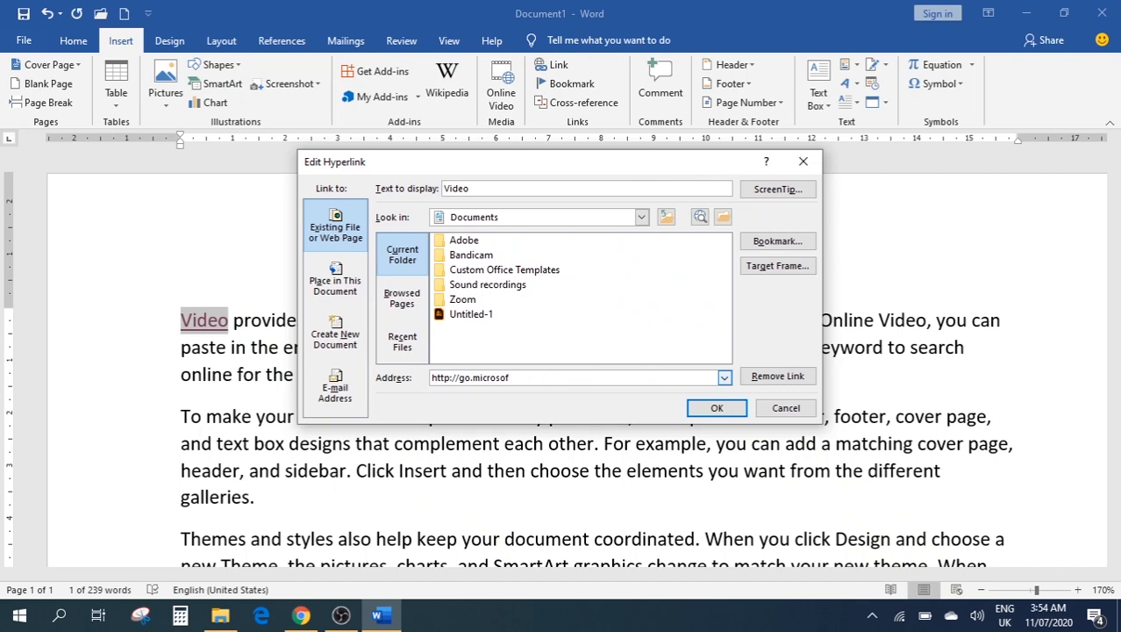
{"action": "left_click", "coordinate": [800, 163]}
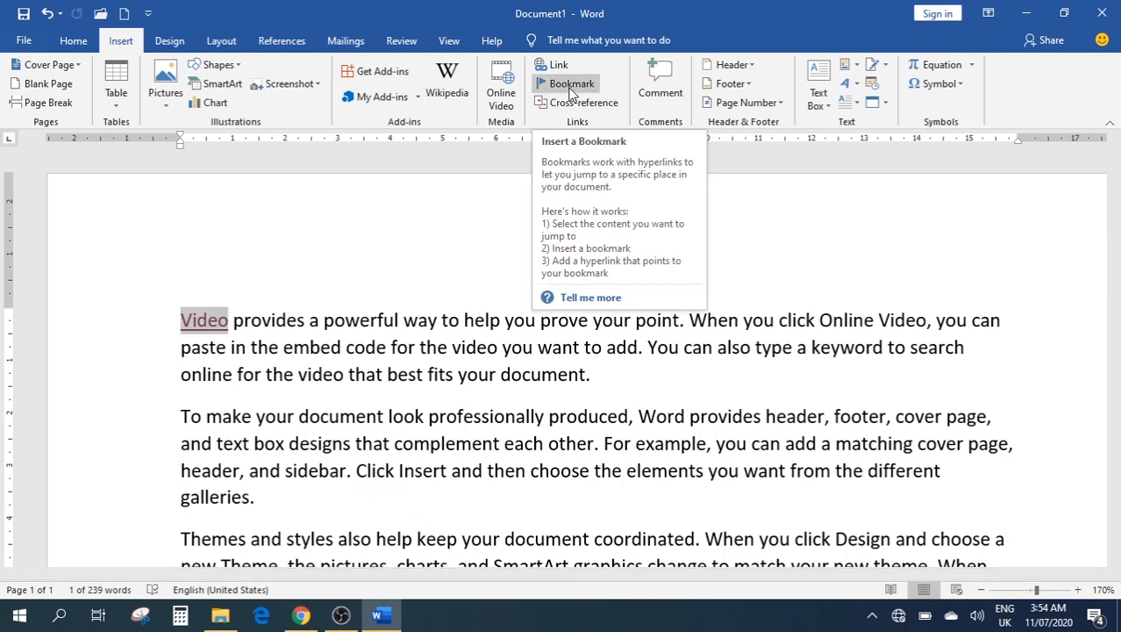
Undo the Video hyperlink and add a 'Chapter 1' line above the first paragraph
{"action": "left_click", "coordinate": [294, 291]}
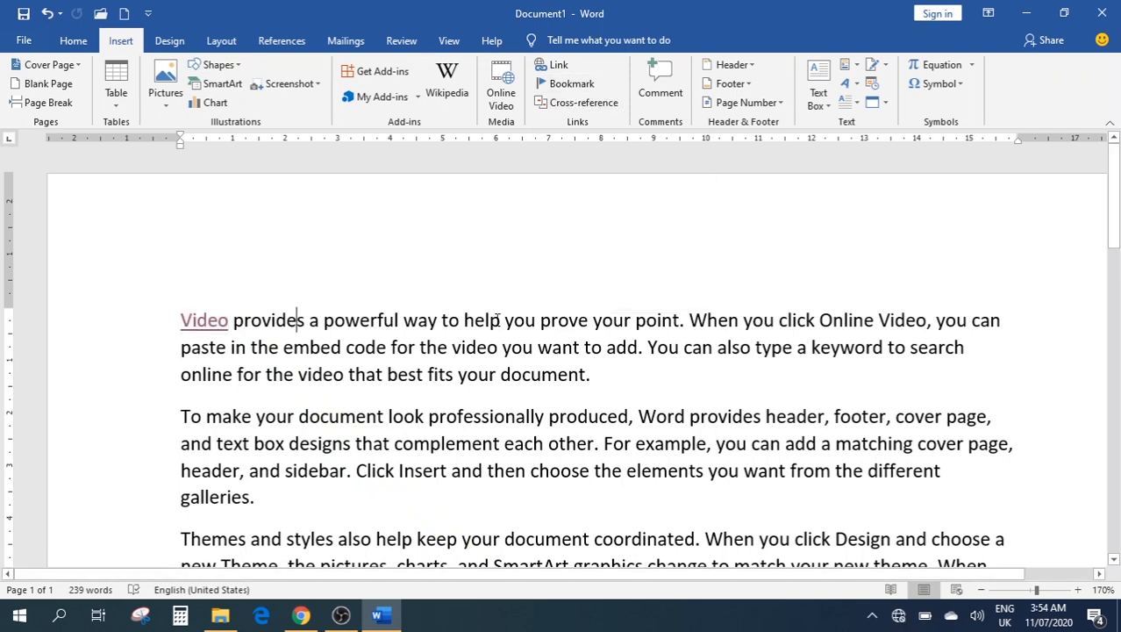
{"action": "key", "text": "ctrl+z"}
{"action": "left_click", "coordinate": [360, 319]}
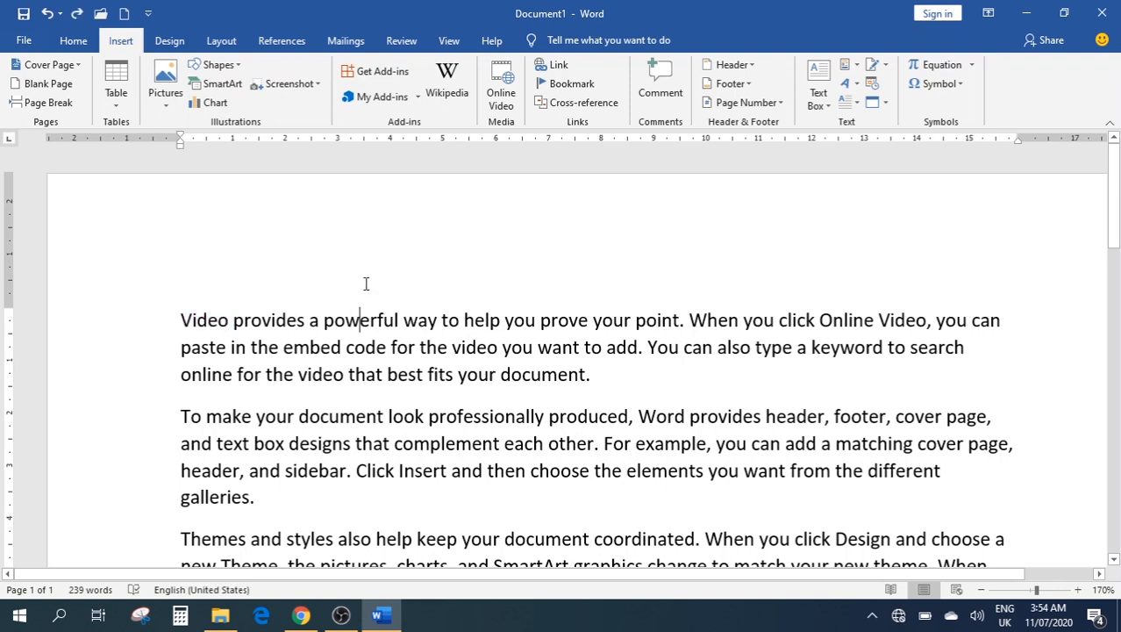
{"action": "left_click", "coordinate": [193, 321]}
{"action": "key", "text": "Home"}
{"action": "key", "text": "Return"}
{"action": "key", "text": "Up"}
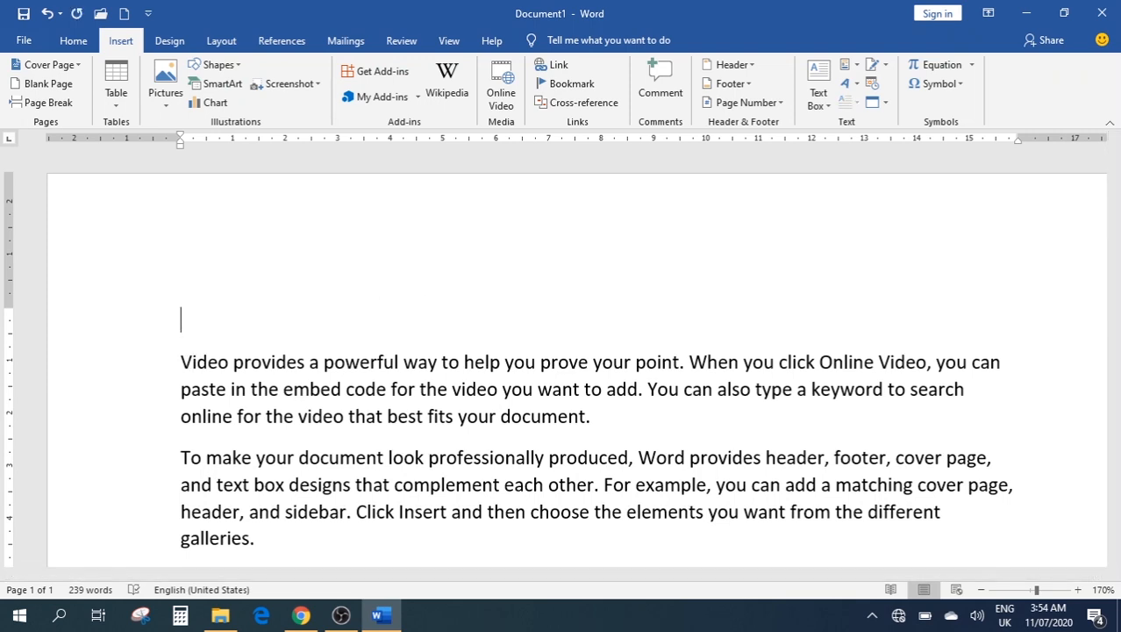
{"action": "type", "text": "Chapte"}
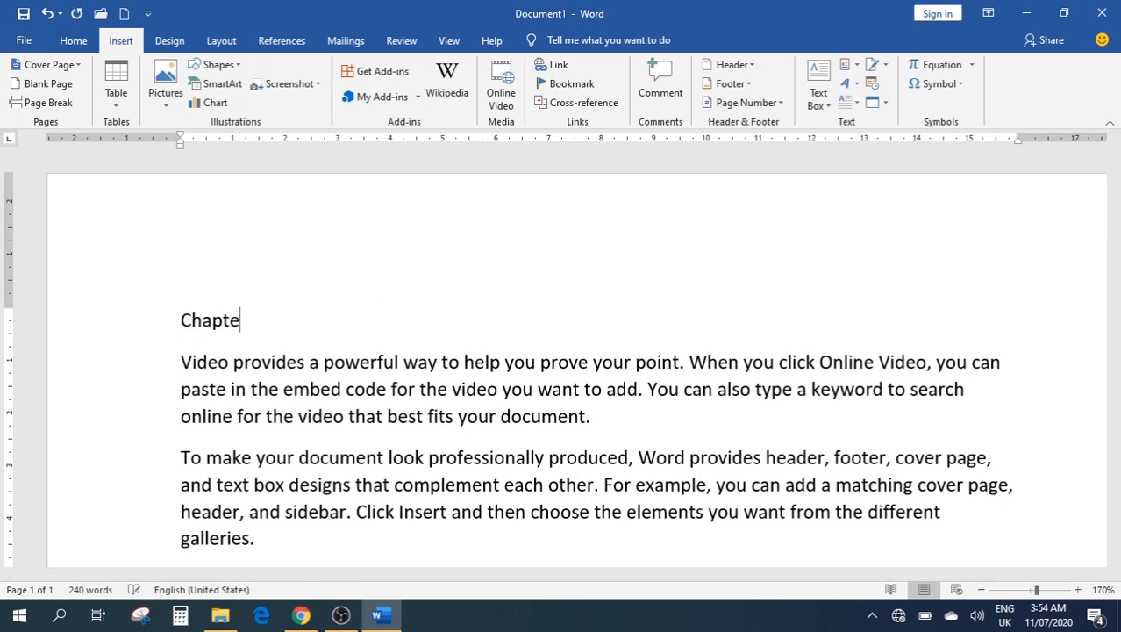
{"action": "type", "text": "r 1"}
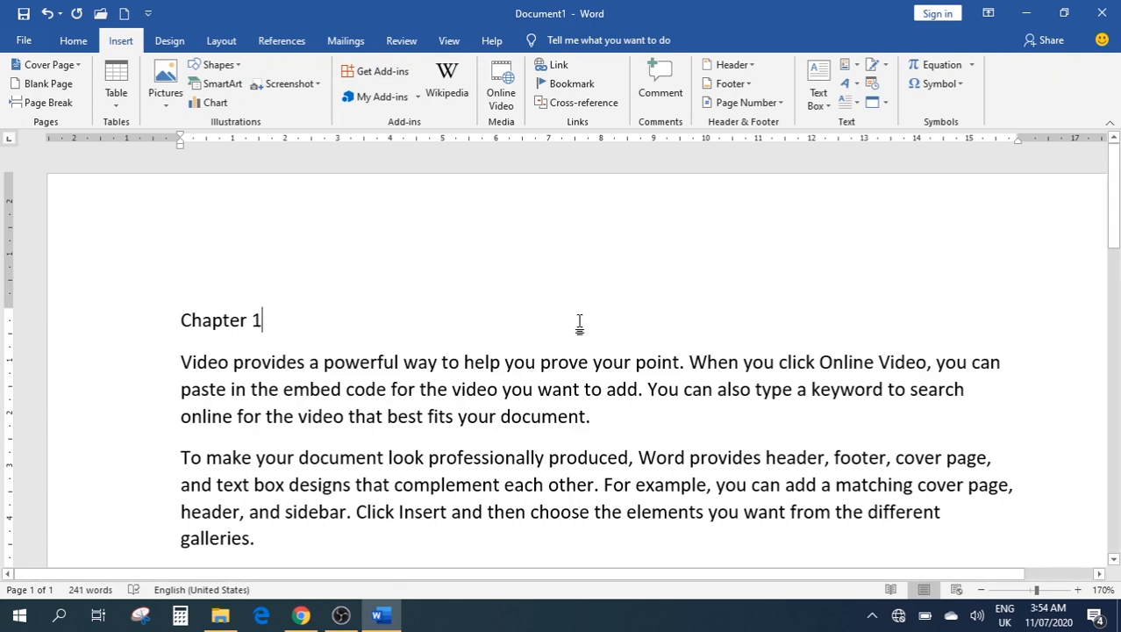
Add a 'Chapter 2' line after the last paragraph, followed by =rand() sample paragraphs
{"action": "scroll", "coordinate": [508, 312], "scroll_direction": "down", "scroll_amount": 5}
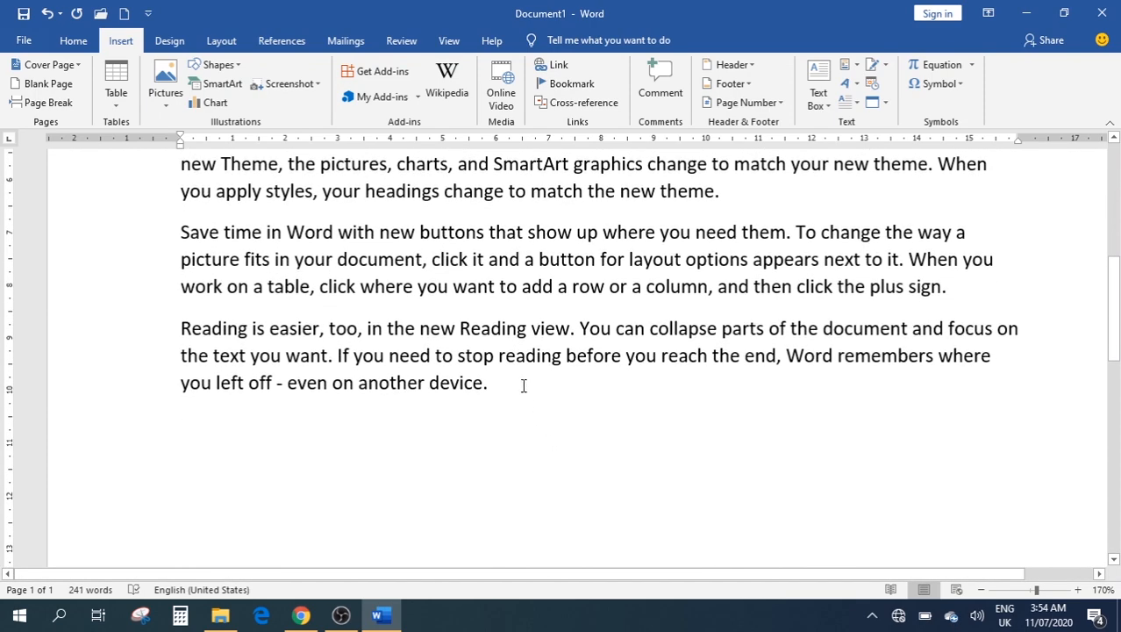
{"action": "left_click", "coordinate": [523, 383]}
{"action": "key", "text": "Return"}
{"action": "type", "text": "C"}
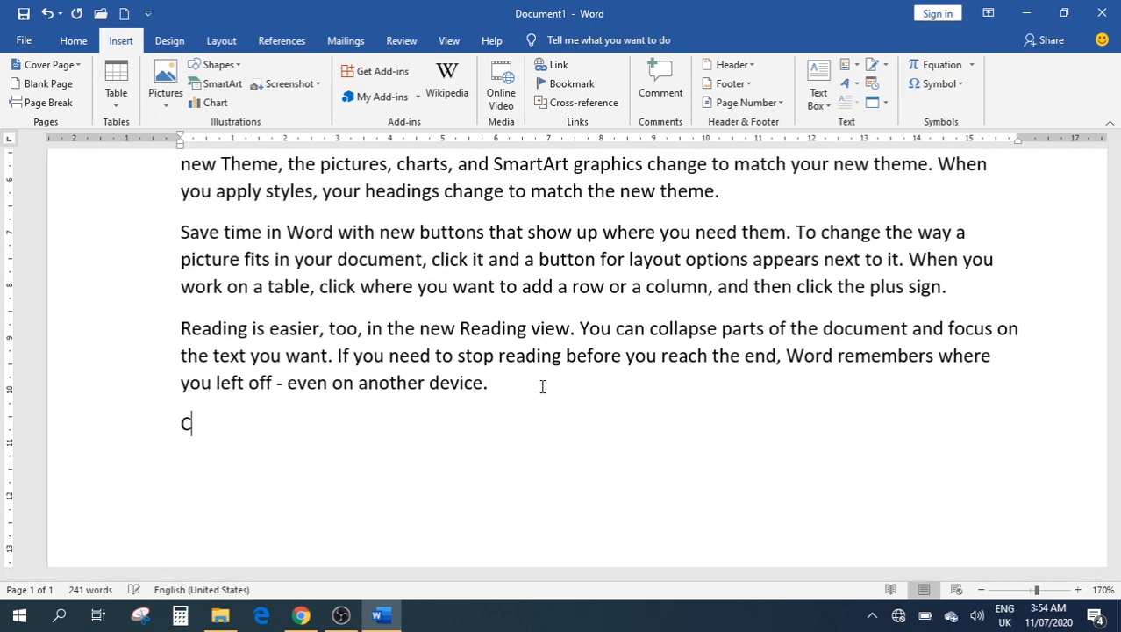
{"action": "type", "text": "hapter 2"}
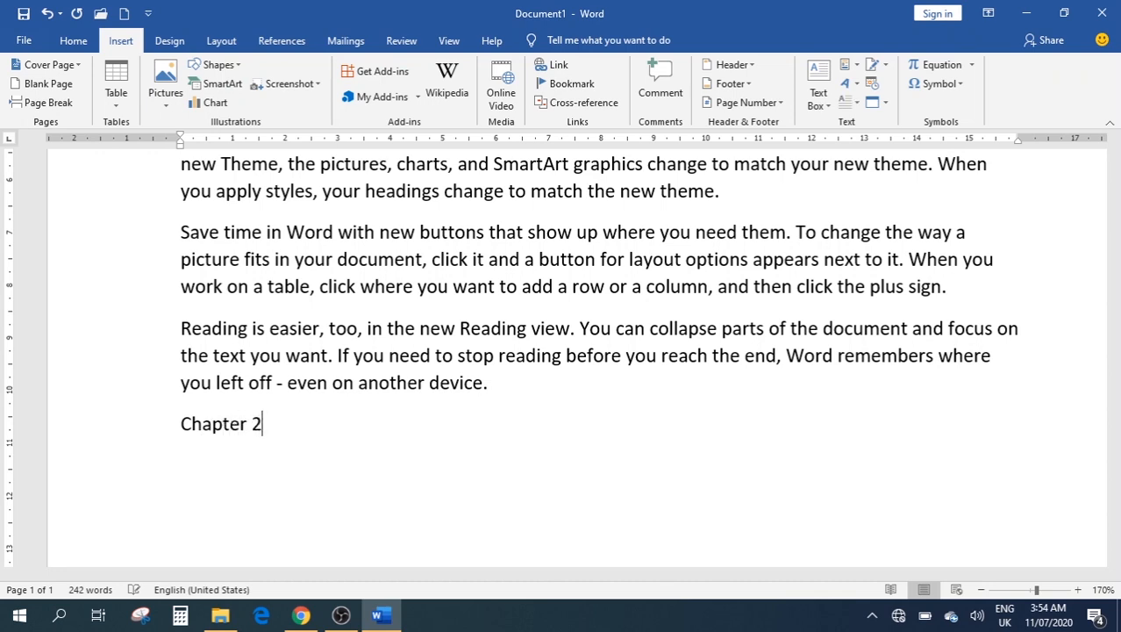
{"action": "key", "text": "Return"}
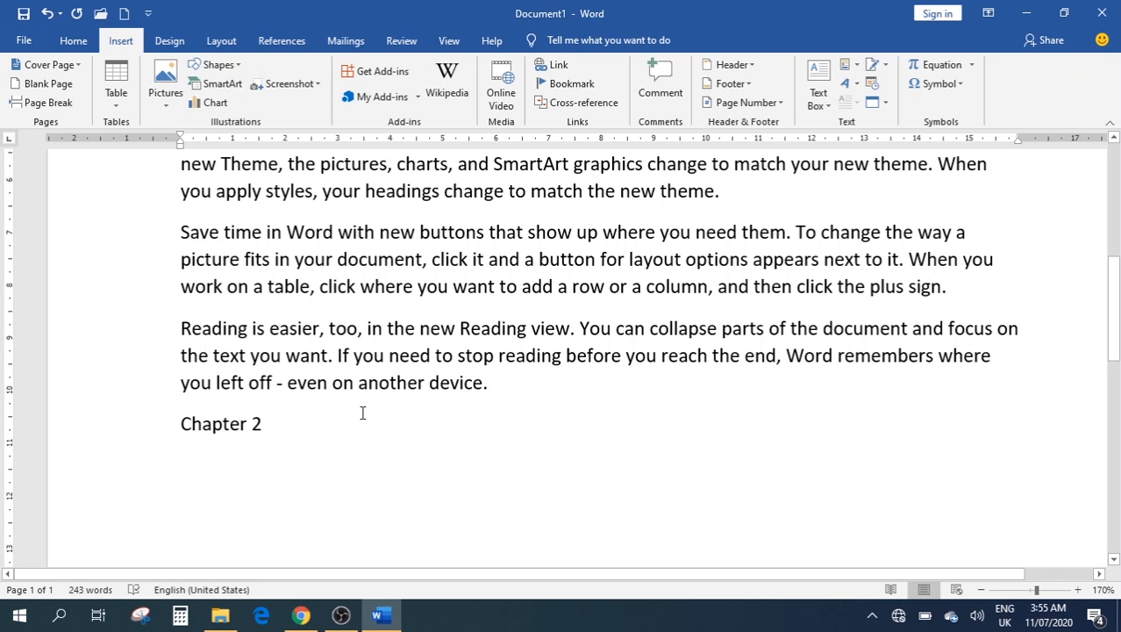
{"action": "type", "text": "=rand"}
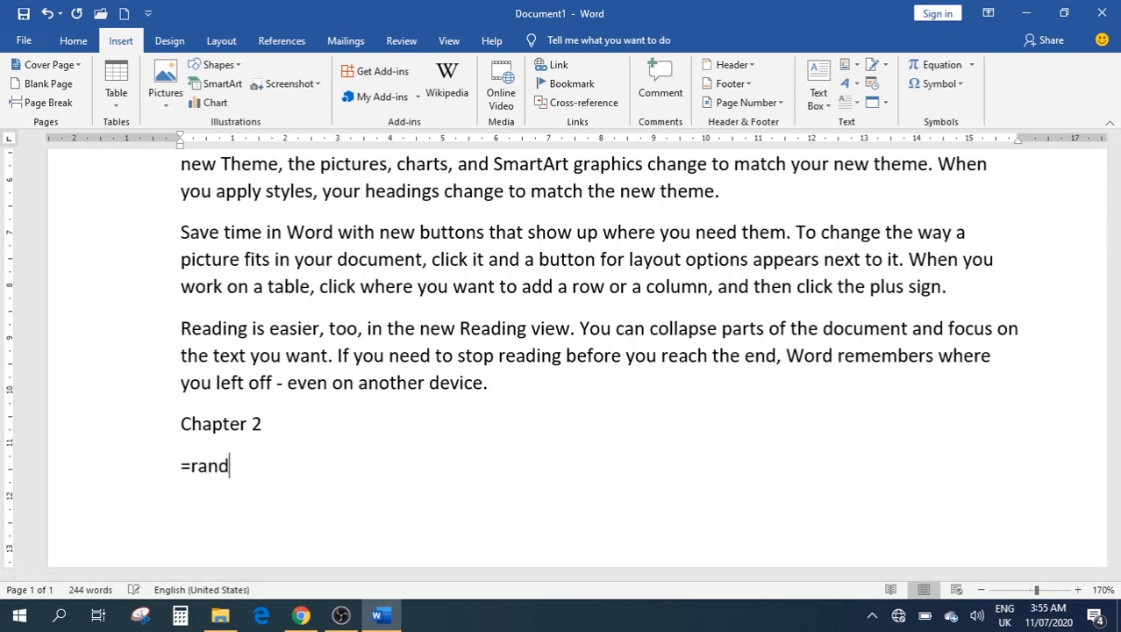
{"action": "type", "text": "()"}
{"action": "key", "text": "Return"}
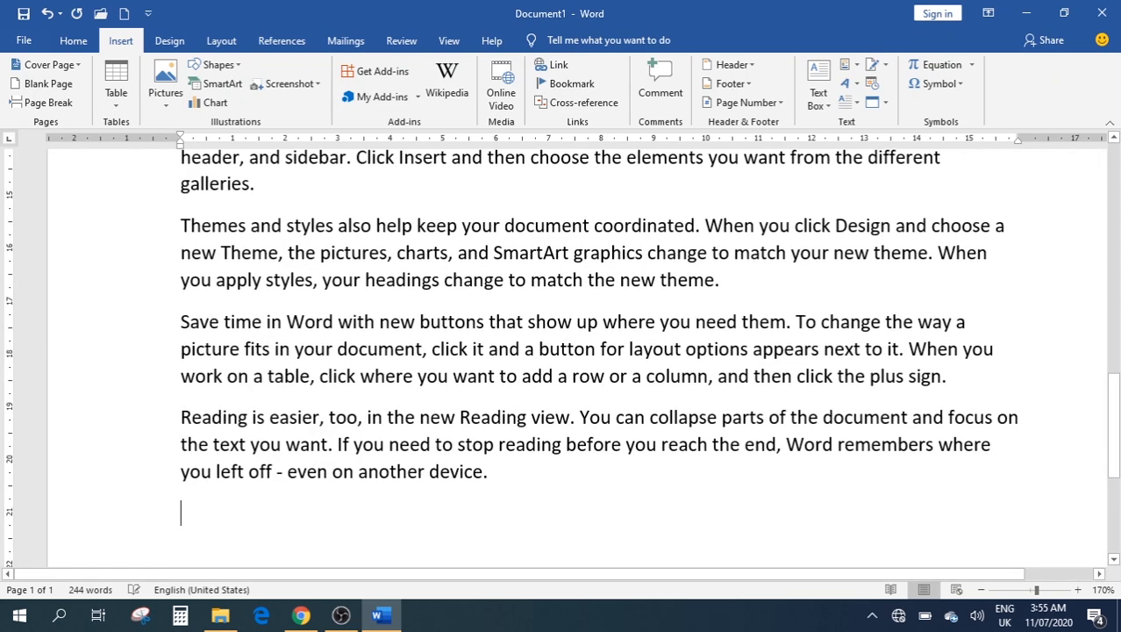
Rename the Chapter 2 heading to 'Chapter 1'
{"action": "scroll", "coordinate": [427, 350], "scroll_direction": "up", "scroll_amount": 6}
{"action": "scroll", "coordinate": [427, 351], "scroll_direction": "up", "scroll_amount": 1}
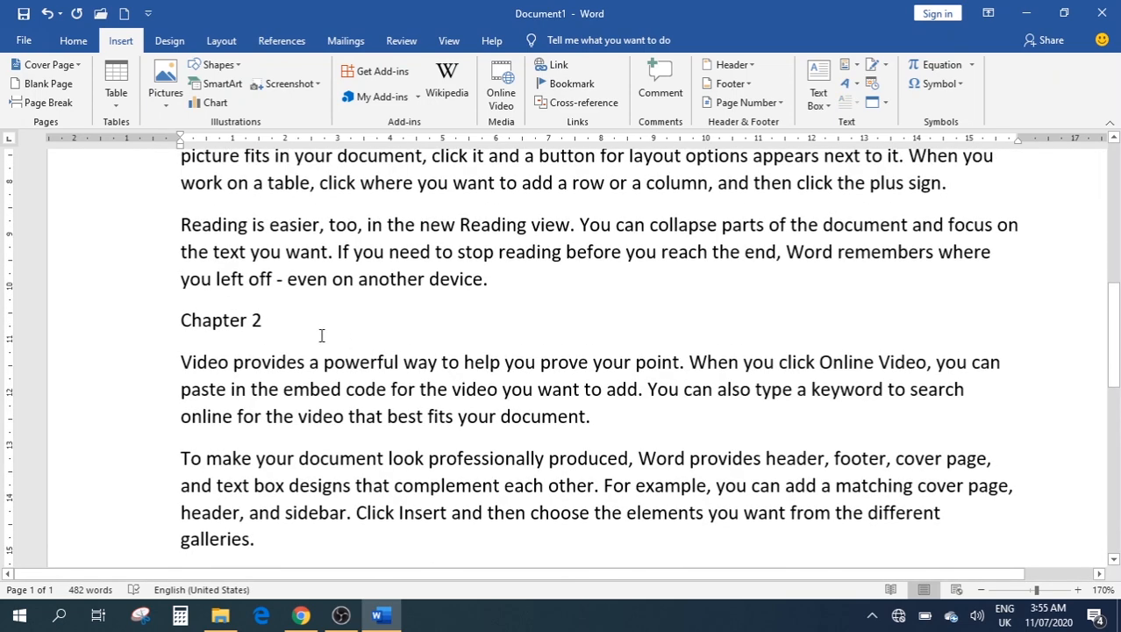
{"action": "left_click", "coordinate": [268, 319]}
{"action": "key", "text": "BackSpace"}
{"action": "type", "text": "1"}
Replace the top Chapter 1 heading with 'Story'
{"action": "scroll", "coordinate": [307, 319], "scroll_direction": "up", "scroll_amount": 7}
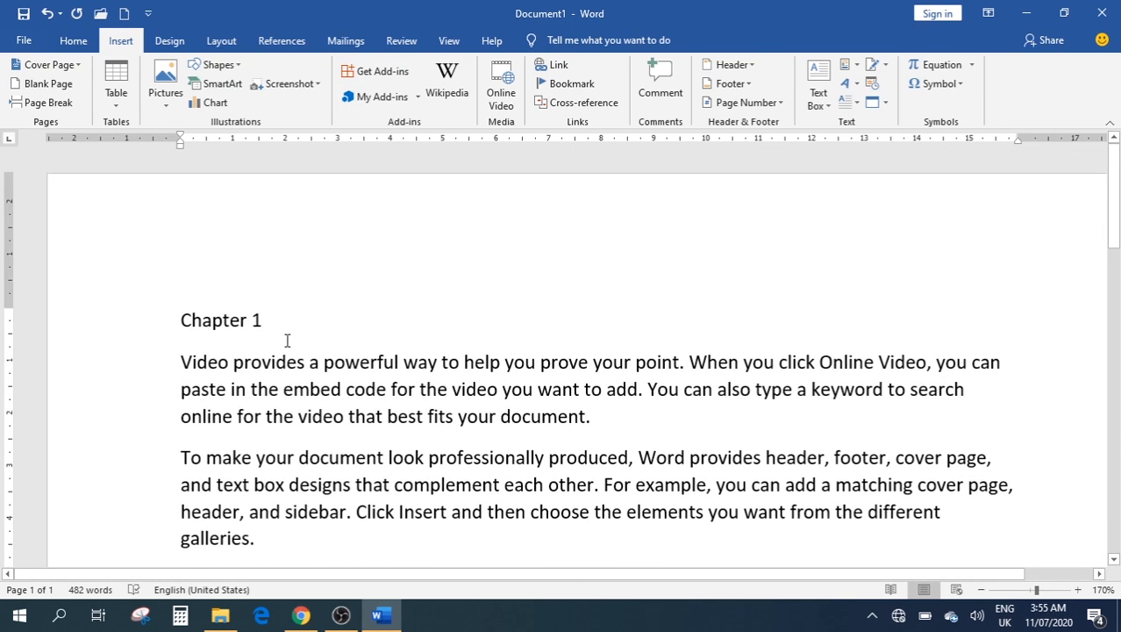
{"action": "left_click", "coordinate": [285, 326]}
{"action": "left_click", "coordinate": [147, 316]}
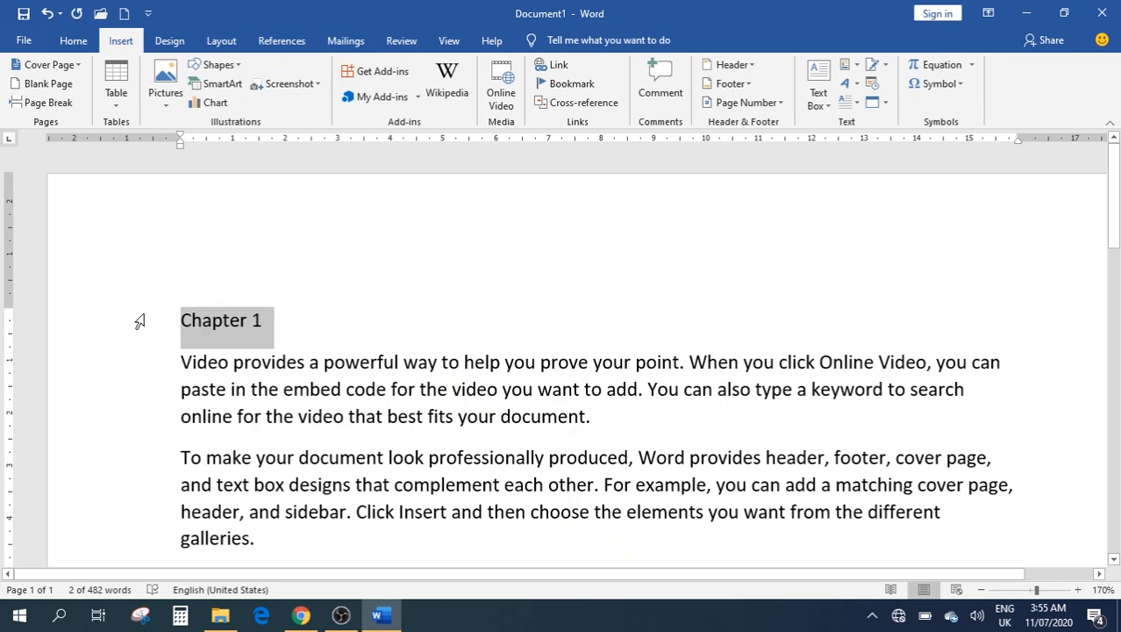
{"action": "type", "text": "Story"}
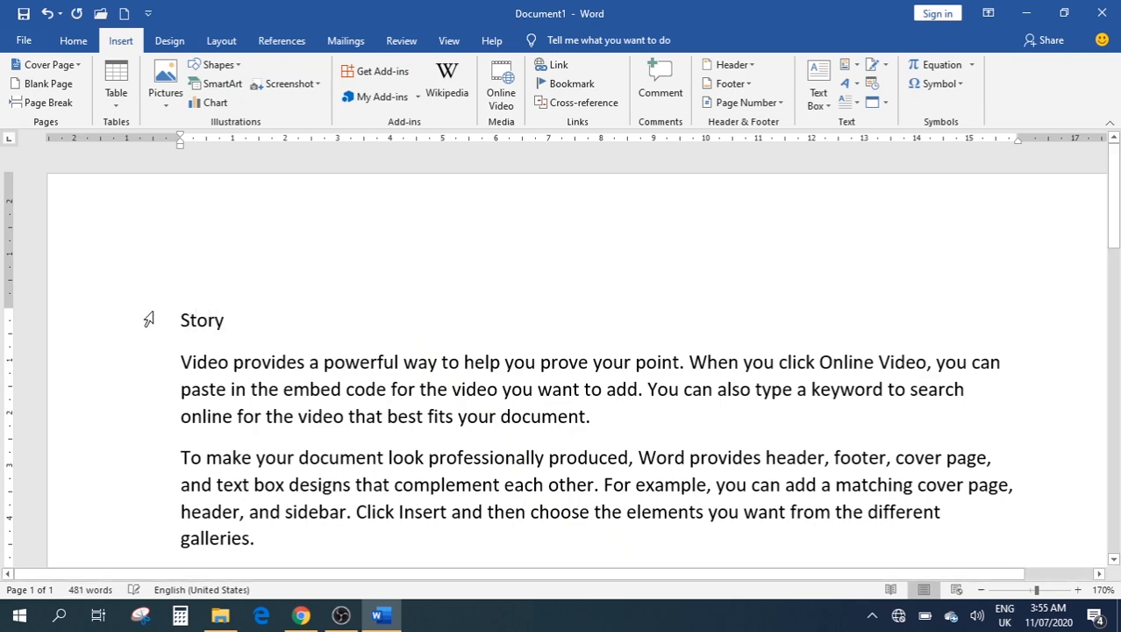
{"action": "scroll", "coordinate": [333, 325], "scroll_direction": "down", "scroll_amount": 8}
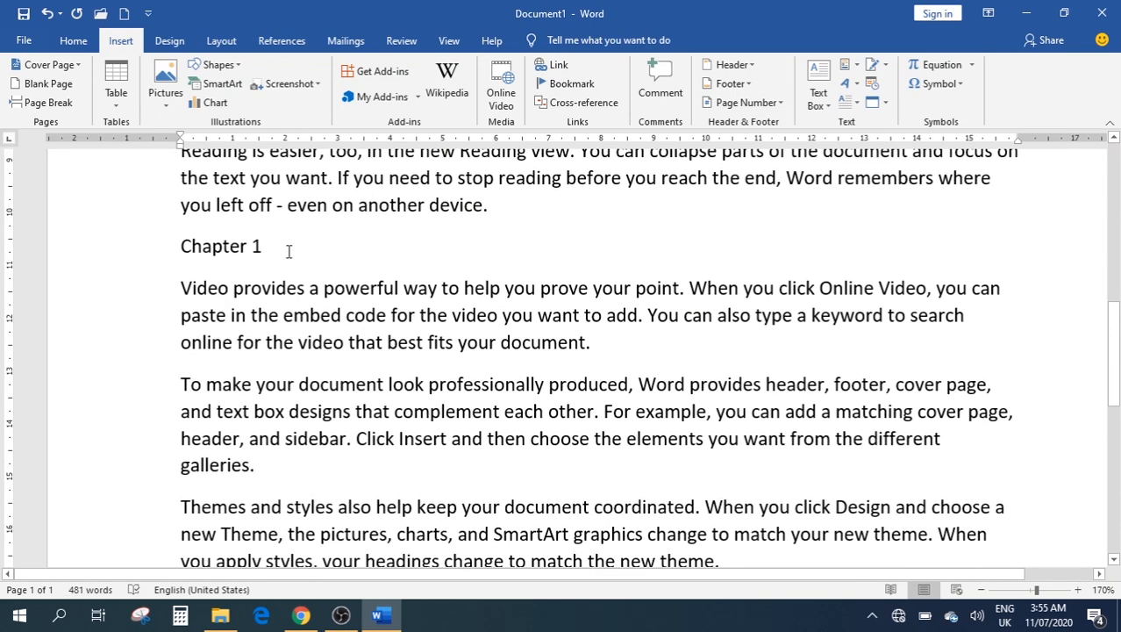
{"action": "left_click_drag", "start_coordinate": [289, 252], "coordinate": [182, 247]}
{"action": "scroll", "coordinate": [386, 257], "scroll_direction": "up", "scroll_amount": 6}
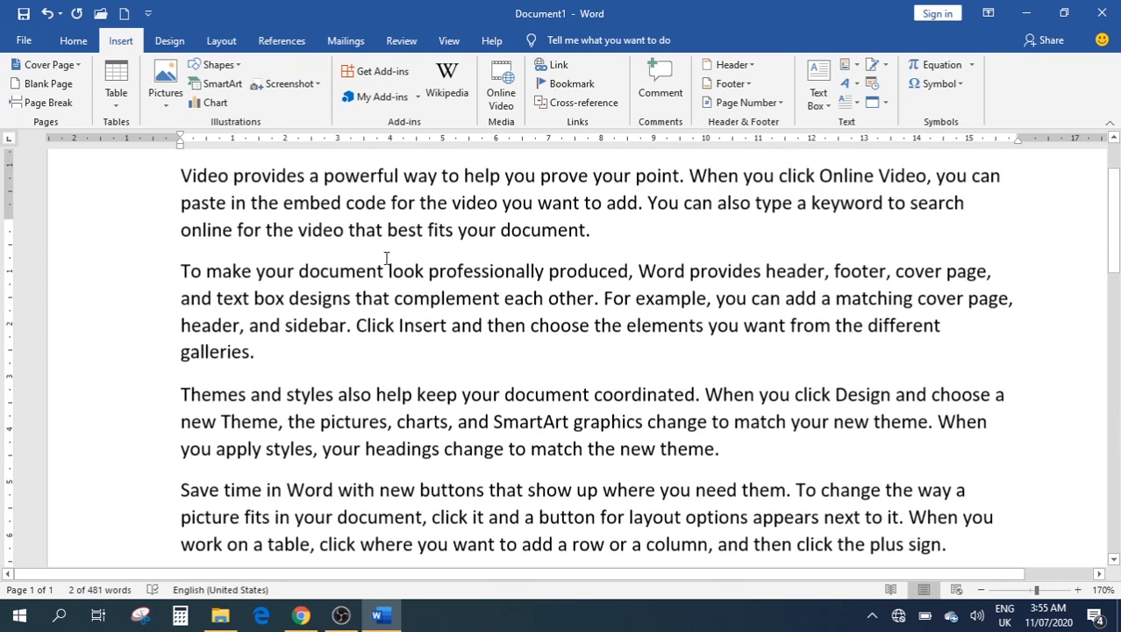
{"action": "scroll", "coordinate": [386, 257], "scroll_direction": "up", "scroll_amount": 3}
{"action": "left_click", "coordinate": [228, 321]}
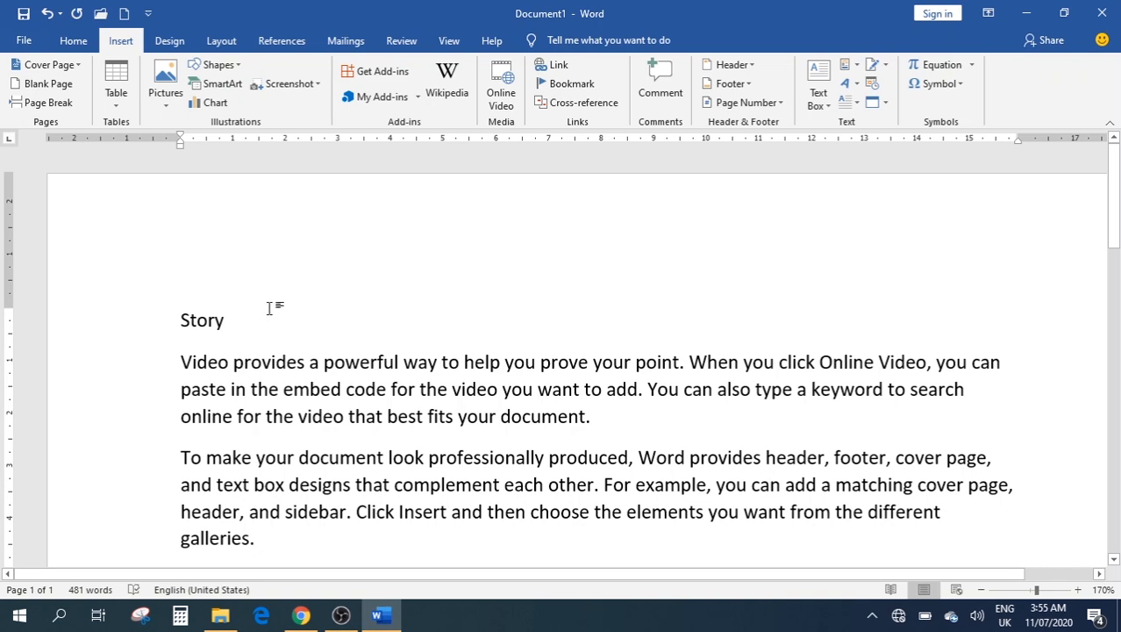
Retype 'Story' and add 'Chapter 1' and 'Chapter 2' lines beneath it
{"action": "key", "text": "BackSpace"}
{"action": "key", "text": "BackSpace"}
{"action": "key", "text": "BackSpace"}
{"action": "key", "text": "BackSpace"}
{"action": "key", "text": "BackSpace"}
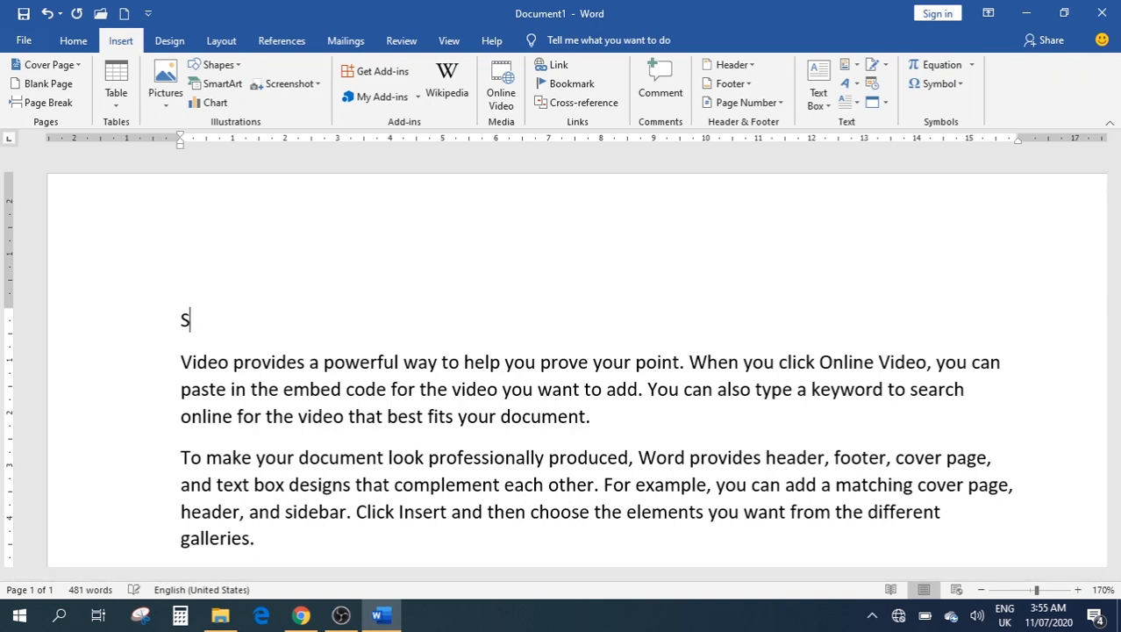
{"action": "type", "text": "Story"}
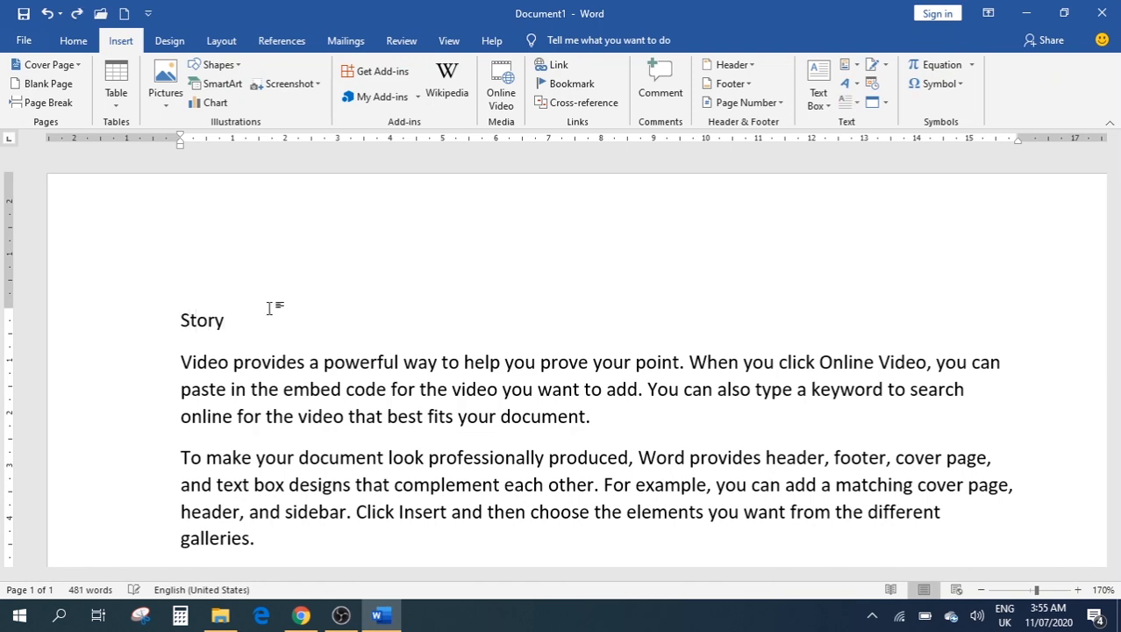
{"action": "key", "text": "Return"}
{"action": "type", "text": "Chapt"}
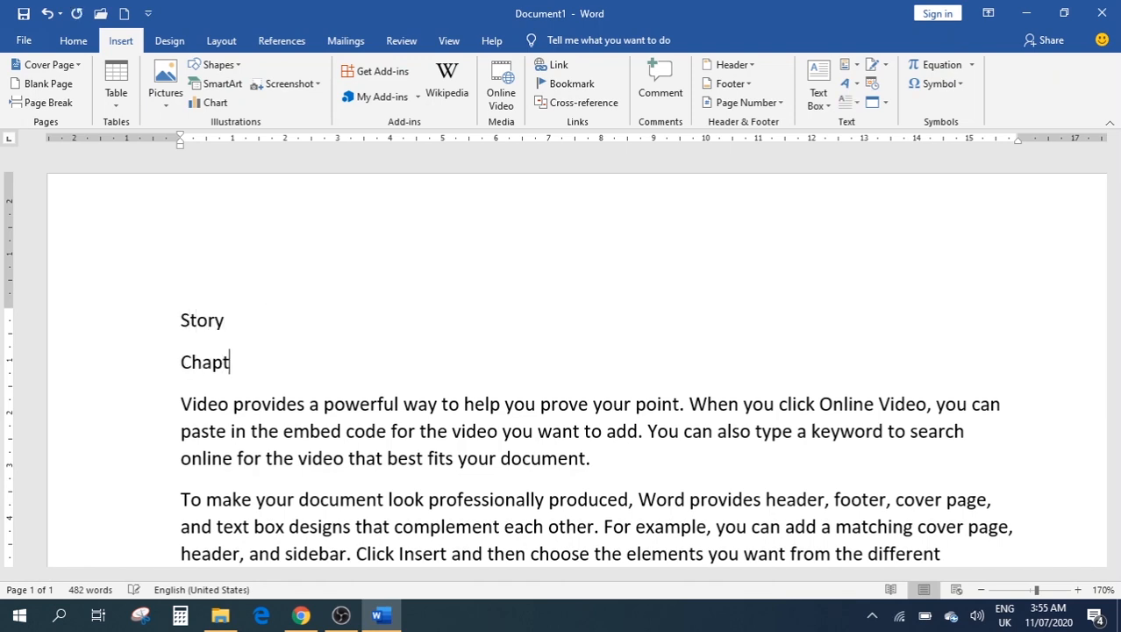
{"action": "type", "text": "er 1"}
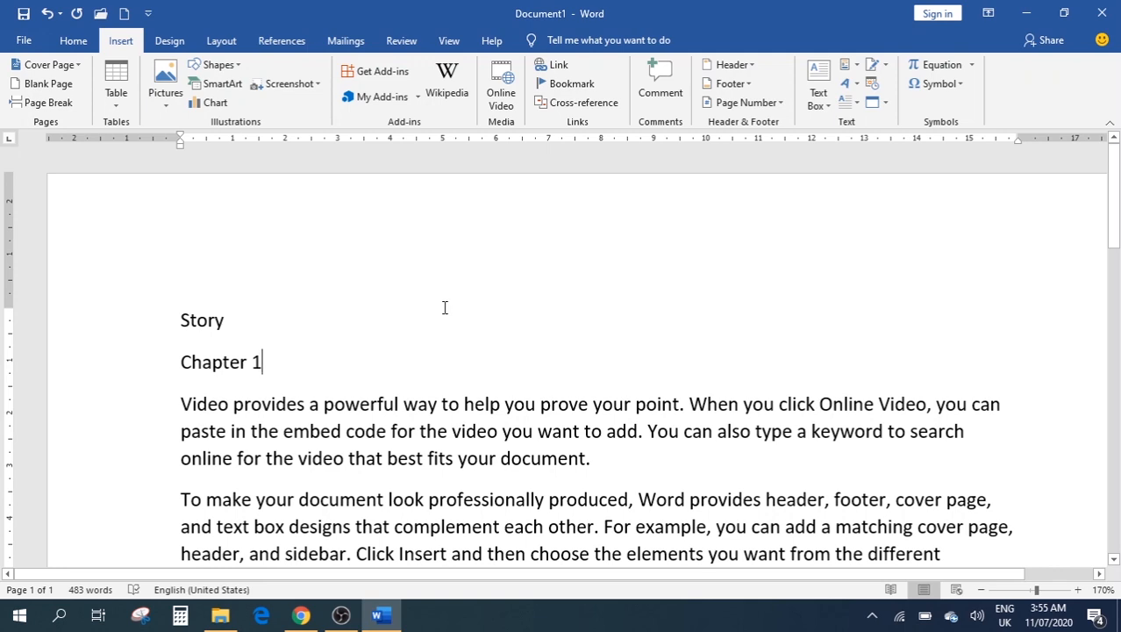
{"action": "key", "text": "Return"}
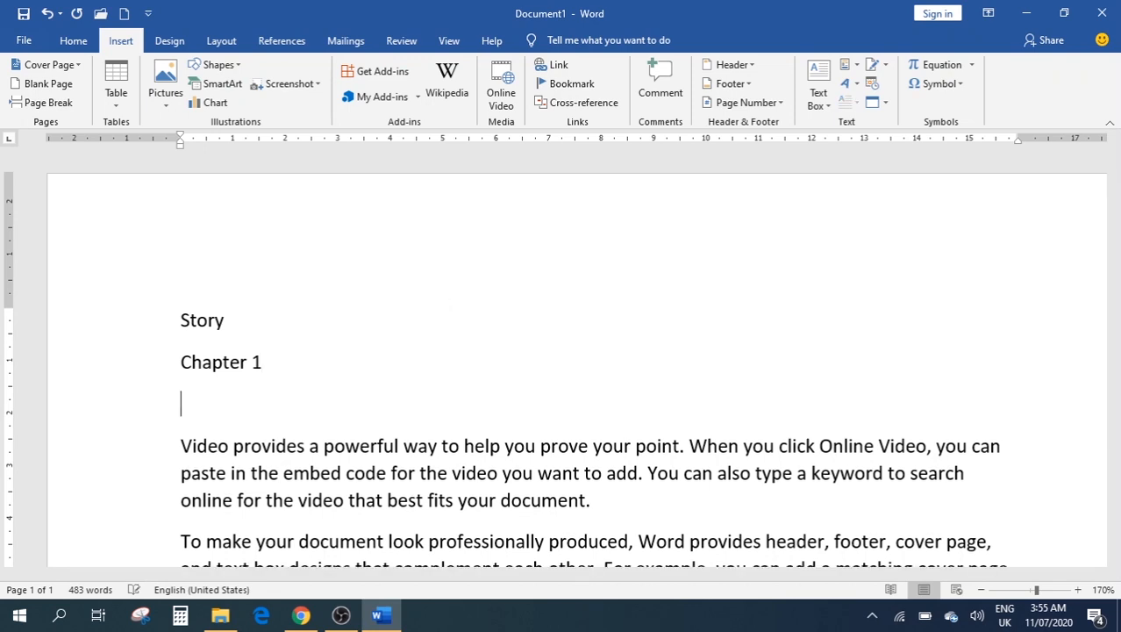
{"action": "type", "text": "Chapter 2"}
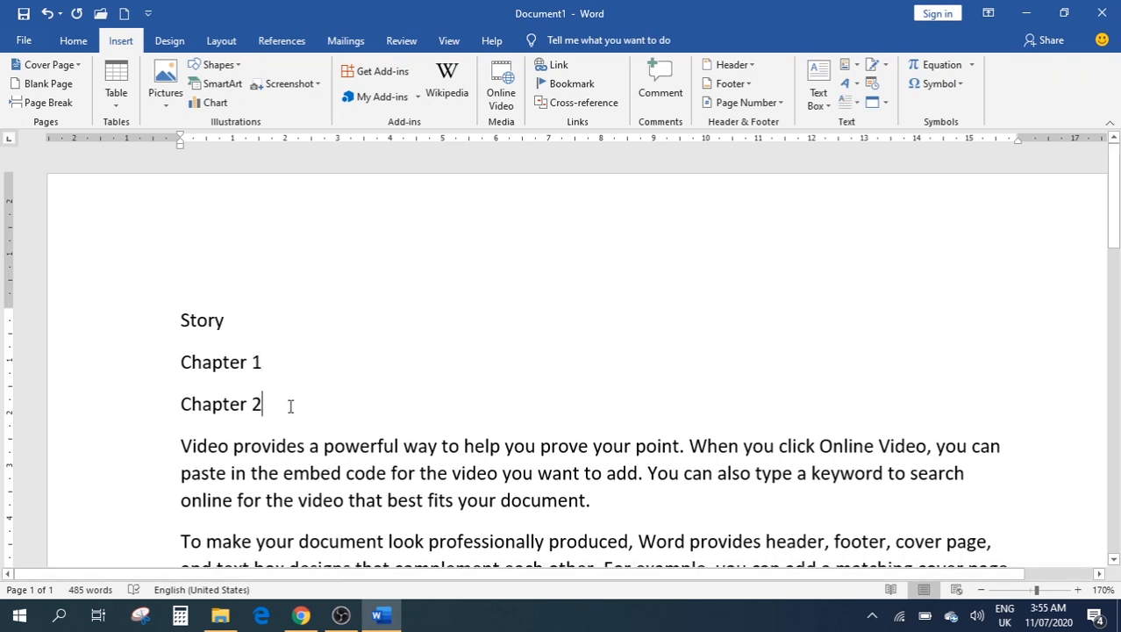
{"action": "scroll", "coordinate": [290, 403], "scroll_direction": "down", "scroll_amount": 7}
{"action": "scroll", "coordinate": [346, 350], "scroll_direction": "down", "scroll_amount": 3}
{"action": "scroll", "coordinate": [263, 228], "scroll_direction": "up", "scroll_amount": 1}
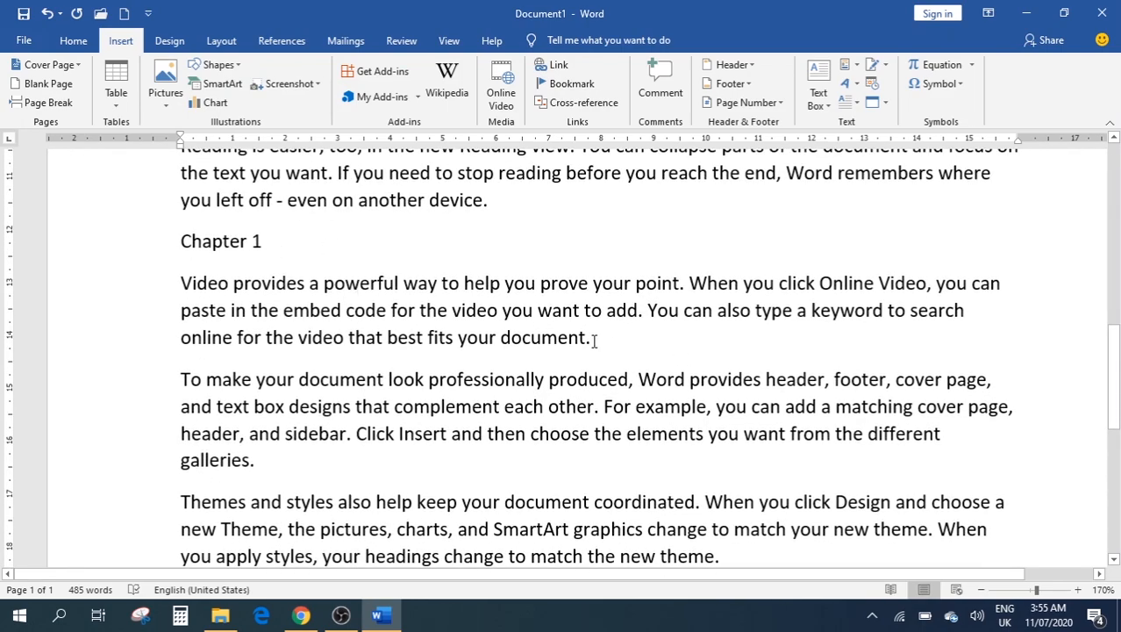
{"action": "scroll", "coordinate": [595, 299], "scroll_direction": "up", "scroll_amount": 5}
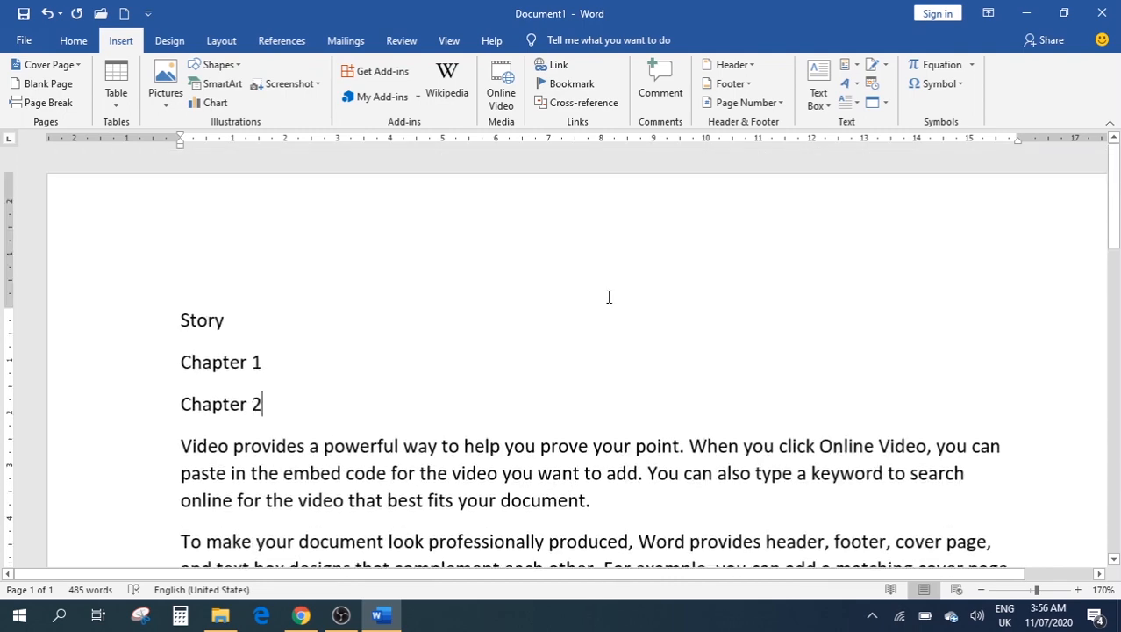
Bookmark the paragraph under the later Chapter 1 heading as 'chapter1'
{"action": "left_click", "coordinate": [551, 84]}
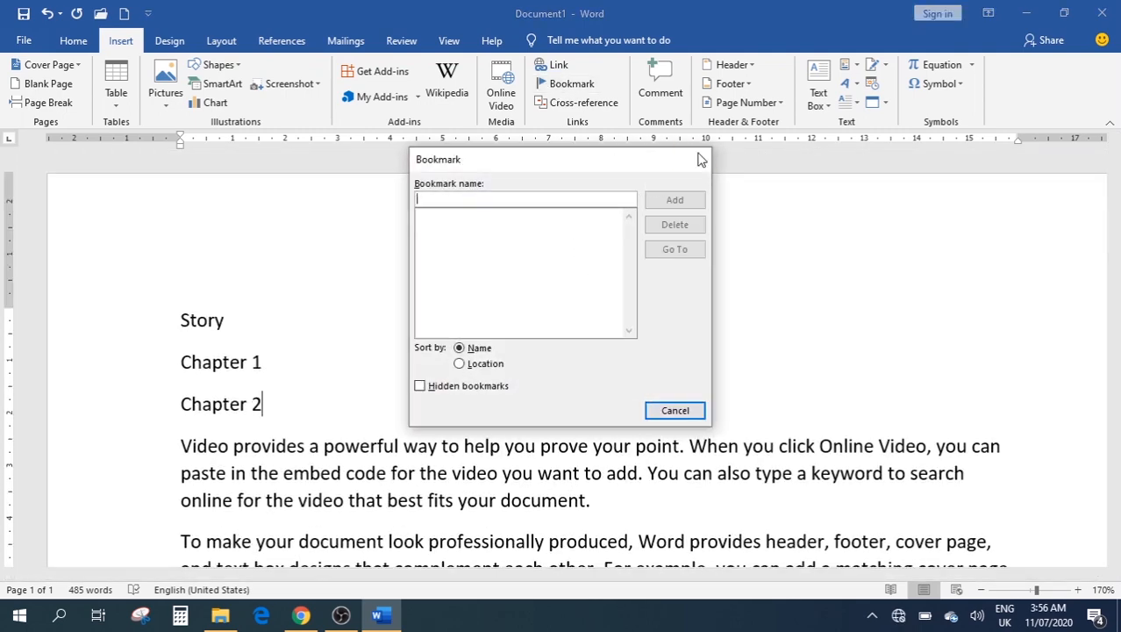
{"action": "left_click", "coordinate": [692, 158]}
{"action": "scroll", "coordinate": [638, 275], "scroll_direction": "down", "scroll_amount": 10}
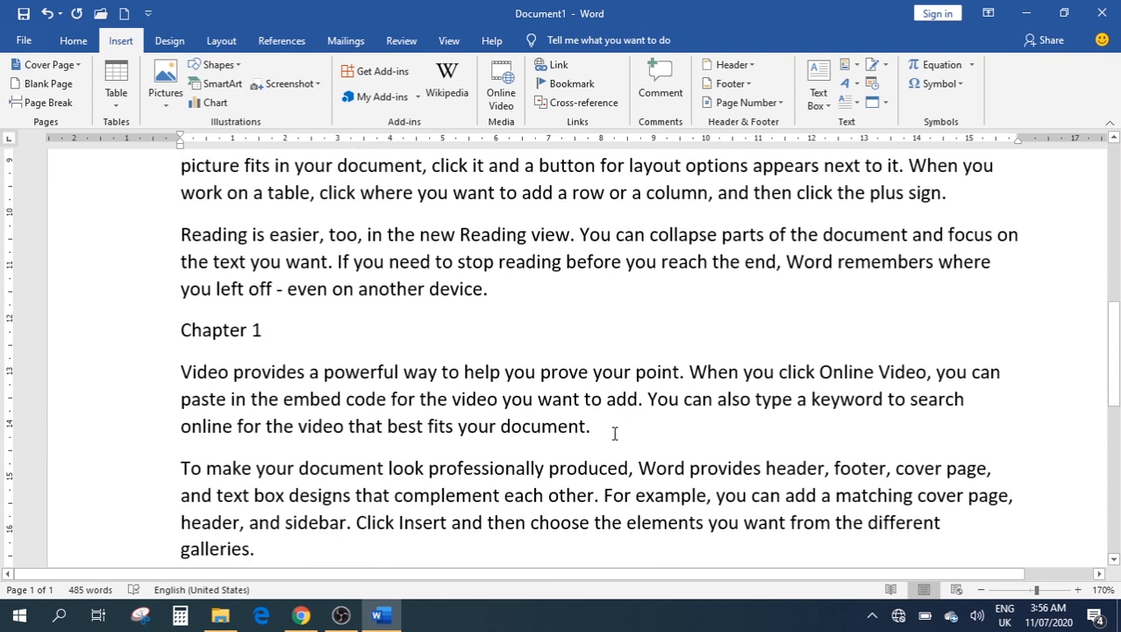
{"action": "left_click_drag", "start_coordinate": [592, 427], "coordinate": [167, 380]}
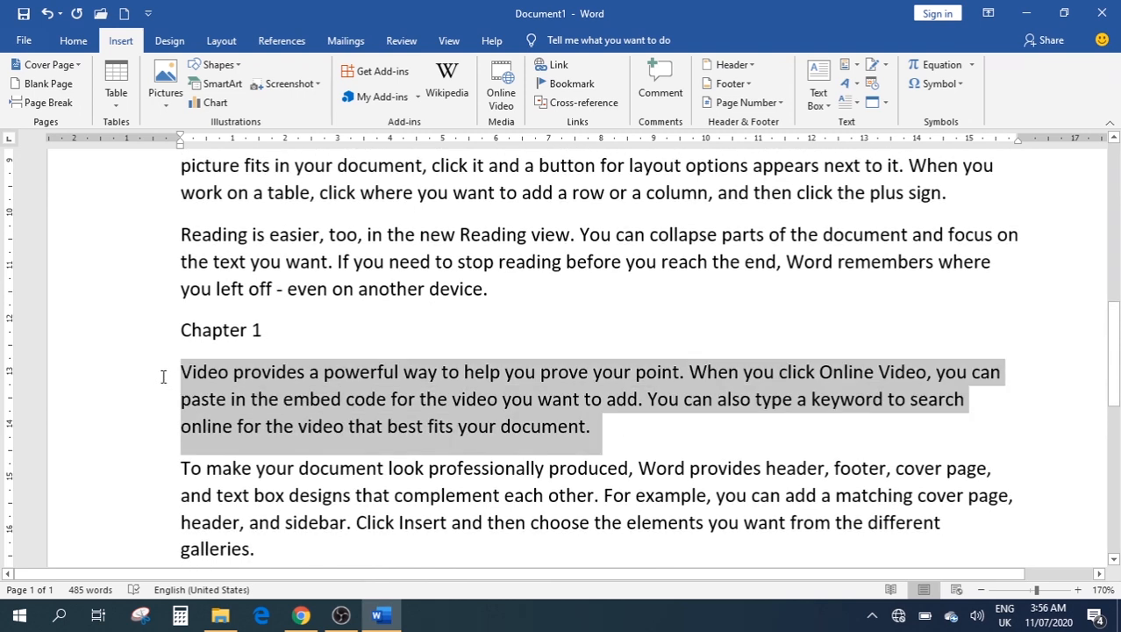
{"action": "left_click", "coordinate": [567, 86]}
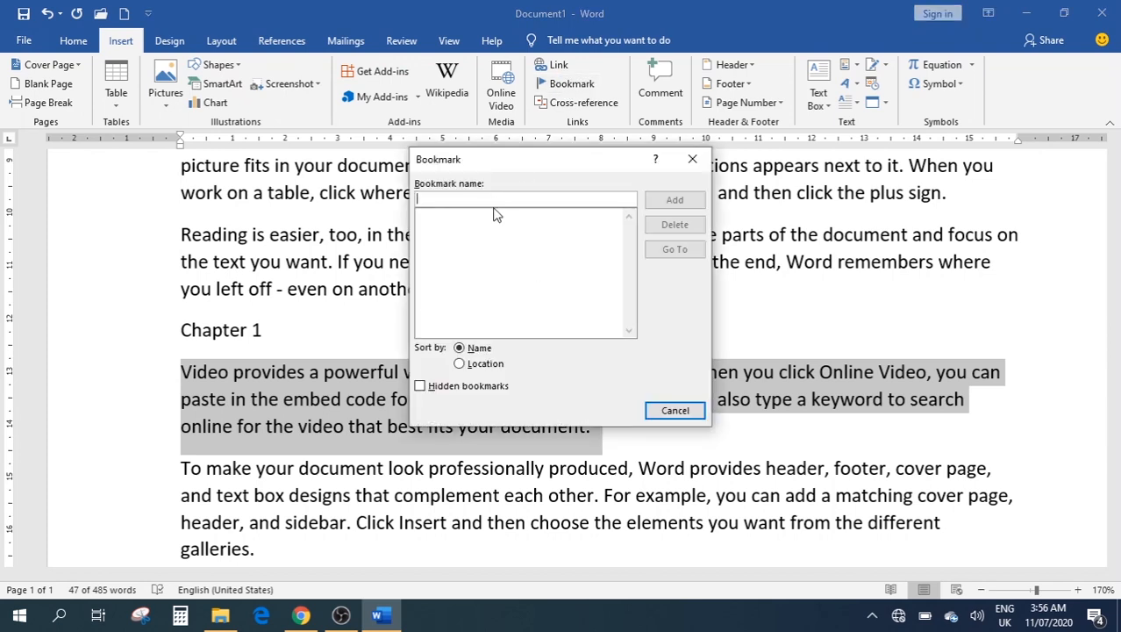
{"action": "type", "text": "cha"}
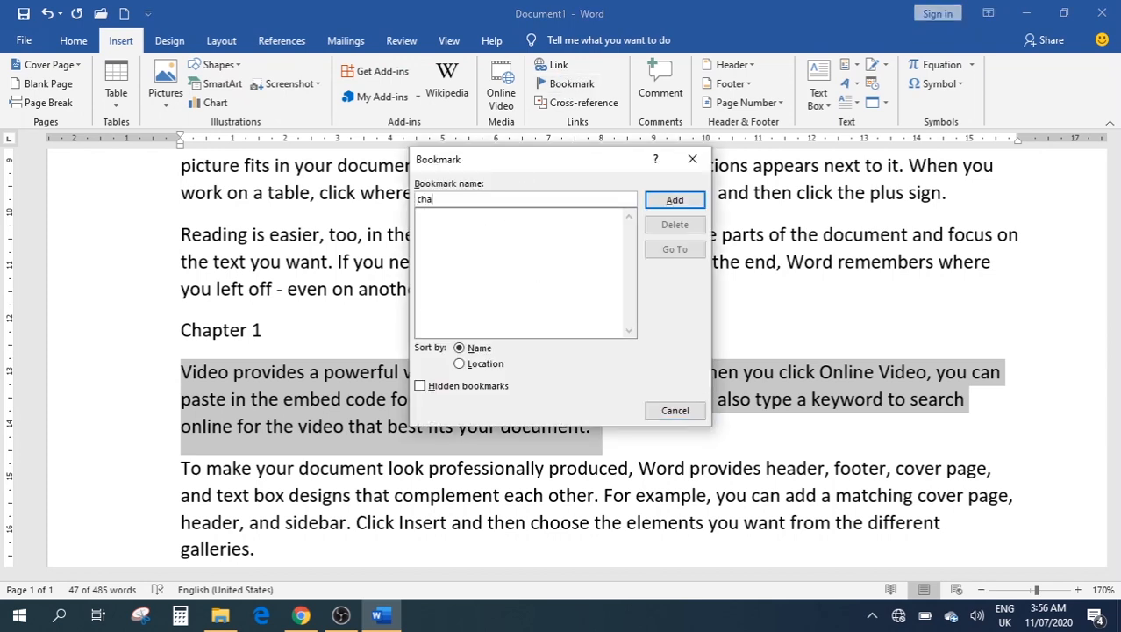
{"action": "type", "text": "pter1"}
{"action": "left_click", "coordinate": [674, 201]}
{"action": "scroll", "coordinate": [439, 323], "scroll_direction": "up", "scroll_amount": 10}
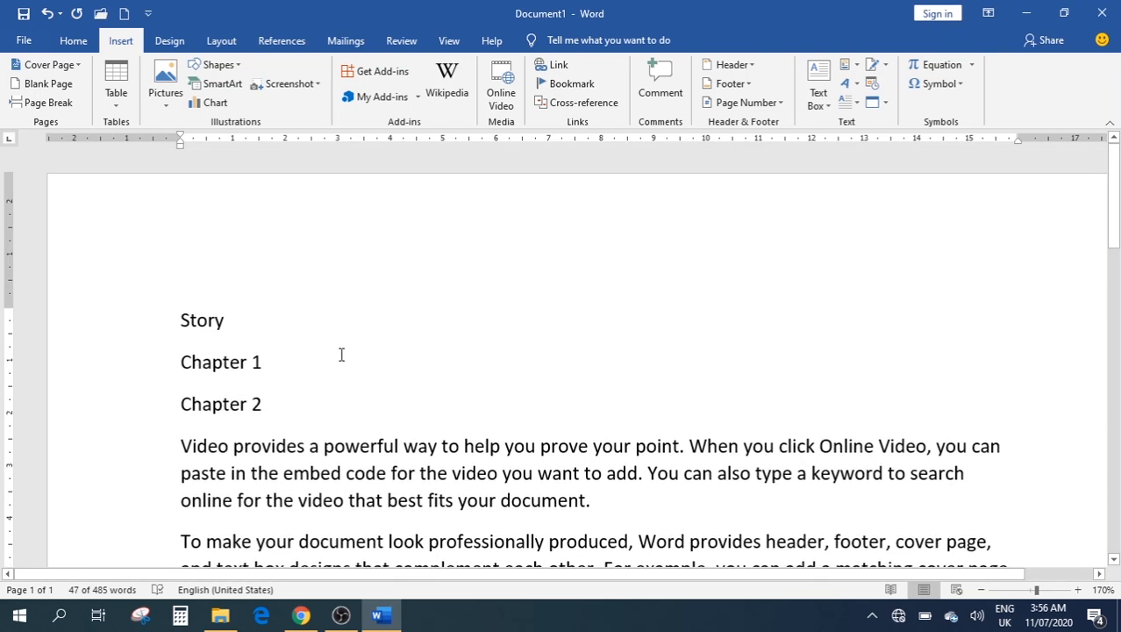
Link the top 'Chapter 1' line to the chapter1 bookmark and test the link
{"action": "left_click_drag", "start_coordinate": [262, 362], "coordinate": [173, 361]}
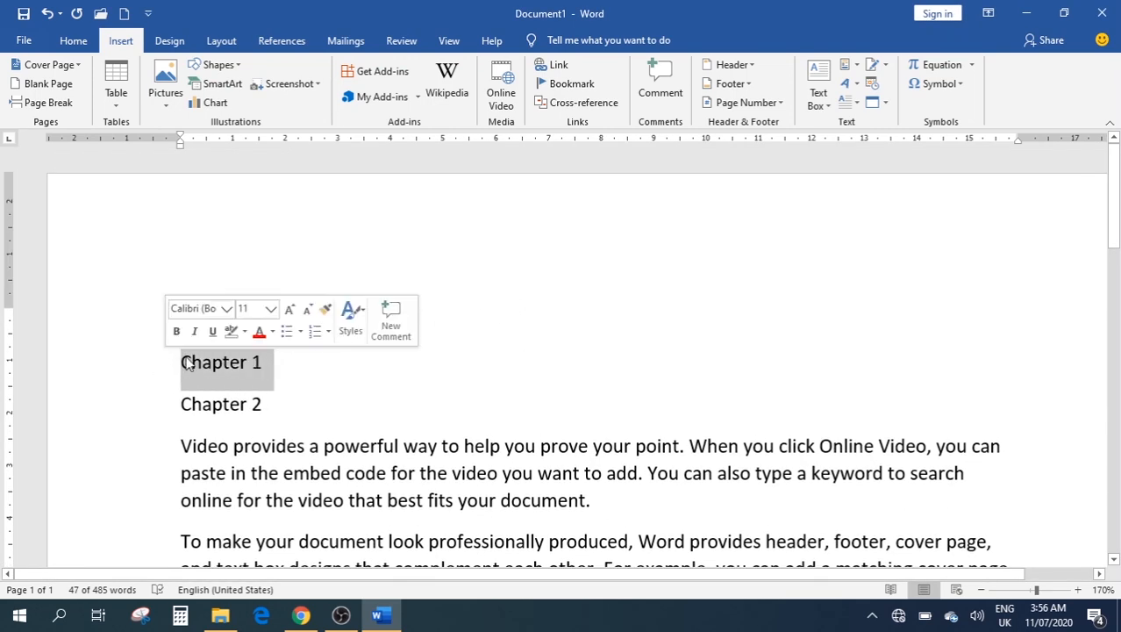
{"action": "left_click", "coordinate": [556, 66]}
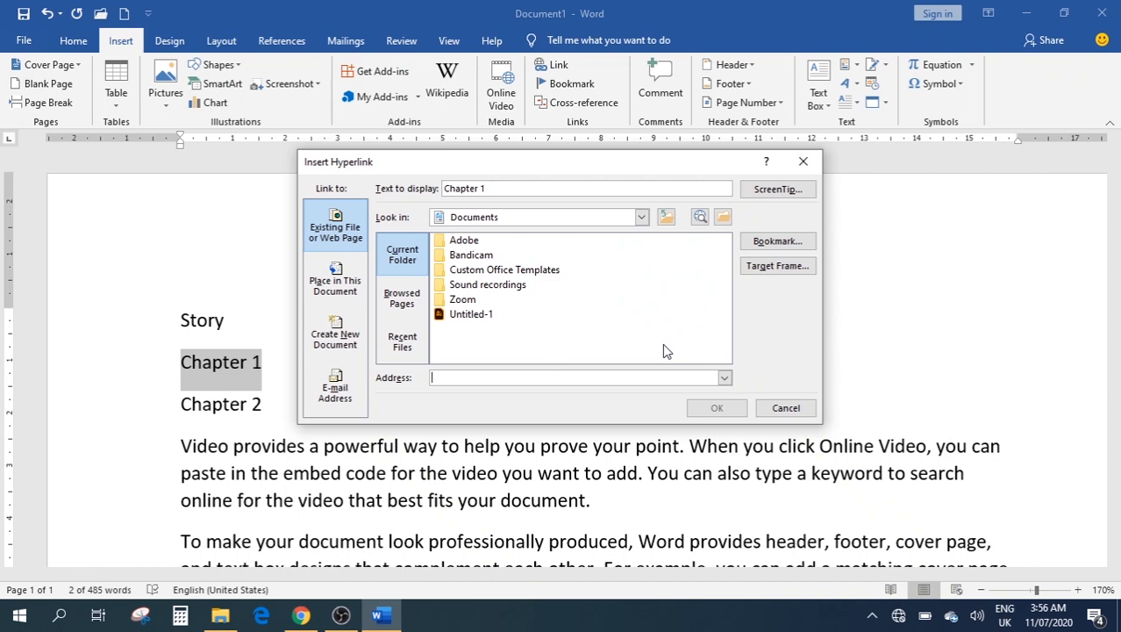
{"action": "left_click", "coordinate": [776, 242]}
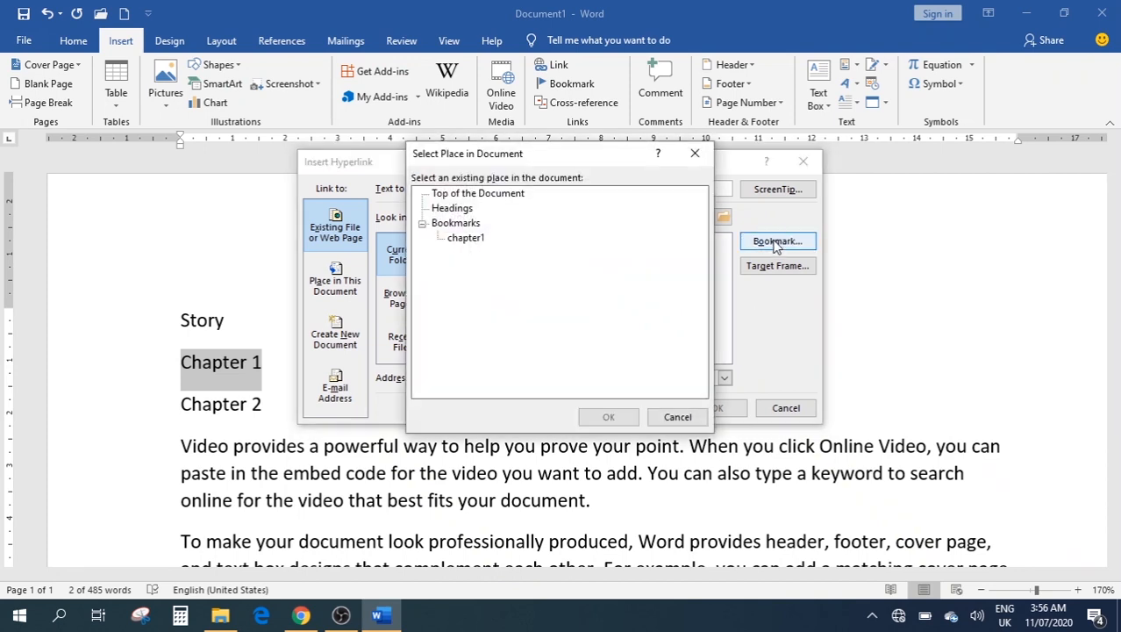
{"action": "left_click", "coordinate": [463, 238]}
{"action": "left_click", "coordinate": [608, 417]}
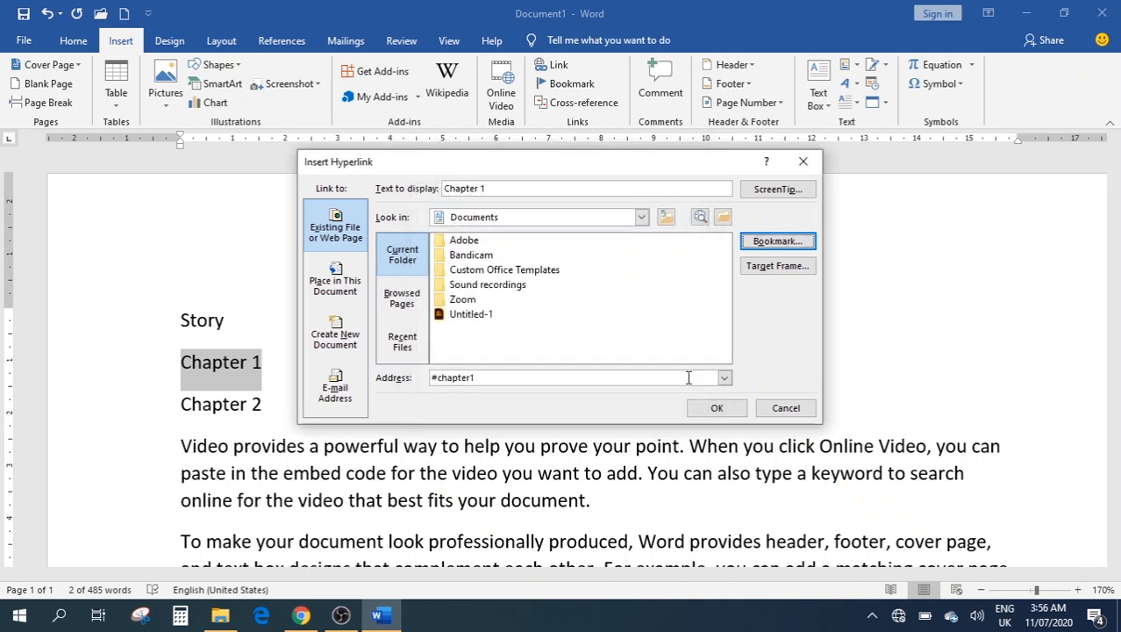
{"action": "left_click", "coordinate": [715, 408]}
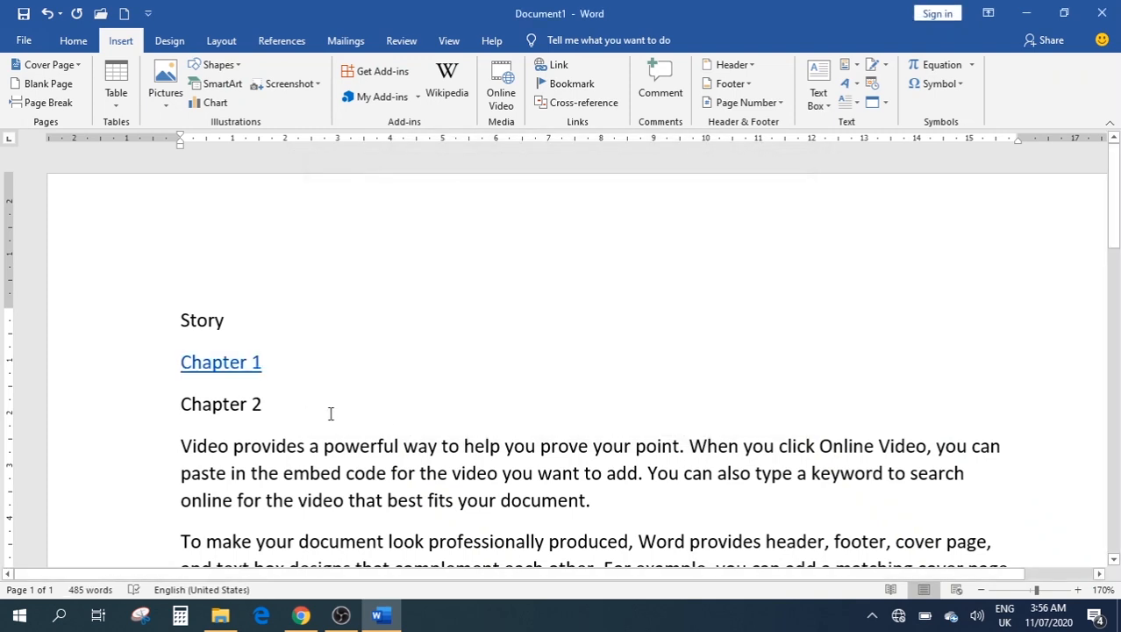
{"action": "left_click", "coordinate": [227, 362], "text": "ctrl"}
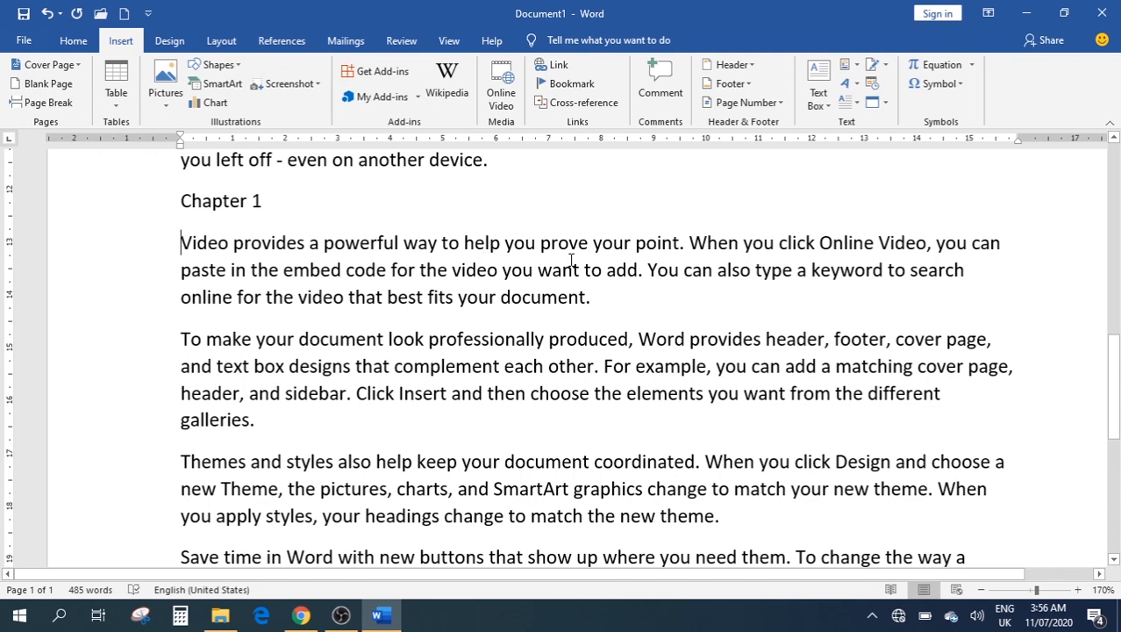
{"action": "scroll", "coordinate": [549, 223], "scroll_direction": "up", "scroll_amount": 10}
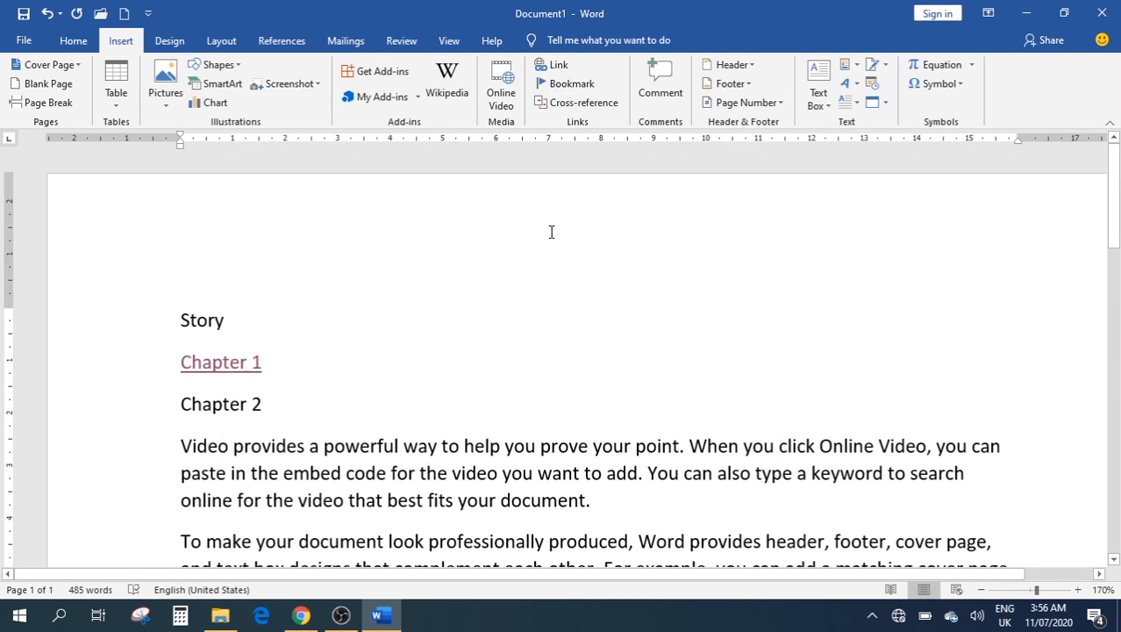
{"action": "left_click", "coordinate": [583, 102]}
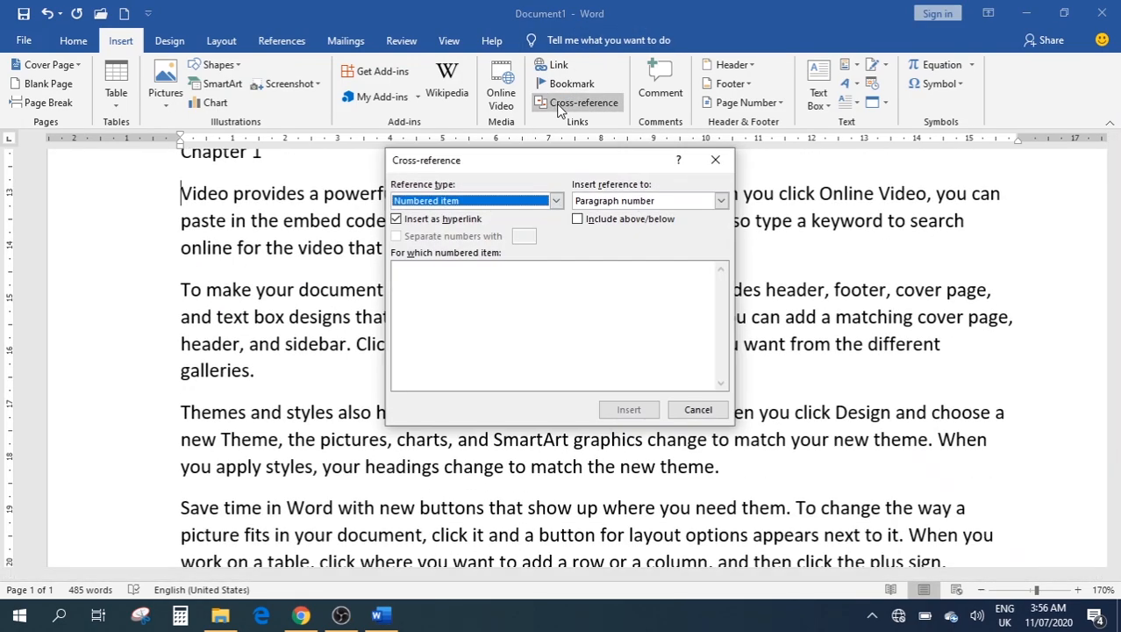
{"action": "scroll", "coordinate": [288, 293], "scroll_direction": "up", "scroll_amount": 5}
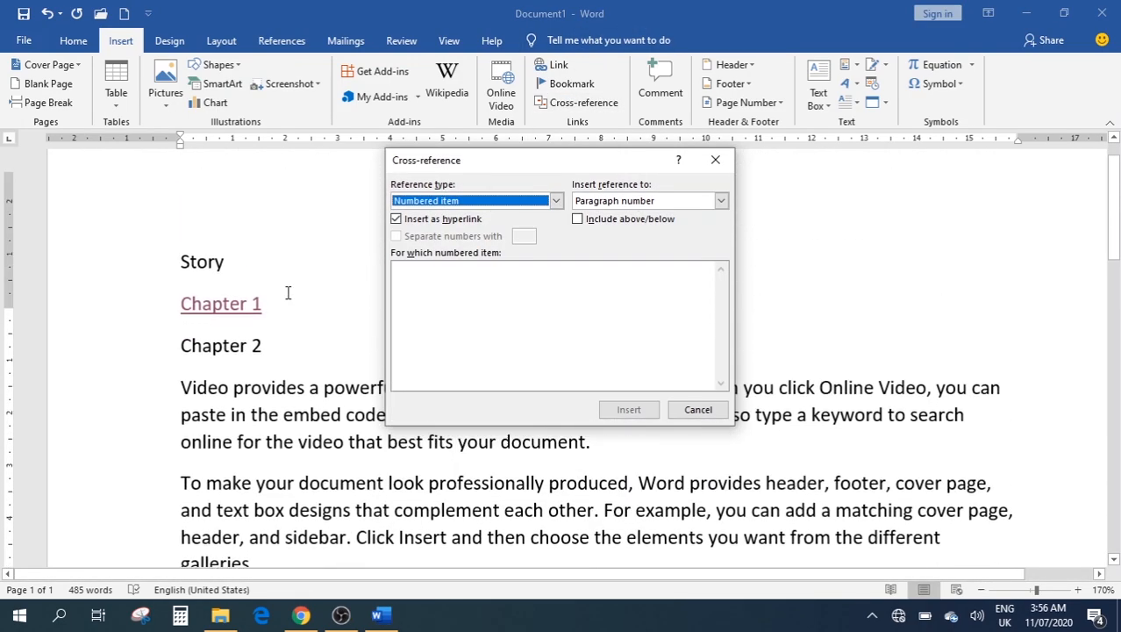
{"action": "scroll", "coordinate": [287, 293], "scroll_direction": "up", "scroll_amount": 2}
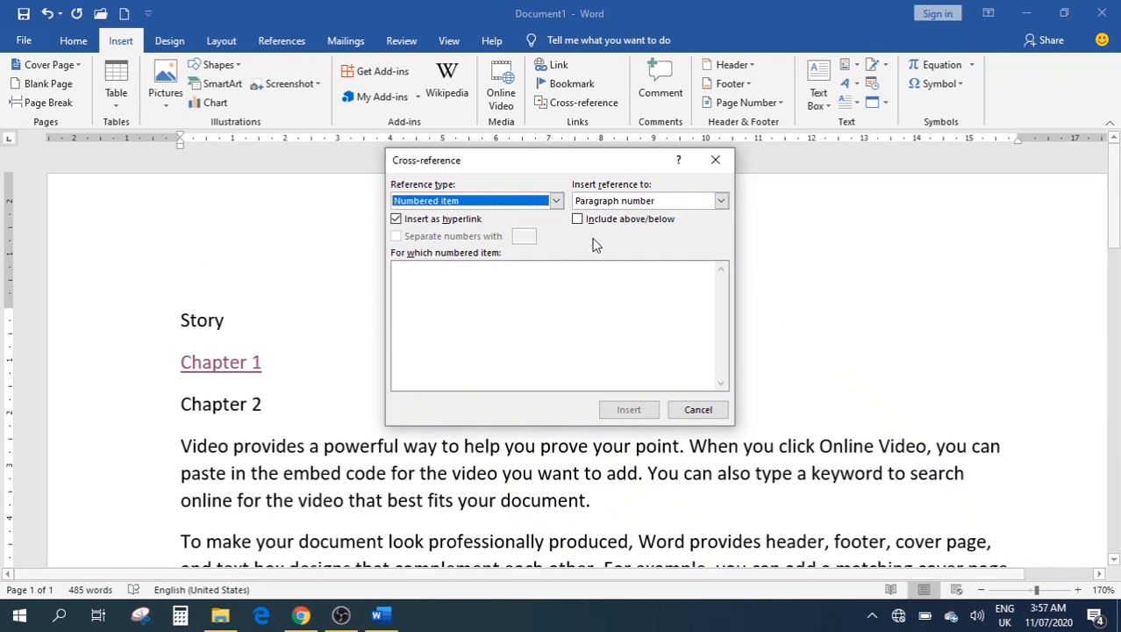
{"action": "left_click", "coordinate": [556, 201]}
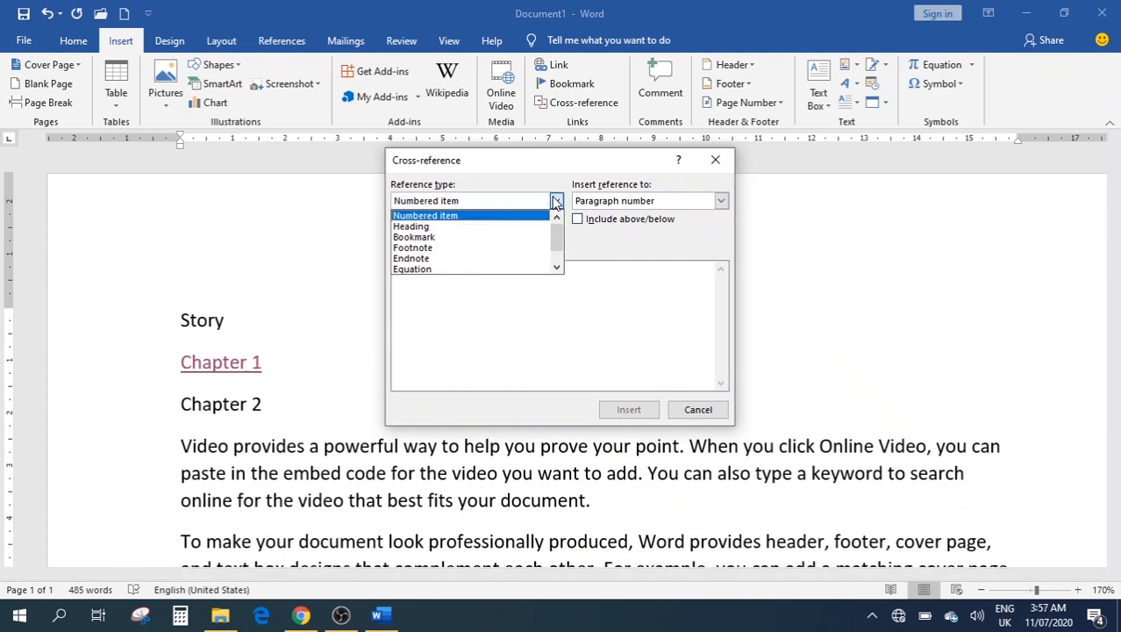
{"action": "left_click", "coordinate": [419, 237]}
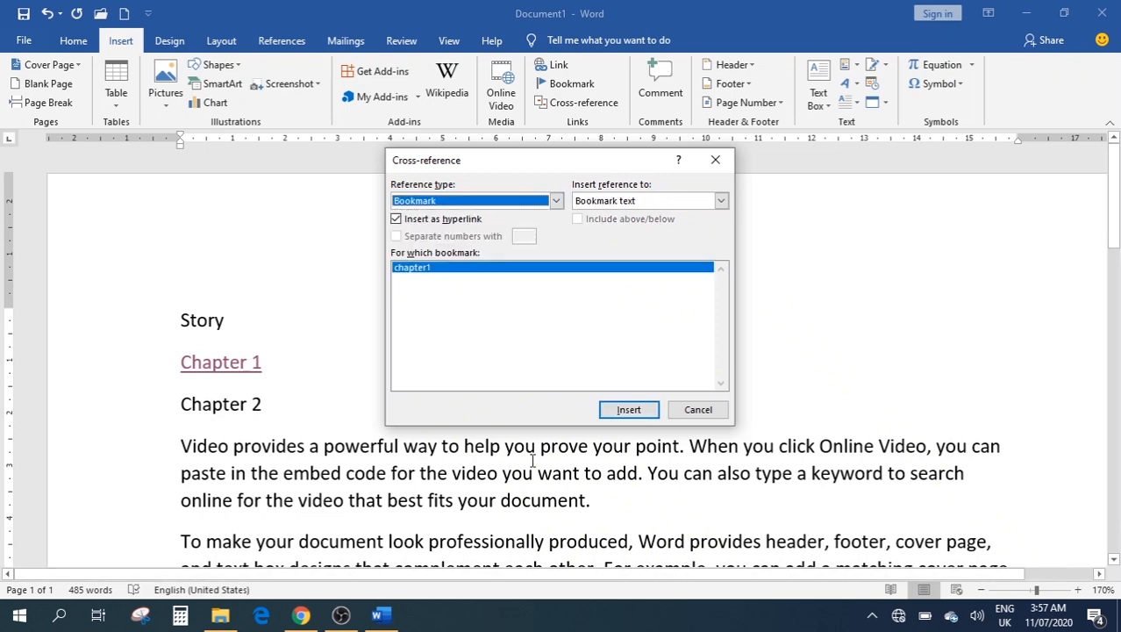
{"action": "left_click", "coordinate": [715, 162]}
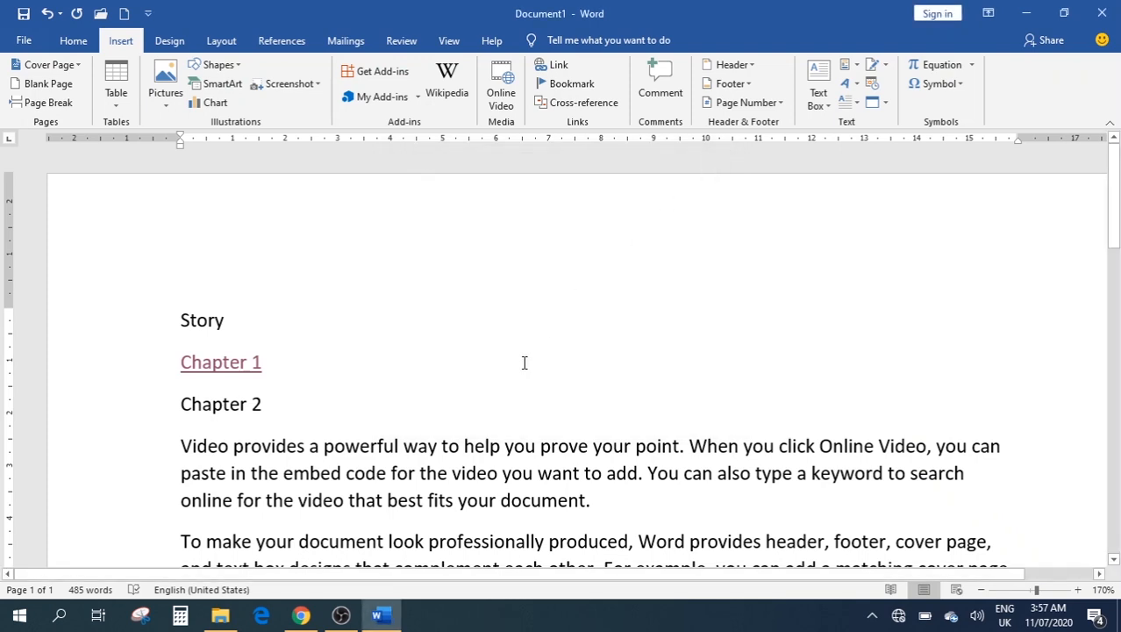
{"action": "left_click", "coordinate": [513, 392]}
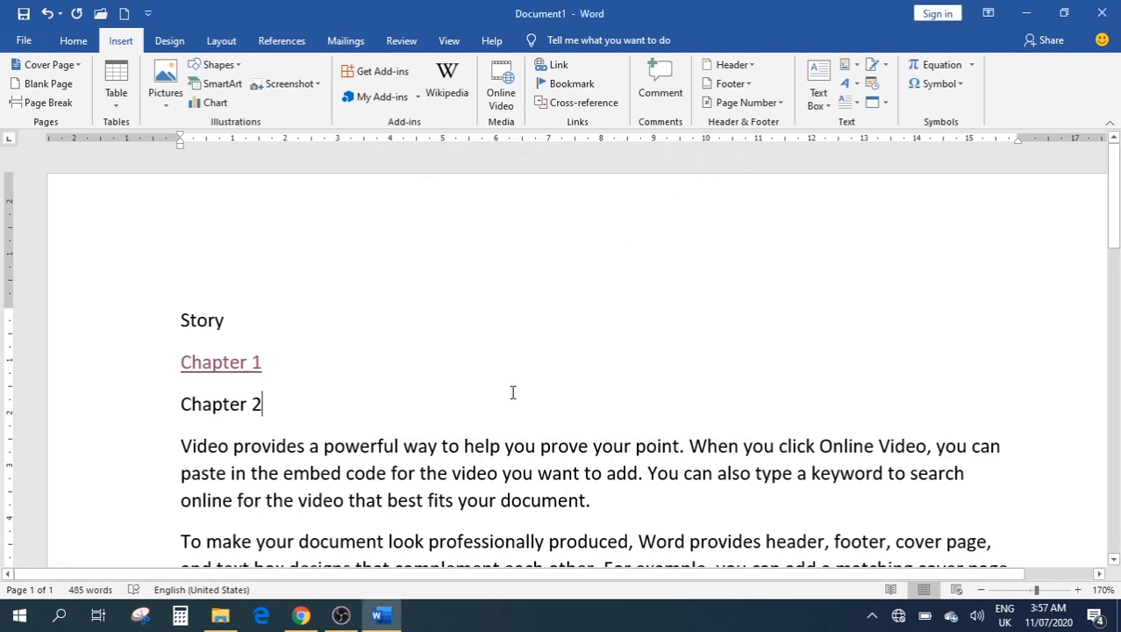
{"action": "left_click", "coordinate": [660, 81]}
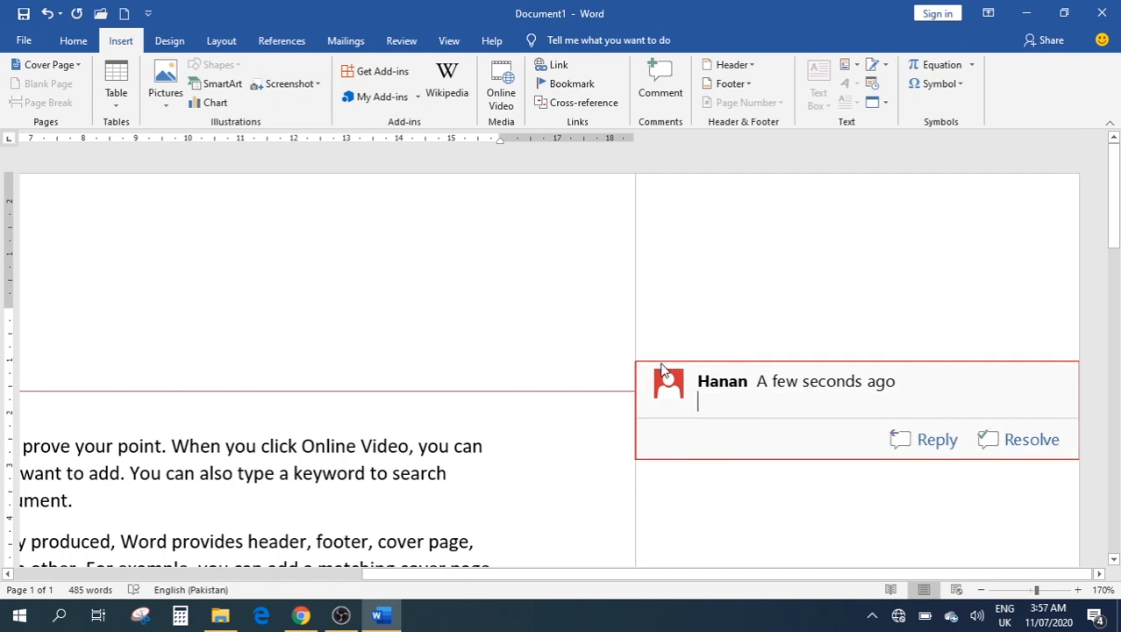
{"action": "type", "text": "resol"}
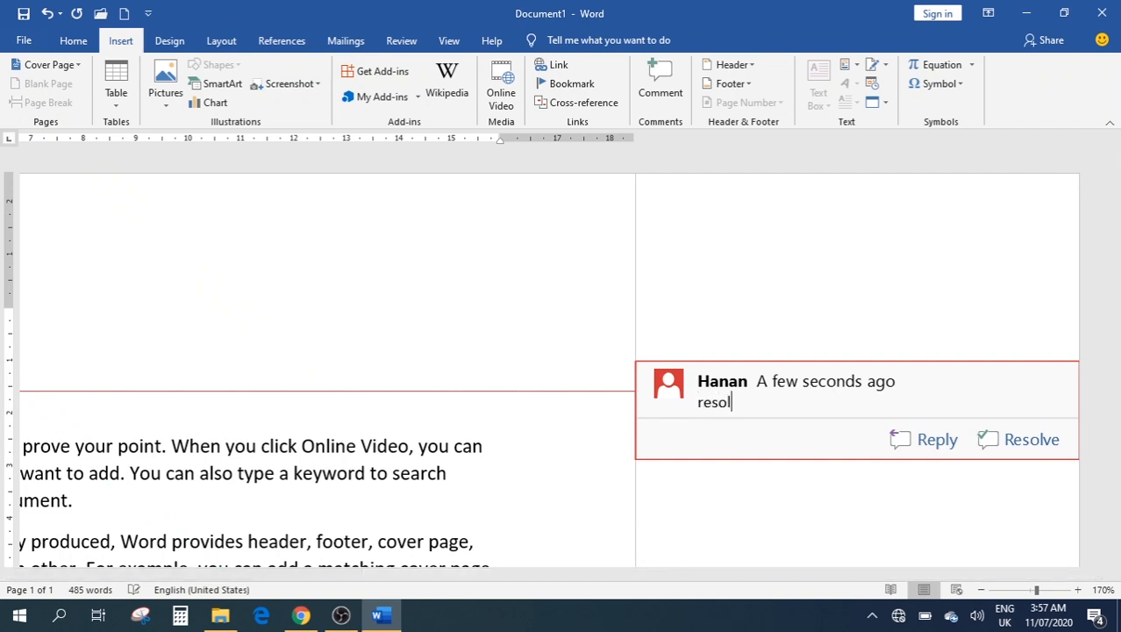
{"action": "type", "text": "ve this"}
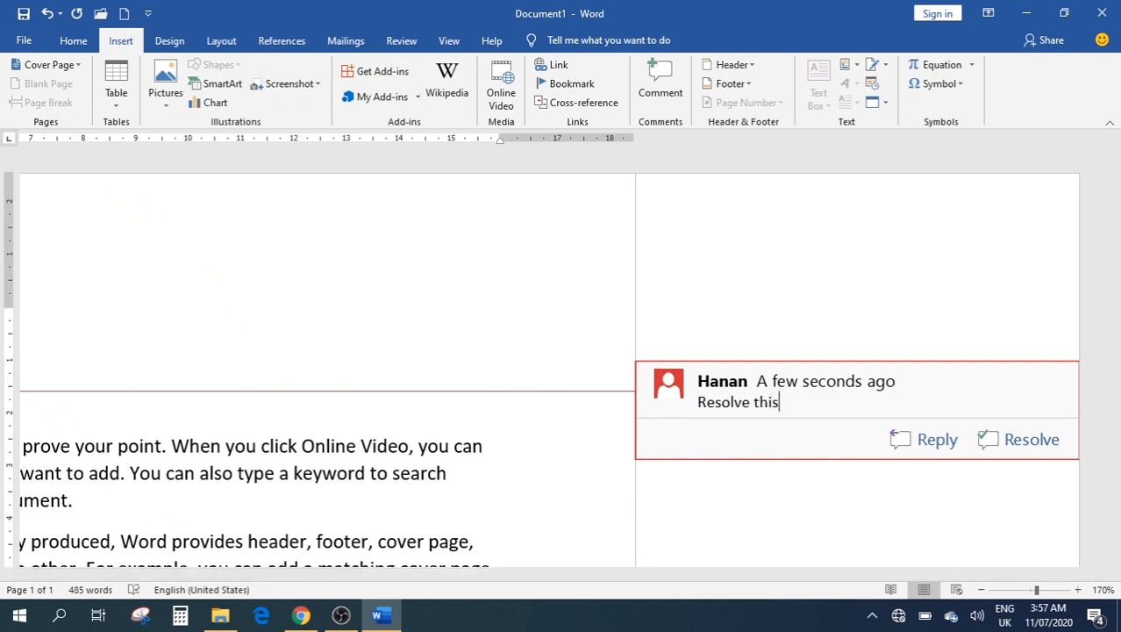
{"action": "type", "text": "."}
{"action": "left_click", "coordinate": [222, 43]}
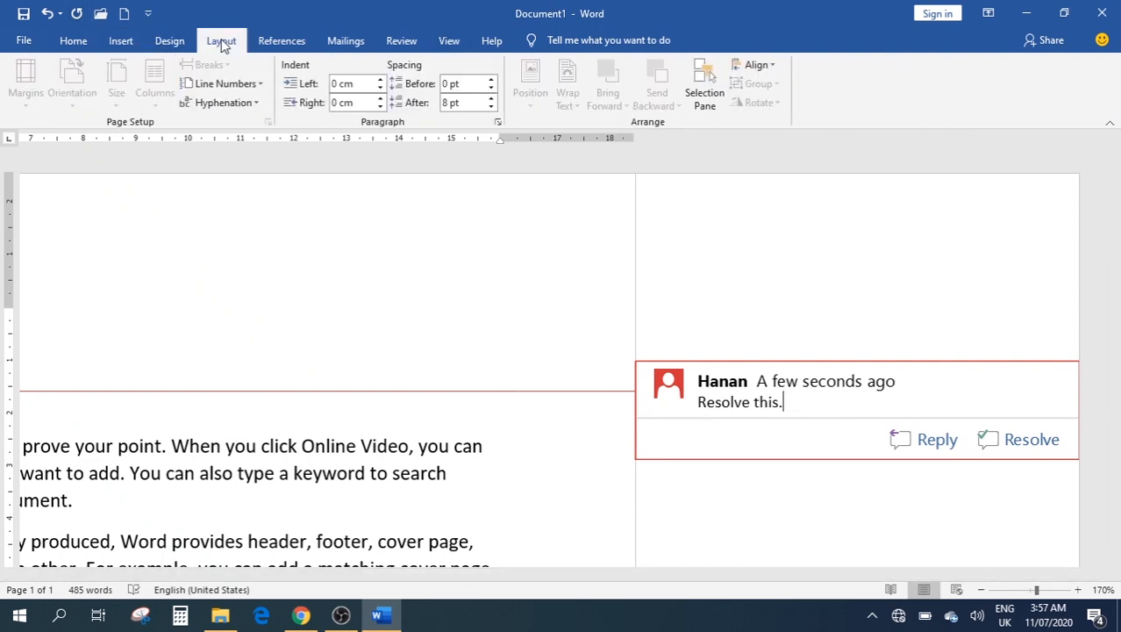
{"action": "left_click", "coordinate": [445, 42]}
{"action": "left_click", "coordinate": [386, 37]}
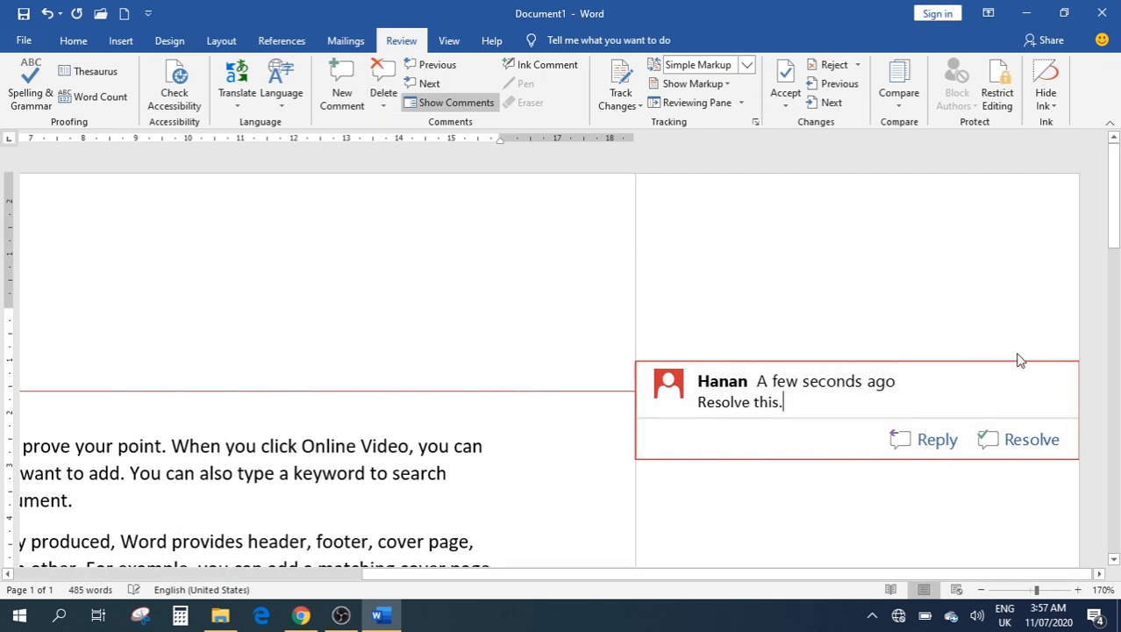
{"action": "left_click", "coordinate": [384, 78]}
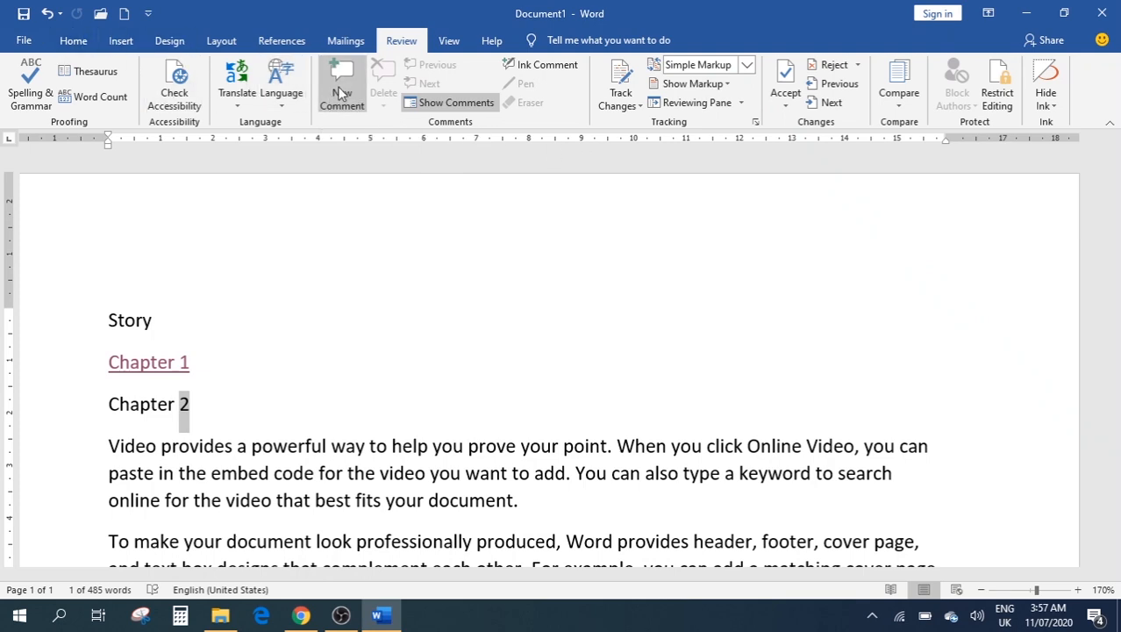
Delete all document content and generate fresh =rand() filler paragraphs
{"action": "left_click", "coordinate": [120, 40]}
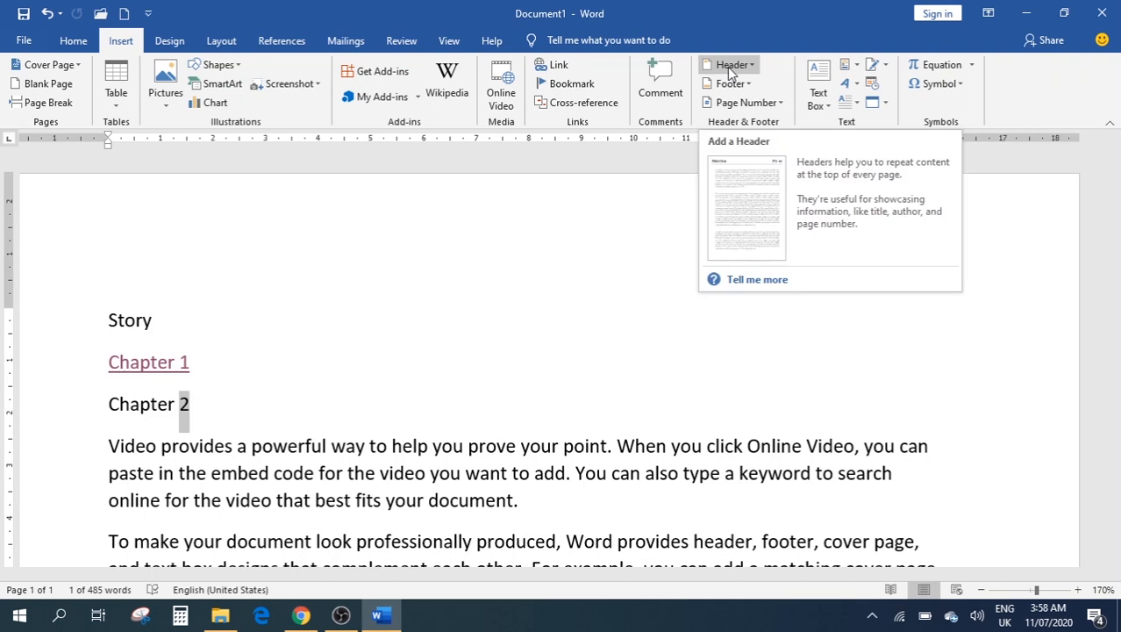
{"action": "left_click", "coordinate": [466, 400]}
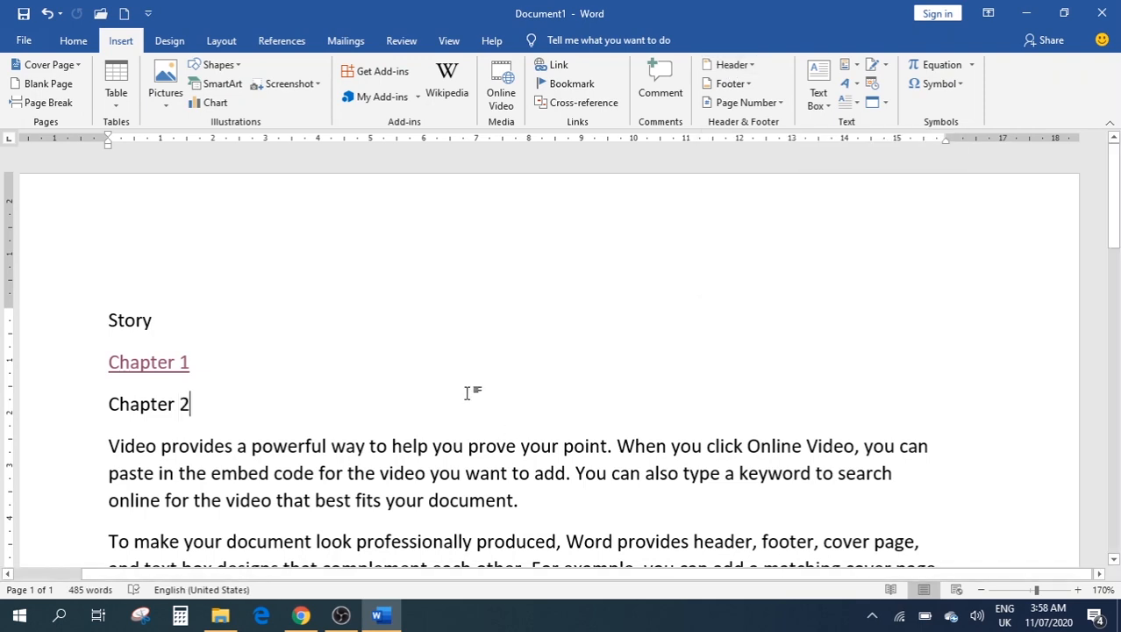
{"action": "key", "text": "ctrl+a"}
{"action": "key", "text": "Delete"}
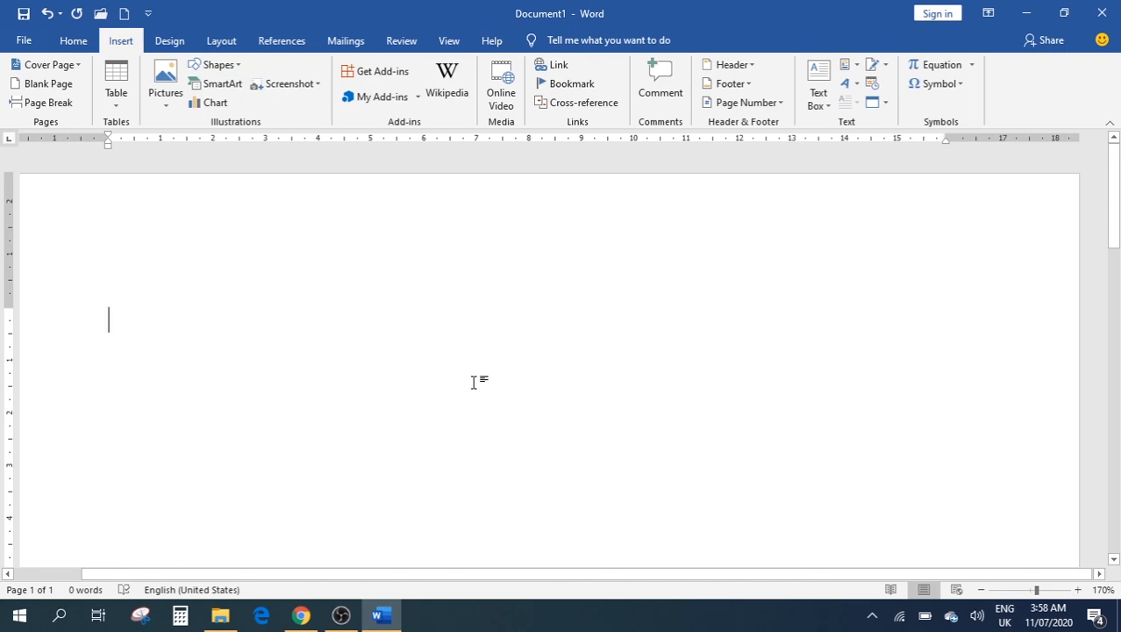
{"action": "type", "text": "=rand"}
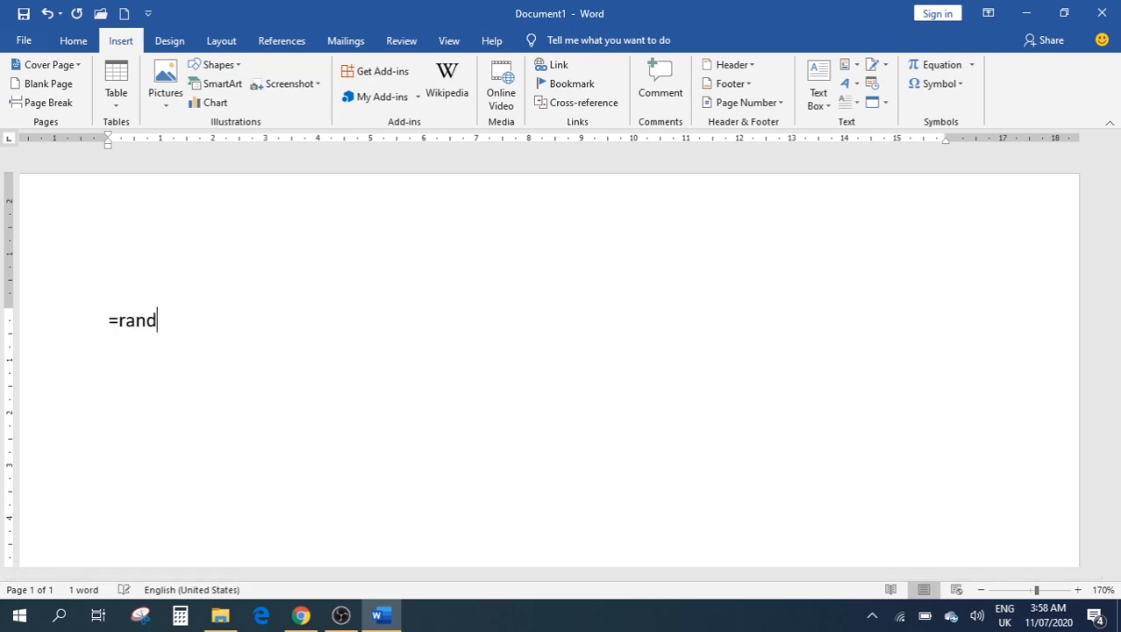
{"action": "type", "text": "()"}
{"action": "key", "text": "Return"}
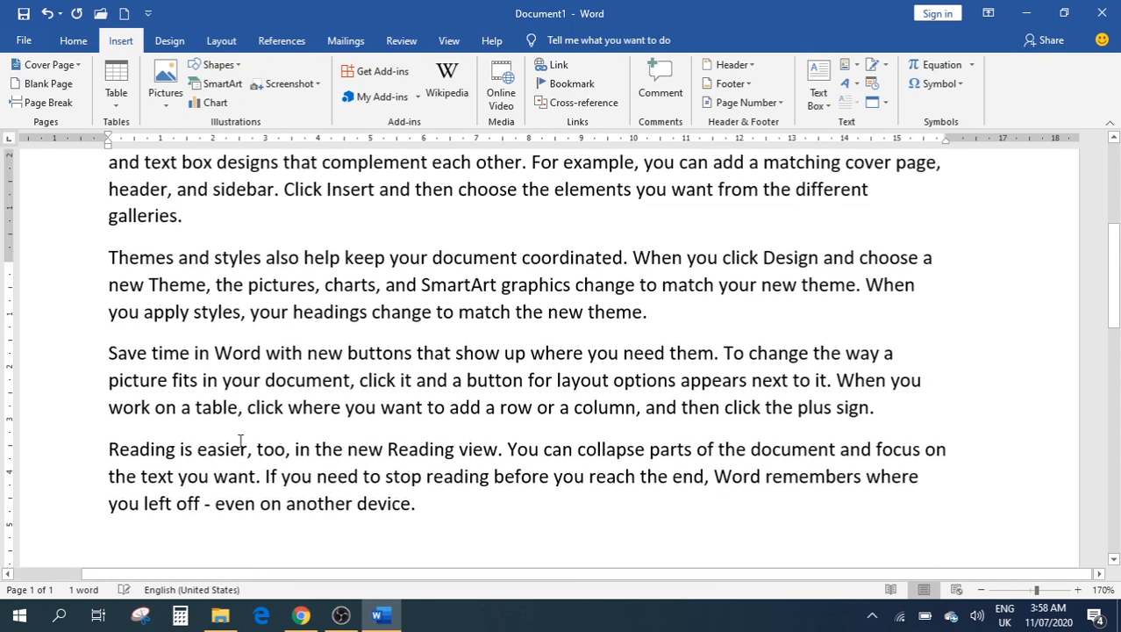
{"action": "scroll", "coordinate": [243, 442], "scroll_direction": "up", "scroll_amount": 3}
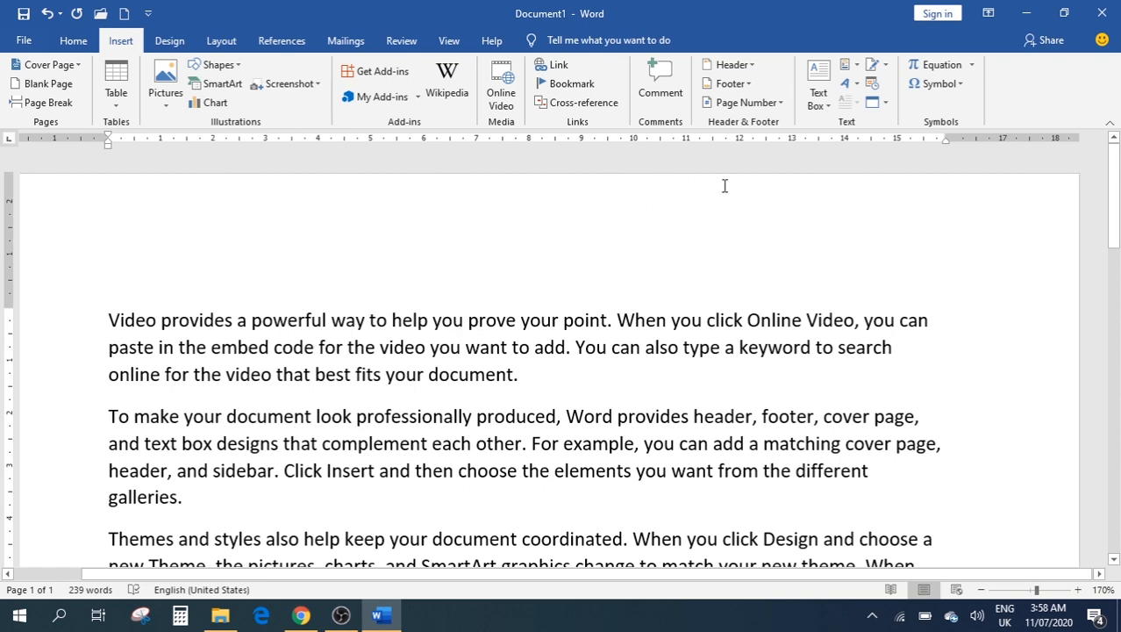
{"action": "left_click", "coordinate": [733, 66]}
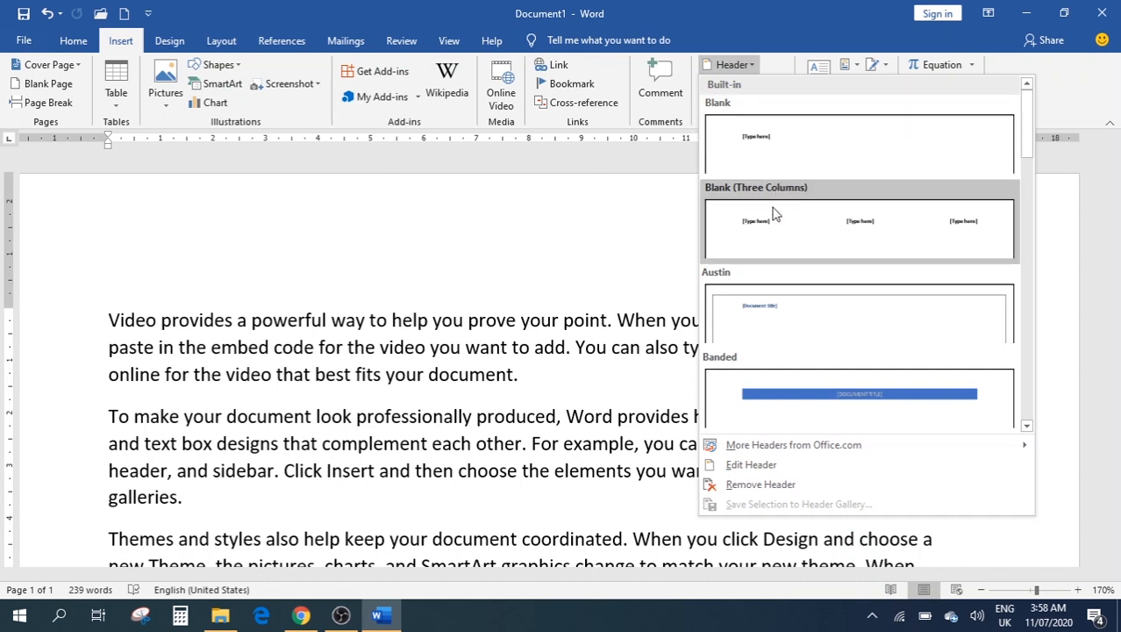
Insert the Integral header and type 'H&S ACADEMY' in its left part
{"action": "scroll", "coordinate": [855, 333], "scroll_direction": "down", "scroll_amount": 3}
{"action": "scroll", "coordinate": [849, 303], "scroll_direction": "up", "scroll_amount": 3}
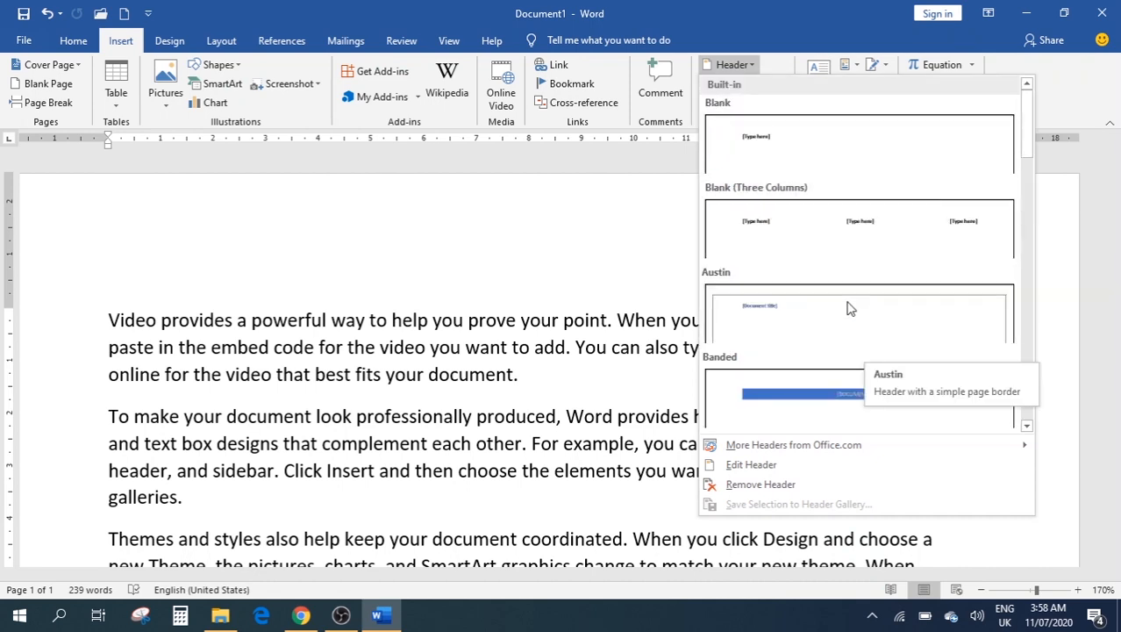
{"action": "scroll", "coordinate": [850, 330], "scroll_direction": "down", "scroll_amount": 5}
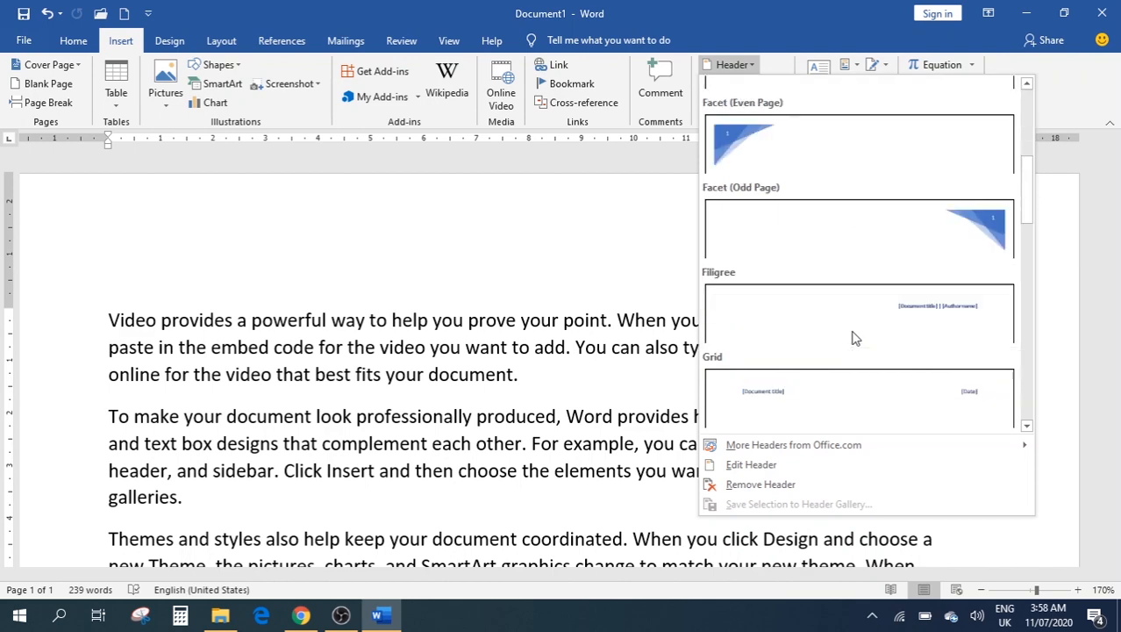
{"action": "left_click", "coordinate": [874, 160]}
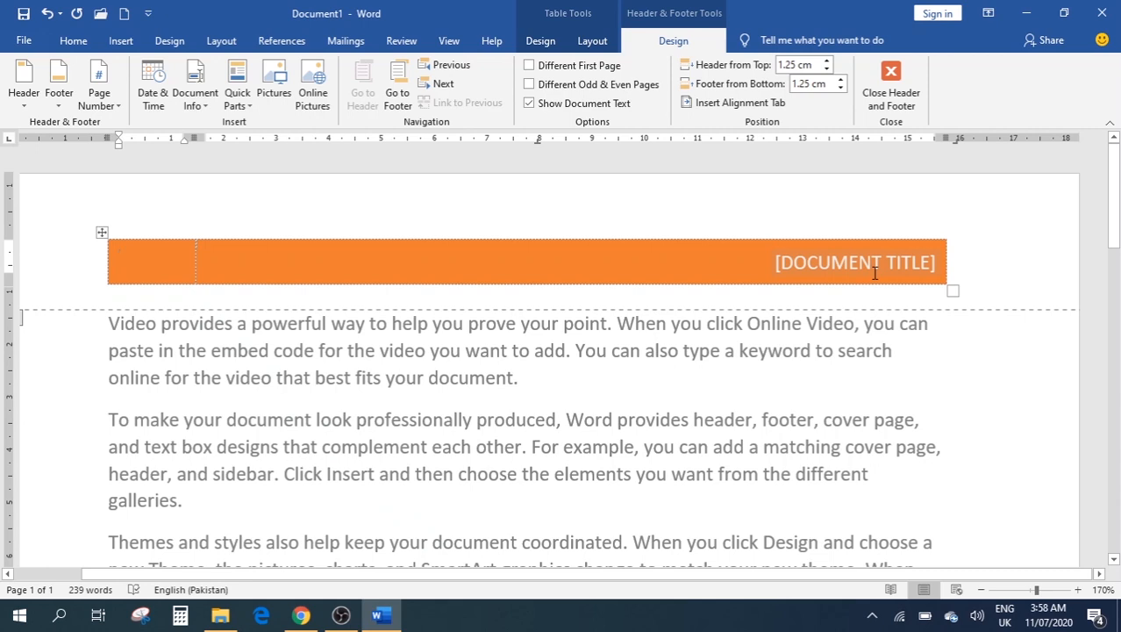
{"action": "type", "text": "H"}
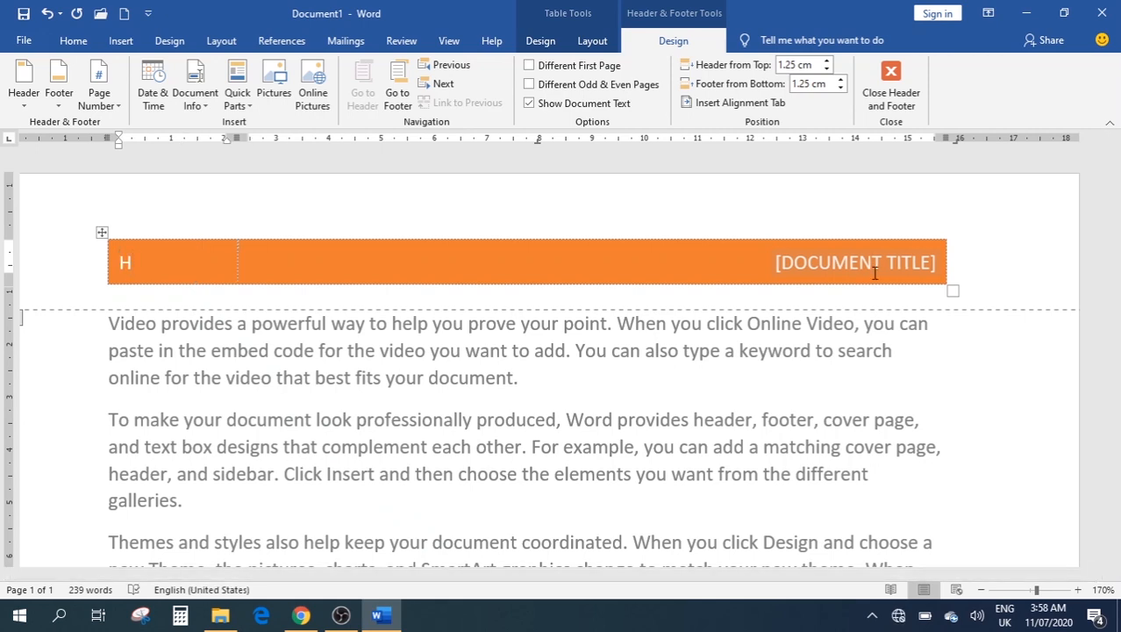
{"action": "type", "text": "&S "}
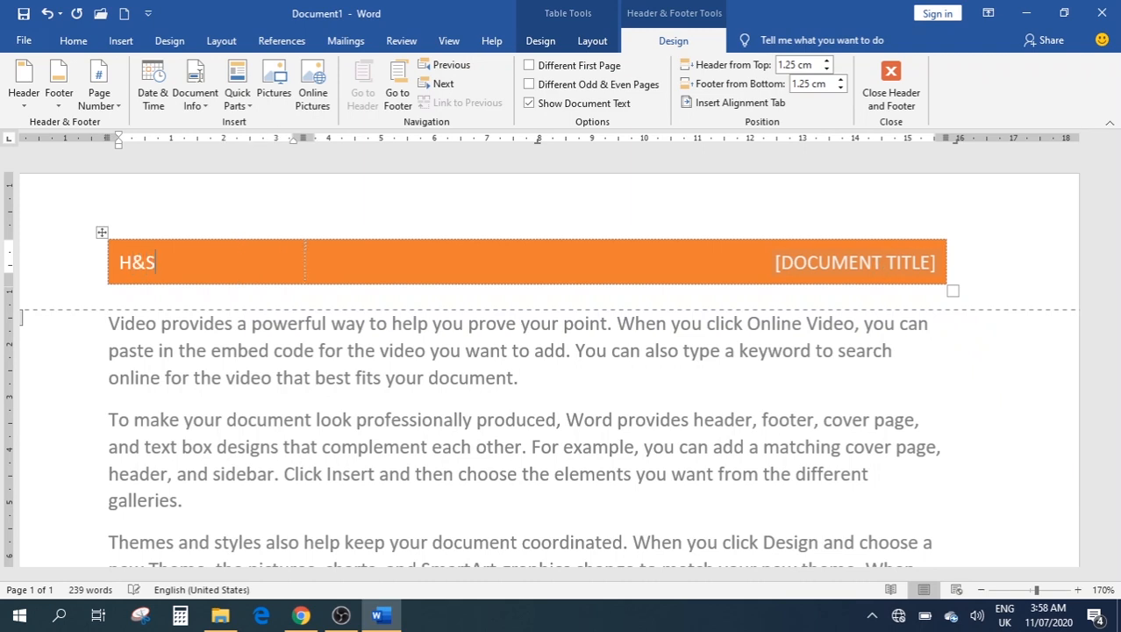
{"action": "type", "text": "ACADEMY"}
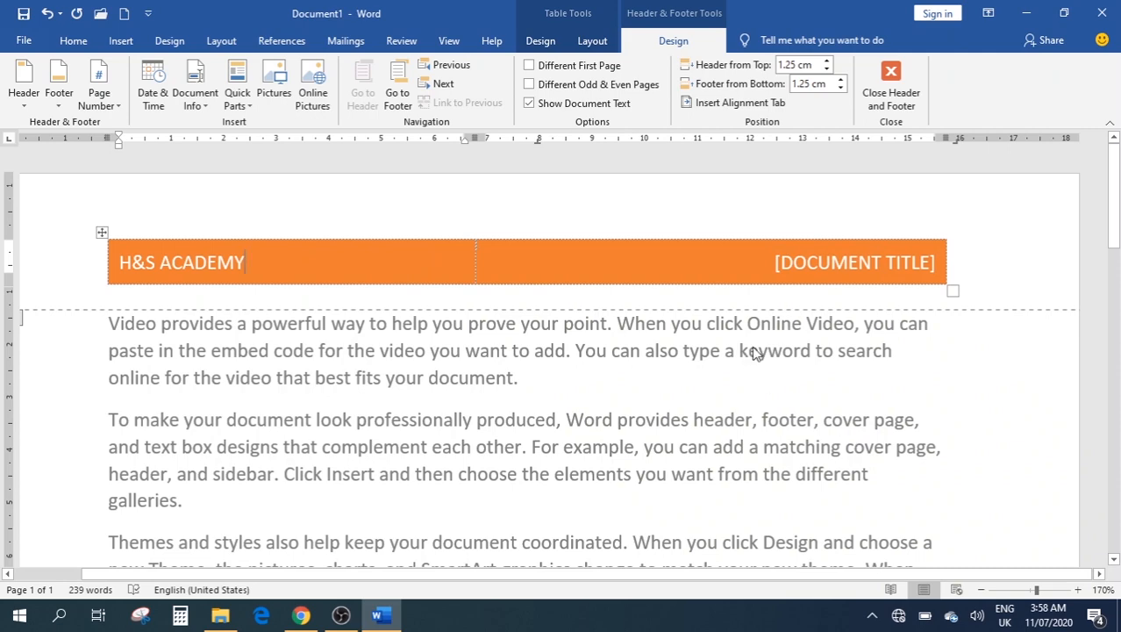
{"action": "scroll", "coordinate": [877, 352], "scroll_direction": "down", "scroll_amount": 1}
{"action": "scroll", "coordinate": [877, 352], "scroll_direction": "down", "scroll_amount": 10}
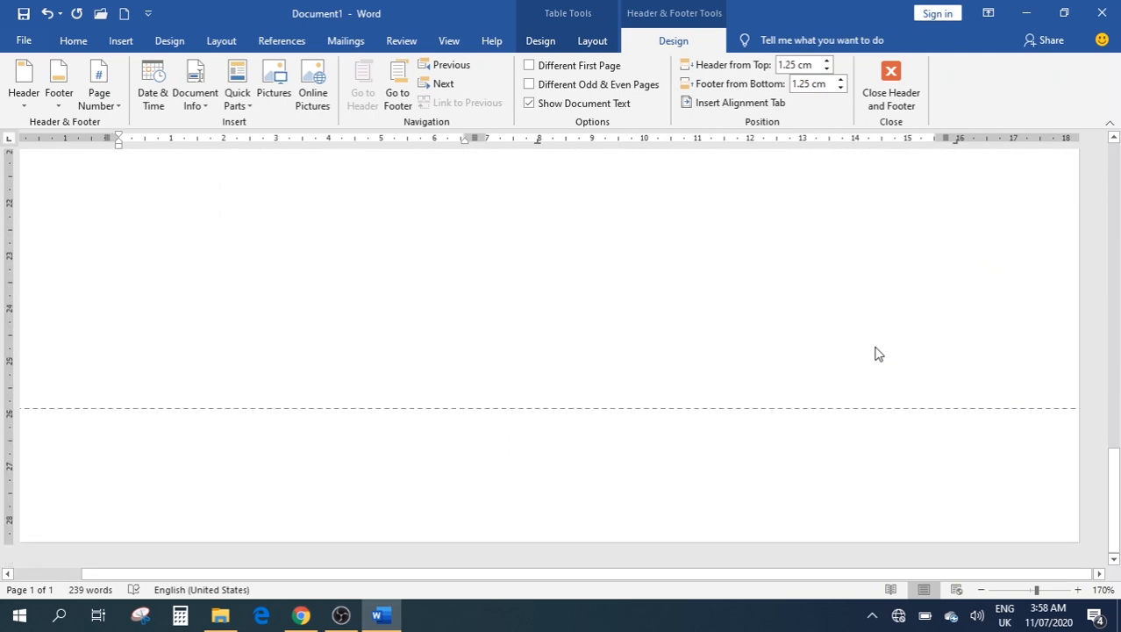
Leave the header and generate filler paragraphs with =rand(20,20) below the text
{"action": "scroll", "coordinate": [877, 353], "scroll_direction": "up", "scroll_amount": 10}
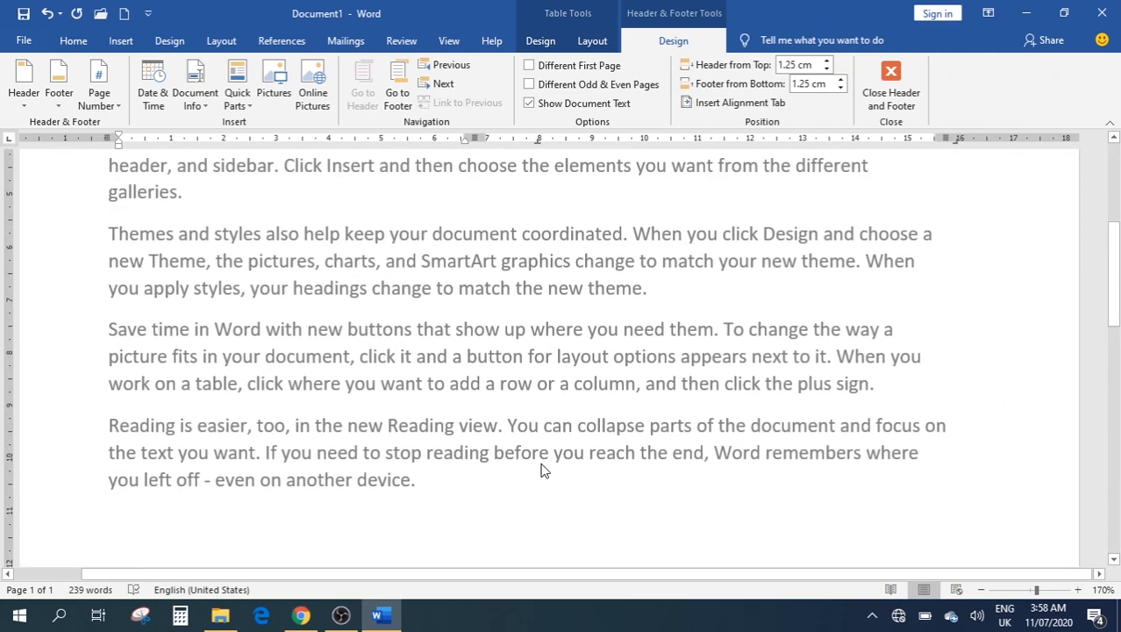
{"action": "scroll", "coordinate": [435, 484], "scroll_direction": "up", "scroll_amount": 3}
{"action": "scroll", "coordinate": [566, 463], "scroll_direction": "down", "scroll_amount": 6}
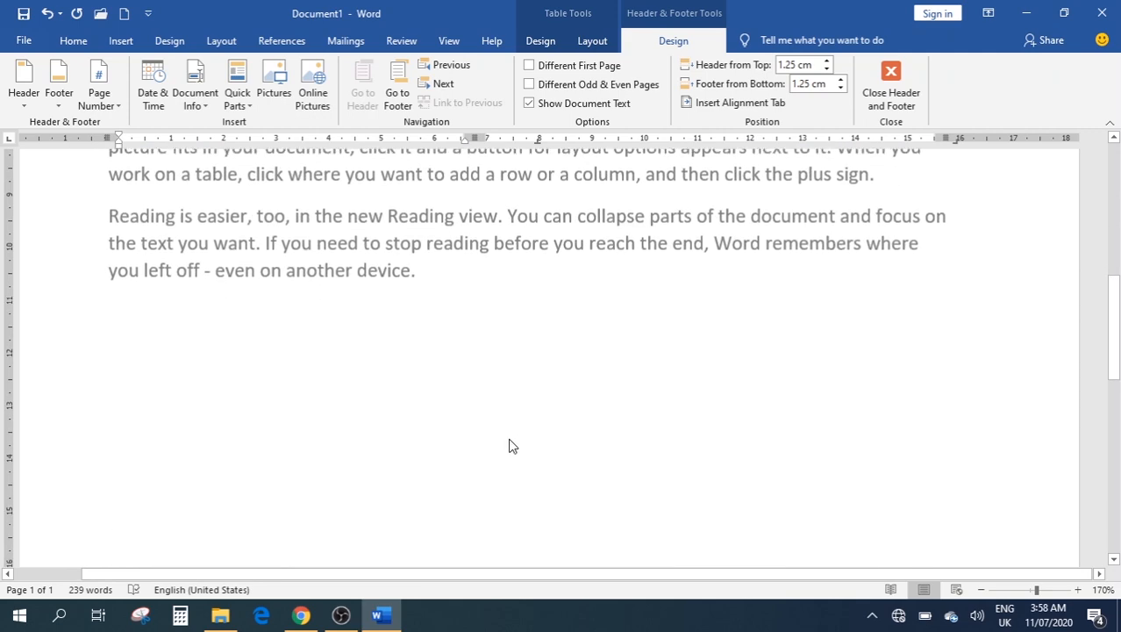
{"action": "double_click", "coordinate": [507, 386]}
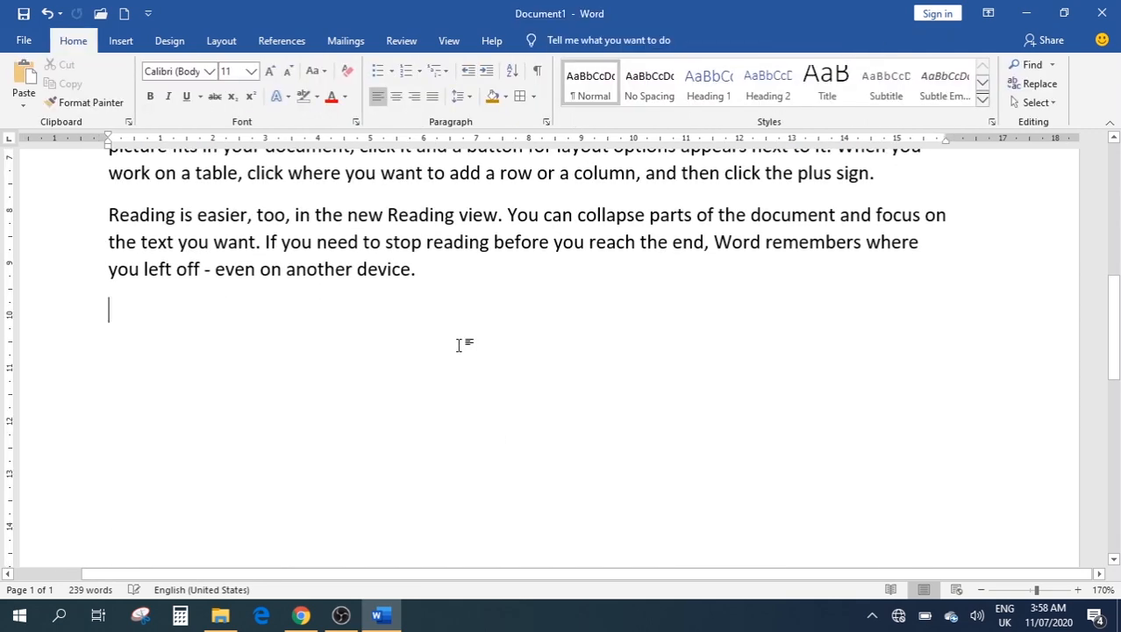
{"action": "type", "text": "=r"}
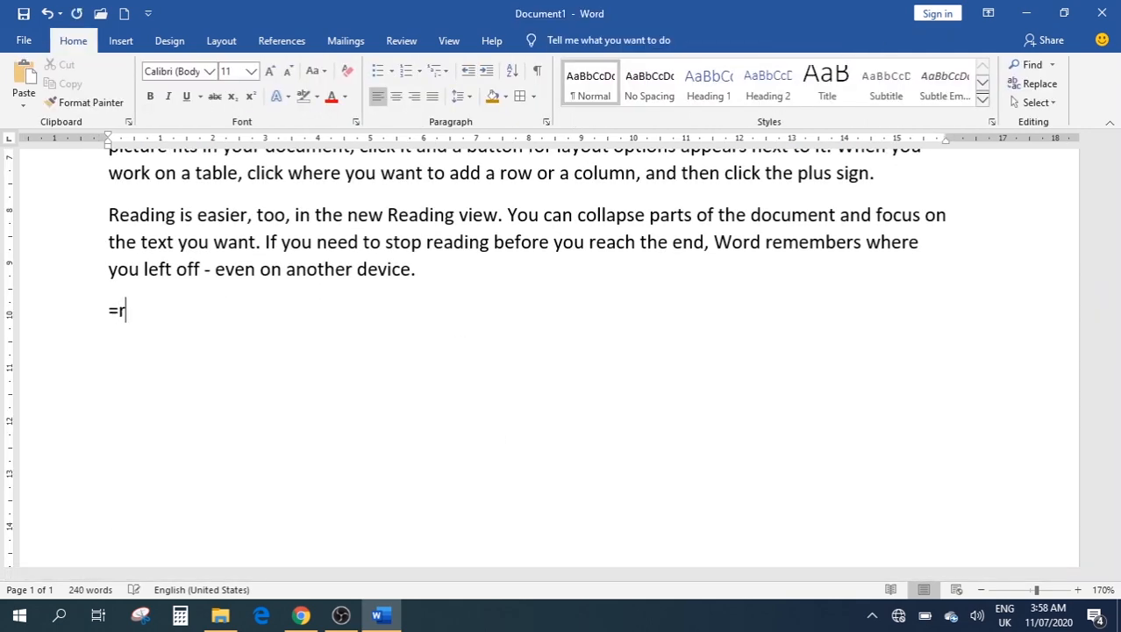
{"action": "type", "text": "and(20,20"}
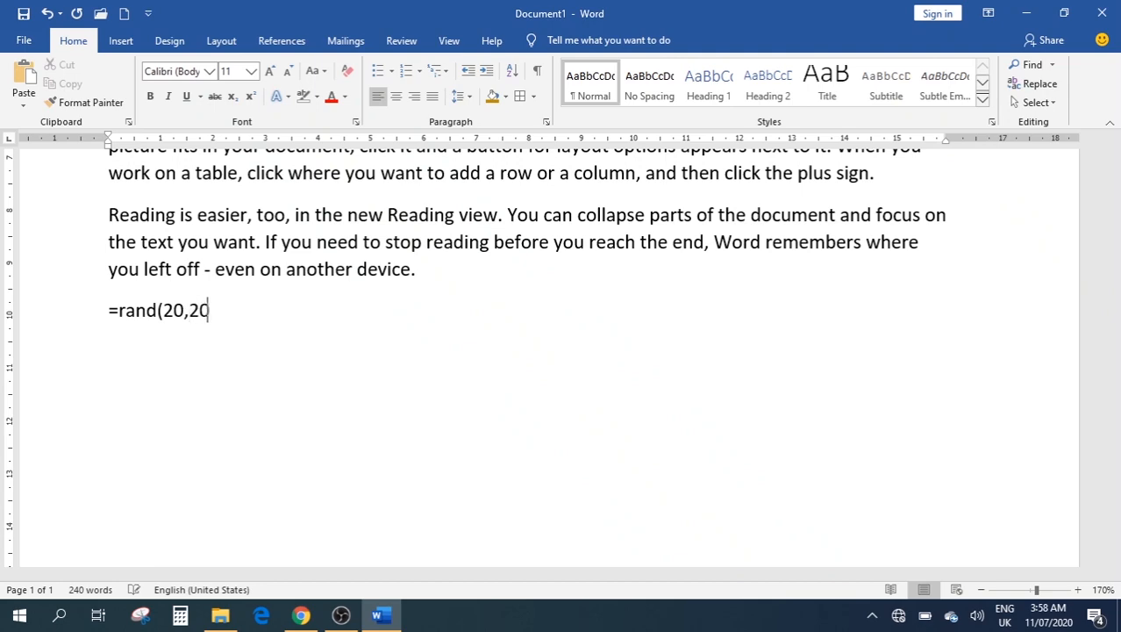
{"action": "type", "text": ")"}
{"action": "key", "text": "Return"}
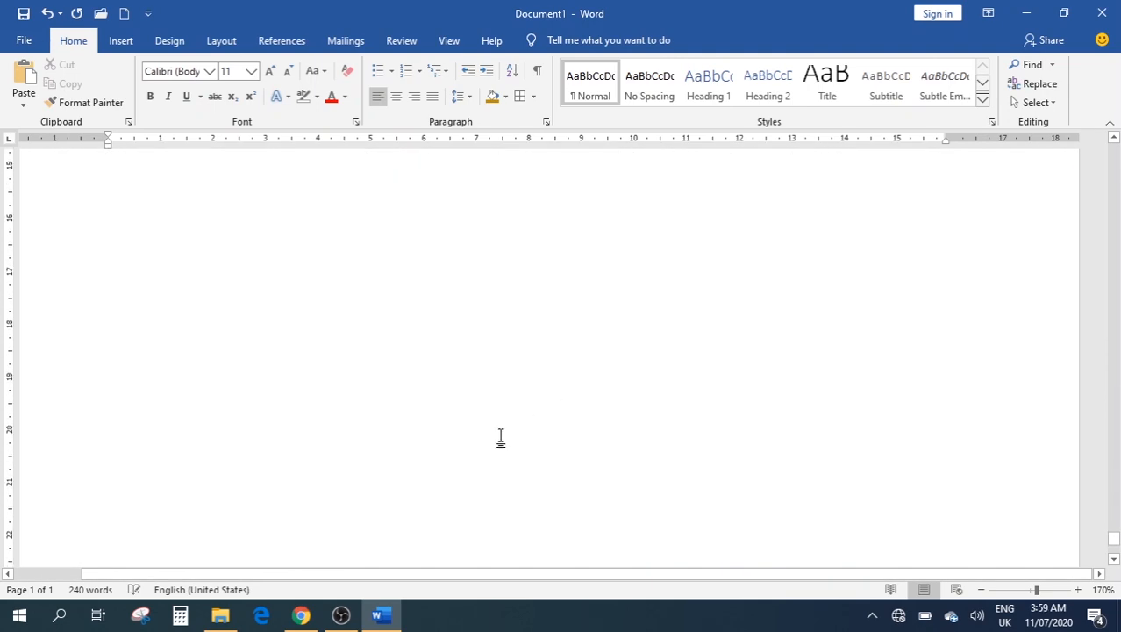
Scroll through the new nine-page document to review the filler text
{"action": "scroll", "coordinate": [528, 407], "scroll_direction": "up", "scroll_amount": 5}
{"action": "scroll", "coordinate": [528, 407], "scroll_direction": "up", "scroll_amount": 12}
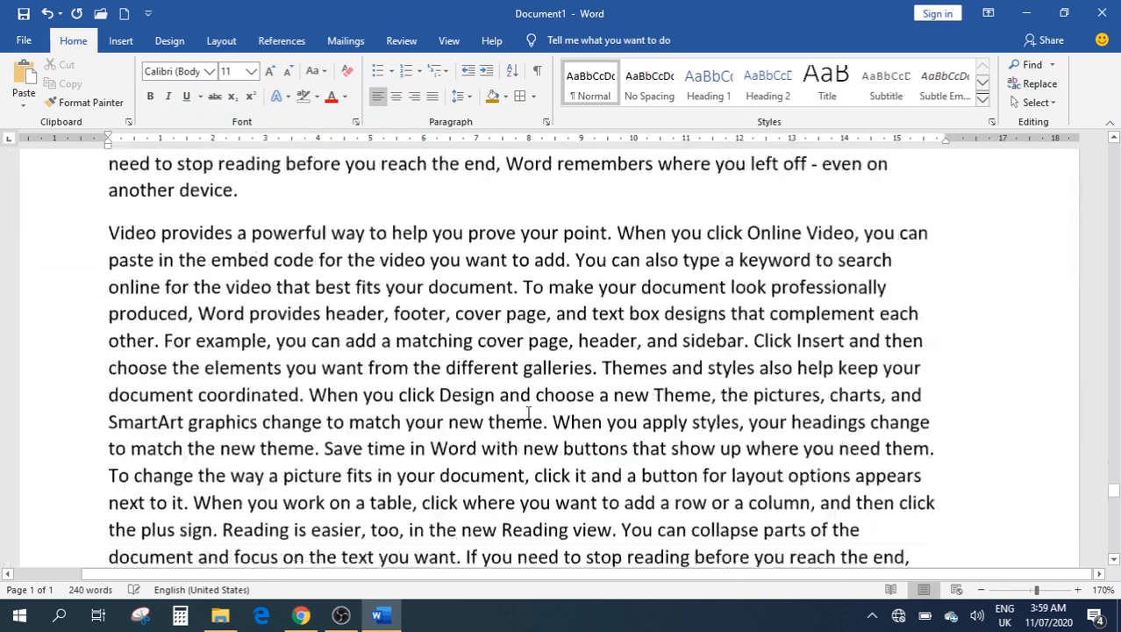
{"action": "scroll", "coordinate": [528, 412], "scroll_direction": "down", "scroll_amount": 8}
{"action": "scroll", "coordinate": [528, 412], "scroll_direction": "down", "scroll_amount": 15}
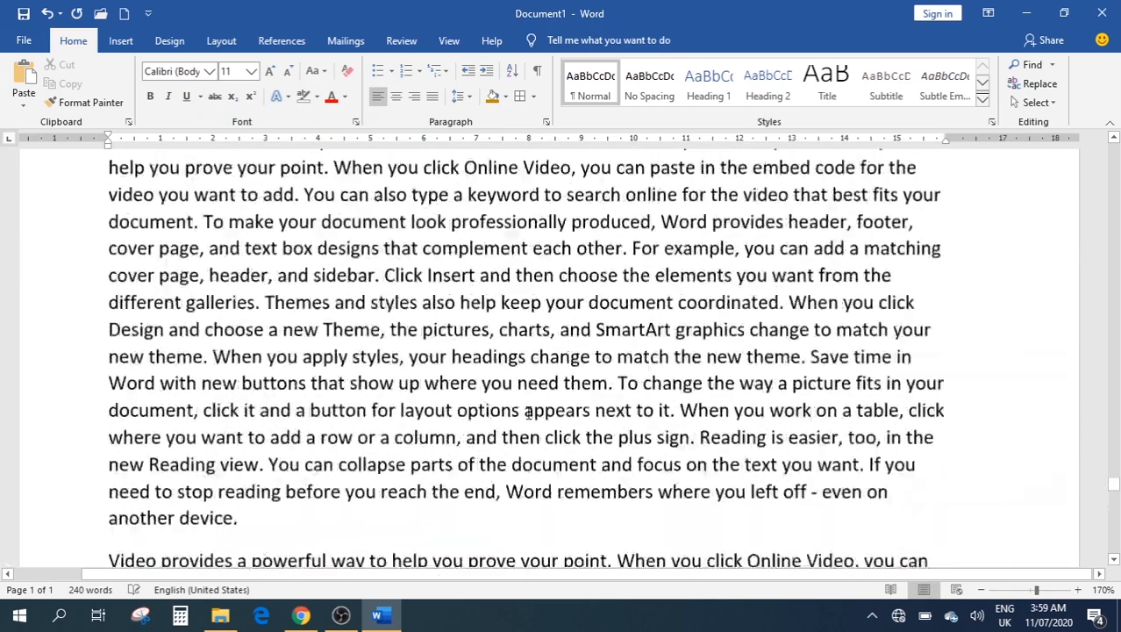
{"action": "scroll", "coordinate": [528, 413], "scroll_direction": "down", "scroll_amount": 3}
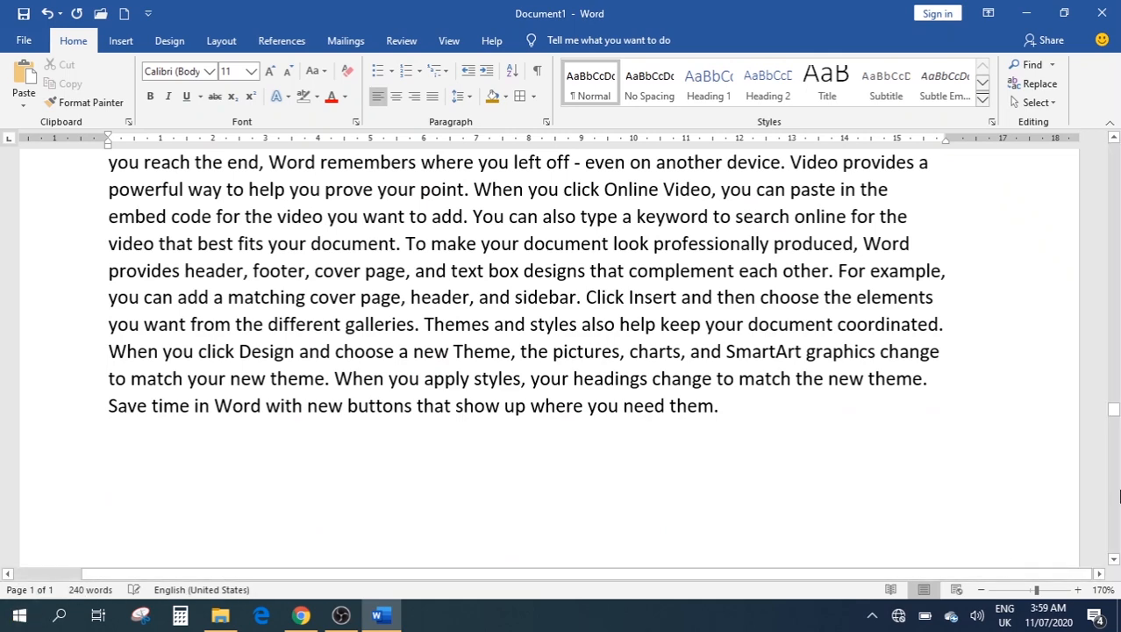
{"action": "left_click_drag", "start_coordinate": [1114, 406], "coordinate": [1113, 151]}
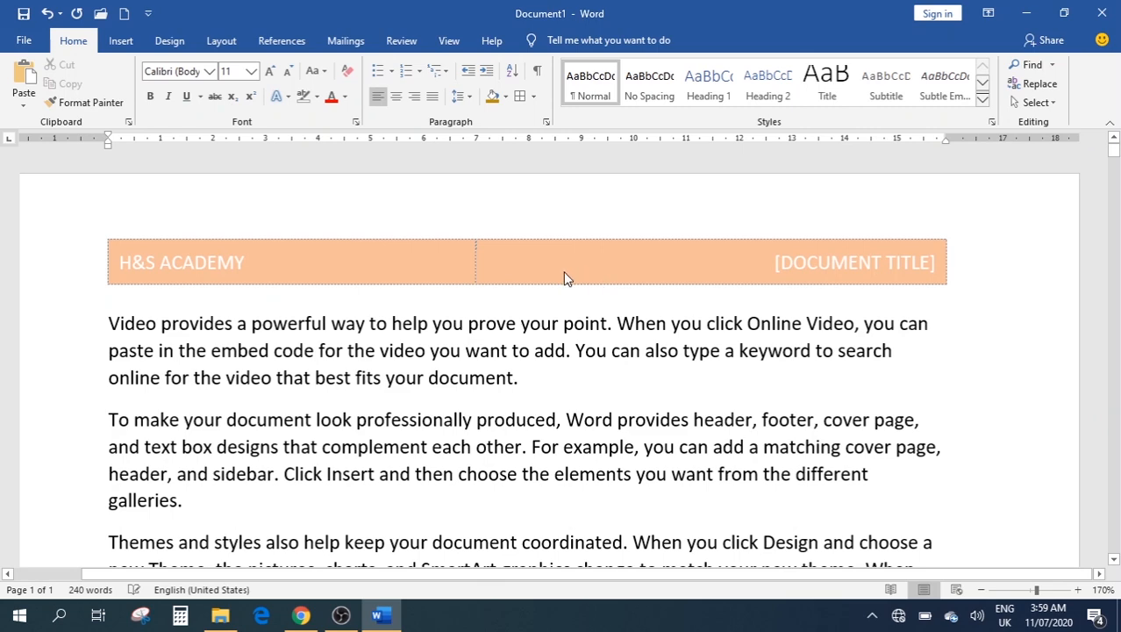
{"action": "left_click", "coordinate": [583, 360]}
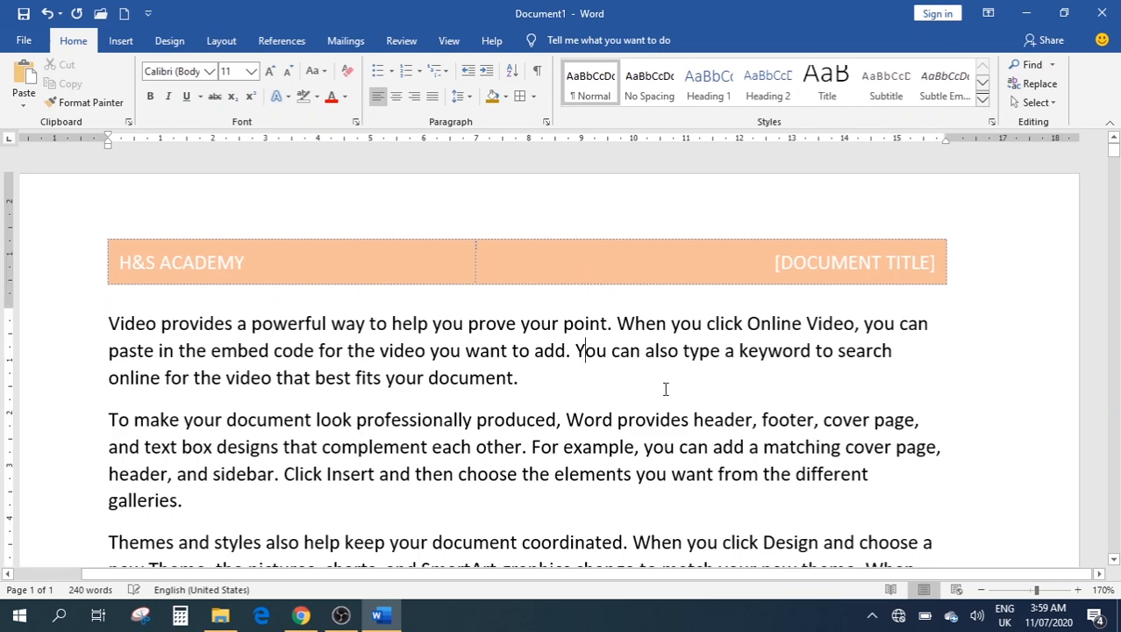
{"action": "scroll", "coordinate": [665, 389], "scroll_direction": "down", "scroll_amount": 4}
{"action": "scroll", "coordinate": [665, 389], "scroll_direction": "up", "scroll_amount": 4}
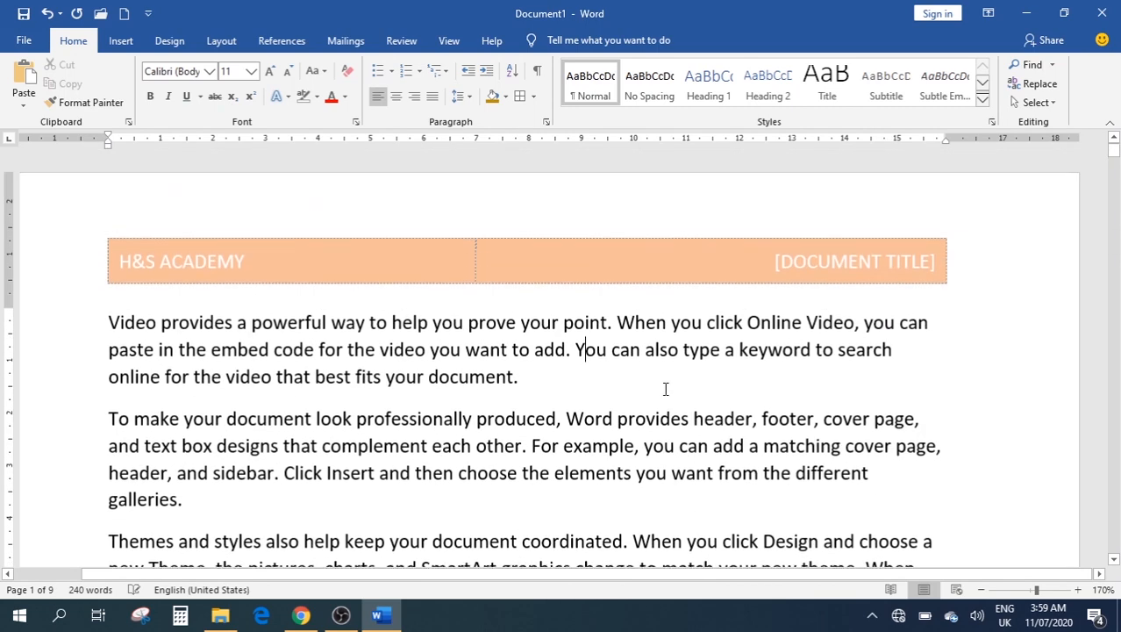
{"action": "scroll", "coordinate": [693, 360], "scroll_direction": "down", "scroll_amount": 10}
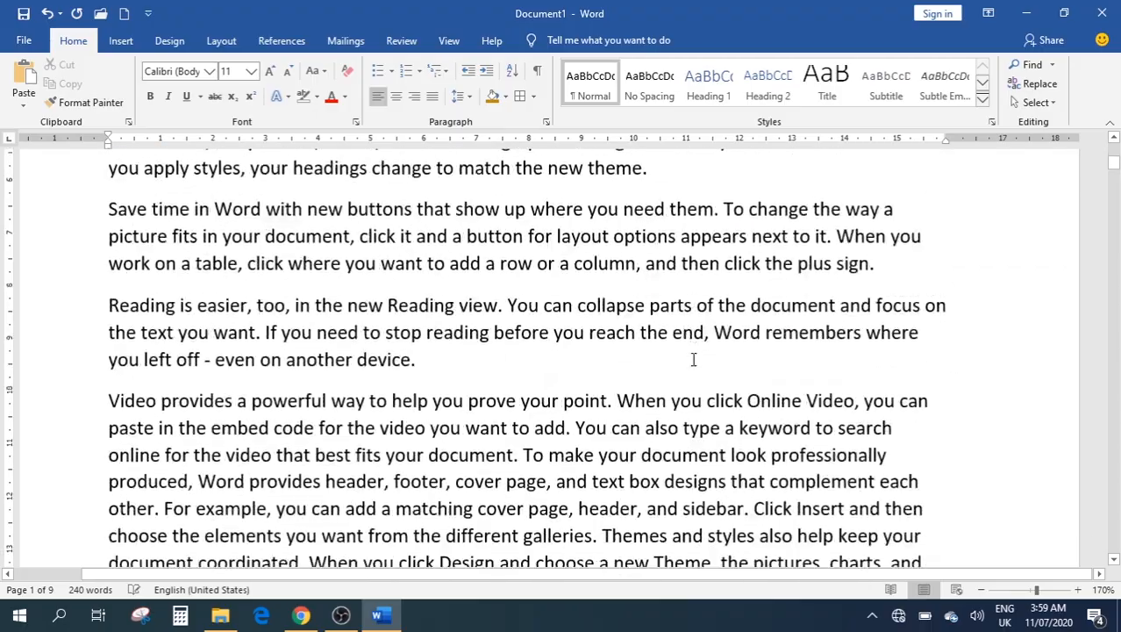
{"action": "scroll", "coordinate": [693, 365], "scroll_direction": "down", "scroll_amount": 5}
{"action": "scroll", "coordinate": [693, 357], "scroll_direction": "down", "scroll_amount": 12}
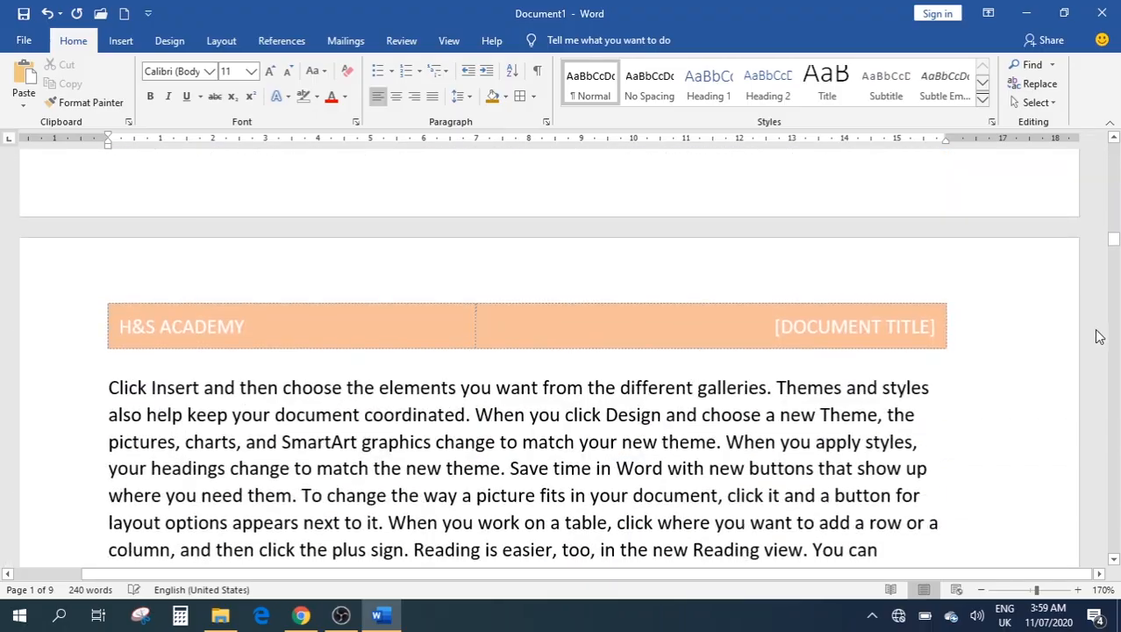
{"action": "left_click_drag", "start_coordinate": [1114, 237], "coordinate": [1107, 144]}
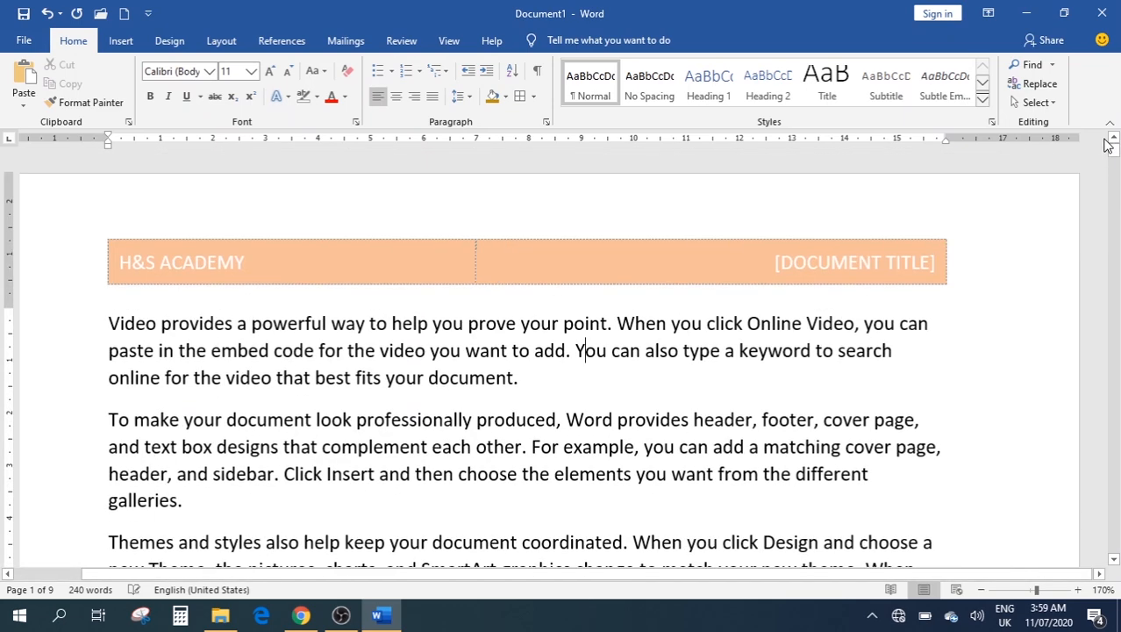
Add the Semaphore footer so each page shows 'Page X of 9'
{"action": "left_click", "coordinate": [120, 40]}
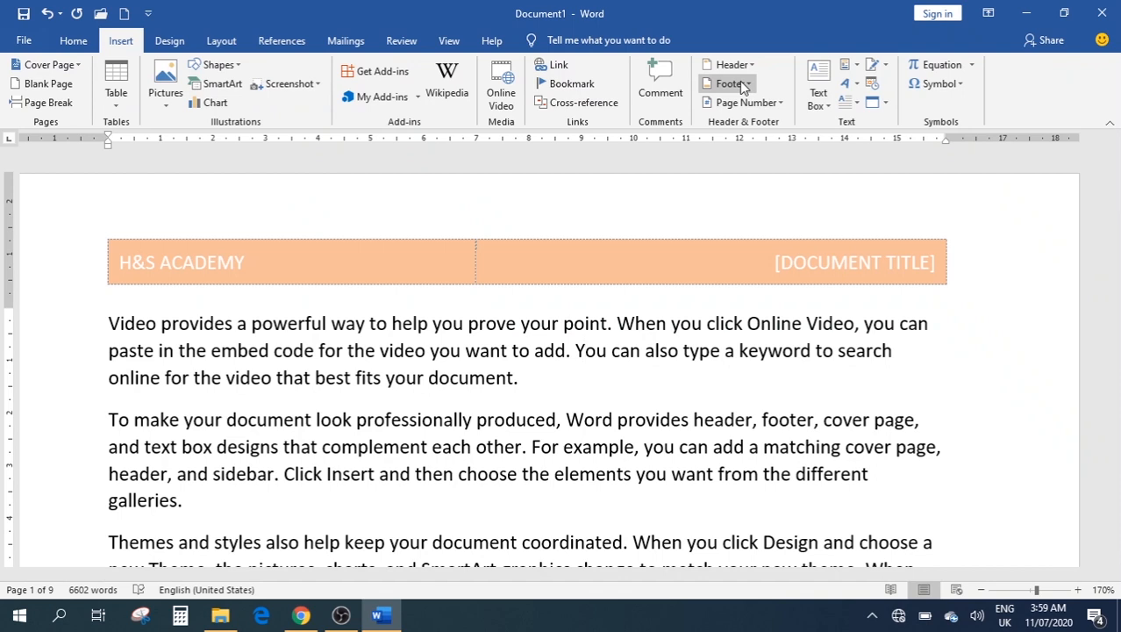
{"action": "left_click", "coordinate": [743, 85]}
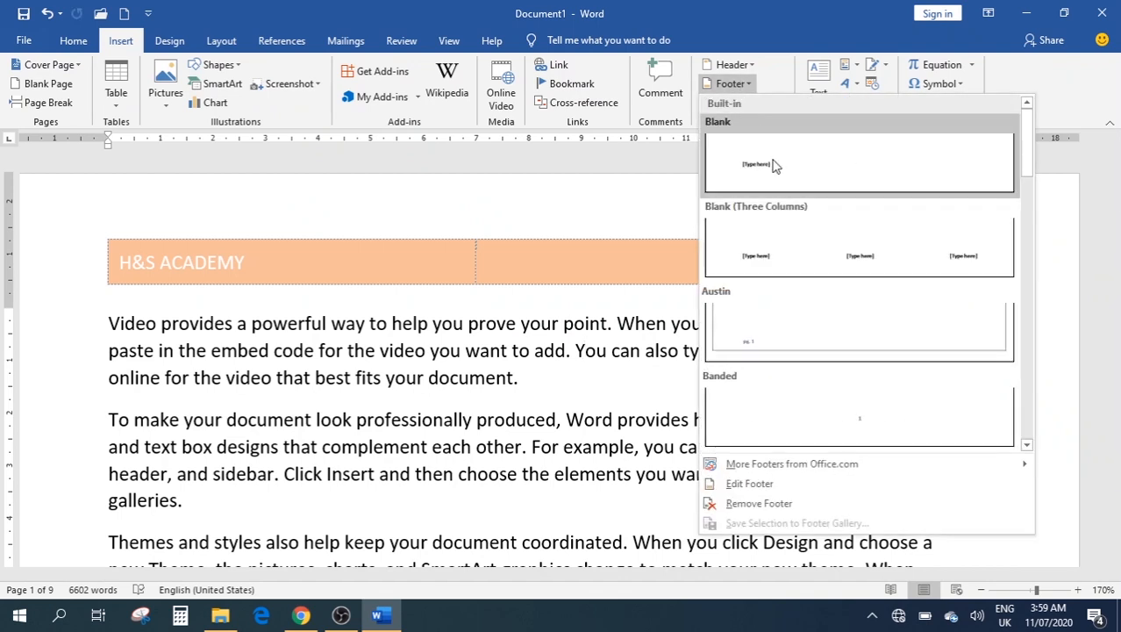
{"action": "scroll", "coordinate": [868, 342], "scroll_direction": "down", "scroll_amount": 5}
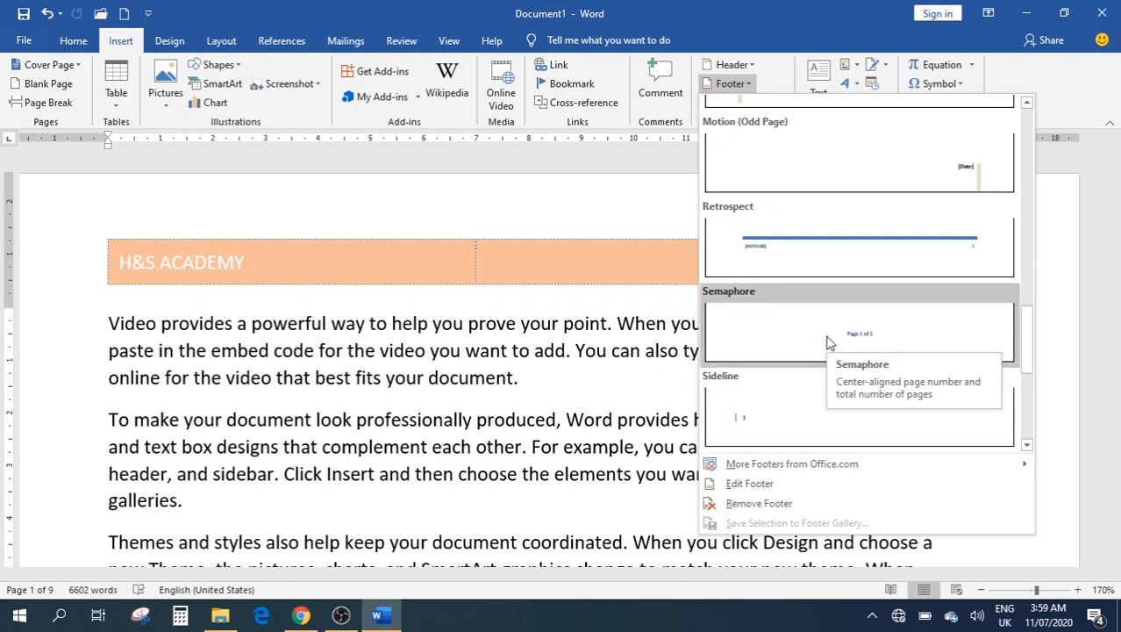
{"action": "left_click", "coordinate": [828, 343]}
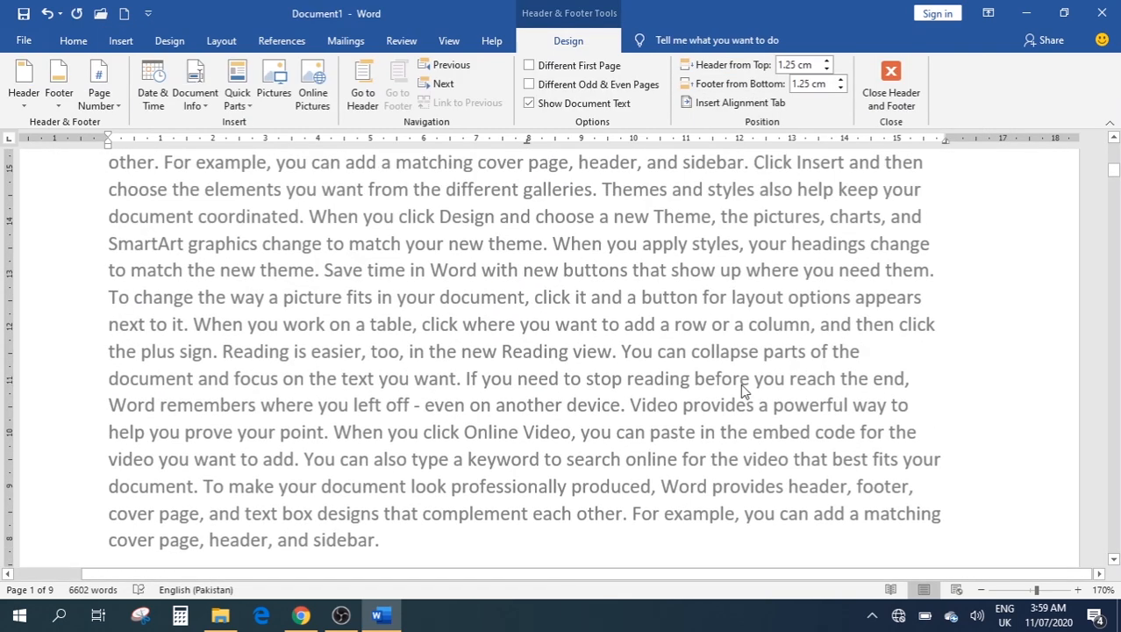
{"action": "scroll", "coordinate": [745, 391], "scroll_direction": "up", "scroll_amount": 8}
{"action": "scroll", "coordinate": [743, 391], "scroll_direction": "down", "scroll_amount": 11}
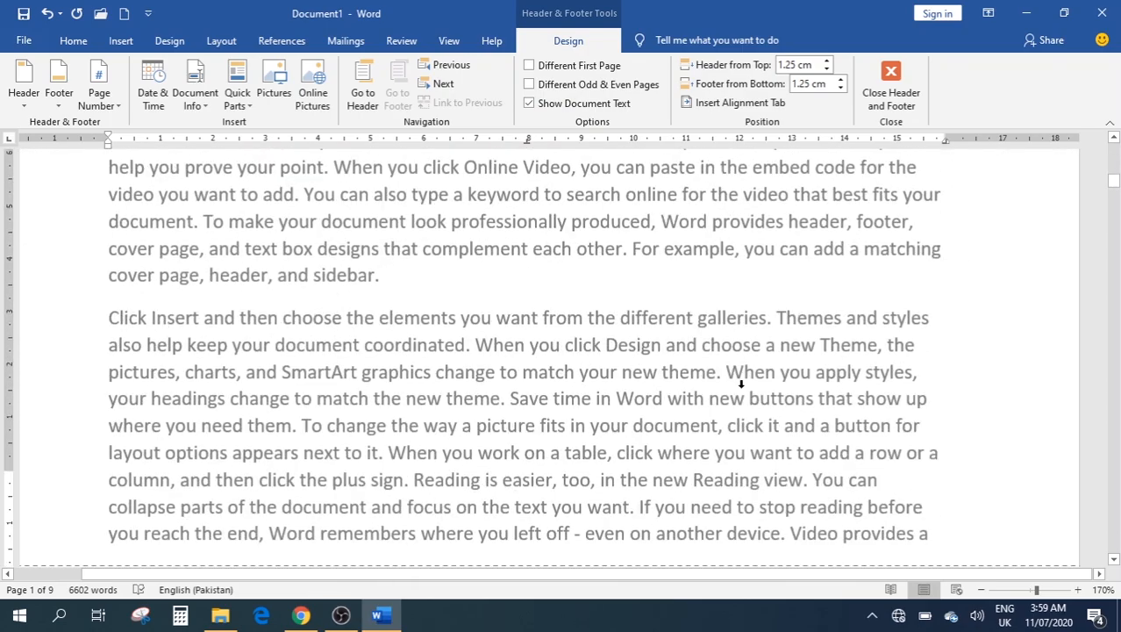
{"action": "scroll", "coordinate": [729, 377], "scroll_direction": "down", "scroll_amount": 5}
{"action": "scroll", "coordinate": [626, 288], "scroll_direction": "down", "scroll_amount": 10}
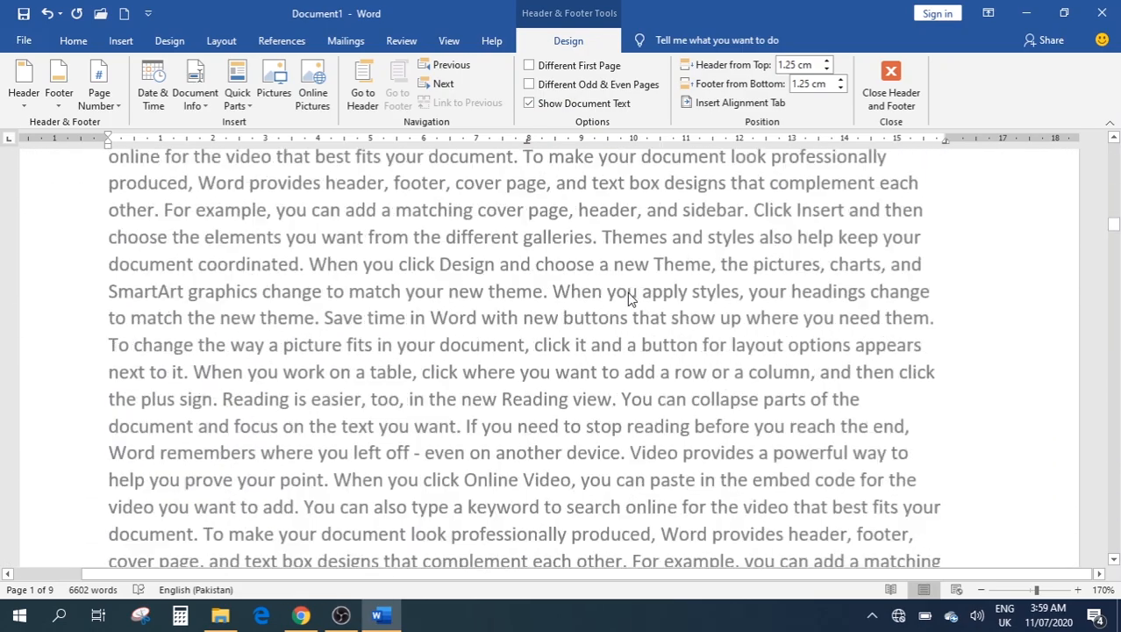
{"action": "scroll", "coordinate": [627, 292], "scroll_direction": "down", "scroll_amount": 5}
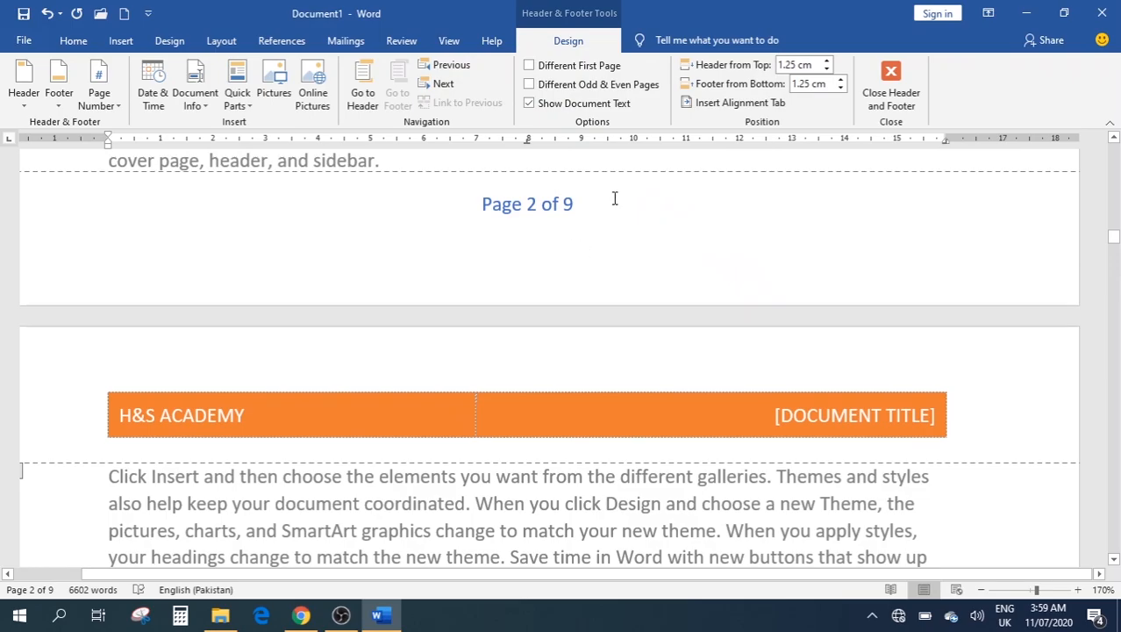
{"action": "left_click_drag", "start_coordinate": [1114, 239], "coordinate": [1113, 151]}
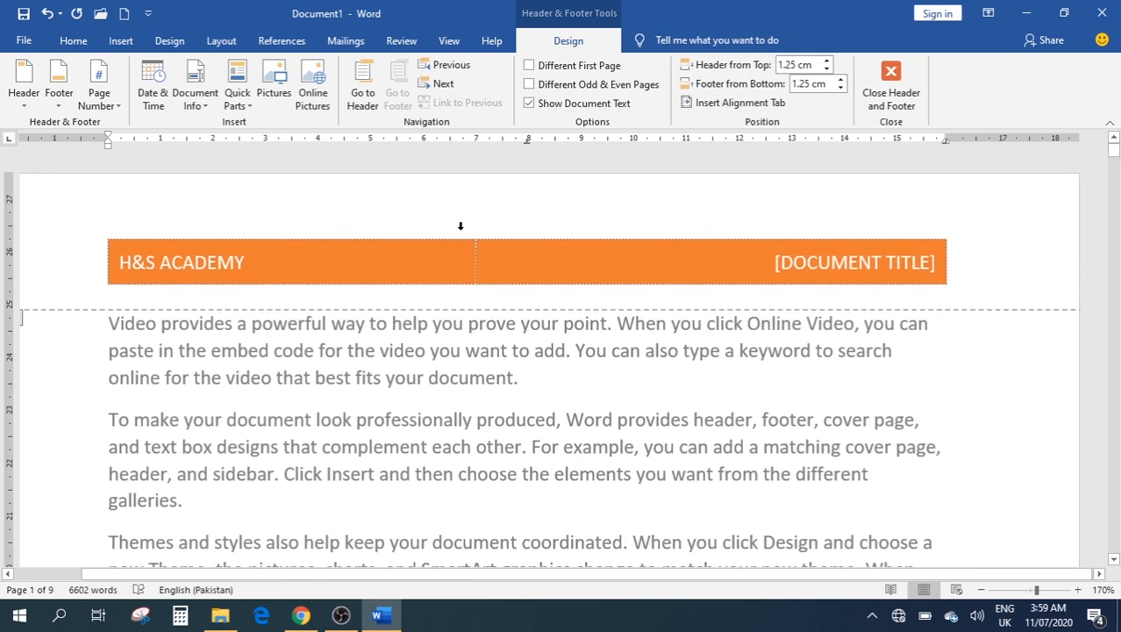
Select all the body text and delete it
{"action": "left_click", "coordinate": [122, 40]}
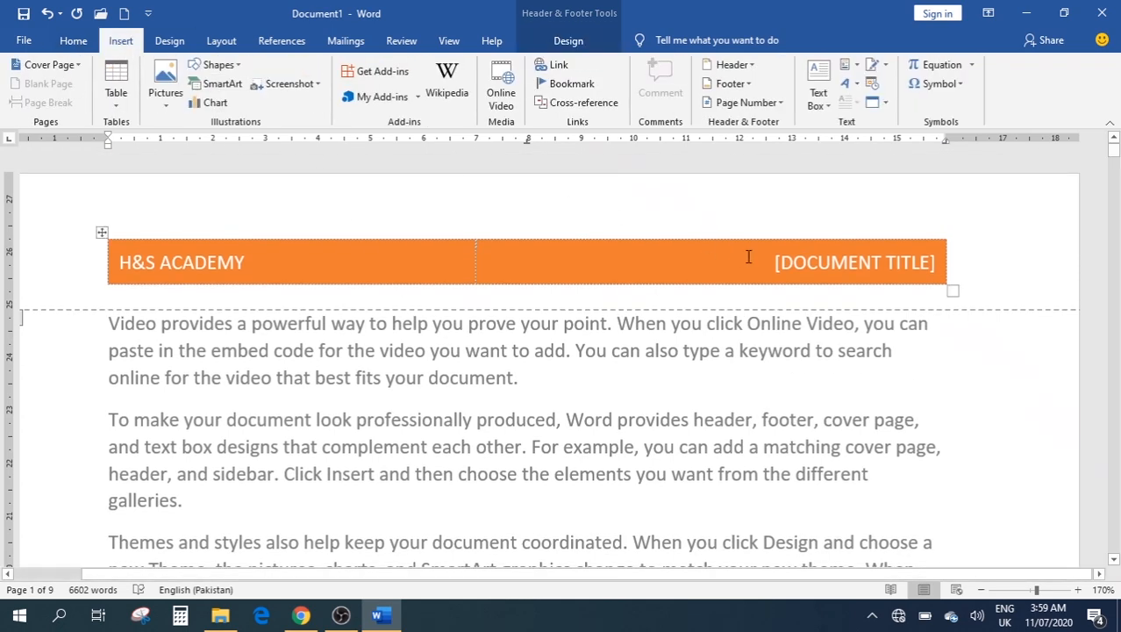
{"action": "triple_click", "coordinate": [751, 365]}
{"action": "key", "text": "ctrl+a"}
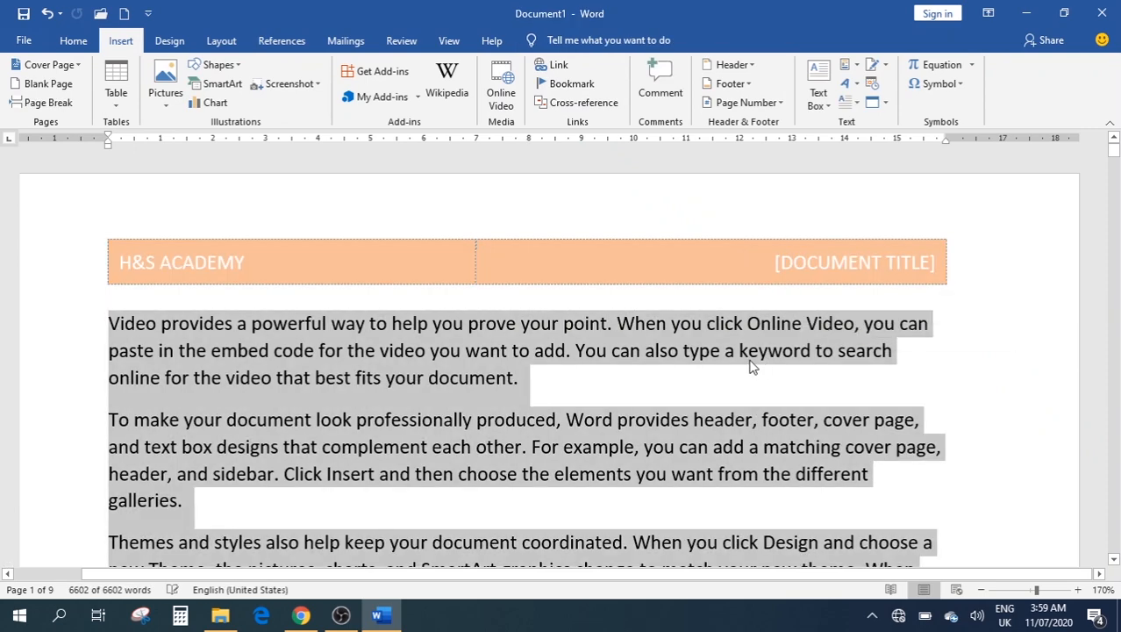
{"action": "key", "text": "Delete"}
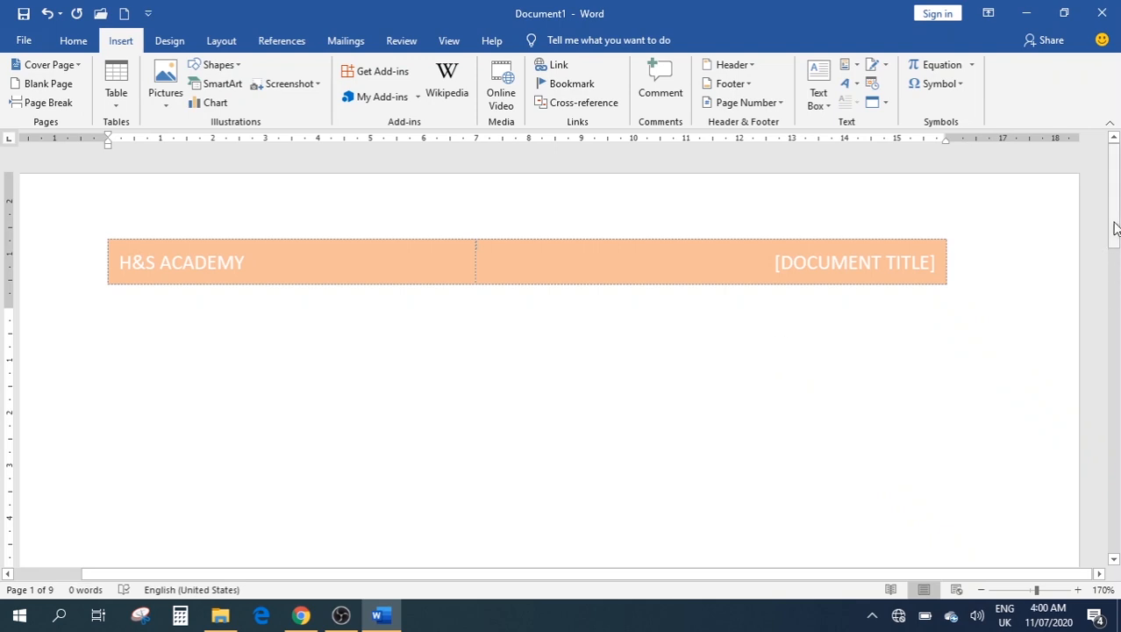
{"action": "left_click_drag", "start_coordinate": [1115, 226], "coordinate": [1117, 155]}
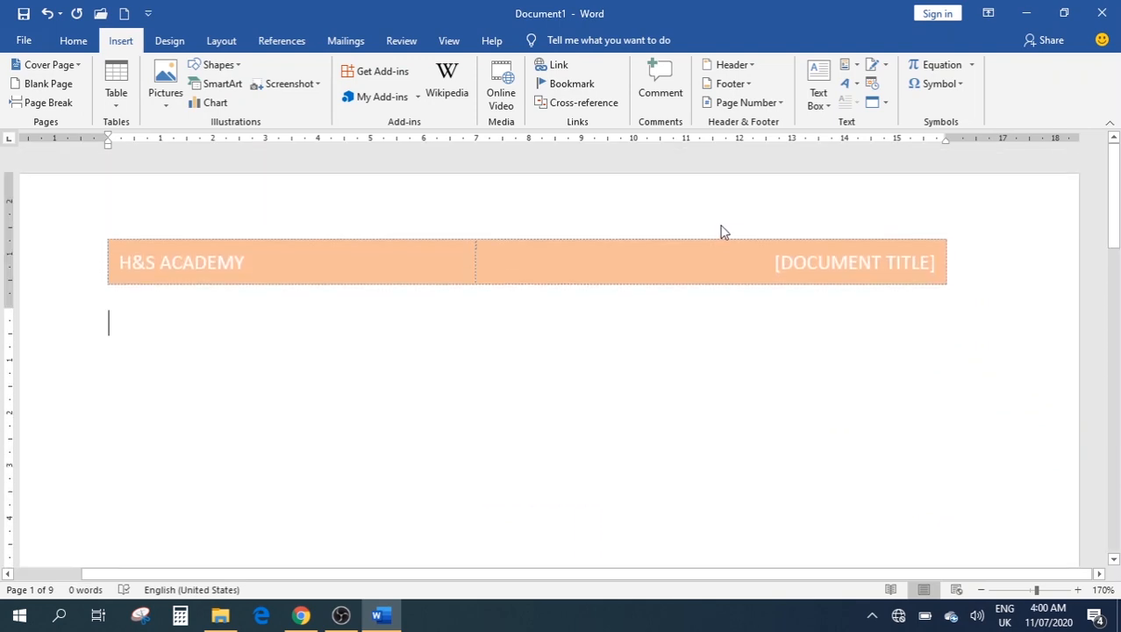
Delete the H&S ACADEMY header table and return to the body
{"action": "double_click", "coordinate": [721, 225]}
{"action": "left_click", "coordinate": [718, 224]}
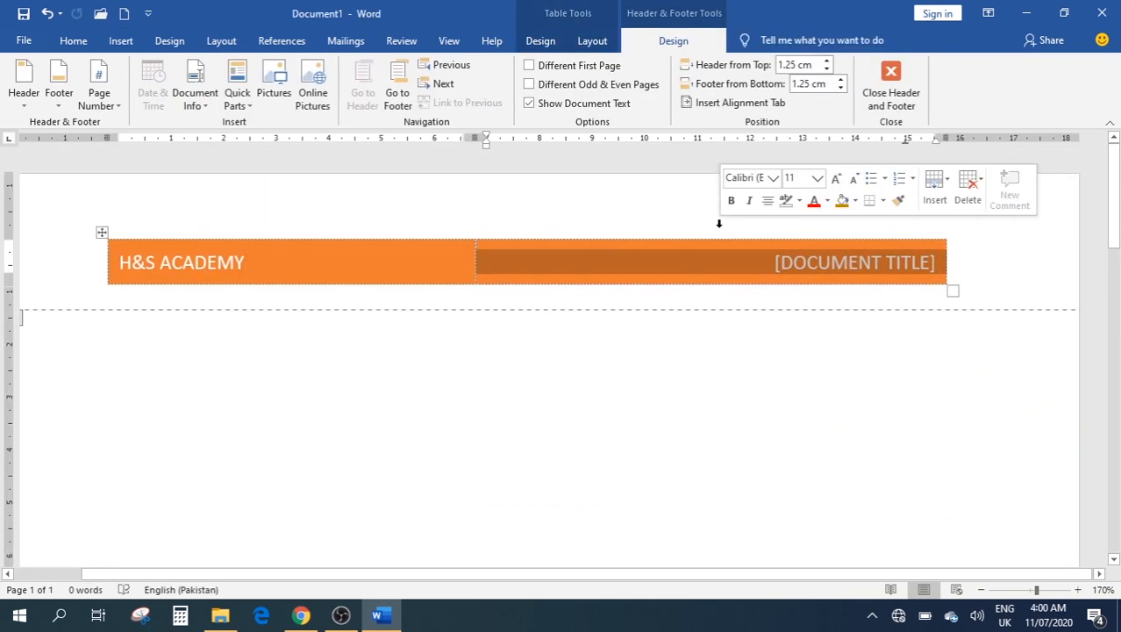
{"action": "key", "text": "ctrl+a"}
{"action": "key", "text": "Delete"}
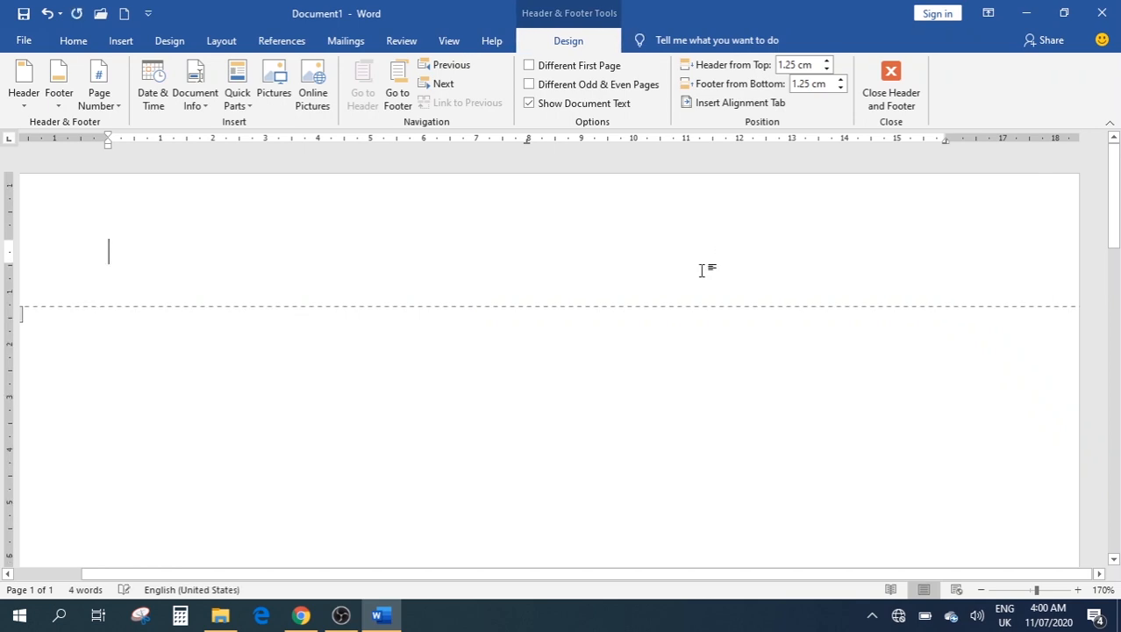
{"action": "double_click", "coordinate": [366, 399]}
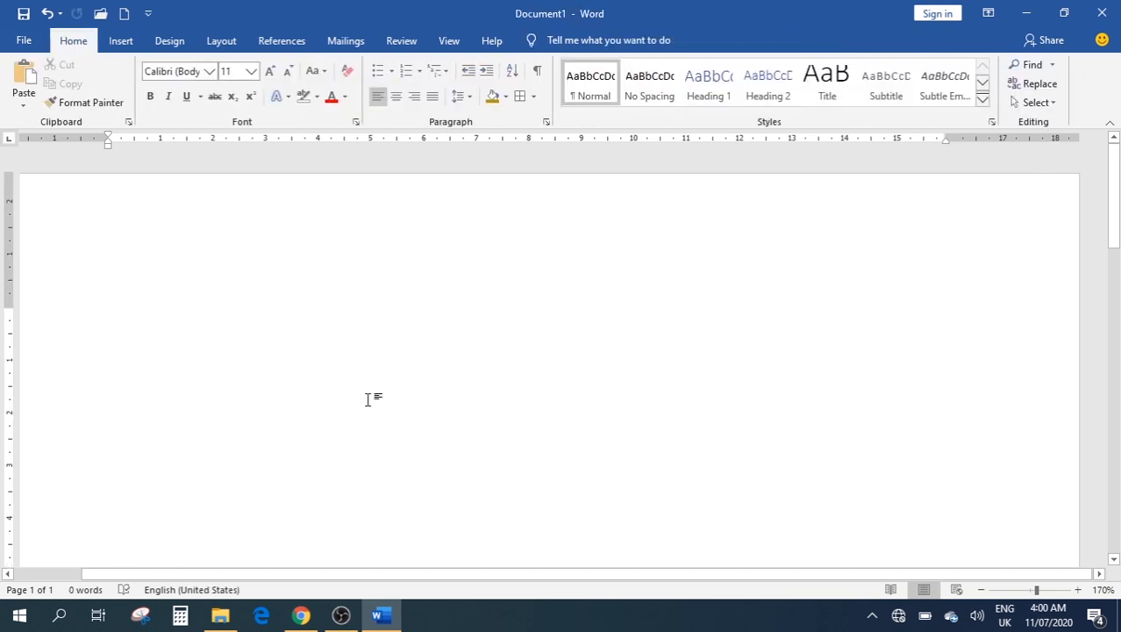
Preview the Page Number placements and close the menu without adding a number
{"action": "left_click", "coordinate": [121, 41]}
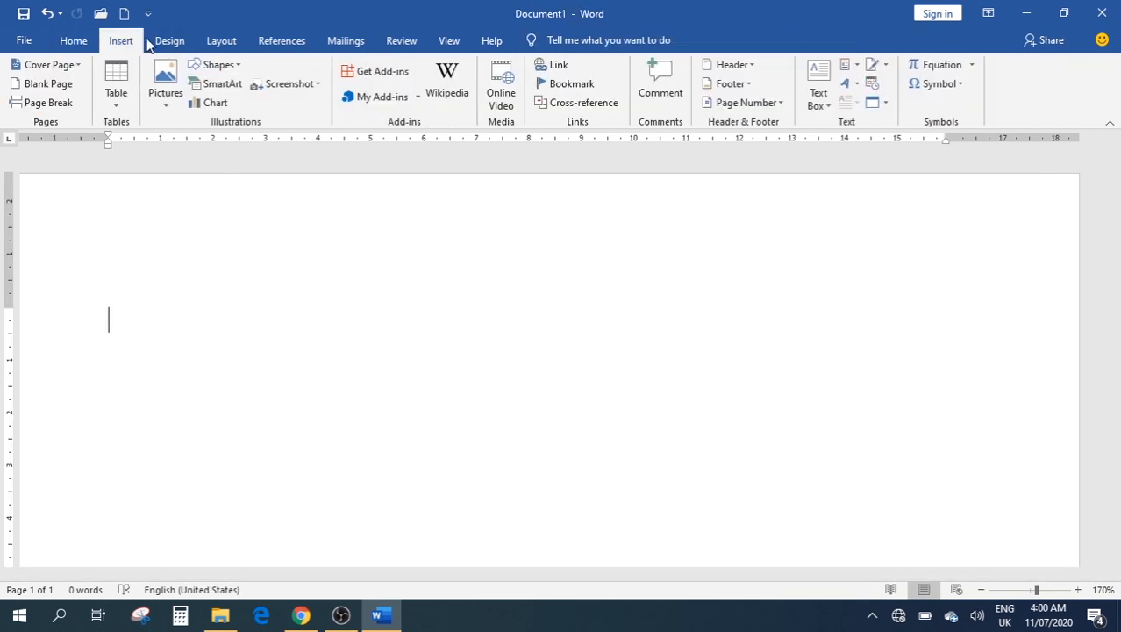
{"action": "left_click", "coordinate": [760, 106]}
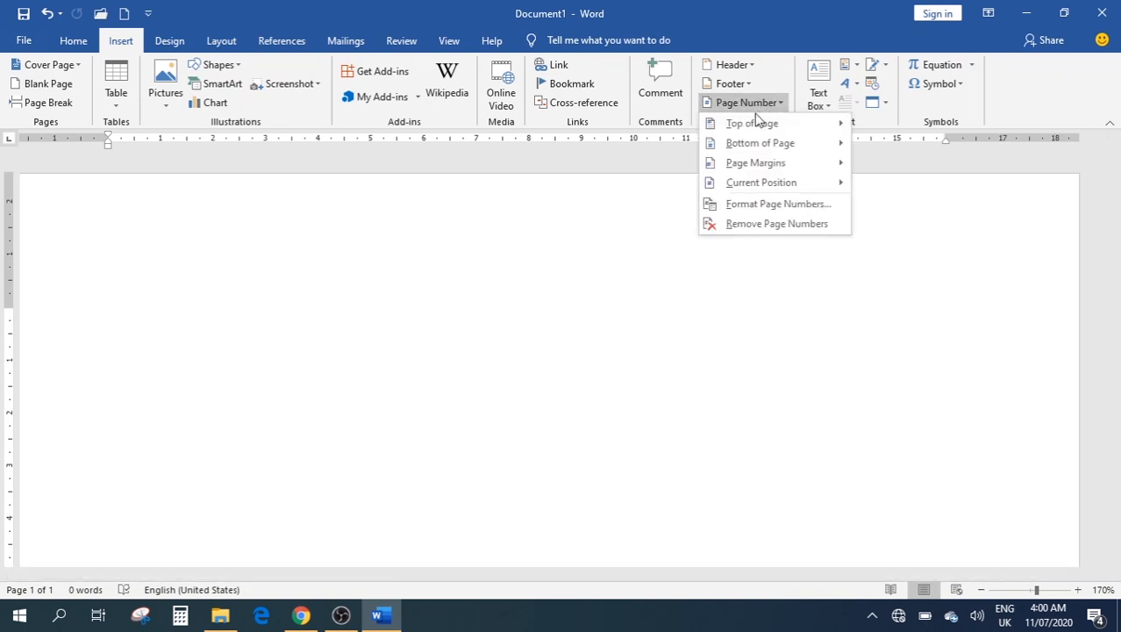
{"action": "mouse_move", "coordinate": [758, 127]}
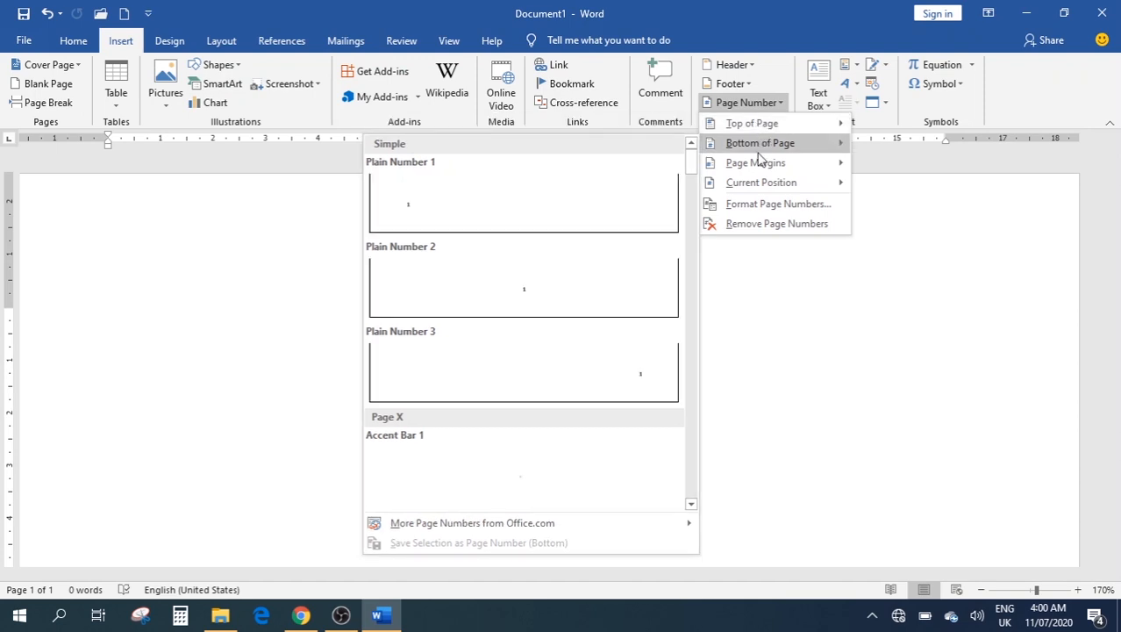
{"action": "mouse_move", "coordinate": [739, 167]}
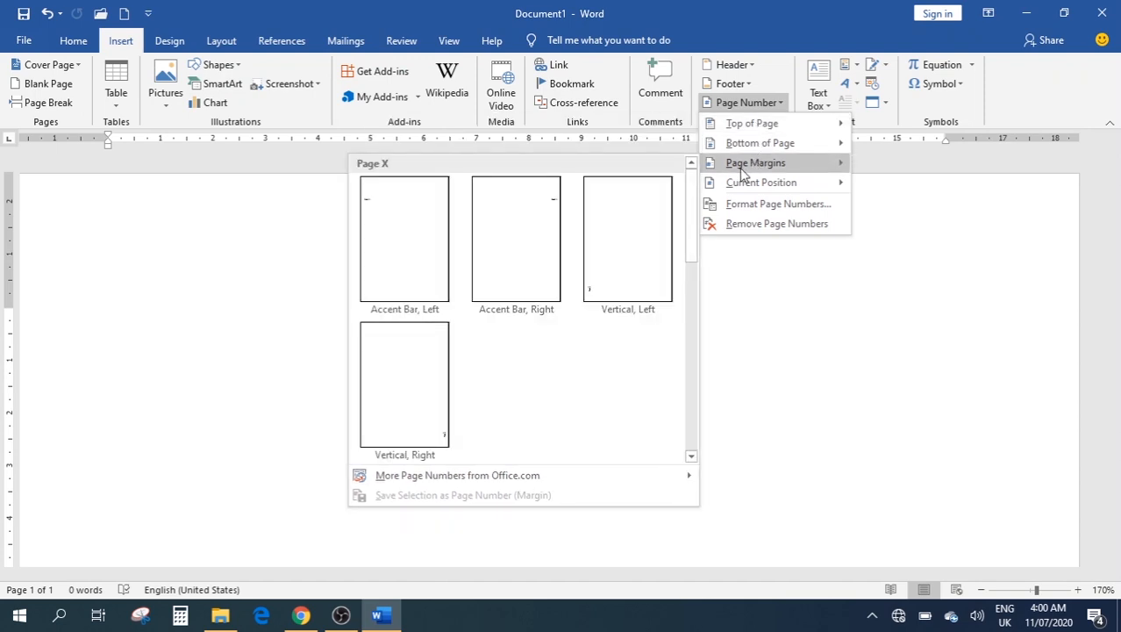
{"action": "mouse_move", "coordinate": [754, 190]}
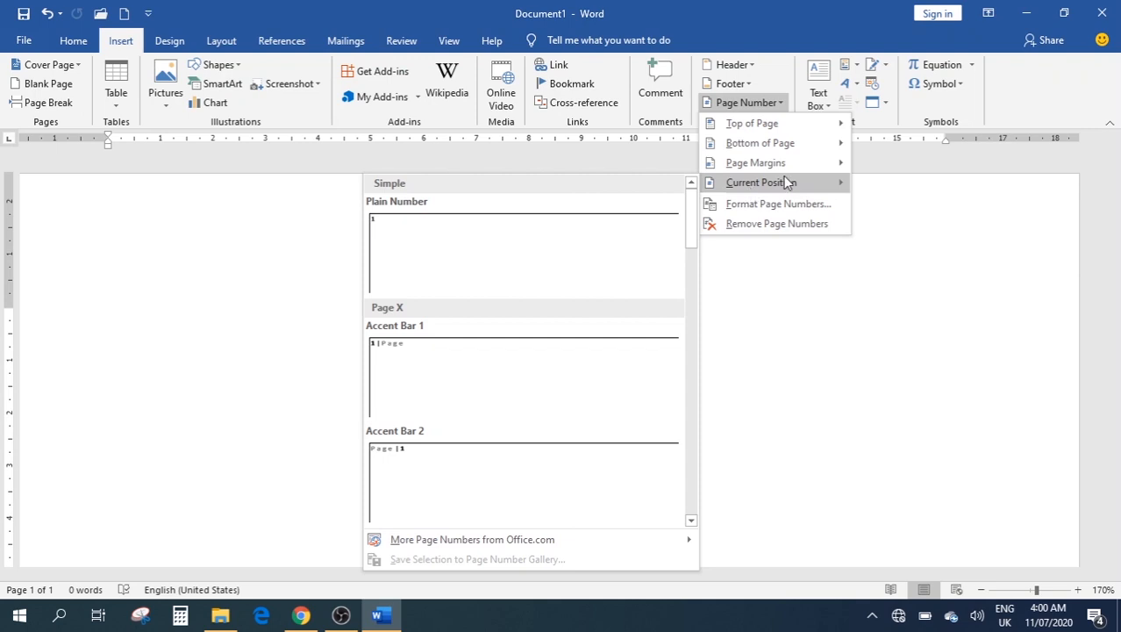
{"action": "left_click", "coordinate": [939, 229]}
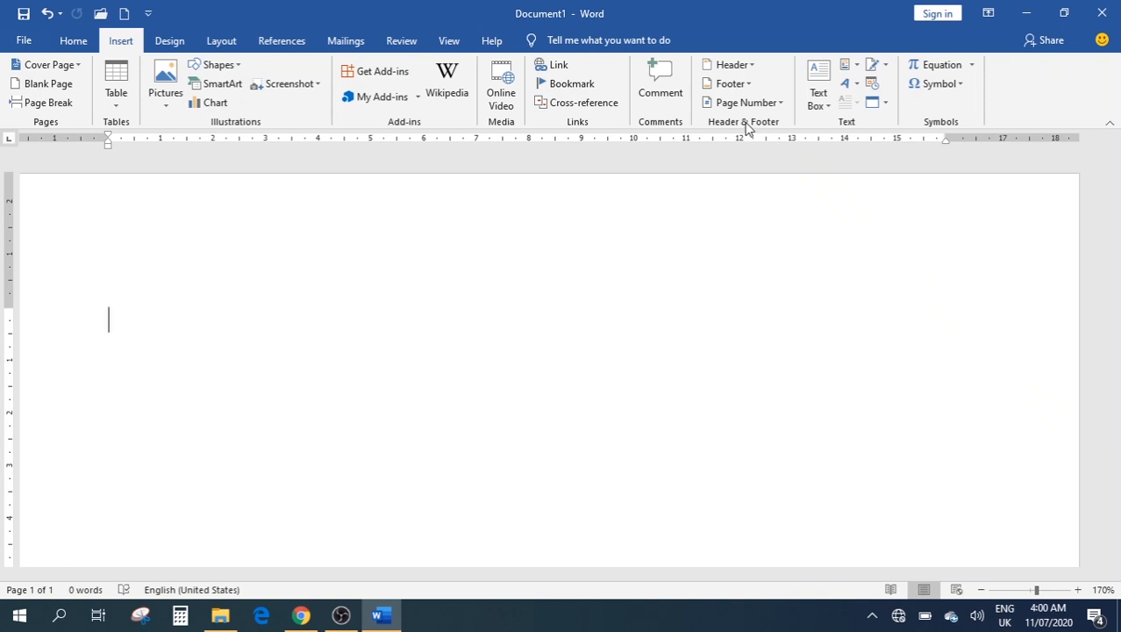
Insert an Austin Quote text box on the blank page and deselect it
{"action": "left_click", "coordinate": [818, 94]}
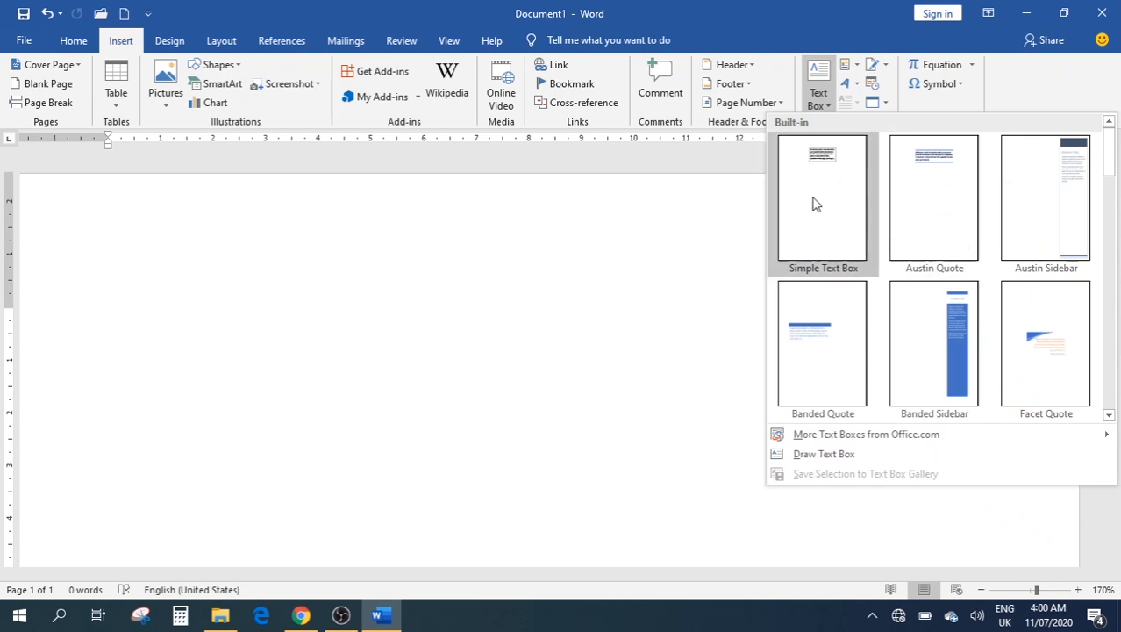
{"action": "left_click", "coordinate": [943, 200]}
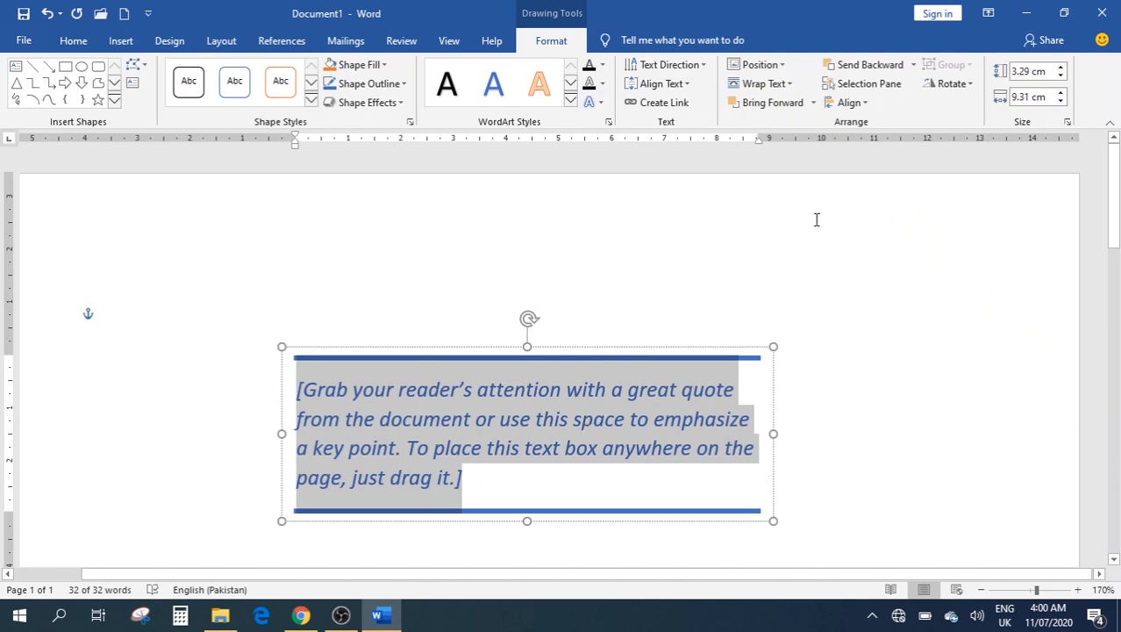
{"action": "scroll", "coordinate": [525, 326], "scroll_direction": "down", "scroll_amount": 3}
{"action": "left_click", "coordinate": [526, 325]}
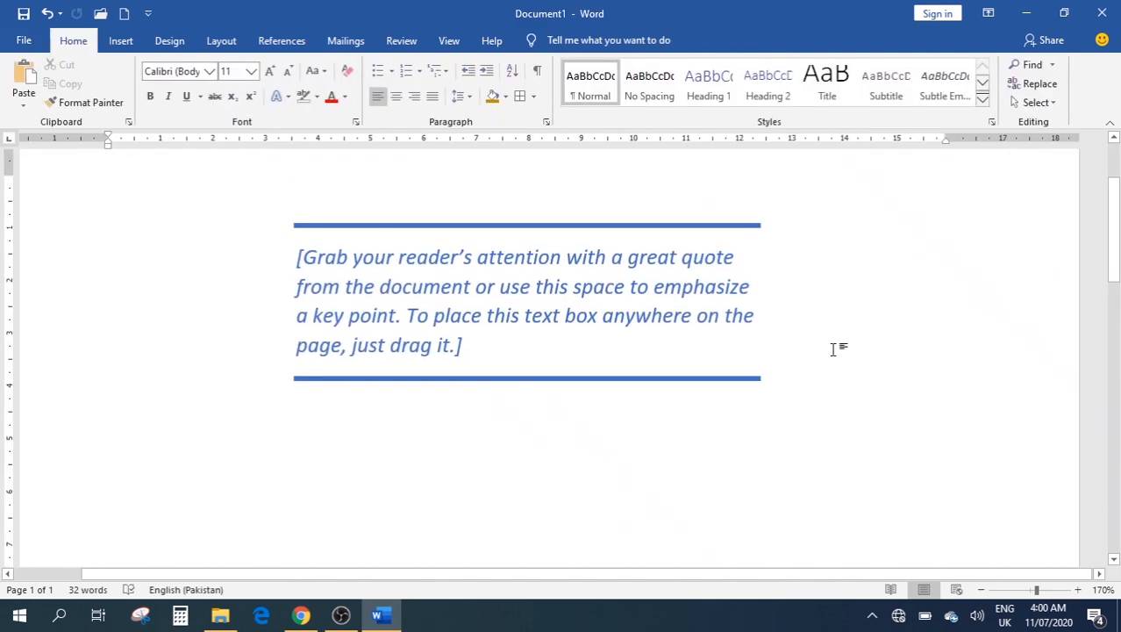
{"action": "scroll", "coordinate": [840, 350], "scroll_direction": "up", "scroll_amount": 3}
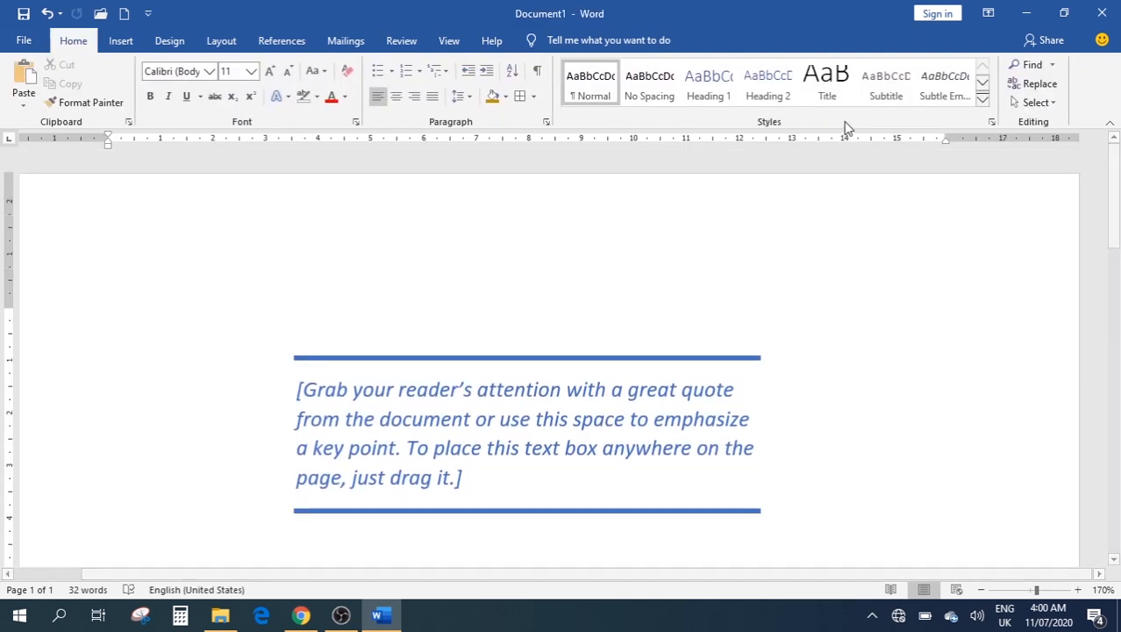
{"action": "left_click", "coordinate": [130, 40]}
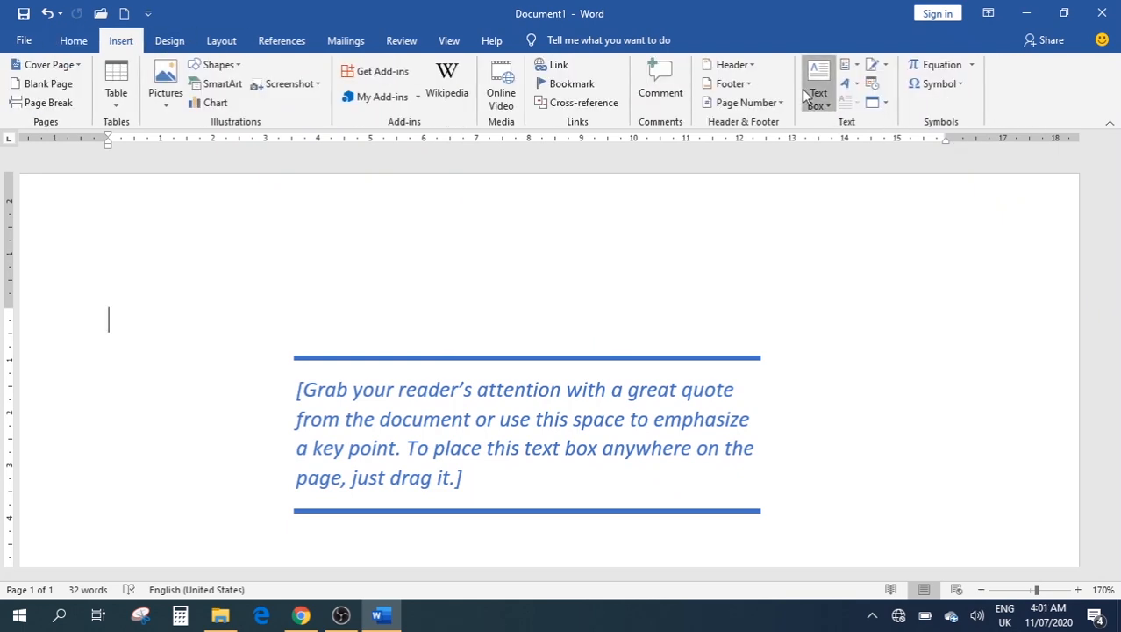
Insert a Banded Sidebar text box beside the pull quote
{"action": "left_click", "coordinate": [817, 92]}
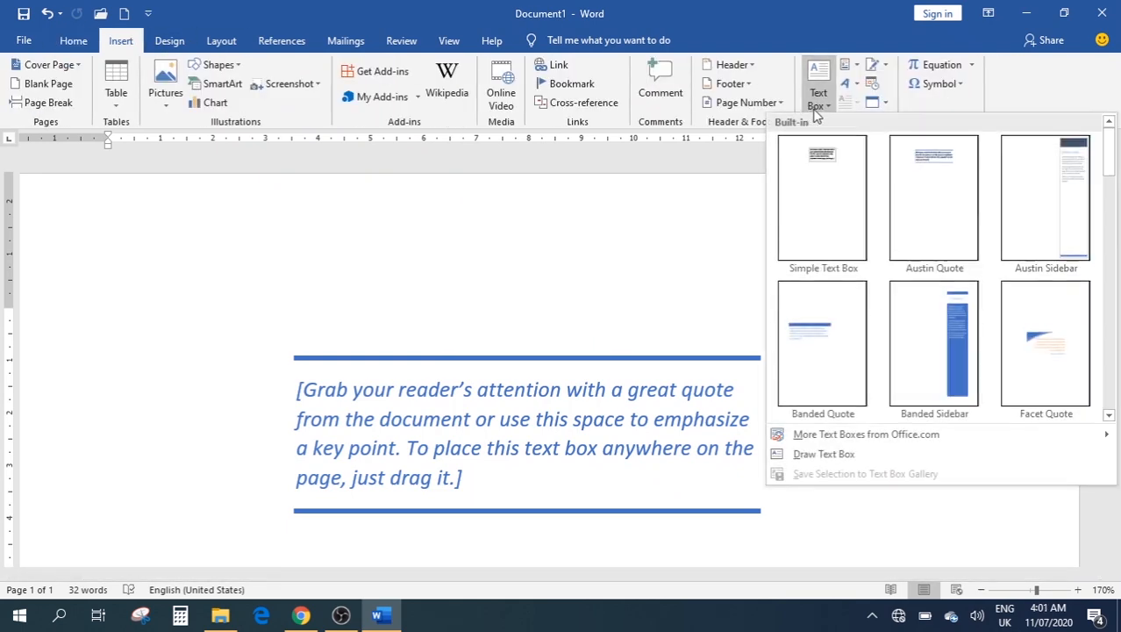
{"action": "left_click", "coordinate": [925, 359]}
{"action": "scroll", "coordinate": [912, 351], "scroll_direction": "down", "scroll_amount": 6}
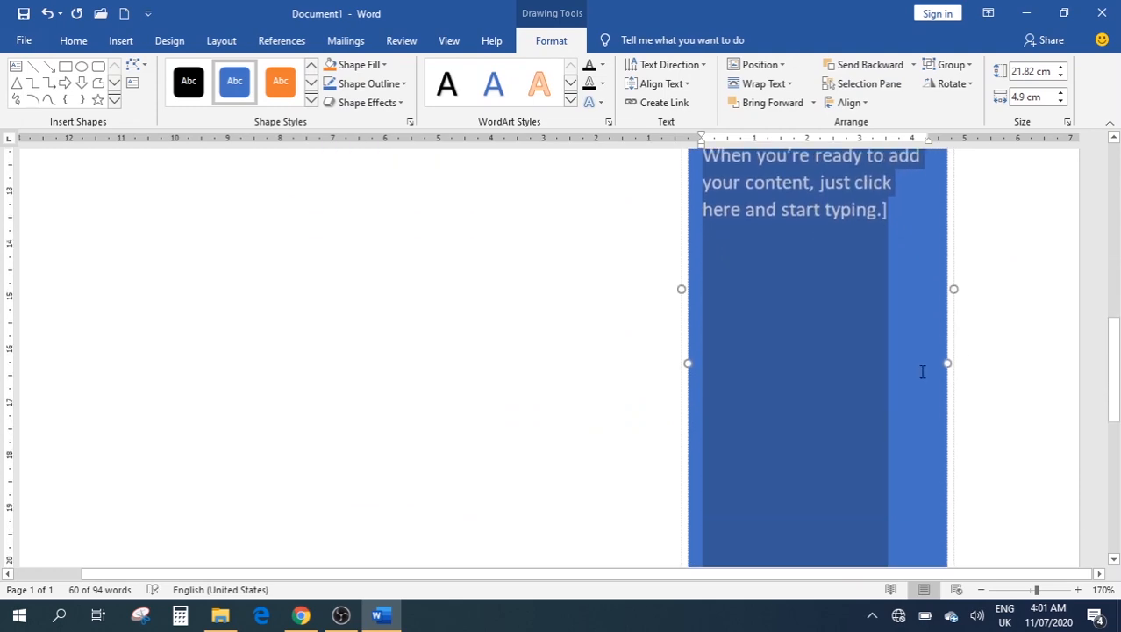
{"action": "scroll", "coordinate": [906, 377], "scroll_direction": "up", "scroll_amount": 7}
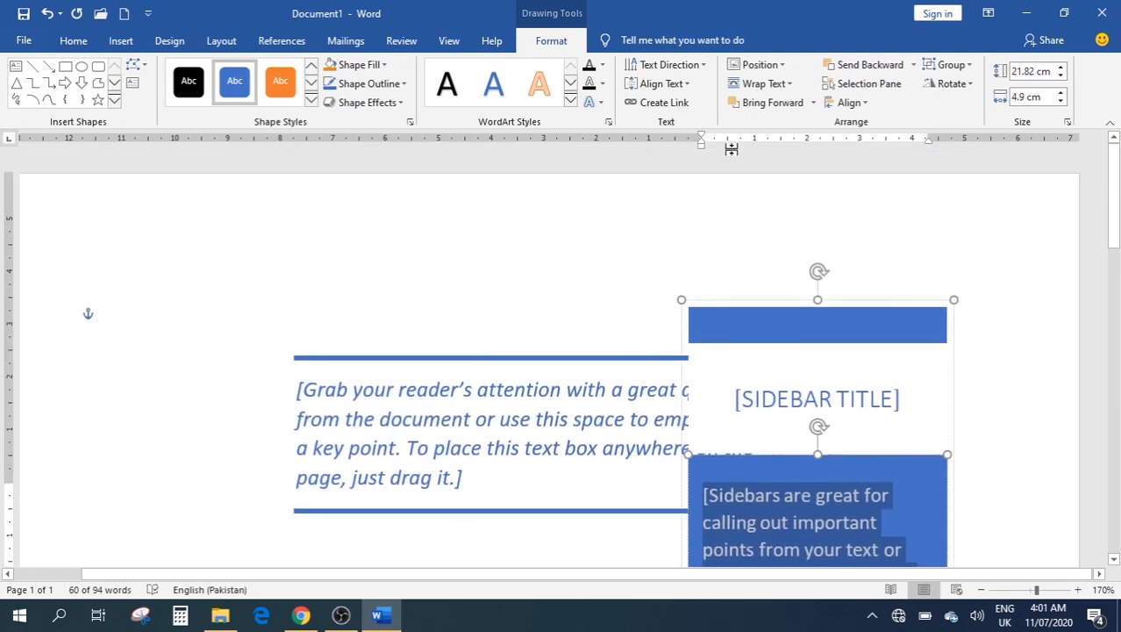
Browse the WordArt and Quick Parts choices without inserting anything, then deselect
{"action": "left_click", "coordinate": [120, 42]}
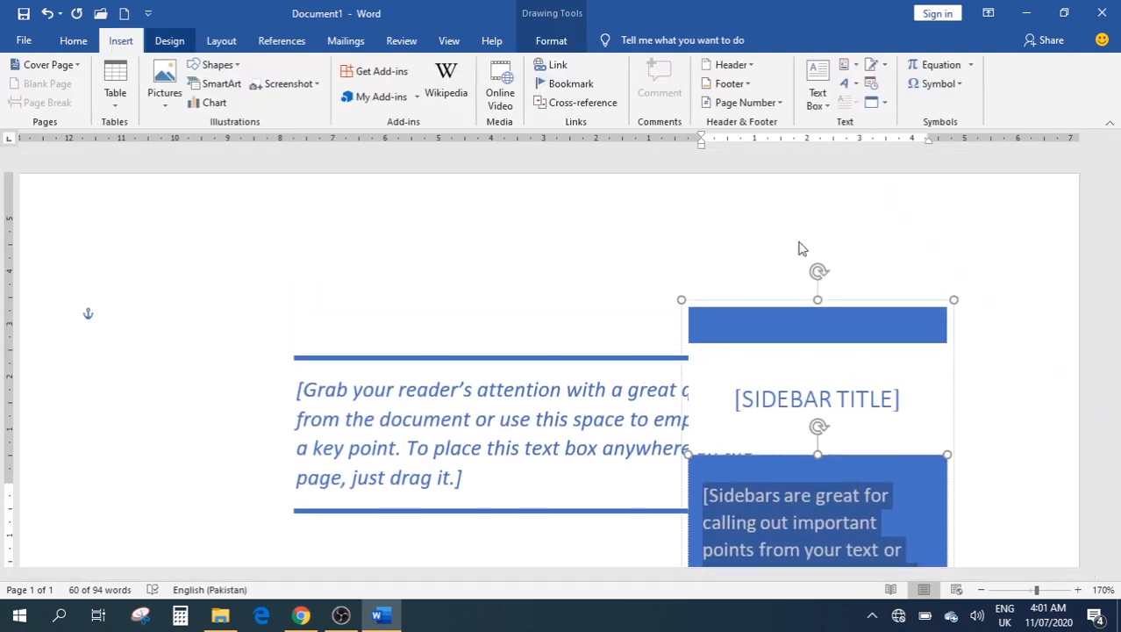
{"action": "left_click", "coordinate": [847, 85]}
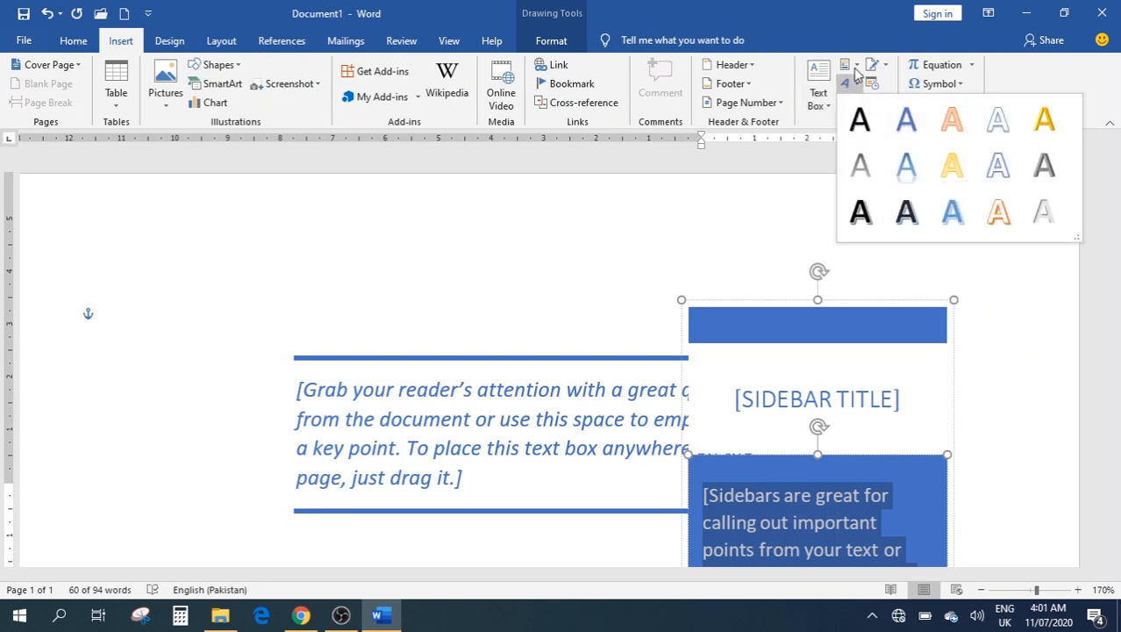
{"action": "left_click", "coordinate": [858, 69]}
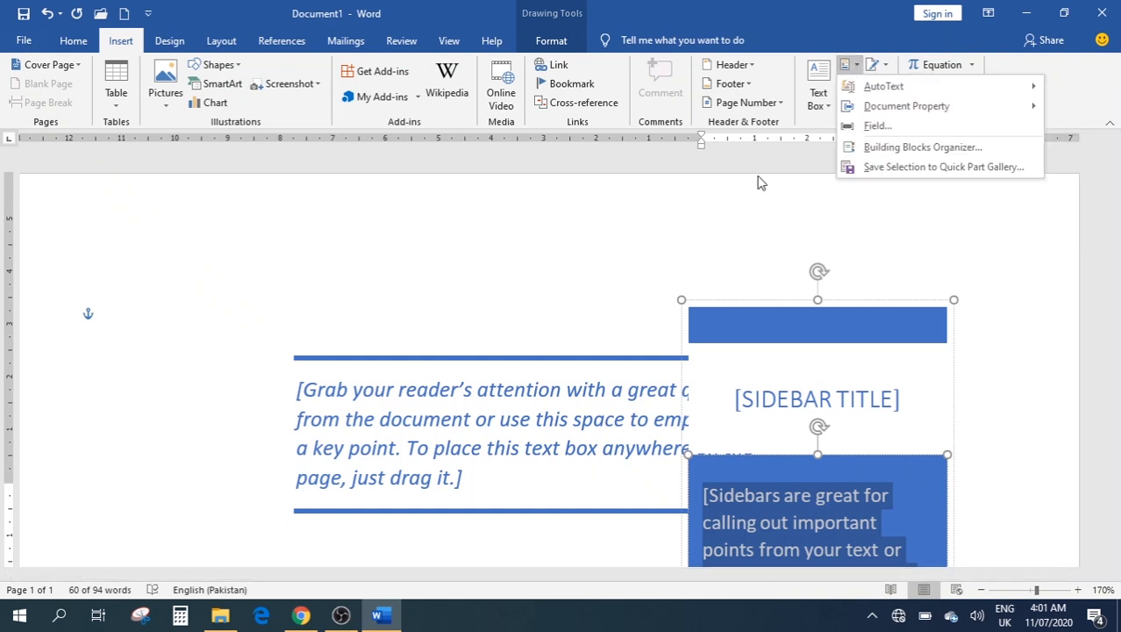
{"action": "left_click", "coordinate": [759, 241]}
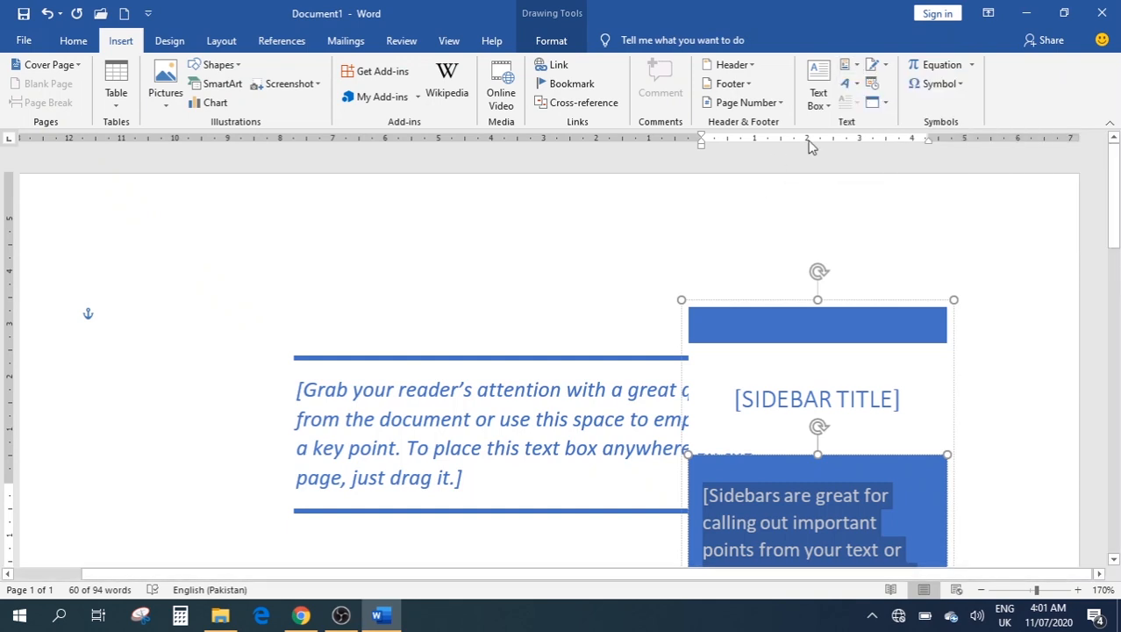
{"action": "left_click", "coordinate": [856, 70]}
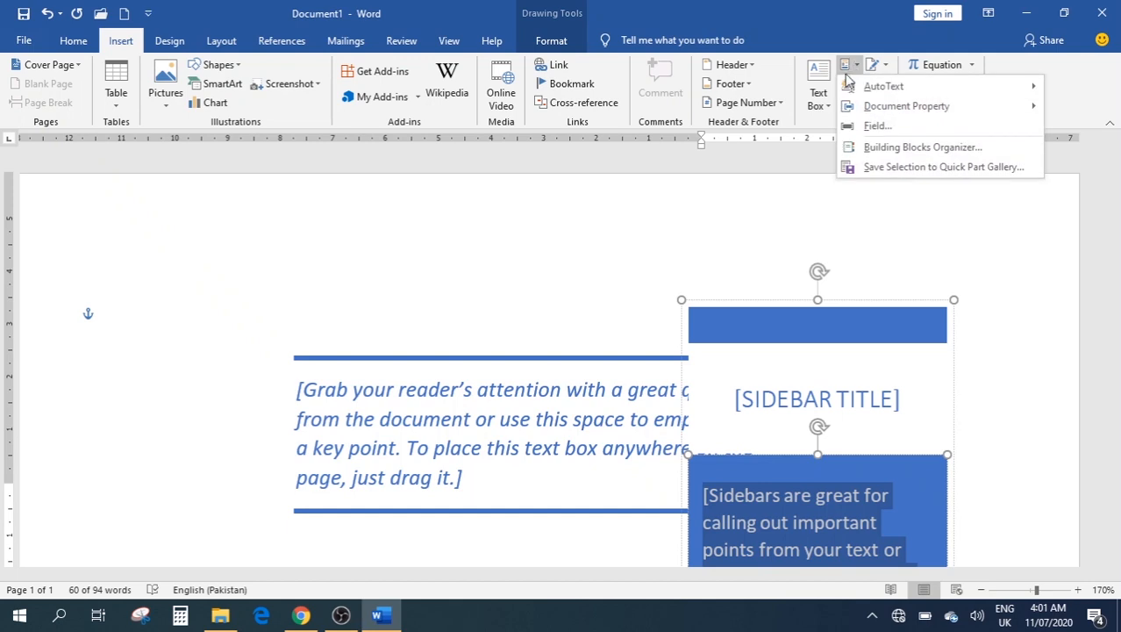
{"action": "left_click", "coordinate": [796, 202]}
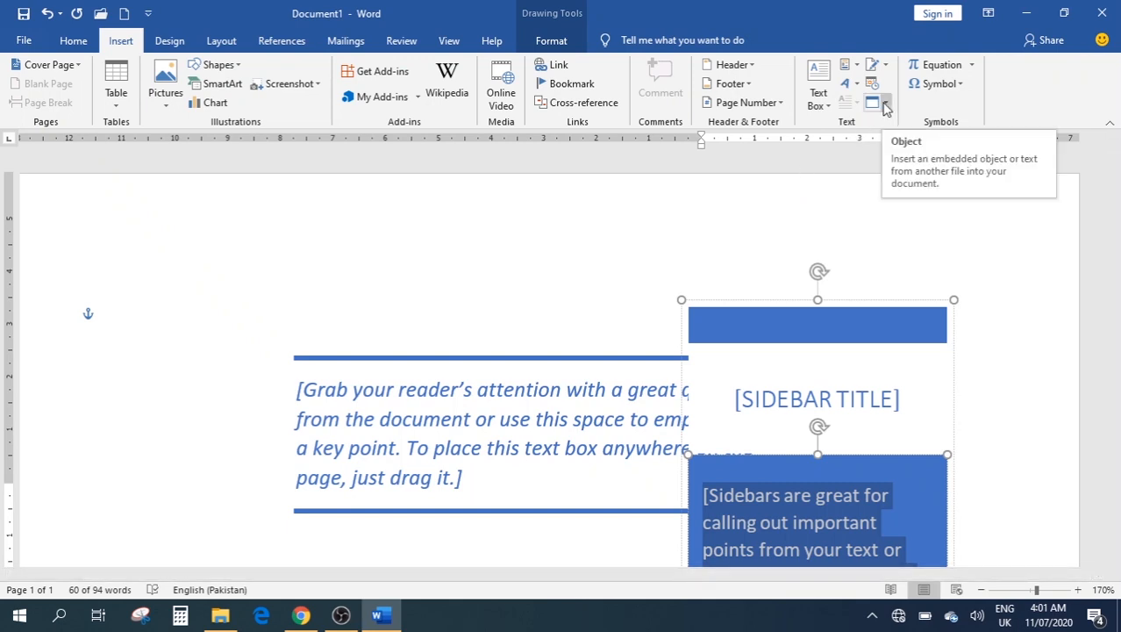
{"action": "left_click", "coordinate": [465, 287]}
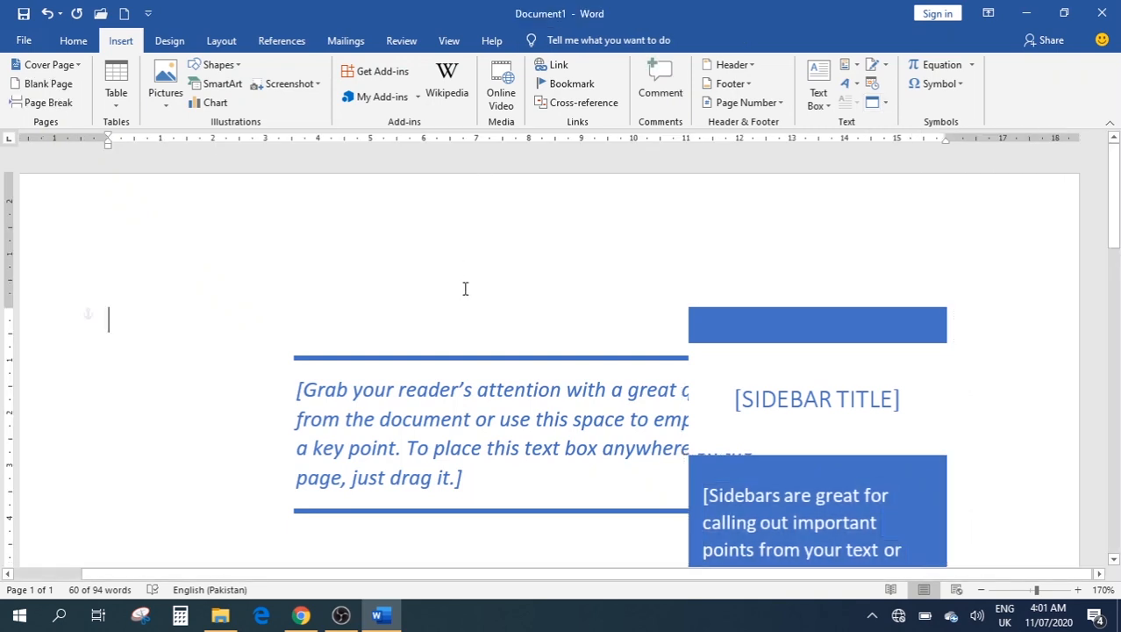
Clear both text boxes and insert the date as 'Saturday, July 11, 2020'
{"action": "key", "text": "ctrl+a"}
{"action": "key", "text": "Delete"}
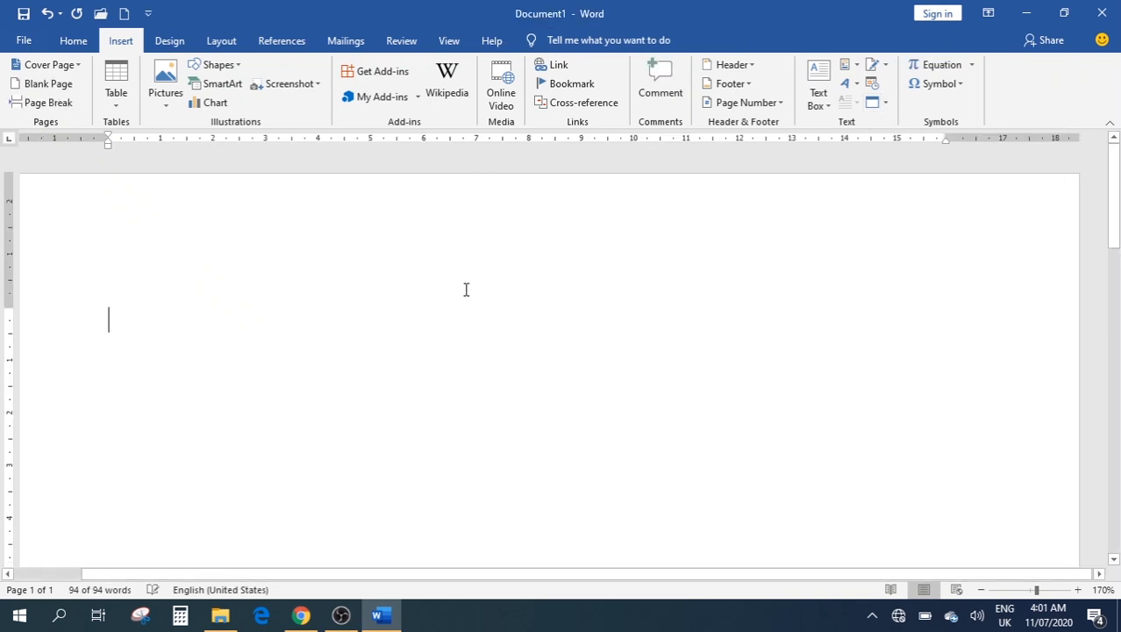
{"action": "left_click", "coordinate": [873, 84]}
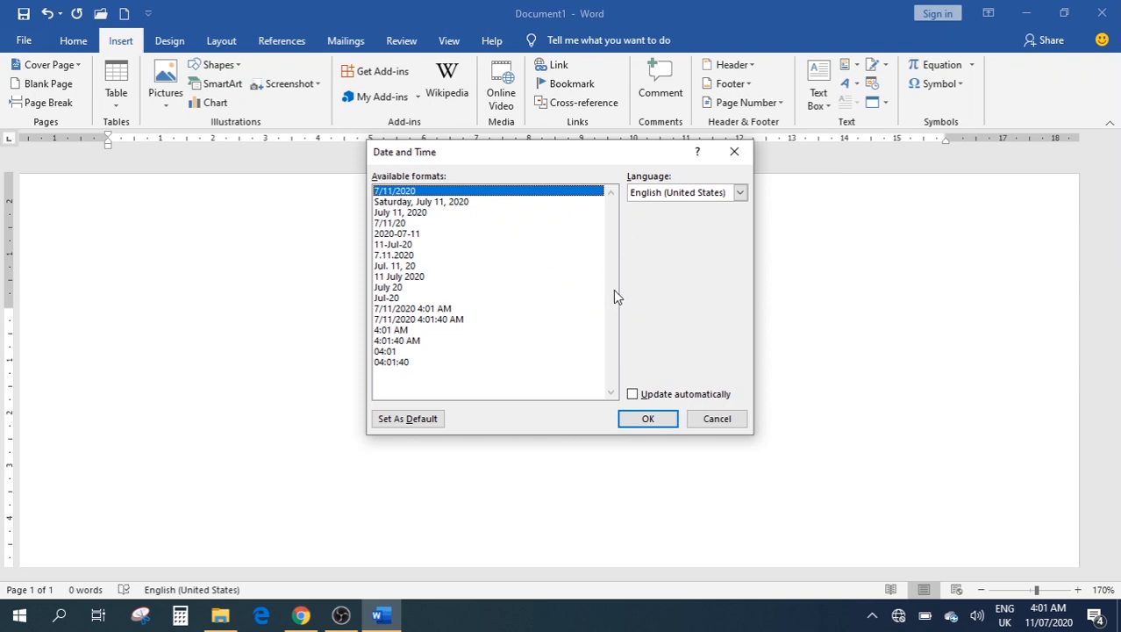
{"action": "left_click", "coordinate": [437, 203]}
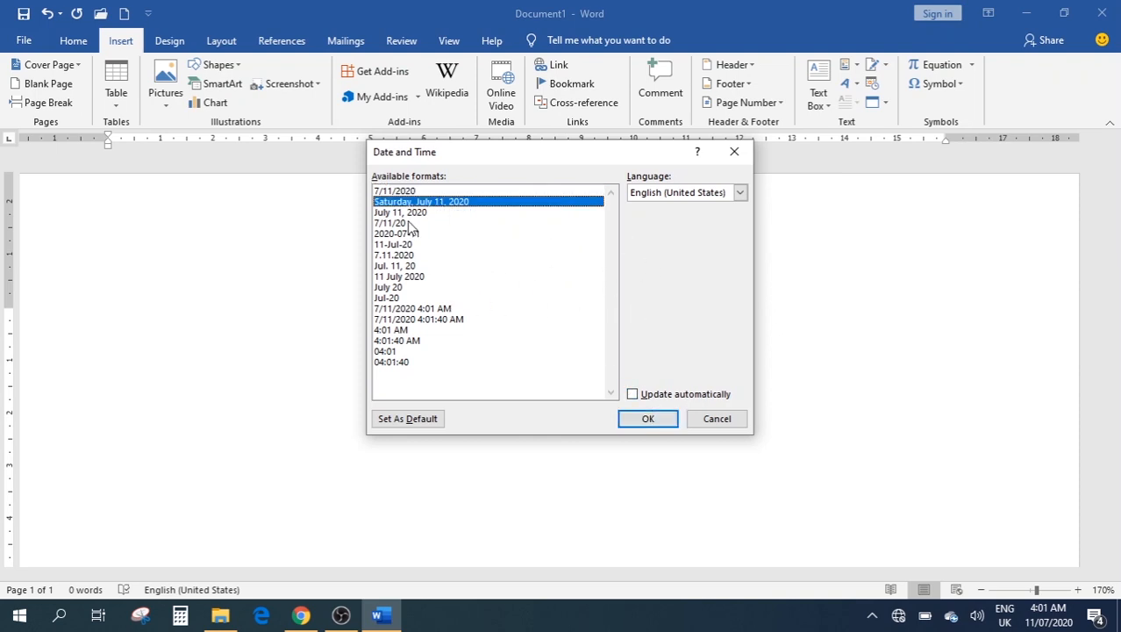
{"action": "left_click", "coordinate": [648, 419]}
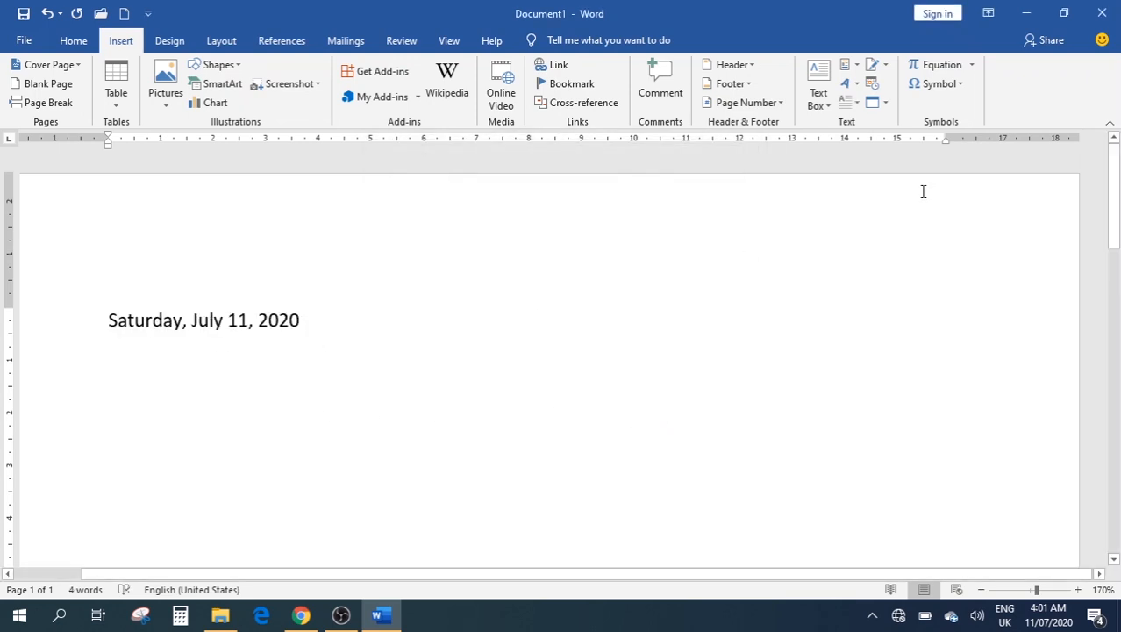
Insert the full date-and-time format, then delete all the inserted date text
{"action": "left_click", "coordinate": [875, 83]}
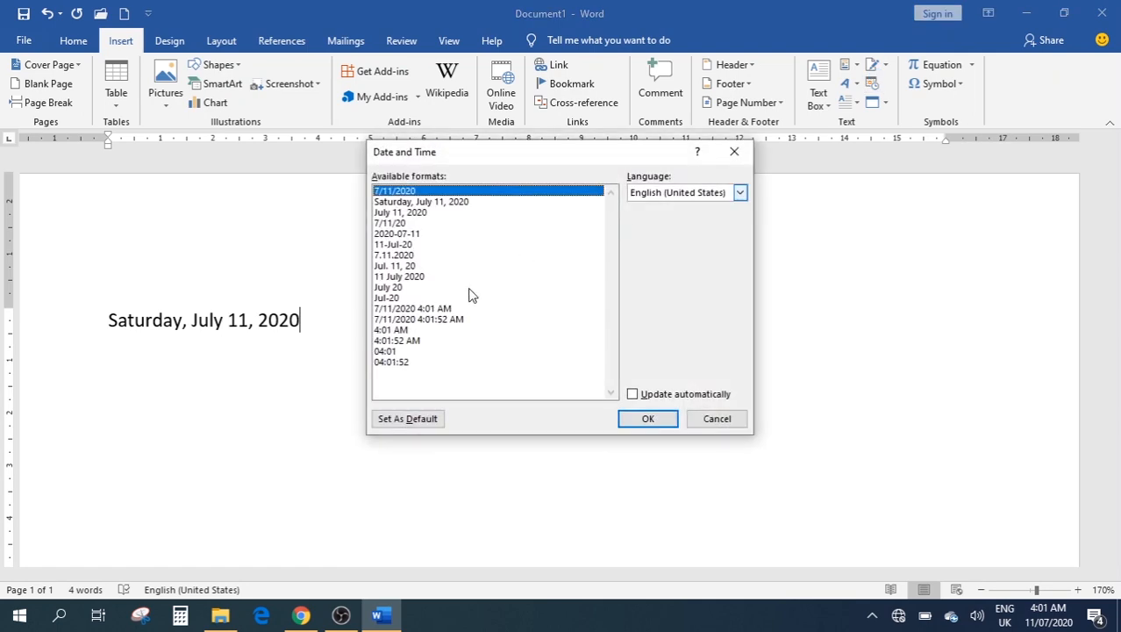
{"action": "left_click", "coordinate": [422, 329]}
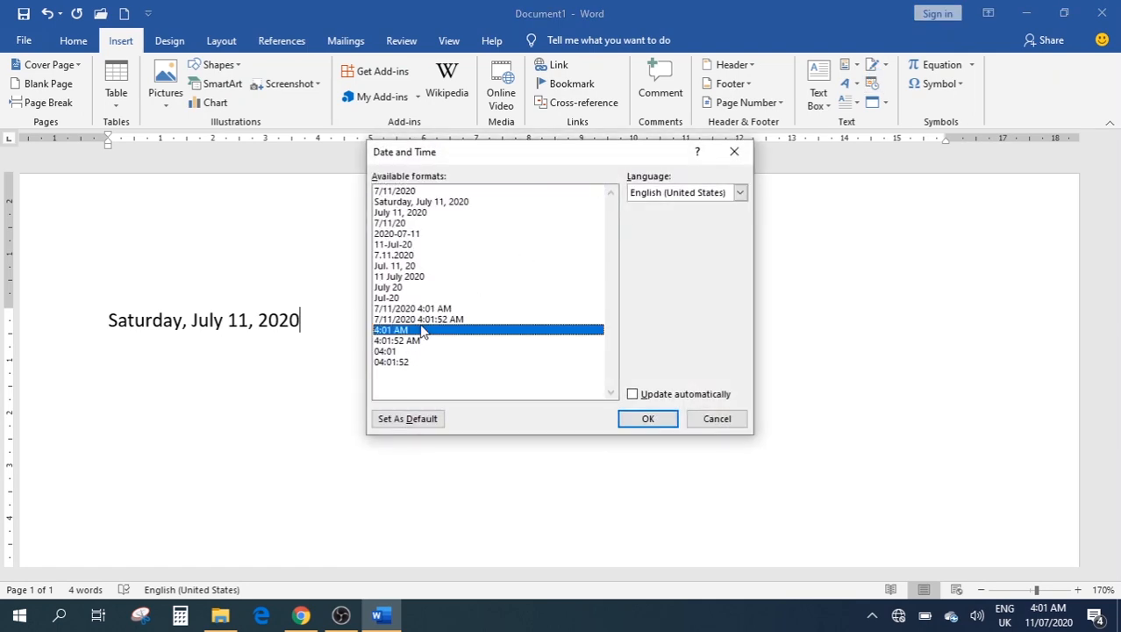
{"action": "left_click", "coordinate": [427, 319]}
{"action": "left_click", "coordinate": [648, 419]}
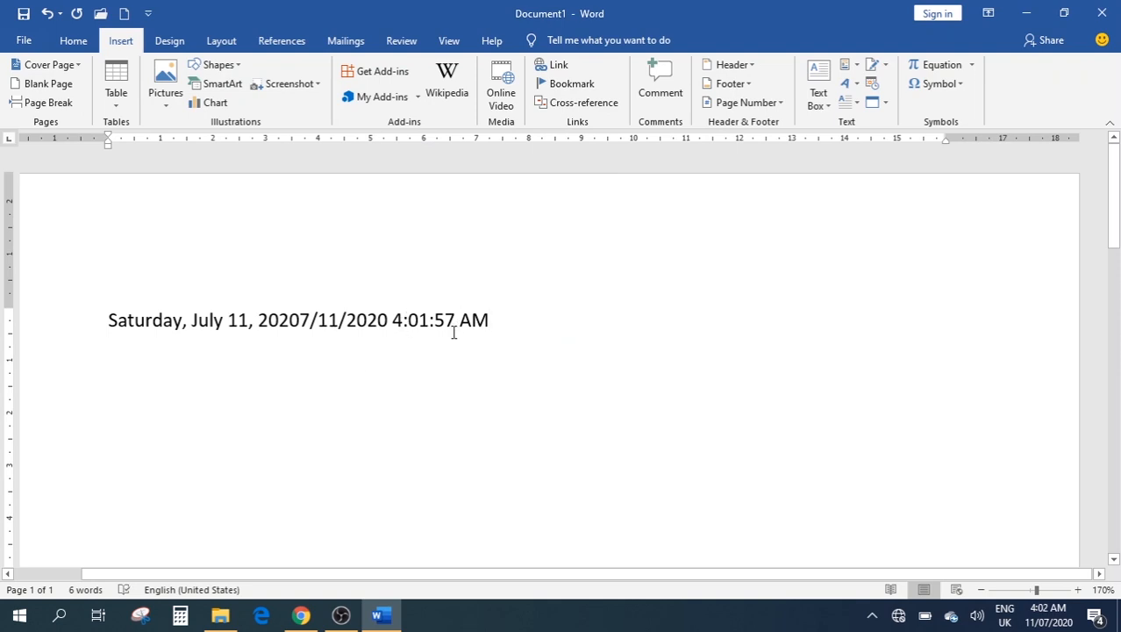
{"action": "key", "text": "ctrl+a"}
{"action": "key", "text": "Delete"}
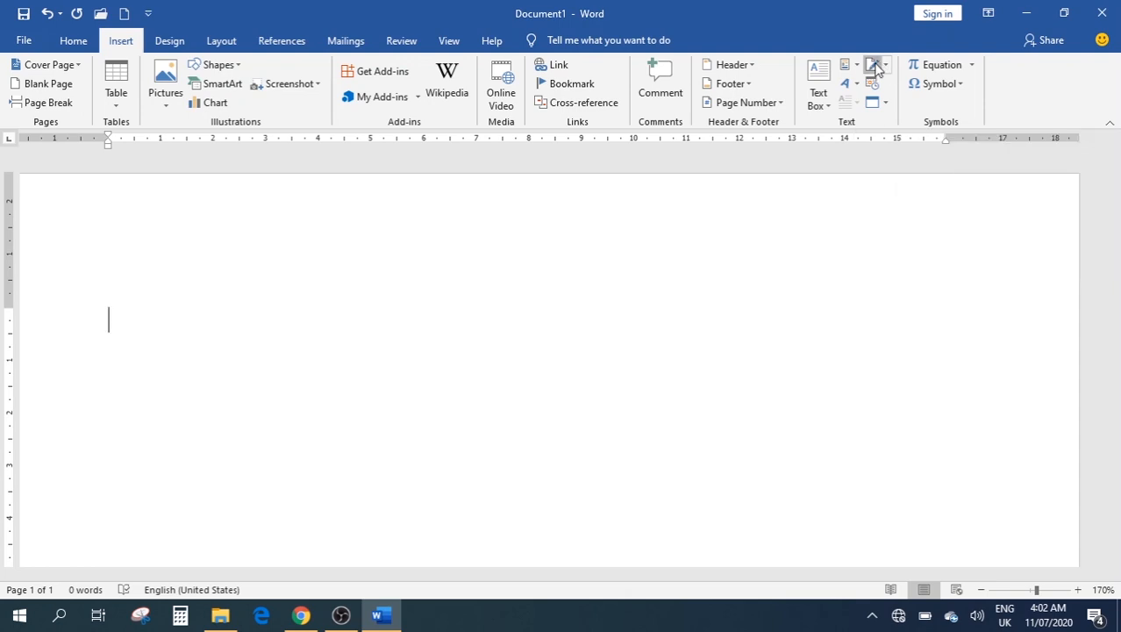
{"action": "left_click", "coordinate": [874, 67]}
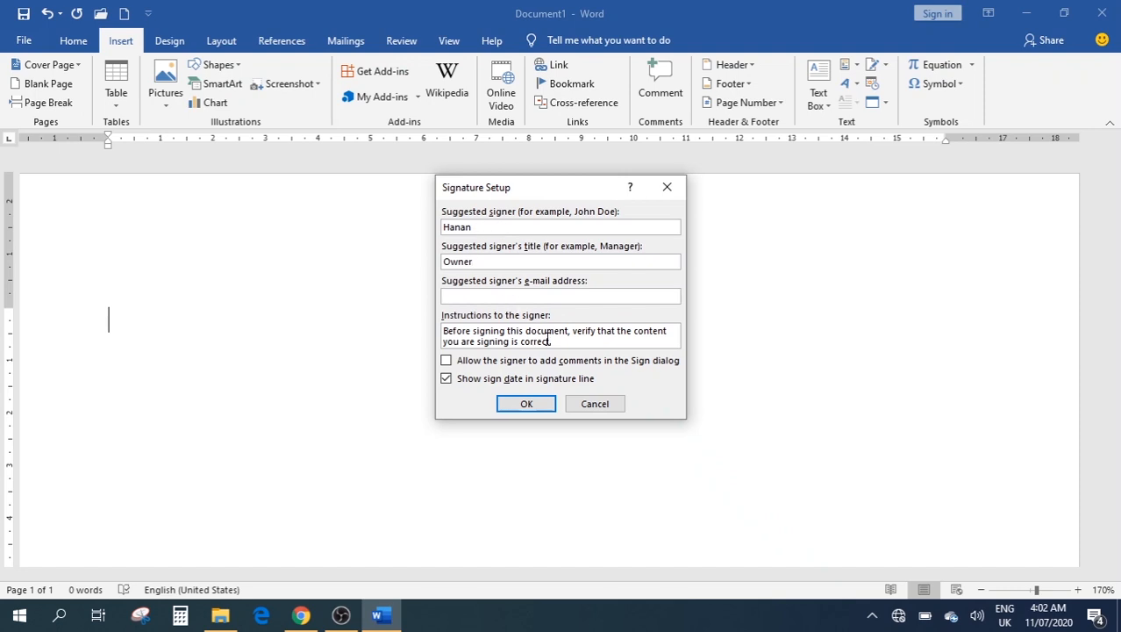
{"action": "left_click", "coordinate": [525, 405]}
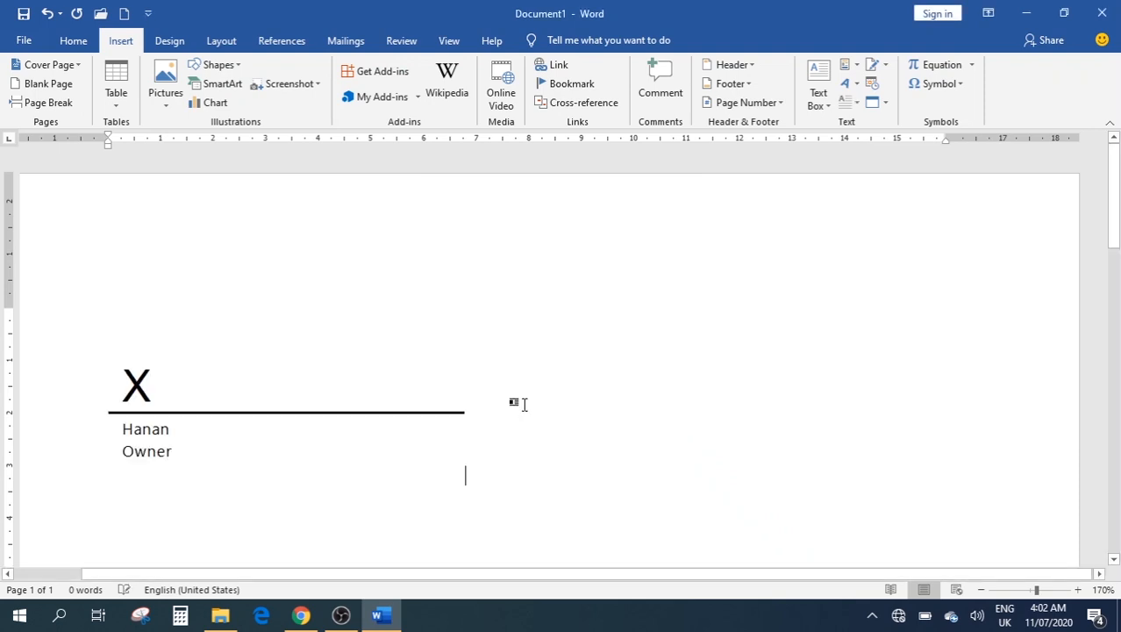
{"action": "left_click", "coordinate": [245, 430]}
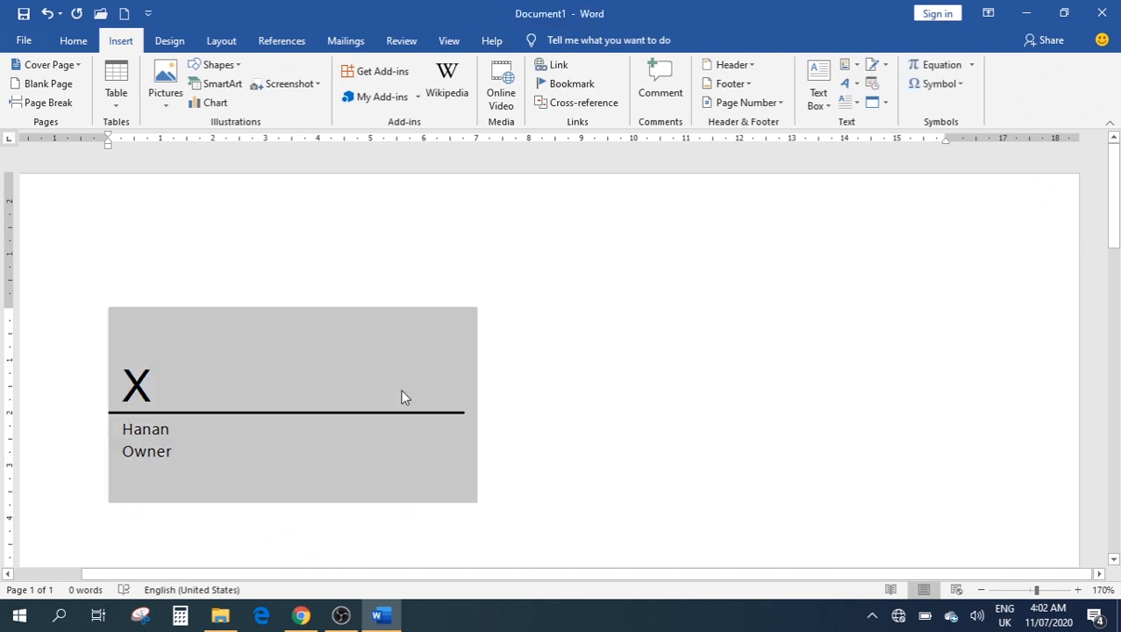
{"action": "key", "text": "Delete"}
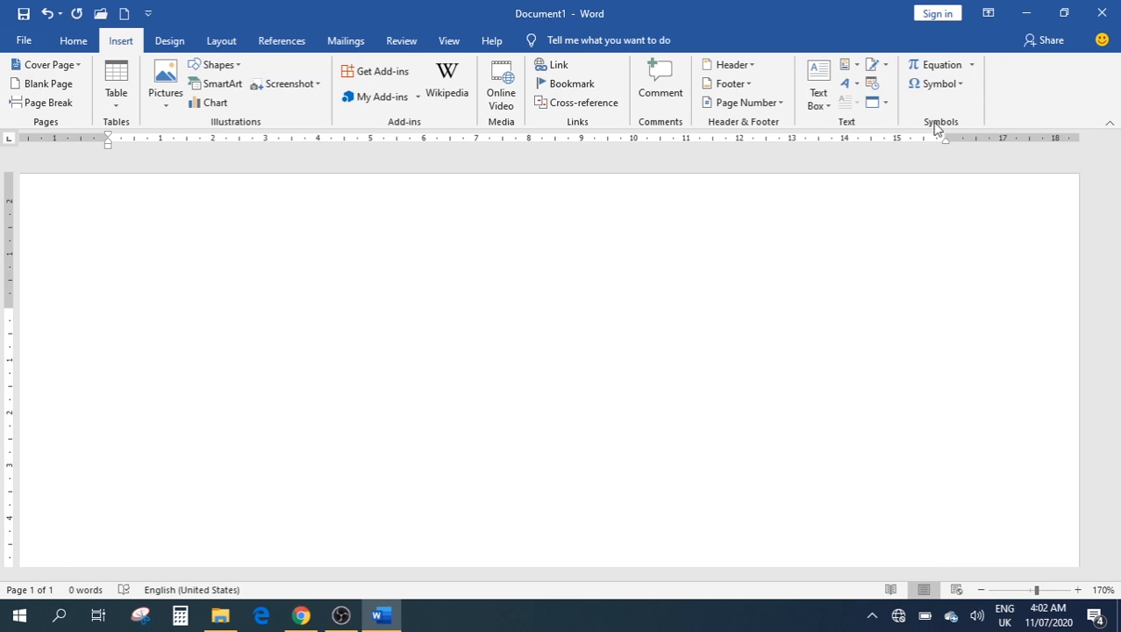
{"action": "left_click", "coordinate": [972, 68]}
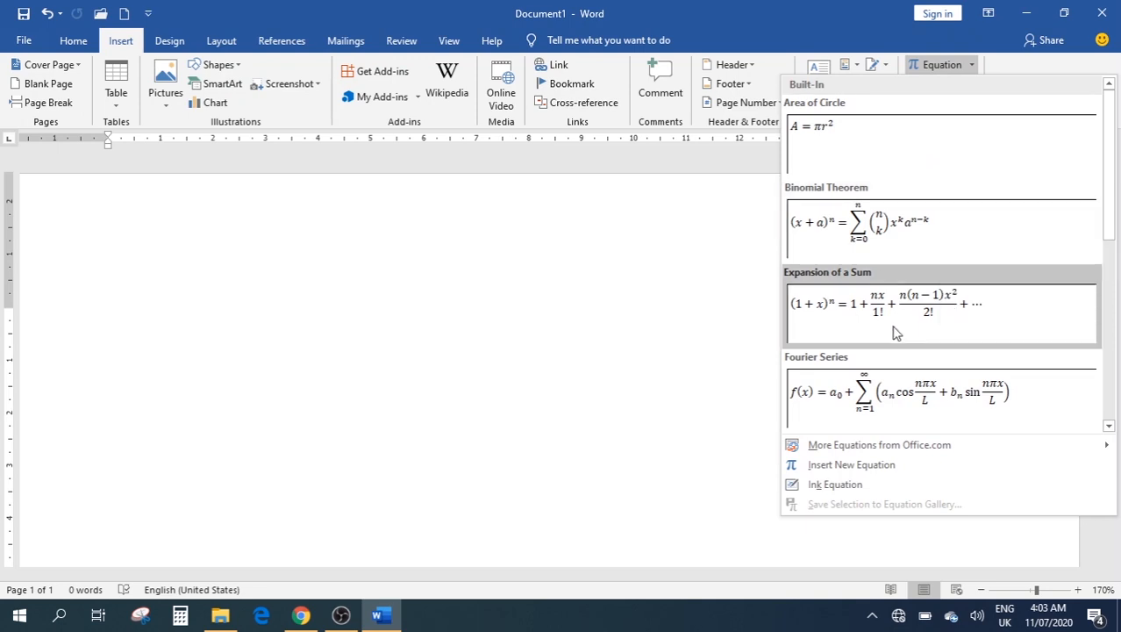
{"action": "scroll", "coordinate": [895, 332], "scroll_direction": "down", "scroll_amount": 3}
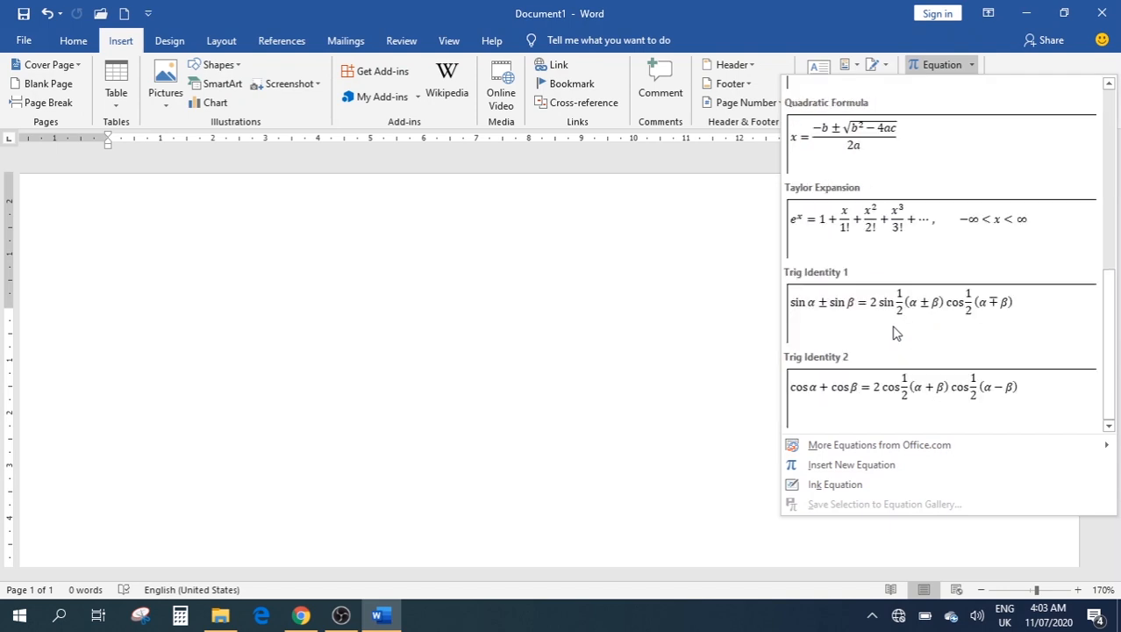
{"action": "scroll", "coordinate": [895, 331], "scroll_direction": "up", "scroll_amount": 3}
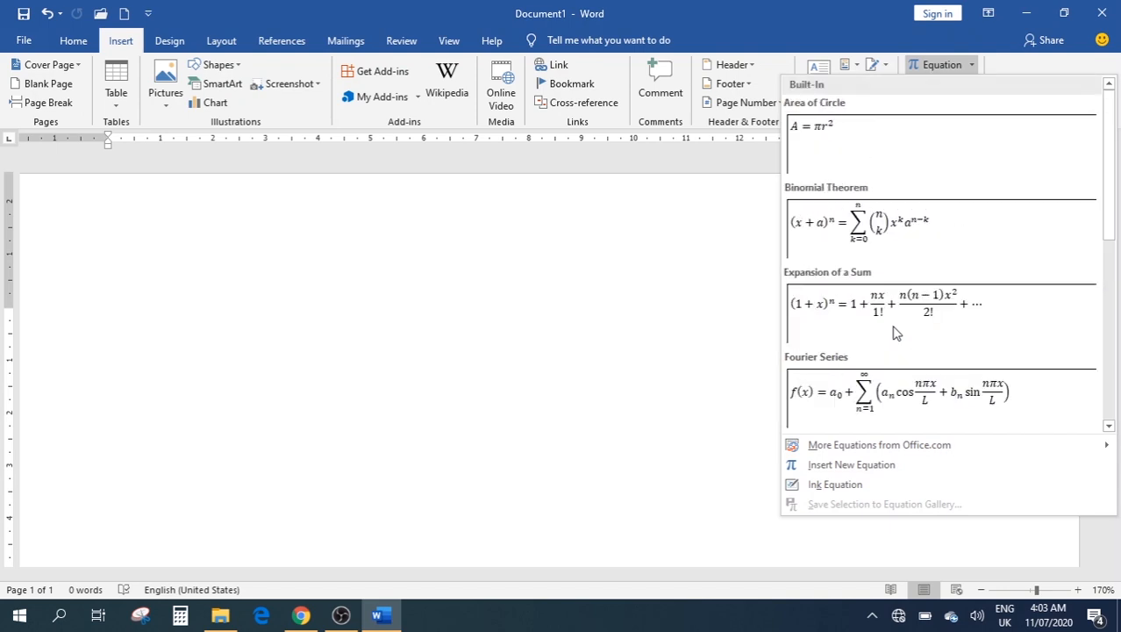
{"action": "left_click", "coordinate": [898, 230]}
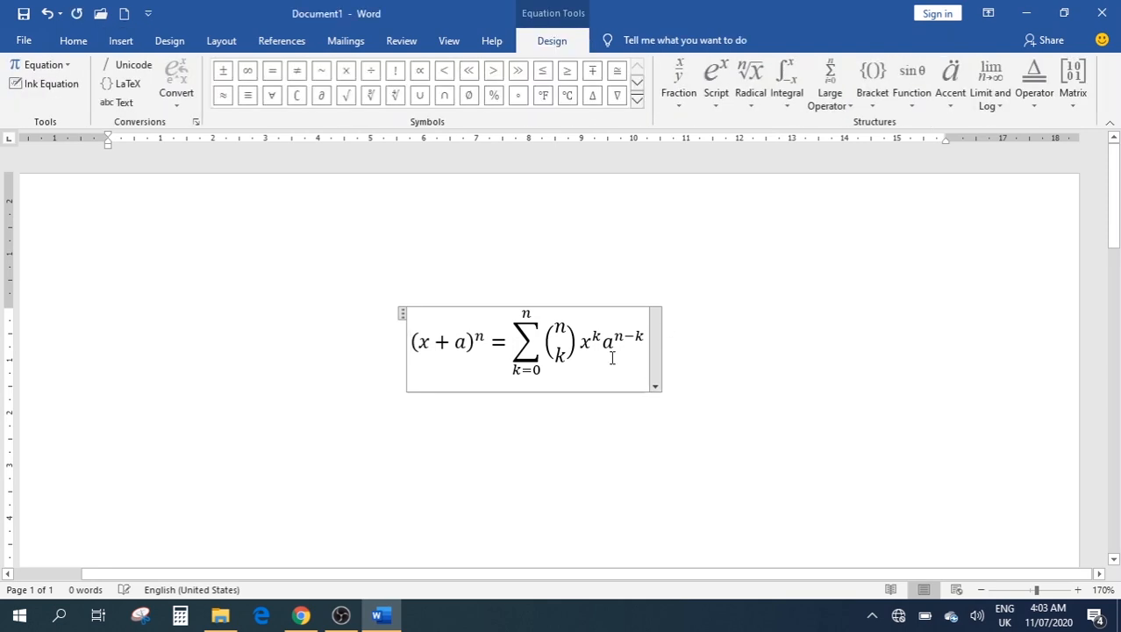
{"action": "left_click", "coordinate": [613, 357]}
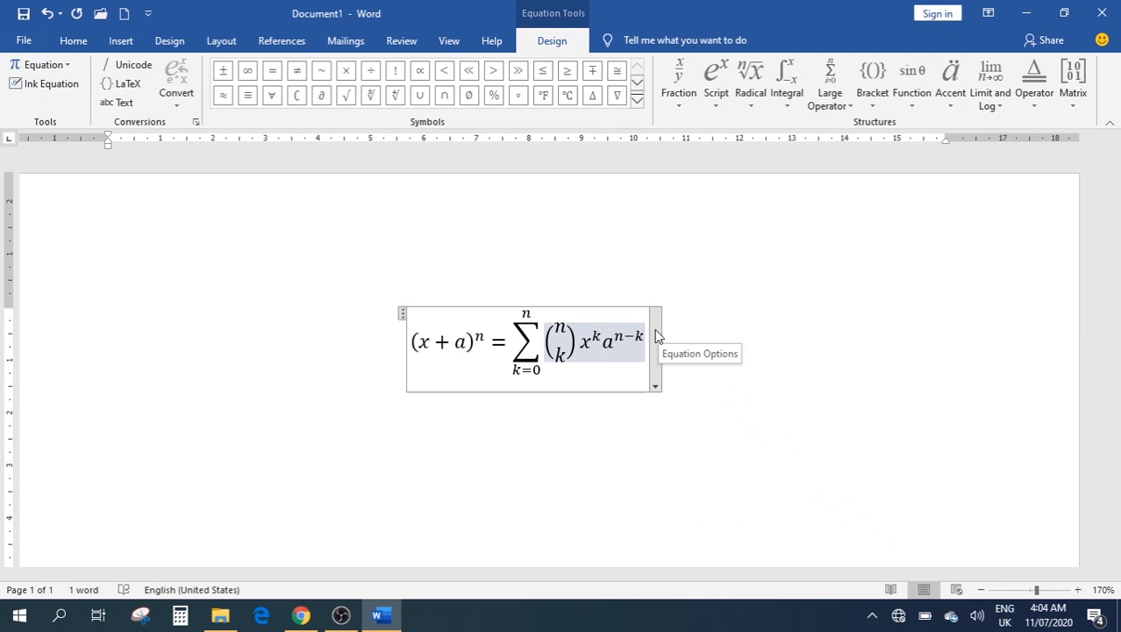
{"action": "left_click", "coordinate": [743, 265]}
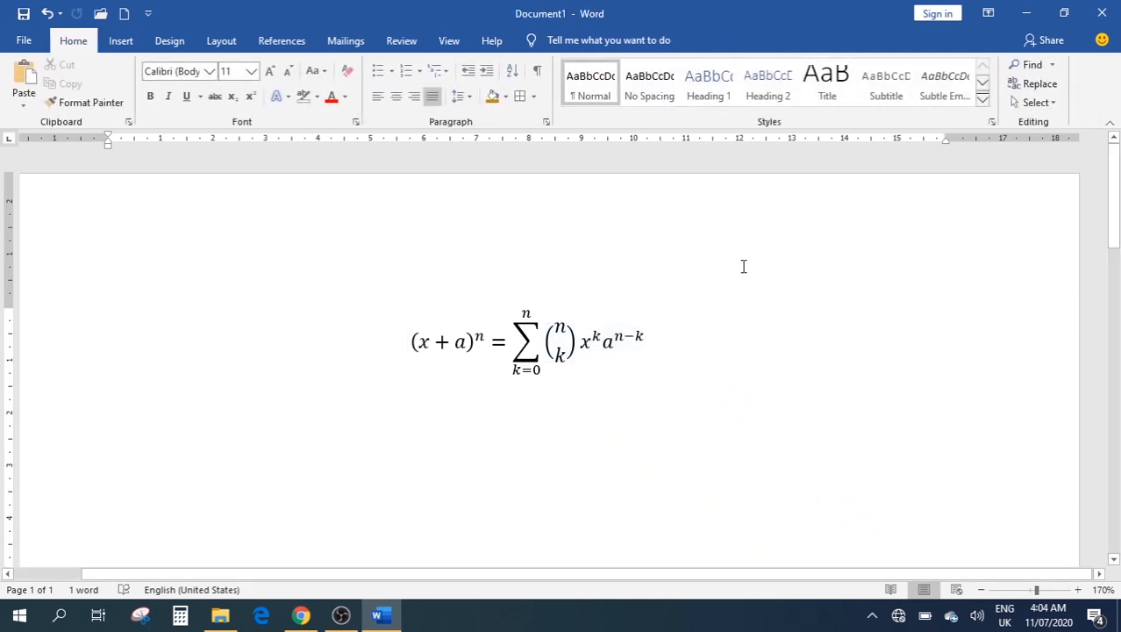
{"action": "key", "text": "ctrl+a"}
{"action": "key", "text": "Delete"}
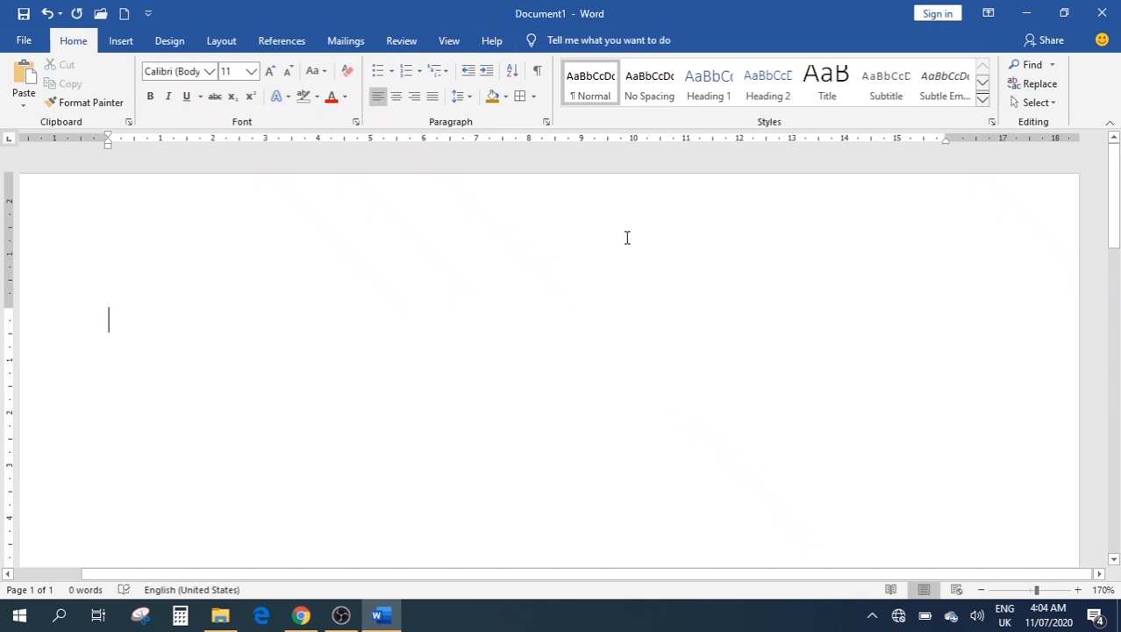
Open the full Symbol dialog via Symbol > More Symbols, showing Currency Symbols
{"action": "left_click", "coordinate": [121, 44]}
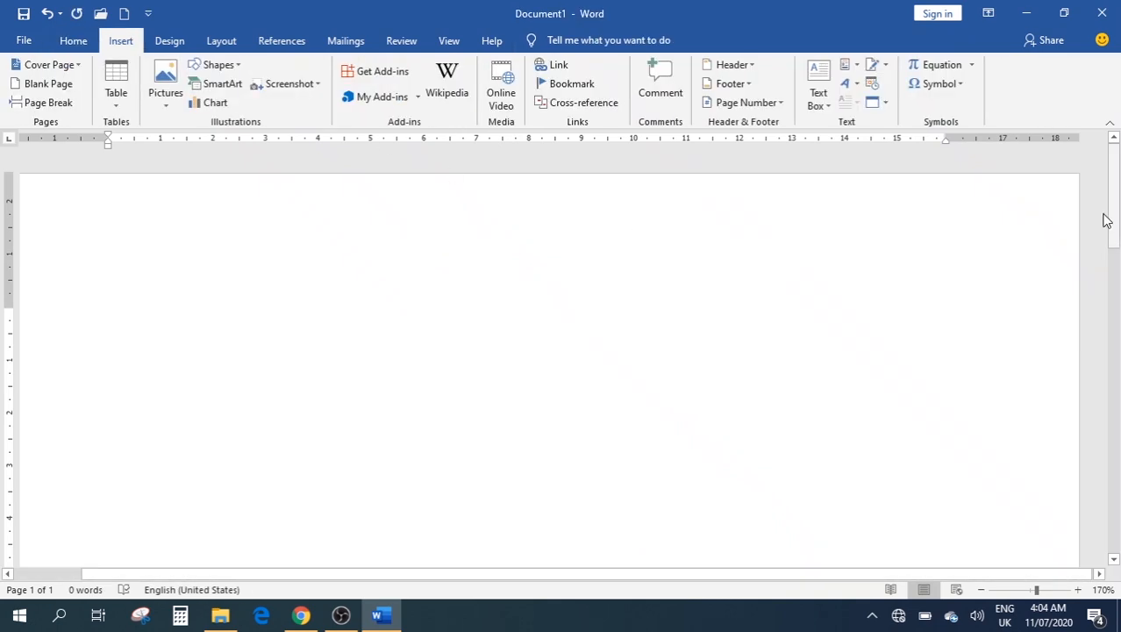
{"action": "left_click", "coordinate": [937, 84]}
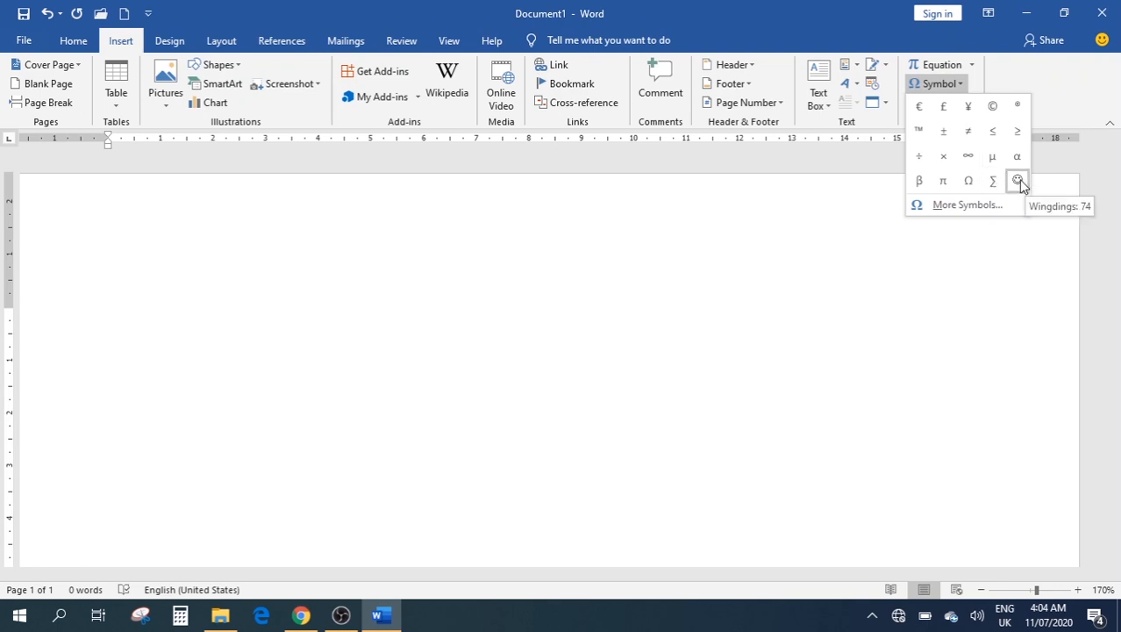
{"action": "left_click", "coordinate": [945, 212]}
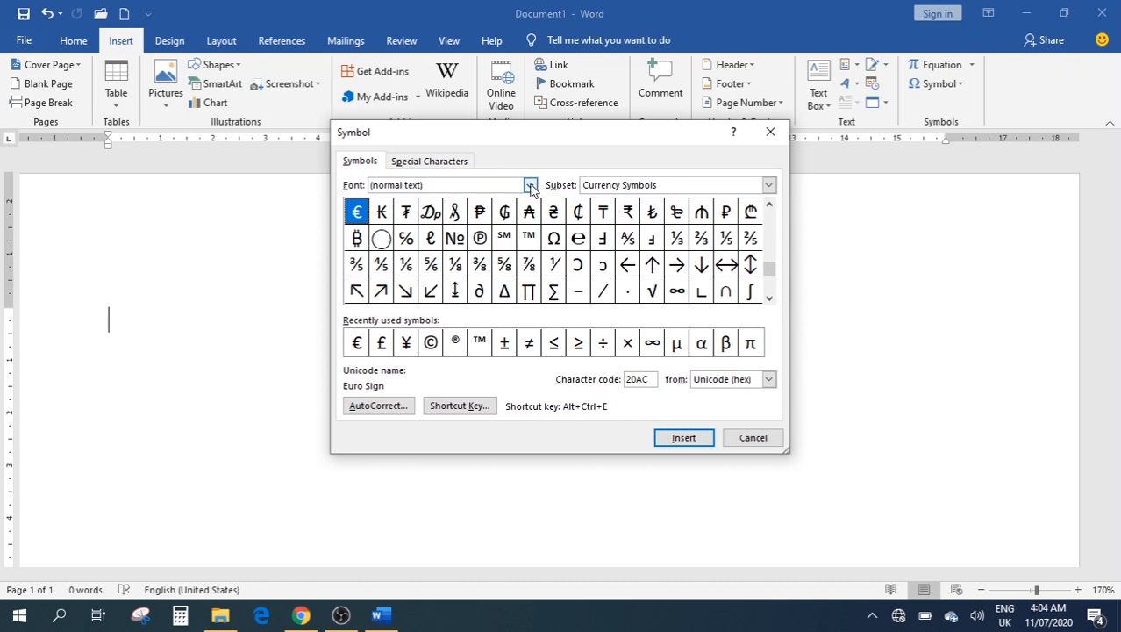
Set the symbol font to Baskerville Old Face and jump to Mathematical Operators
{"action": "left_click", "coordinate": [531, 188]}
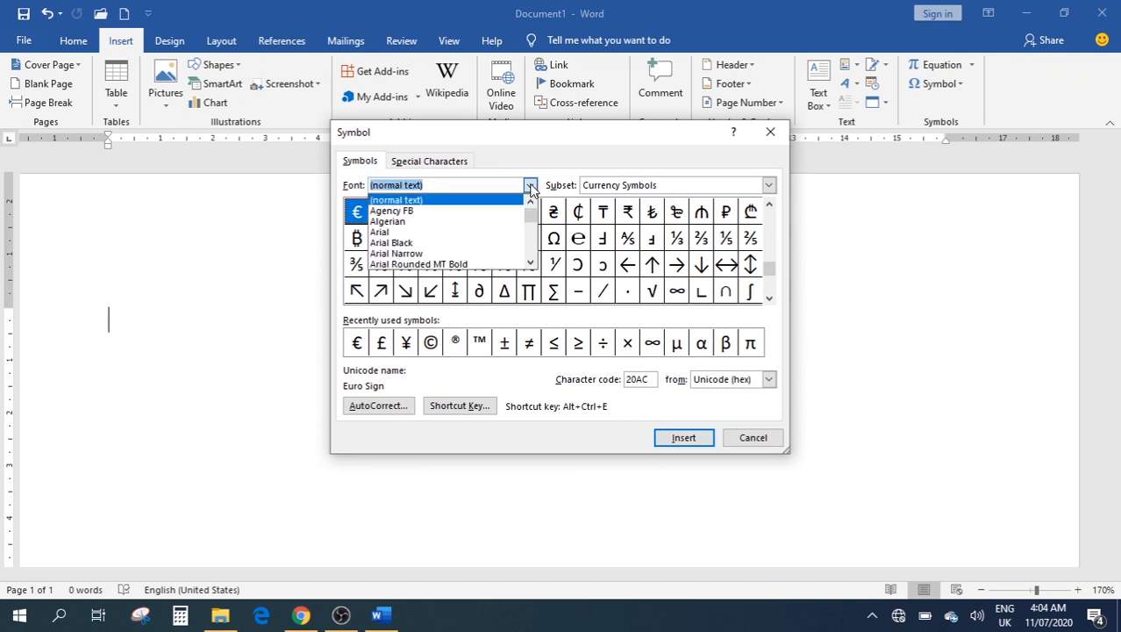
{"action": "scroll", "coordinate": [502, 230], "scroll_direction": "down", "scroll_amount": 5}
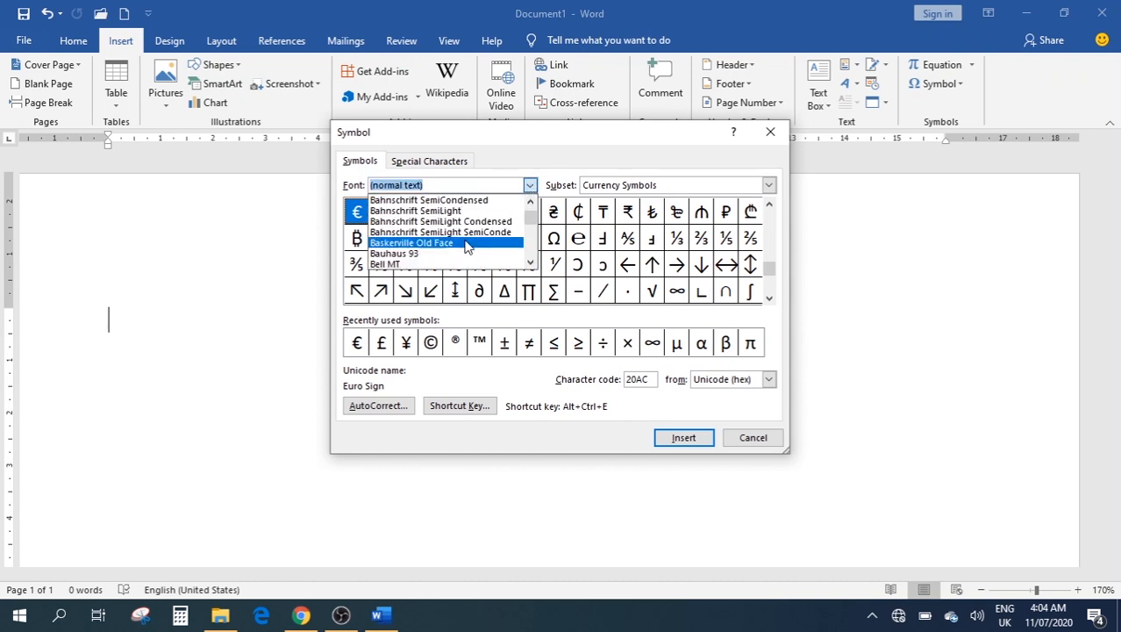
{"action": "left_click", "coordinate": [470, 243]}
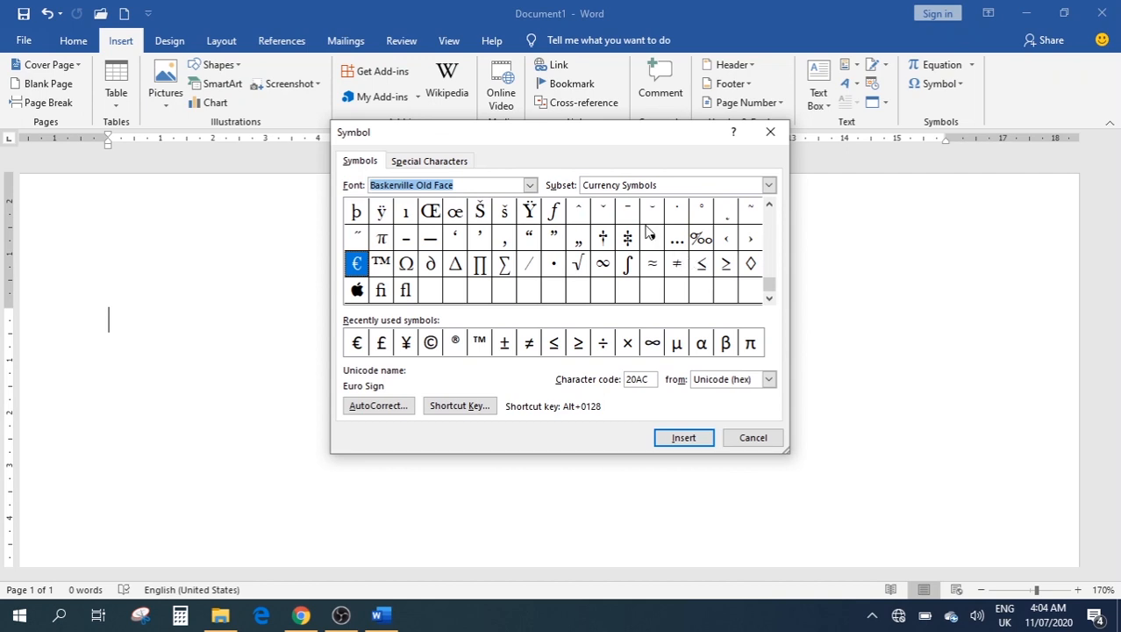
{"action": "left_click", "coordinate": [768, 185]}
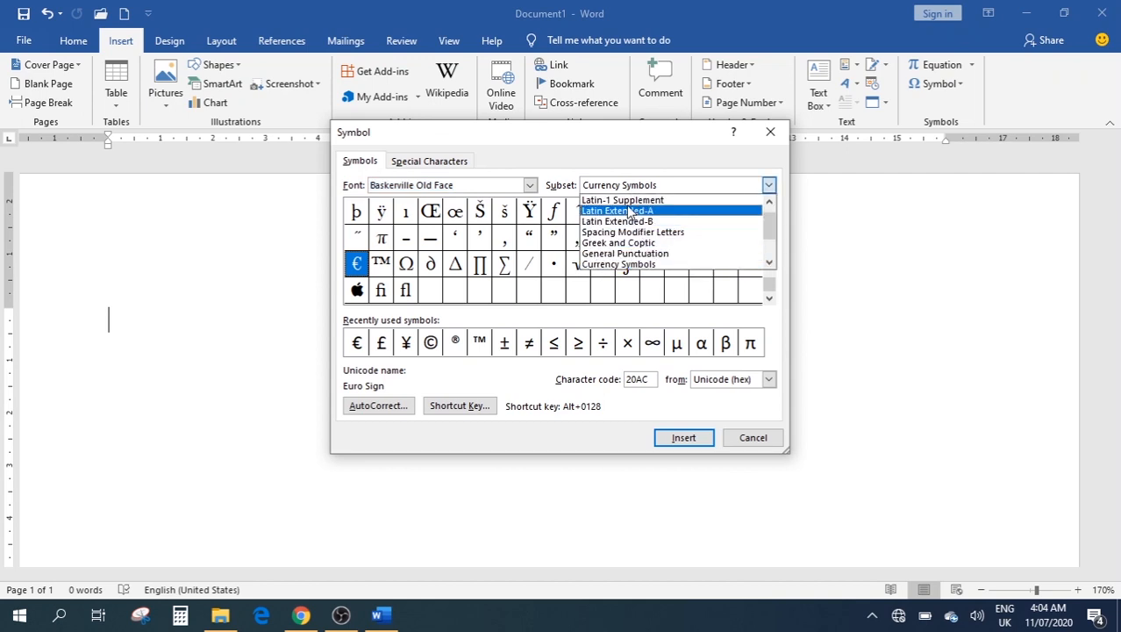
{"action": "scroll", "coordinate": [628, 213], "scroll_direction": "up", "scroll_amount": 1}
{"action": "scroll", "coordinate": [654, 242], "scroll_direction": "down", "scroll_amount": 5}
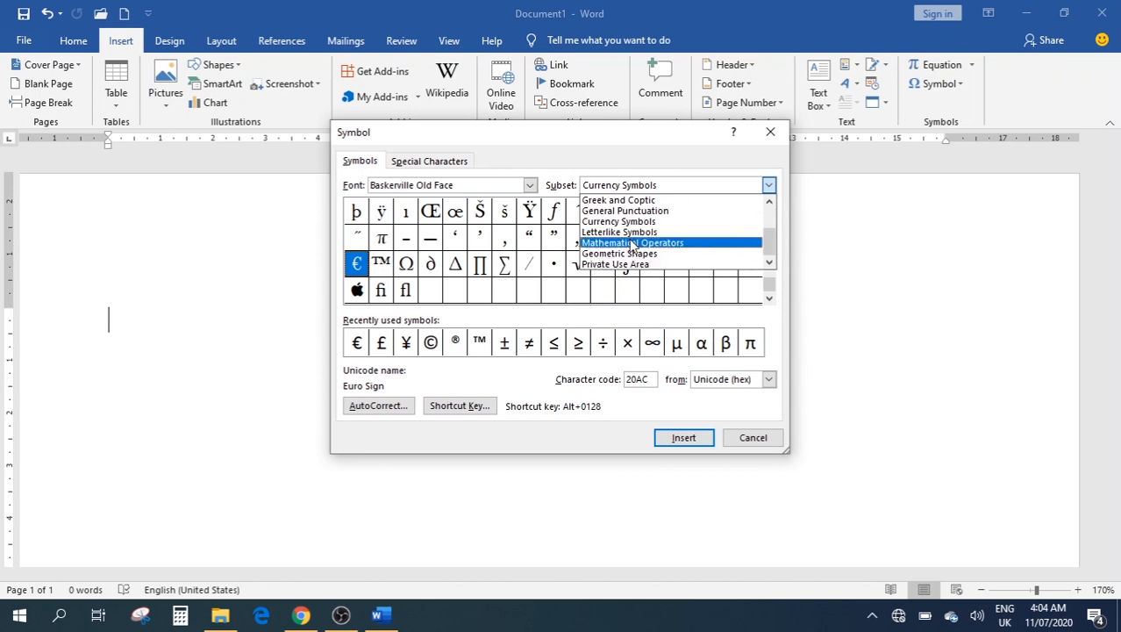
{"action": "left_click", "coordinate": [621, 243]}
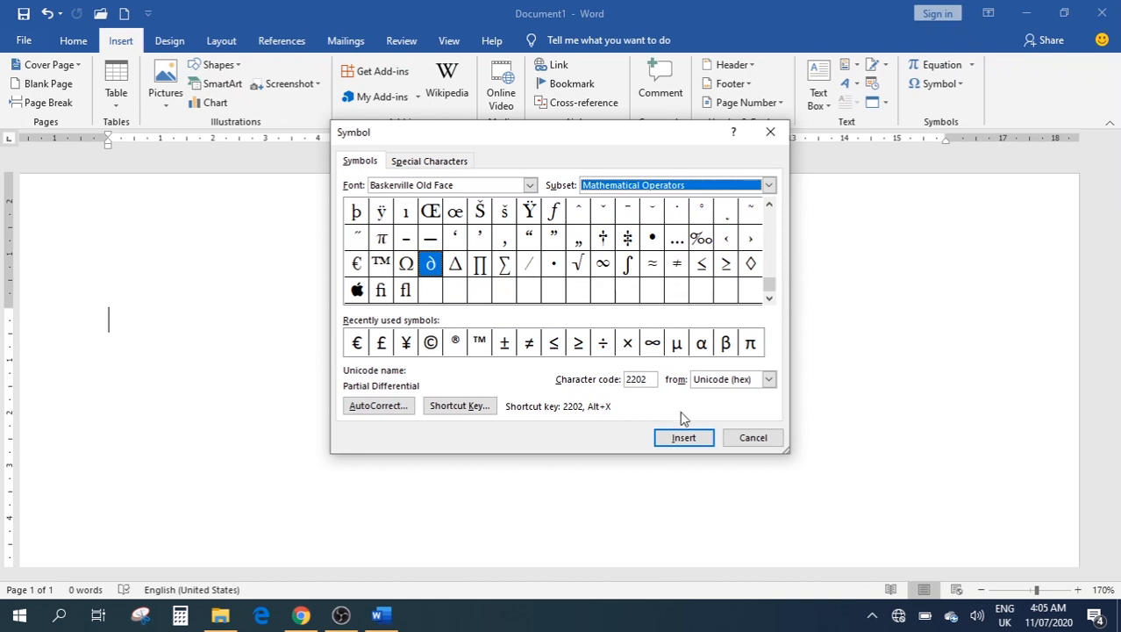
Insert the Apple logo, £ and © symbols, then close the dialog
{"action": "left_click", "coordinate": [357, 289]}
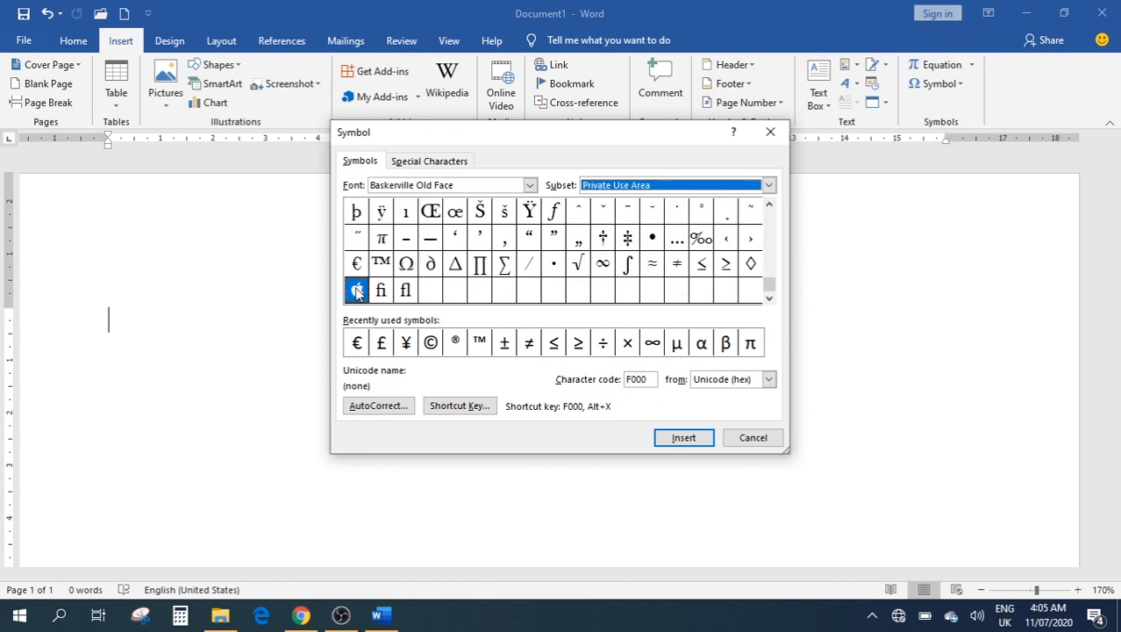
{"action": "left_click", "coordinate": [678, 439]}
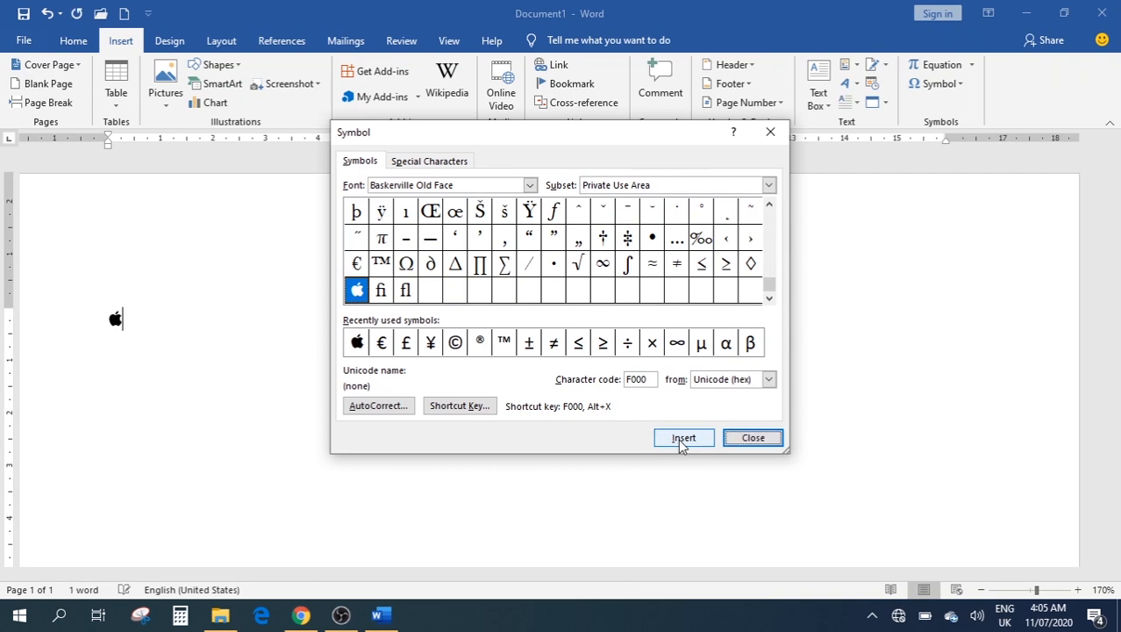
{"action": "left_click", "coordinate": [405, 342]}
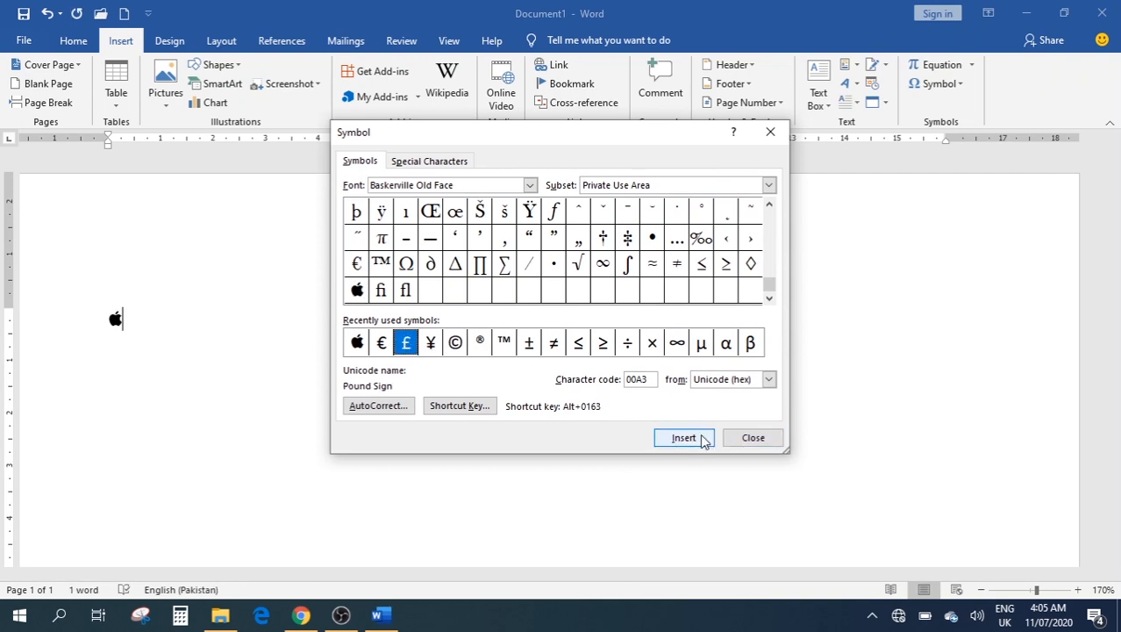
{"action": "left_click", "coordinate": [684, 437]}
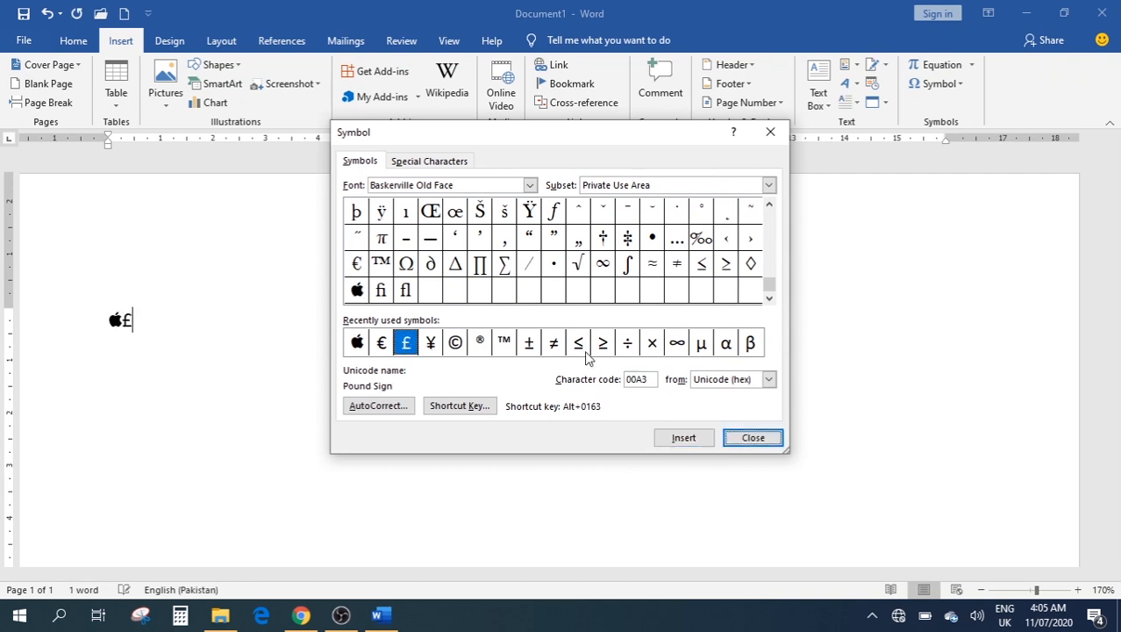
{"action": "left_click", "coordinate": [456, 342]}
{"action": "left_click", "coordinate": [687, 437]}
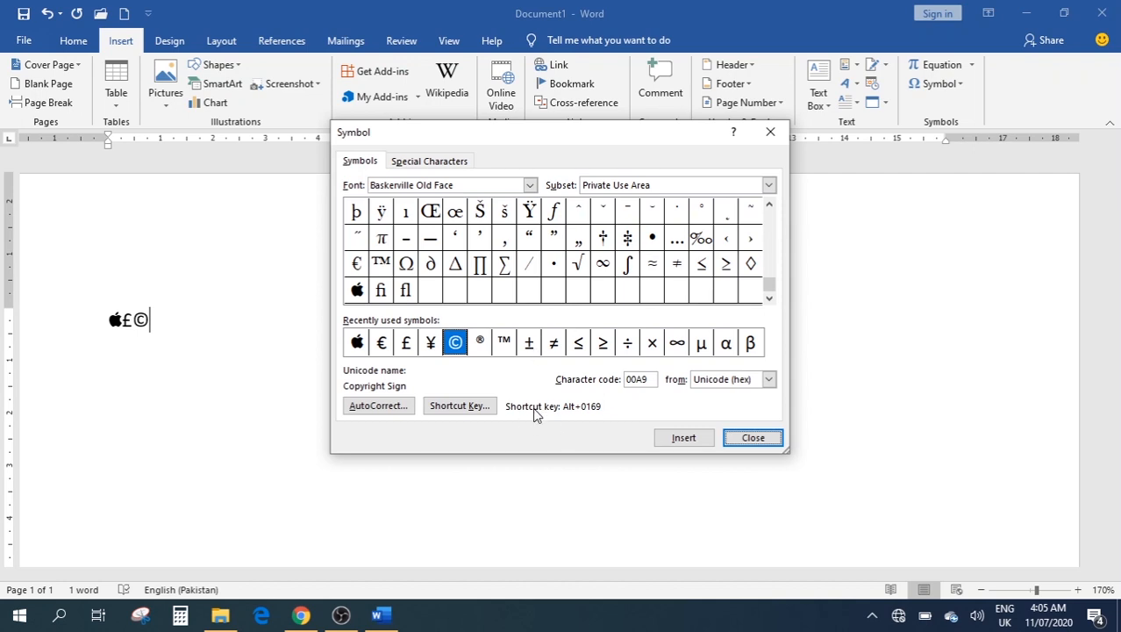
{"action": "left_click", "coordinate": [355, 345]}
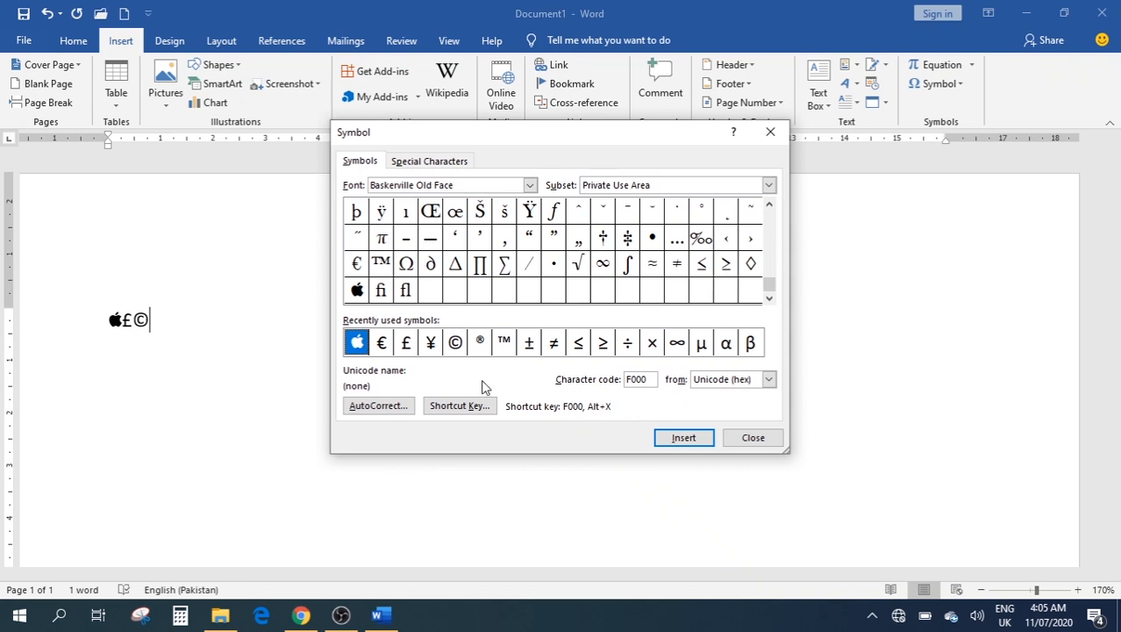
{"action": "left_click", "coordinate": [403, 346]}
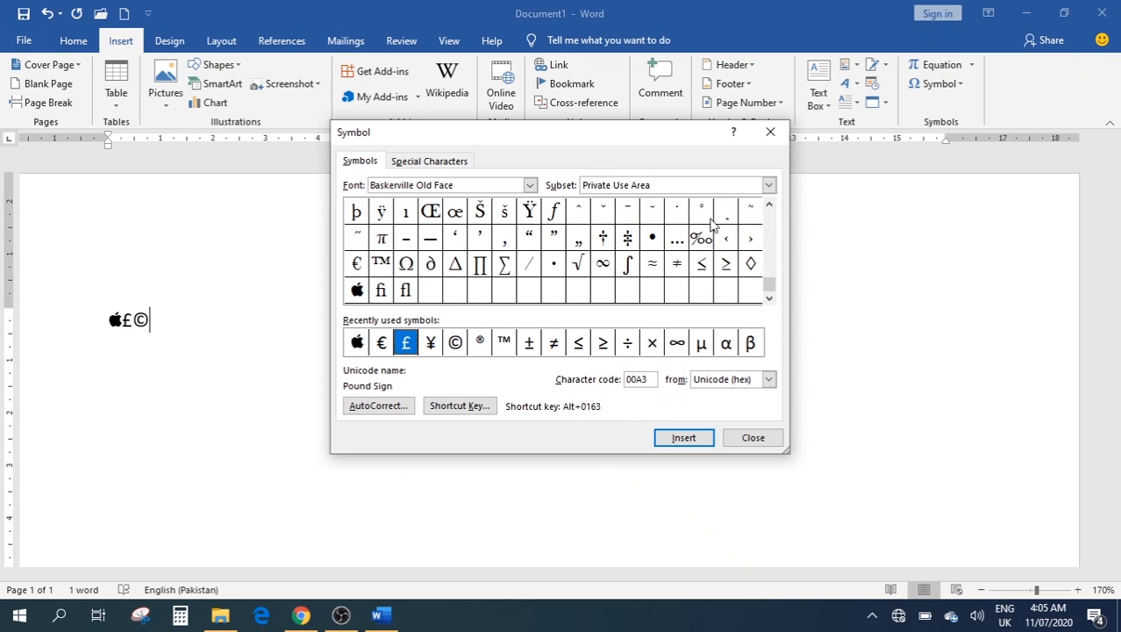
{"action": "left_click", "coordinate": [769, 132]}
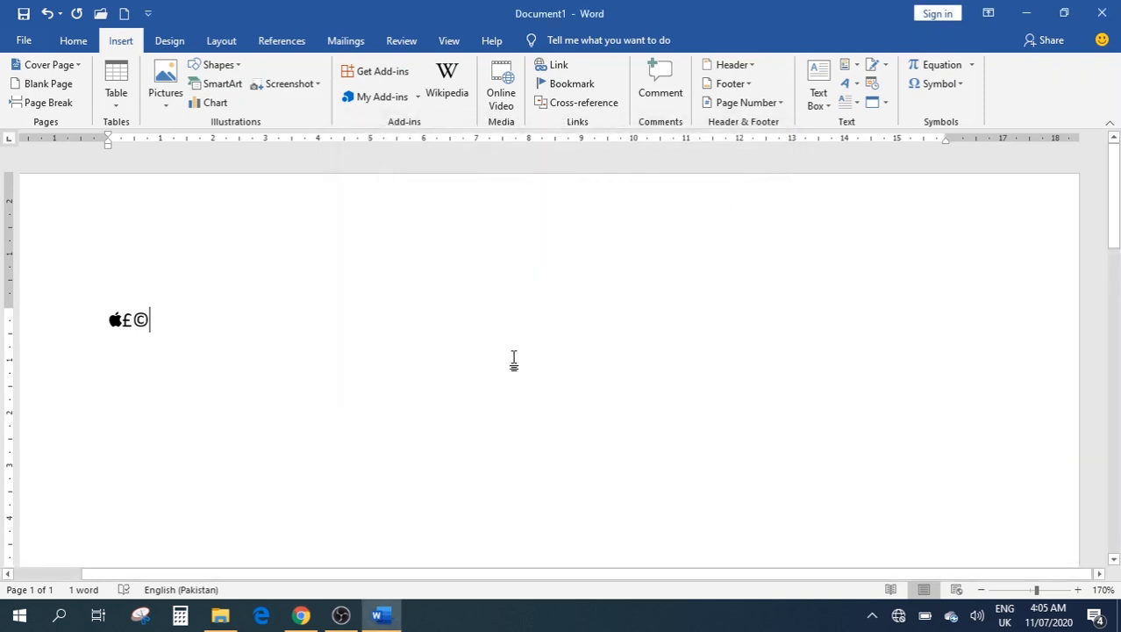
Delete the Apple logo, £ and © symbols to leave a blank page, then show Design options
{"action": "key", "text": "ctrl+a"}
{"action": "key", "text": "Delete"}
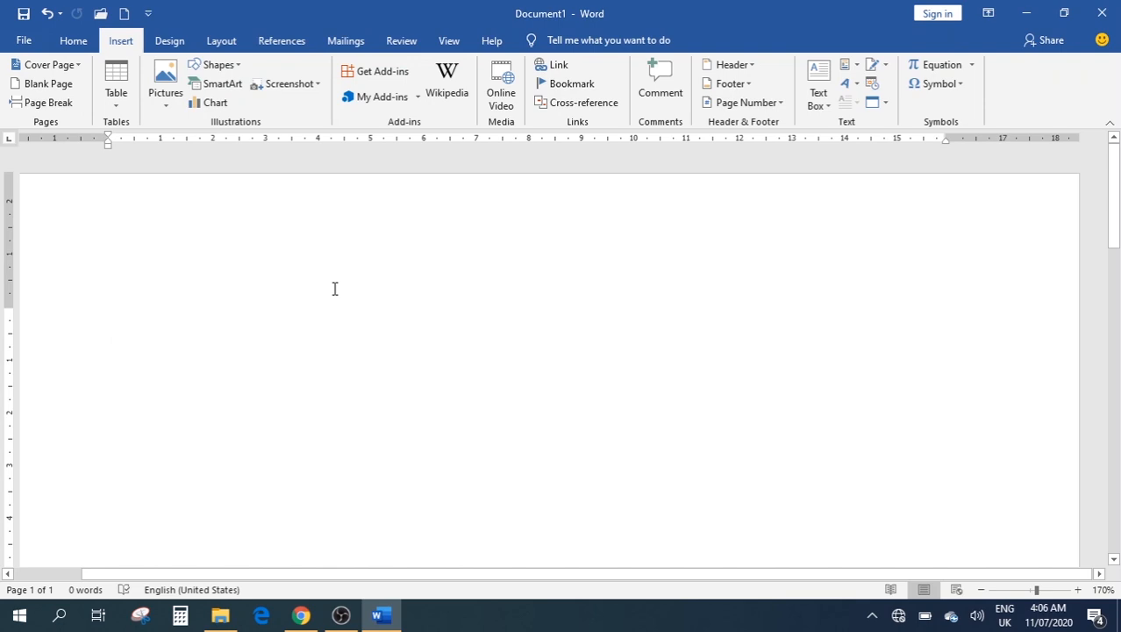
{"action": "left_click", "coordinate": [164, 42]}
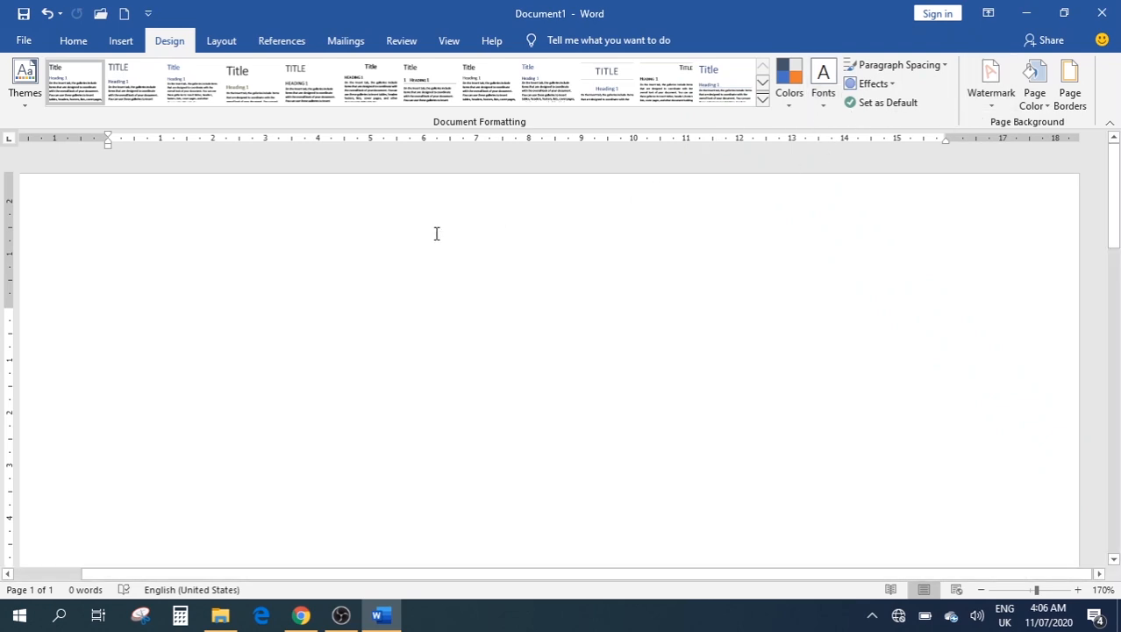
Generate 239 words of sample paragraphs with =rand() and select all the text
{"action": "type", "text": "=r"}
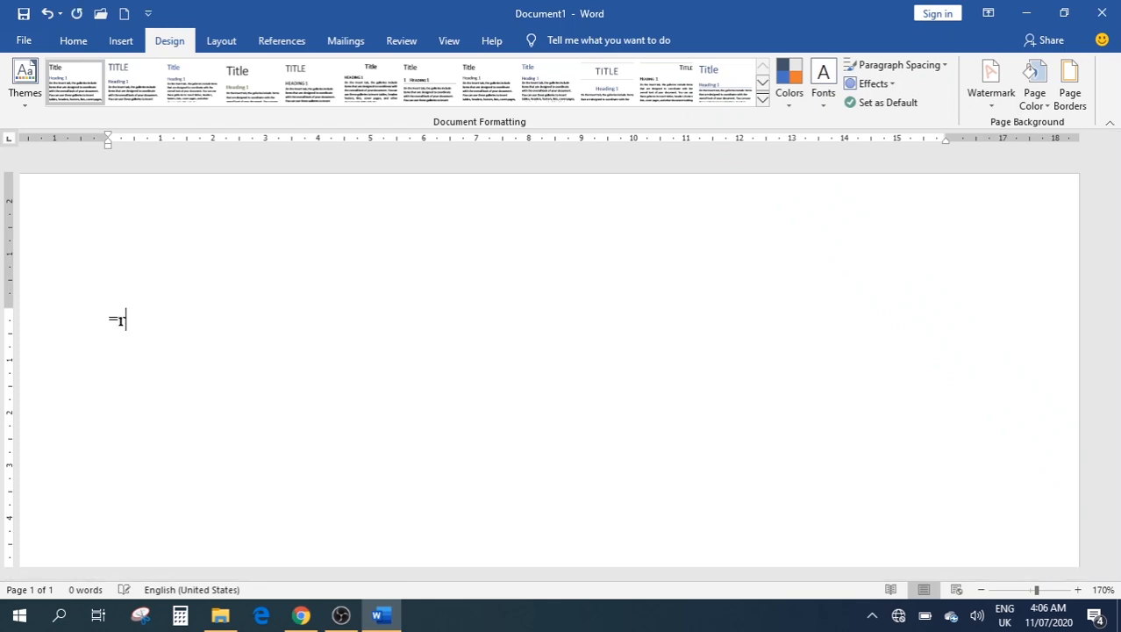
{"action": "type", "text": "and()"}
{"action": "key", "text": "Return"}
{"action": "scroll", "coordinate": [443, 290], "scroll_direction": "up", "scroll_amount": 3}
{"action": "scroll", "coordinate": [443, 290], "scroll_direction": "up", "scroll_amount": 1}
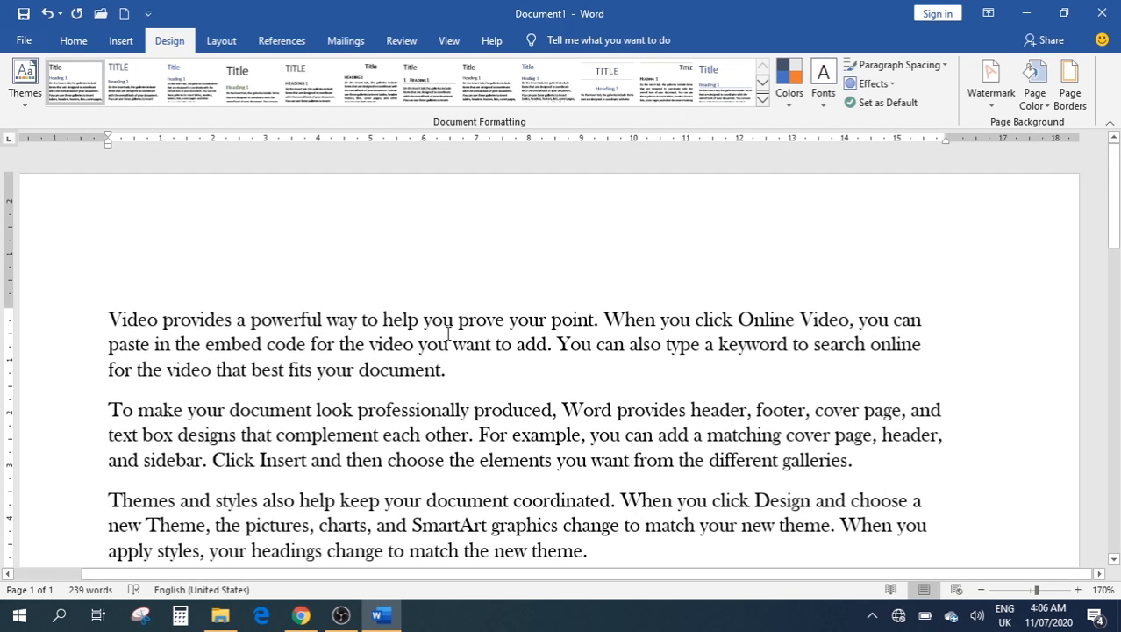
{"action": "key", "text": "ctrl+a"}
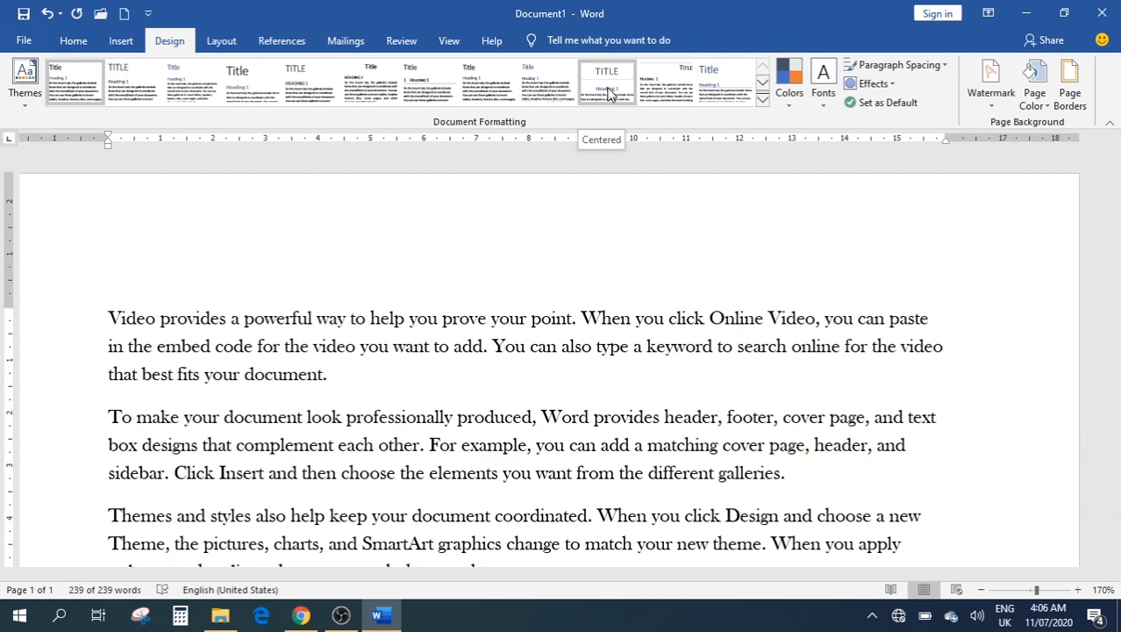
Browse the theme Colors and Fonts galleries without changing them, then show the Paragraph Spacing presets
{"action": "key", "text": "ctrl+a"}
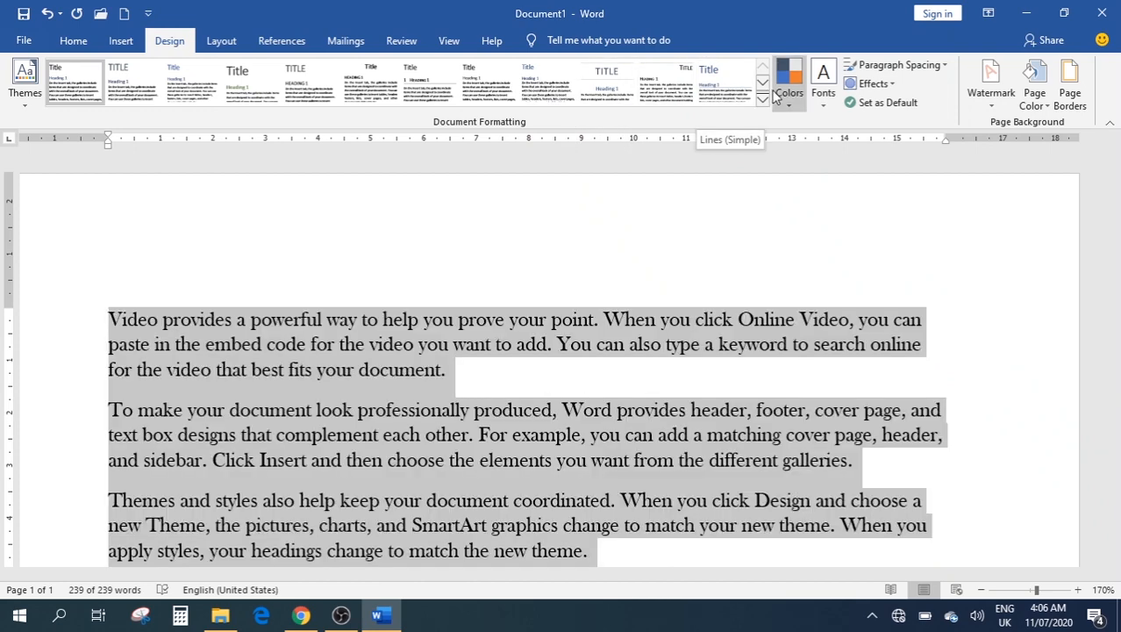
{"action": "left_click", "coordinate": [780, 93]}
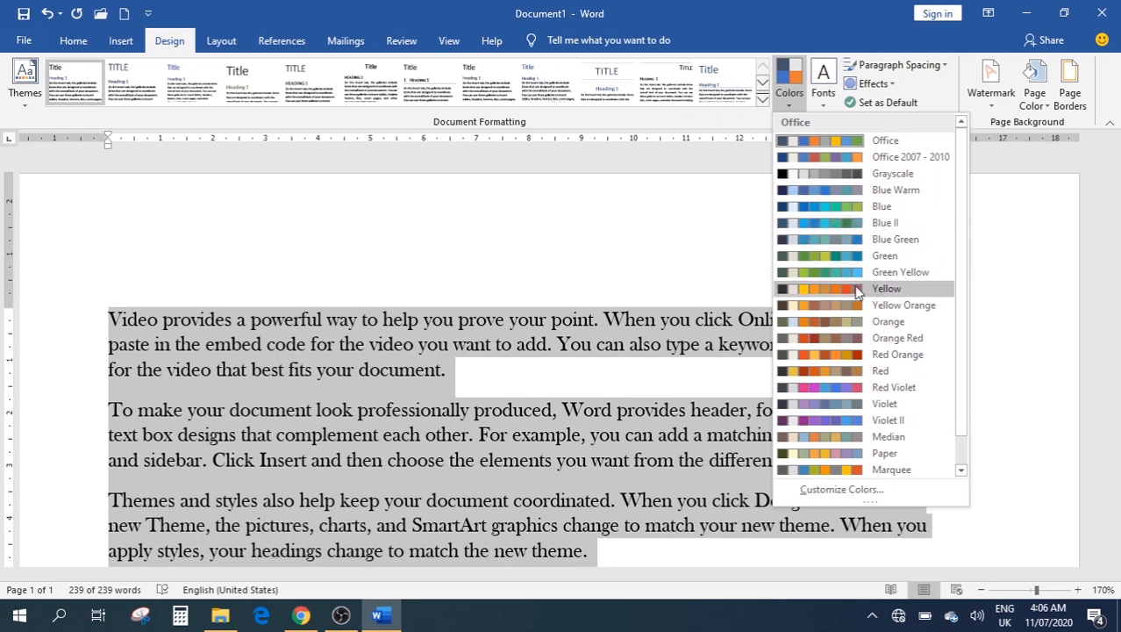
{"action": "left_click", "coordinate": [826, 98]}
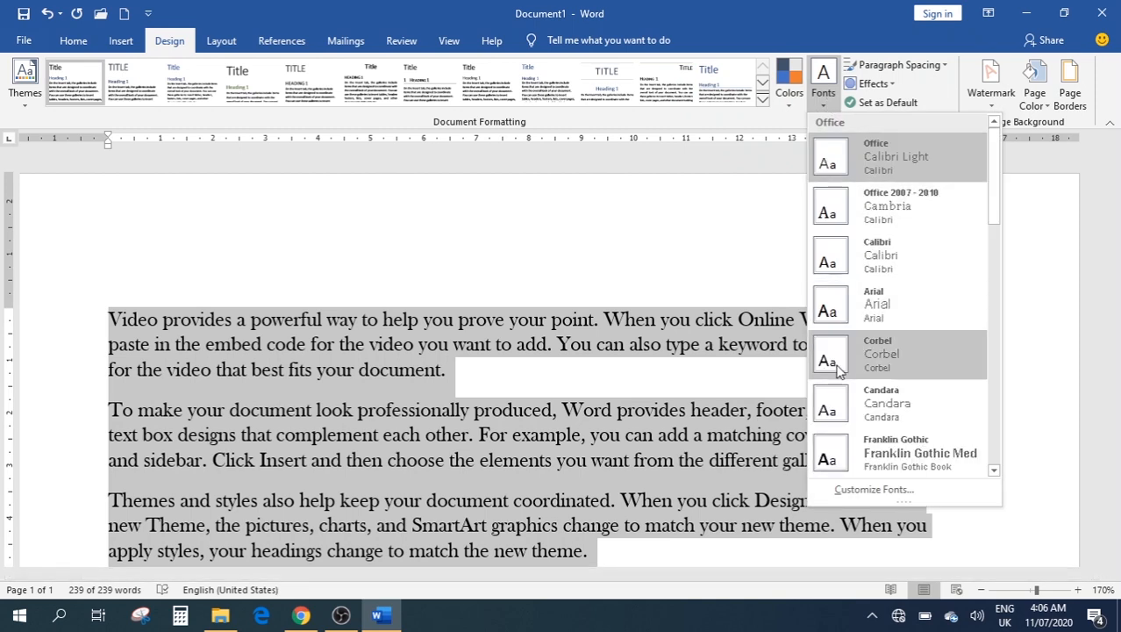
{"action": "scroll", "coordinate": [858, 386], "scroll_direction": "down", "scroll_amount": 5}
{"action": "scroll", "coordinate": [862, 399], "scroll_direction": "up", "scroll_amount": 5}
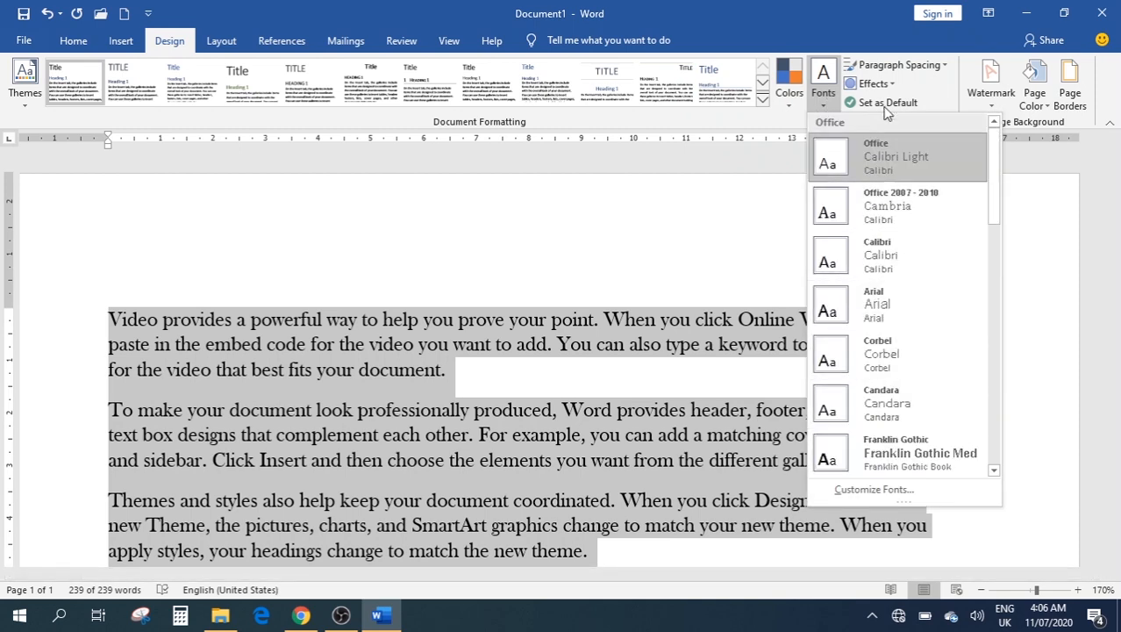
{"action": "left_click", "coordinate": [736, 208]}
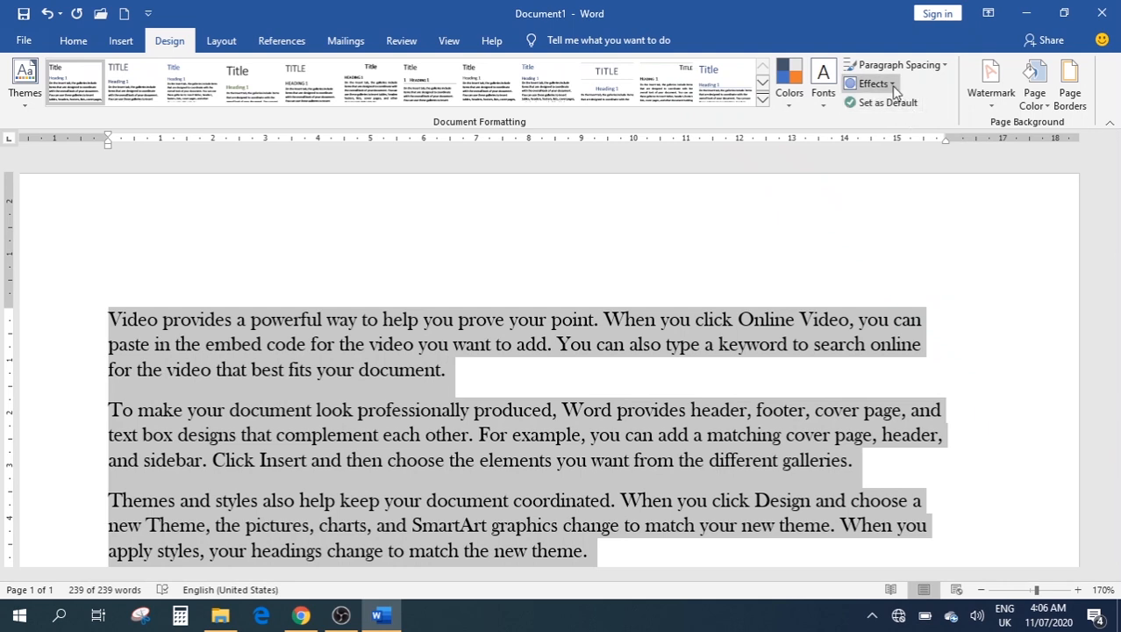
{"action": "left_click", "coordinate": [945, 68]}
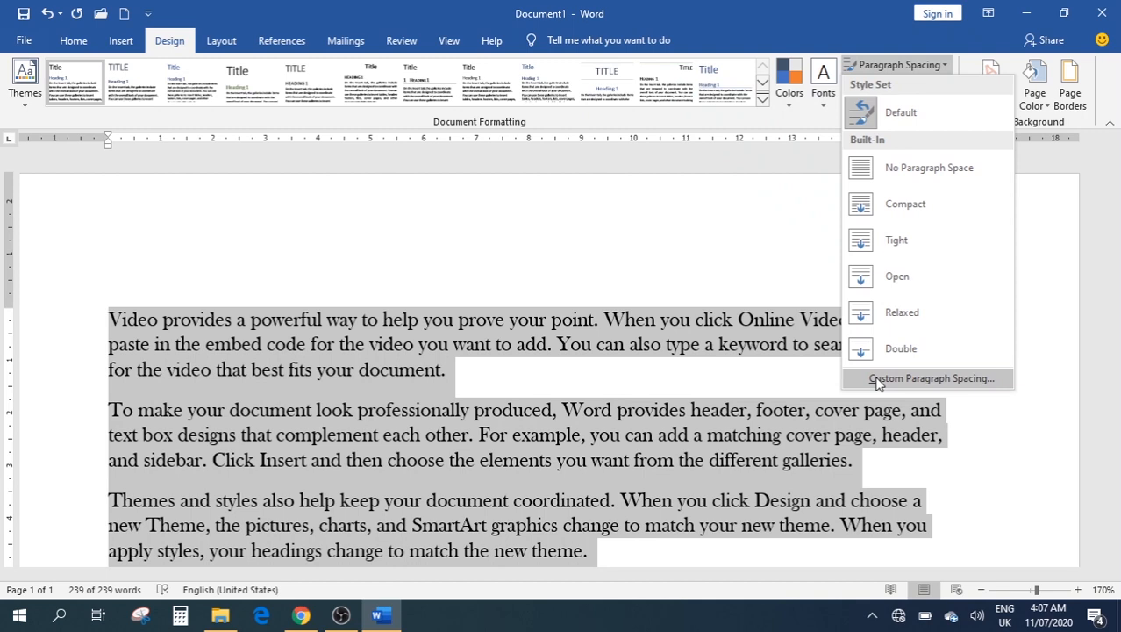
Select the first paragraph and apply the Extreme Shadow theme effect
{"action": "left_click", "coordinate": [1046, 219]}
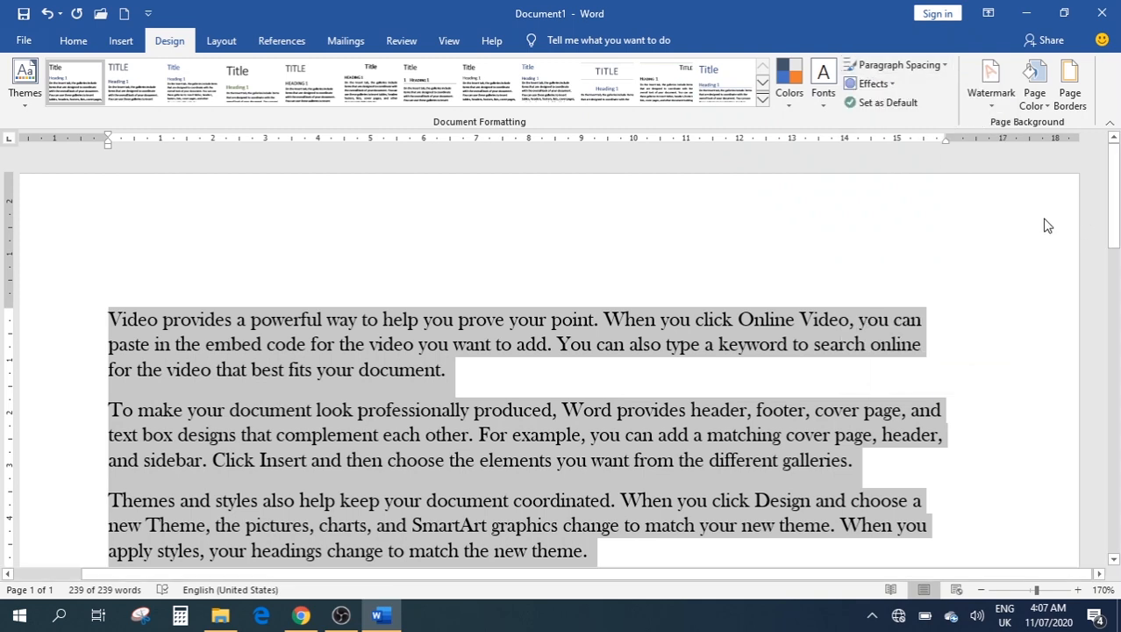
{"action": "left_click", "coordinate": [893, 84]}
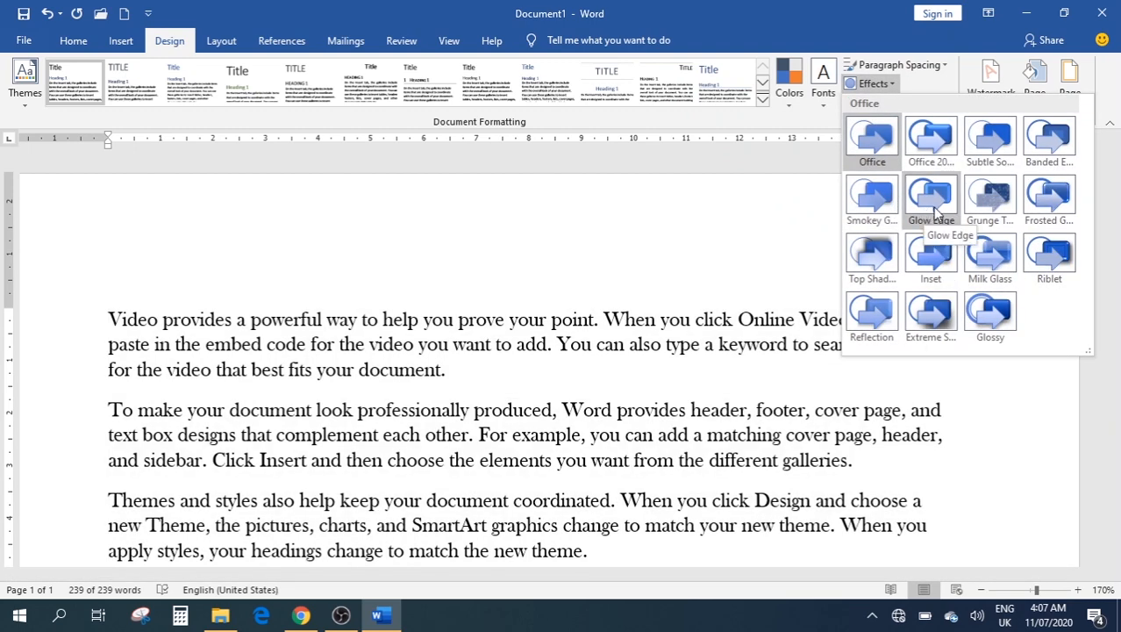
{"action": "left_click", "coordinate": [474, 370]}
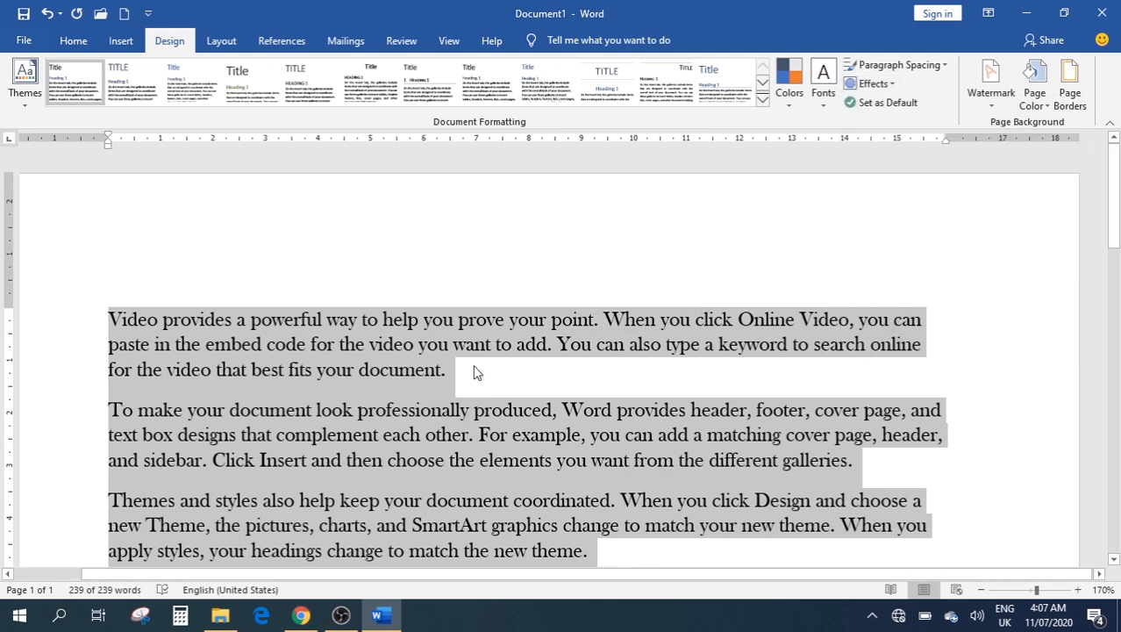
{"action": "left_click", "coordinate": [450, 368]}
{"action": "left_click_drag", "start_coordinate": [450, 367], "coordinate": [151, 318]}
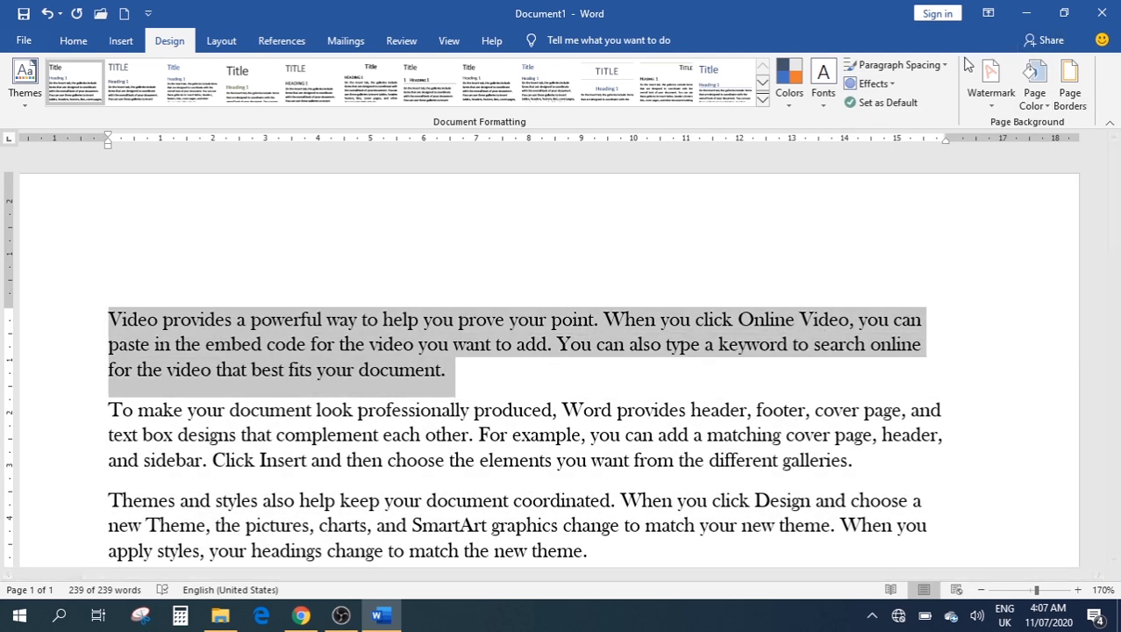
{"action": "left_click", "coordinate": [872, 83]}
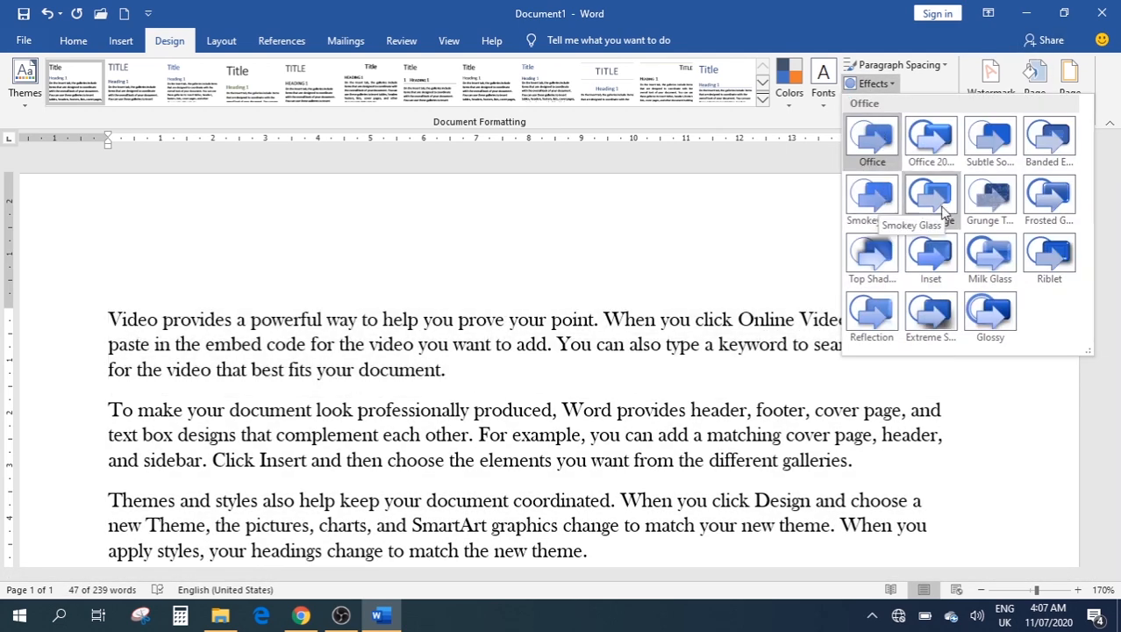
{"action": "left_click", "coordinate": [925, 321]}
{"action": "left_click_drag", "start_coordinate": [480, 377], "coordinate": [83, 305]}
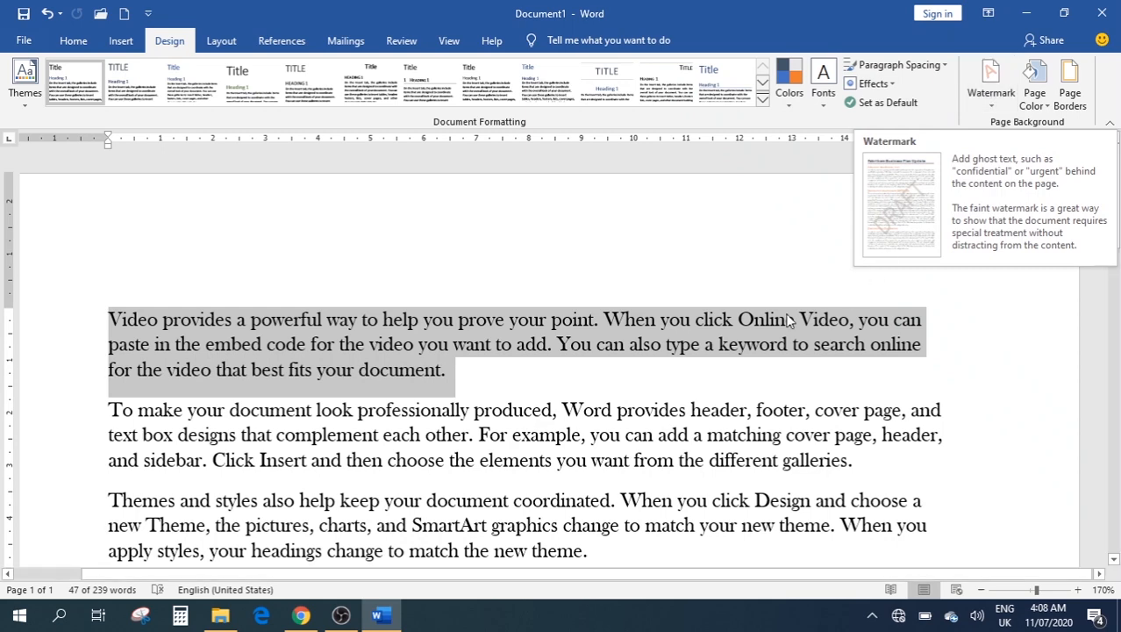
Apply the CONFIDENTIAL 1 watermark from the Watermark gallery and check it across the page
{"action": "left_click", "coordinate": [494, 376]}
{"action": "scroll", "coordinate": [572, 293], "scroll_direction": "down", "scroll_amount": 1}
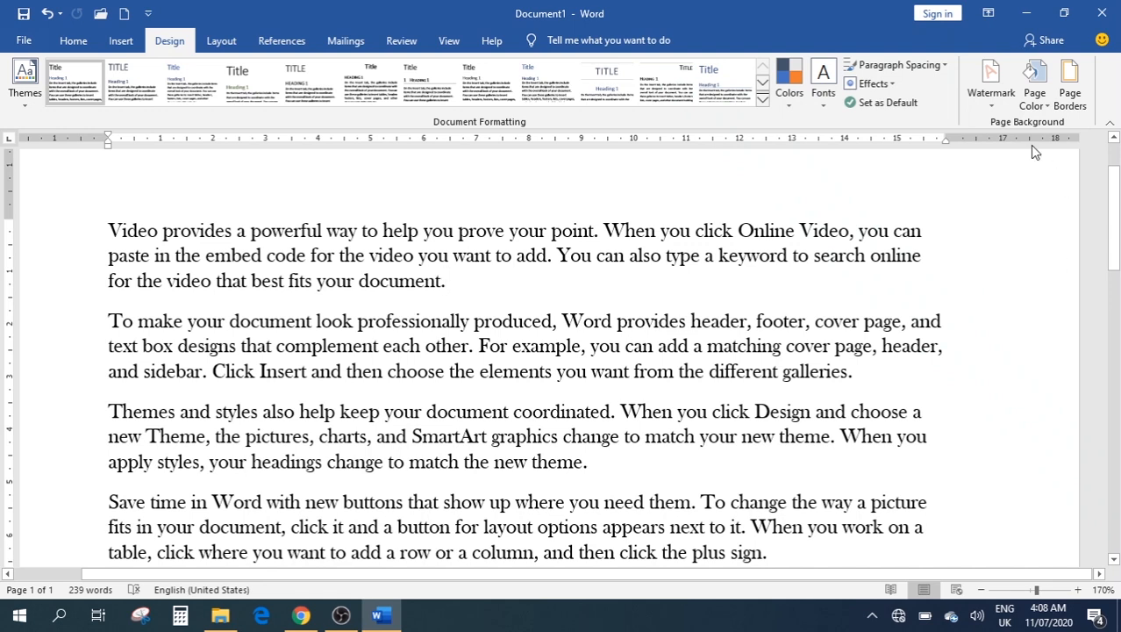
{"action": "left_click", "coordinate": [984, 97]}
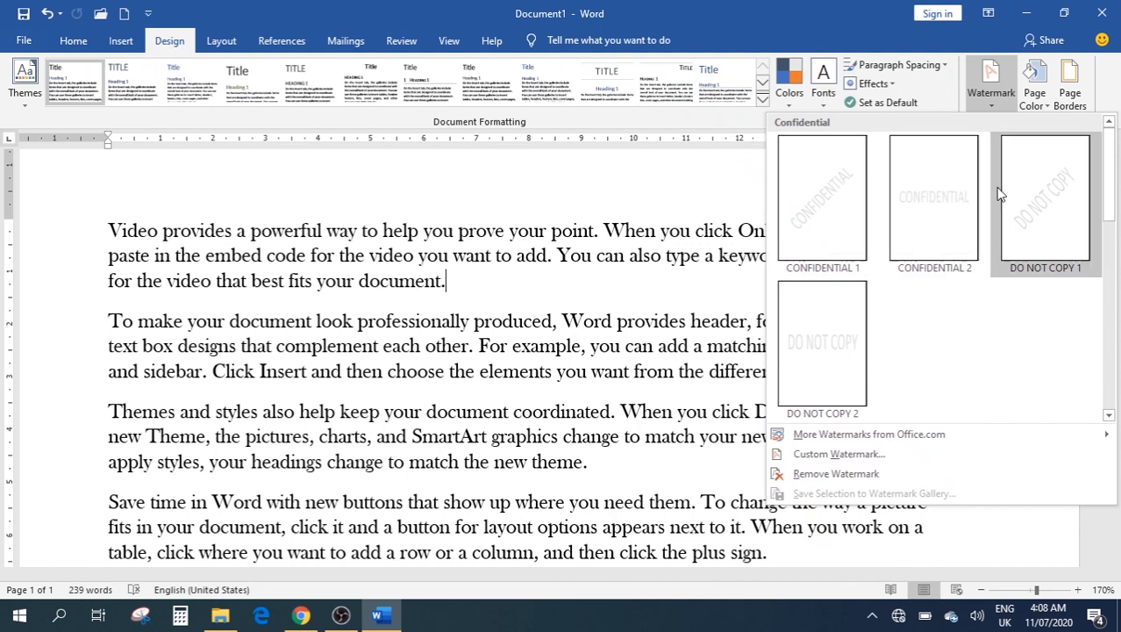
{"action": "scroll", "coordinate": [1058, 370], "scroll_direction": "down", "scroll_amount": 4}
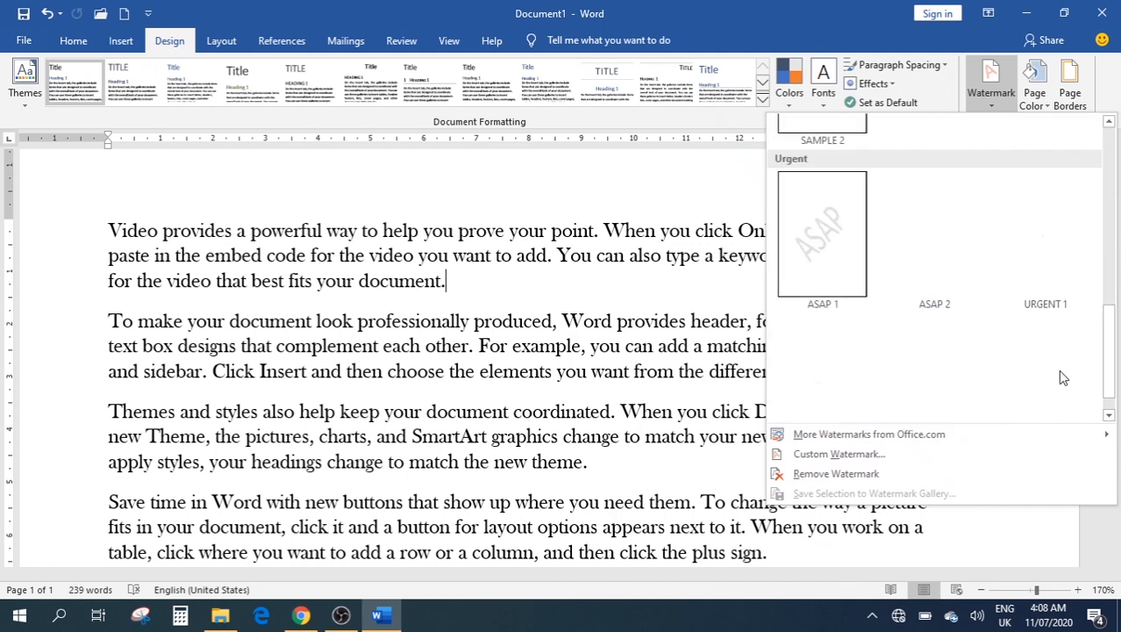
{"action": "mouse_move", "coordinate": [880, 433]}
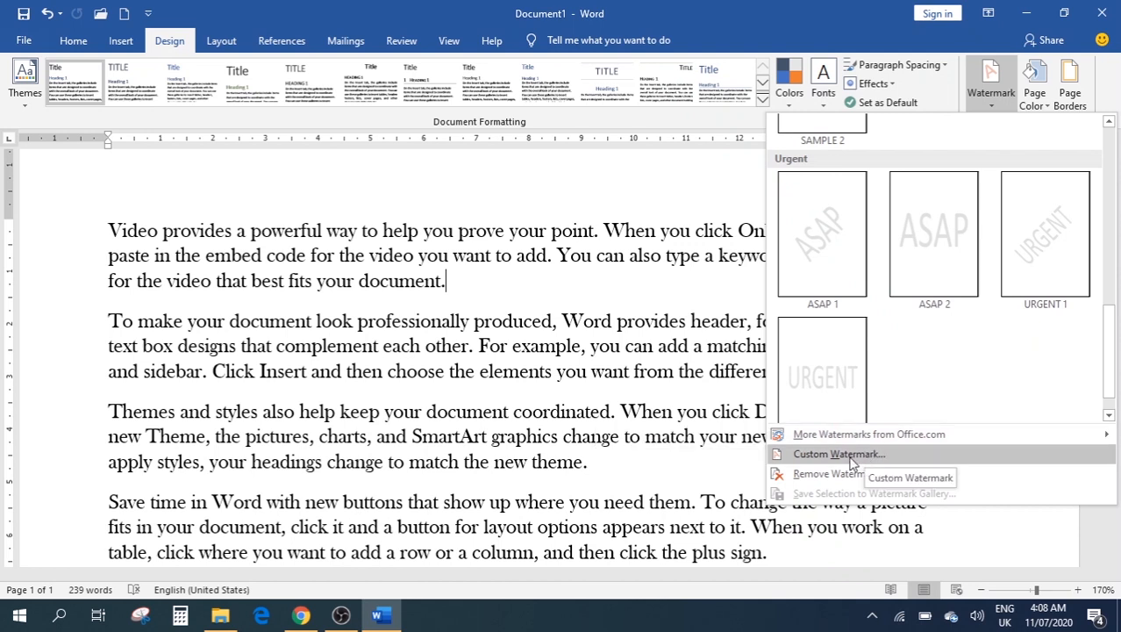
{"action": "scroll", "coordinate": [858, 333], "scroll_direction": "up", "scroll_amount": 4}
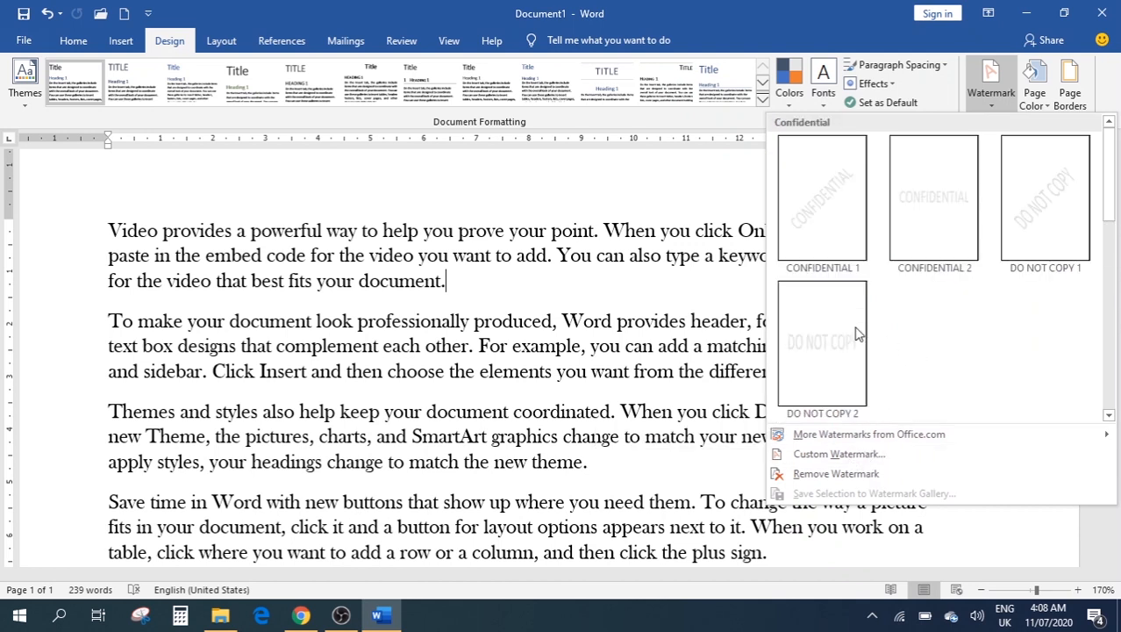
{"action": "left_click", "coordinate": [813, 248]}
{"action": "scroll", "coordinate": [814, 237], "scroll_direction": "down", "scroll_amount": 12}
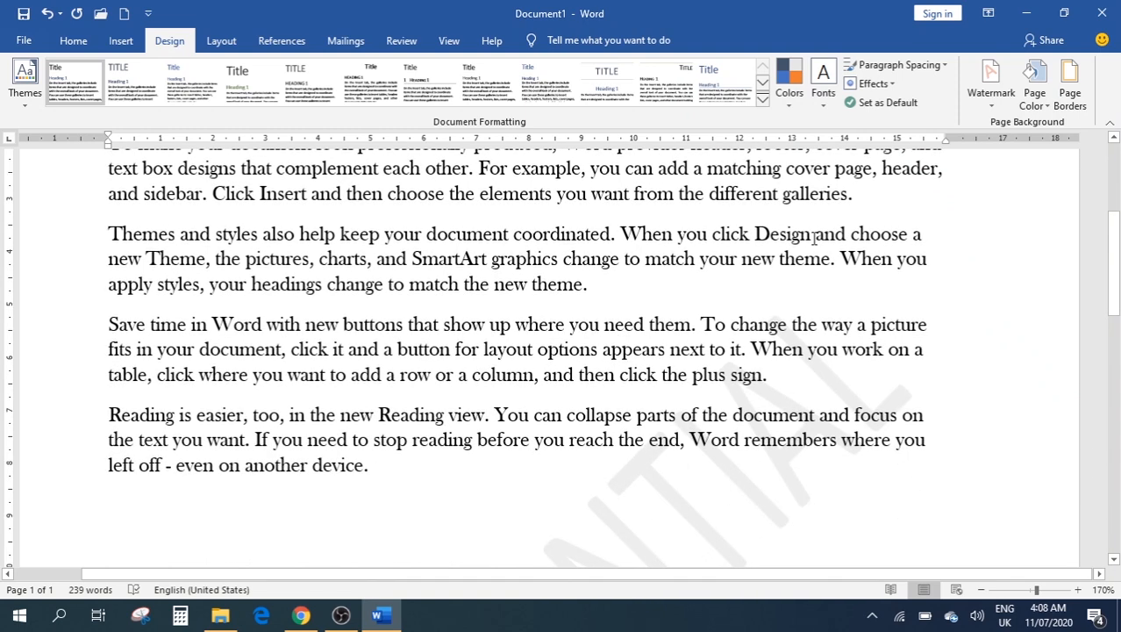
{"action": "scroll", "coordinate": [425, 376], "scroll_direction": "down", "scroll_amount": 1}
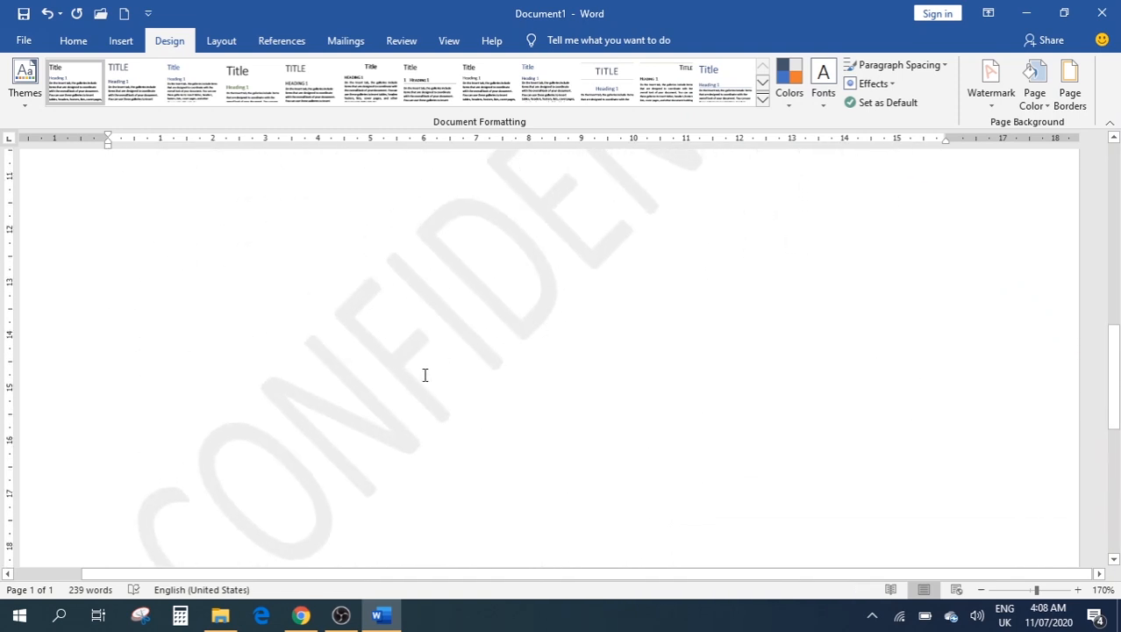
{"action": "scroll", "coordinate": [396, 385], "scroll_direction": "down", "scroll_amount": 1}
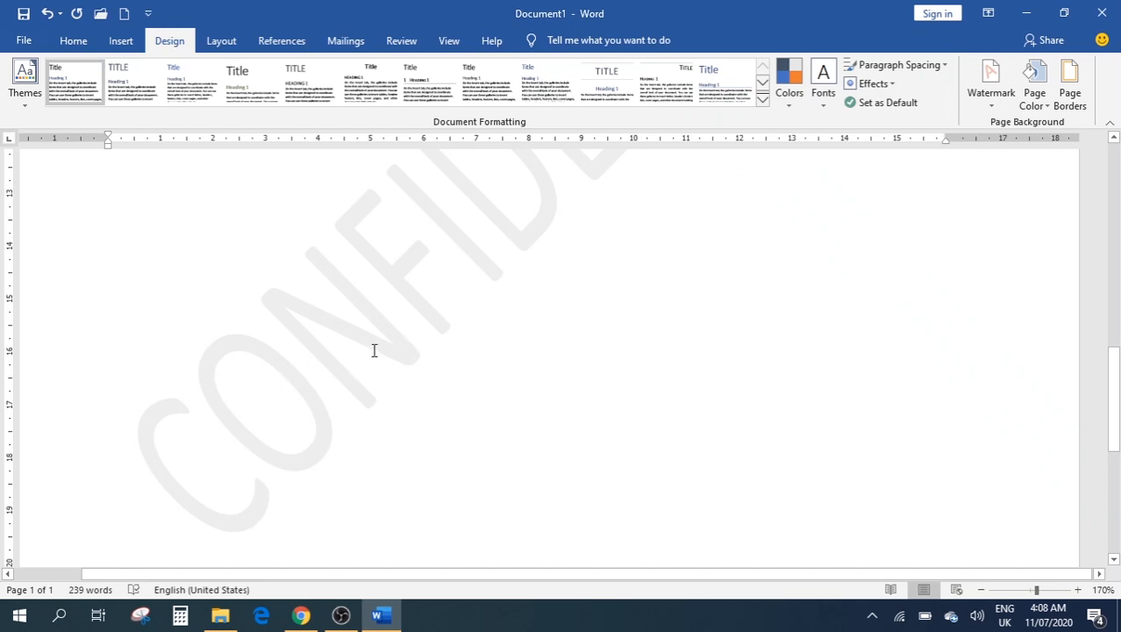
{"action": "scroll", "coordinate": [373, 349], "scroll_direction": "up", "scroll_amount": 4}
{"action": "scroll", "coordinate": [540, 386], "scroll_direction": "up", "scroll_amount": 5}
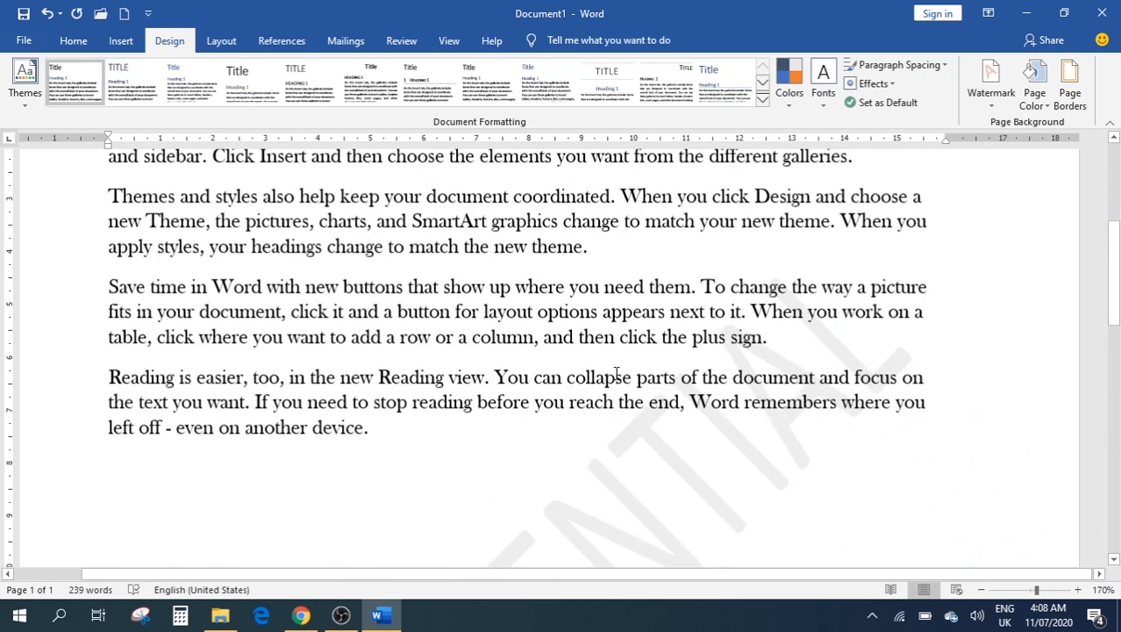
{"action": "scroll", "coordinate": [614, 373], "scroll_direction": "down", "scroll_amount": 6}
{"action": "scroll", "coordinate": [411, 224], "scroll_direction": "up", "scroll_amount": 3}
Add a second batch of =rand() filler paragraphs below the text, bringing the document to 478 words
{"action": "left_click", "coordinate": [343, 407]}
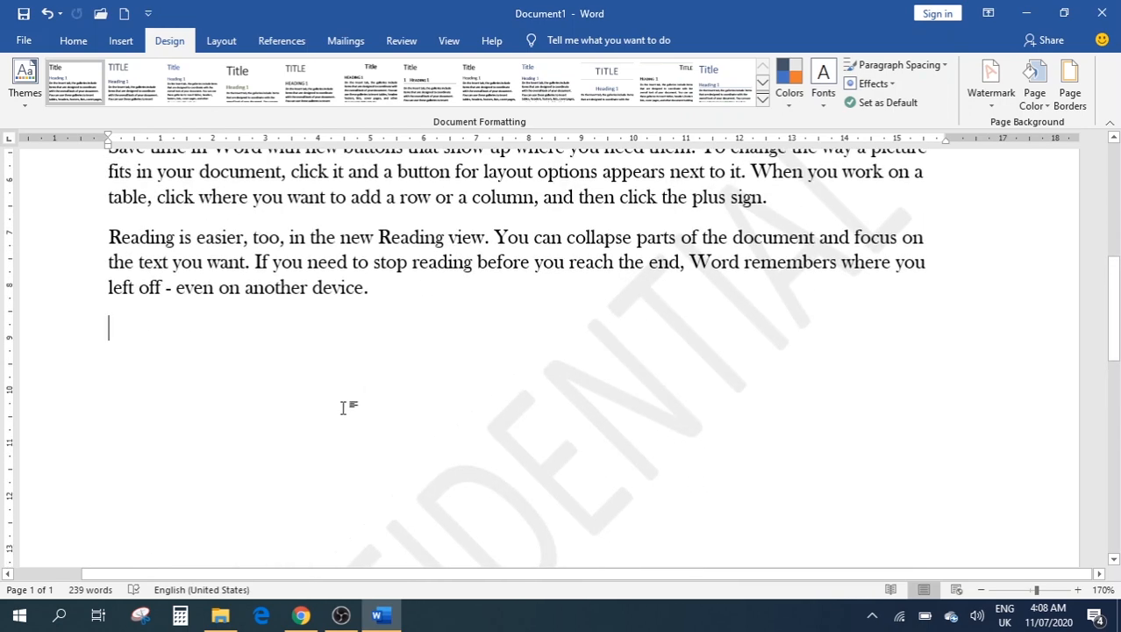
{"action": "type", "text": "="}
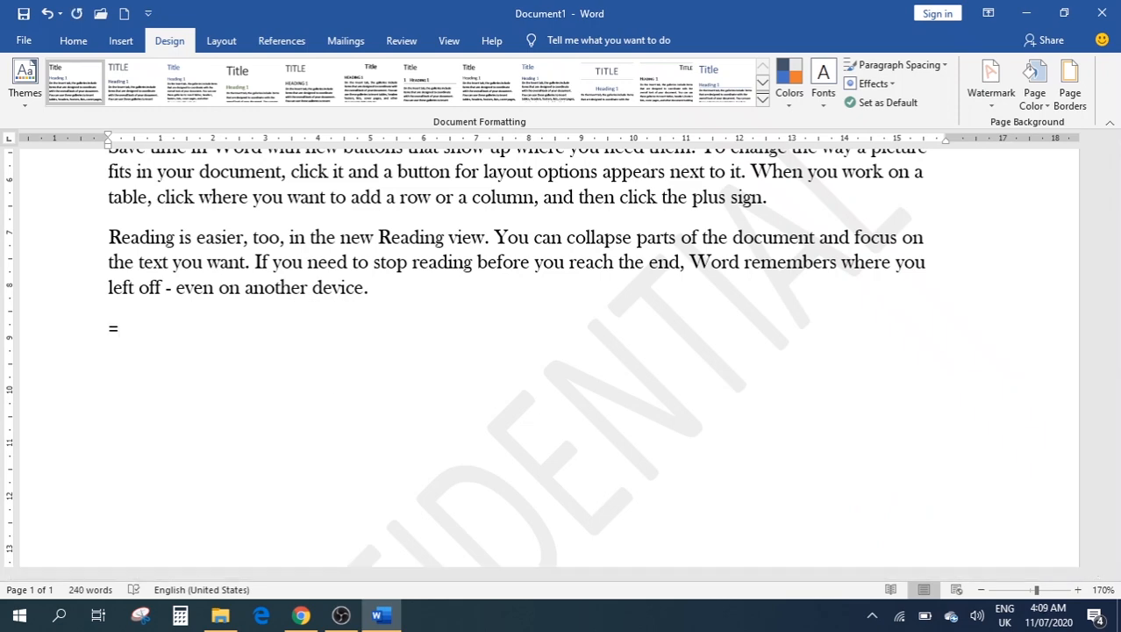
{"action": "type", "text": "rand()"}
{"action": "key", "text": "Return"}
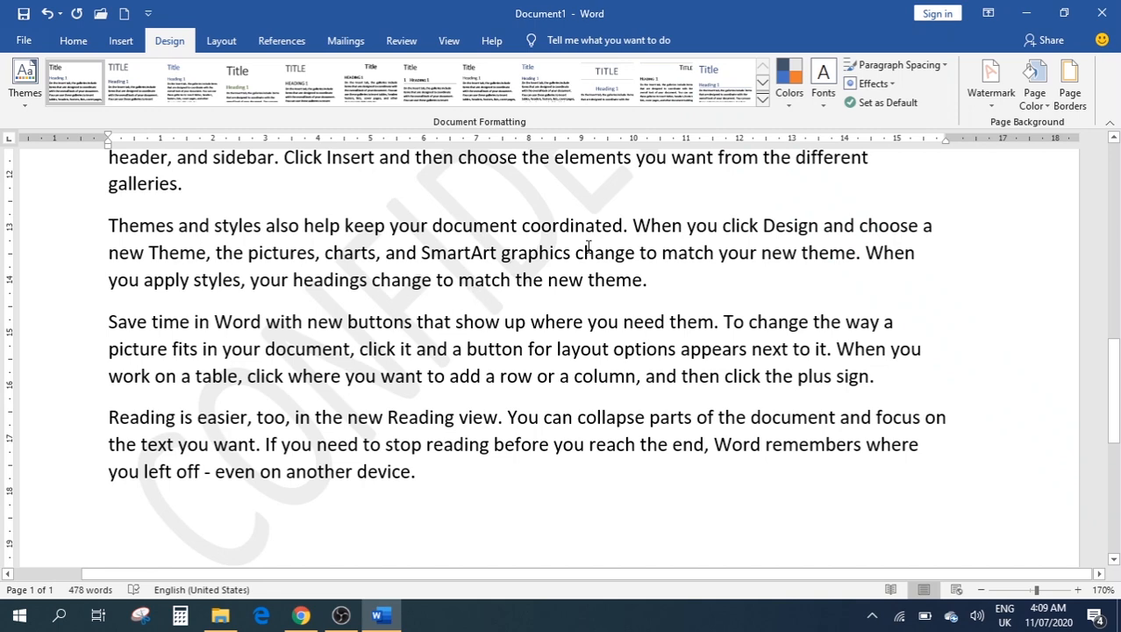
{"action": "scroll", "coordinate": [473, 206], "scroll_direction": "up", "scroll_amount": 1}
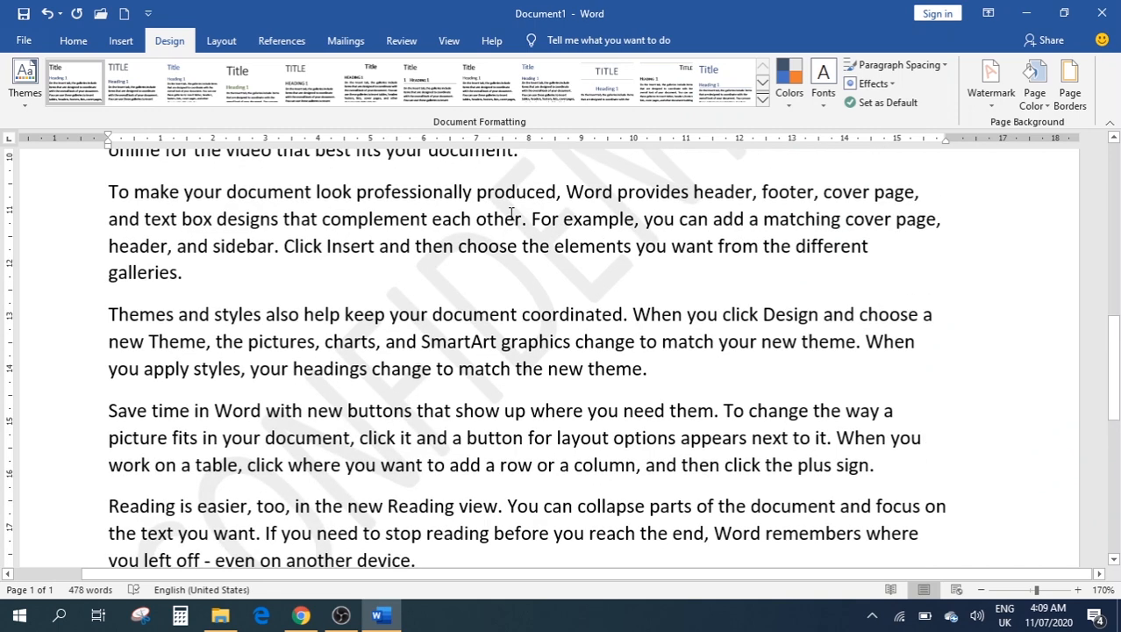
Apply the CONFIDENTIAL text watermark with Automatic colour through the Printed Watermark dialog
{"action": "left_click", "coordinate": [1001, 105]}
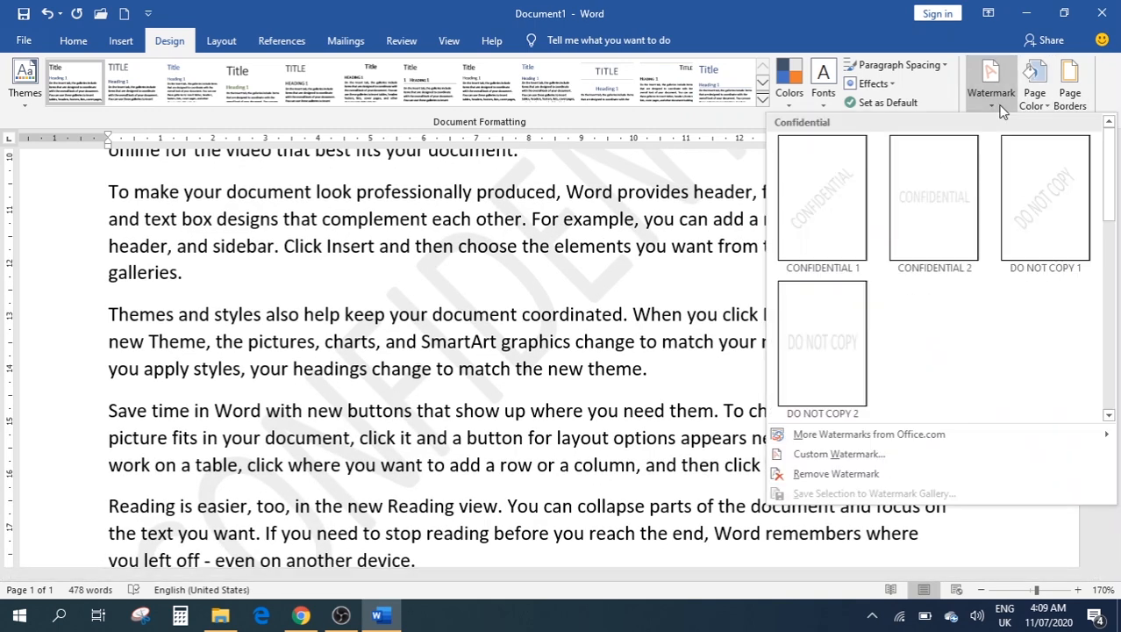
{"action": "left_click", "coordinate": [865, 457]}
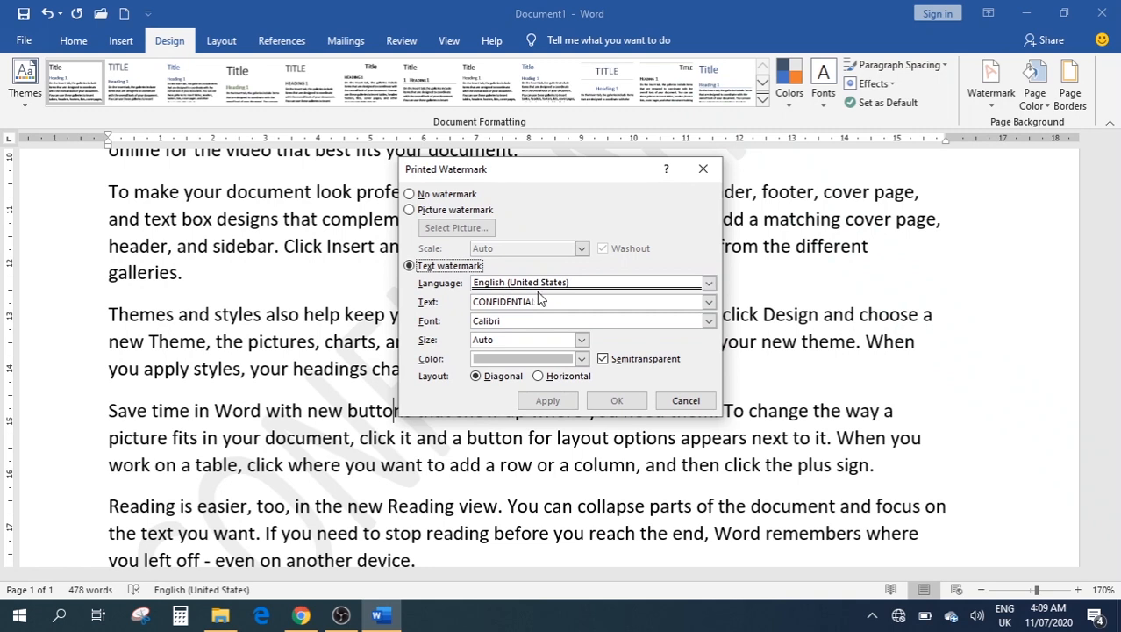
{"action": "left_click", "coordinate": [582, 360]}
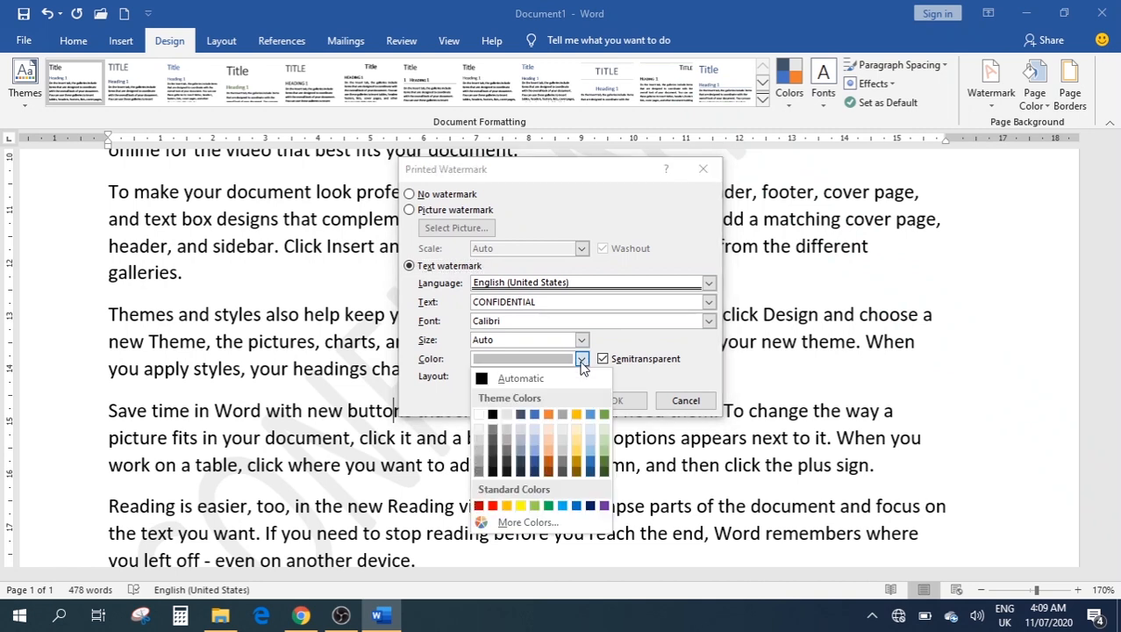
{"action": "left_click", "coordinate": [487, 379]}
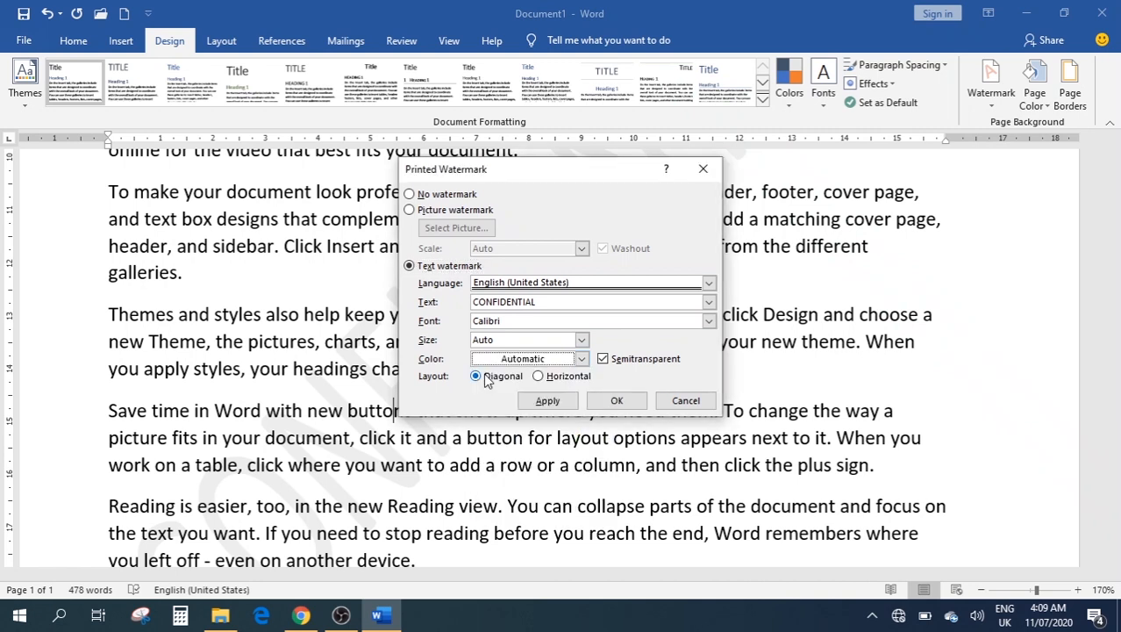
{"action": "left_click", "coordinate": [545, 408]}
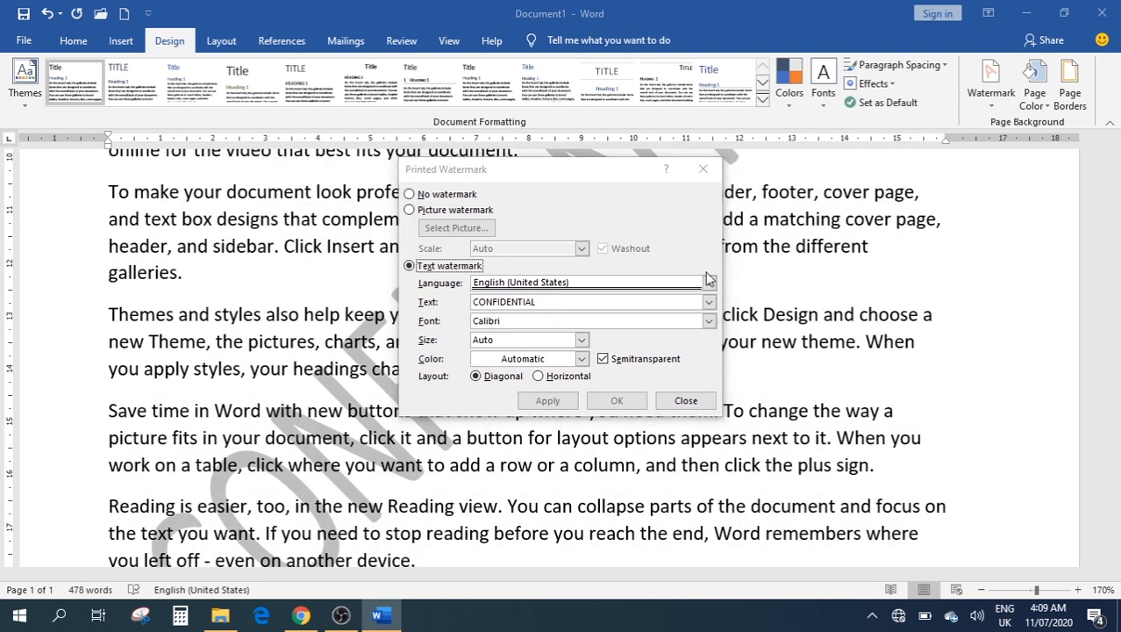
{"action": "left_click", "coordinate": [703, 169]}
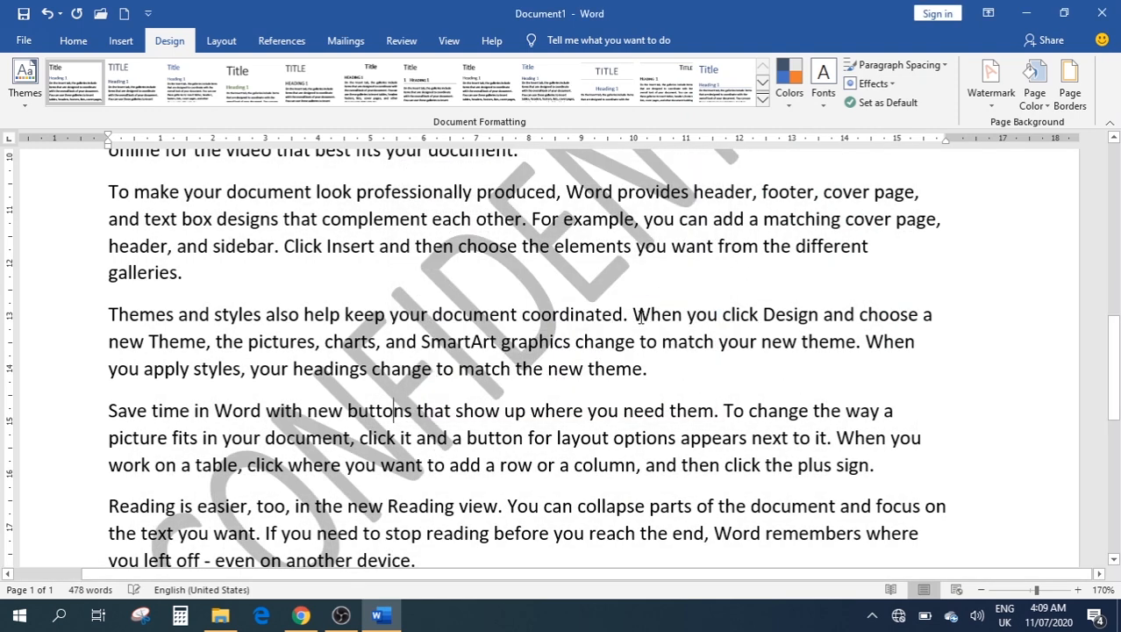
Open the Print preview of the watermarked document with Ctrl+P
{"action": "scroll", "coordinate": [641, 319], "scroll_direction": "down", "scroll_amount": 2}
{"action": "scroll", "coordinate": [578, 355], "scroll_direction": "up", "scroll_amount": 5}
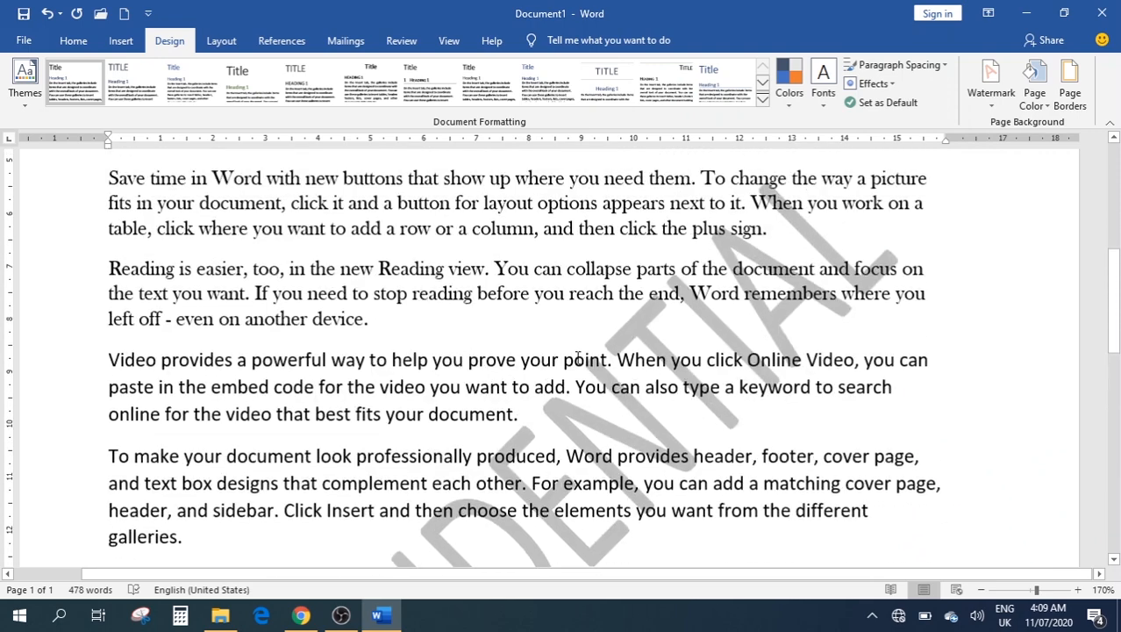
{"action": "scroll", "coordinate": [560, 350], "scroll_direction": "down", "scroll_amount": 2}
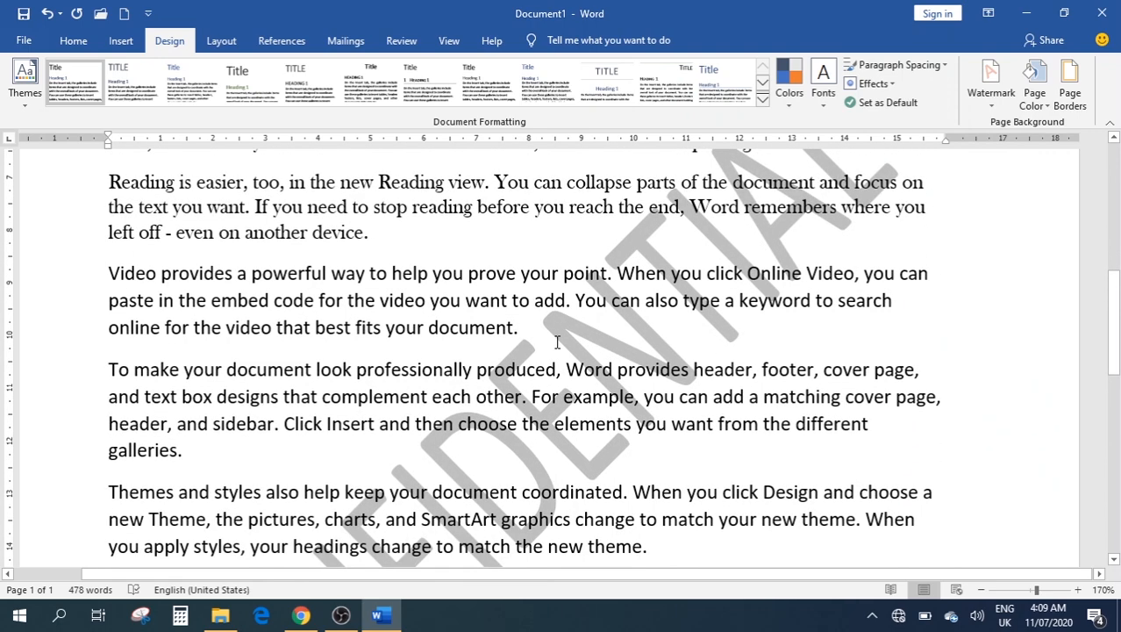
{"action": "key", "text": "ctrl+p"}
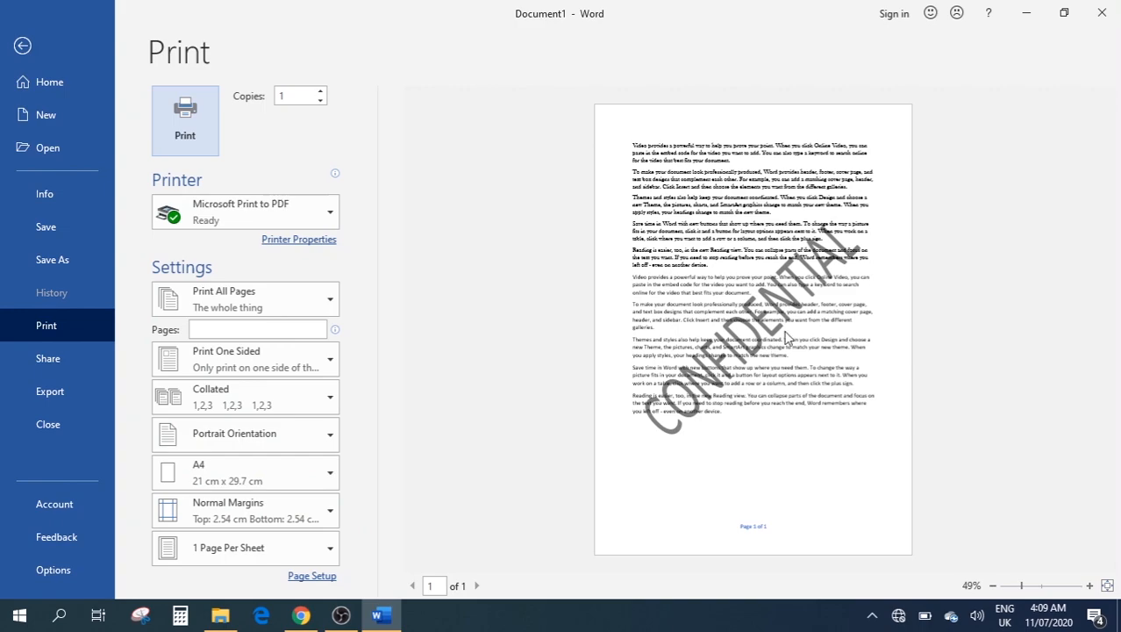
Leave the Print page and scroll back through the 478-word watermarked document
{"action": "key", "text": "Escape"}
{"action": "scroll", "coordinate": [523, 343], "scroll_direction": "up", "scroll_amount": 6}
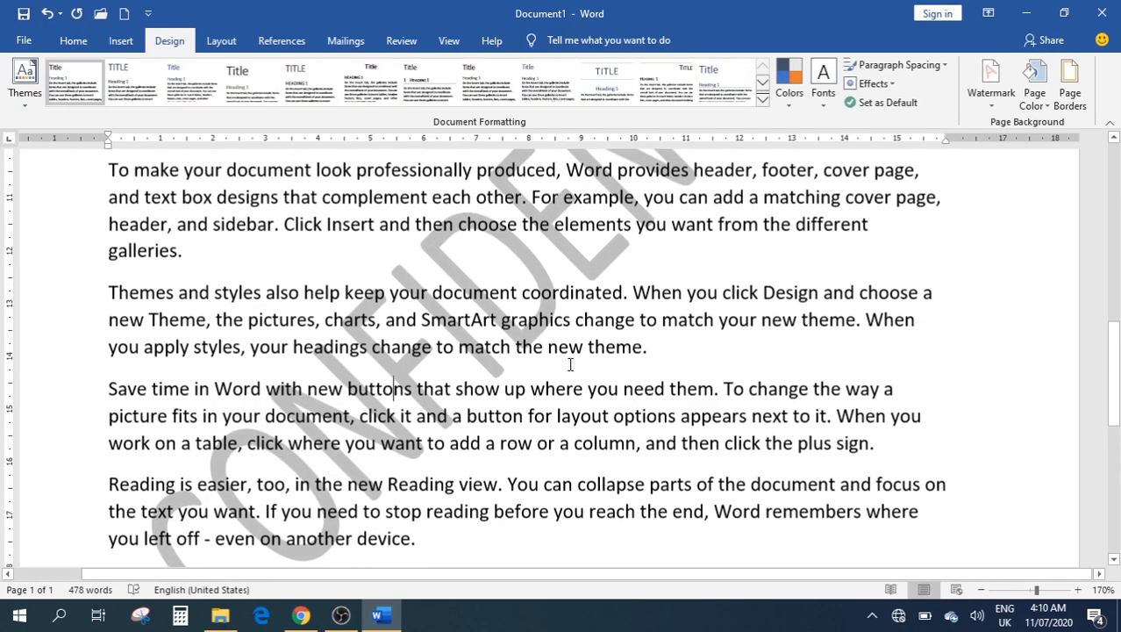
{"action": "scroll", "coordinate": [590, 377], "scroll_direction": "up", "scroll_amount": 2}
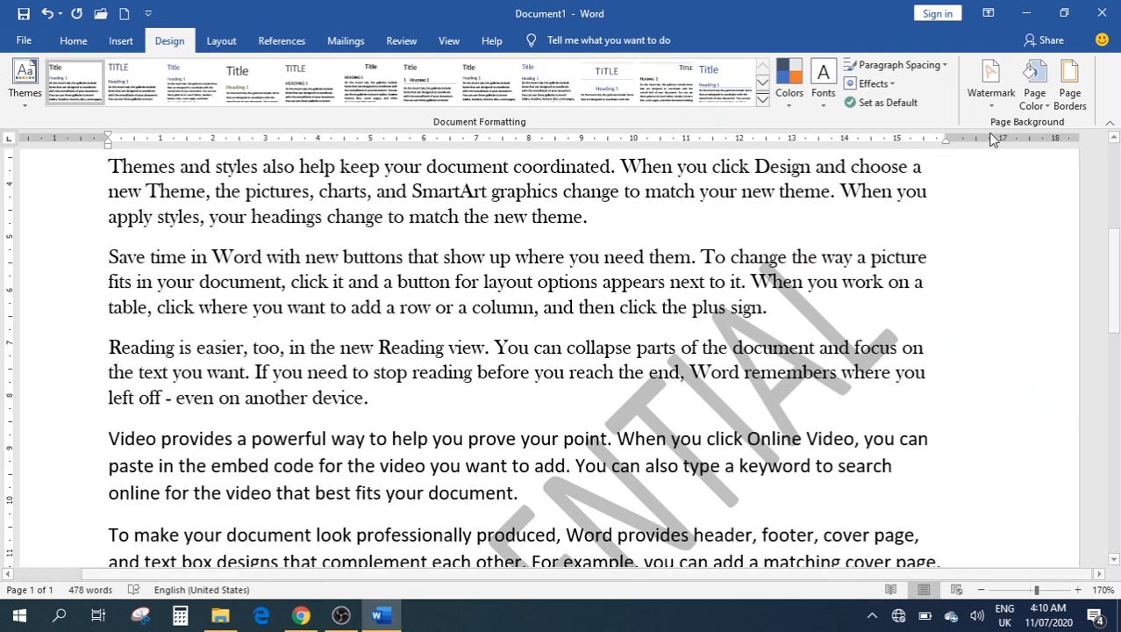
Try a picture watermark in Printed Watermark, dismiss the offline message, and close without changes
{"action": "left_click", "coordinate": [993, 97]}
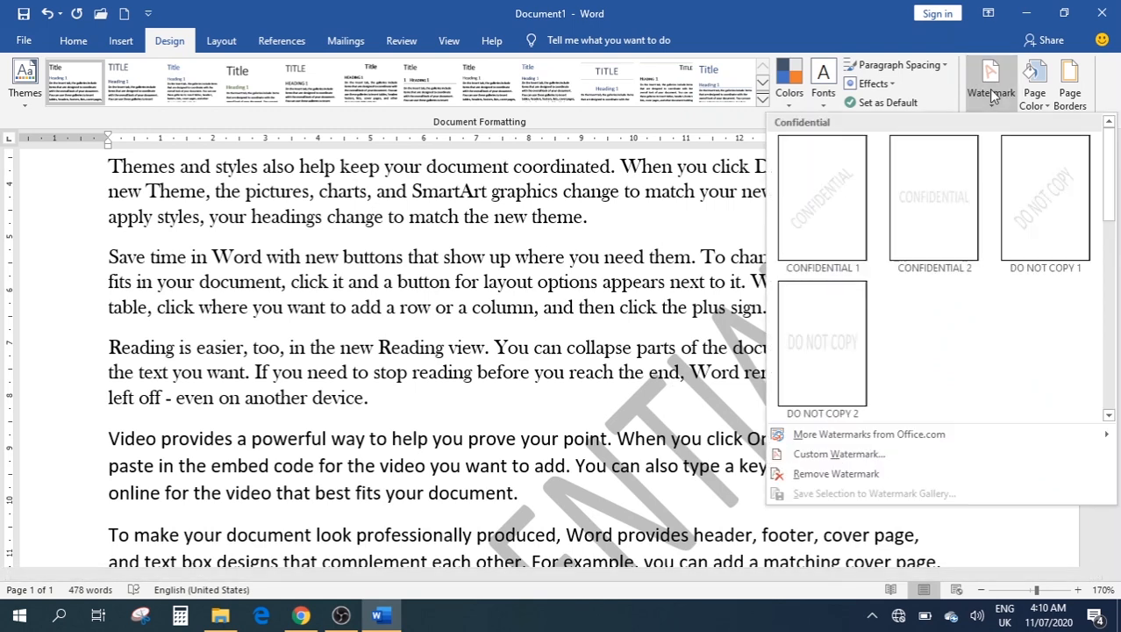
{"action": "left_click", "coordinate": [849, 454]}
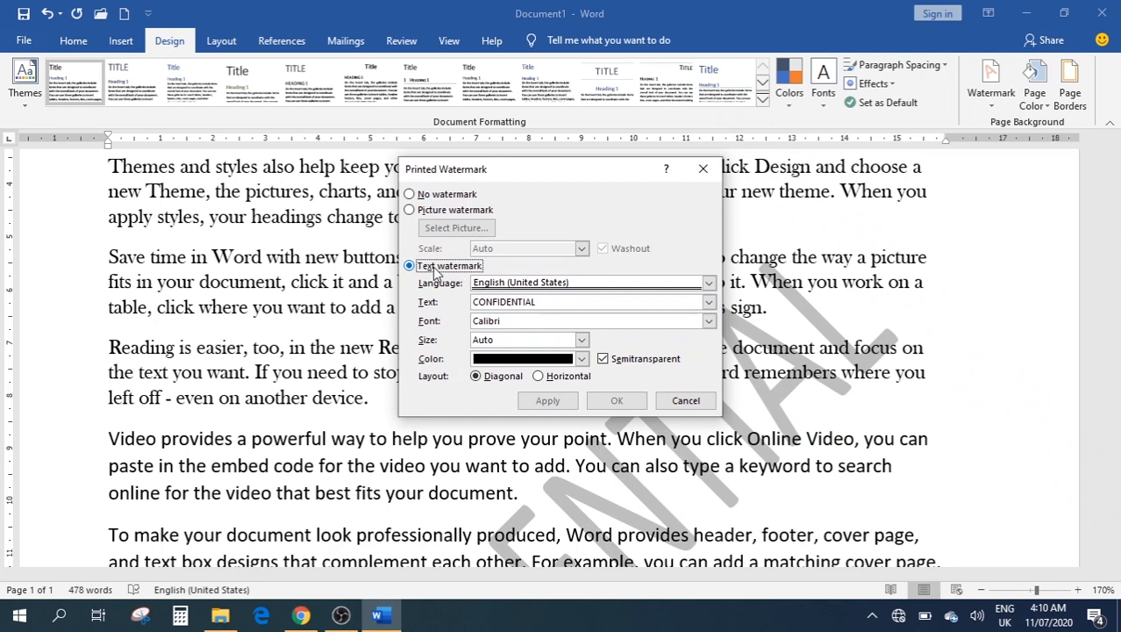
{"action": "left_click", "coordinate": [419, 214]}
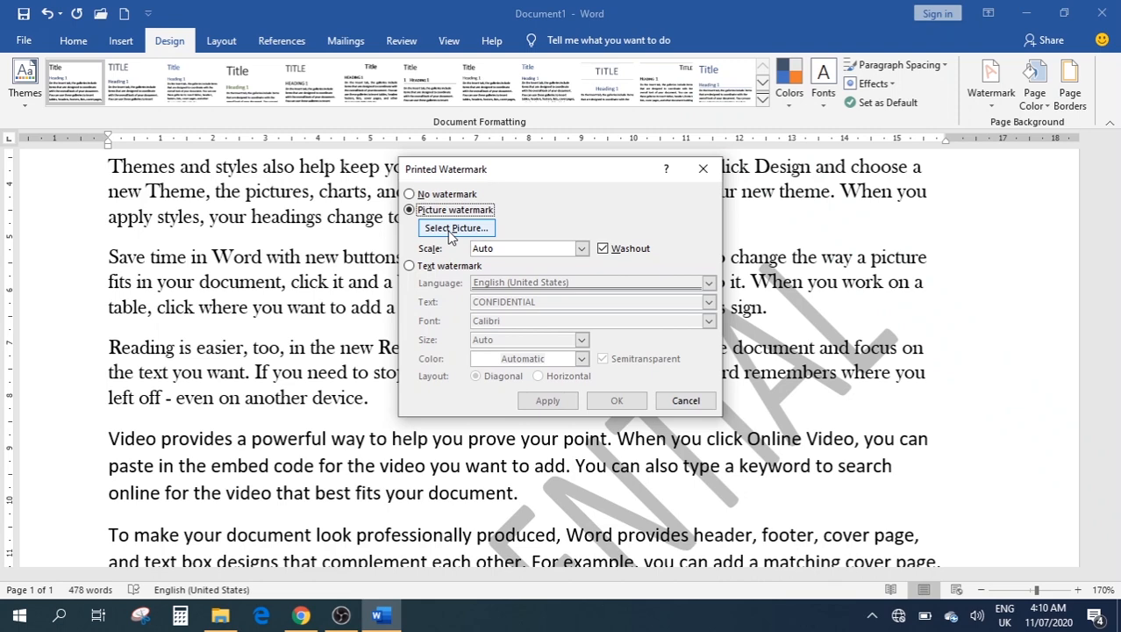
{"action": "left_click", "coordinate": [451, 230]}
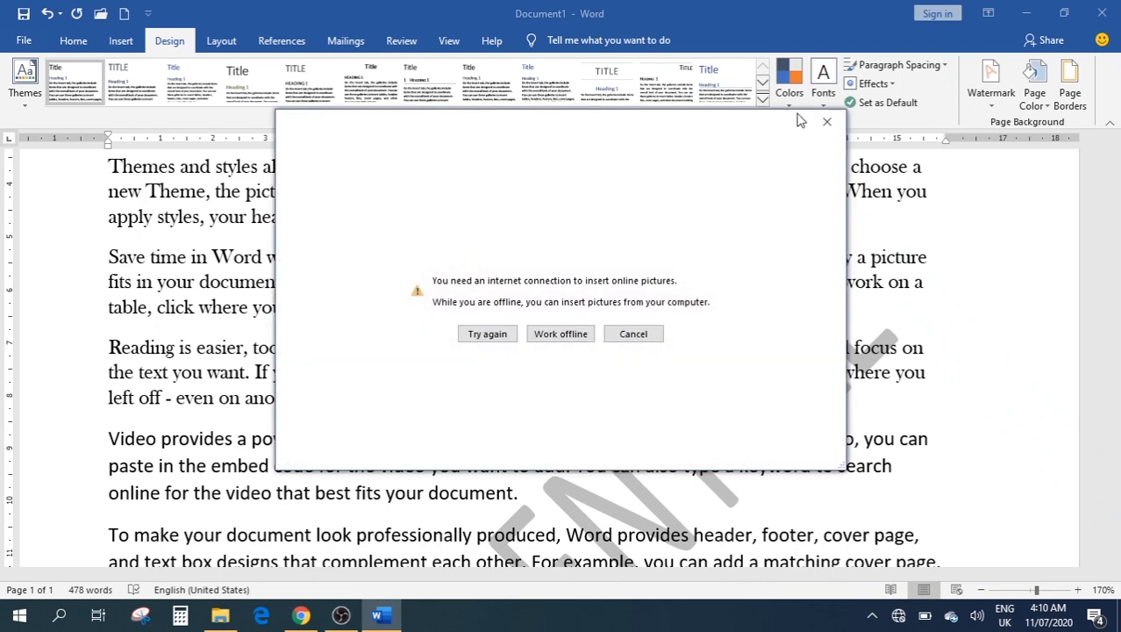
{"action": "left_click", "coordinate": [826, 121]}
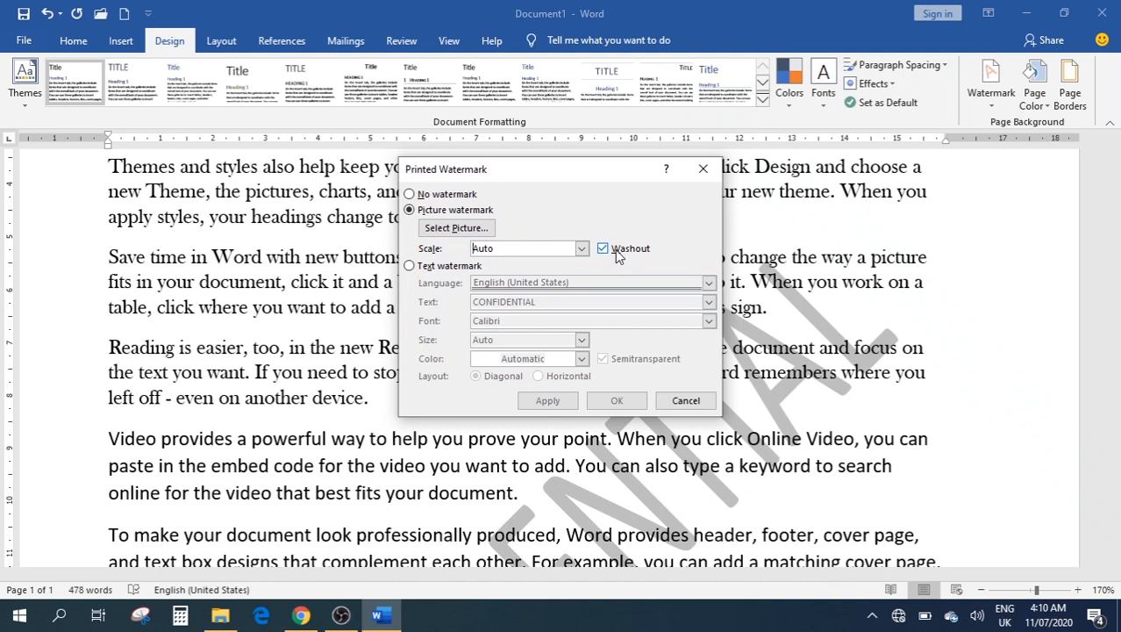
{"action": "left_click", "coordinate": [705, 170]}
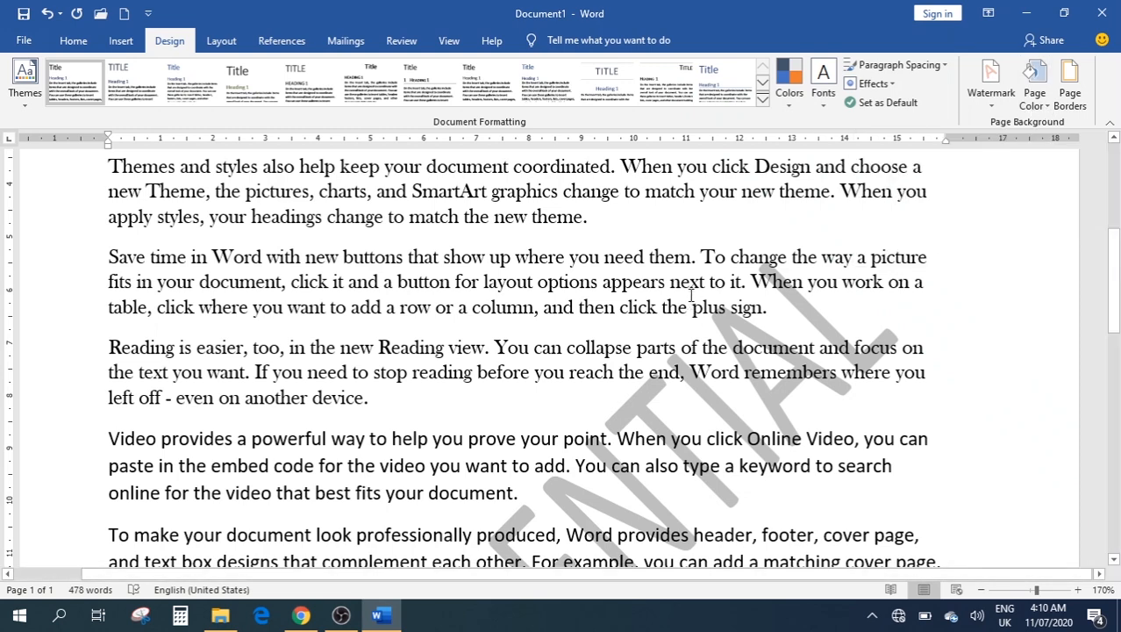
Delete all the text and remove the CONFIDENTIAL watermark, leaving a blank 0-word page
{"action": "key", "text": "ctrl+a"}
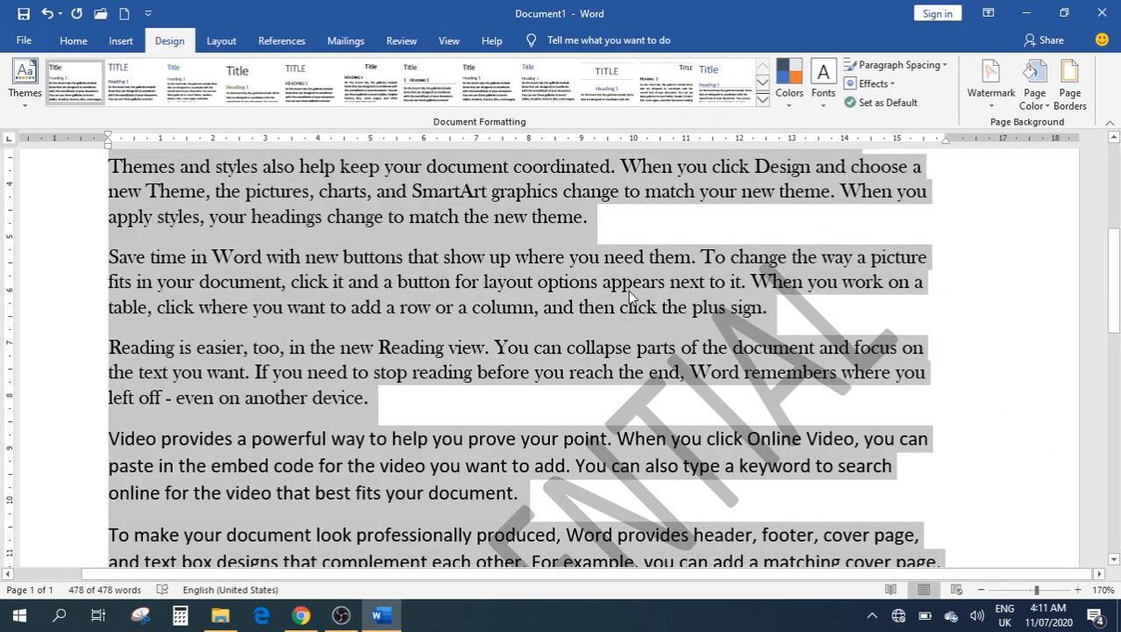
{"action": "key", "text": "Delete"}
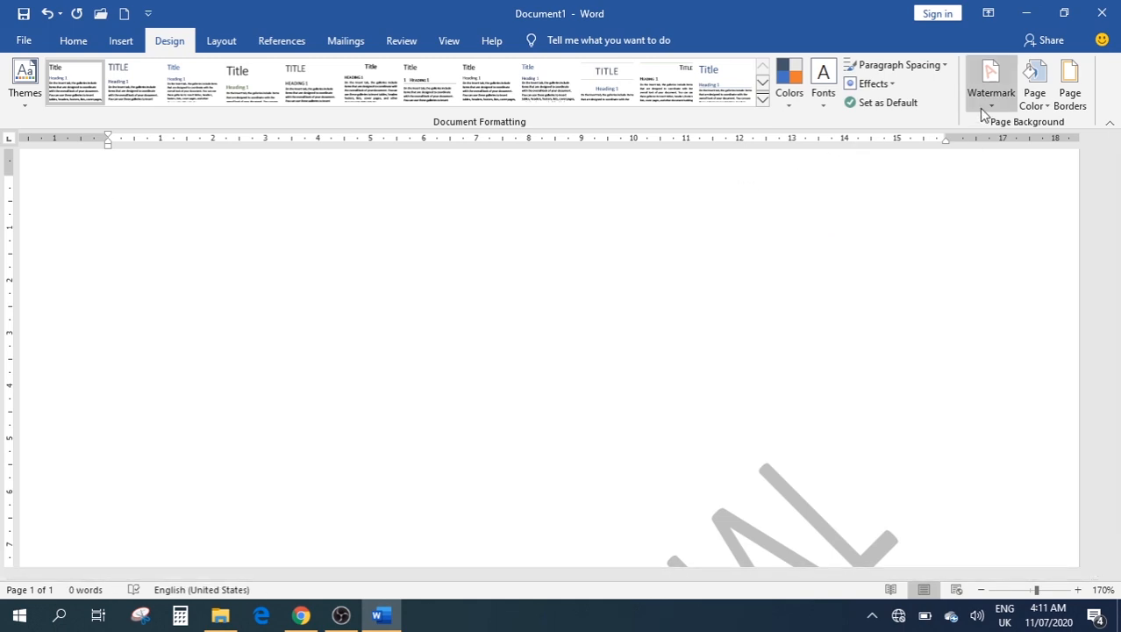
{"action": "left_click", "coordinate": [990, 104]}
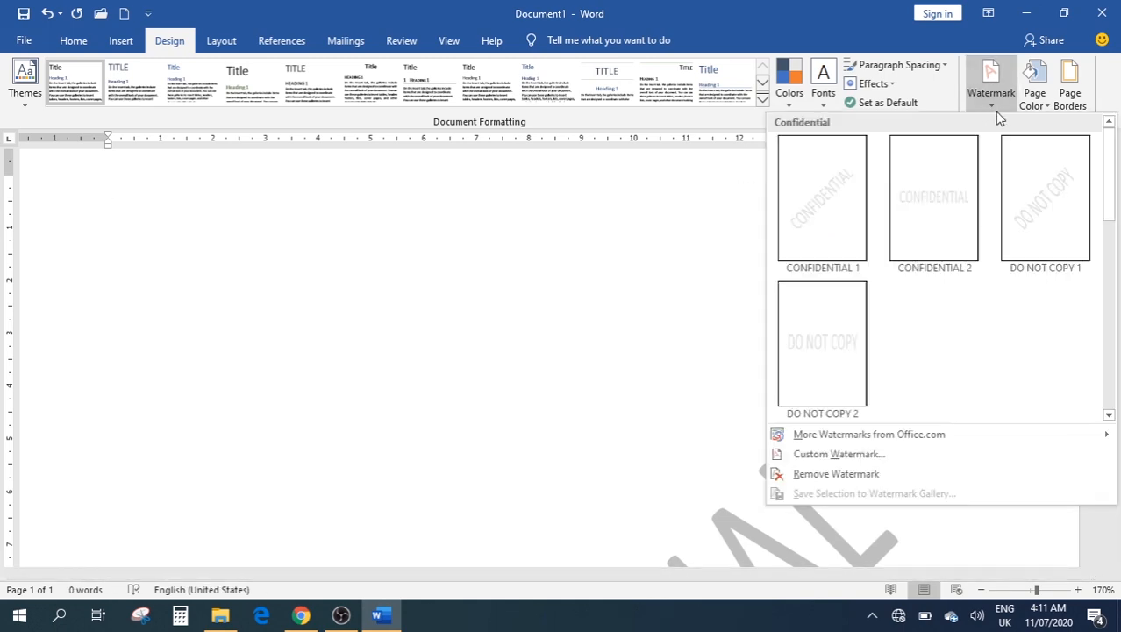
{"action": "left_click", "coordinate": [837, 474]}
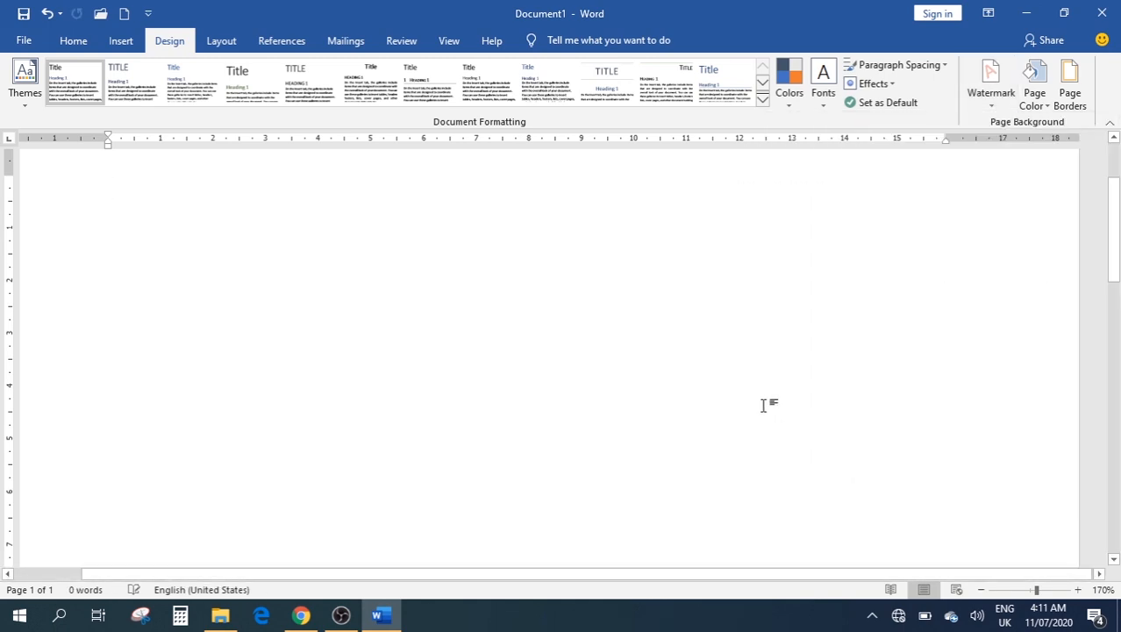
{"action": "scroll", "coordinate": [734, 390], "scroll_direction": "down", "scroll_amount": 5}
{"action": "scroll", "coordinate": [735, 391], "scroll_direction": "up", "scroll_amount": 5}
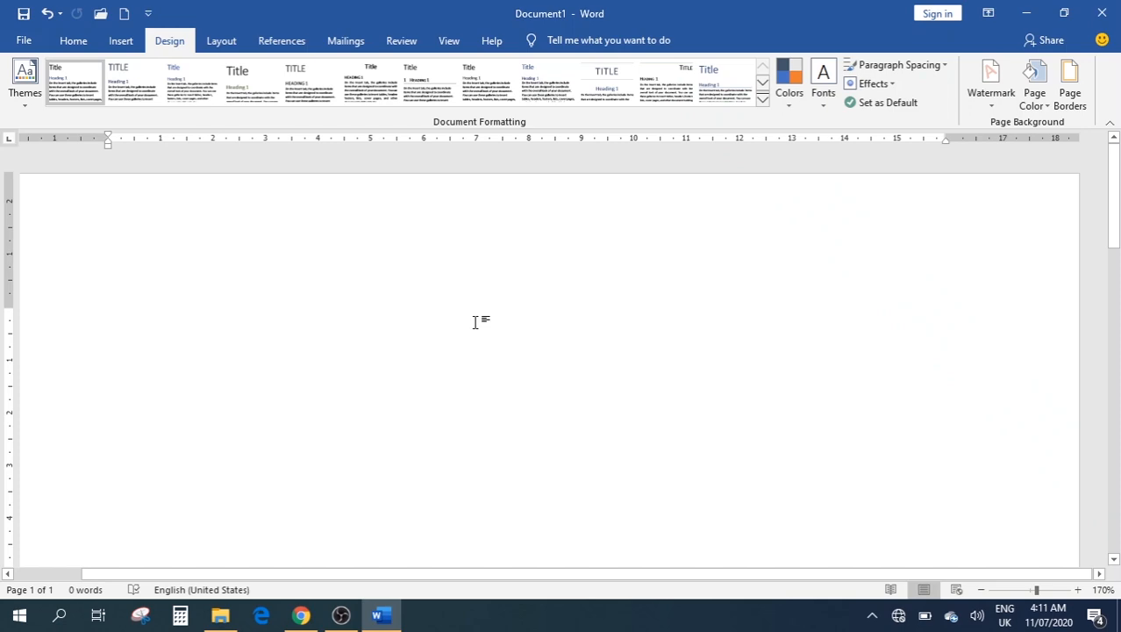
Generate 239 words of =rand() sample text, preview Page Color, then bring up Page Borders
{"action": "type", "text": "=rand()"}
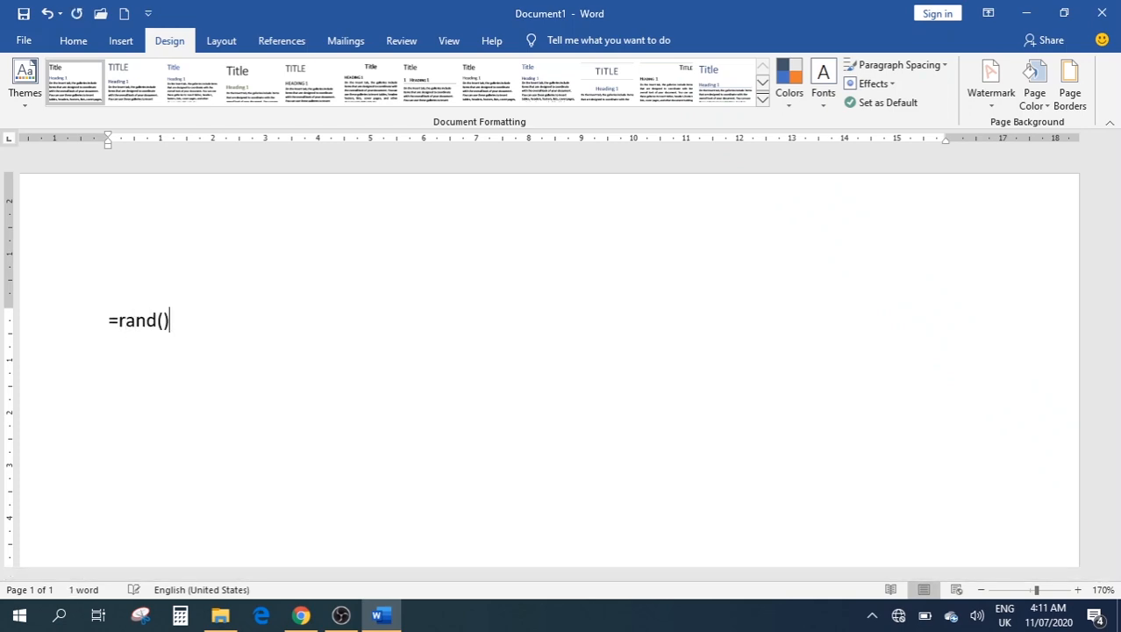
{"action": "key", "text": "Return"}
{"action": "scroll", "coordinate": [1040, 206], "scroll_direction": "up", "scroll_amount": 6}
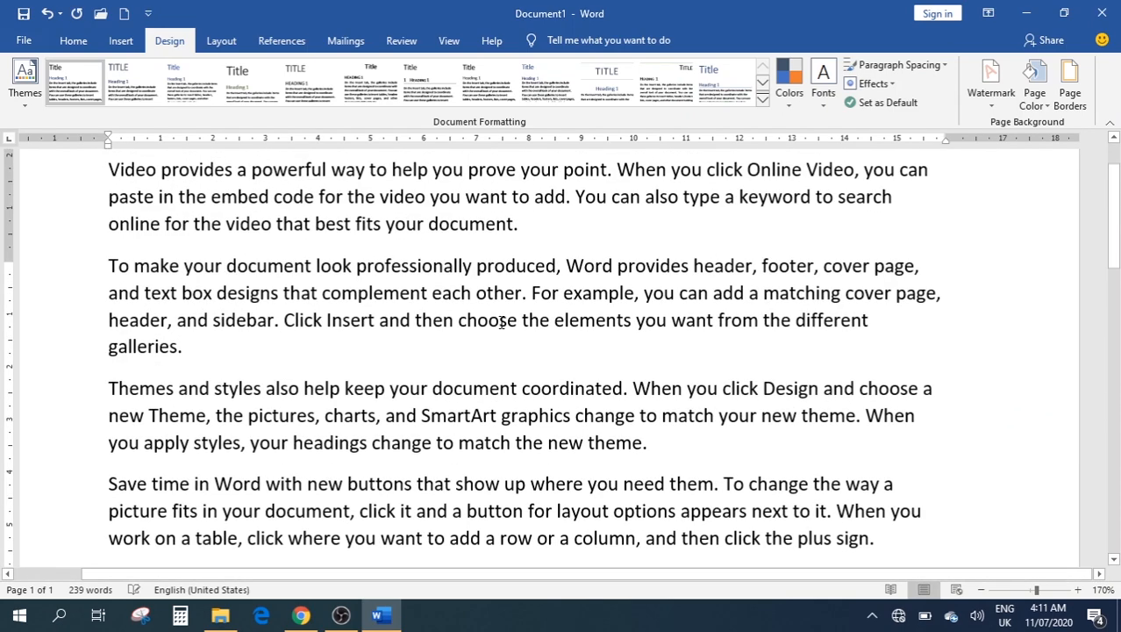
{"action": "left_click", "coordinate": [1033, 102]}
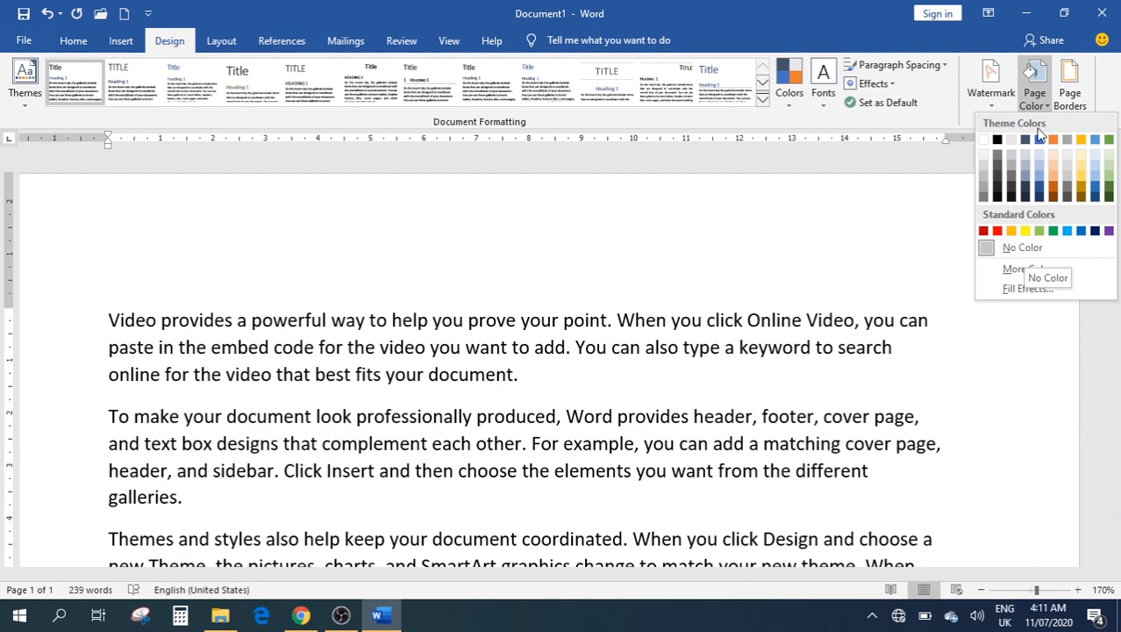
{"action": "left_click", "coordinate": [1070, 98]}
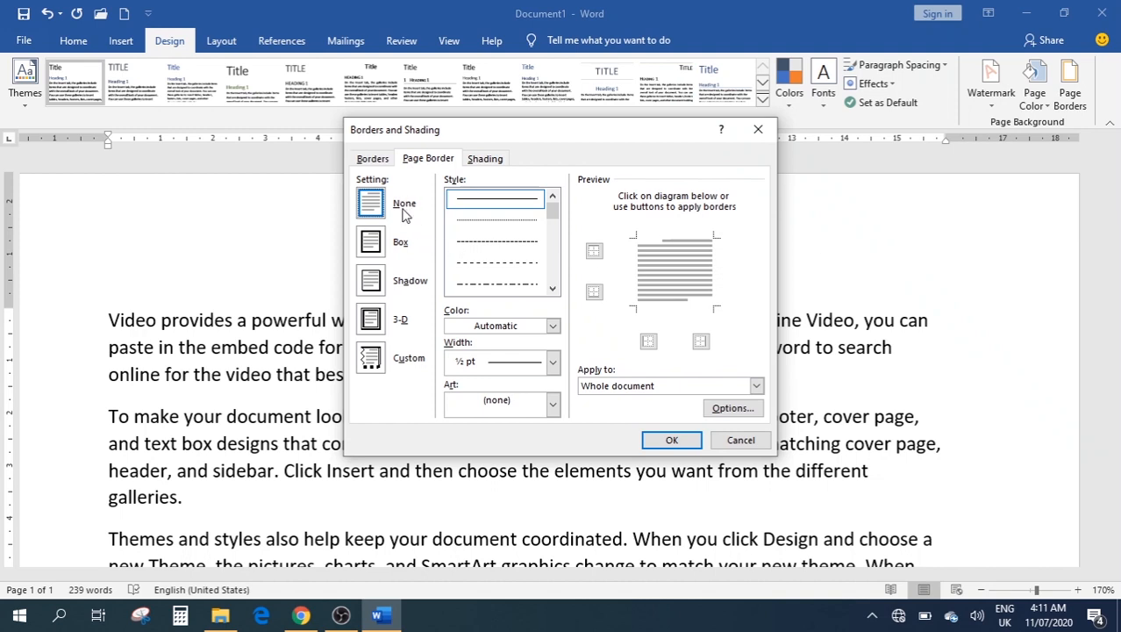
Compare the Box, Shadow, 3-D and Custom page border settings, then apply a plain Box border
{"action": "left_click", "coordinate": [372, 244]}
{"action": "left_click", "coordinate": [369, 286]}
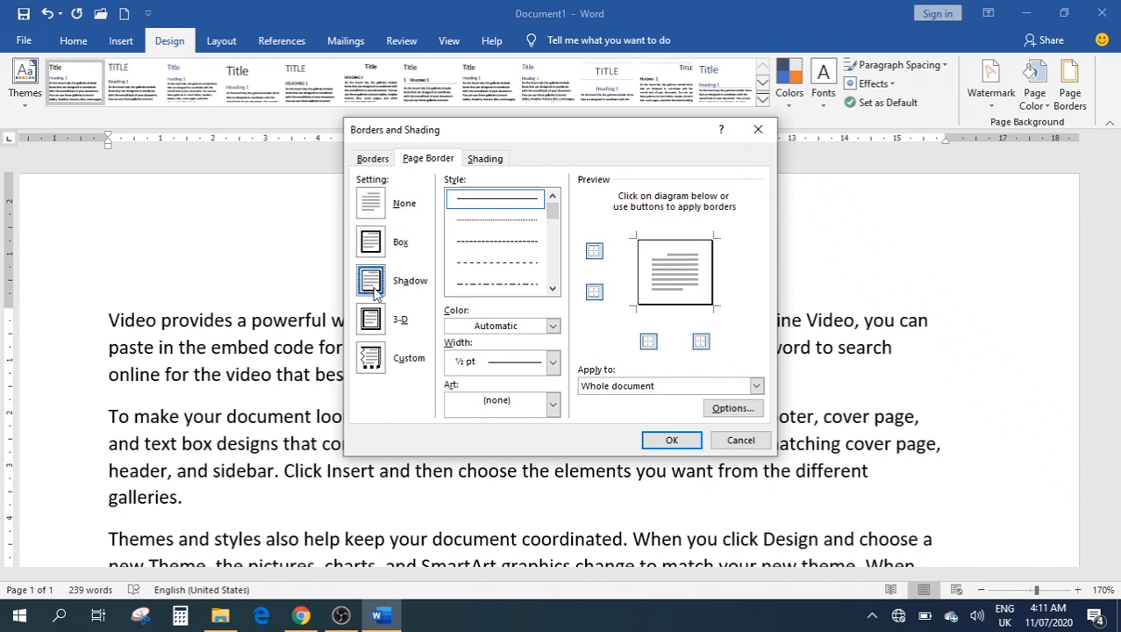
{"action": "left_click", "coordinate": [369, 325]}
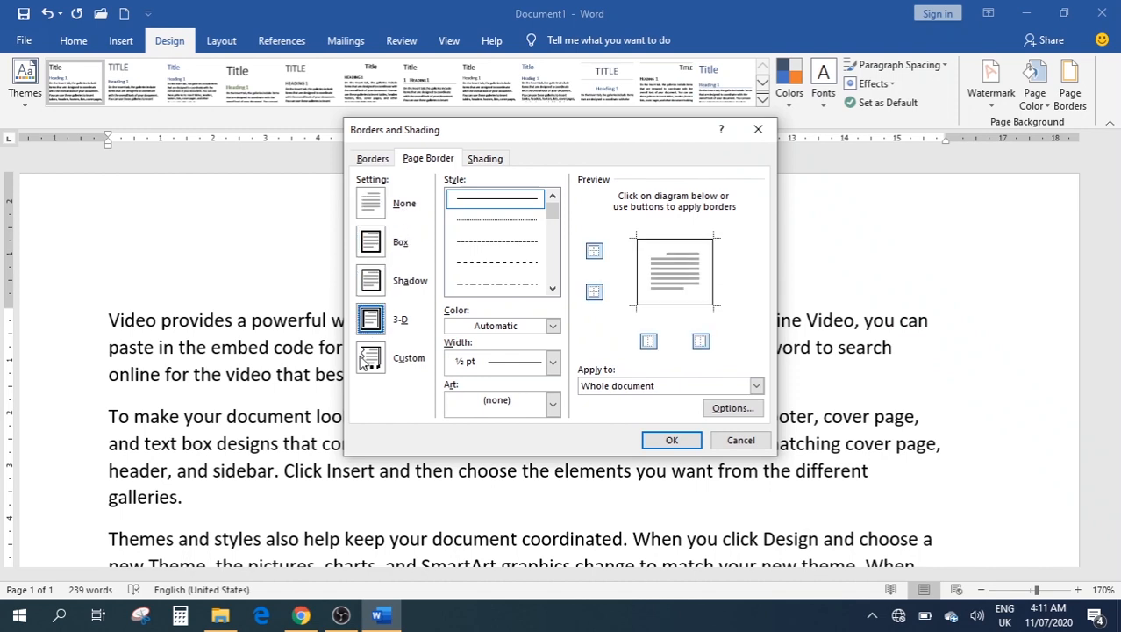
{"action": "left_click", "coordinate": [369, 360]}
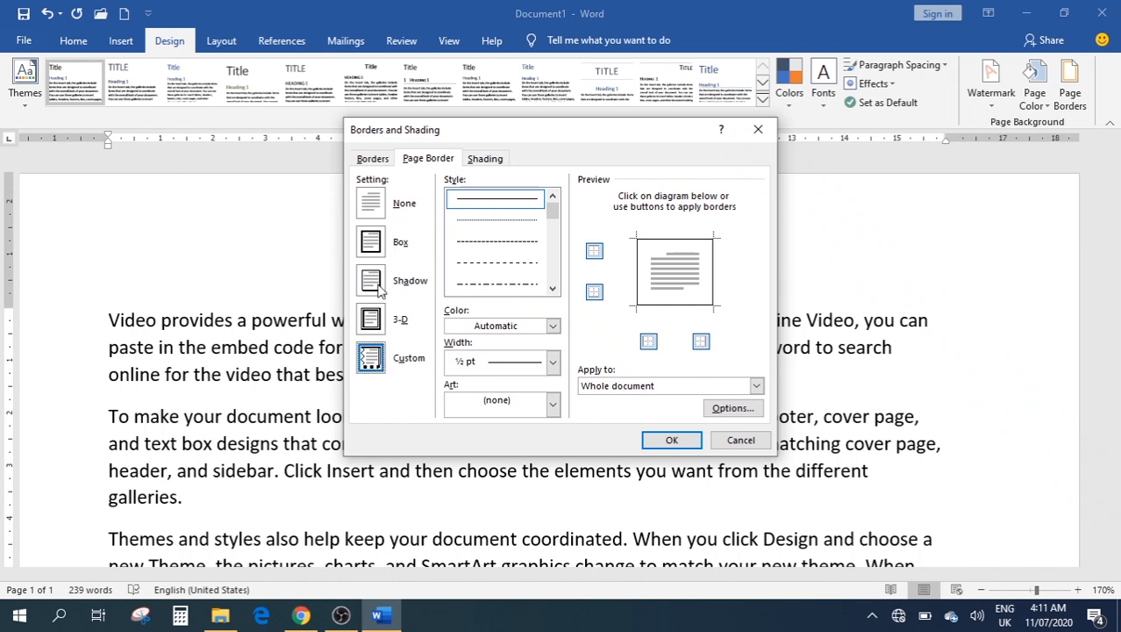
{"action": "left_click", "coordinate": [375, 249]}
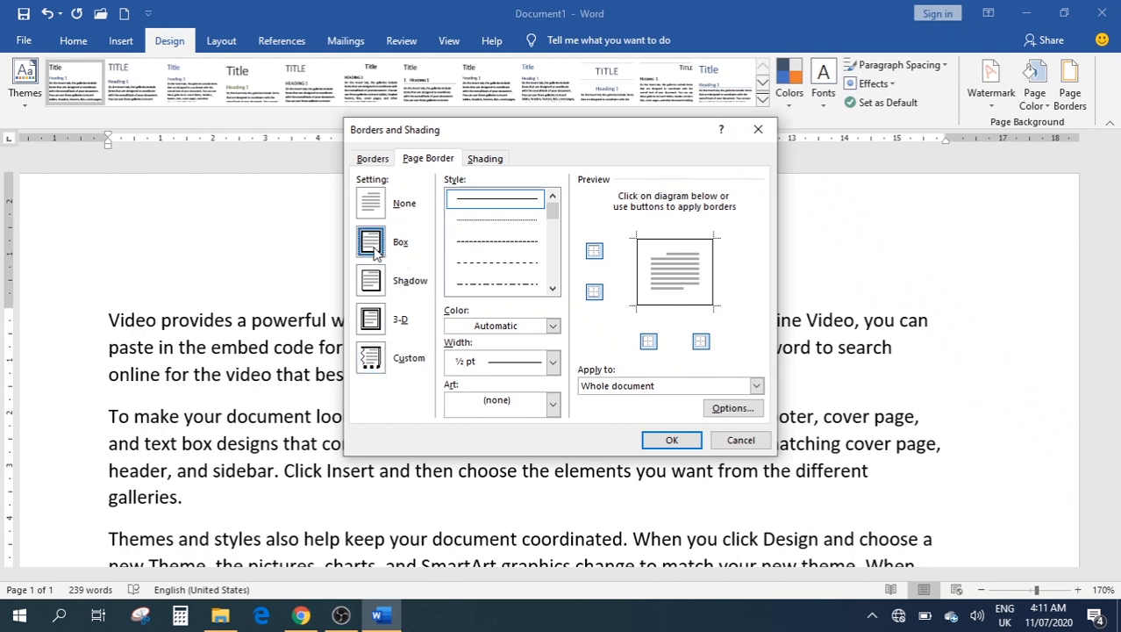
{"action": "left_click", "coordinate": [667, 442]}
{"action": "scroll", "coordinate": [735, 354], "scroll_direction": "down", "scroll_amount": 6}
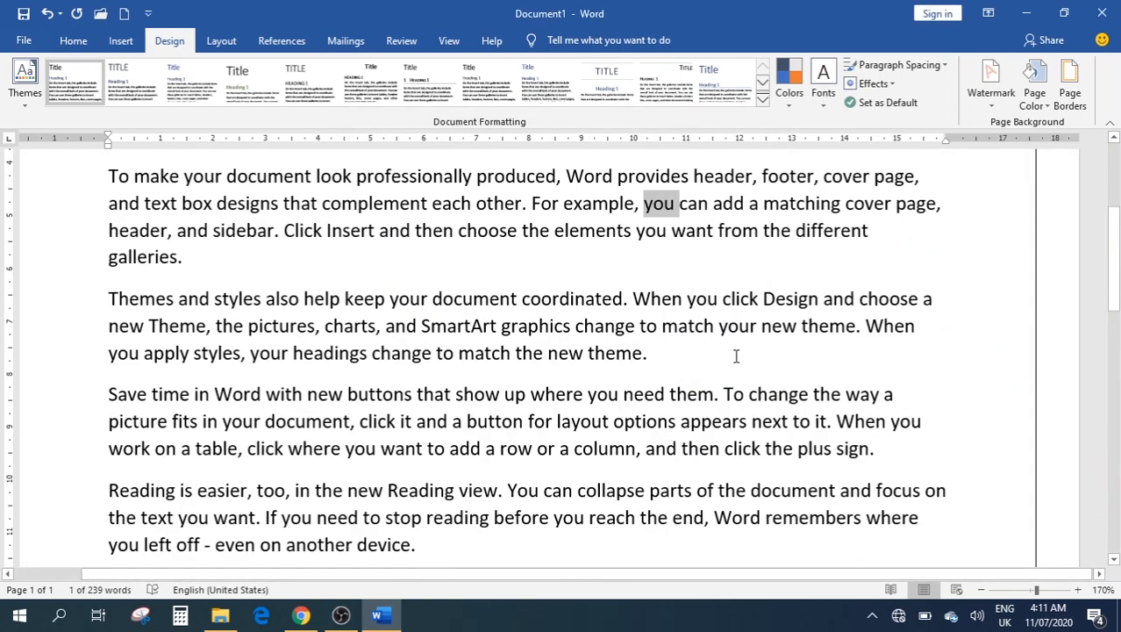
{"action": "scroll", "coordinate": [738, 355], "scroll_direction": "up", "scroll_amount": 5}
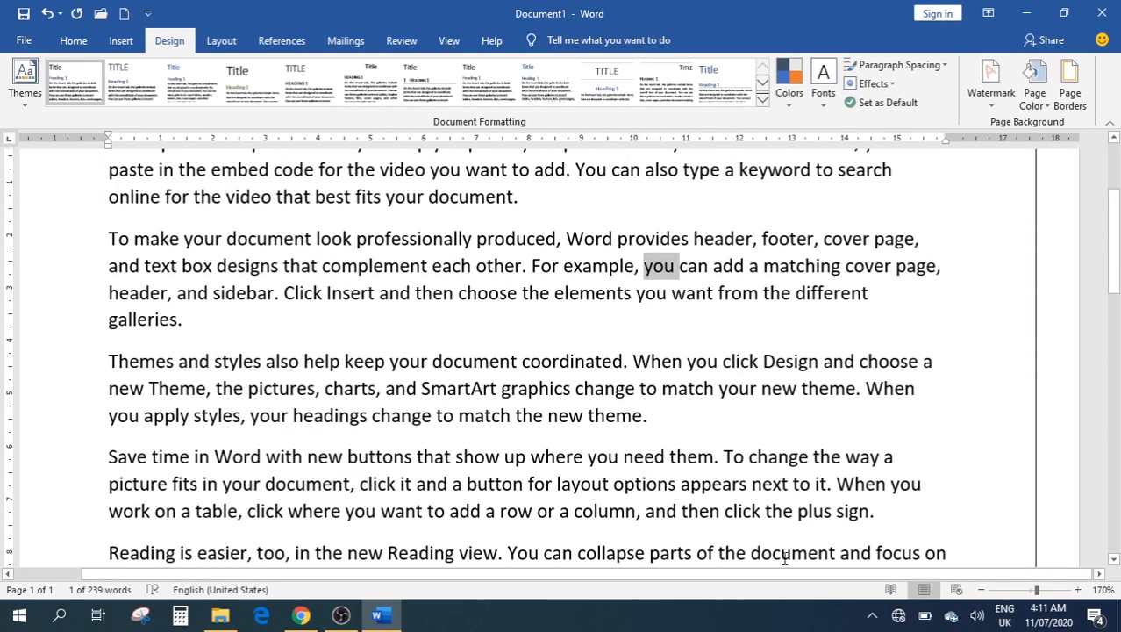
{"action": "scroll", "coordinate": [568, 357], "scroll_direction": "up", "scroll_amount": 3}
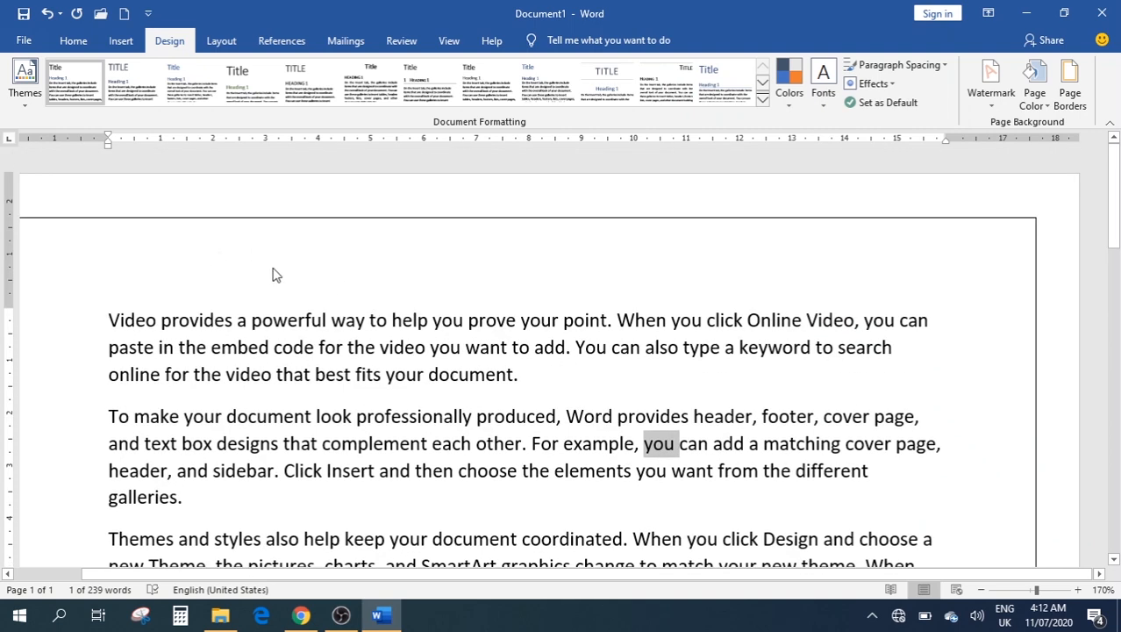
Switch the page border to Shadow, keeping bottom and left edges after toggling them, and apply it
{"action": "left_click", "coordinate": [1062, 101]}
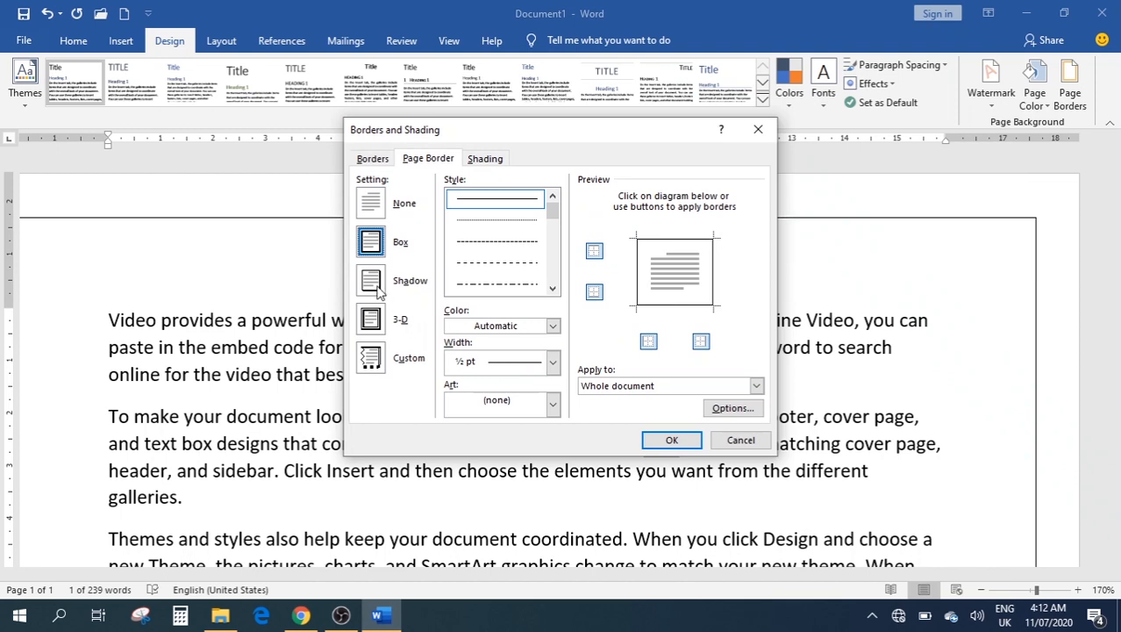
{"action": "left_click", "coordinate": [377, 290]}
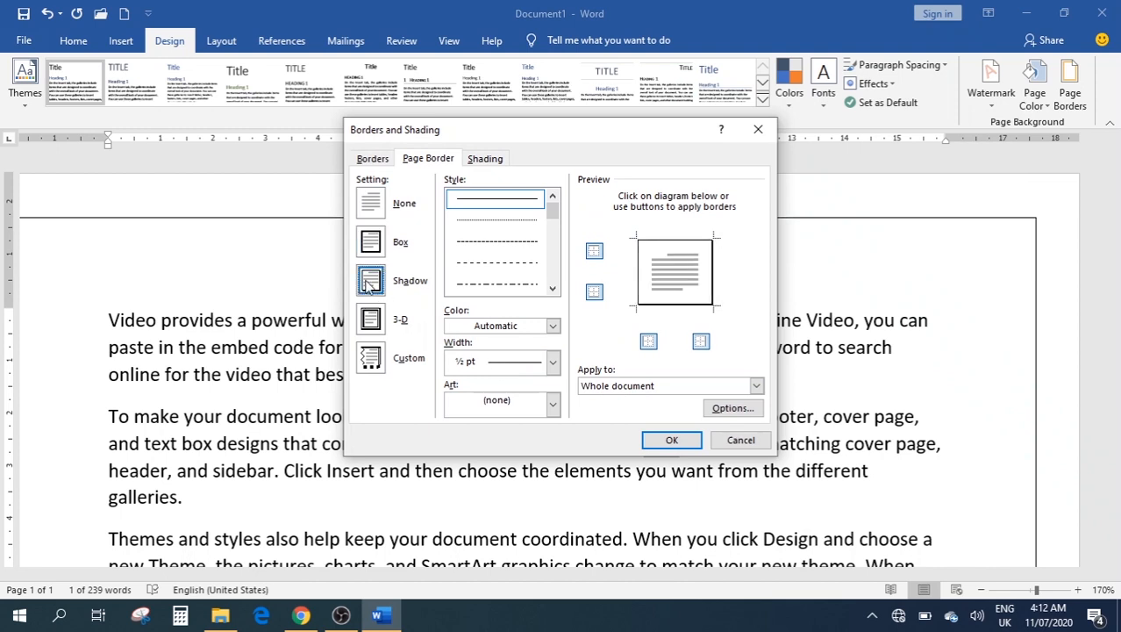
{"action": "left_click", "coordinate": [595, 292]}
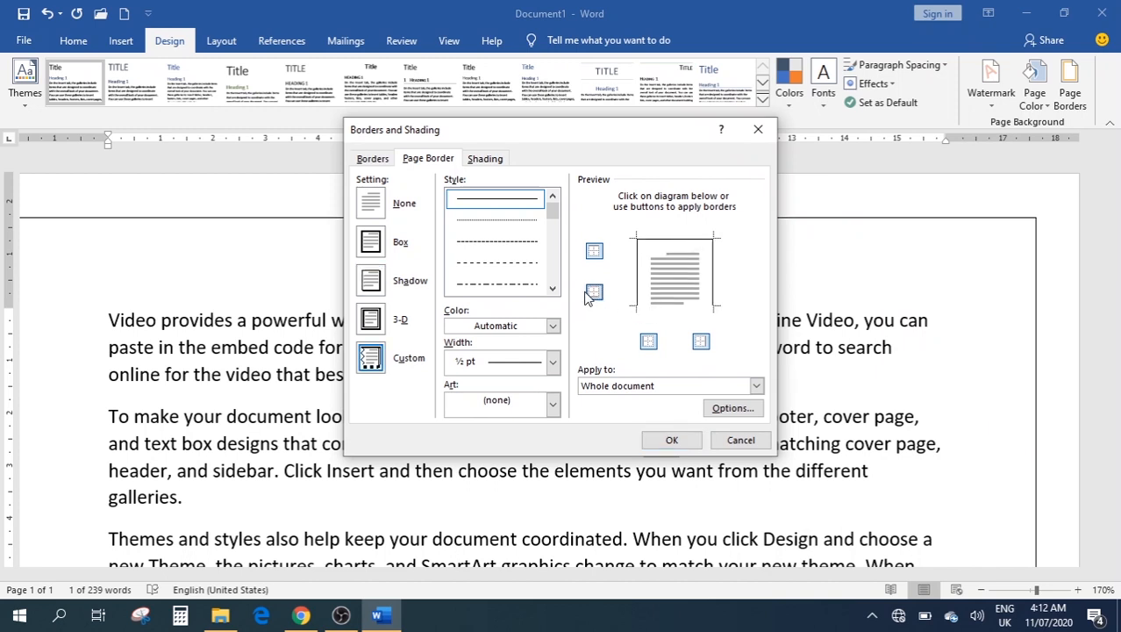
{"action": "left_click", "coordinate": [590, 297]}
{"action": "left_click", "coordinate": [649, 342]}
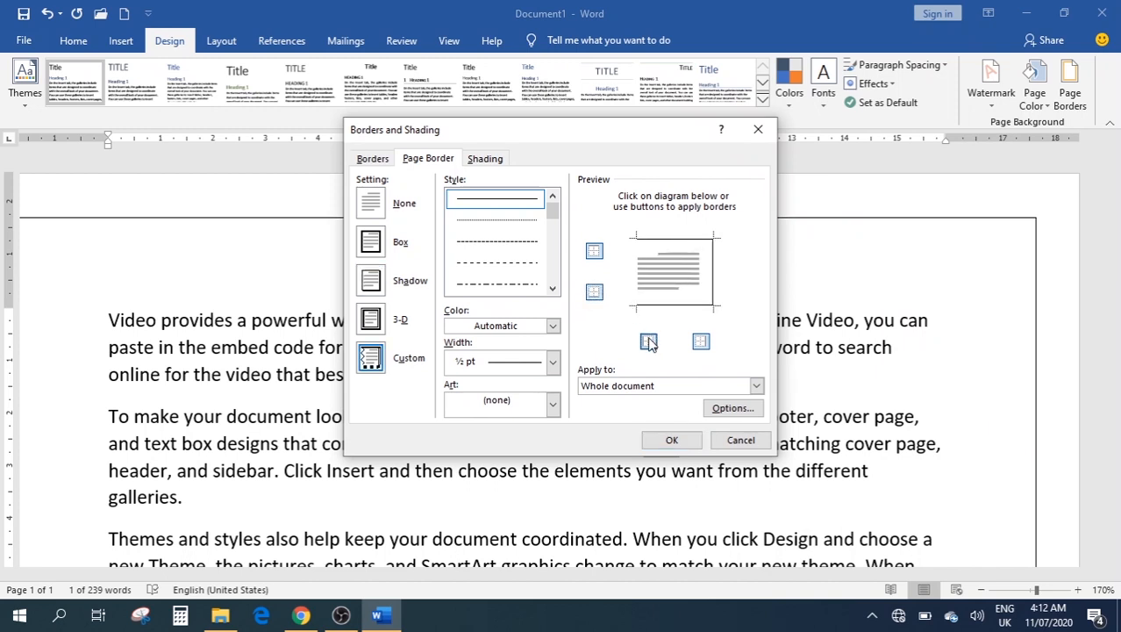
{"action": "left_click", "coordinate": [649, 342]}
{"action": "left_click", "coordinate": [671, 439]}
{"action": "scroll", "coordinate": [620, 314], "scroll_direction": "down", "scroll_amount": 3}
{"action": "scroll", "coordinate": [621, 314], "scroll_direction": "up", "scroll_amount": 3}
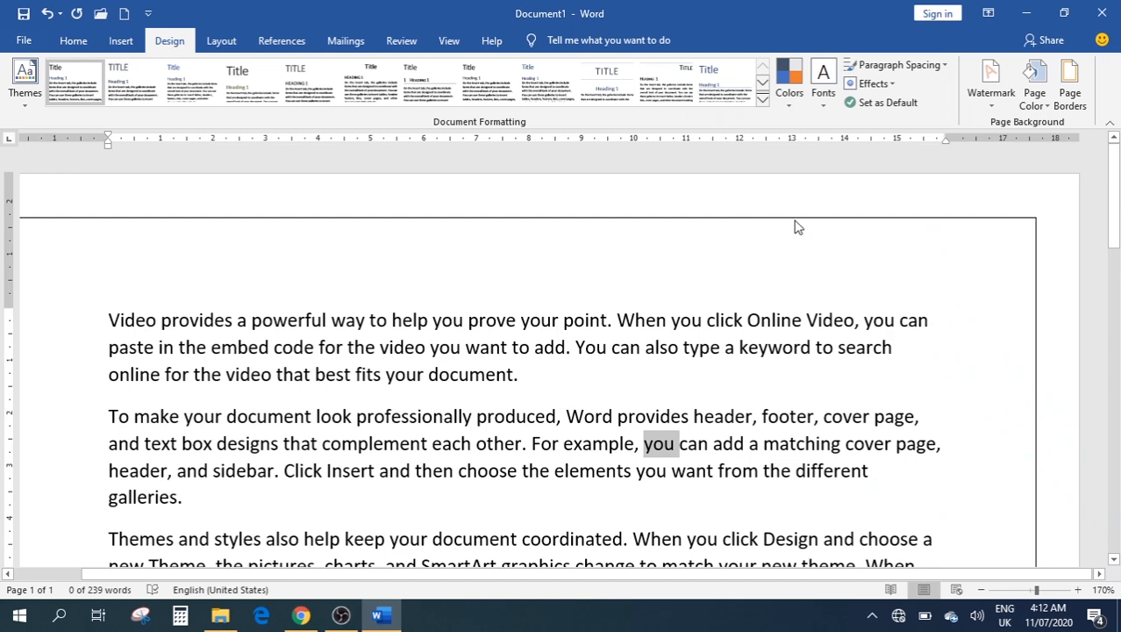
Replace the thin page border with a 3 pt thick double-line border around the page
{"action": "left_click", "coordinate": [1071, 96]}
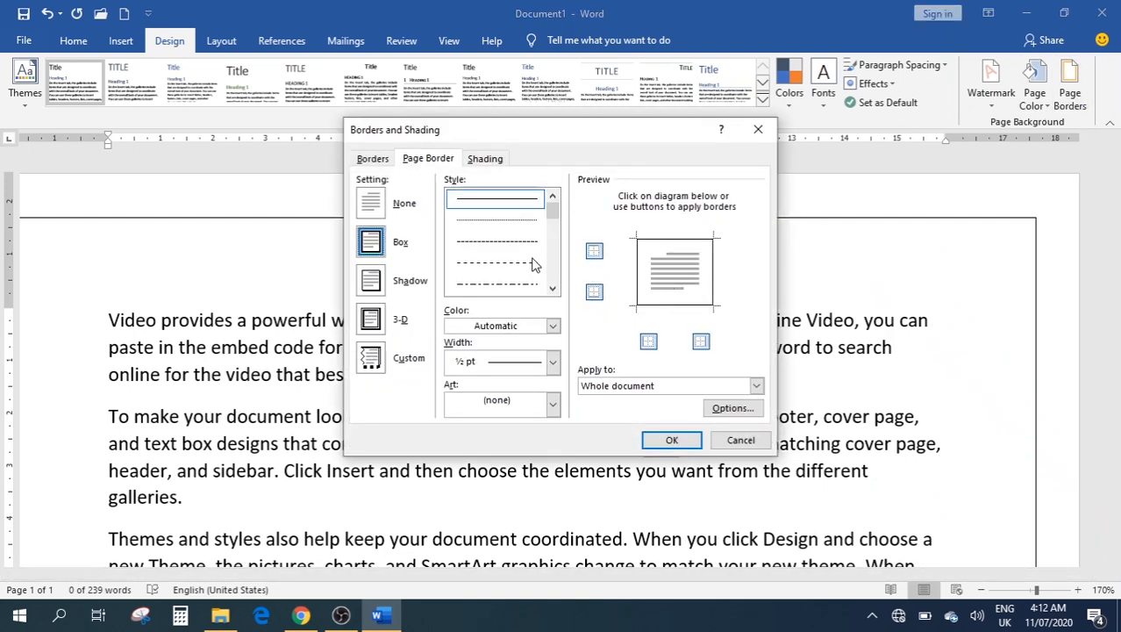
{"action": "scroll", "coordinate": [523, 248], "scroll_direction": "down", "scroll_amount": 5}
{"action": "left_click", "coordinate": [489, 220]}
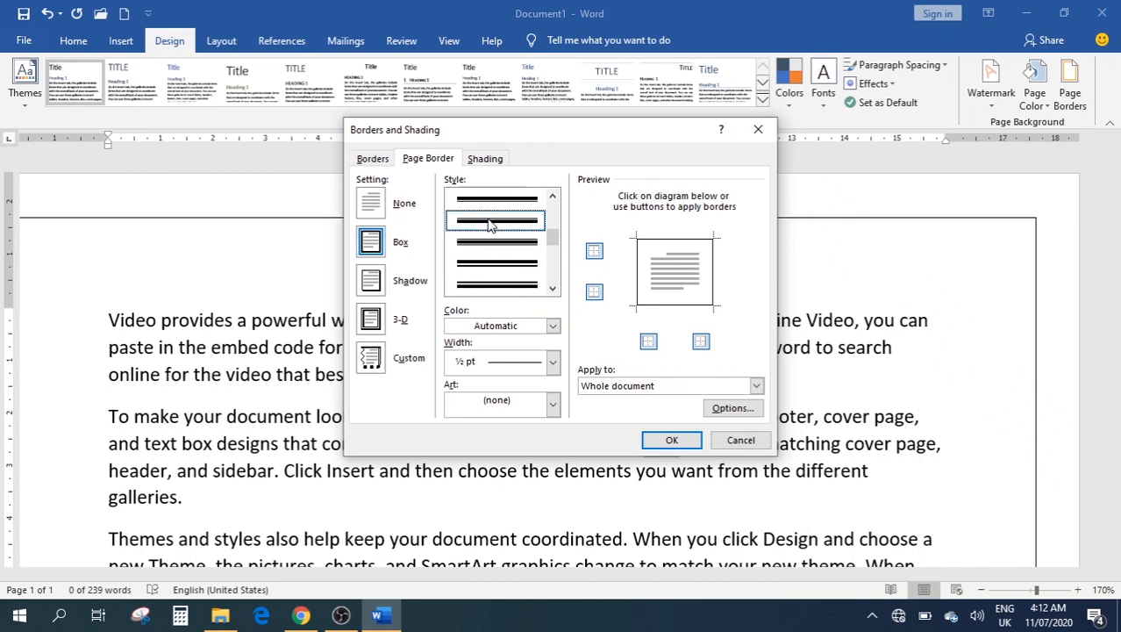
{"action": "left_click", "coordinate": [670, 441]}
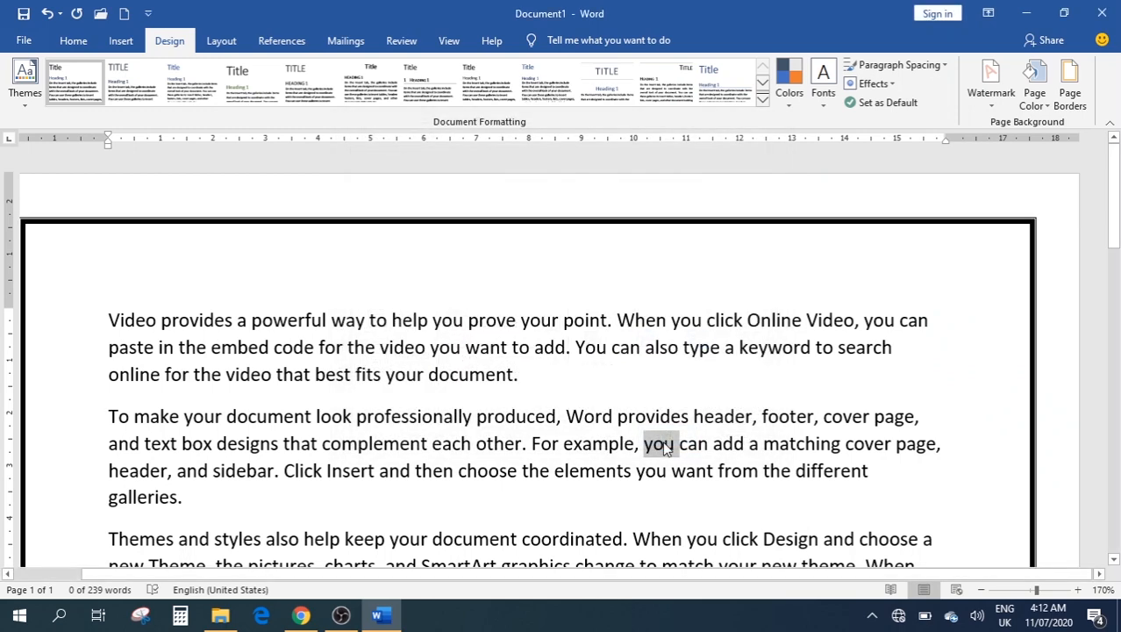
{"action": "scroll", "coordinate": [570, 254], "scroll_direction": "down", "scroll_amount": 15}
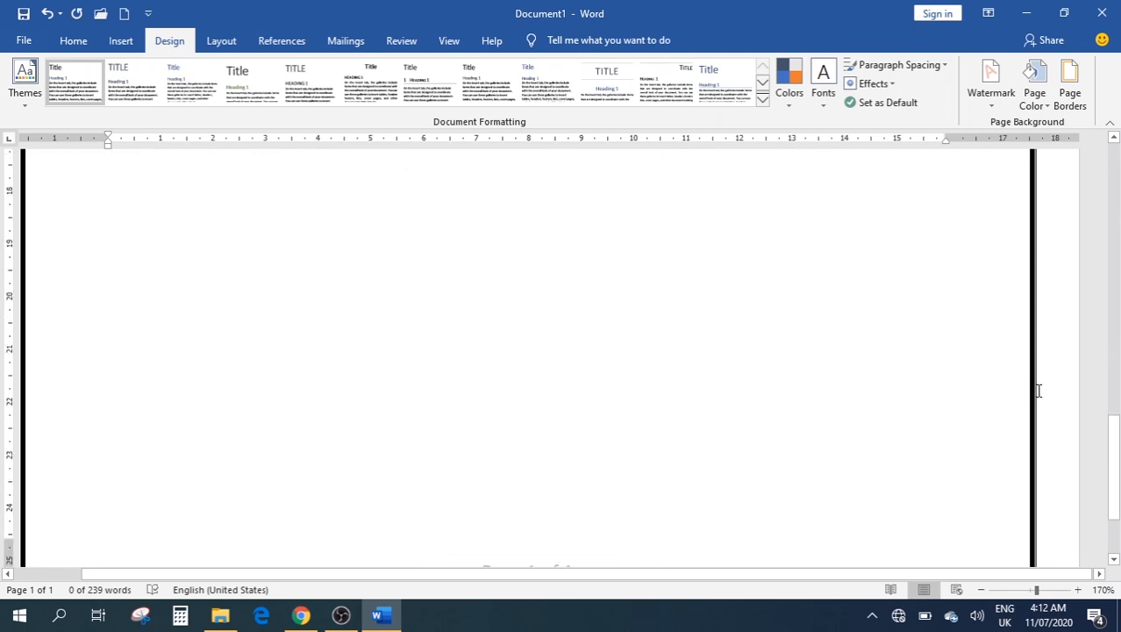
{"action": "scroll", "coordinate": [922, 407], "scroll_direction": "up", "scroll_amount": 5}
{"action": "scroll", "coordinate": [920, 399], "scroll_direction": "up", "scroll_amount": 10}
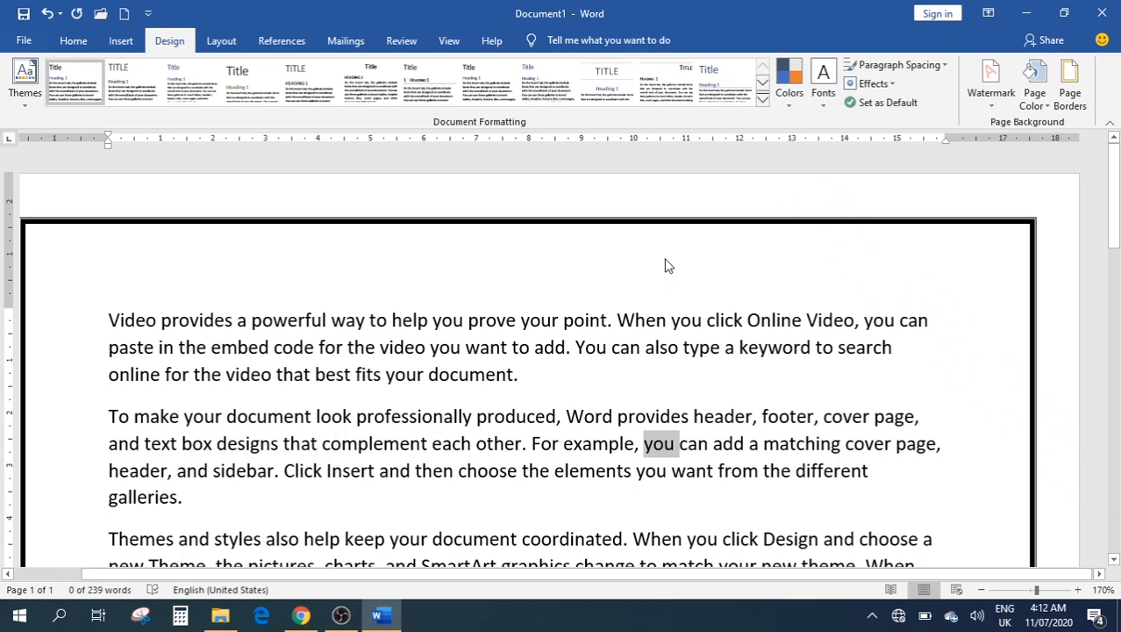
Open Print with Ctrl+P and review the printers, keeping Microsoft Print to PDF
{"action": "key", "text": "ctrl+p"}
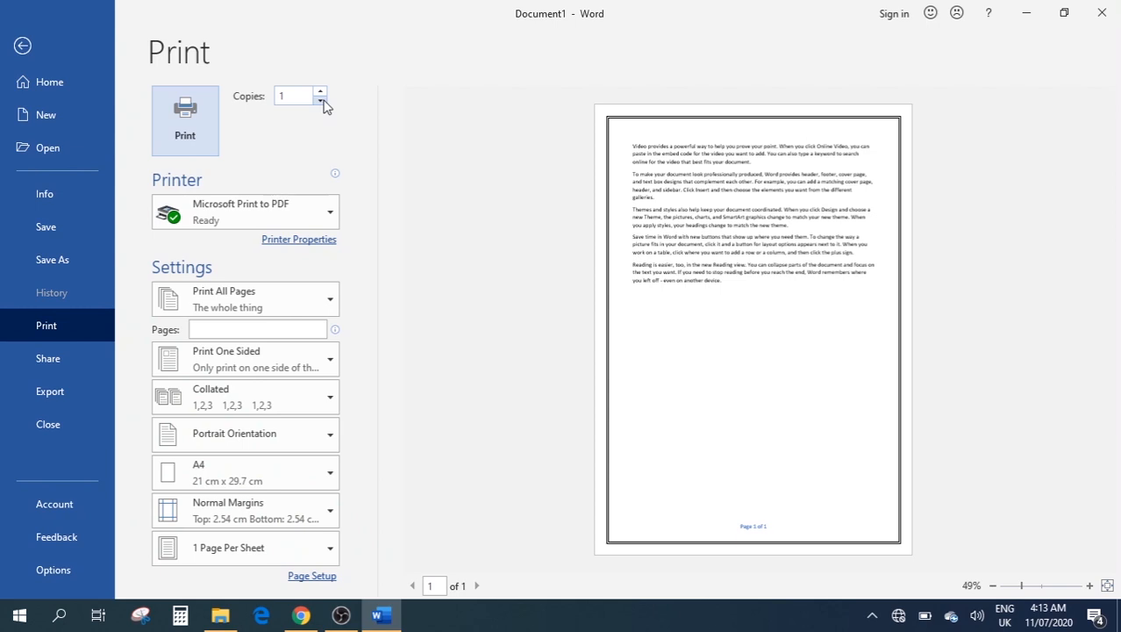
{"action": "left_click", "coordinate": [303, 207]}
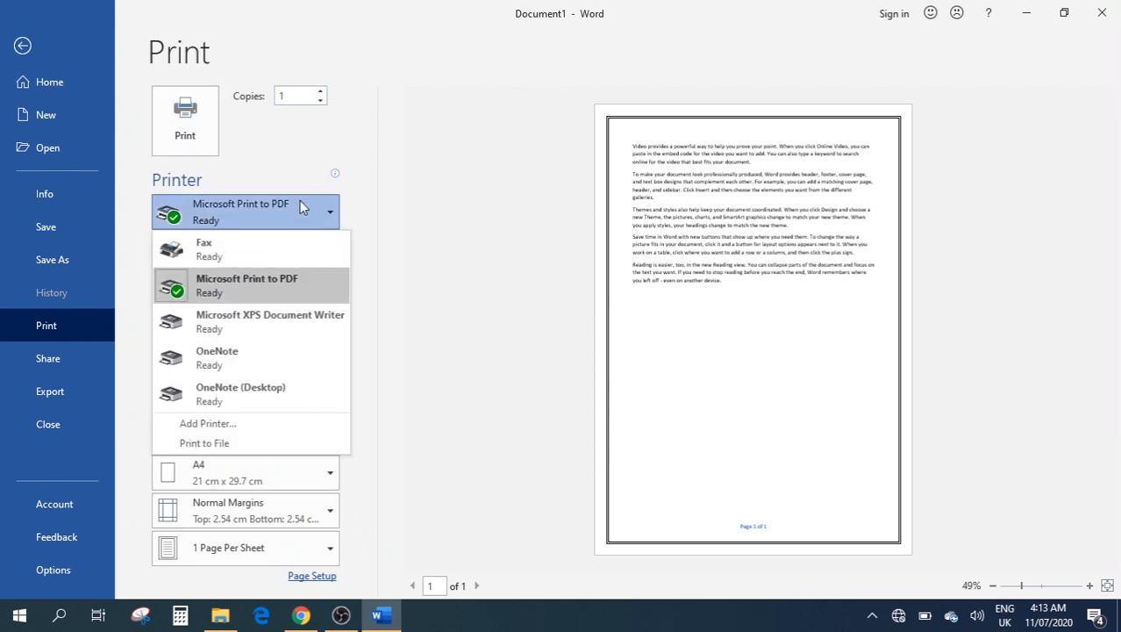
{"action": "left_click", "coordinate": [301, 207]}
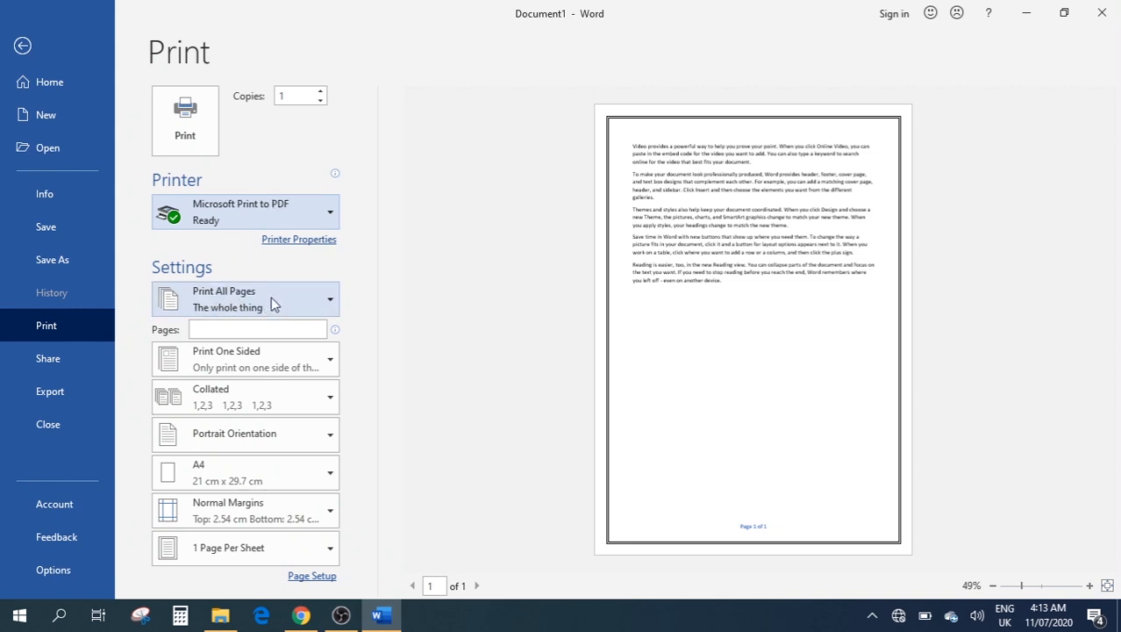
Set the pages to print to 1,3,6 and keep Print One Sided
{"action": "left_click", "coordinate": [233, 325]}
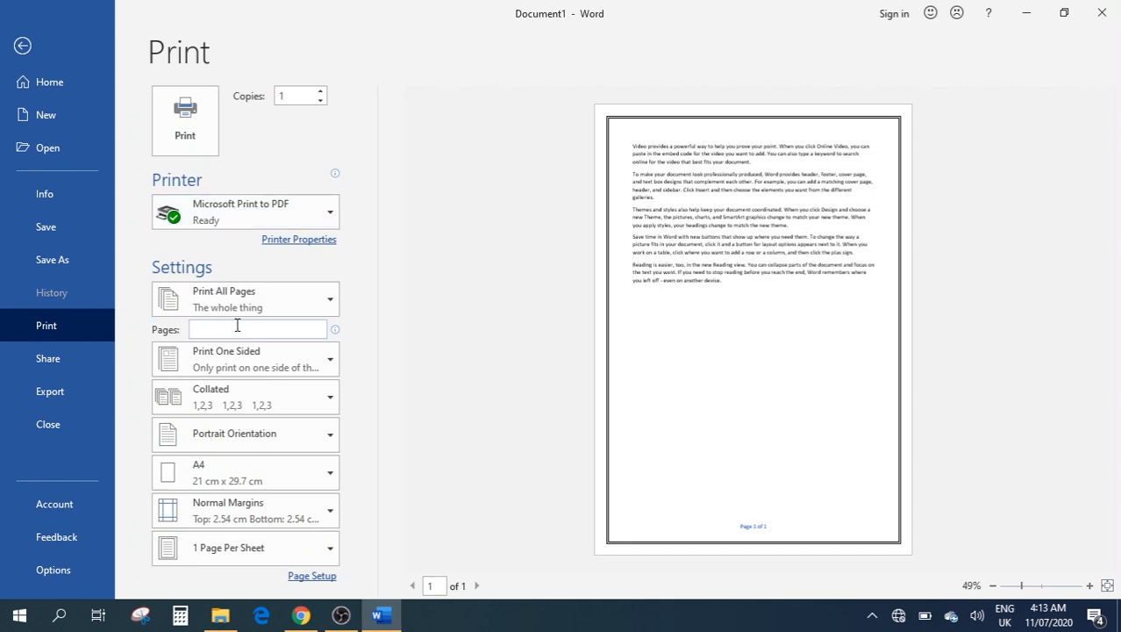
{"action": "type", "text": "1,3"}
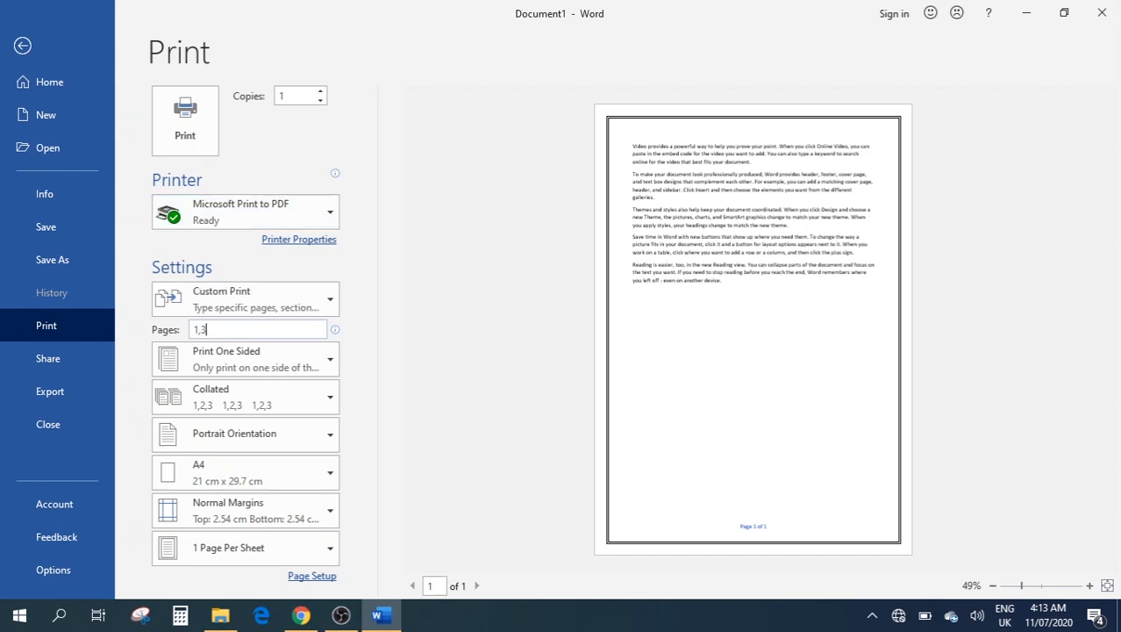
{"action": "type", "text": ",6"}
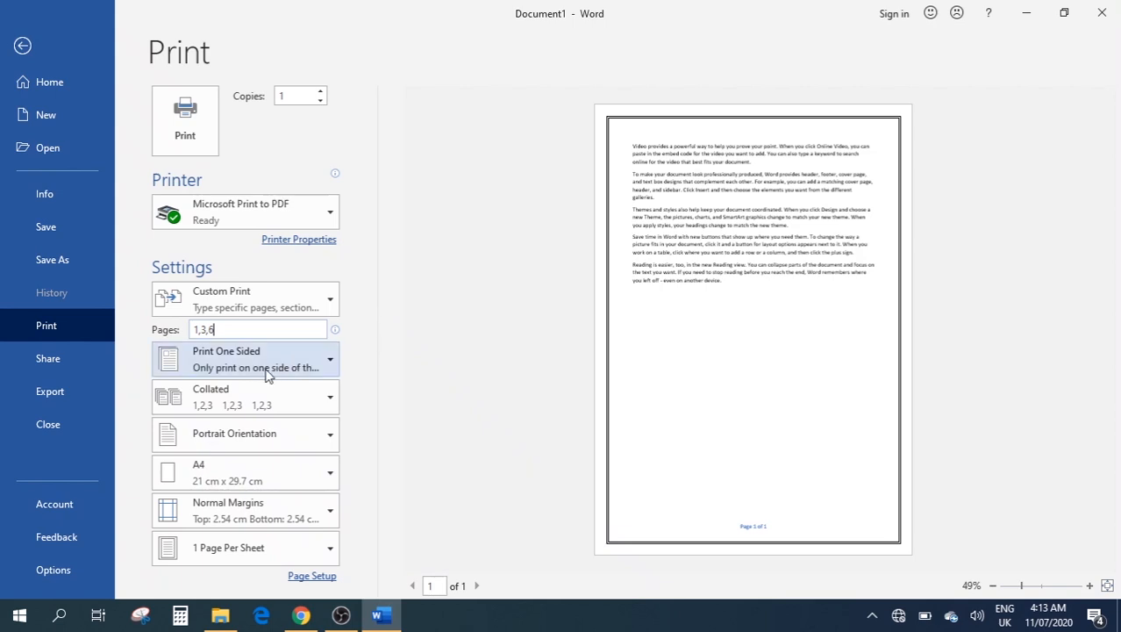
{"action": "left_click", "coordinate": [331, 364]}
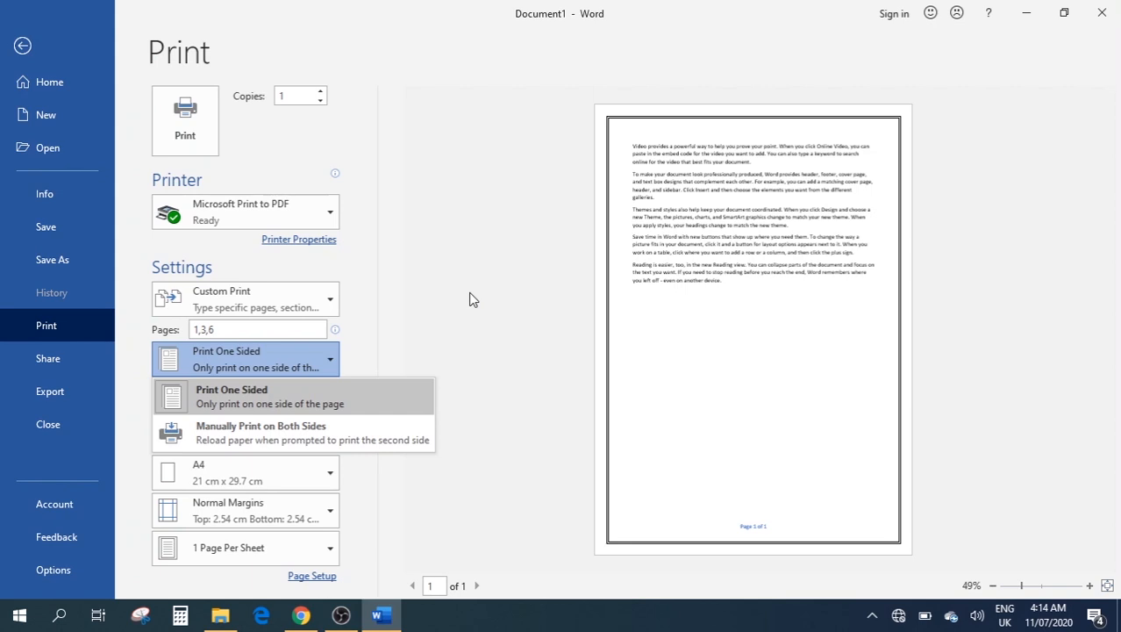
{"action": "left_click", "coordinate": [468, 299]}
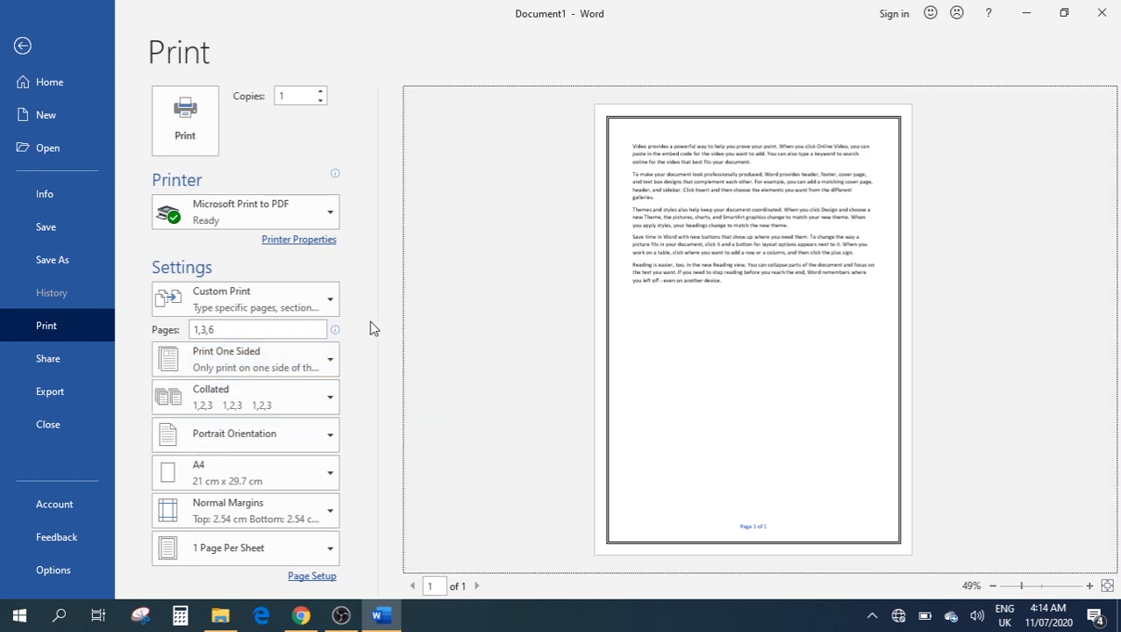
Keep Collated, try Landscape then return to Portrait, and list the paper sizes
{"action": "left_click", "coordinate": [275, 402]}
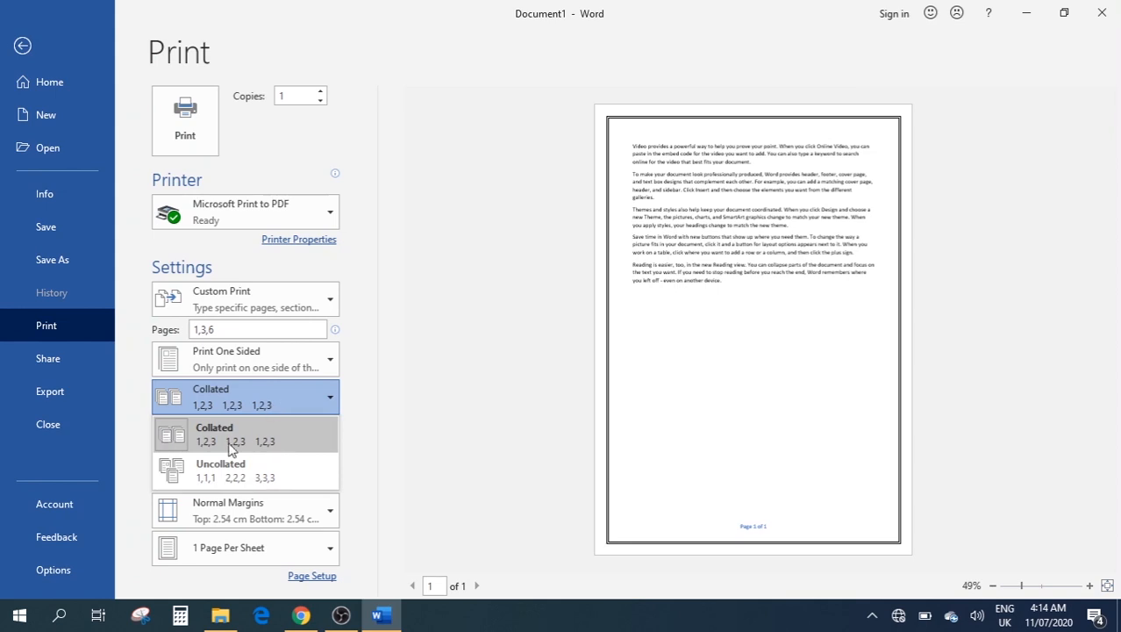
{"action": "left_click", "coordinate": [452, 382]}
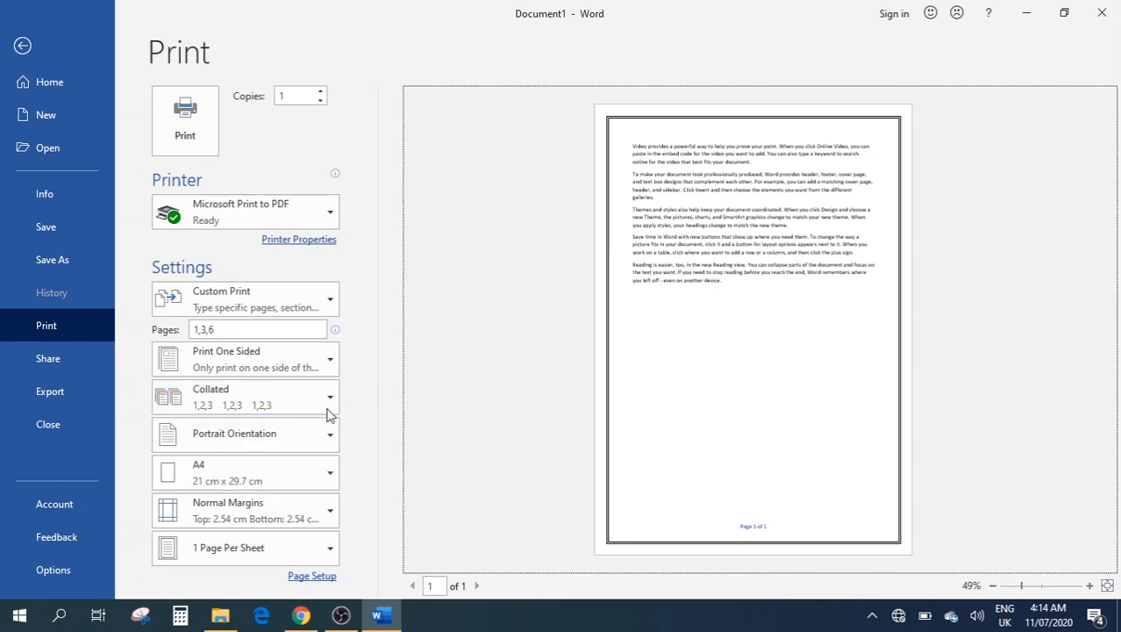
{"action": "left_click", "coordinate": [252, 429]}
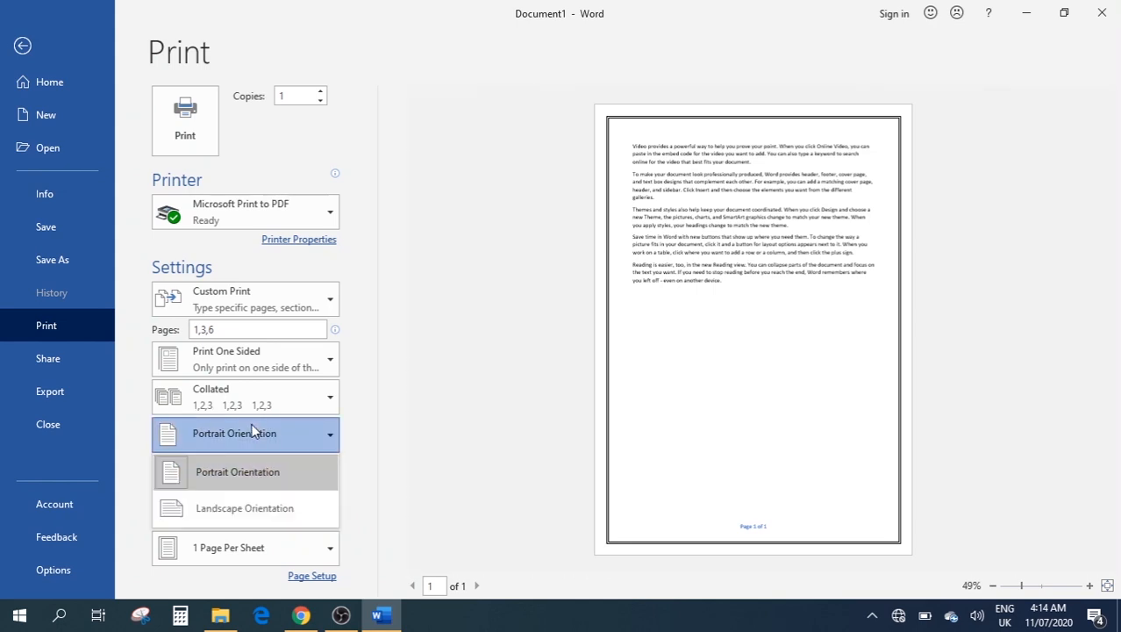
{"action": "left_click", "coordinate": [246, 512]}
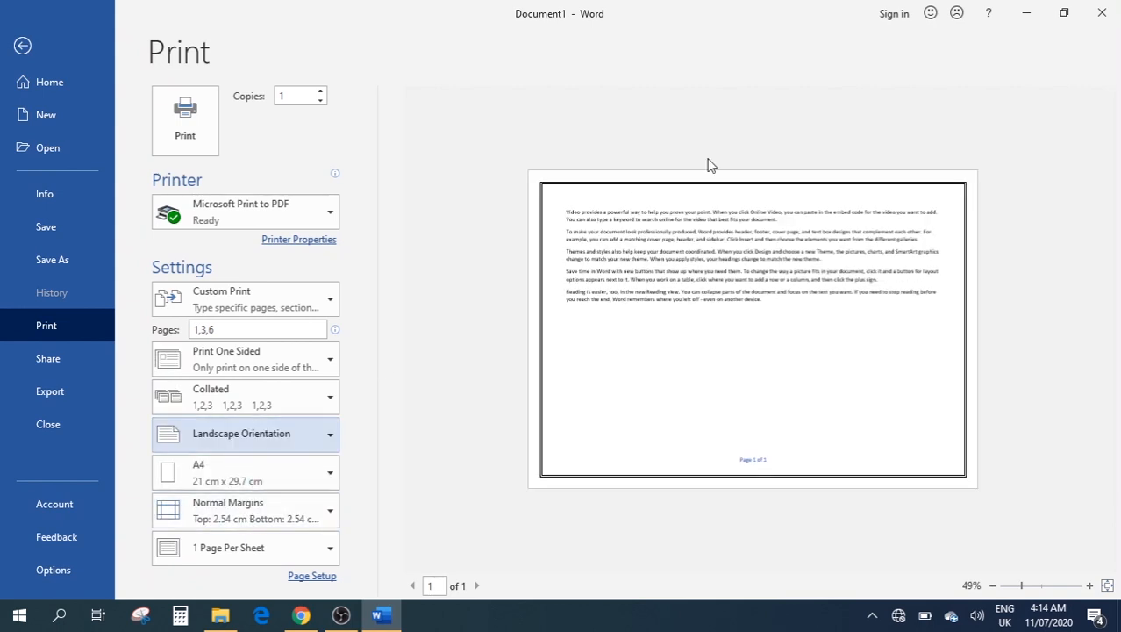
{"action": "left_click", "coordinate": [253, 434]}
{"action": "left_click", "coordinate": [211, 474]}
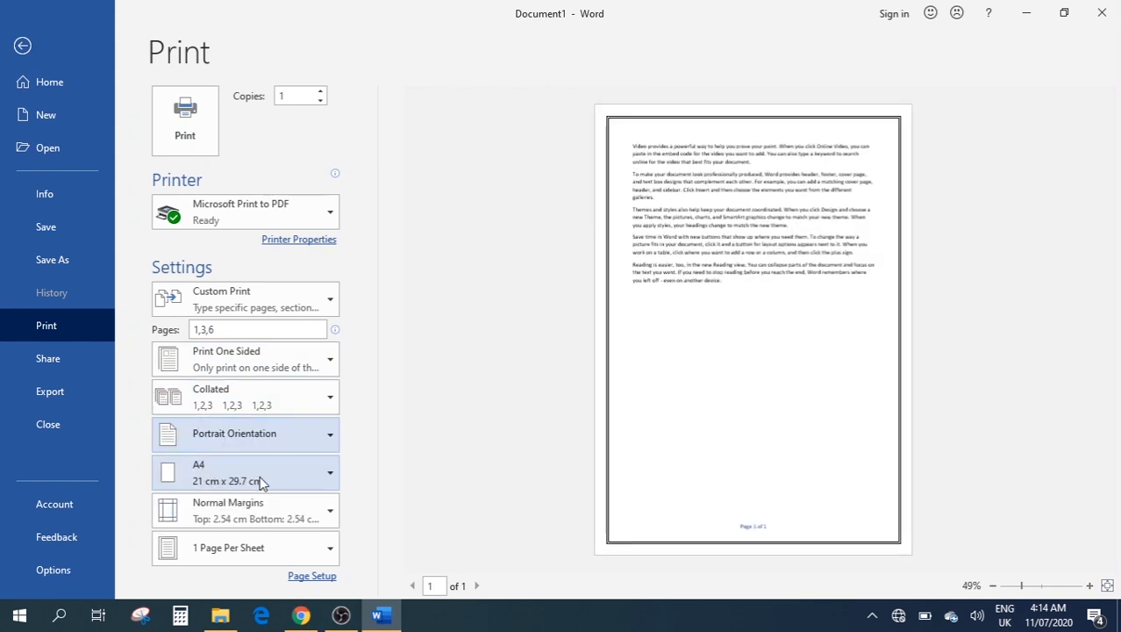
{"action": "left_click", "coordinate": [260, 477]}
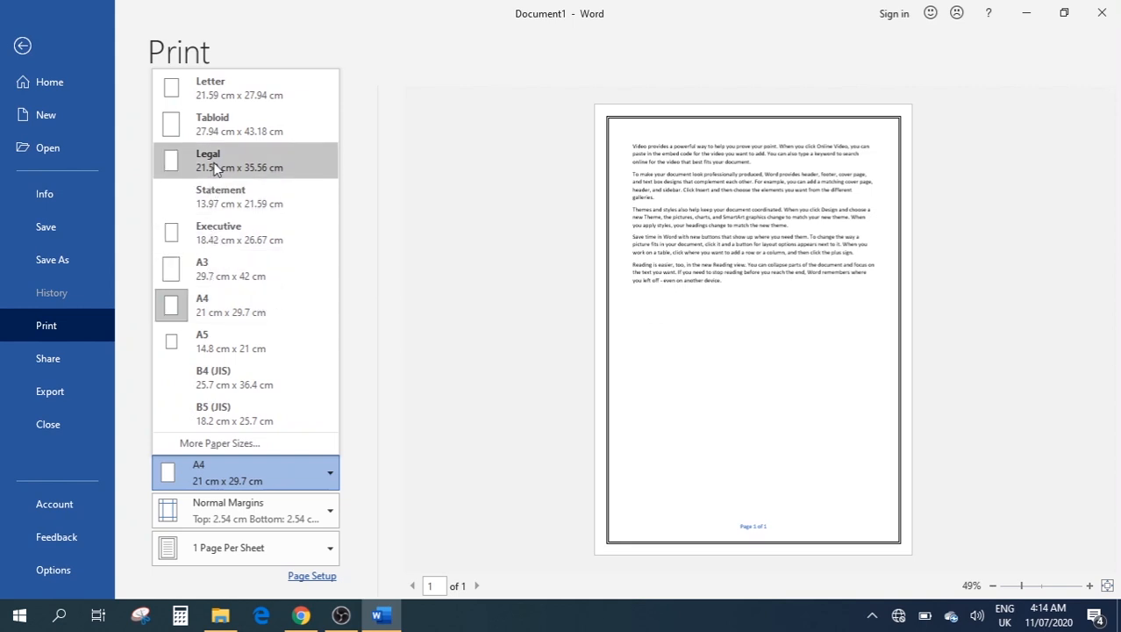
Try Letter paper size, then switch back to A4
{"action": "left_click", "coordinate": [242, 92]}
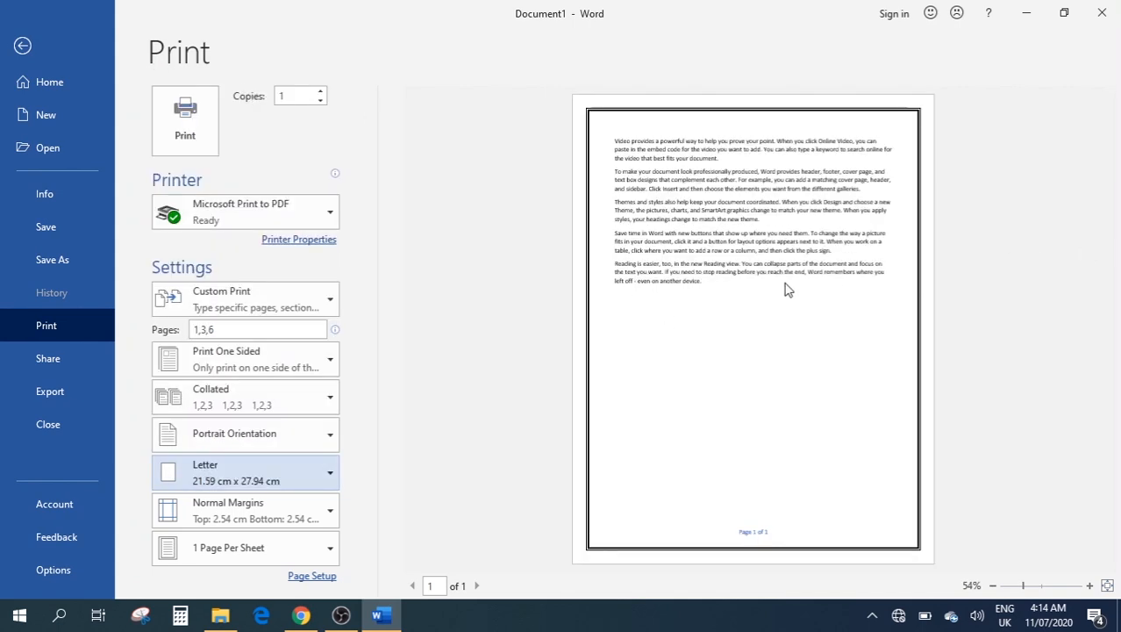
{"action": "left_click", "coordinate": [242, 481]}
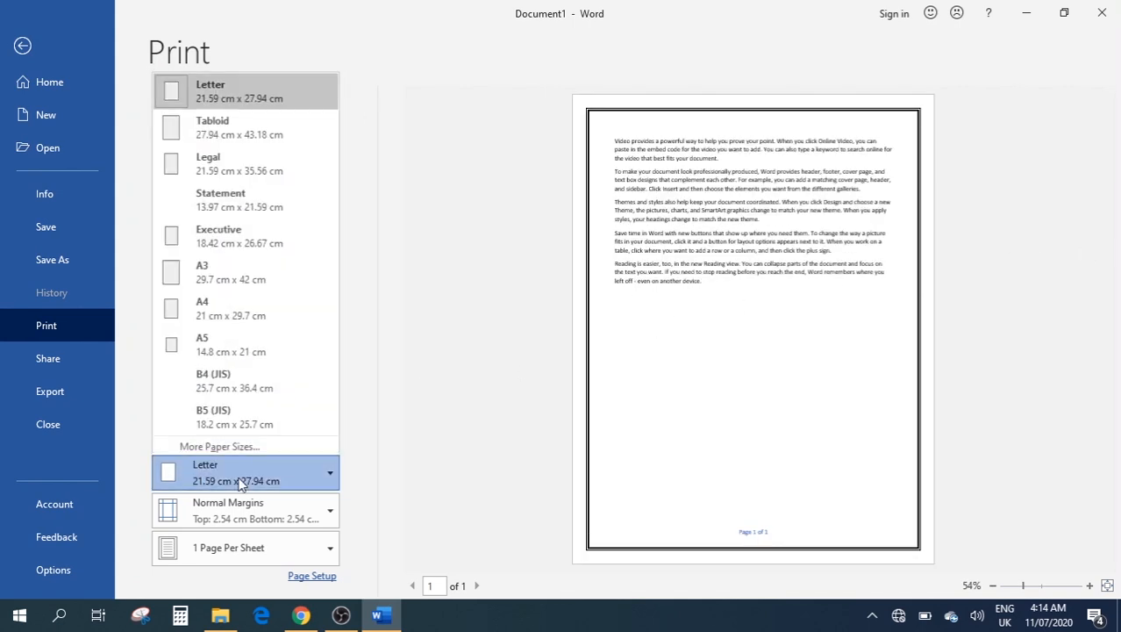
{"action": "left_click", "coordinate": [246, 307]}
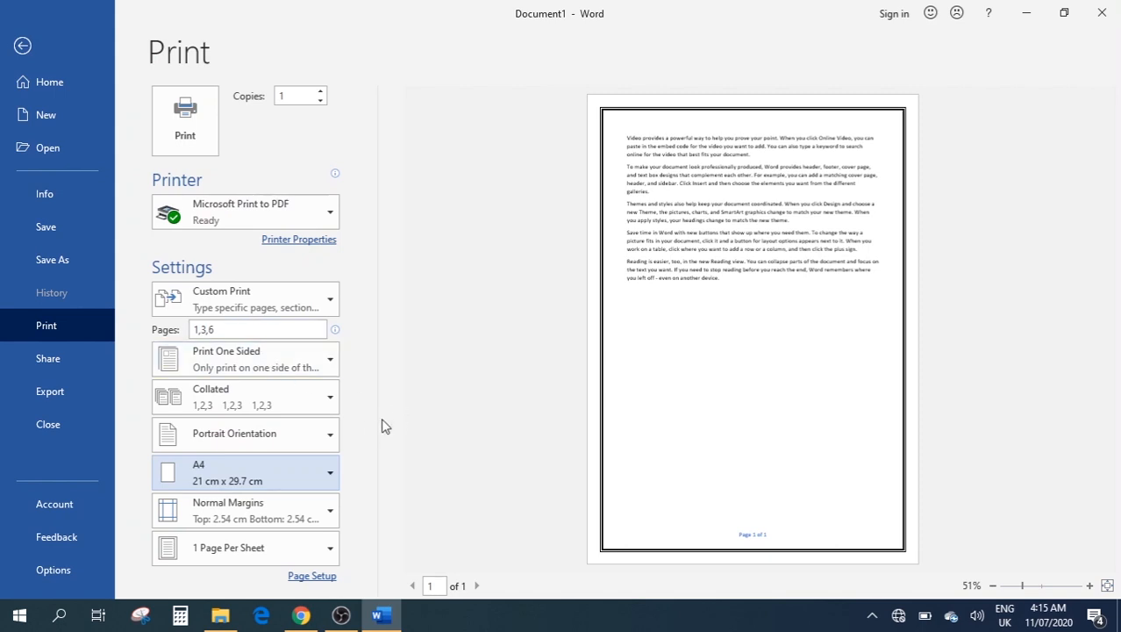
Try Narrow margins, restore Normal margins, and show the pages-per-sheet options
{"action": "left_click", "coordinate": [260, 515]}
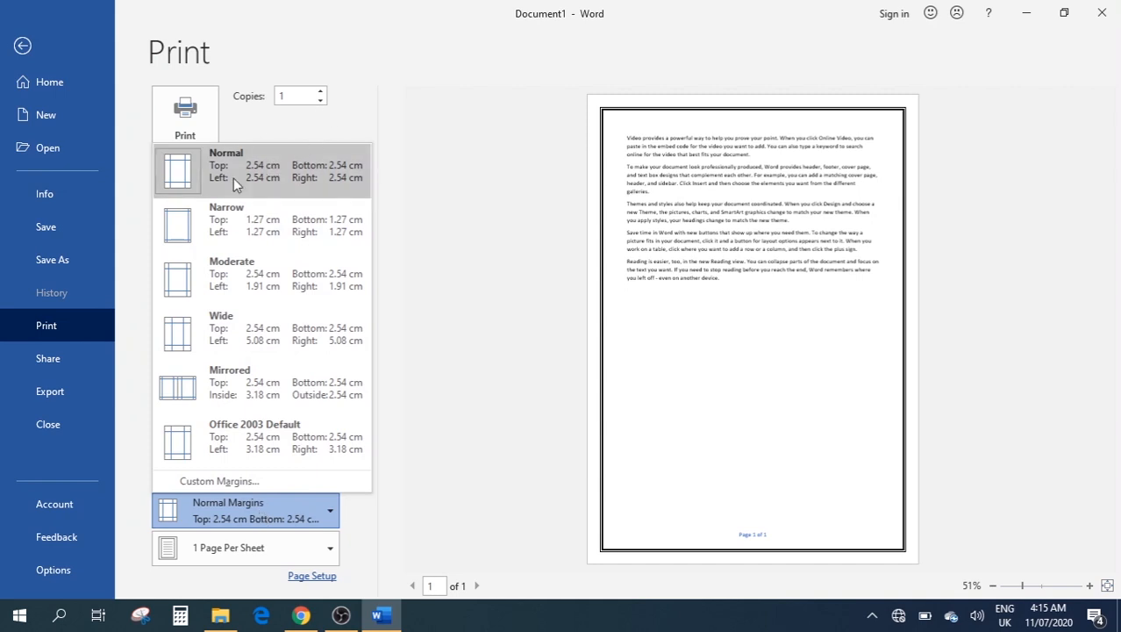
{"action": "left_click", "coordinate": [225, 238]}
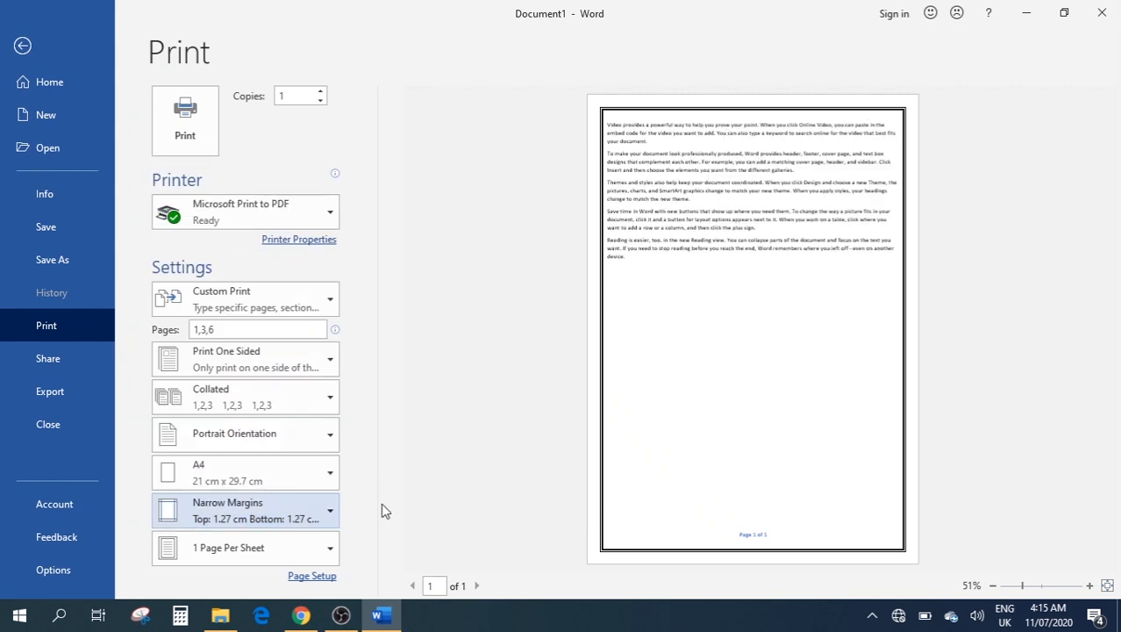
{"action": "left_click", "coordinate": [258, 510]}
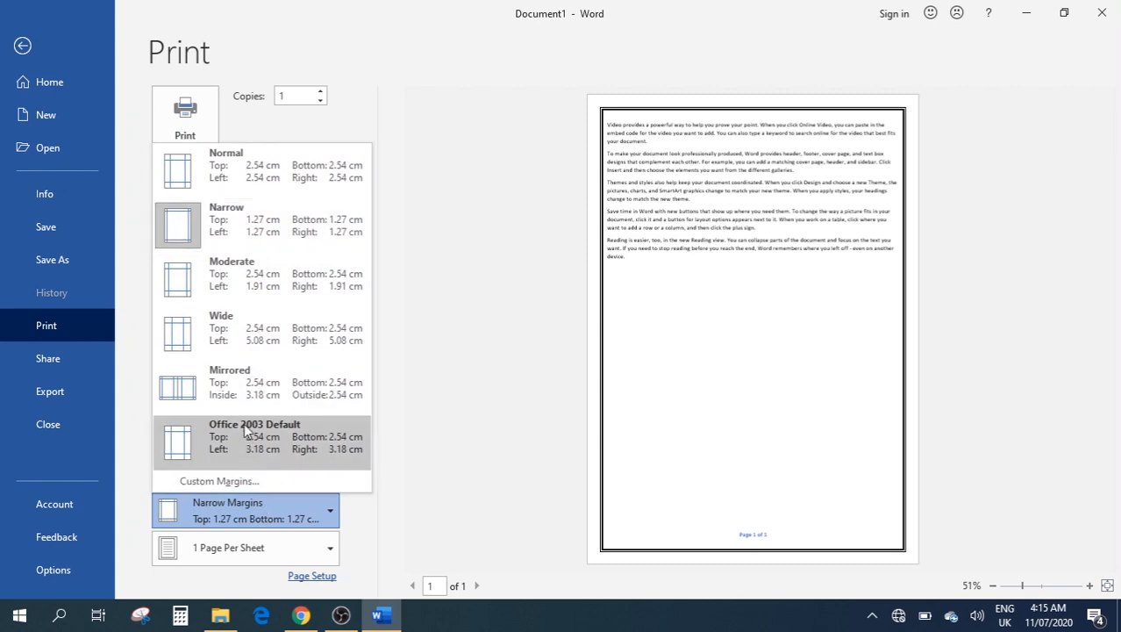
{"action": "left_click", "coordinate": [283, 154]}
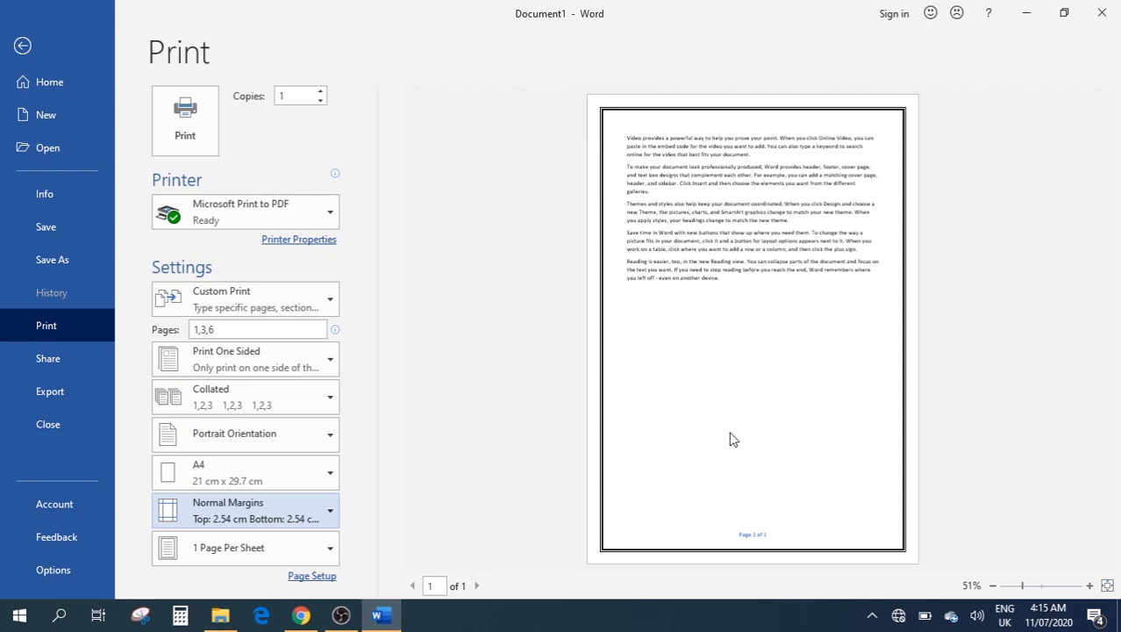
{"action": "left_click", "coordinate": [254, 552]}
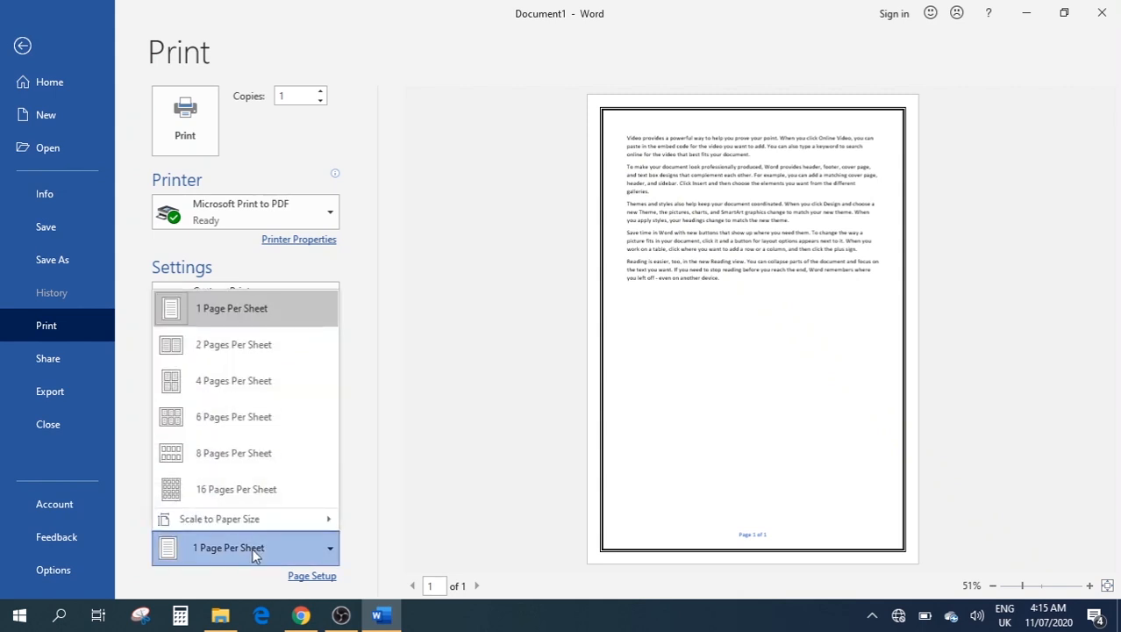
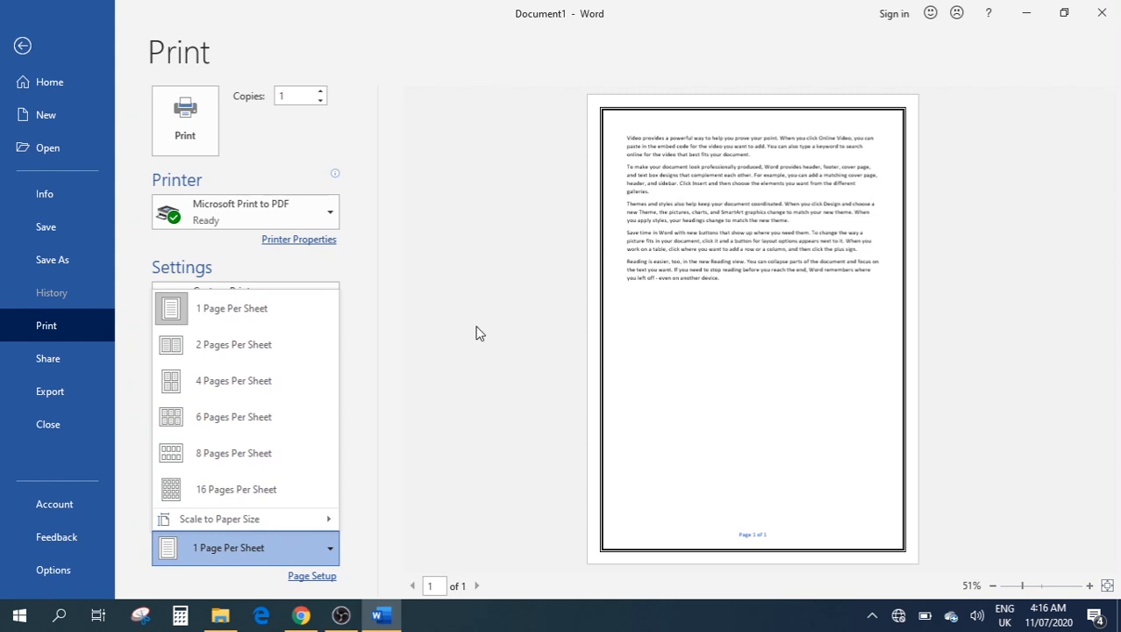
Dismiss the pages-per-sheet options unchanged and leave print preview for the document
{"action": "left_click", "coordinate": [481, 364]}
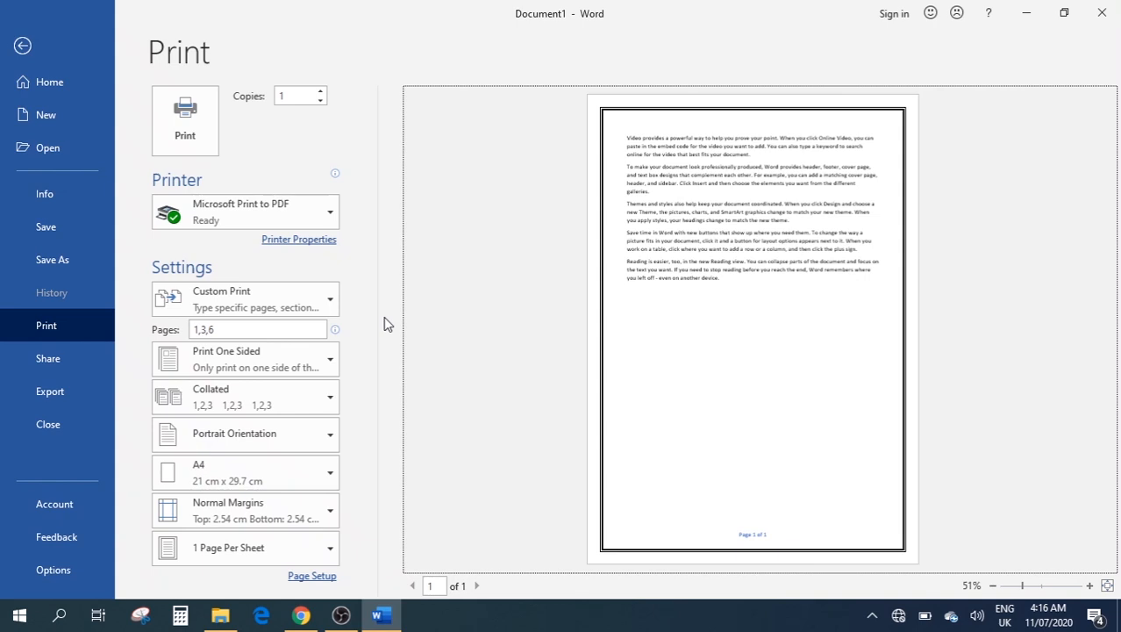
{"action": "key", "text": "Escape"}
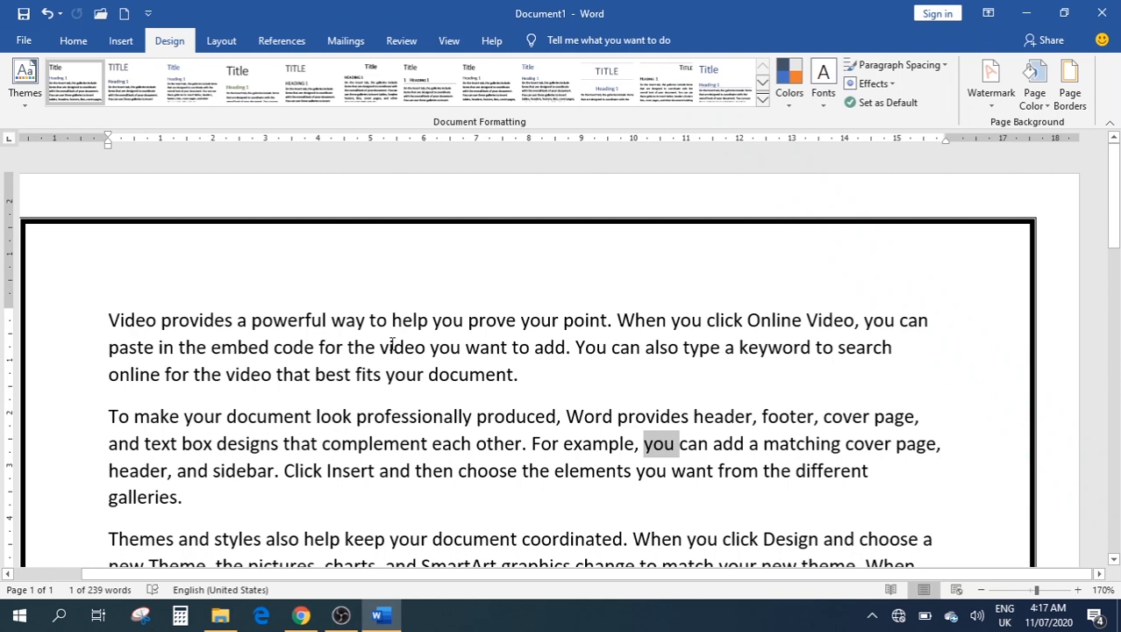
Delete all of Document1's text and start a new blank document
{"action": "key", "text": "ctrl+a"}
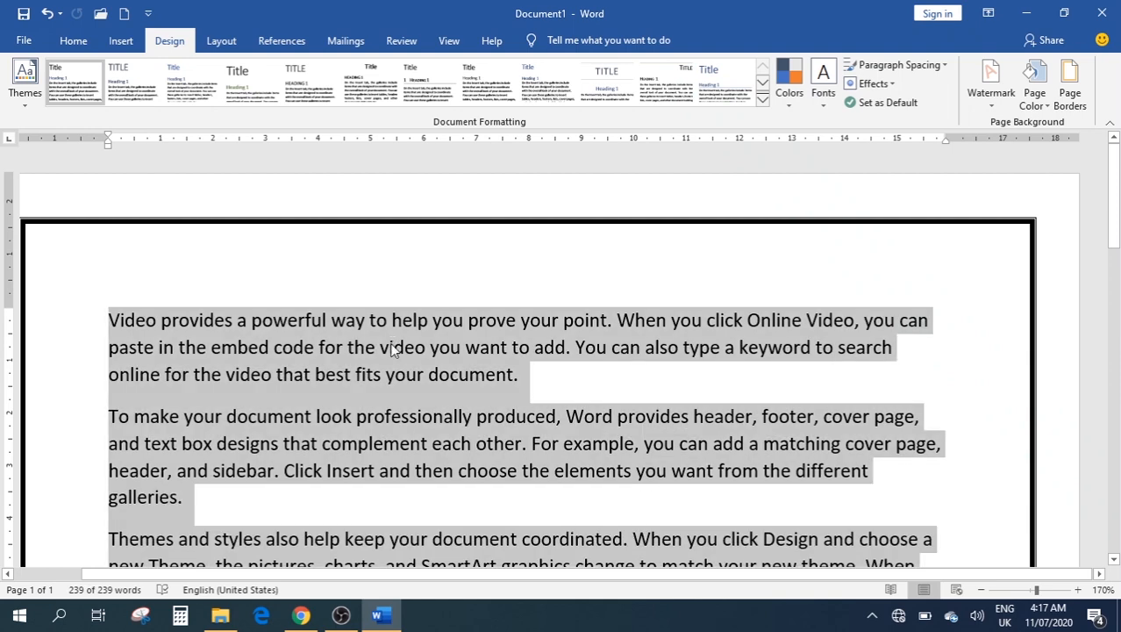
{"action": "key", "text": "Delete"}
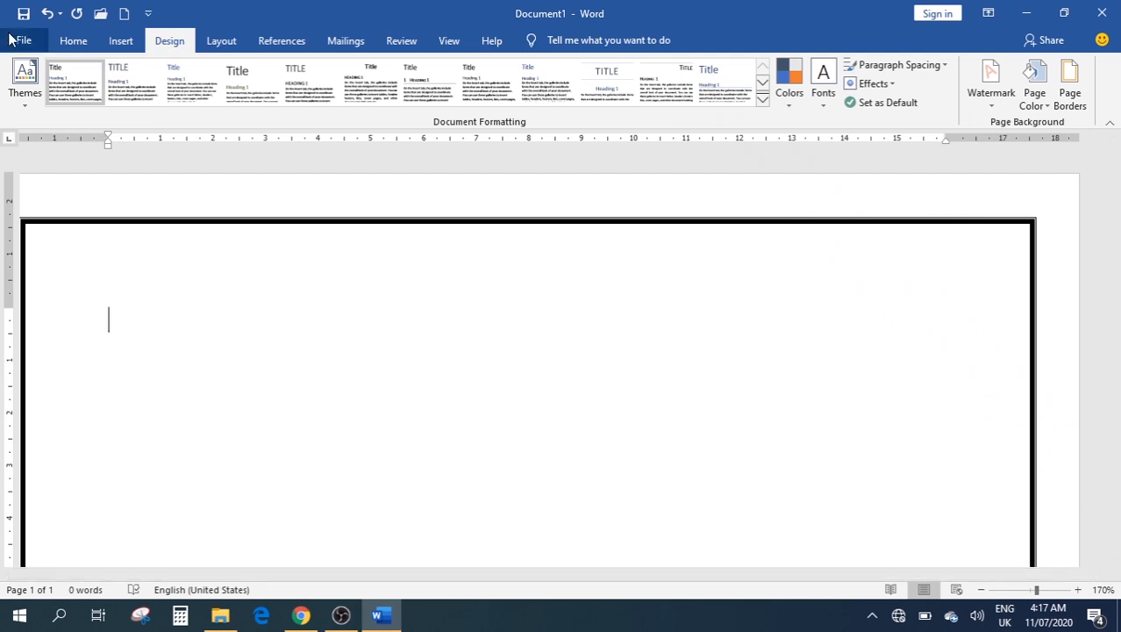
{"action": "key", "text": "ctrl+n"}
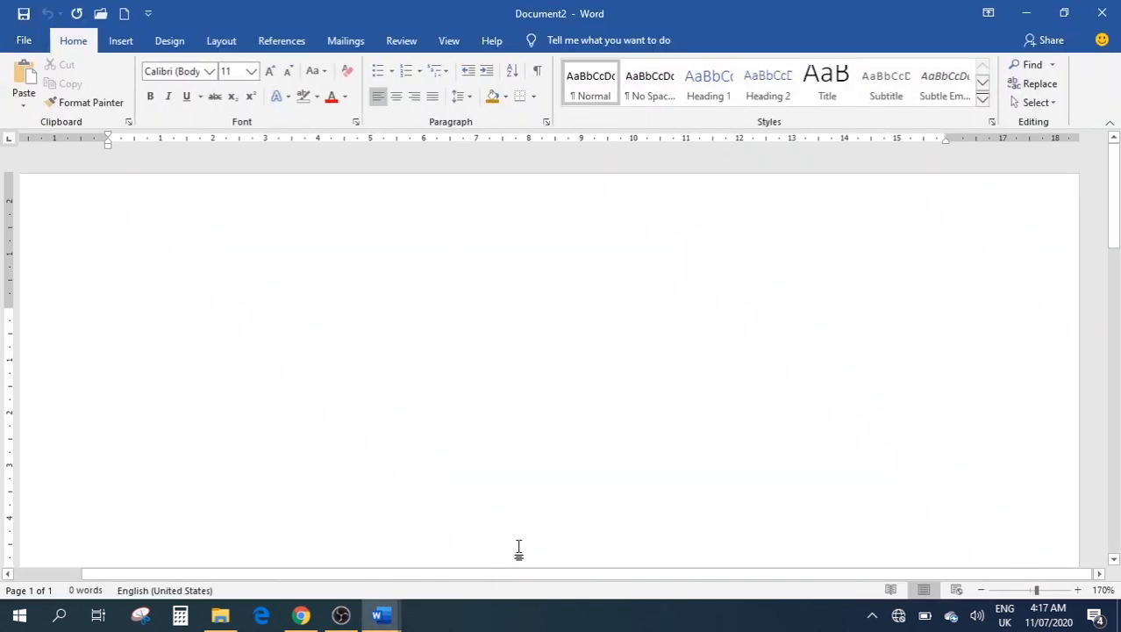
Close Document1 without saving, leaving only Document2 open
{"action": "mouse_move", "coordinate": [395, 616]}
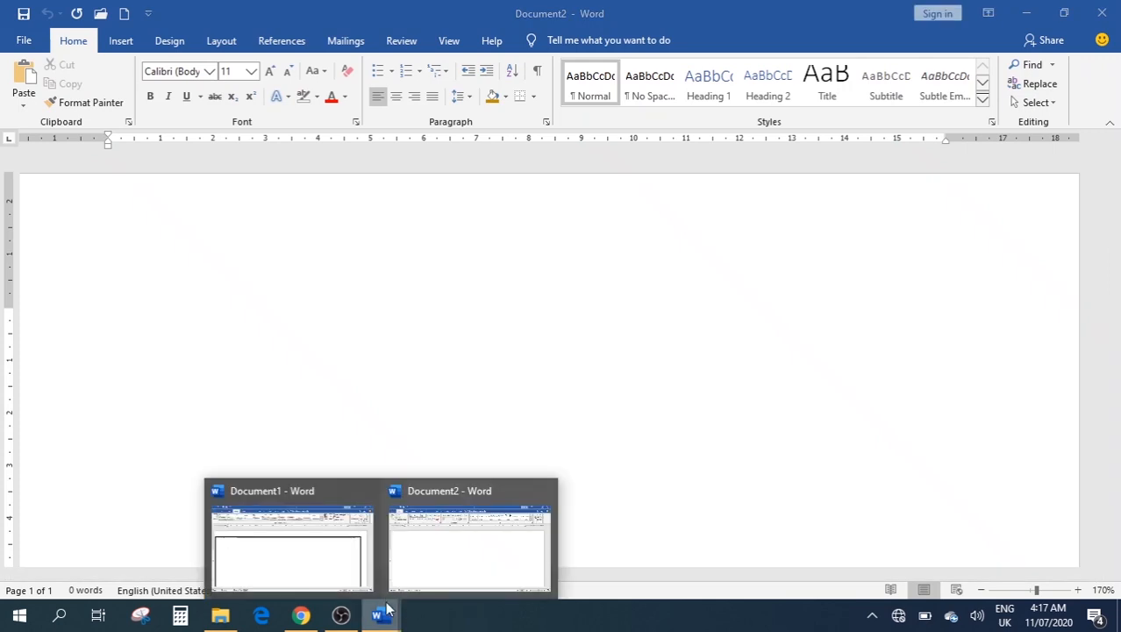
{"action": "left_click", "coordinate": [367, 493]}
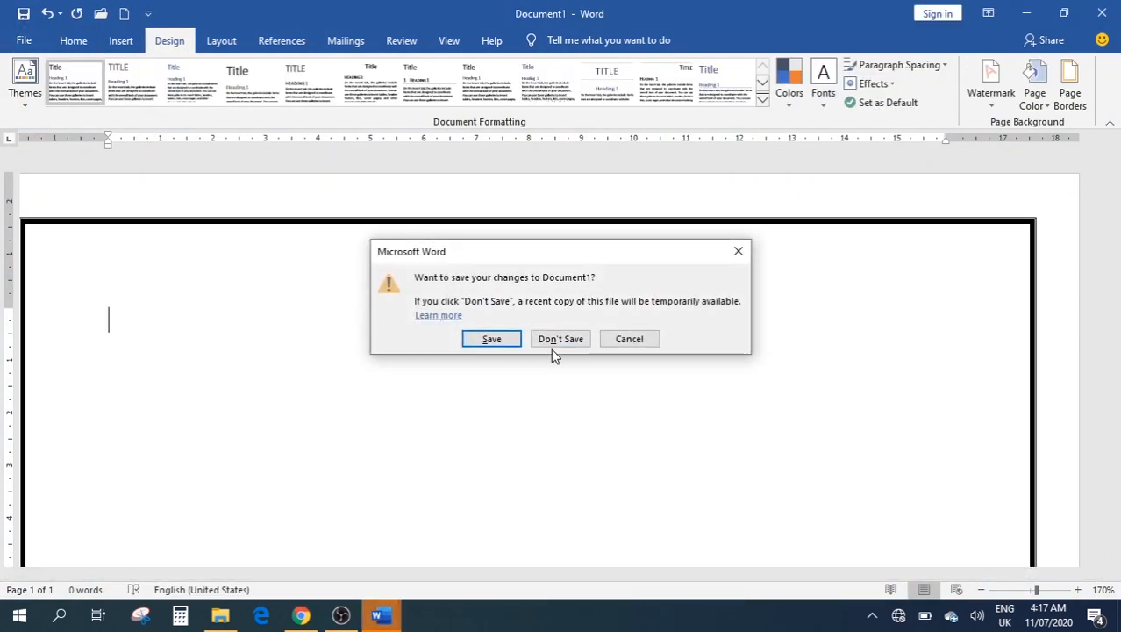
{"action": "left_click", "coordinate": [551, 341]}
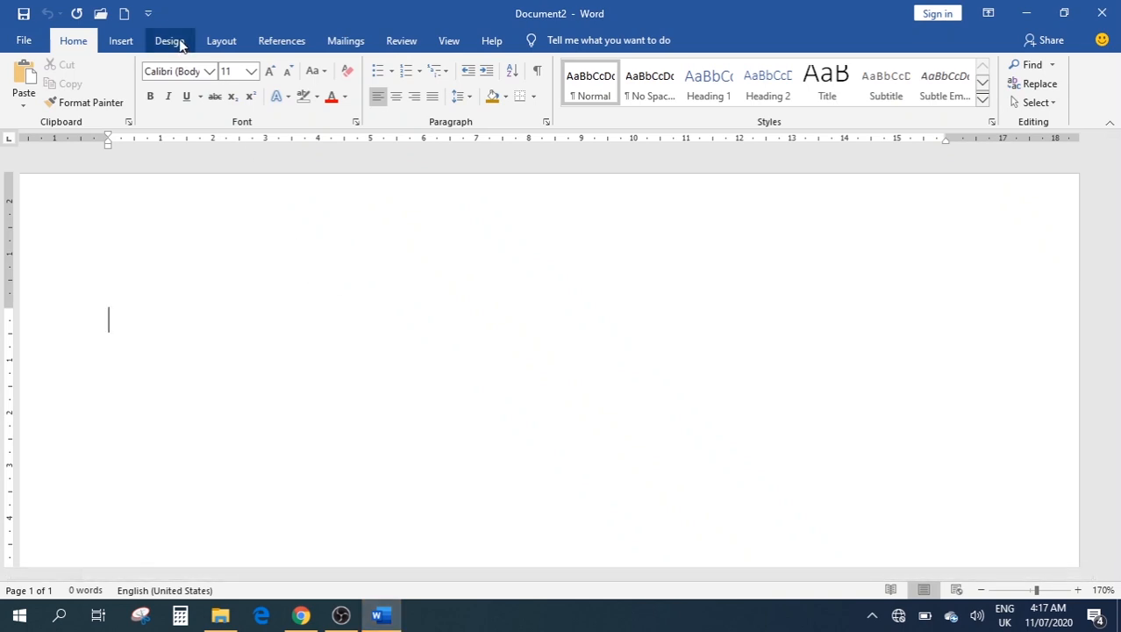
{"action": "left_click", "coordinate": [218, 43]}
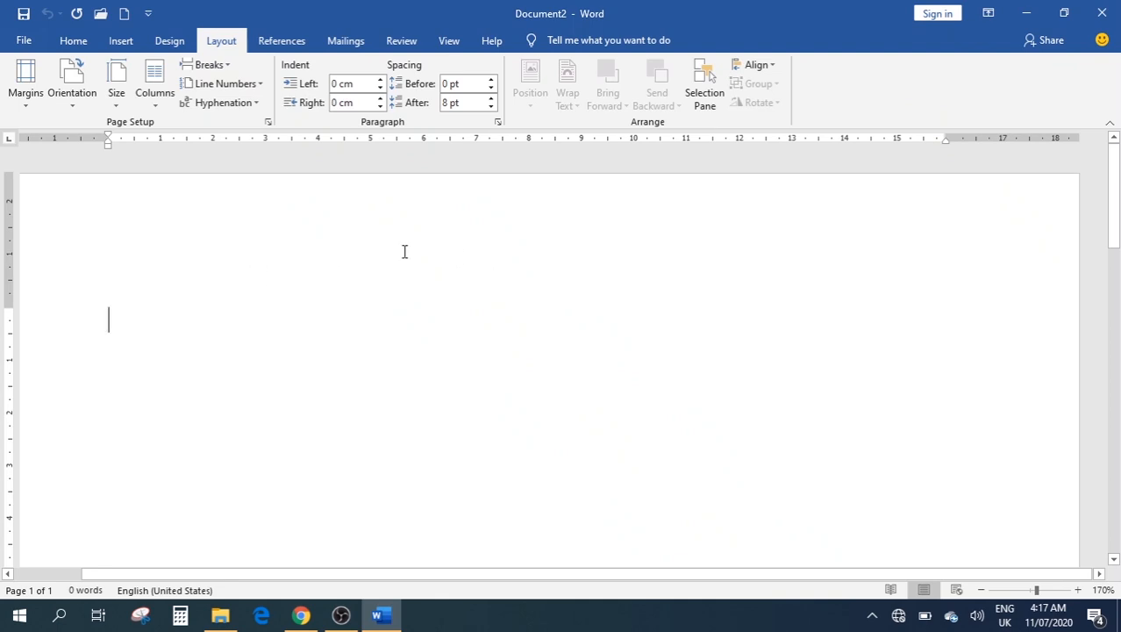
Browse the Margins and Orientation choices without changing them, then list the paper sizes
{"action": "left_click", "coordinate": [27, 106]}
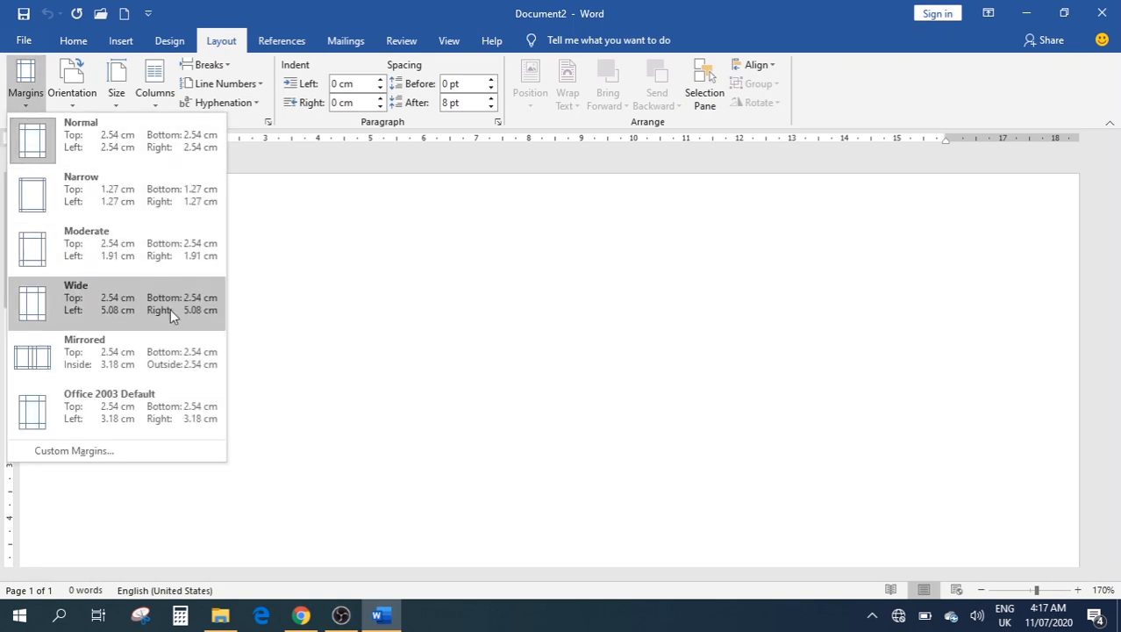
{"action": "left_click", "coordinate": [363, 352]}
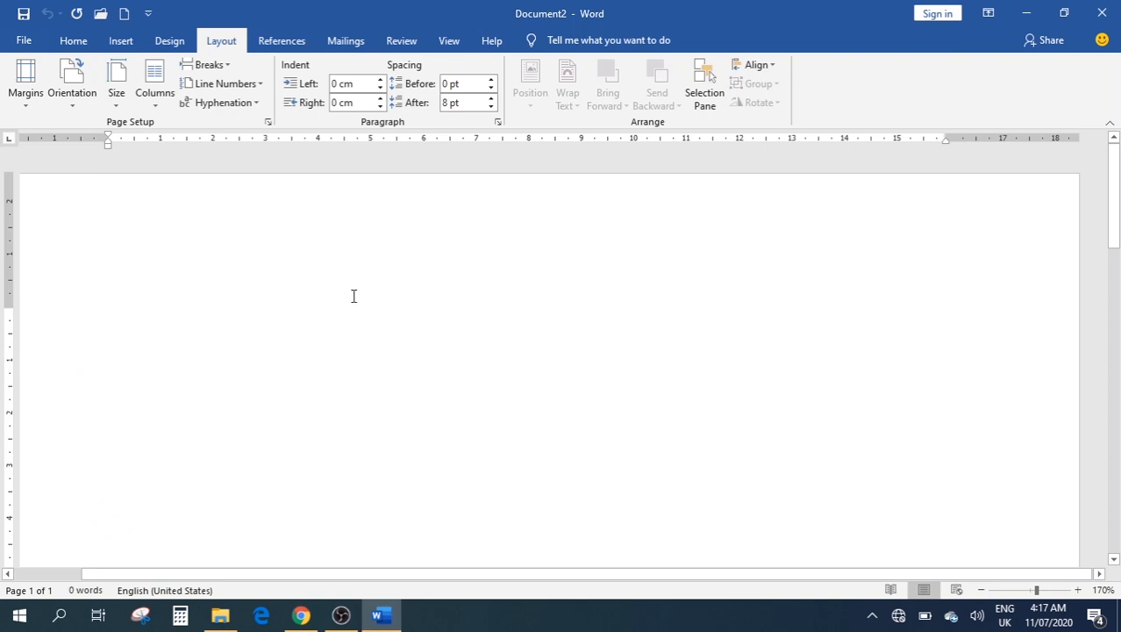
{"action": "left_click", "coordinate": [61, 103]}
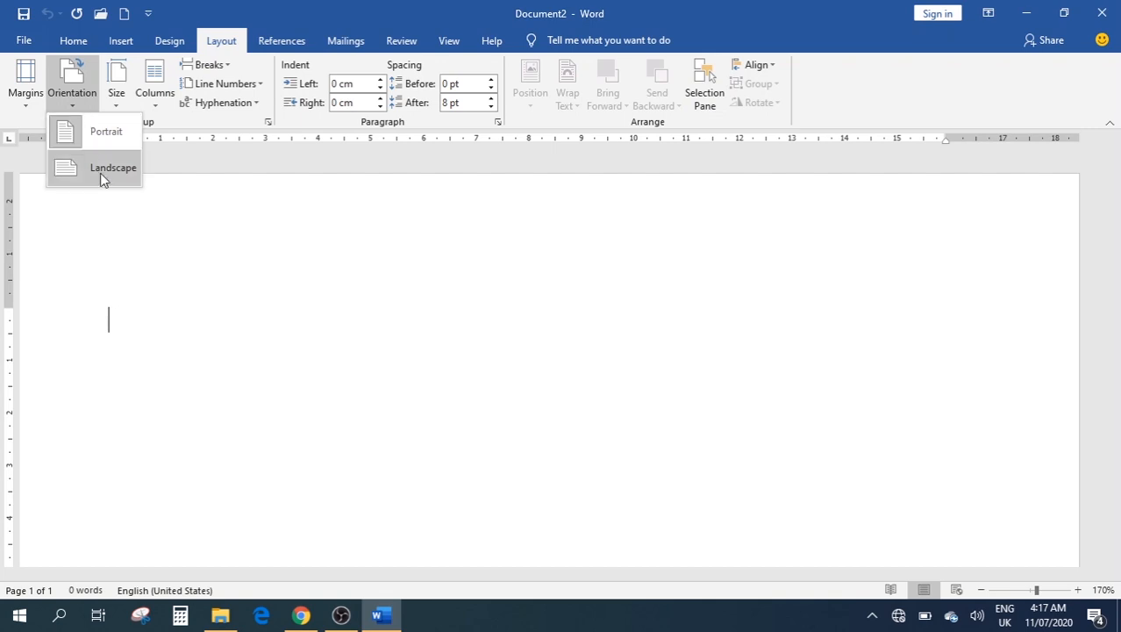
{"action": "left_click", "coordinate": [212, 187]}
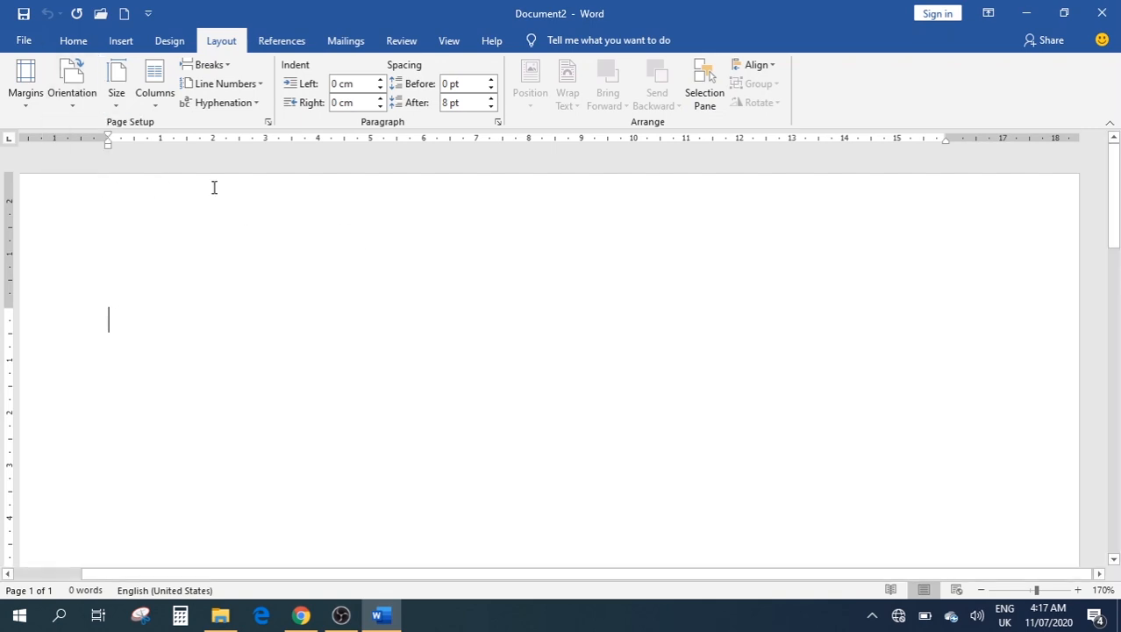
{"action": "left_click", "coordinate": [122, 98]}
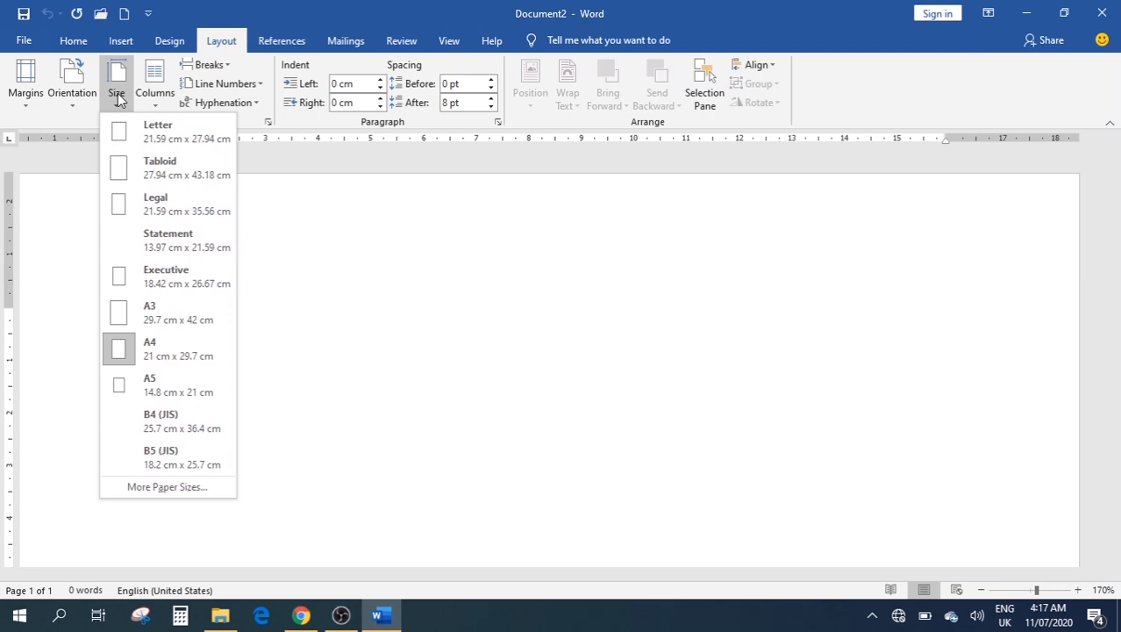
Close the size and column lists unchanged and generate sample paragraphs with =rand()
{"action": "left_click", "coordinate": [335, 223]}
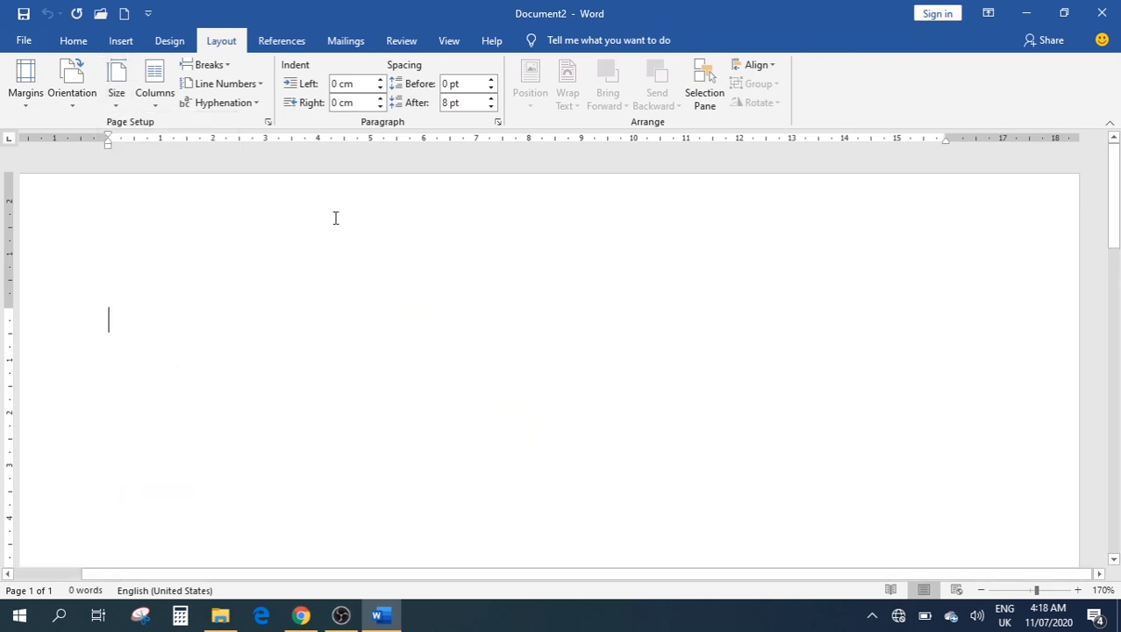
{"action": "left_click", "coordinate": [150, 103]}
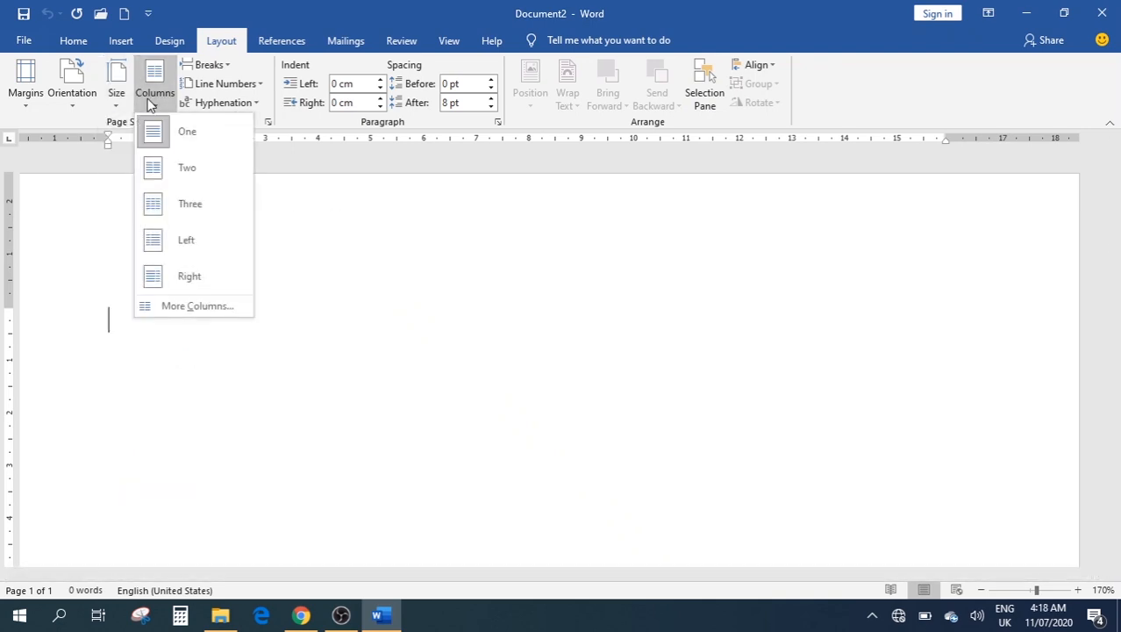
{"action": "left_click", "coordinate": [405, 315]}
{"action": "type", "text": "="}
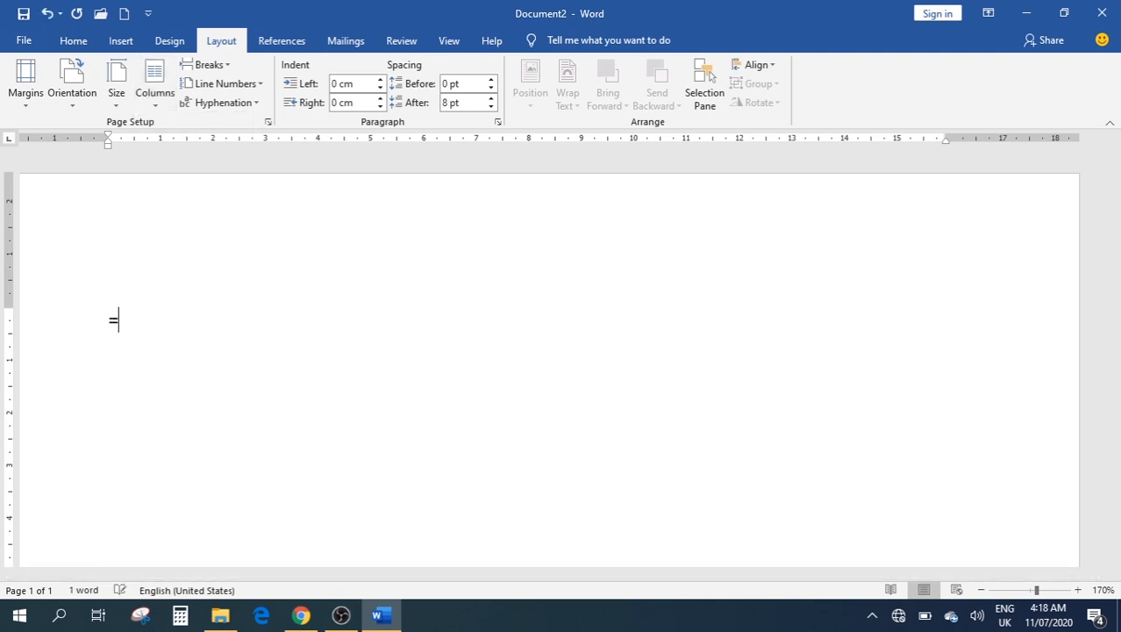
{"action": "type", "text": "rand()"}
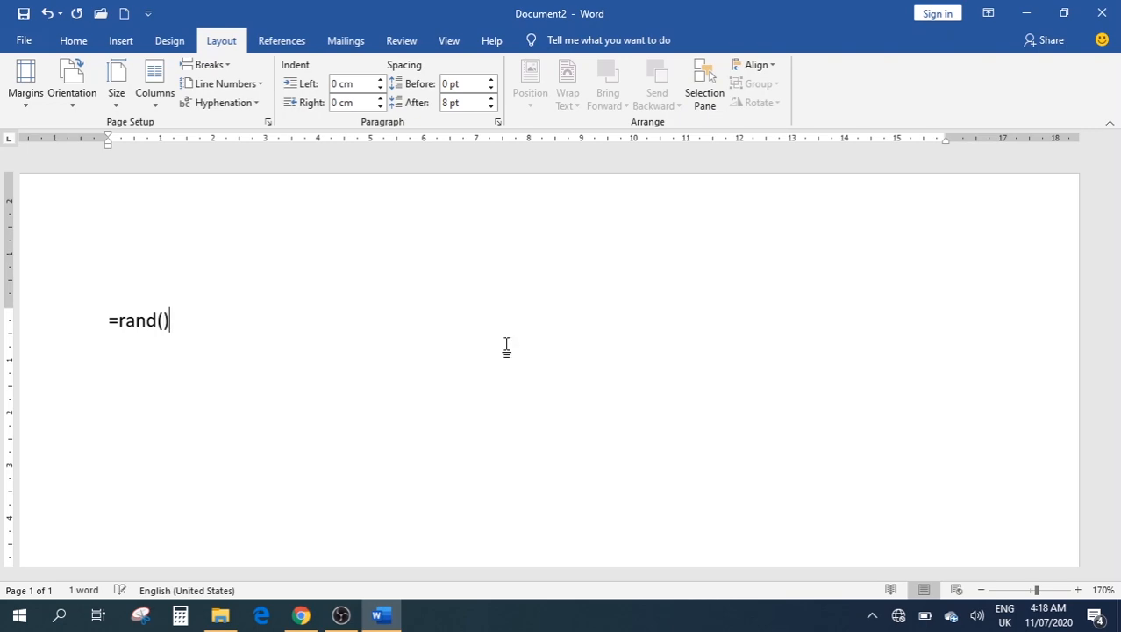
{"action": "key", "text": "Return"}
{"action": "scroll", "coordinate": [506, 348], "scroll_direction": "up", "scroll_amount": 5}
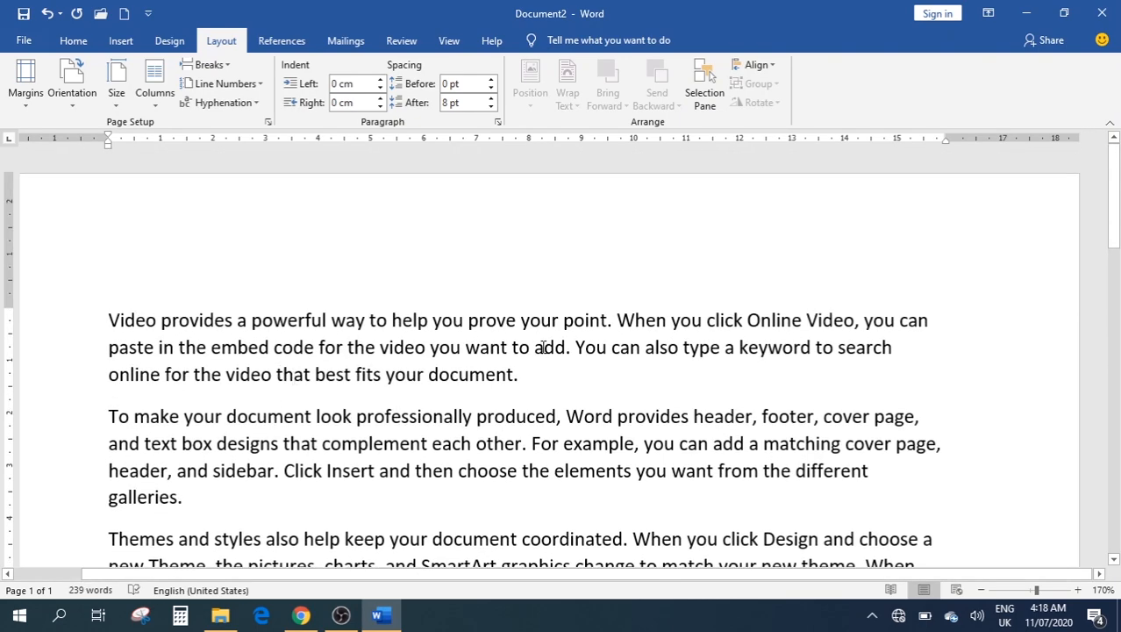
Set the first paragraph to two columns, then undo it back to one column
{"action": "left_click_drag", "start_coordinate": [519, 374], "coordinate": [114, 318]}
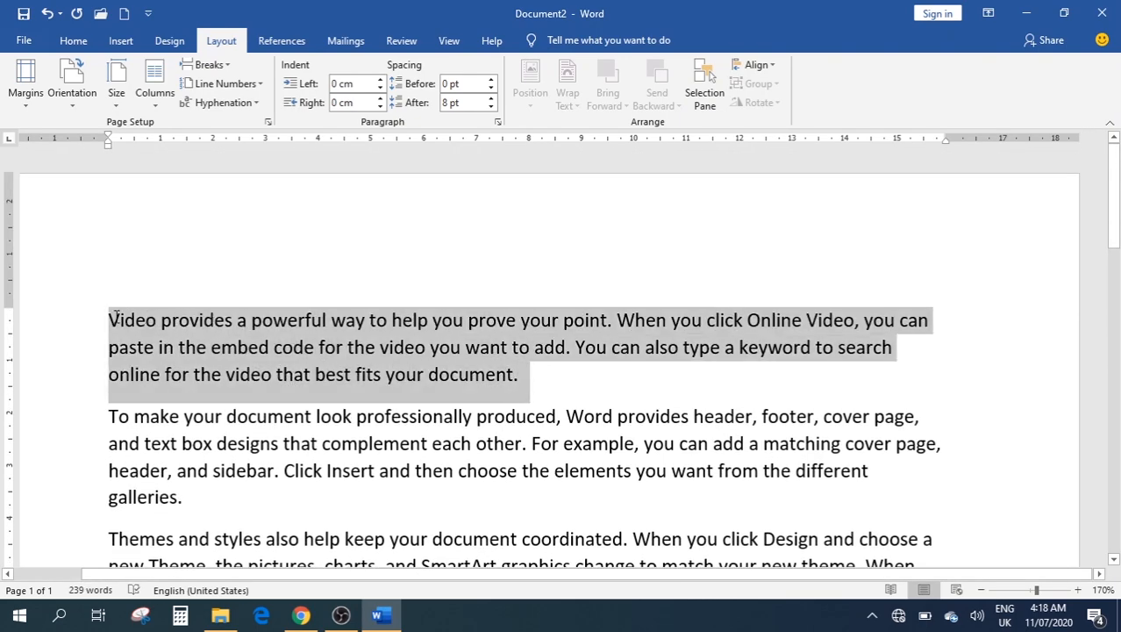
{"action": "left_click", "coordinate": [149, 93]}
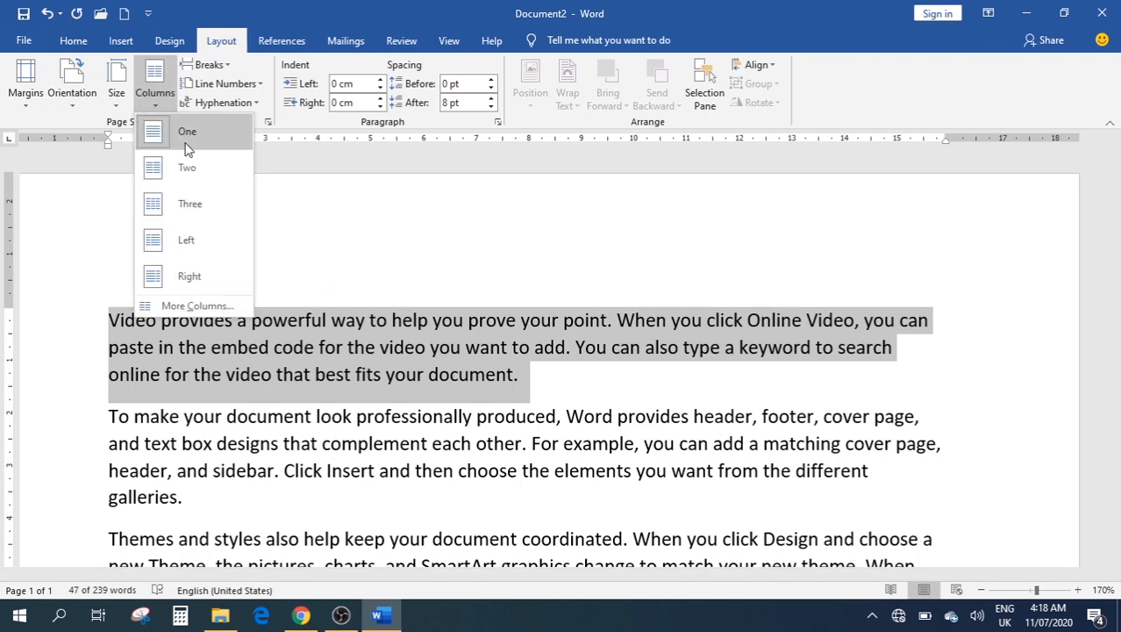
{"action": "left_click", "coordinate": [188, 169]}
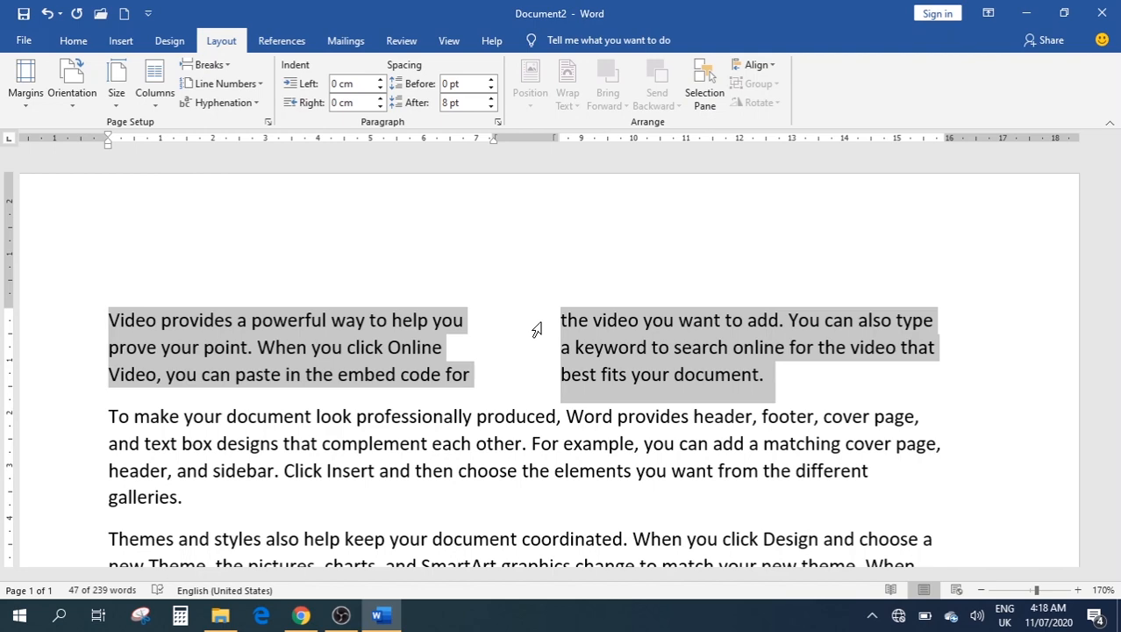
{"action": "key", "text": "ctrl+a"}
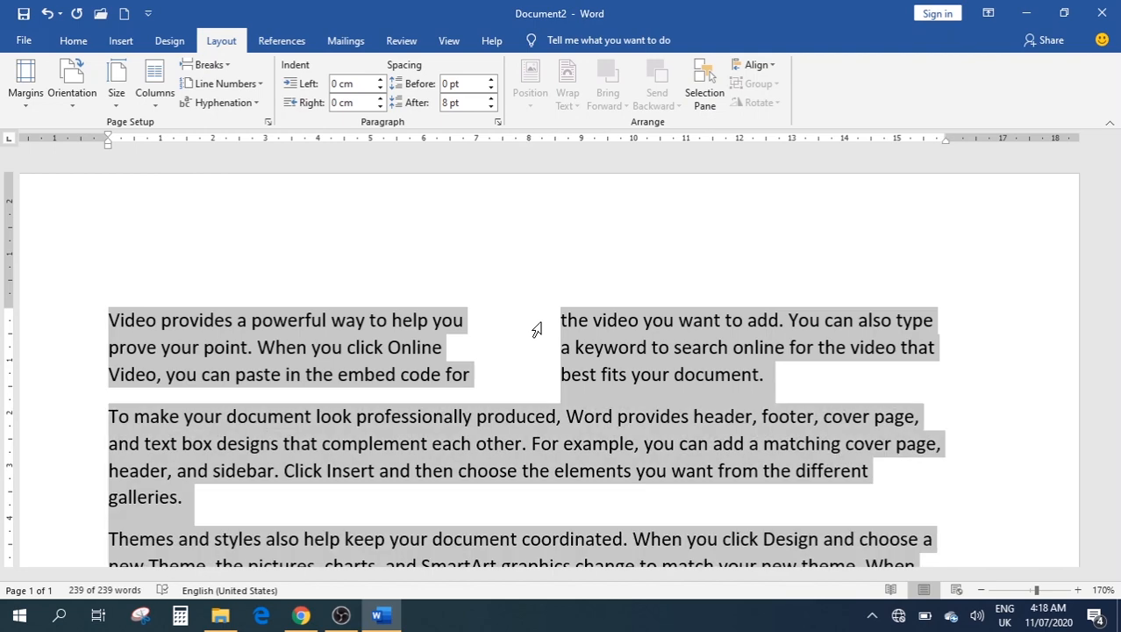
{"action": "key", "text": "ctrl+z"}
{"action": "left_click", "coordinate": [540, 321]}
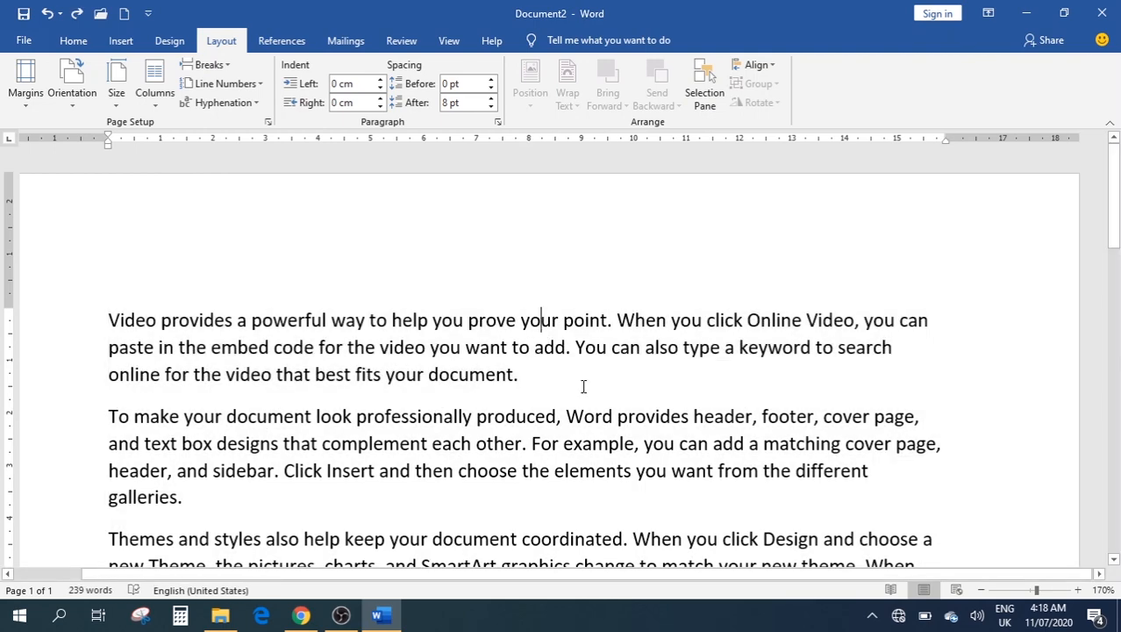
{"action": "left_click", "coordinate": [228, 66]}
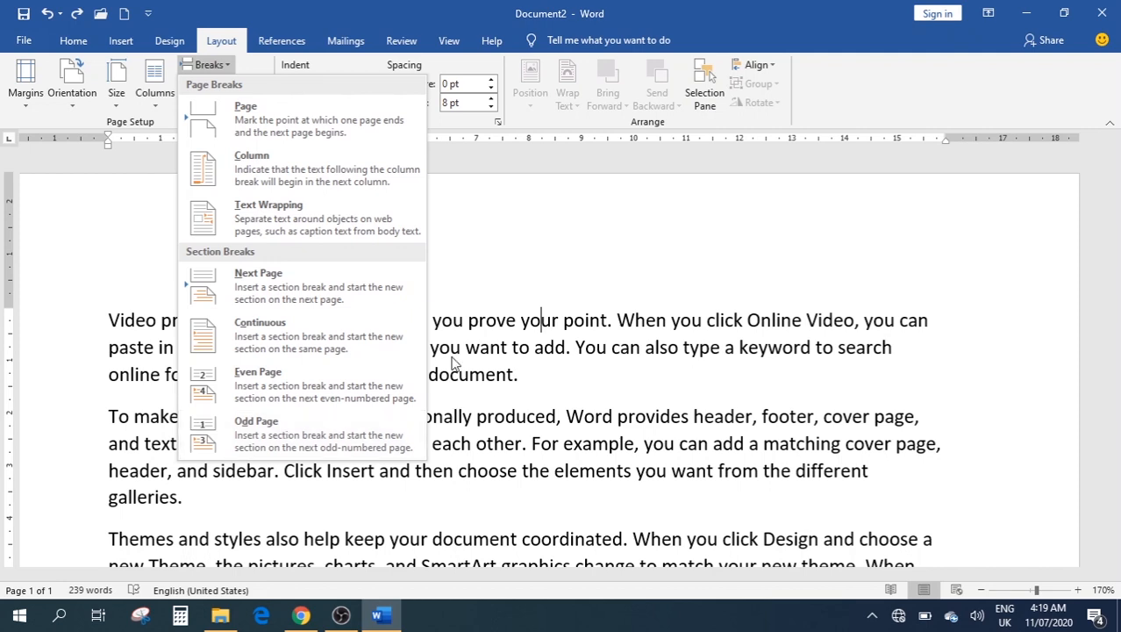
{"action": "left_click", "coordinate": [516, 312]}
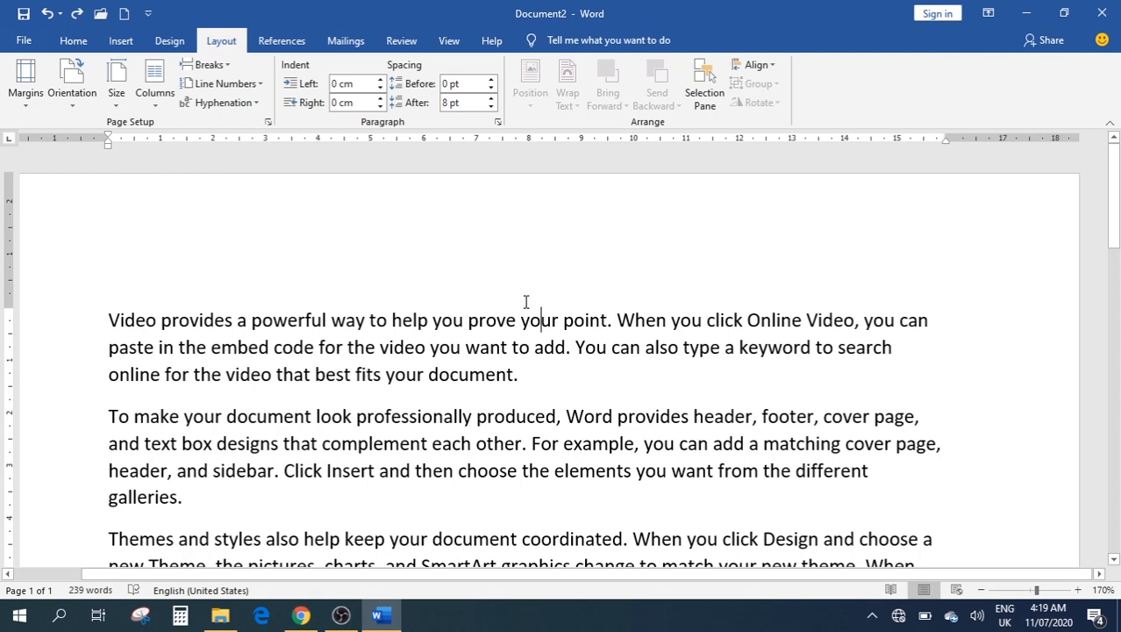
{"action": "left_click", "coordinate": [259, 84]}
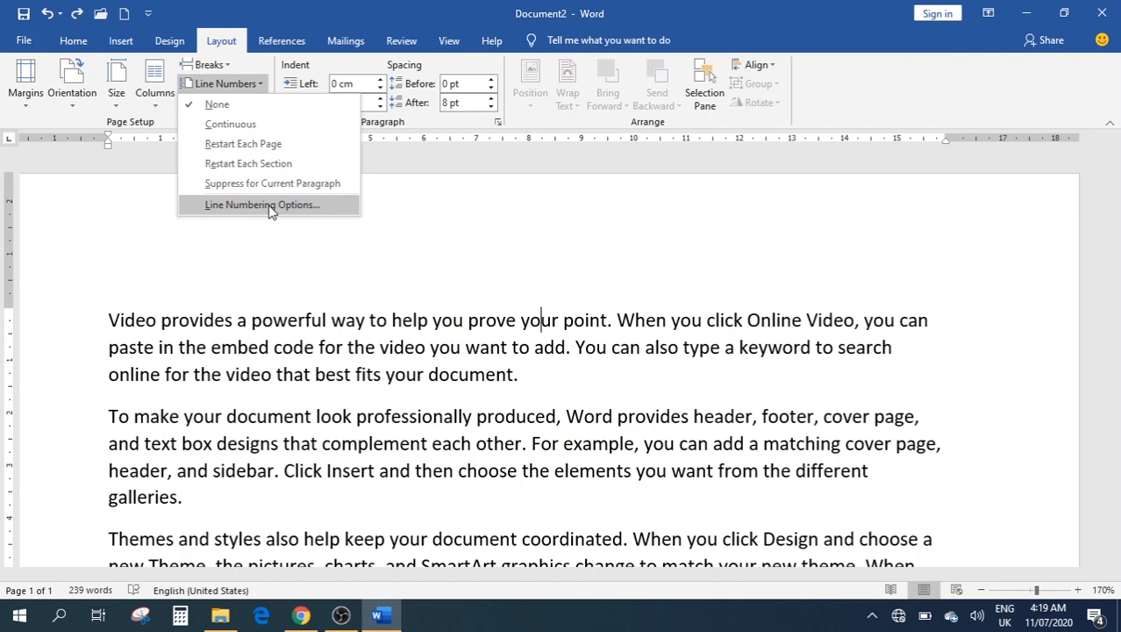
{"action": "left_click", "coordinate": [388, 280]}
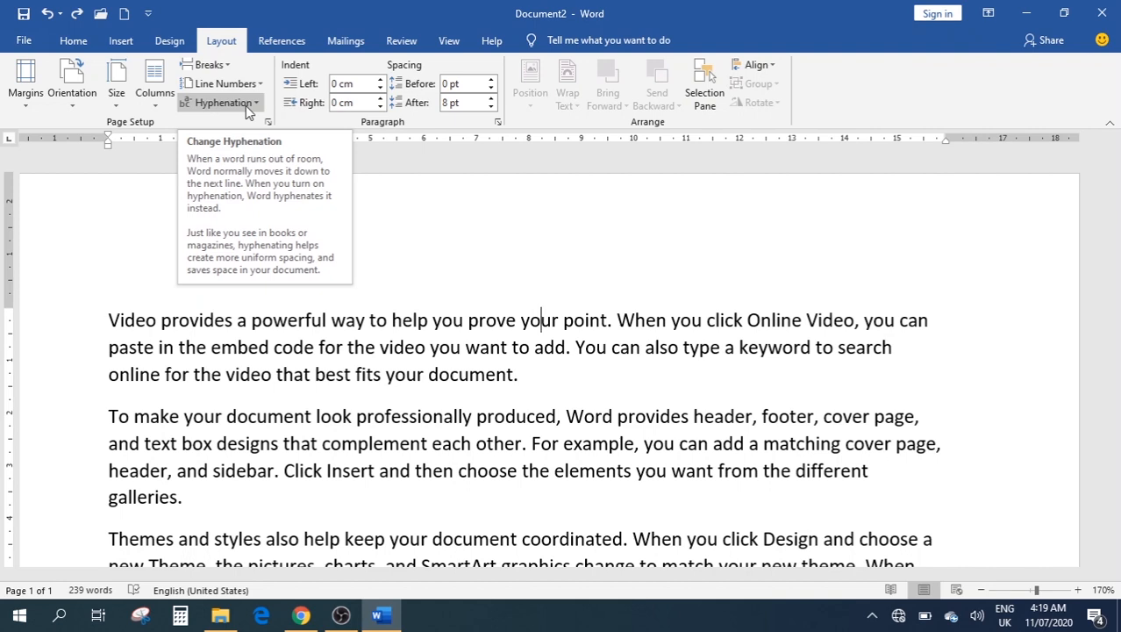
{"action": "left_click_drag", "start_coordinate": [523, 375], "coordinate": [109, 321]}
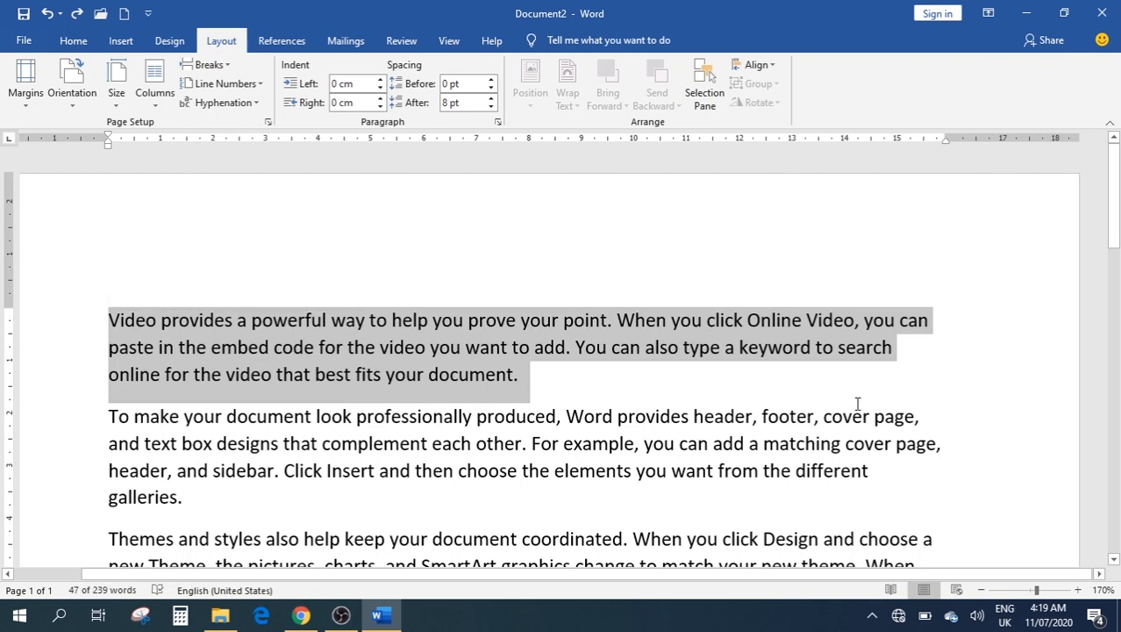
Delete the comma after 'cover page' and turn on Automatic hyphenation
{"action": "left_click", "coordinate": [939, 443]}
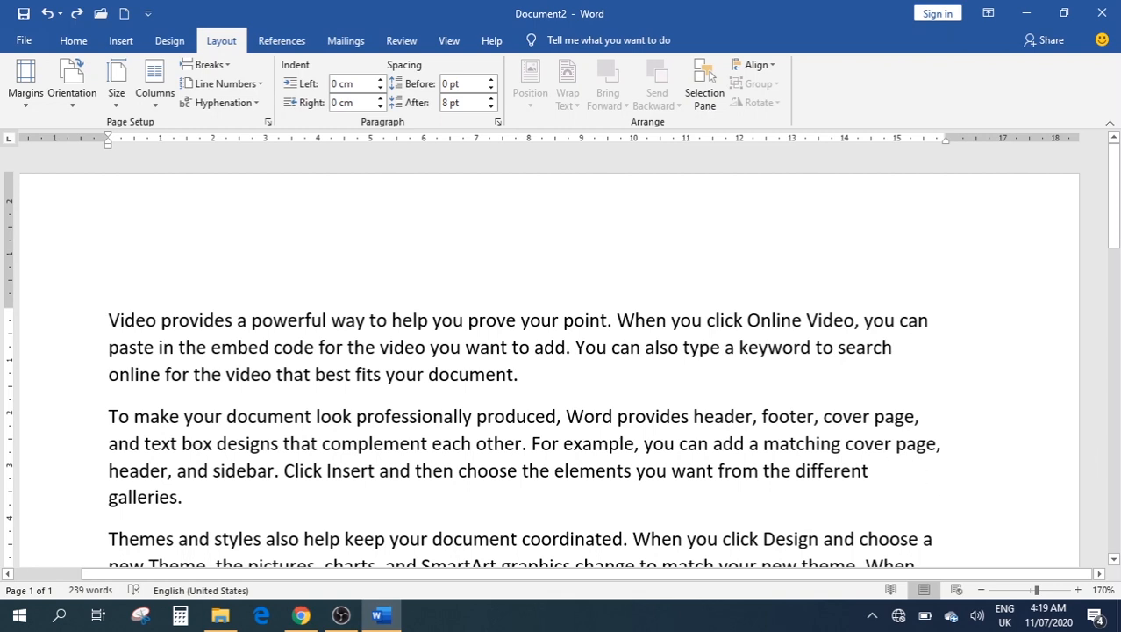
{"action": "key", "text": "BackSpace"}
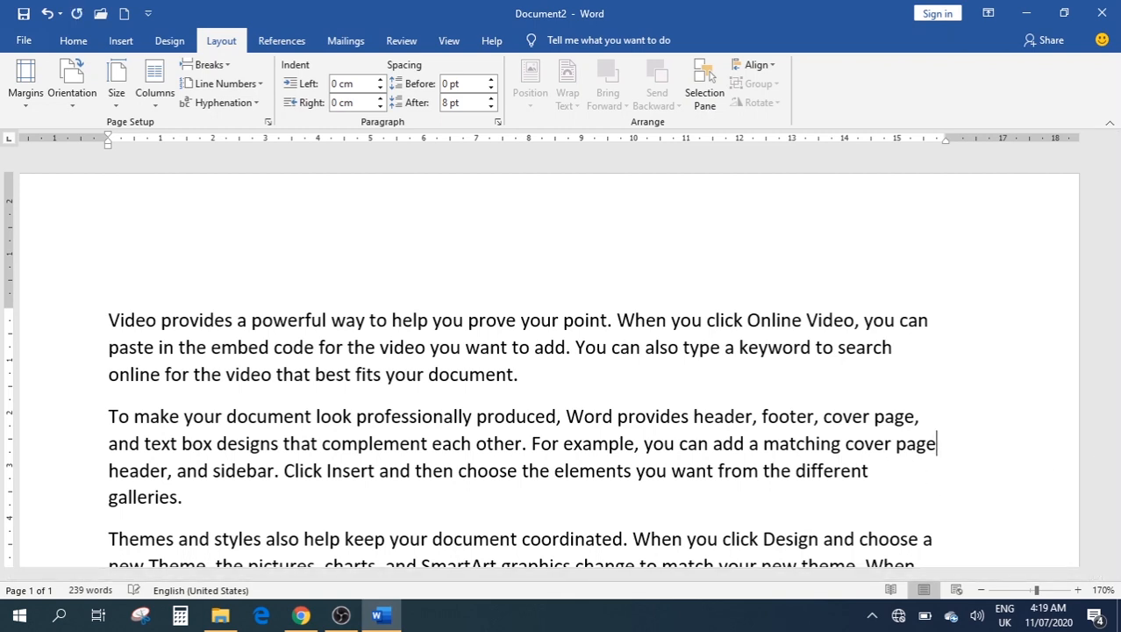
{"action": "left_click", "coordinate": [229, 104]}
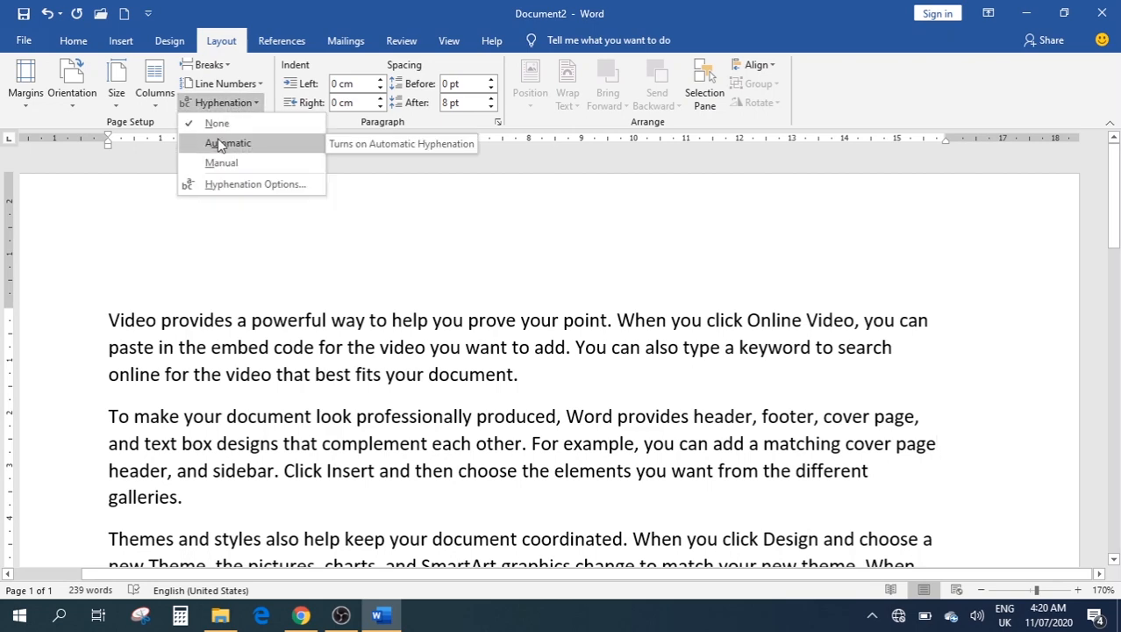
{"action": "left_click", "coordinate": [220, 146]}
Scroll through the text to check hyphenated words such as 'pic-ture'
{"action": "scroll", "coordinate": [819, 365], "scroll_direction": "down", "scroll_amount": 2}
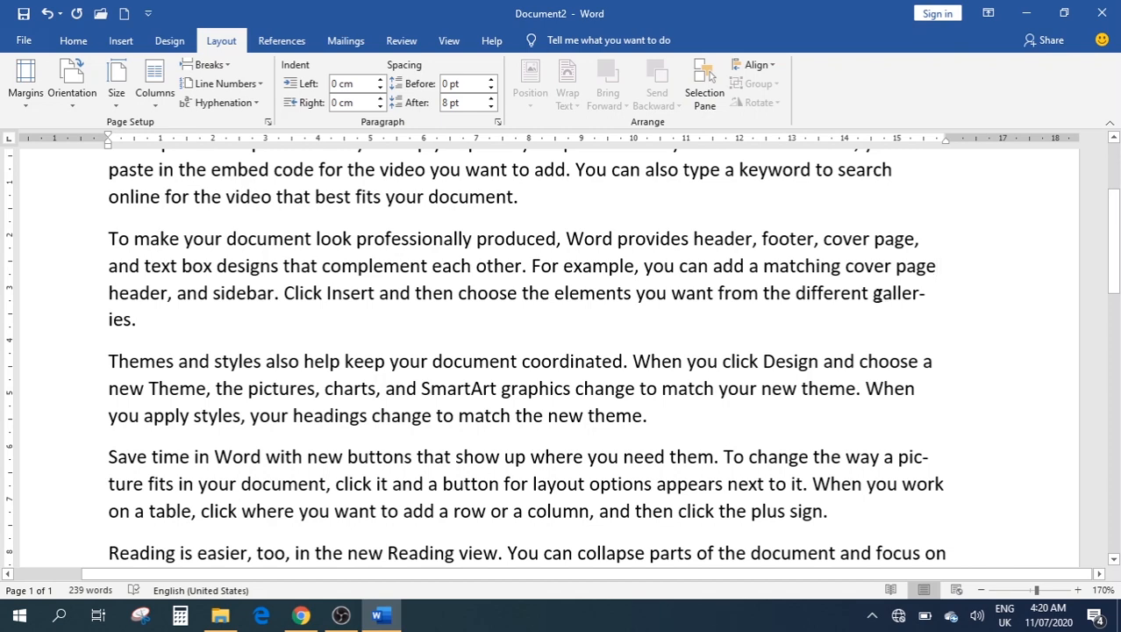
{"action": "scroll", "coordinate": [878, 298], "scroll_direction": "down", "scroll_amount": 2}
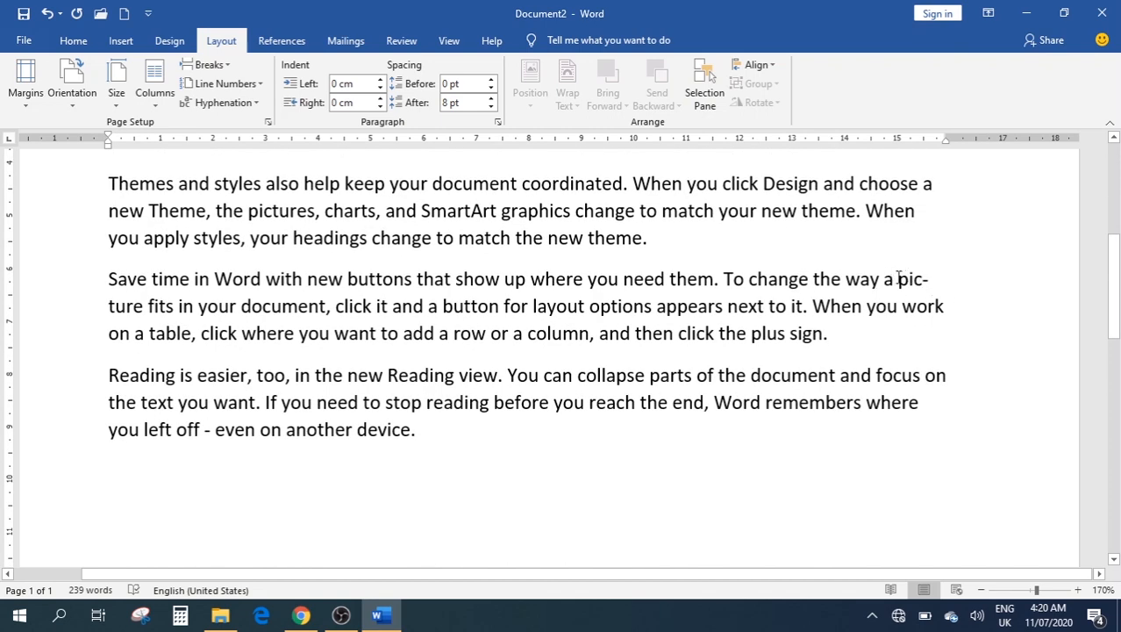
{"action": "left_click_drag", "start_coordinate": [897, 278], "coordinate": [923, 285]}
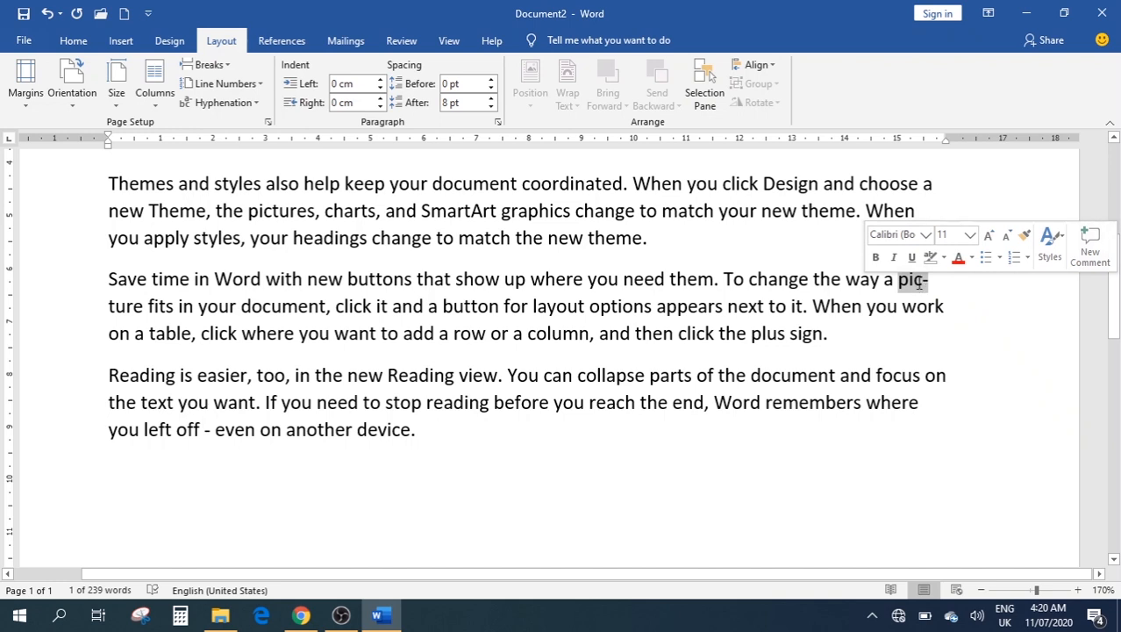
{"action": "left_click", "coordinate": [920, 281]}
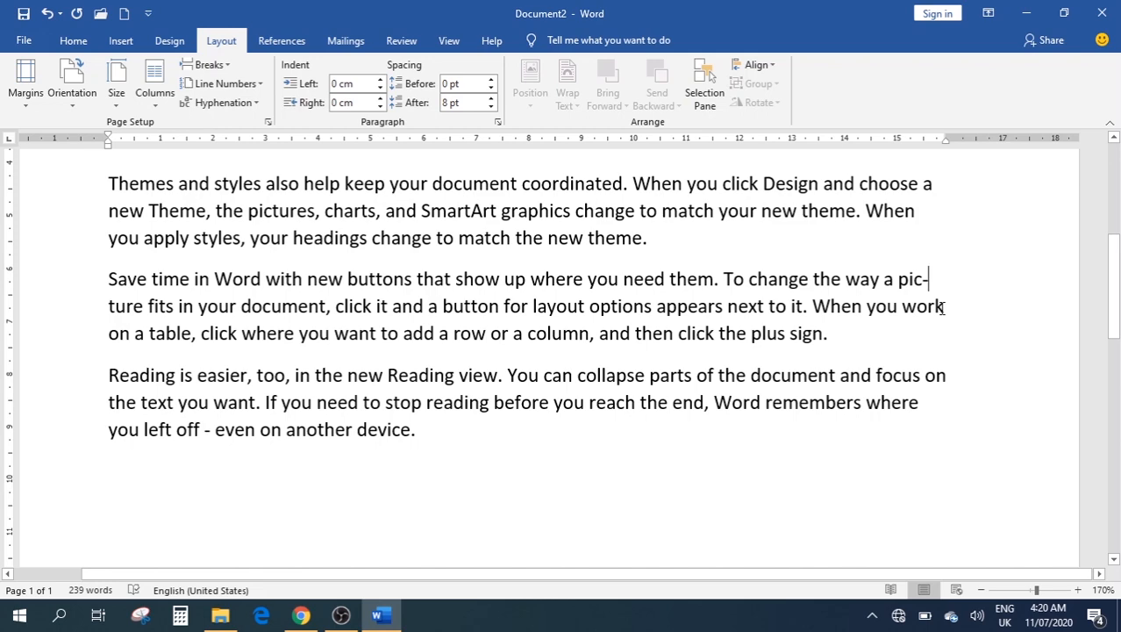
{"action": "scroll", "coordinate": [717, 368], "scroll_direction": "up", "scroll_amount": 4}
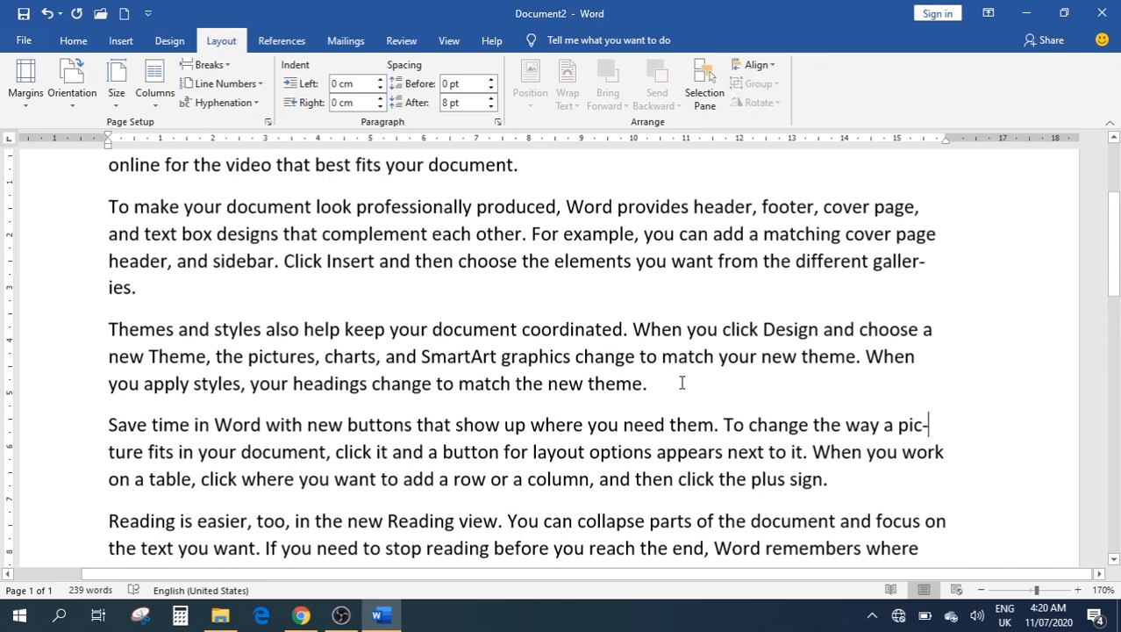
{"action": "scroll", "coordinate": [718, 368], "scroll_direction": "up", "scroll_amount": 1}
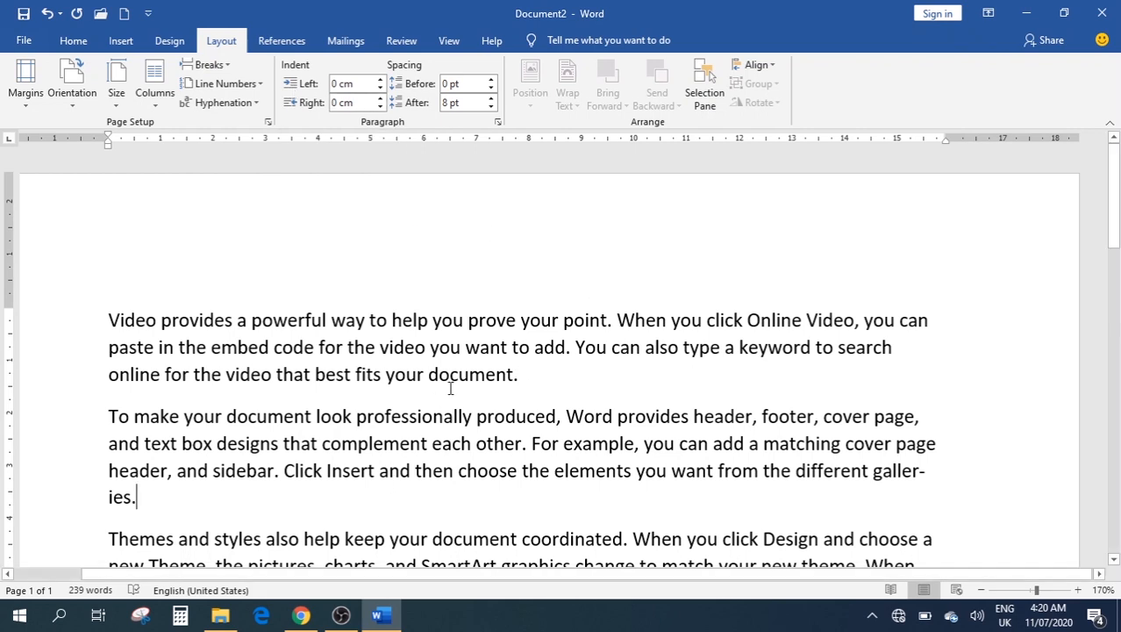
Give the first paragraph a 4 cm left indent
{"action": "left_click_drag", "start_coordinate": [535, 375], "coordinate": [95, 300]}
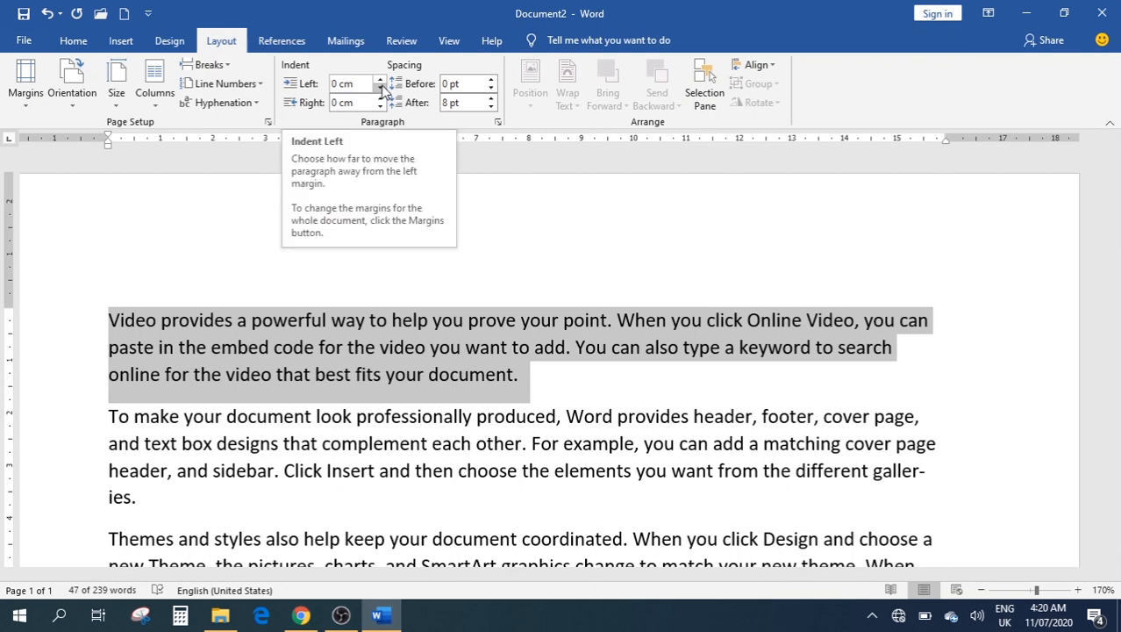
{"action": "left_click", "coordinate": [368, 83]}
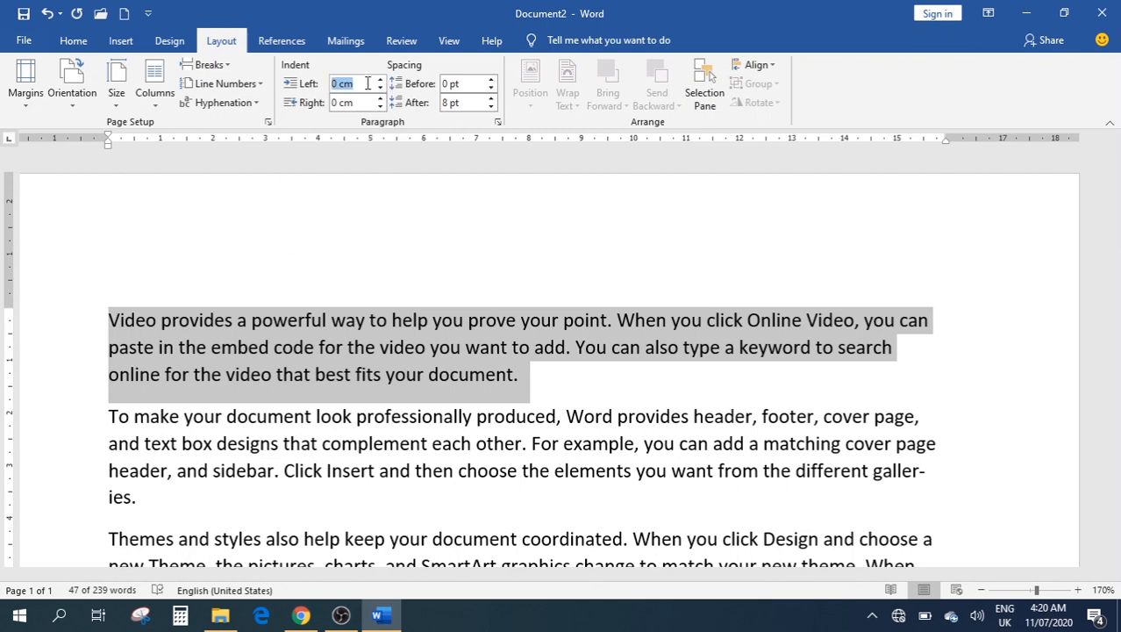
{"action": "type", "text": "4"}
{"action": "key", "text": "Return"}
{"action": "left_click", "coordinate": [505, 243]}
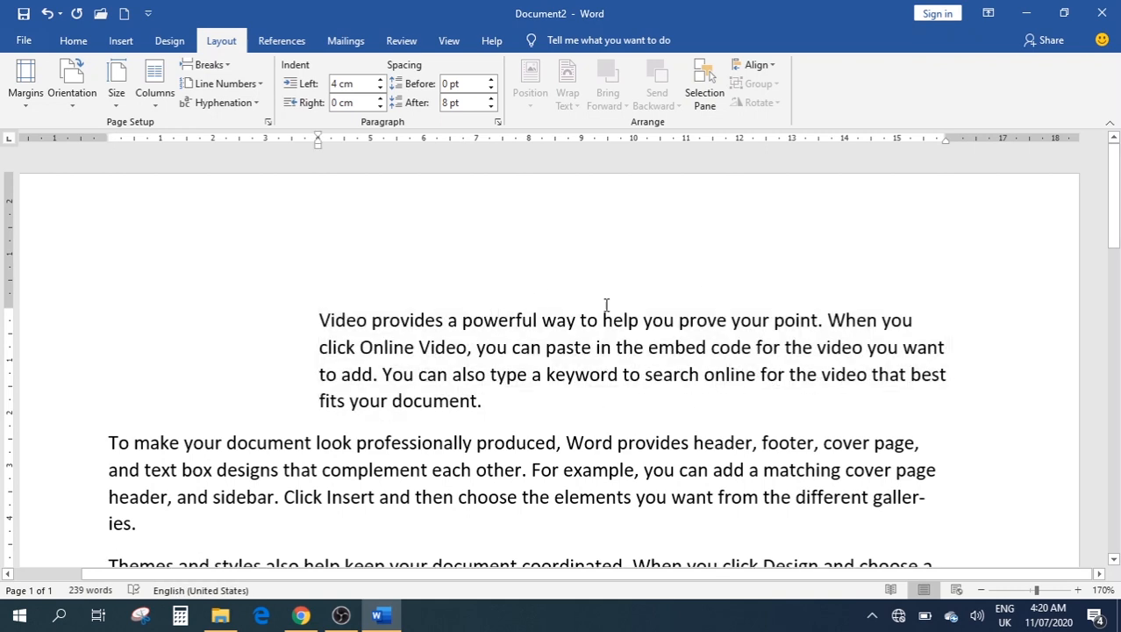
Set the first paragraph's right indent to 4 cm
{"action": "left_click", "coordinate": [474, 83]}
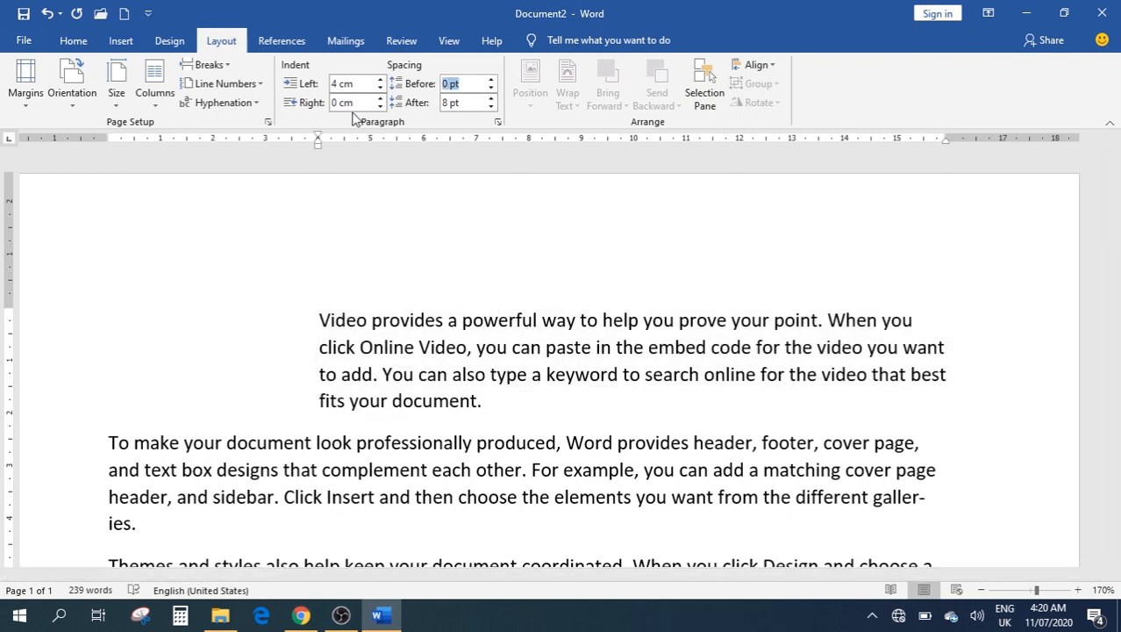
{"action": "left_click", "coordinate": [351, 102]}
{"action": "left_click", "coordinate": [380, 97]}
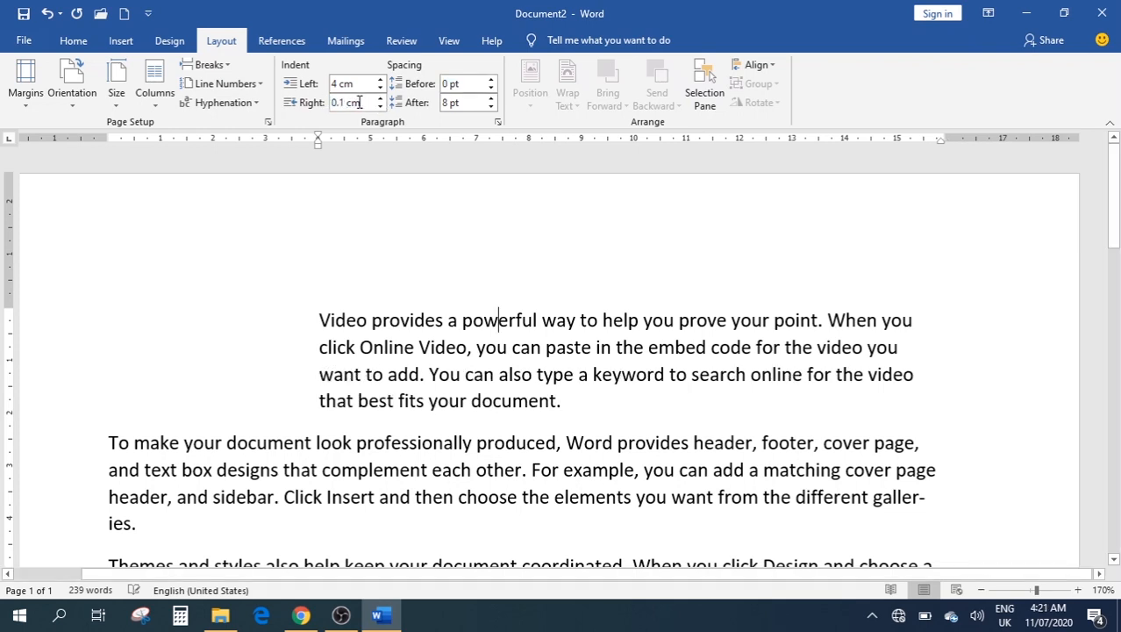
{"action": "left_click", "coordinate": [359, 103]}
{"action": "type", "text": "4"}
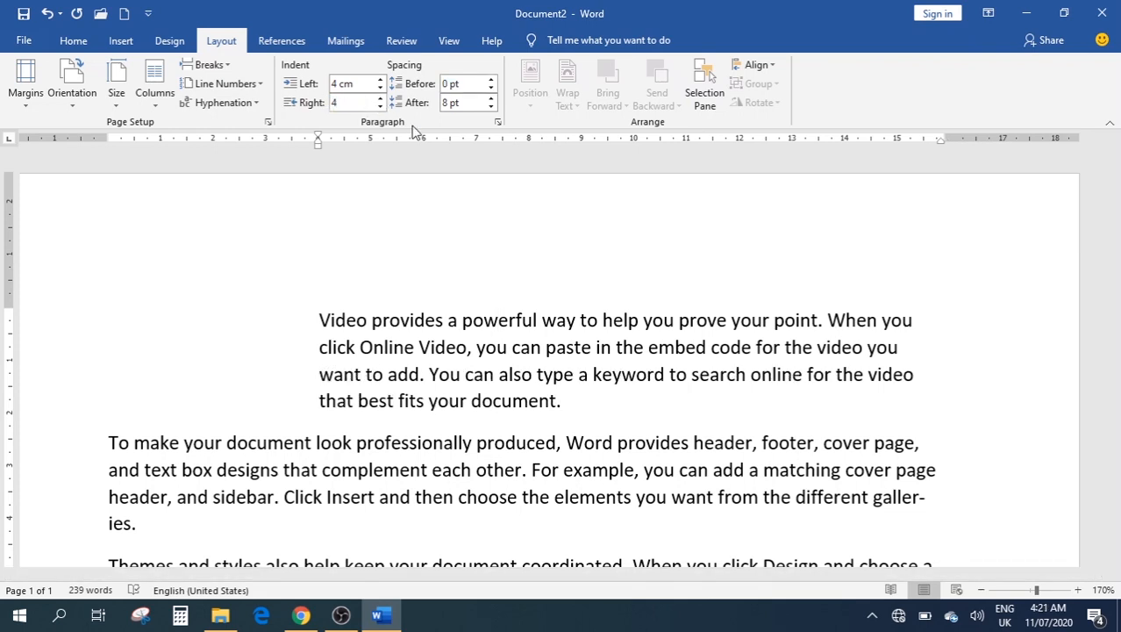
{"action": "left_click", "coordinate": [501, 208]}
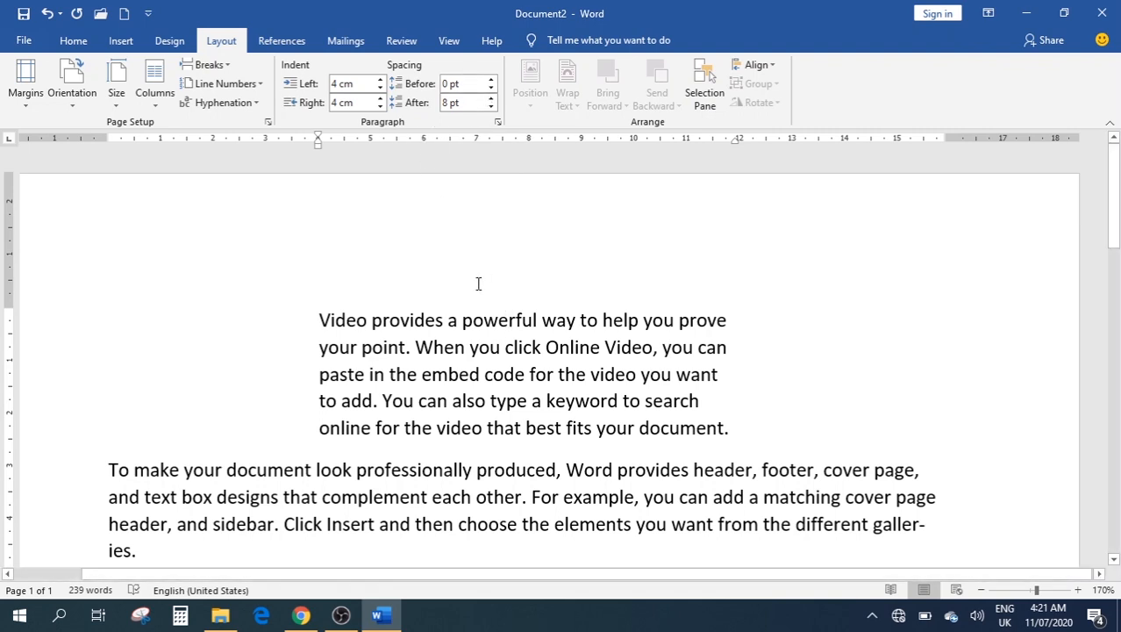
{"action": "left_click", "coordinate": [738, 388]}
Delete all the sample text, leaving 0 words, then show the References tools
{"action": "key", "text": "ctrl+a"}
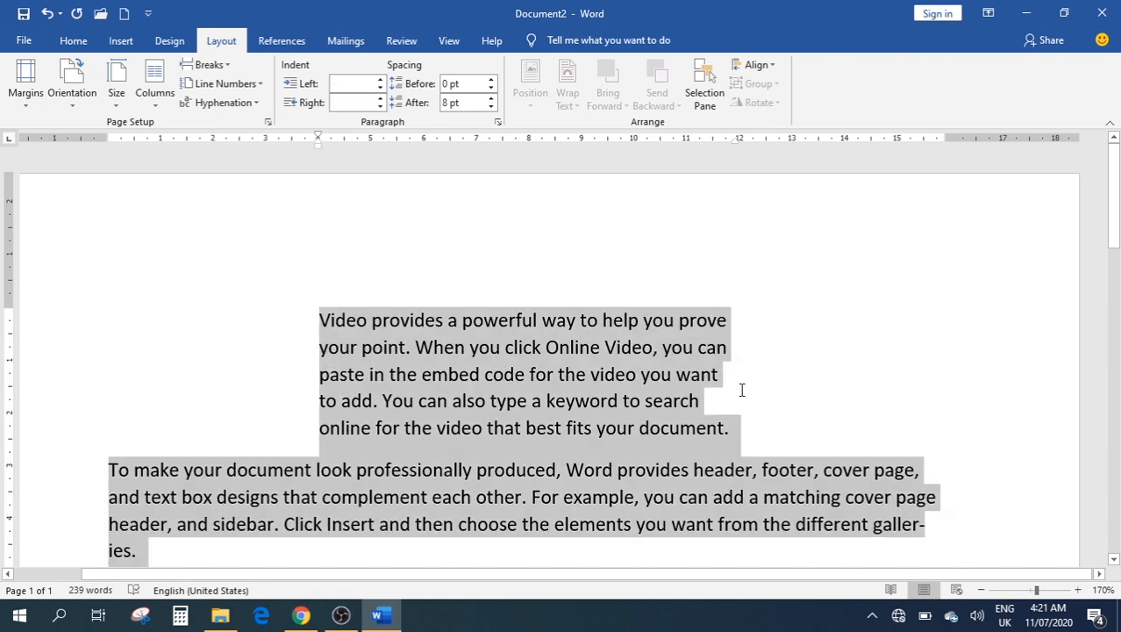
{"action": "key", "text": "Delete"}
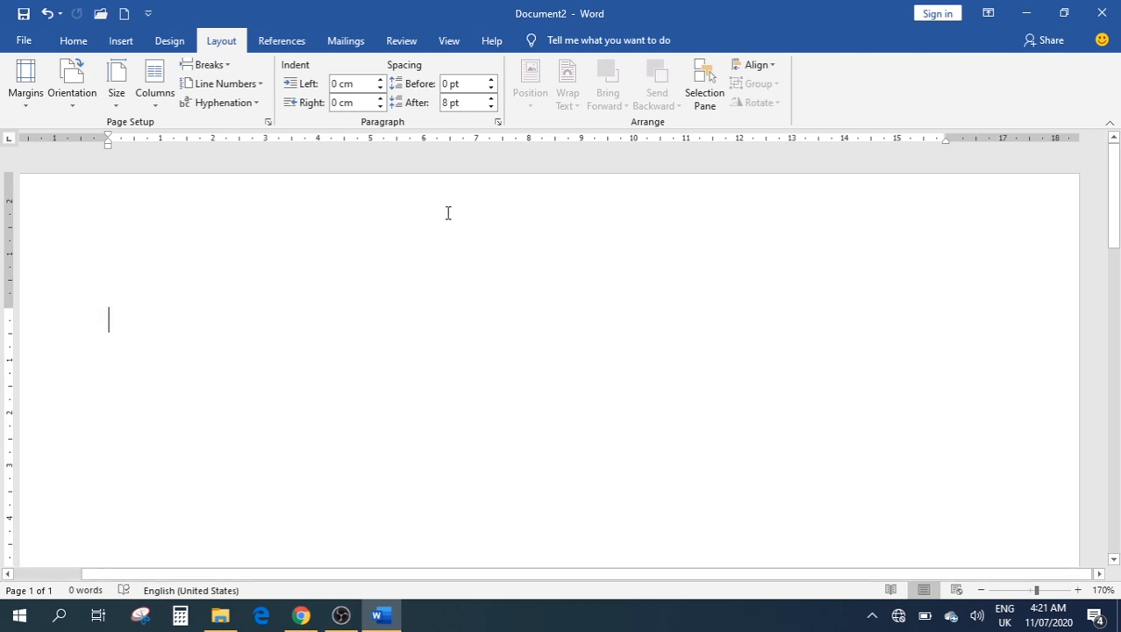
{"action": "left_click", "coordinate": [280, 44]}
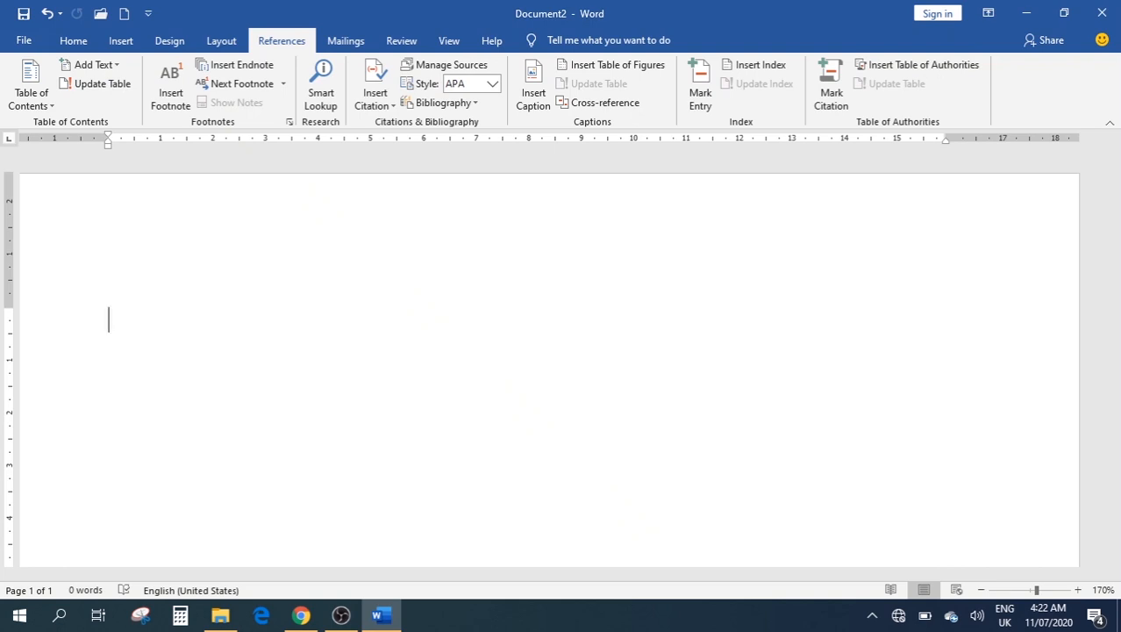
Generate five sample paragraphs, 239 words, with =rand()
{"action": "type", "text": "=rand"}
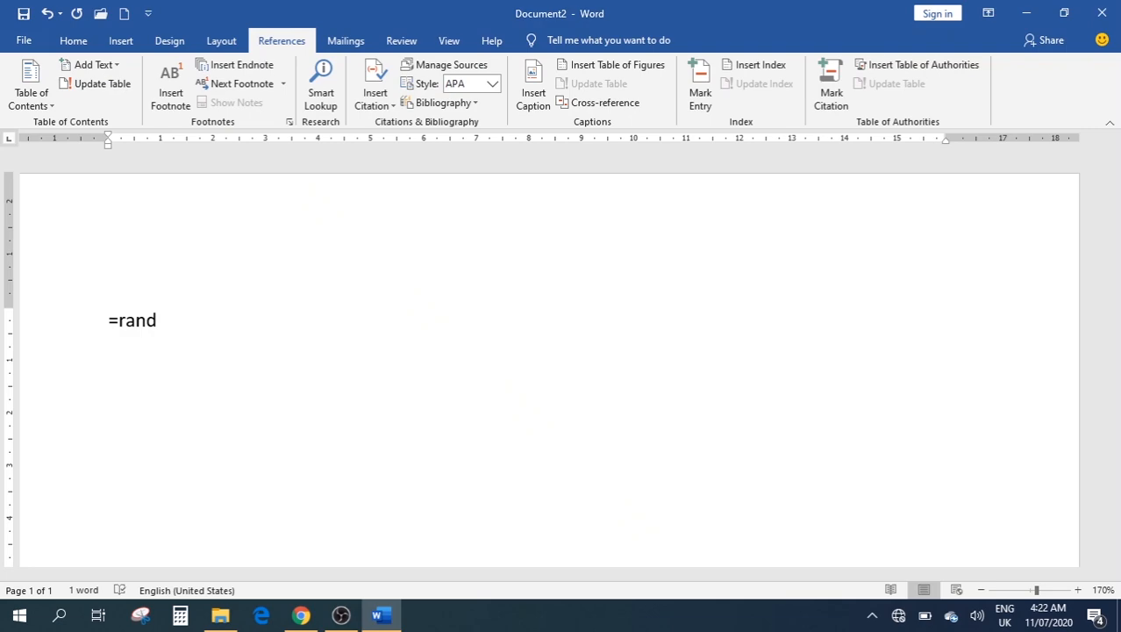
{"action": "type", "text": "()"}
{"action": "key", "text": "Return"}
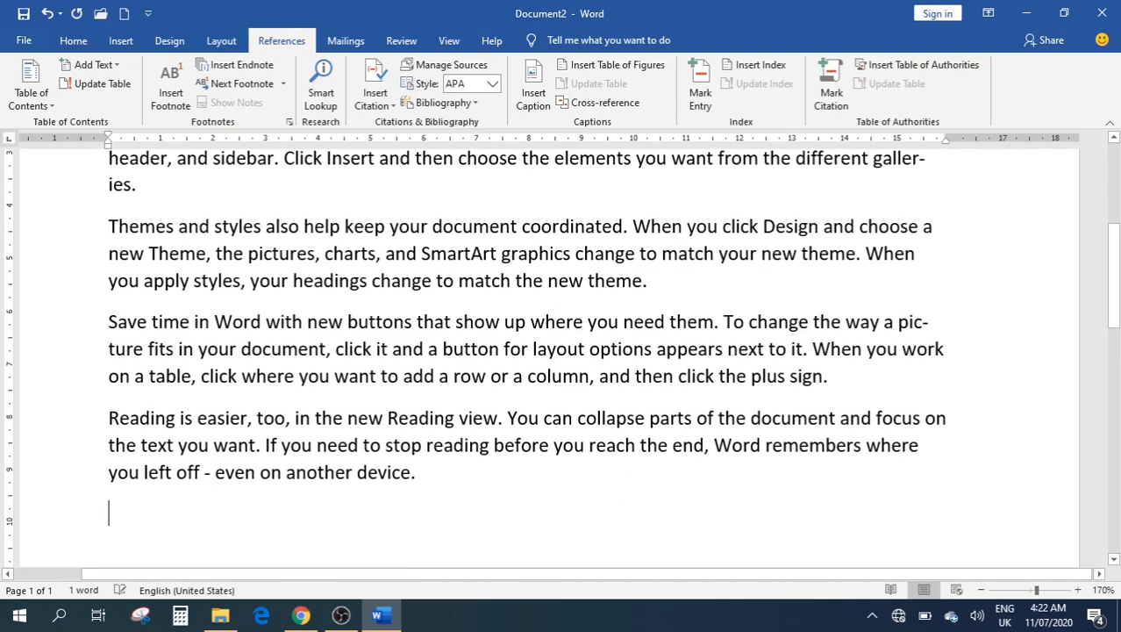
{"action": "scroll", "coordinate": [300, 336], "scroll_direction": "up", "scroll_amount": 5}
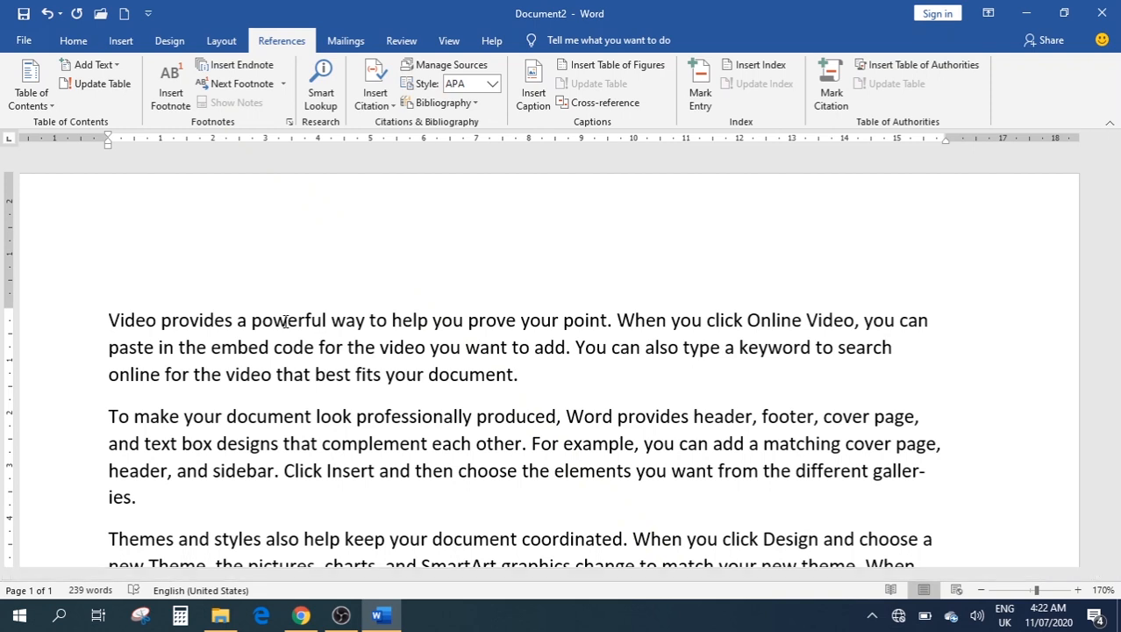
Insert a page break before 'Video' so the paragraphs start on page 2
{"action": "key", "text": "ctrl+Return"}
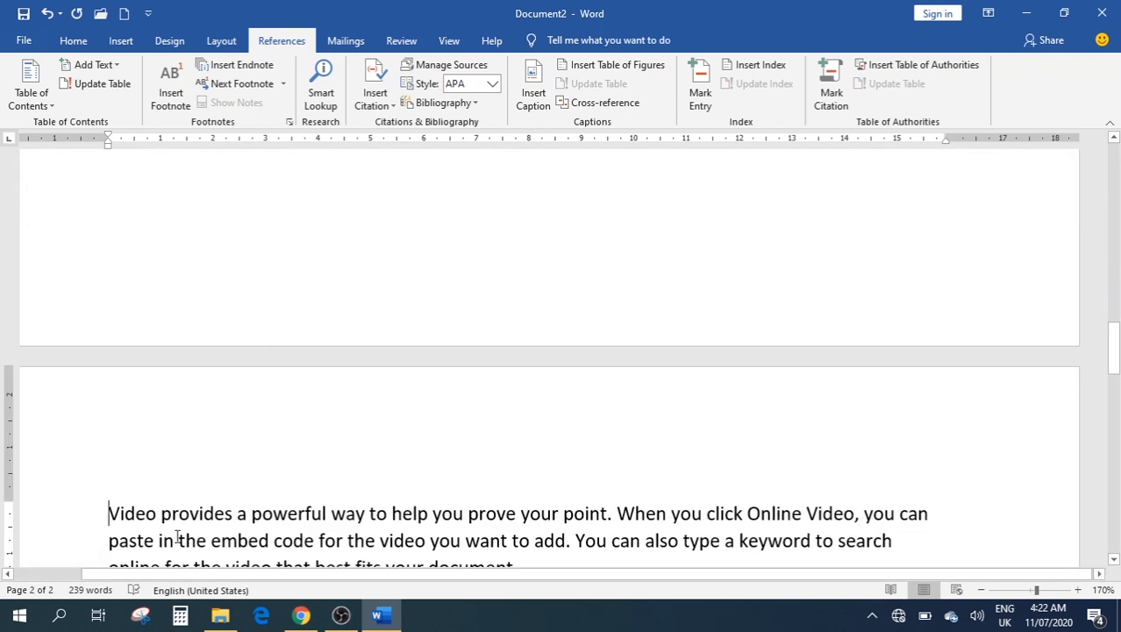
{"action": "scroll", "coordinate": [259, 474], "scroll_direction": "up", "scroll_amount": 3}
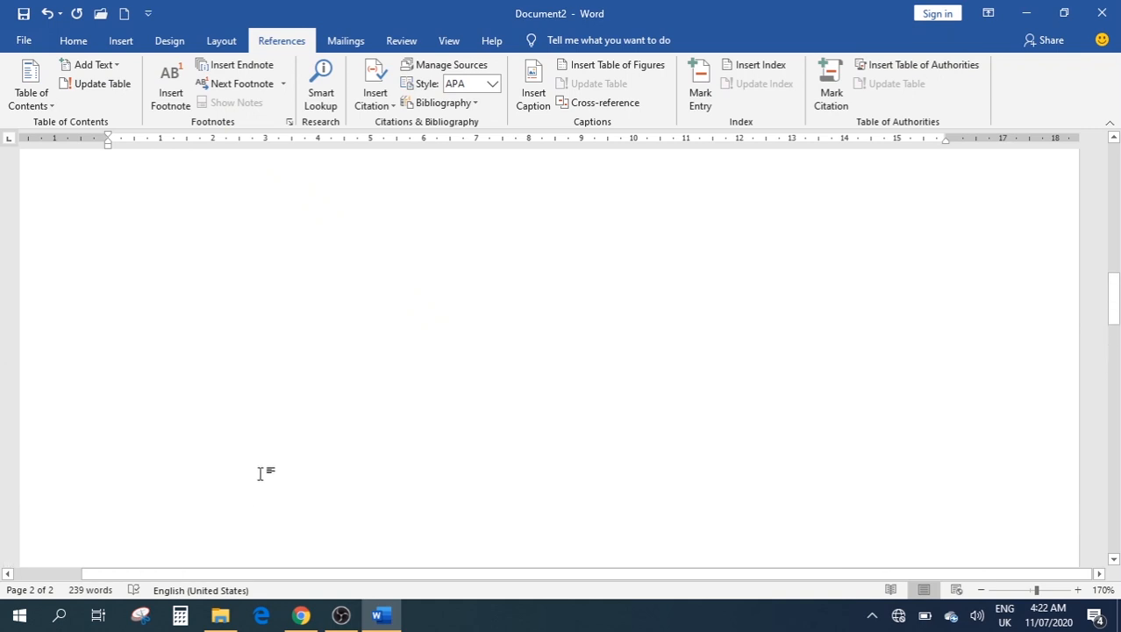
{"action": "scroll", "coordinate": [260, 474], "scroll_direction": "up", "scroll_amount": 5}
{"action": "left_click", "coordinate": [267, 303]}
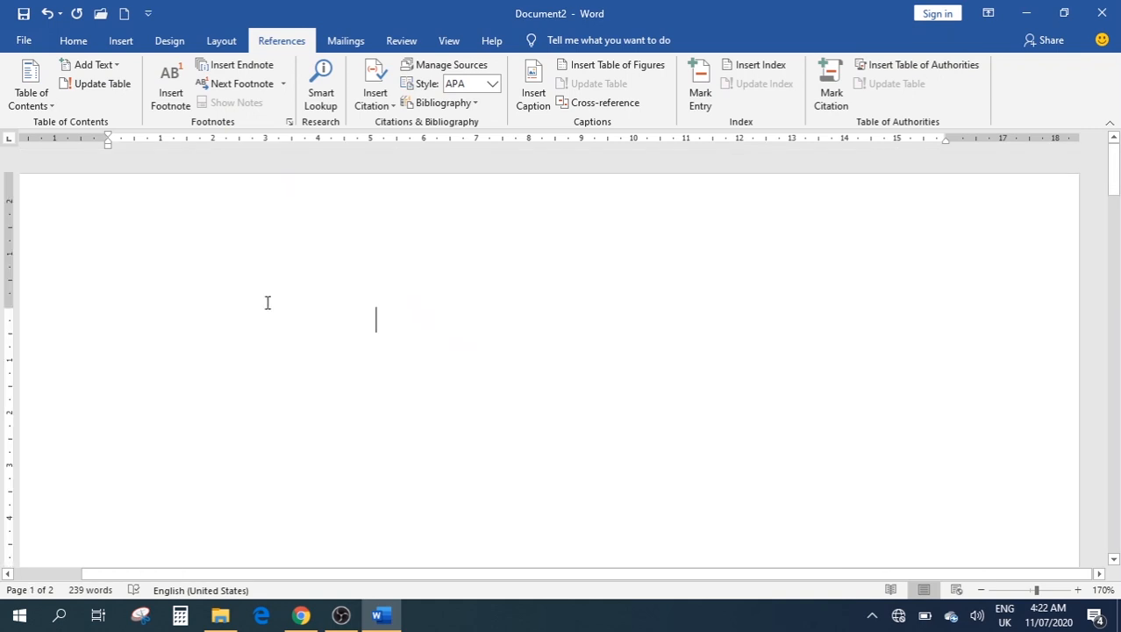
{"action": "key", "text": "BackSpace"}
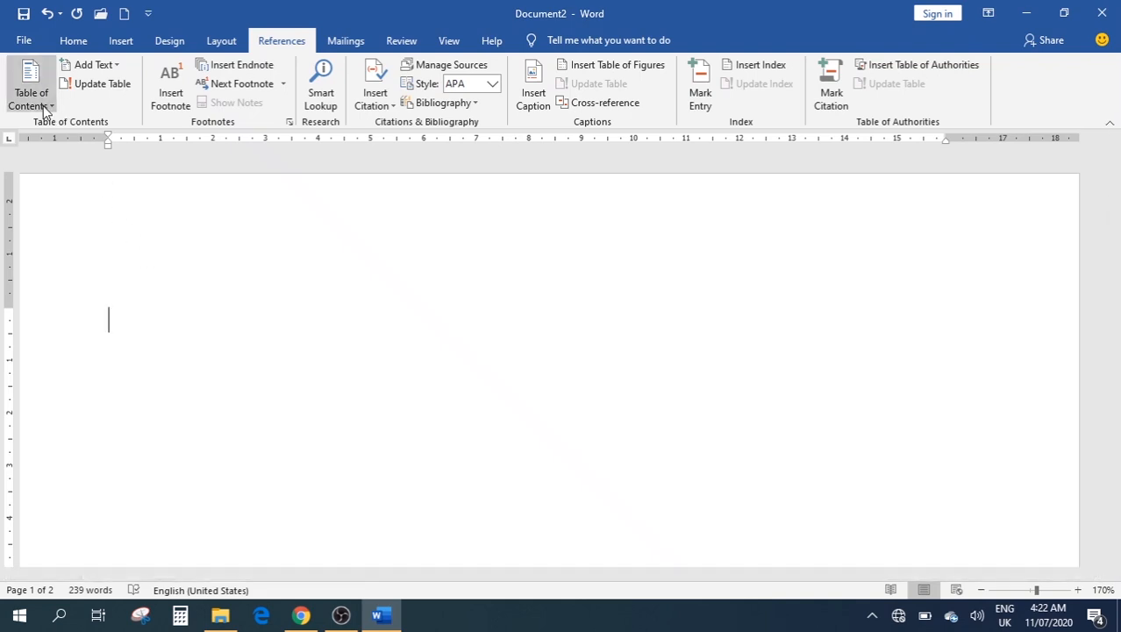
{"action": "scroll", "coordinate": [386, 299], "scroll_direction": "down", "scroll_amount": 1}
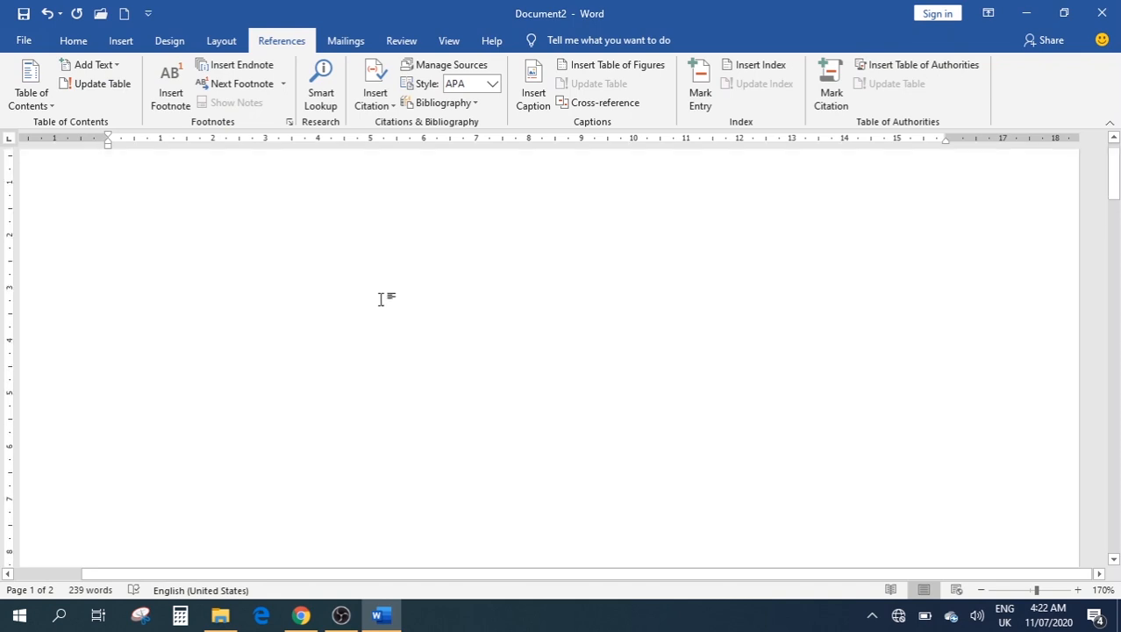
{"action": "scroll", "coordinate": [382, 300], "scroll_direction": "up", "scroll_amount": 1}
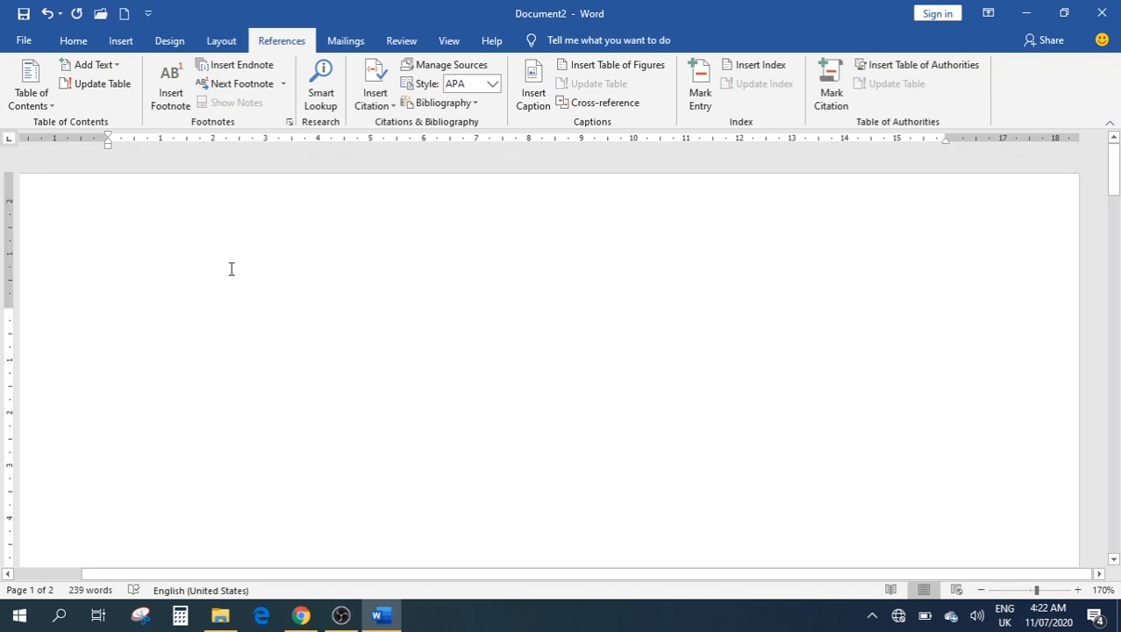
{"action": "scroll", "coordinate": [231, 268], "scroll_direction": "down", "scroll_amount": 10}
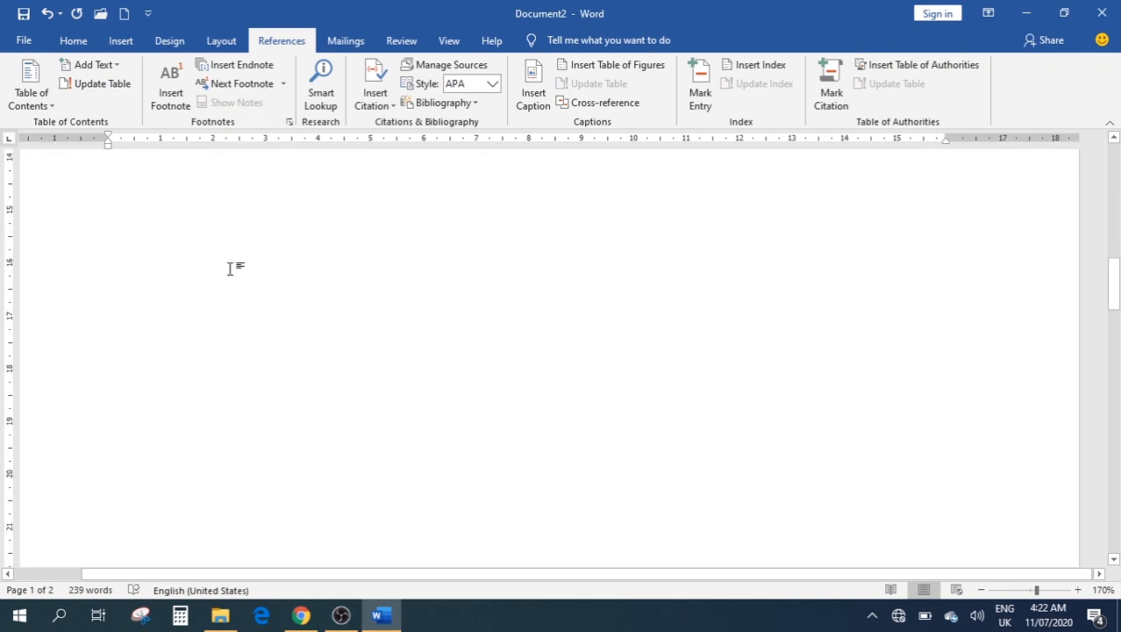
{"action": "scroll", "coordinate": [231, 268], "scroll_direction": "up", "scroll_amount": 2}
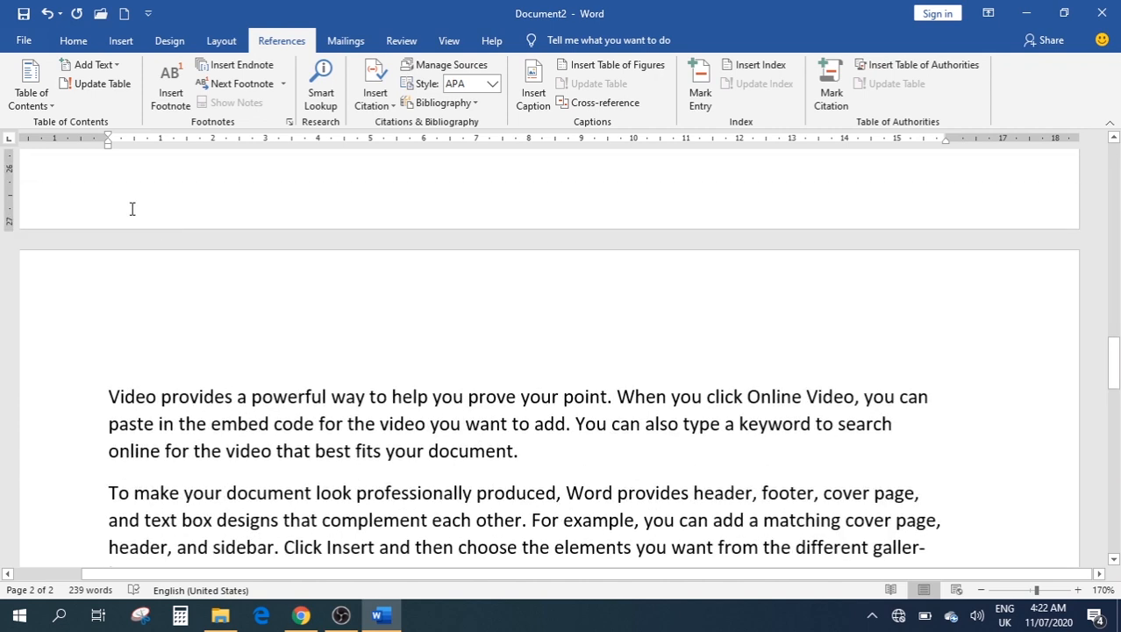
{"action": "left_click", "coordinate": [99, 66]}
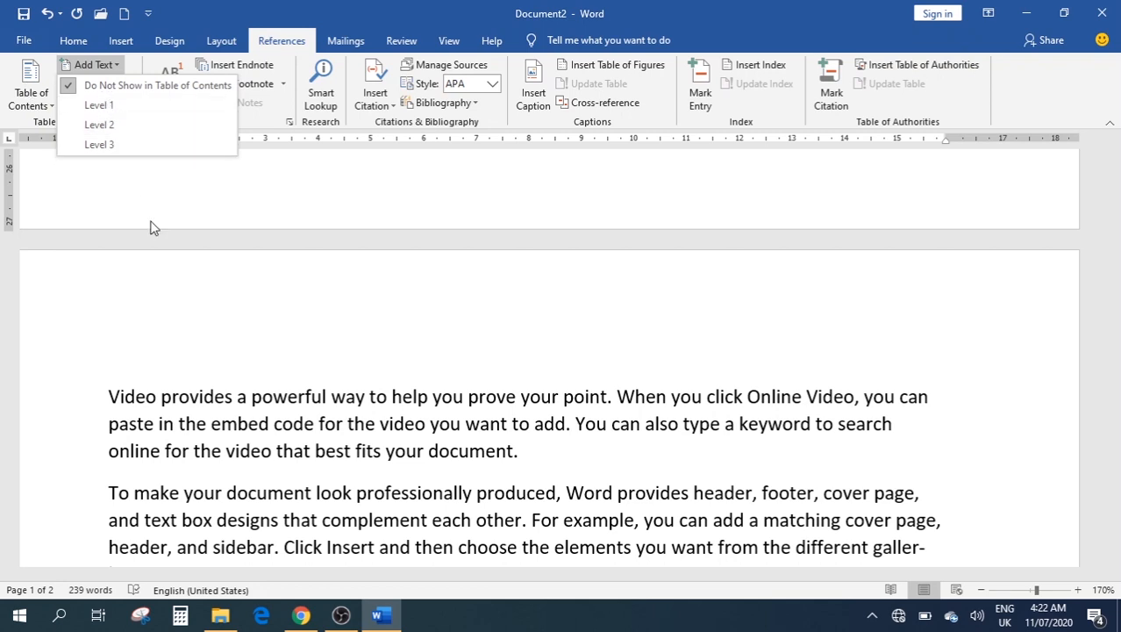
{"action": "left_click", "coordinate": [102, 418]}
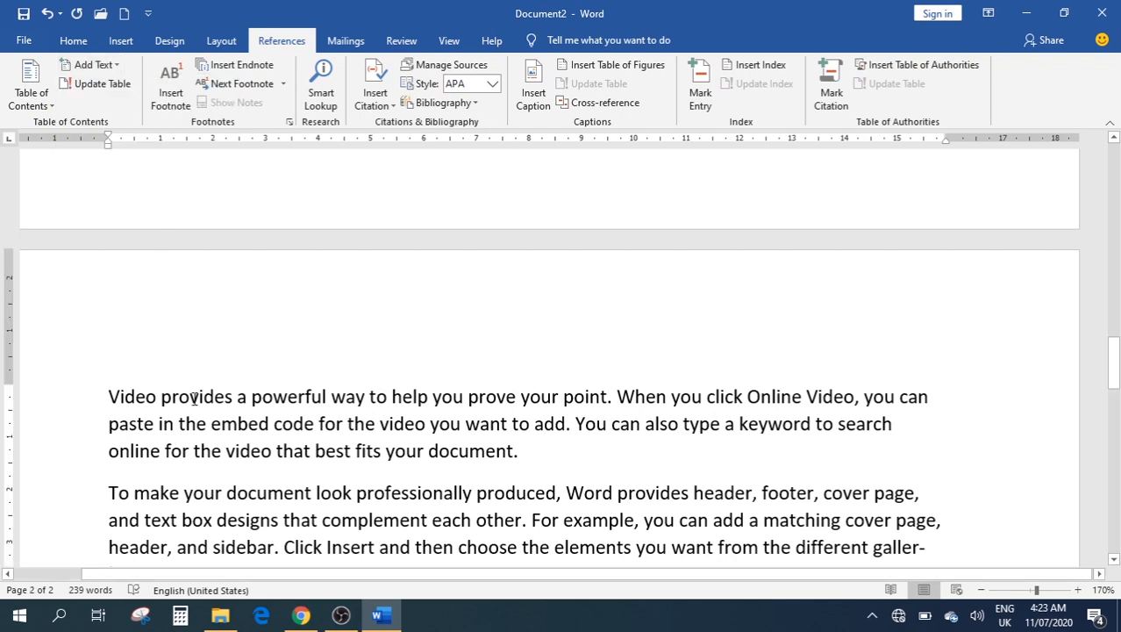
{"action": "key", "text": "Return"}
{"action": "scroll", "coordinate": [549, 357], "scroll_direction": "up", "scroll_amount": 10}
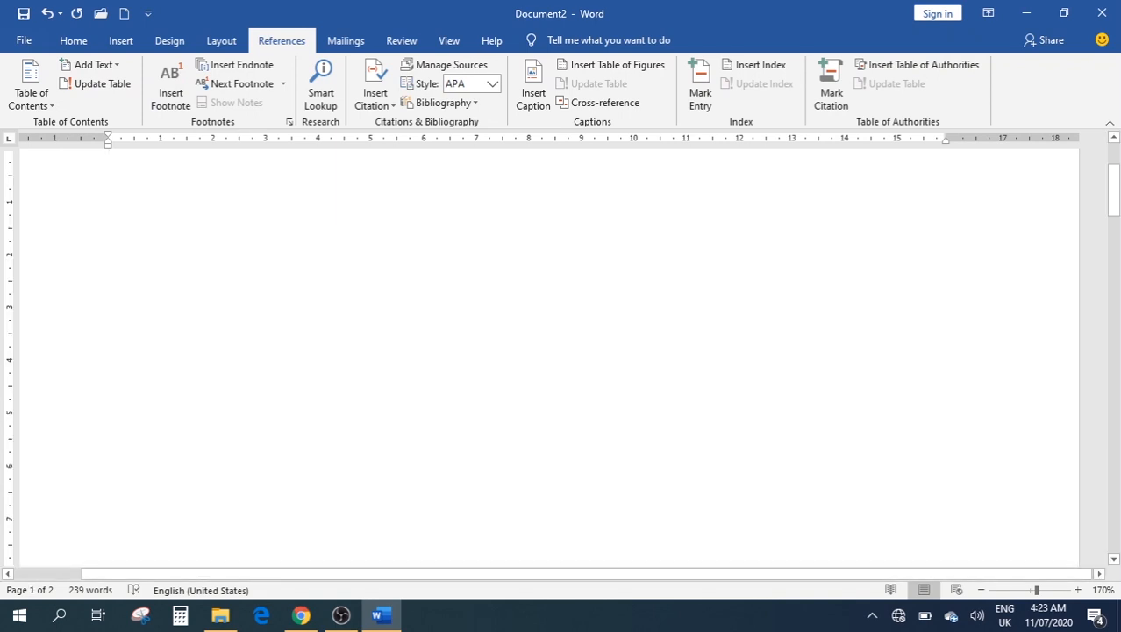
{"action": "scroll", "coordinate": [549, 357], "scroll_direction": "down", "scroll_amount": 8}
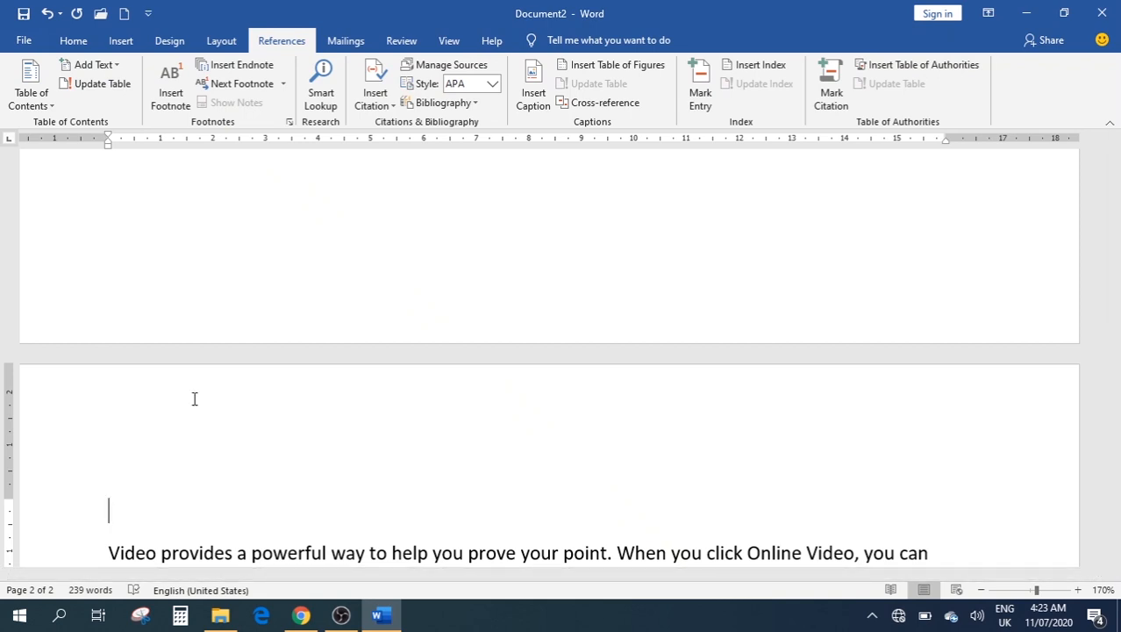
Type the heading 'Sample Paragraphs' on the empty line above the first paragraph
{"action": "type", "text": "Sample Pa"}
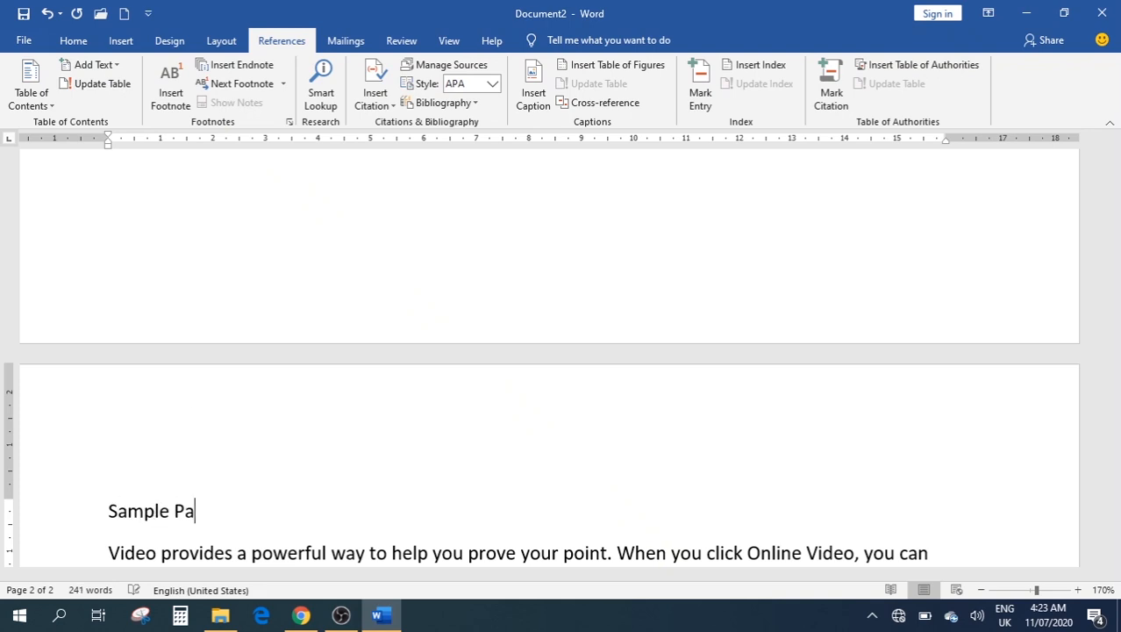
{"action": "type", "text": "ragraphs"}
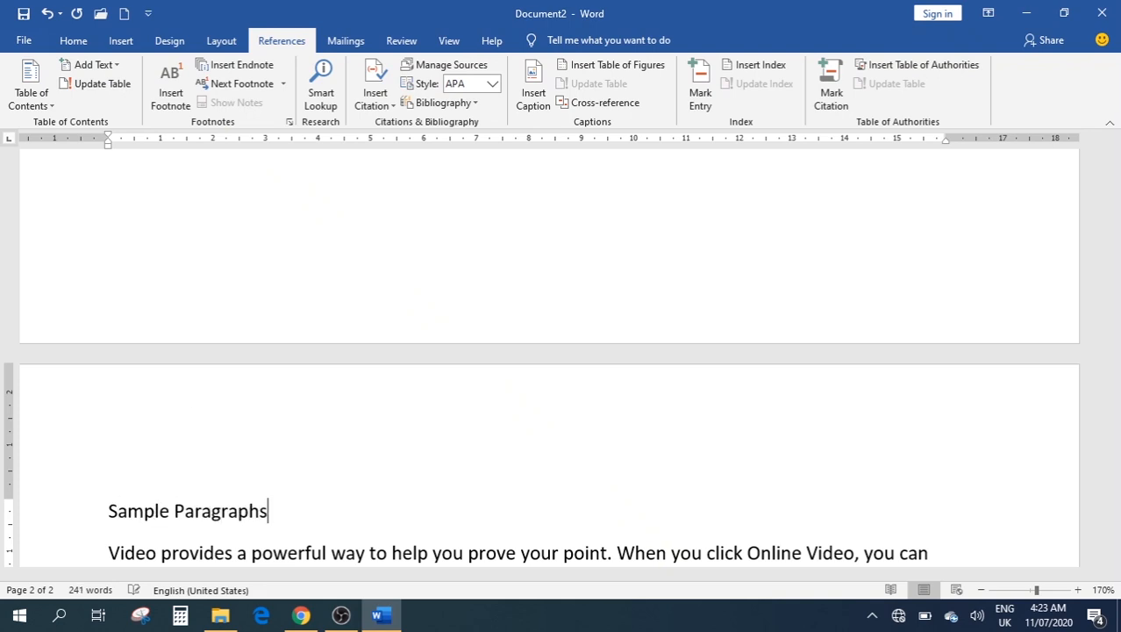
{"action": "scroll", "coordinate": [232, 529], "scroll_direction": "down", "scroll_amount": 4}
{"action": "scroll", "coordinate": [442, 376], "scroll_direction": "up", "scroll_amount": 1}
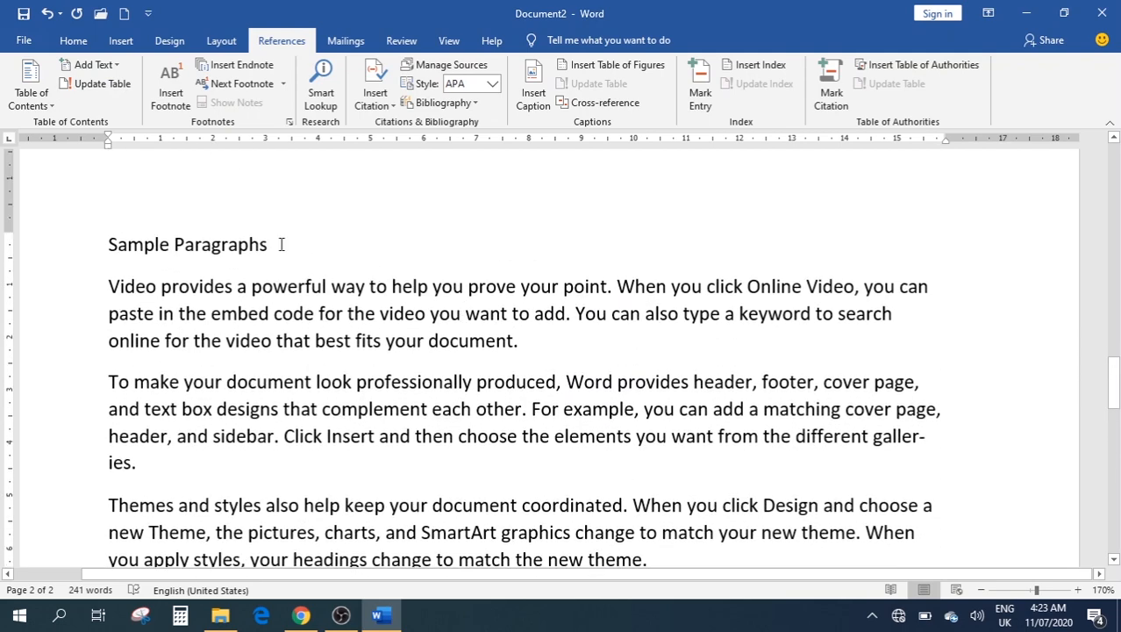
{"action": "scroll", "coordinate": [280, 244], "scroll_direction": "down", "scroll_amount": 3}
Add a 'New Samples' line after the paragraph ending 'the new theme.'
{"action": "left_click", "coordinate": [653, 297]}
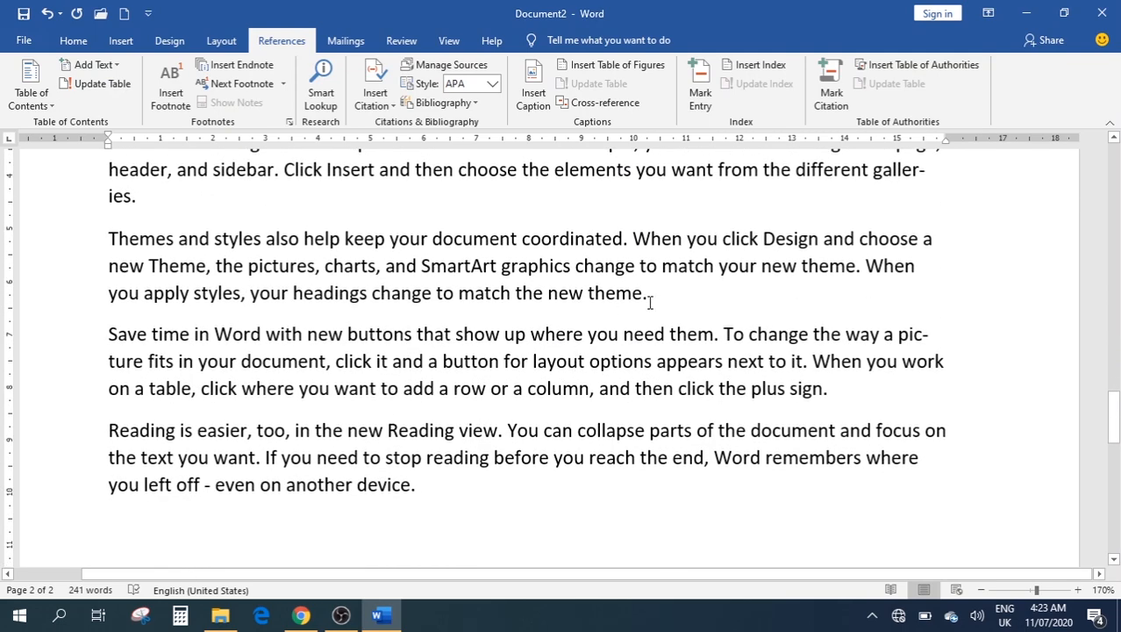
{"action": "key", "text": "Return"}
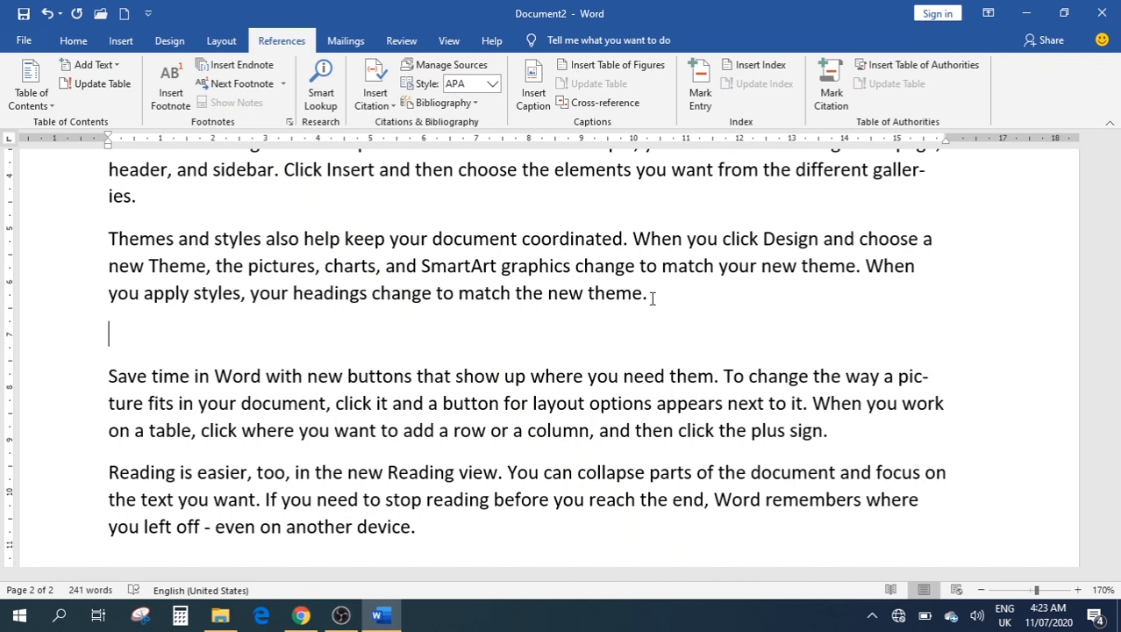
{"action": "type", "text": "NEw"}
{"action": "key", "text": "BackSpace"}
{"action": "key", "text": "BackSpace"}
{"action": "type", "text": "w Samples"}
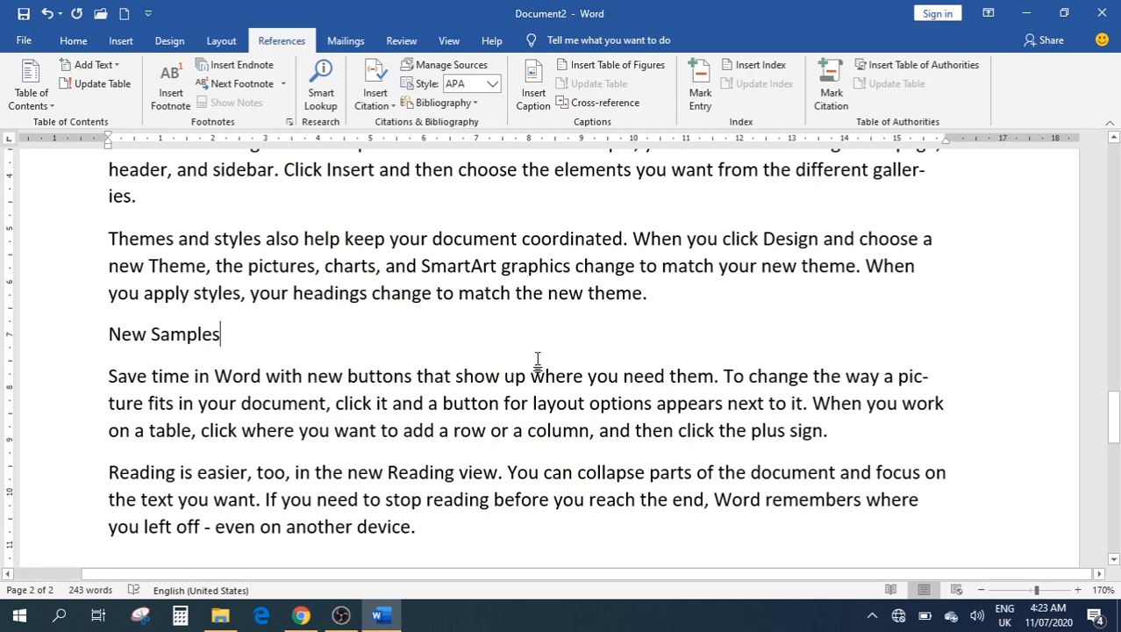
{"action": "scroll", "coordinate": [533, 365], "scroll_direction": "up", "scroll_amount": 3}
{"action": "scroll", "coordinate": [504, 378], "scroll_direction": "down", "scroll_amount": 1}
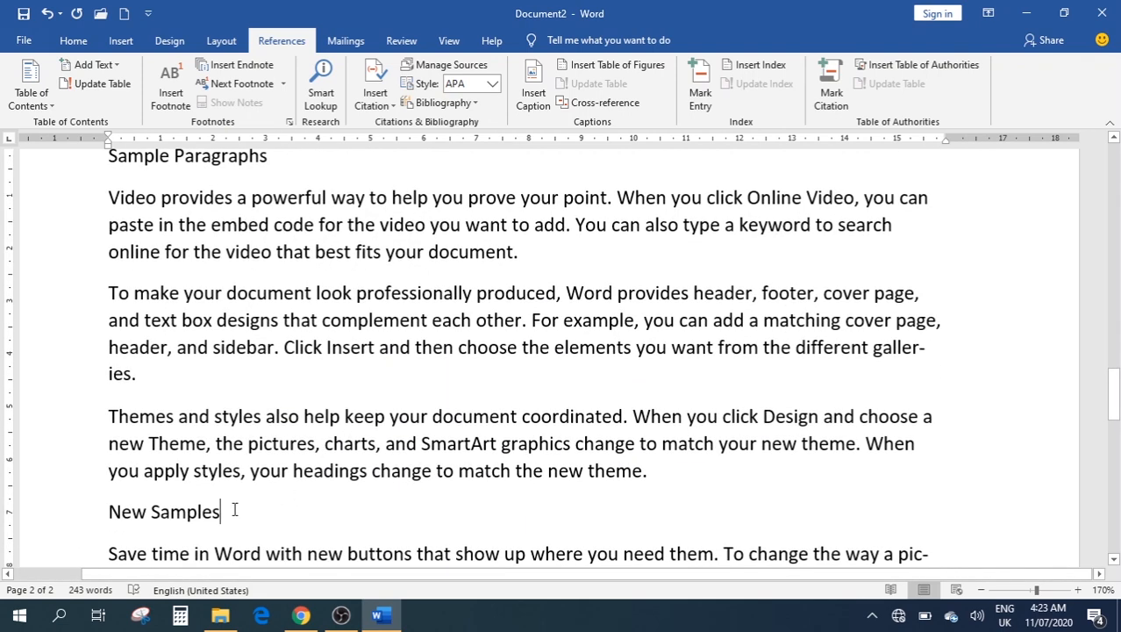
Make the 'New Samples' line a level 1 heading using Add Text
{"action": "left_click_drag", "start_coordinate": [229, 509], "coordinate": [104, 506]}
{"action": "left_click", "coordinate": [93, 64]}
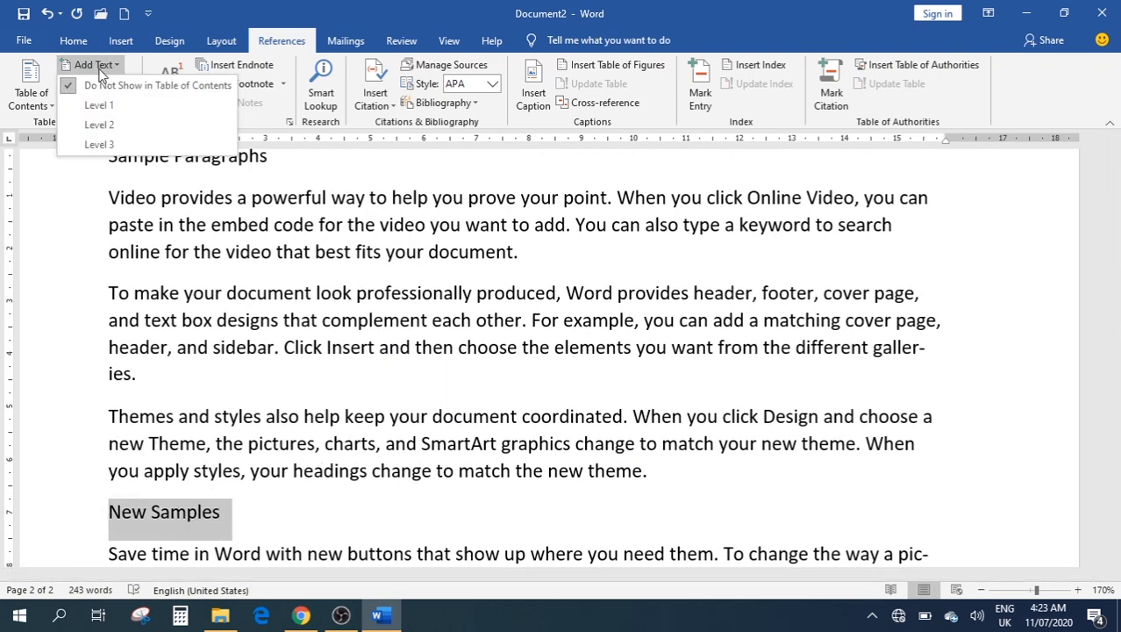
{"action": "left_click", "coordinate": [91, 104]}
With the Navigation pane open, make 'Sample Paragraphs' a level 1 heading too
{"action": "key", "text": "ctrl+f"}
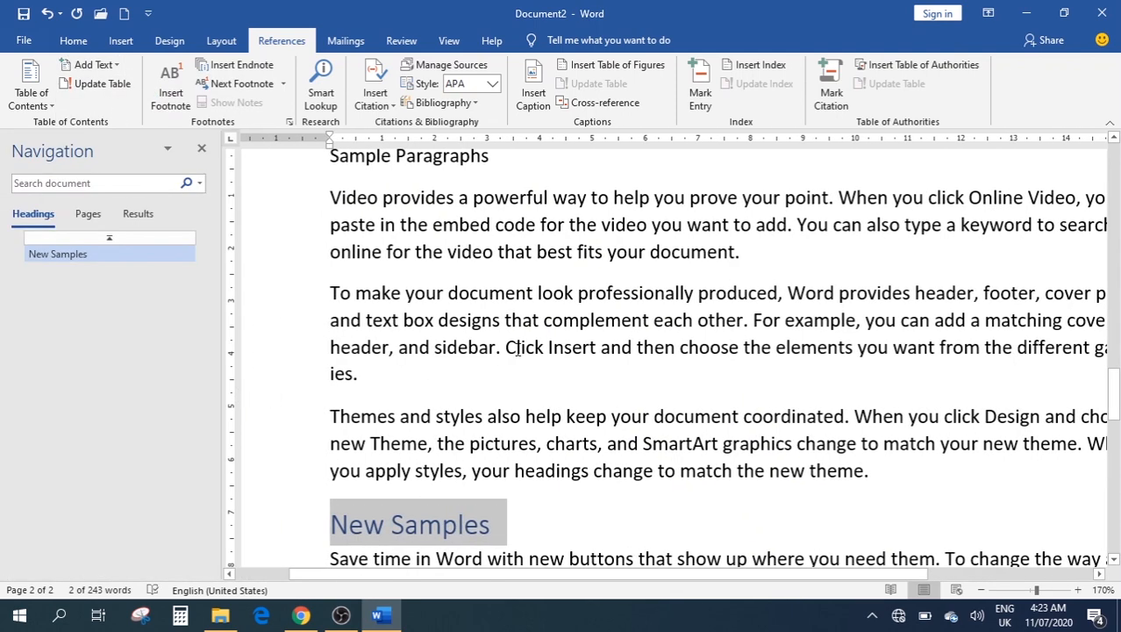
{"action": "scroll", "coordinate": [533, 348], "scroll_direction": "up", "scroll_amount": 2}
{"action": "left_click_drag", "start_coordinate": [501, 331], "coordinate": [328, 334]}
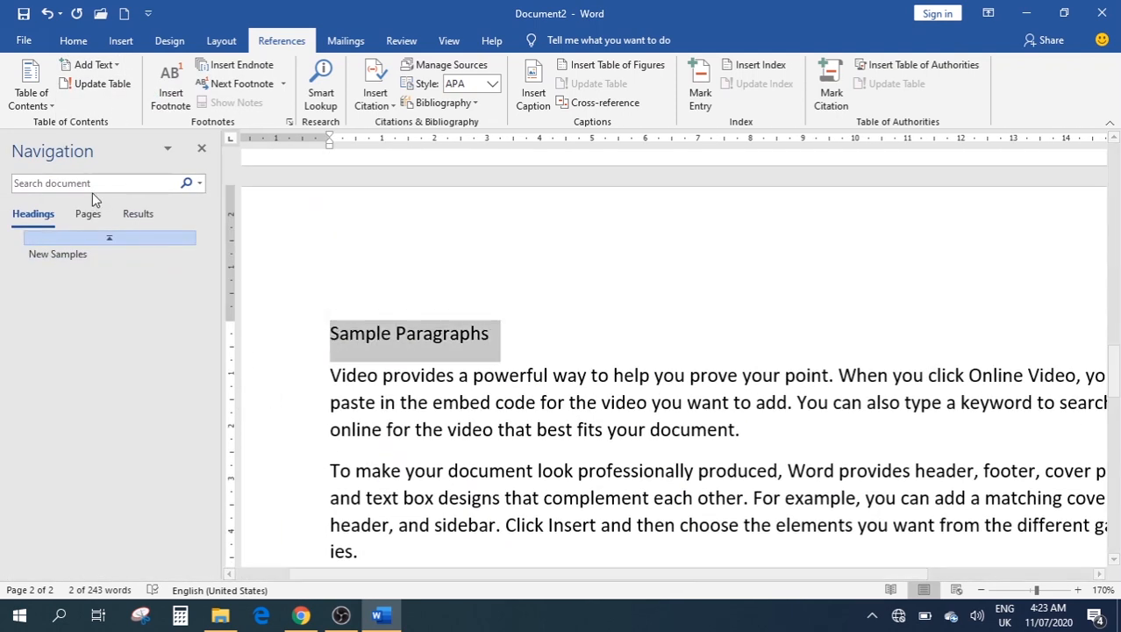
{"action": "left_click", "coordinate": [97, 65]}
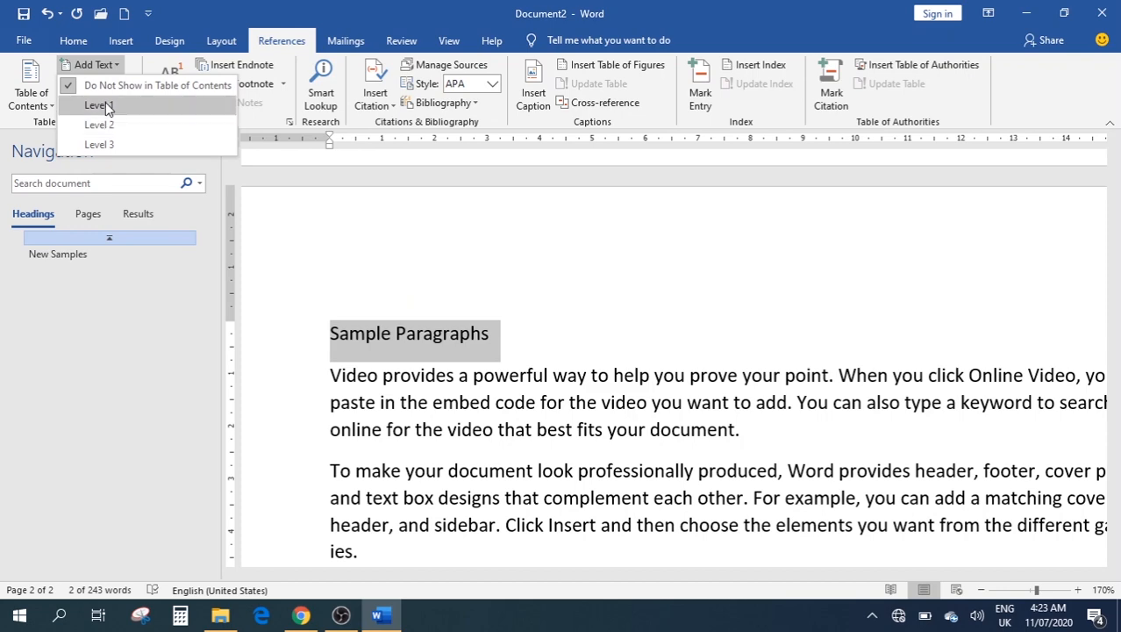
{"action": "left_click", "coordinate": [98, 103]}
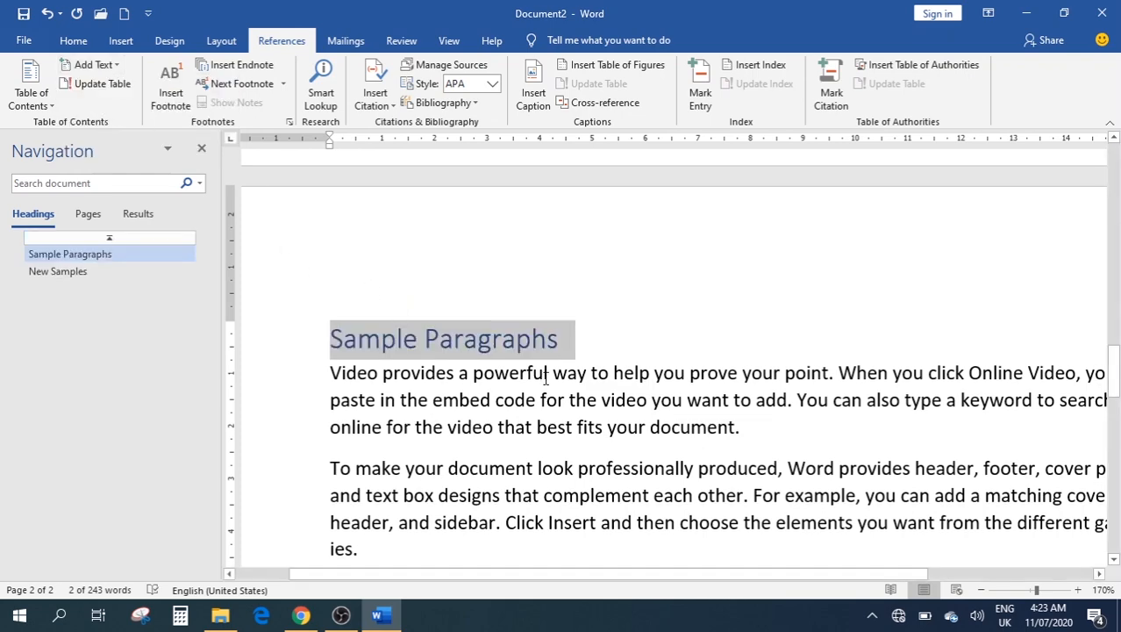
Close the Navigation pane and place the insertion point at the top of blank page 1
{"action": "left_click", "coordinate": [201, 148]}
{"action": "scroll", "coordinate": [501, 291], "scroll_direction": "down", "scroll_amount": 3}
{"action": "scroll", "coordinate": [491, 263], "scroll_direction": "up", "scroll_amount": 3}
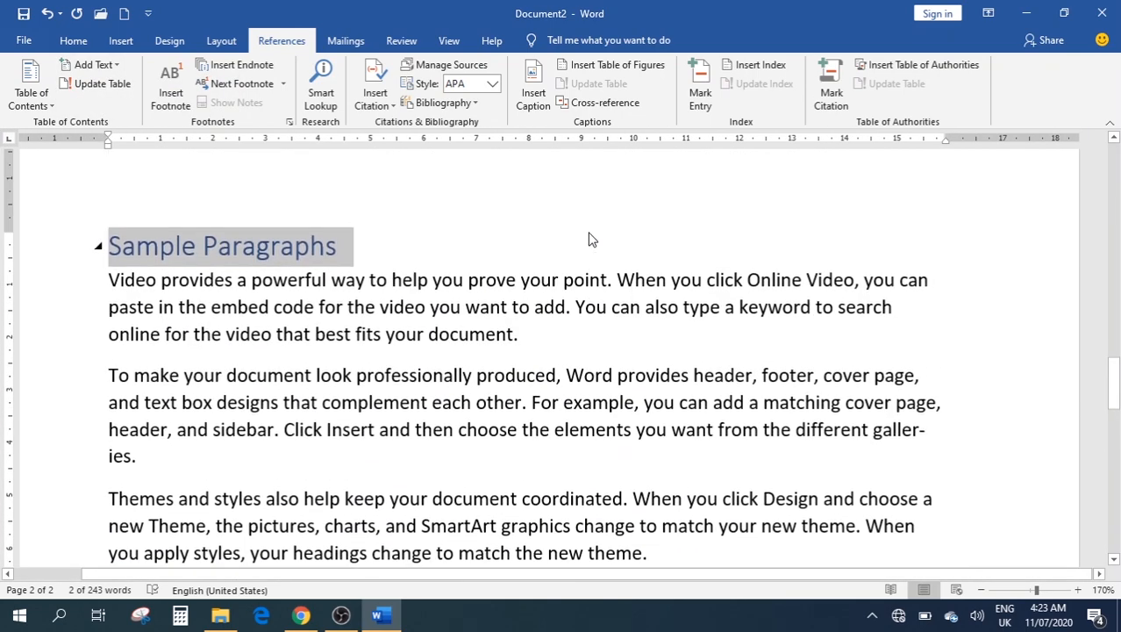
{"action": "scroll", "coordinate": [494, 339], "scroll_direction": "up", "scroll_amount": 5}
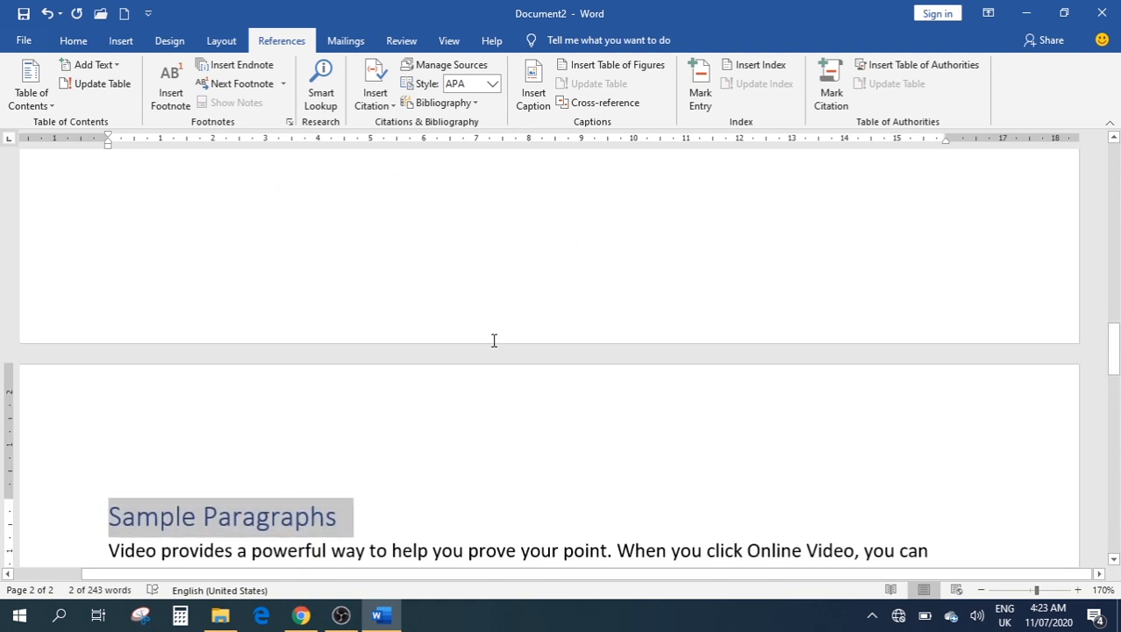
{"action": "scroll", "coordinate": [550, 341], "scroll_direction": "up", "scroll_amount": 3}
{"action": "scroll", "coordinate": [346, 302], "scroll_direction": "up", "scroll_amount": 15}
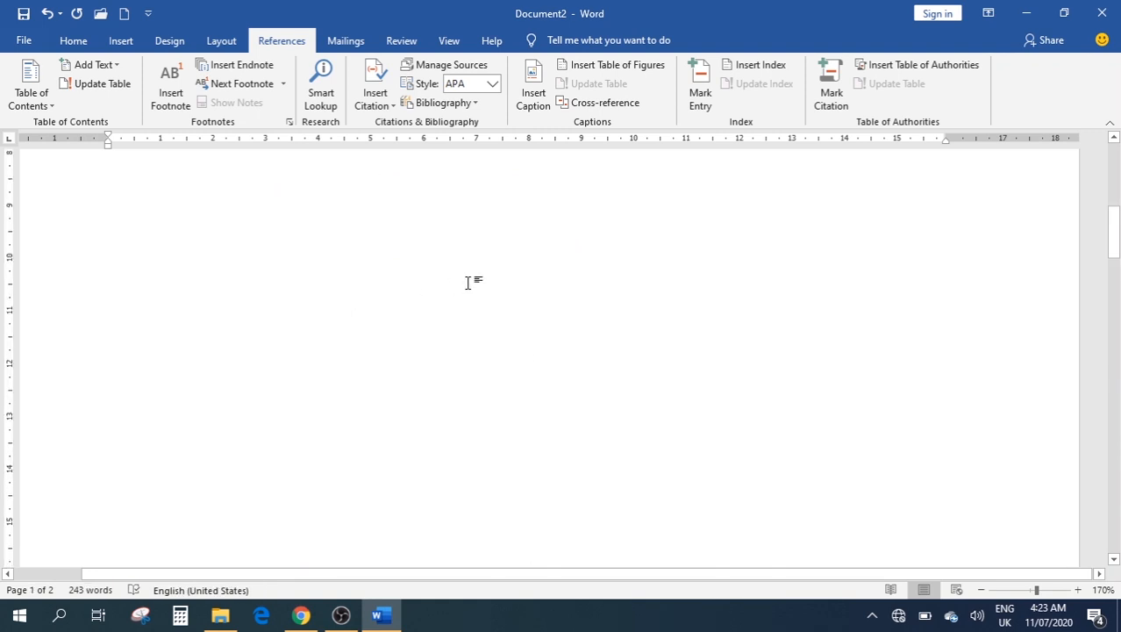
{"action": "scroll", "coordinate": [332, 370], "scroll_direction": "down", "scroll_amount": 20}
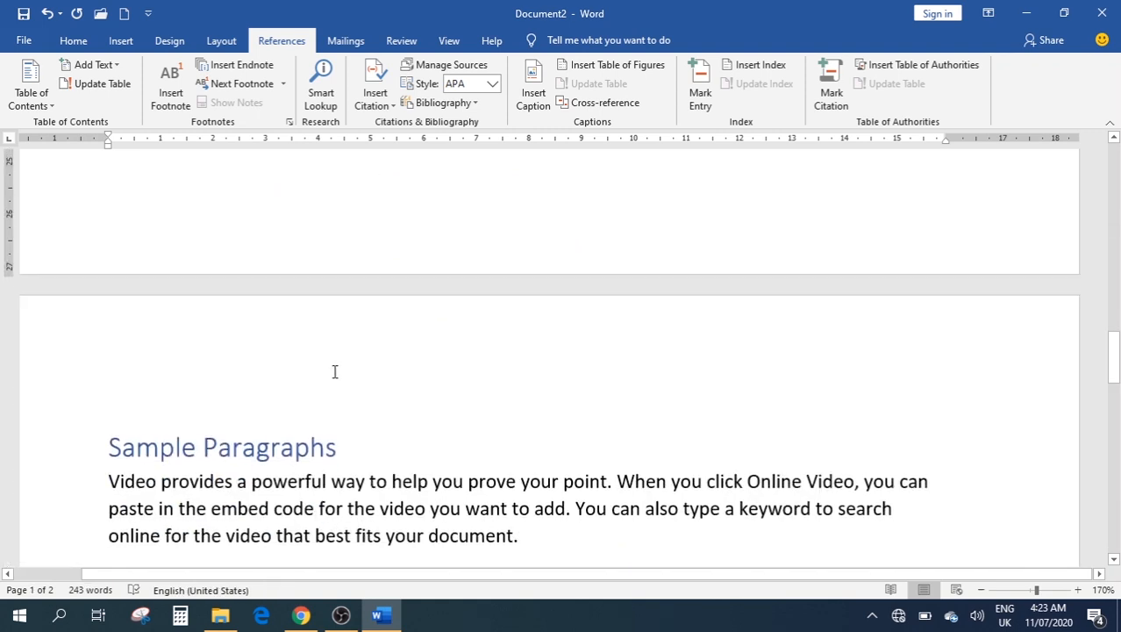
{"action": "scroll", "coordinate": [346, 369], "scroll_direction": "down", "scroll_amount": 8}
{"action": "scroll", "coordinate": [347, 367], "scroll_direction": "up", "scroll_amount": 20}
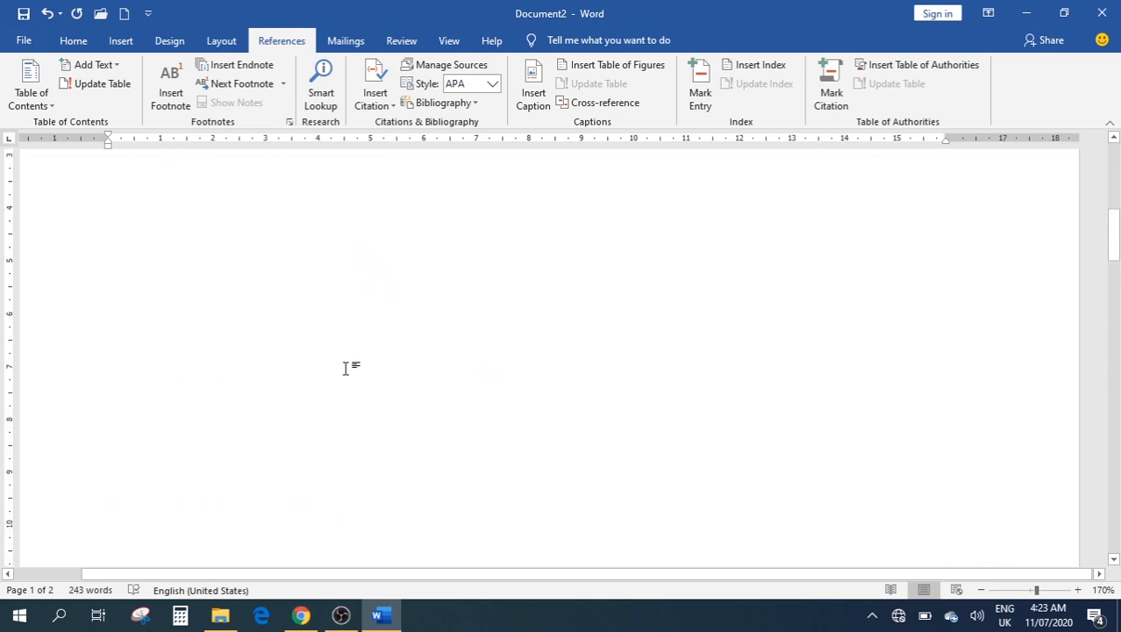
{"action": "left_click", "coordinate": [158, 220]}
{"action": "scroll", "coordinate": [239, 239], "scroll_direction": "up", "scroll_amount": 1}
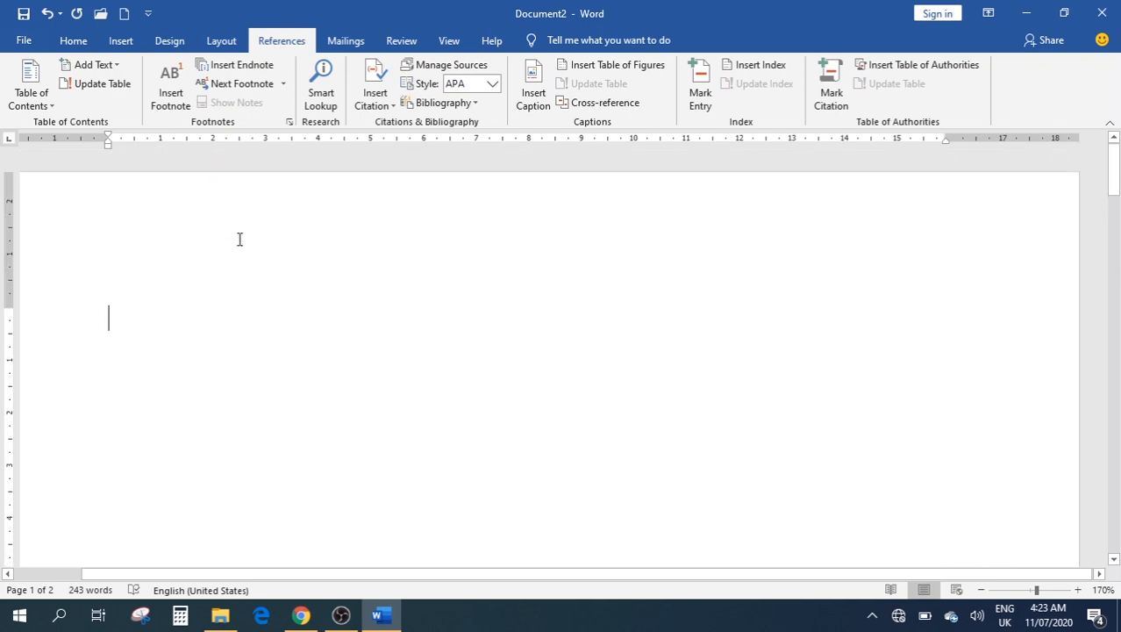
{"action": "left_click", "coordinate": [36, 86]}
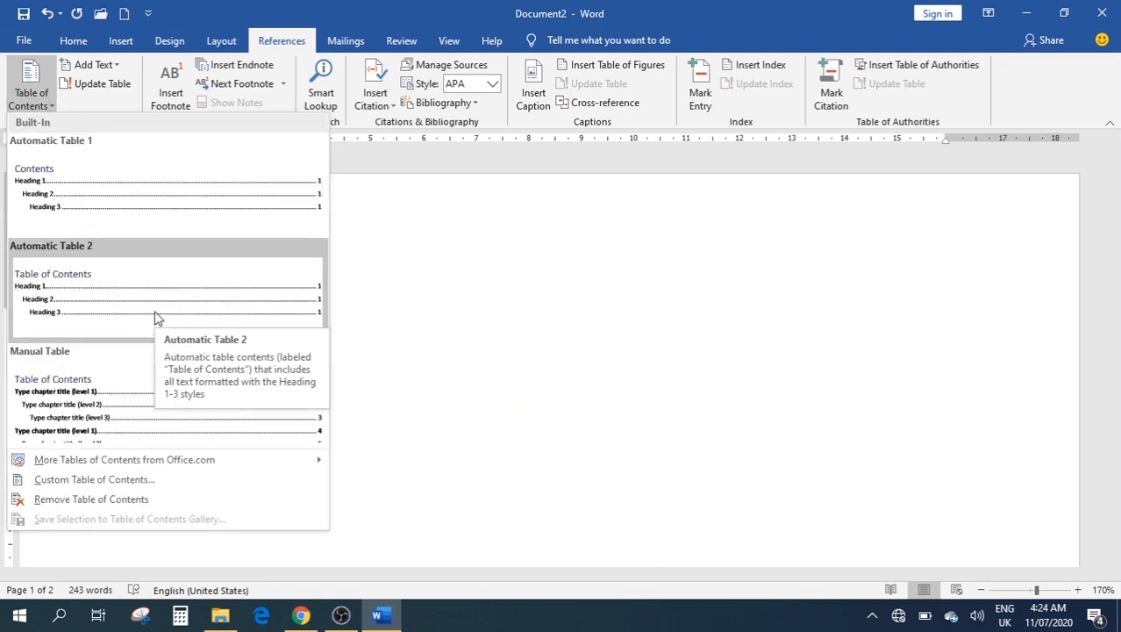
Insert Automatic Table 1 on page 1 and follow its Sample Paragraphs link
{"action": "left_click", "coordinate": [127, 218]}
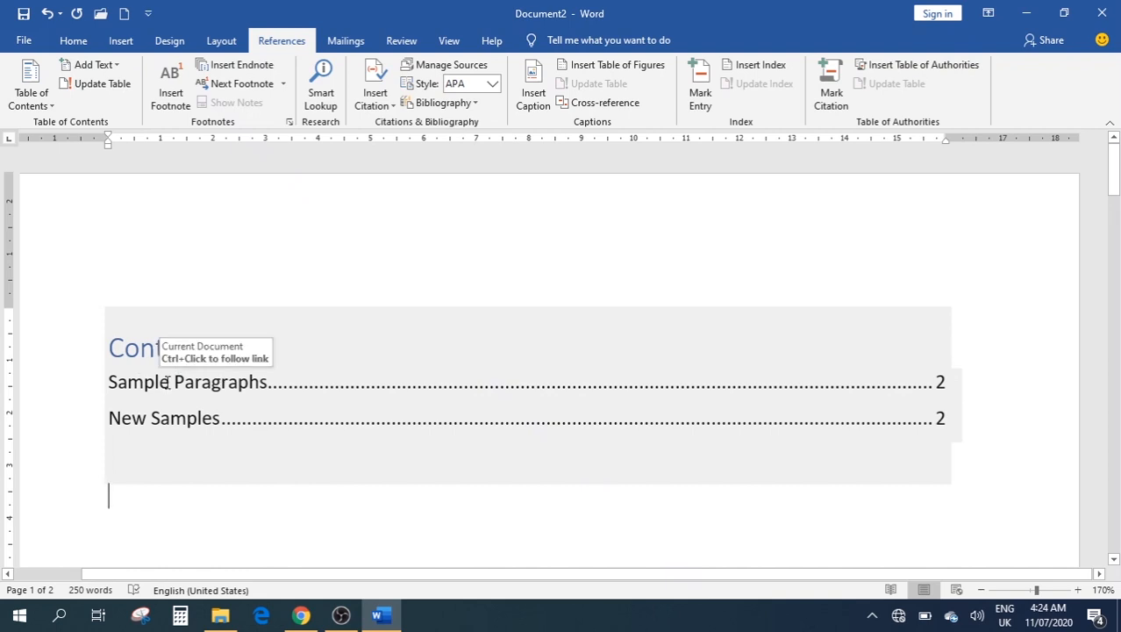
{"action": "left_click", "coordinate": [282, 384], "text": "ctrl"}
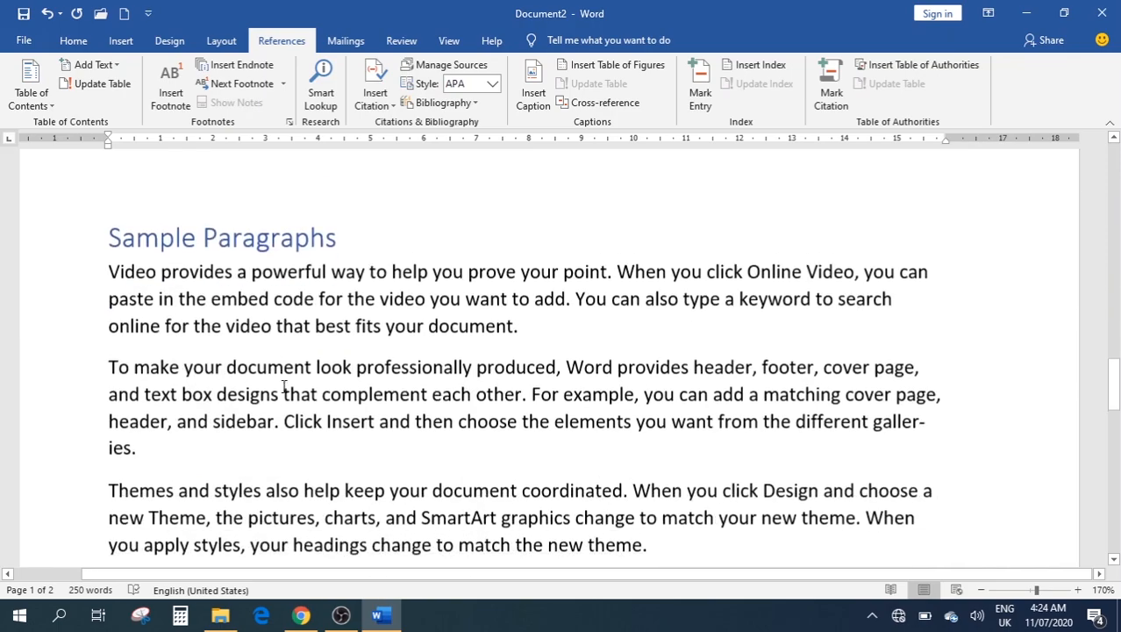
{"action": "scroll", "coordinate": [380, 224], "scroll_direction": "down", "scroll_amount": 6}
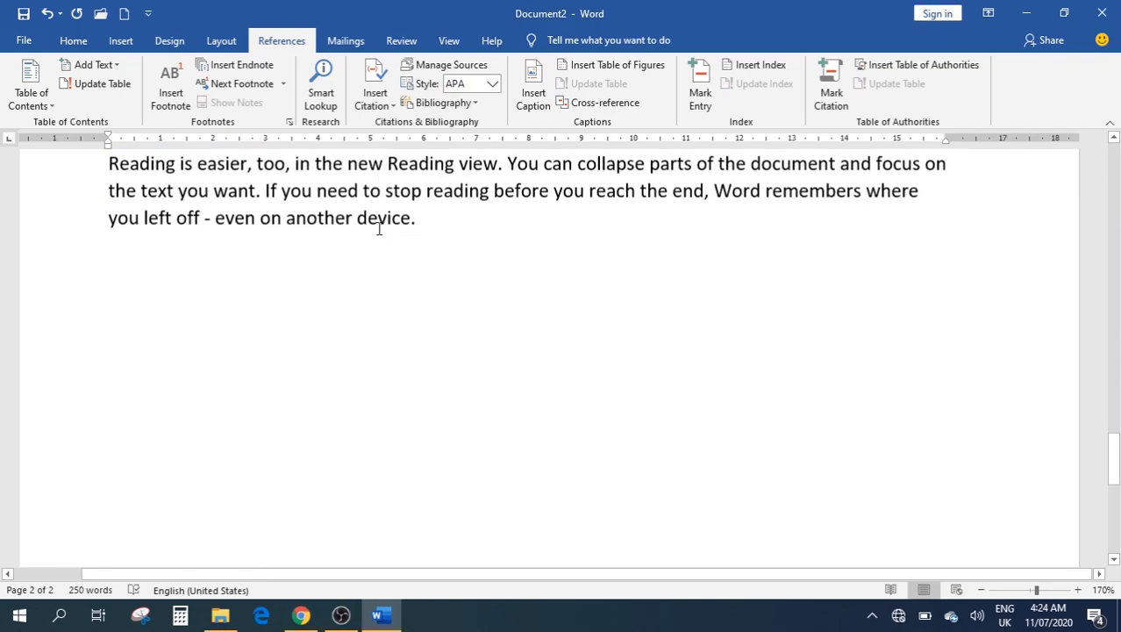
{"action": "scroll", "coordinate": [379, 228], "scroll_direction": "up", "scroll_amount": 1}
{"action": "scroll", "coordinate": [381, 228], "scroll_direction": "up", "scroll_amount": 6}
{"action": "scroll", "coordinate": [386, 230], "scroll_direction": "down", "scroll_amount": 4}
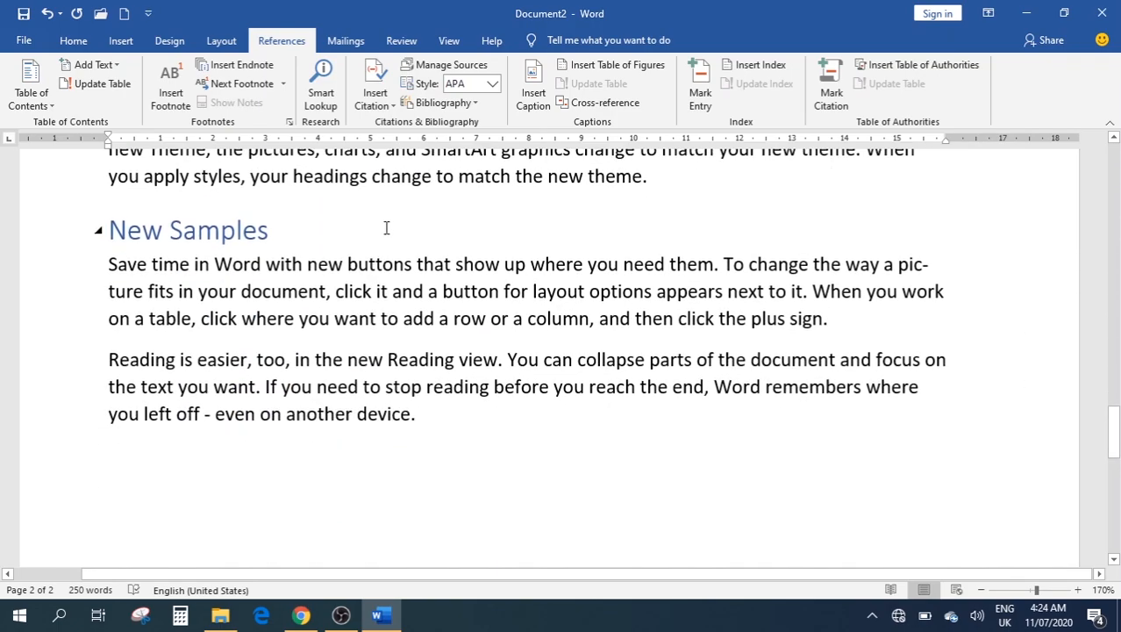
{"action": "scroll", "coordinate": [394, 225], "scroll_direction": "up", "scroll_amount": 5}
{"action": "scroll", "coordinate": [393, 226], "scroll_direction": "up", "scroll_amount": 10}
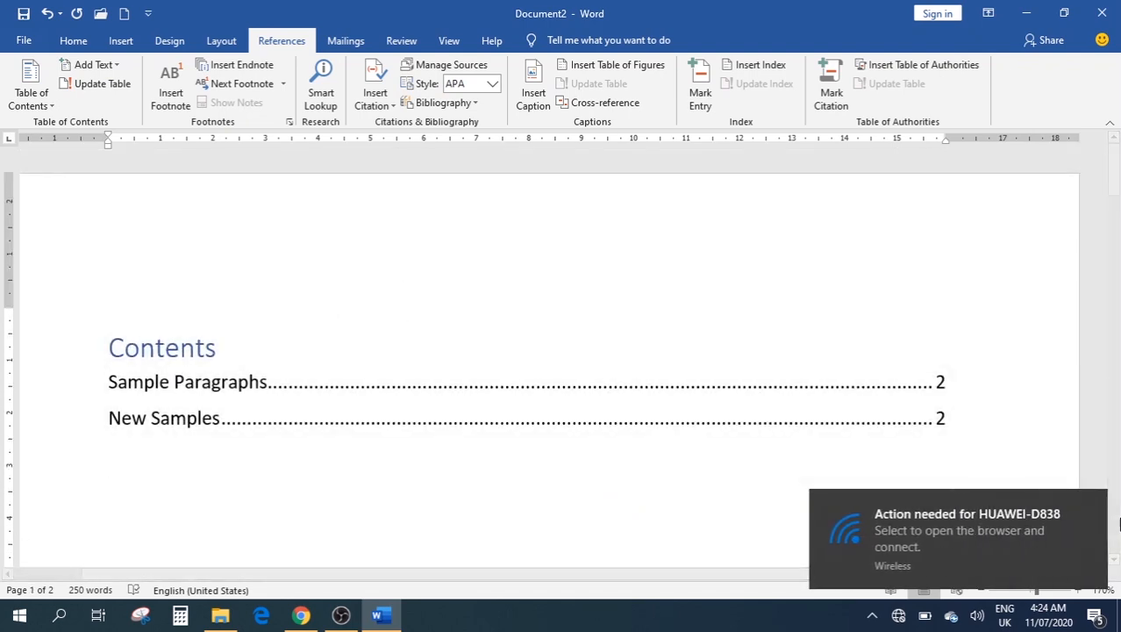
Return the insertion point to just after the Contents title
{"action": "left_click", "coordinate": [1092, 506]}
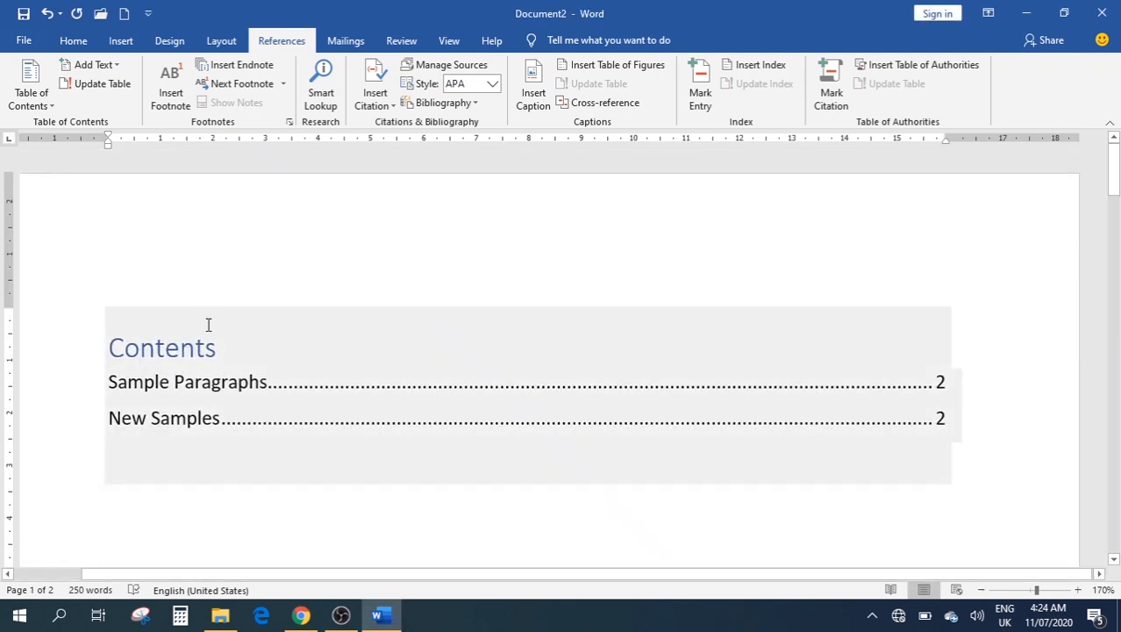
{"action": "left_click", "coordinate": [254, 294]}
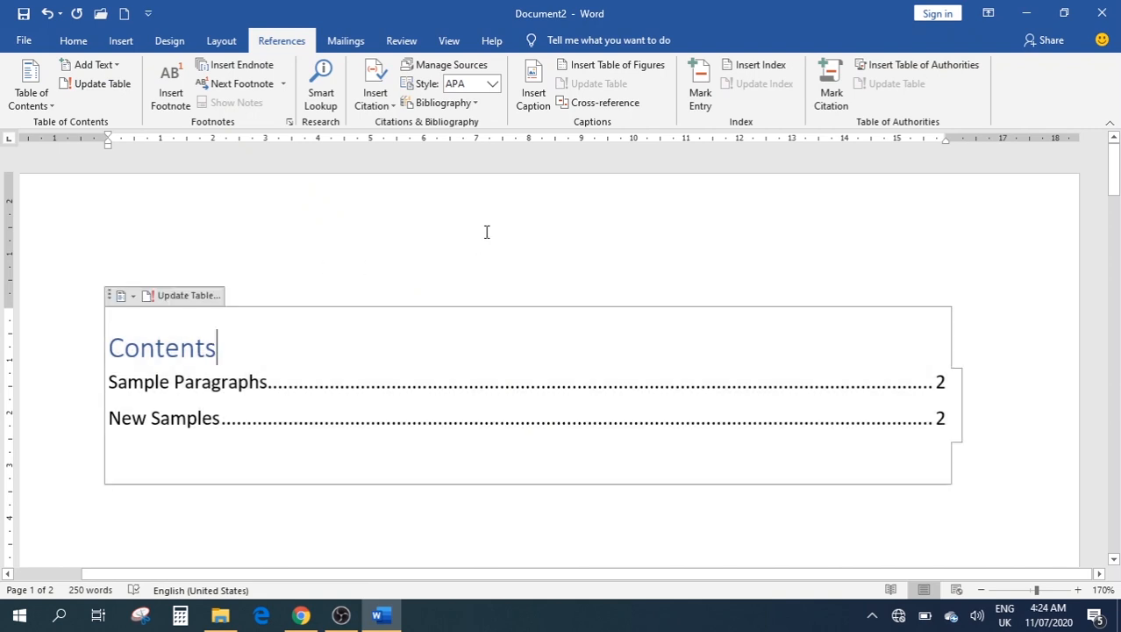
{"action": "scroll", "coordinate": [470, 317], "scroll_direction": "down", "scroll_amount": 8}
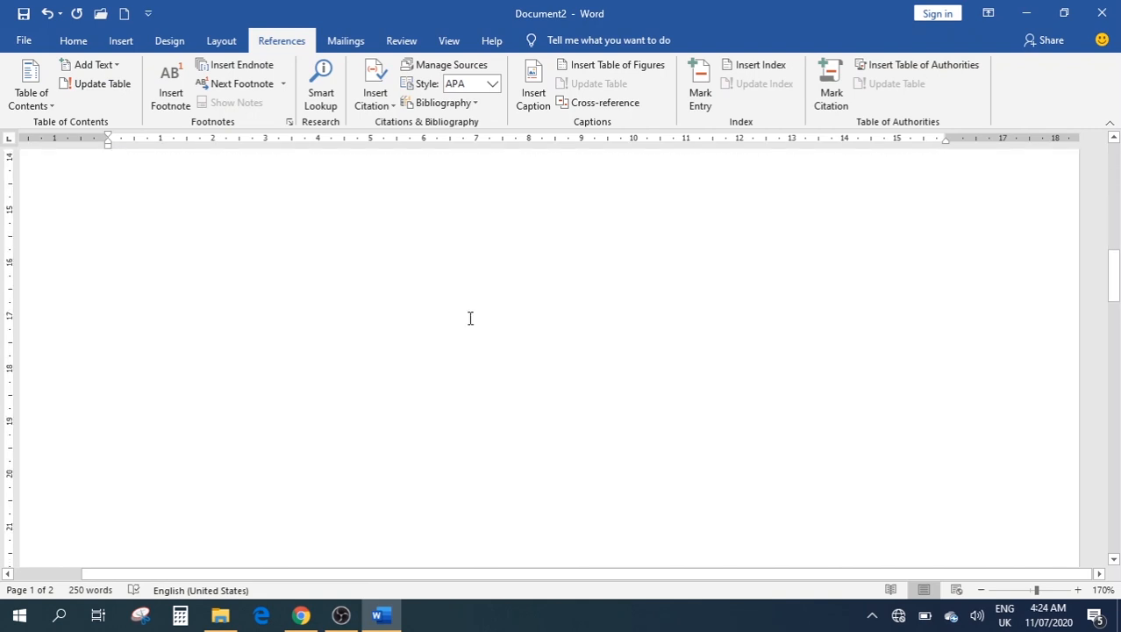
{"action": "scroll", "coordinate": [471, 317], "scroll_direction": "down", "scroll_amount": 10}
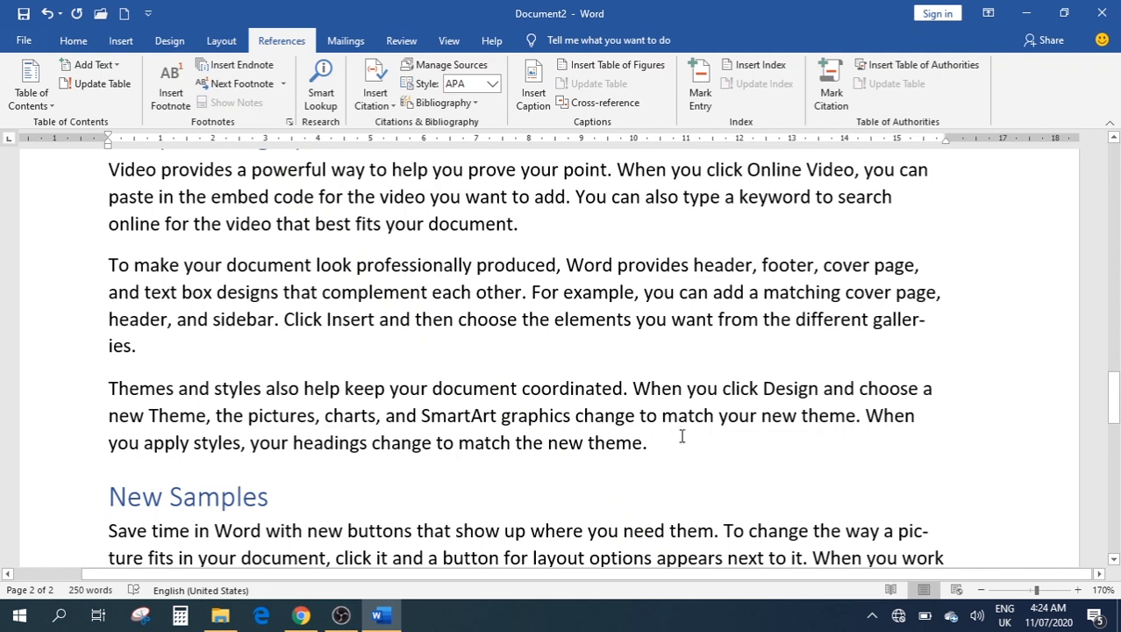
Add an empty paragraph above New Samples and generate sample text with =rand()
{"action": "left_click", "coordinate": [682, 439]}
{"action": "key", "text": "Return"}
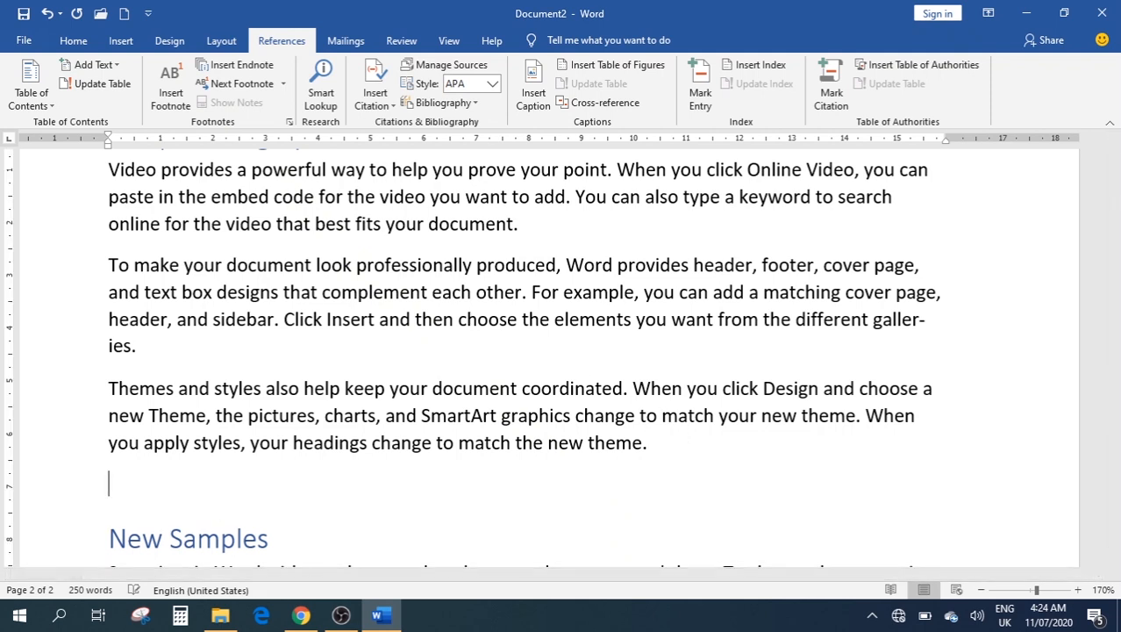
{"action": "type", "text": "=rn"}
{"action": "key", "text": "BackSpace"}
{"action": "type", "text": "and()"}
{"action": "key", "text": "Return"}
{"action": "scroll", "coordinate": [534, 497], "scroll_direction": "down", "scroll_amount": 1}
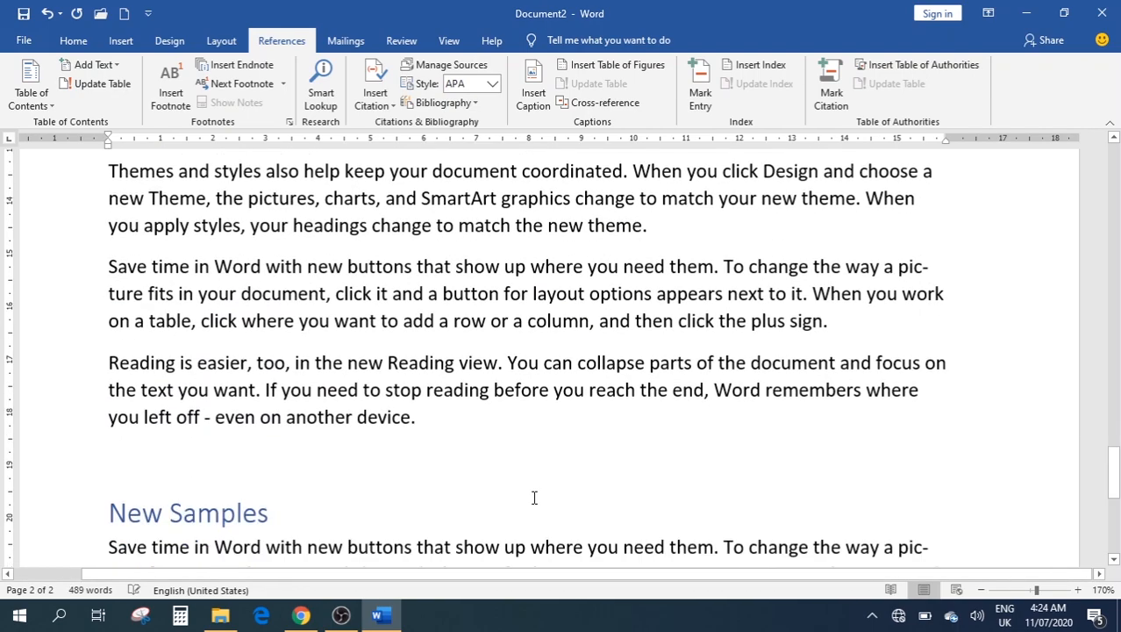
{"action": "scroll", "coordinate": [534, 498], "scroll_direction": "down", "scroll_amount": 1}
{"action": "scroll", "coordinate": [533, 498], "scroll_direction": "up", "scroll_amount": 6}
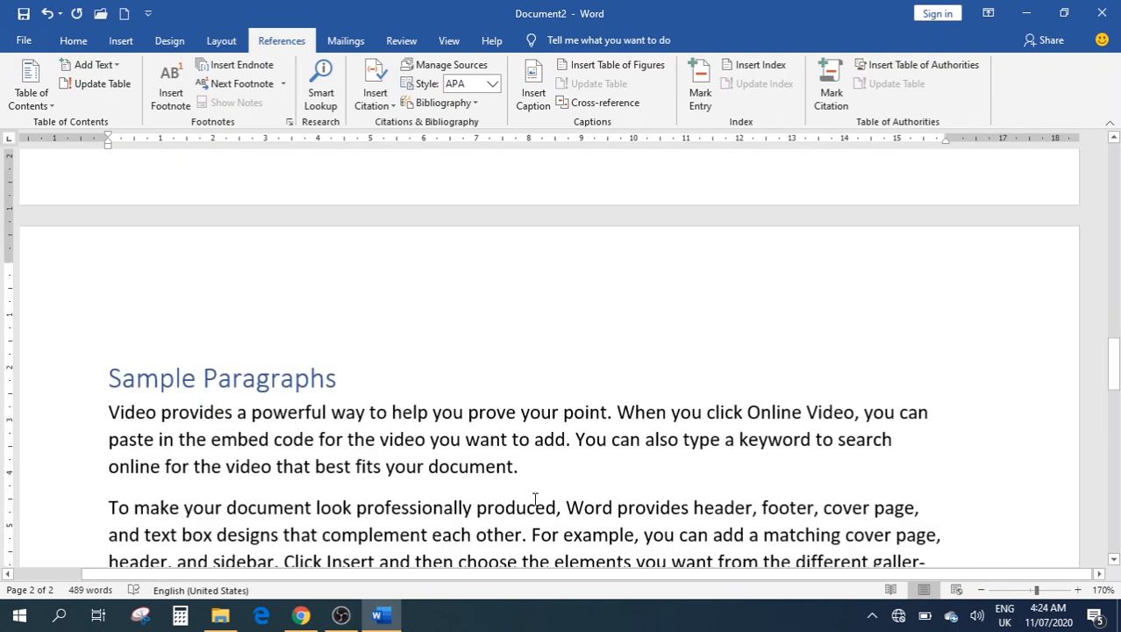
{"action": "scroll", "coordinate": [533, 498], "scroll_direction": "down", "scroll_amount": 10}
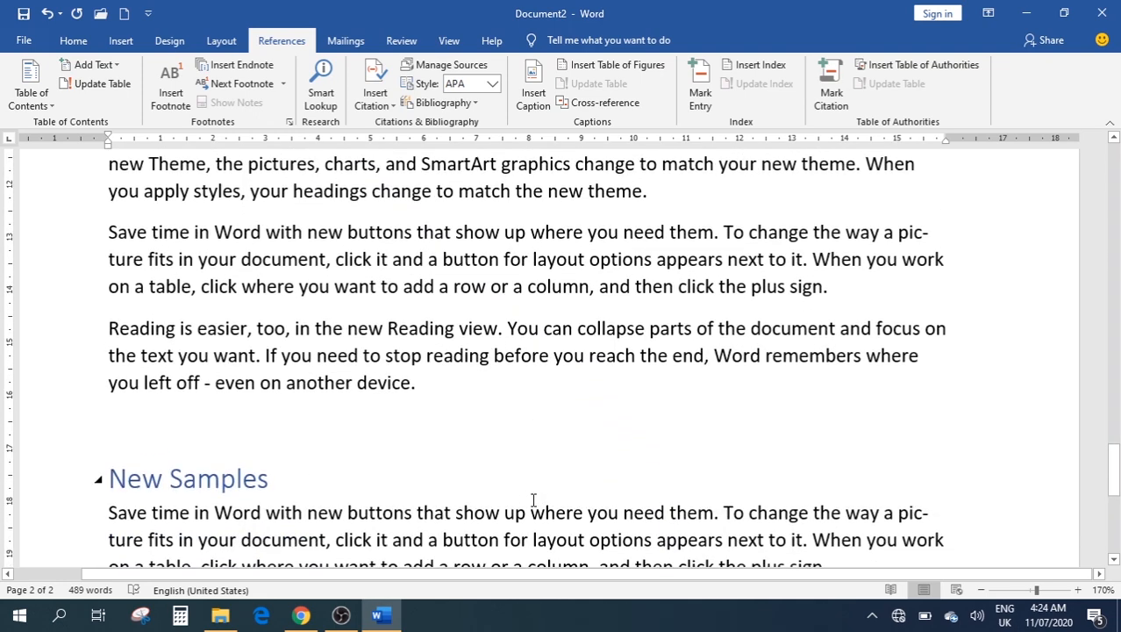
Generate twelve more paragraphs with =rand(12,12) and scroll back to the top
{"action": "type", "text": "=random"}
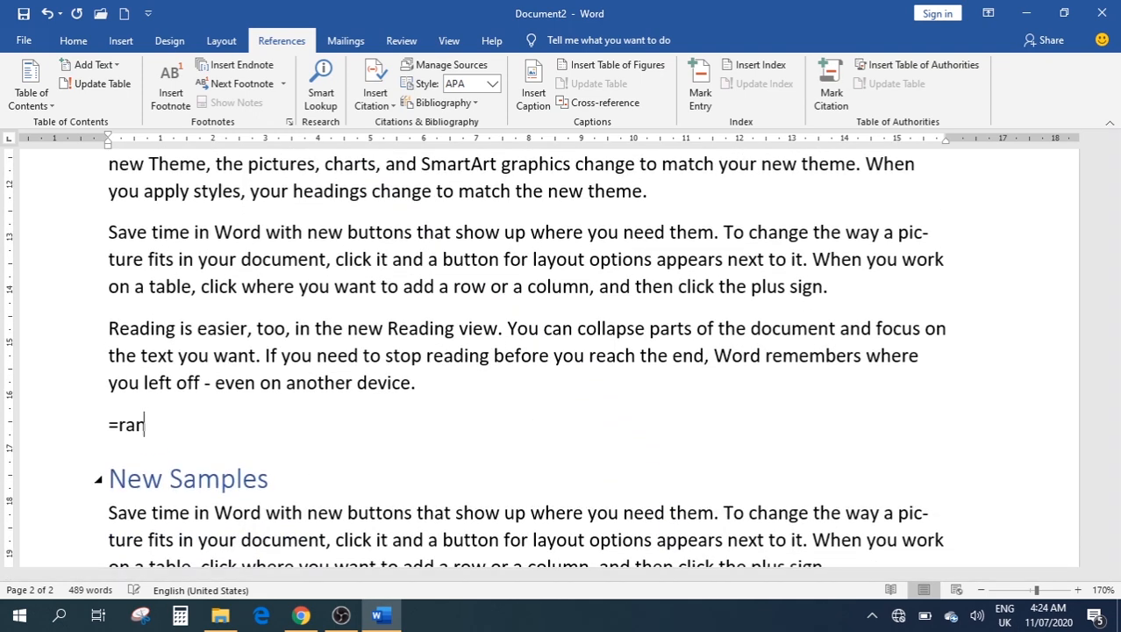
{"action": "key", "text": "BackSpace"}
{"action": "key", "text": "BackSpace"}
{"action": "type", "text": "("}
{"action": "type", "text": "20"}
{"action": "type", "text": ","}
{"action": "key", "text": "BackSpace"}
{"action": "key", "text": "BackSpace"}
{"action": "key", "text": "BackSpace"}
{"action": "type", "text": "12,12)"}
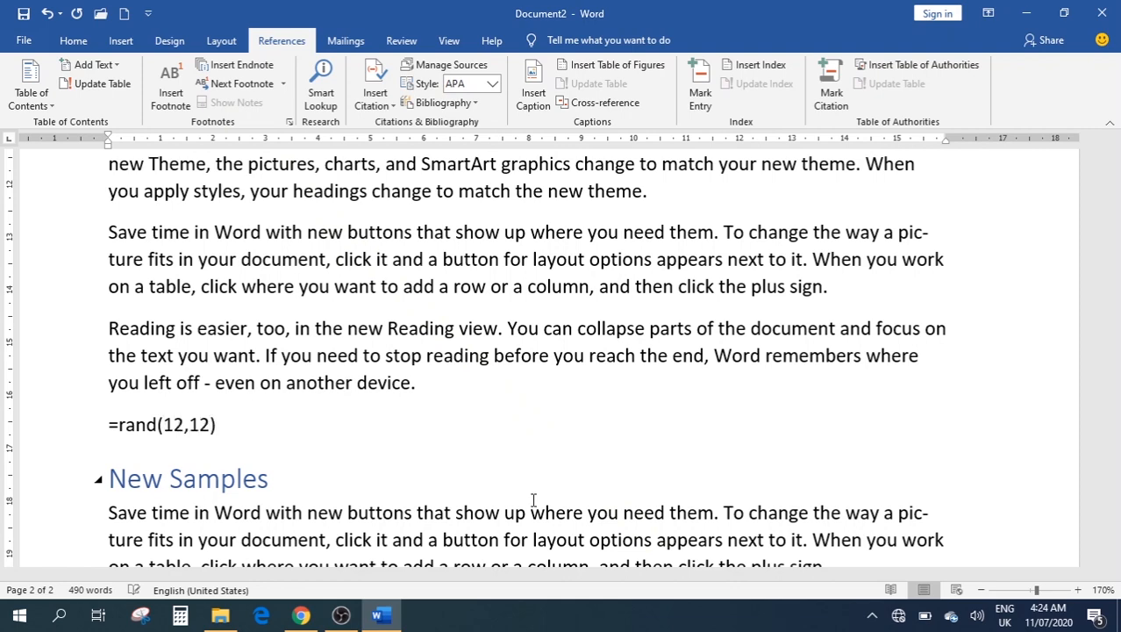
{"action": "key", "text": "Return"}
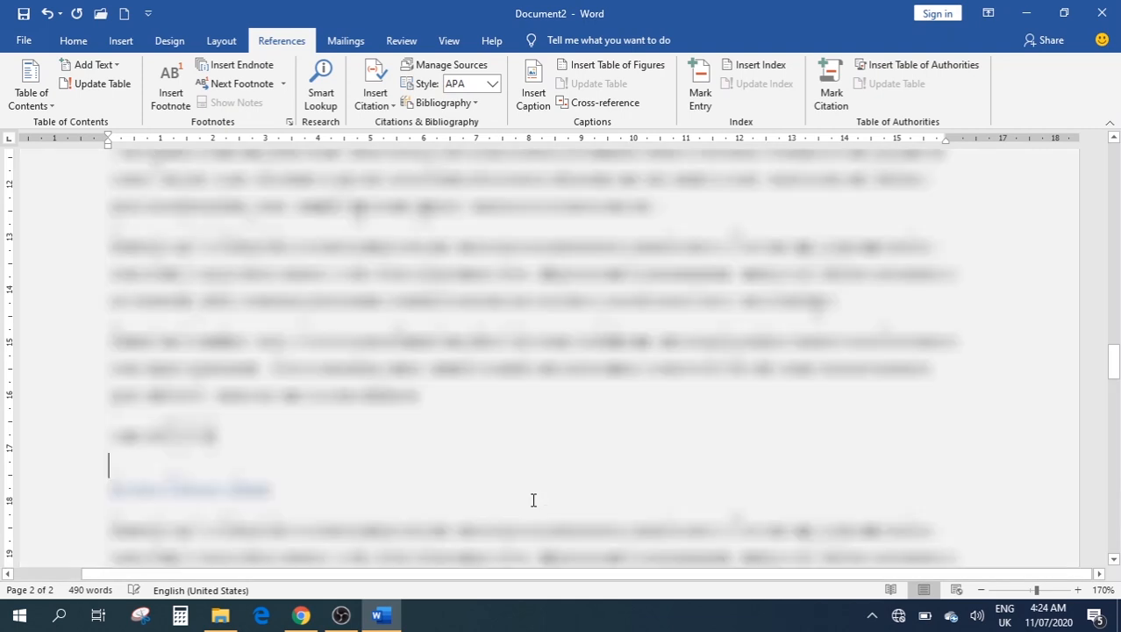
{"action": "left_click_drag", "start_coordinate": [1118, 532], "coordinate": [1118, 545]}
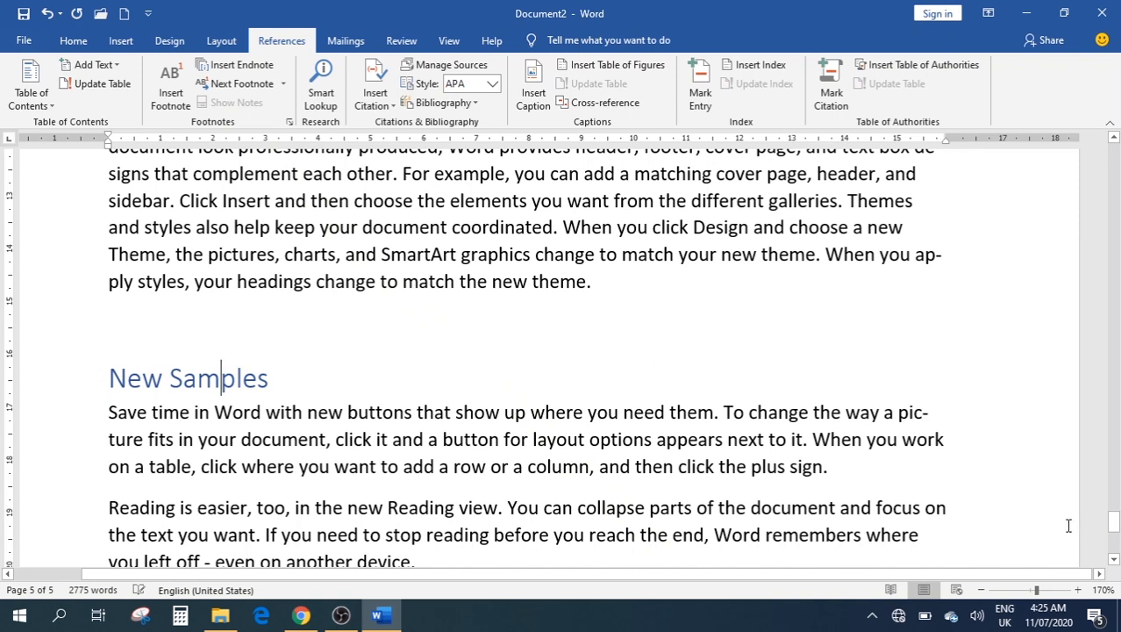
{"action": "left_click_drag", "start_coordinate": [1110, 519], "coordinate": [1108, 156]}
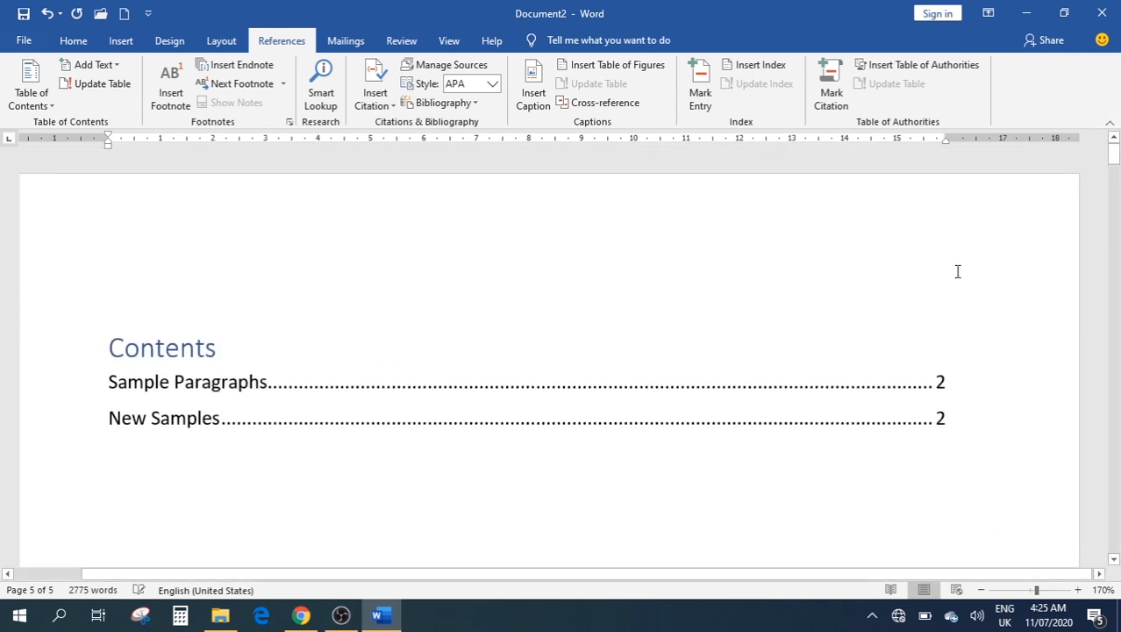
Update the entire contents table so New Samples now lists page 5
{"action": "left_click", "coordinate": [409, 426]}
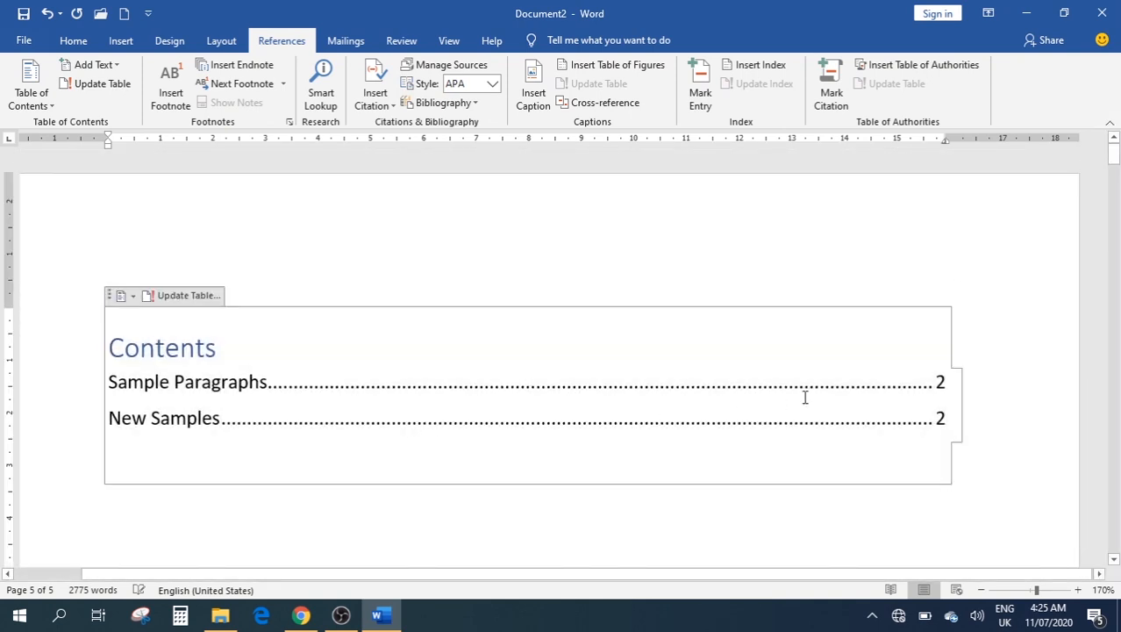
{"action": "left_click", "coordinate": [939, 420]}
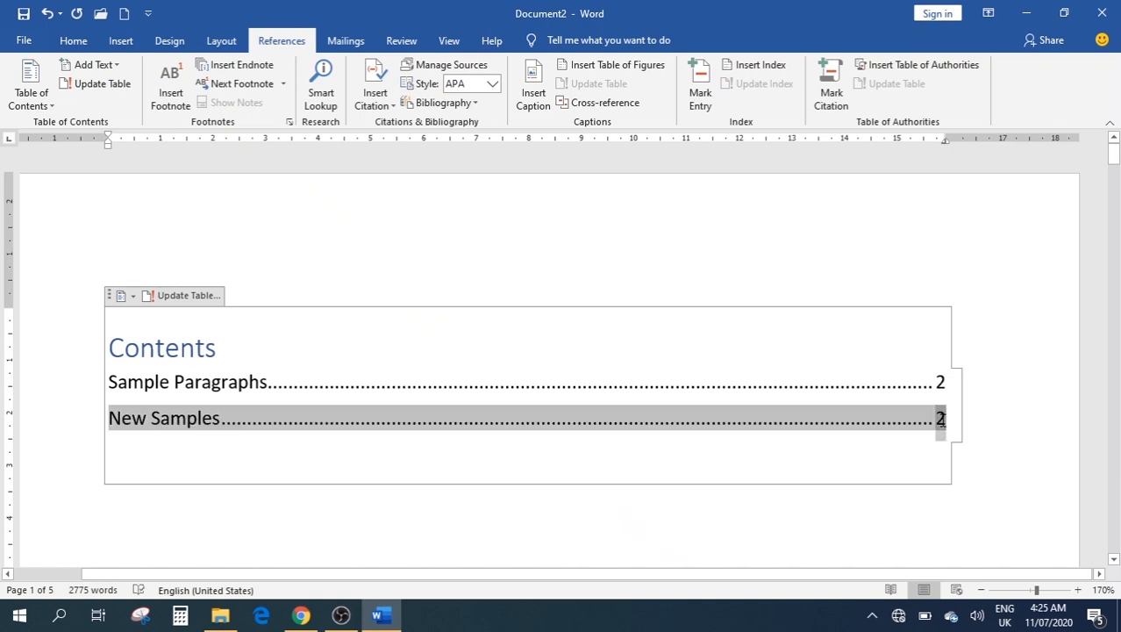
{"action": "left_click", "coordinate": [619, 499]}
{"action": "left_click", "coordinate": [440, 346]}
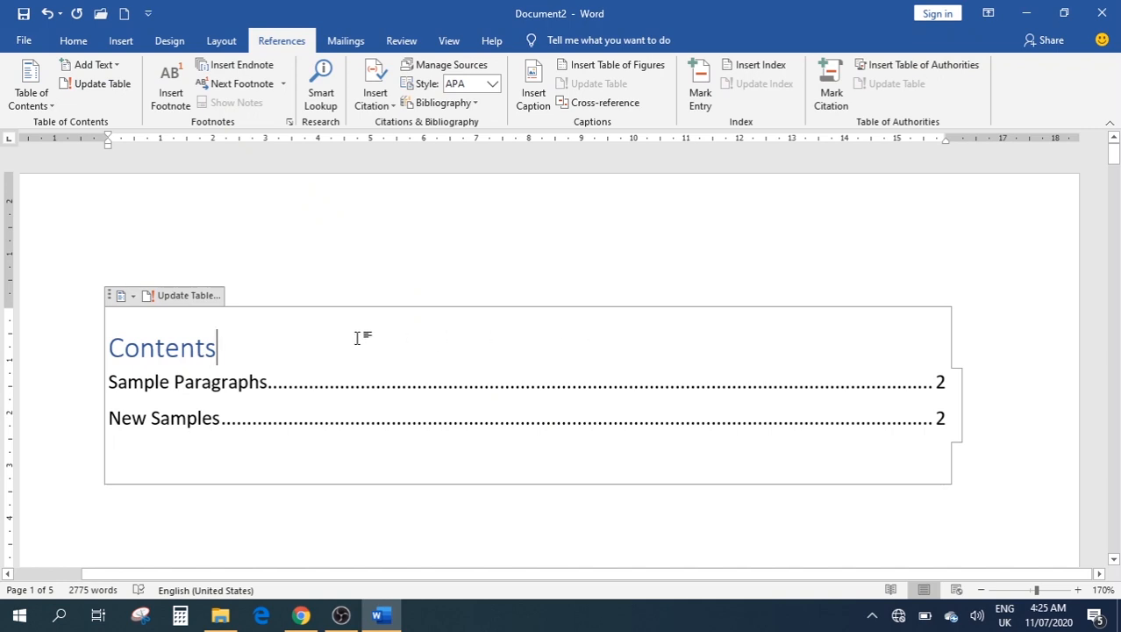
{"action": "left_click", "coordinate": [178, 297]}
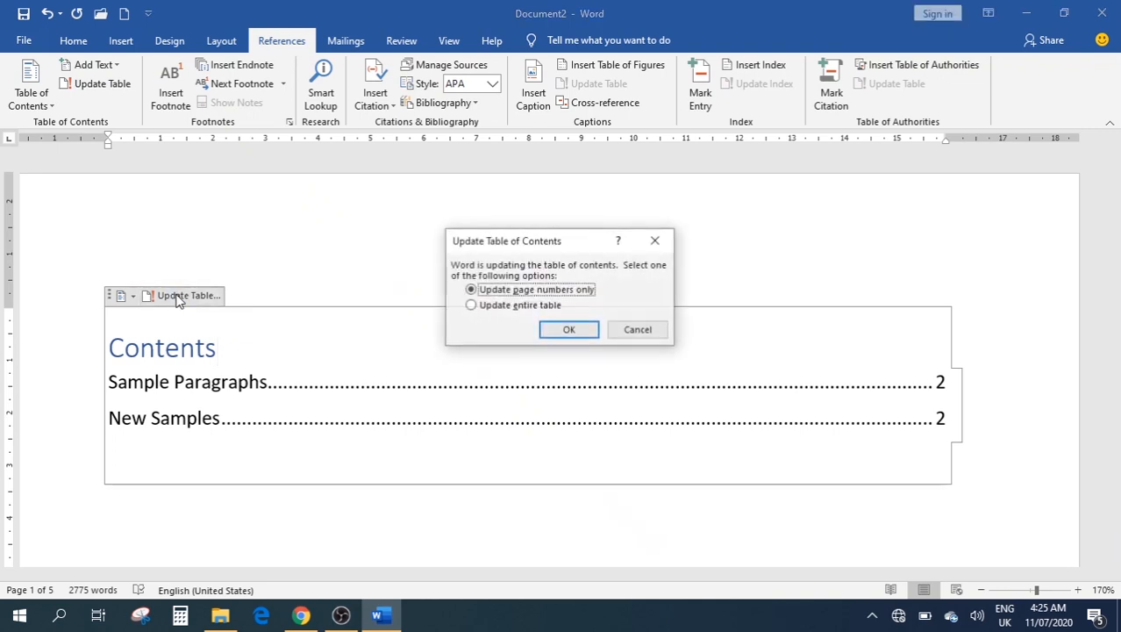
{"action": "left_click", "coordinate": [505, 310]}
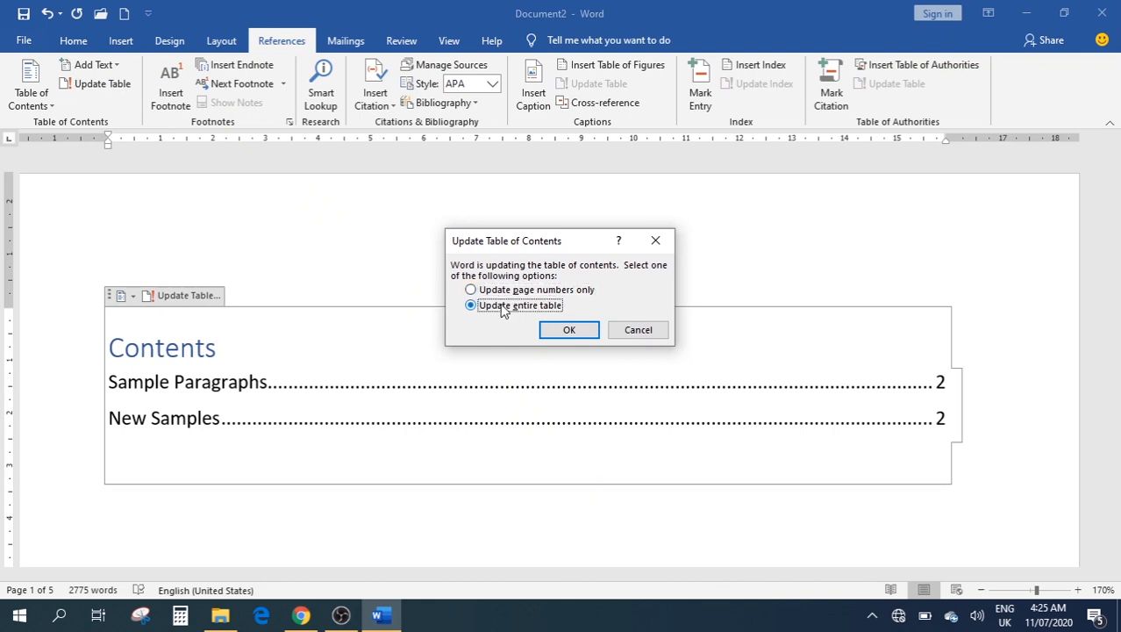
{"action": "left_click", "coordinate": [569, 333]}
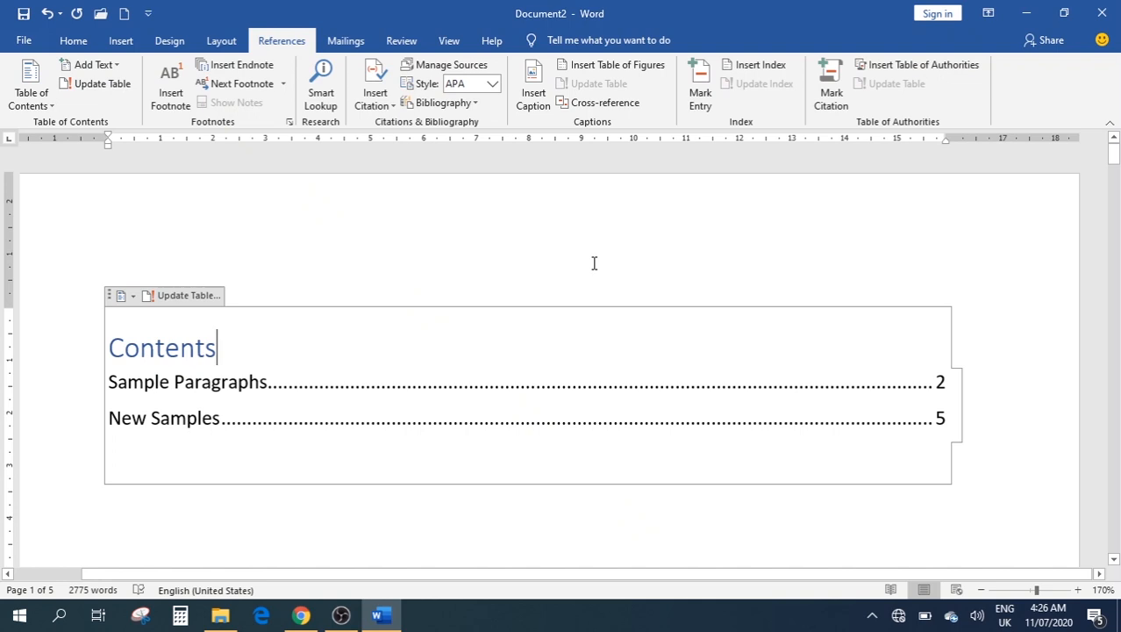
Delete everything in the document and generate fresh sample paragraphs with =rand()
{"action": "key", "text": "ctrl+a"}
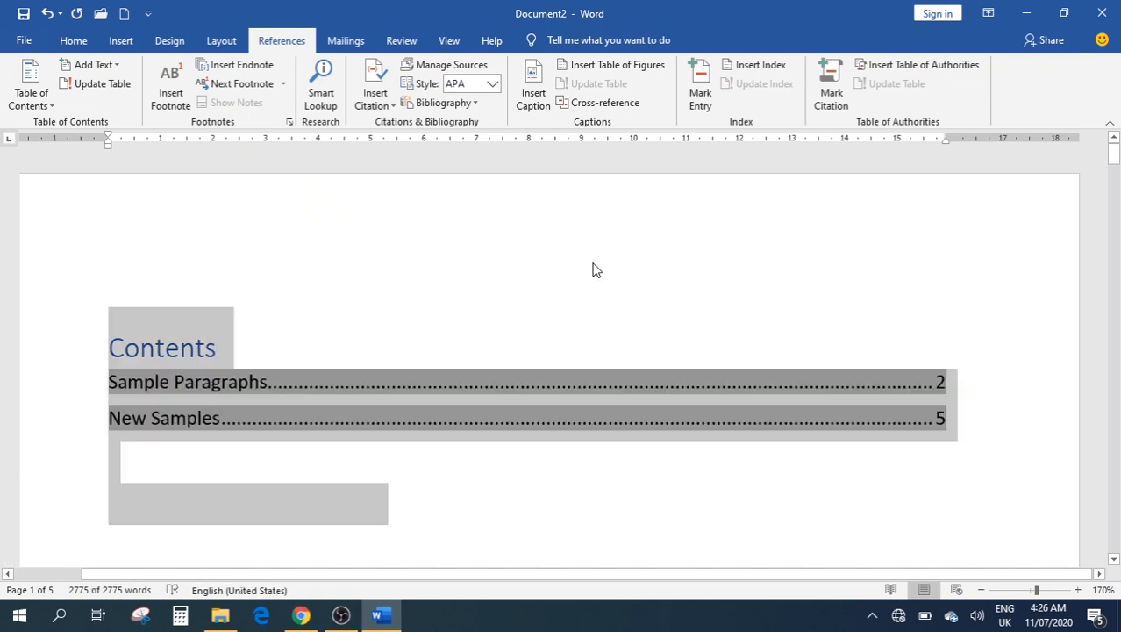
{"action": "key", "text": "Delete"}
{"action": "scroll", "coordinate": [565, 274], "scroll_direction": "down", "scroll_amount": 5}
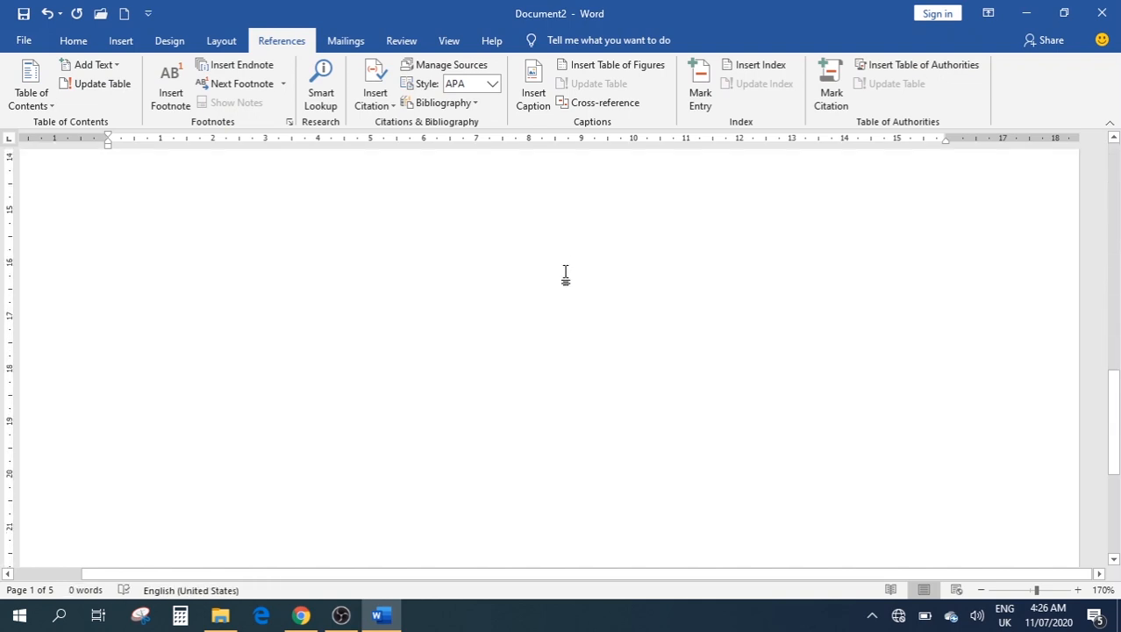
{"action": "scroll", "coordinate": [567, 288], "scroll_direction": "up", "scroll_amount": 5}
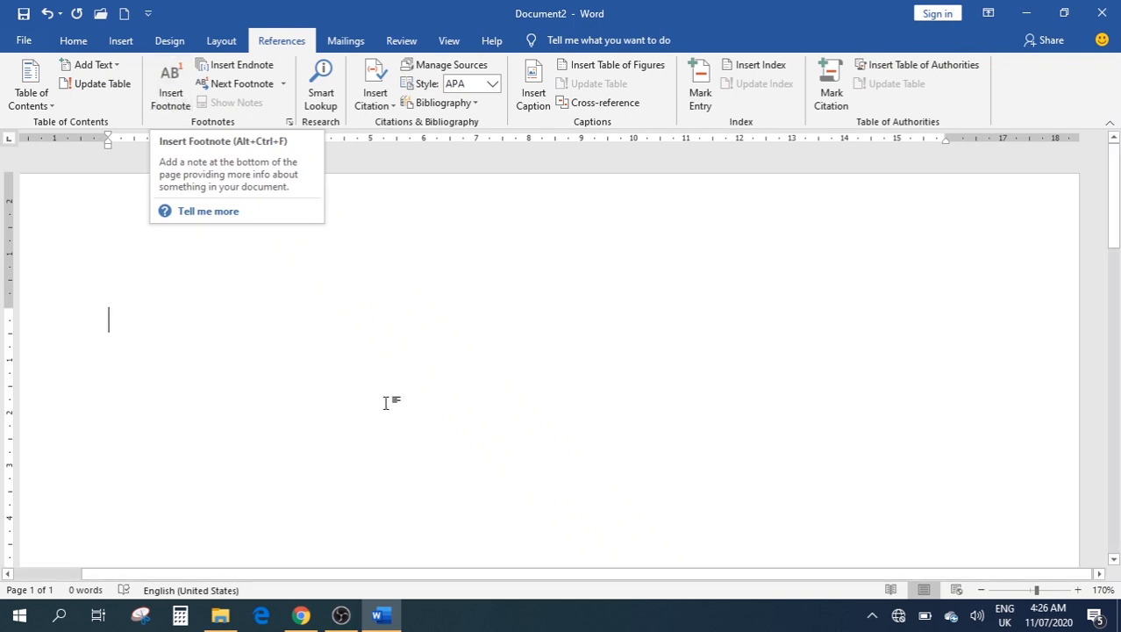
{"action": "type", "text": "="}
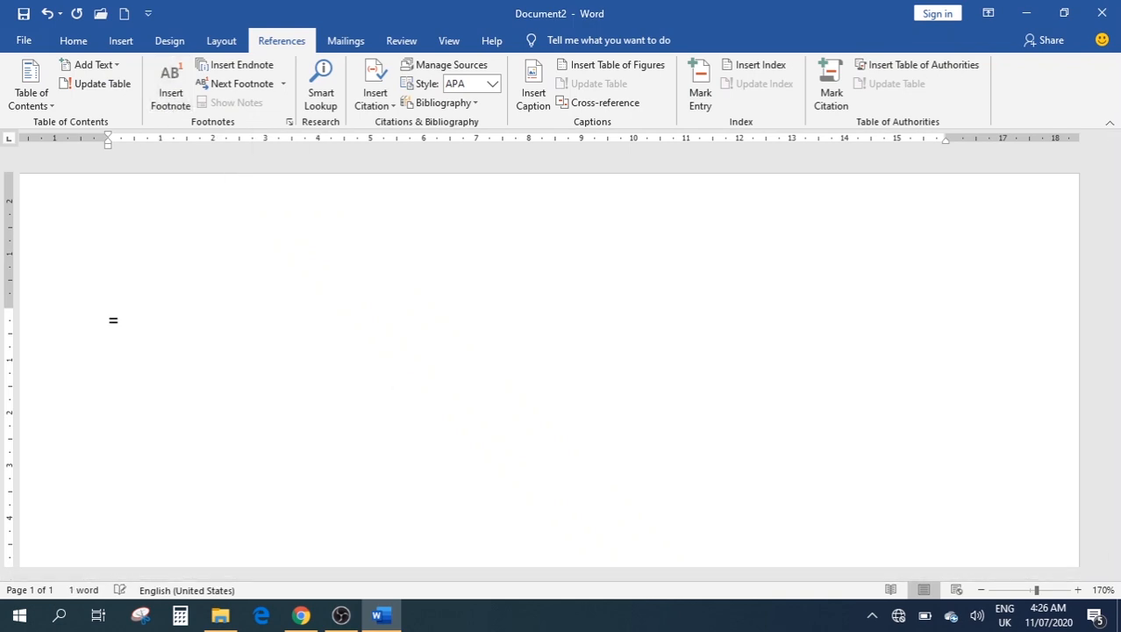
{"action": "type", "text": "rand()"}
{"action": "key", "text": "Return"}
{"action": "scroll", "coordinate": [355, 345], "scroll_direction": "up", "scroll_amount": 4}
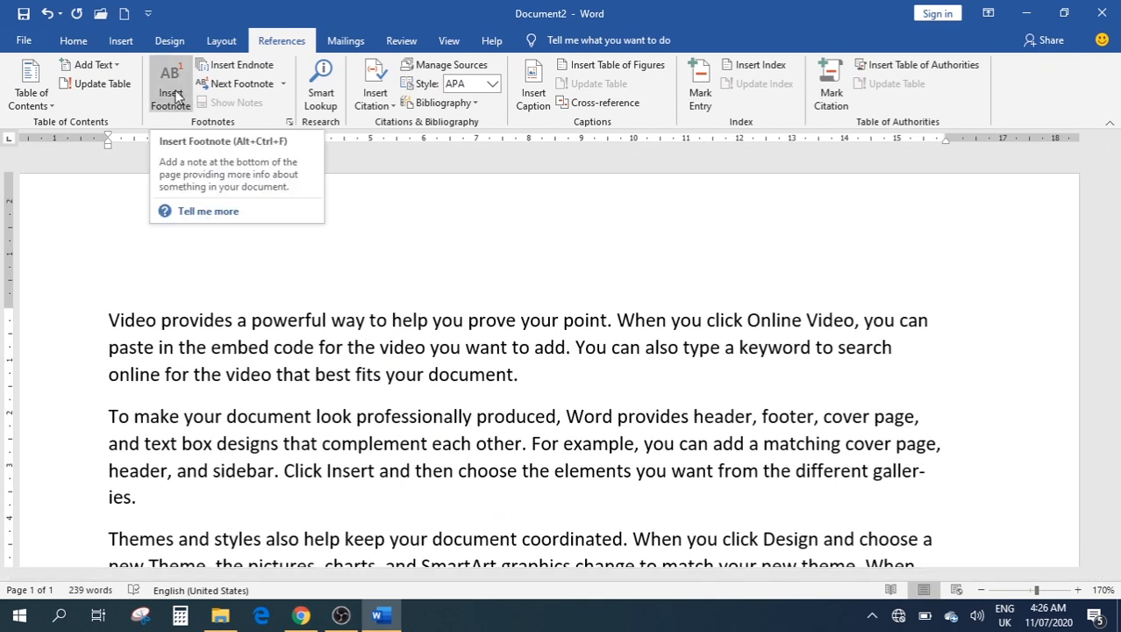
Insert a footnote before 'powerful' in the first paragraph reading 'Powerful means rich'
{"action": "left_click", "coordinate": [254, 322]}
{"action": "left_click_drag", "start_coordinate": [265, 321], "coordinate": [329, 323]}
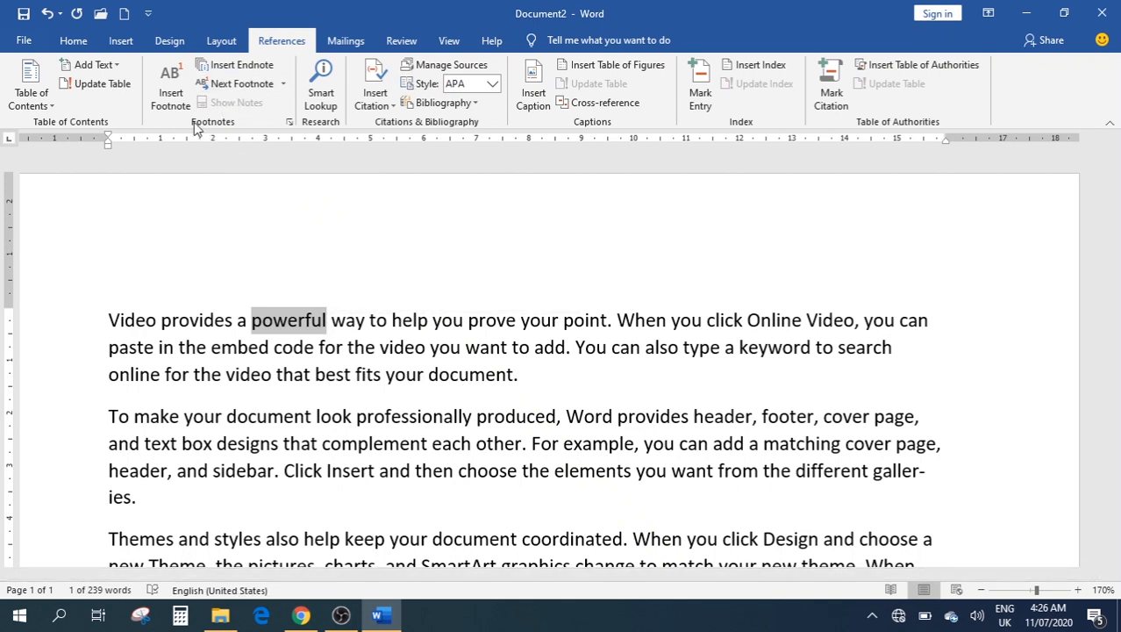
{"action": "left_click", "coordinate": [252, 320]}
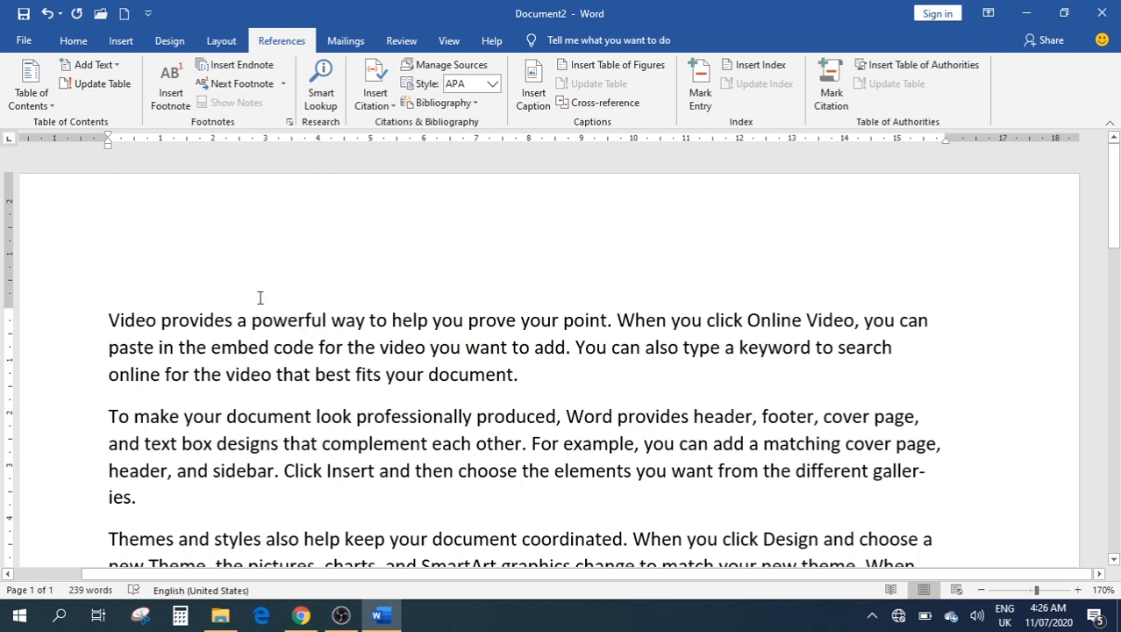
{"action": "left_click", "coordinate": [168, 98]}
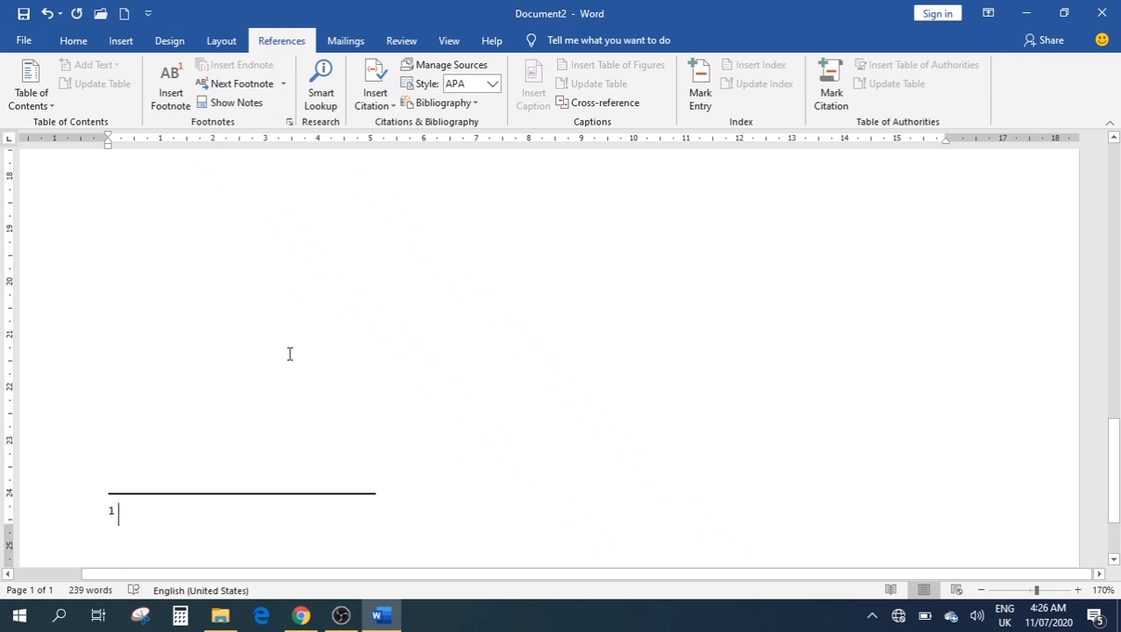
{"action": "type", "text": "Pow"}
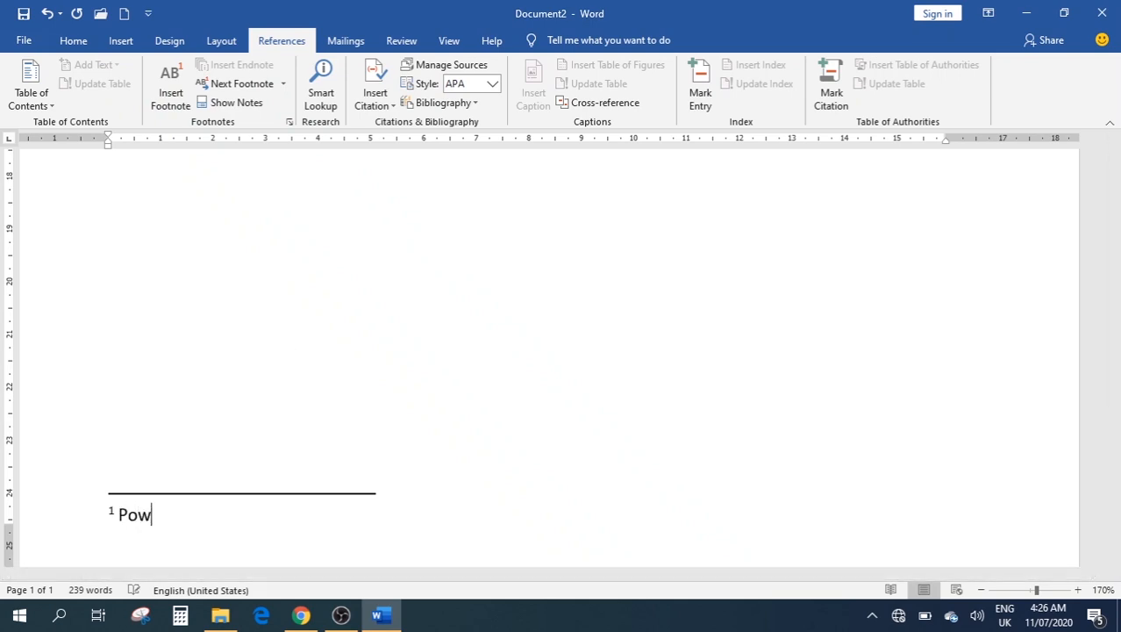
{"action": "type", "text": "erful means"}
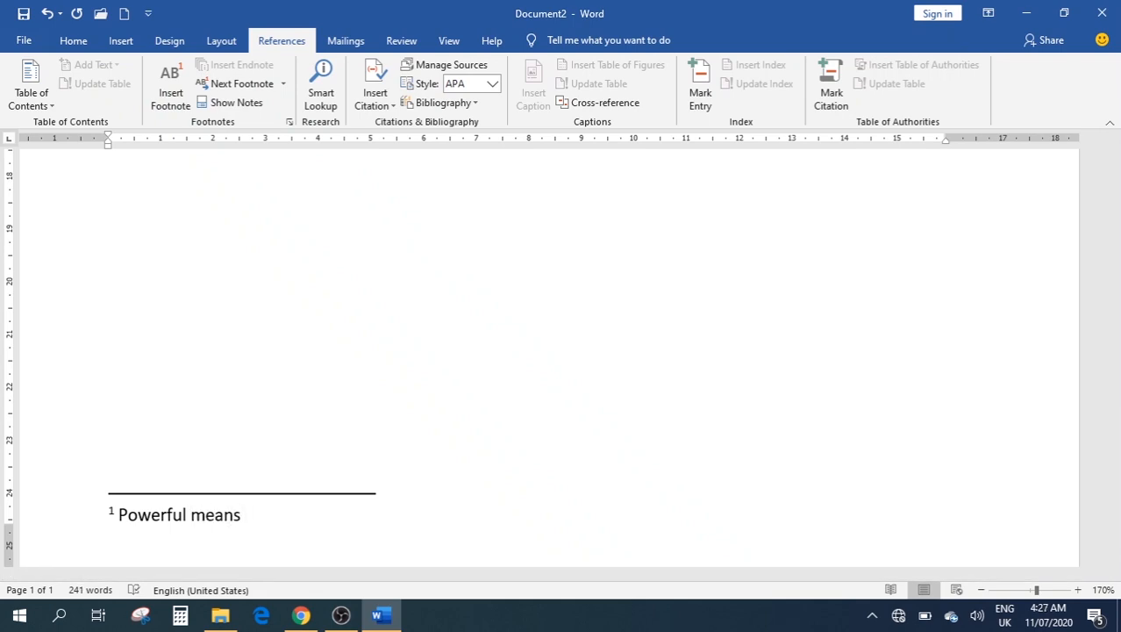
{"action": "type", "text": "rich"}
{"action": "scroll", "coordinate": [360, 412], "scroll_direction": "up", "scroll_amount": 10}
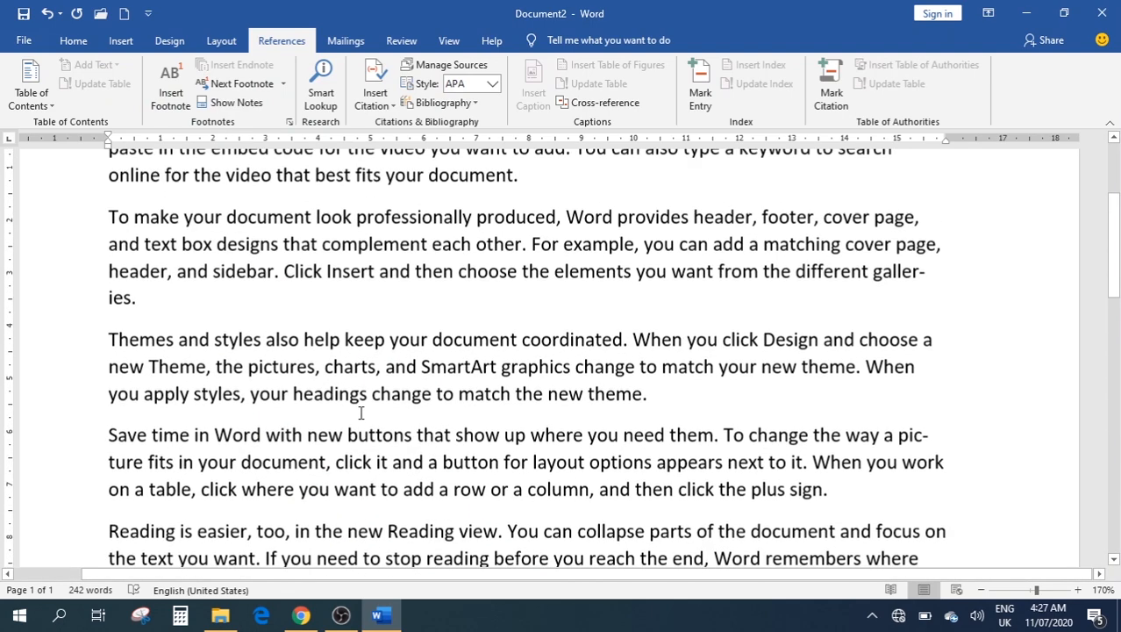
{"action": "scroll", "coordinate": [360, 413], "scroll_direction": "up", "scroll_amount": 4}
{"action": "mouse_move", "coordinate": [254, 319]}
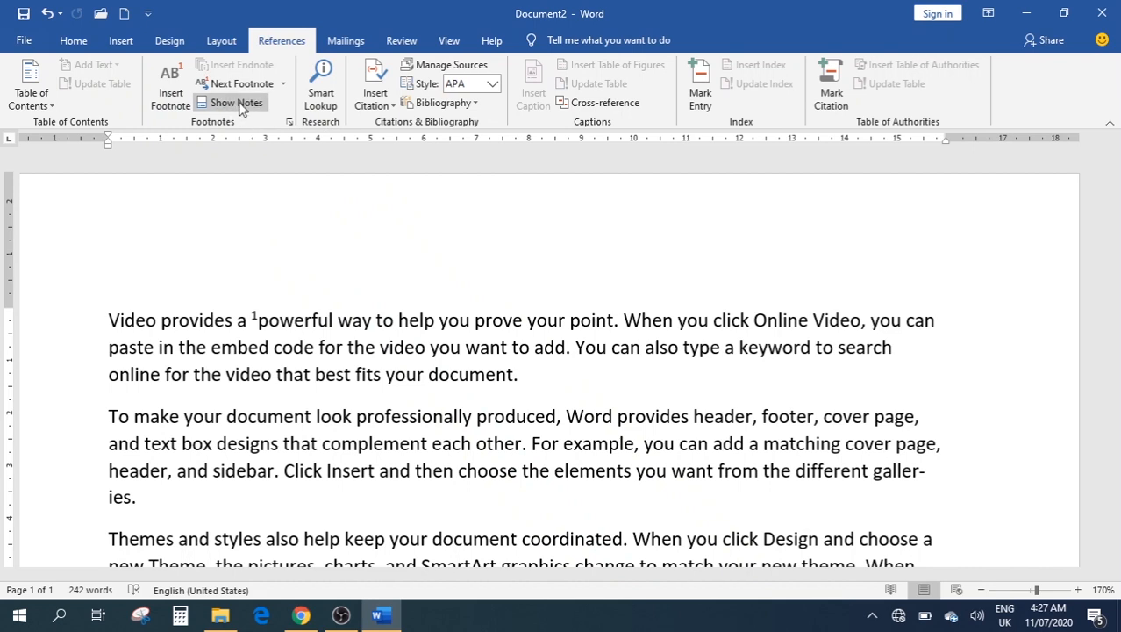
{"action": "left_click", "coordinate": [282, 84]}
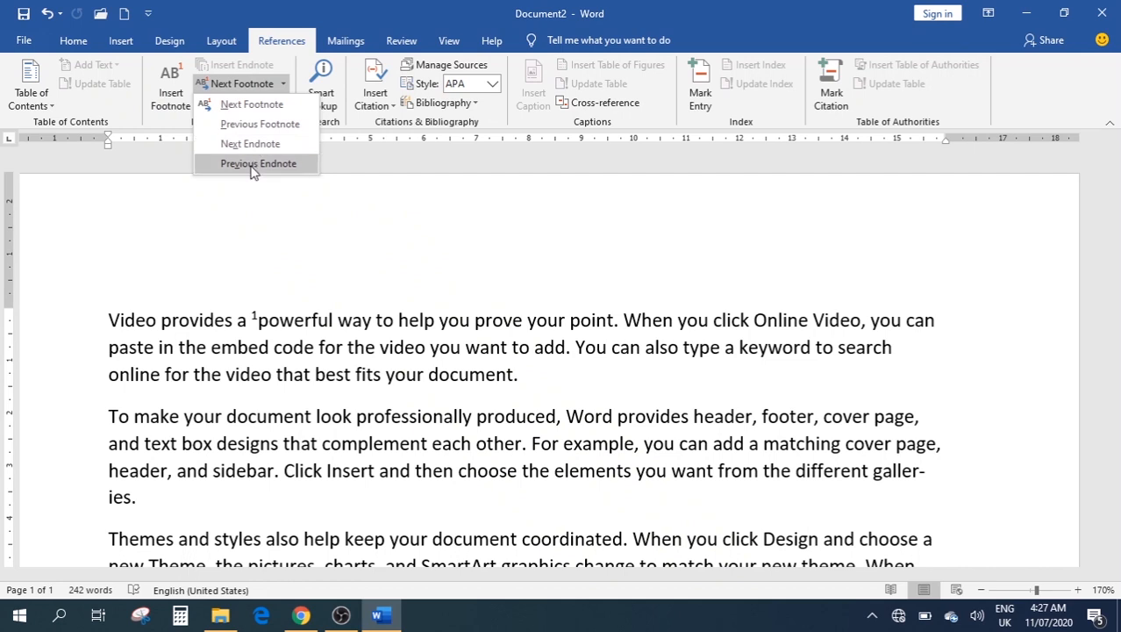
{"action": "left_click", "coordinate": [444, 184]}
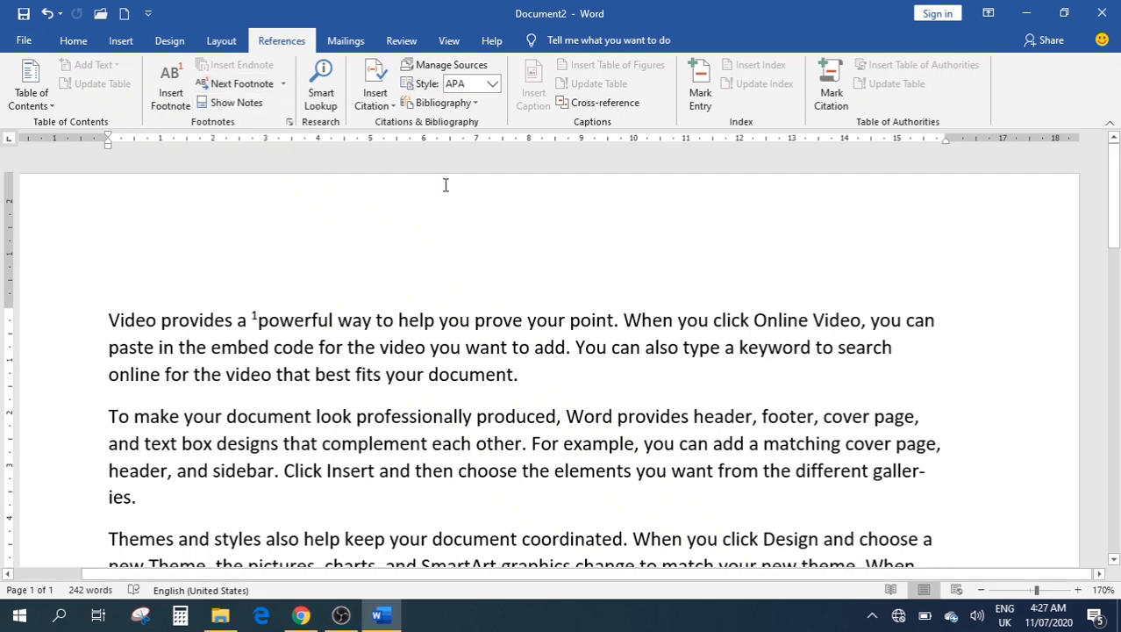
{"action": "left_click", "coordinate": [290, 123]}
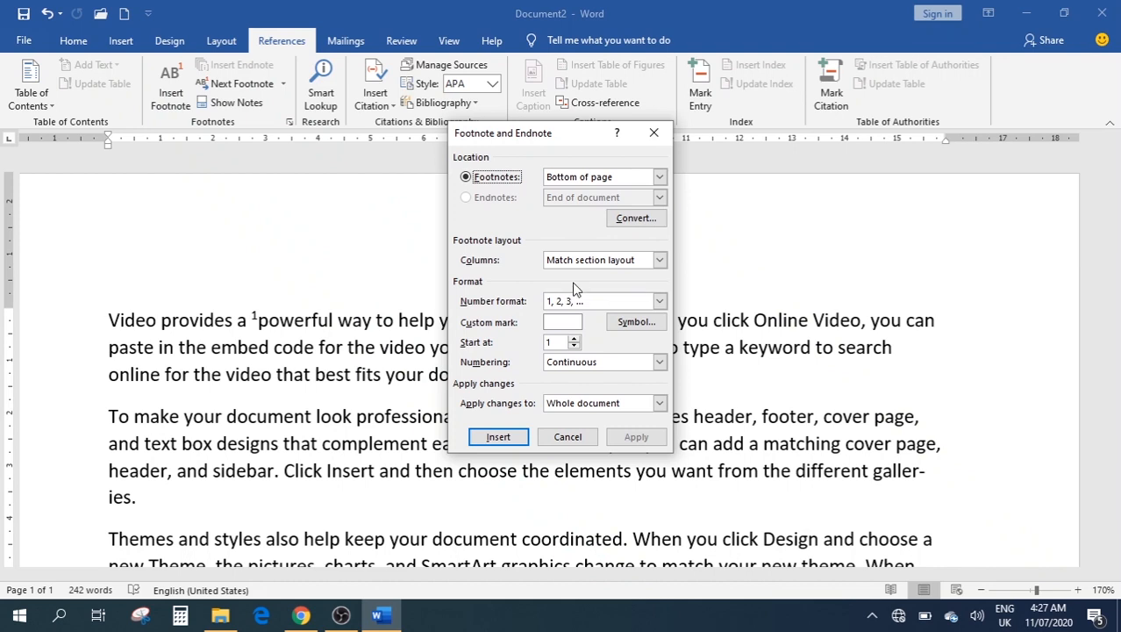
{"action": "left_click", "coordinate": [654, 134]}
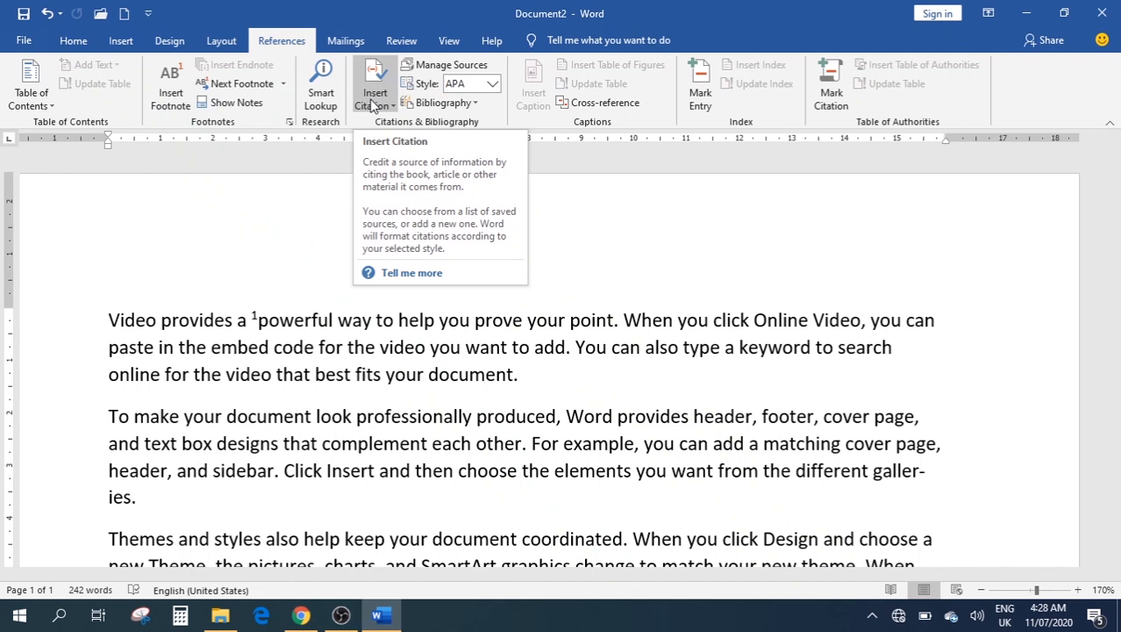
{"action": "left_click", "coordinate": [373, 104]}
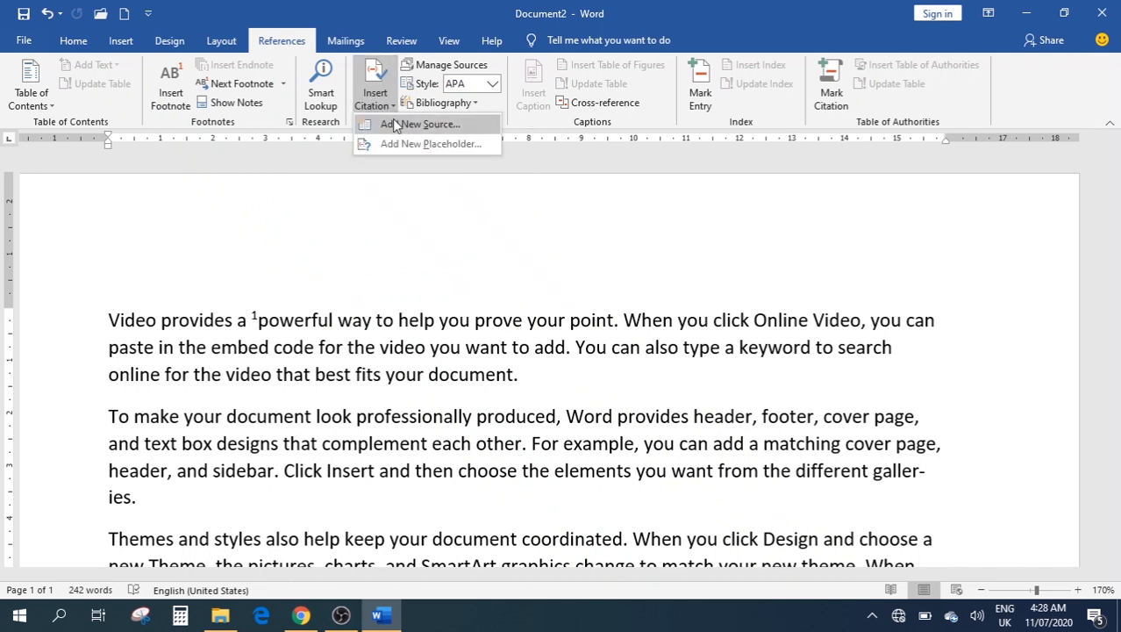
Start a new Book source and enter the author's name
{"action": "left_click", "coordinate": [394, 125]}
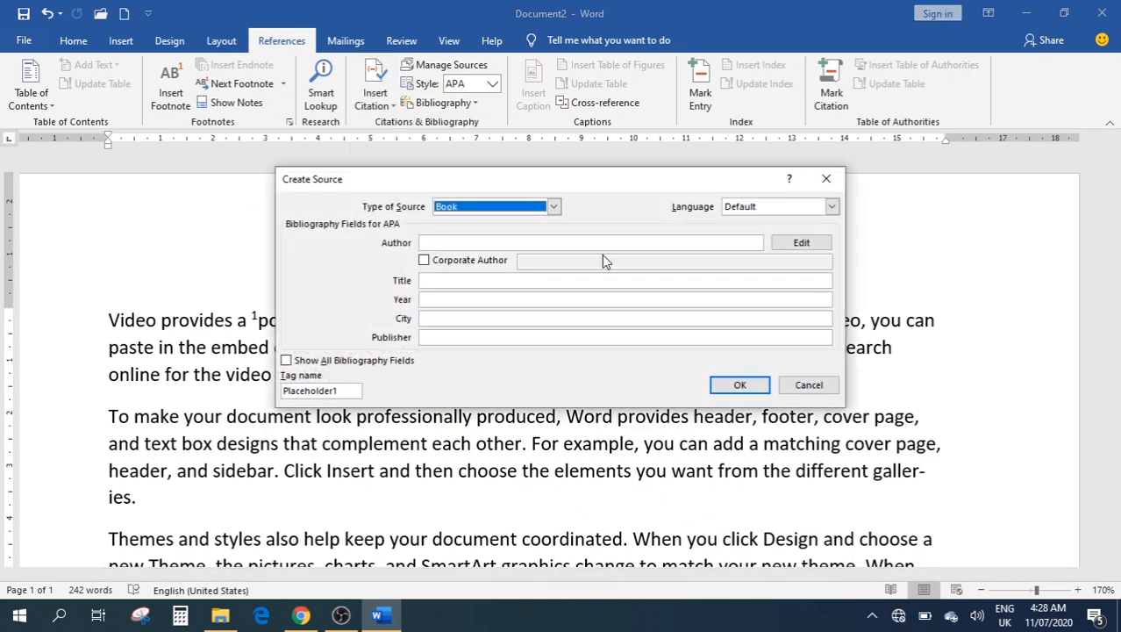
{"action": "left_click", "coordinate": [553, 207]}
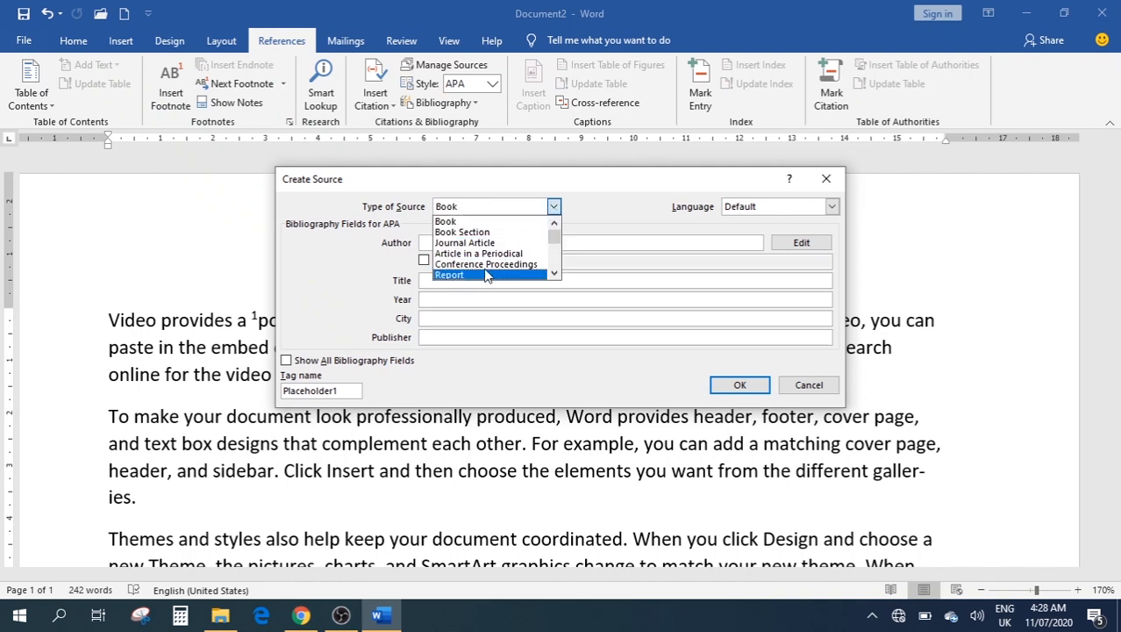
{"action": "scroll", "coordinate": [485, 276], "scroll_direction": "down", "scroll_amount": 1}
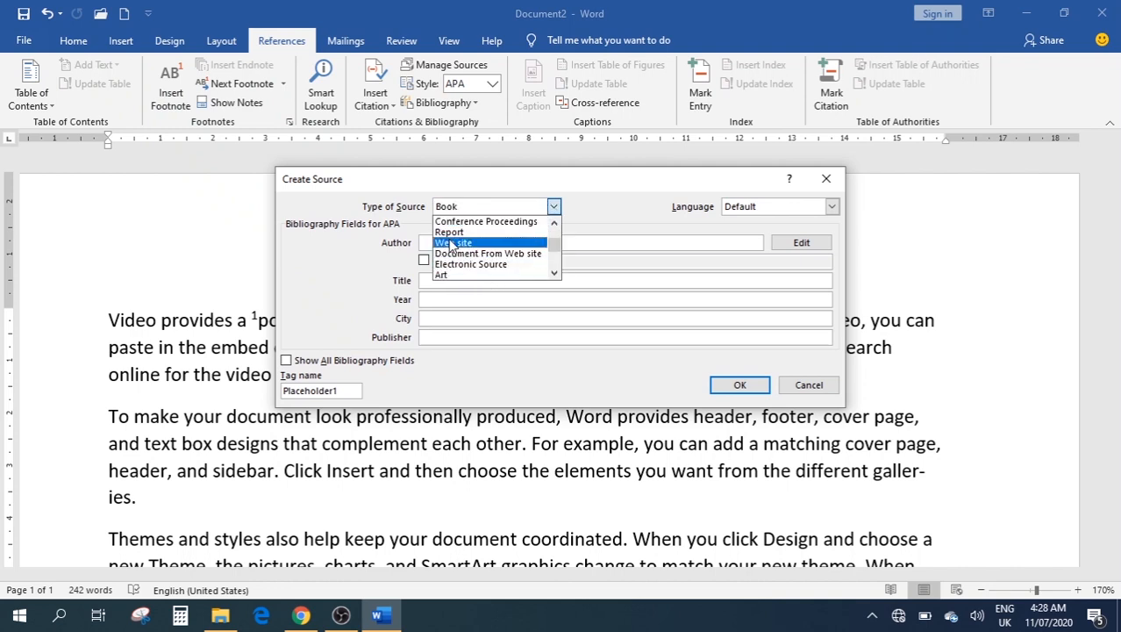
{"action": "scroll", "coordinate": [502, 231], "scroll_direction": "up", "scroll_amount": 1}
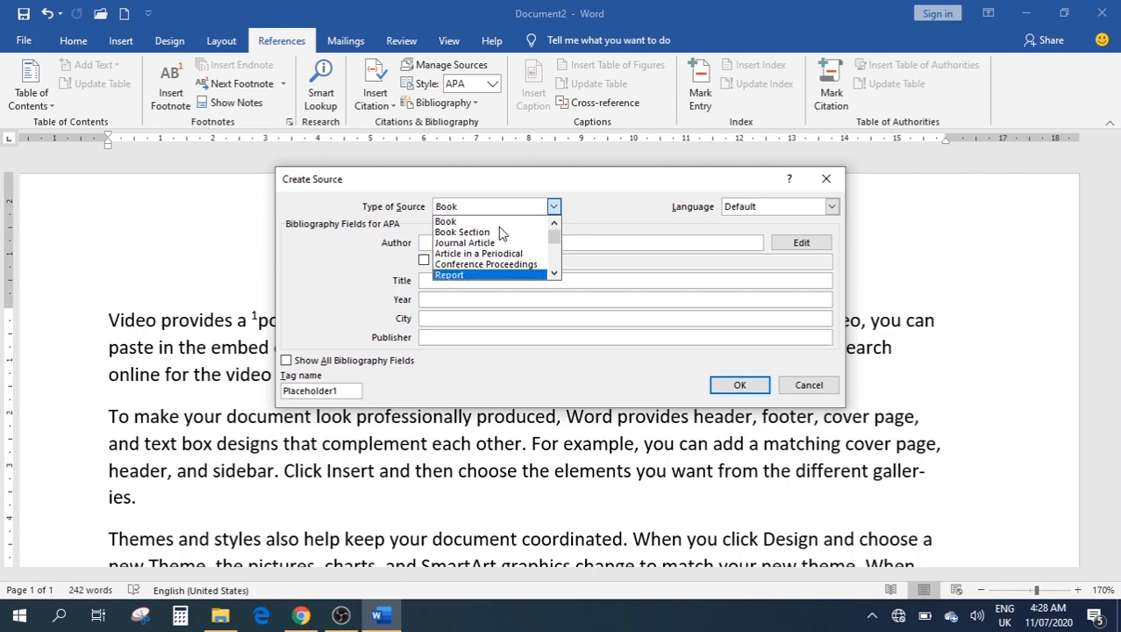
{"action": "left_click", "coordinate": [462, 222]}
{"action": "left_click", "coordinate": [441, 243]}
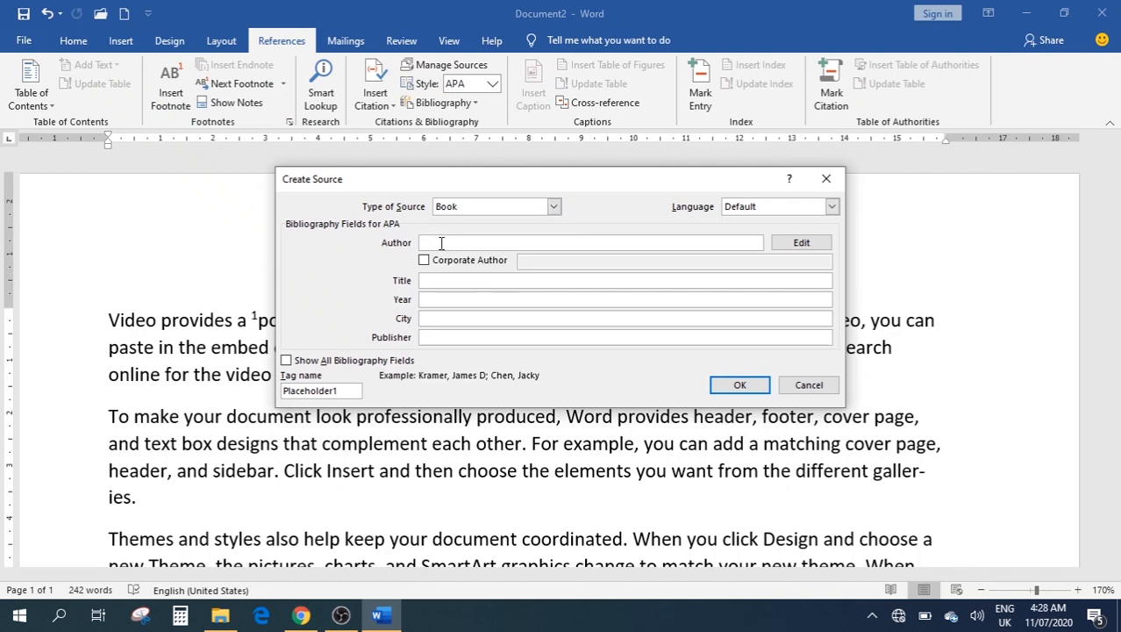
{"action": "left_click", "coordinate": [448, 280]}
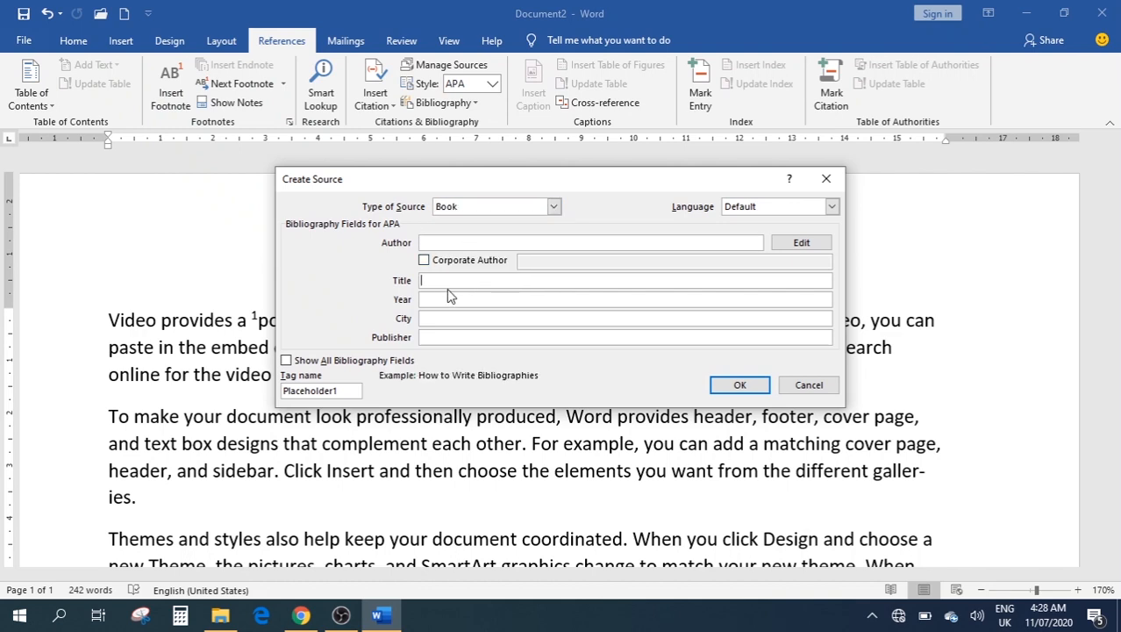
{"action": "left_click", "coordinate": [428, 243]}
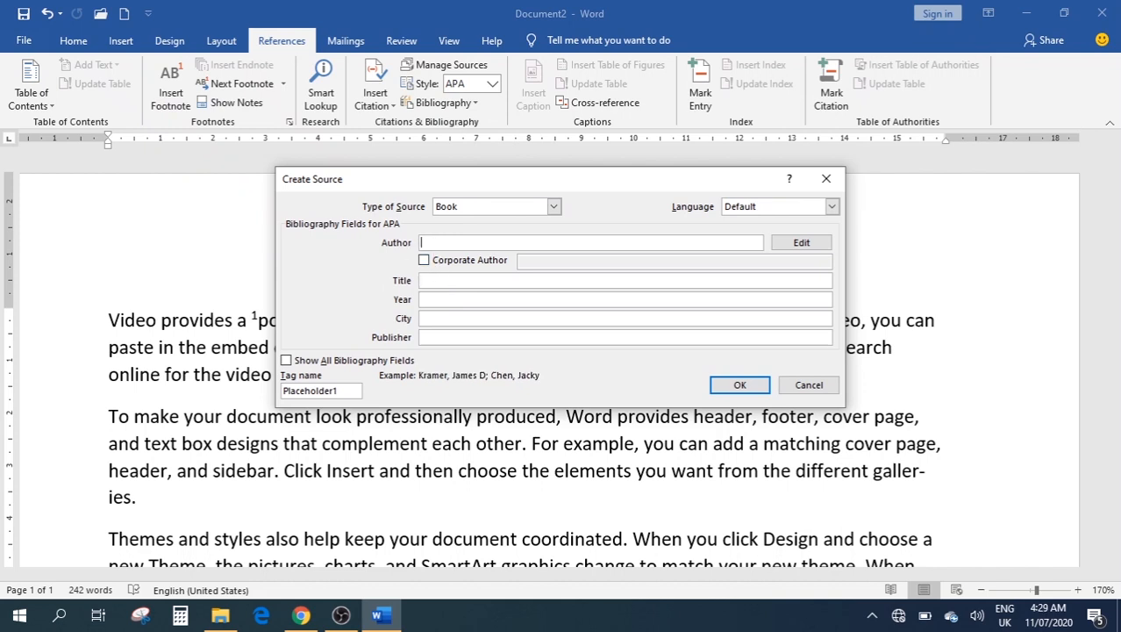
{"action": "type", "text": "John"}
Enter the title 'Happy Days' and year 2015, then save the source
{"action": "left_click", "coordinate": [427, 282]}
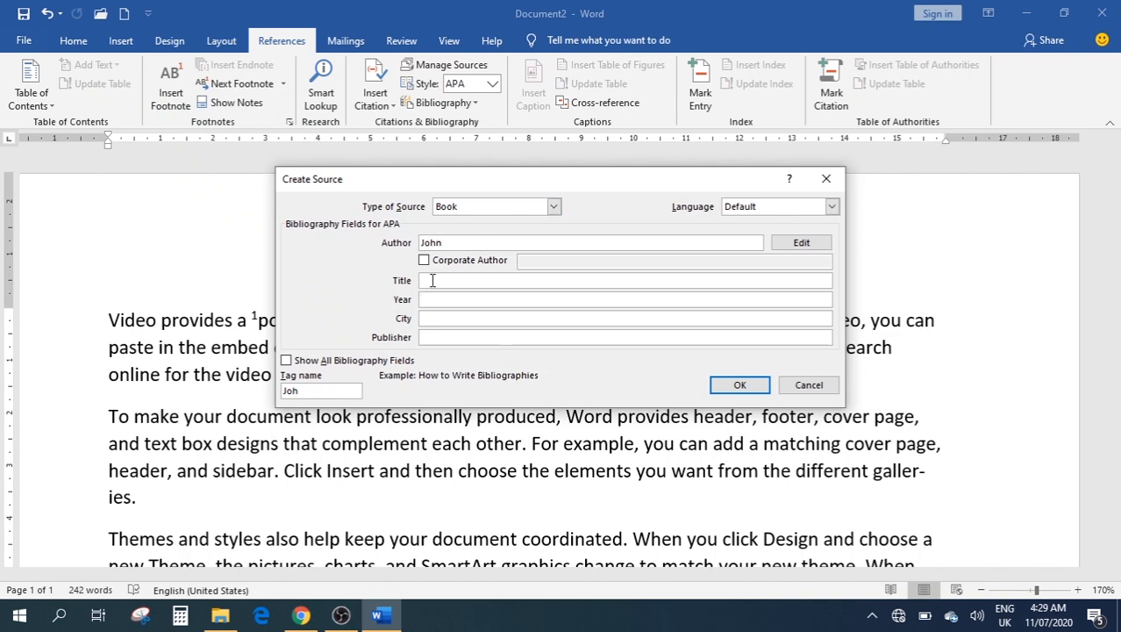
{"action": "type", "text": "Happy Days"}
{"action": "left_click", "coordinate": [425, 299]}
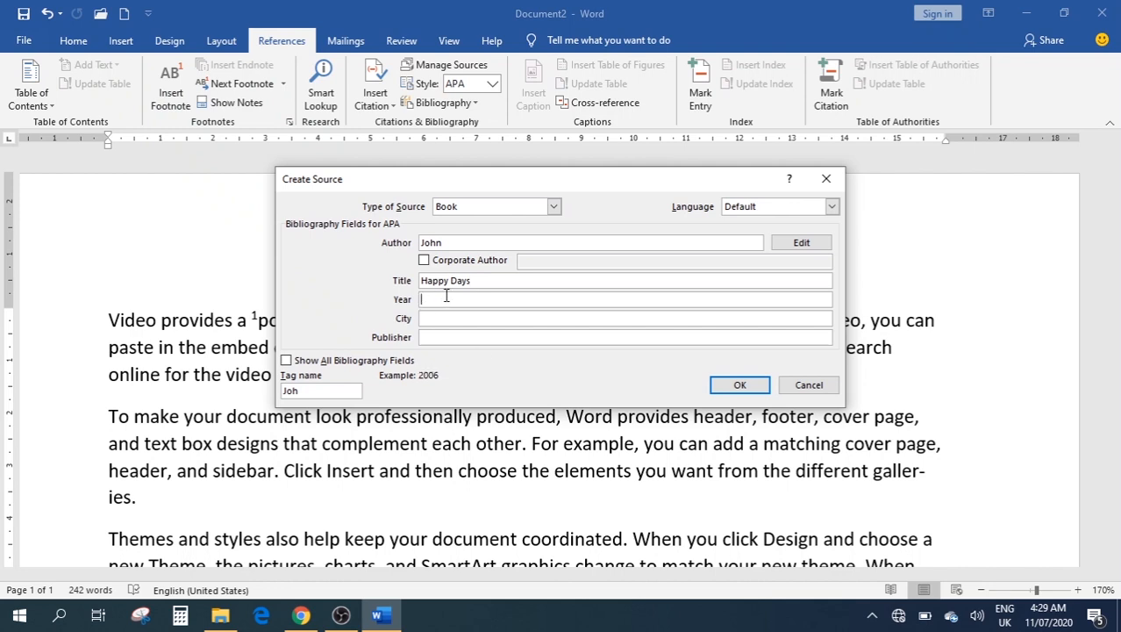
{"action": "type", "text": "20"}
{"action": "type", "text": "15"}
{"action": "left_click", "coordinate": [456, 318]}
{"action": "left_click", "coordinate": [741, 385]}
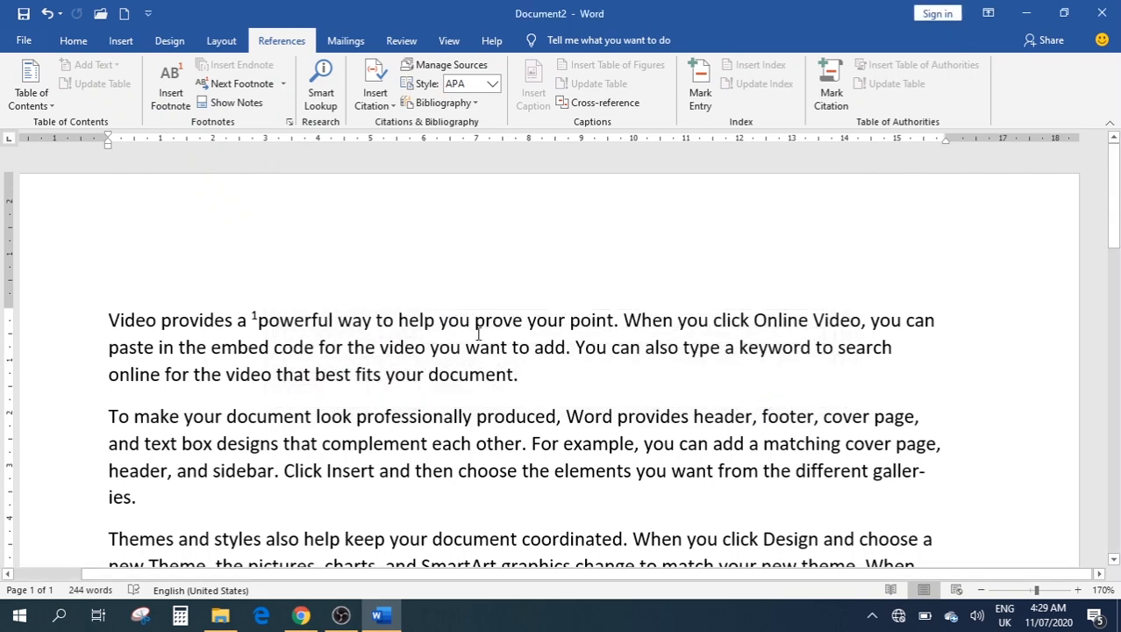
{"action": "scroll", "coordinate": [478, 334], "scroll_direction": "down", "scroll_amount": 12}
{"action": "scroll", "coordinate": [478, 333], "scroll_direction": "down", "scroll_amount": 3}
{"action": "scroll", "coordinate": [474, 333], "scroll_direction": "up", "scroll_amount": 20}
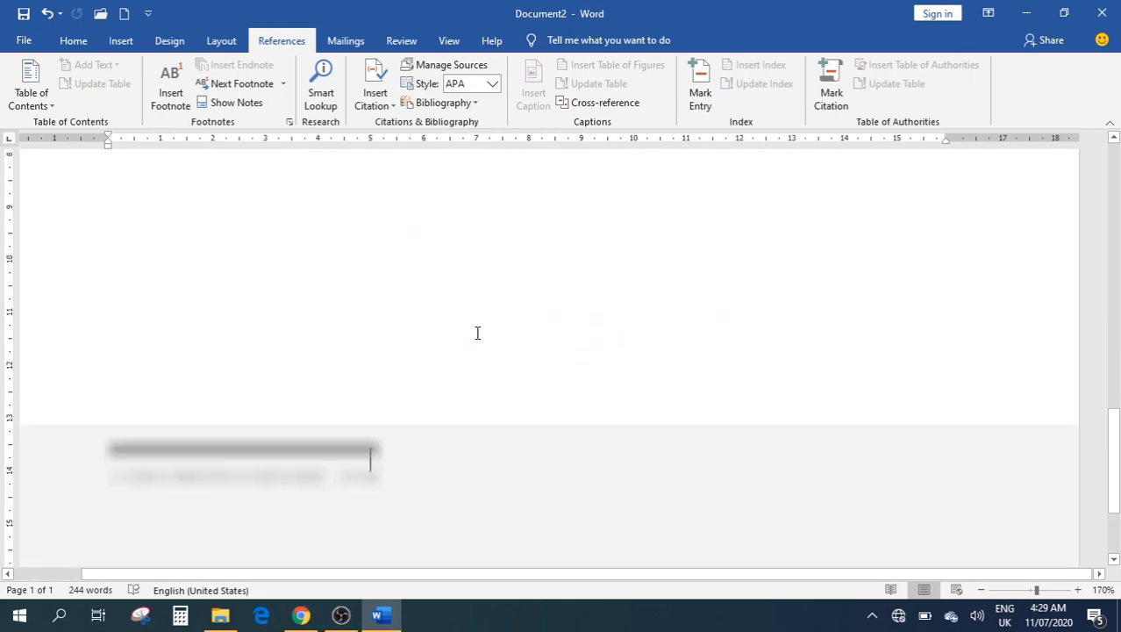
{"action": "left_click", "coordinate": [196, 215]}
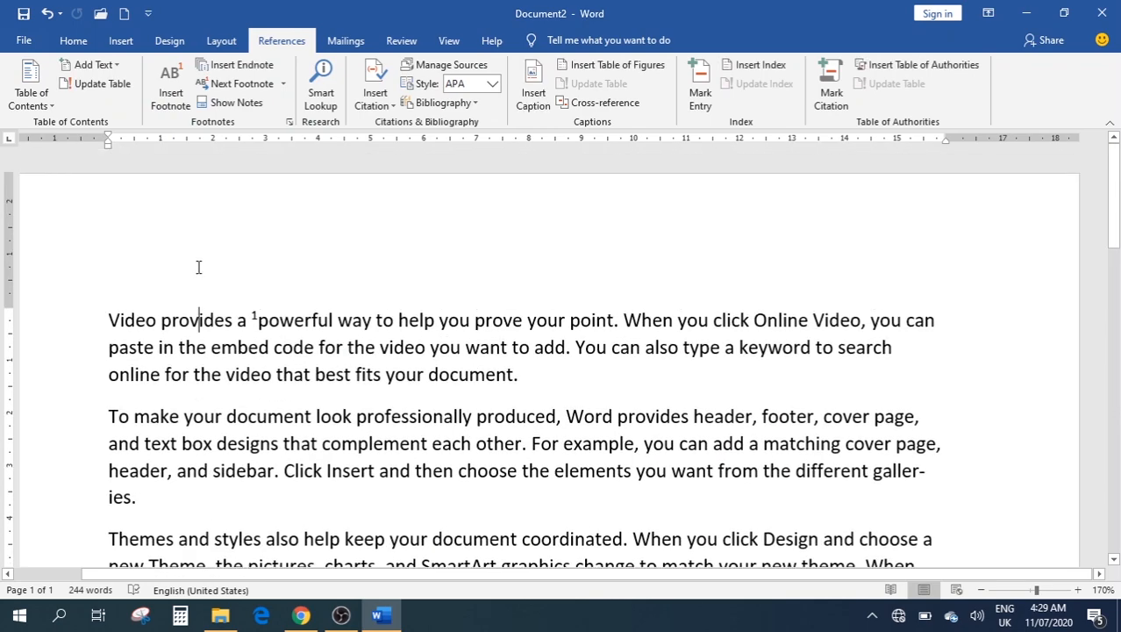
{"action": "double_click", "coordinate": [148, 323]}
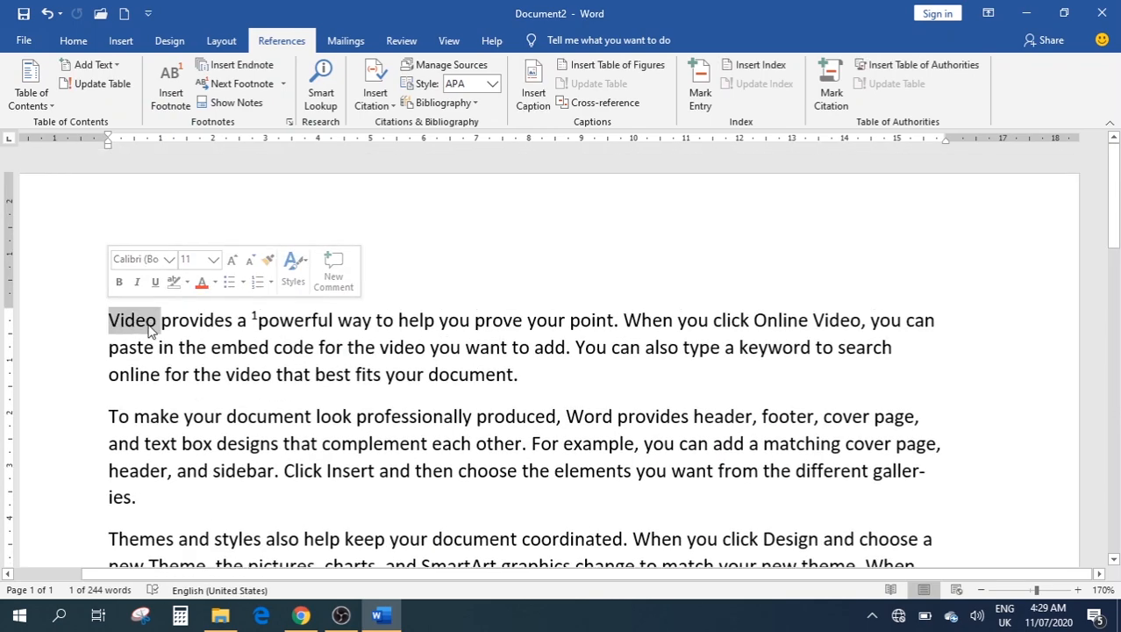
{"action": "key", "text": "Left"}
{"action": "key", "text": "Return"}
{"action": "key", "text": "Up"}
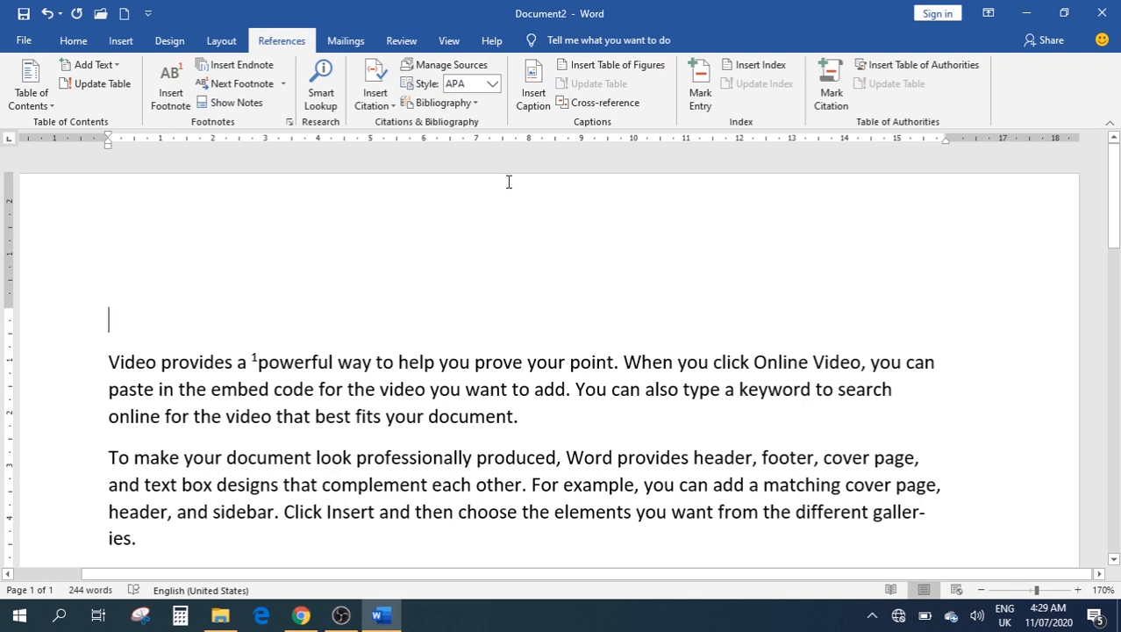
{"action": "left_click", "coordinate": [375, 94]}
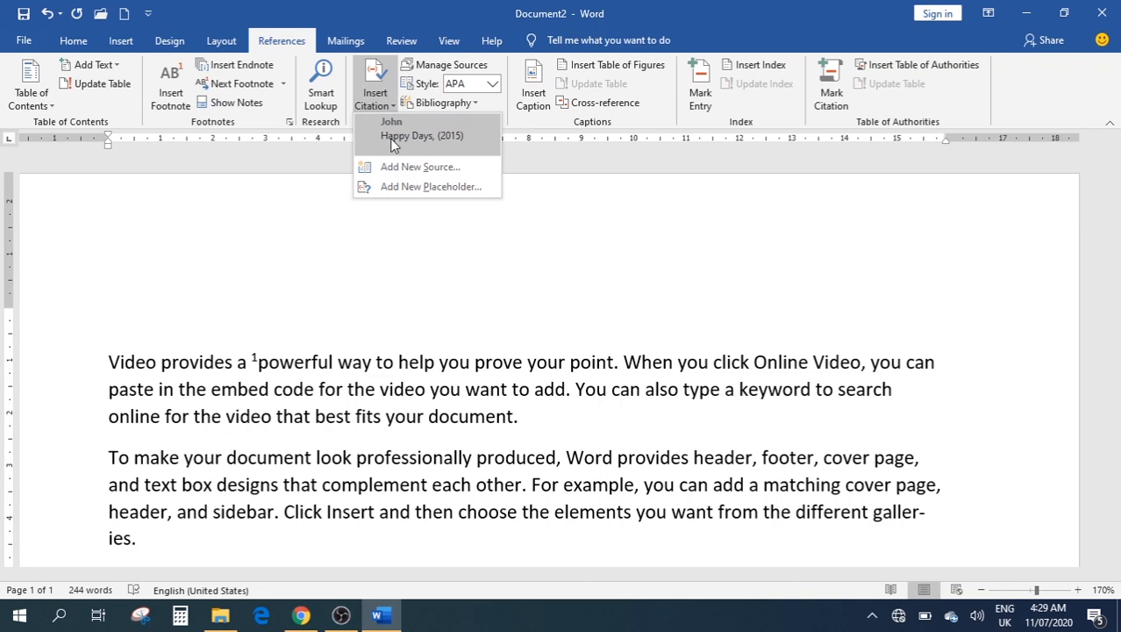
{"action": "left_click", "coordinate": [391, 138]}
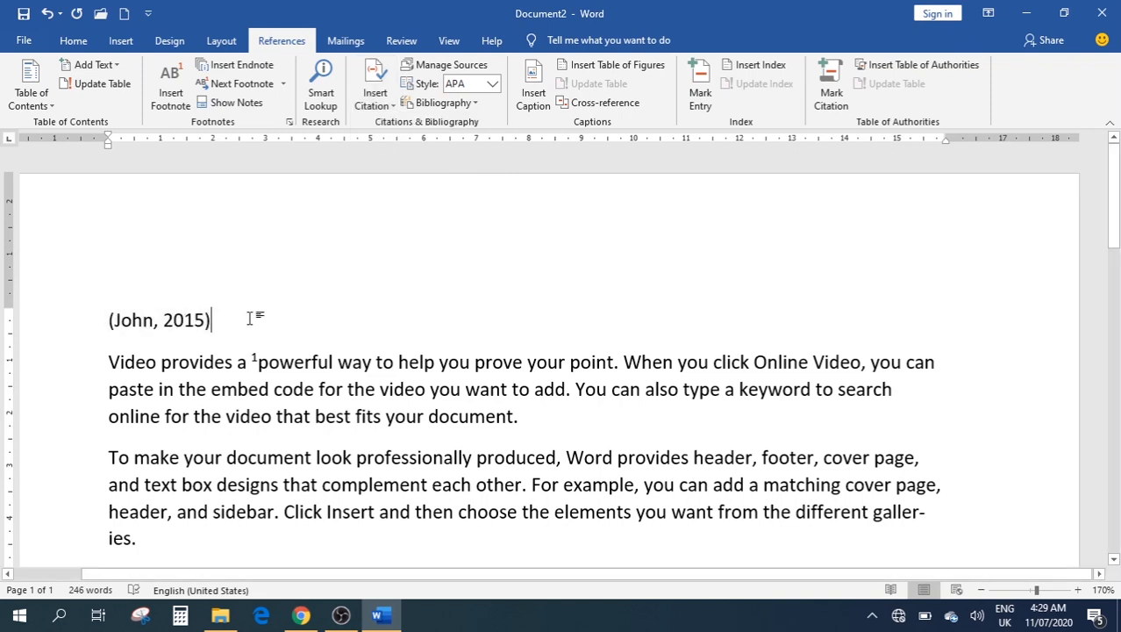
{"action": "left_click", "coordinate": [163, 320]}
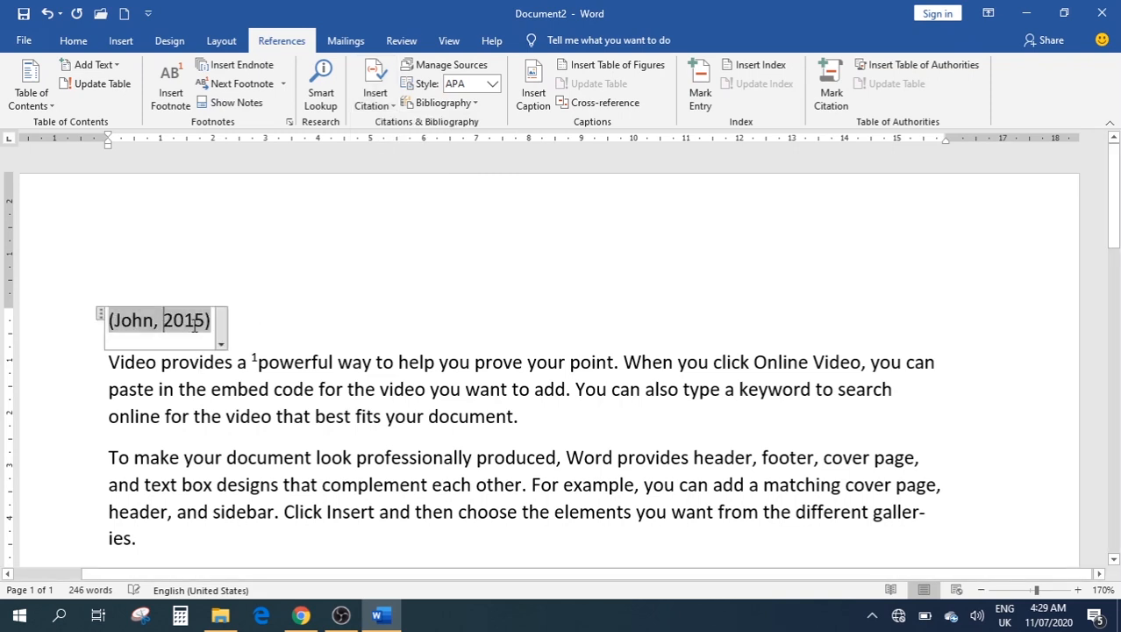
{"action": "left_click", "coordinate": [290, 326]}
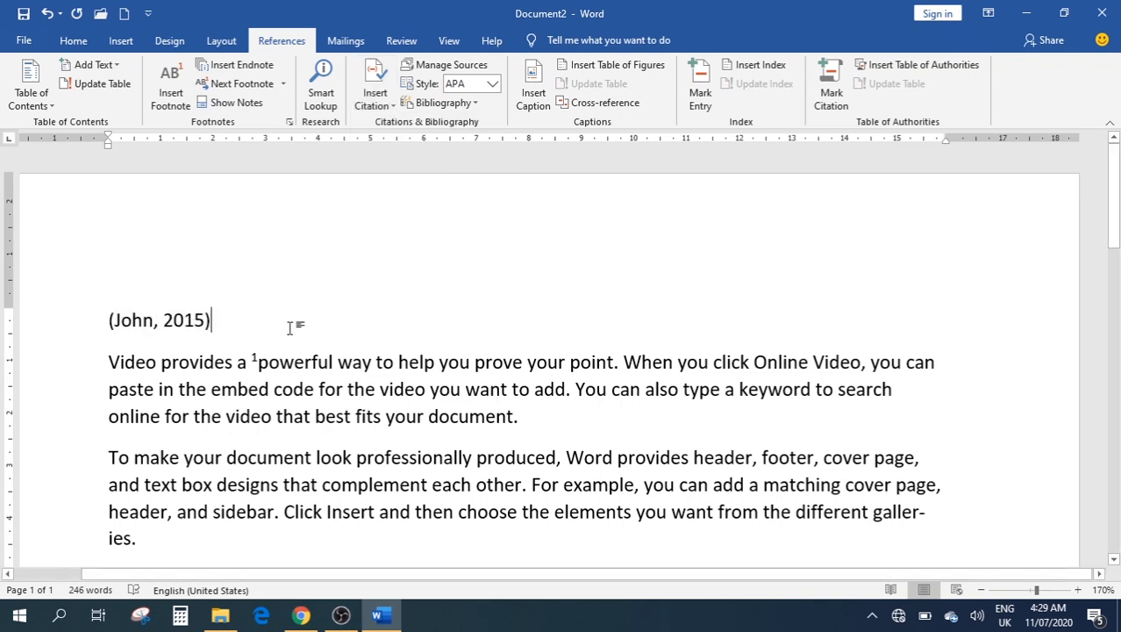
{"action": "left_click", "coordinate": [181, 325]}
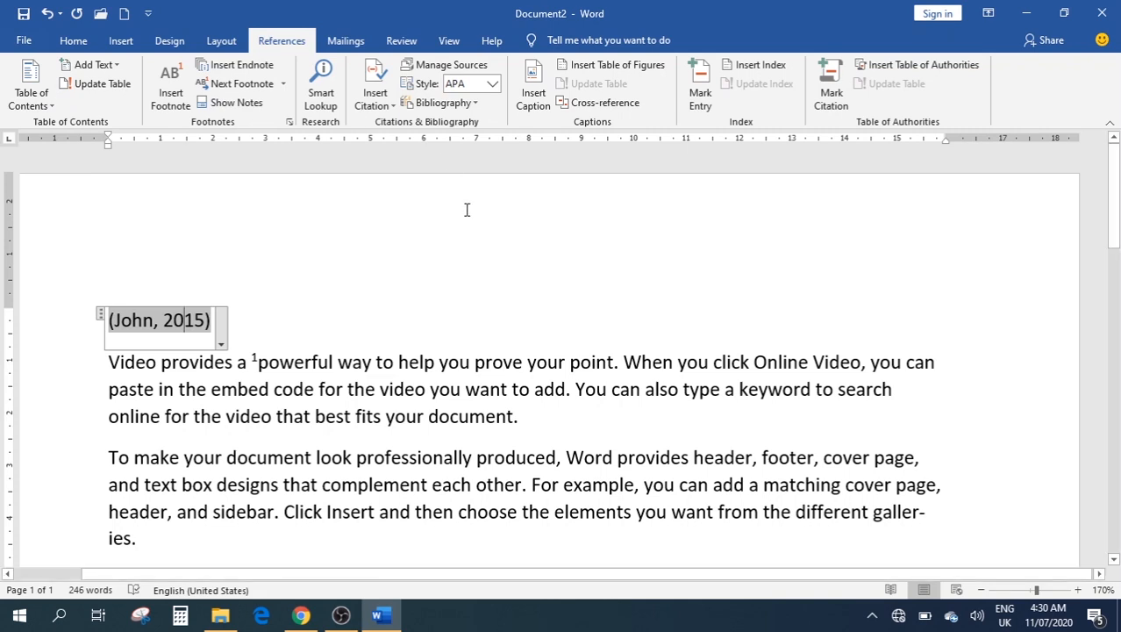
{"action": "left_click", "coordinate": [235, 320]}
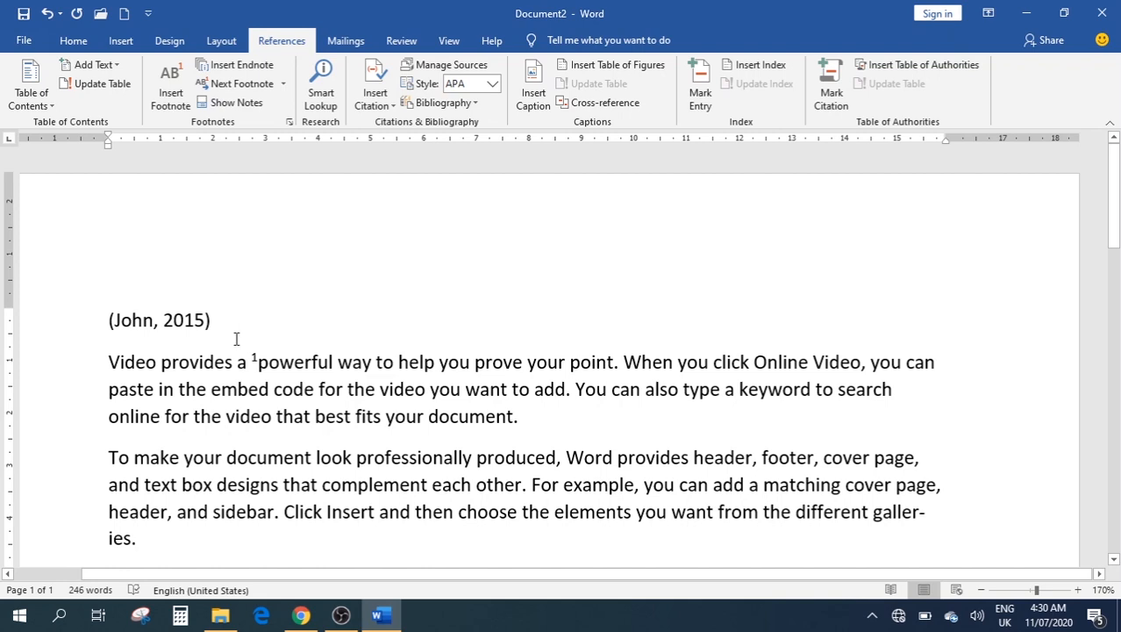
{"action": "key", "text": "BackSpace"}
{"action": "key", "text": "BackSpace"}
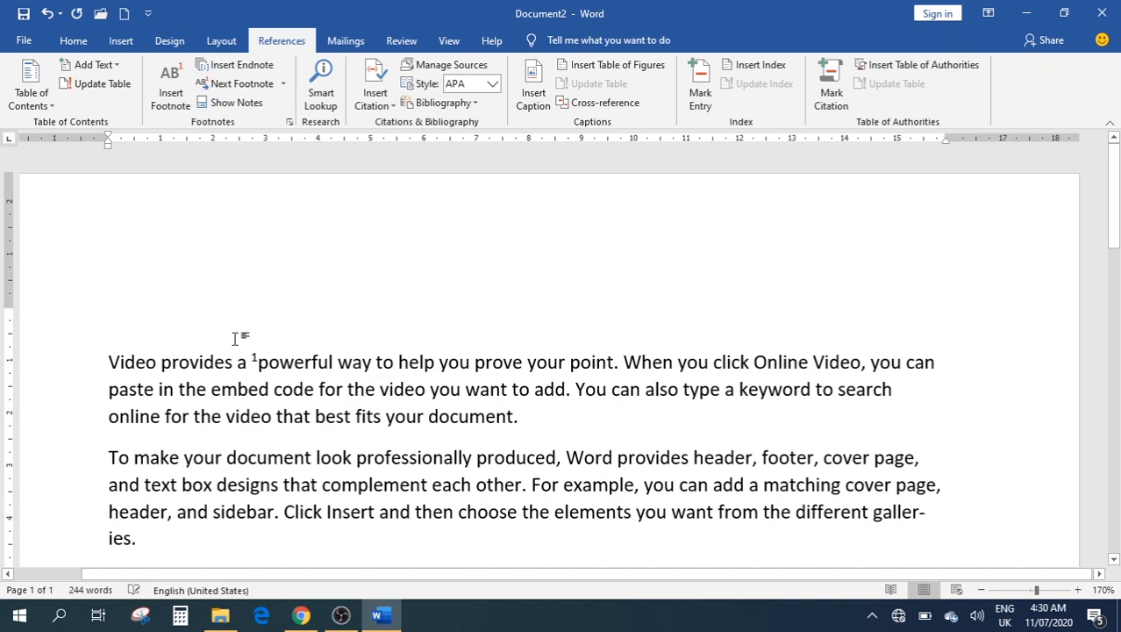
{"action": "key", "text": "Delete"}
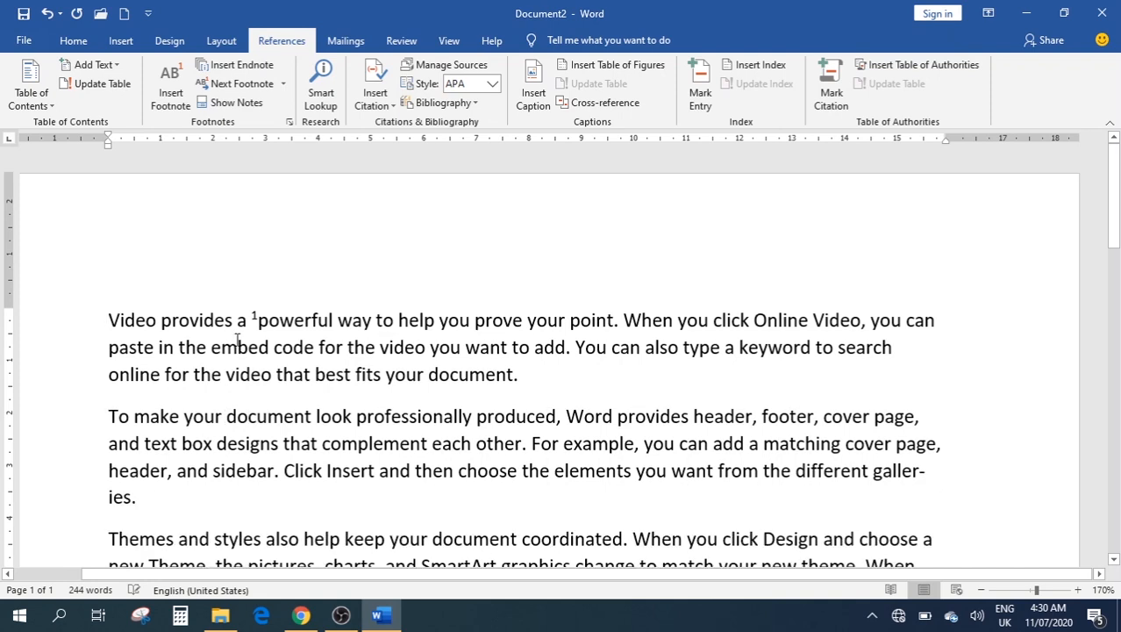
Start a Letters mail merge from the Mailings tab
{"action": "left_click", "coordinate": [347, 41]}
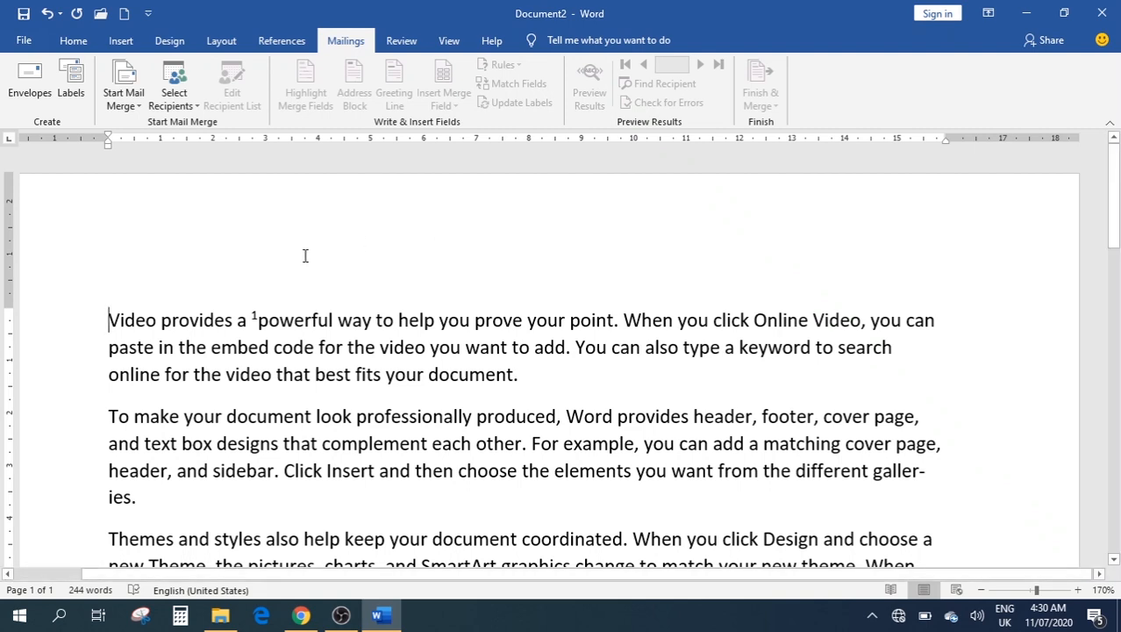
{"action": "left_click", "coordinate": [128, 106]}
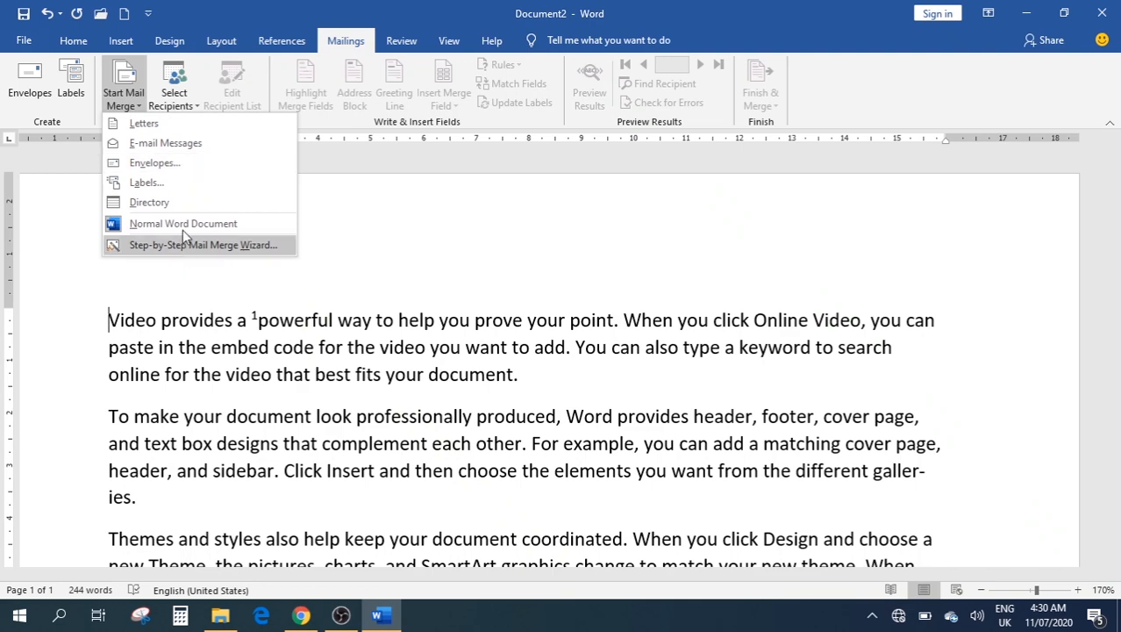
{"action": "left_click", "coordinate": [159, 128]}
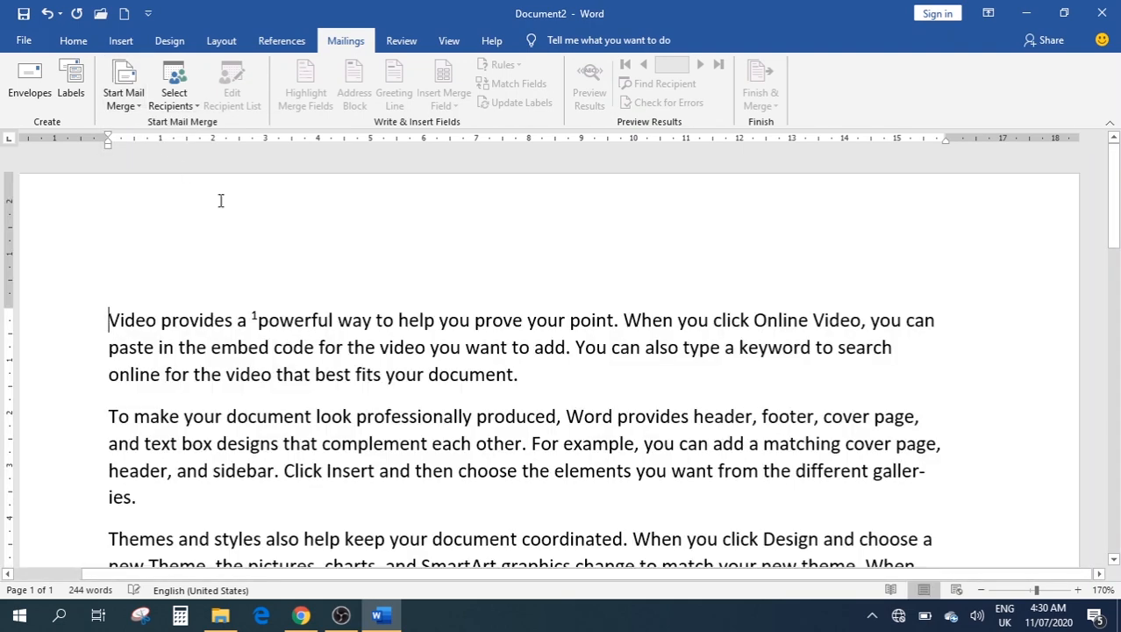
{"action": "scroll", "coordinate": [243, 220], "scroll_direction": "down", "scroll_amount": 15}
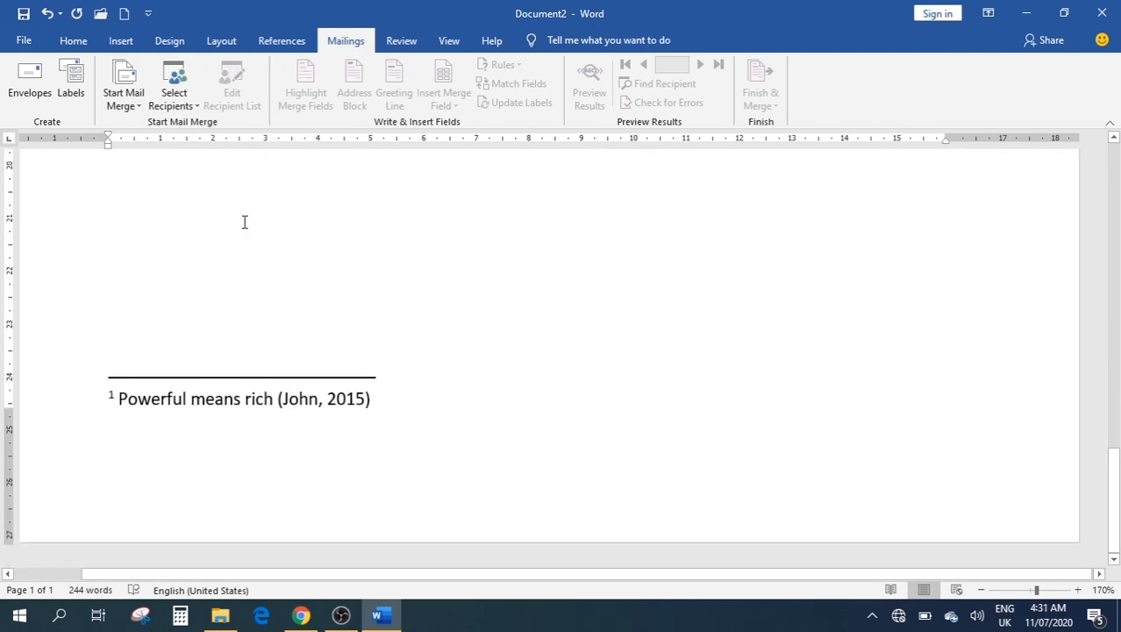
{"action": "scroll", "coordinate": [245, 222], "scroll_direction": "up", "scroll_amount": 15}
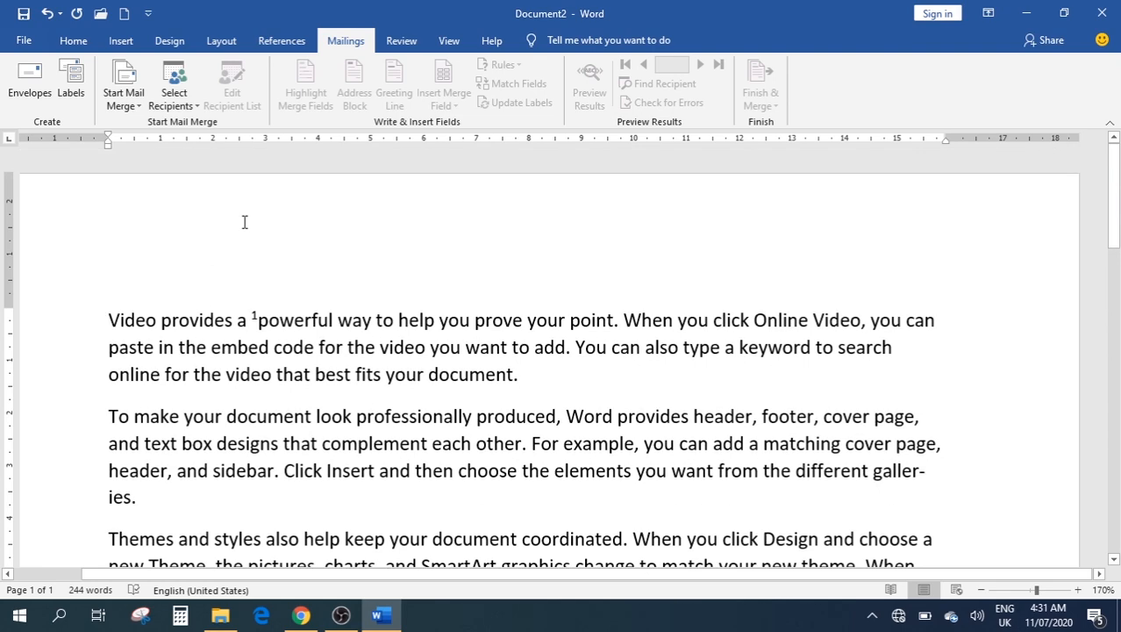
Delete all the document text and show the Select Recipients options
{"action": "key", "text": "ctrl+a"}
{"action": "key", "text": "Delete"}
{"action": "scroll", "coordinate": [752, 272], "scroll_direction": "down", "scroll_amount": 15}
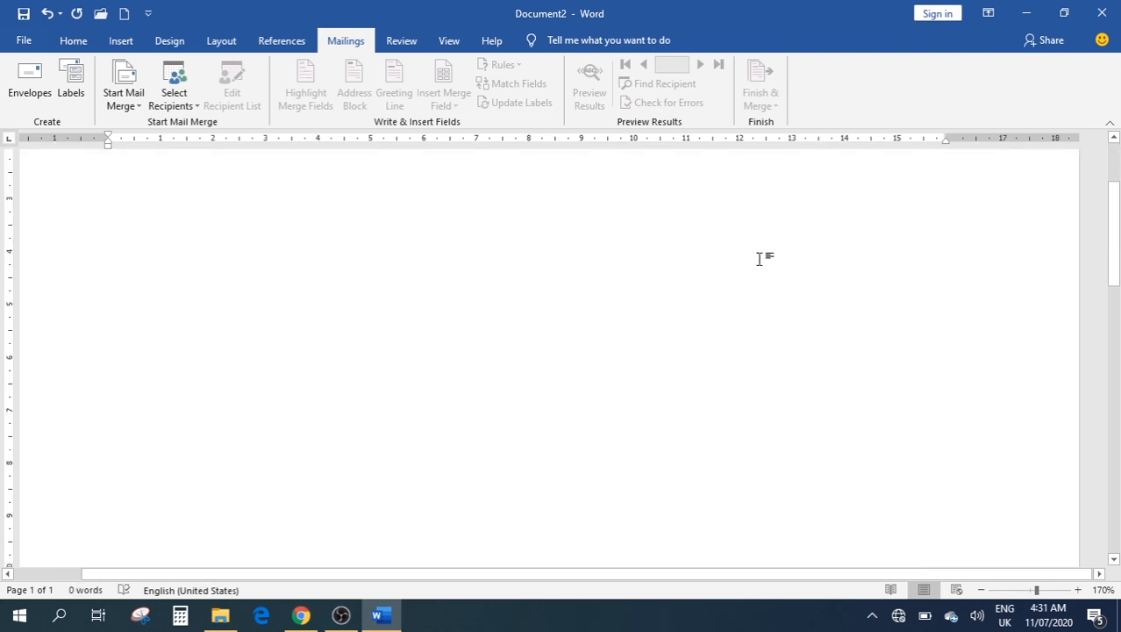
{"action": "scroll", "coordinate": [751, 271], "scroll_direction": "up", "scroll_amount": 15}
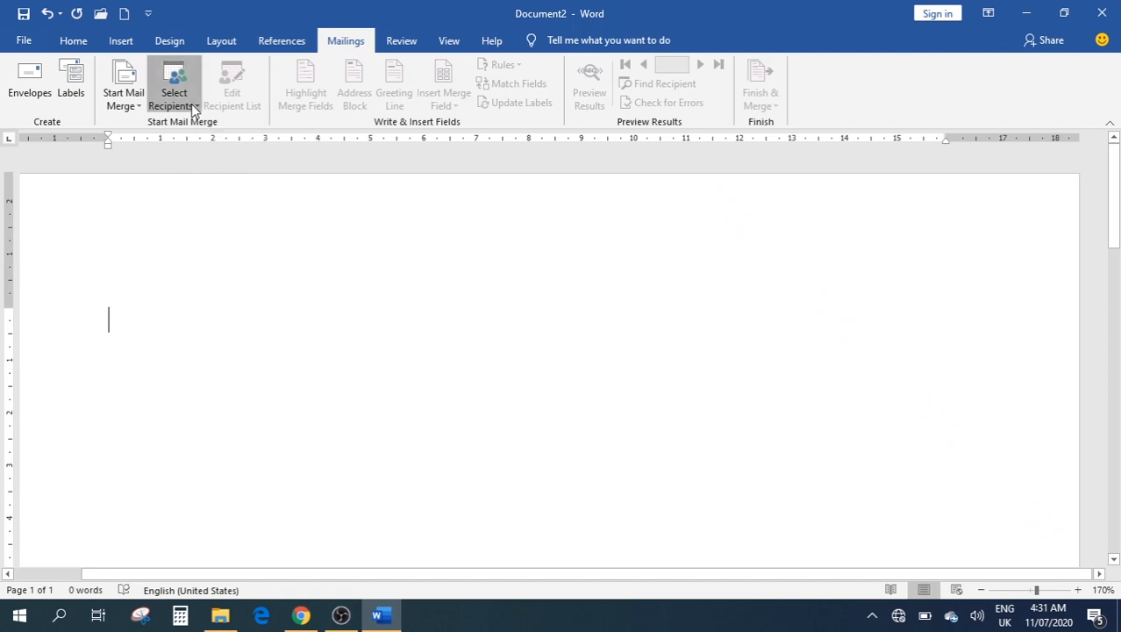
{"action": "left_click", "coordinate": [194, 105]}
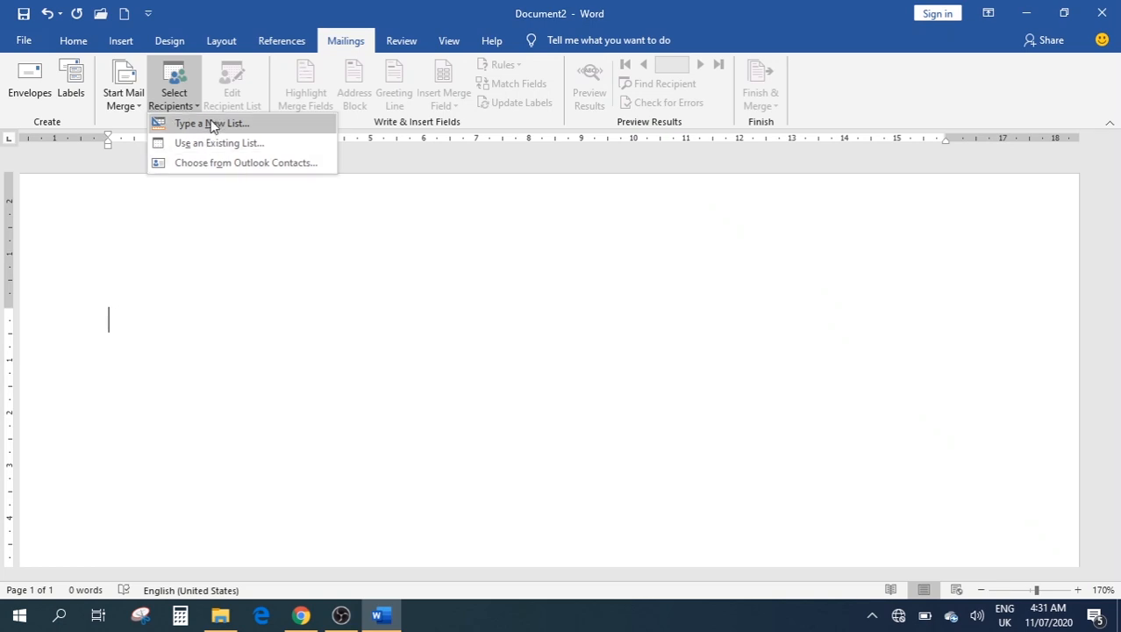
Start a new recipient list and delete its Title, Last Name and Address Line 1 columns
{"action": "left_click", "coordinate": [208, 123]}
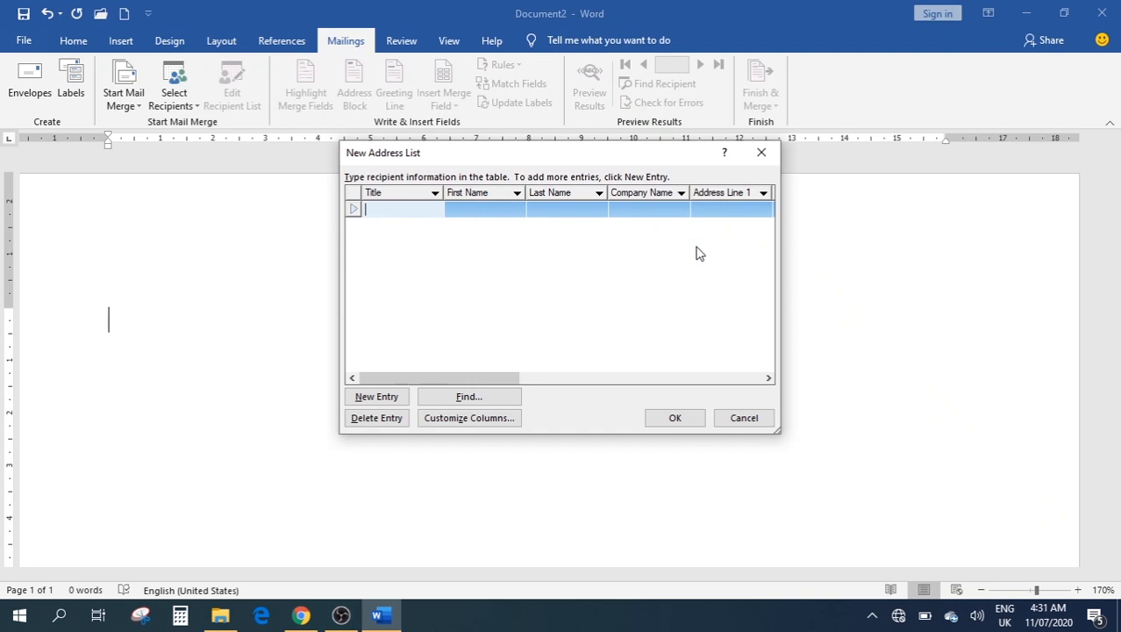
{"action": "left_click", "coordinate": [473, 420]}
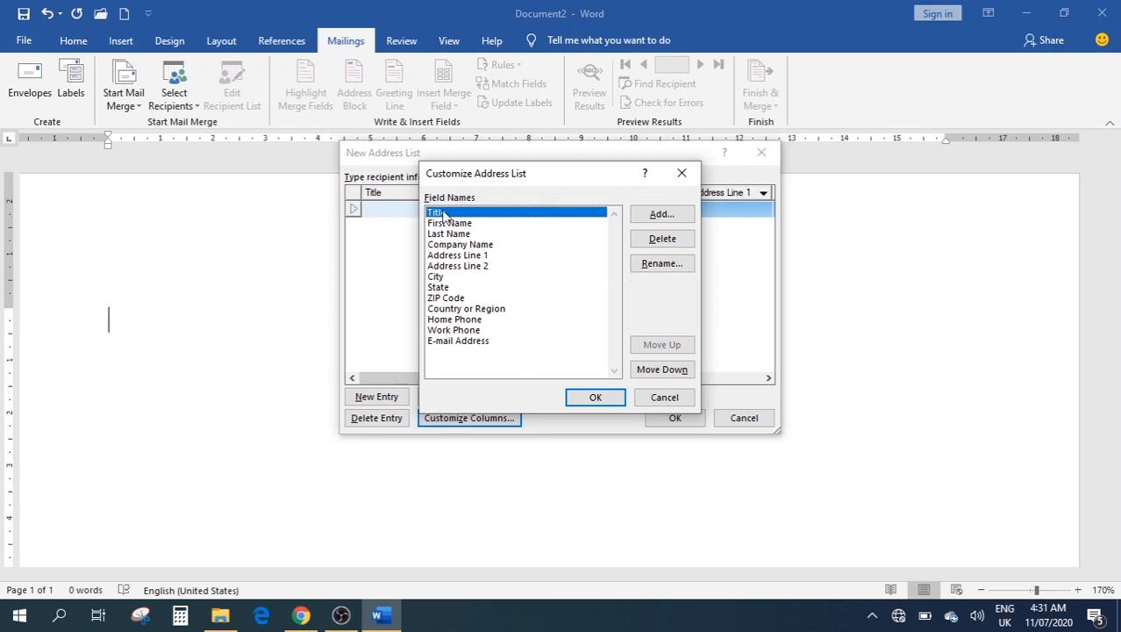
{"action": "left_click", "coordinate": [661, 237]}
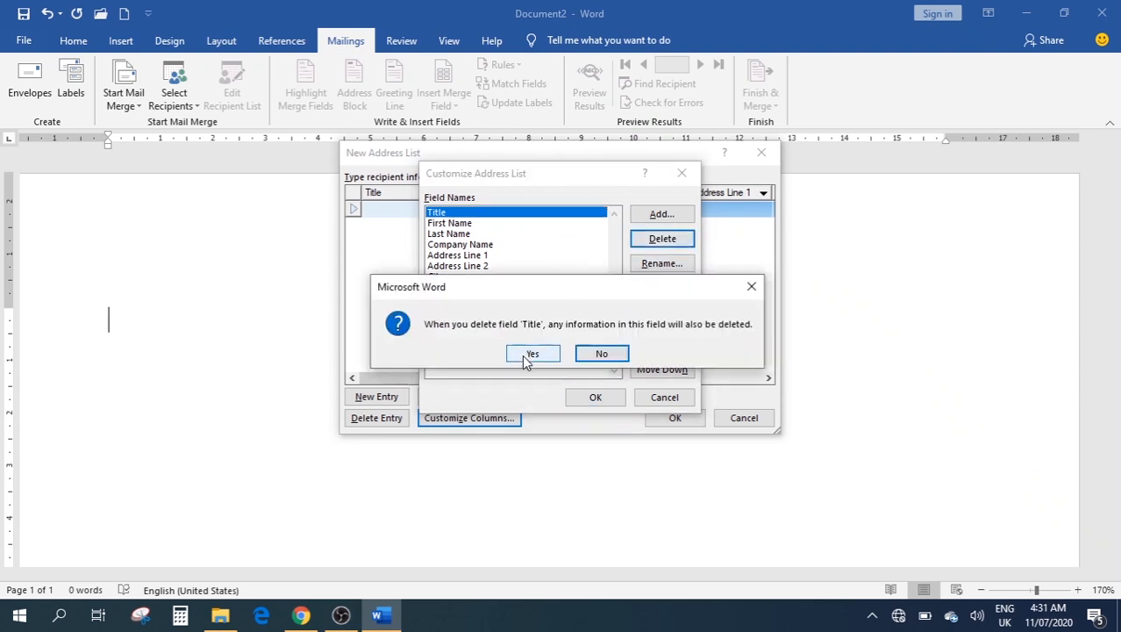
{"action": "left_click", "coordinate": [530, 354]}
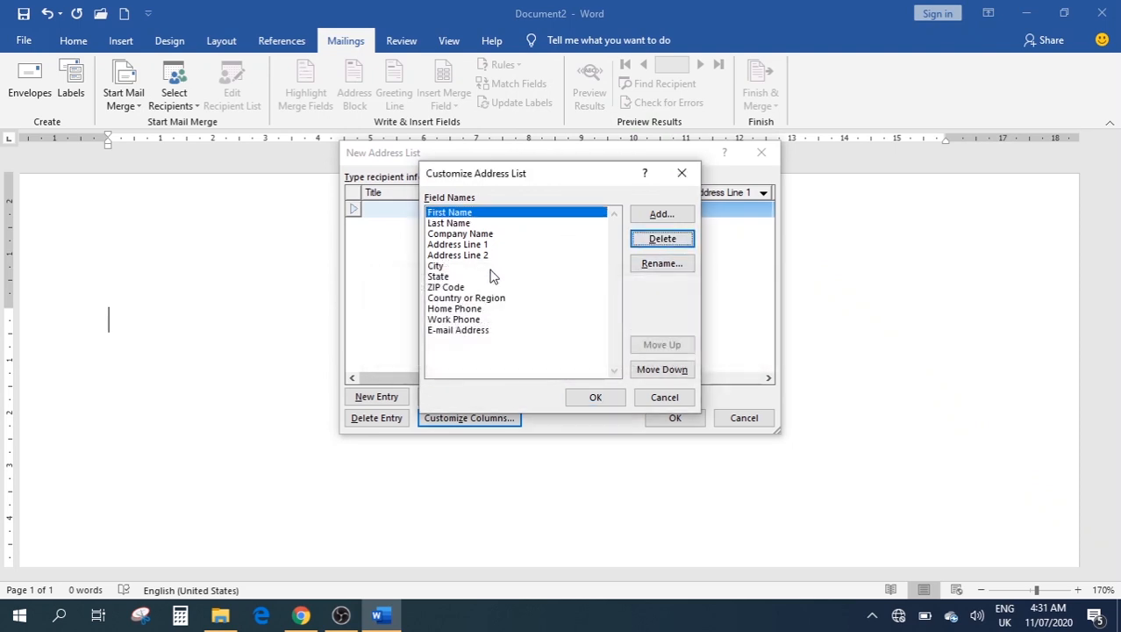
{"action": "left_click", "coordinate": [451, 223]}
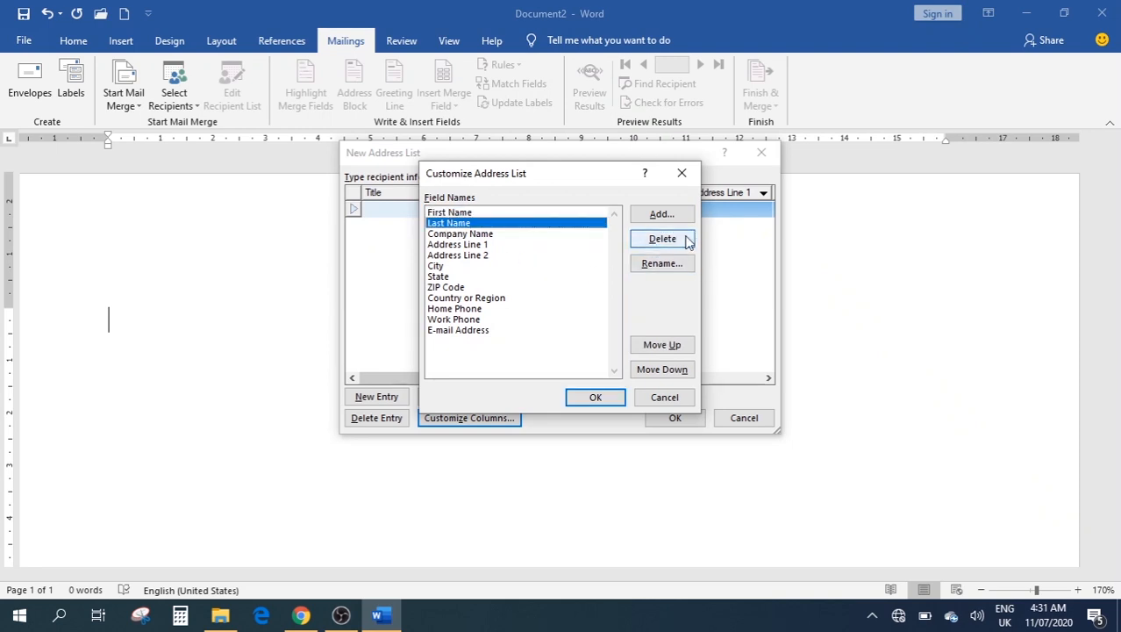
{"action": "left_click", "coordinate": [657, 245]}
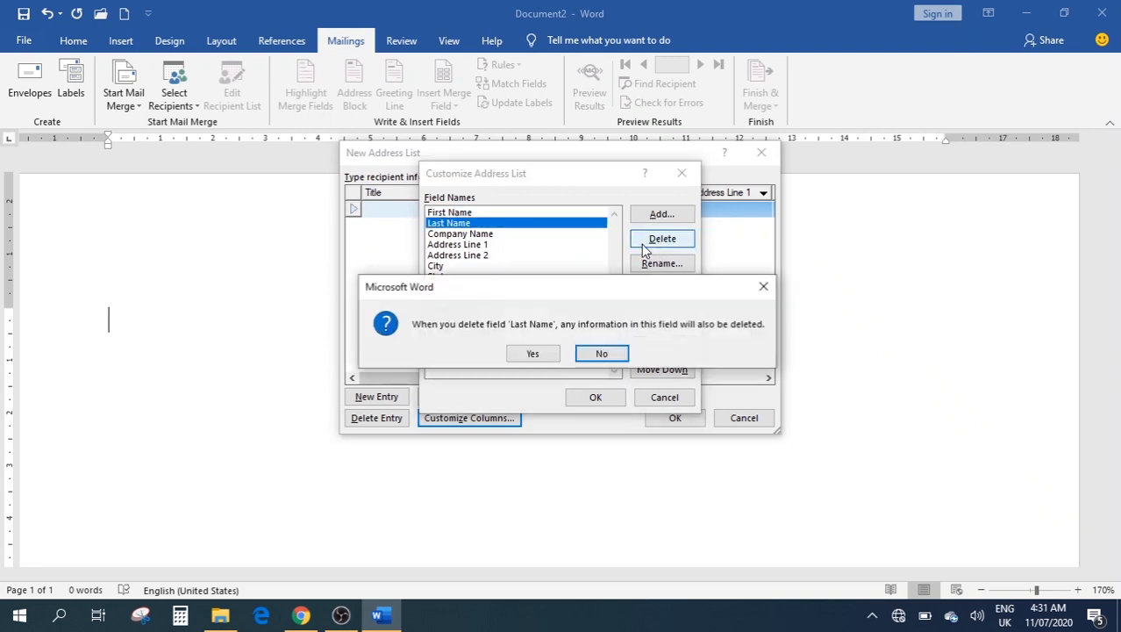
{"action": "left_click", "coordinate": [538, 353]}
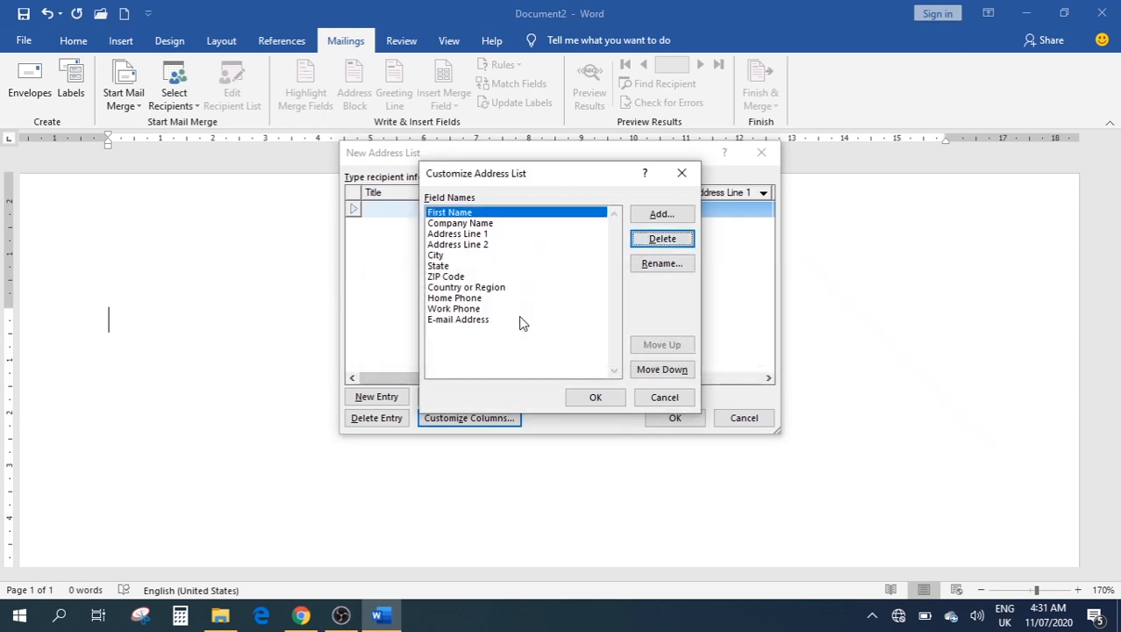
{"action": "left_click", "coordinate": [459, 237]}
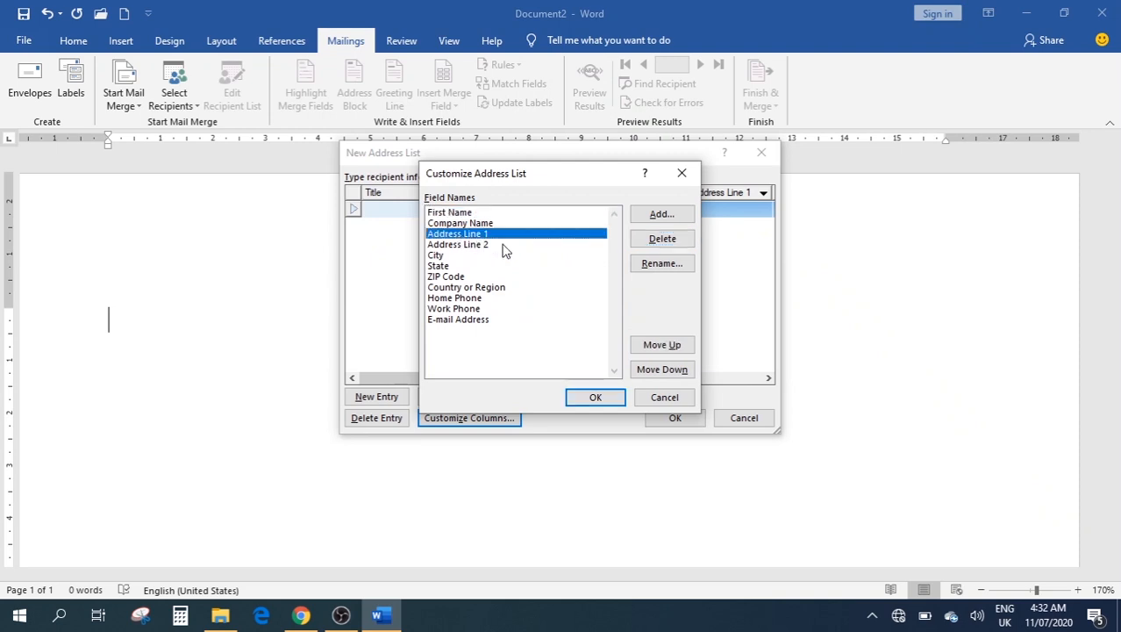
{"action": "left_click", "coordinate": [645, 243]}
{"action": "left_click", "coordinate": [534, 352]}
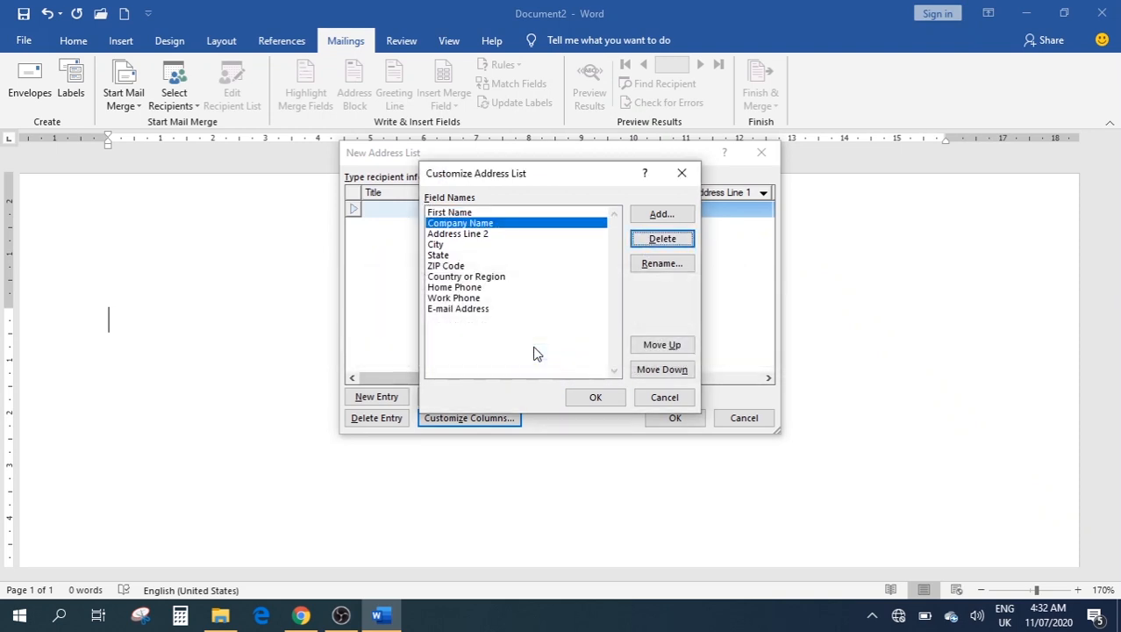
Rename the First Name column to Full Name and apply the customized columns
{"action": "left_click", "coordinate": [443, 226]}
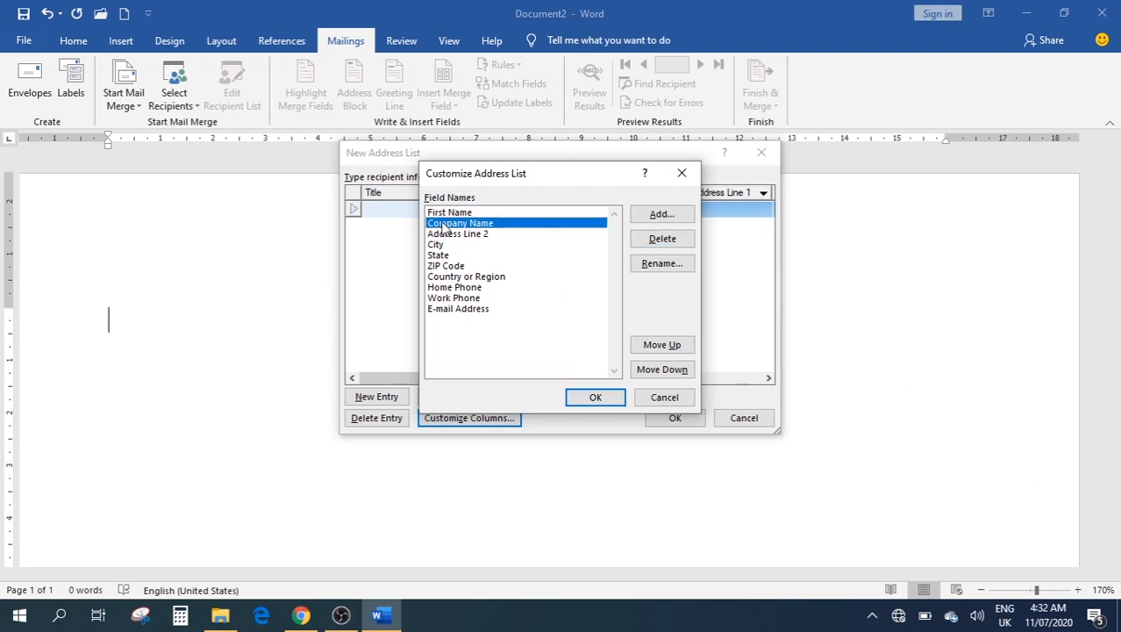
{"action": "left_click", "coordinate": [444, 213]}
{"action": "left_click", "coordinate": [639, 265]}
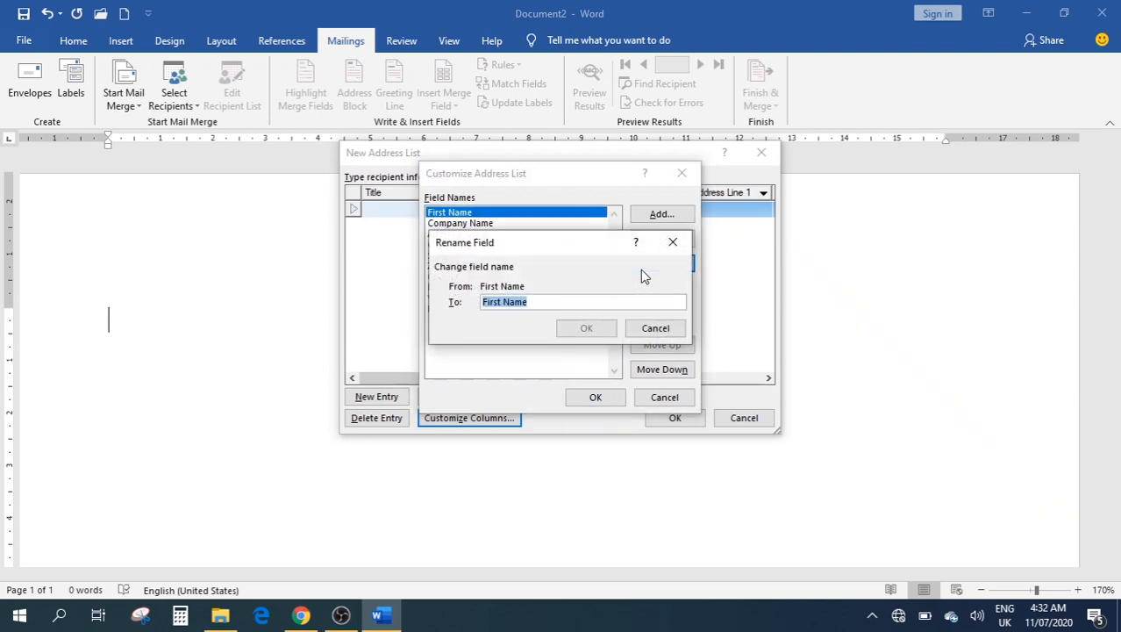
{"action": "type", "text": "Fu"}
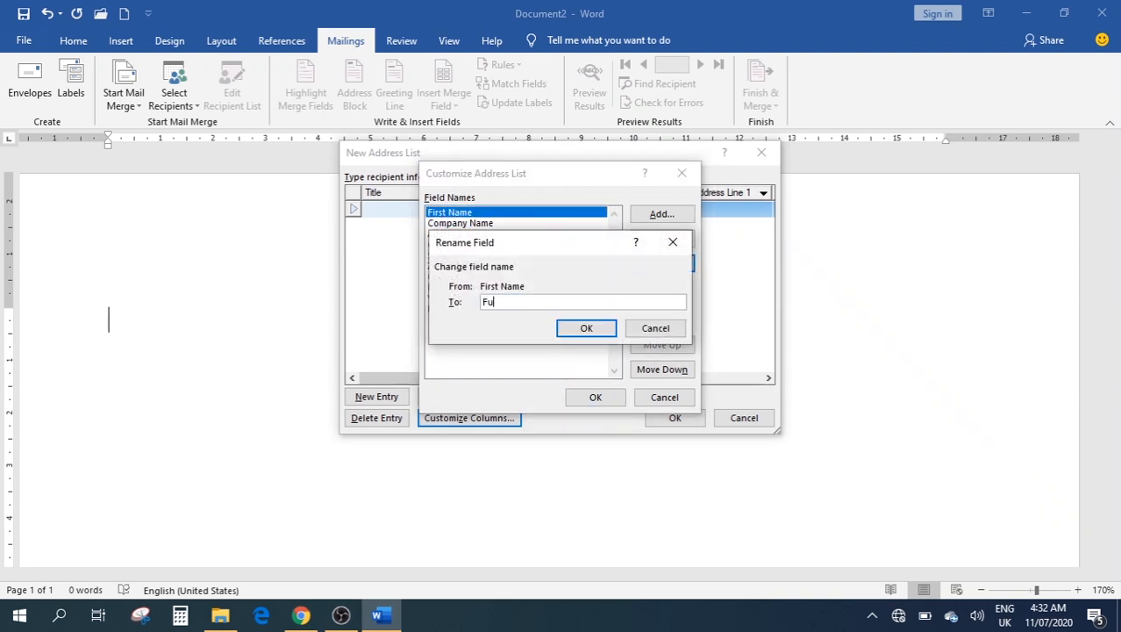
{"action": "type", "text": "ll Name"}
{"action": "left_click", "coordinate": [586, 327]}
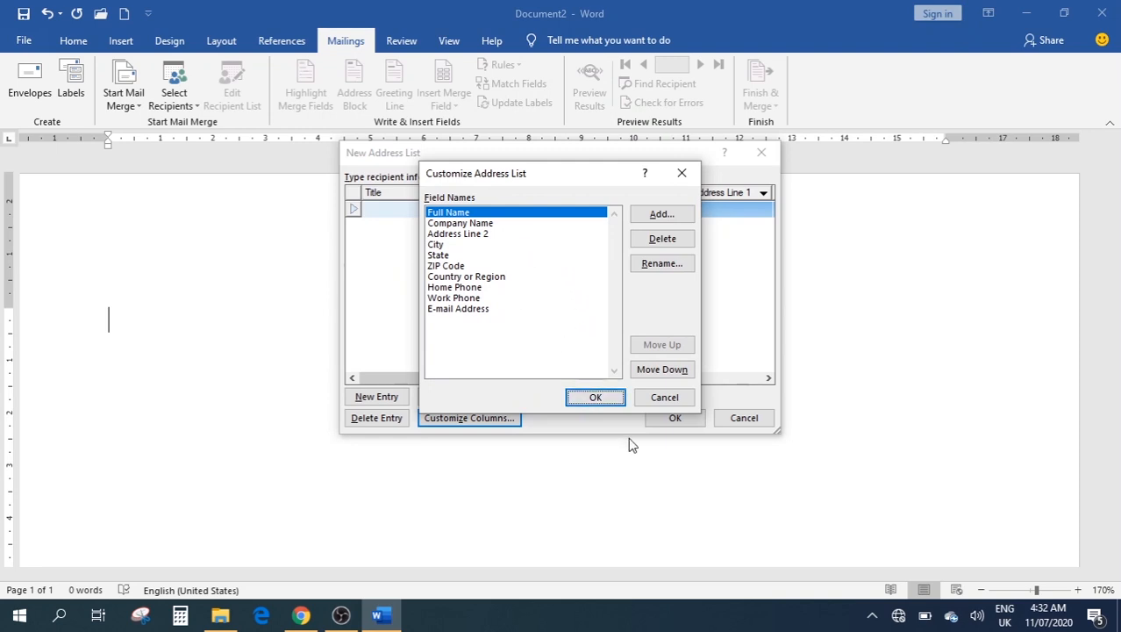
{"action": "left_click", "coordinate": [593, 397]}
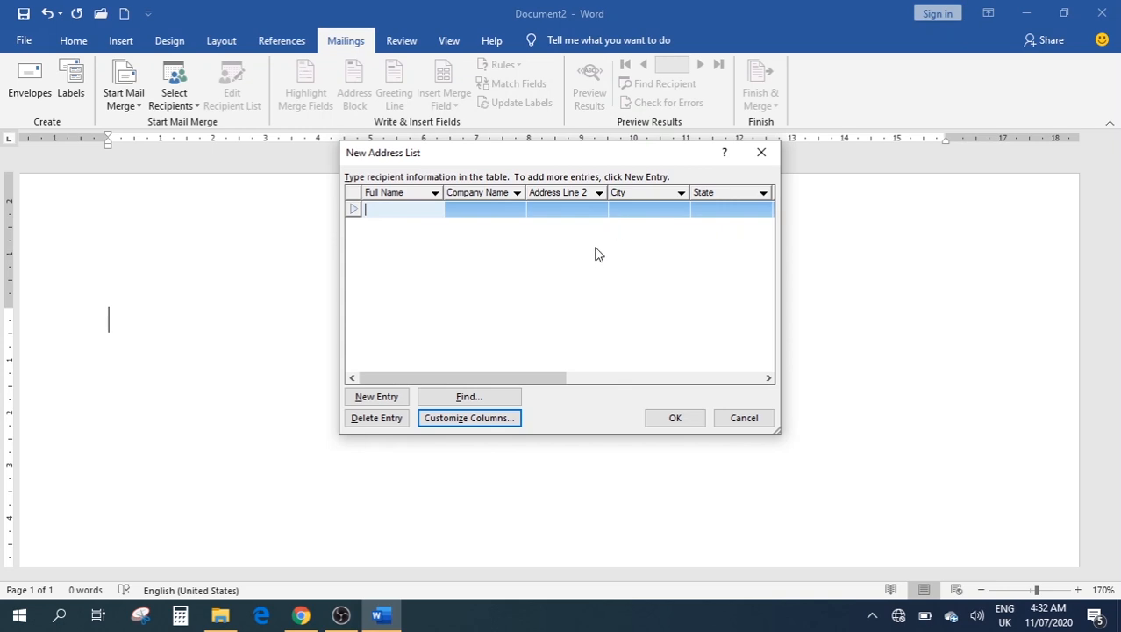
Close the new address list without saving it, returning to the blank document
{"action": "left_click", "coordinate": [675, 417]}
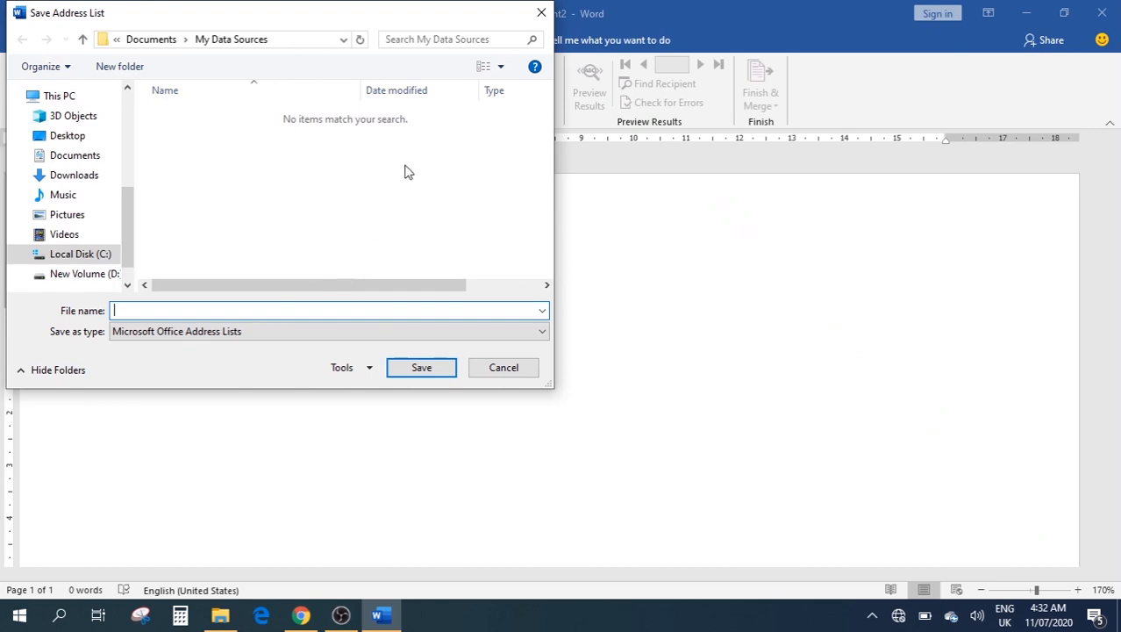
{"action": "left_click", "coordinate": [542, 11]}
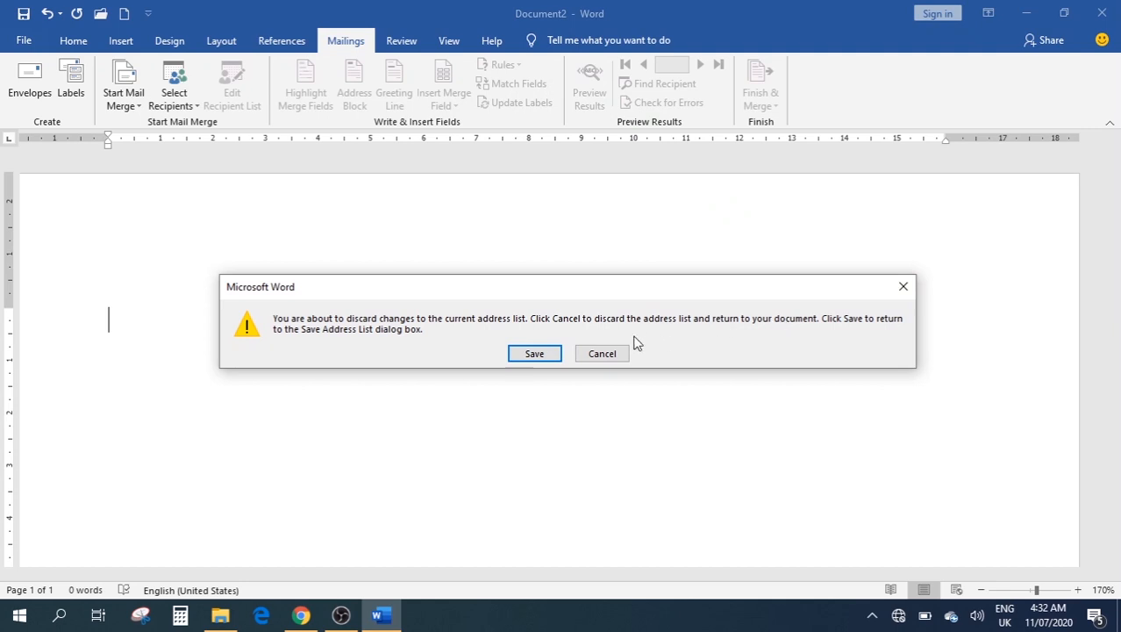
{"action": "left_click", "coordinate": [593, 352]}
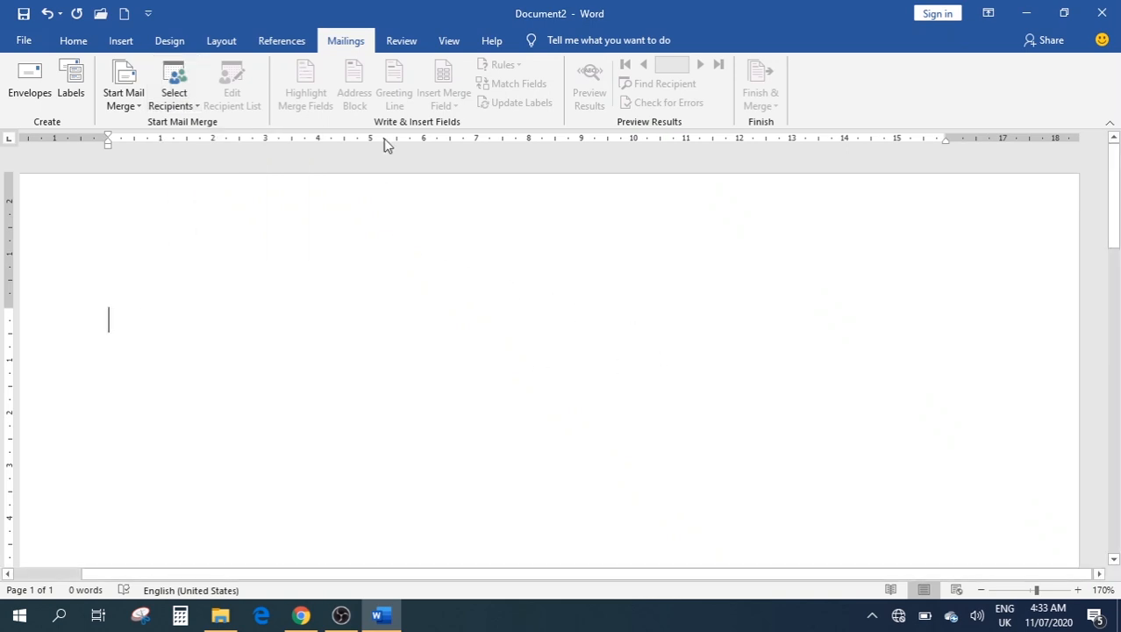
On the Review tab, type the misspelled word 'Peple' and place the caret after it
{"action": "left_click", "coordinate": [400, 41]}
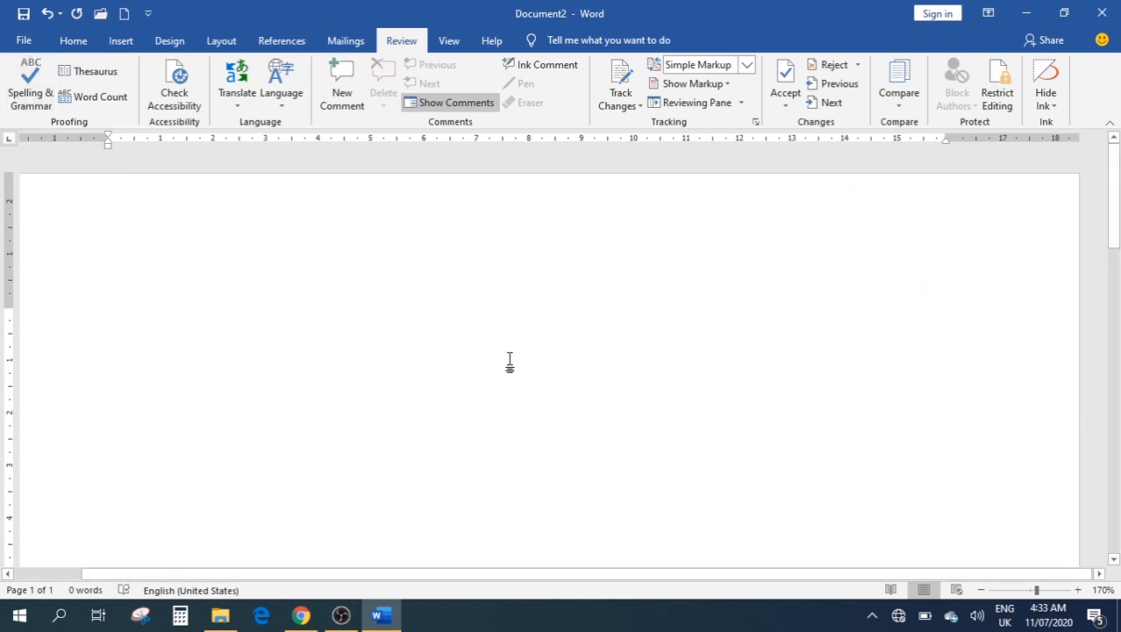
{"action": "type", "text": "P"}
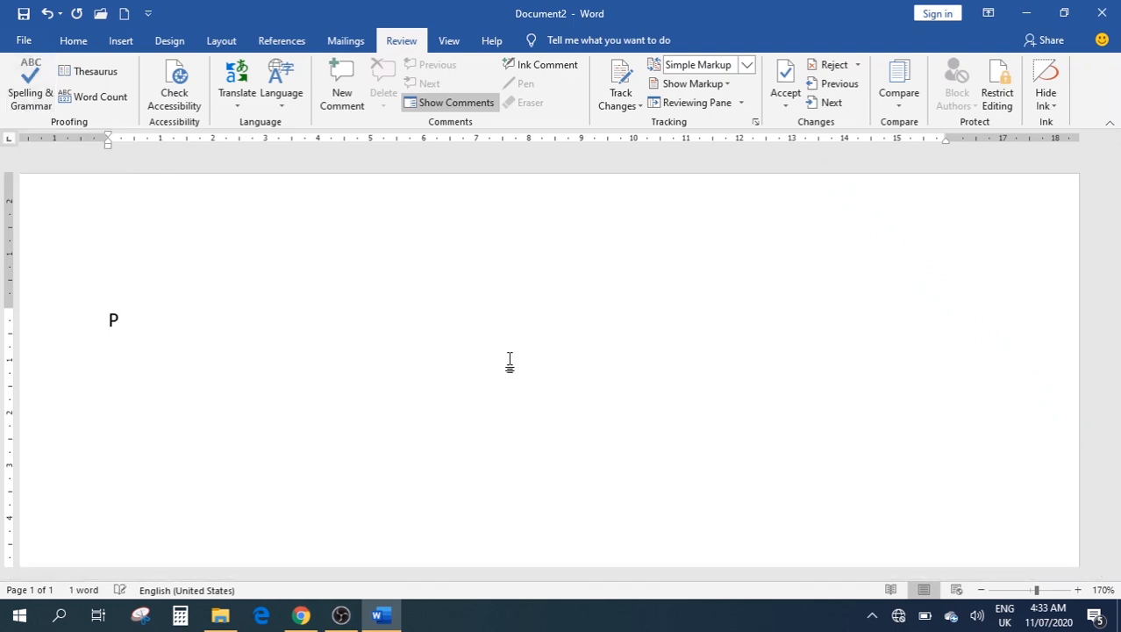
{"action": "type", "text": "eple"}
{"action": "key", "text": "Return"}
{"action": "key", "text": "Return"}
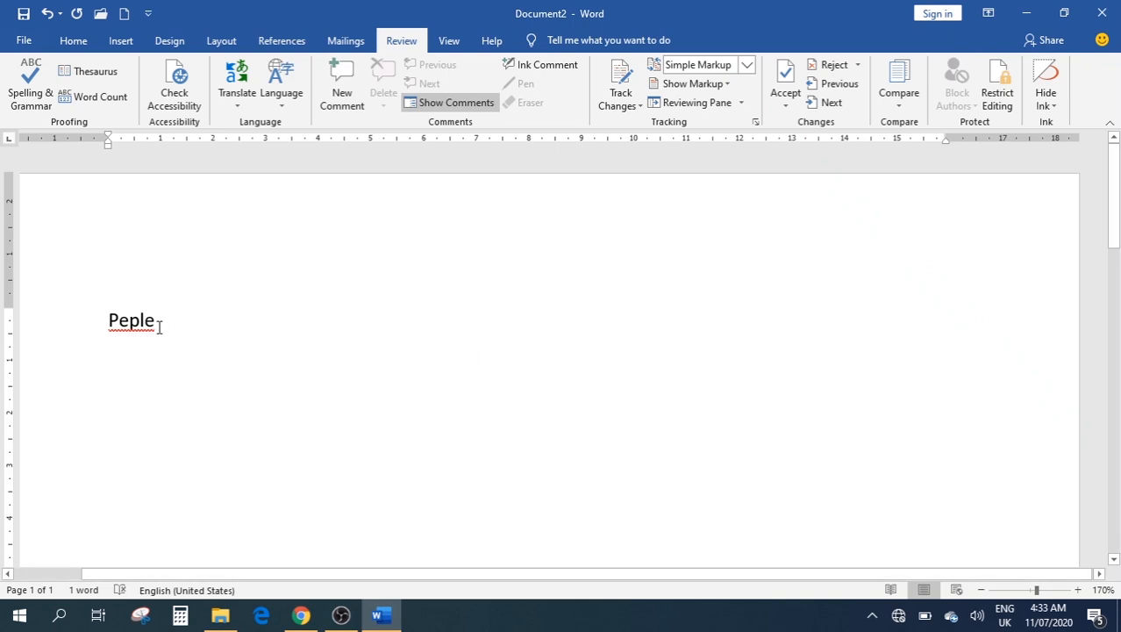
{"action": "left_click_drag", "start_coordinate": [159, 327], "coordinate": [100, 321]}
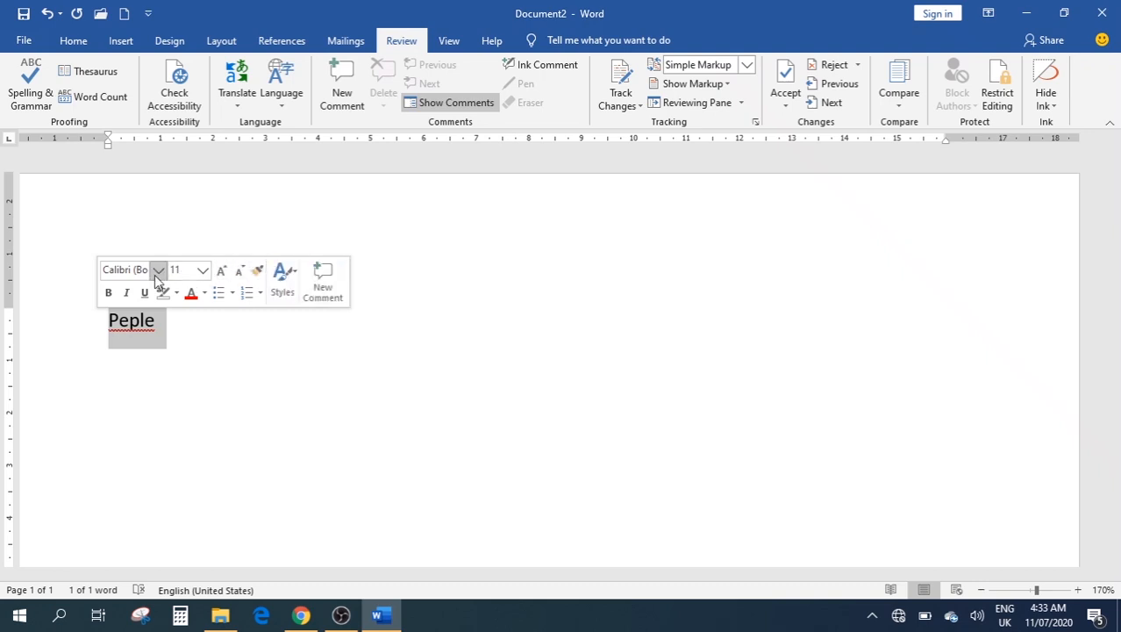
{"action": "left_click", "coordinate": [178, 329]}
{"action": "left_click_drag", "start_coordinate": [178, 329], "coordinate": [105, 328]}
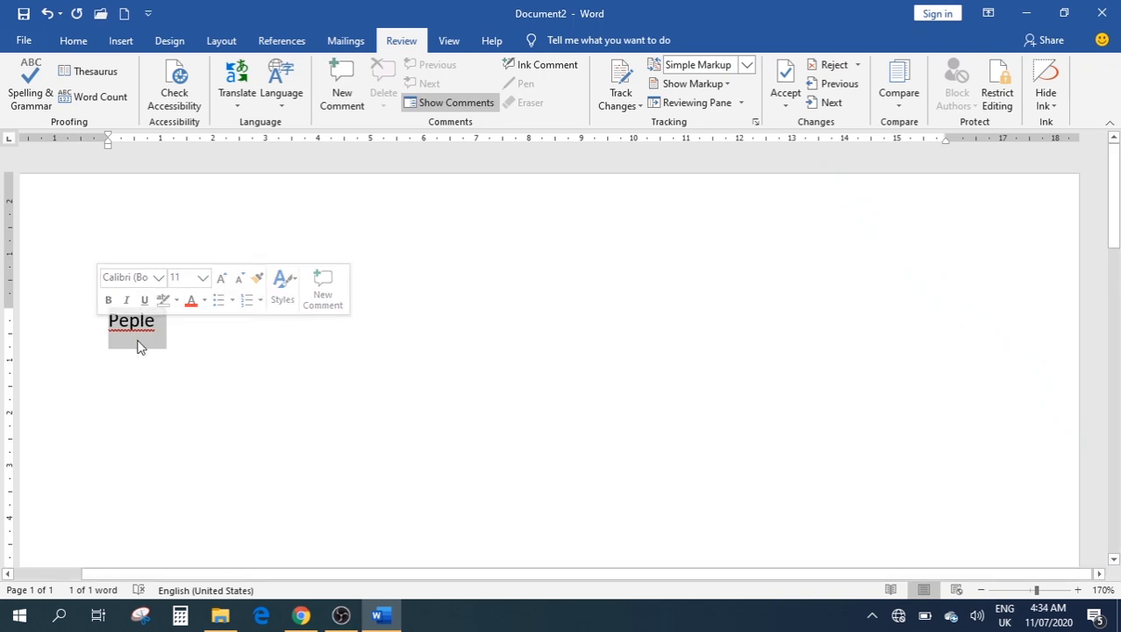
{"action": "left_click", "coordinate": [210, 343]}
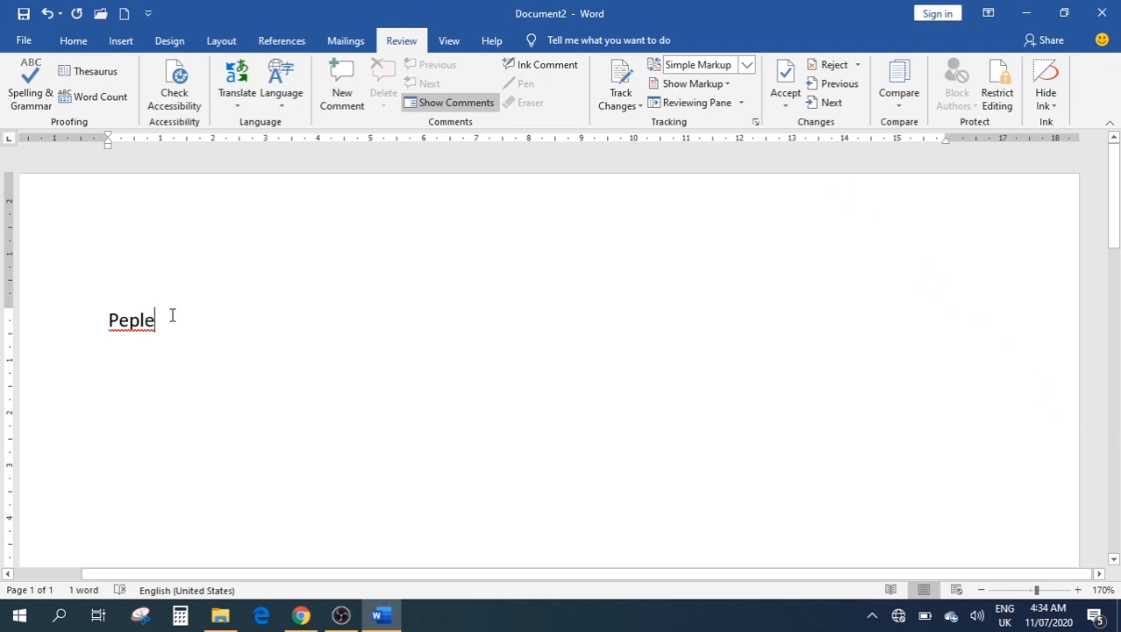
Start a spelling check and try the name 'Hanan' on a new line below Peple
{"action": "left_click", "coordinate": [32, 96]}
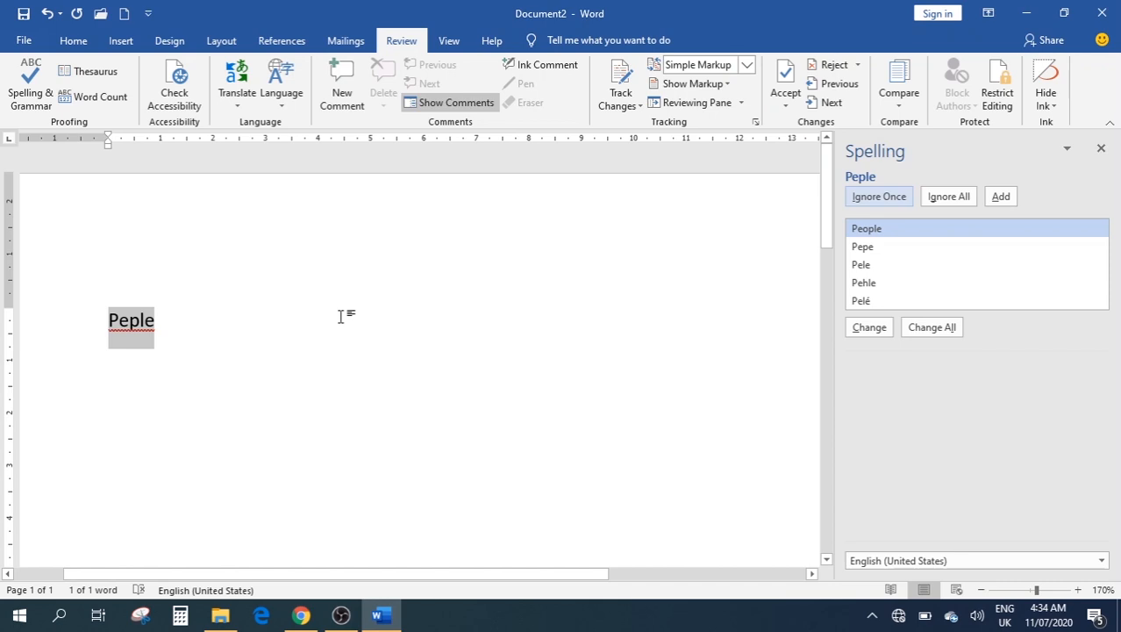
{"action": "left_click", "coordinate": [241, 320]}
{"action": "key", "text": "Return"}
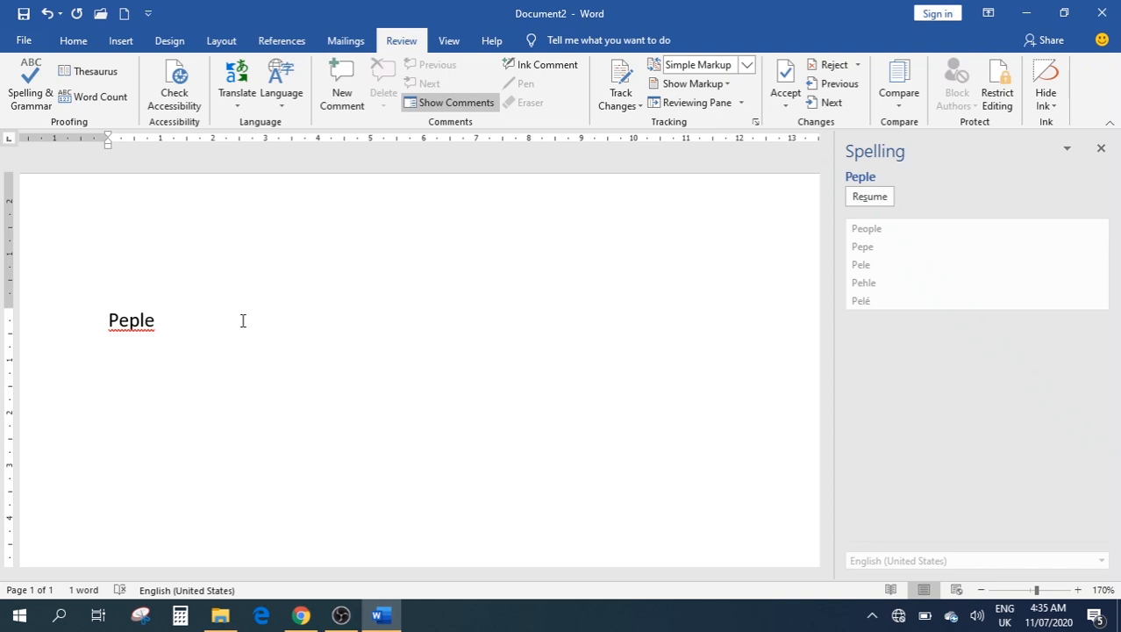
{"action": "type", "text": "Hanan"}
{"action": "key", "text": "Return"}
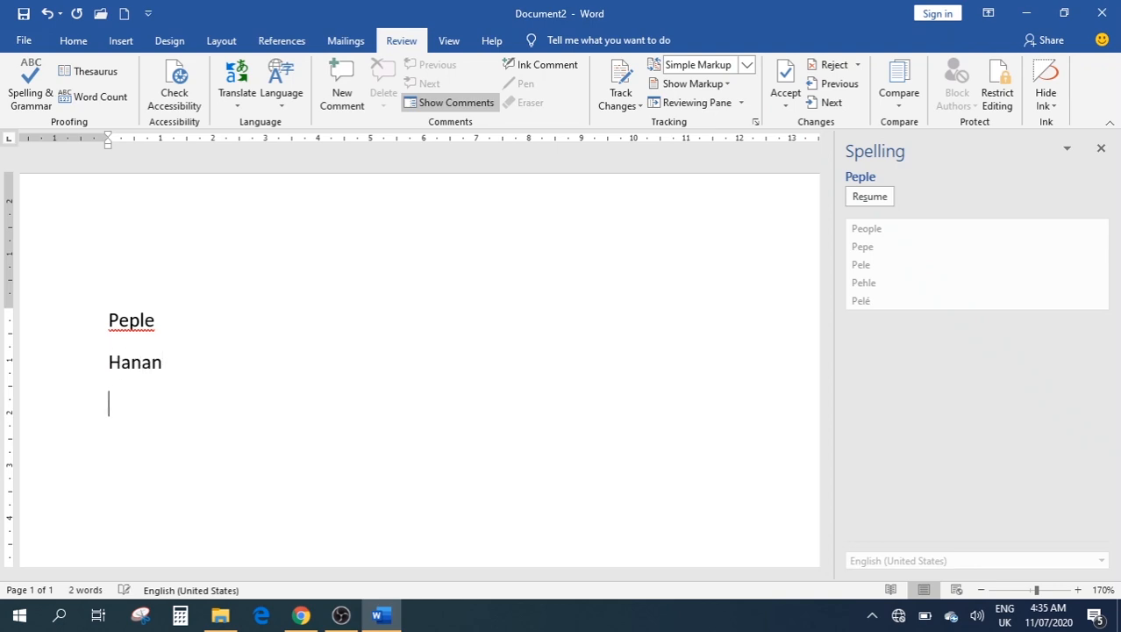
{"action": "key", "text": "BackSpace"}
{"action": "key", "text": "BackSpace"}
{"action": "key", "text": "BackSpace"}
{"action": "key", "text": "BackSpace"}
{"action": "key", "text": "BackSpace"}
{"action": "key", "text": "BackSpace"}
Try 'Hasan' and 'Priya', then settle on 'Neela' and select it for checking
{"action": "type", "text": "Hasan"}
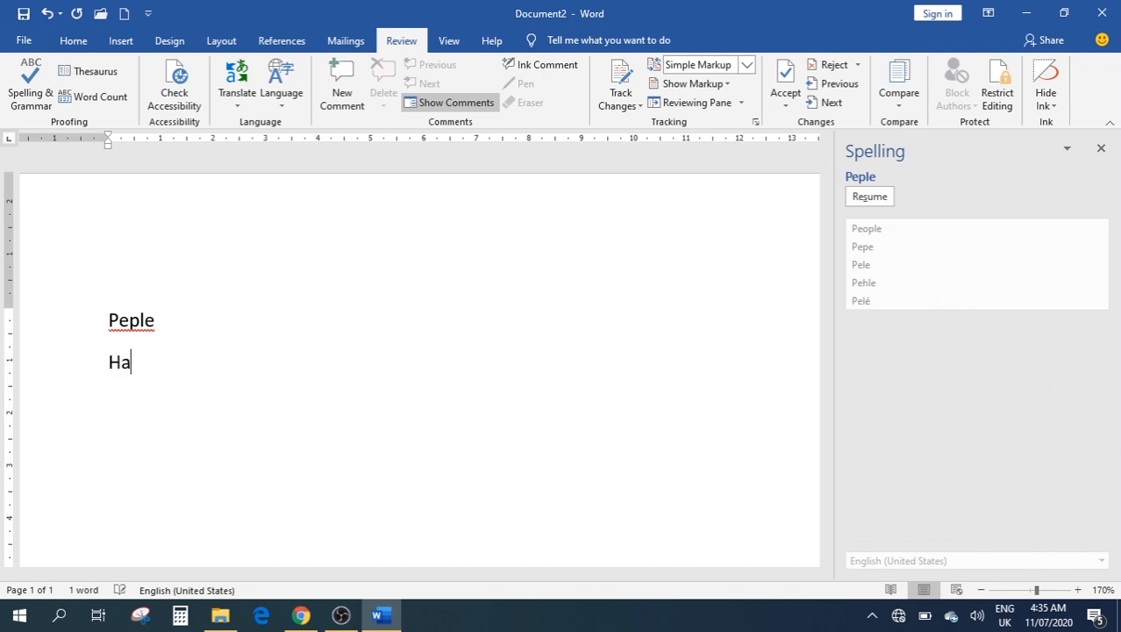
{"action": "key", "text": "Return"}
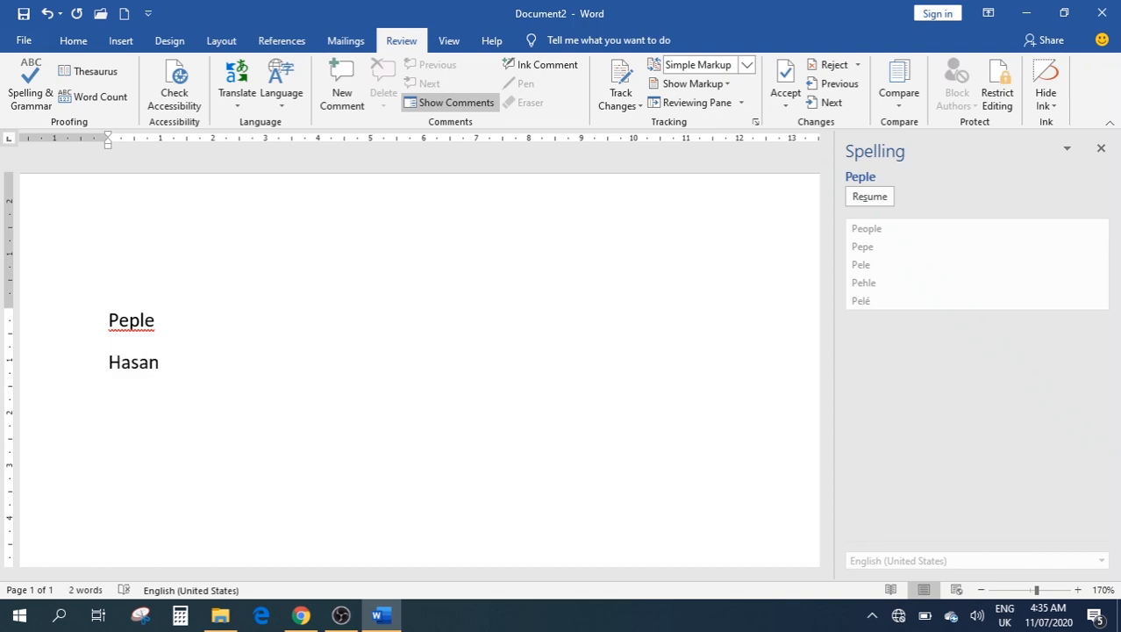
{"action": "key", "text": "BackSpace"}
{"action": "key", "text": "BackSpace"}
{"action": "key", "text": "BackSpace"}
{"action": "key", "text": "BackSpace"}
{"action": "key", "text": "BackSpace"}
{"action": "key", "text": "BackSpace"}
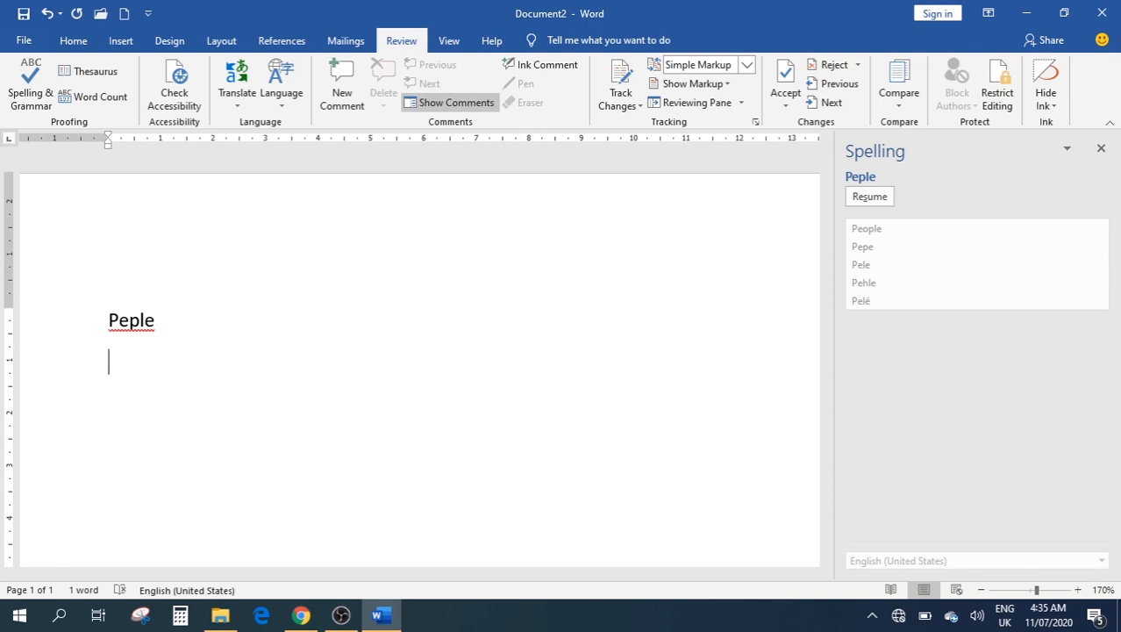
{"action": "type", "text": "Pr"}
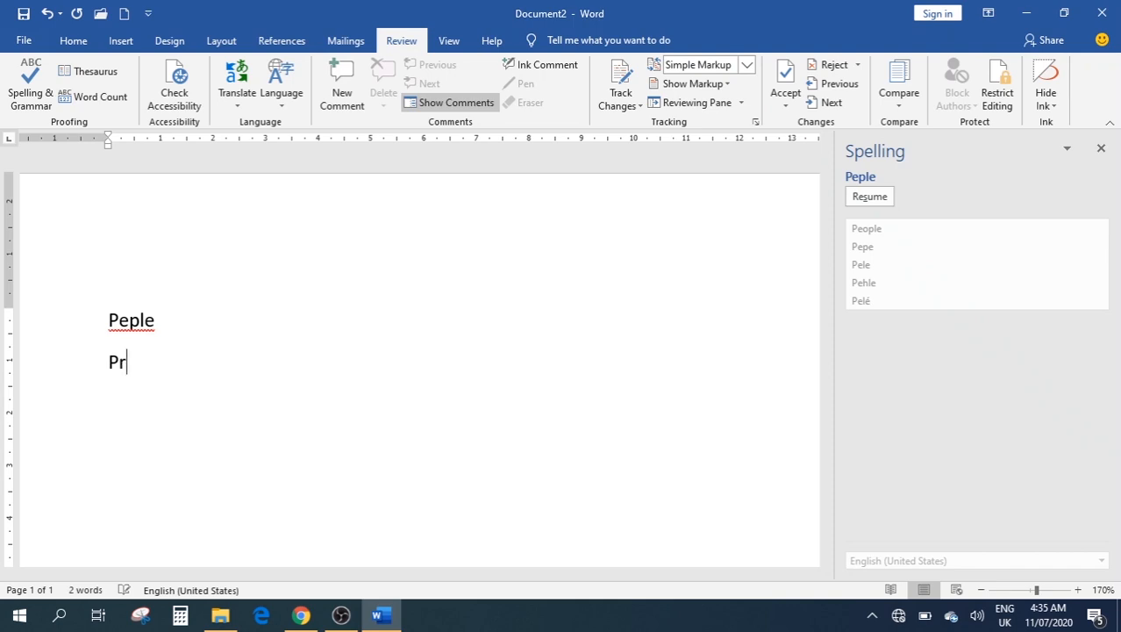
{"action": "type", "text": "iya"}
{"action": "key", "text": "Return"}
{"action": "key", "text": "BackSpace"}
{"action": "key", "text": "BackSpace"}
{"action": "key", "text": "BackSpace"}
{"action": "key", "text": "BackSpace"}
{"action": "key", "text": "BackSpace"}
{"action": "key", "text": "BackSpace"}
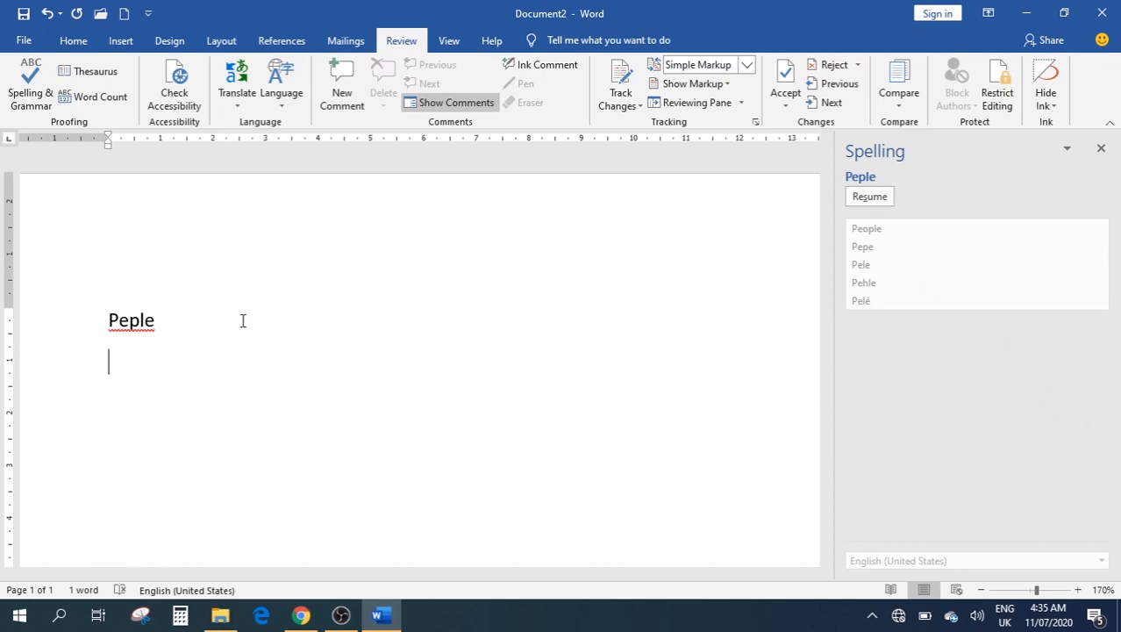
{"action": "type", "text": "N"}
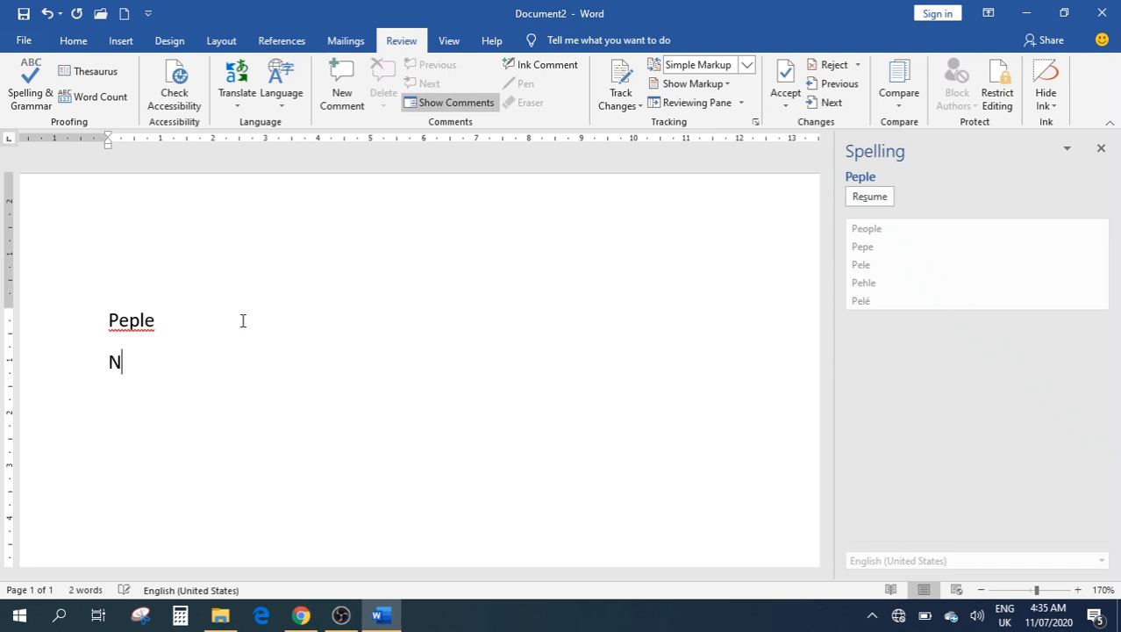
{"action": "type", "text": "eela"}
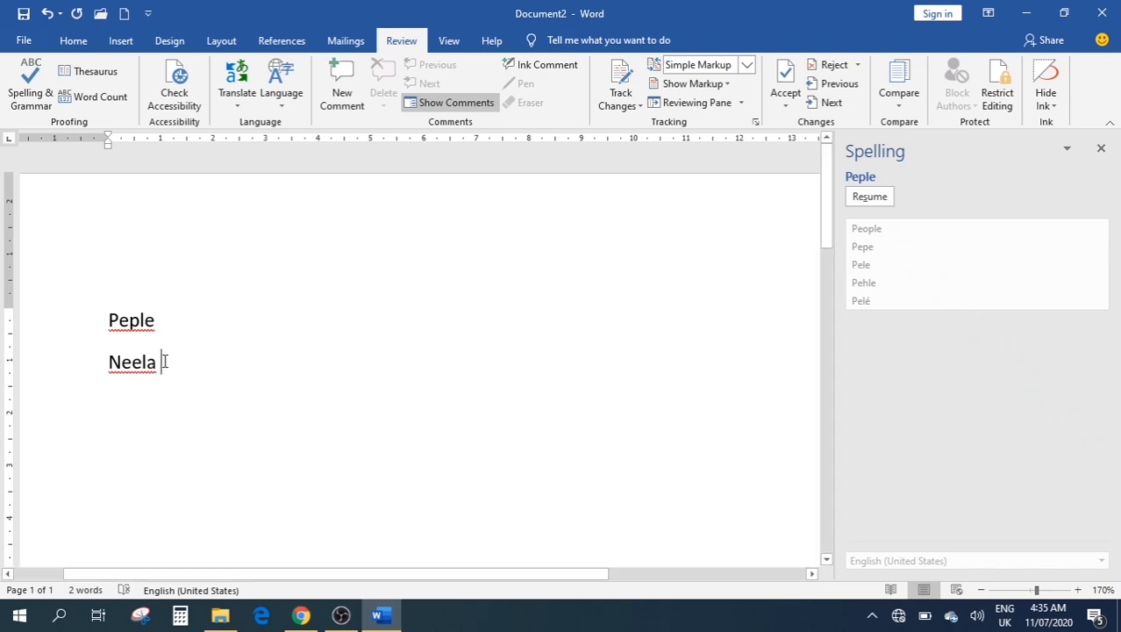
{"action": "left_click_drag", "start_coordinate": [164, 362], "coordinate": [103, 371]}
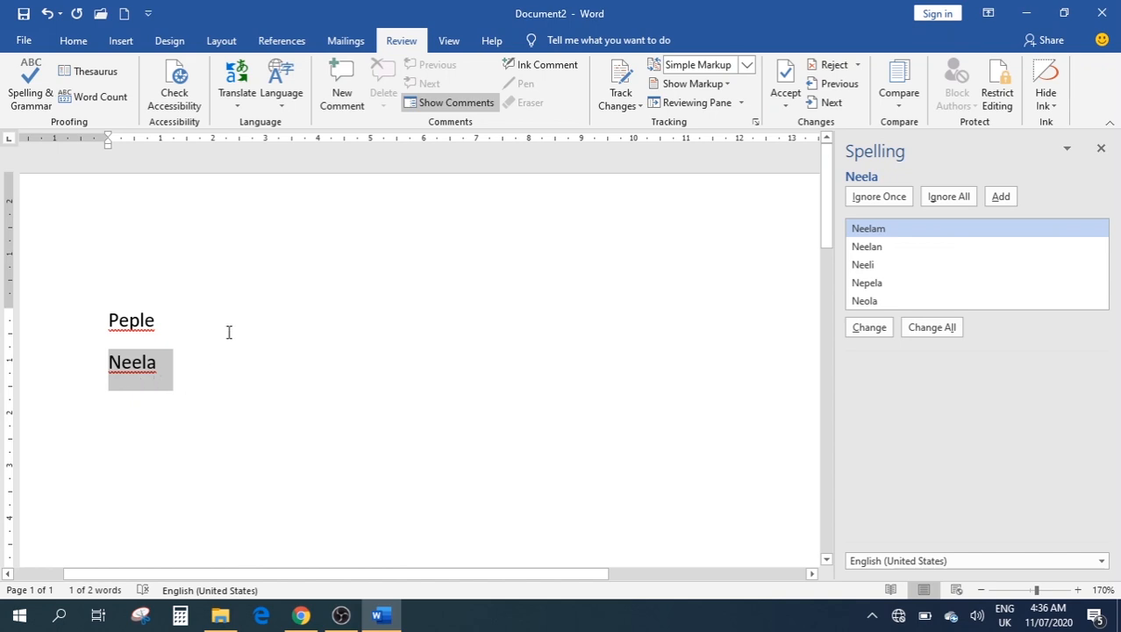
Correct 'Peple' to 'people', undoing an accidental 'Pele' replacement first
{"action": "left_click", "coordinate": [317, 331]}
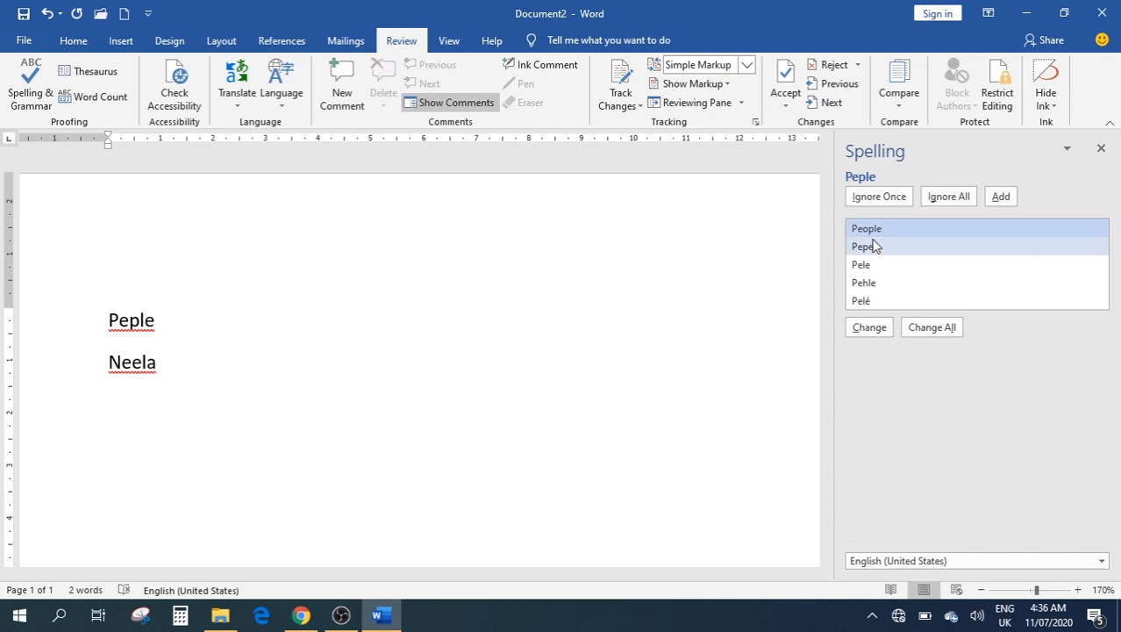
{"action": "left_click", "coordinate": [879, 266]}
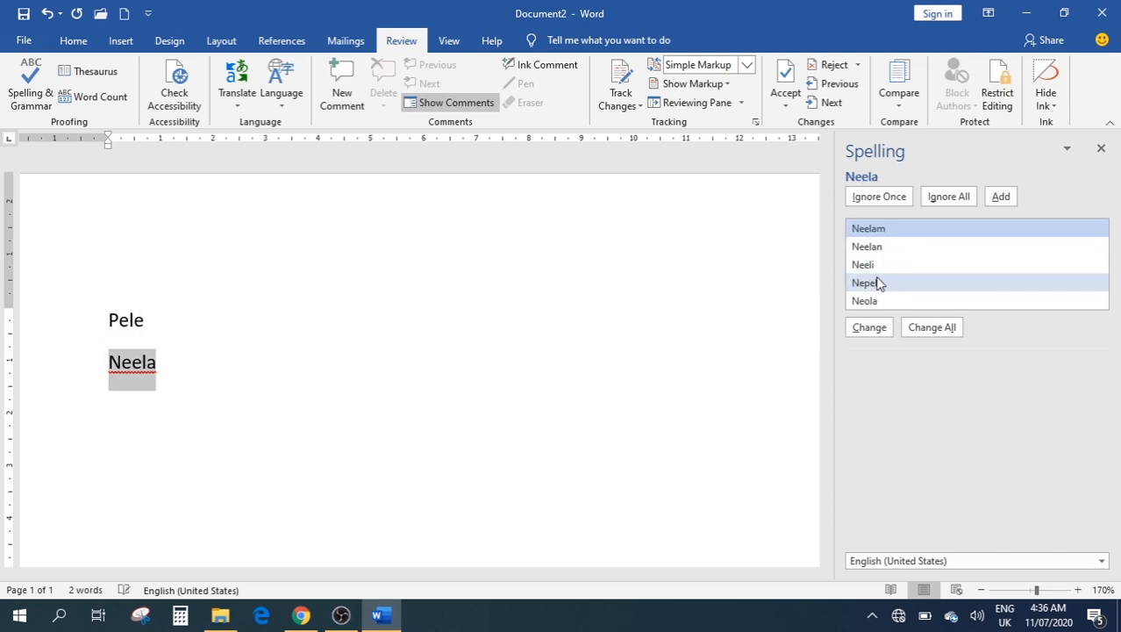
{"action": "double_click", "coordinate": [129, 325]}
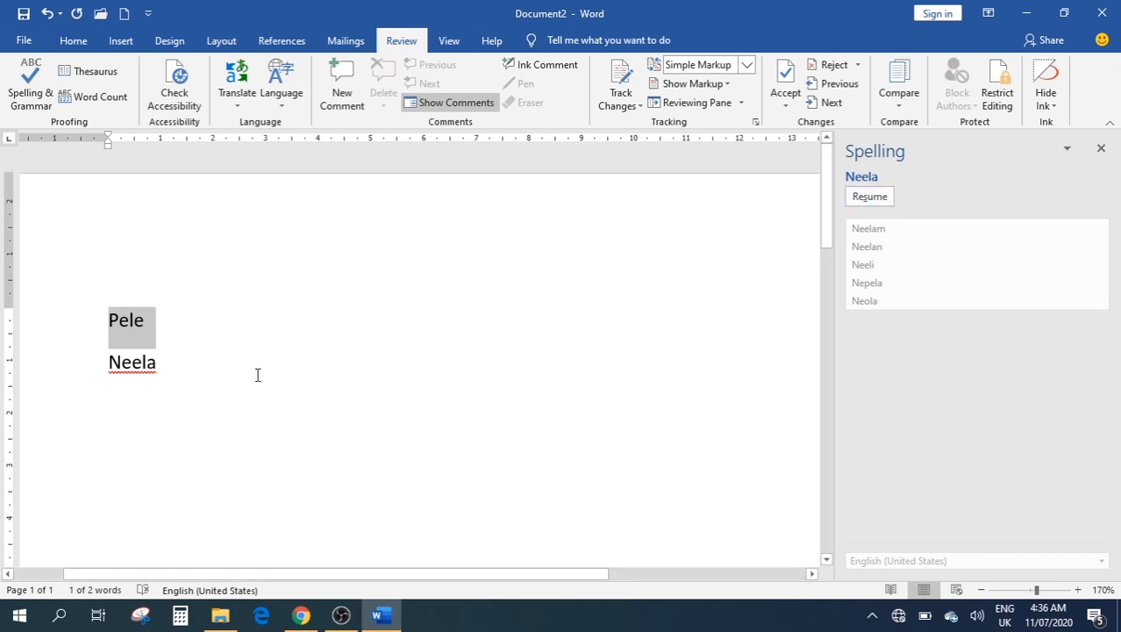
{"action": "left_click", "coordinate": [268, 424]}
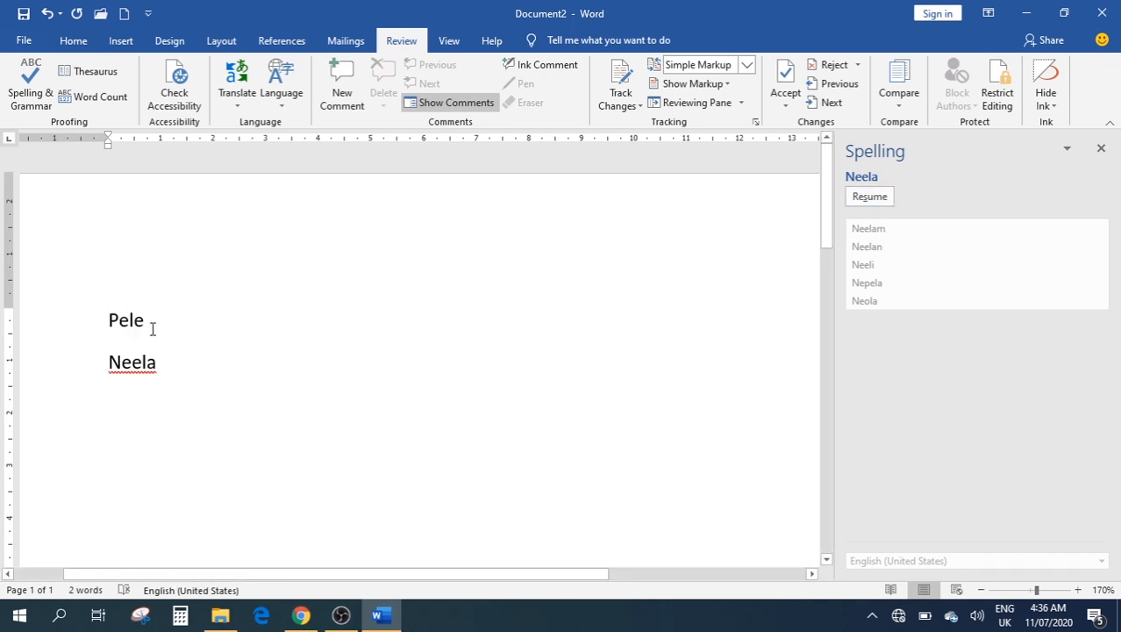
{"action": "key", "text": "ctrl+z"}
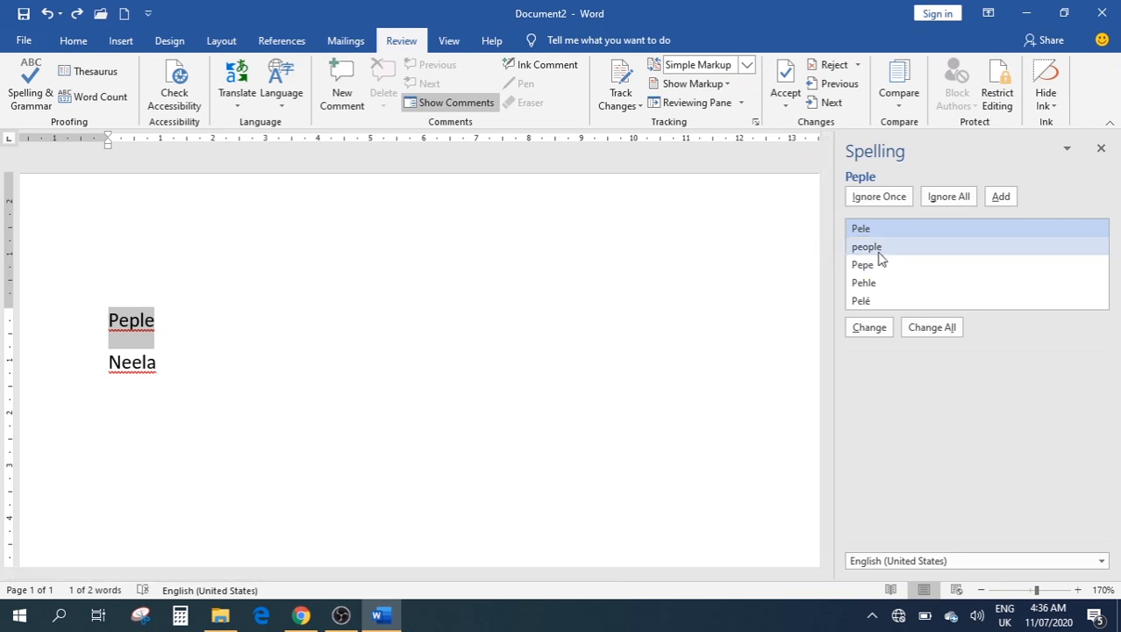
{"action": "double_click", "coordinate": [880, 248]}
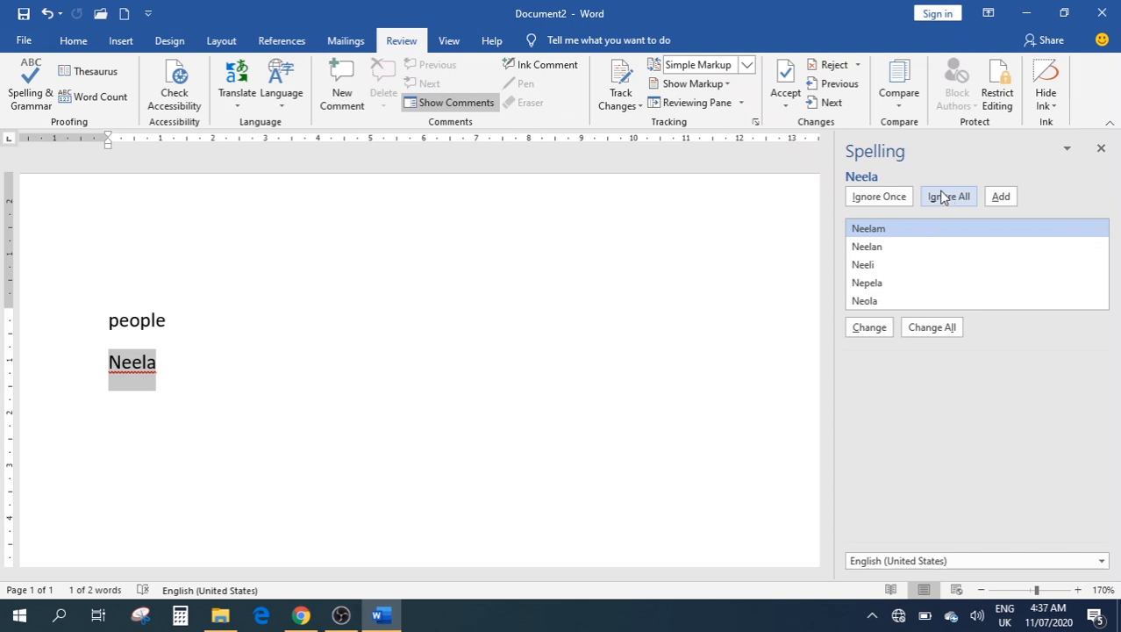
Add 'Neela' to the dictionary, finish the check, and retype 'Neela' on its line
{"action": "left_click", "coordinate": [1001, 197]}
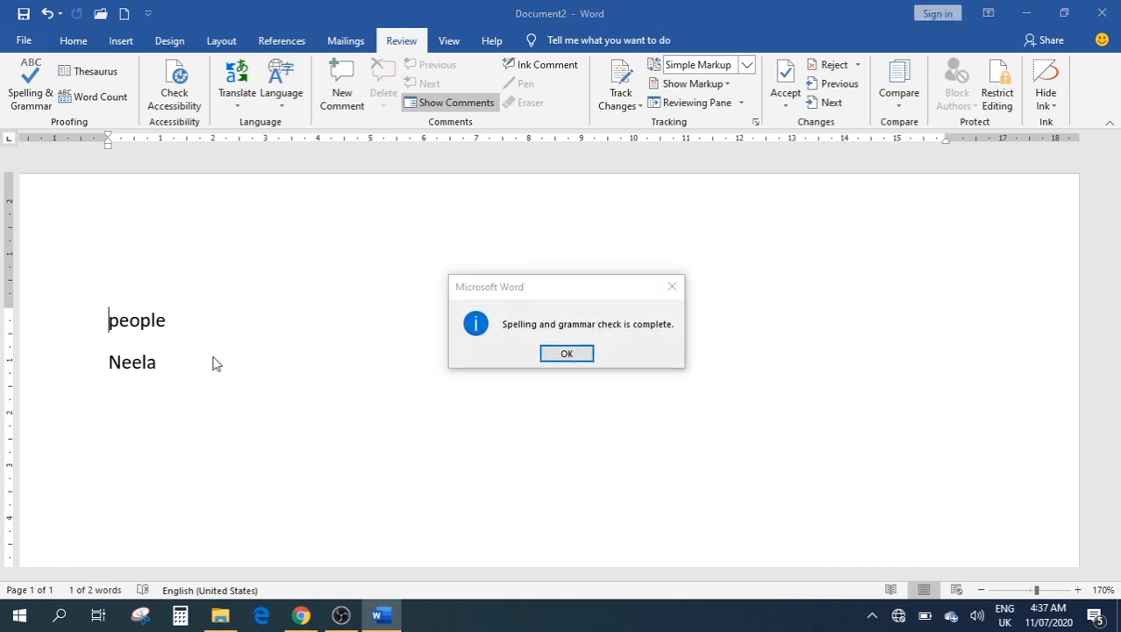
{"action": "left_click", "coordinate": [567, 355]}
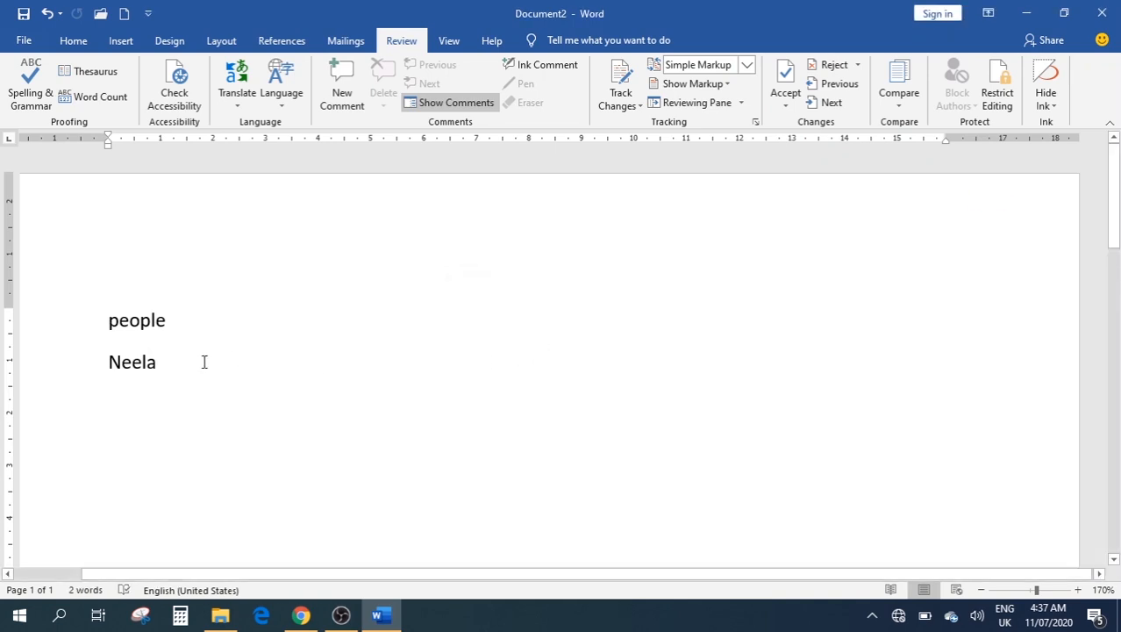
{"action": "left_click", "coordinate": [97, 358]}
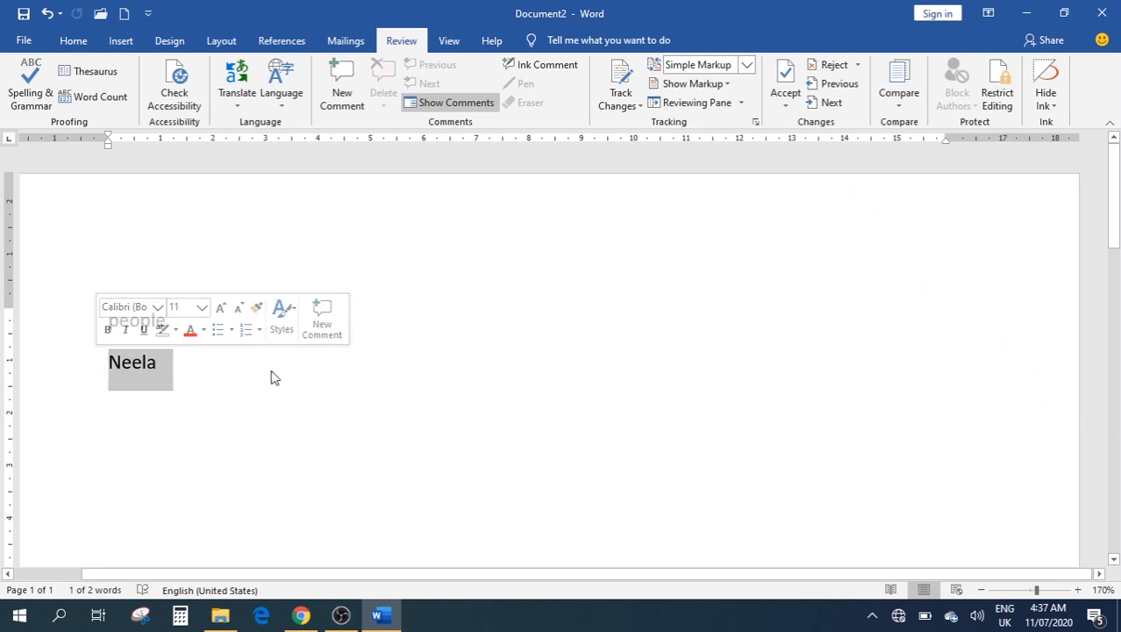
{"action": "key", "text": "BackSpace"}
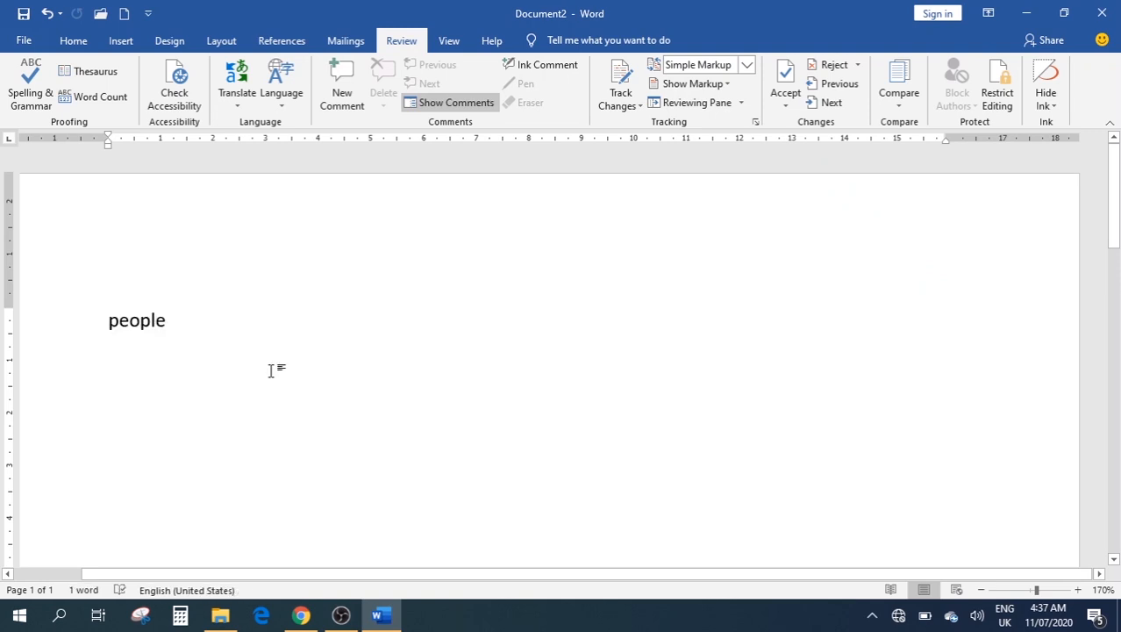
{"action": "type", "text": "Neela"}
{"action": "key", "text": "Return"}
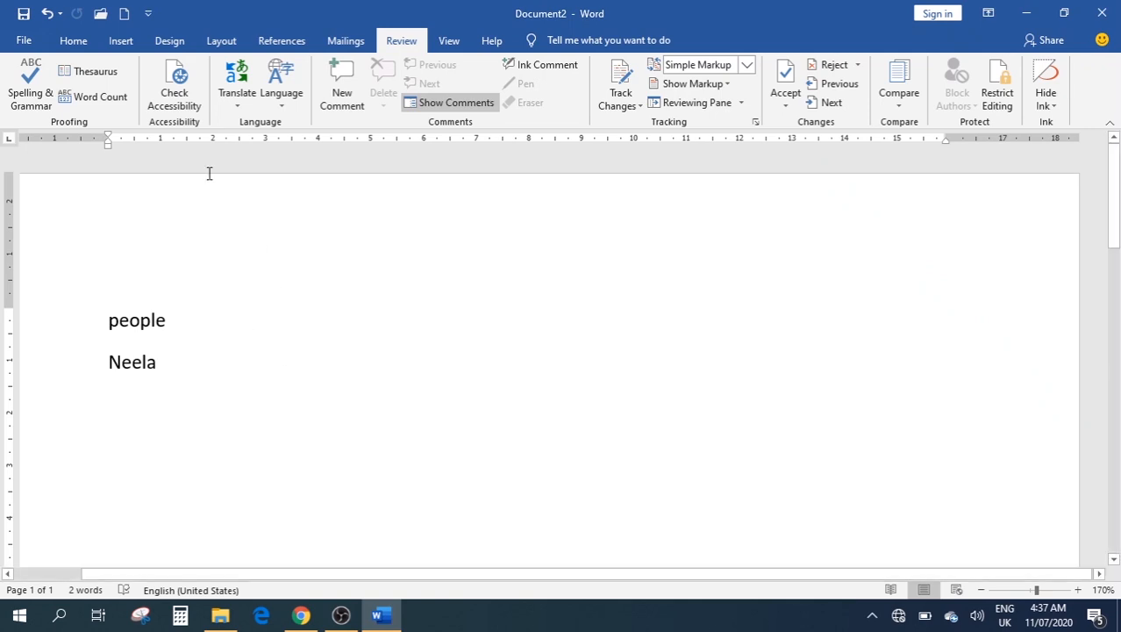
Search the Thesaurus for 'Powerfull' to list synonyms like Influential, Commanding and Authoritative
{"action": "left_click", "coordinate": [91, 72]}
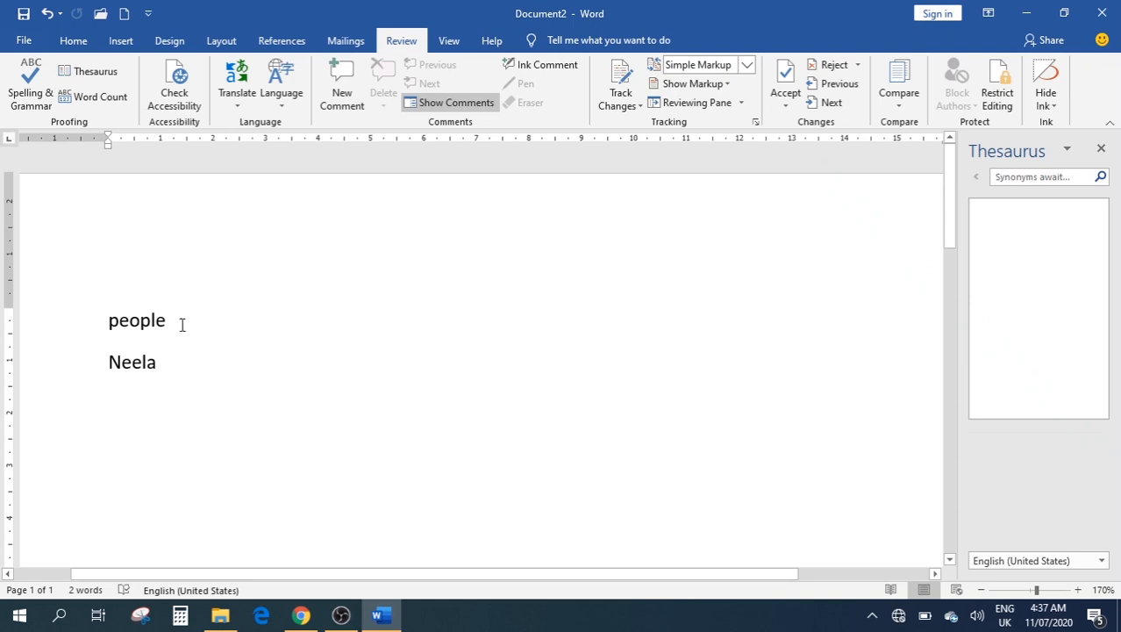
{"action": "left_click", "coordinate": [95, 328]}
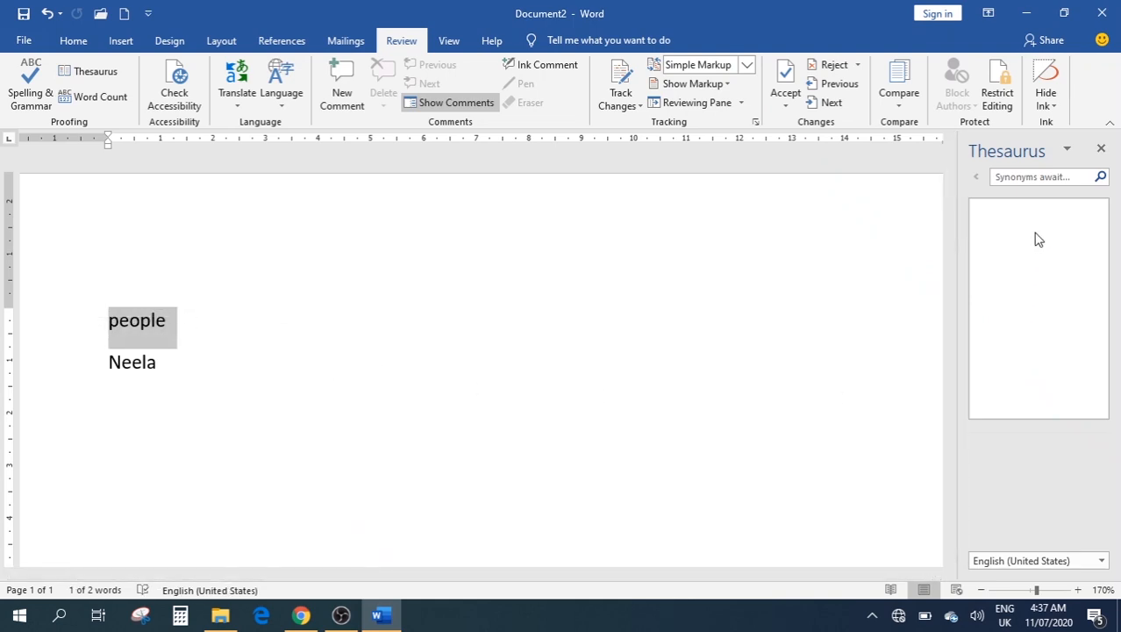
{"action": "left_click", "coordinate": [1024, 177]}
{"action": "type", "text": "Powerfull"}
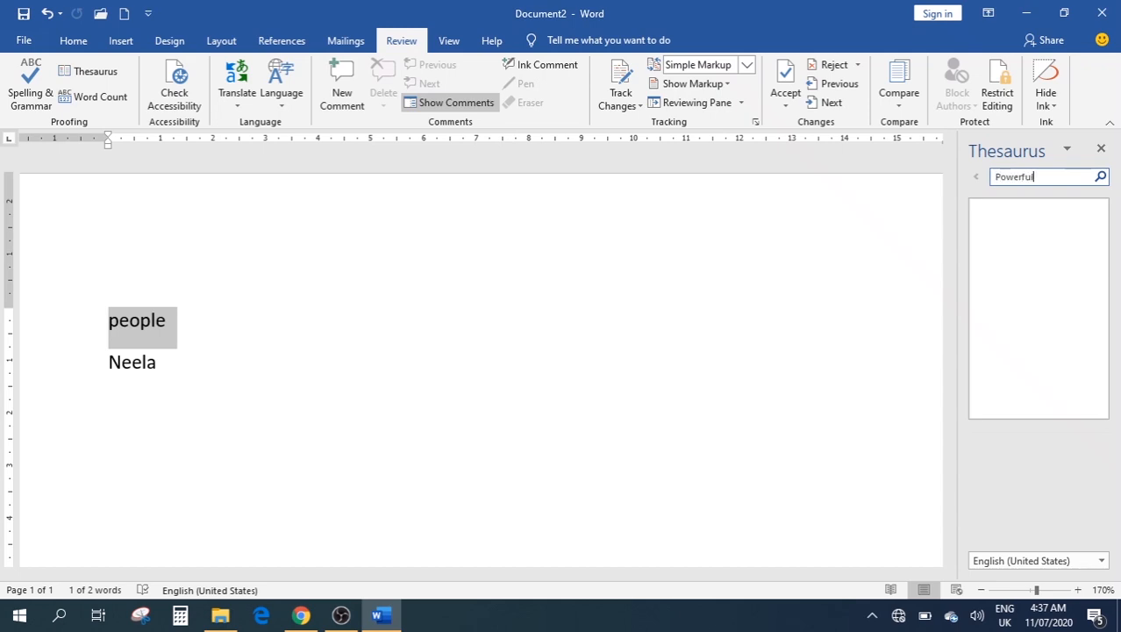
{"action": "left_click", "coordinate": [1101, 177]}
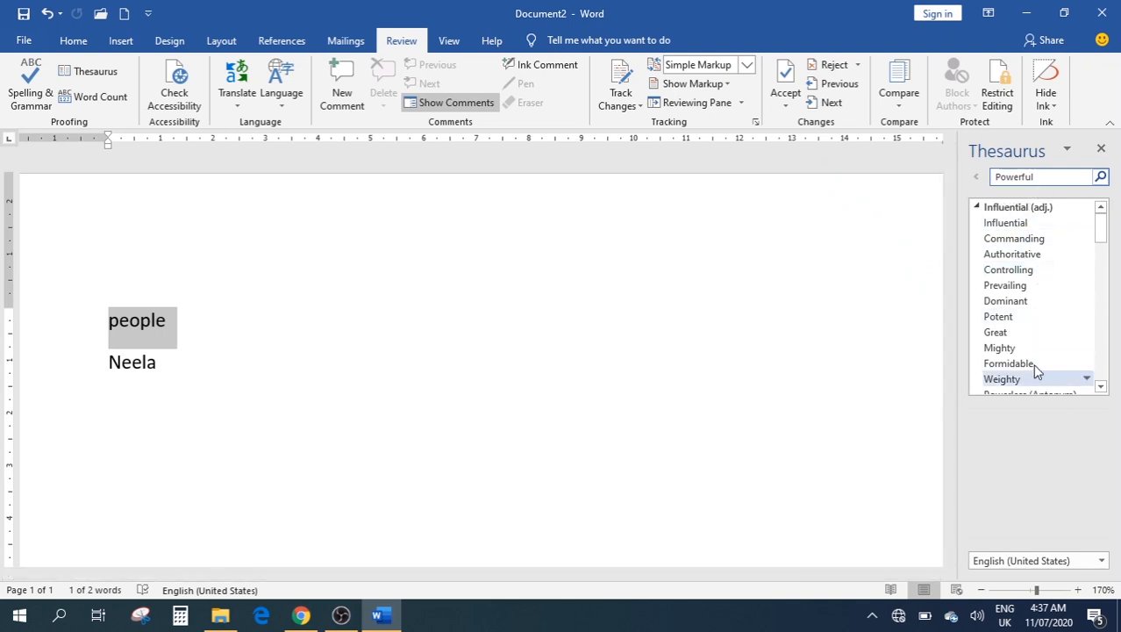
{"action": "scroll", "coordinate": [1037, 344], "scroll_direction": "down", "scroll_amount": 8}
{"action": "scroll", "coordinate": [1037, 343], "scroll_direction": "up", "scroll_amount": 8}
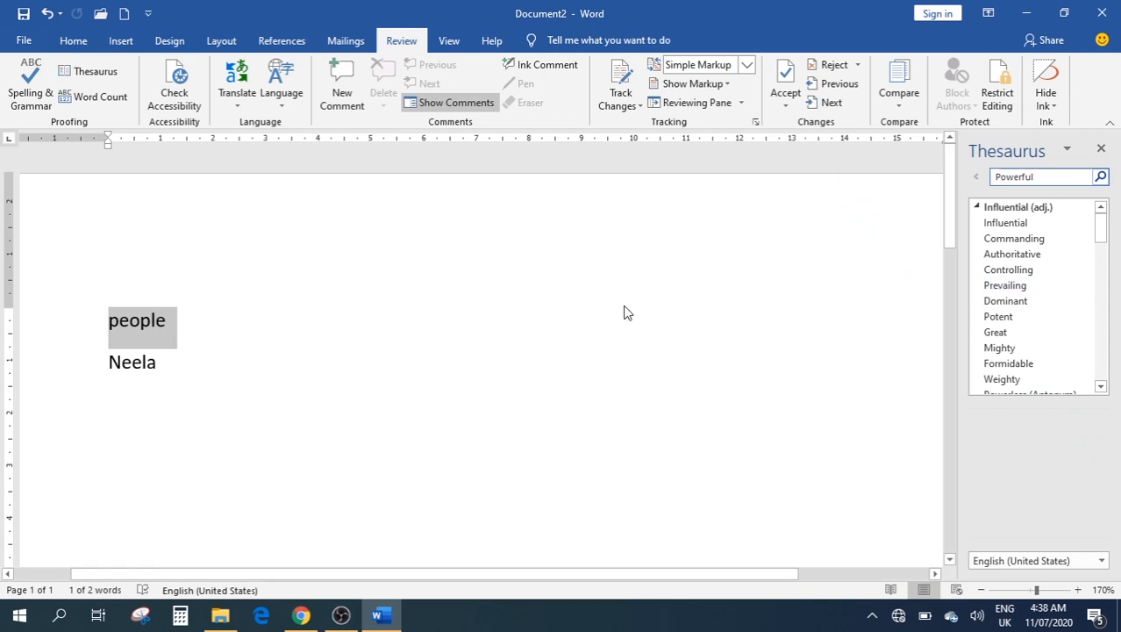
Close the Thesaurus, clear the page, and generate sample paragraphs with =rand()
{"action": "left_click", "coordinate": [1101, 147]}
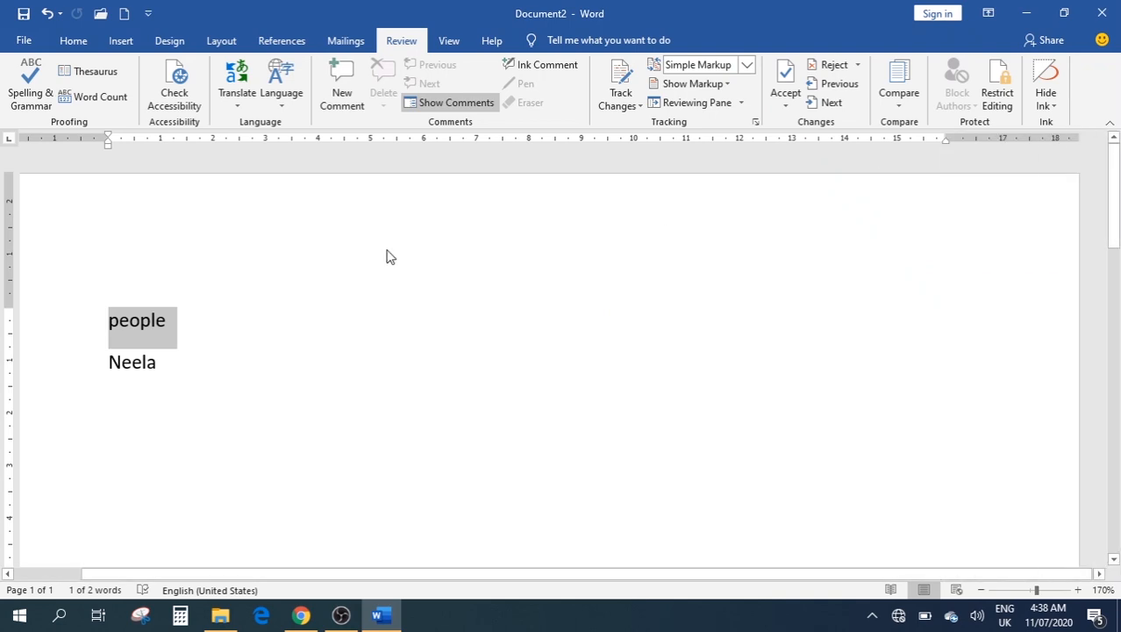
{"action": "left_click", "coordinate": [195, 361]}
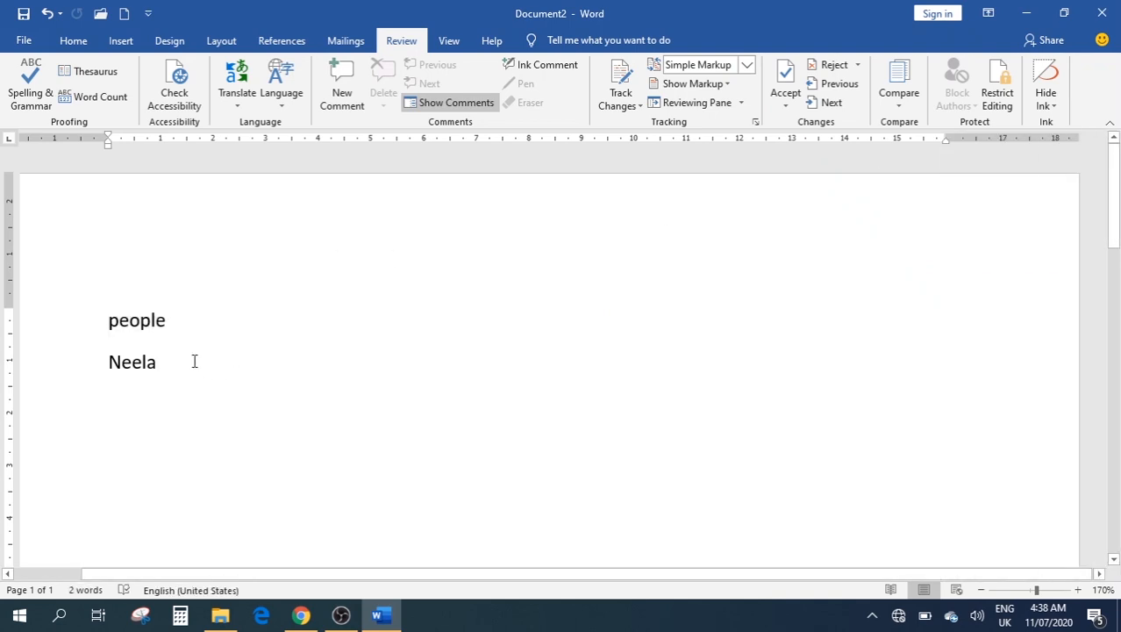
{"action": "double_click", "coordinate": [193, 401]}
{"action": "key", "text": "ctrl+a"}
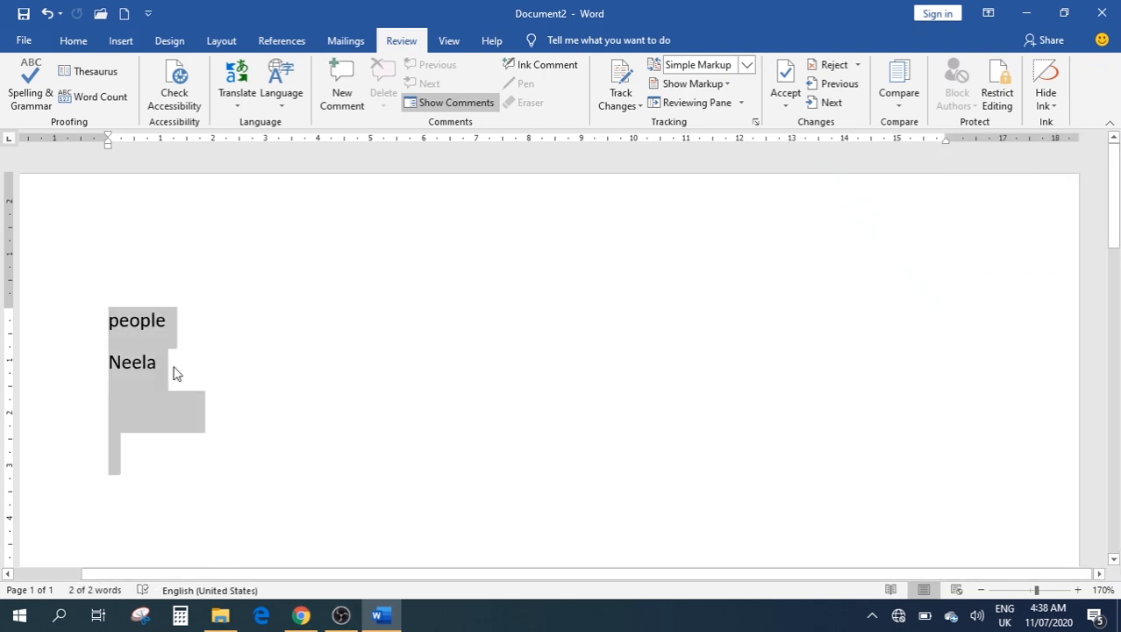
{"action": "key", "text": "Delete"}
{"action": "type", "text": "=rand()"}
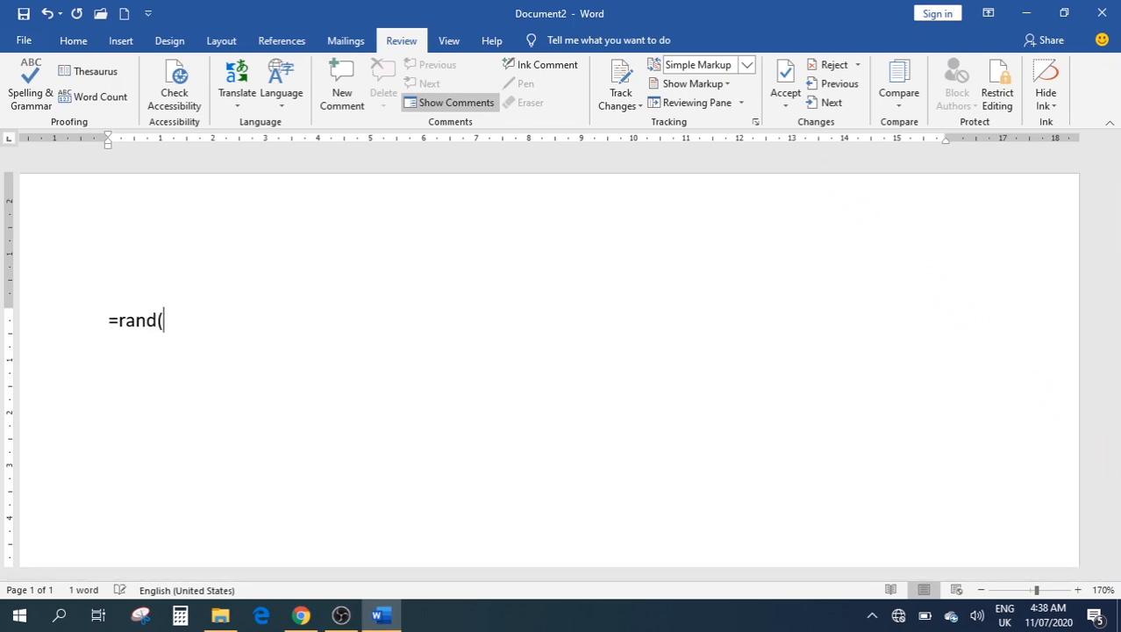
{"action": "key", "text": "Return"}
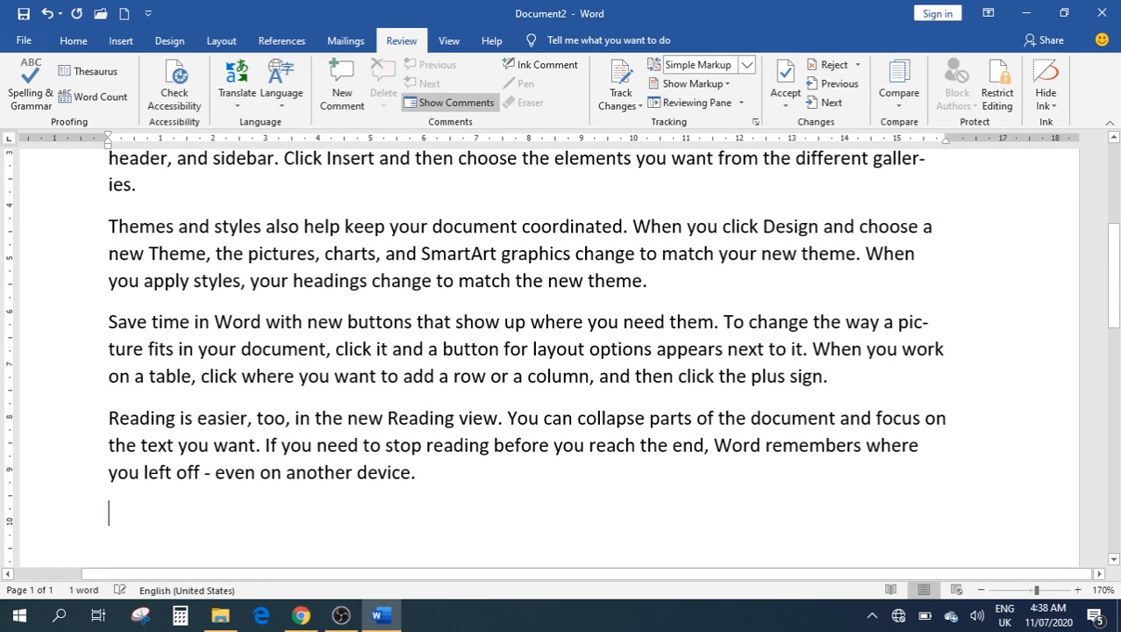
Check the document's Word Count, which shows 239 words
{"action": "scroll", "coordinate": [189, 372], "scroll_direction": "up", "scroll_amount": 4}
{"action": "left_click", "coordinate": [88, 105]}
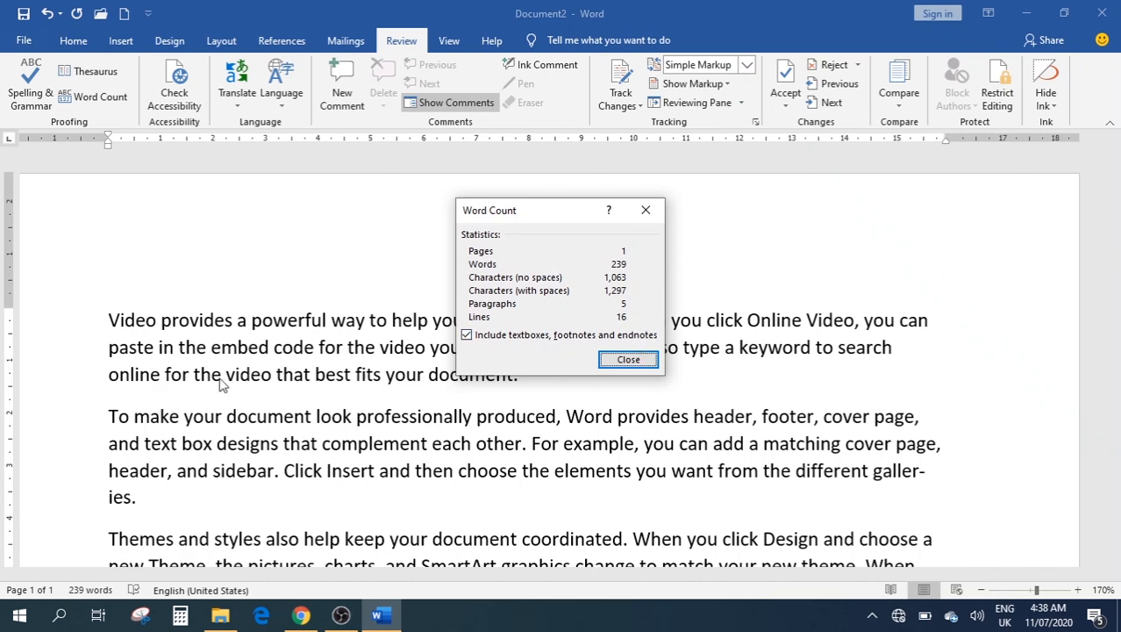
{"action": "left_click", "coordinate": [646, 209]}
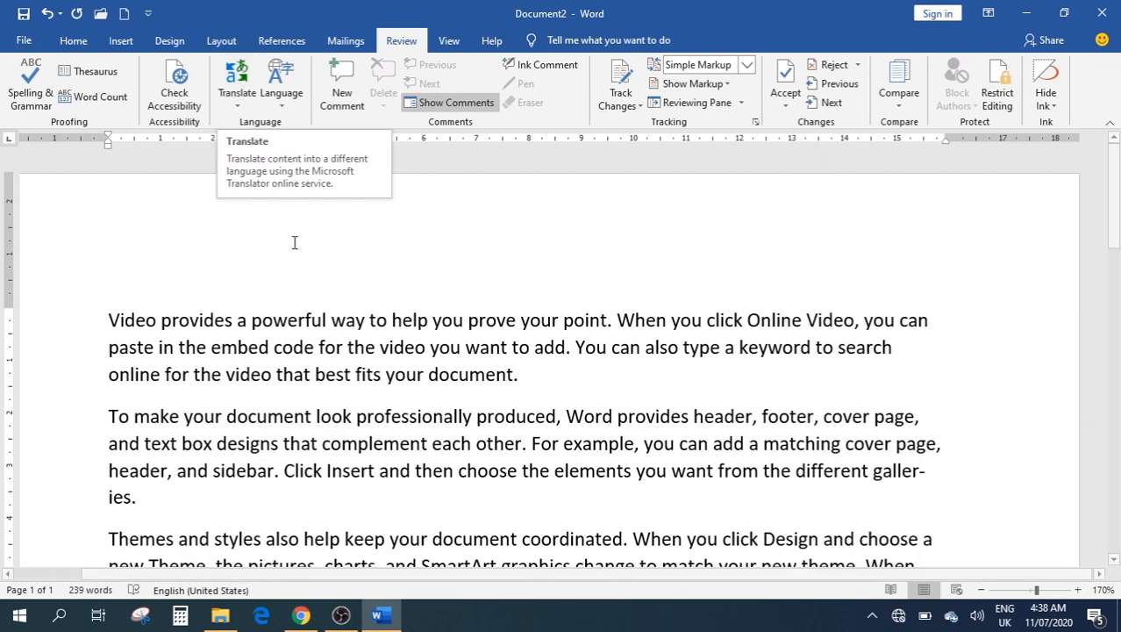
Set the Mini Translator's translate-to language to Spanish (Spain) in the translation language options
{"action": "key", "text": "ctrl+a"}
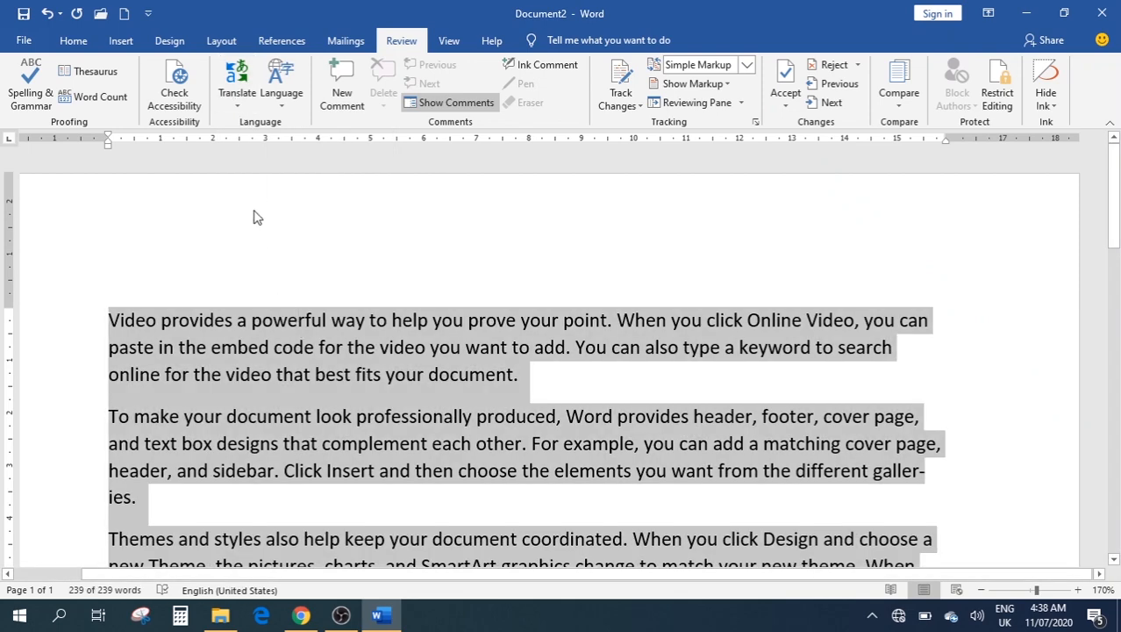
{"action": "left_click", "coordinate": [237, 88]}
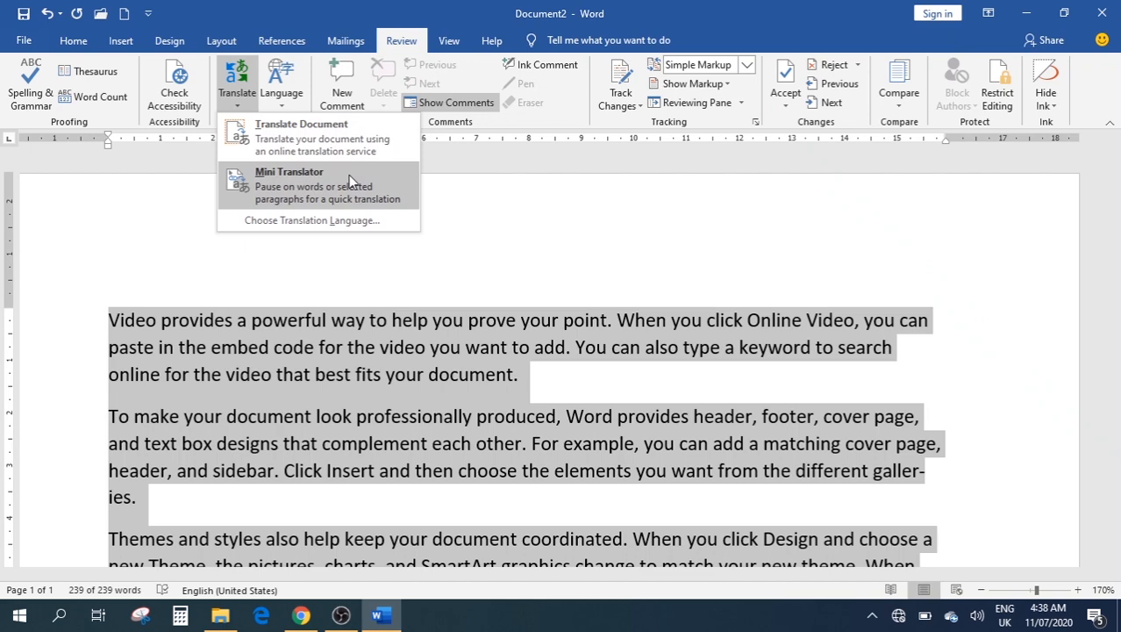
{"action": "left_click", "coordinate": [332, 154]}
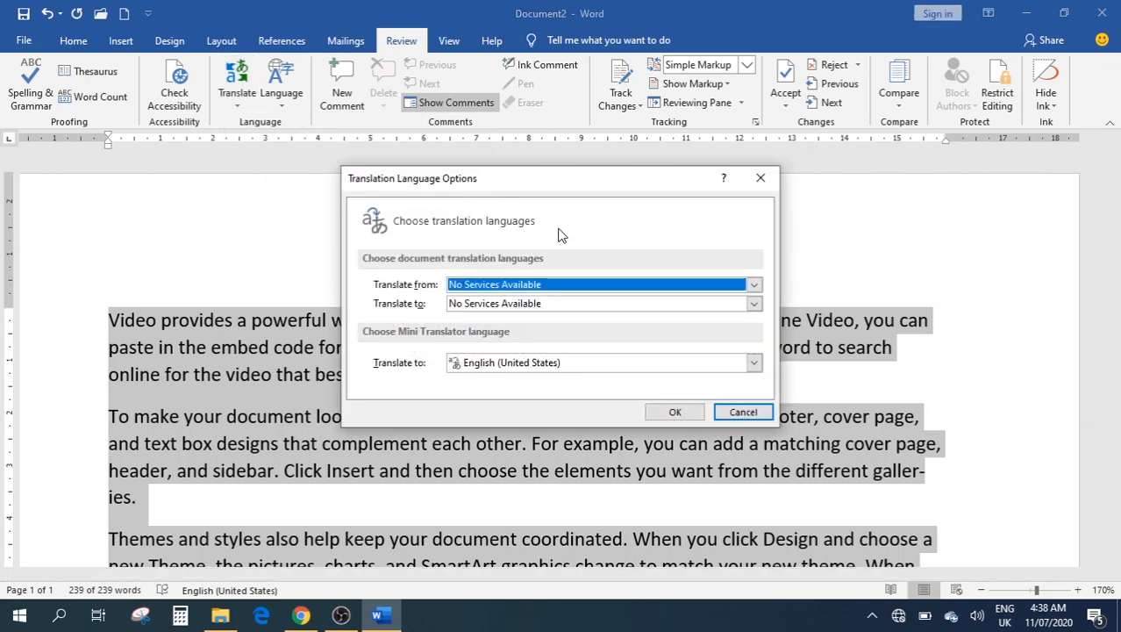
{"action": "left_click", "coordinate": [681, 283]}
{"action": "left_click", "coordinate": [681, 283]}
{"action": "left_click", "coordinate": [624, 302]}
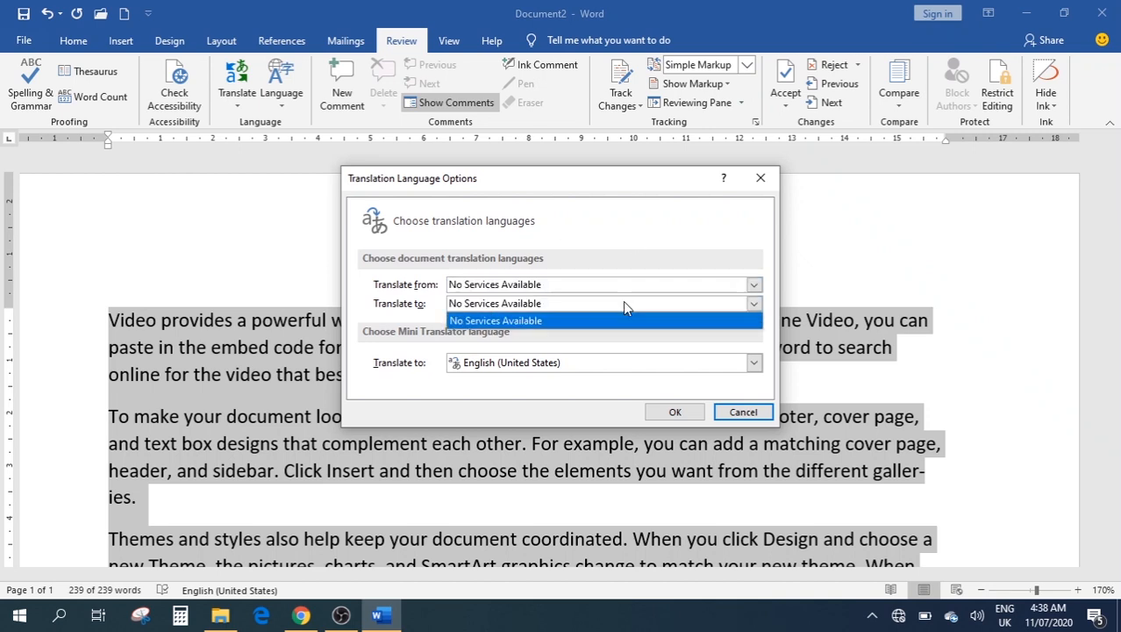
{"action": "left_click", "coordinate": [625, 346]}
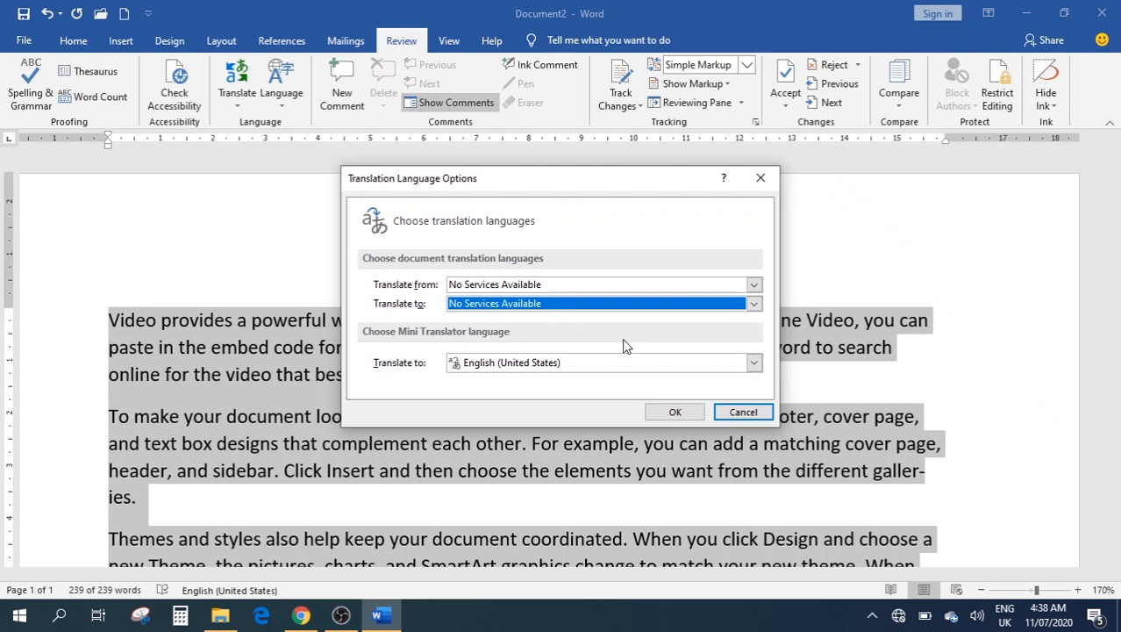
{"action": "left_click", "coordinate": [558, 287]}
{"action": "left_click", "coordinate": [558, 298]}
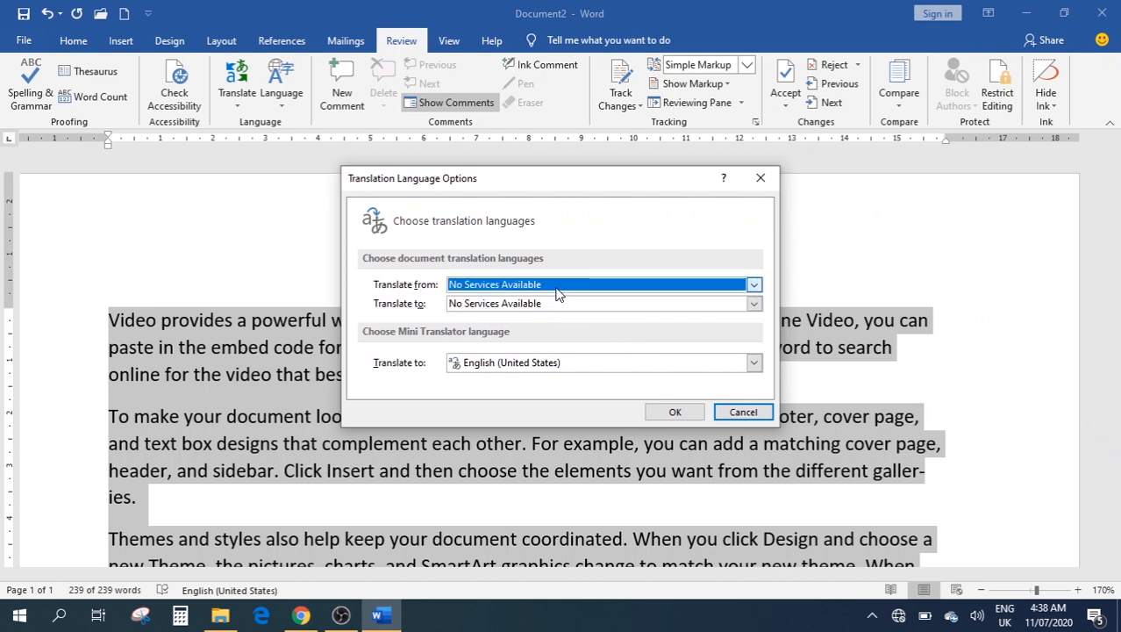
{"action": "left_click", "coordinate": [562, 362]}
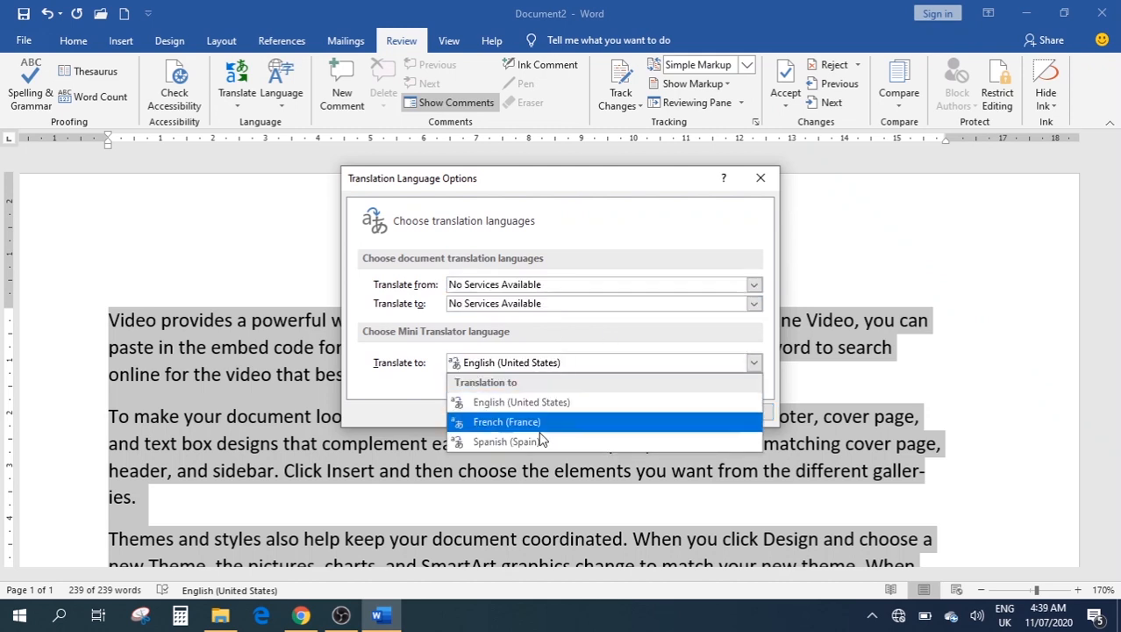
{"action": "left_click", "coordinate": [507, 441]}
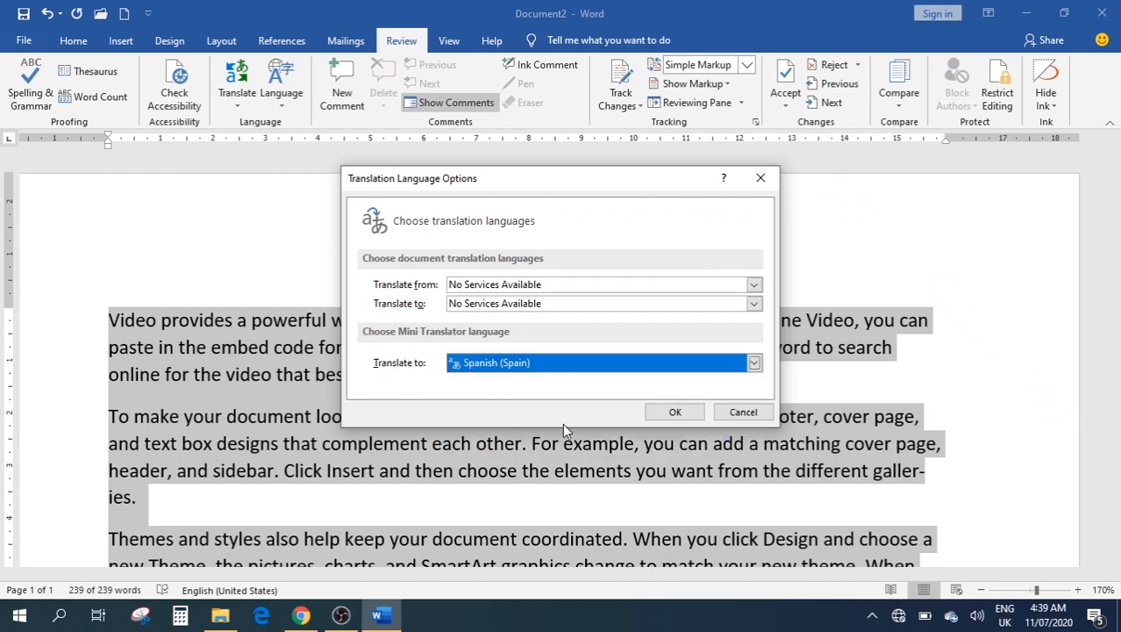
{"action": "left_click", "coordinate": [667, 412]}
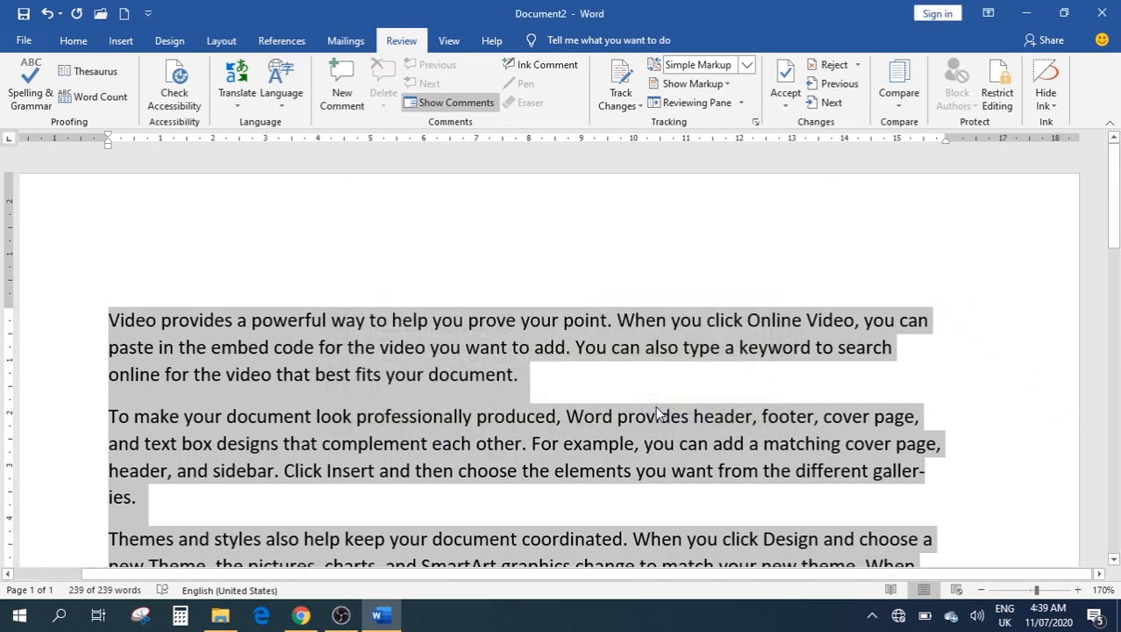
{"action": "left_click", "coordinate": [529, 373]}
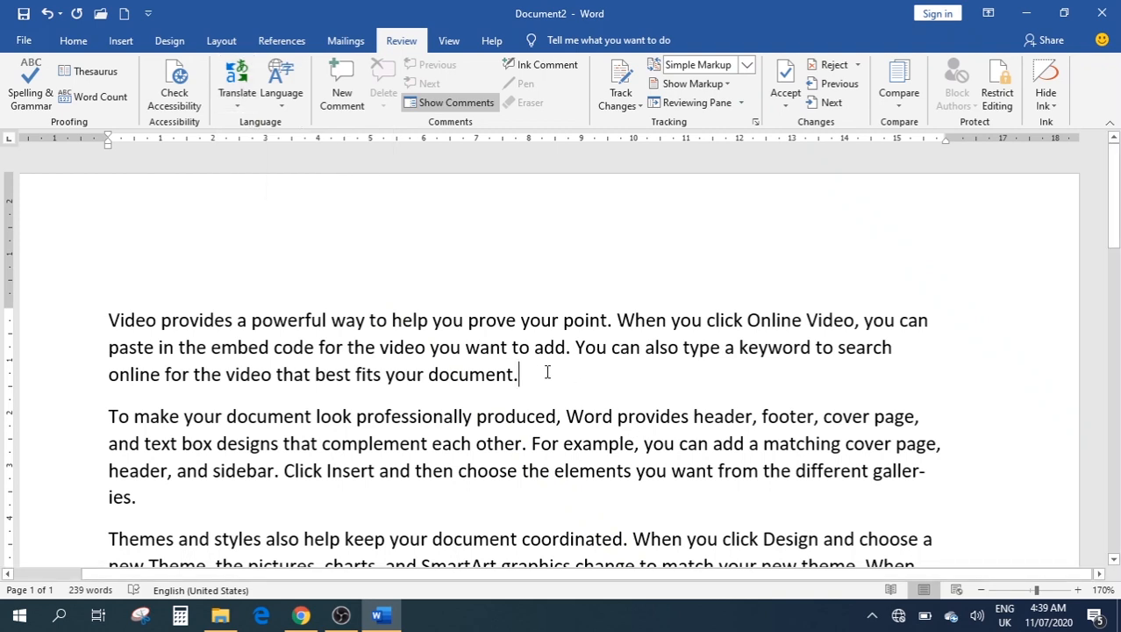
{"action": "left_click_drag", "start_coordinate": [537, 373], "coordinate": [234, 322]}
{"action": "left_click_drag", "start_coordinate": [134, 320], "coordinate": [95, 317]}
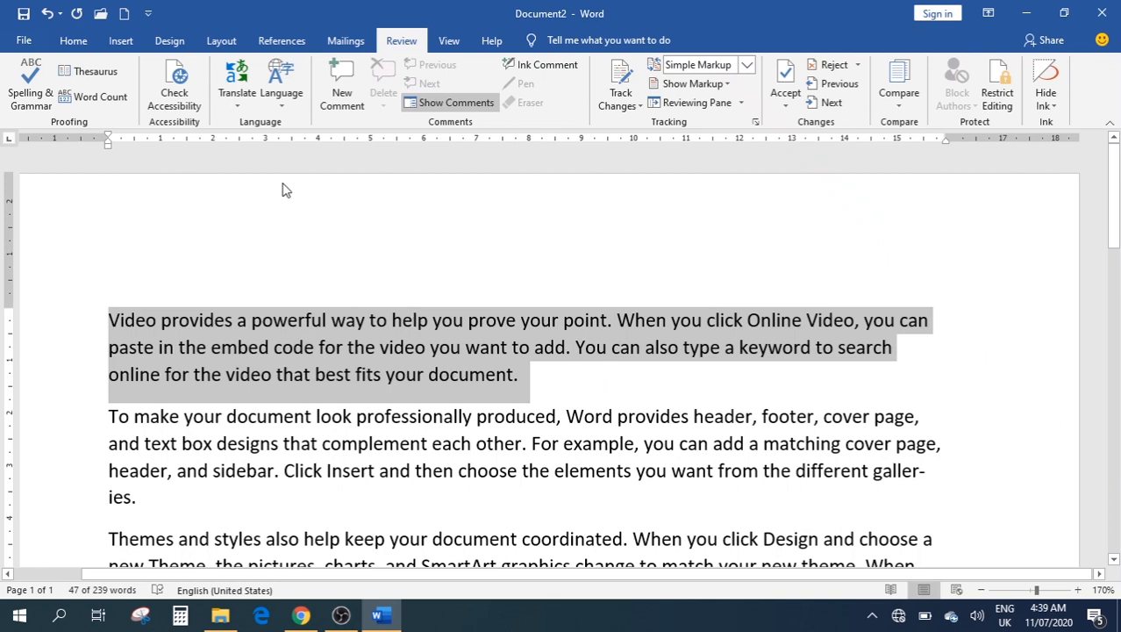
{"action": "left_click", "coordinate": [287, 104]}
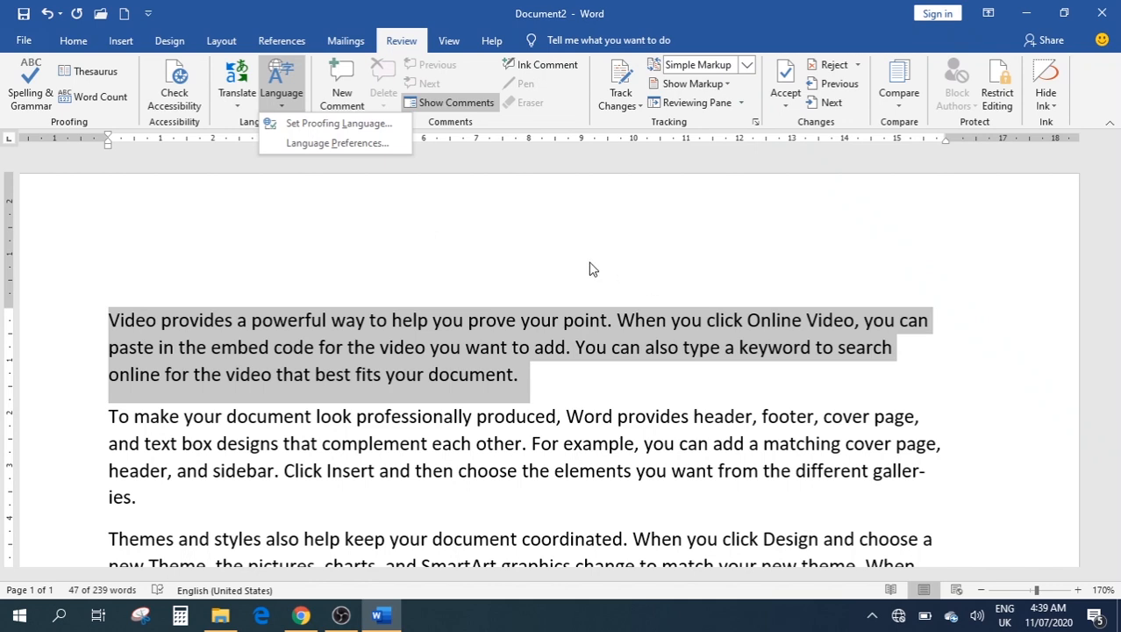
{"action": "left_click", "coordinate": [561, 370]}
{"action": "left_click", "coordinate": [543, 376]}
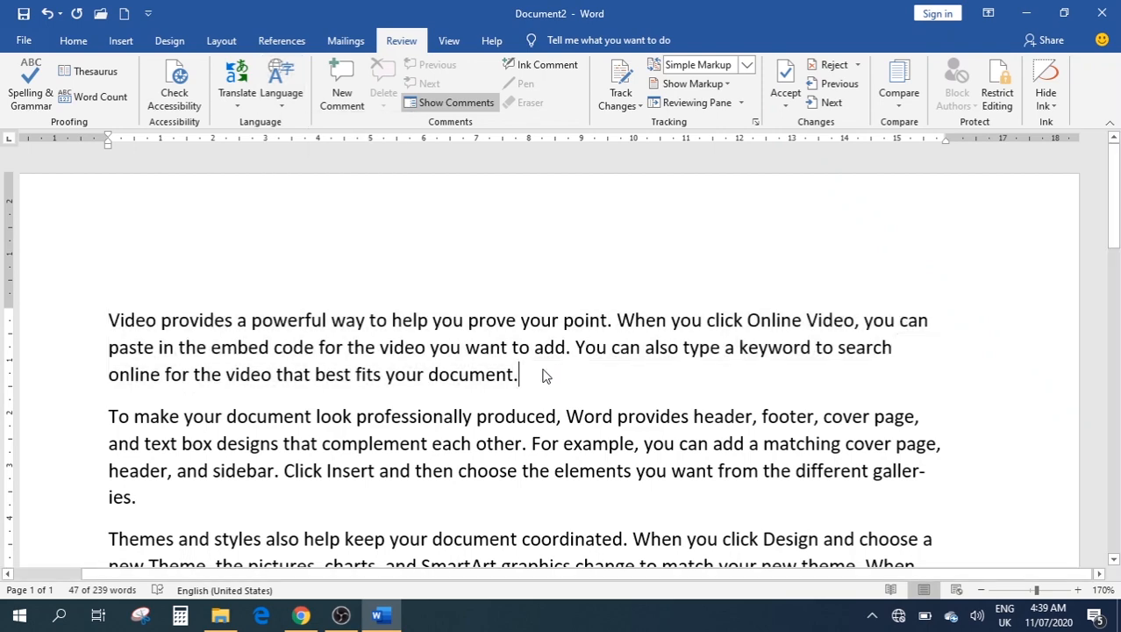
{"action": "key", "text": "shift+Right"}
{"action": "left_click_drag", "start_coordinate": [523, 376], "coordinate": [111, 321]}
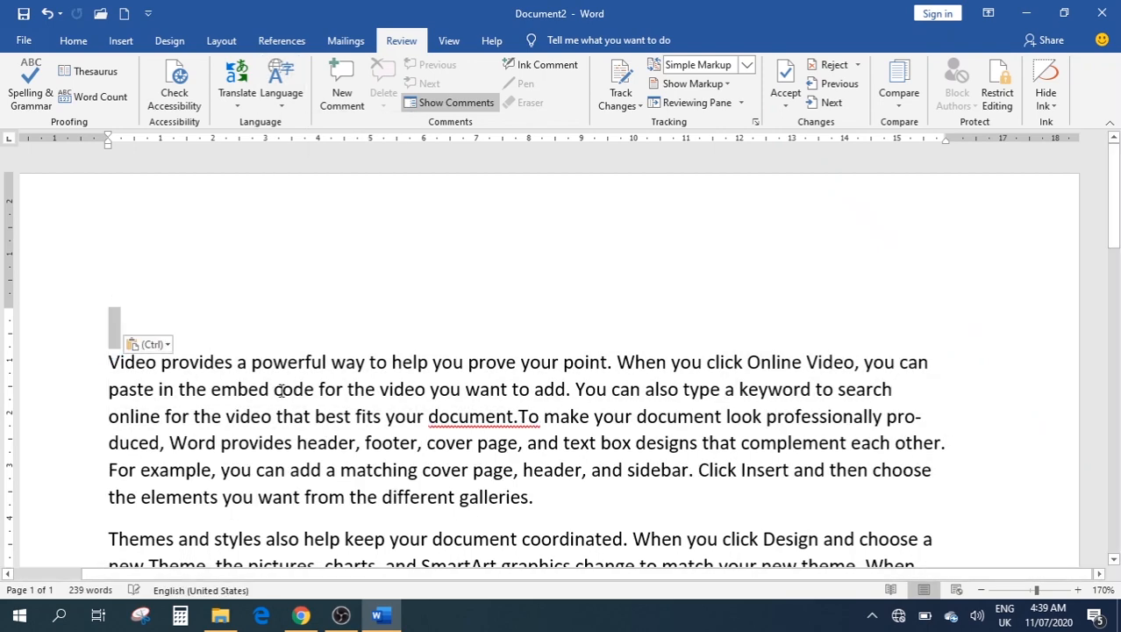
{"action": "key", "text": "ctrl+z"}
{"action": "left_click", "coordinate": [517, 372]}
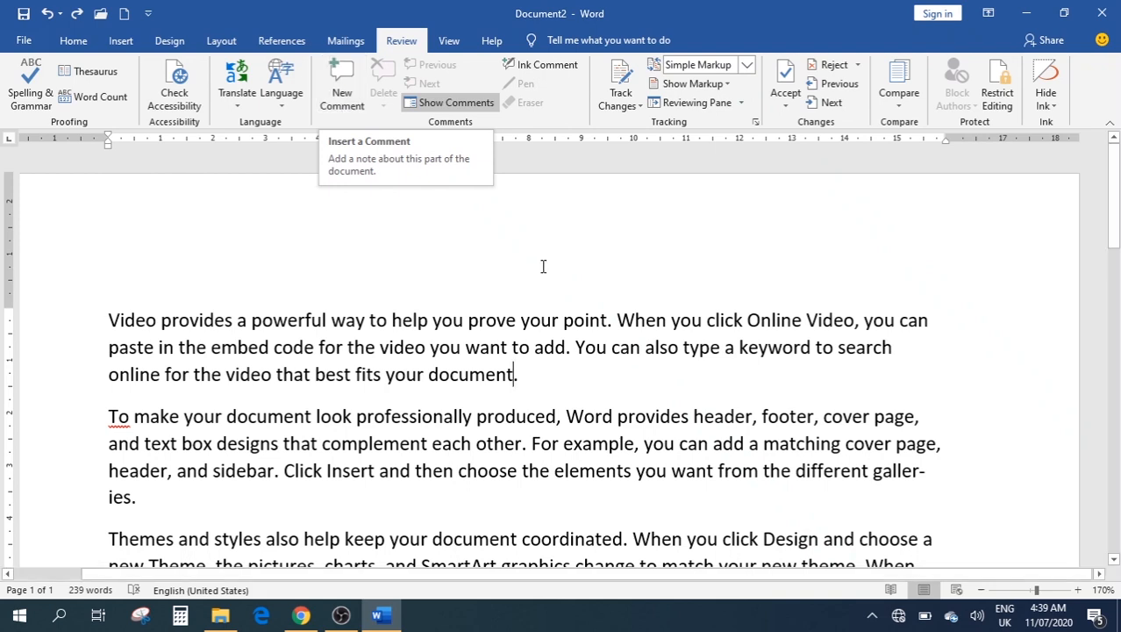
{"action": "left_click", "coordinate": [432, 108]}
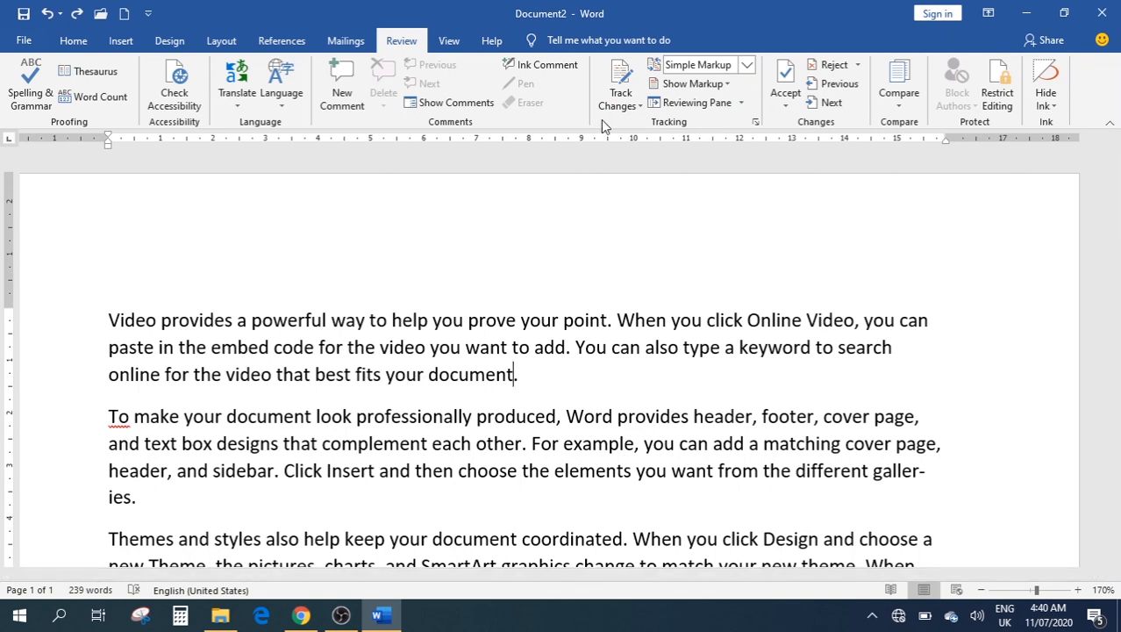
Turn on Track Changes and replace 'document' with 'file' in paragraph one
{"action": "left_click", "coordinate": [620, 104]}
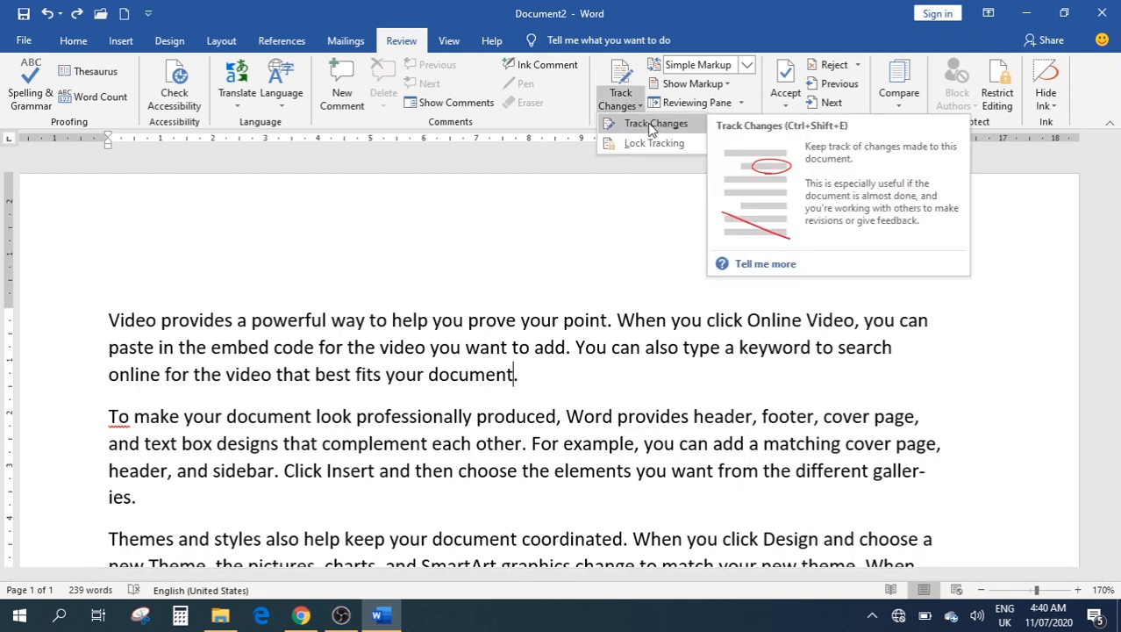
{"action": "left_click", "coordinate": [651, 129]}
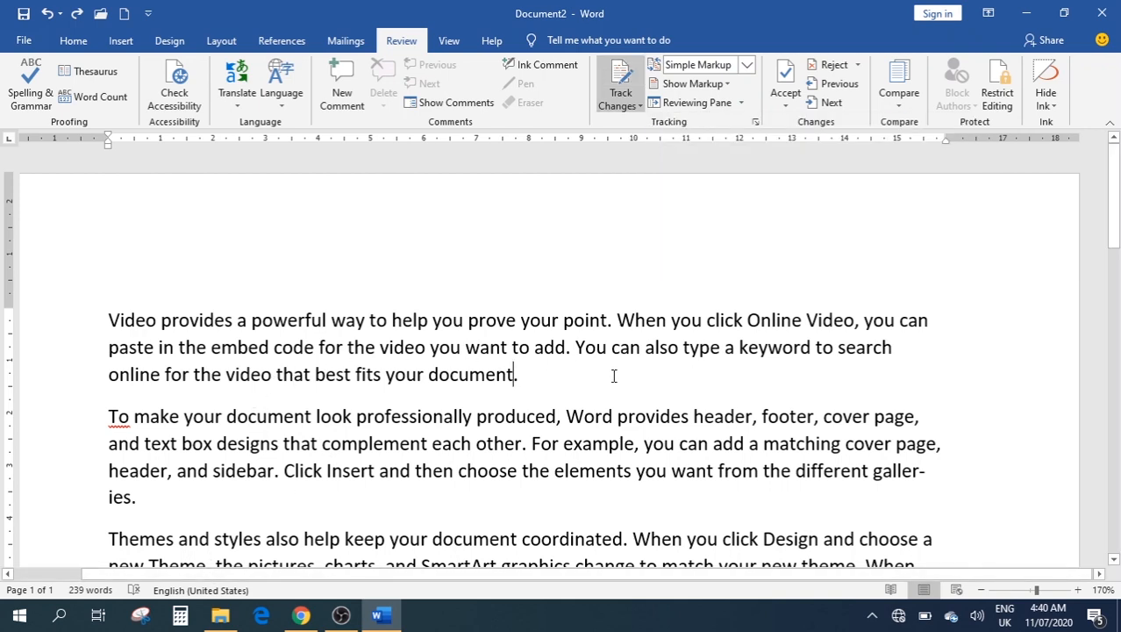
{"action": "left_click_drag", "start_coordinate": [515, 379], "coordinate": [429, 378]}
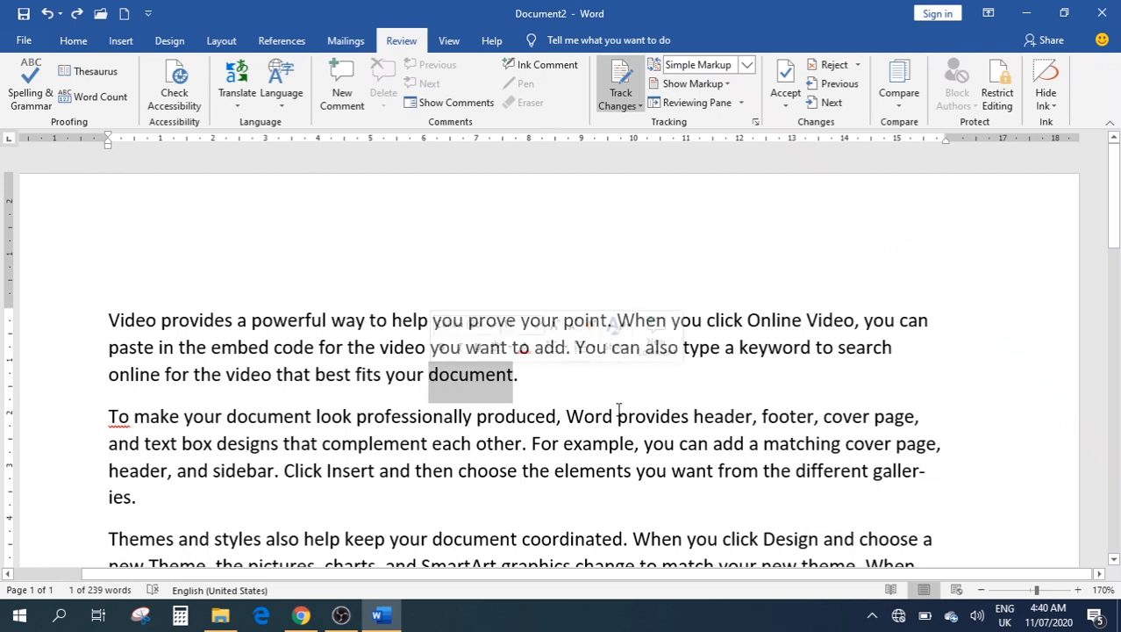
{"action": "key", "text": "Delete"}
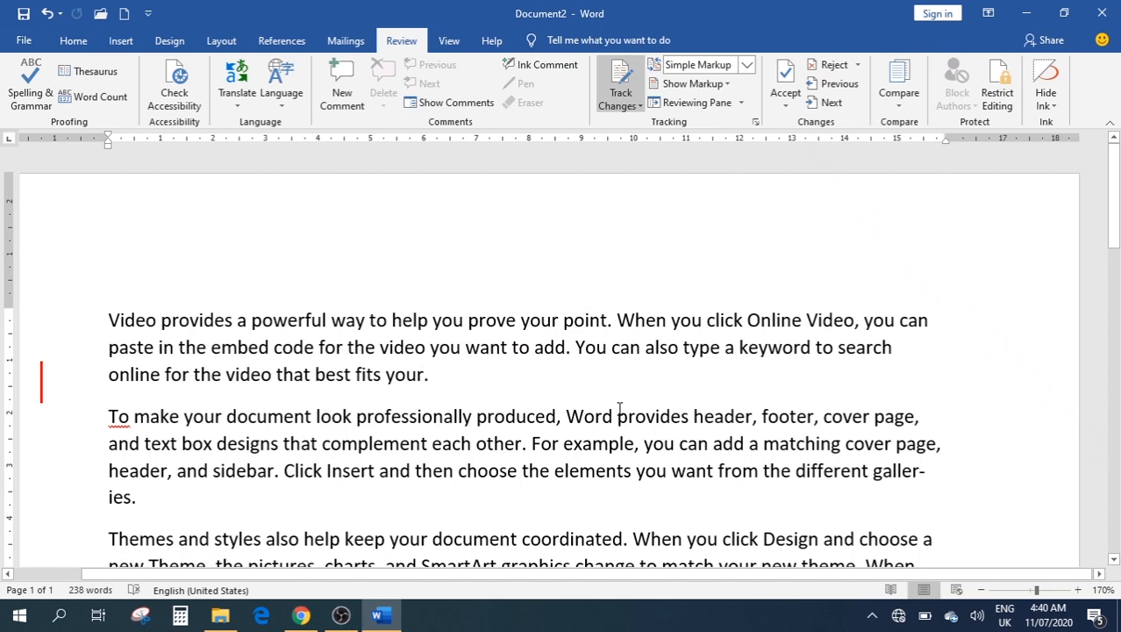
{"action": "type", "text": "file"}
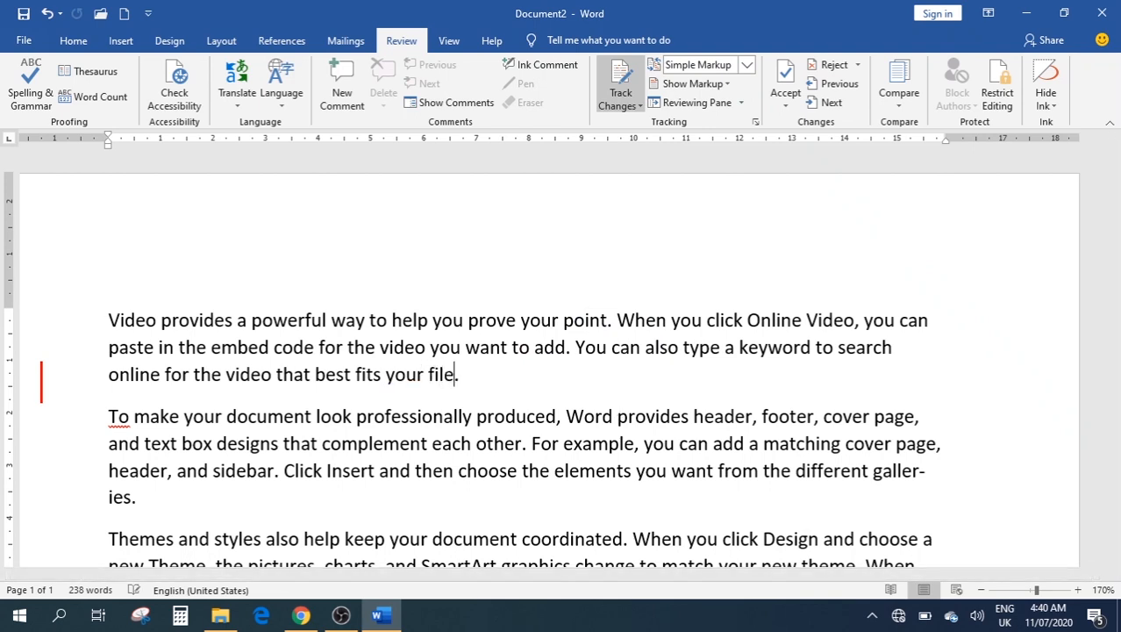
{"action": "left_click", "coordinate": [497, 376]}
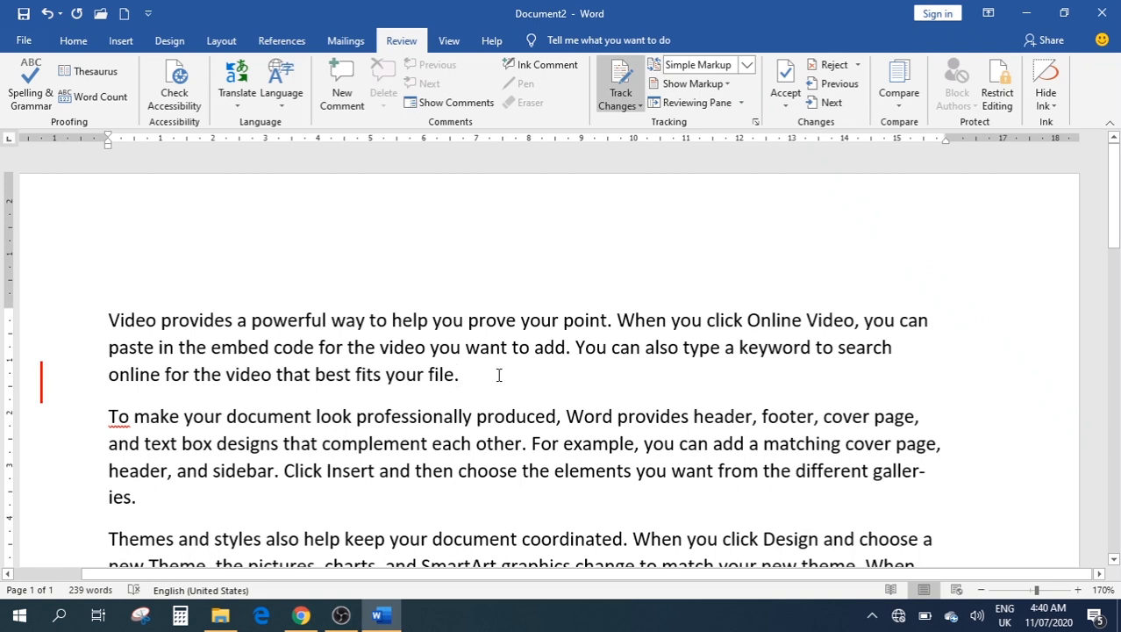
{"action": "key", "text": "ctrl+z"}
{"action": "key", "text": "ctrl+z"}
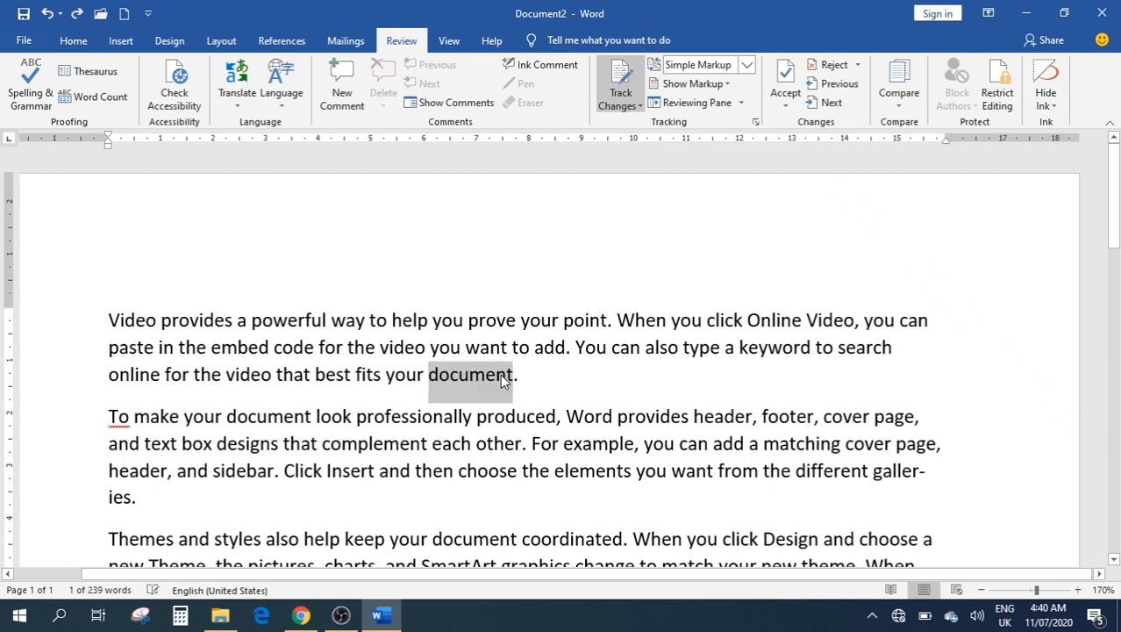
{"action": "key", "text": "ctrl+y"}
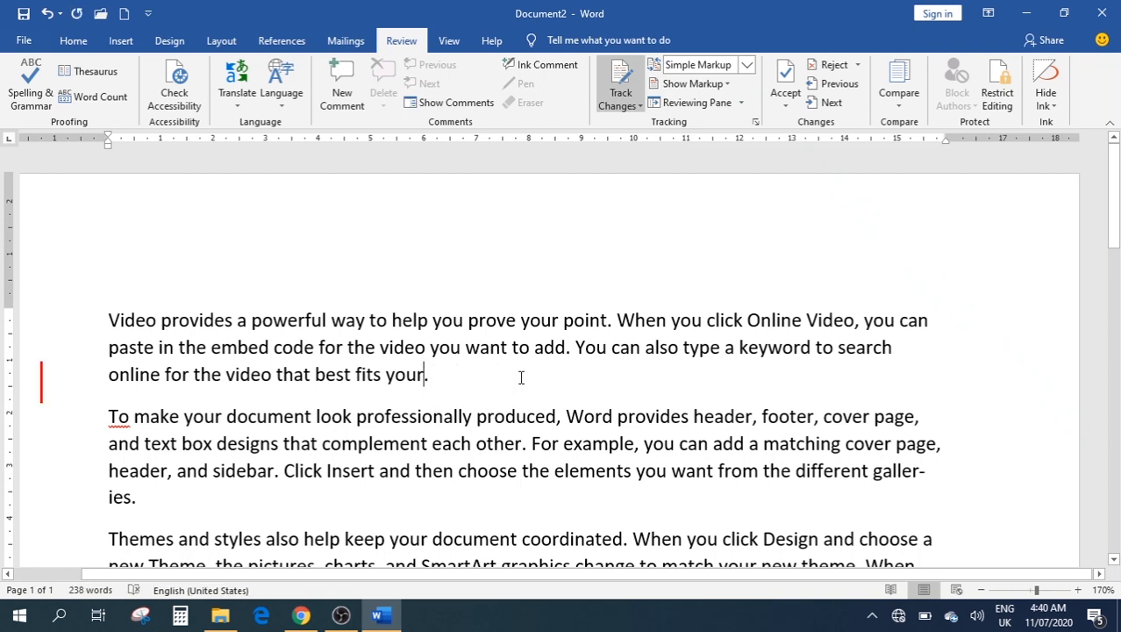
{"action": "type", "text": "file"}
Replace 'other' with 'one' in paragraph two, stop tracking, and show All Markup
{"action": "scroll", "coordinate": [587, 369], "scroll_direction": "down", "scroll_amount": 2}
{"action": "double_click", "coordinate": [507, 358]}
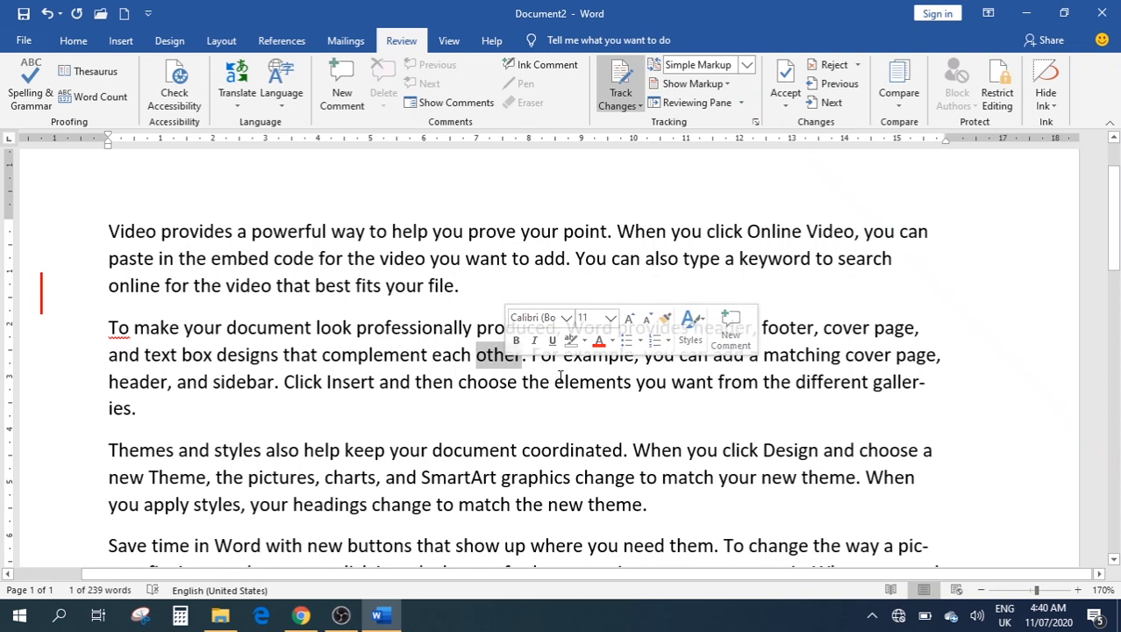
{"action": "type", "text": "one"}
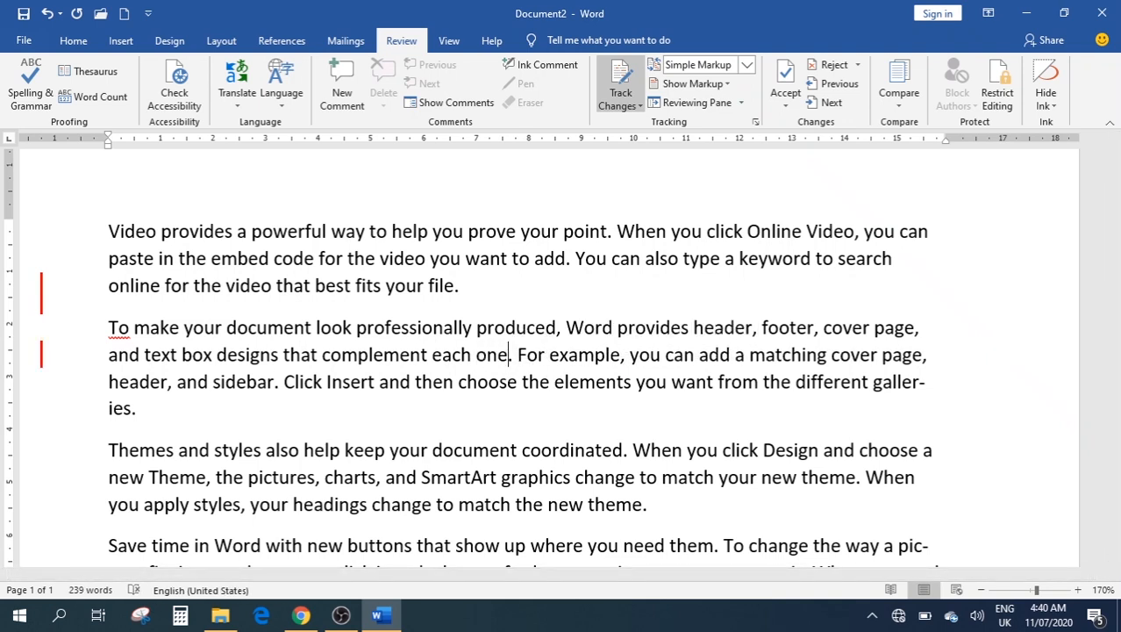
{"action": "key", "text": "BackSpace"}
{"action": "key", "text": "BackSpace"}
{"action": "key", "text": "BackSpace"}
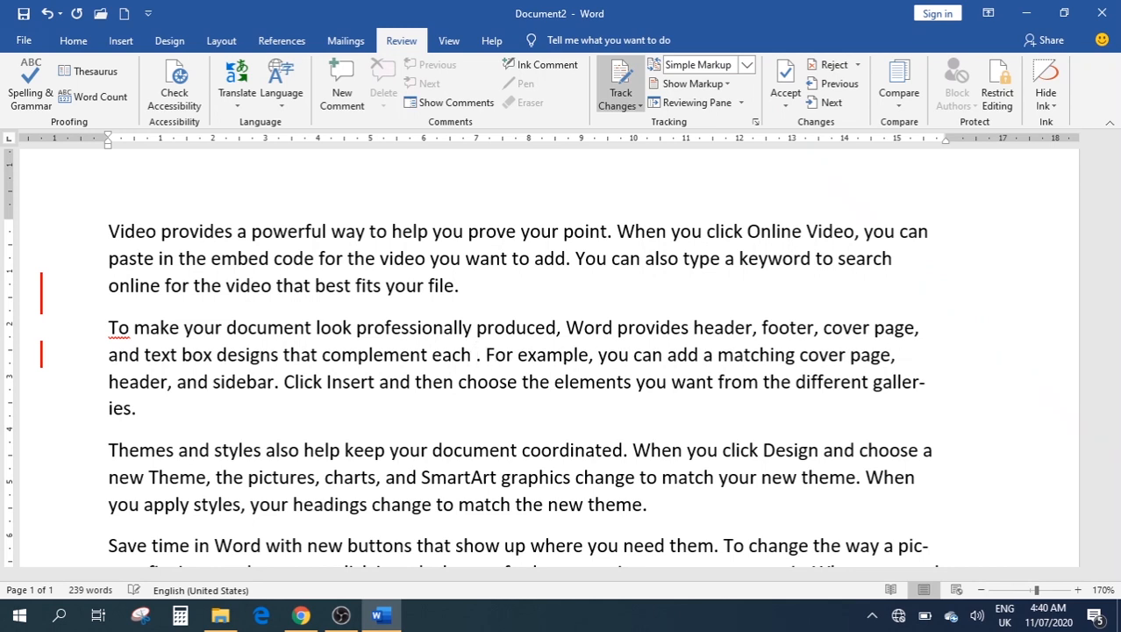
{"action": "type", "text": "one"}
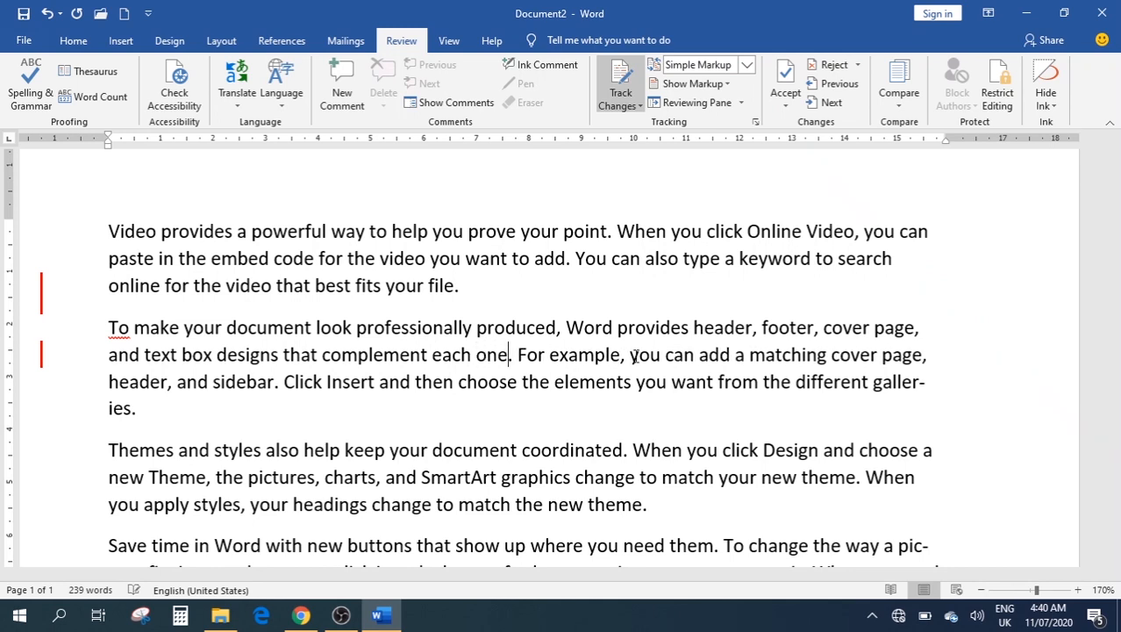
{"action": "left_click", "coordinate": [628, 103]}
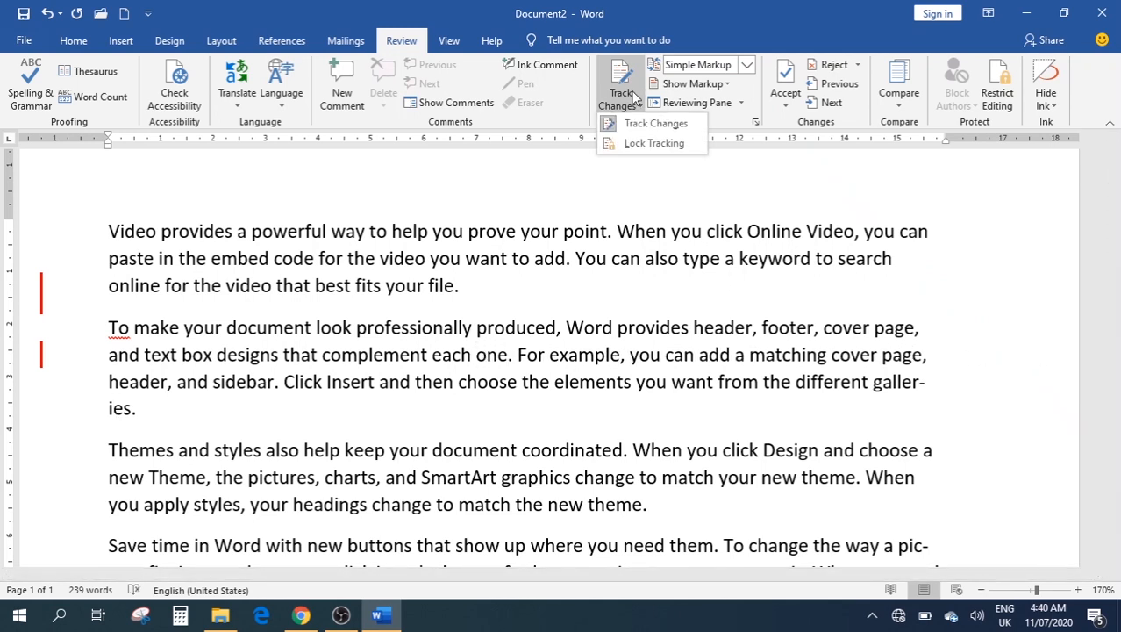
{"action": "left_click", "coordinate": [631, 123]}
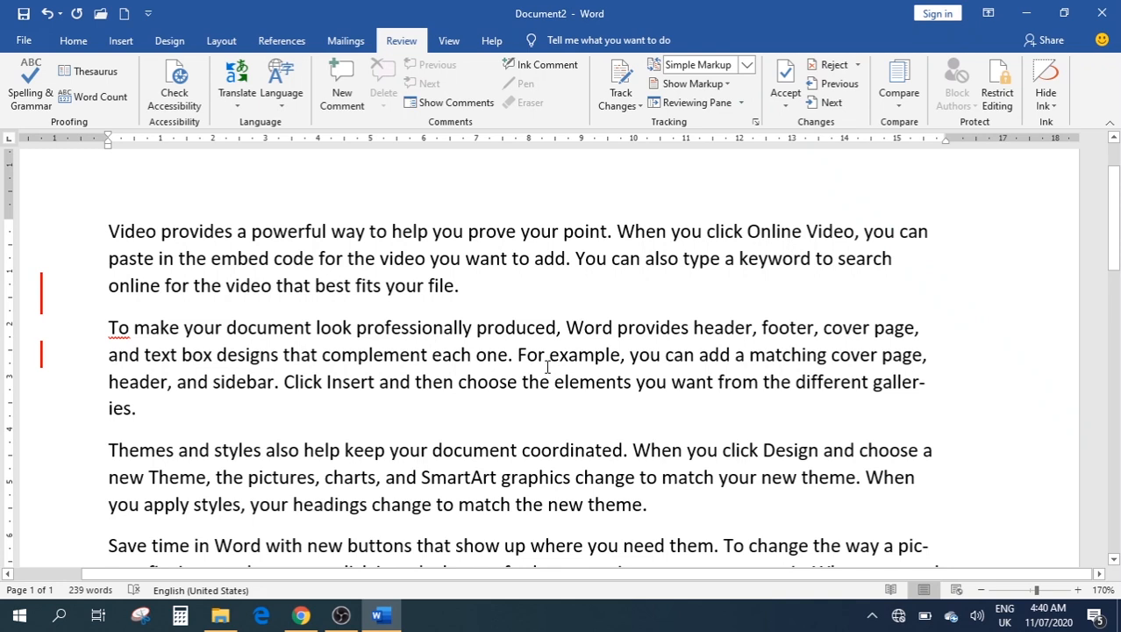
{"action": "left_click", "coordinate": [46, 298]}
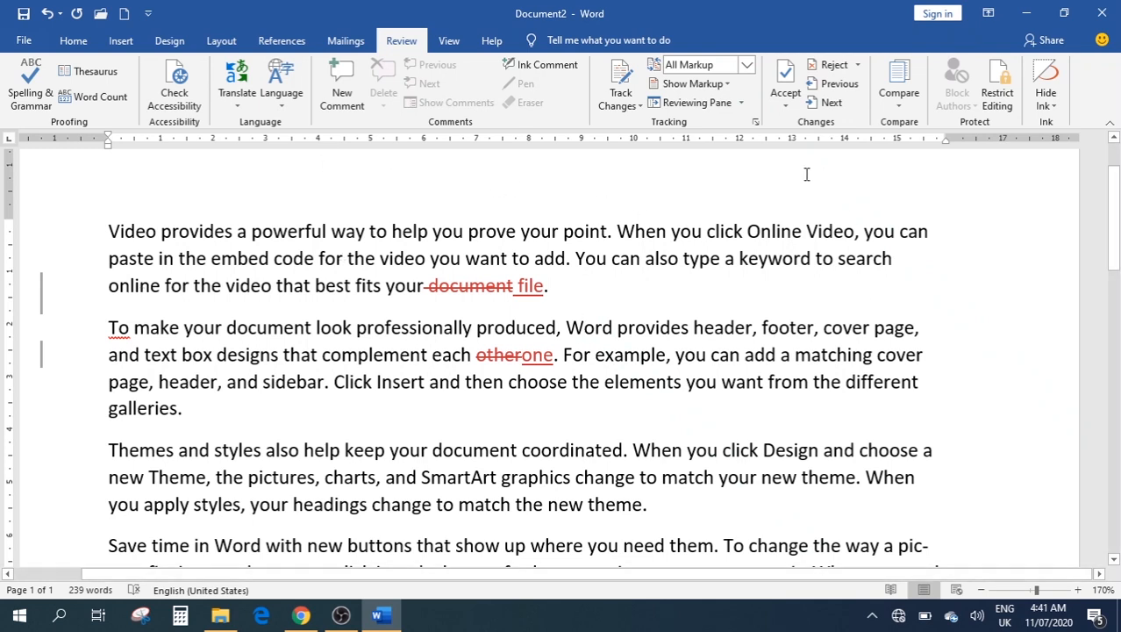
Keep All Markup displayed and accept all changes, leaving 'file' and 'one' as plain text
{"action": "left_click", "coordinate": [746, 65]}
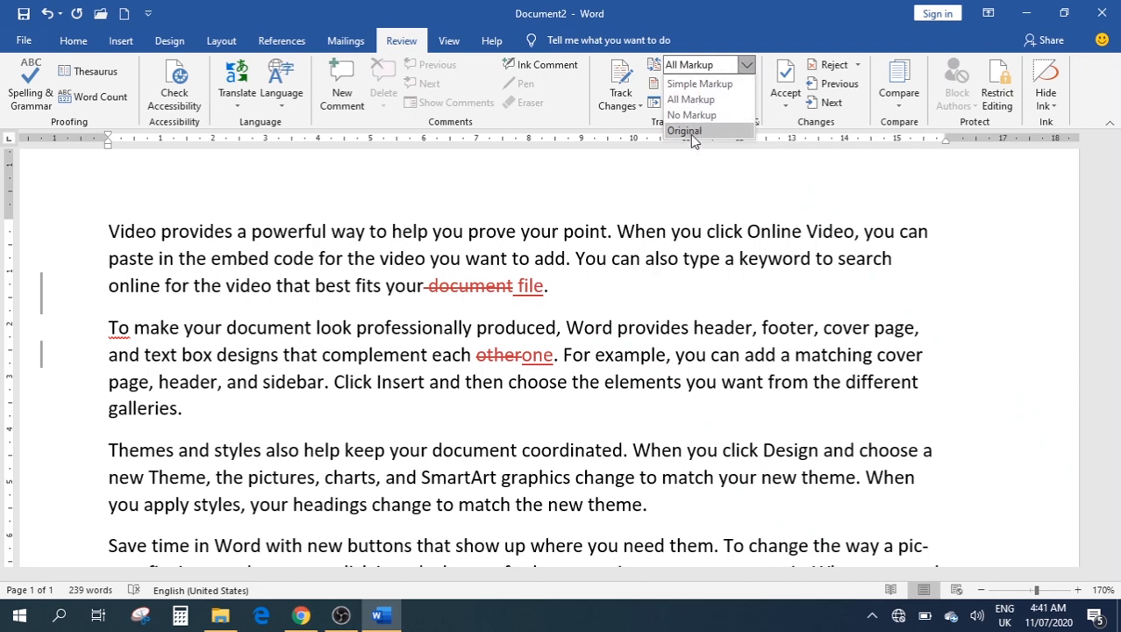
{"action": "left_click", "coordinate": [693, 211]}
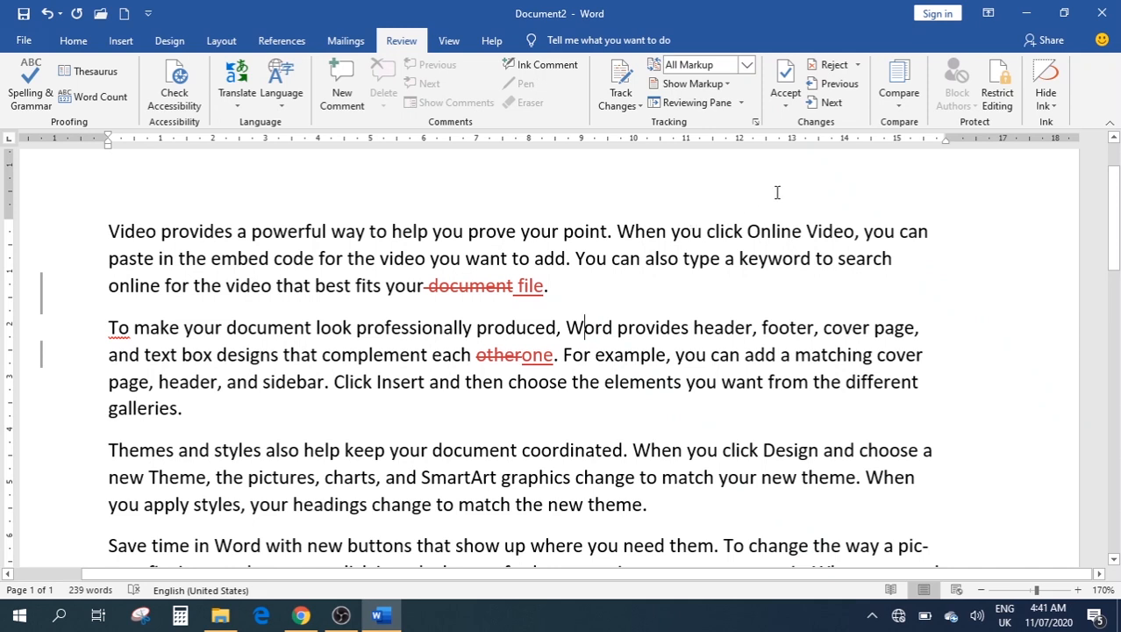
{"action": "left_click", "coordinate": [786, 103]}
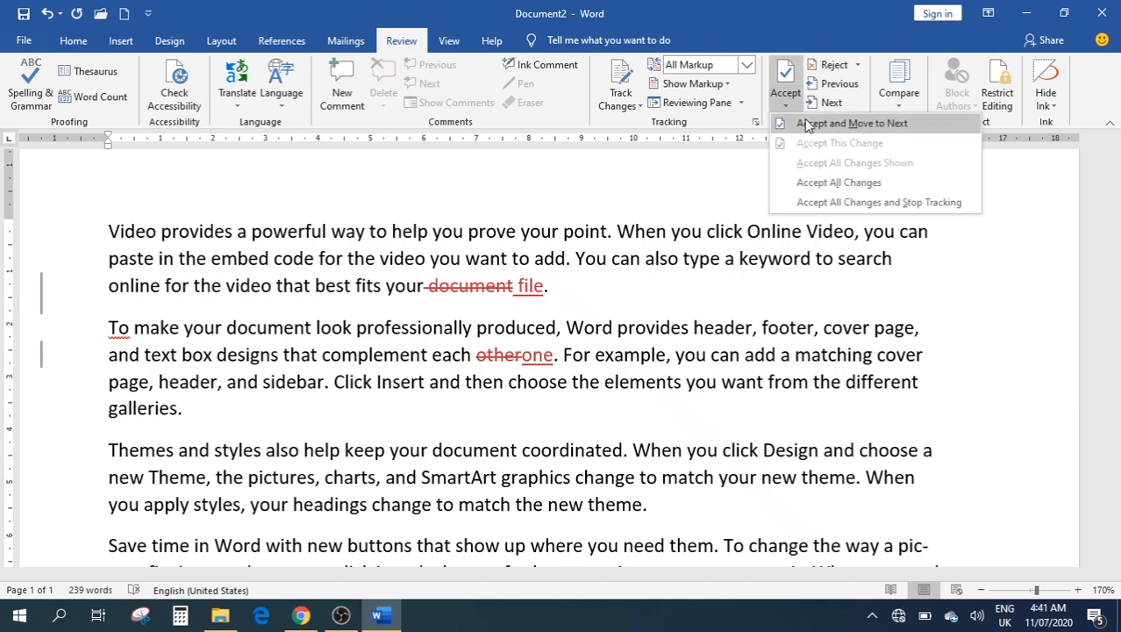
{"action": "left_click", "coordinate": [843, 186]}
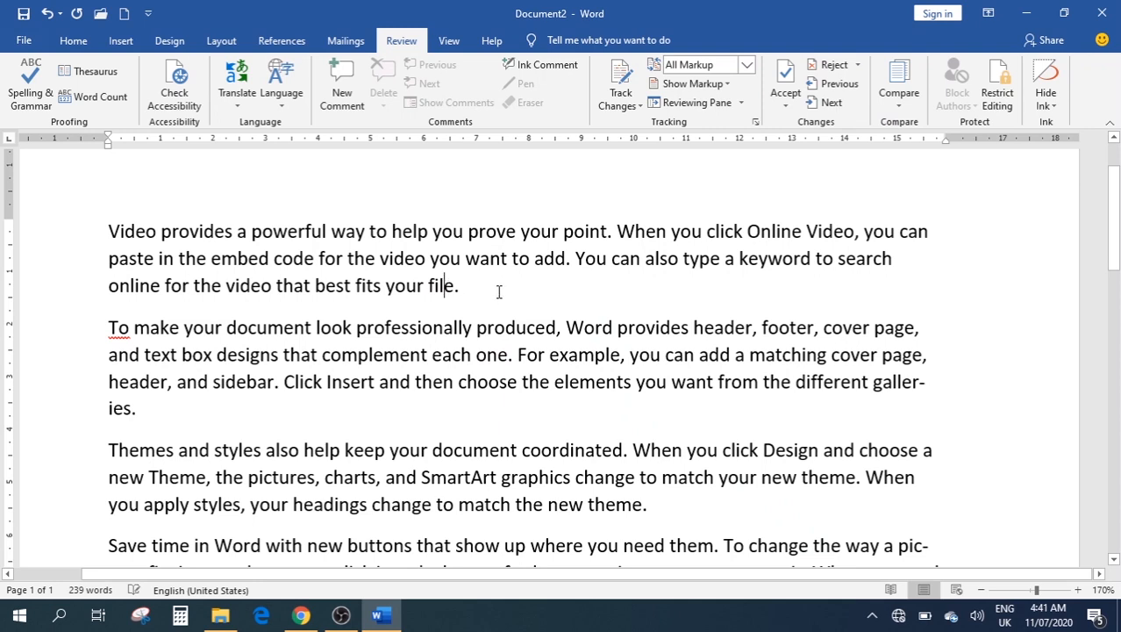
{"action": "left_click", "coordinate": [499, 292]}
Check that no tracked changes remain, then bring up the Compare options
{"action": "left_click", "coordinate": [834, 65]}
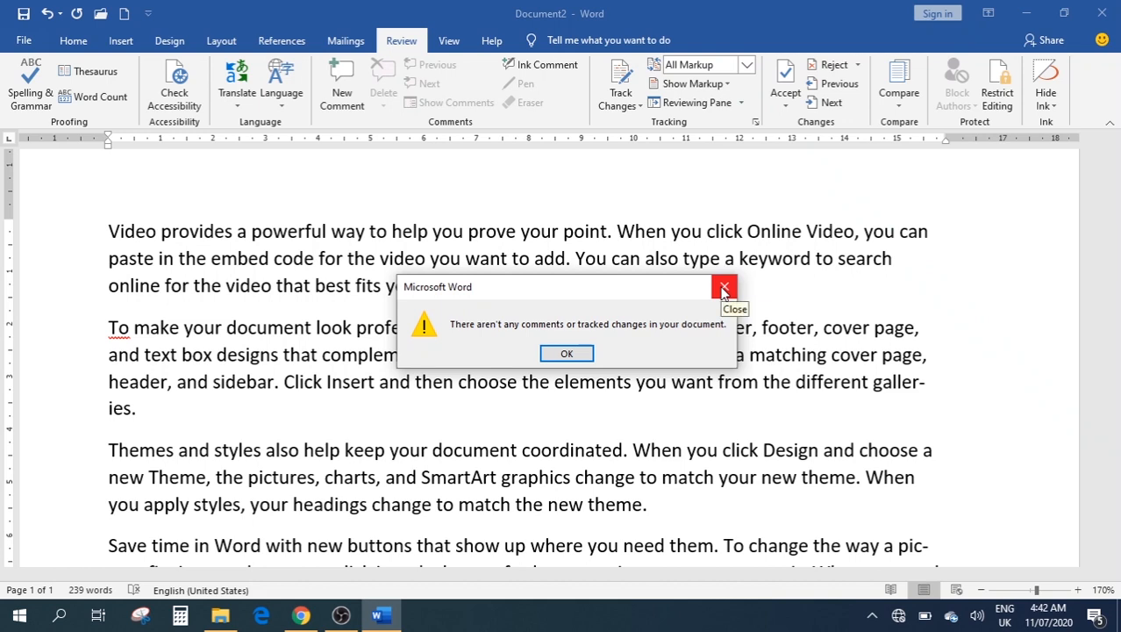
{"action": "left_click", "coordinate": [723, 289]}
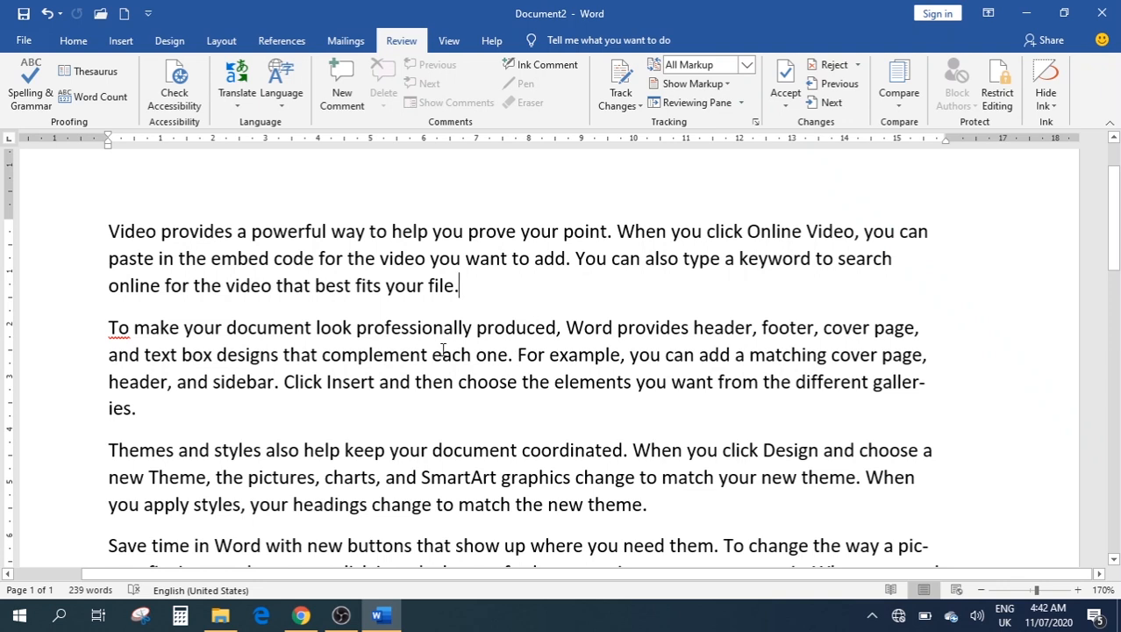
{"action": "left_click", "coordinate": [904, 97]}
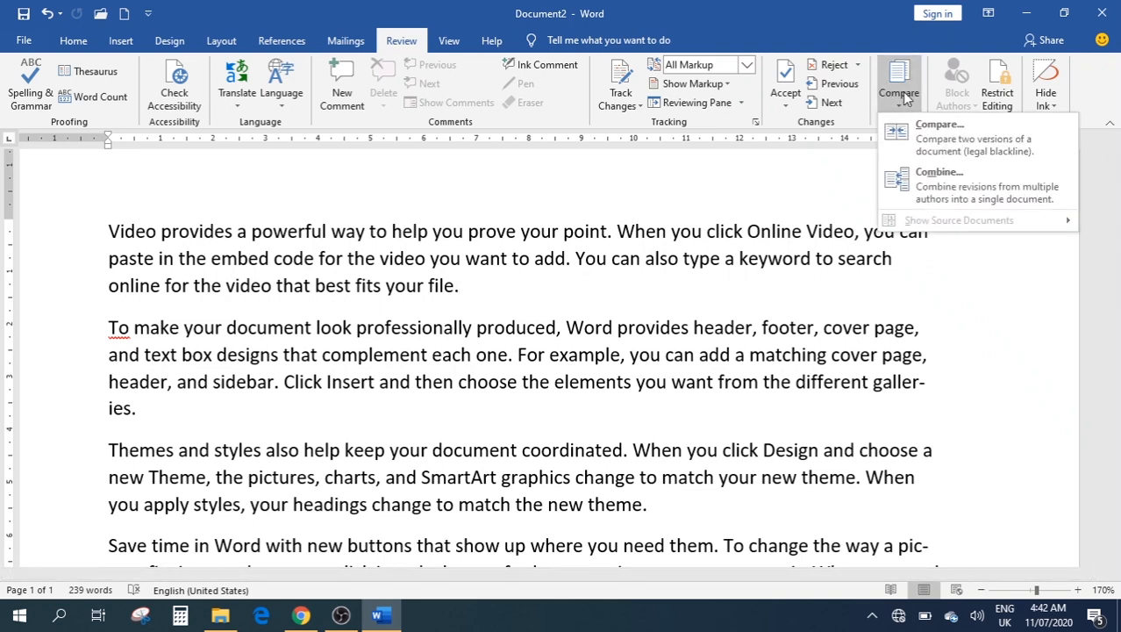
{"action": "left_click", "coordinate": [953, 132]}
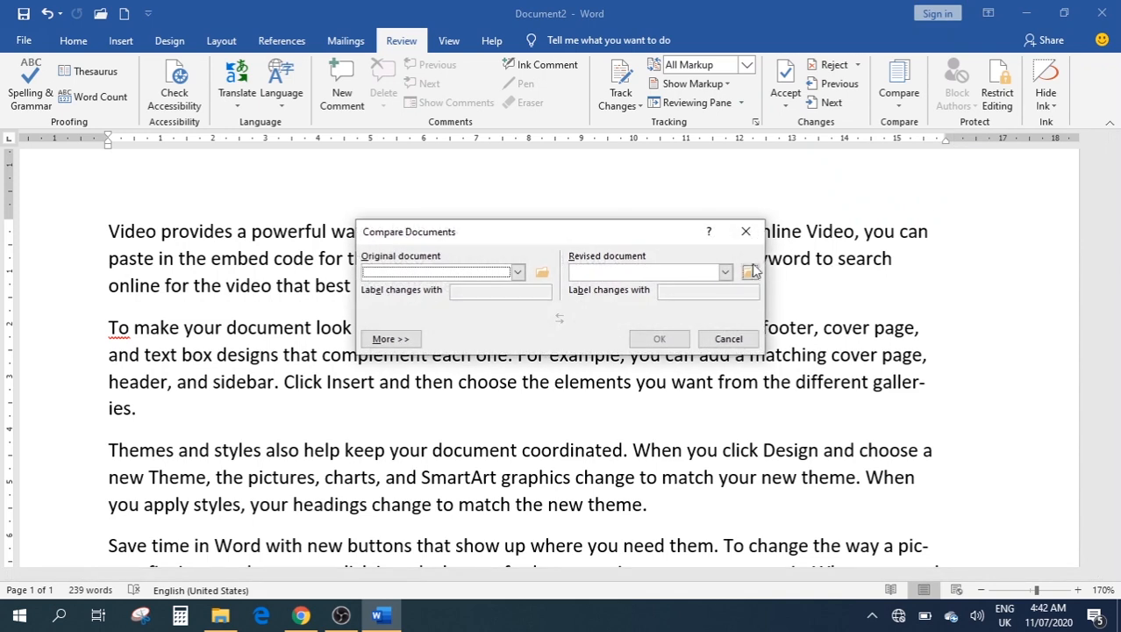
{"action": "left_click", "coordinate": [517, 272]}
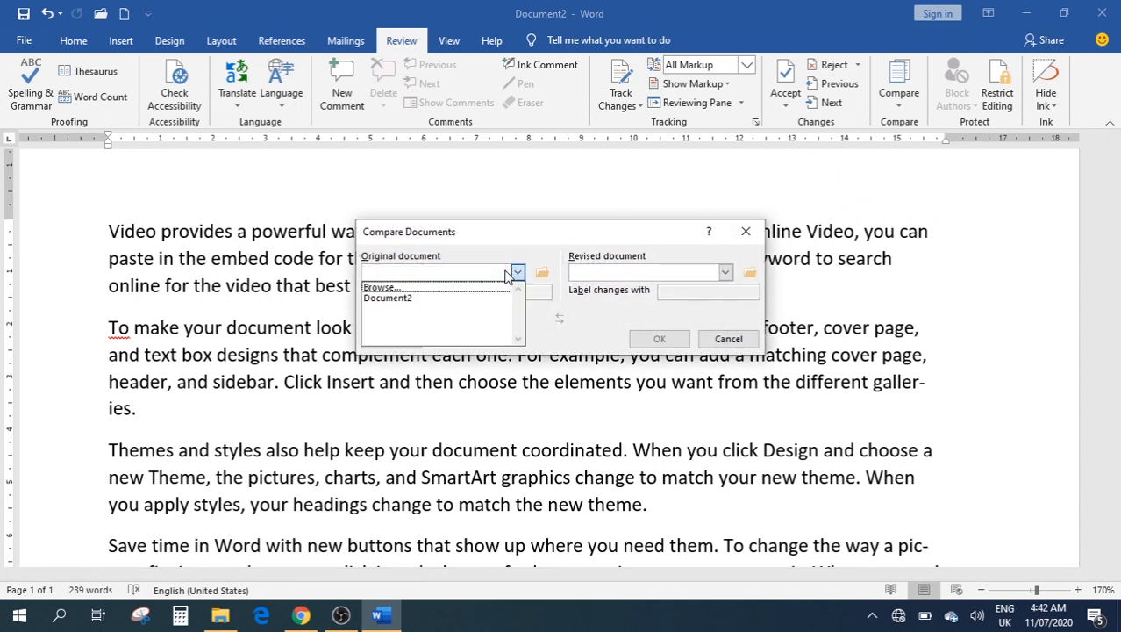
{"action": "left_click", "coordinate": [388, 297]}
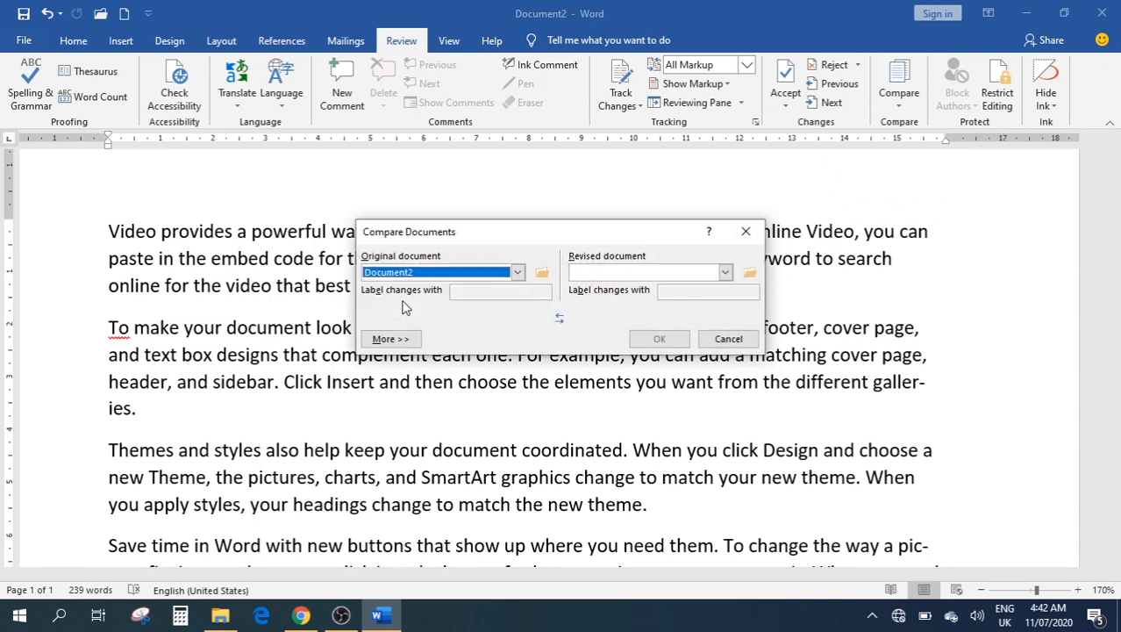
{"action": "left_click", "coordinate": [638, 275]}
{"action": "left_click", "coordinate": [605, 296]}
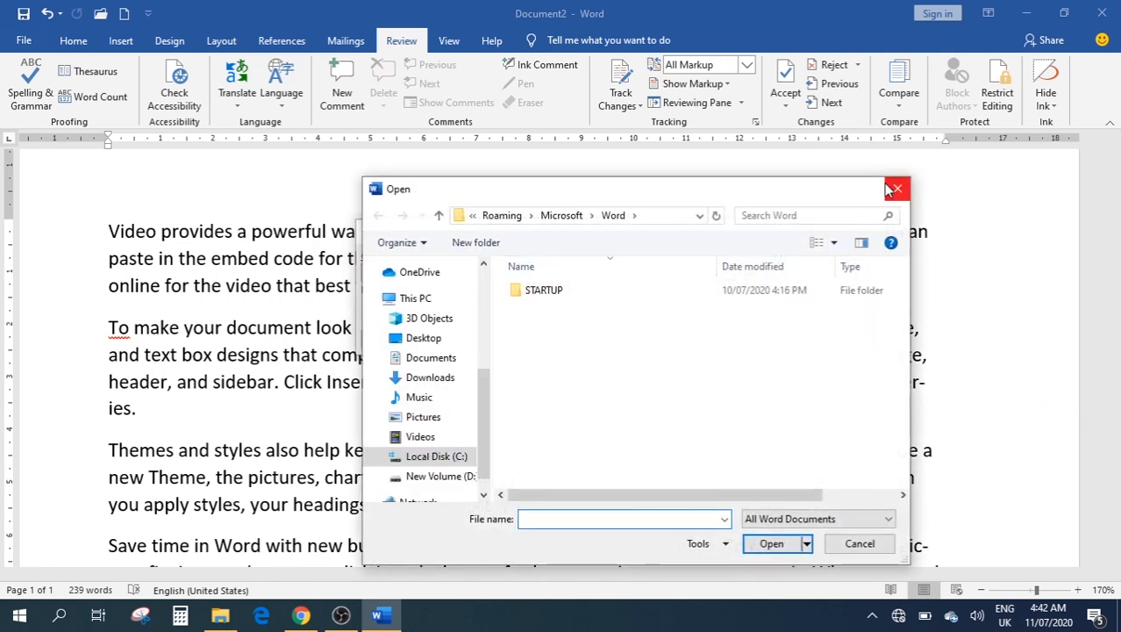
{"action": "left_click", "coordinate": [890, 191]}
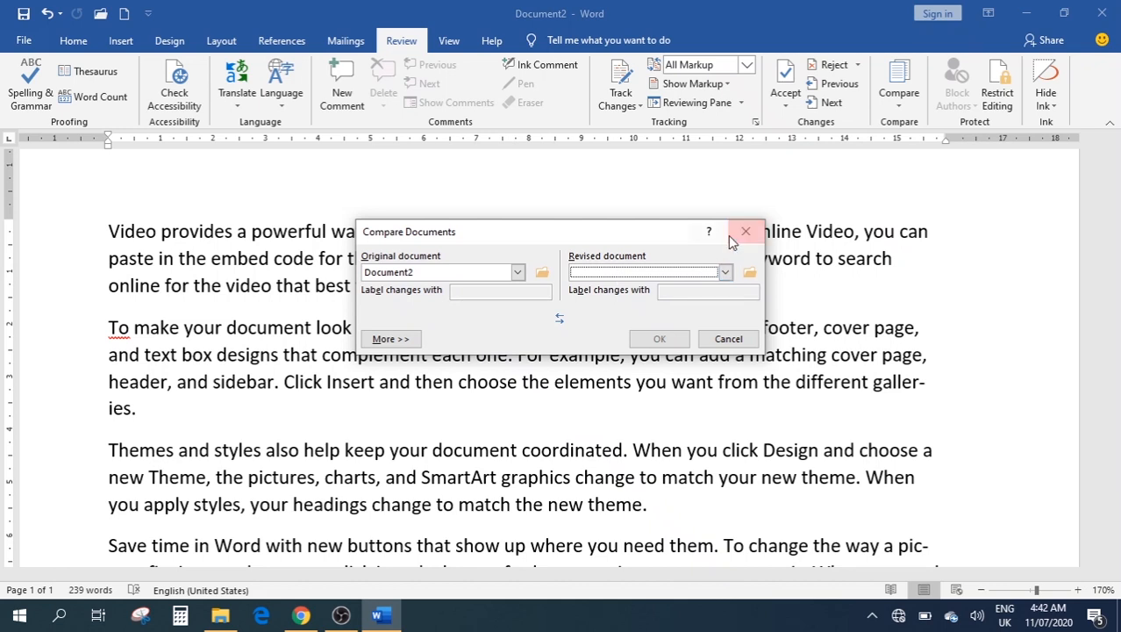
{"action": "left_click", "coordinate": [724, 272]}
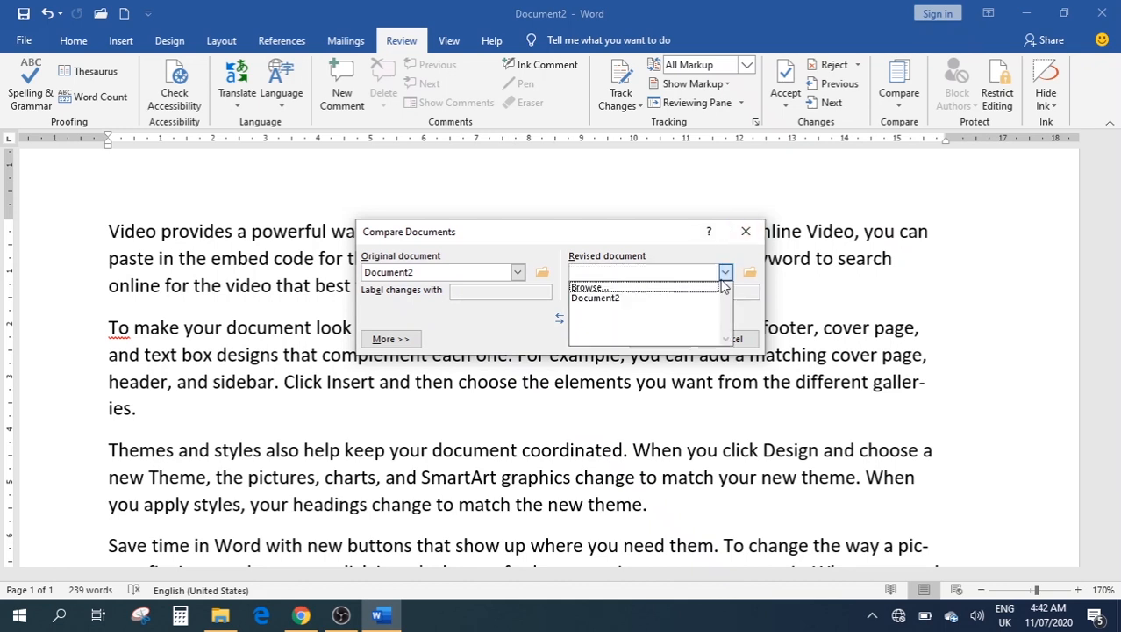
{"action": "left_click", "coordinate": [660, 298]}
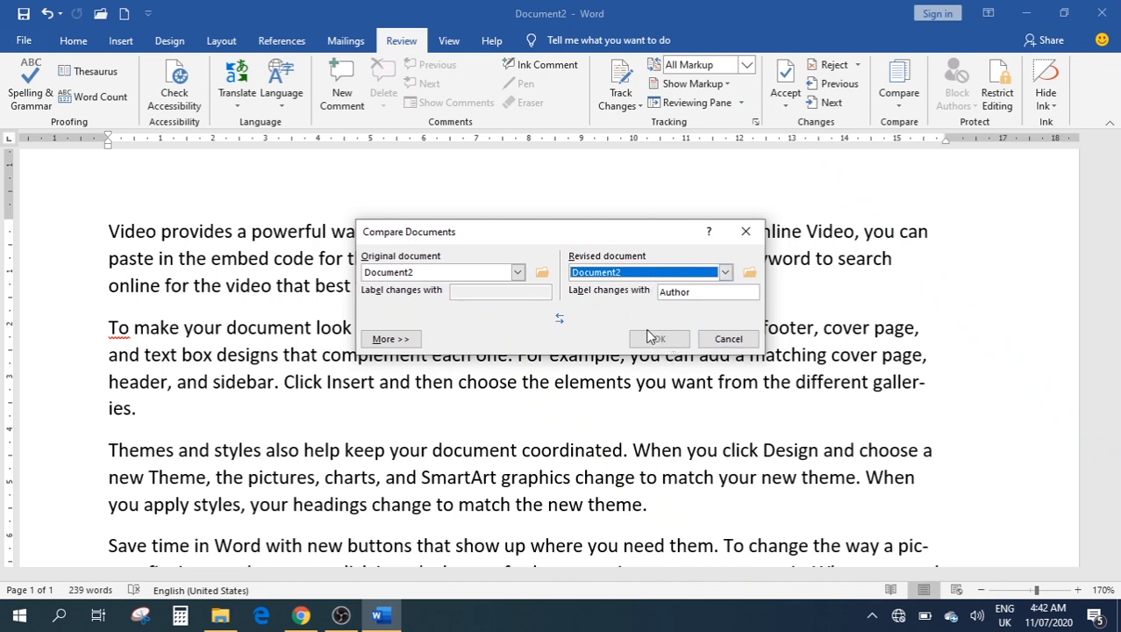
{"action": "left_click", "coordinate": [745, 233]}
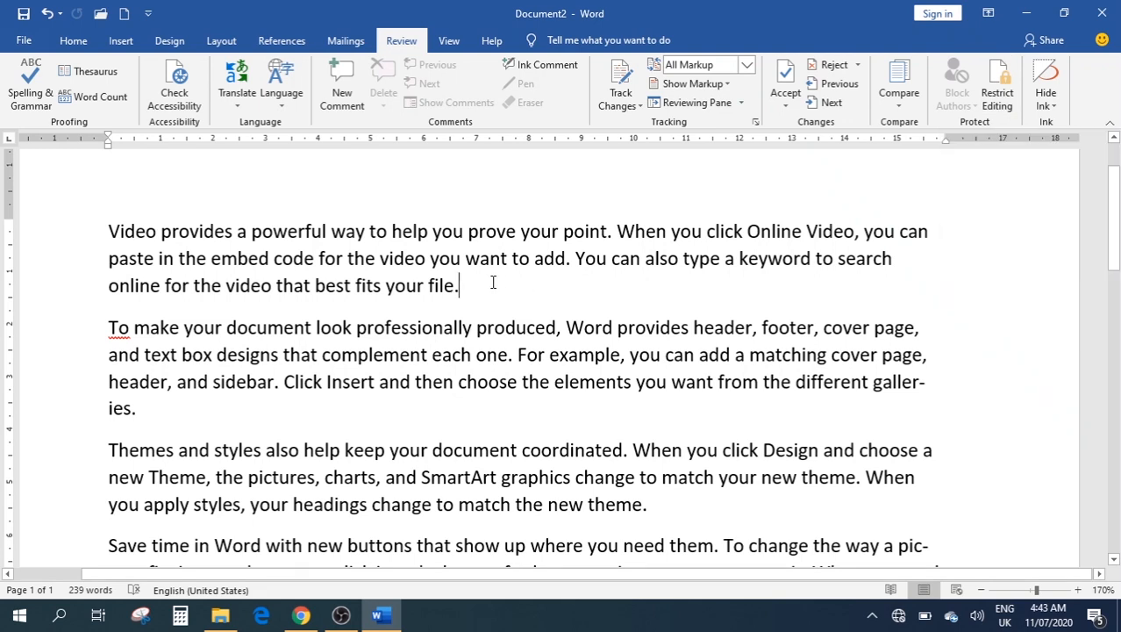
Delete all text from the current document and create a new blank document
{"action": "left_click", "coordinate": [996, 97]}
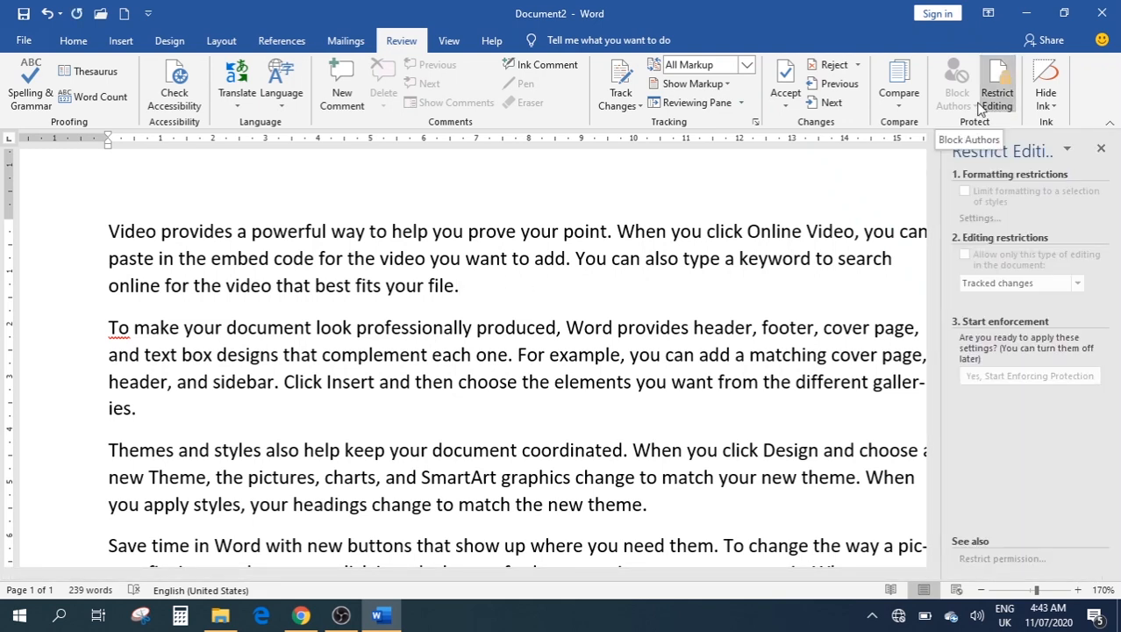
{"action": "left_click", "coordinate": [1000, 97]}
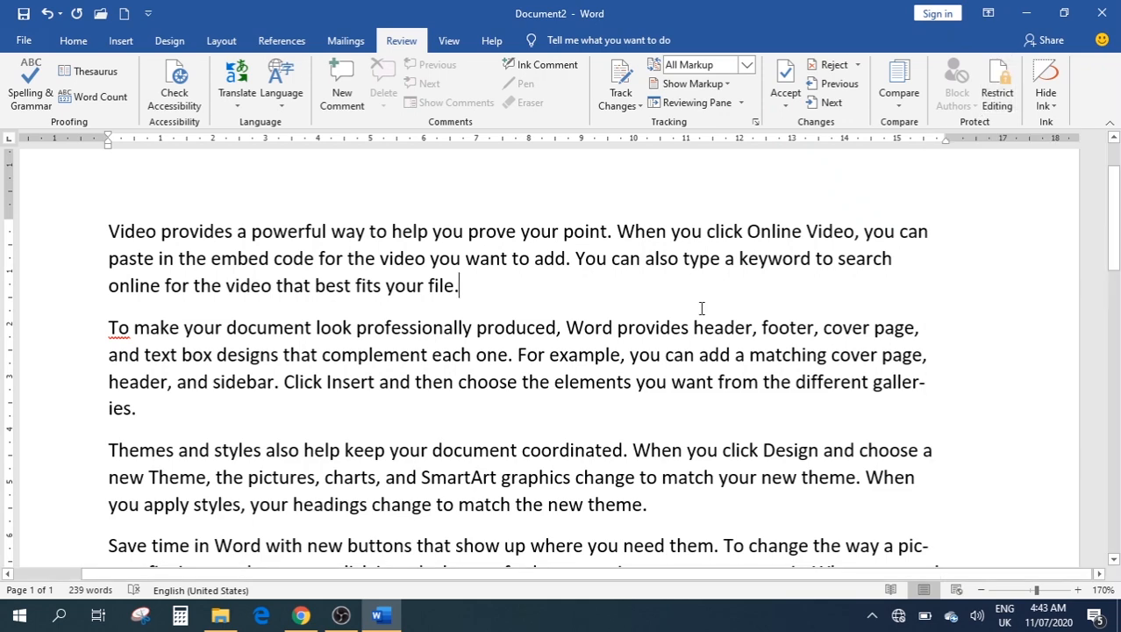
{"action": "key", "text": "ctrl+a"}
{"action": "key", "text": "Delete"}
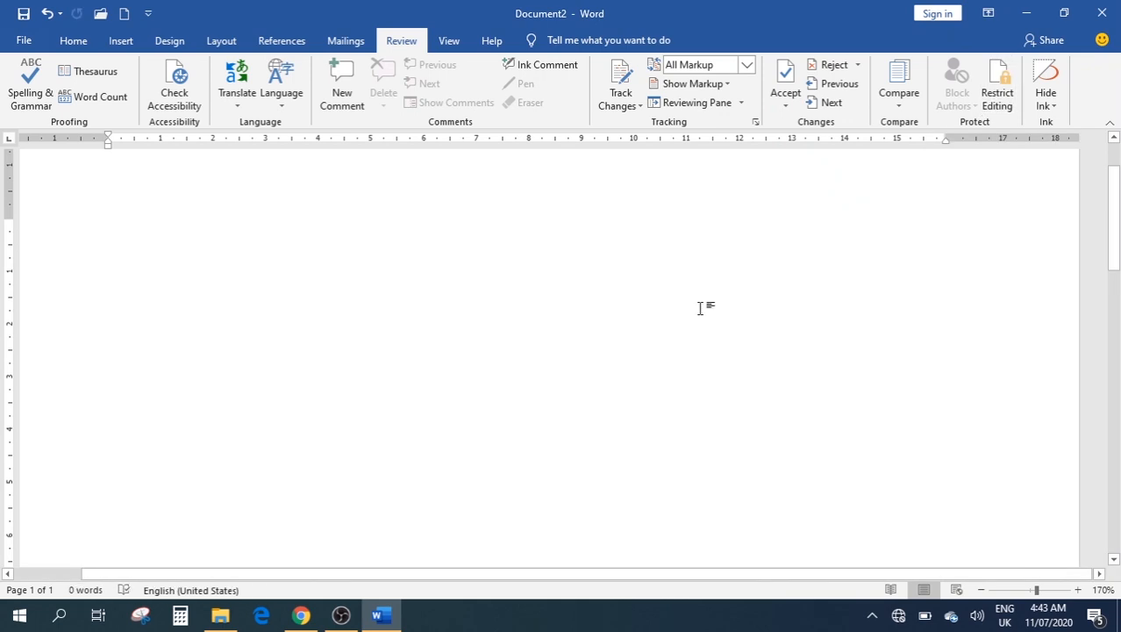
{"action": "key", "text": "ctrl+n"}
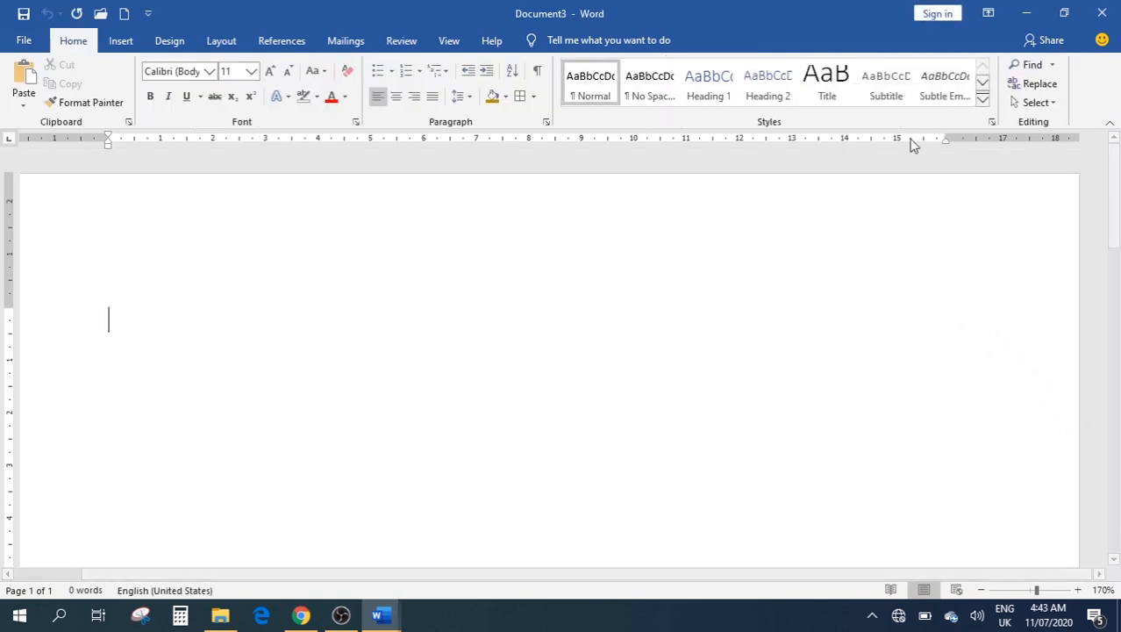
Show Restrict Editing from Review and fill Document3 with =rand() sample text
{"action": "left_click", "coordinate": [401, 41]}
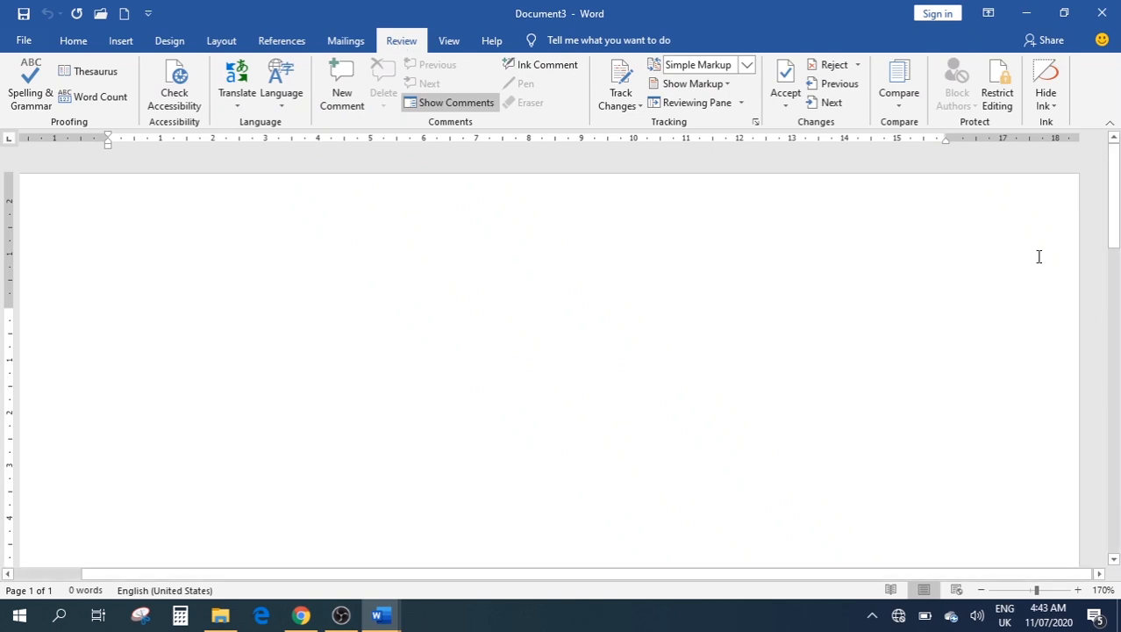
{"action": "left_click", "coordinate": [995, 98]}
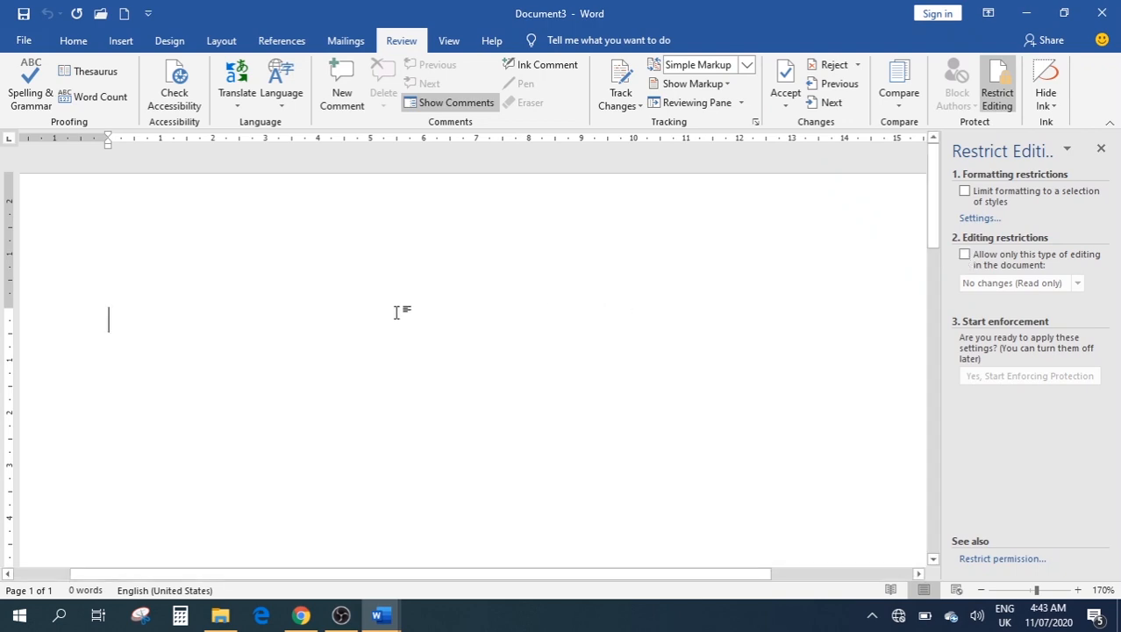
{"action": "type", "text": "=rand"}
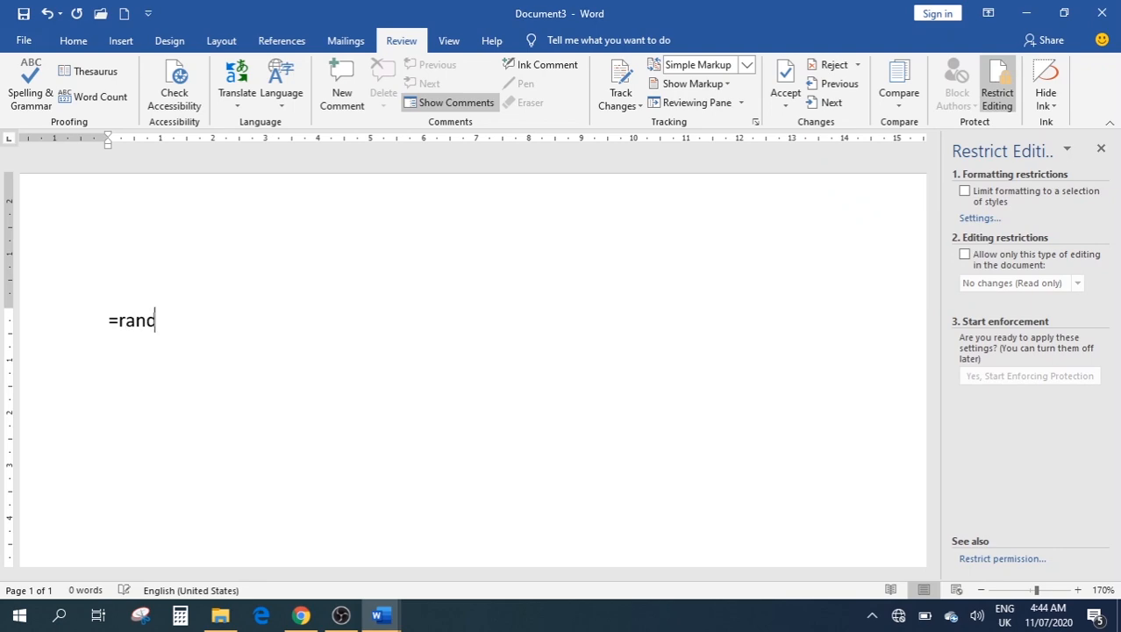
{"action": "type", "text": "()"}
{"action": "key", "text": "Return"}
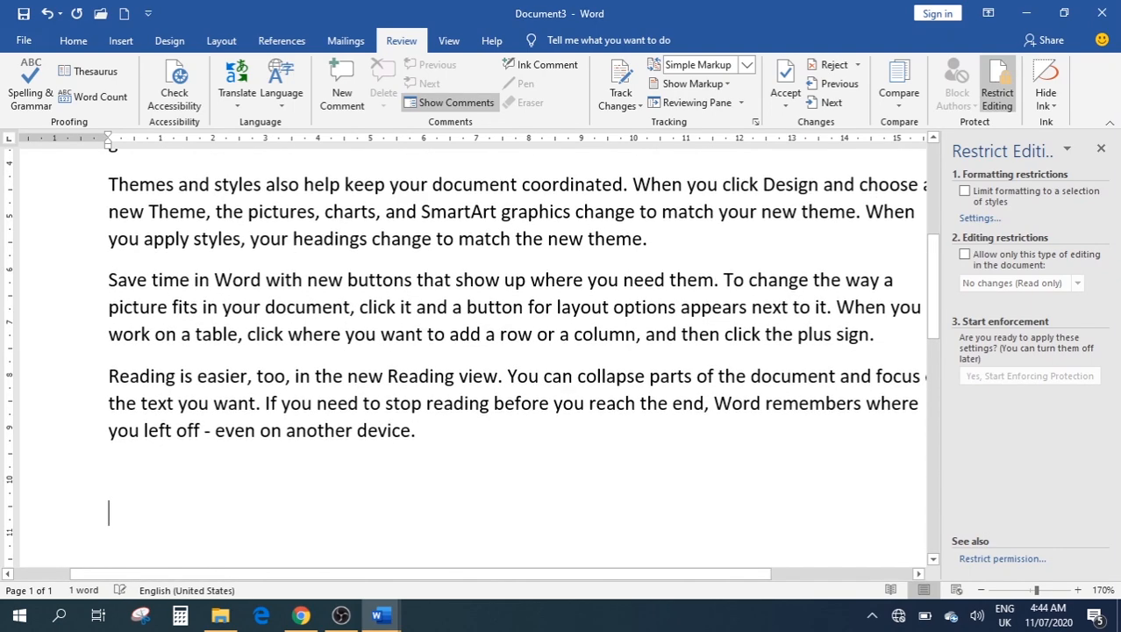
{"action": "scroll", "coordinate": [505, 315], "scroll_direction": "up", "scroll_amount": 3}
{"action": "scroll", "coordinate": [505, 316], "scroll_direction": "up", "scroll_amount": 2}
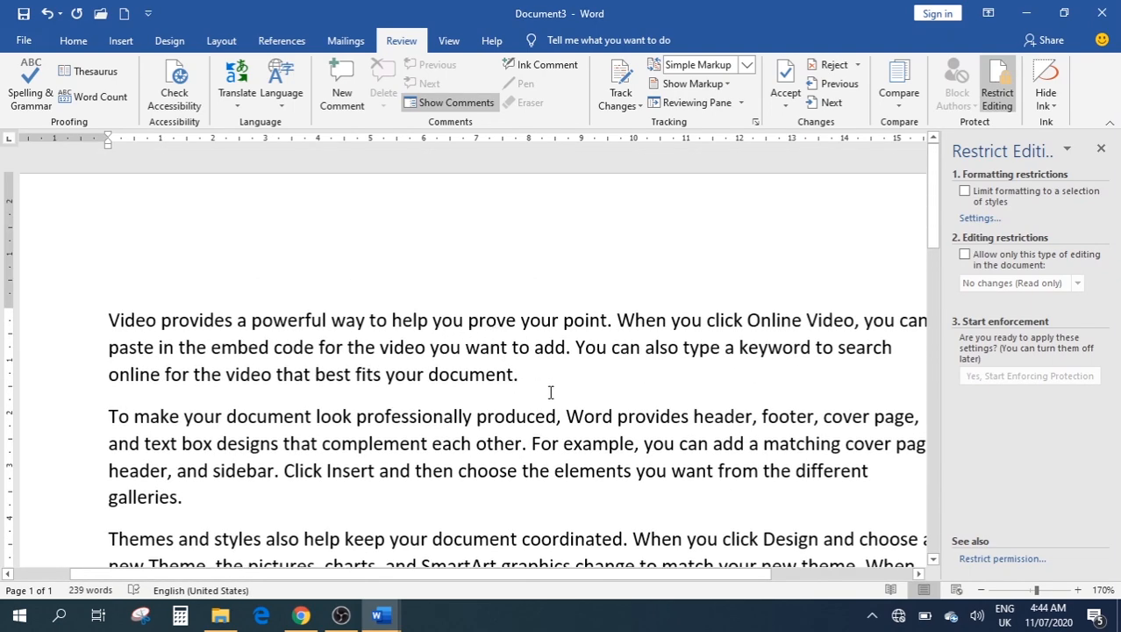
Restrict Document3 to No changes (Read only) and enforce it with a confirmed password
{"action": "left_click", "coordinate": [965, 255]}
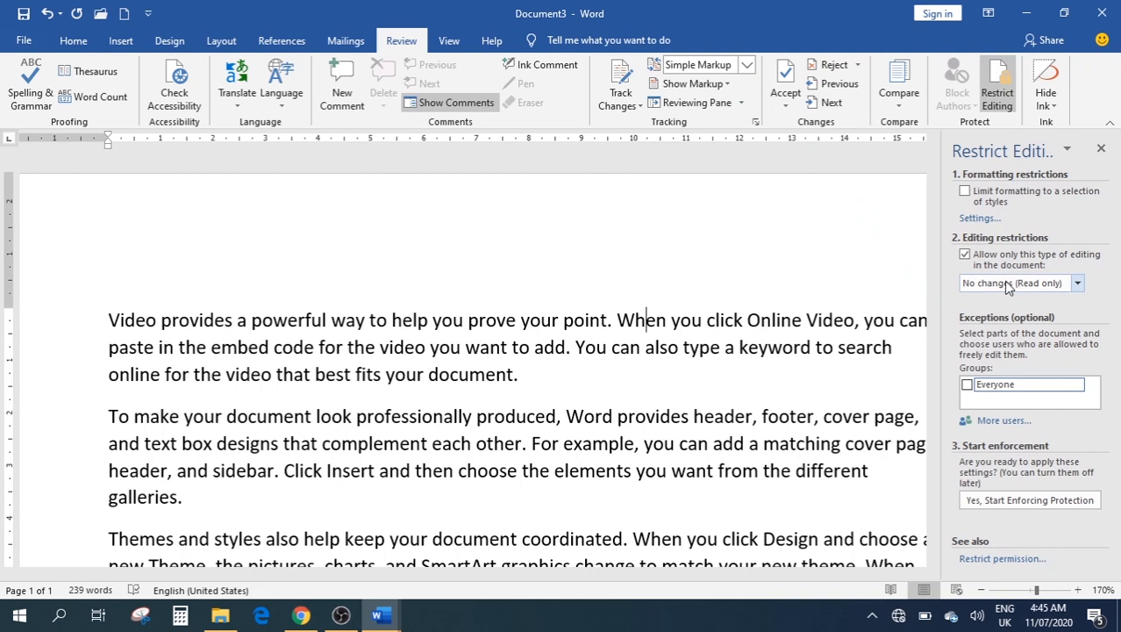
{"action": "left_click", "coordinate": [996, 501]}
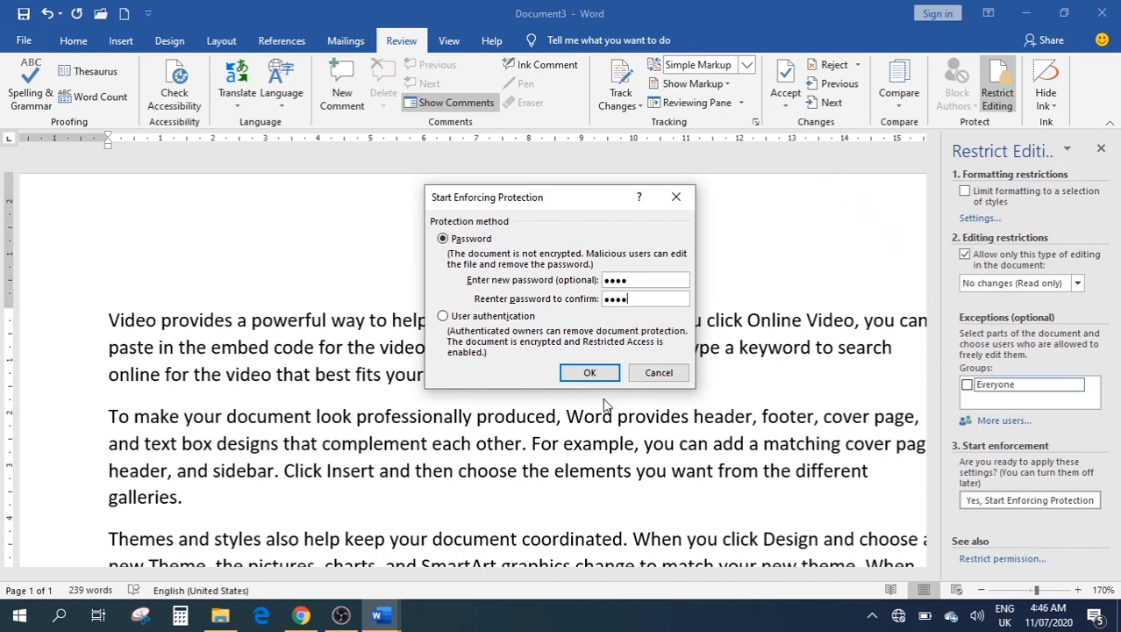
{"action": "left_click", "coordinate": [589, 374]}
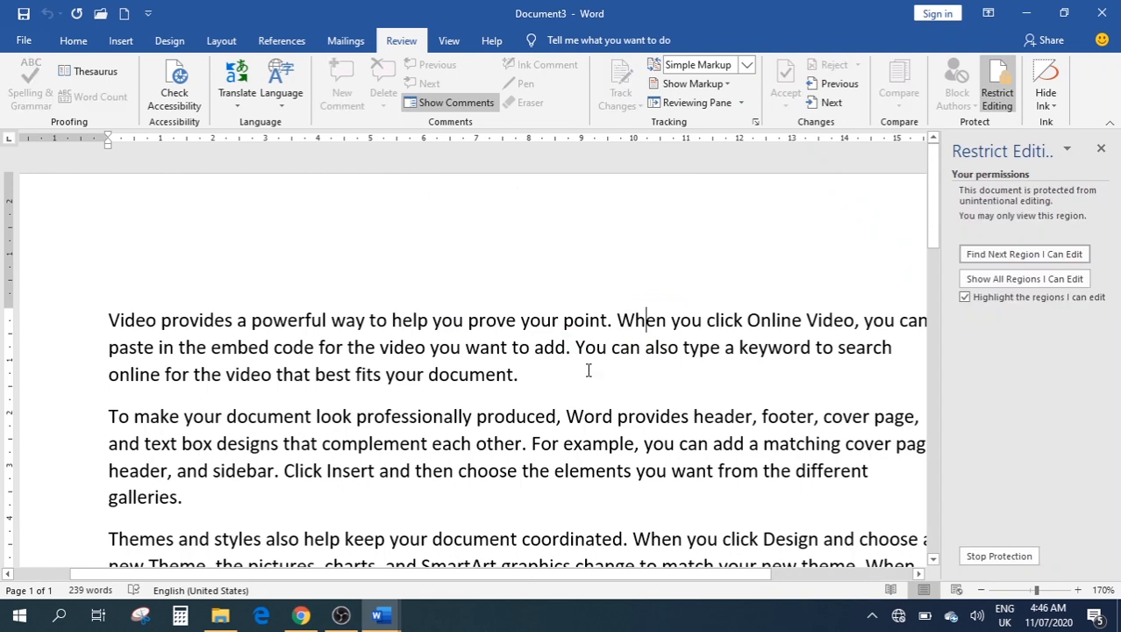
Stop protection using the document password, clear the read-only restriction and close the pane
{"action": "left_click", "coordinate": [1101, 150]}
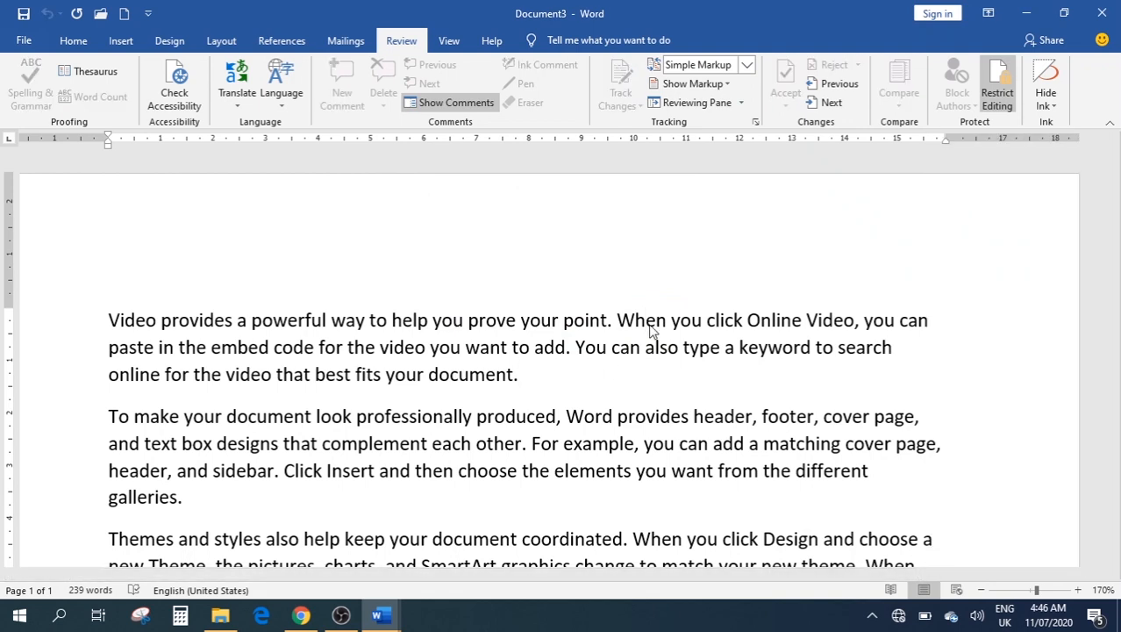
{"action": "key", "text": "BackSpace"}
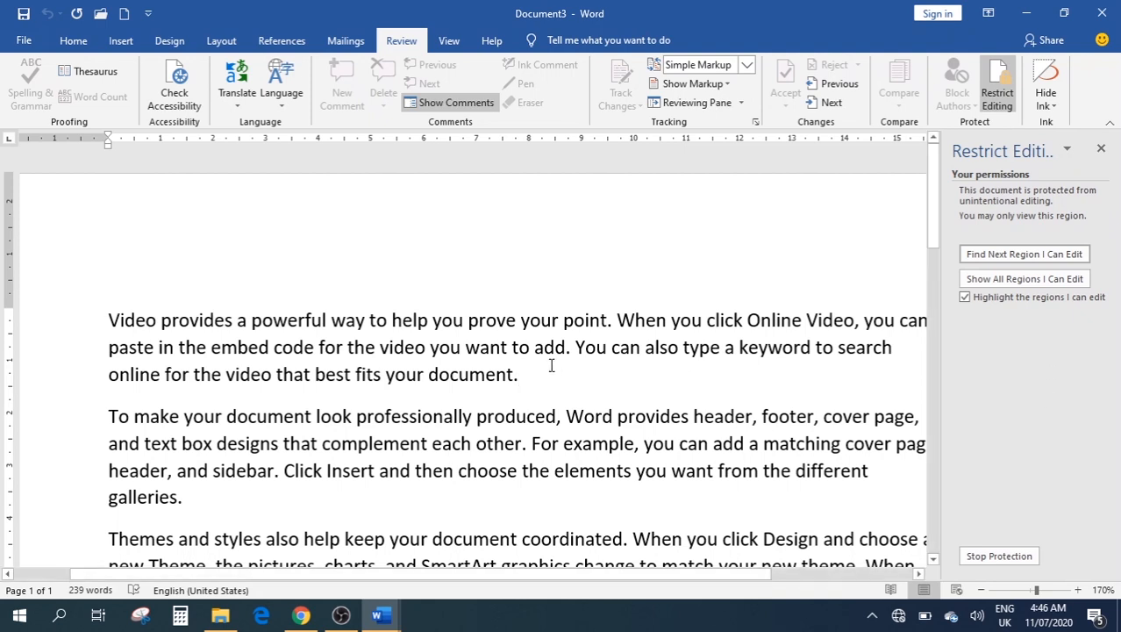
{"action": "left_click", "coordinate": [991, 558]}
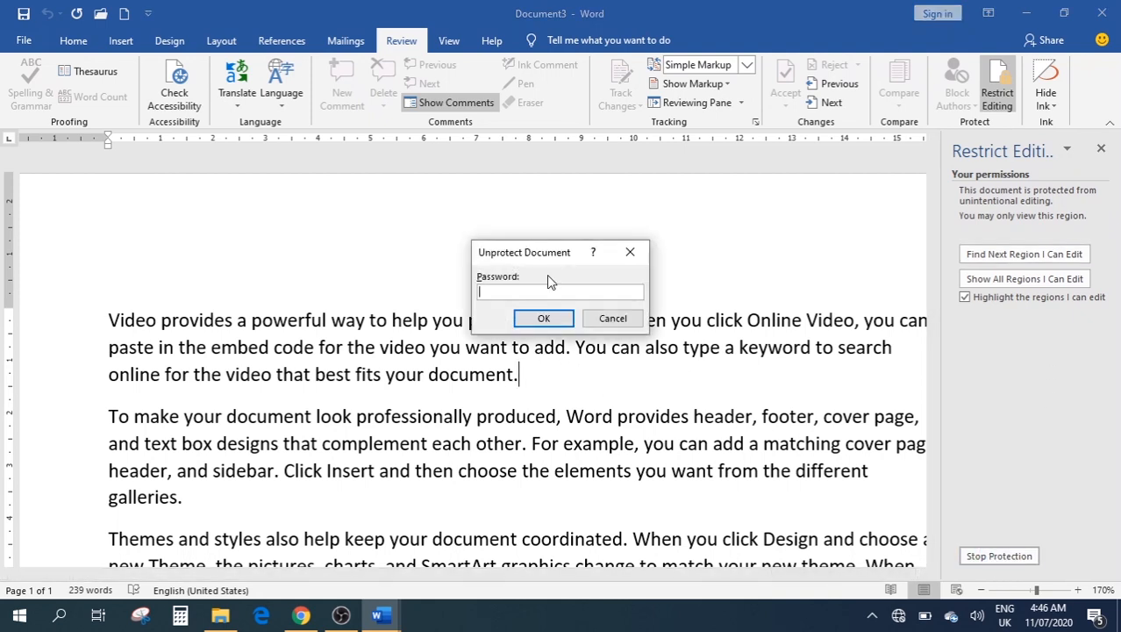
{"action": "type", "text": "1234"}
{"action": "left_click", "coordinate": [543, 318]}
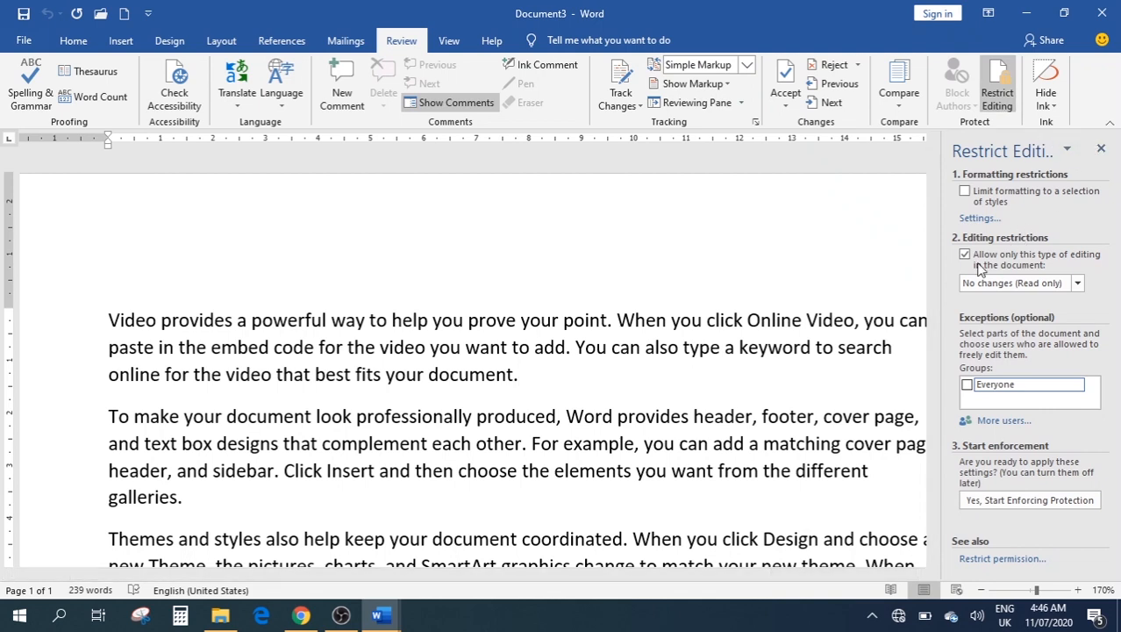
{"action": "left_click", "coordinate": [965, 255]}
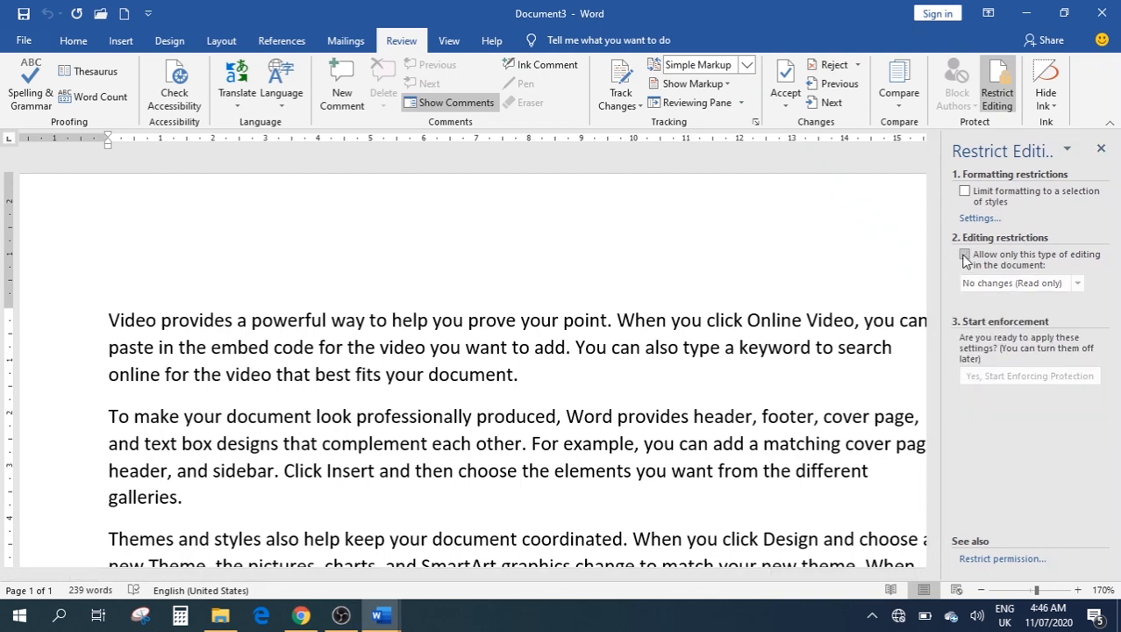
{"action": "left_click", "coordinate": [1101, 149]}
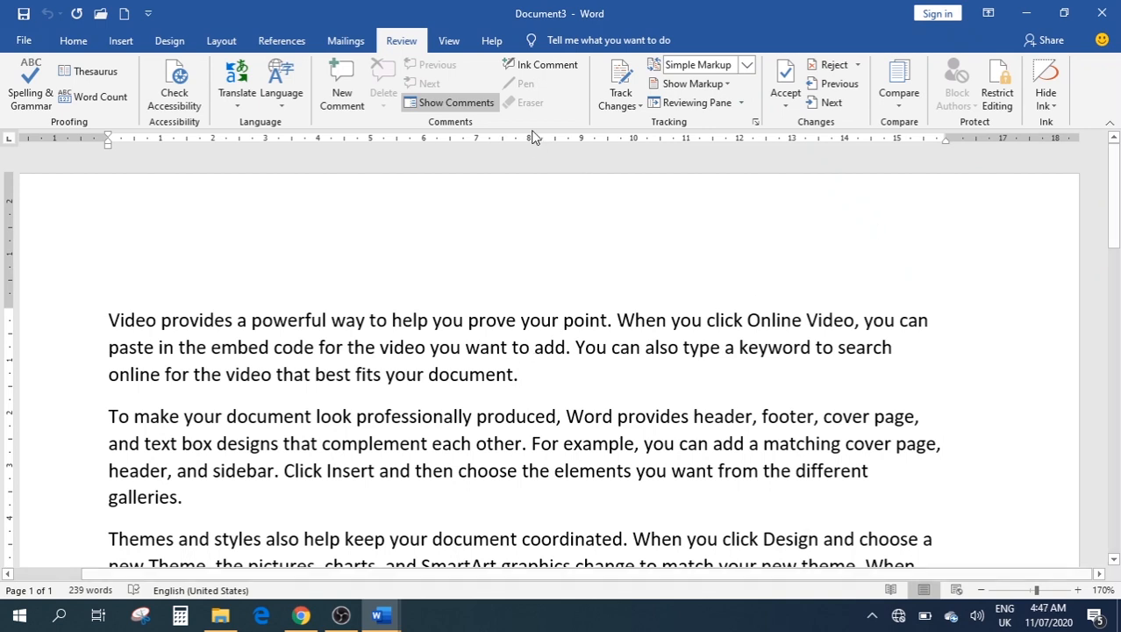
Try Read Mode, Print Layout and Web Layout views from the View tab
{"action": "left_click", "coordinate": [448, 40]}
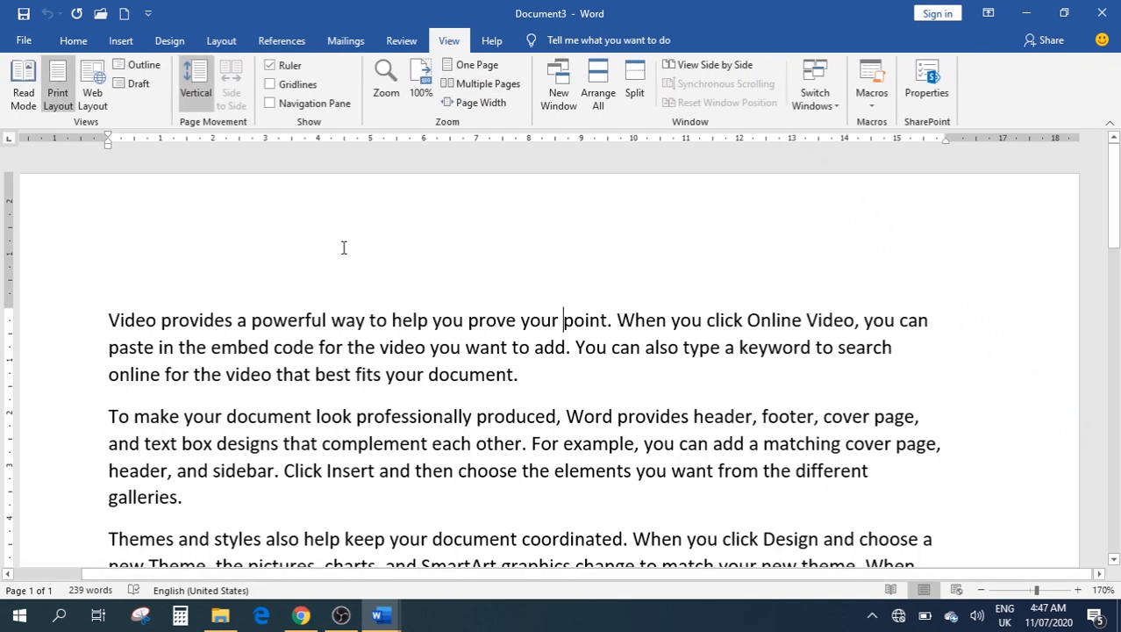
{"action": "left_click", "coordinate": [23, 106]}
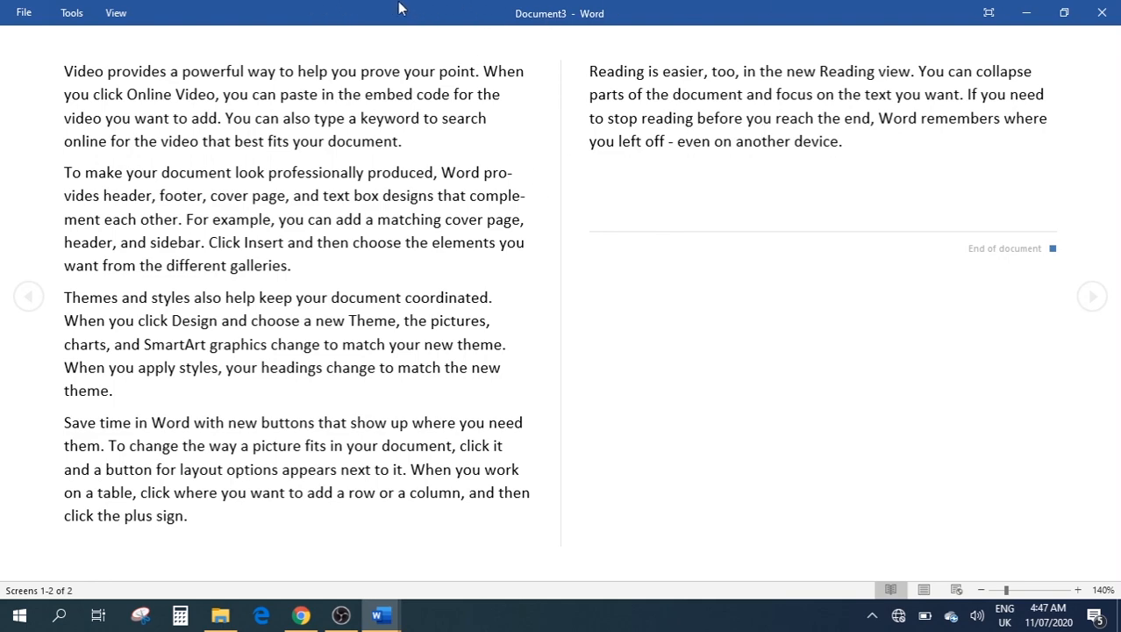
{"action": "key", "text": "Escape"}
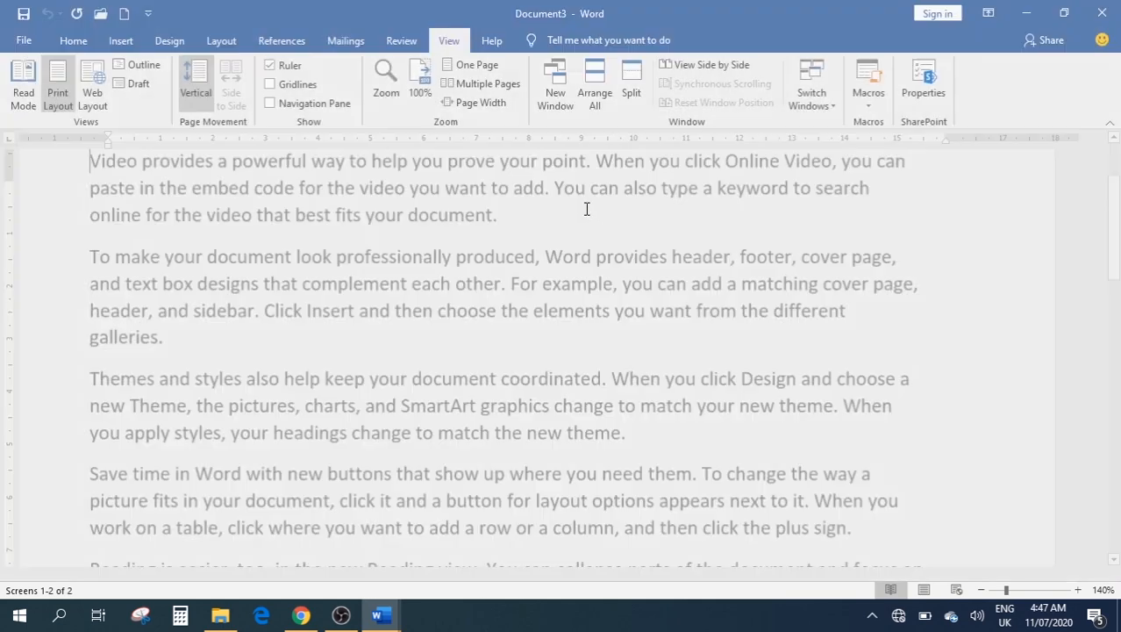
{"action": "left_click", "coordinate": [56, 97]}
{"action": "scroll", "coordinate": [303, 323], "scroll_direction": "up", "scroll_amount": 1}
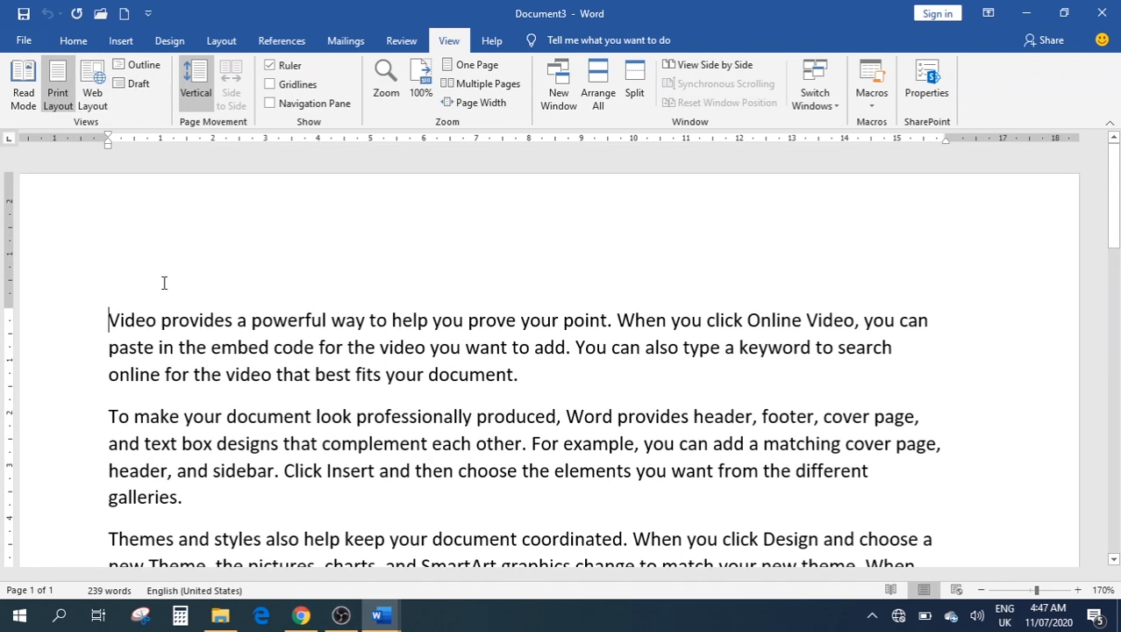
{"action": "left_click", "coordinate": [93, 99]}
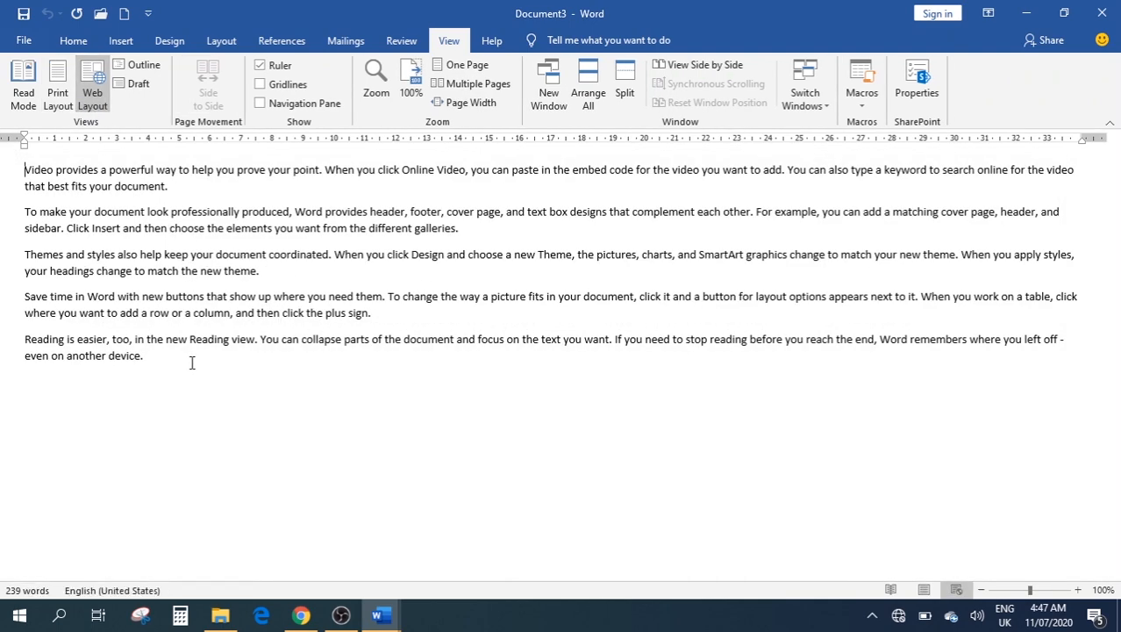
{"action": "left_click", "coordinate": [58, 97]}
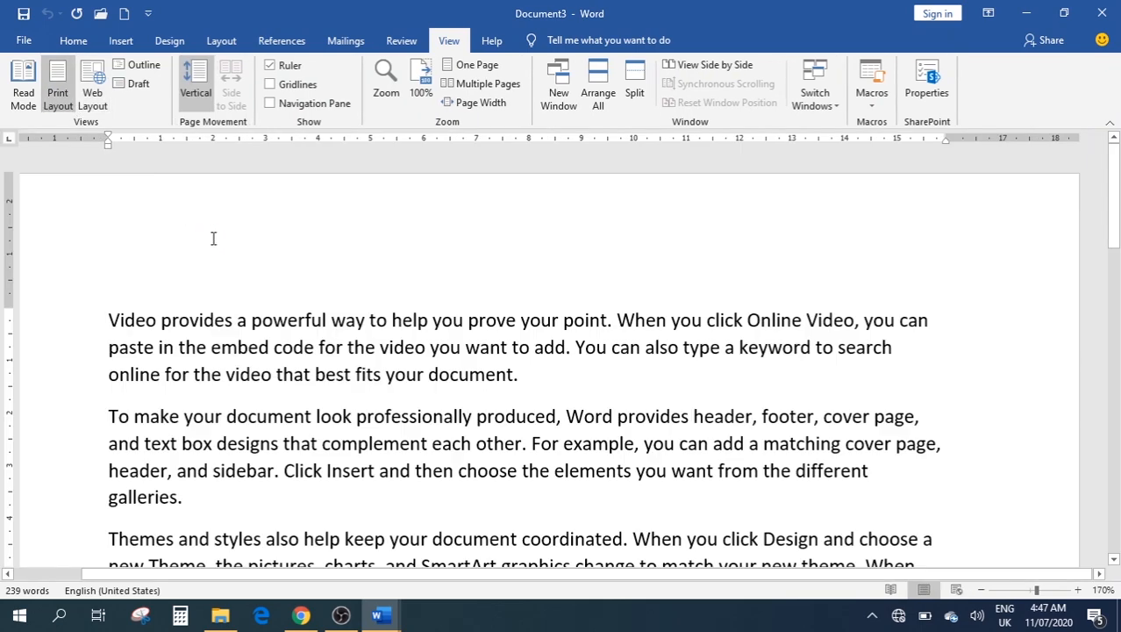
Try Outline view and Draft view, then return to Print Layout
{"action": "left_click", "coordinate": [131, 65]}
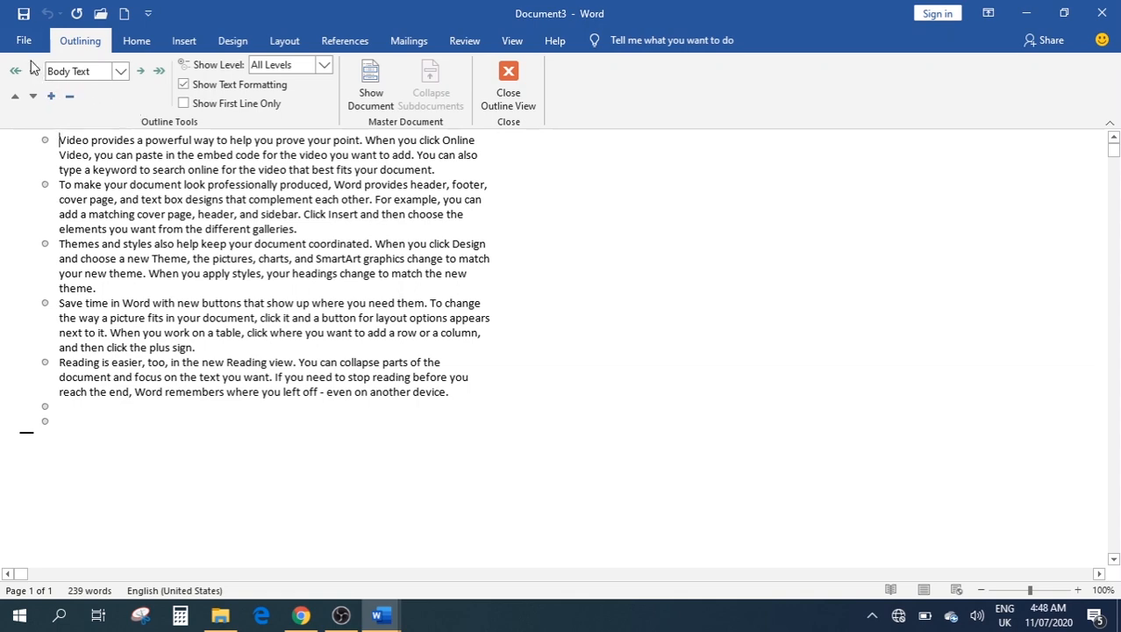
{"action": "left_click", "coordinate": [515, 85]}
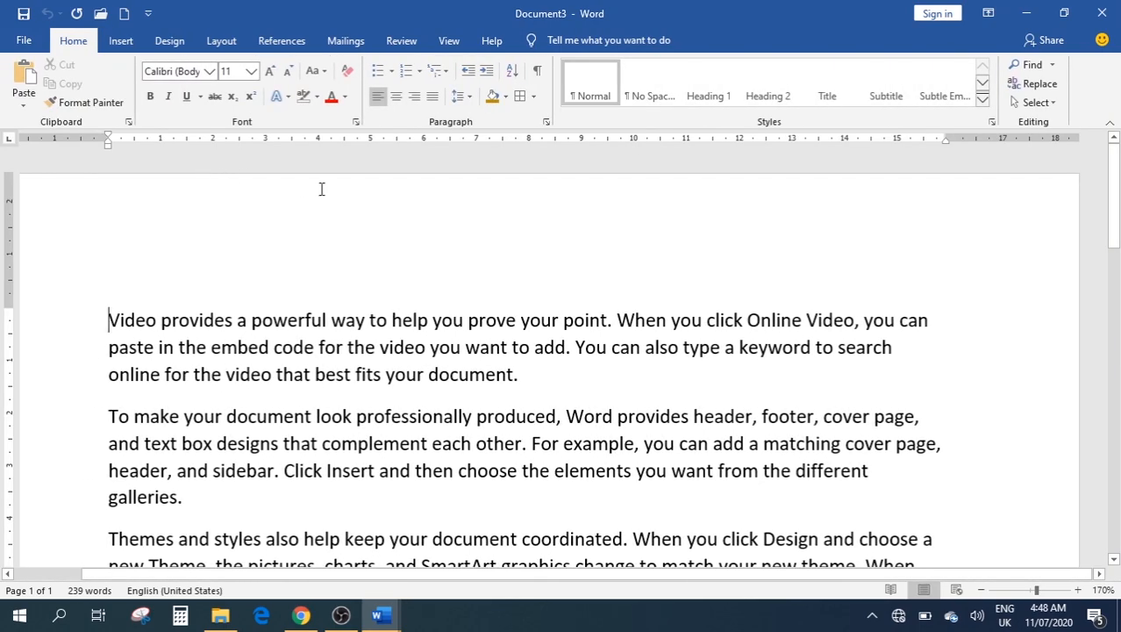
{"action": "left_click", "coordinate": [448, 41]}
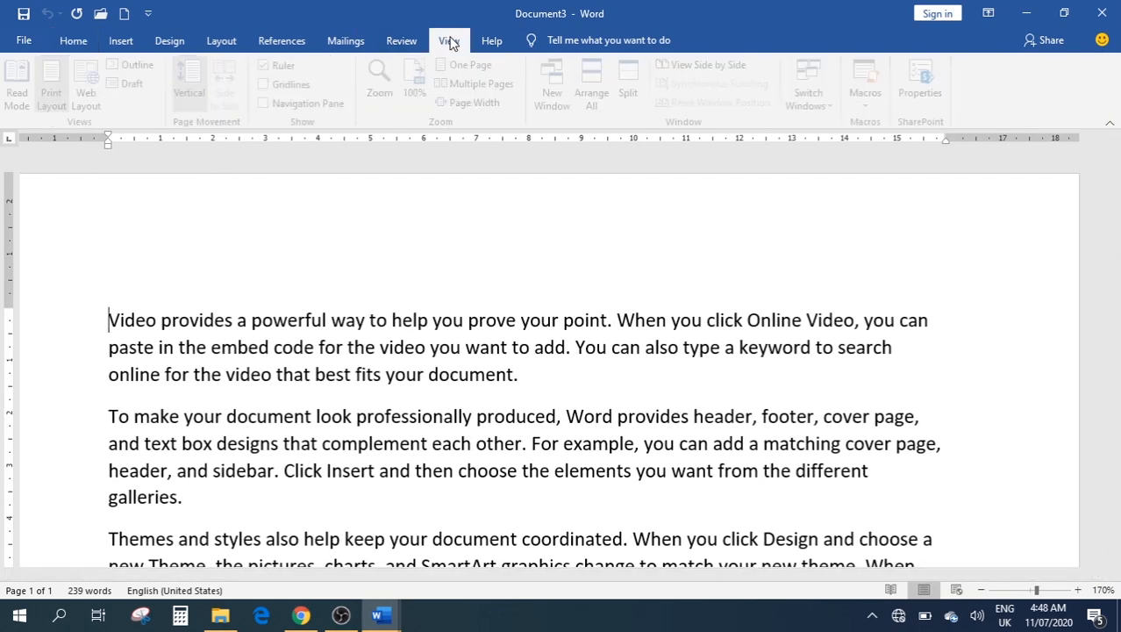
{"action": "left_click", "coordinate": [138, 83]}
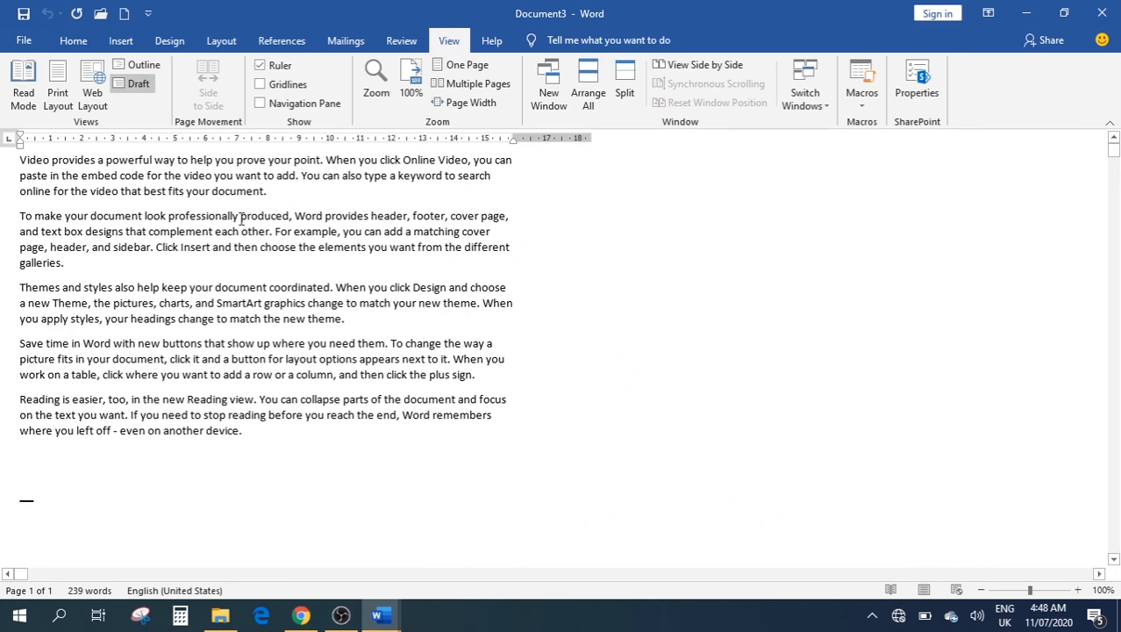
{"action": "left_click", "coordinate": [58, 87]}
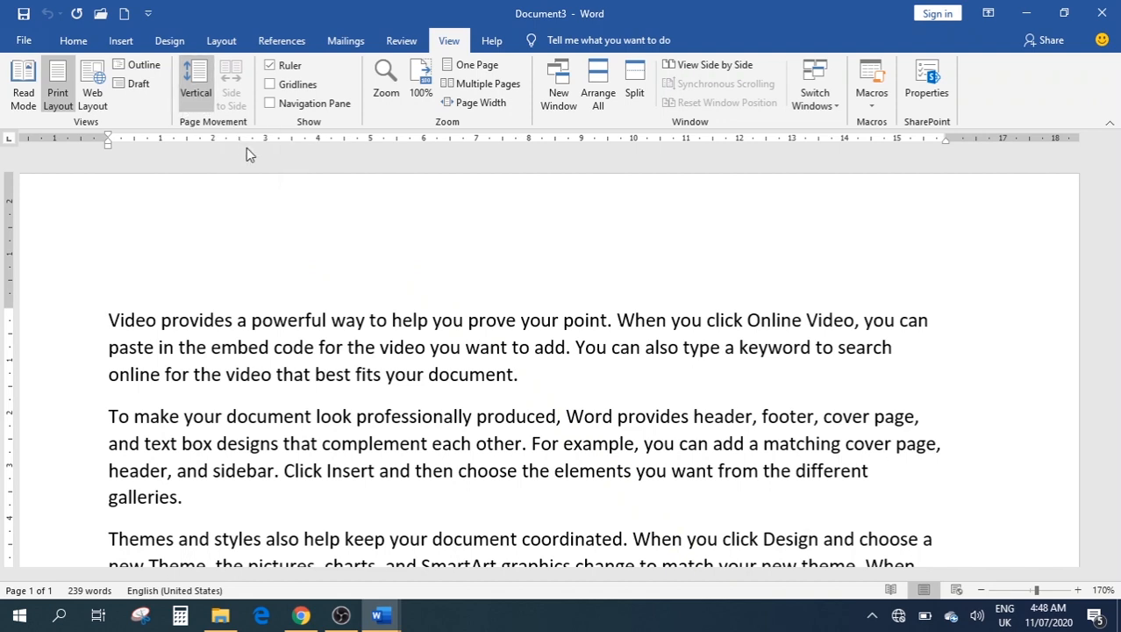
Toggle the rulers off and on, then show gridlines over the selected first paragraph
{"action": "left_click", "coordinate": [285, 69]}
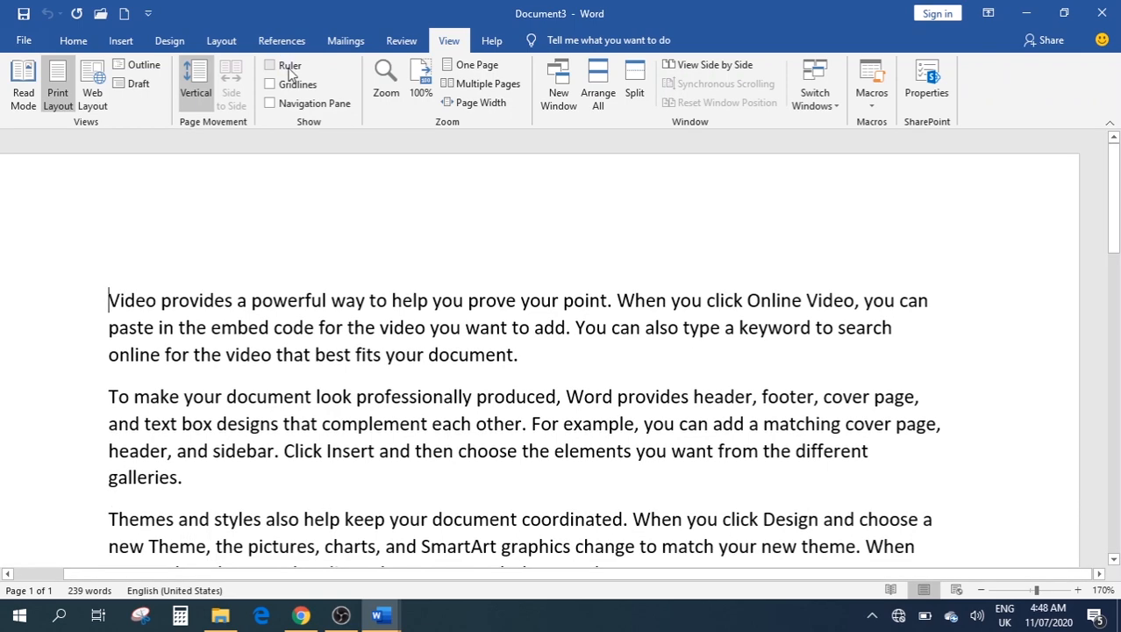
{"action": "left_click", "coordinate": [281, 67]}
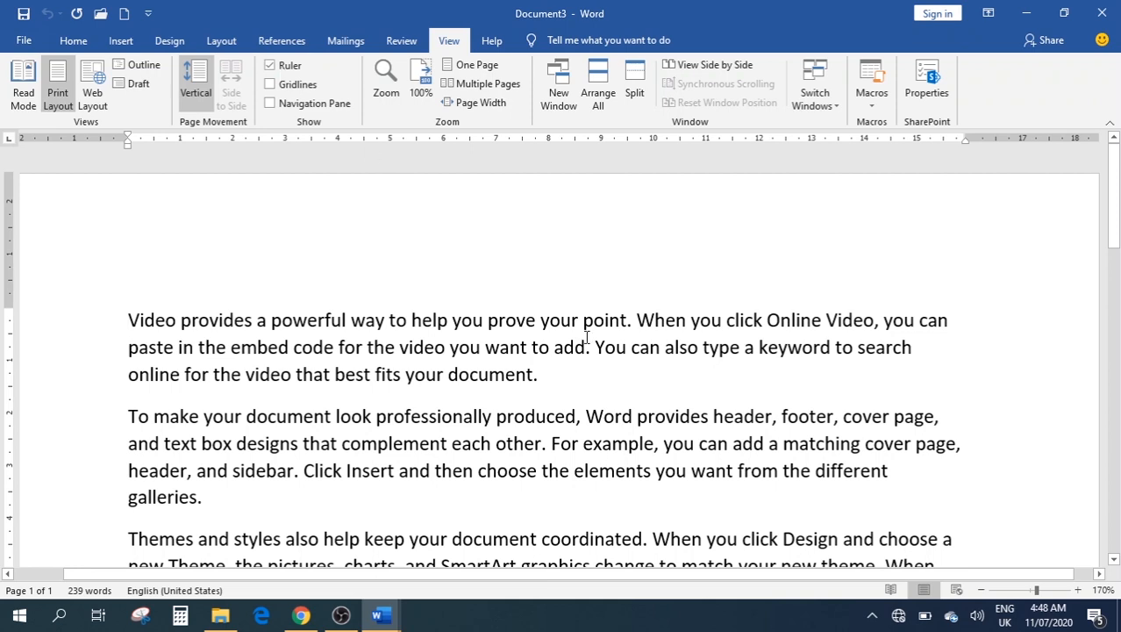
{"action": "left_click_drag", "start_coordinate": [563, 374], "coordinate": [108, 319]}
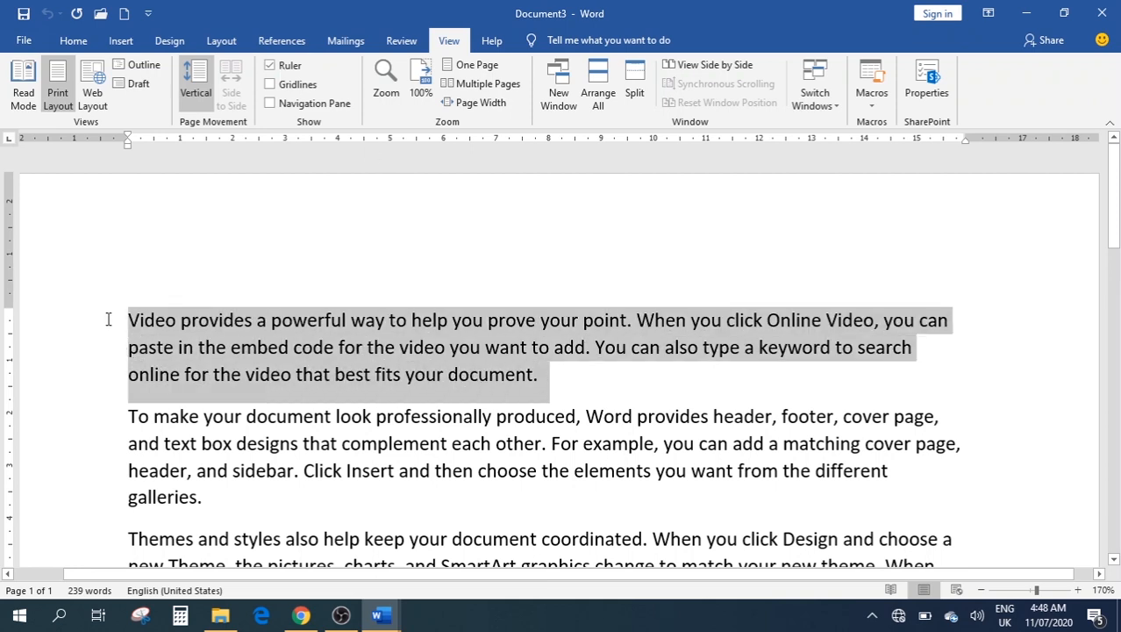
{"action": "left_click", "coordinate": [296, 84]}
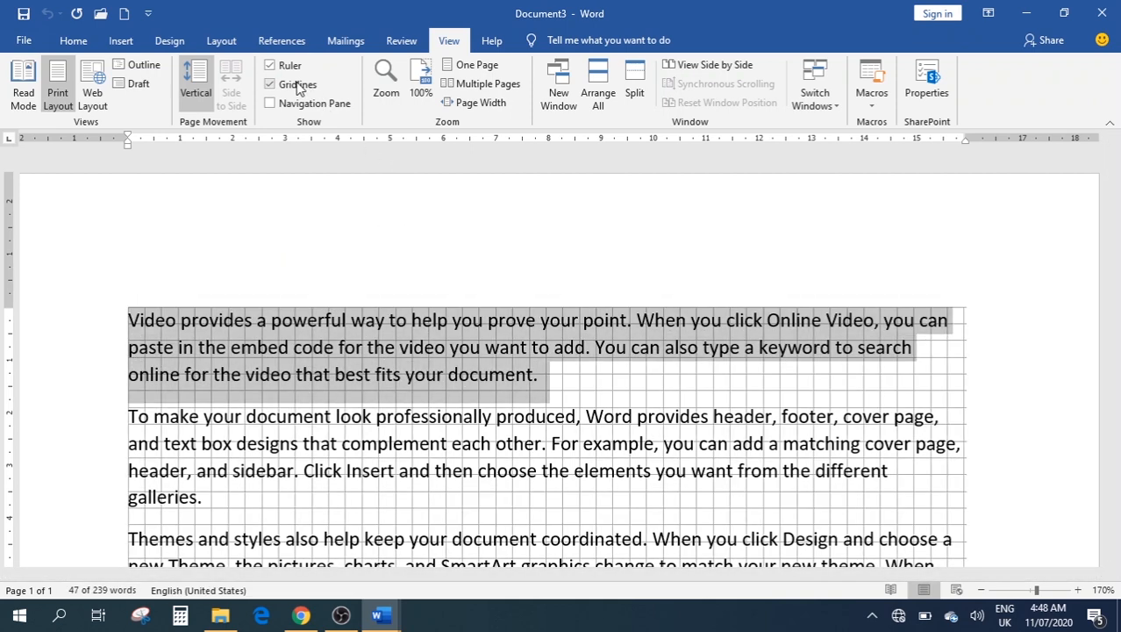
{"action": "scroll", "coordinate": [654, 401], "scroll_direction": "down", "scroll_amount": 1}
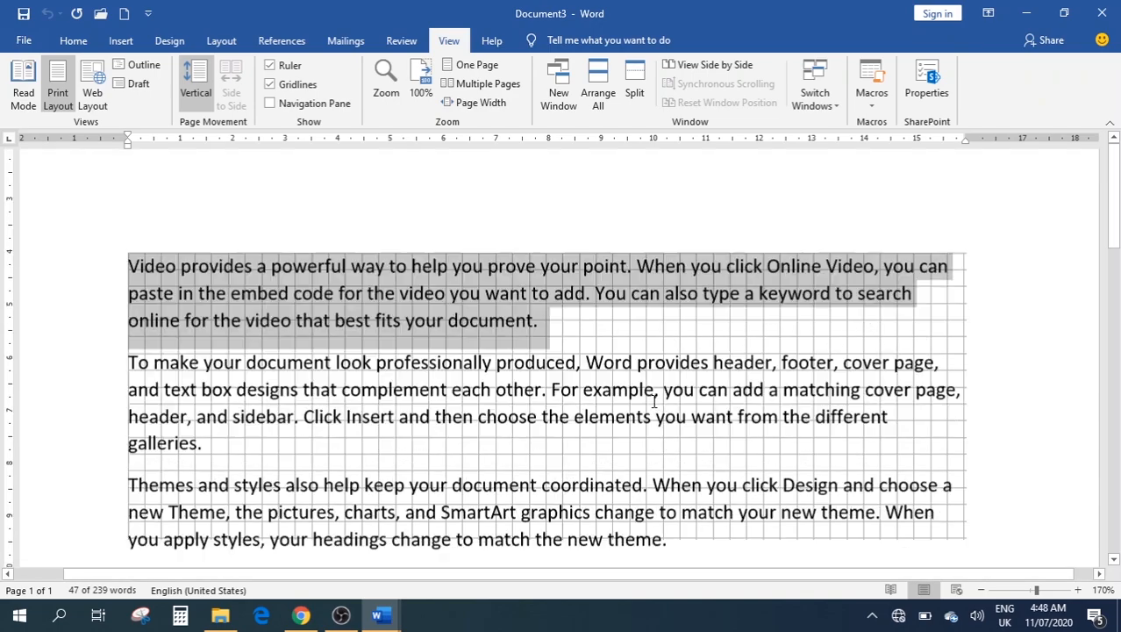
{"action": "scroll", "coordinate": [654, 401], "scroll_direction": "down", "scroll_amount": 9}
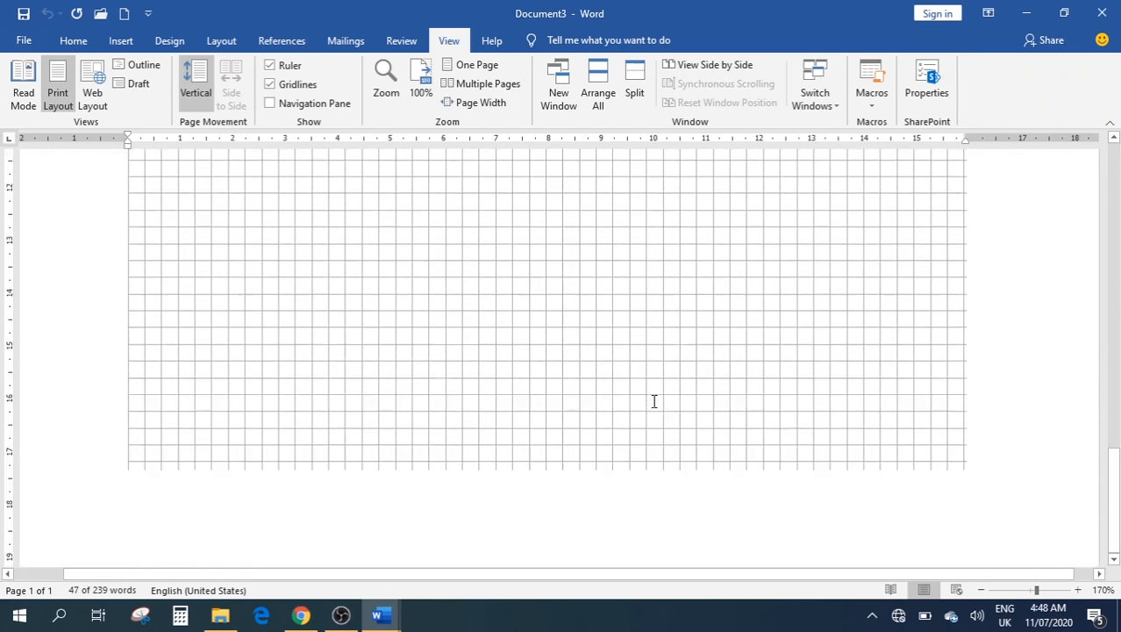
{"action": "scroll", "coordinate": [653, 401], "scroll_direction": "up", "scroll_amount": 10}
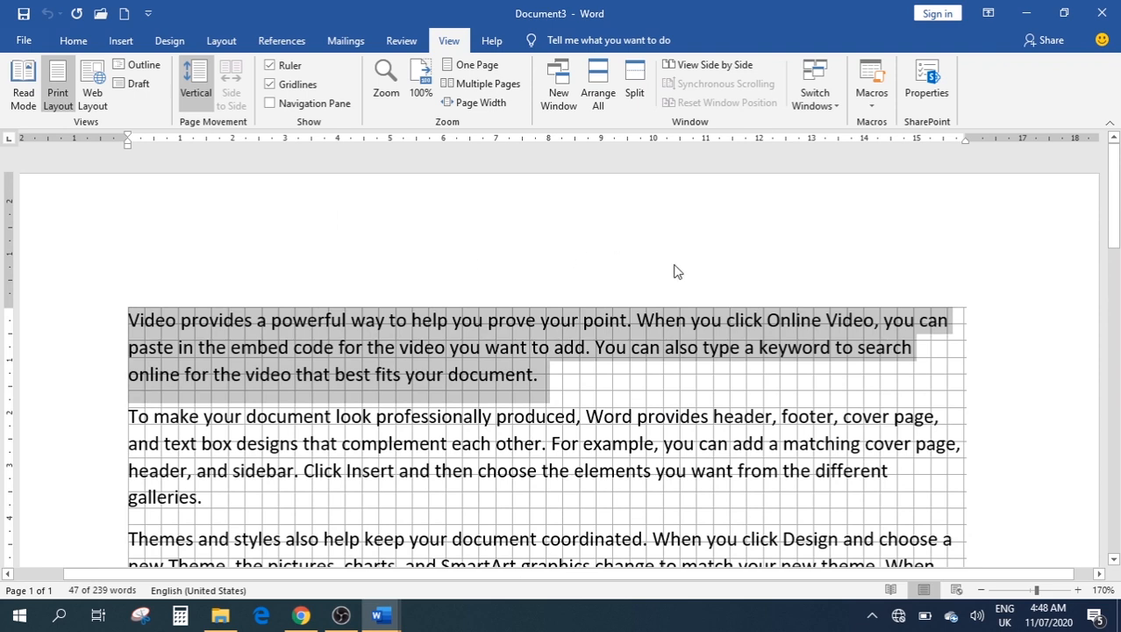
Deselect the text, hide the gridlines and turn on the Navigation Pane
{"action": "left_click", "coordinate": [534, 246]}
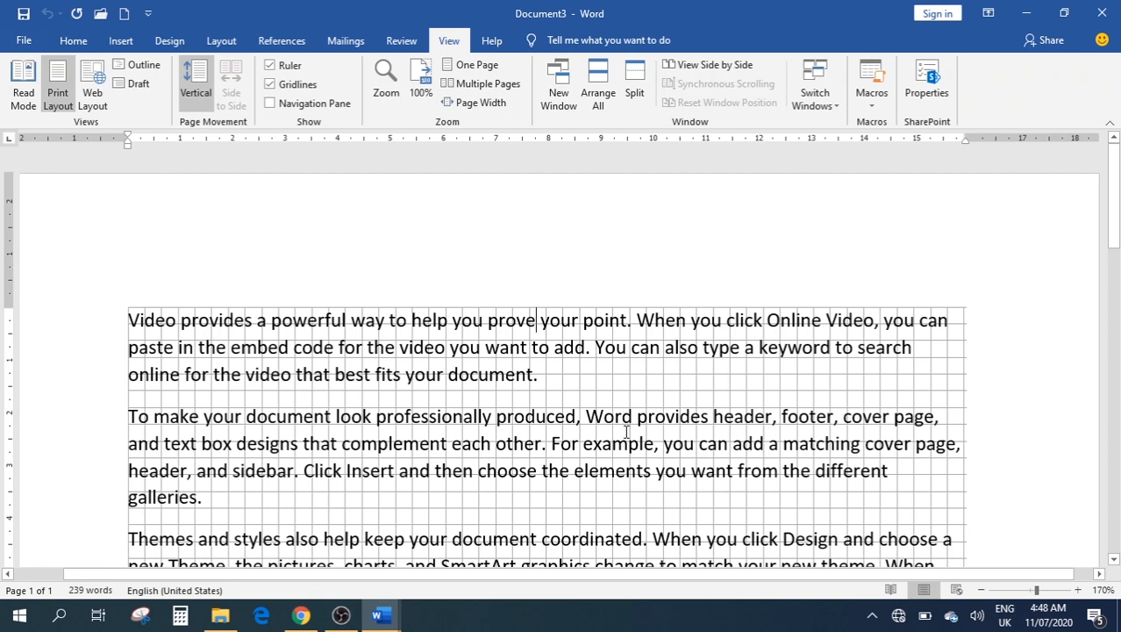
{"action": "left_click", "coordinate": [308, 87]}
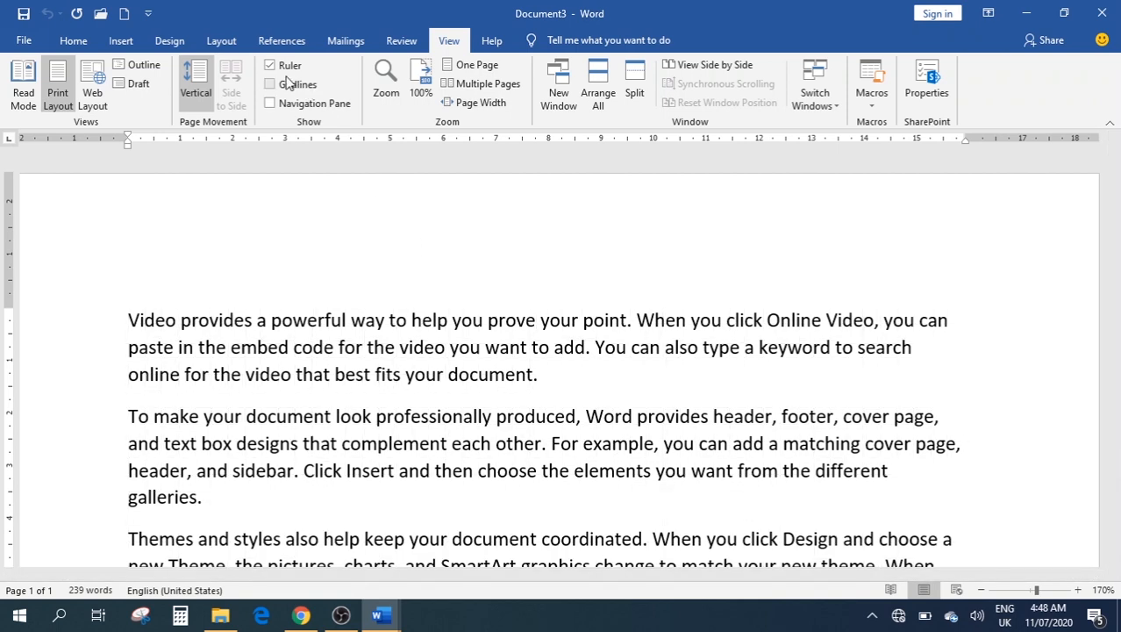
{"action": "left_click", "coordinate": [327, 107]}
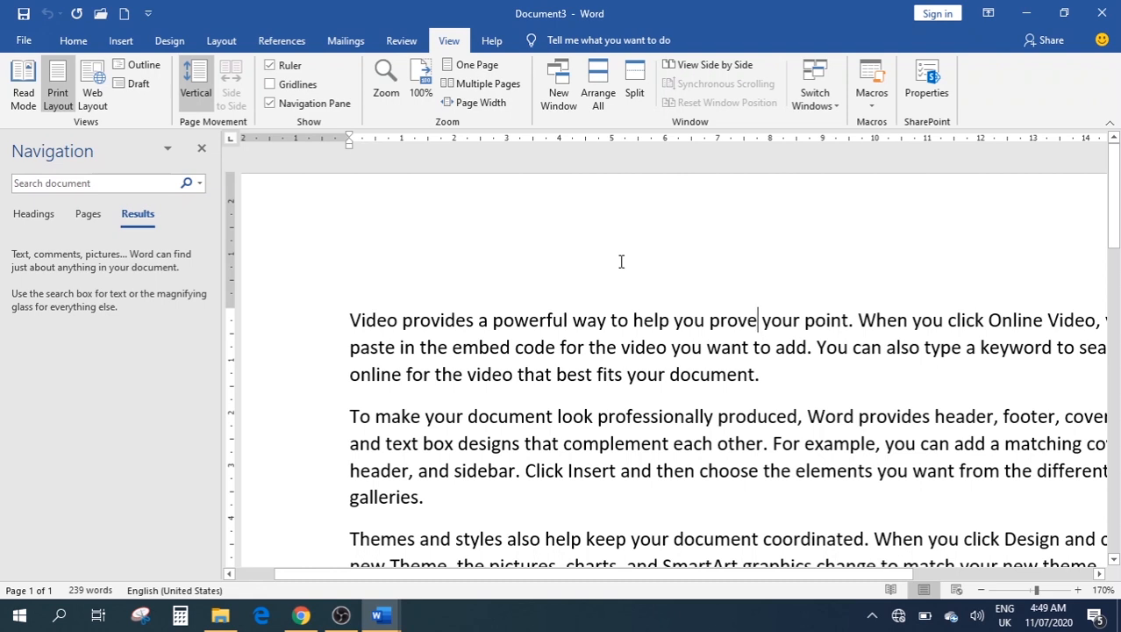
Search the document for 'video' in the Navigation pane, then close the pane
{"action": "left_click", "coordinate": [89, 183]}
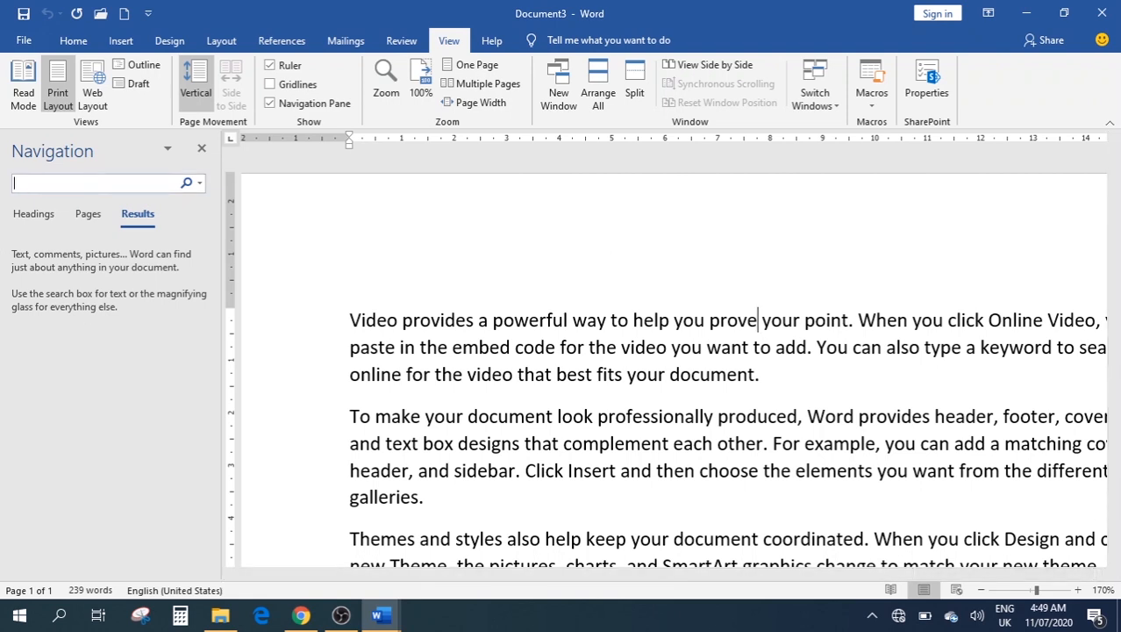
{"action": "type", "text": "ideo"}
{"action": "key", "text": "BackSpace"}
{"action": "key", "text": "BackSpace"}
{"action": "key", "text": "BackSpace"}
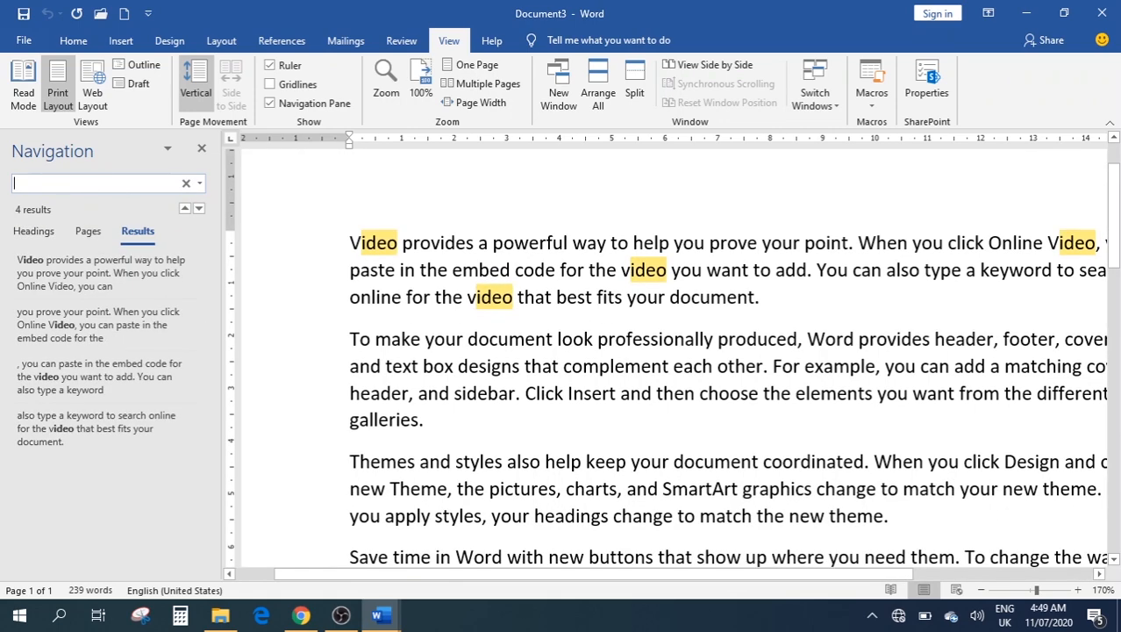
{"action": "type", "text": "vif"}
{"action": "key", "text": "BackSpace"}
{"action": "type", "text": "d"}
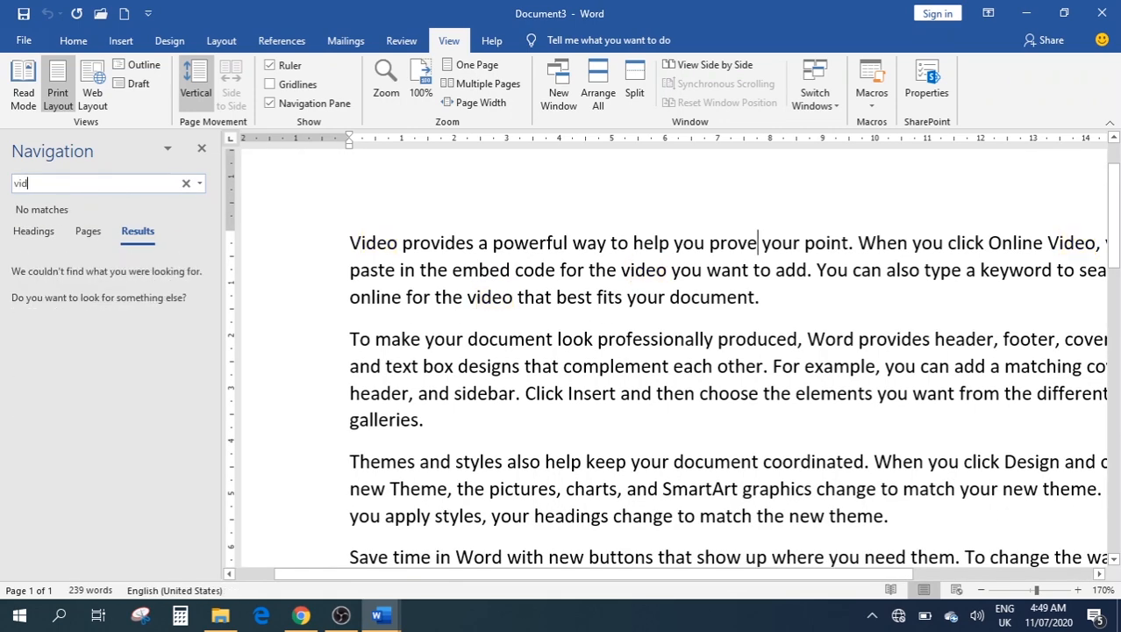
{"action": "type", "text": "eo"}
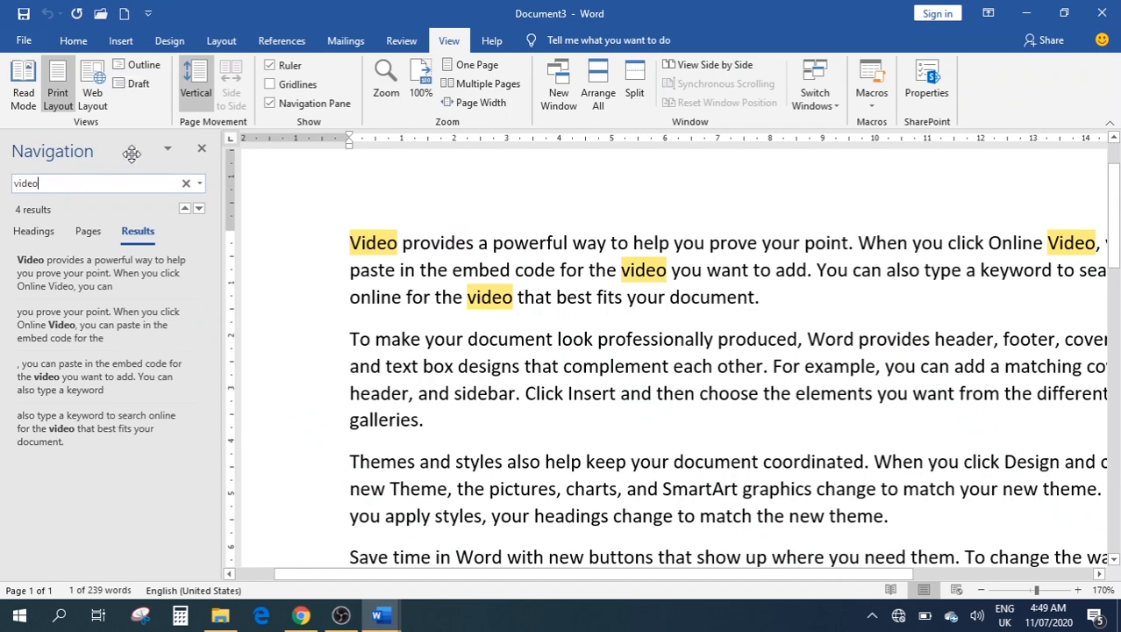
{"action": "left_click", "coordinate": [203, 152]}
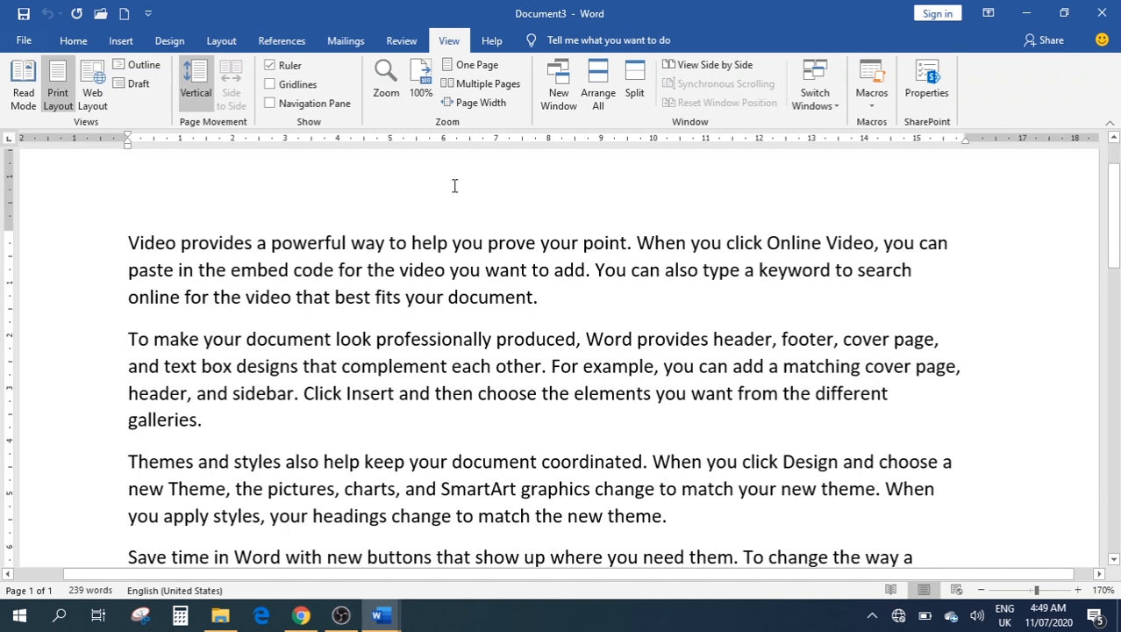
Try 100% zoom and the Zoom dialog, then zoom in to 170% with the status-bar button
{"action": "left_click", "coordinate": [418, 95]}
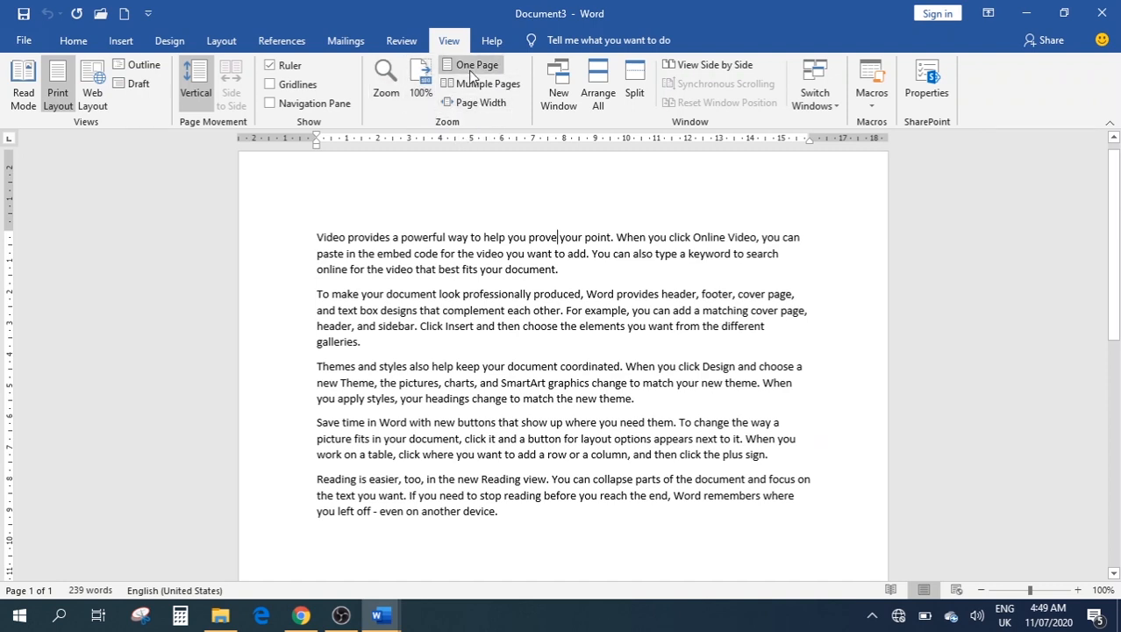
{"action": "left_click", "coordinate": [384, 88]}
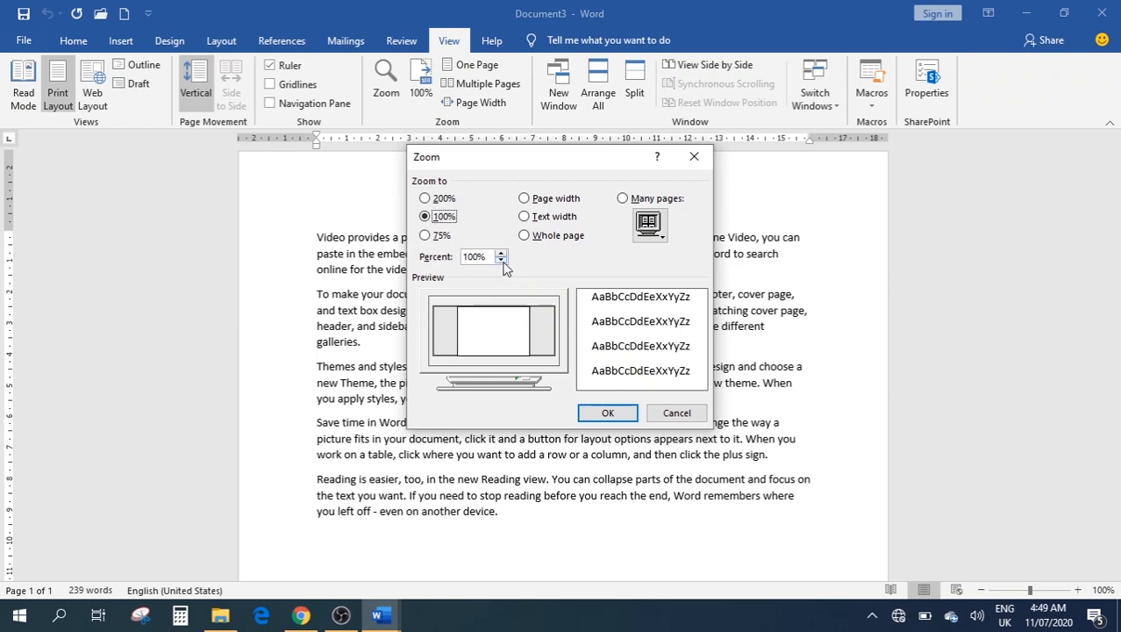
{"action": "left_click", "coordinate": [691, 156]}
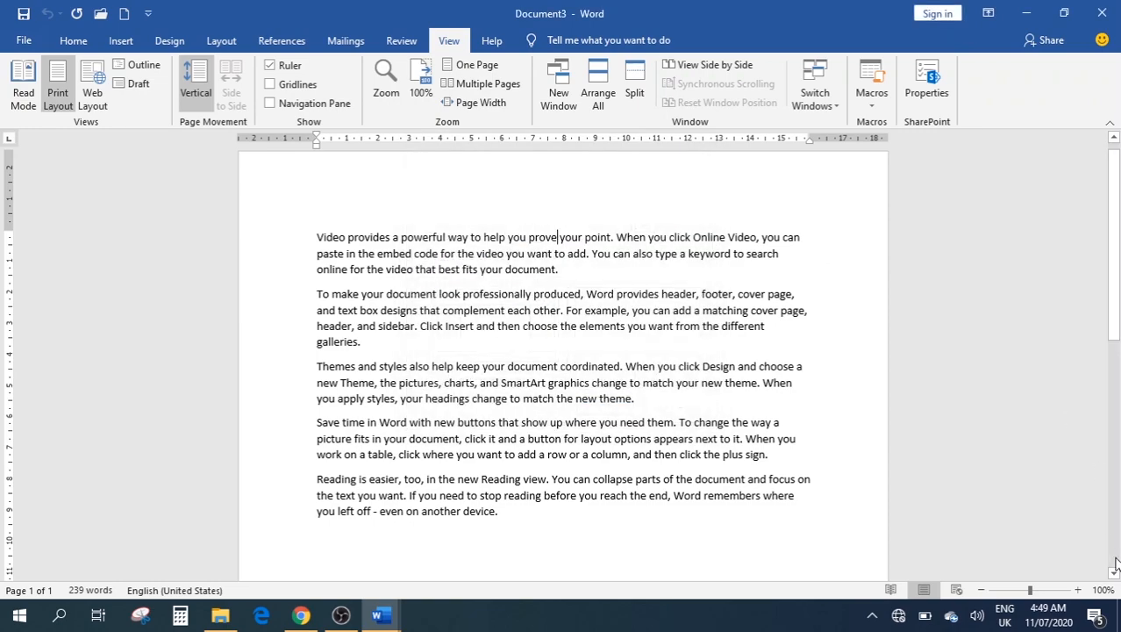
{"action": "left_click", "coordinate": [1078, 589]}
{"action": "left_click", "coordinate": [1078, 590]}
{"action": "left_click", "coordinate": [1078, 589]}
{"action": "left_click", "coordinate": [1078, 589]}
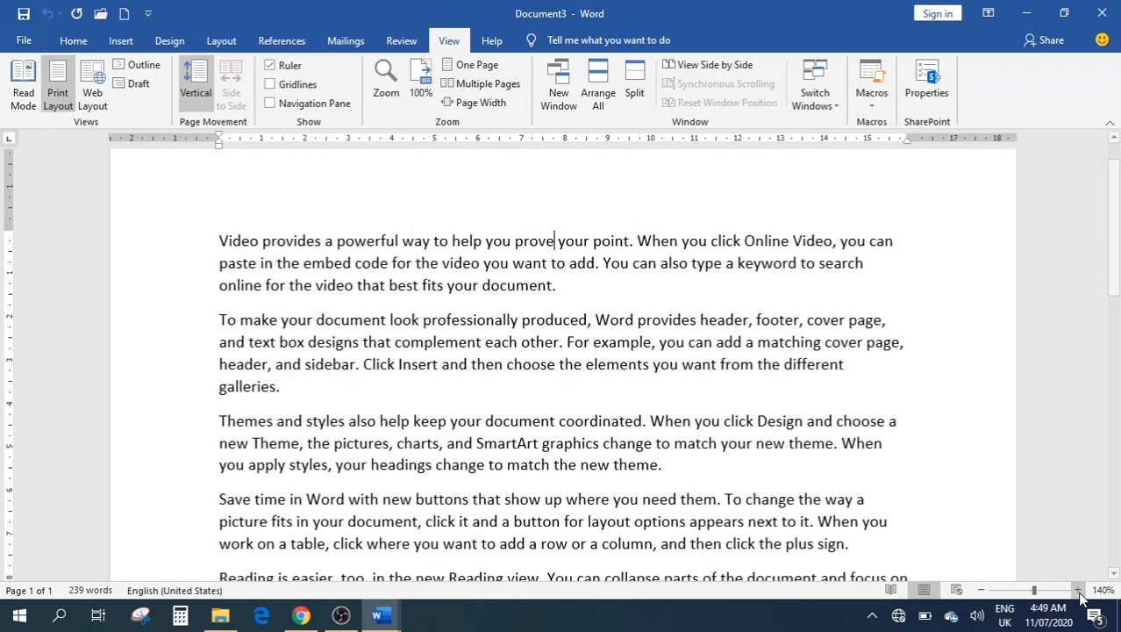
{"action": "left_click", "coordinate": [1078, 590]}
{"action": "left_click", "coordinate": [1078, 590]}
{"action": "left_click", "coordinate": [1078, 589]}
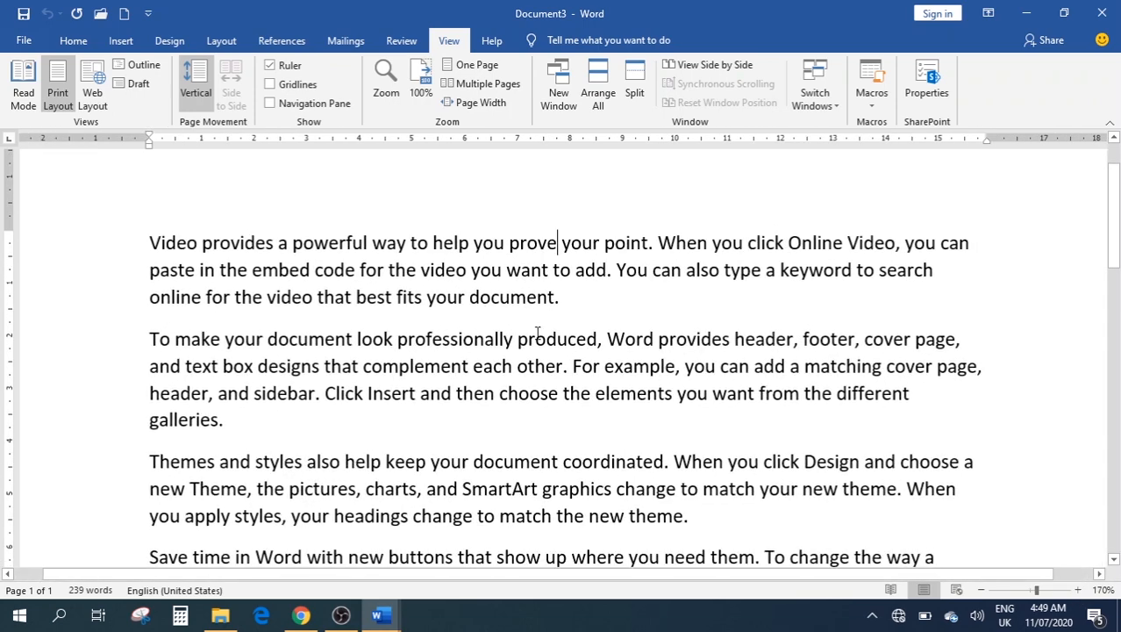
Switch between Page Width and One Page, ending on Page Width with a slight zoom-in
{"action": "left_click", "coordinate": [493, 105]}
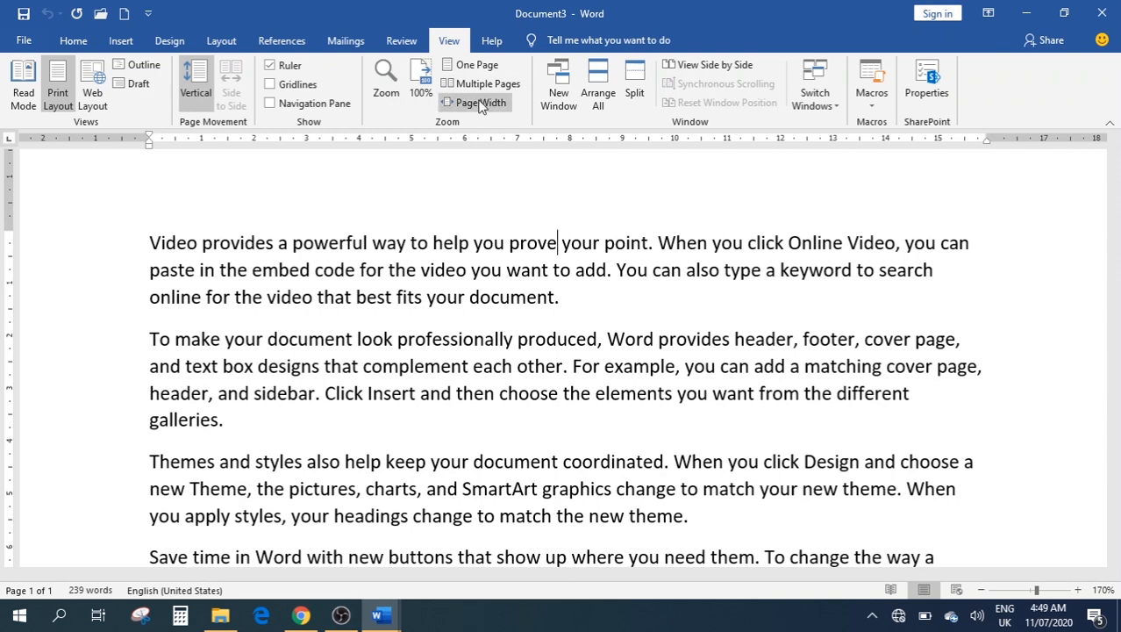
{"action": "left_click", "coordinate": [481, 103]}
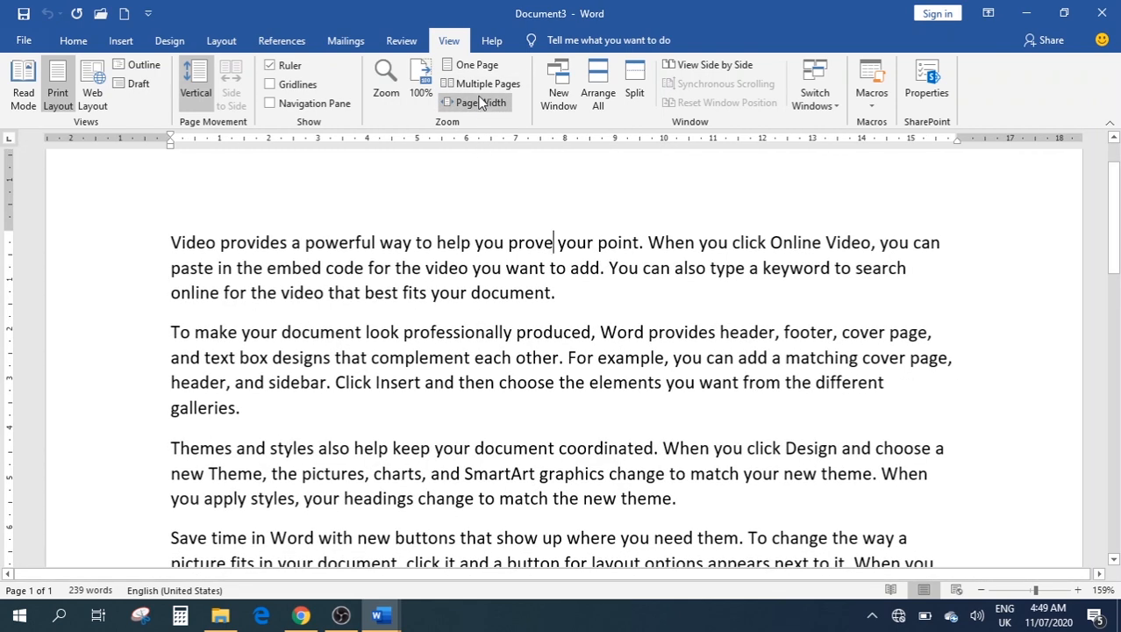
{"action": "left_click", "coordinate": [472, 84]}
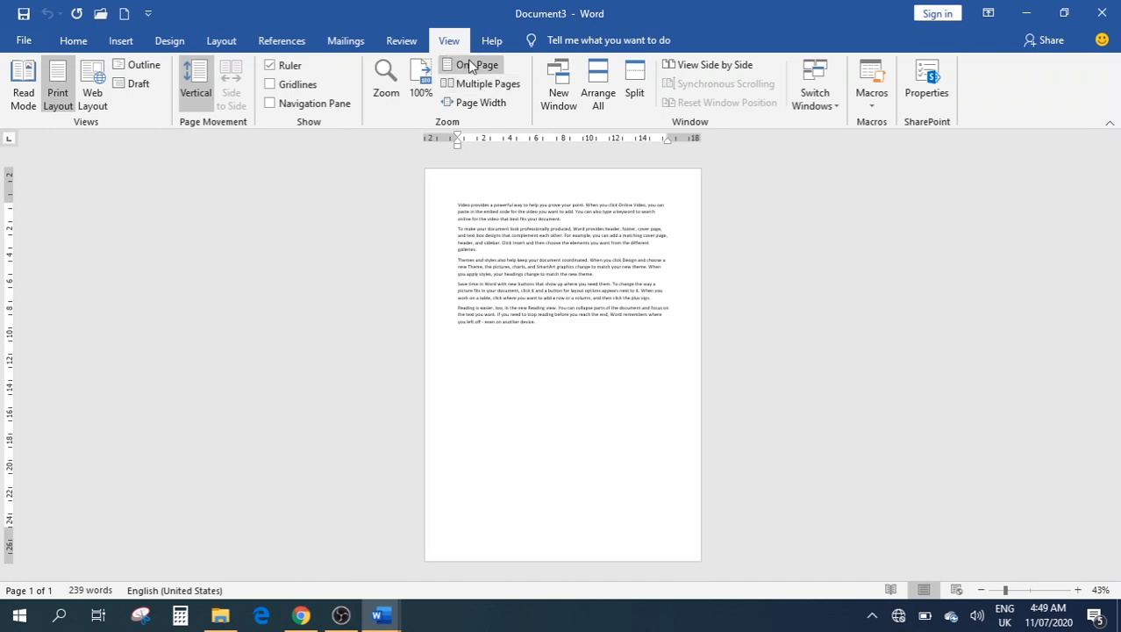
{"action": "left_click", "coordinate": [481, 102]}
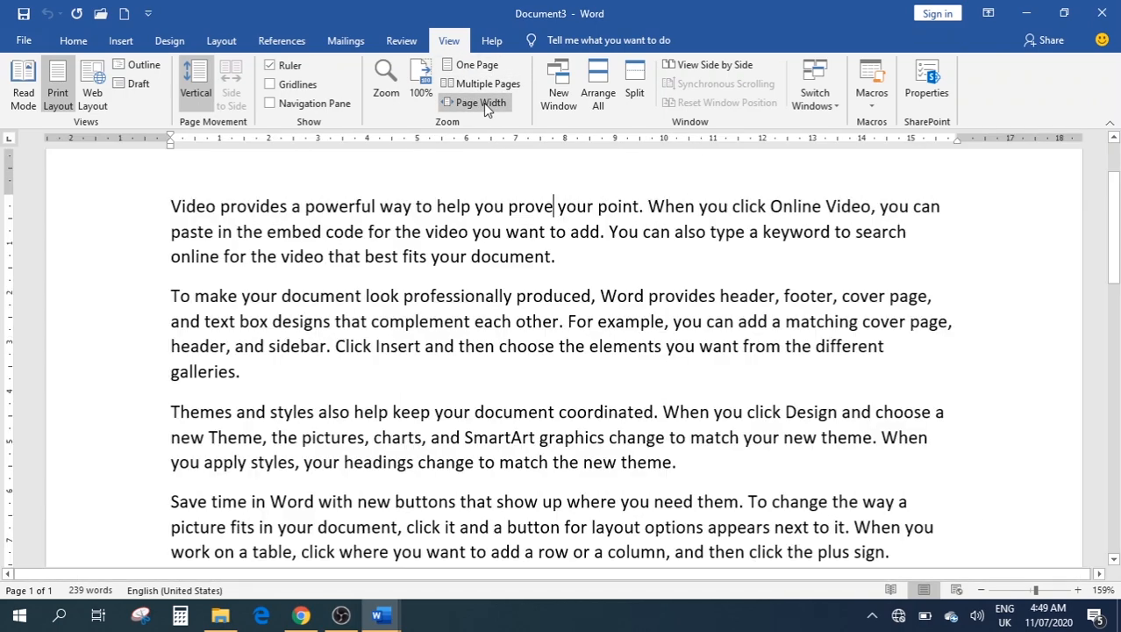
{"action": "scroll", "coordinate": [507, 208], "scroll_direction": "up", "scroll_amount": 1}
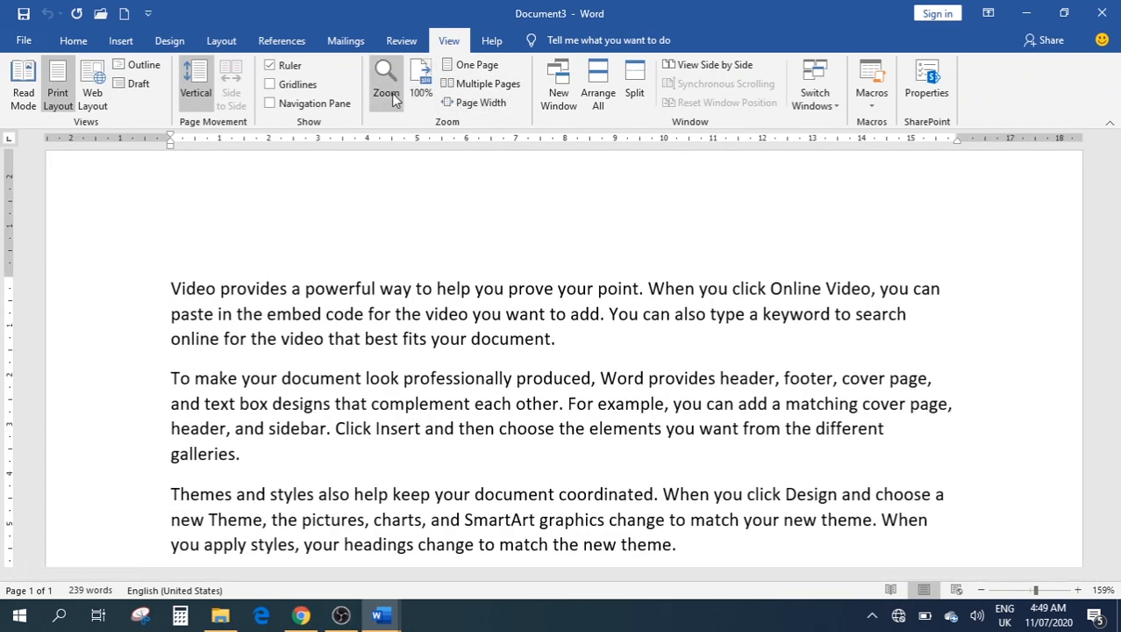
{"action": "left_click", "coordinate": [1078, 590]}
{"action": "left_click", "coordinate": [1081, 592]}
Zoom to 170%, open Document3:2 with New Window, and switch back to Document3:1
{"action": "left_click", "coordinate": [1081, 592]}
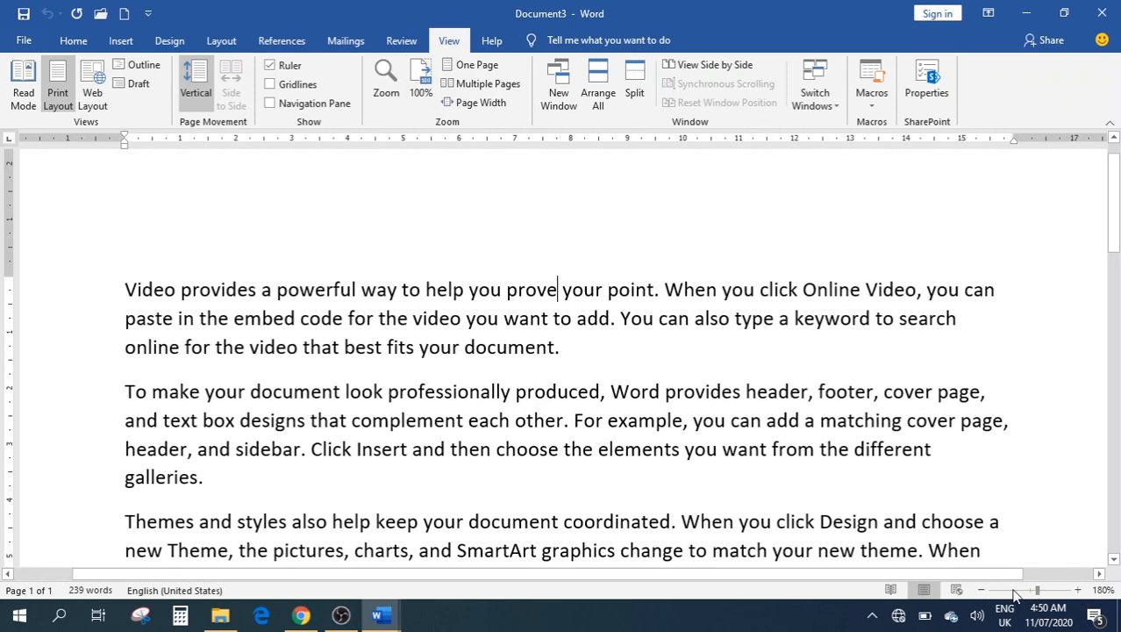
{"action": "left_click", "coordinate": [981, 590]}
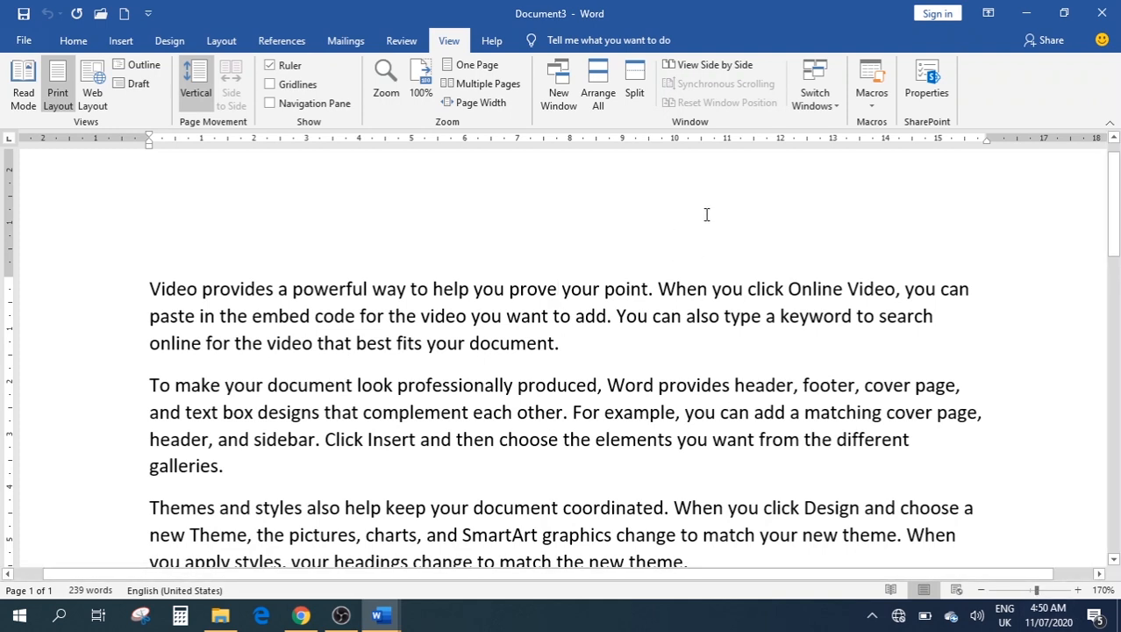
{"action": "left_click", "coordinate": [559, 103]}
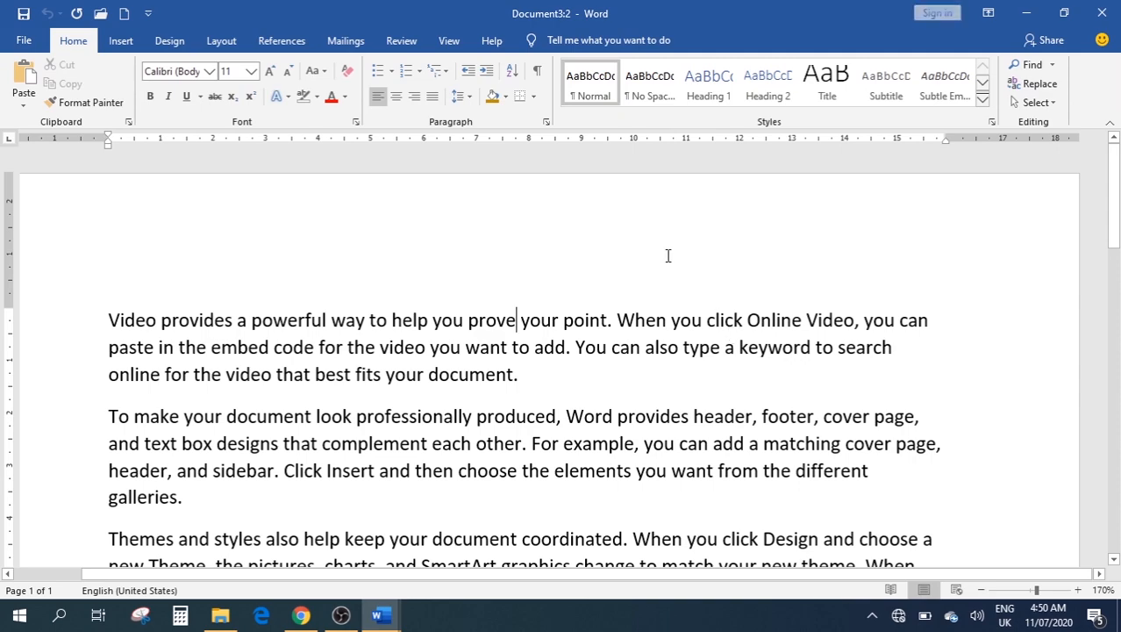
{"action": "scroll", "coordinate": [668, 254], "scroll_direction": "down", "scroll_amount": 5}
{"action": "scroll", "coordinate": [520, 420], "scroll_direction": "up", "scroll_amount": 6}
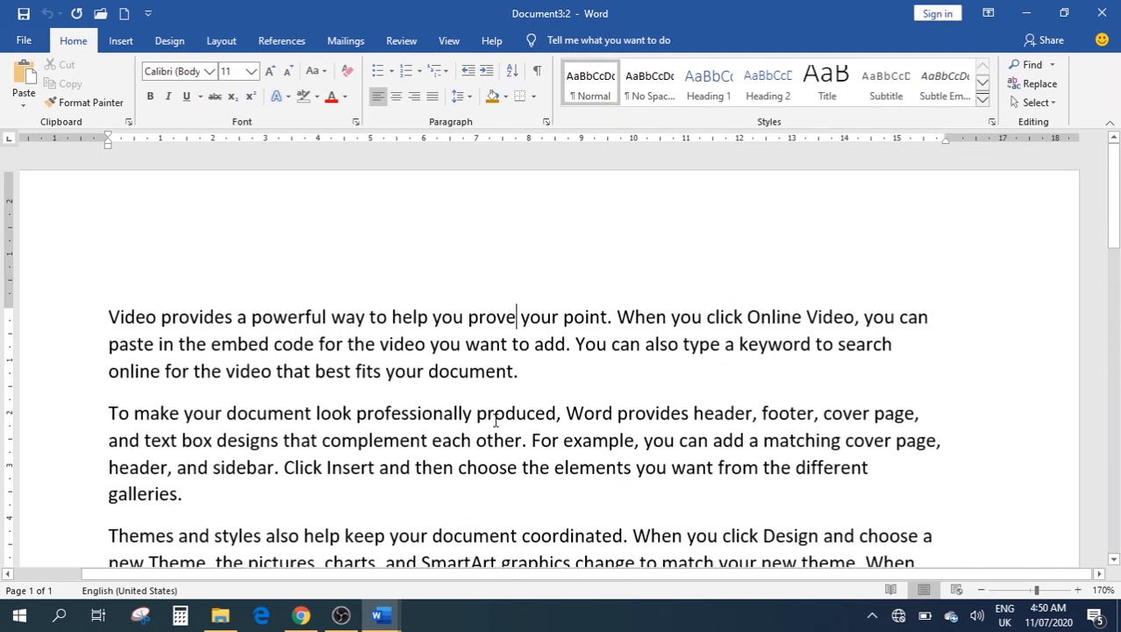
{"action": "left_click", "coordinate": [391, 621]}
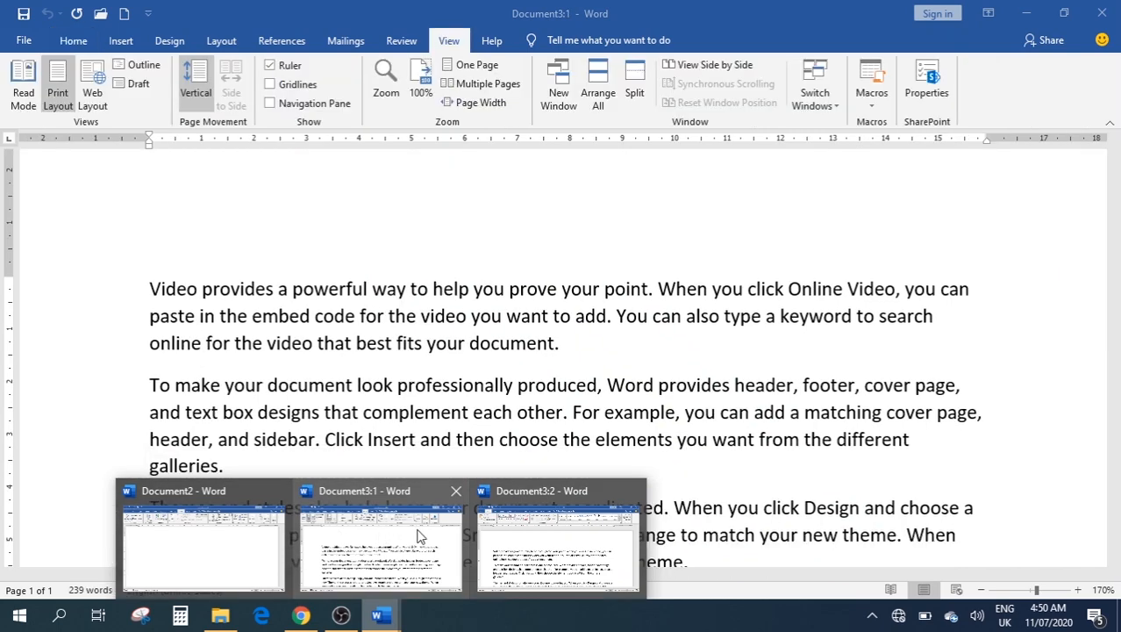
{"action": "left_click", "coordinate": [417, 535]}
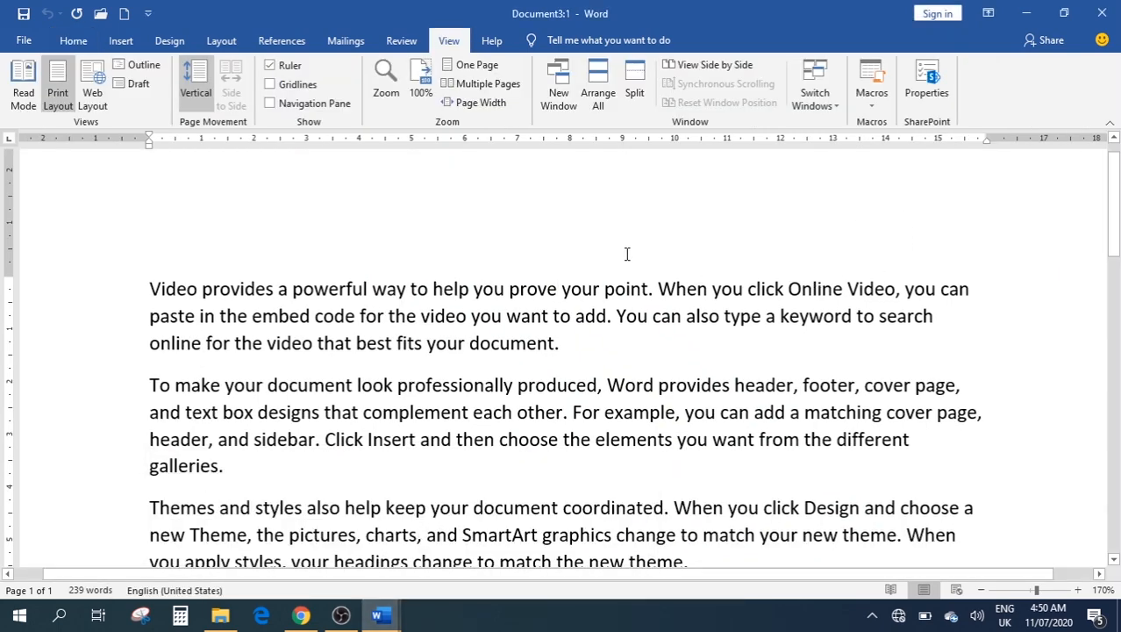
Tile all open document windows with Arrange All and activate Document3:2
{"action": "left_click", "coordinate": [599, 97]}
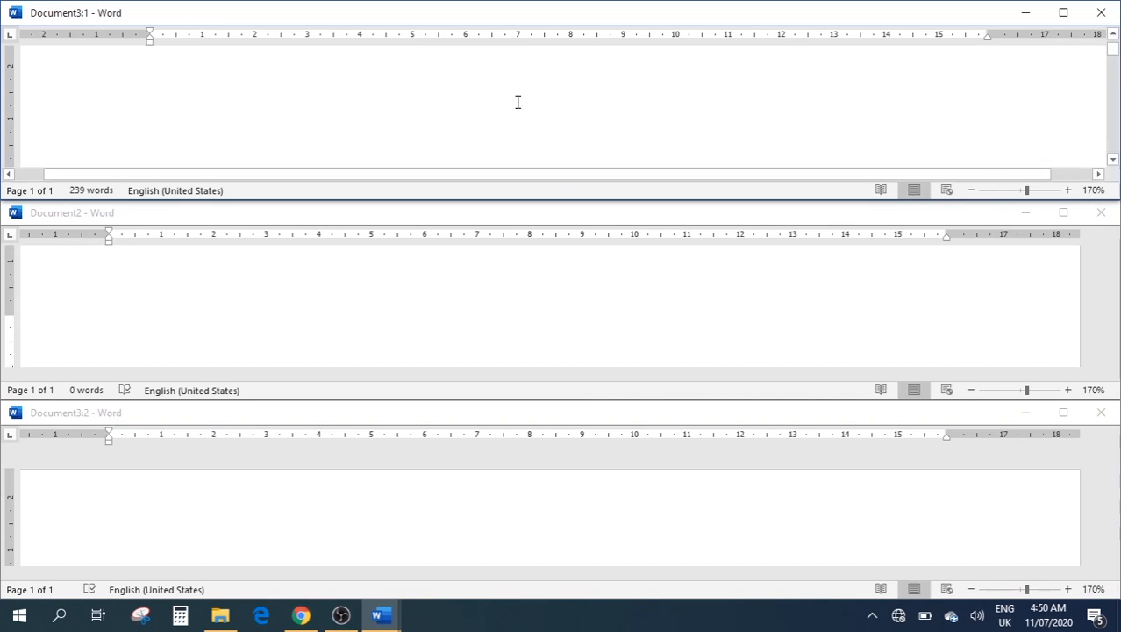
{"action": "scroll", "coordinate": [526, 110], "scroll_direction": "up", "scroll_amount": 1}
{"action": "scroll", "coordinate": [555, 114], "scroll_direction": "down", "scroll_amount": 6}
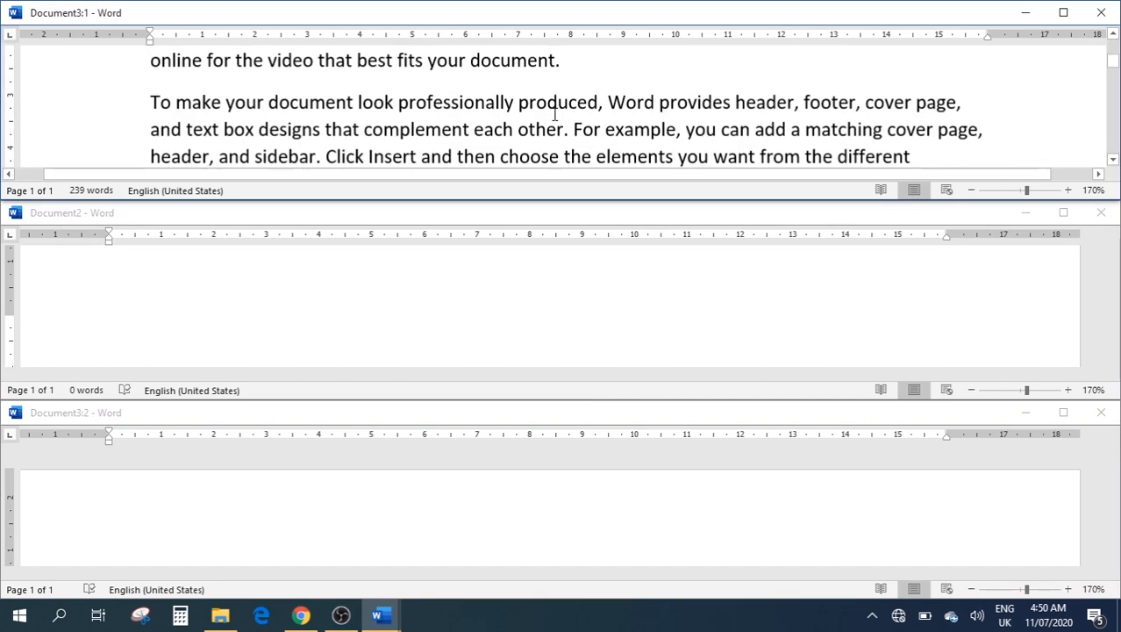
{"action": "scroll", "coordinate": [555, 114], "scroll_direction": "up", "scroll_amount": 6}
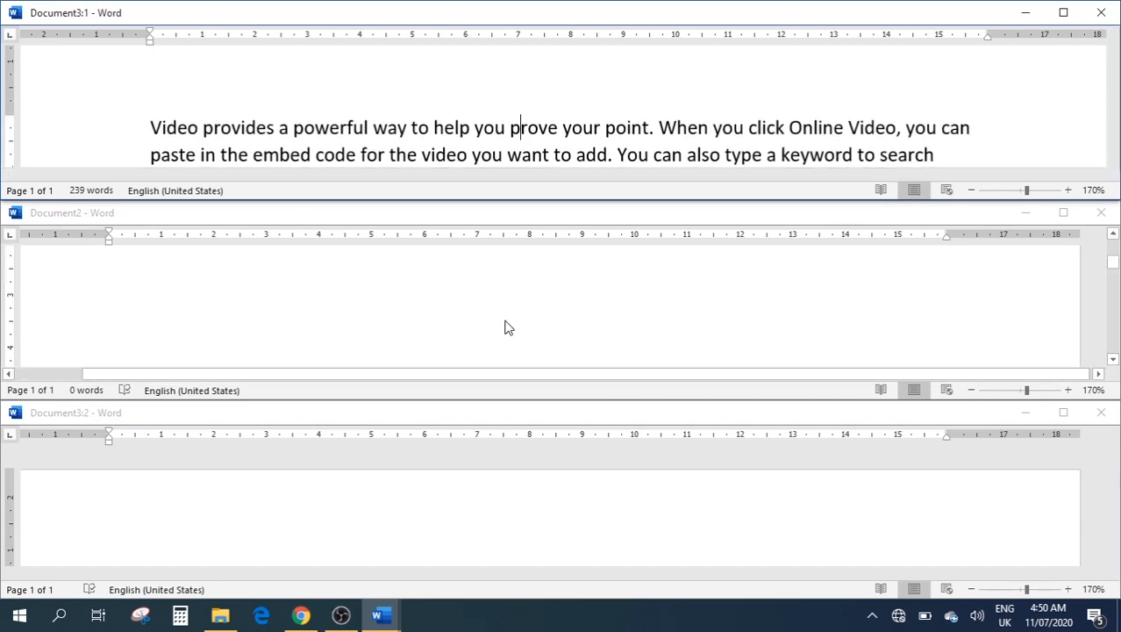
{"action": "scroll", "coordinate": [509, 327], "scroll_direction": "down", "scroll_amount": 1}
{"action": "scroll", "coordinate": [509, 327], "scroll_direction": "up", "scroll_amount": 2}
{"action": "scroll", "coordinate": [509, 325], "scroll_direction": "down", "scroll_amount": 15}
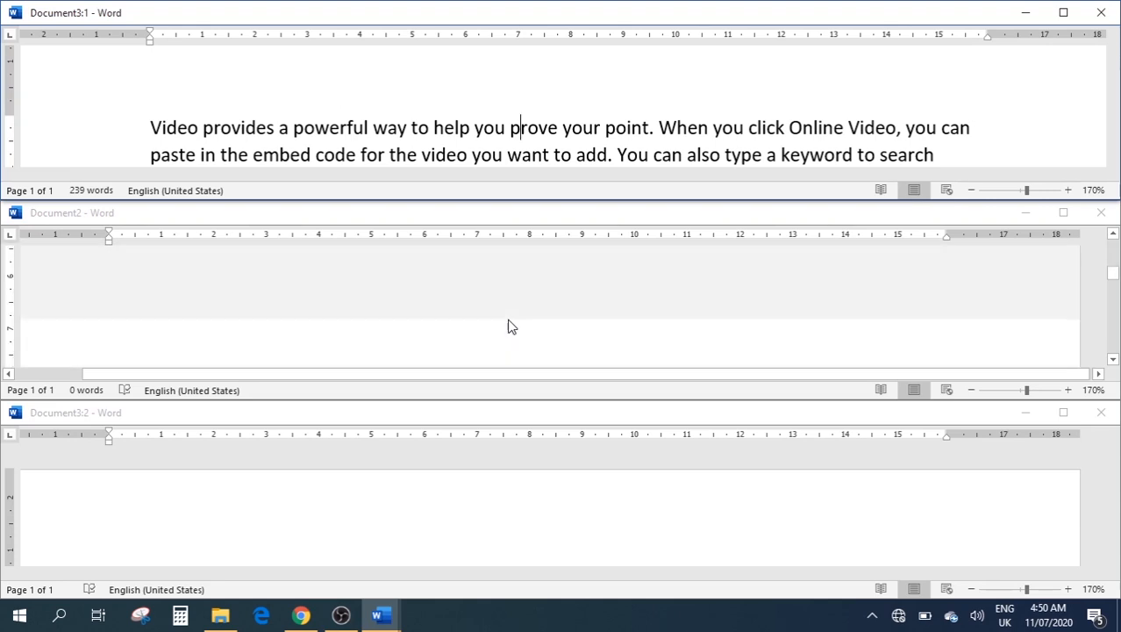
{"action": "left_click", "coordinate": [443, 487]}
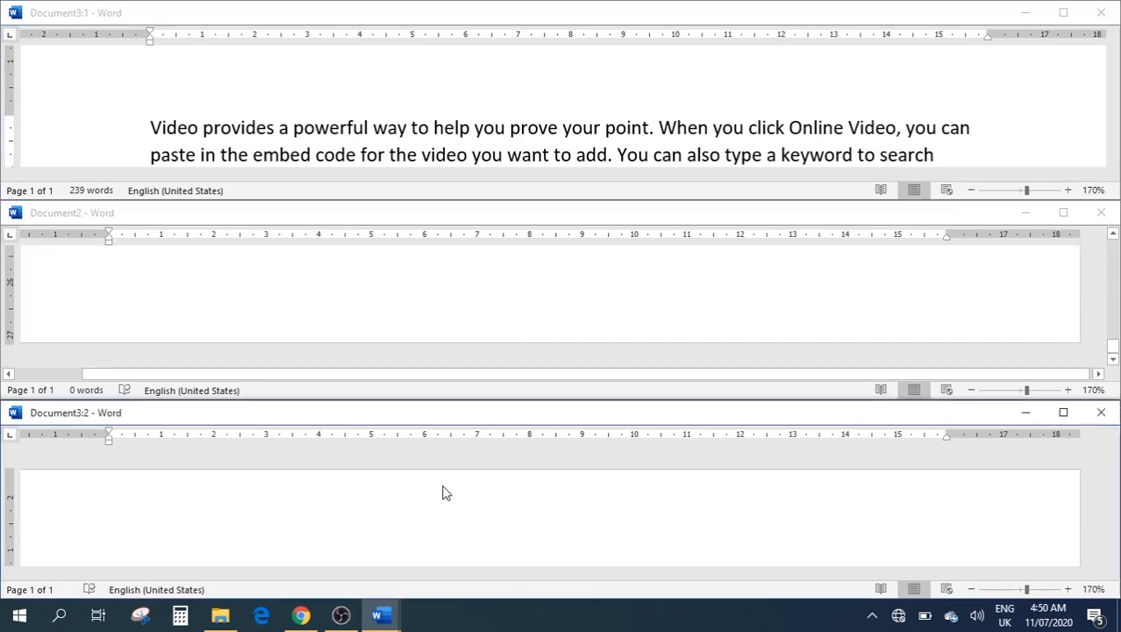
{"action": "scroll", "coordinate": [443, 490], "scroll_direction": "down", "scroll_amount": 10}
{"action": "scroll", "coordinate": [470, 518], "scroll_direction": "up", "scroll_amount": 5}
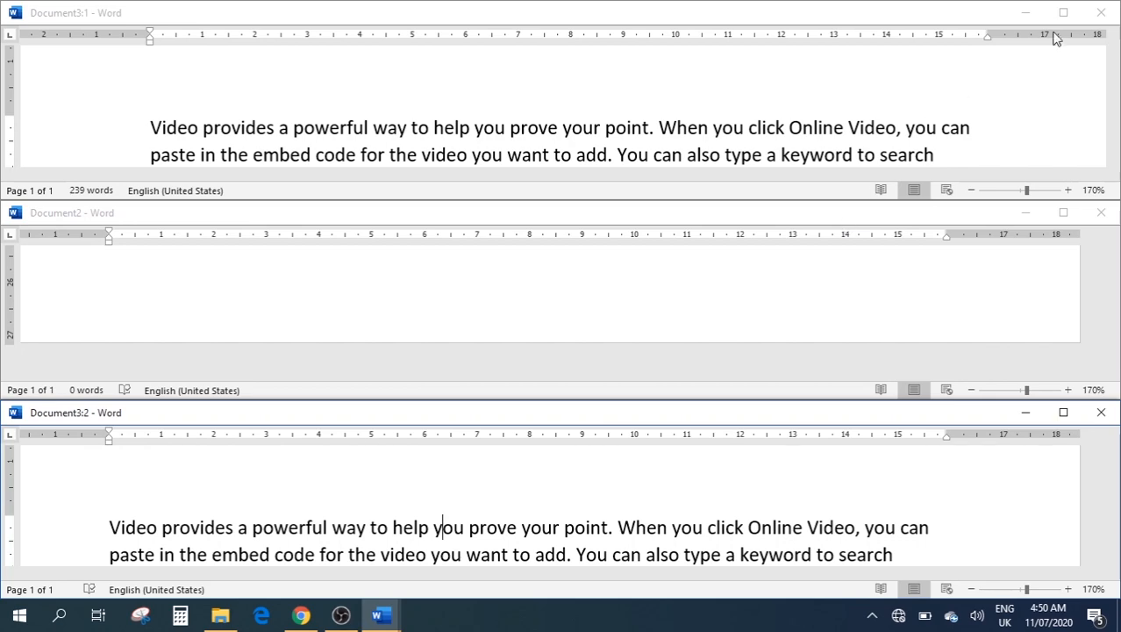
Enter and leave header editing in Document3:1, then restore and maximize its window
{"action": "double_click", "coordinate": [1055, 76]}
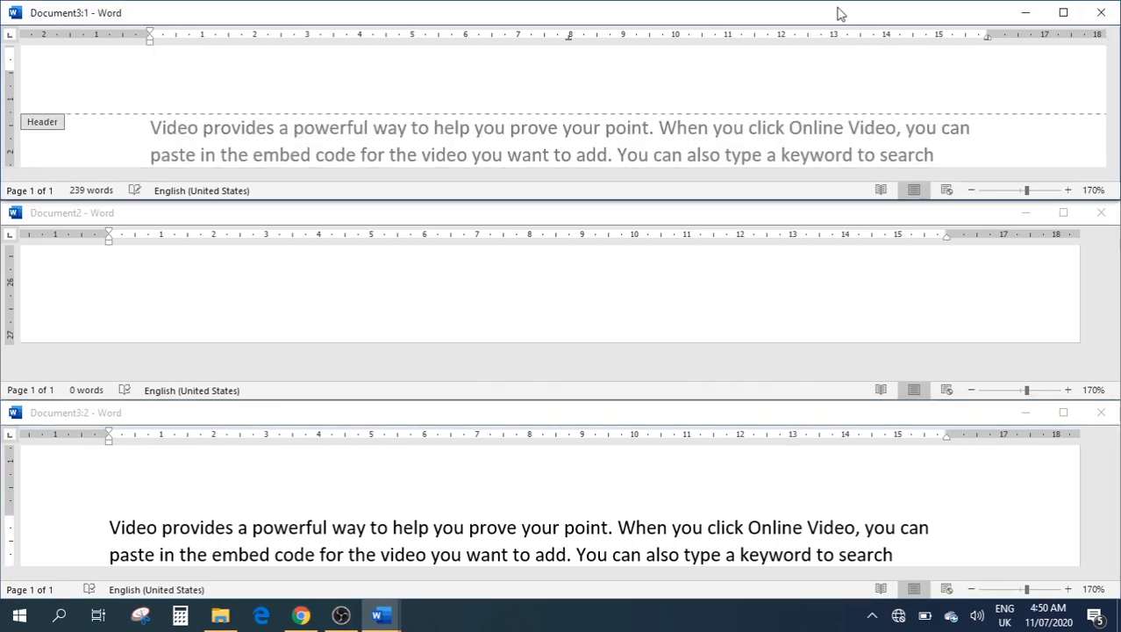
{"action": "double_click", "coordinate": [836, 12]}
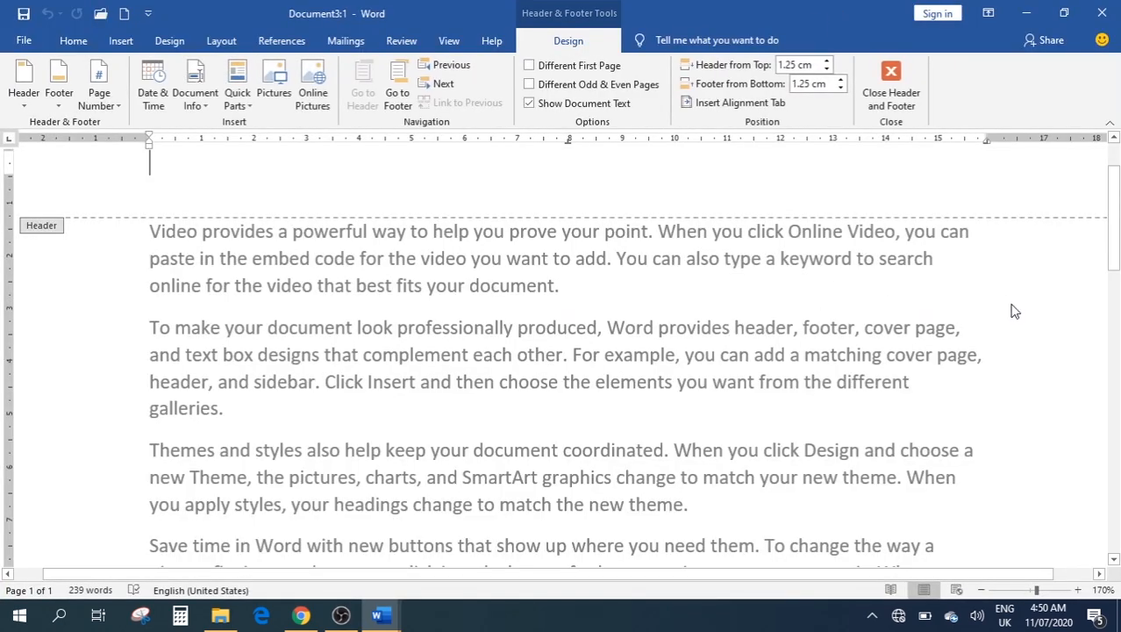
{"action": "double_click", "coordinate": [912, 312]}
{"action": "scroll", "coordinate": [635, 306], "scroll_direction": "up", "scroll_amount": 1}
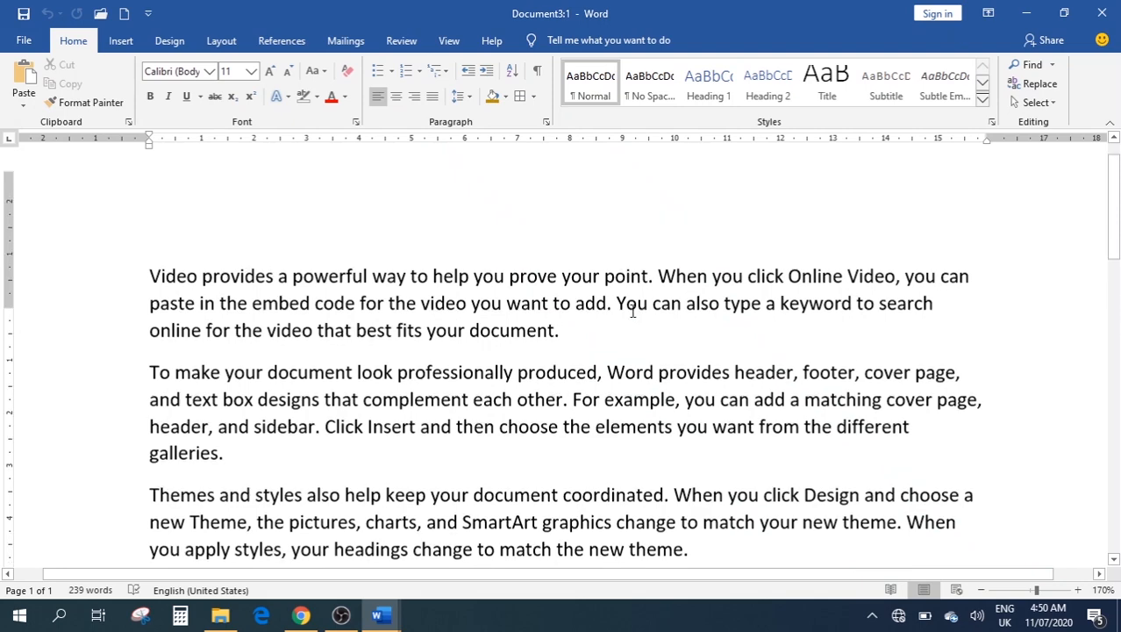
{"action": "double_click", "coordinate": [735, 9]}
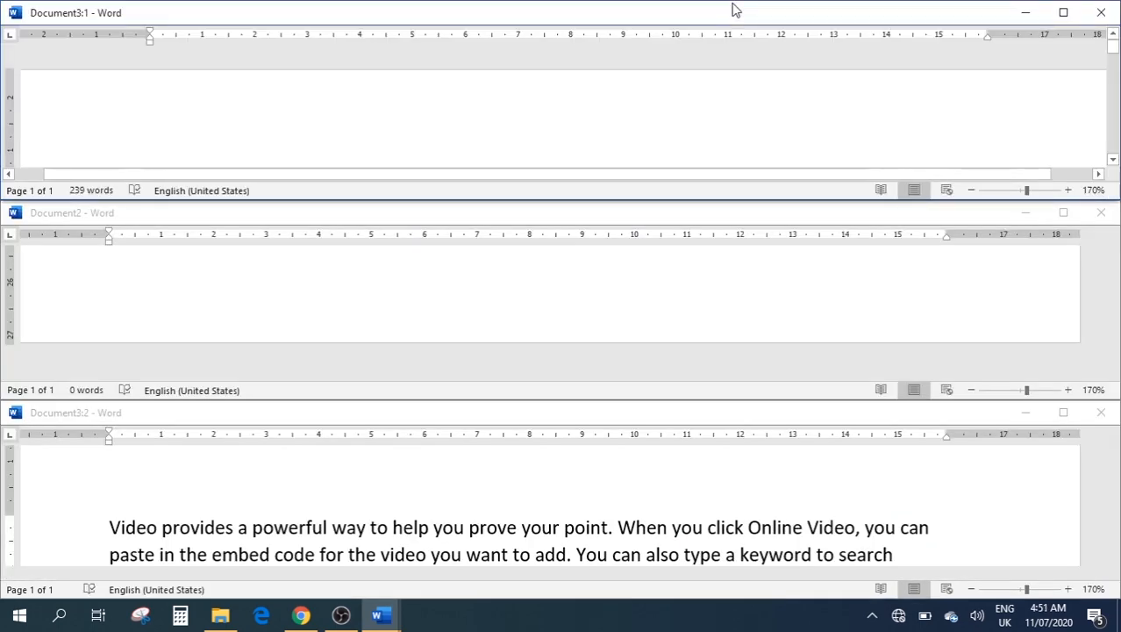
{"action": "double_click", "coordinate": [715, 8]}
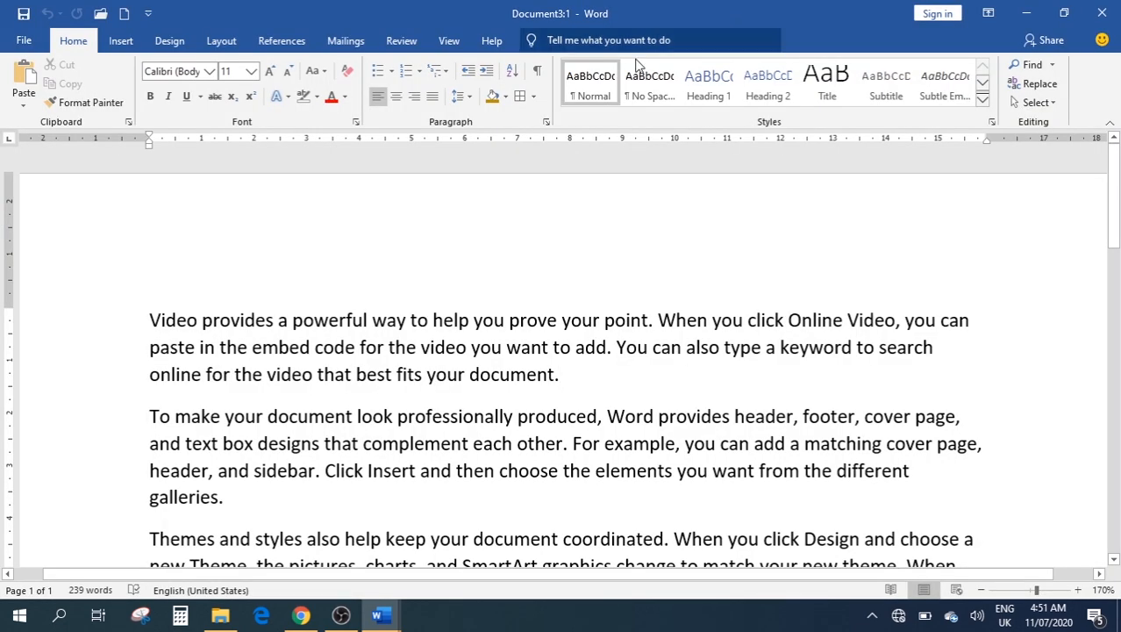
Split the Document3:1 window into two panes and scroll each pane independently
{"action": "left_click", "coordinate": [447, 39]}
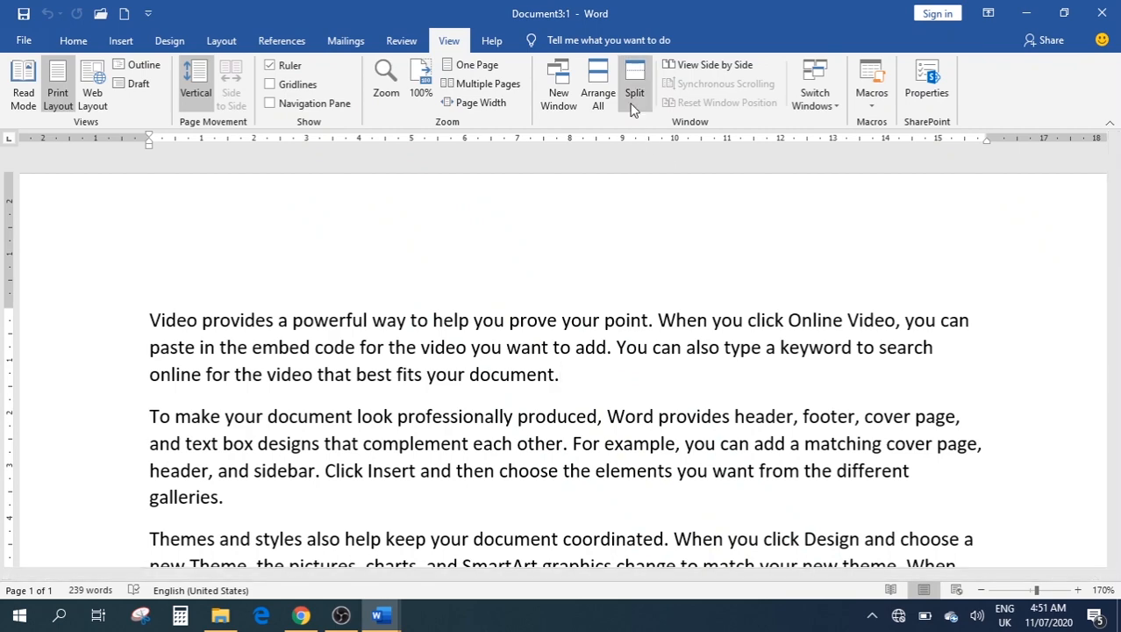
{"action": "left_click", "coordinate": [634, 96]}
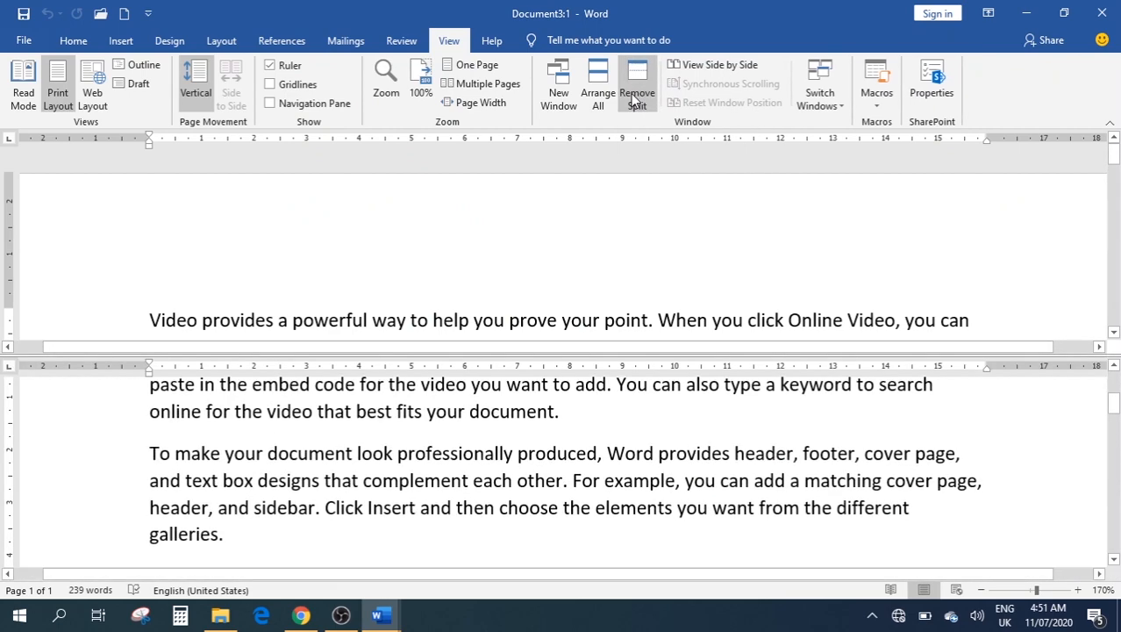
{"action": "scroll", "coordinate": [548, 453], "scroll_direction": "up", "scroll_amount": 3}
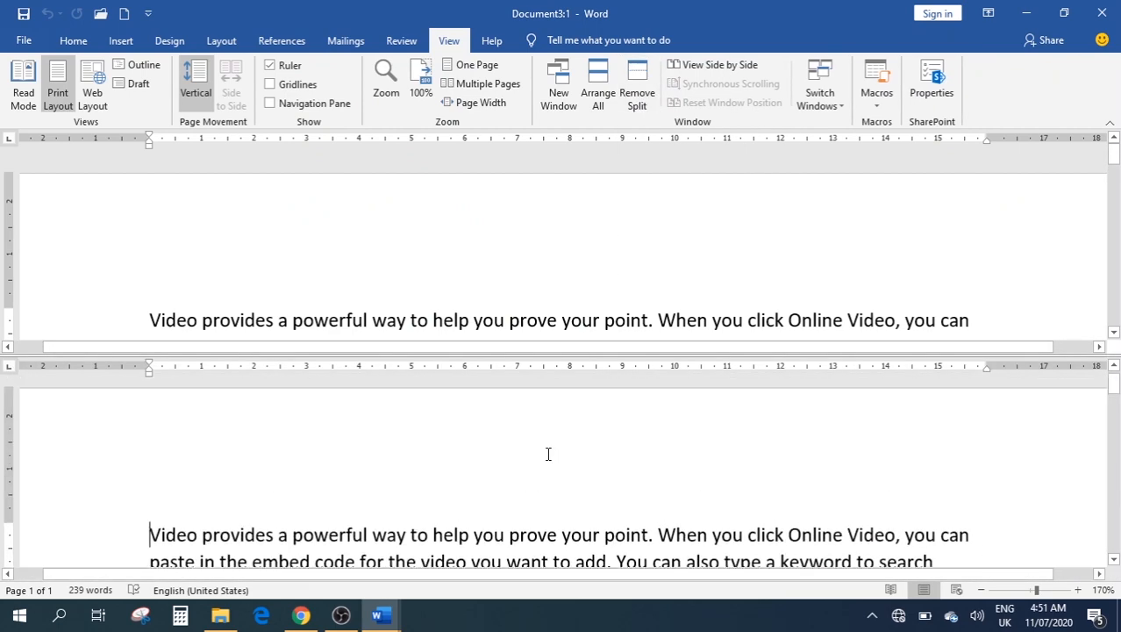
{"action": "scroll", "coordinate": [551, 450], "scroll_direction": "down", "scroll_amount": 15}
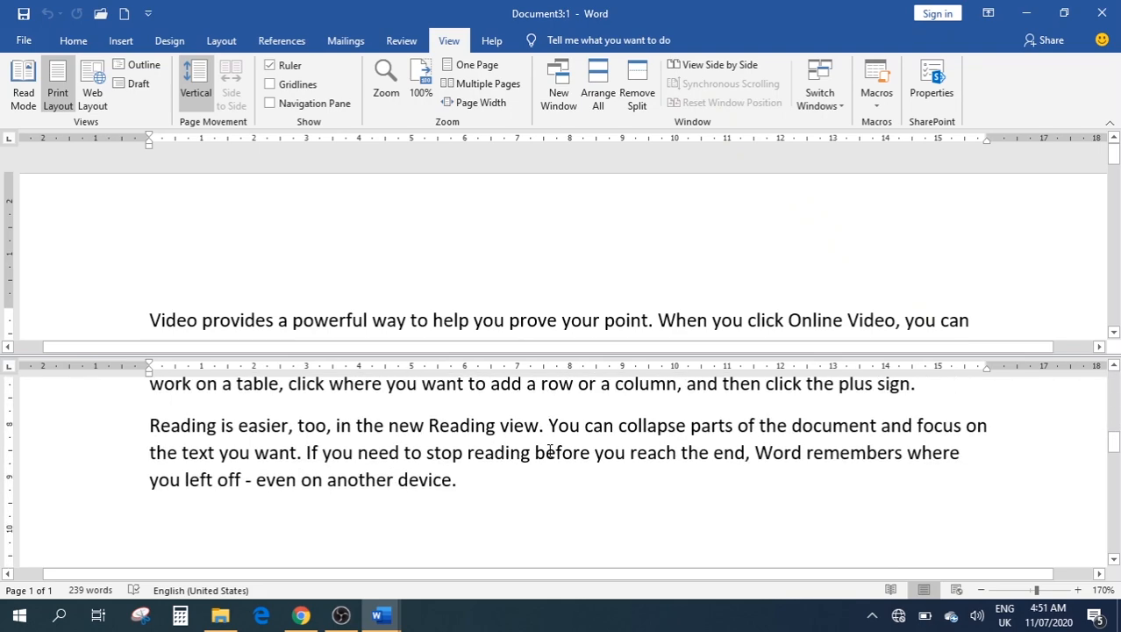
{"action": "scroll", "coordinate": [550, 450], "scroll_direction": "up", "scroll_amount": 5}
{"action": "scroll", "coordinate": [550, 450], "scroll_direction": "up", "scroll_amount": 5}
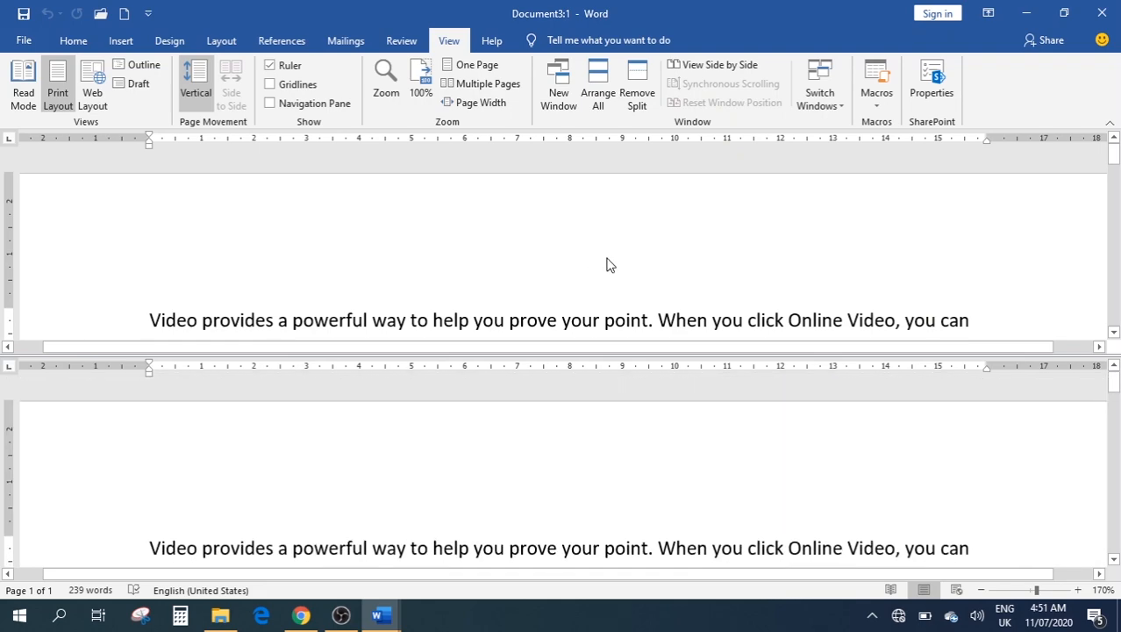
{"action": "scroll", "coordinate": [605, 261], "scroll_direction": "down", "scroll_amount": 4}
{"action": "scroll", "coordinate": [607, 263], "scroll_direction": "up", "scroll_amount": 5}
Remove the split, tile all three windows with Arrange All, then maximize Document3:1
{"action": "left_click", "coordinate": [640, 105]}
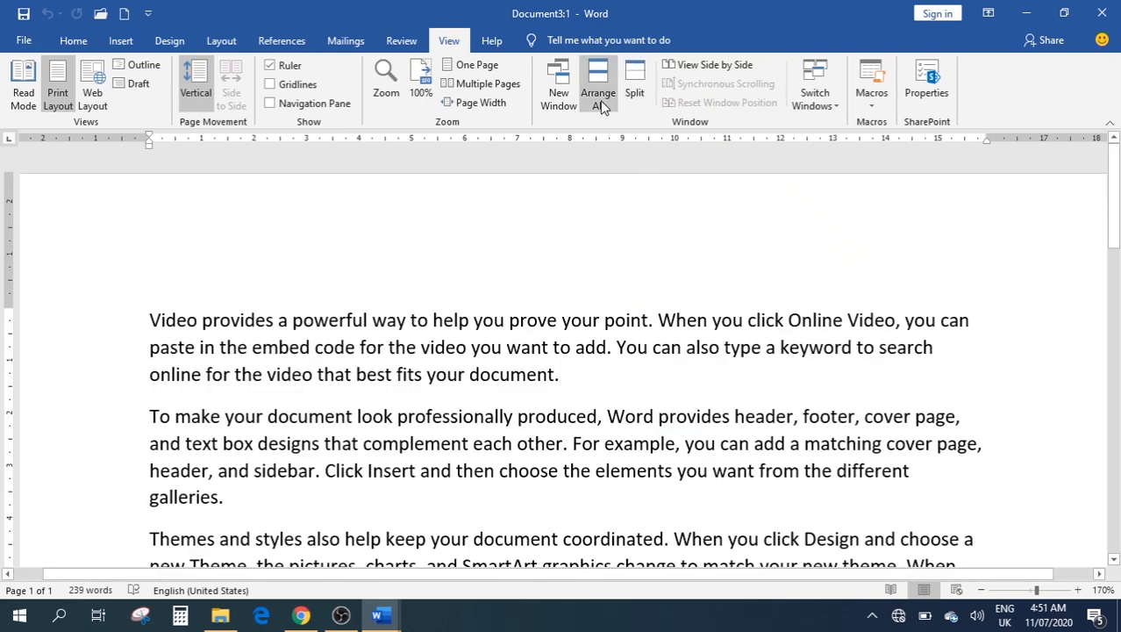
{"action": "left_click", "coordinate": [597, 94]}
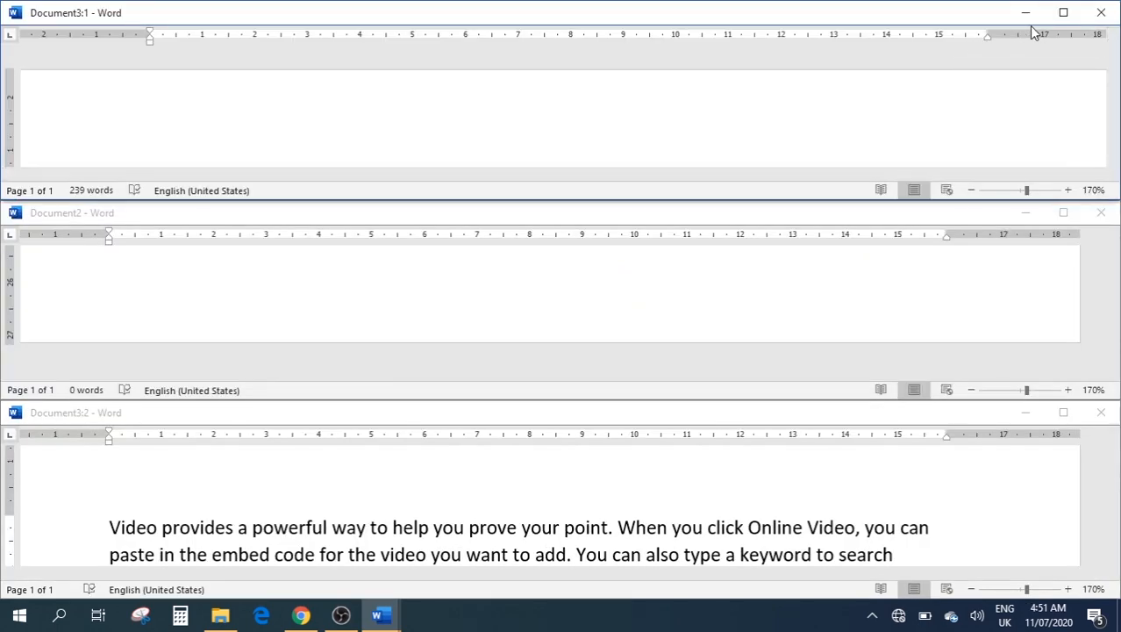
{"action": "double_click", "coordinate": [832, 12]}
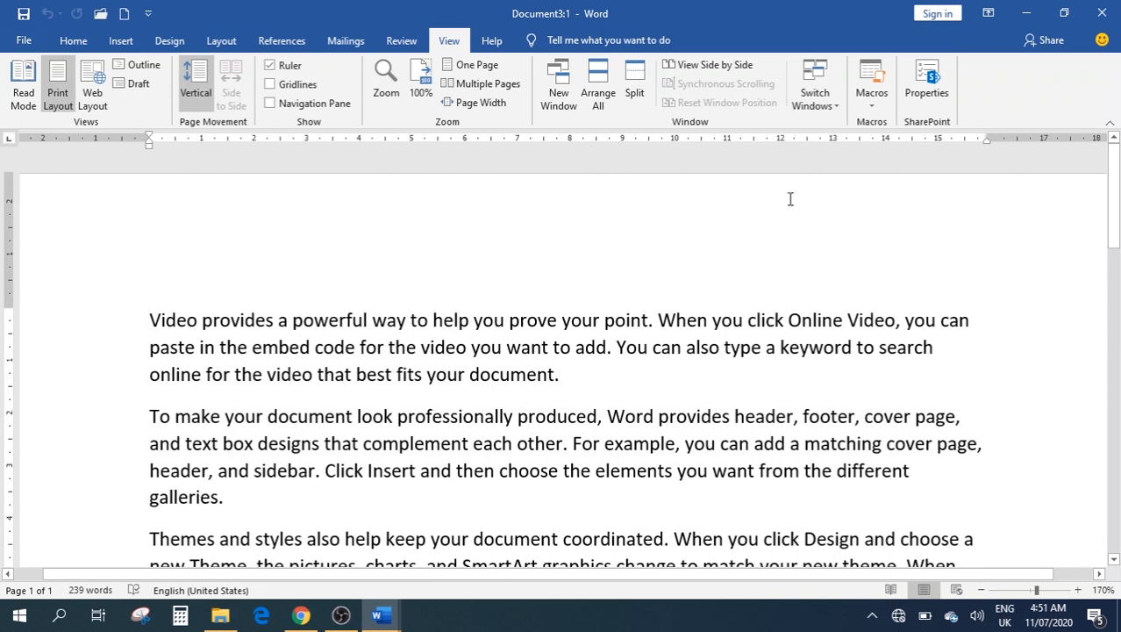
{"action": "left_click", "coordinate": [689, 65]}
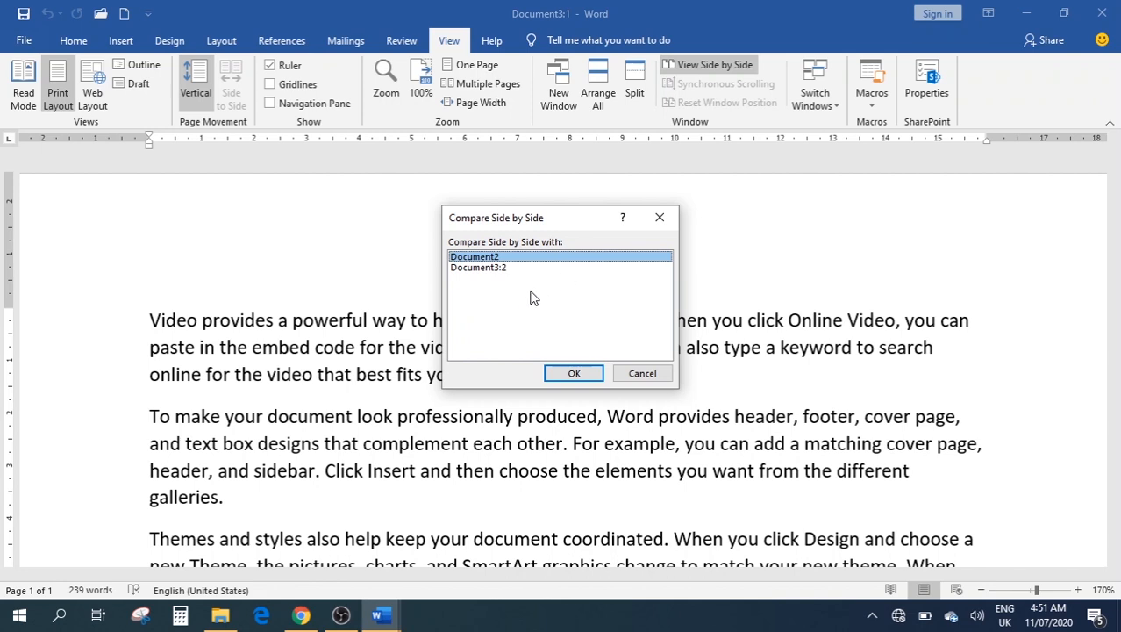
{"action": "left_click", "coordinate": [661, 220]}
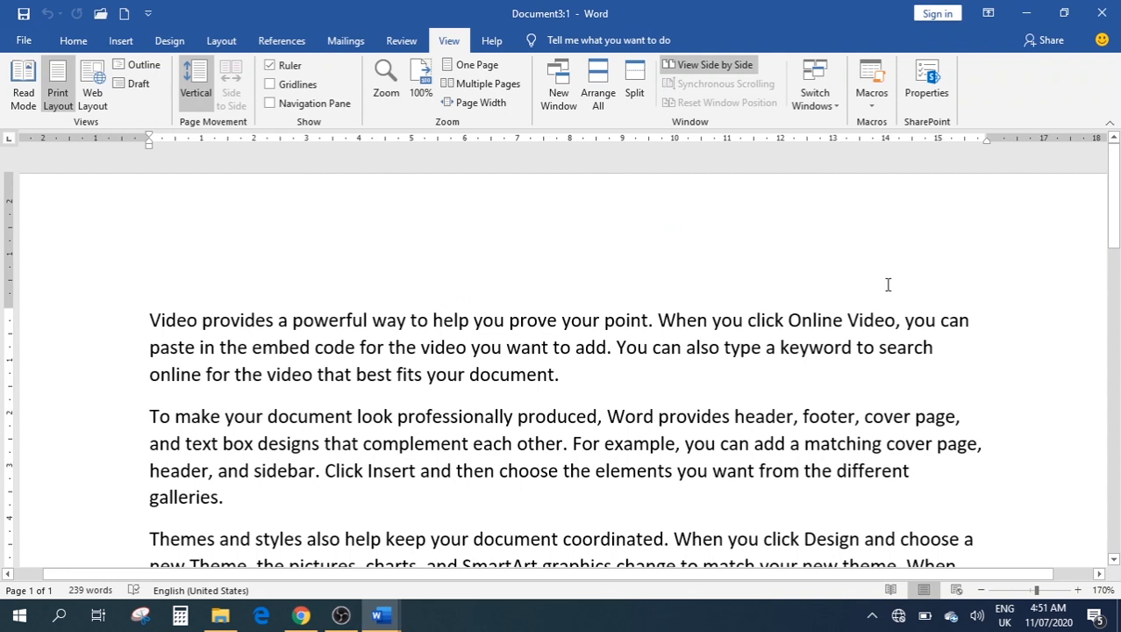
{"action": "left_click", "coordinate": [816, 109]}
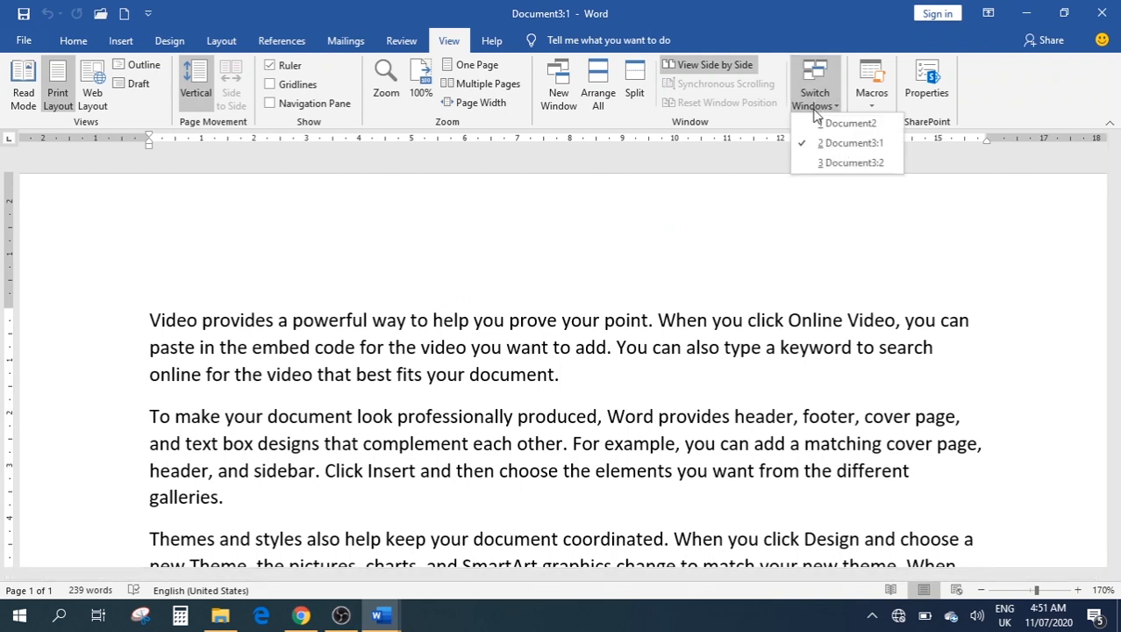
{"action": "left_click", "coordinate": [829, 122]}
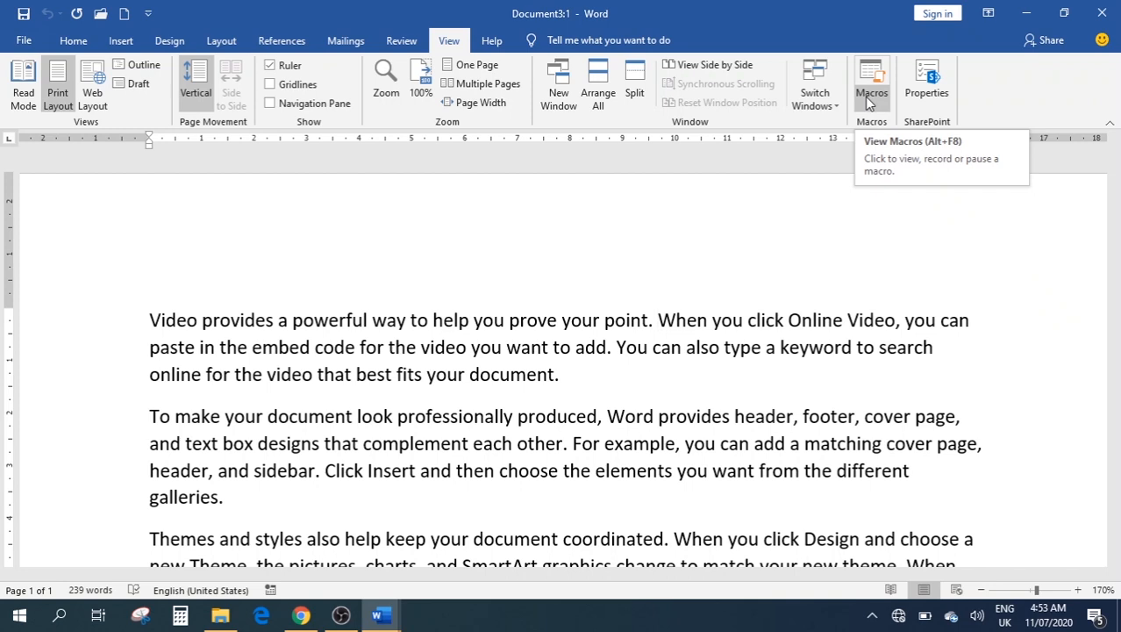
Stop the paused macro recording from the Macros menu, then recheck the menu and close it
{"action": "left_click", "coordinate": [868, 101]}
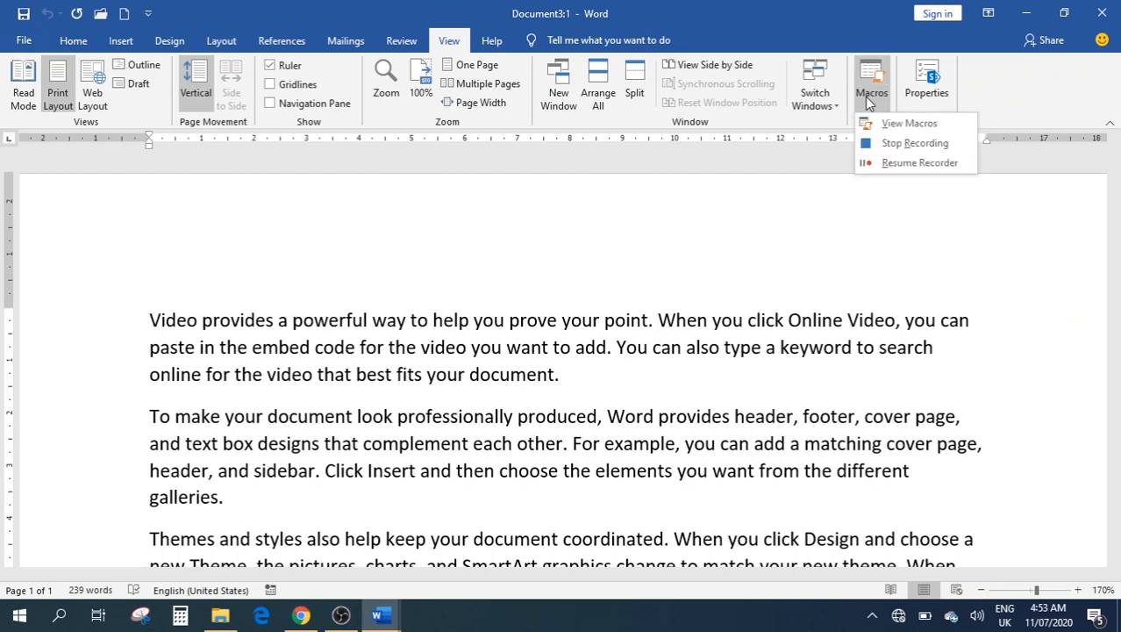
{"action": "left_click", "coordinate": [910, 145]}
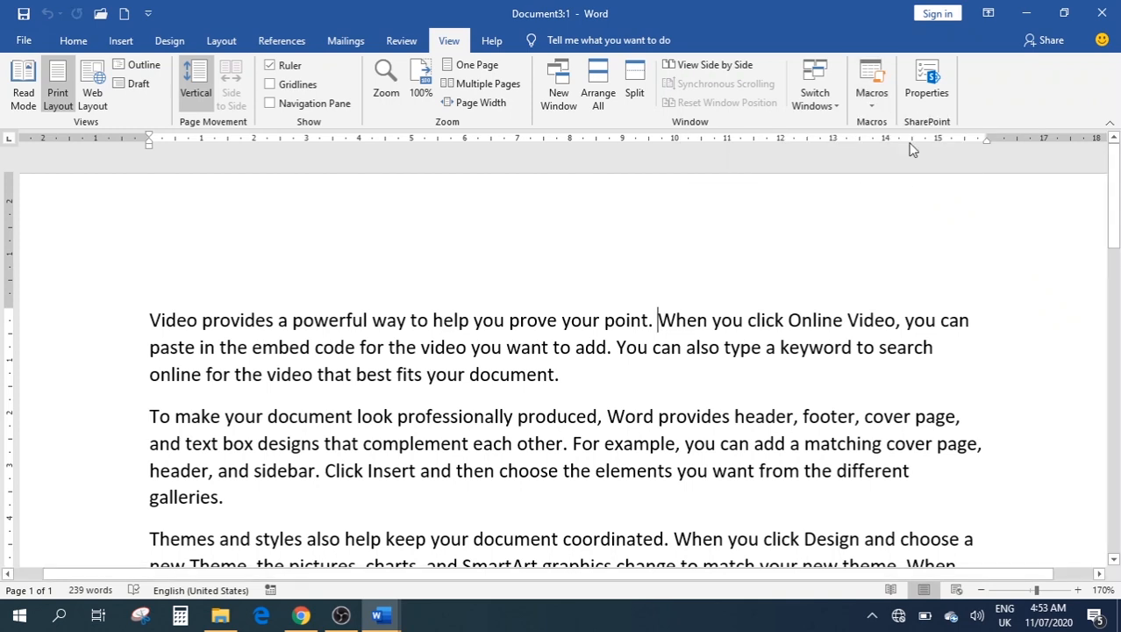
{"action": "left_click", "coordinate": [878, 103]}
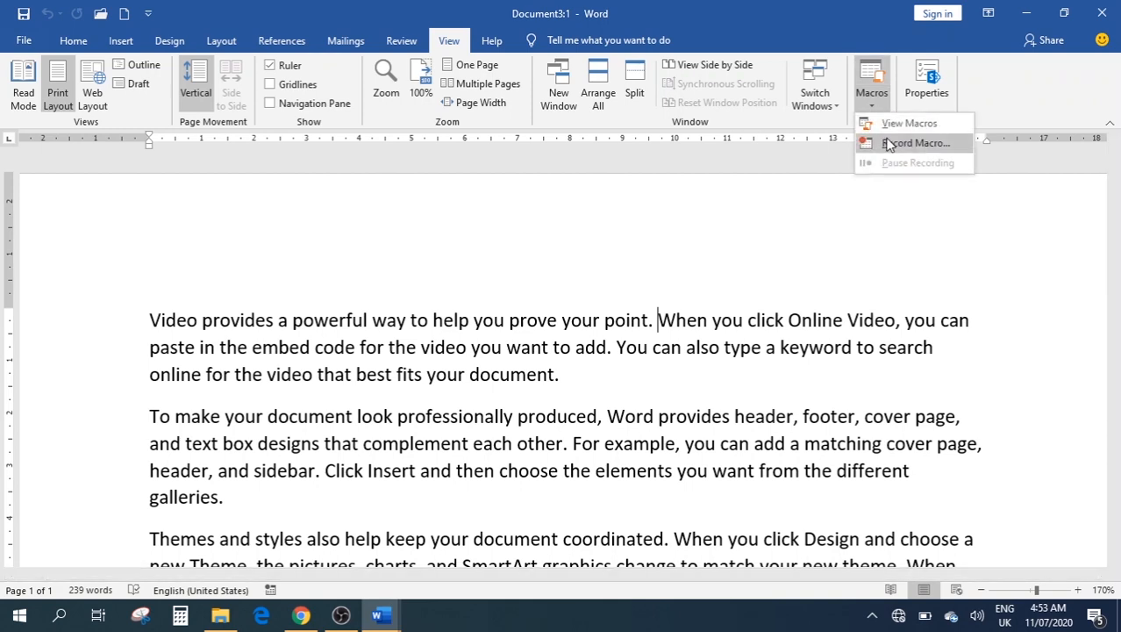
{"action": "left_click", "coordinate": [646, 337]}
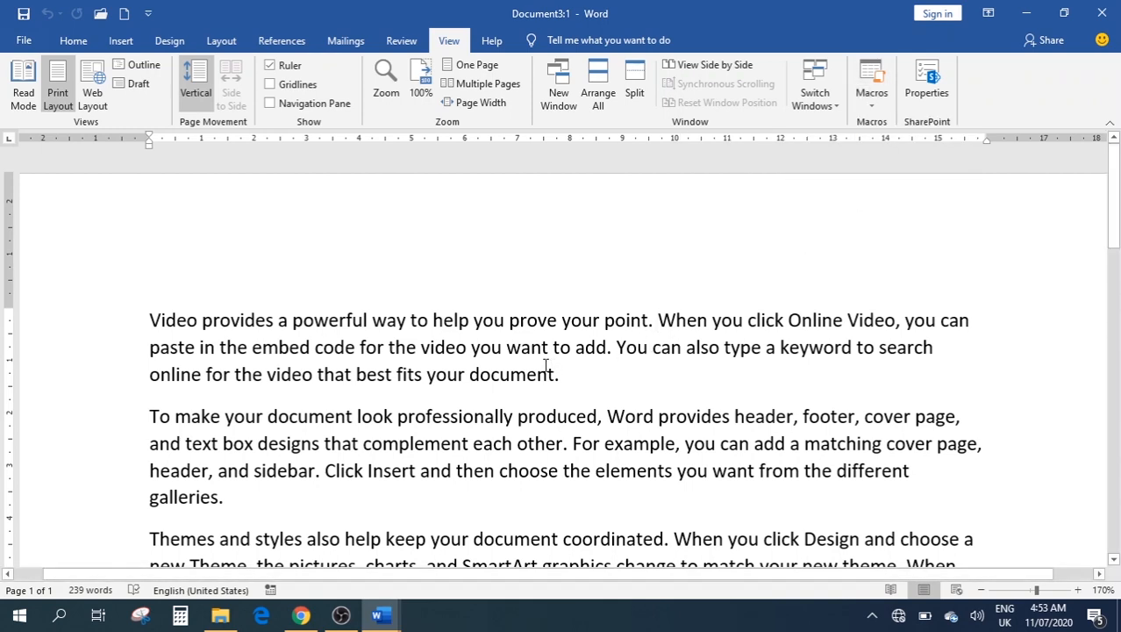